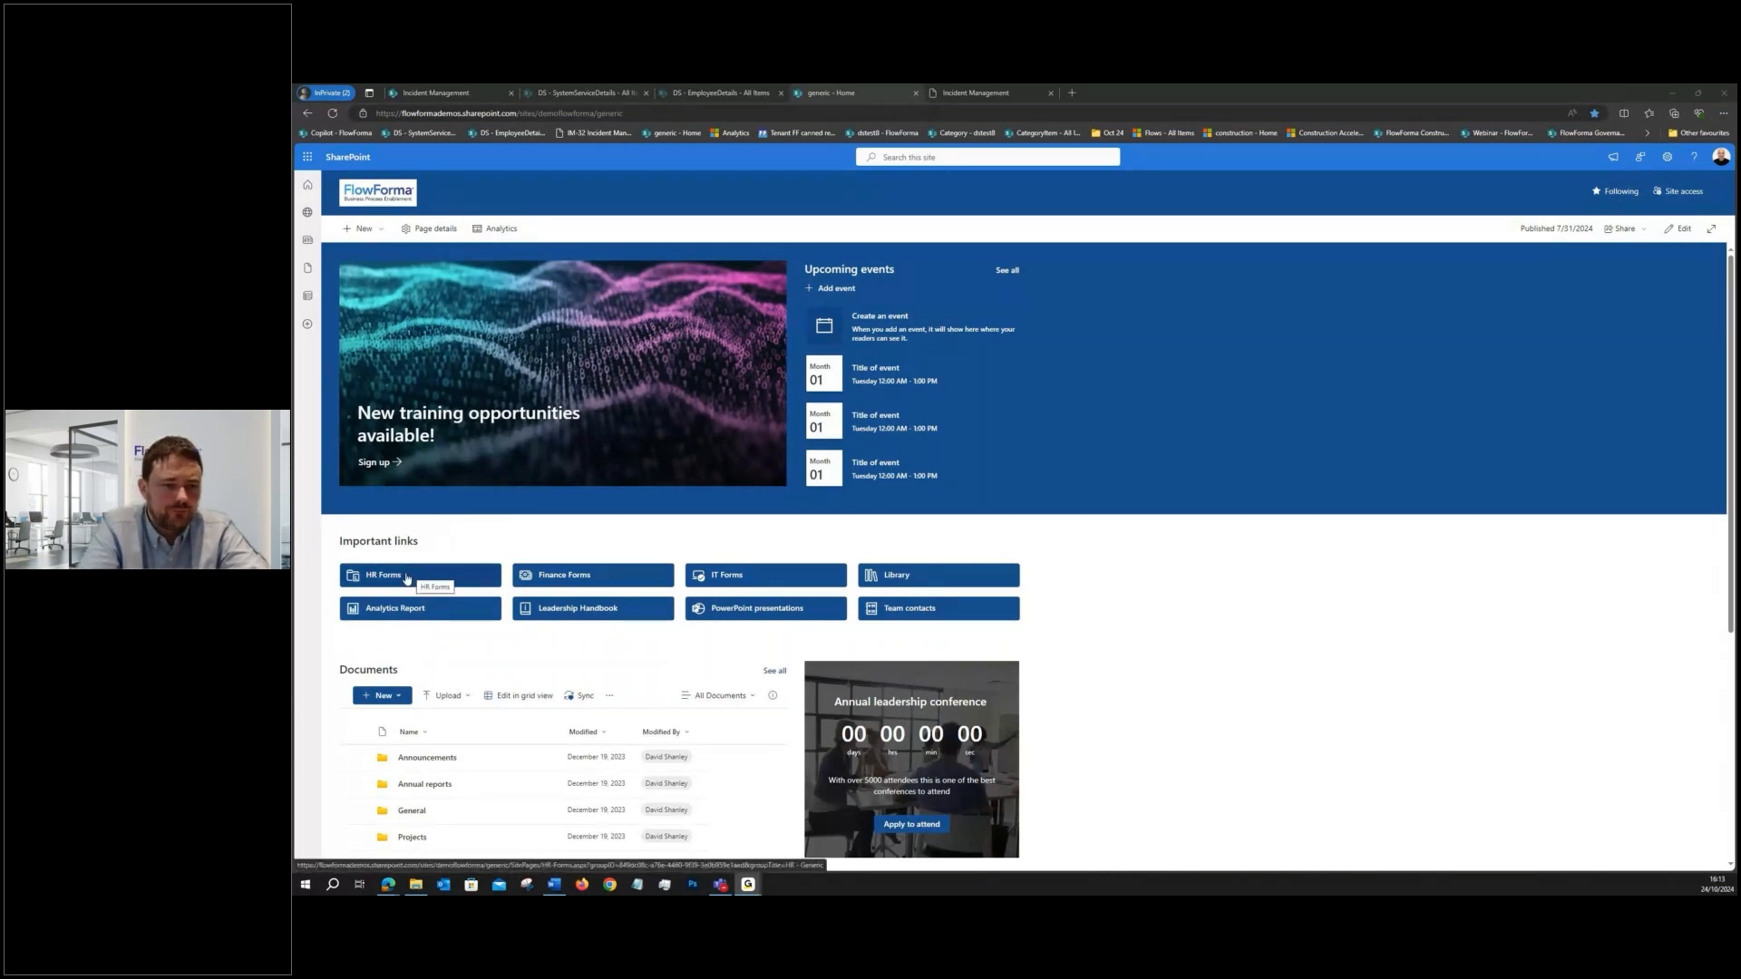
- Start a new Travel Approval form from the HR Forms page
{"action": "left_click", "coordinate": [407, 579]}
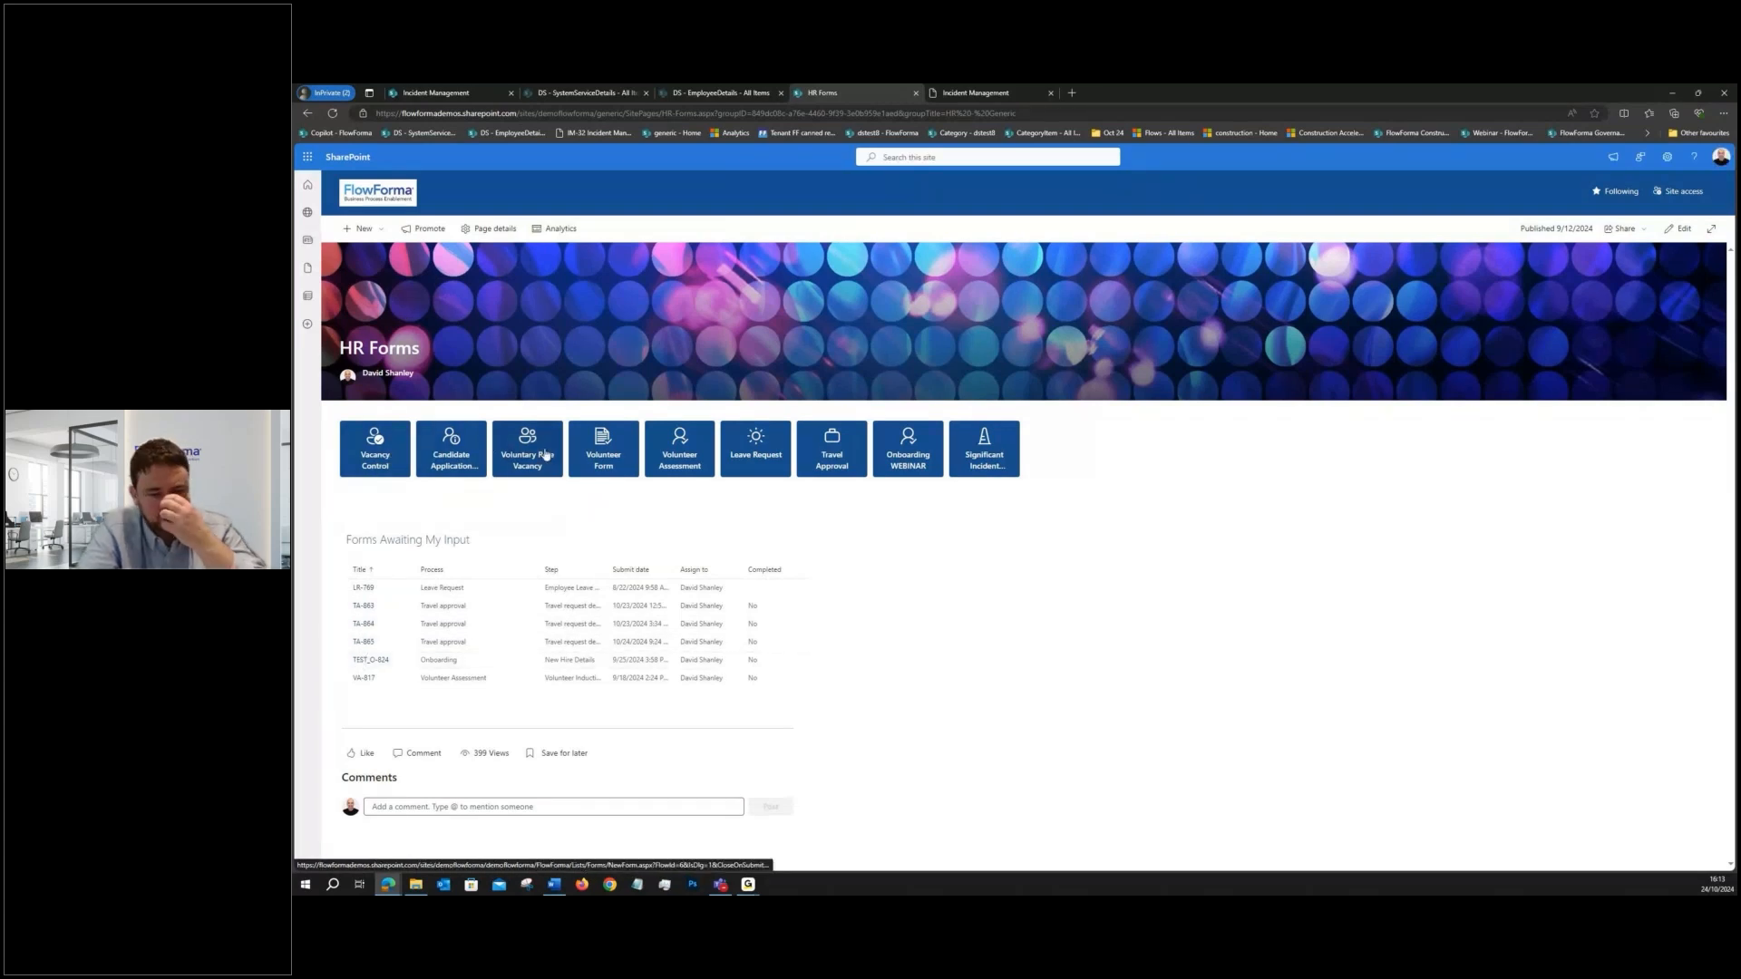
{"action": "left_click", "coordinate": [827, 449]}
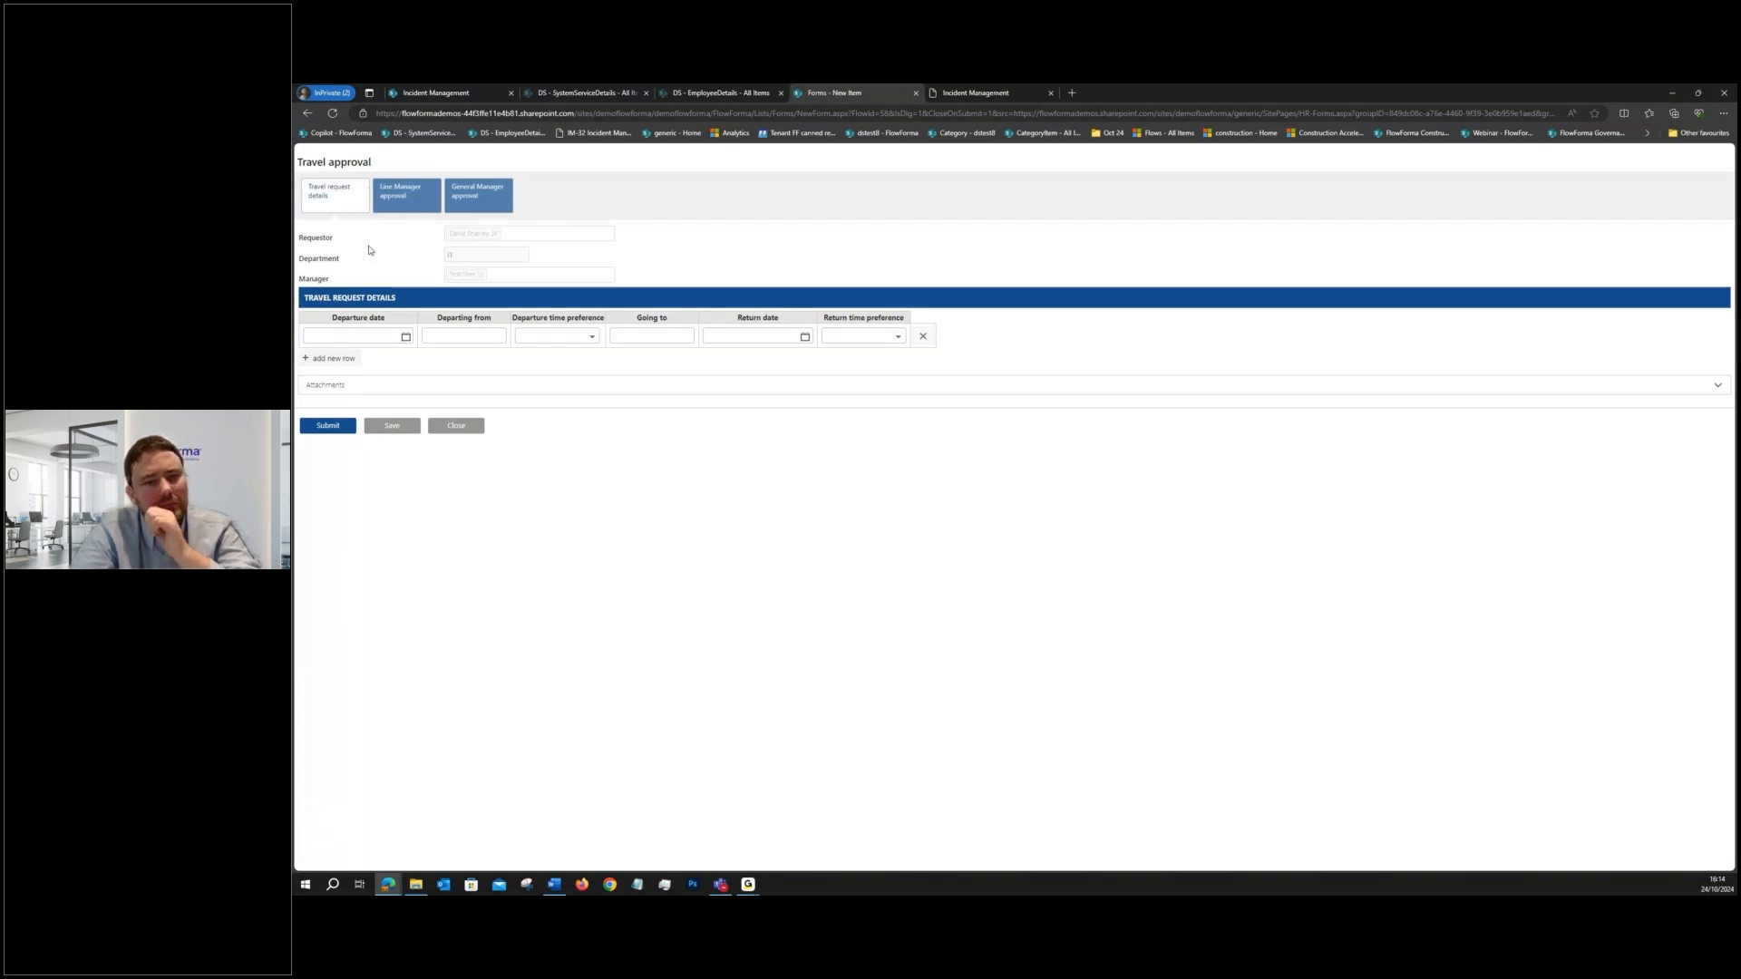
- Add a second row to the travel request details table and remove it again
{"action": "double_click", "coordinate": [324, 238]}
{"action": "double_click", "coordinate": [324, 259]}
{"action": "left_click", "coordinate": [332, 358]}
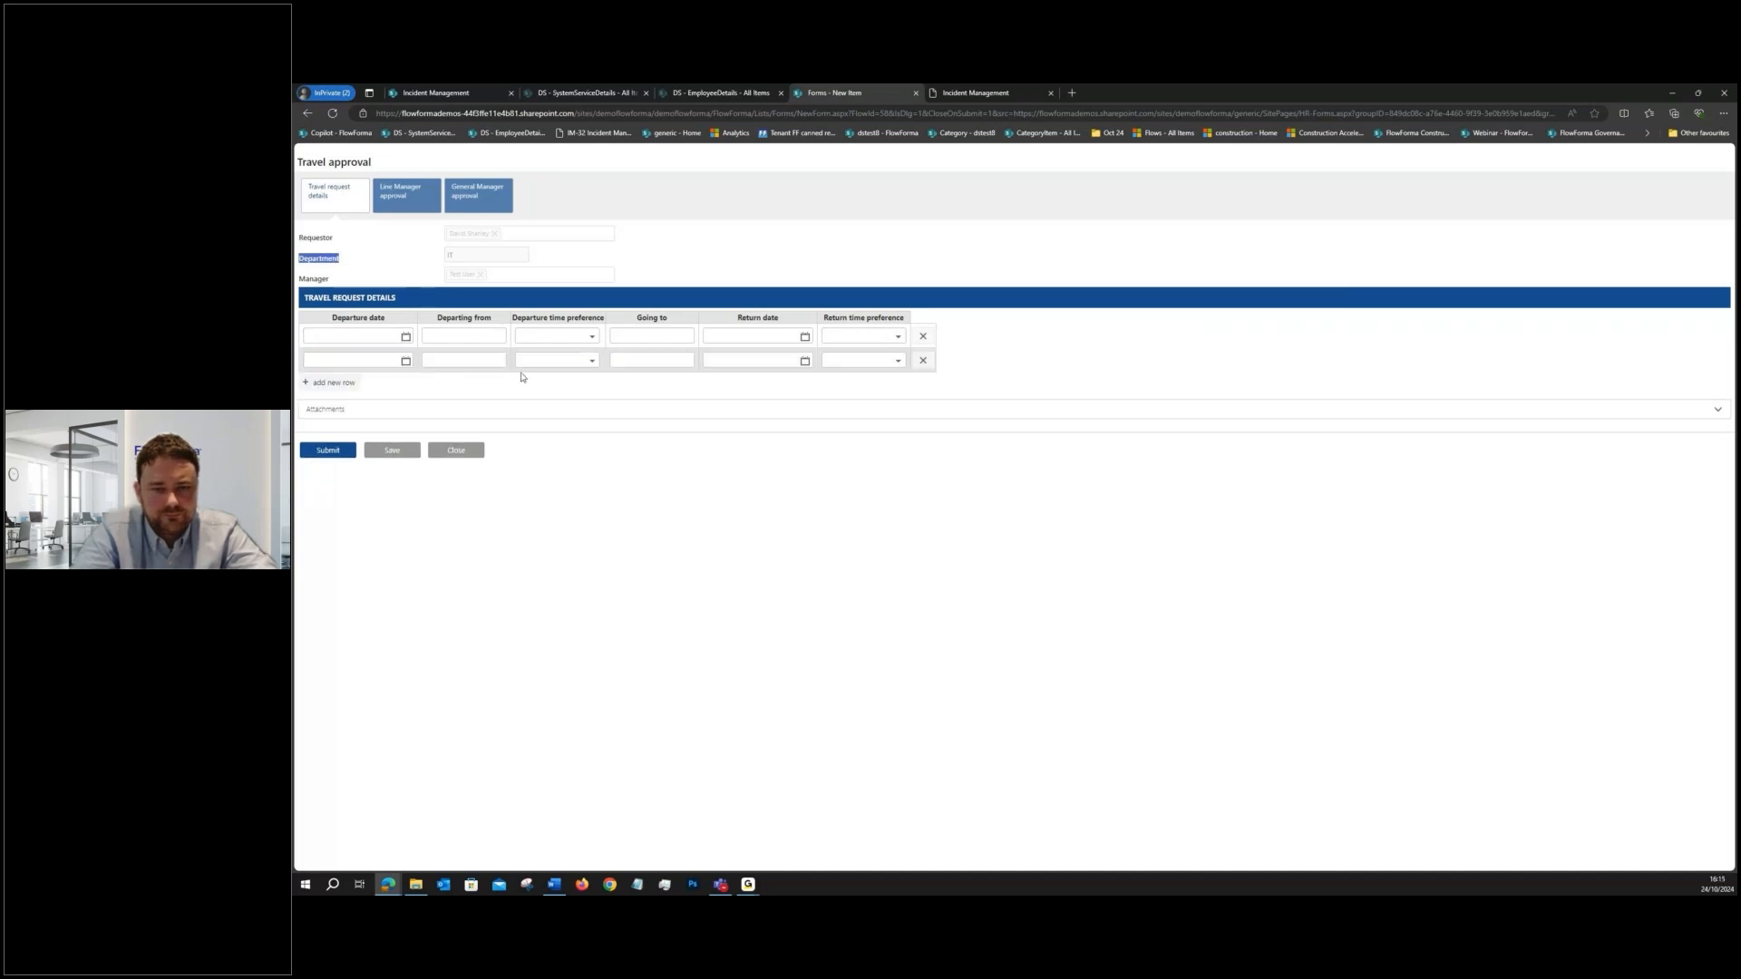
{"action": "left_click", "coordinate": [922, 361]}
- Fill in the departure details with date 01/10/2024, departing from "a" and a Morning time preference
{"action": "left_click", "coordinate": [406, 336]}
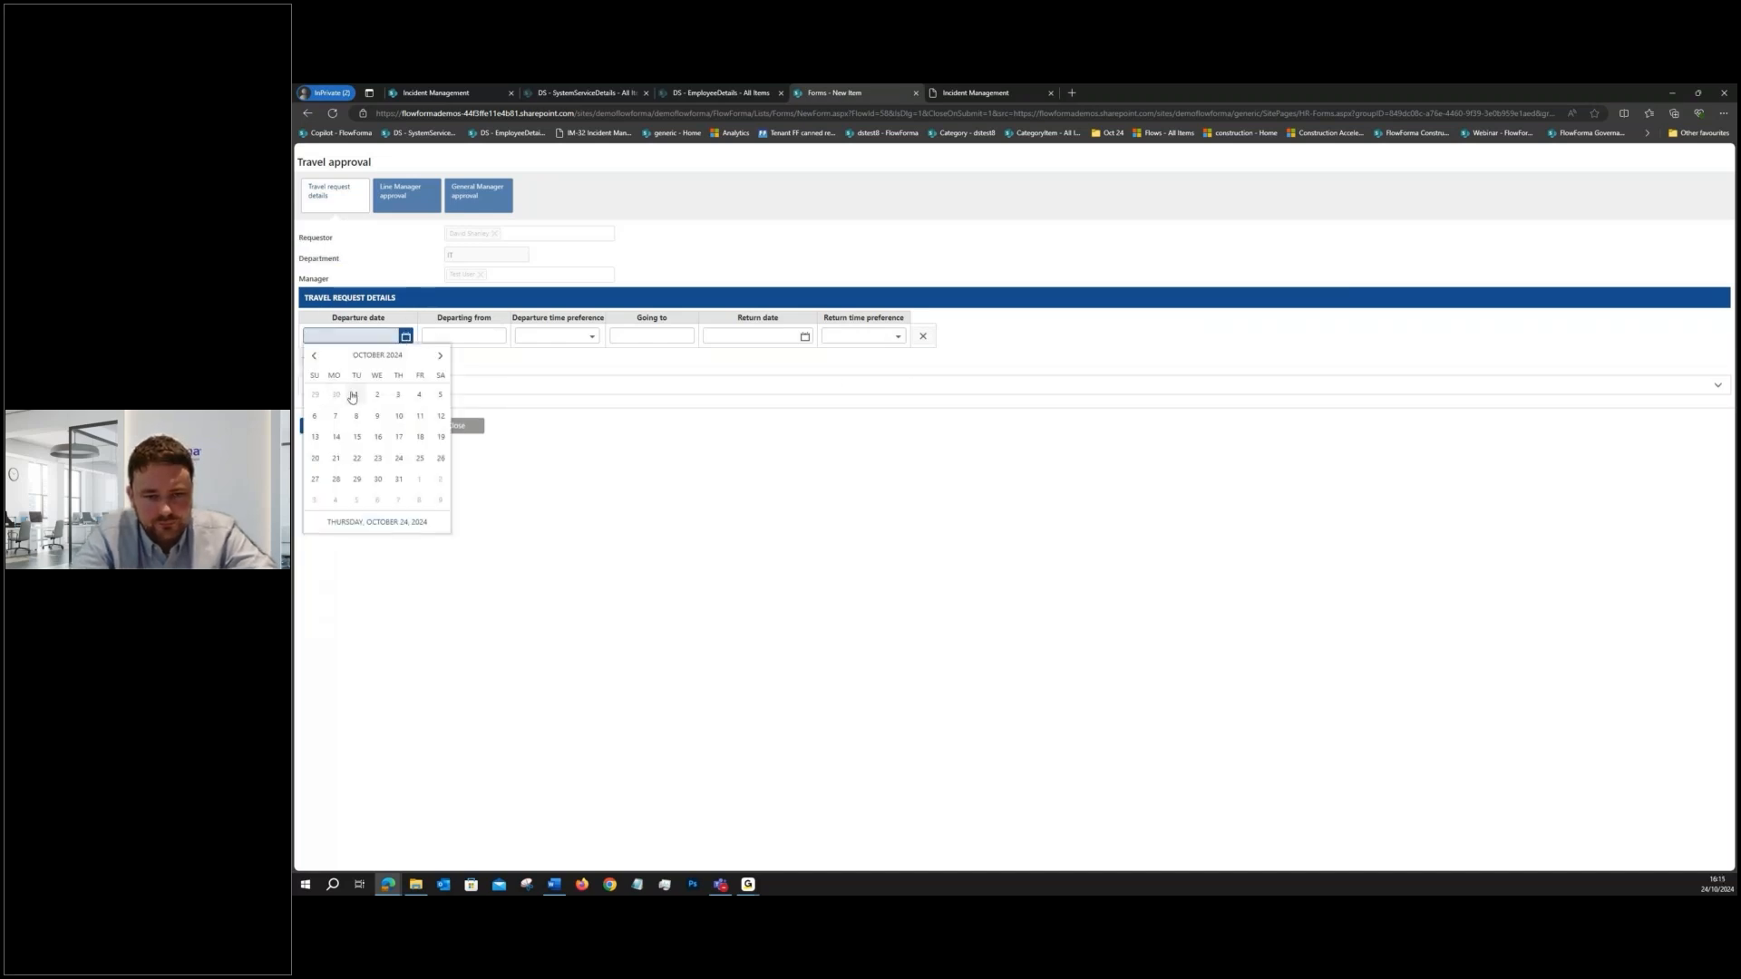
{"action": "left_click", "coordinate": [353, 396]}
{"action": "left_click", "coordinate": [463, 336]}
{"action": "type", "text": "a"}
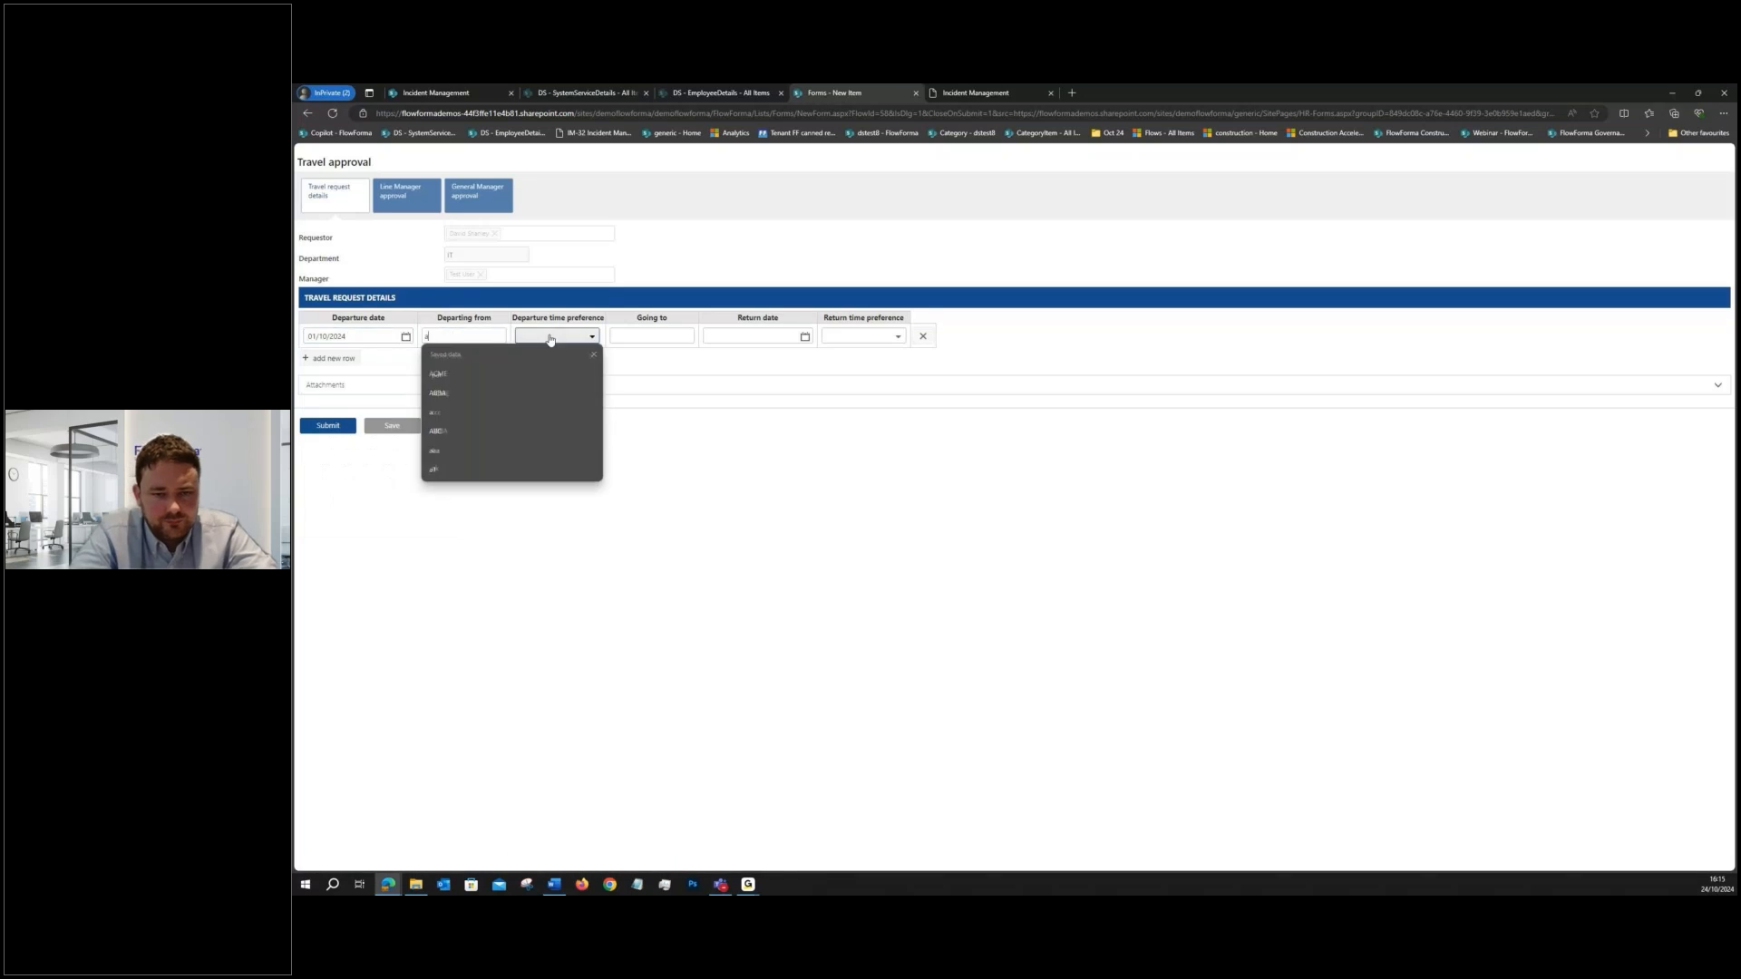
{"action": "left_click", "coordinate": [549, 337]}
{"action": "left_click", "coordinate": [544, 362]}
- Set the destination to "b" with a return date of 02/11/2024 and Morning preference, and submit the request
{"action": "left_click", "coordinate": [673, 336]}
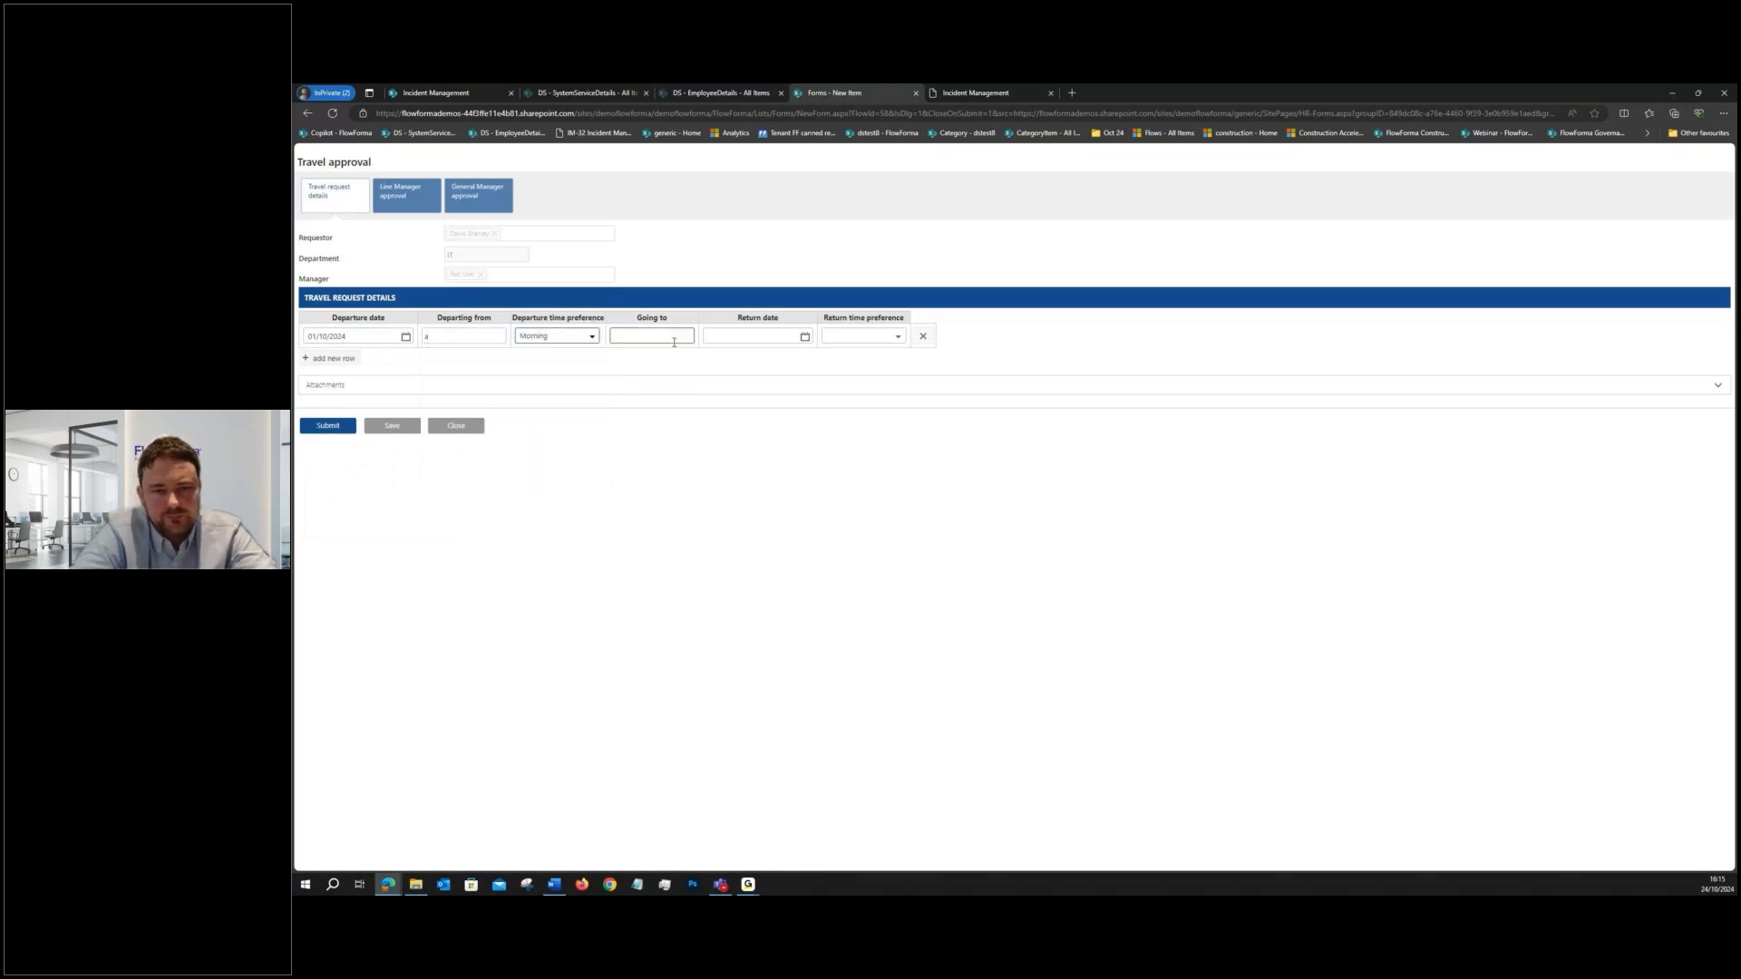
{"action": "type", "text": "b"}
{"action": "left_click", "coordinate": [806, 338]}
{"action": "left_click", "coordinate": [841, 479]}
{"action": "left_click", "coordinate": [895, 340]}
{"action": "left_click", "coordinate": [824, 375]}
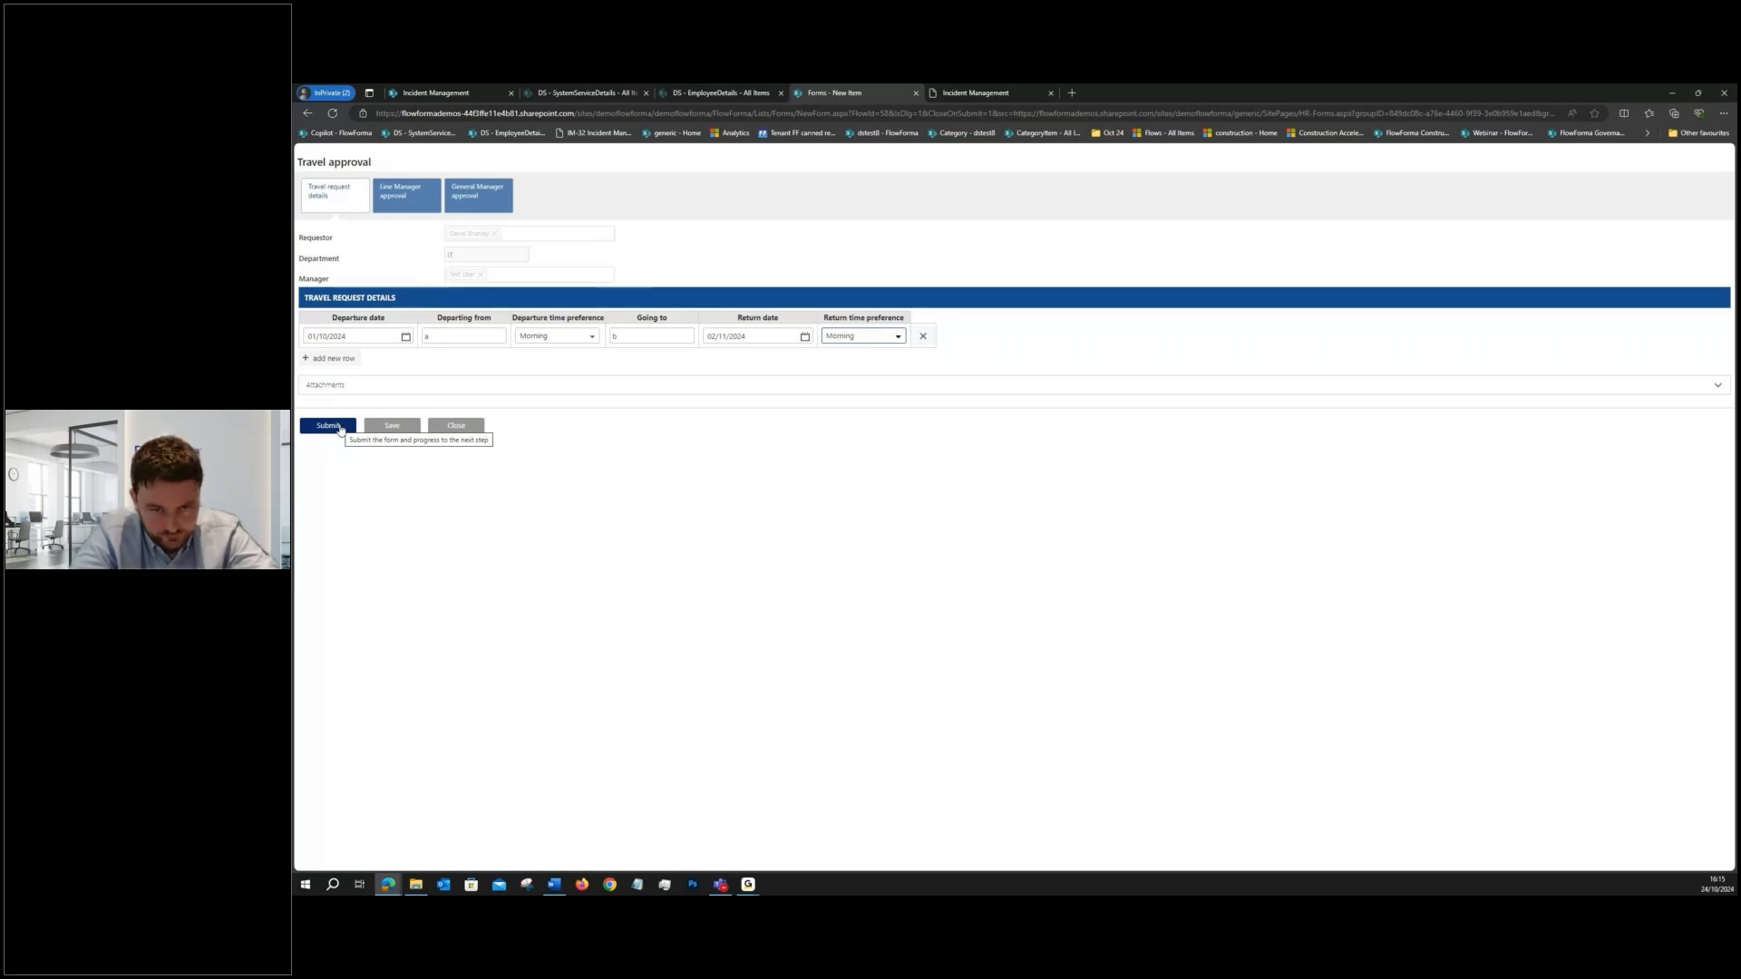
{"action": "left_click", "coordinate": [340, 428]}
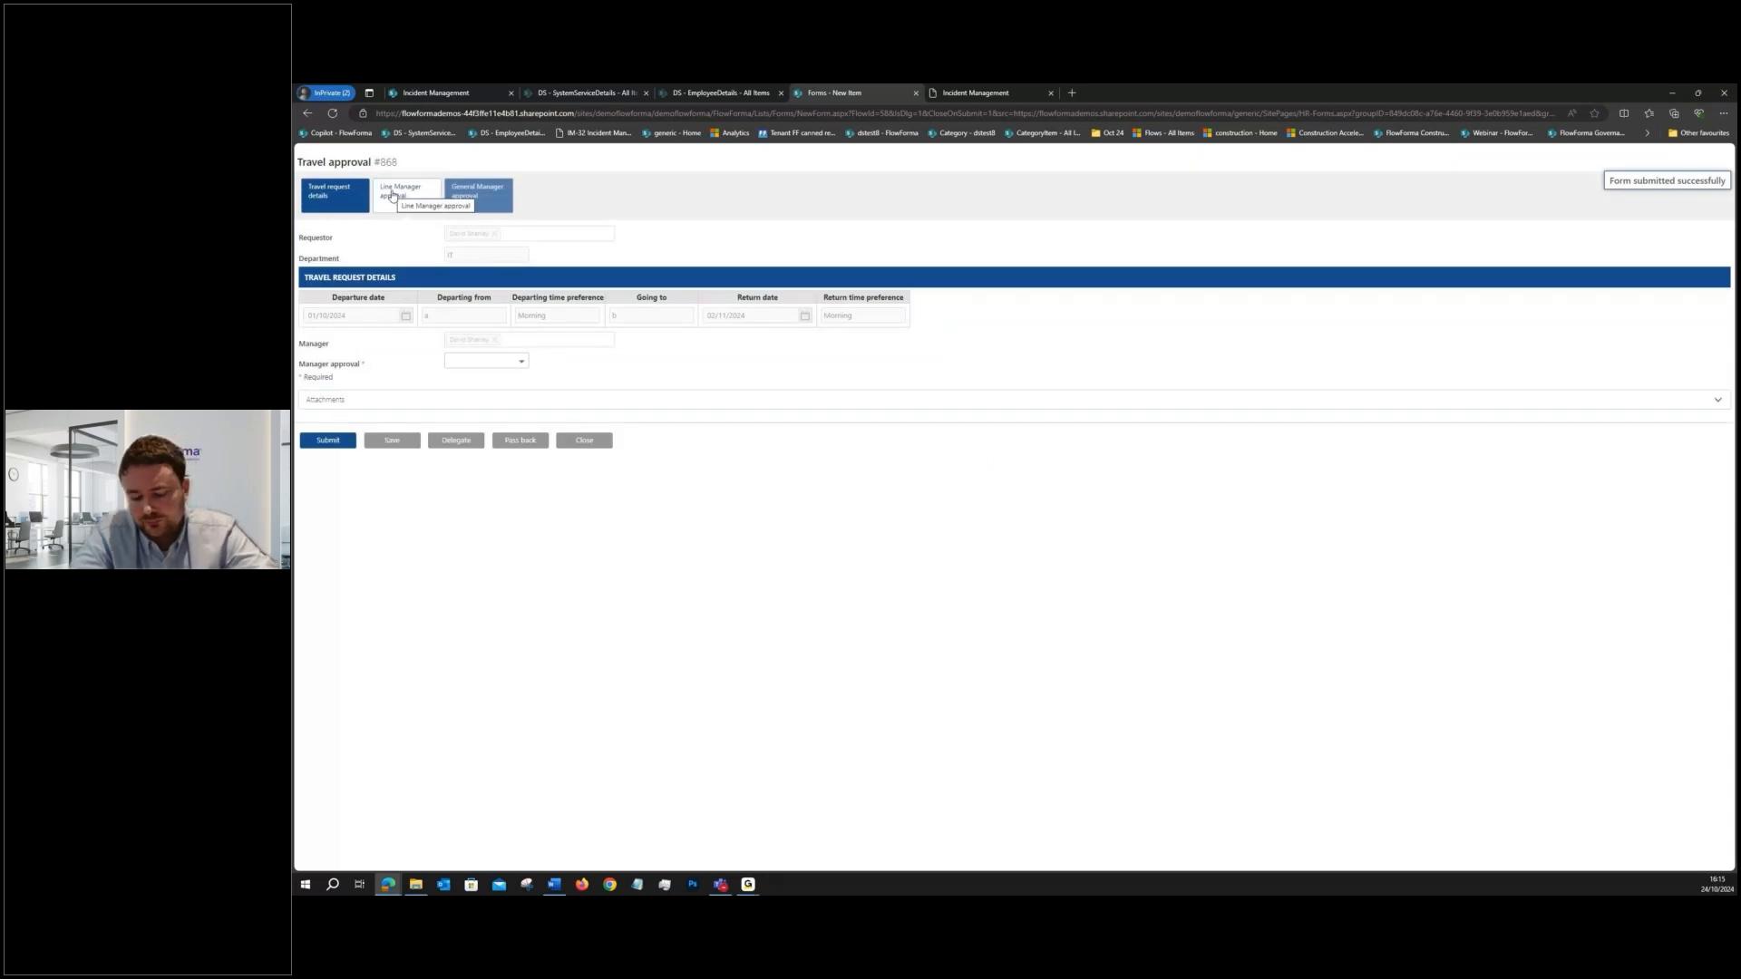
- Submit the line manager step with approval No, request amendment Yes and the comment "change", and close the returned form
{"action": "left_click", "coordinate": [332, 195]}
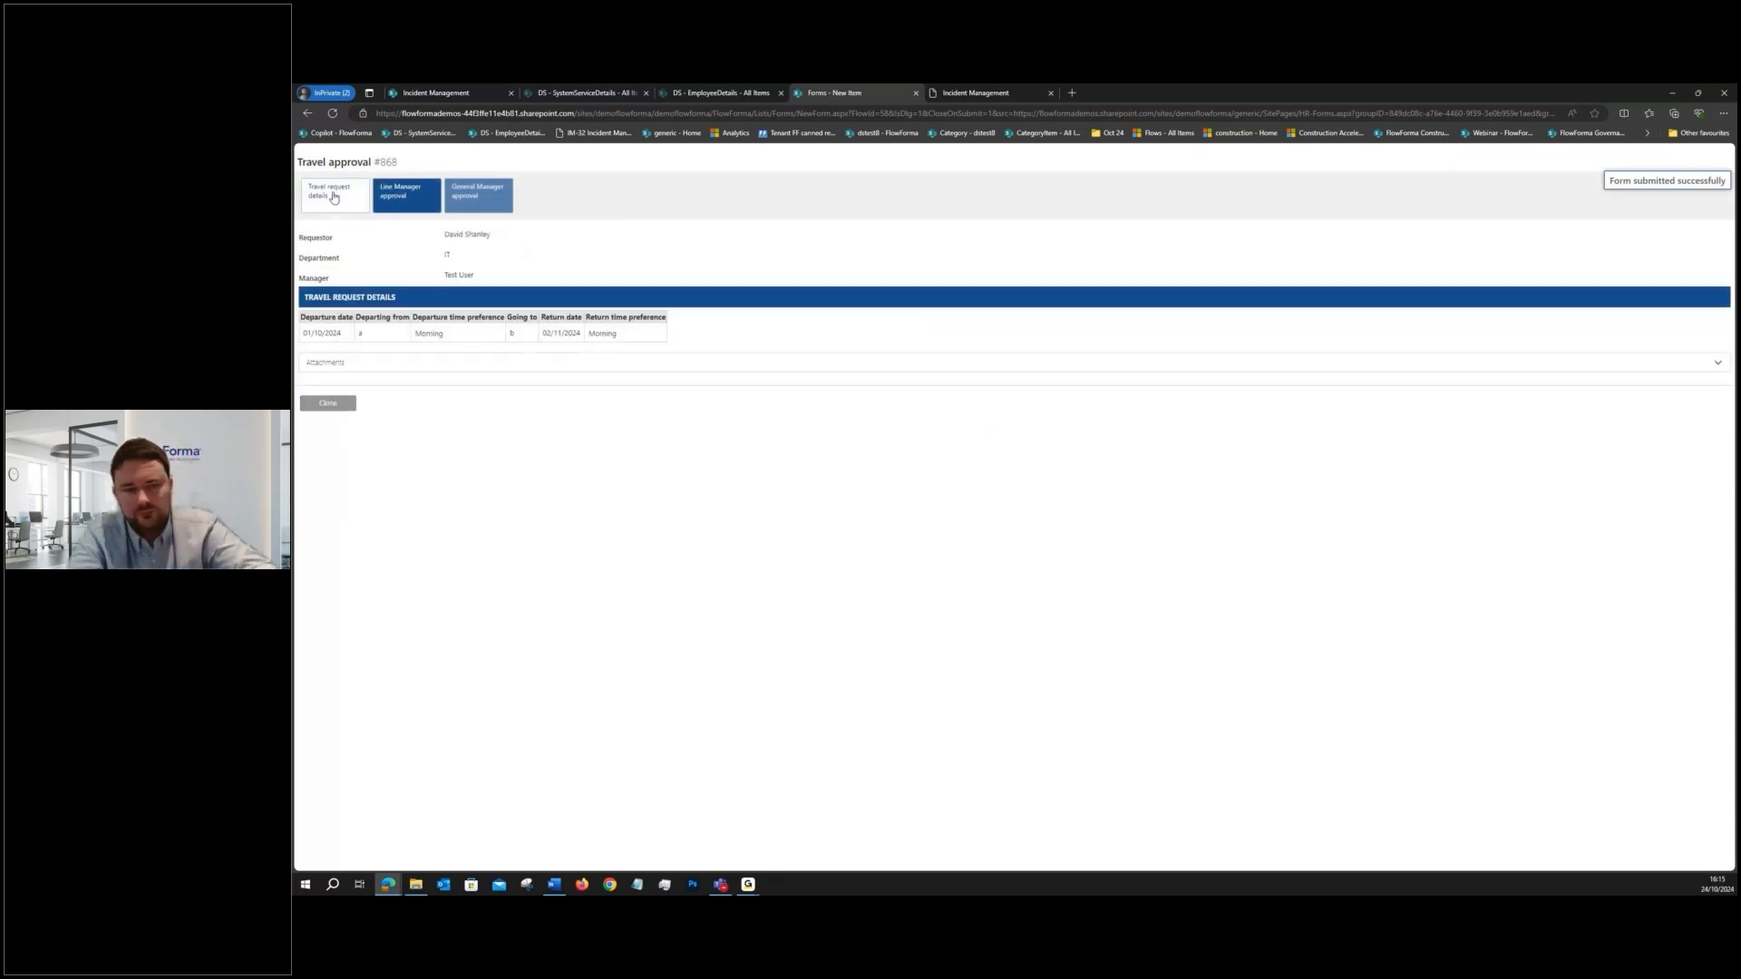
{"action": "left_click", "coordinate": [392, 195]}
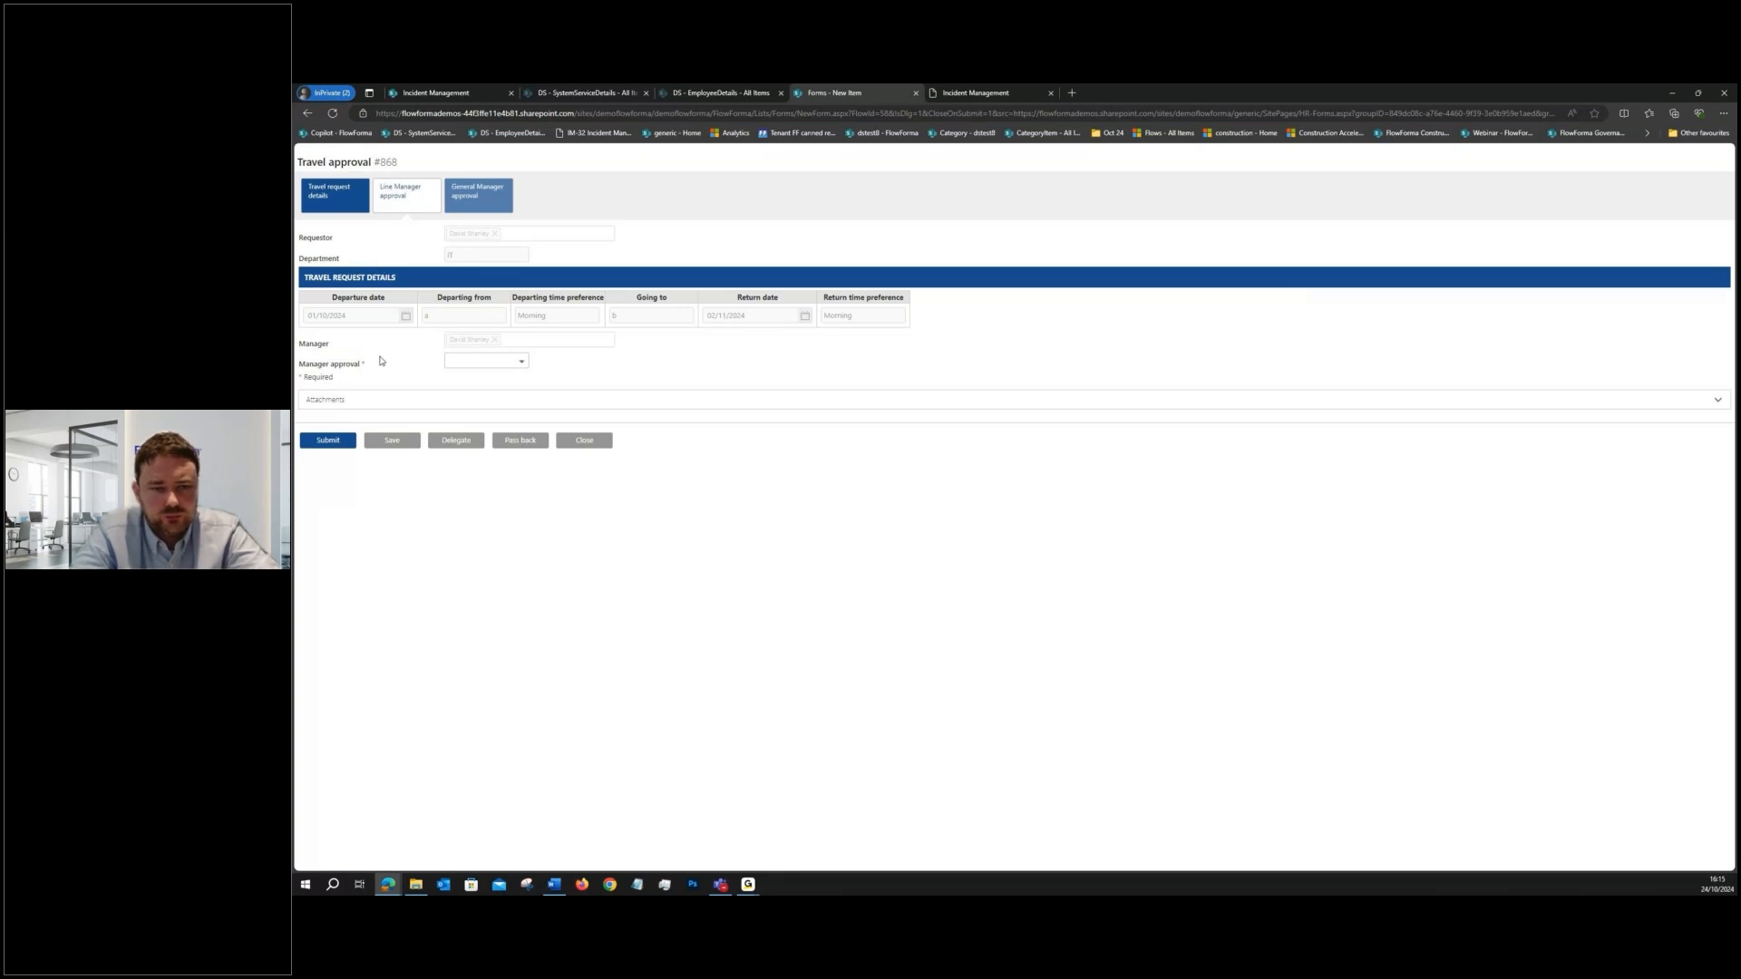
{"action": "left_click", "coordinate": [504, 365]}
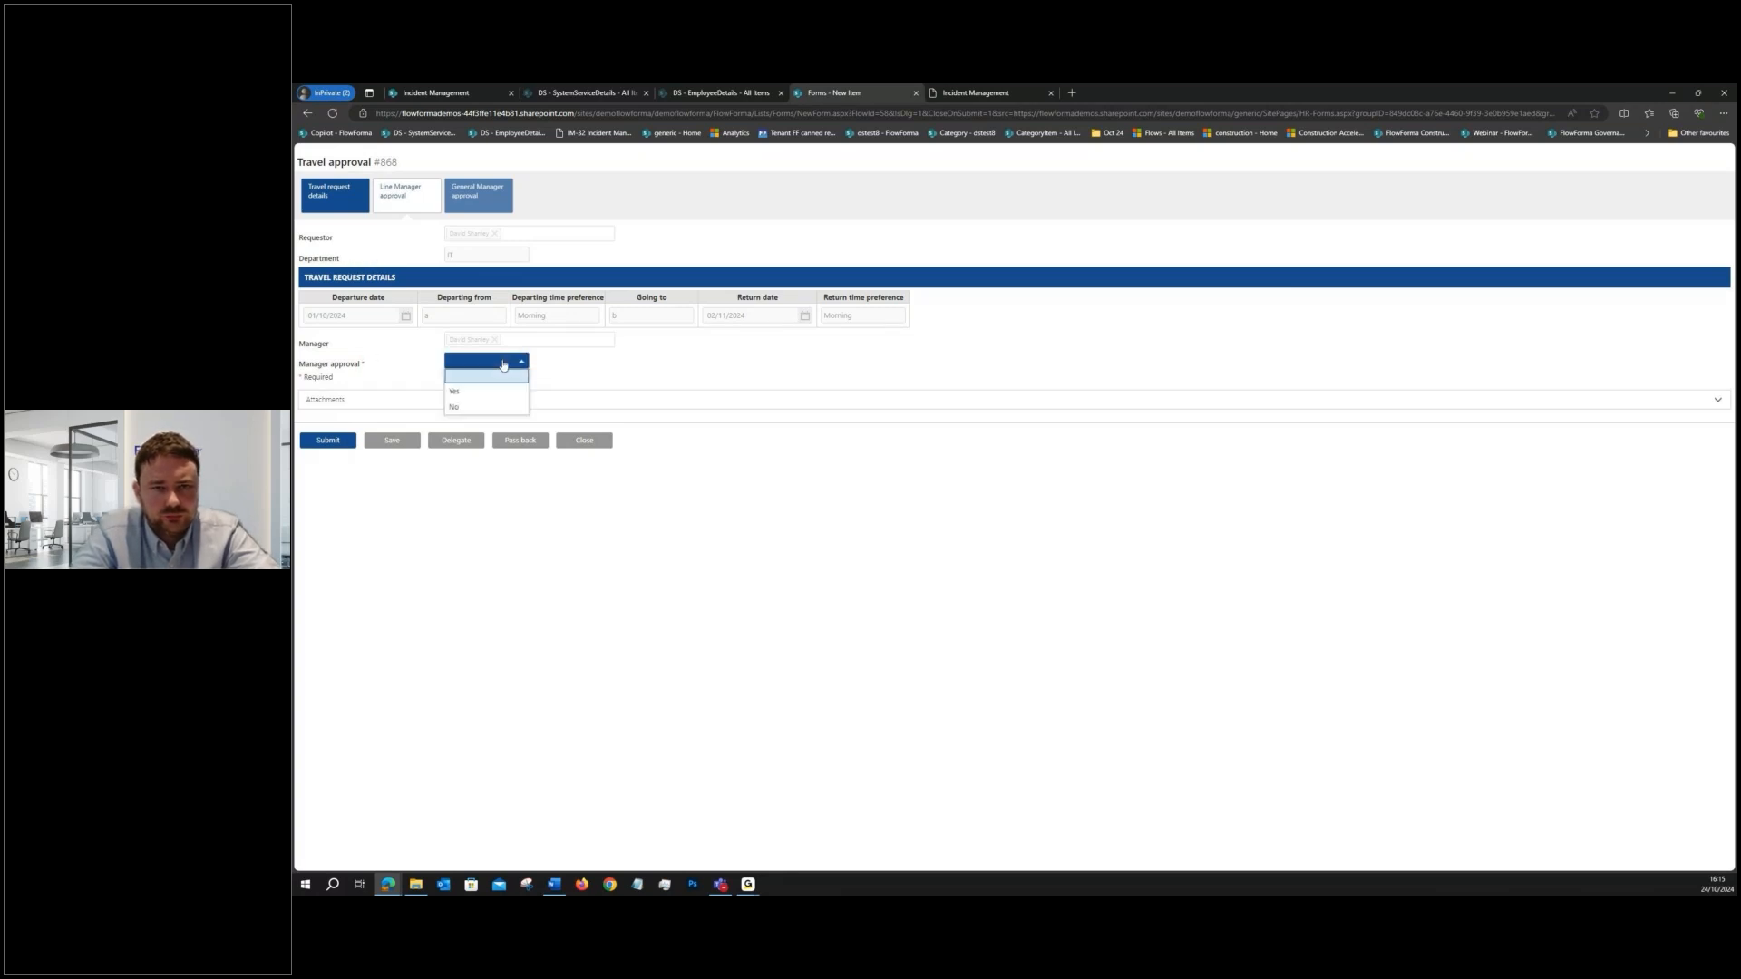
{"action": "left_click", "coordinate": [481, 406]}
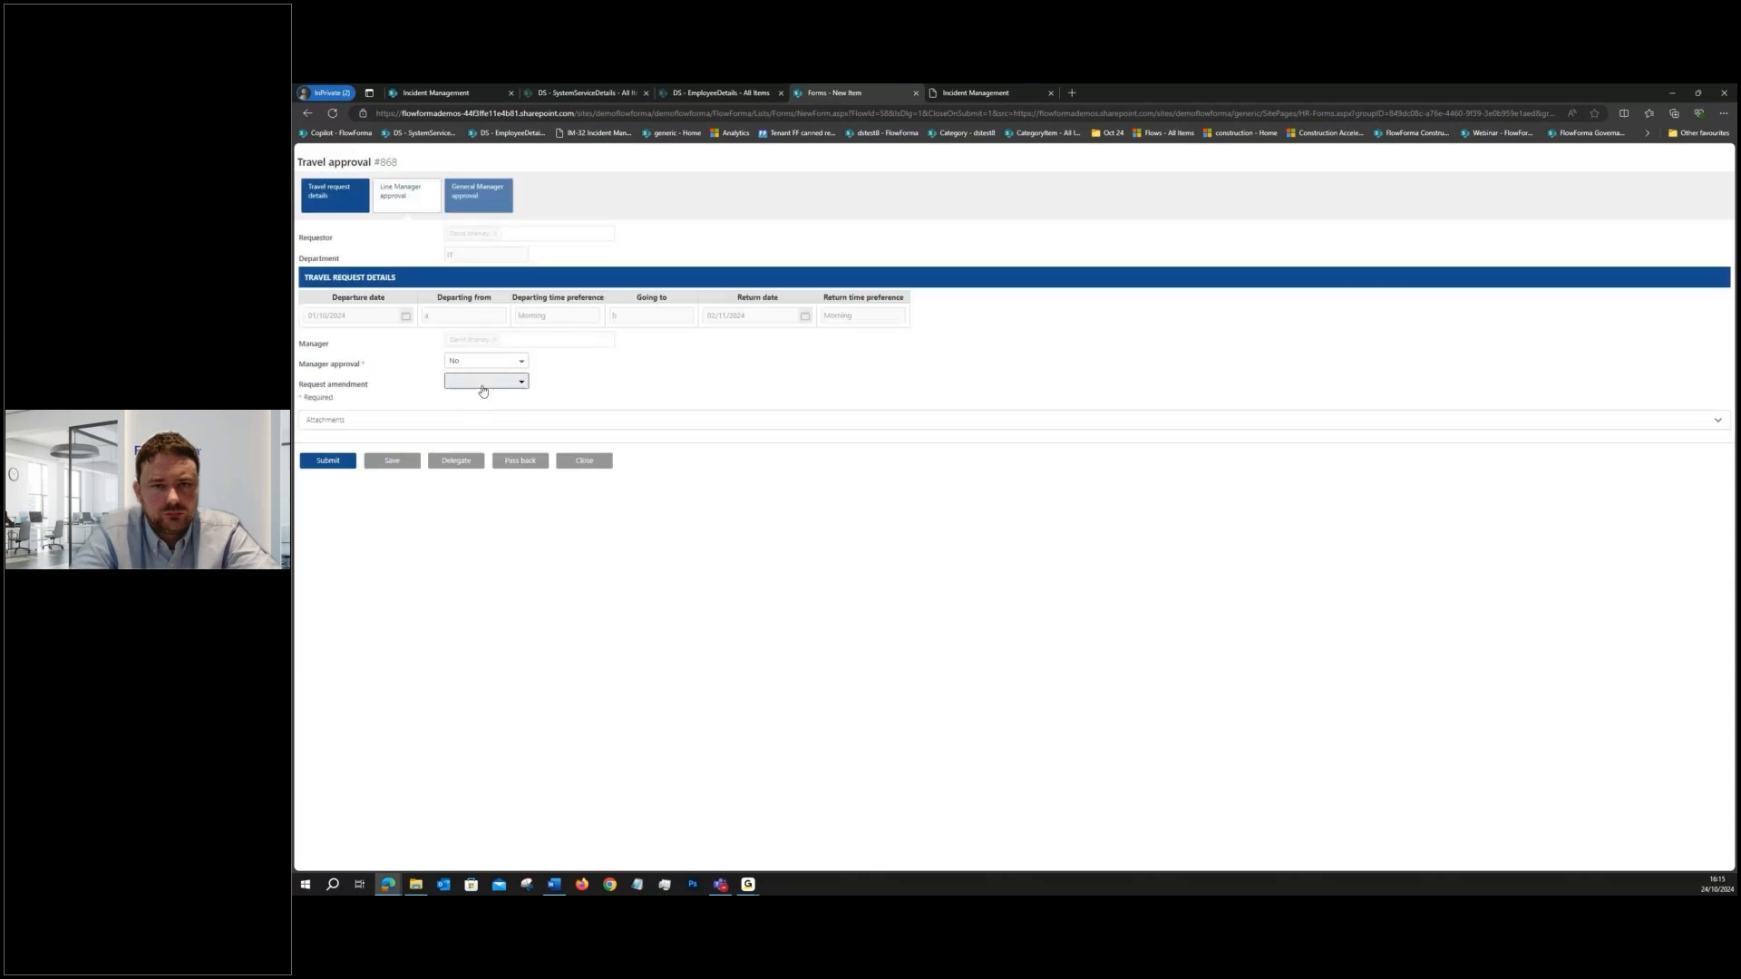
{"action": "left_click", "coordinate": [483, 385]}
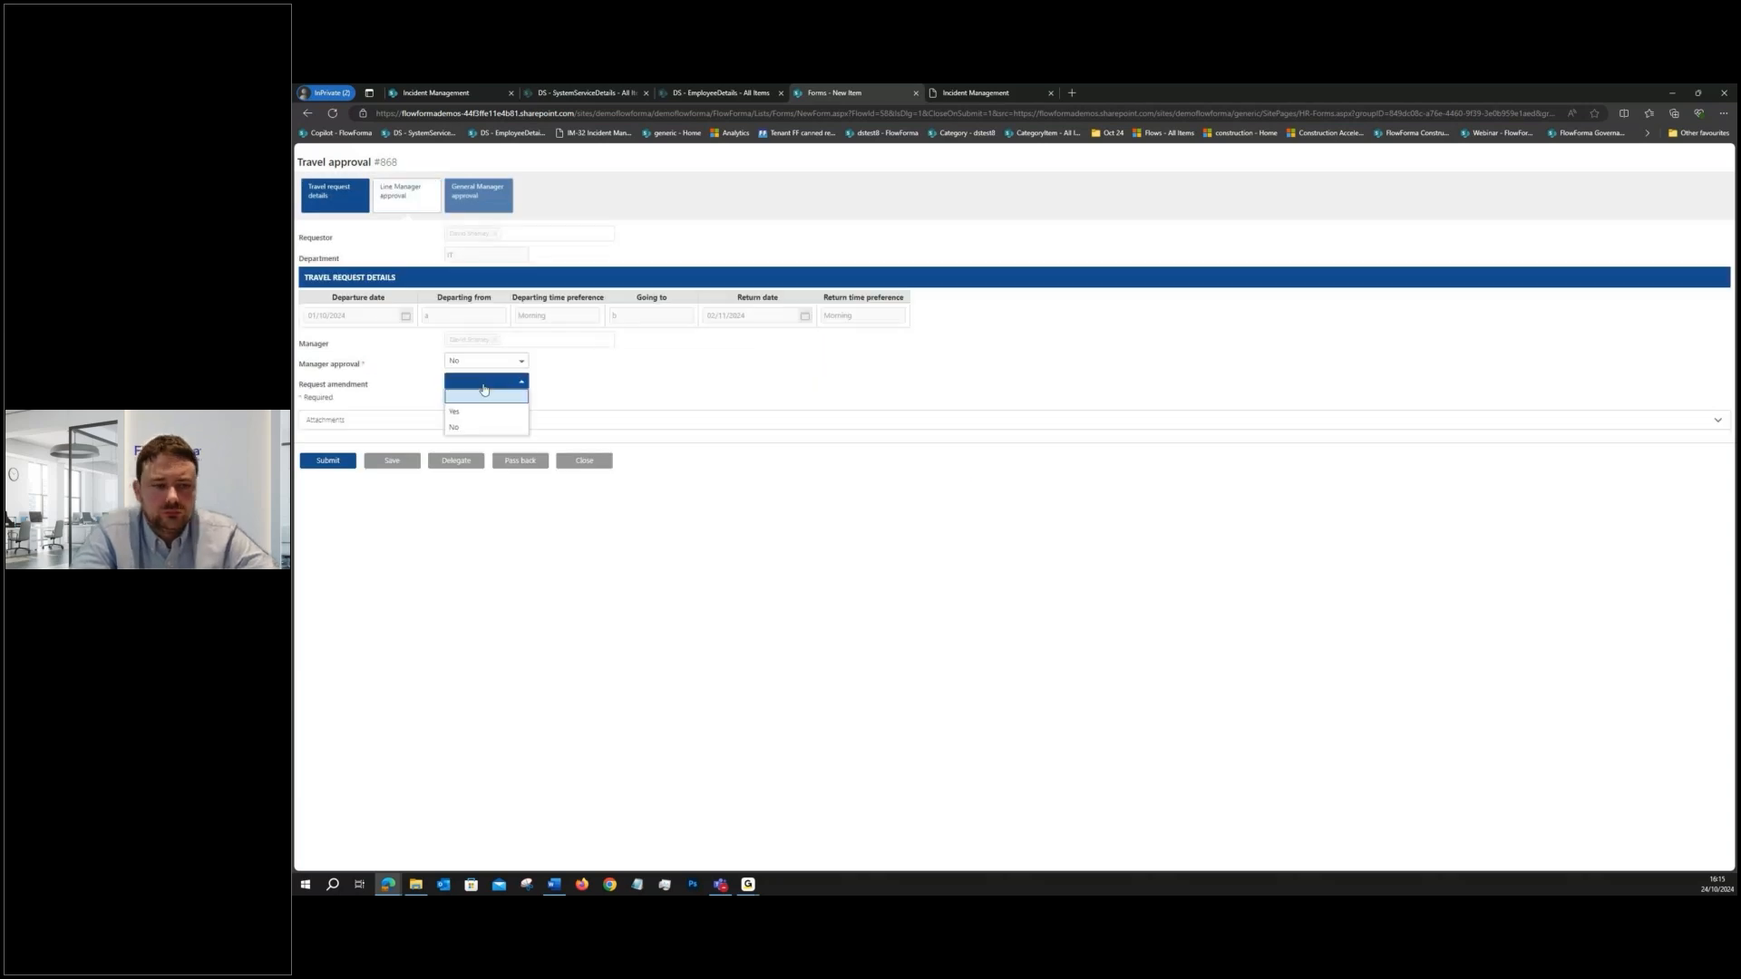
{"action": "left_click", "coordinate": [467, 414]}
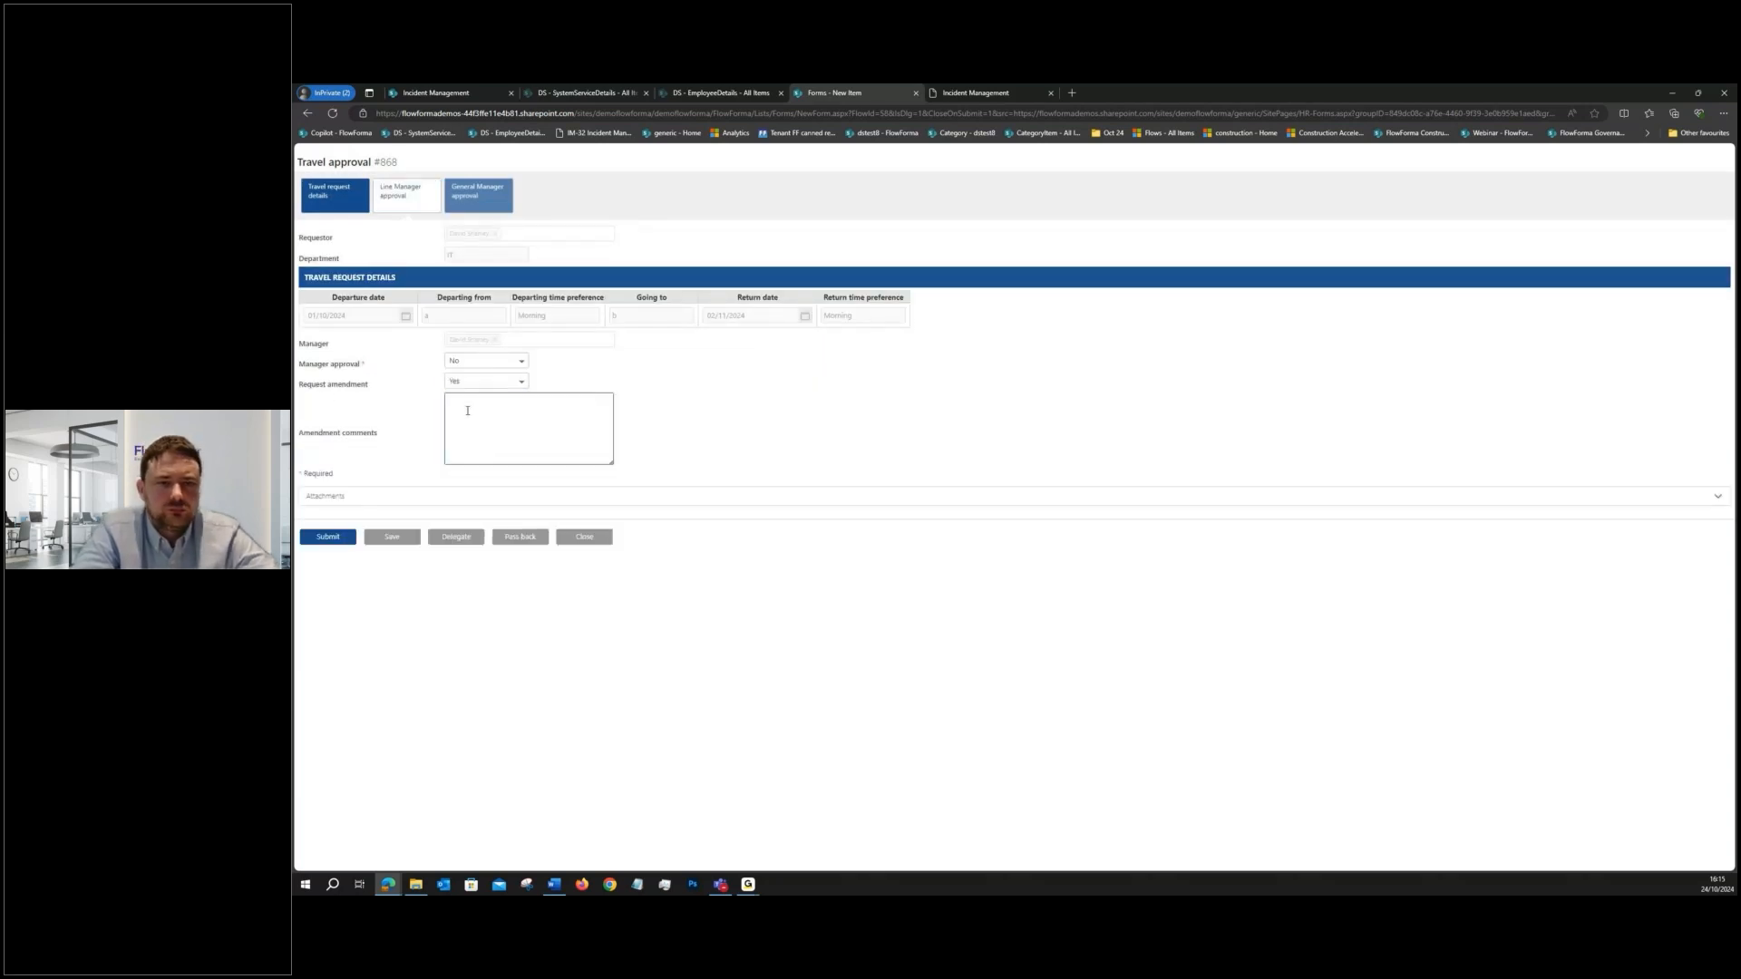
{"action": "type", "text": "nge"}
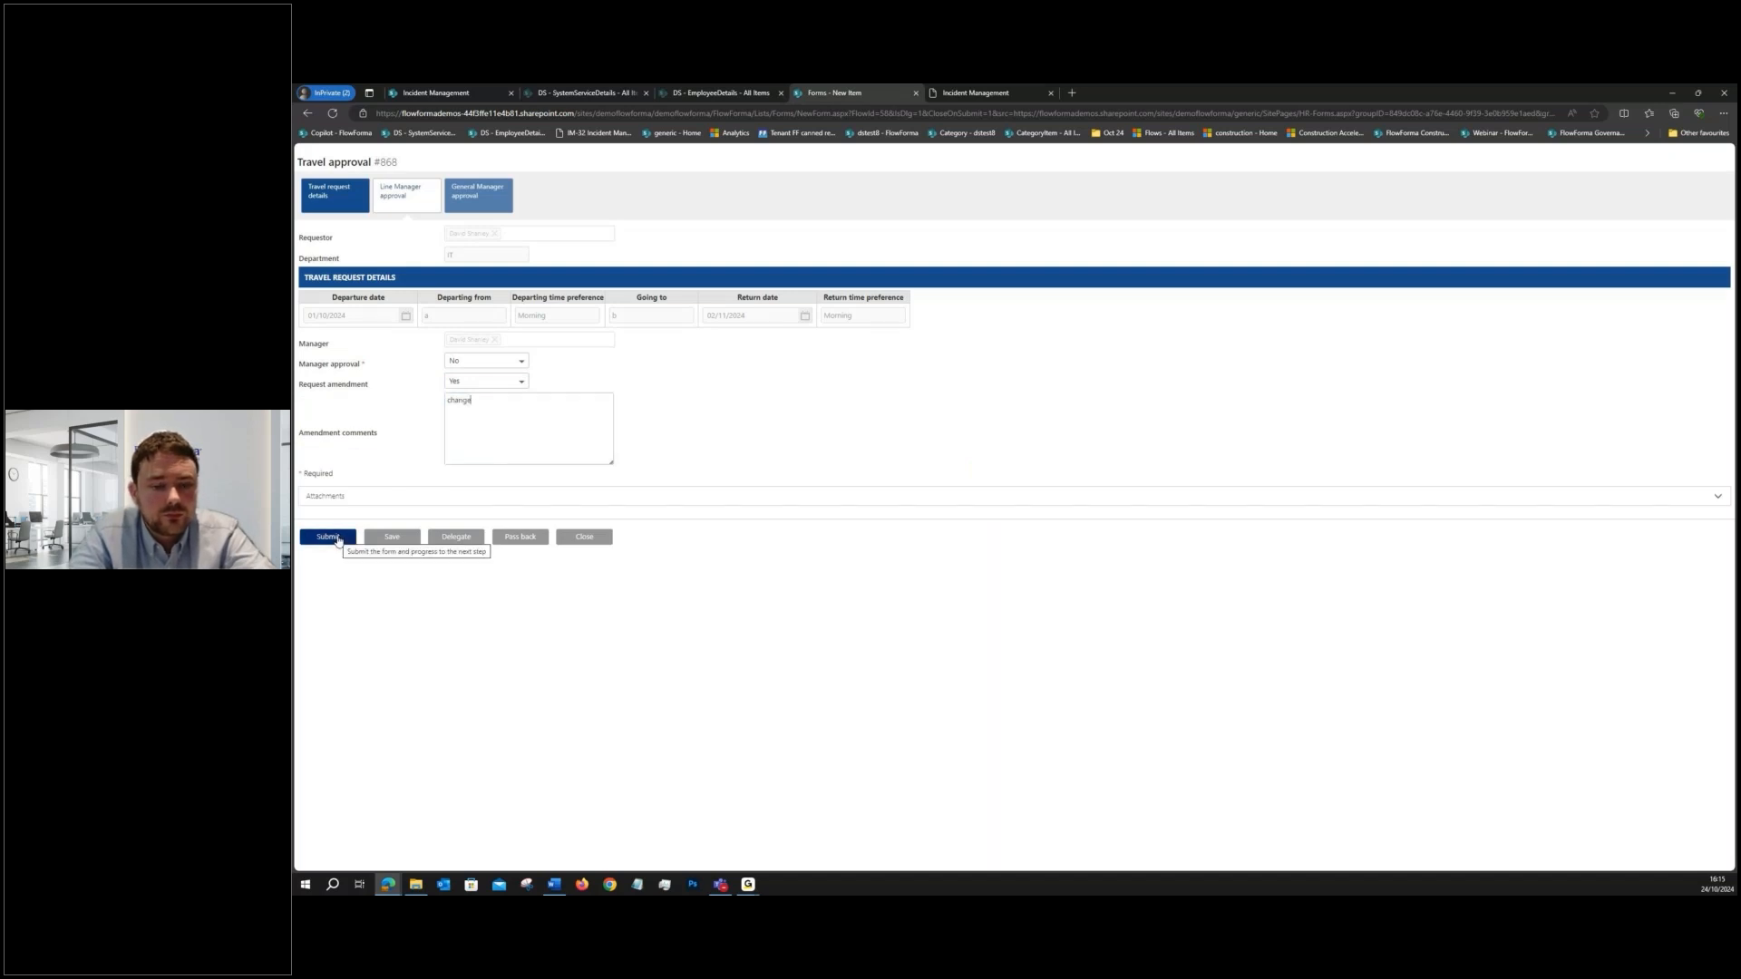
{"action": "triple_click", "coordinate": [347, 363]}
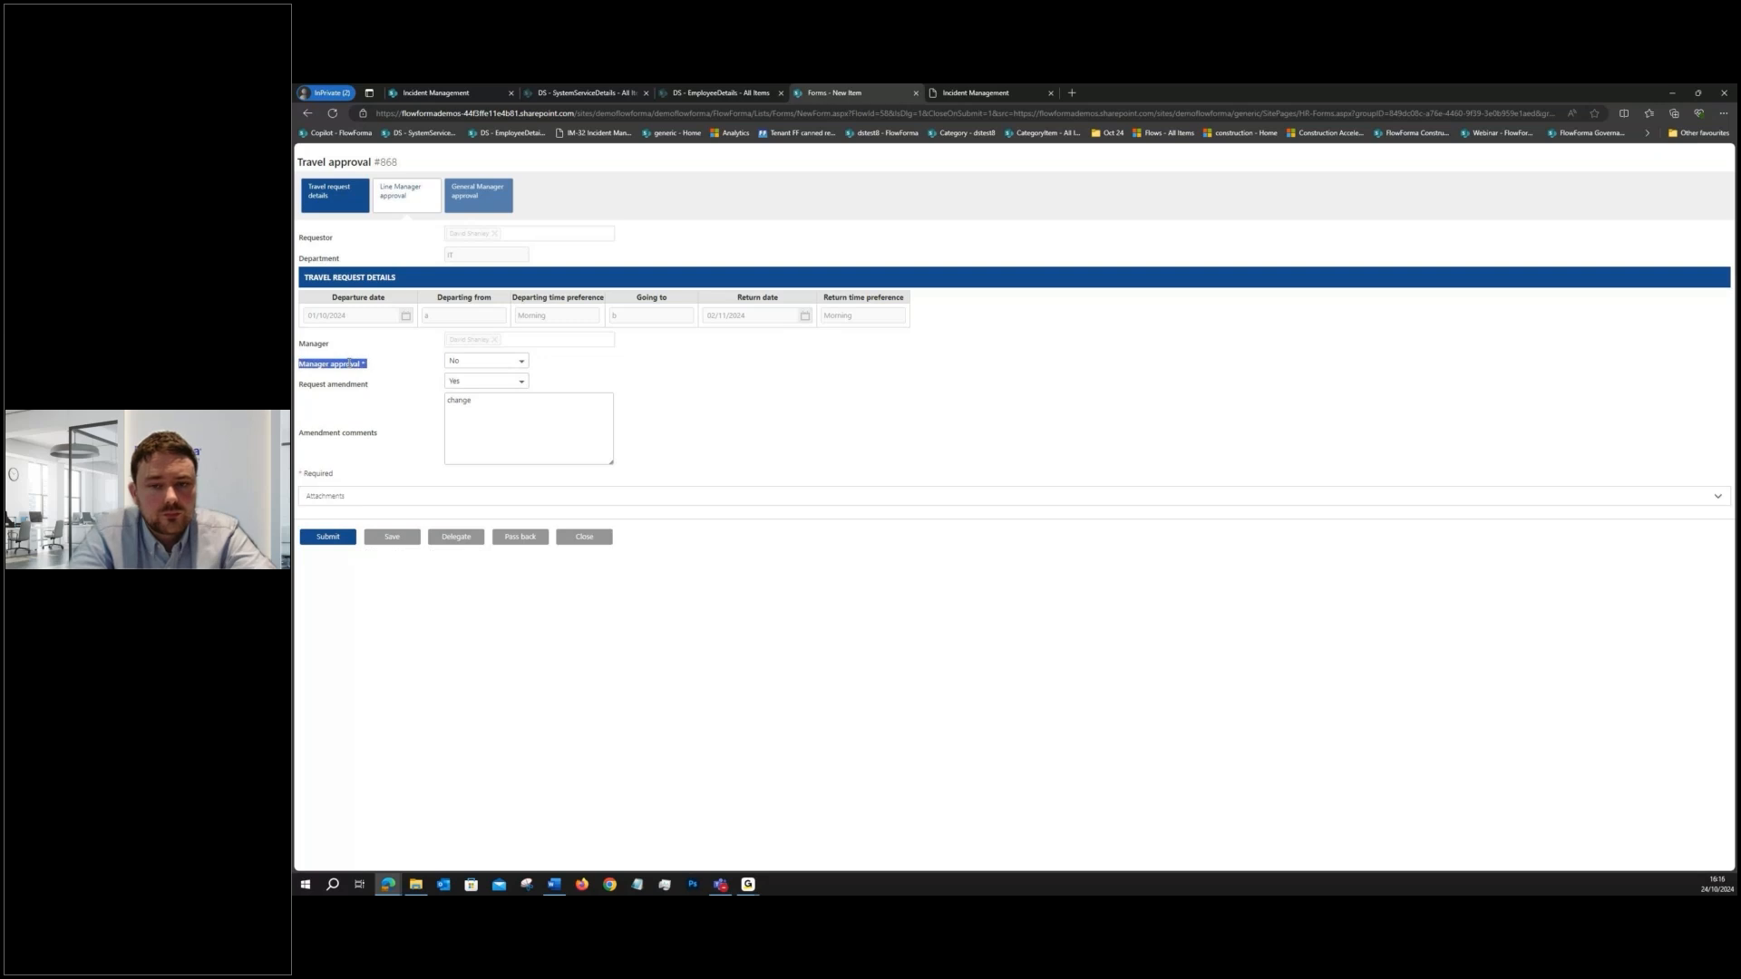
{"action": "left_click", "coordinate": [328, 537]}
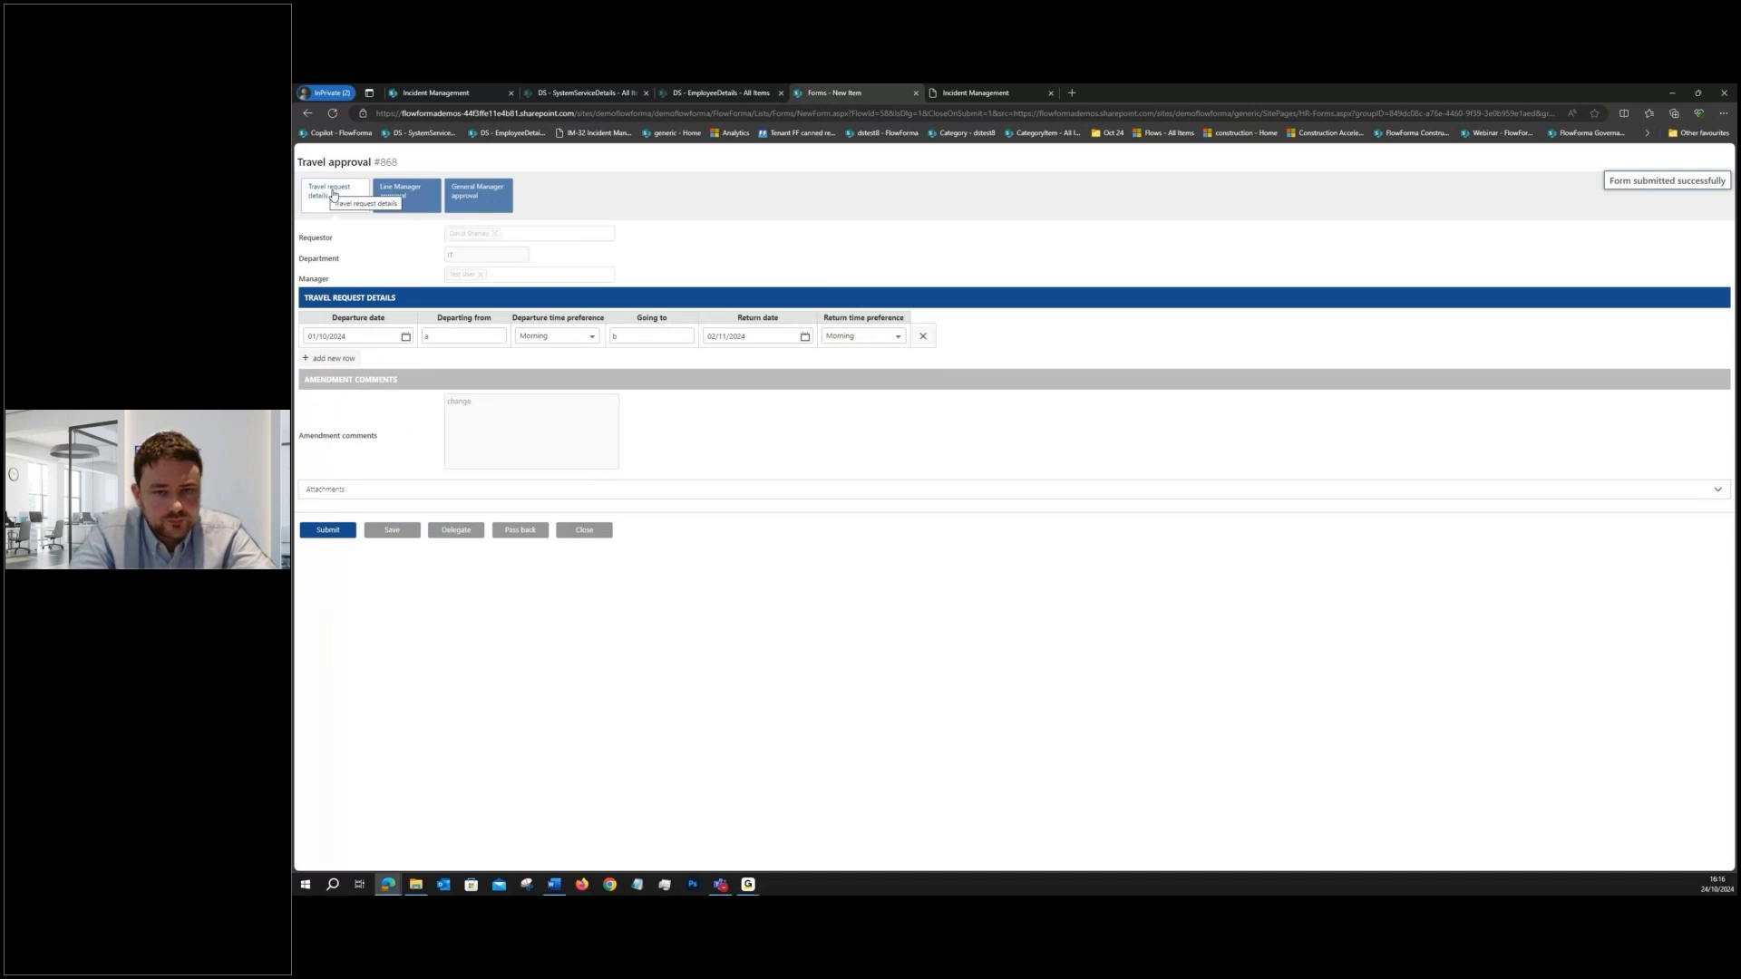
{"action": "double_click", "coordinate": [317, 236]}
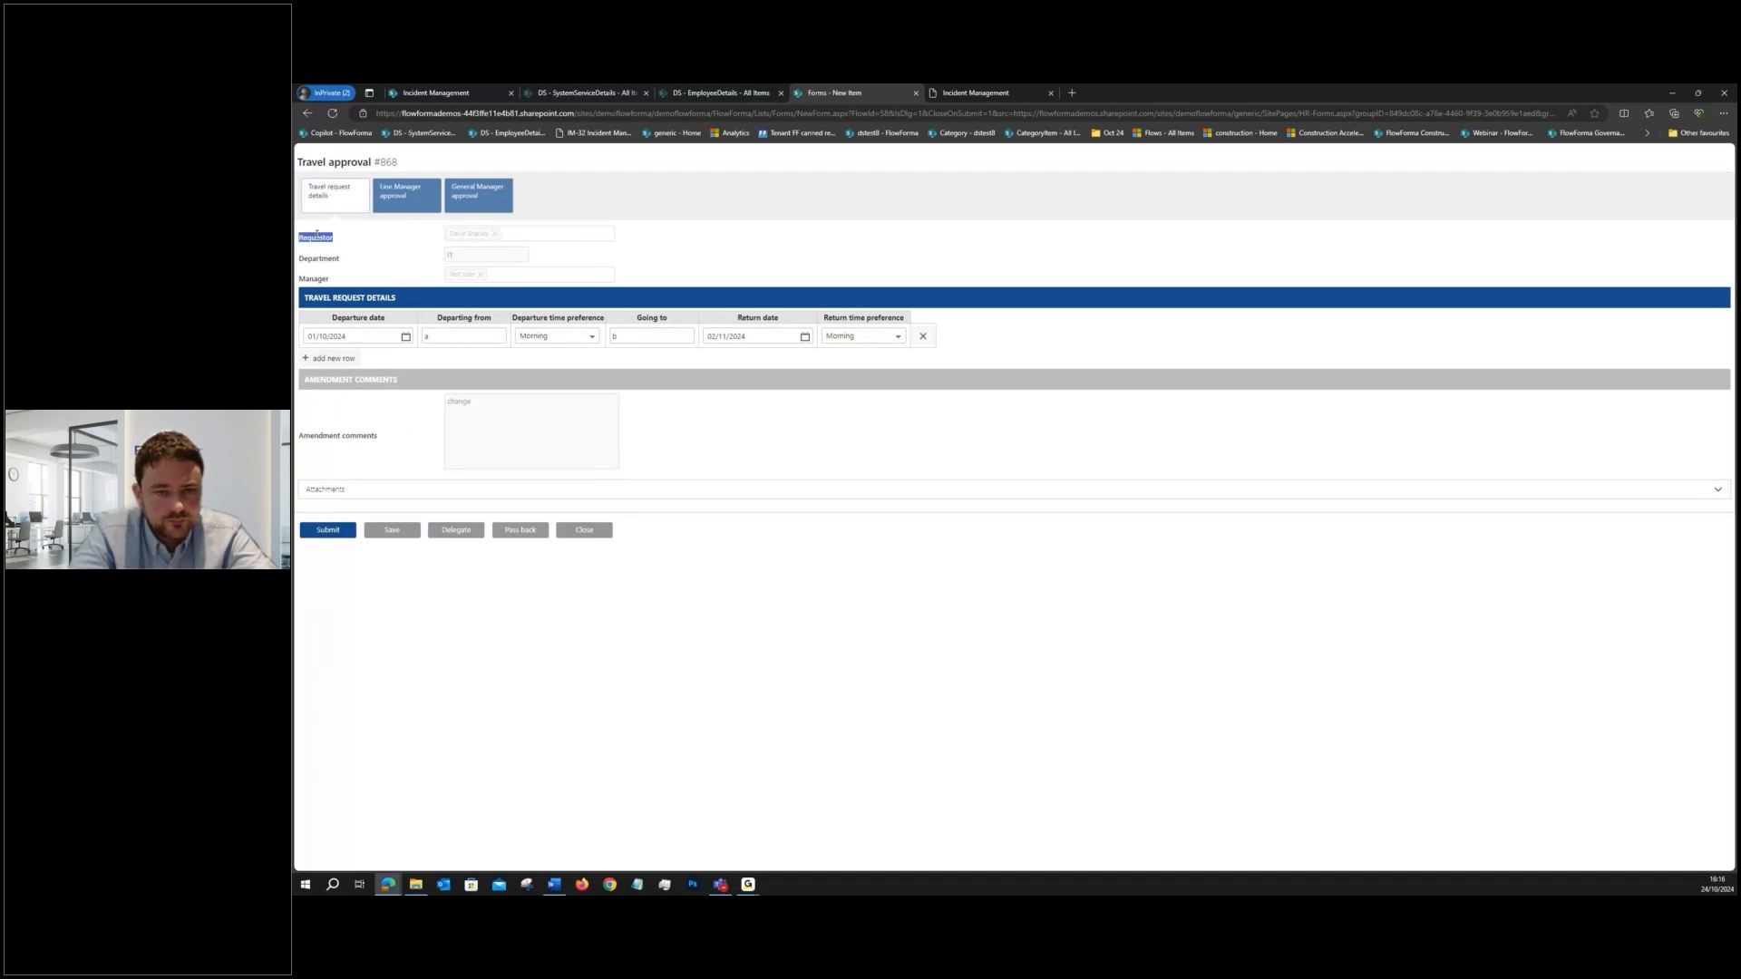
{"action": "left_click", "coordinate": [584, 529]}
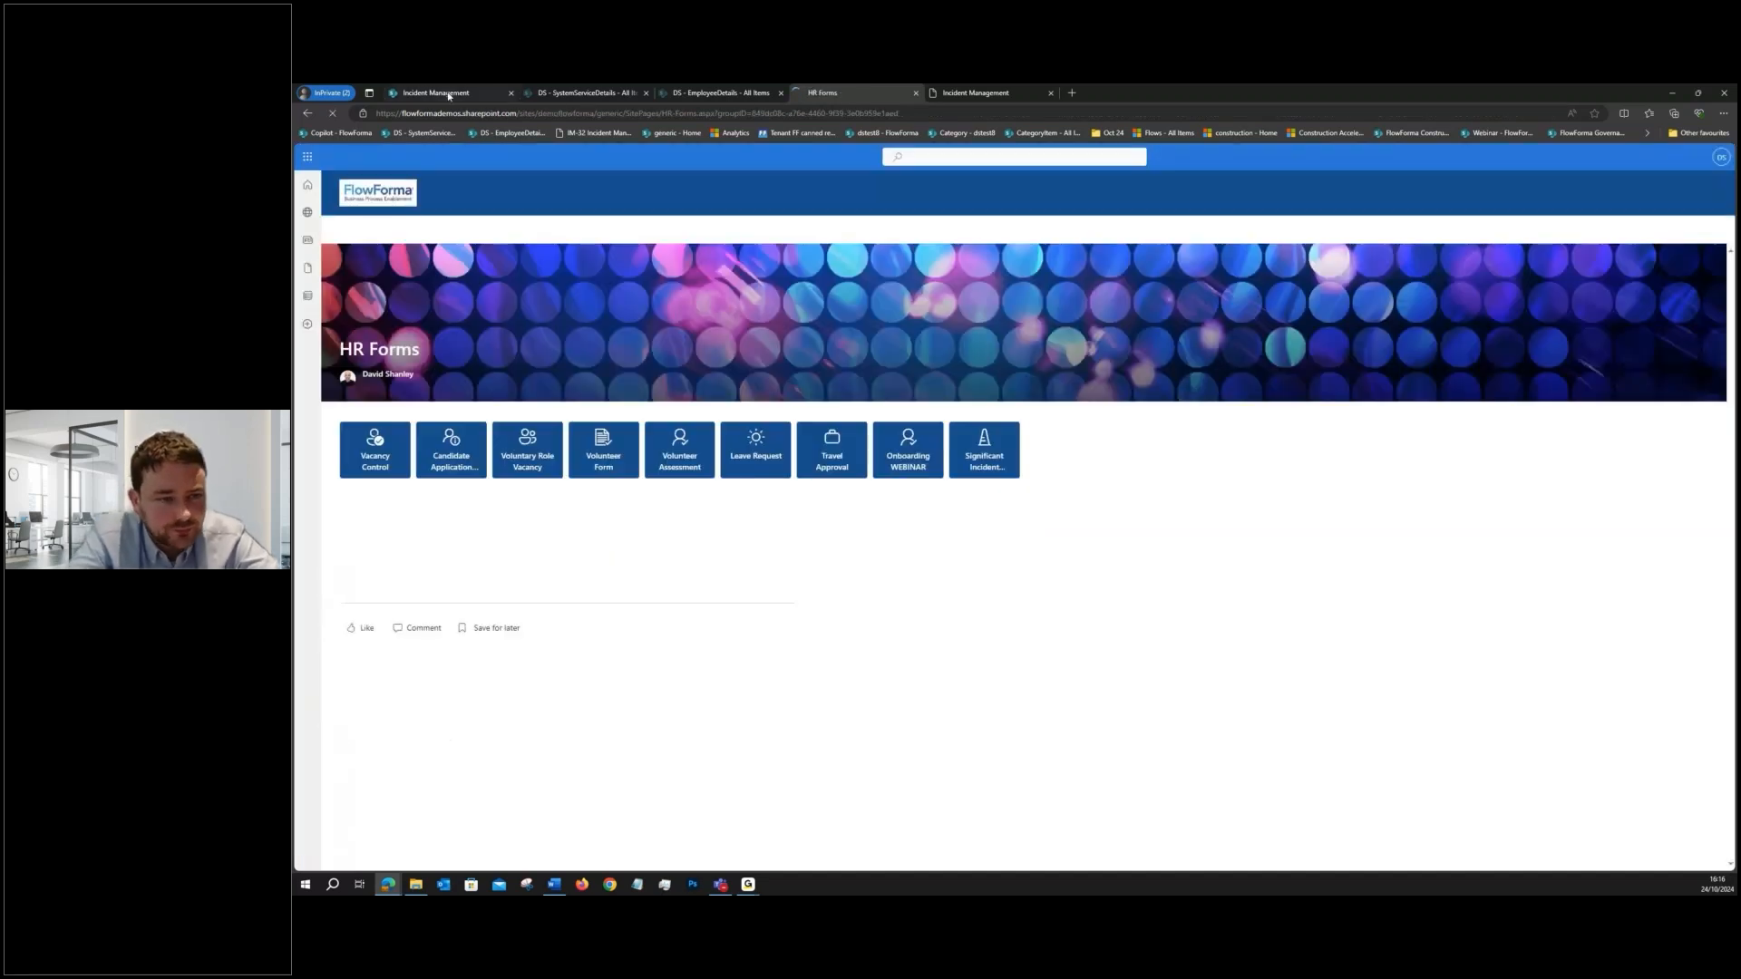
- Open the Incident Management flow in the Flow Designer from the DS site's existing process flows
{"action": "left_click", "coordinate": [448, 94]}
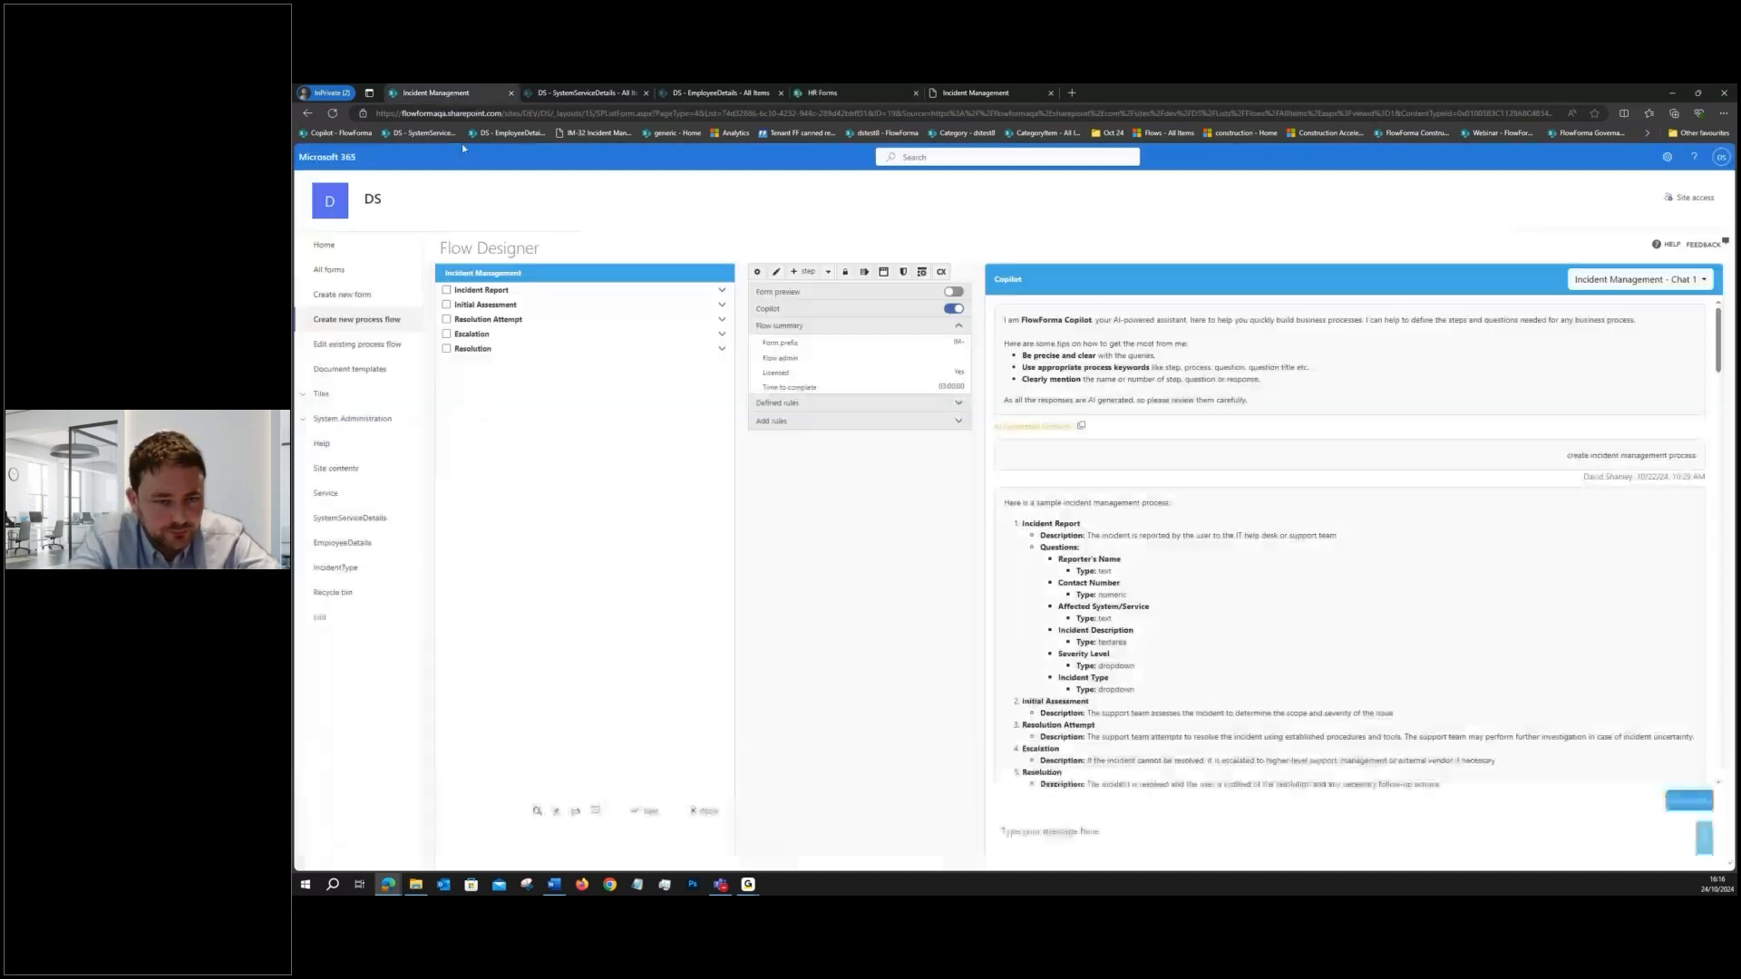
{"action": "left_click", "coordinate": [334, 113]}
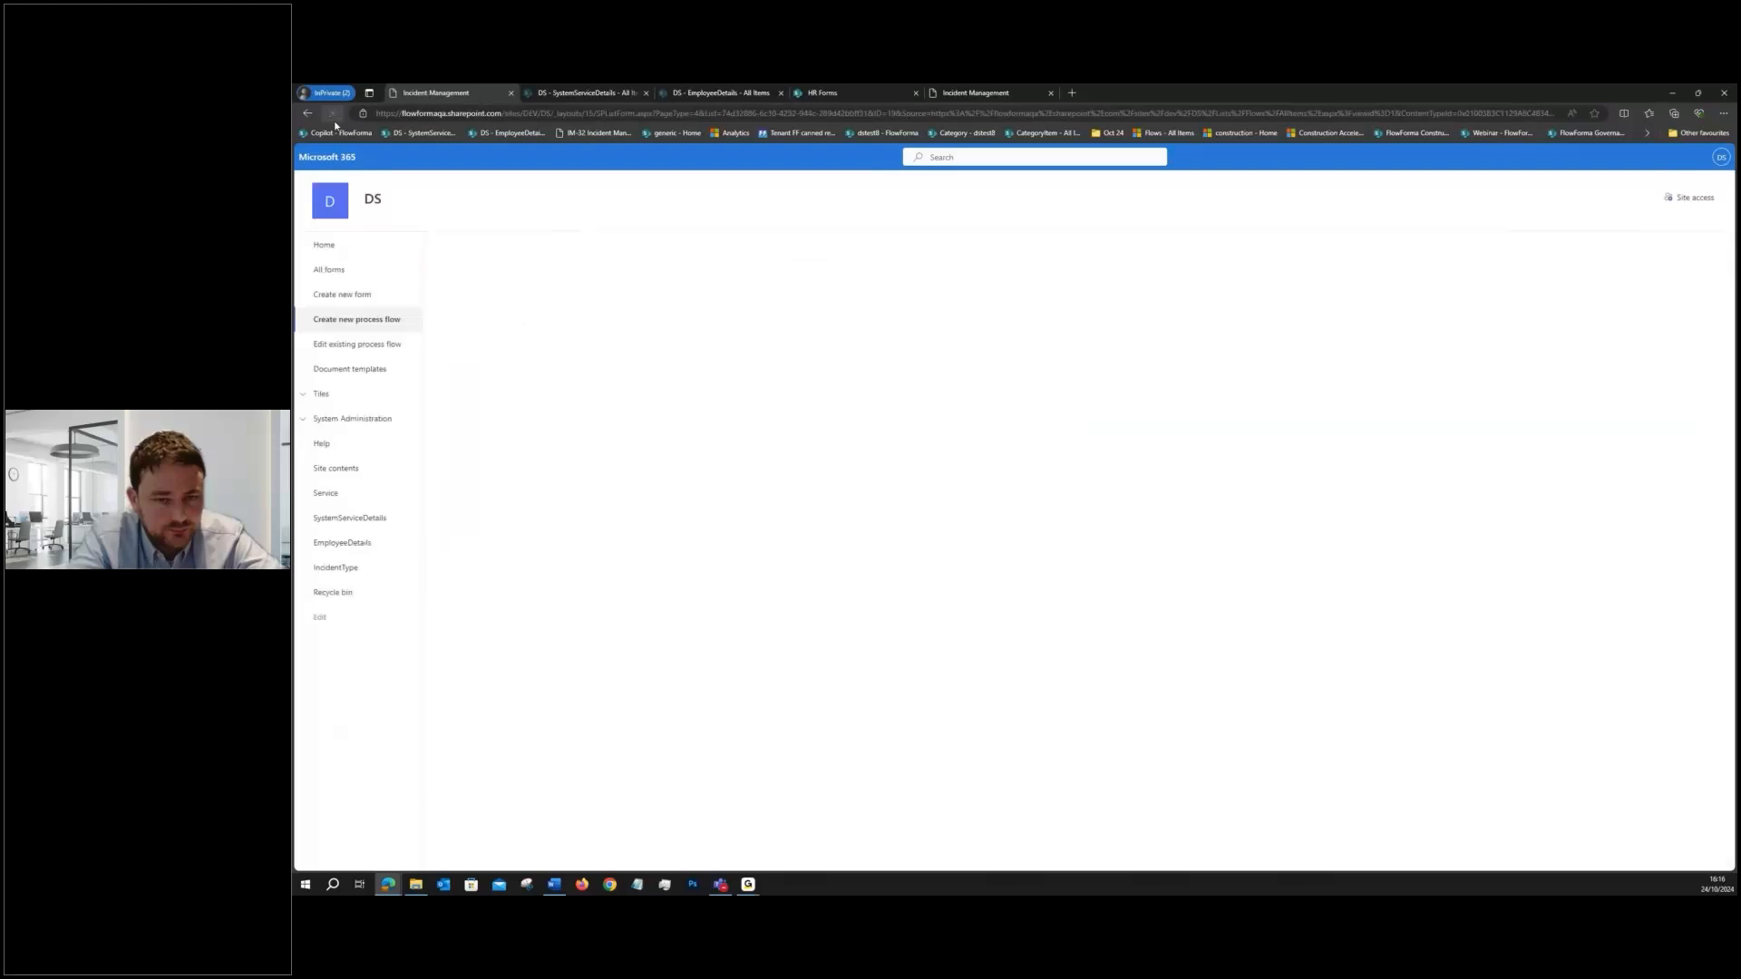
{"action": "left_click", "coordinate": [328, 247]}
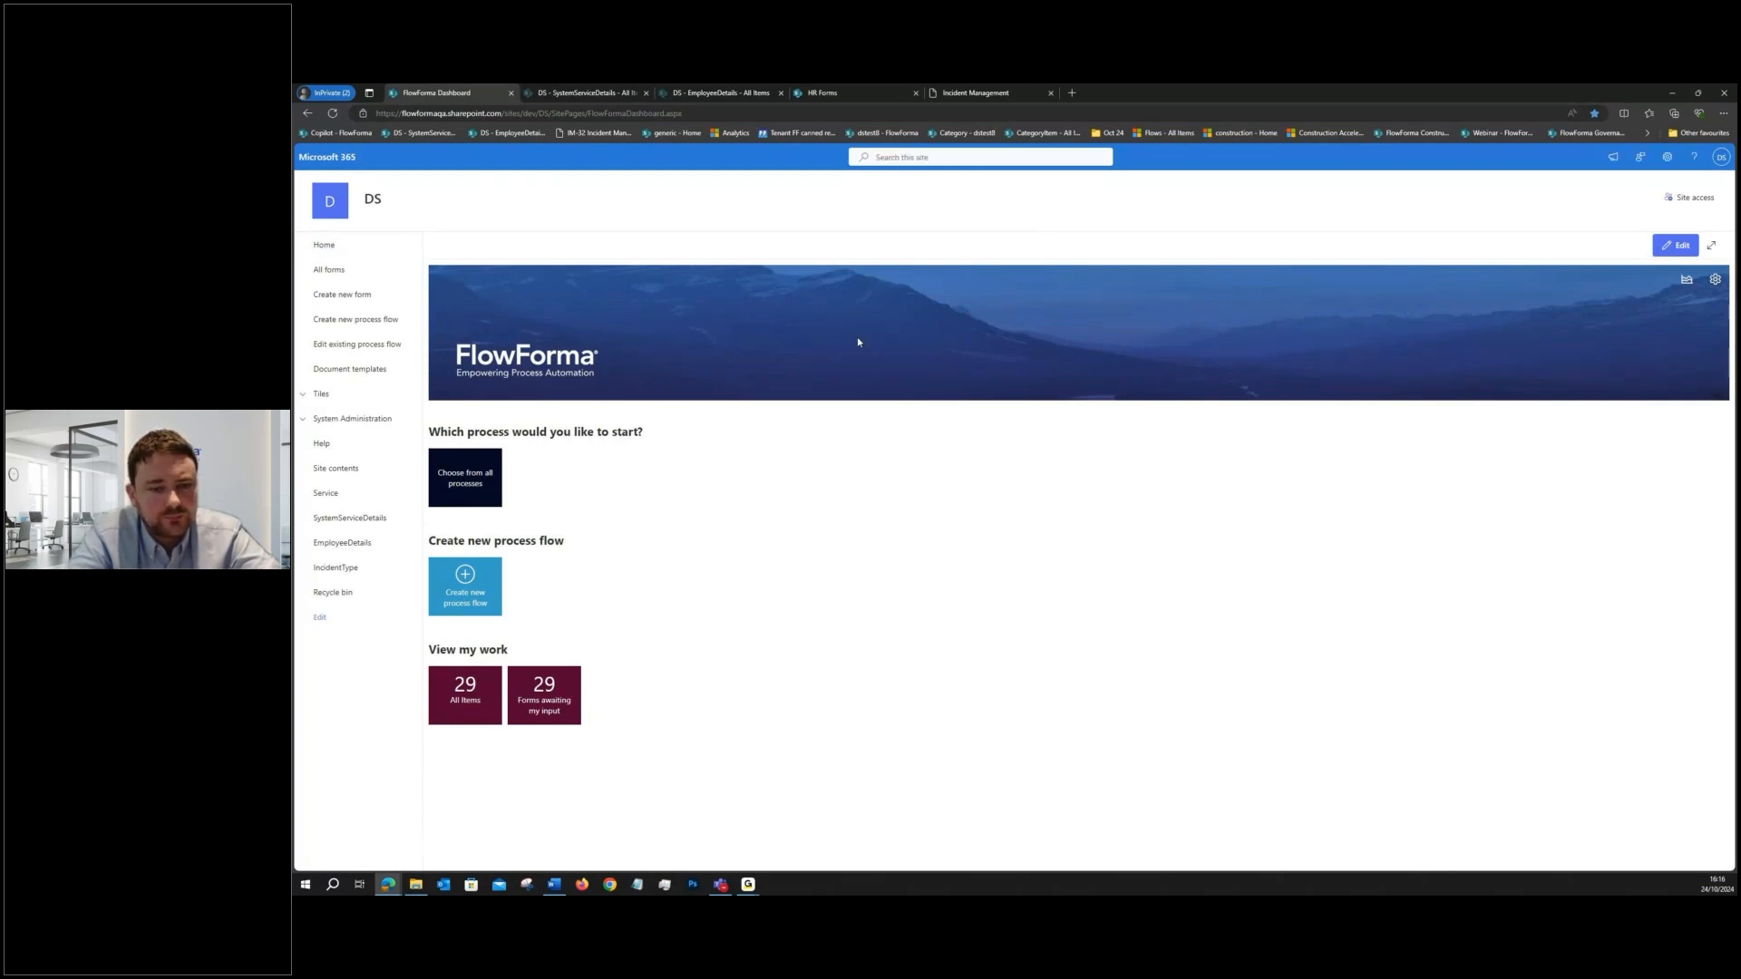
{"action": "left_click", "coordinate": [373, 344]}
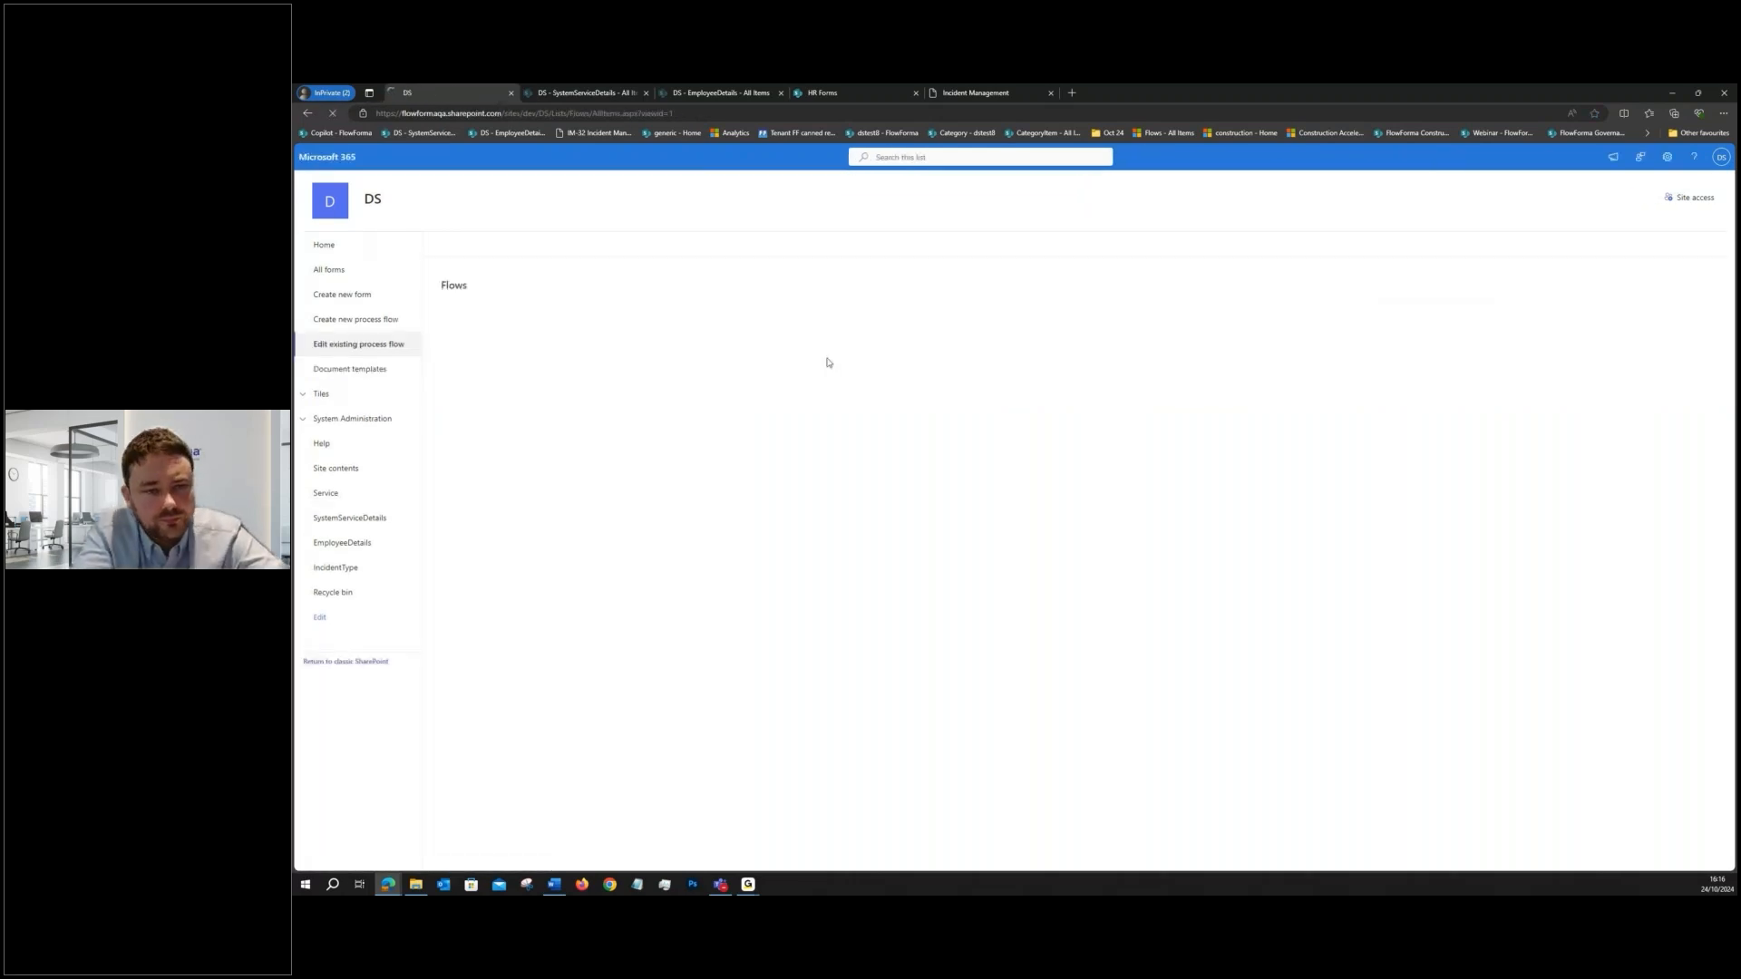
{"action": "left_click", "coordinate": [533, 366]}
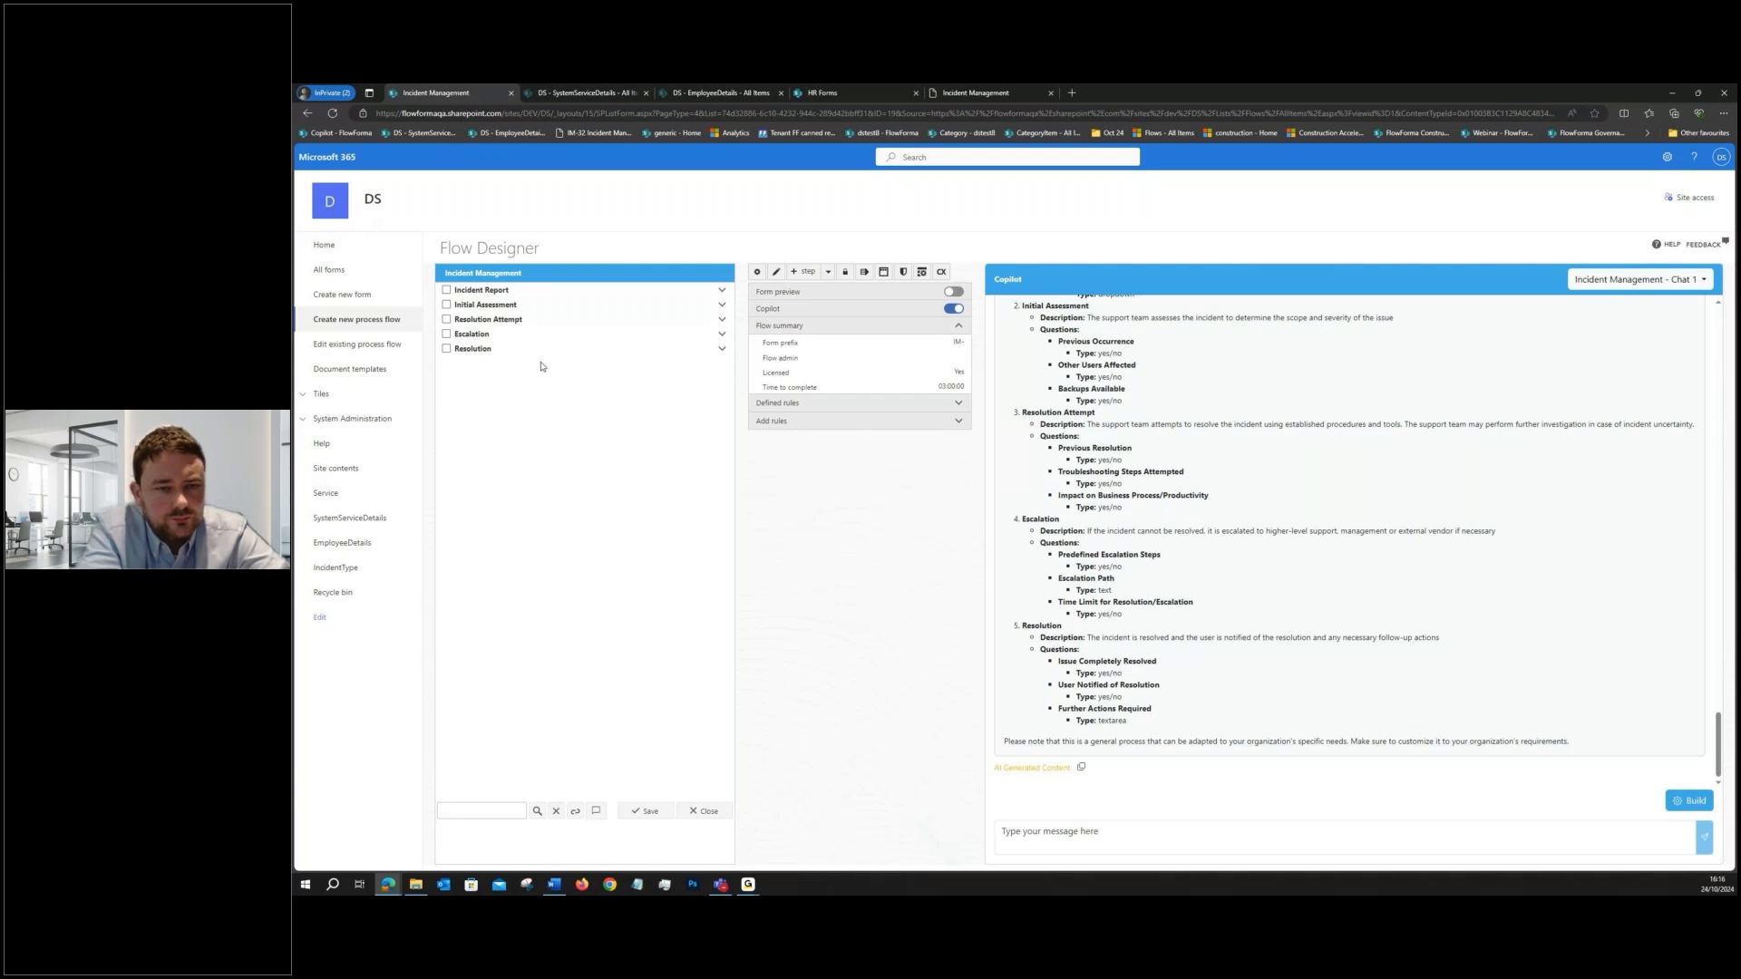
- Turn off Copilot, turn on the form preview, and expand the flow steps from Incident Report through Escalation
{"action": "left_click", "coordinate": [954, 309]}
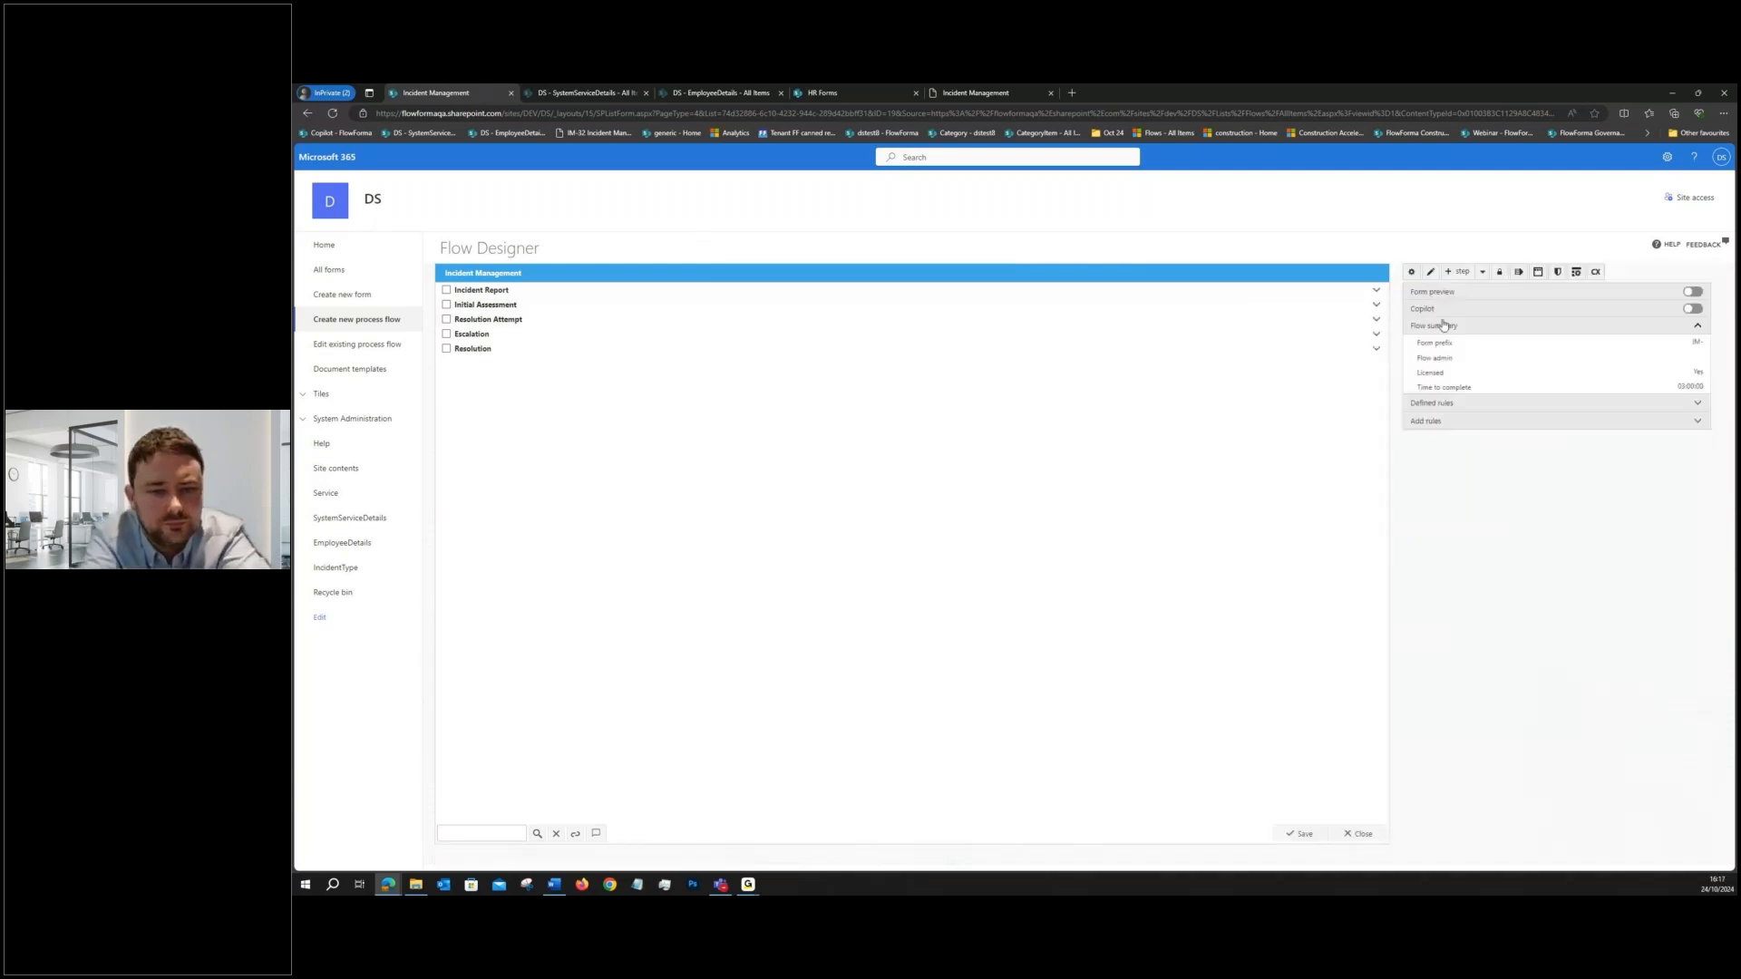
{"action": "left_click", "coordinate": [1692, 292]}
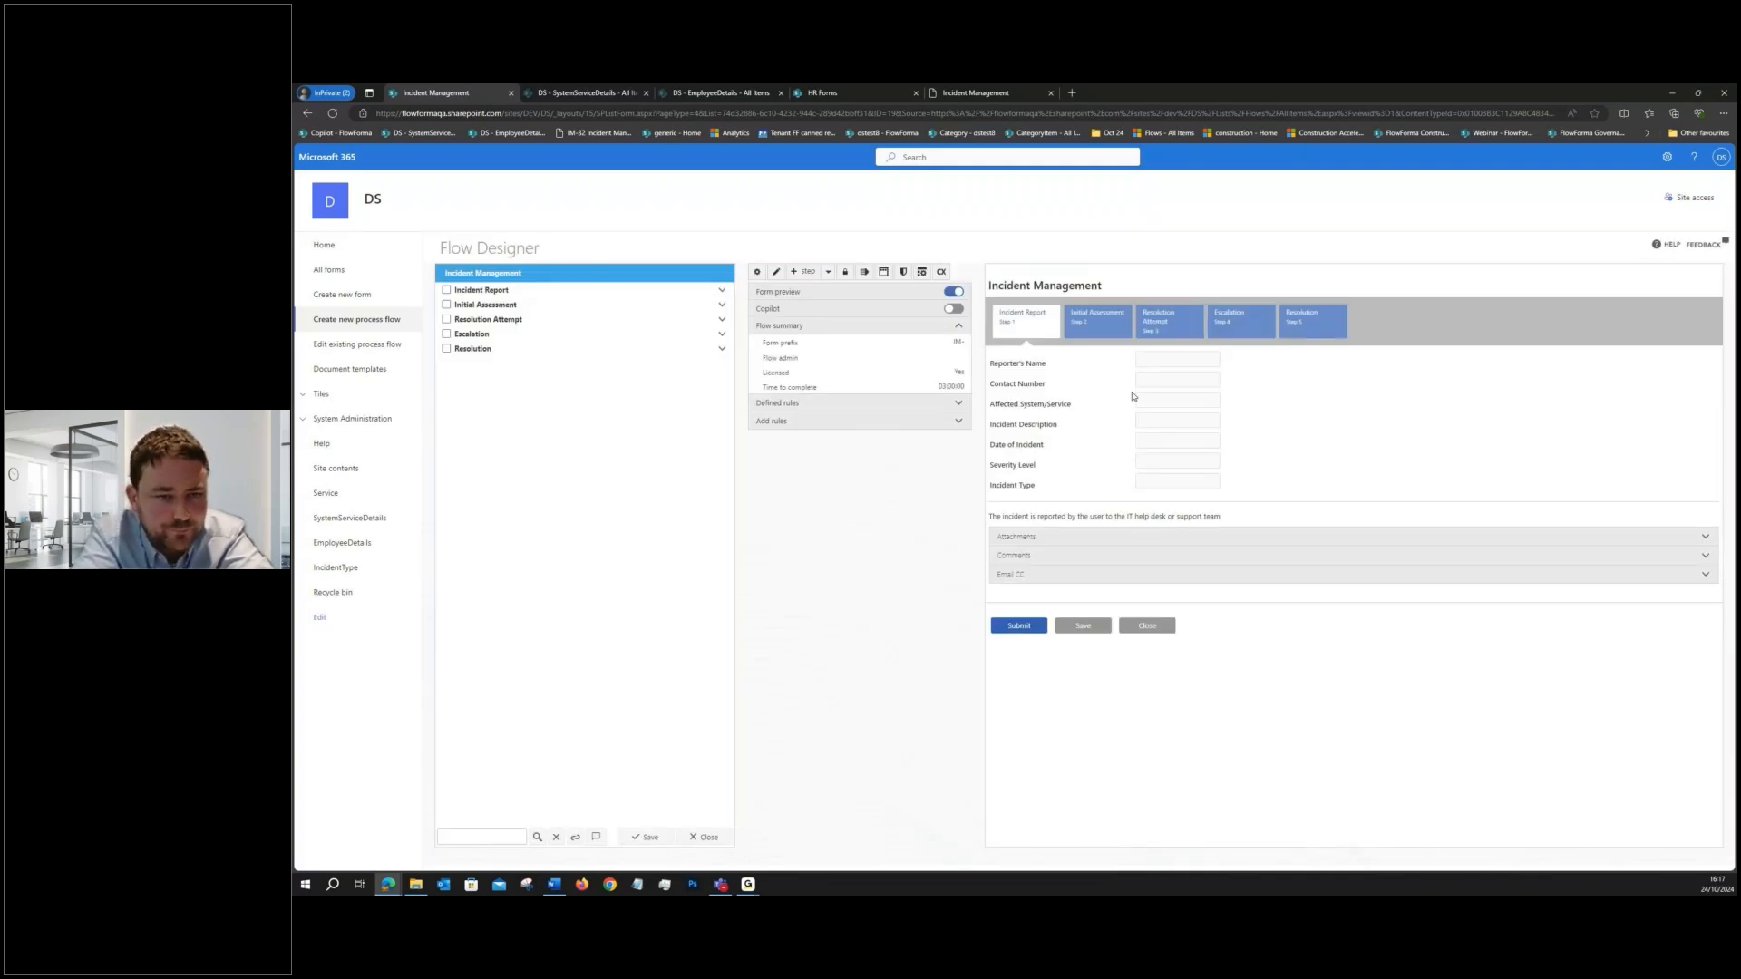
{"action": "left_click", "coordinate": [494, 291]}
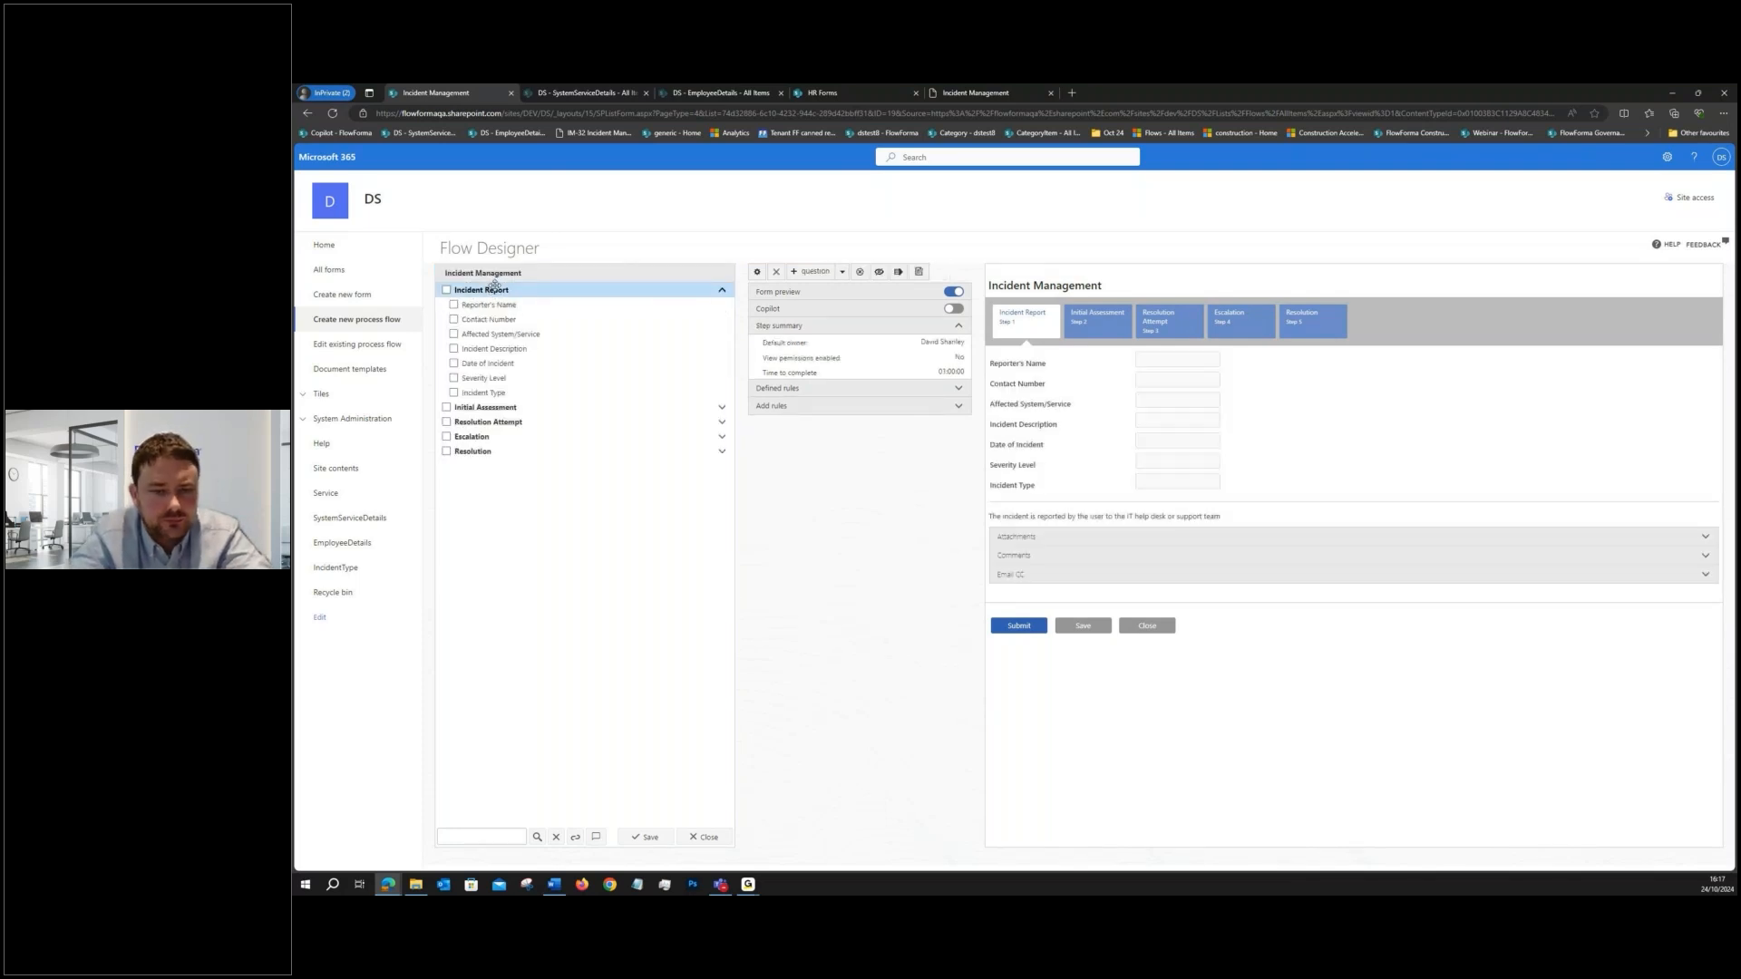
{"action": "left_click", "coordinate": [502, 408]}
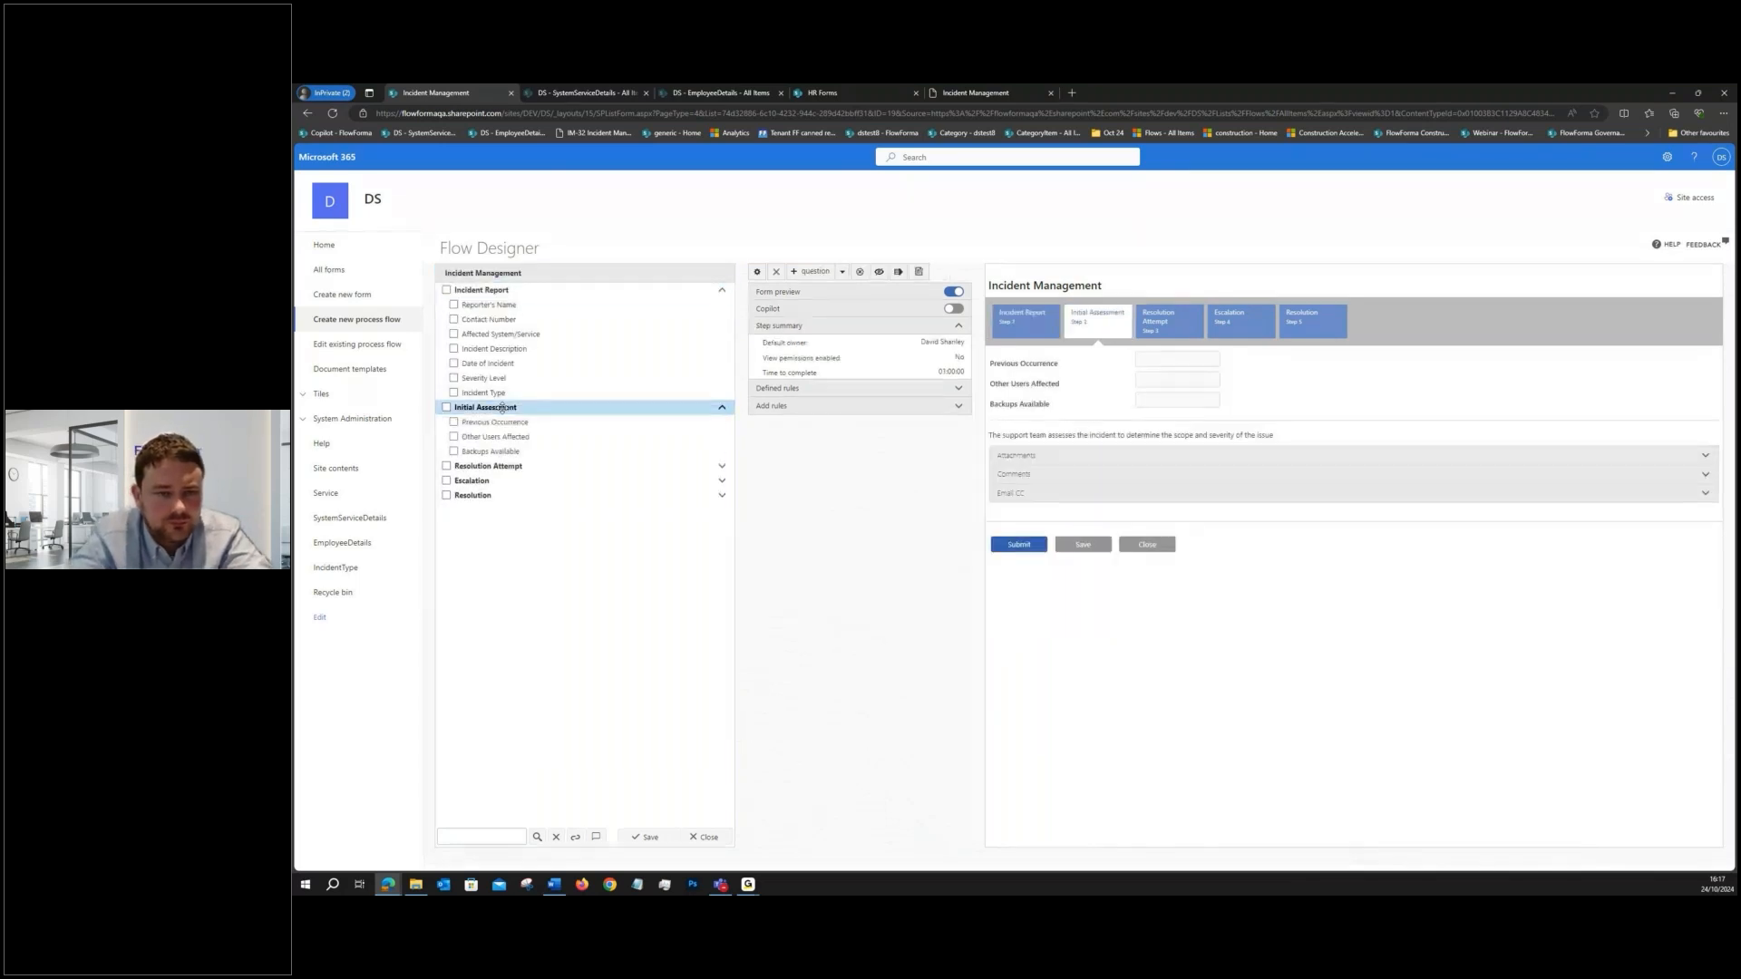
{"action": "left_click", "coordinate": [495, 466]}
{"action": "left_click", "coordinate": [480, 524]}
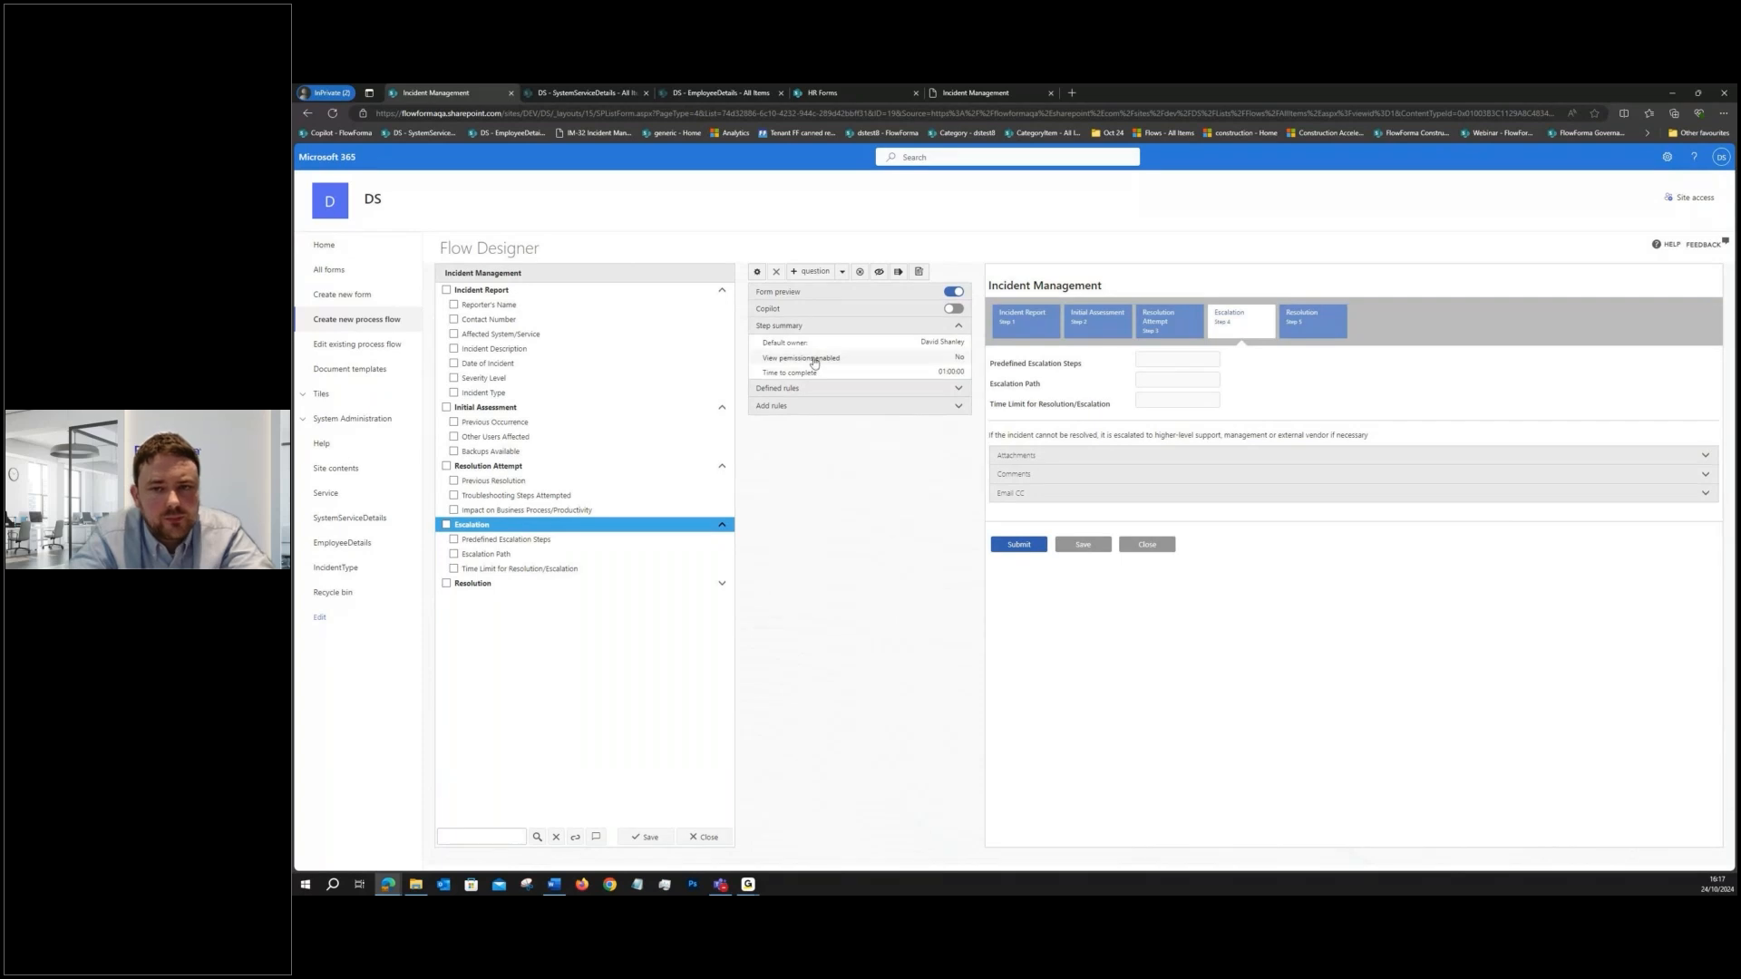
- Examine the rule types that can be added to the Escalation step, and return to the flow level
{"action": "left_click", "coordinate": [783, 406]}
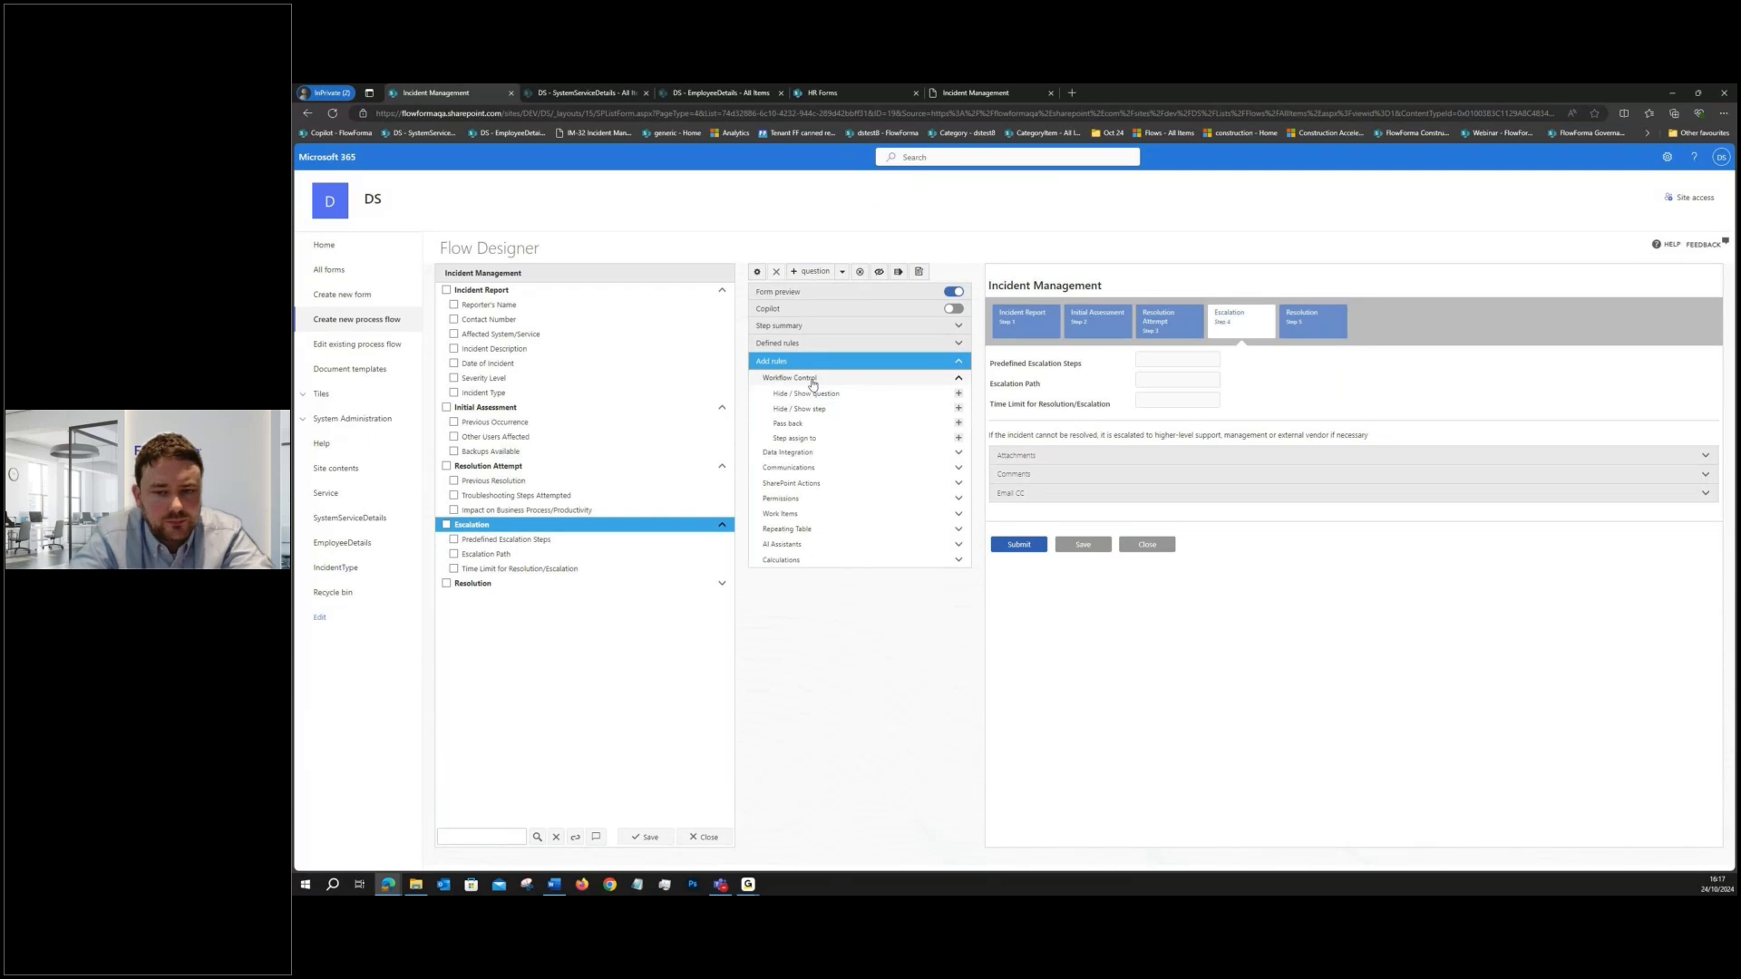
{"action": "left_click", "coordinate": [624, 277]}
{"action": "left_click", "coordinate": [601, 290]}
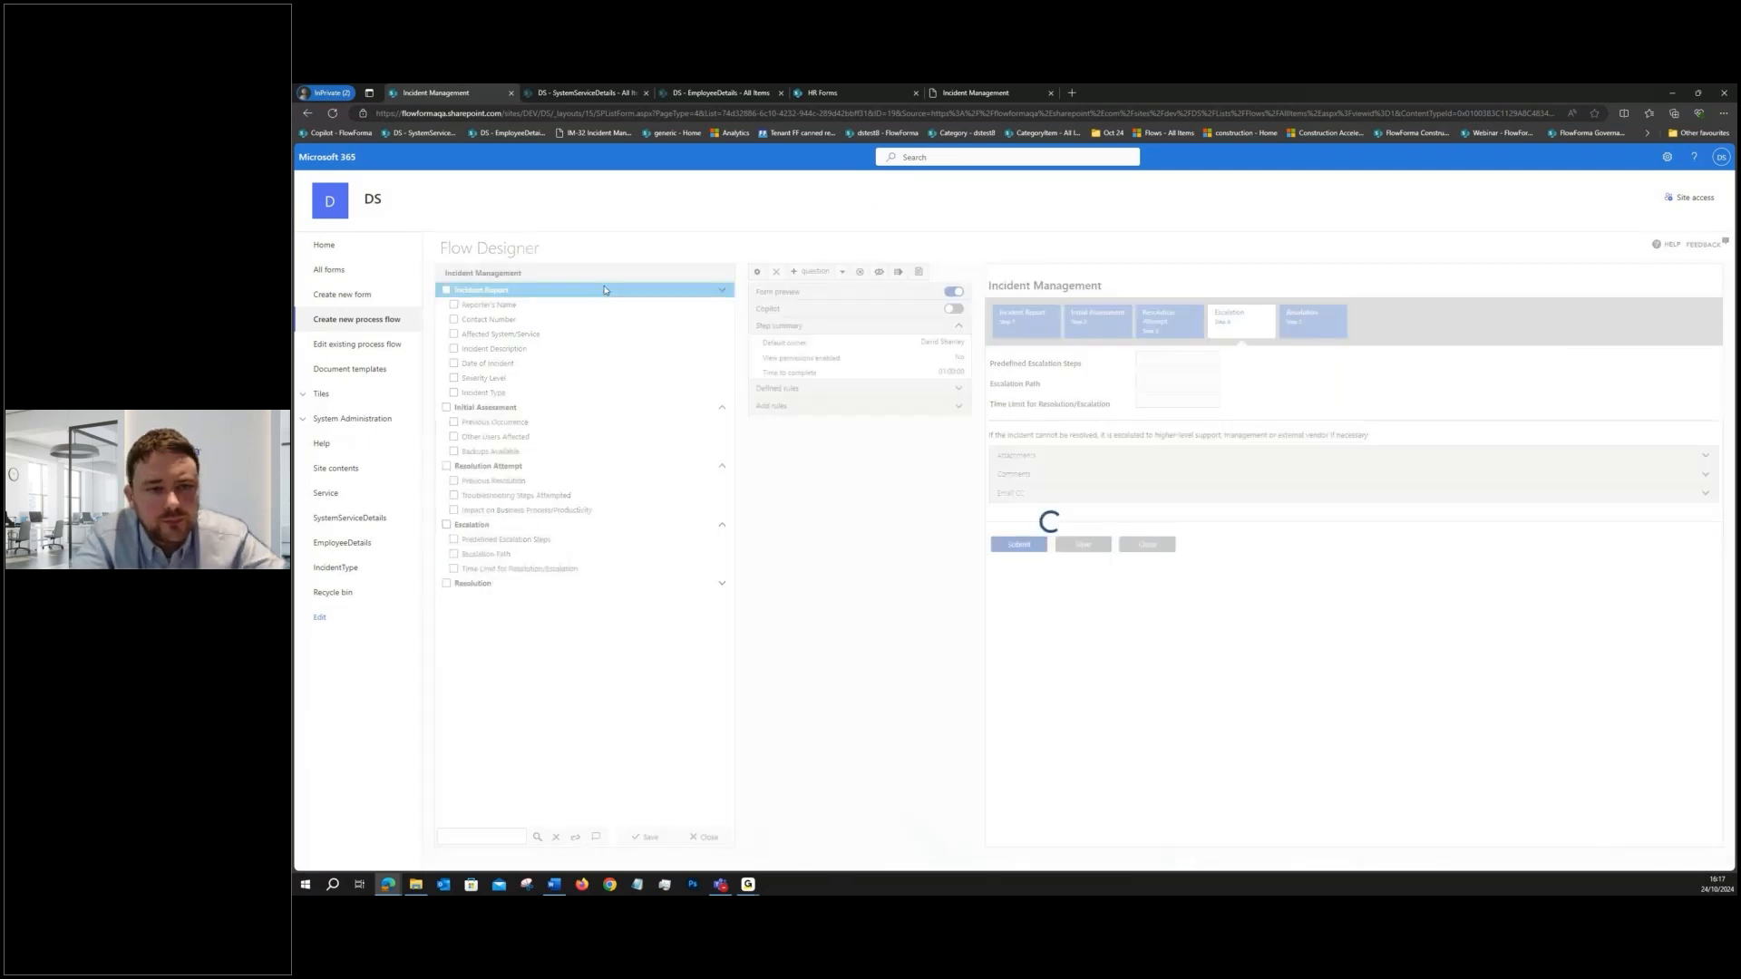
{"action": "left_click", "coordinate": [610, 277]}
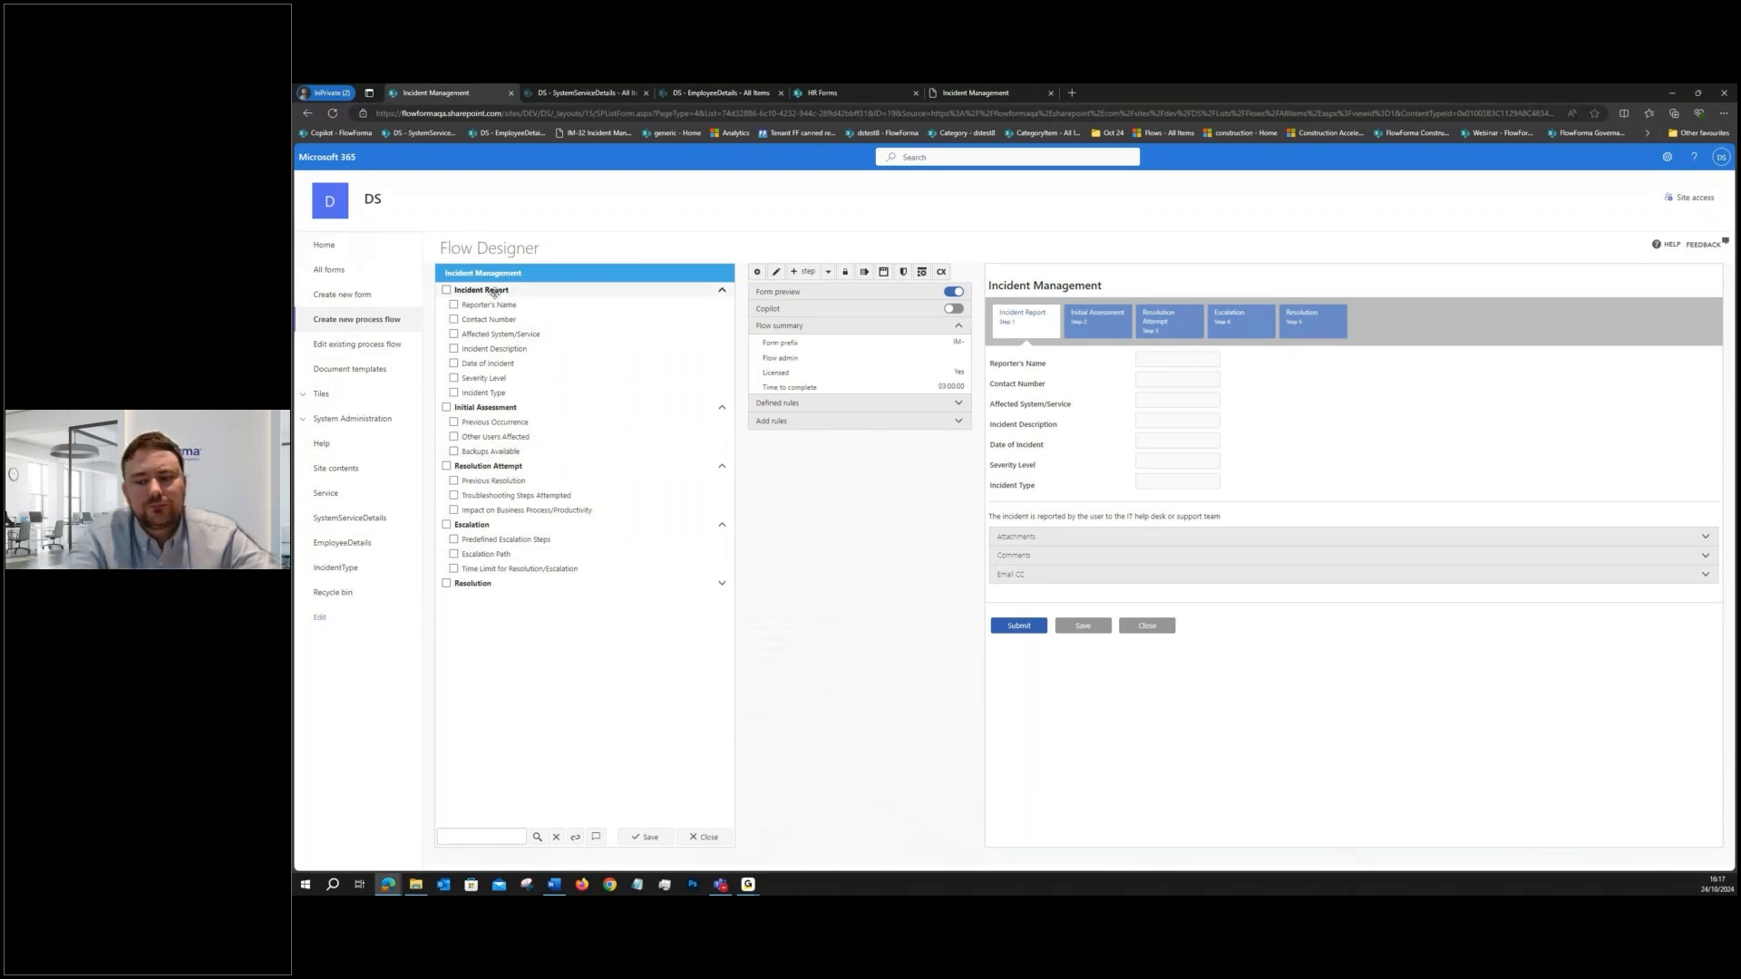
- Collapse the question lists of all steps and select the Incident Management flow itself
{"action": "left_click", "coordinate": [494, 291]}
{"action": "left_click", "coordinate": [501, 304]}
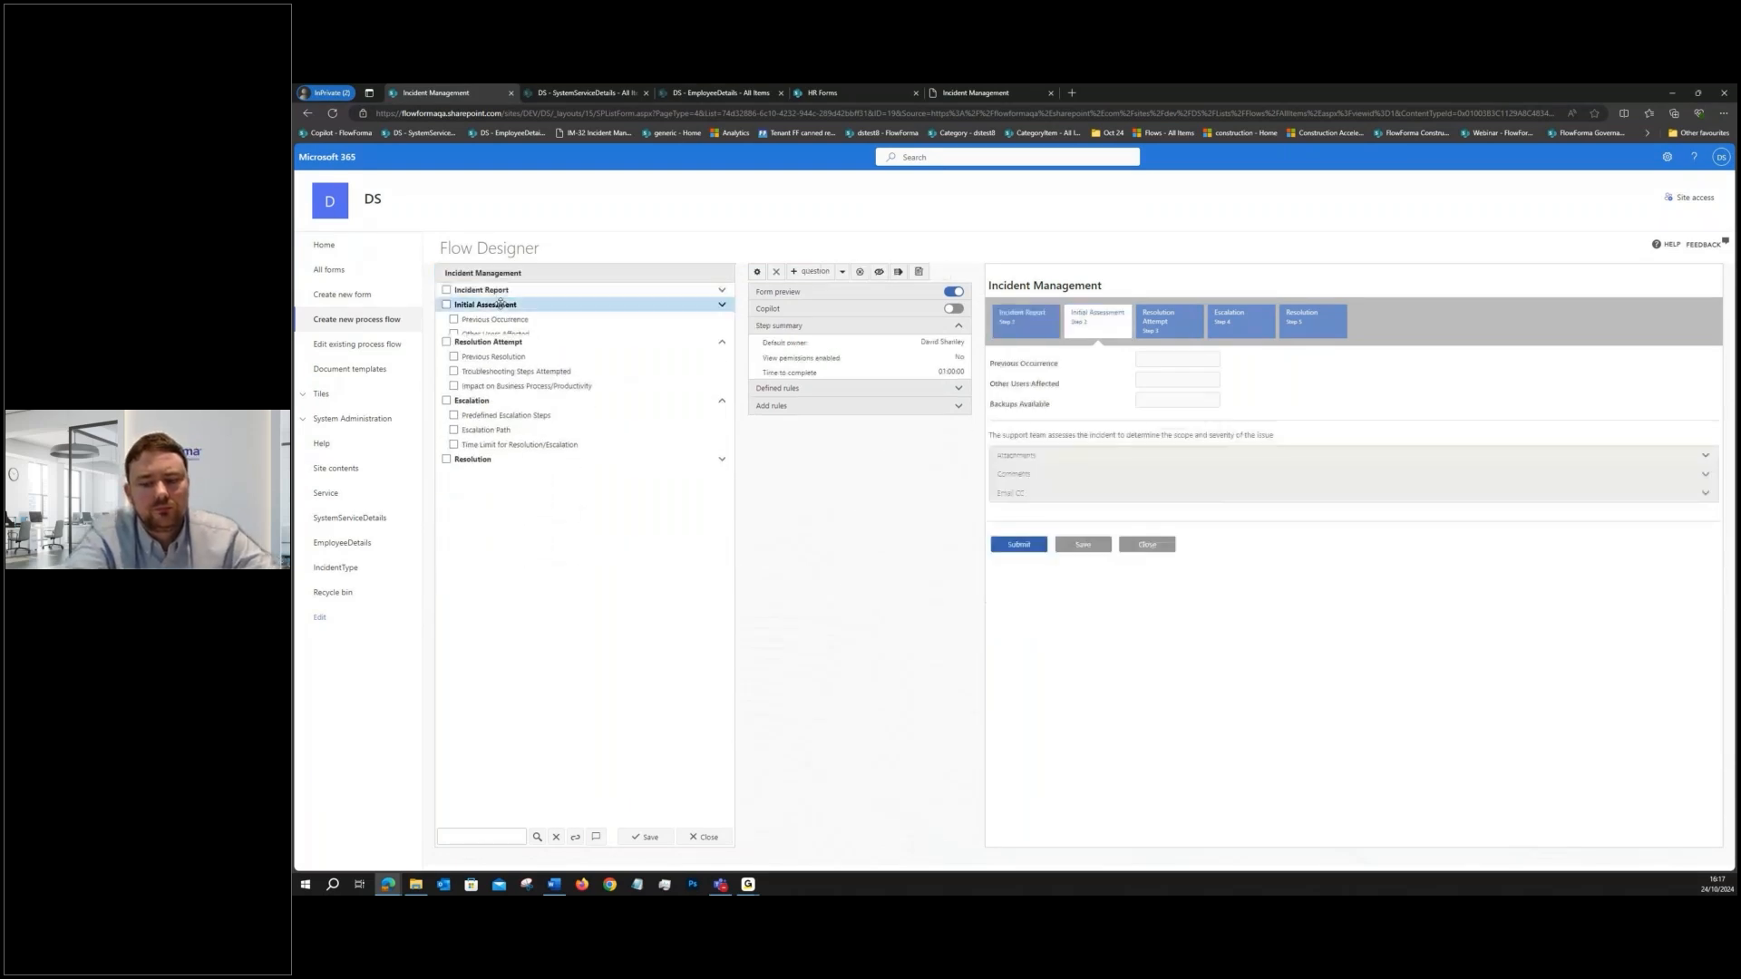
{"action": "left_click", "coordinate": [499, 319]}
{"action": "left_click", "coordinate": [497, 333]}
{"action": "left_click", "coordinate": [497, 350]}
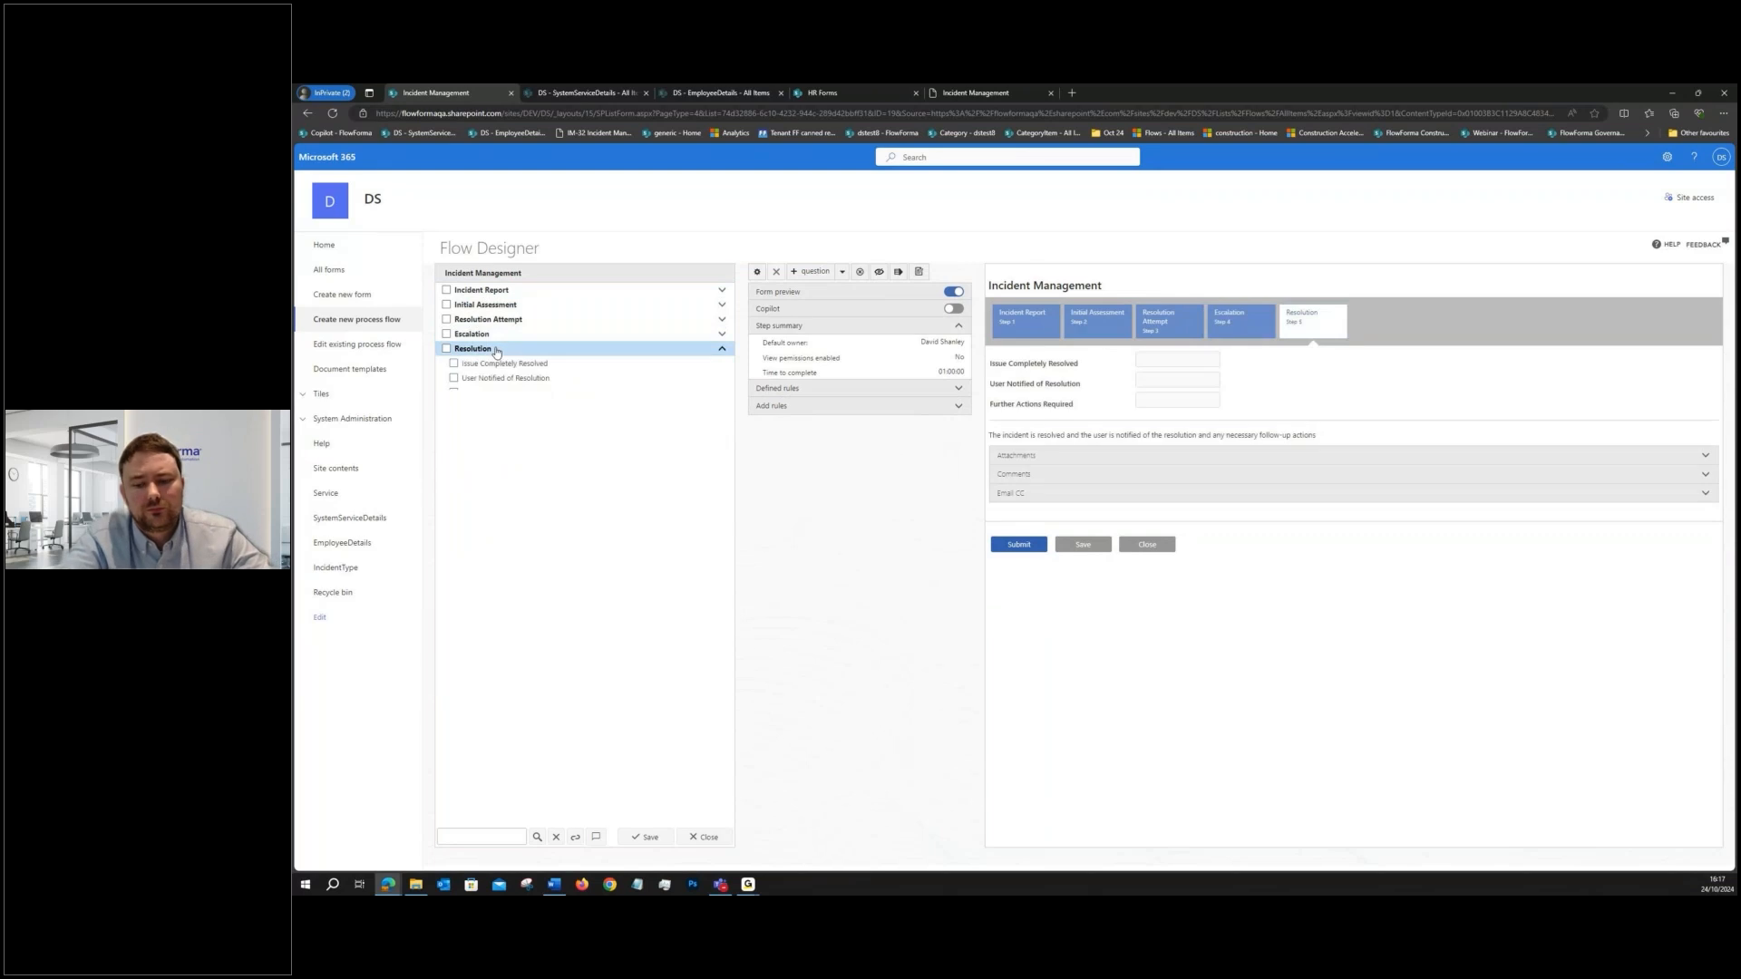
{"action": "left_click", "coordinate": [550, 274]}
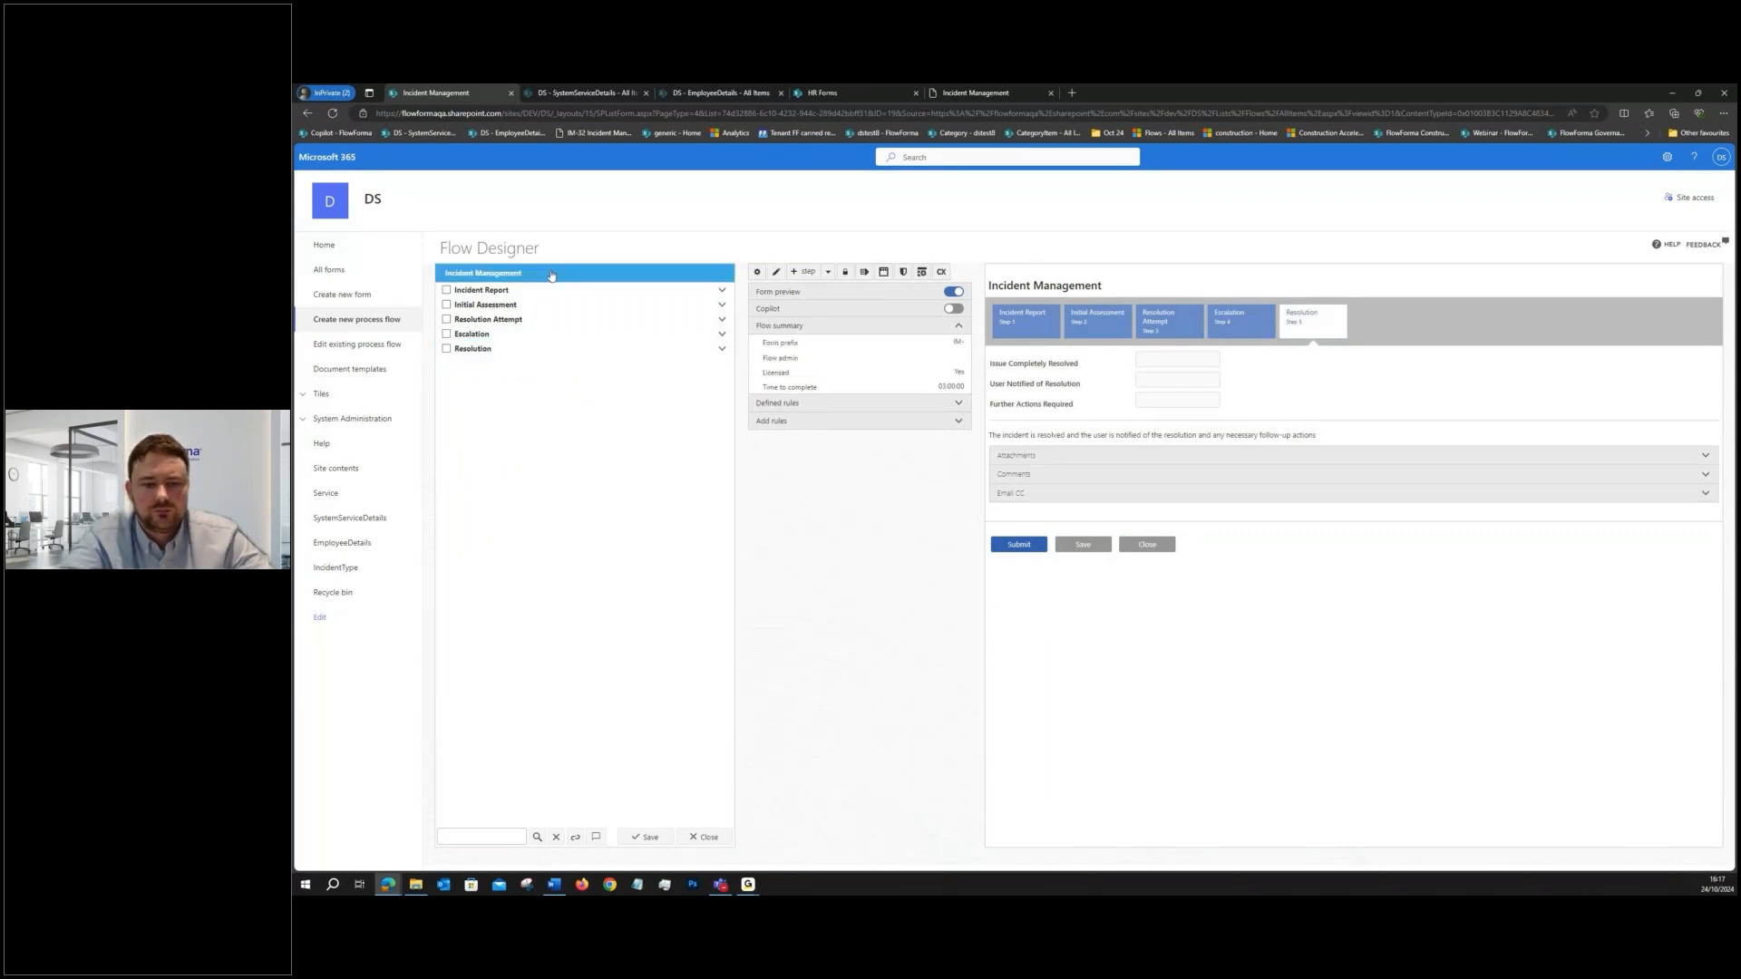
- Add a step titled "a step", assigned to the form creator with comments and CC list disabled, and move it to the start of the flow
{"action": "left_click", "coordinate": [803, 271]}
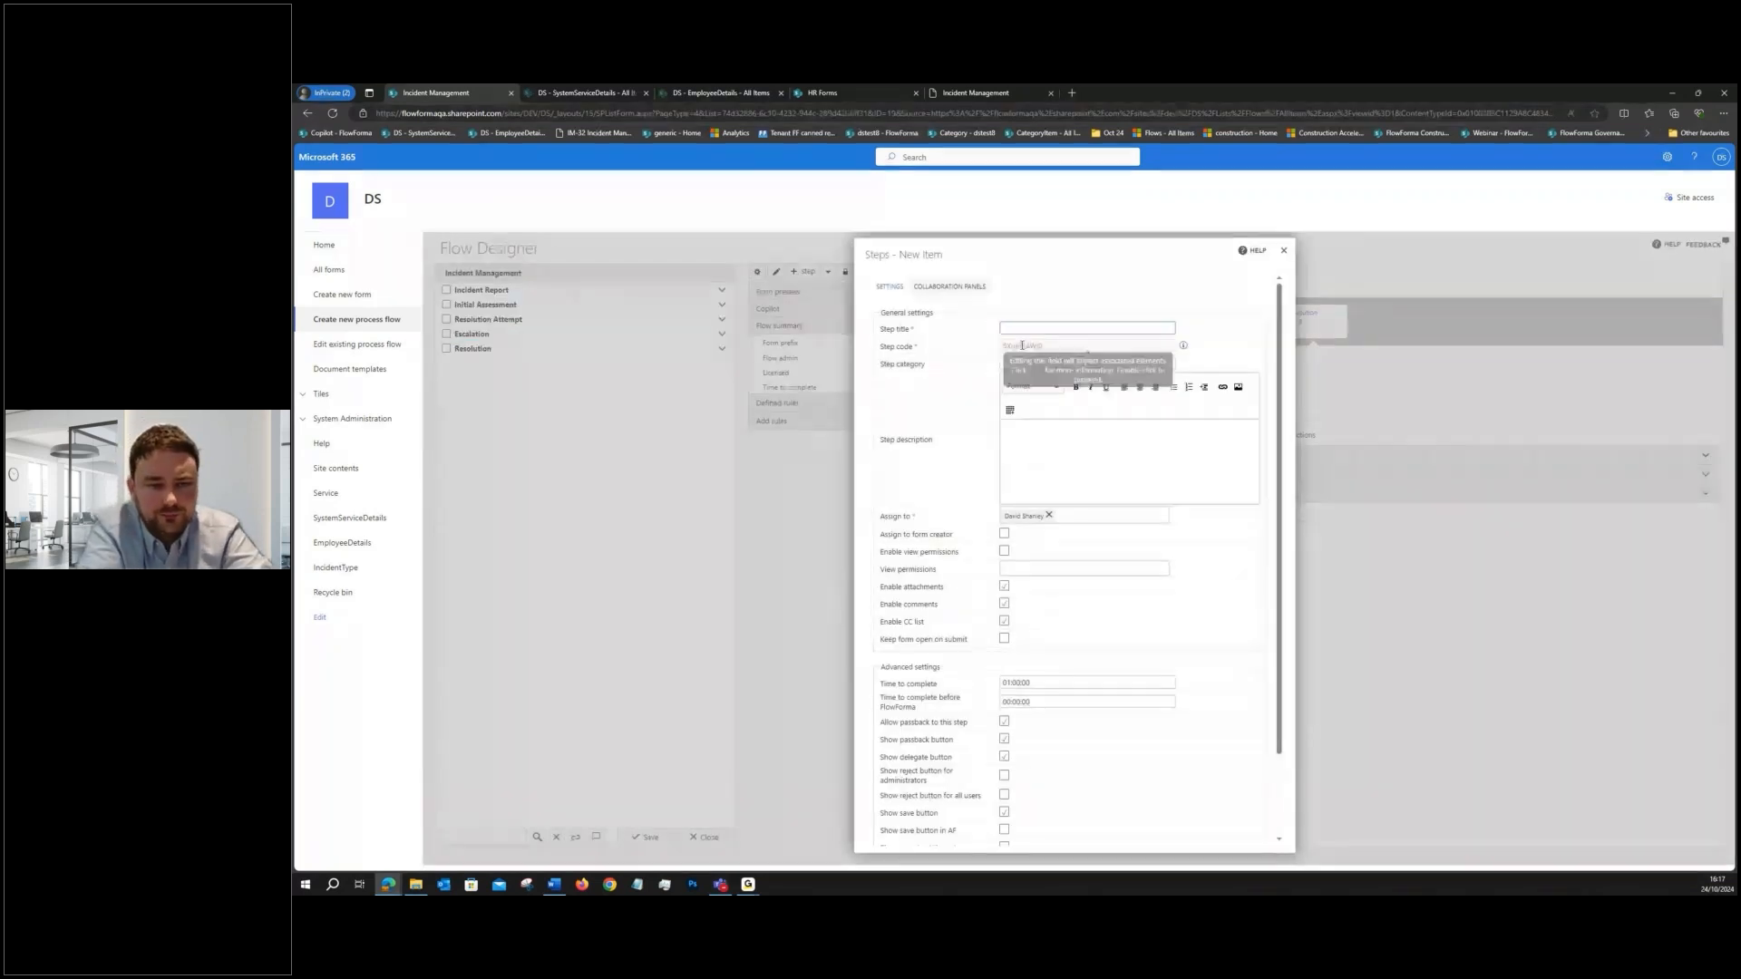
{"action": "type", "text": "a step"}
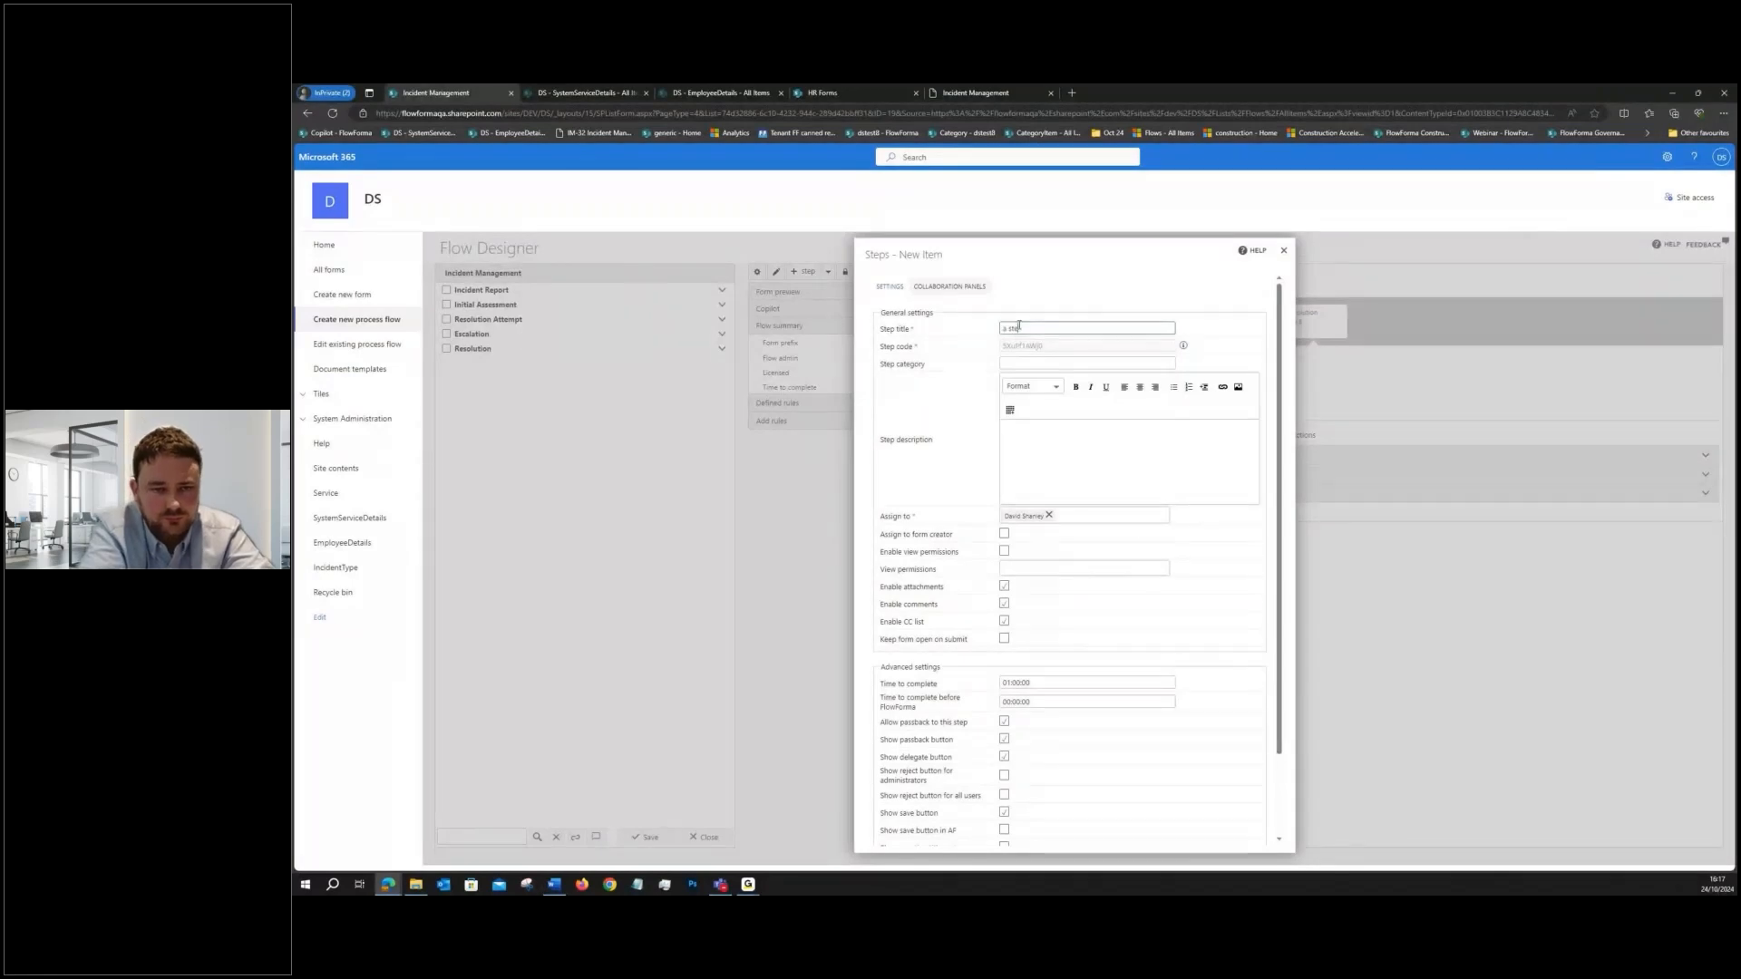
{"action": "left_click", "coordinate": [1004, 535]}
{"action": "left_click", "coordinate": [1004, 604]}
{"action": "left_click", "coordinate": [1004, 621]}
{"action": "scroll", "coordinate": [1168, 770], "scroll_direction": "down", "scroll_amount": 2}
{"action": "left_click", "coordinate": [1178, 837]}
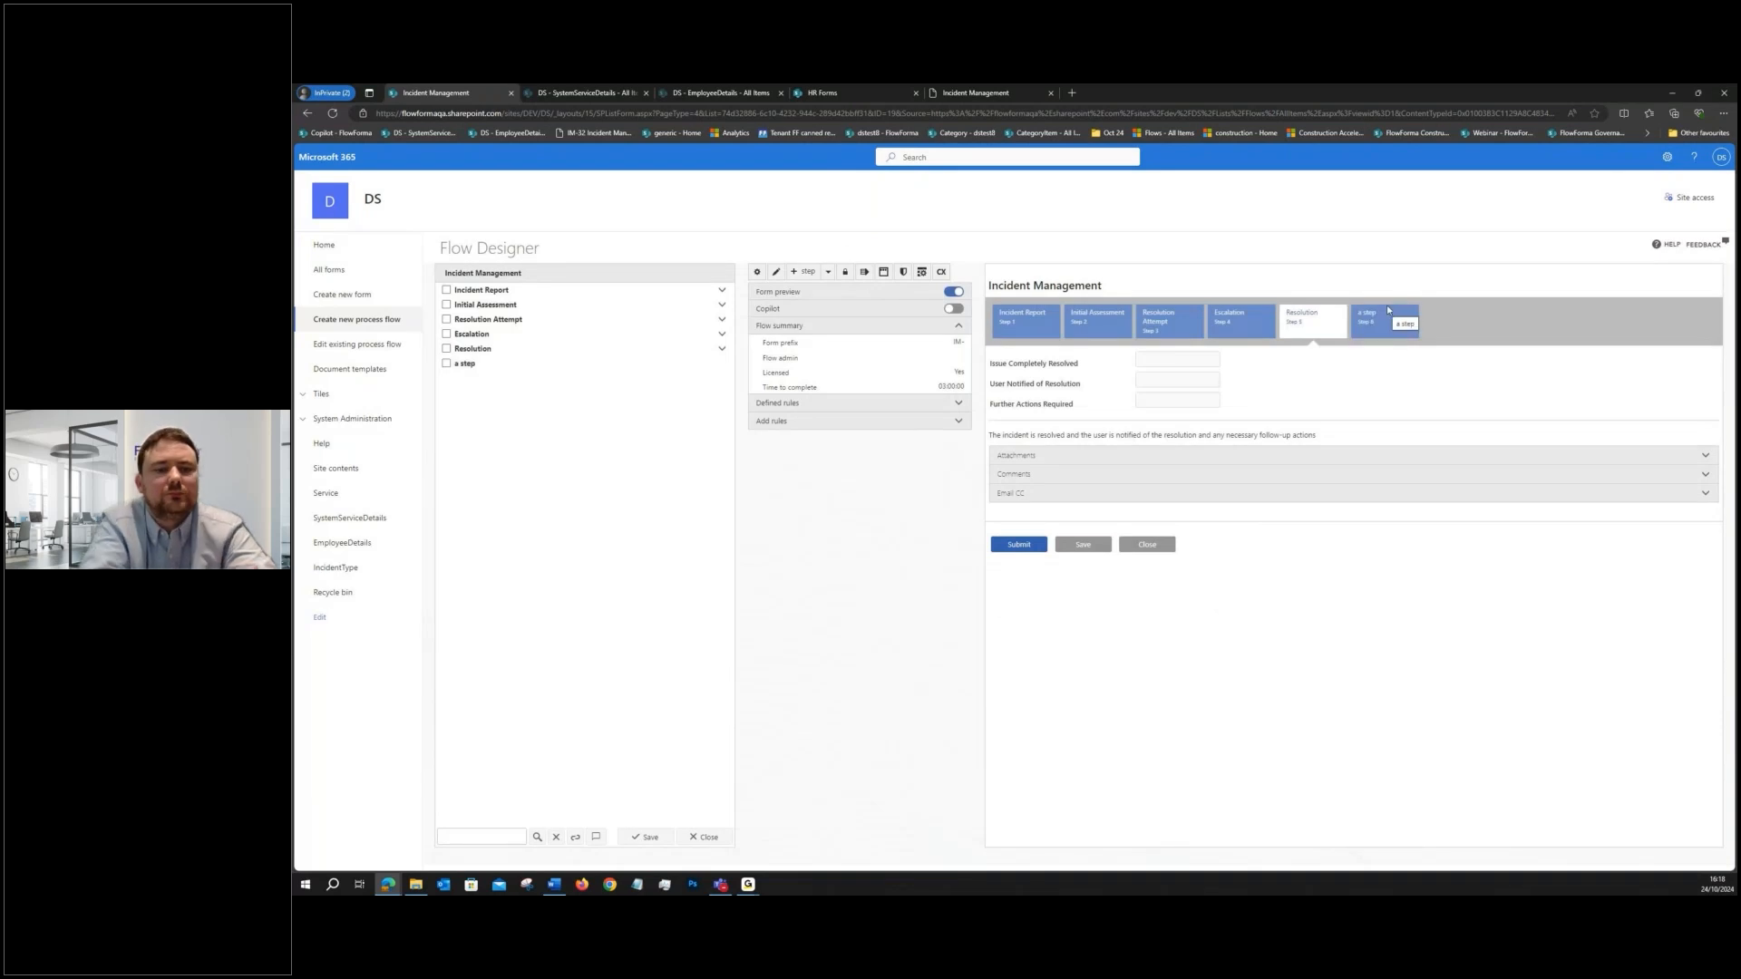
{"action": "left_click_drag", "start_coordinate": [467, 364], "coordinate": [503, 291]}
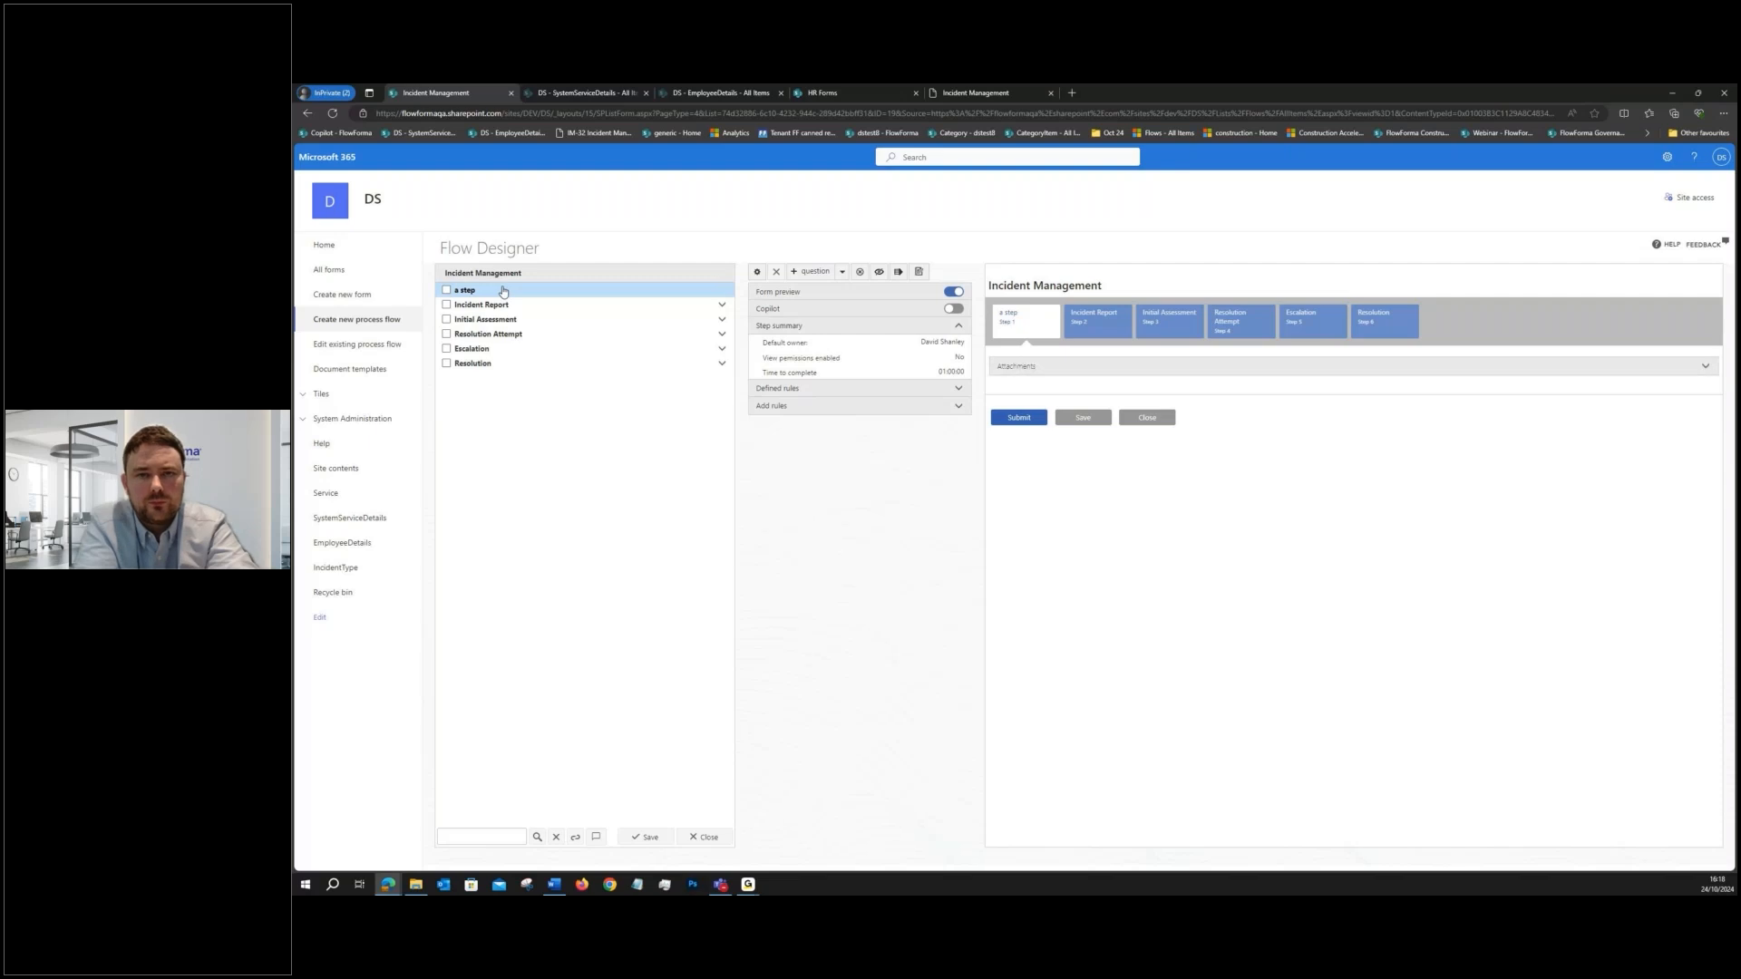
- Add a question titled "a question" of type Single line of text to "a step"
{"action": "left_click", "coordinate": [503, 291]}
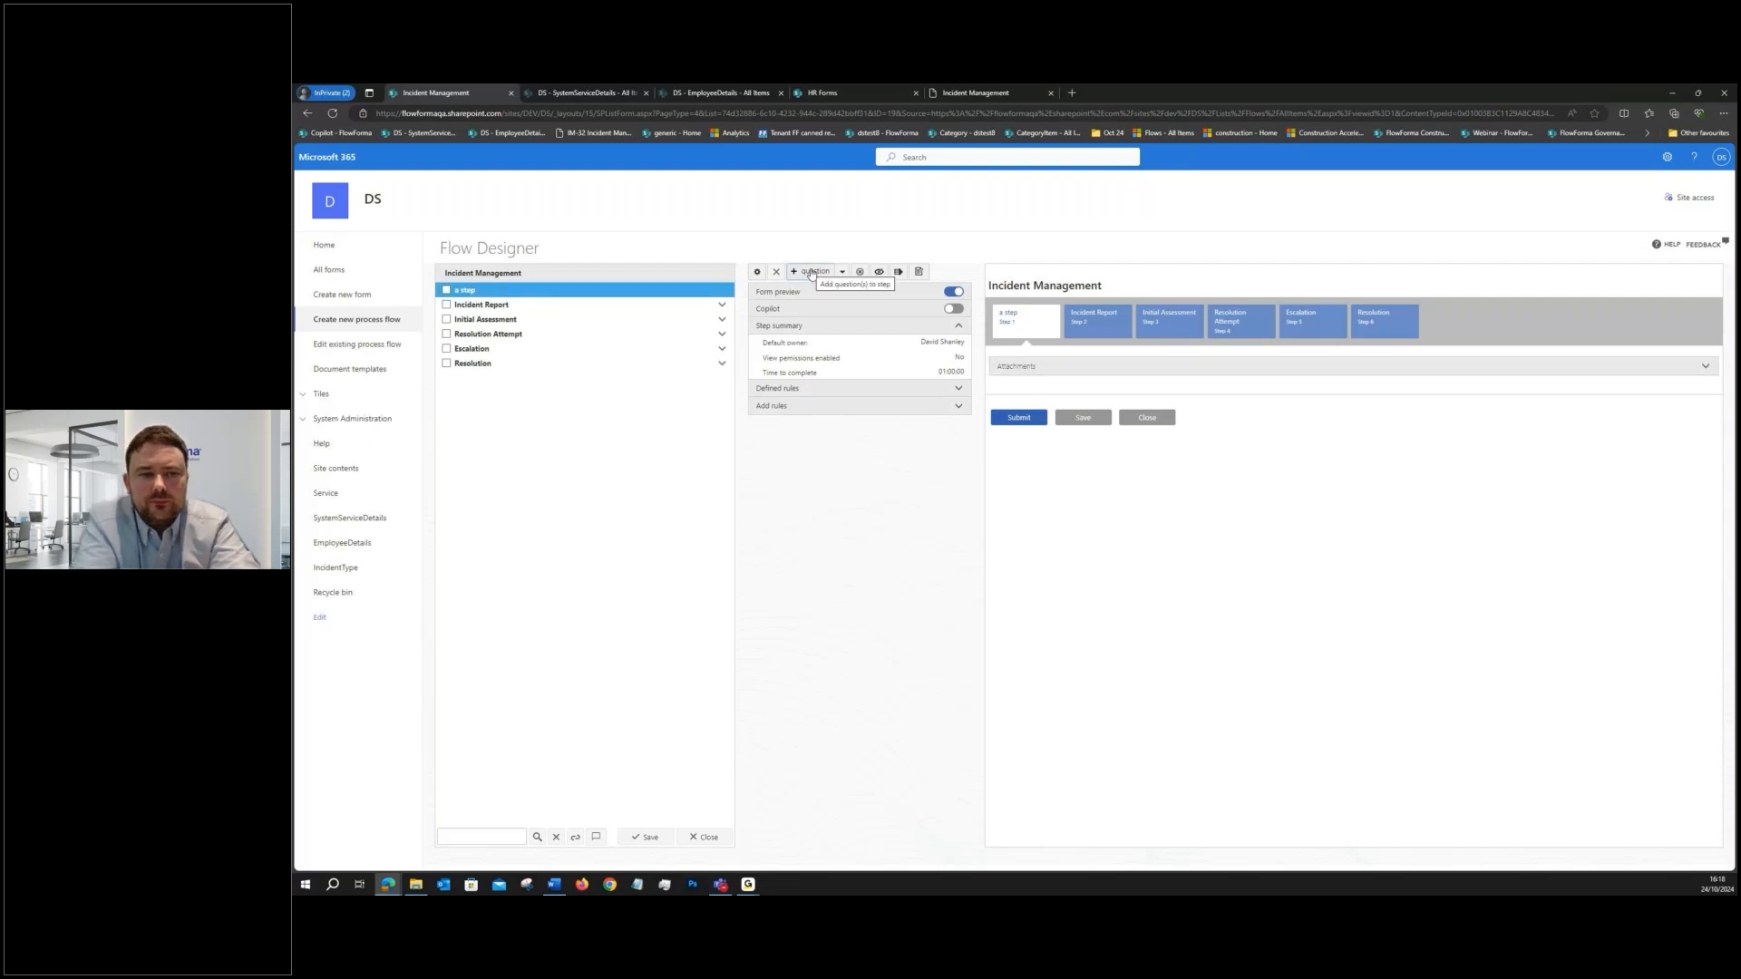
{"action": "left_click", "coordinate": [811, 272]}
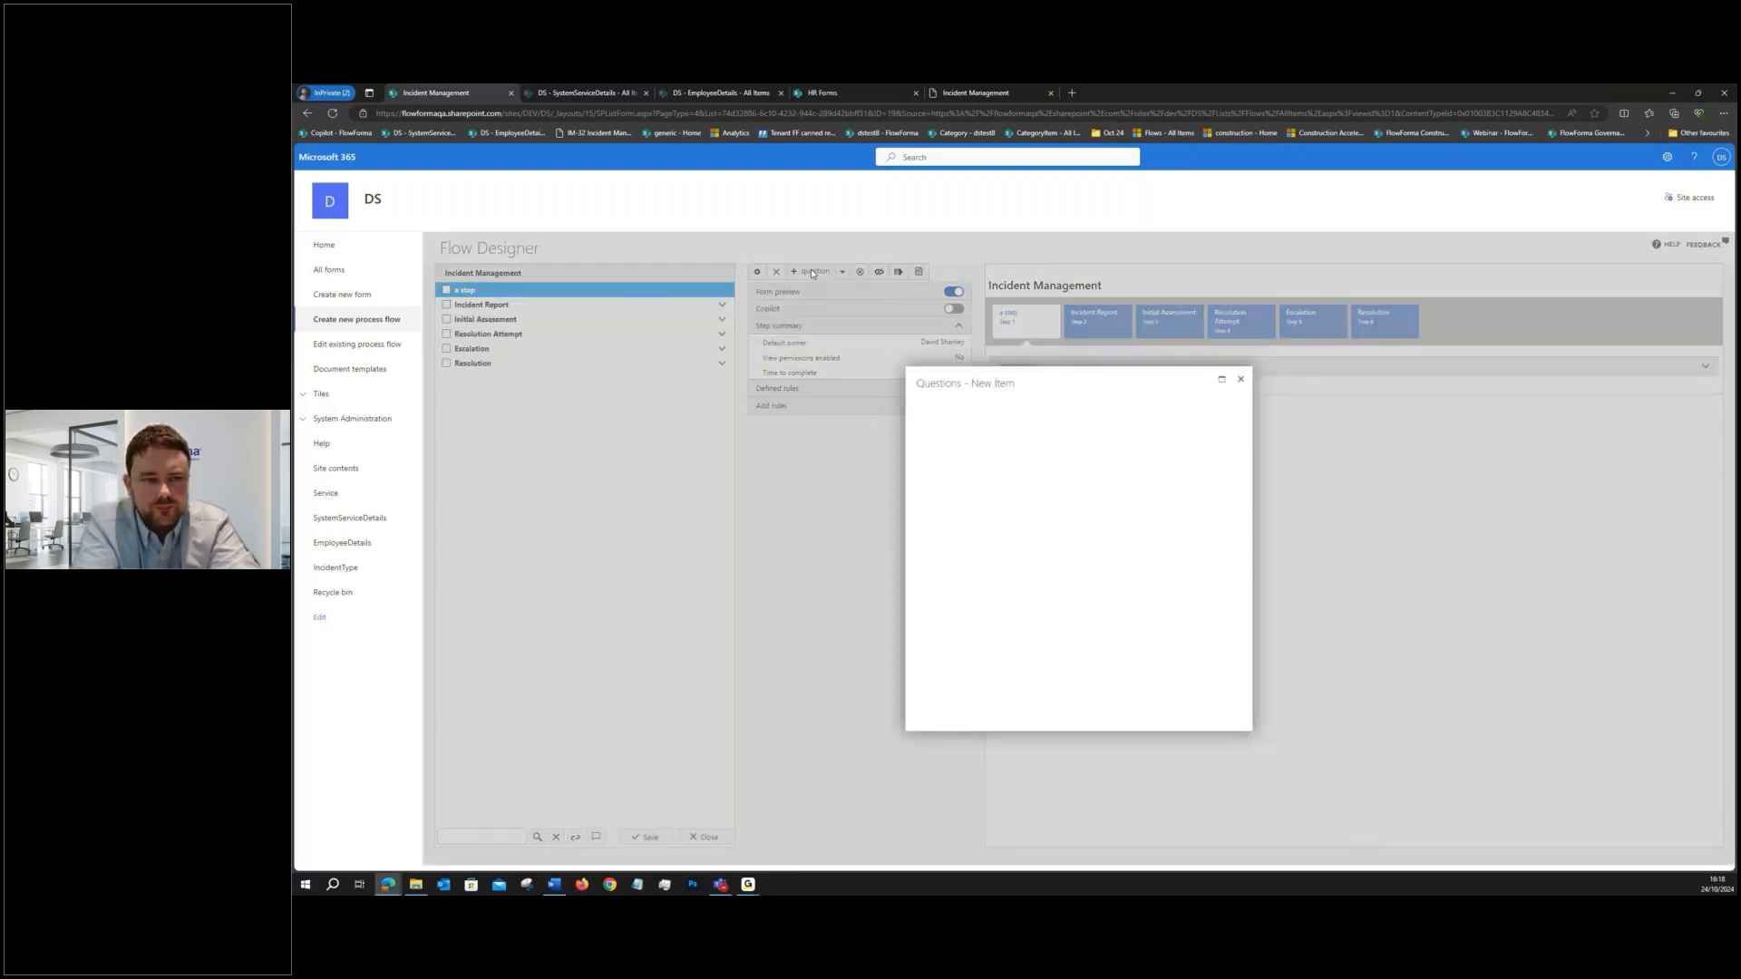
{"action": "type", "text": "a question"}
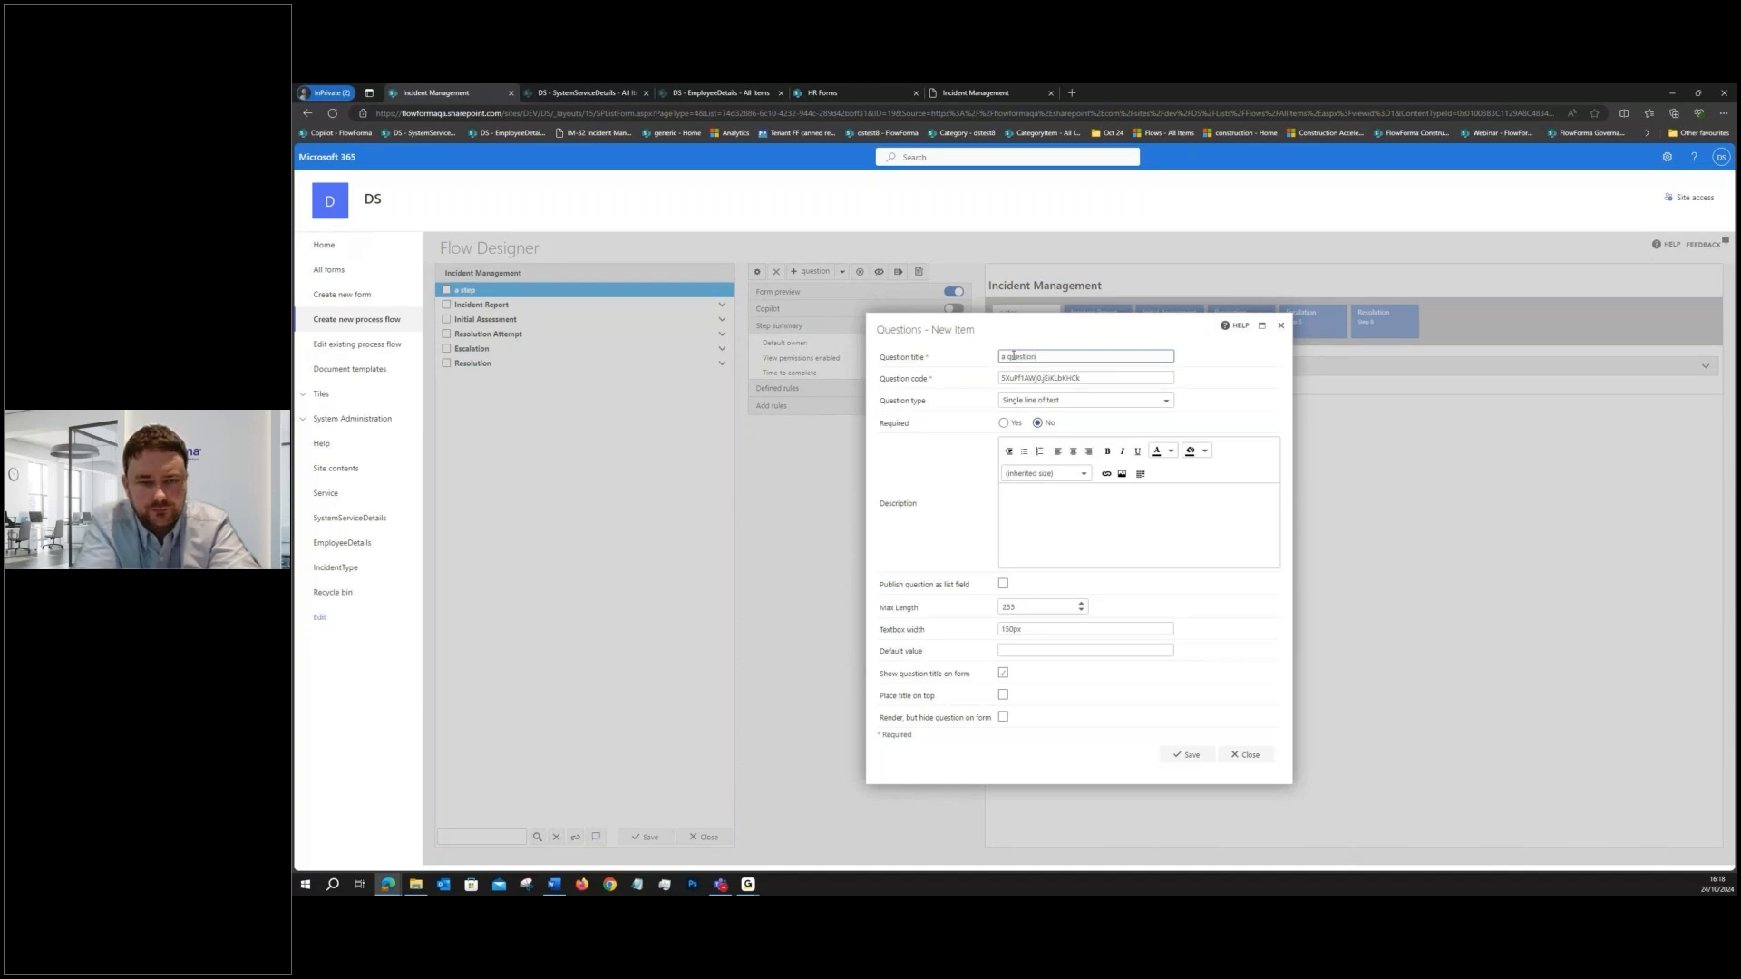
{"action": "left_click", "coordinate": [1117, 401]}
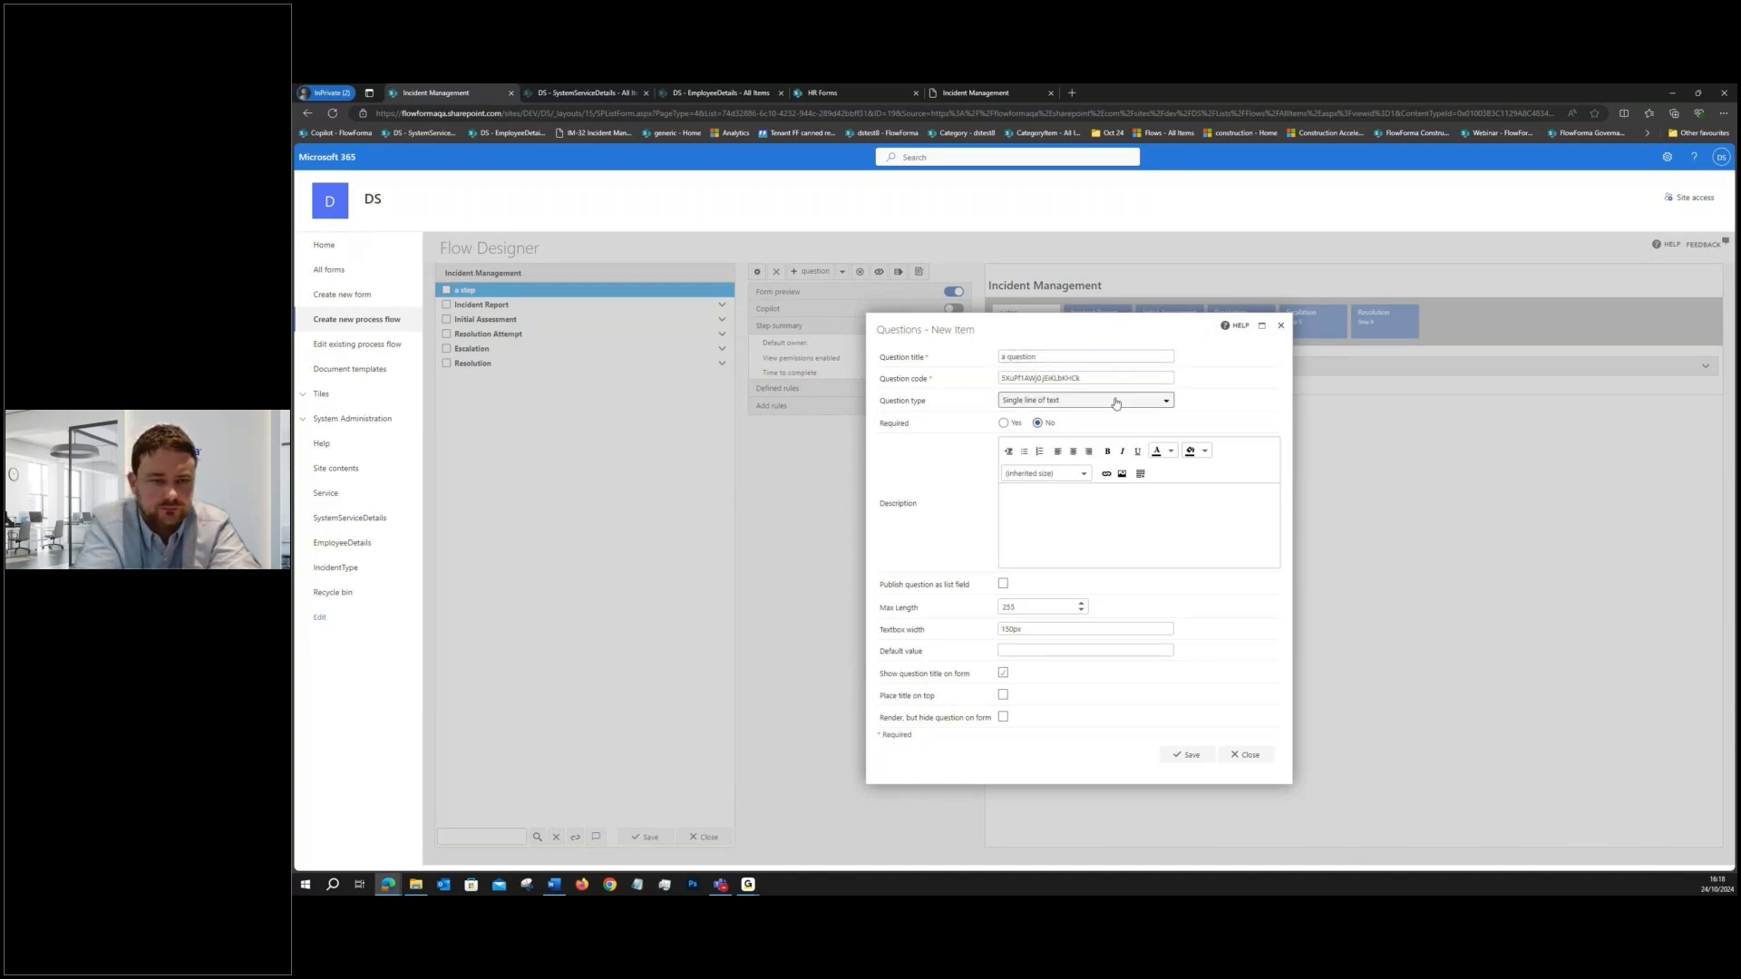
{"action": "scroll", "coordinate": [1167, 458], "scroll_direction": "down", "scroll_amount": 6}
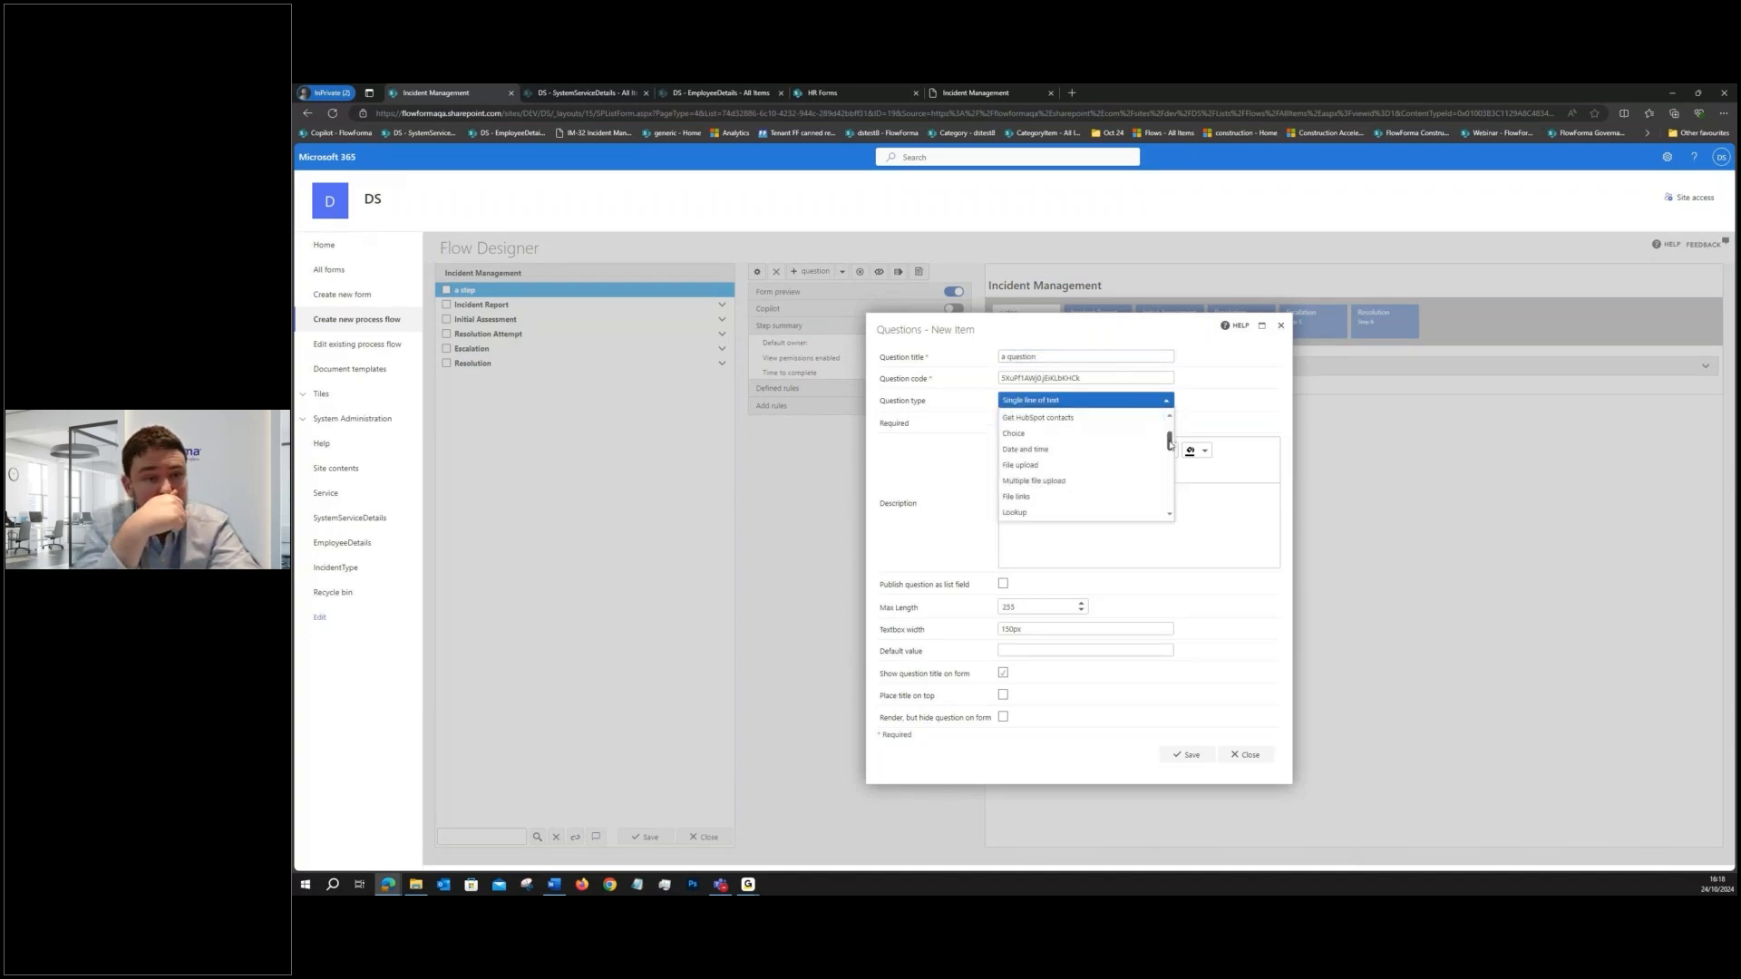
{"action": "left_click_drag", "start_coordinate": [1169, 469], "coordinate": [1168, 479]}
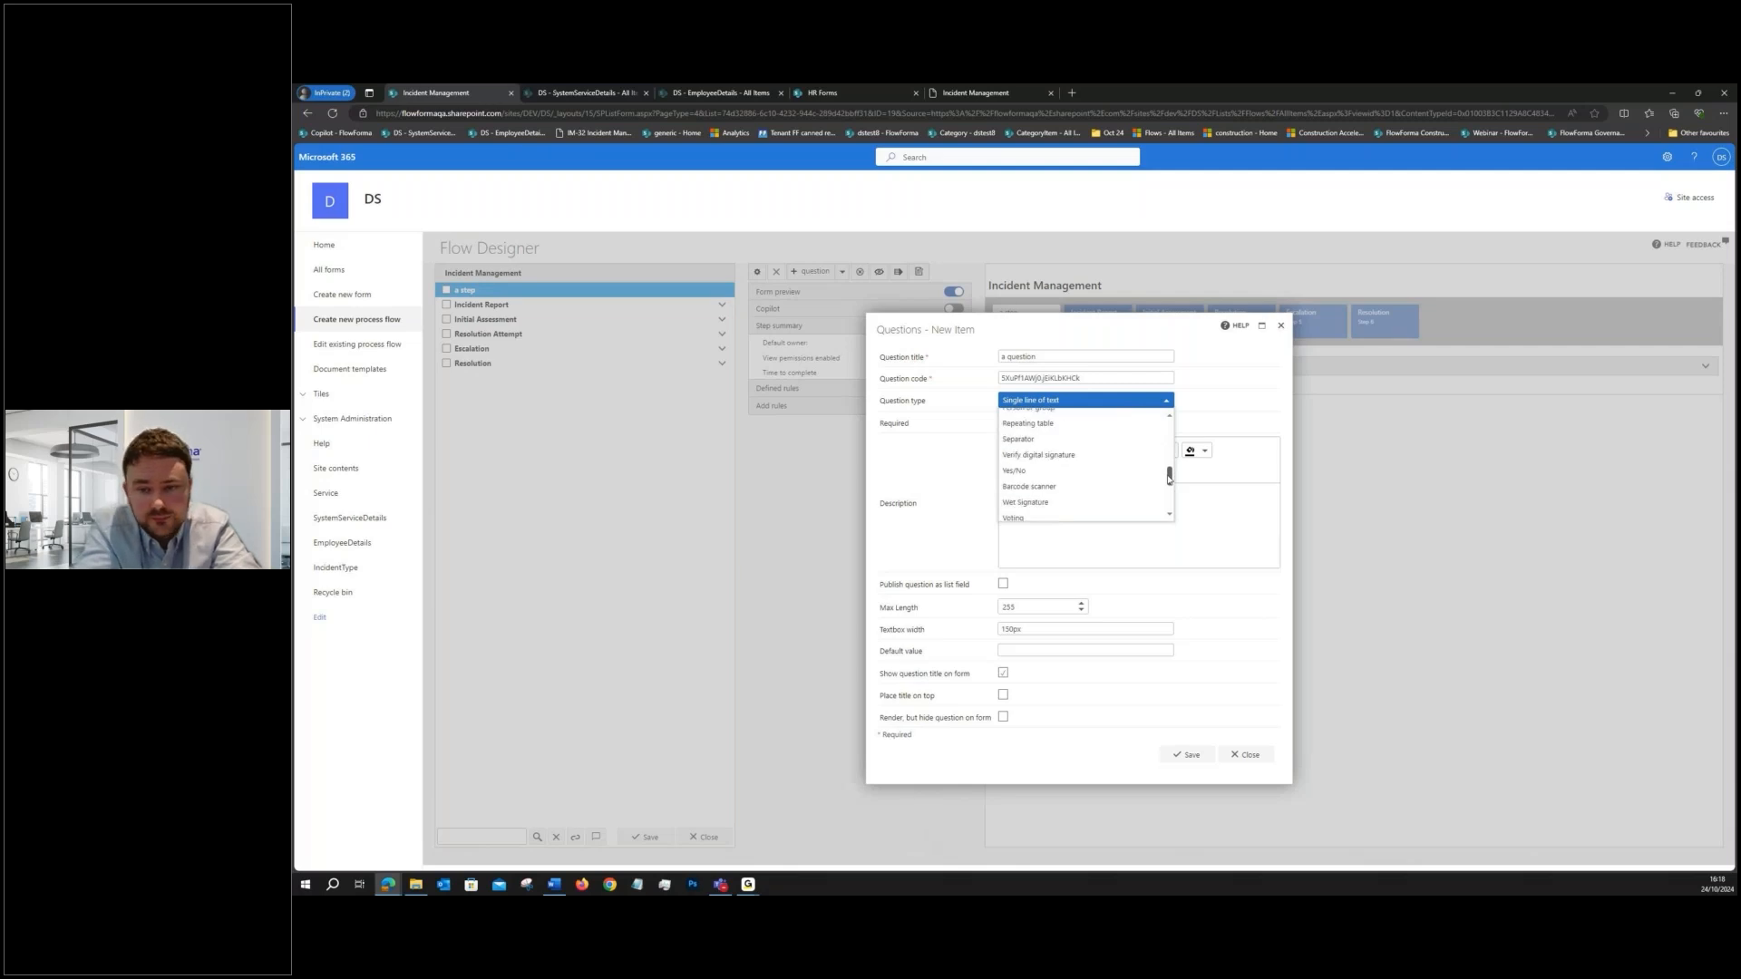
{"action": "scroll", "coordinate": [1131, 425], "scroll_direction": "up", "scroll_amount": 6}
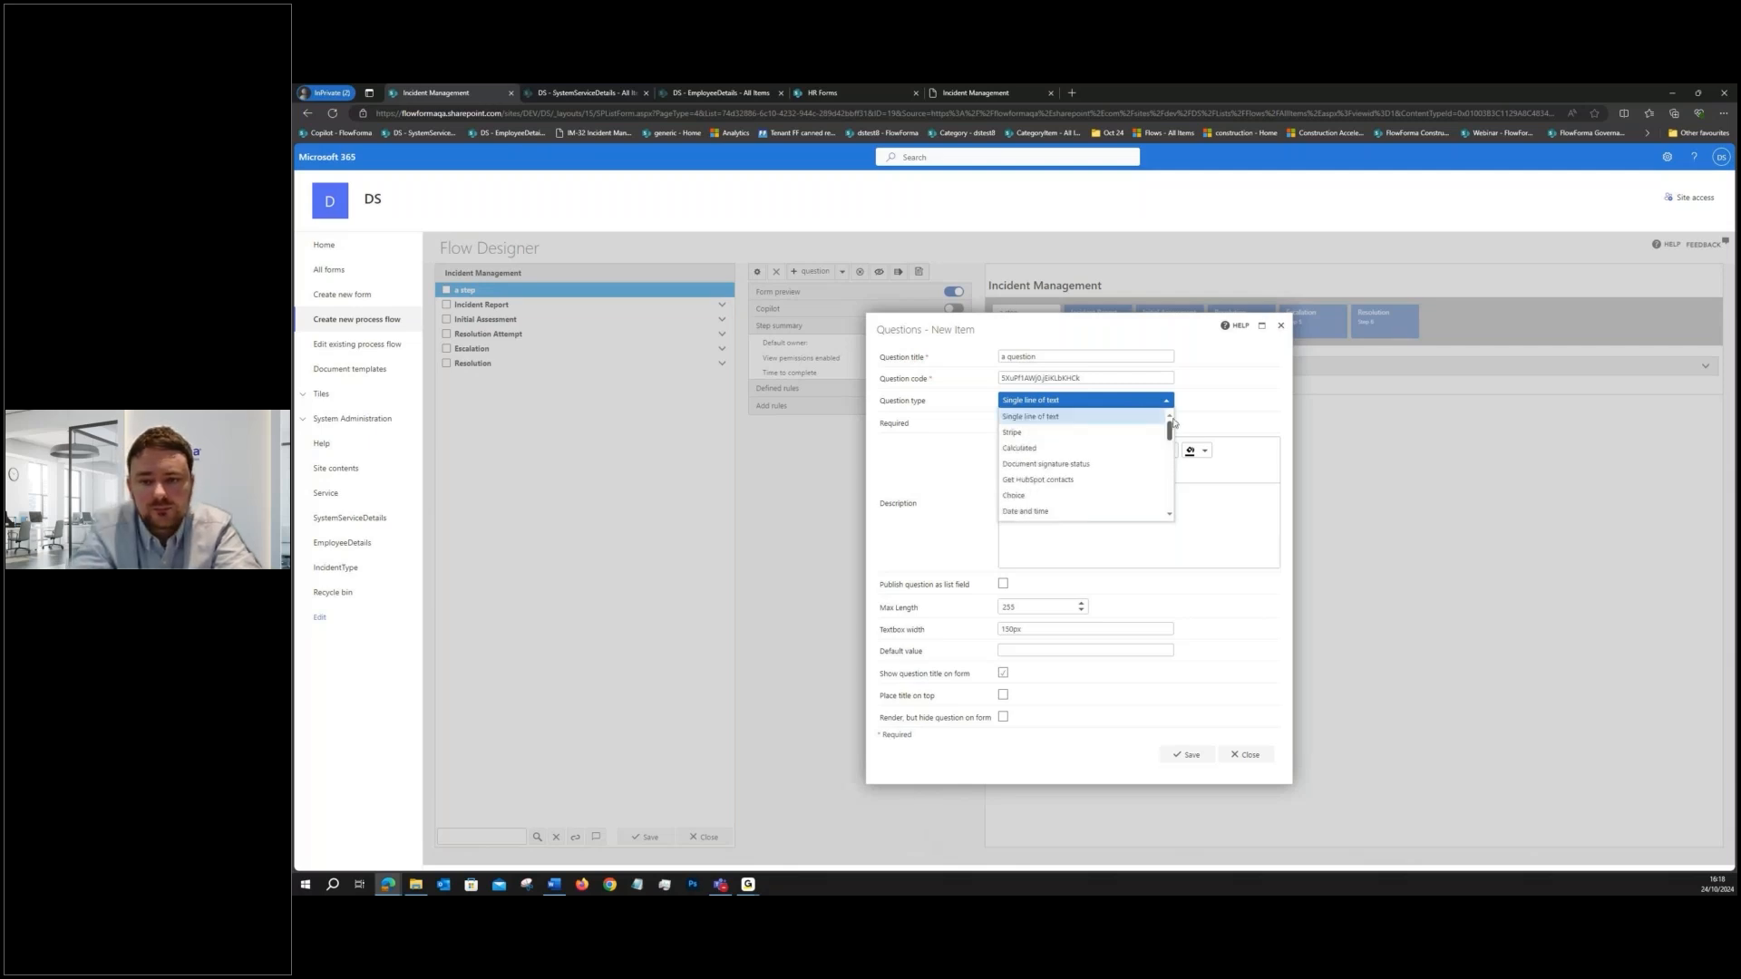
{"action": "left_click", "coordinate": [1102, 421]}
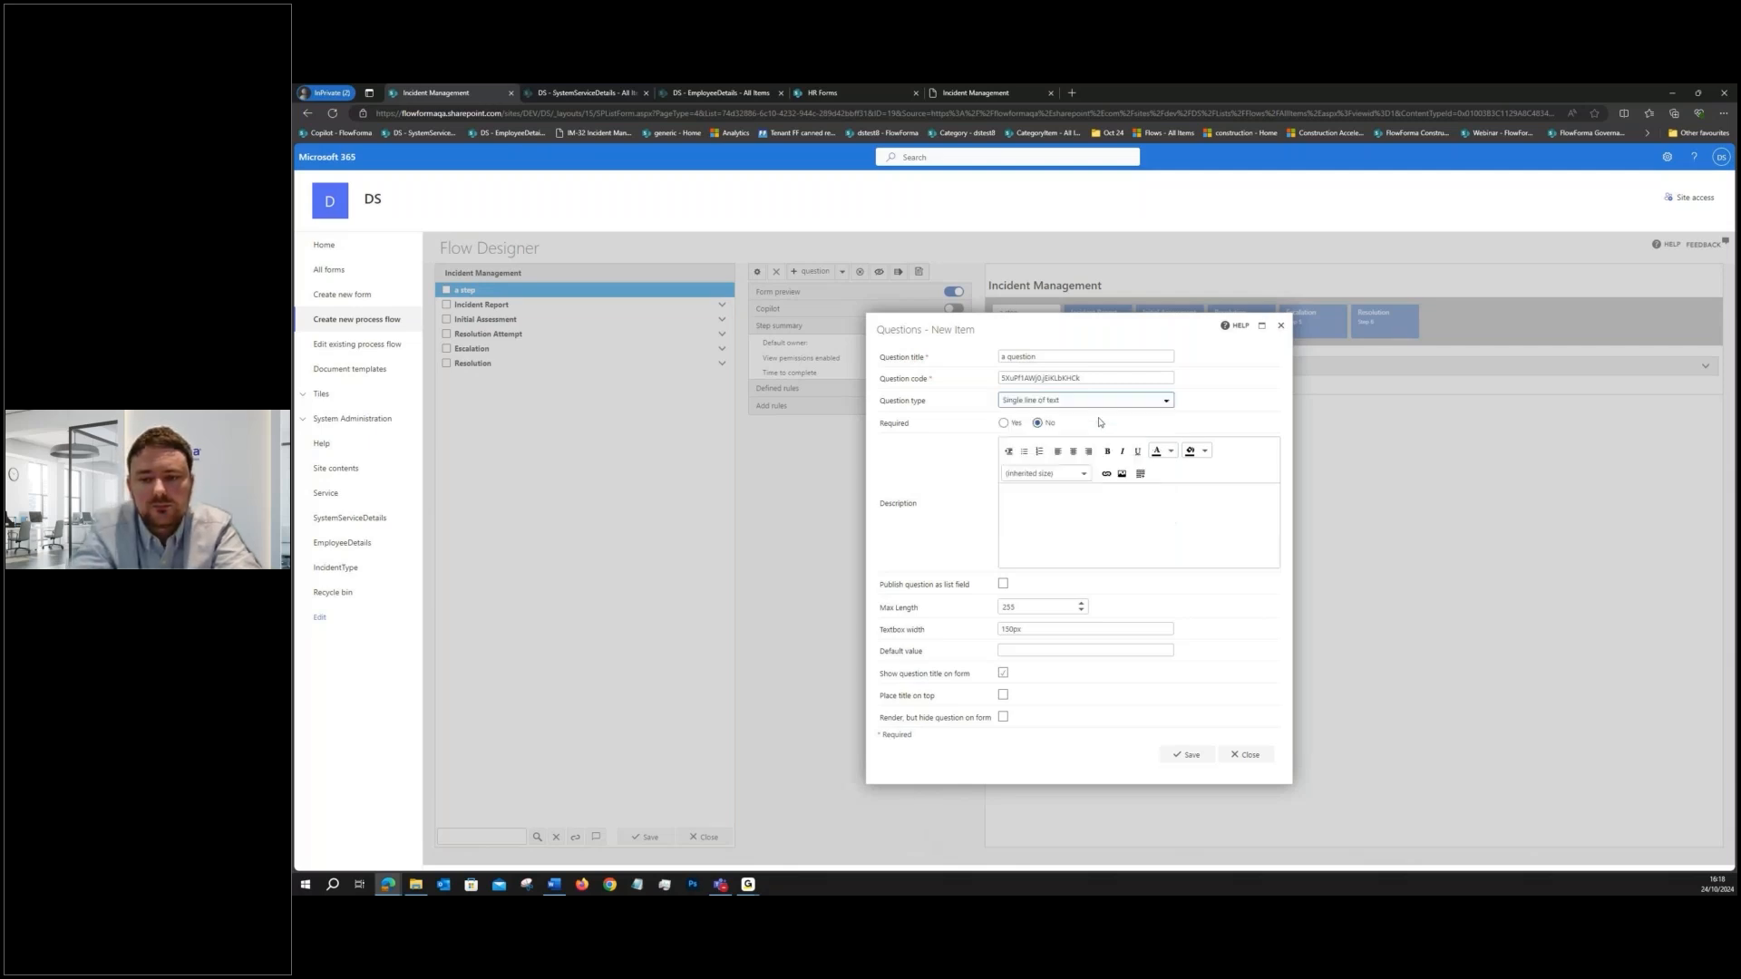
{"action": "left_click", "coordinate": [1188, 757]}
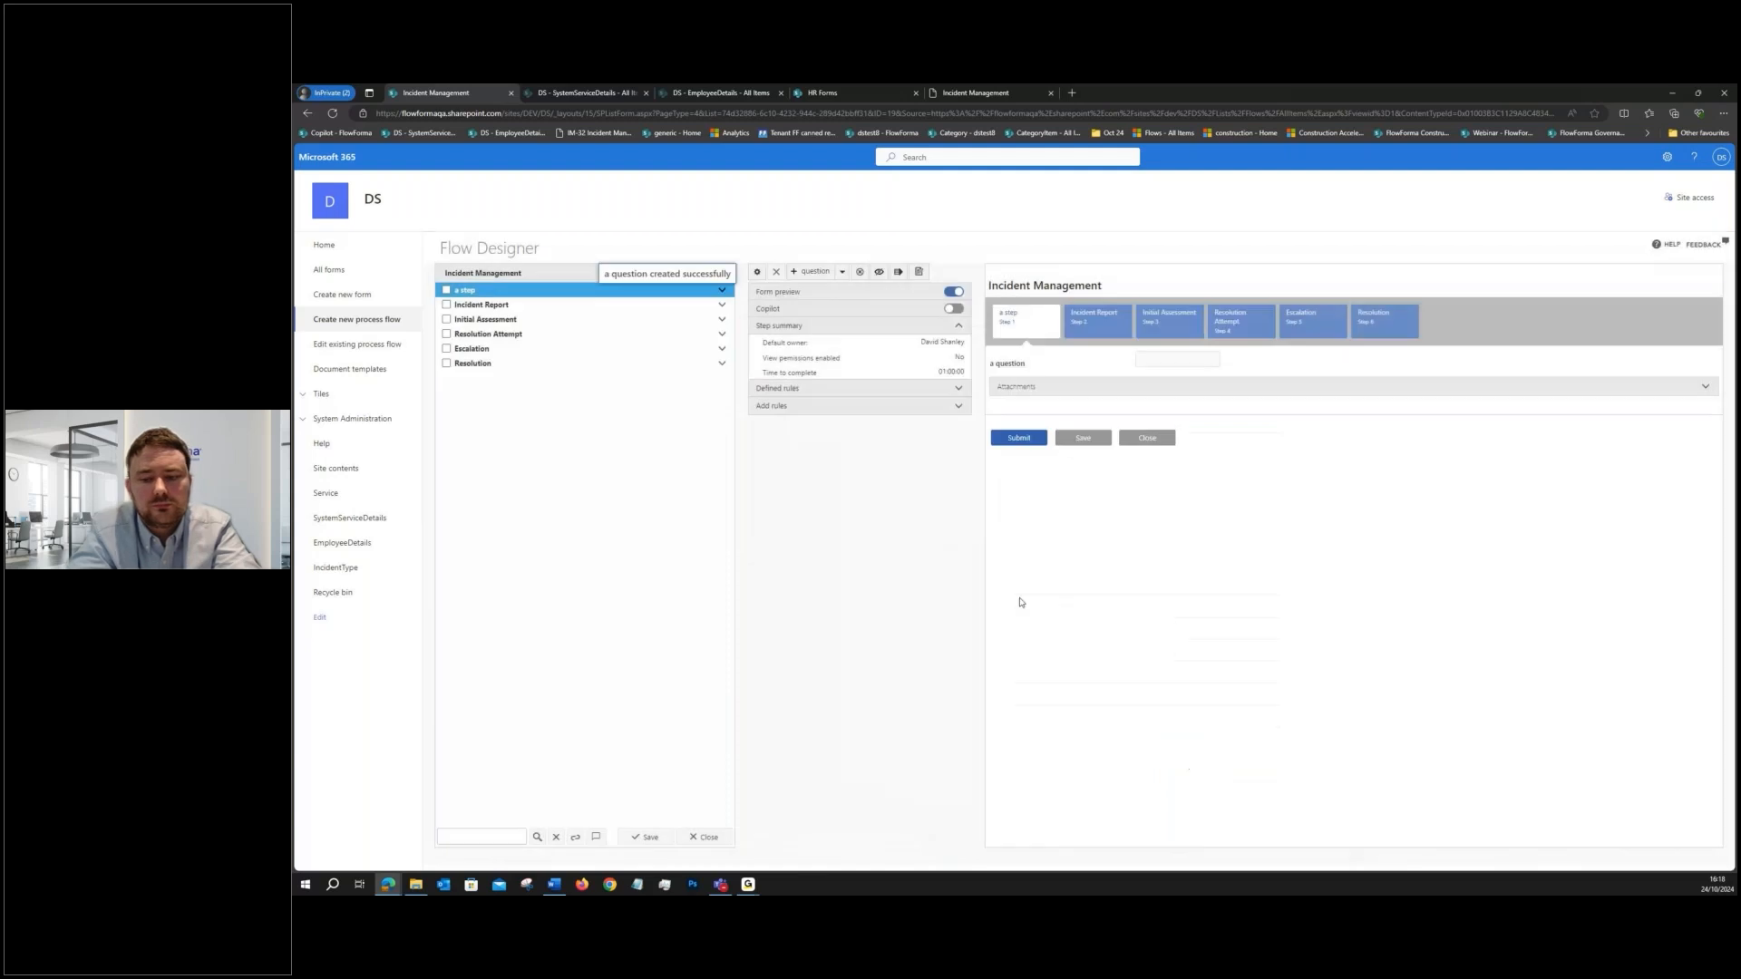
- Delete "a step" together with its question from the Incident Management flow
{"action": "left_click", "coordinate": [498, 293]}
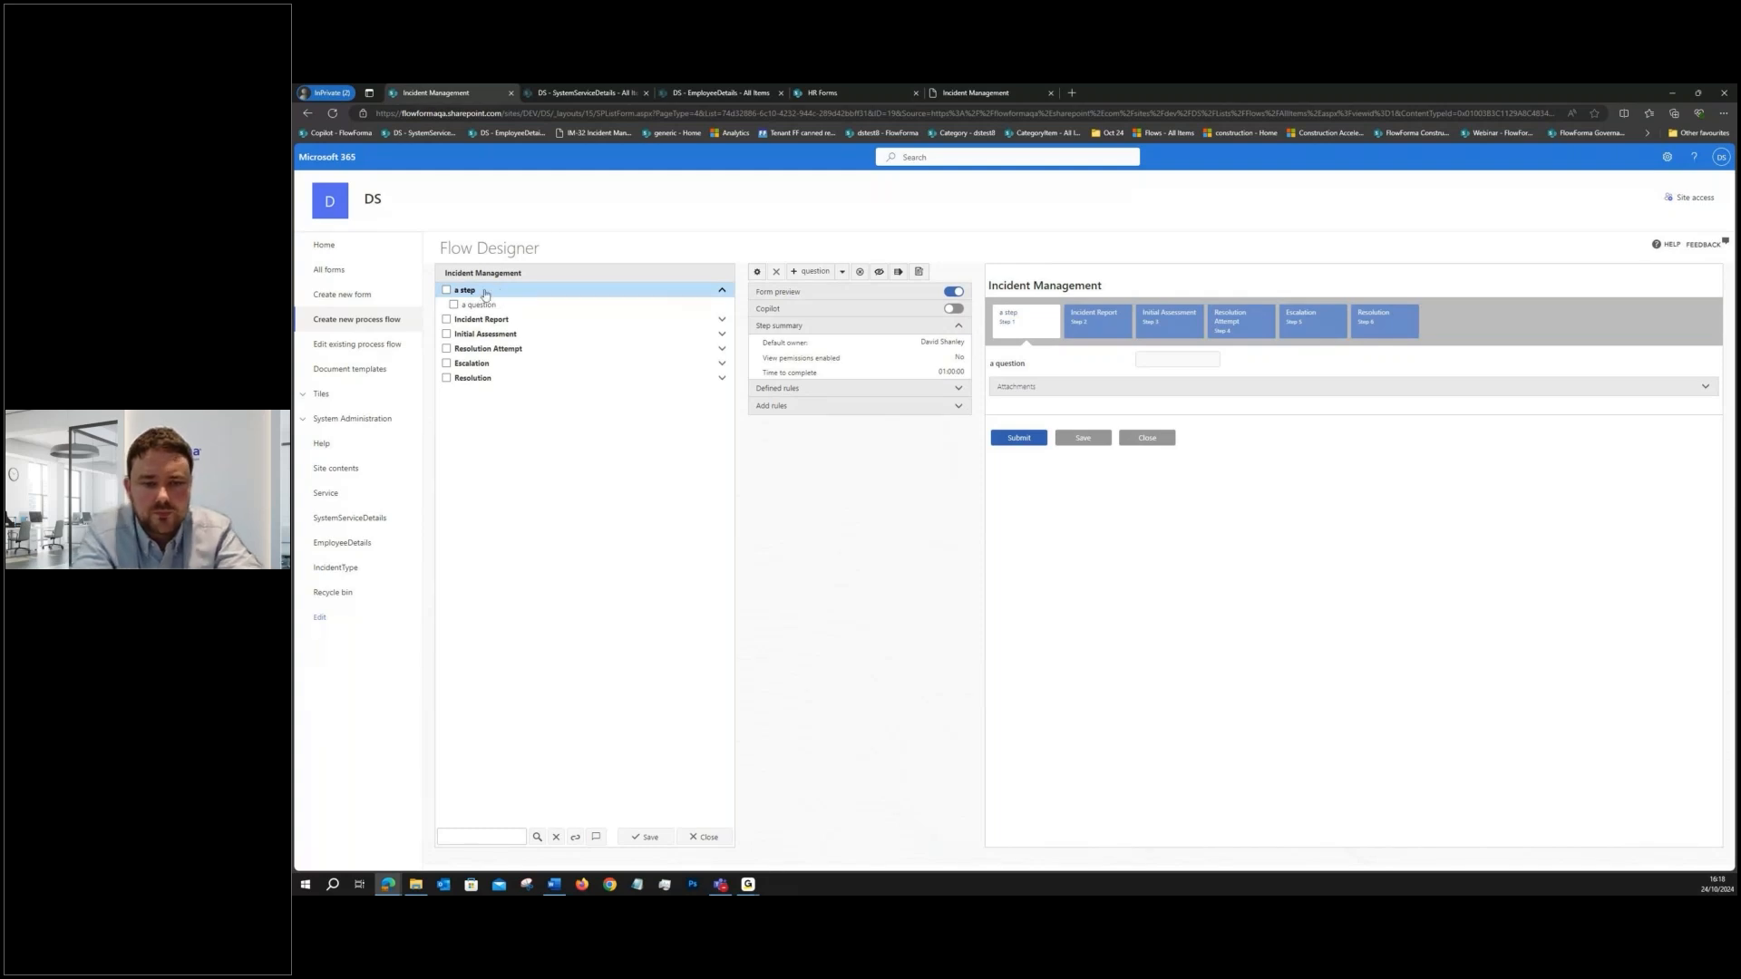
{"action": "left_click", "coordinate": [446, 290]}
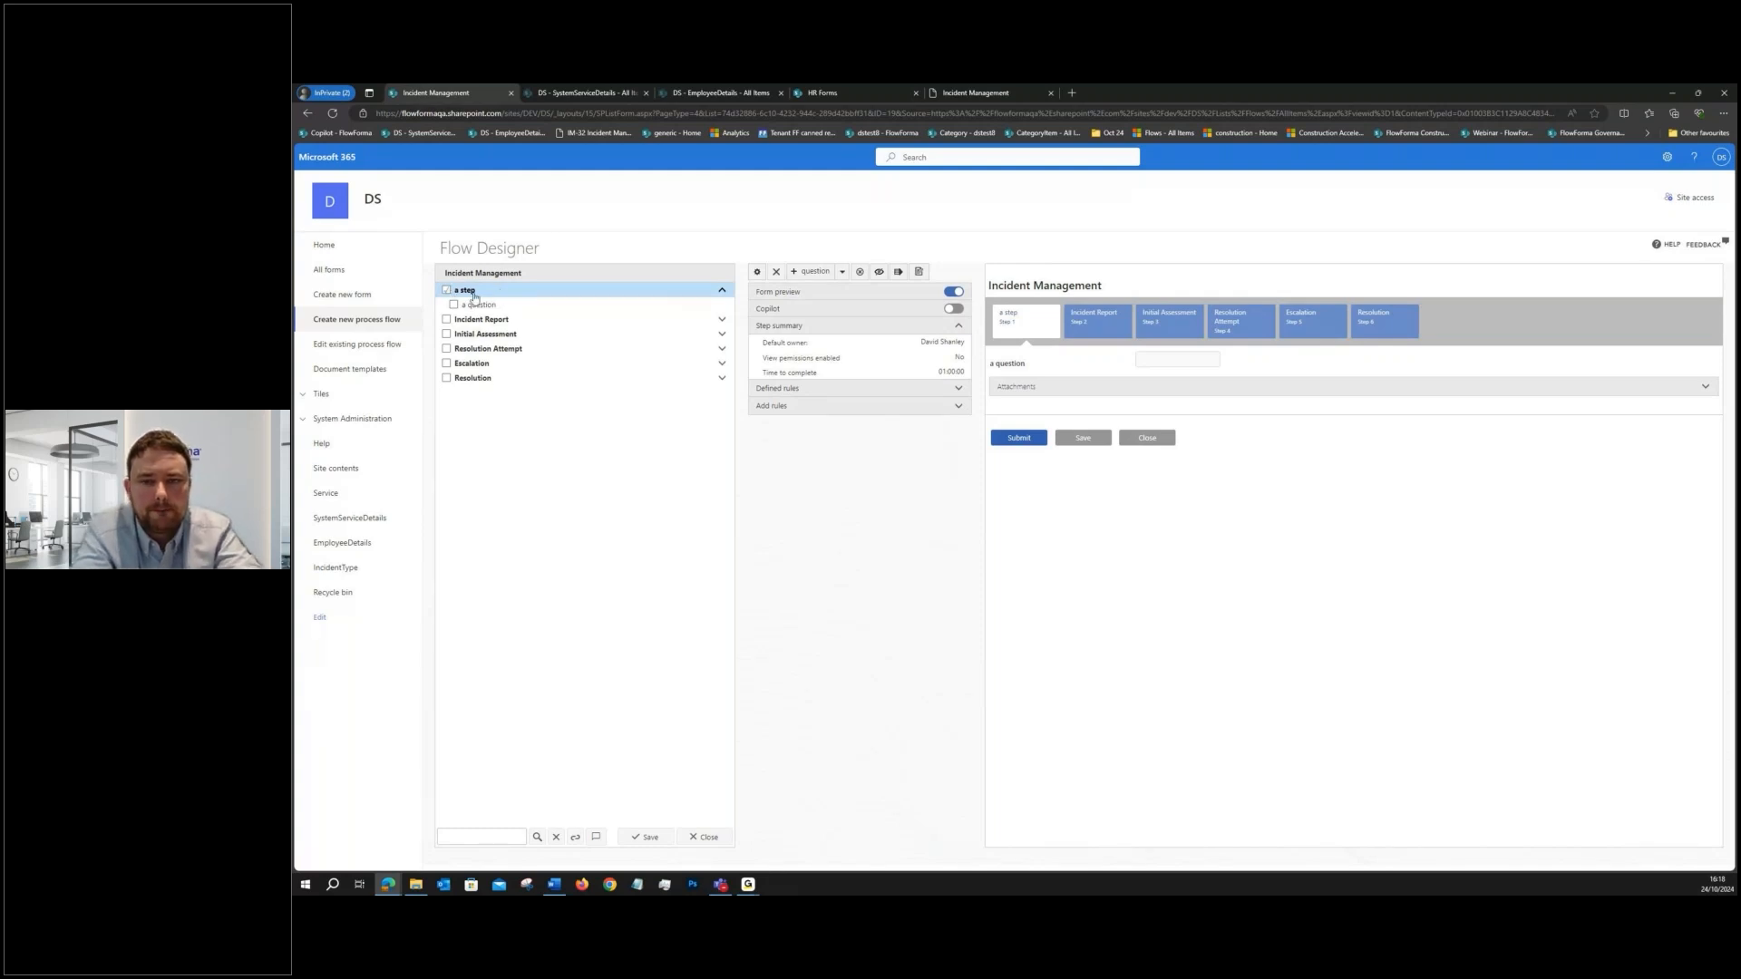
{"action": "left_click", "coordinate": [776, 271]}
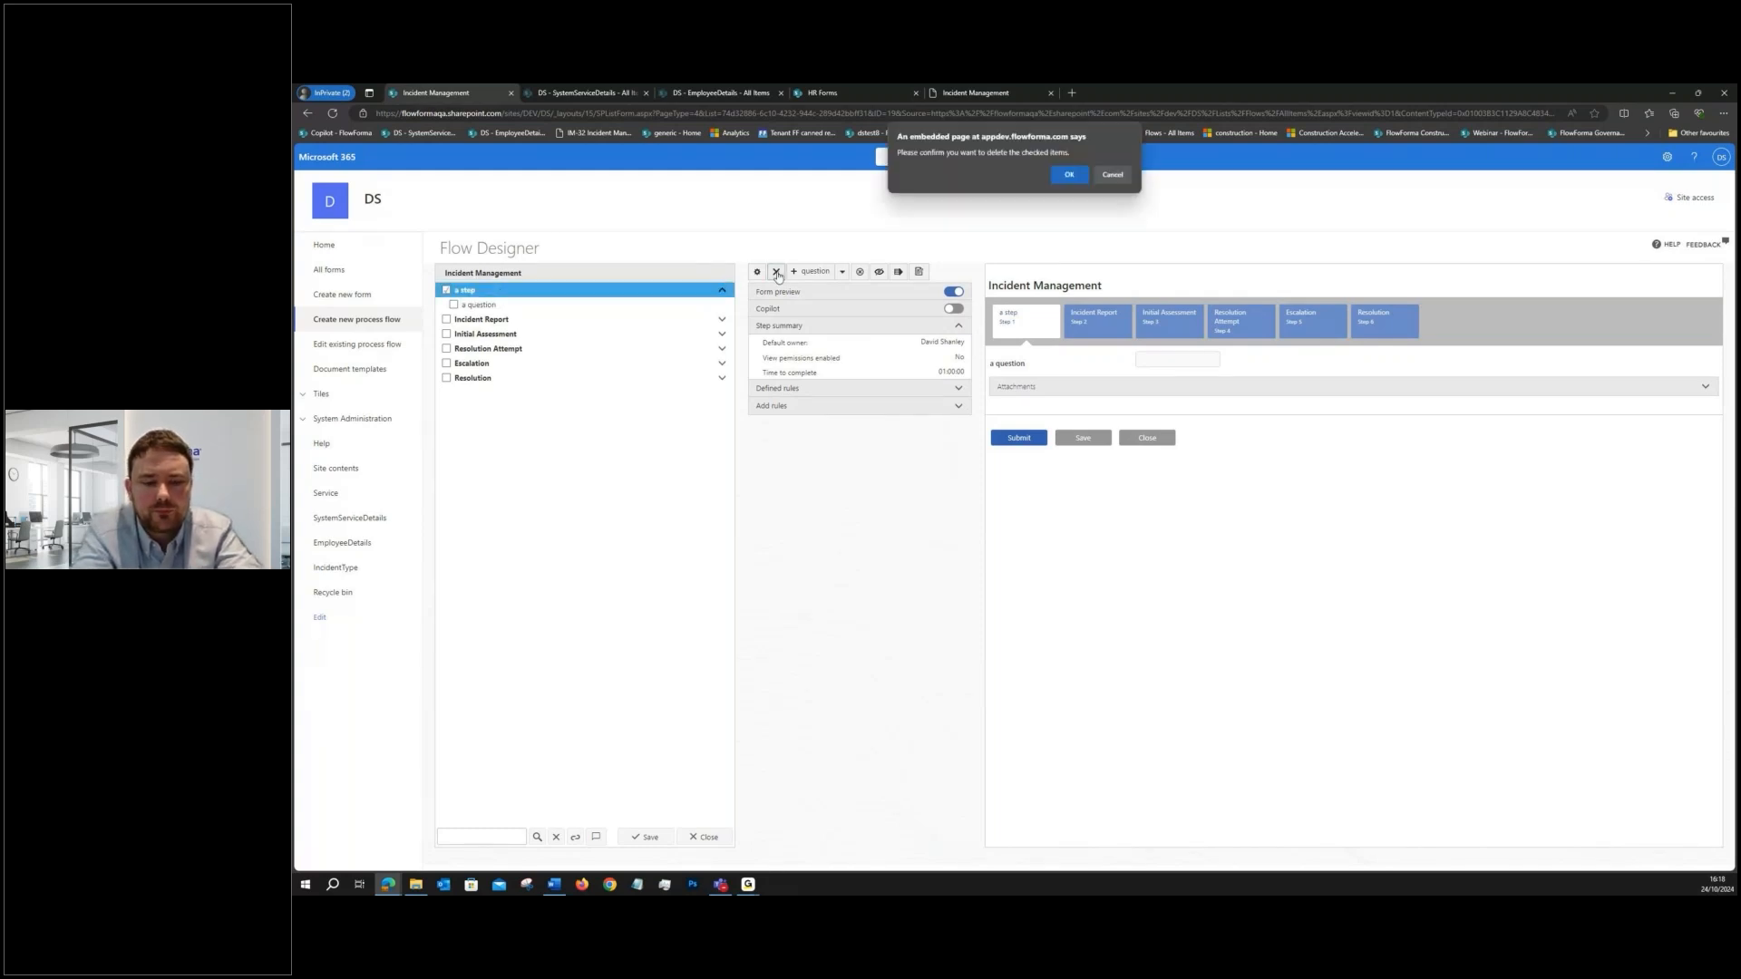
{"action": "left_click", "coordinate": [1069, 174]}
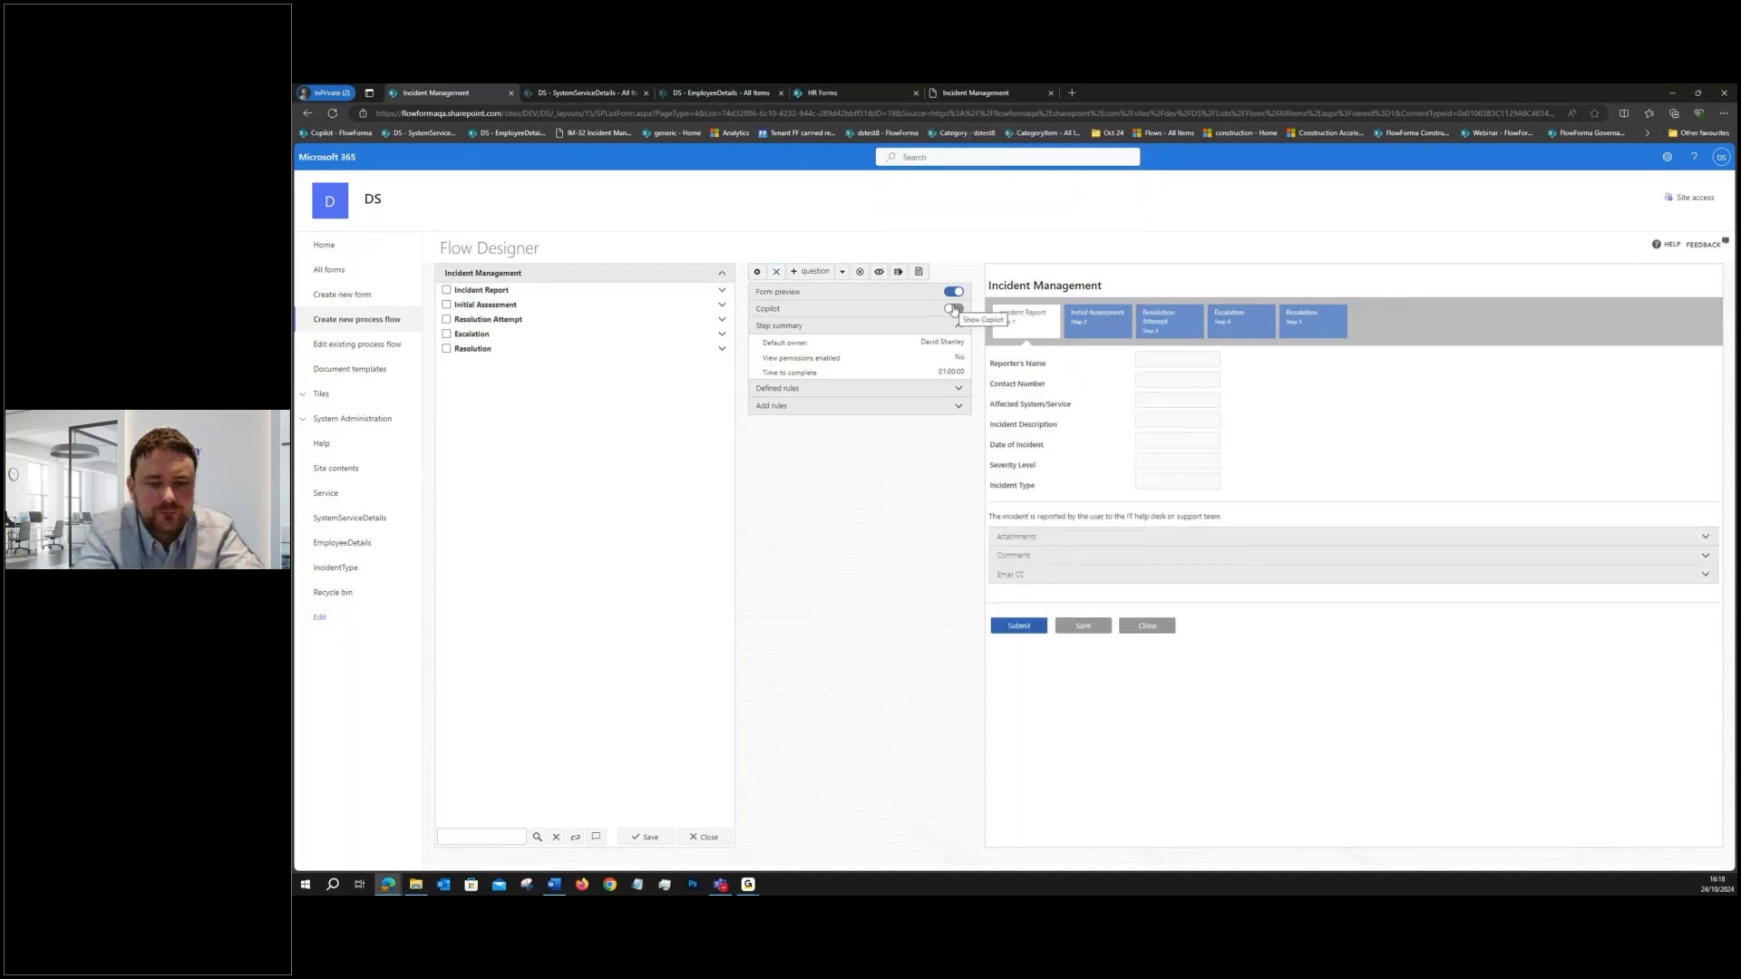
- Show Copilot and examine the Incident Management chat from its first prompt to the final process, alongside the questions in the flow's steps
{"action": "left_click", "coordinate": [953, 309]}
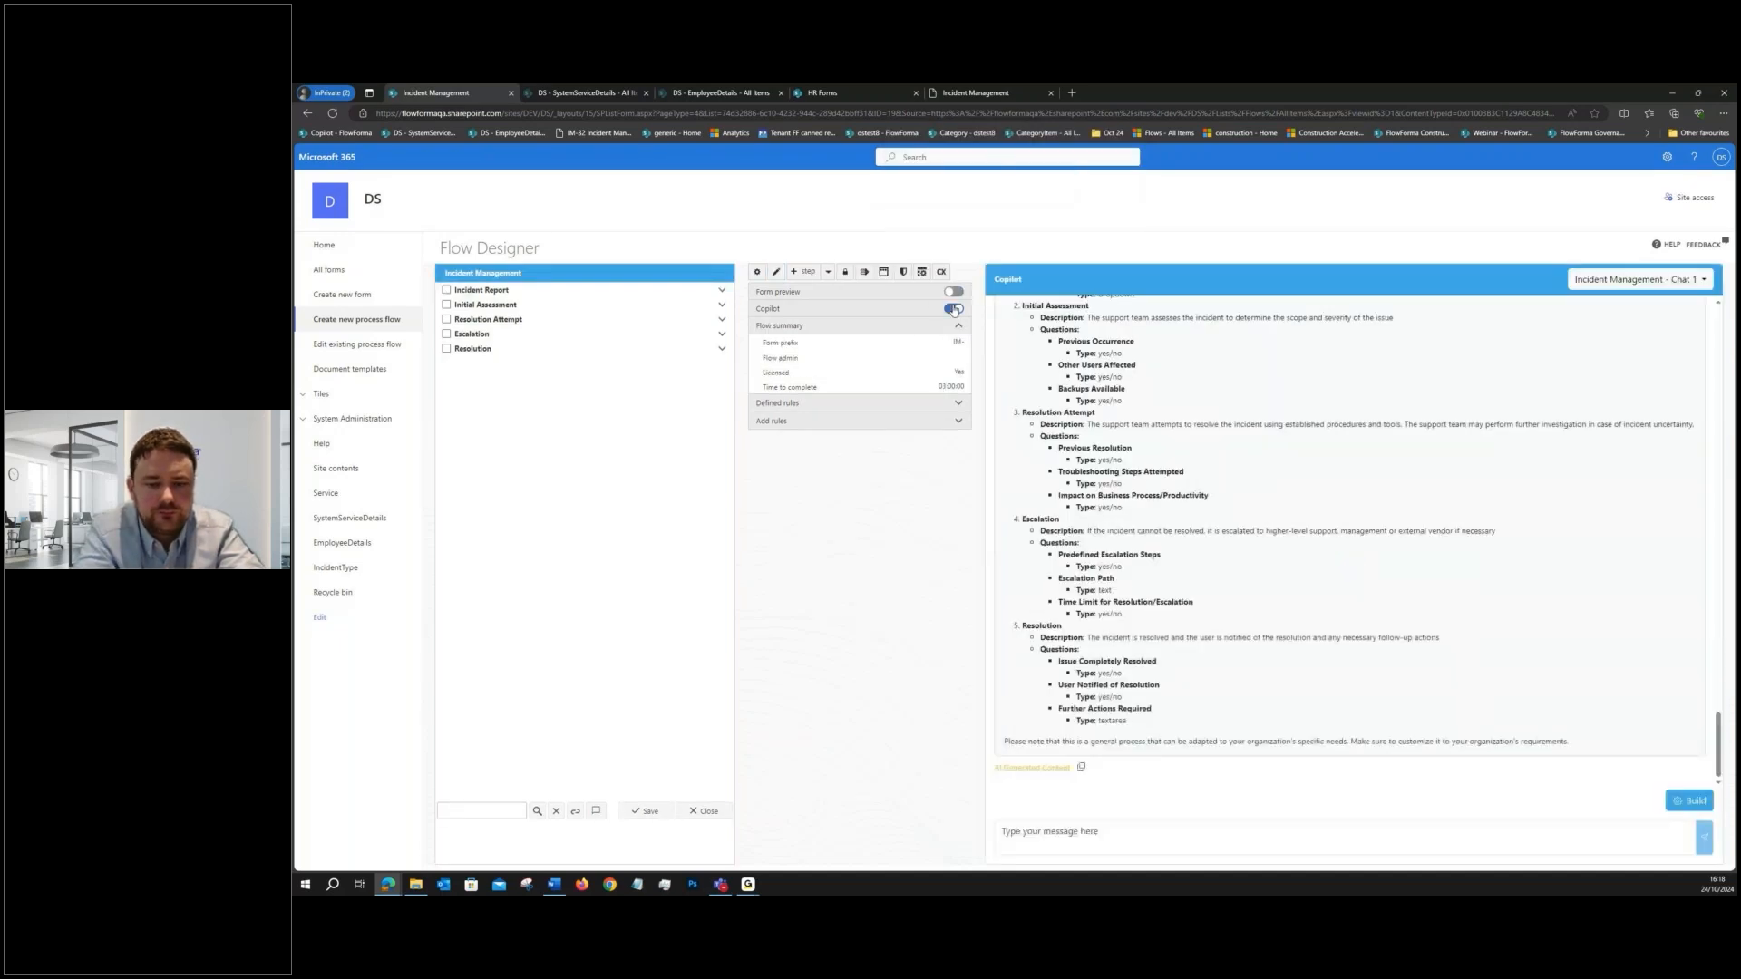
{"action": "scroll", "coordinate": [1613, 525], "scroll_direction": "up", "scroll_amount": 15}
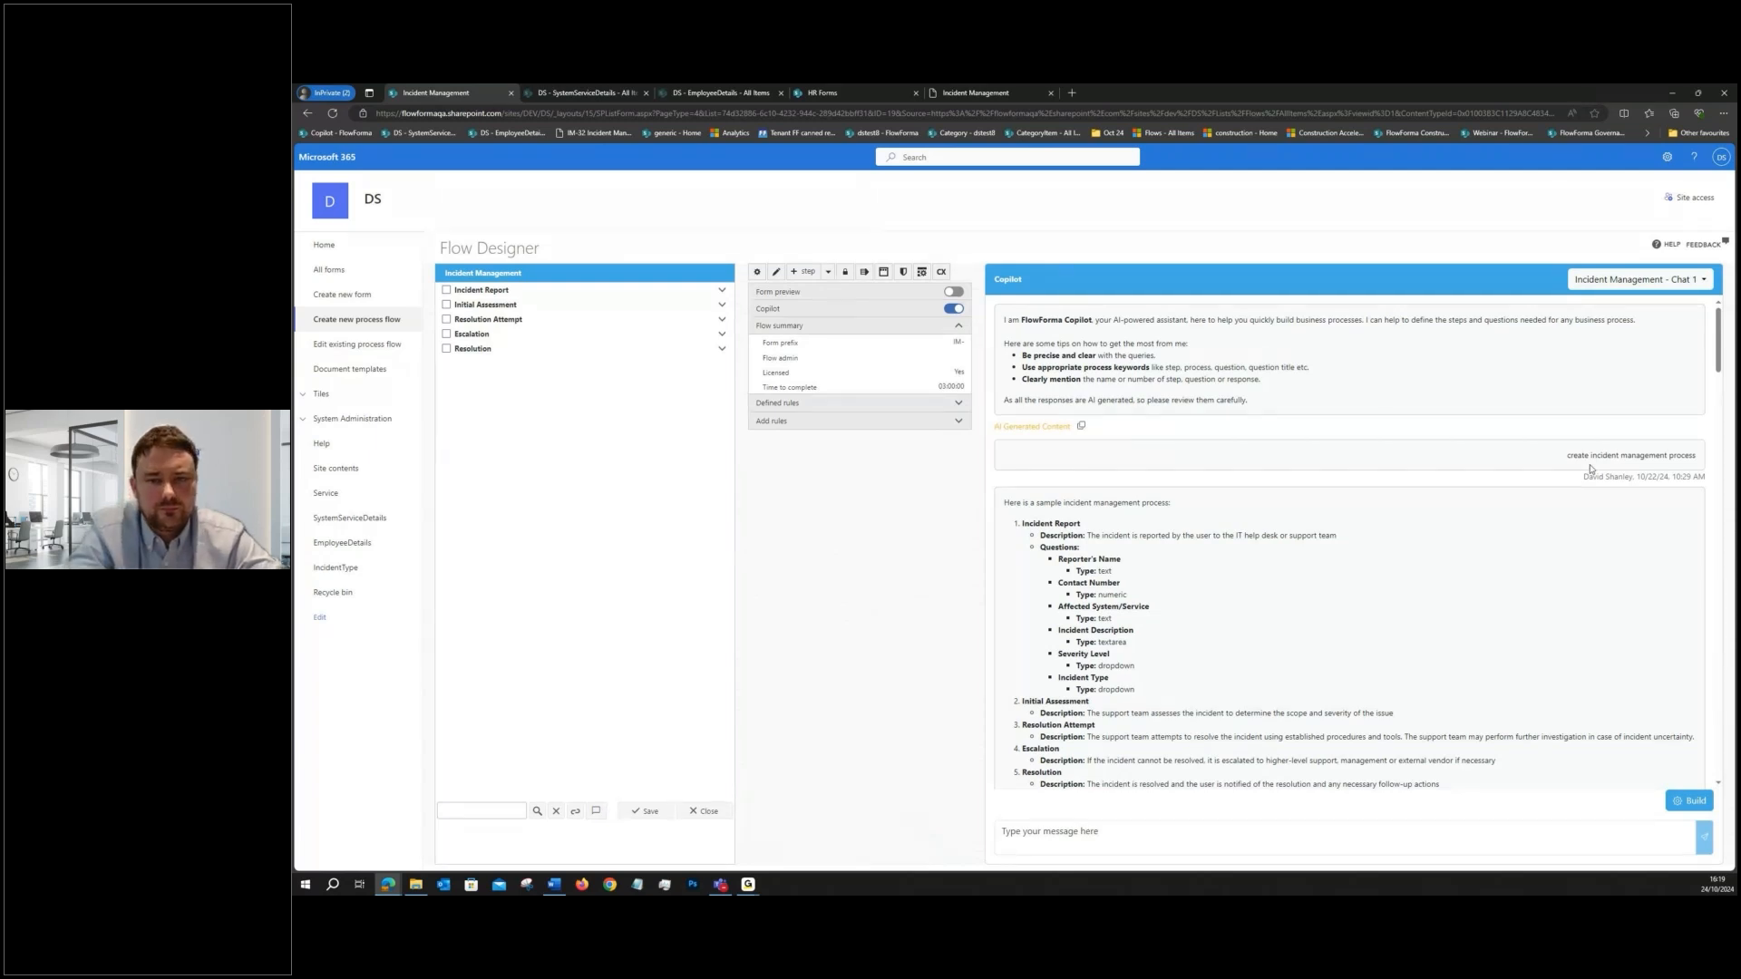
{"action": "left_click_drag", "start_coordinate": [1719, 366], "coordinate": [1721, 388]}
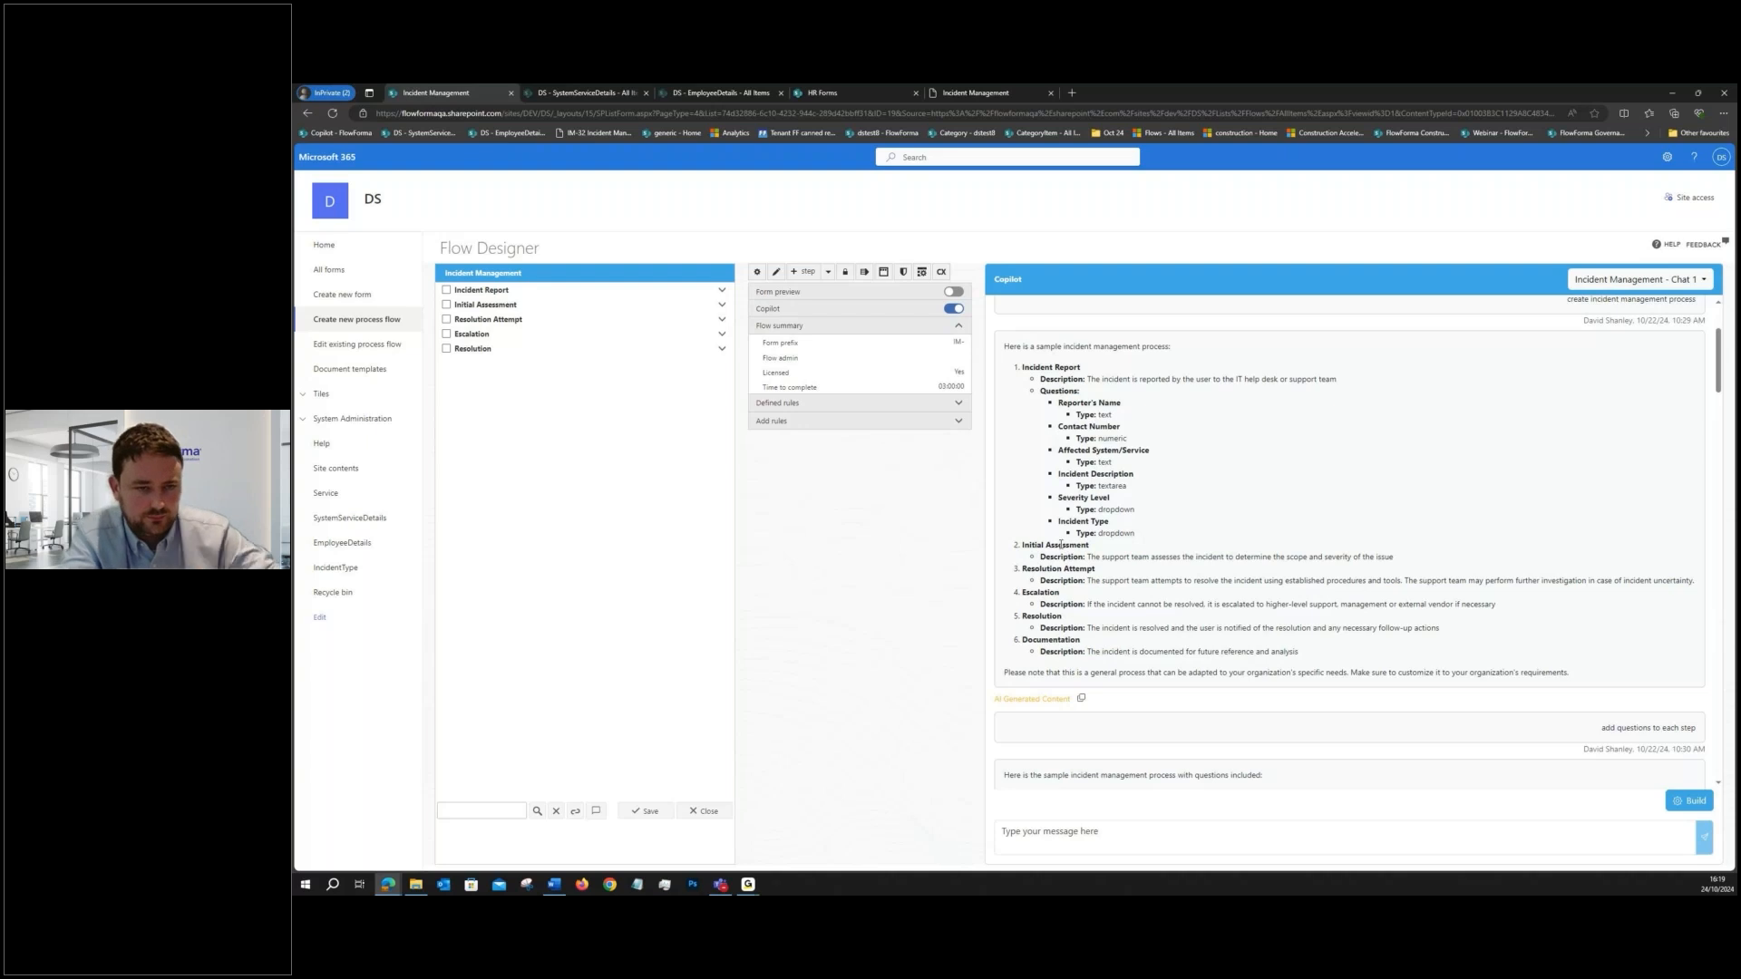
{"action": "left_click_drag", "start_coordinate": [1720, 386], "coordinate": [1713, 426]}
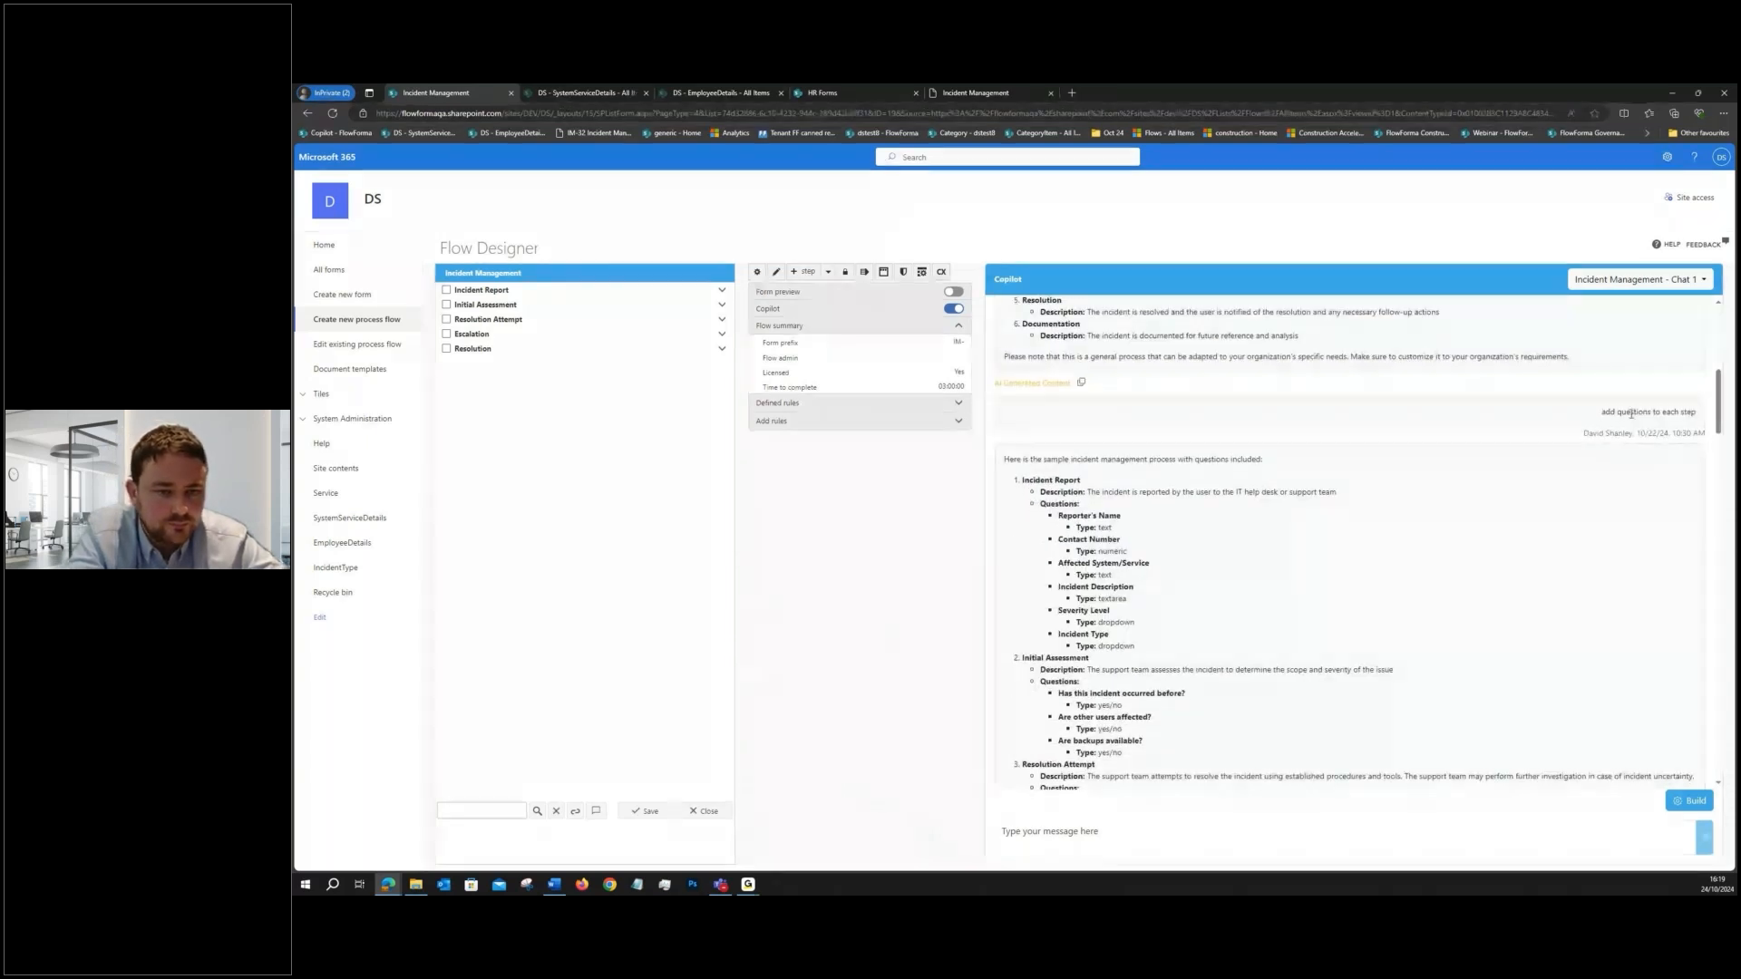
{"action": "left_click_drag", "start_coordinate": [1718, 419], "coordinate": [1718, 462]}
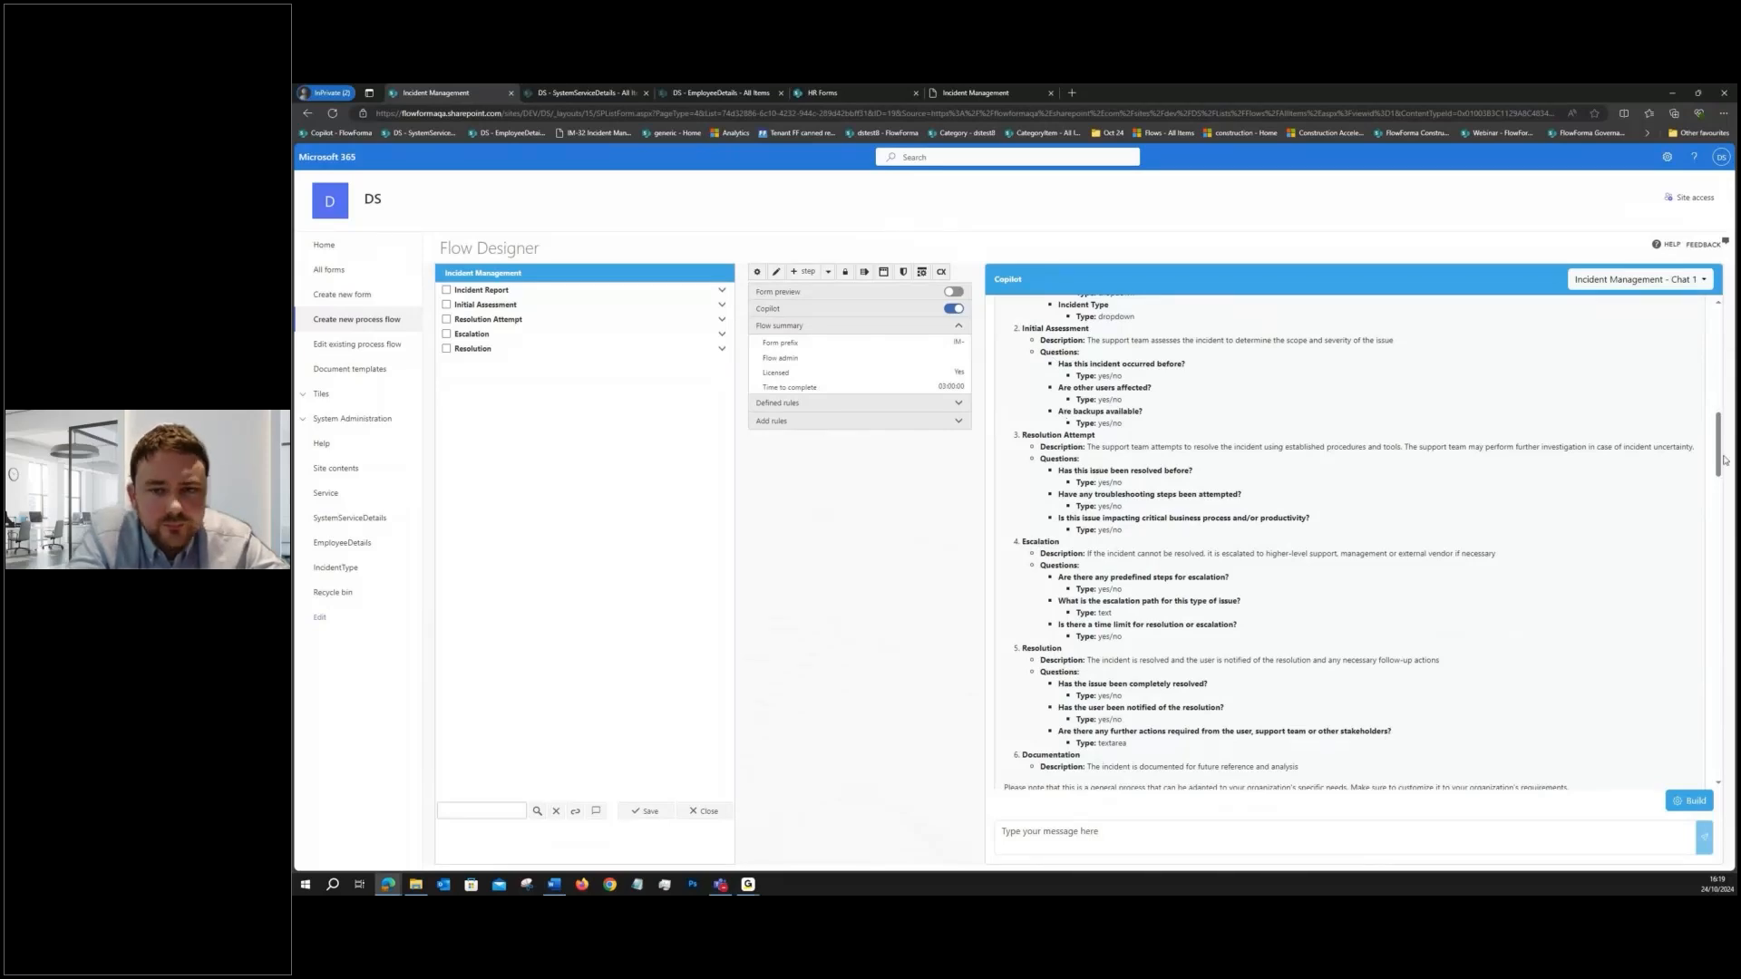
{"action": "left_click_drag", "start_coordinate": [1718, 459], "coordinate": [1720, 463]}
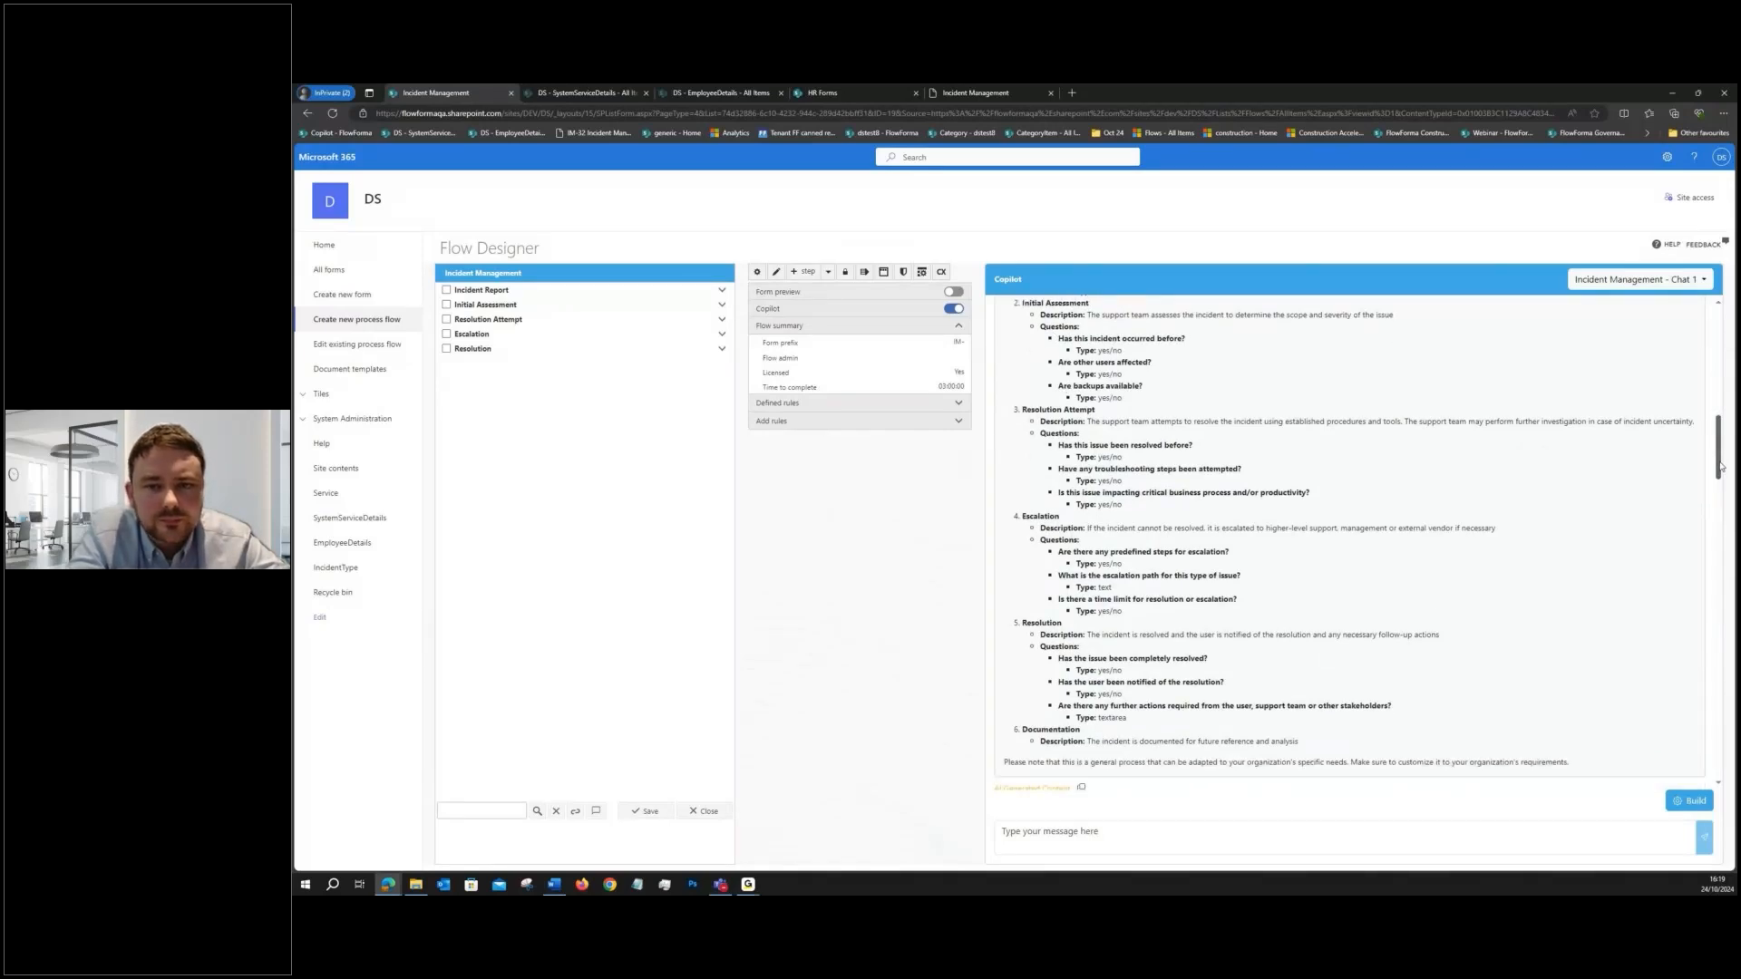
{"action": "left_click_drag", "start_coordinate": [1720, 466], "coordinate": [1720, 478]}
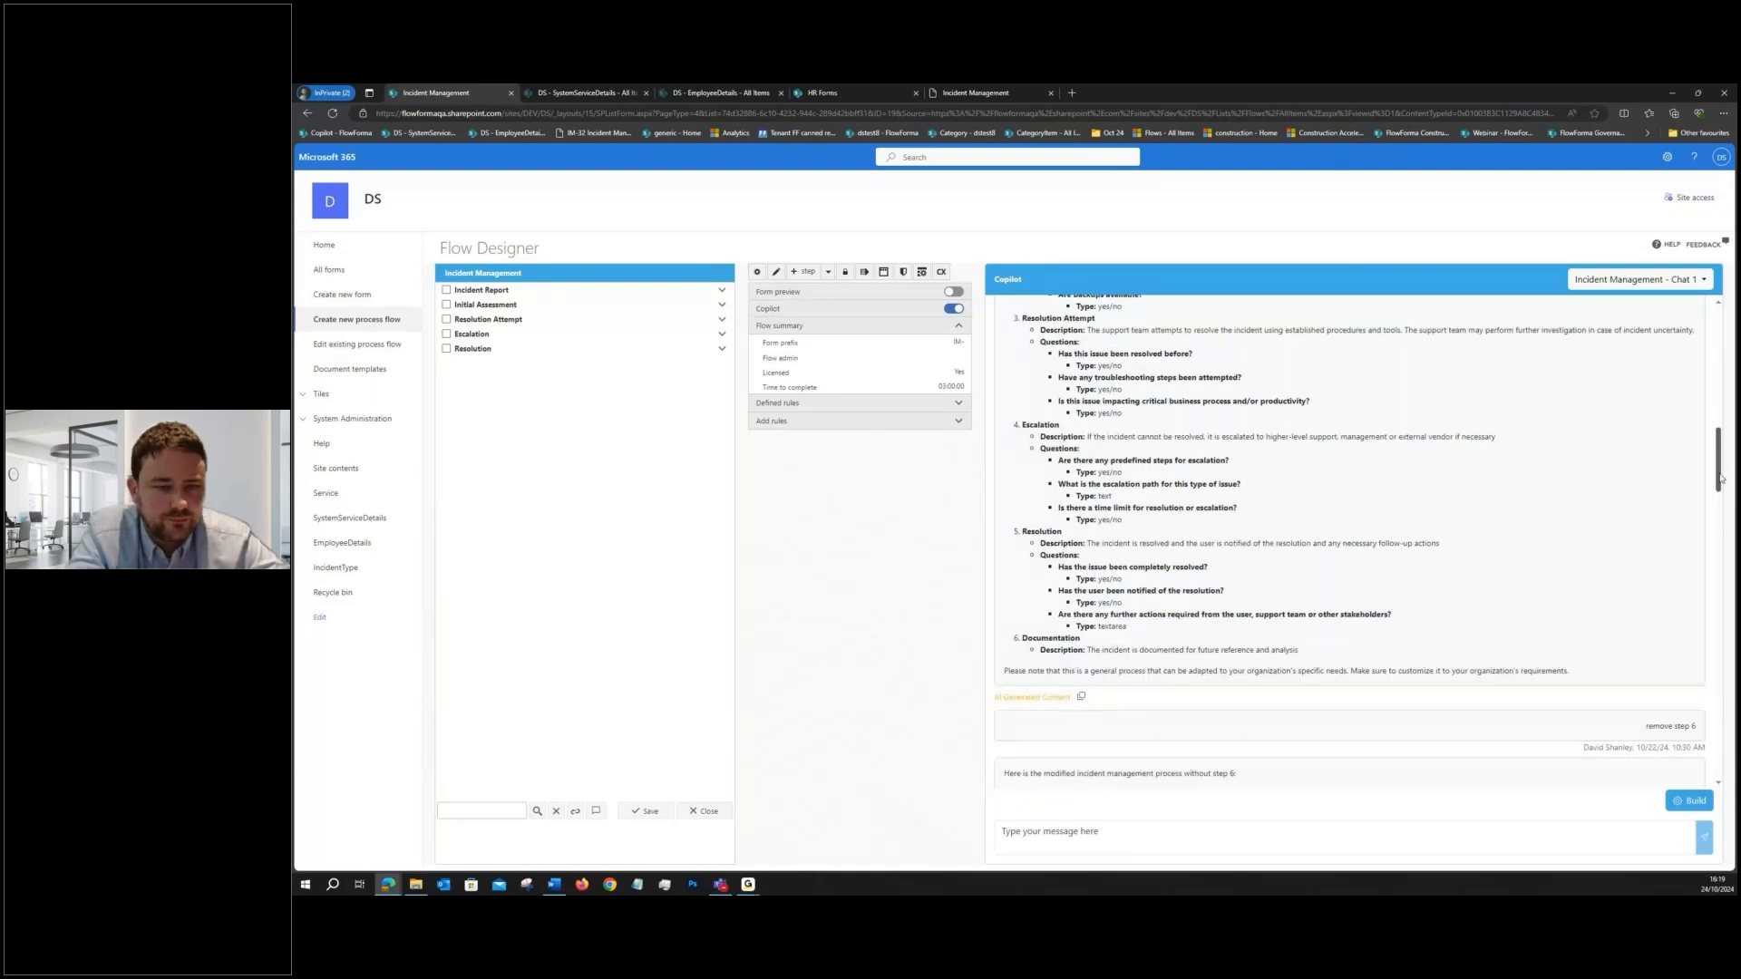
{"action": "left_click_drag", "start_coordinate": [1720, 477], "coordinate": [1714, 675]}
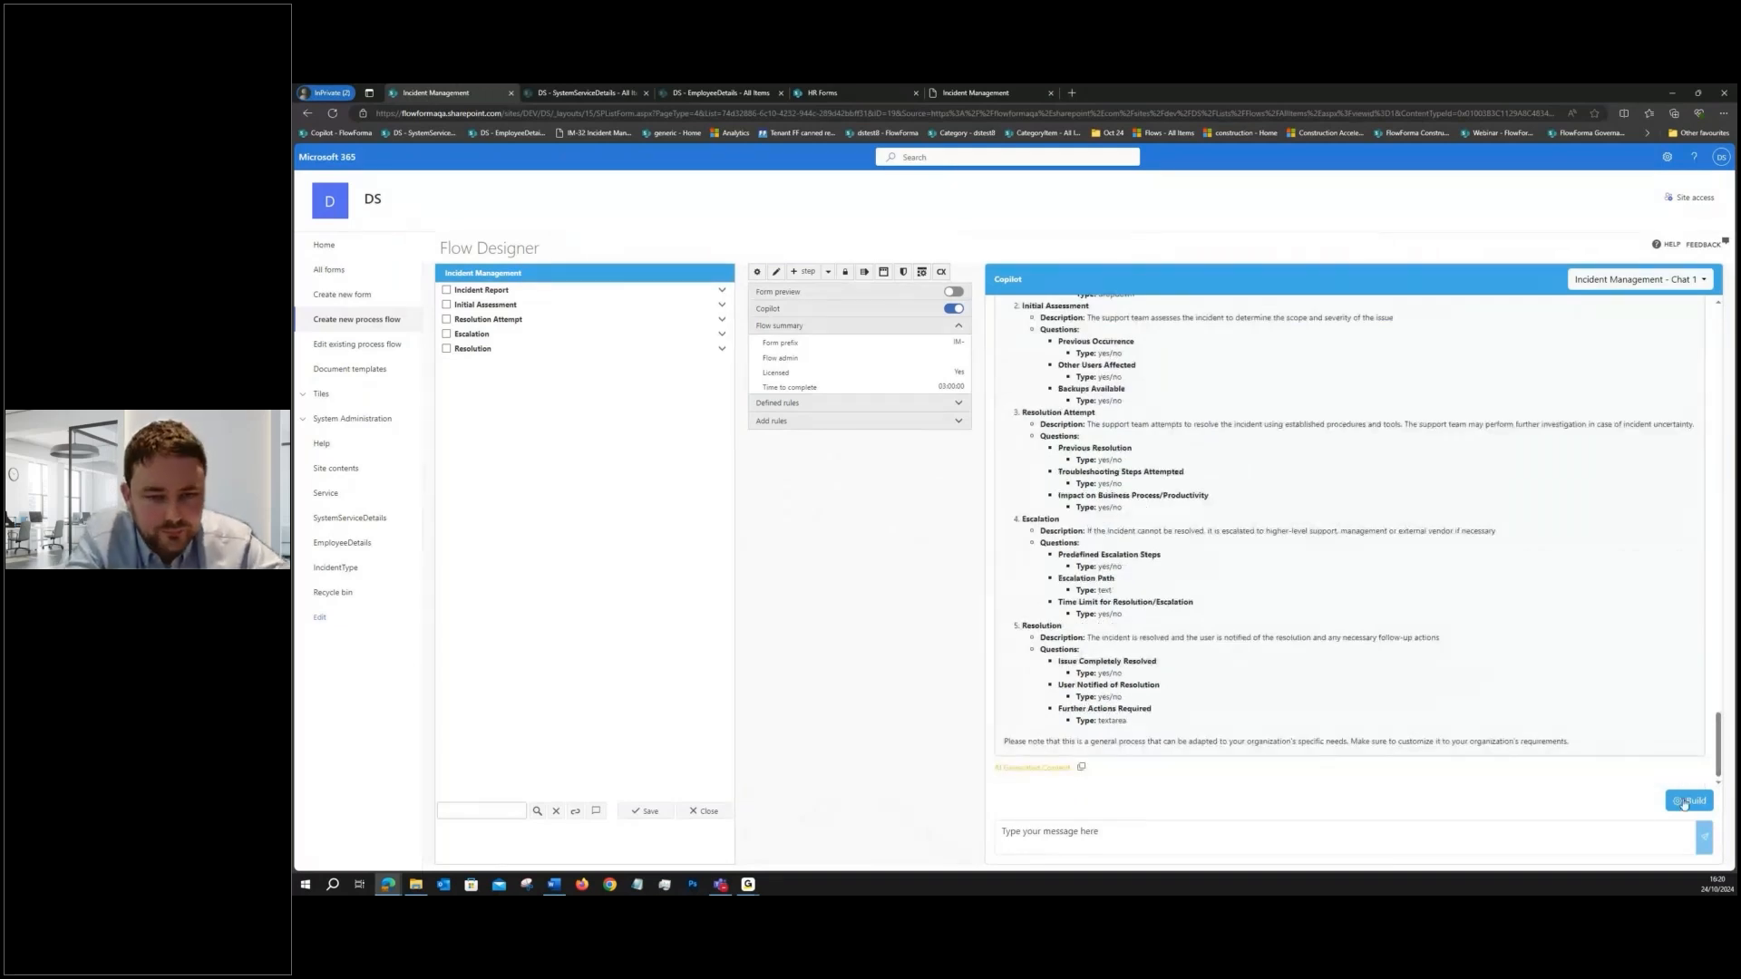
{"action": "left_click", "coordinate": [494, 286]}
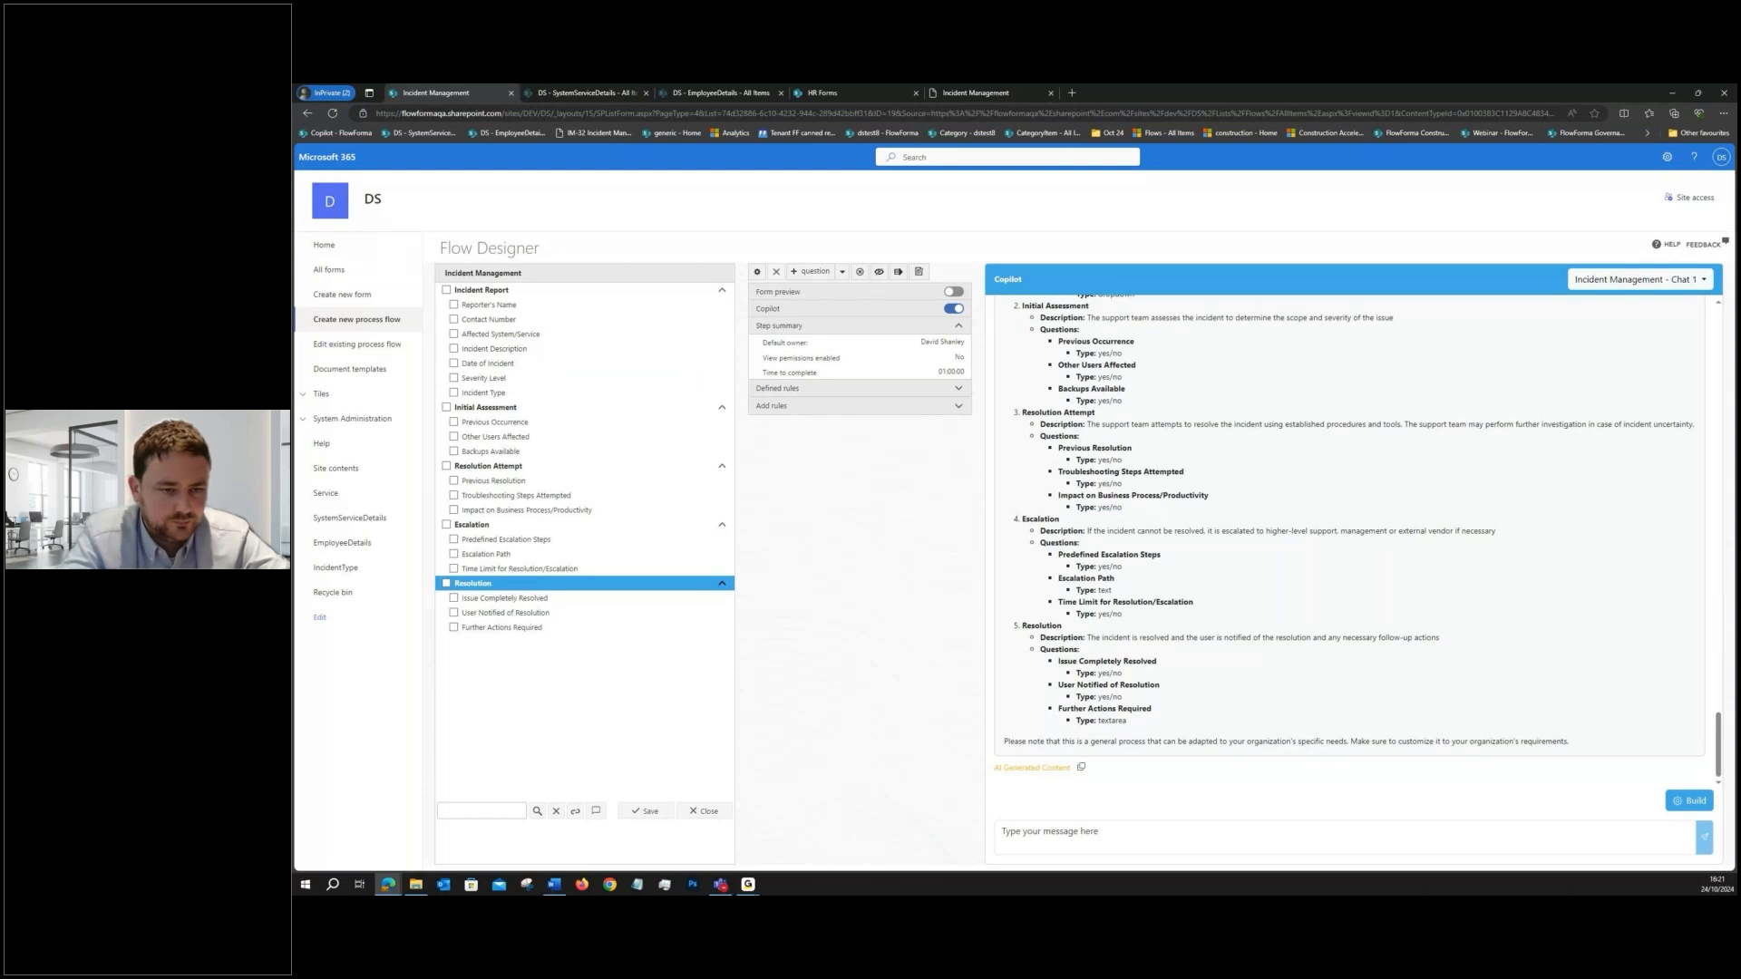
- Switch to the Copilot DEMO flow and send Copilot the prompt "create steps in new product innovation process"
{"action": "key", "text": "alt+Tab"}
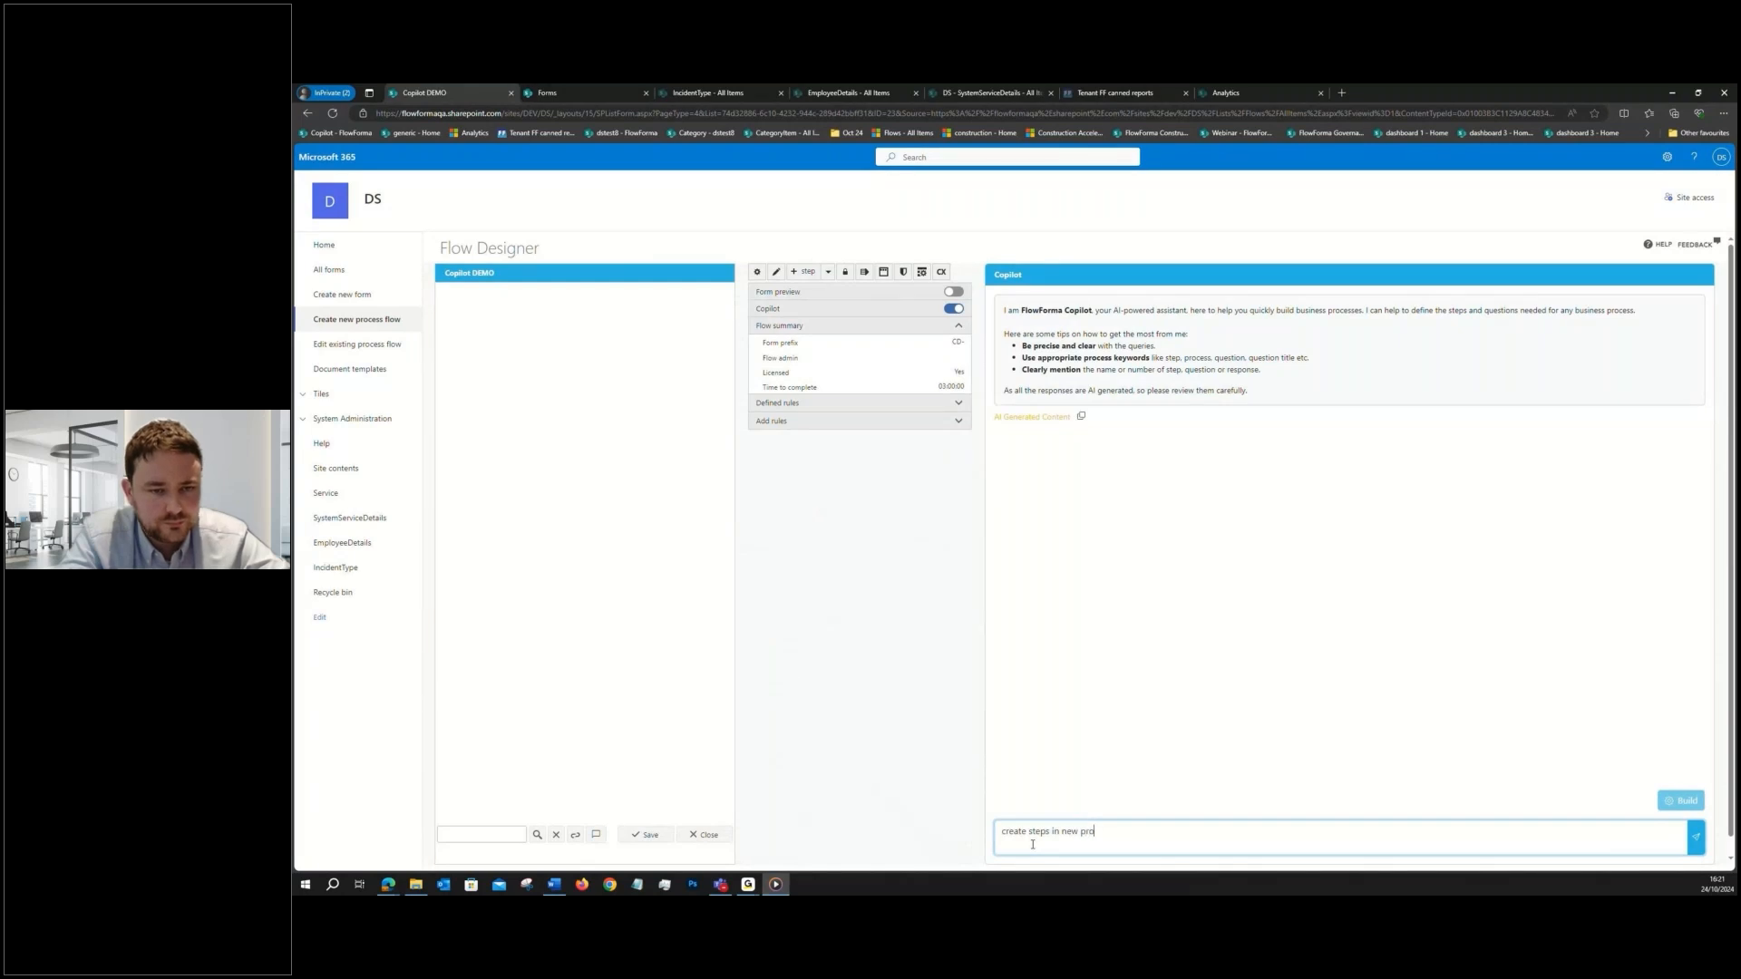
{"action": "type", "text": "ation p"}
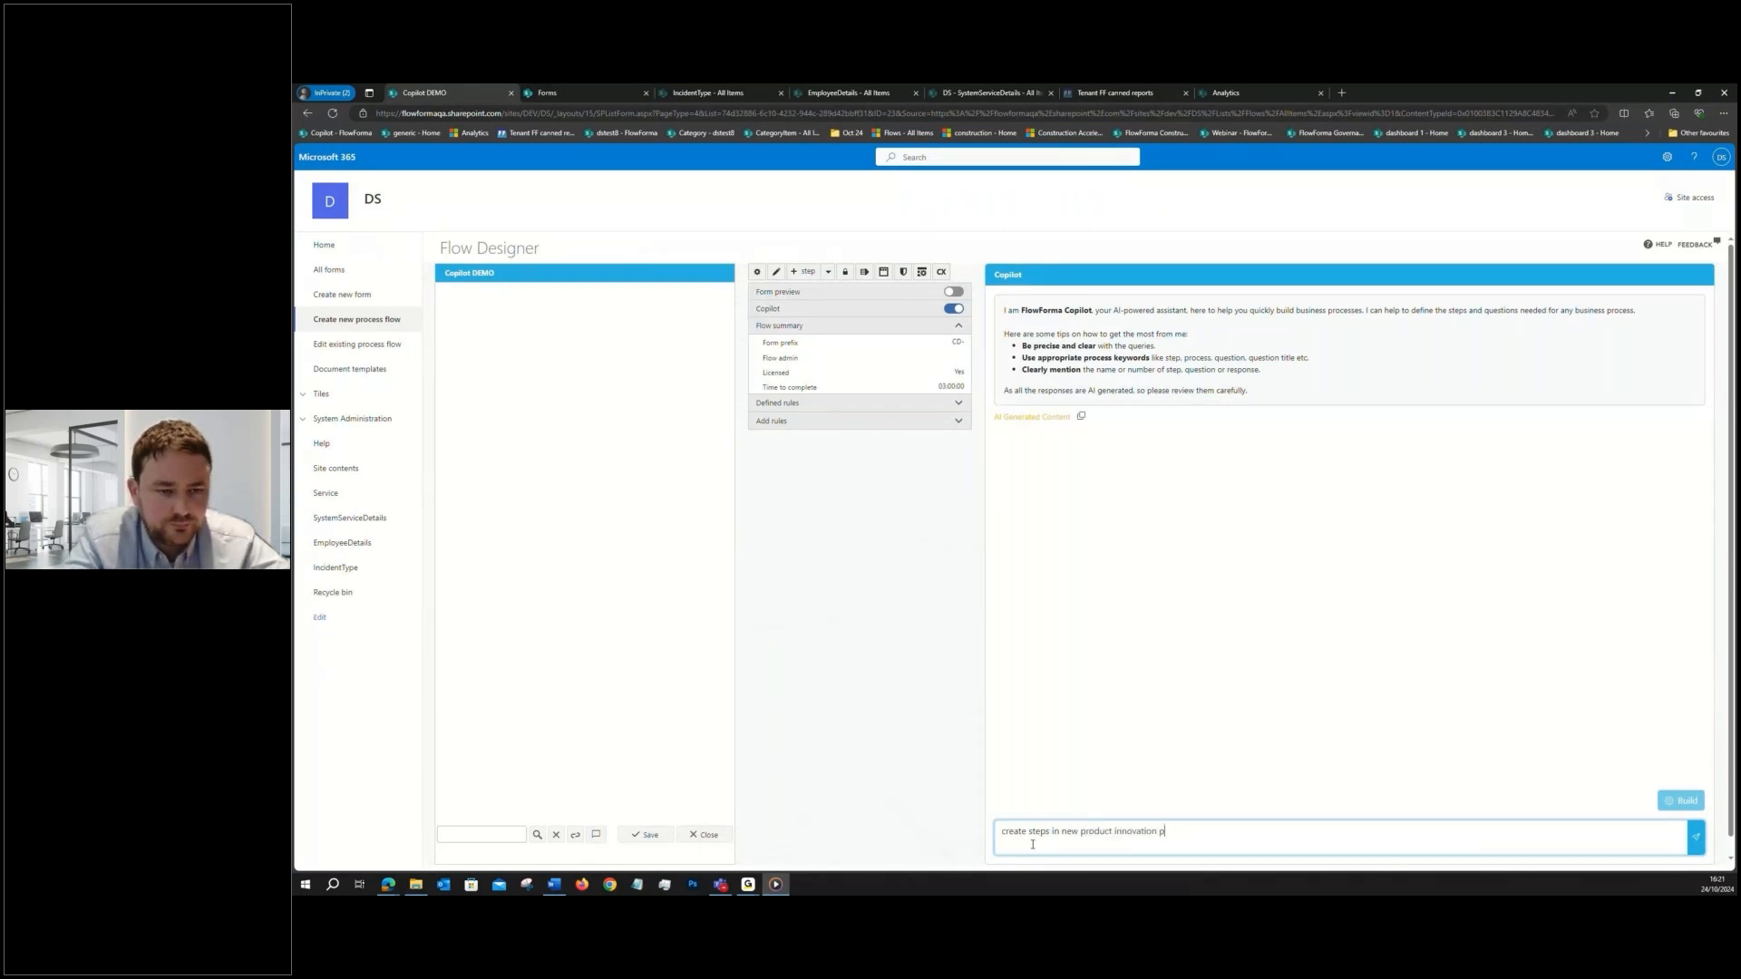
{"action": "type", "text": "rocess"}
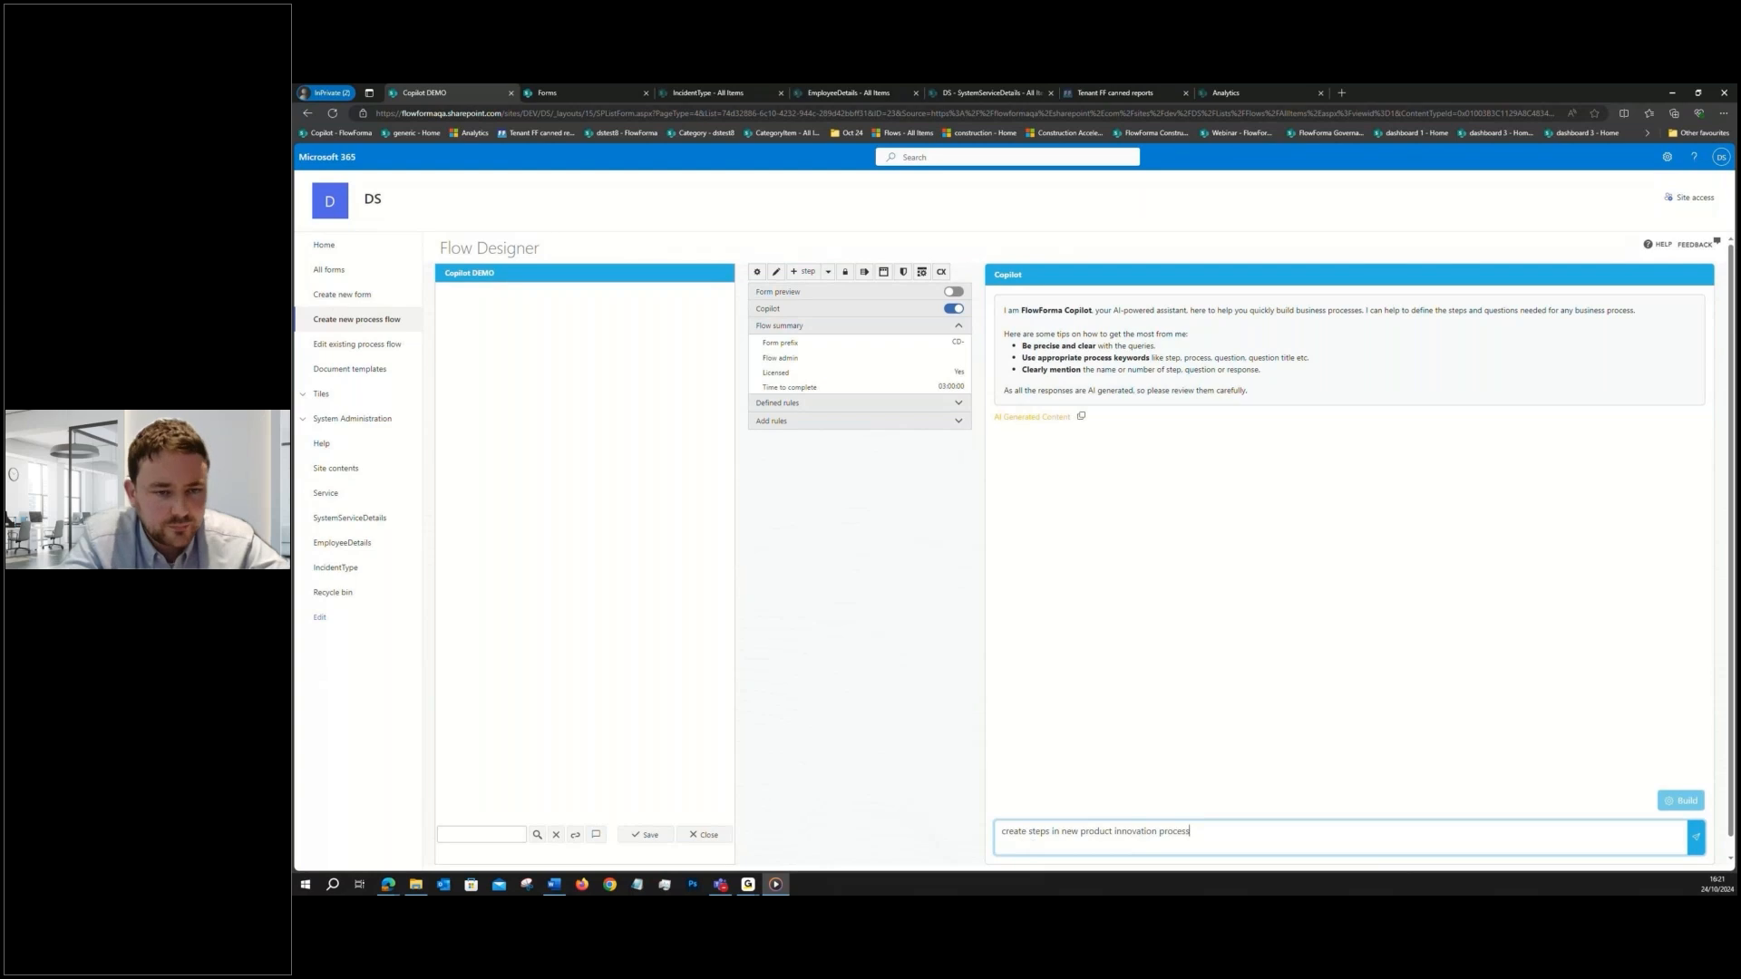
{"action": "left_click", "coordinate": [1693, 838]}
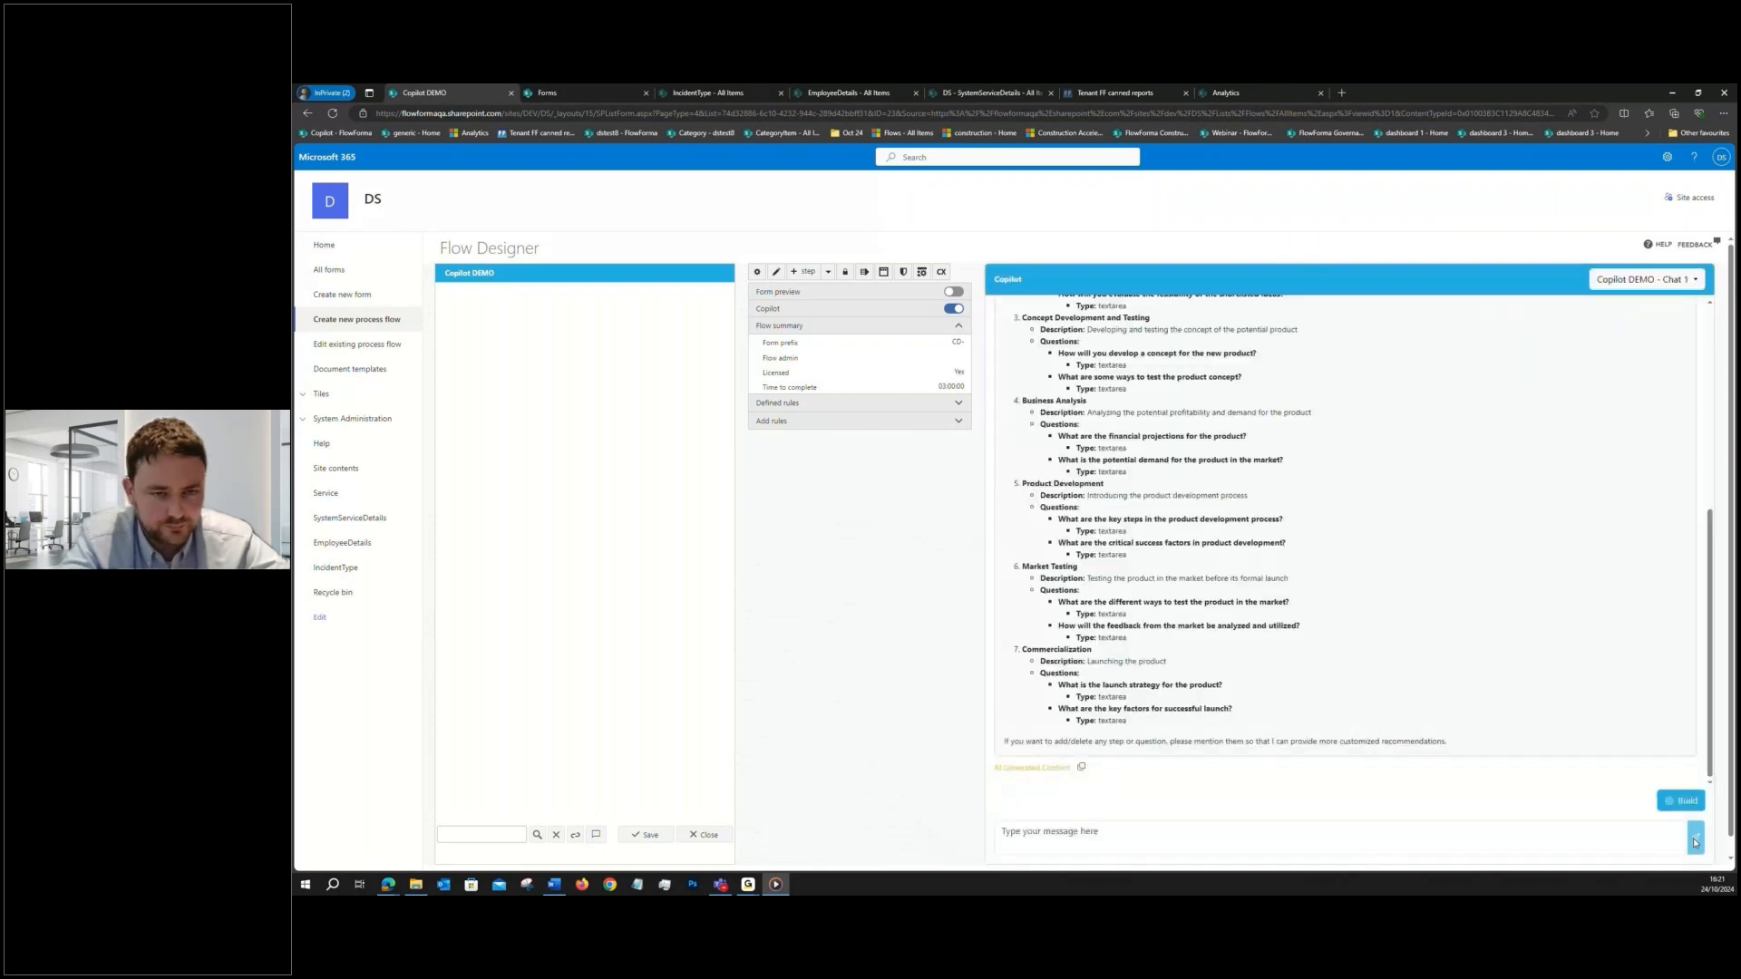
- Review the proposed product innovation steps and send Copilot the prompt "regenerate the last response with question titles instead of long descriptions"
{"action": "scroll", "coordinate": [1422, 653], "scroll_direction": "up", "scroll_amount": 2}
{"action": "scroll", "coordinate": [1422, 653], "scroll_direction": "up", "scroll_amount": 2}
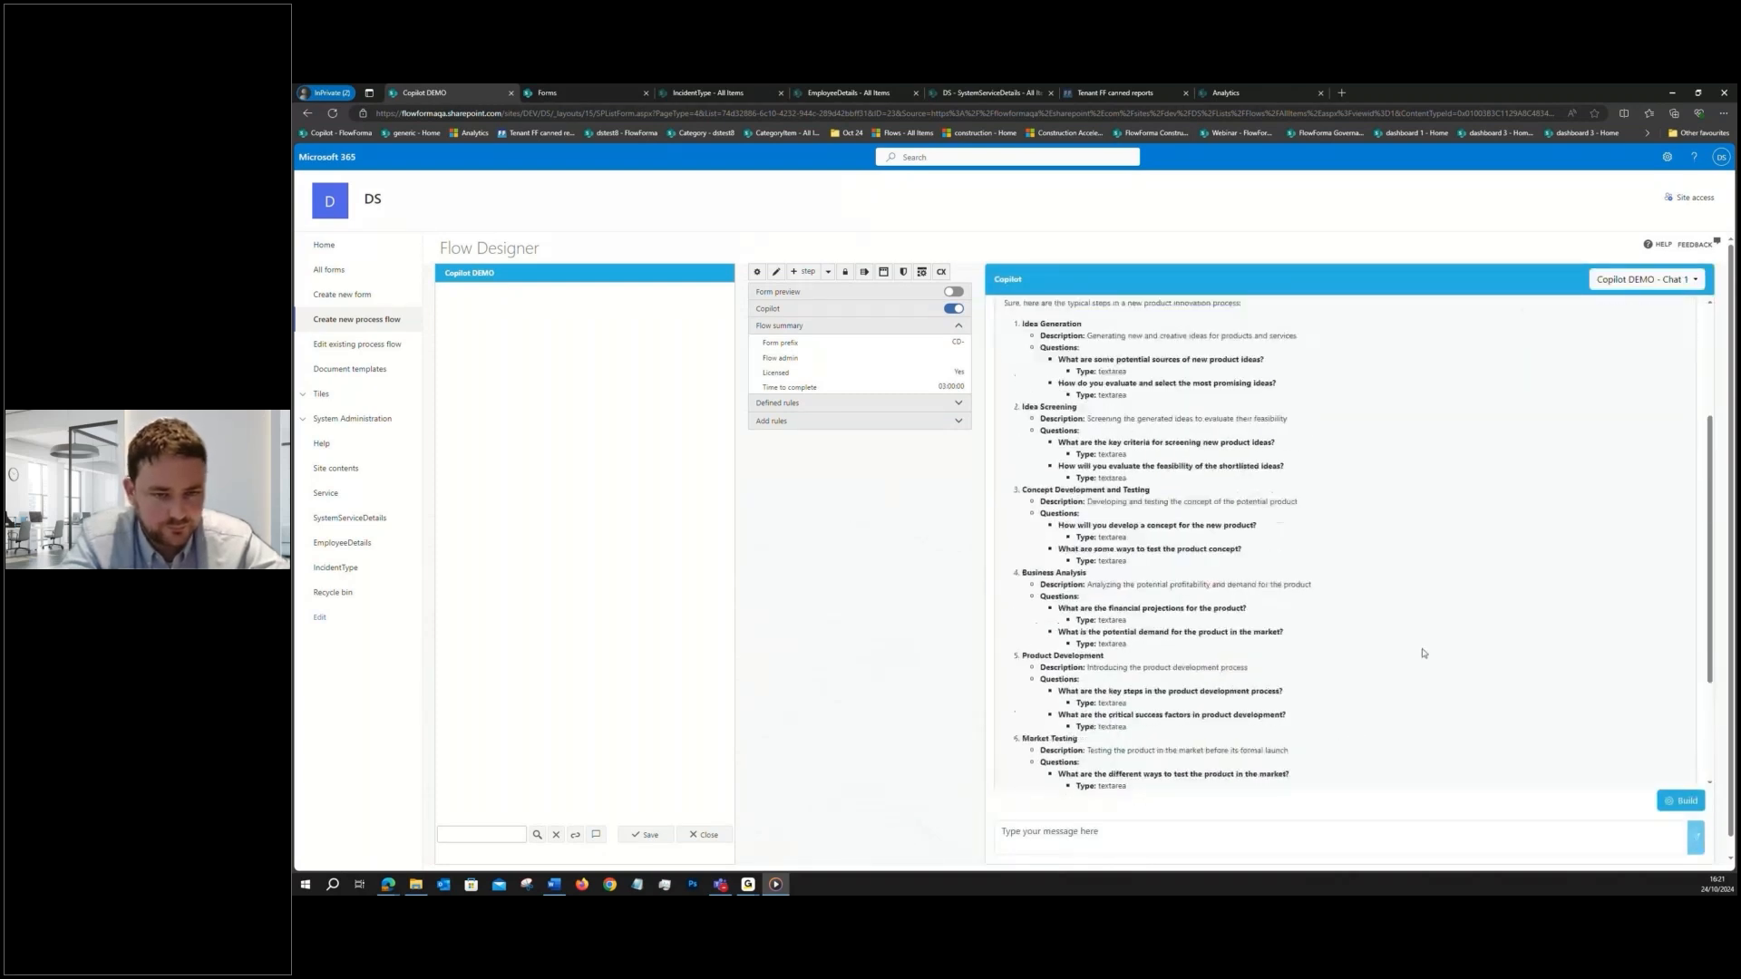
{"action": "scroll", "coordinate": [1422, 654], "scroll_direction": "down", "scroll_amount": 1}
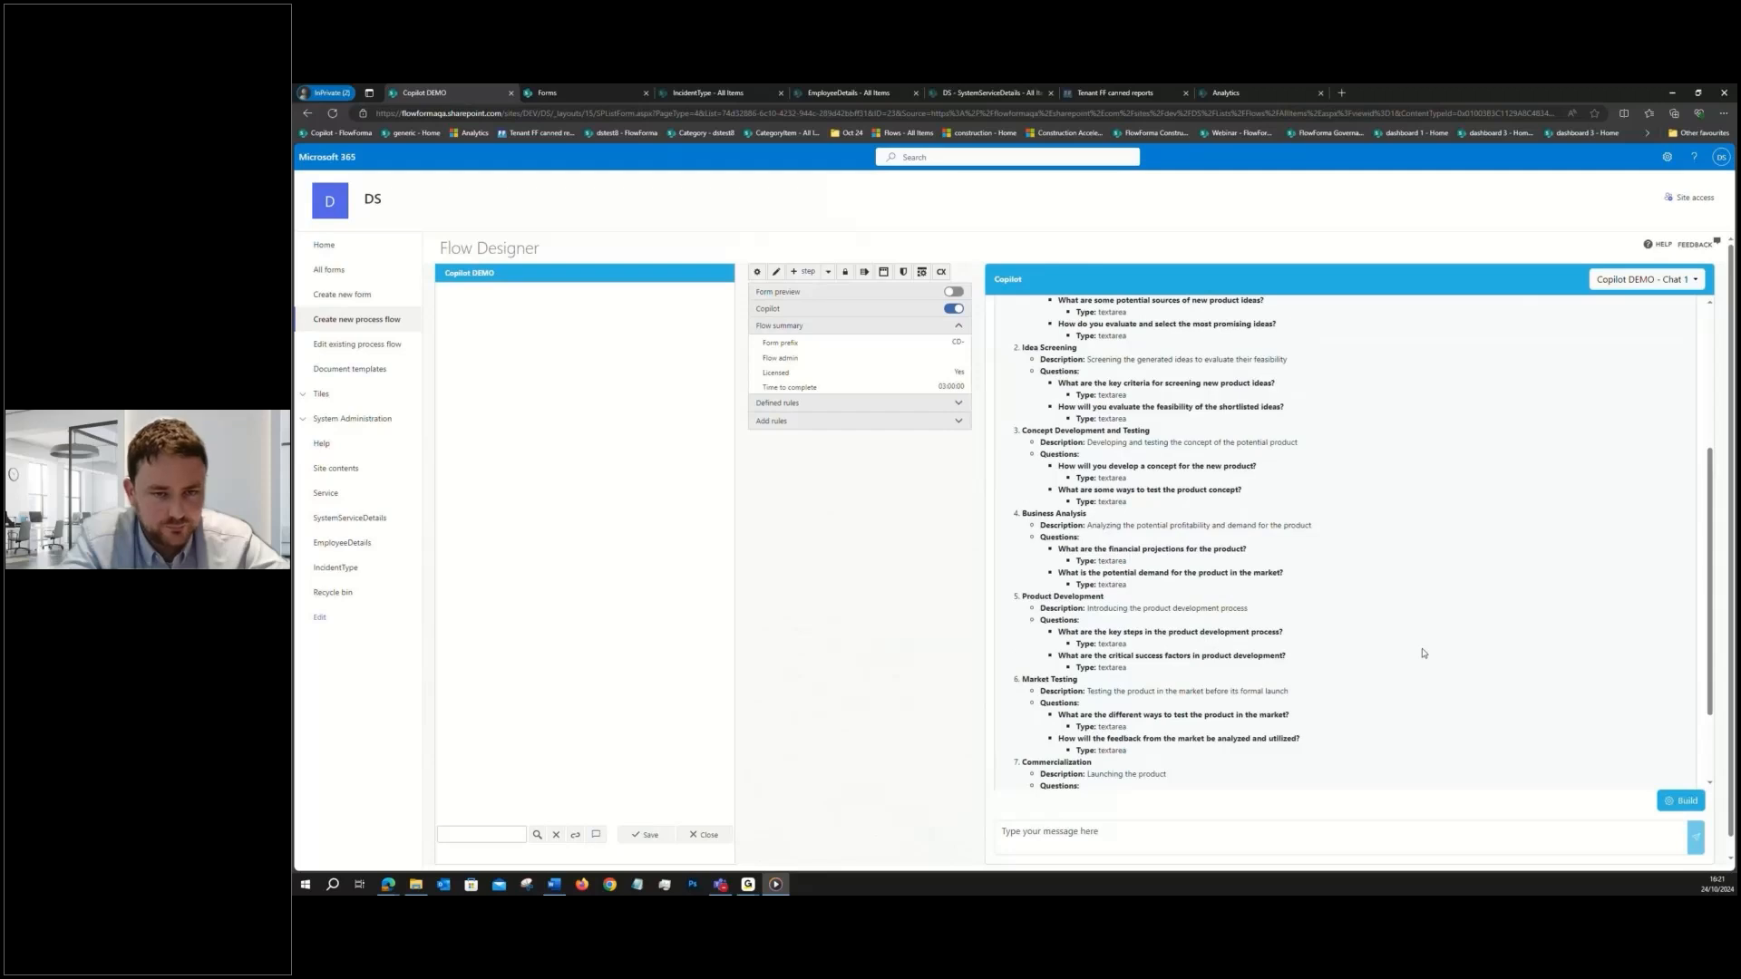
{"action": "scroll", "coordinate": [1422, 653], "scroll_direction": "down", "scroll_amount": 2}
{"action": "left_click", "coordinate": [1121, 838]}
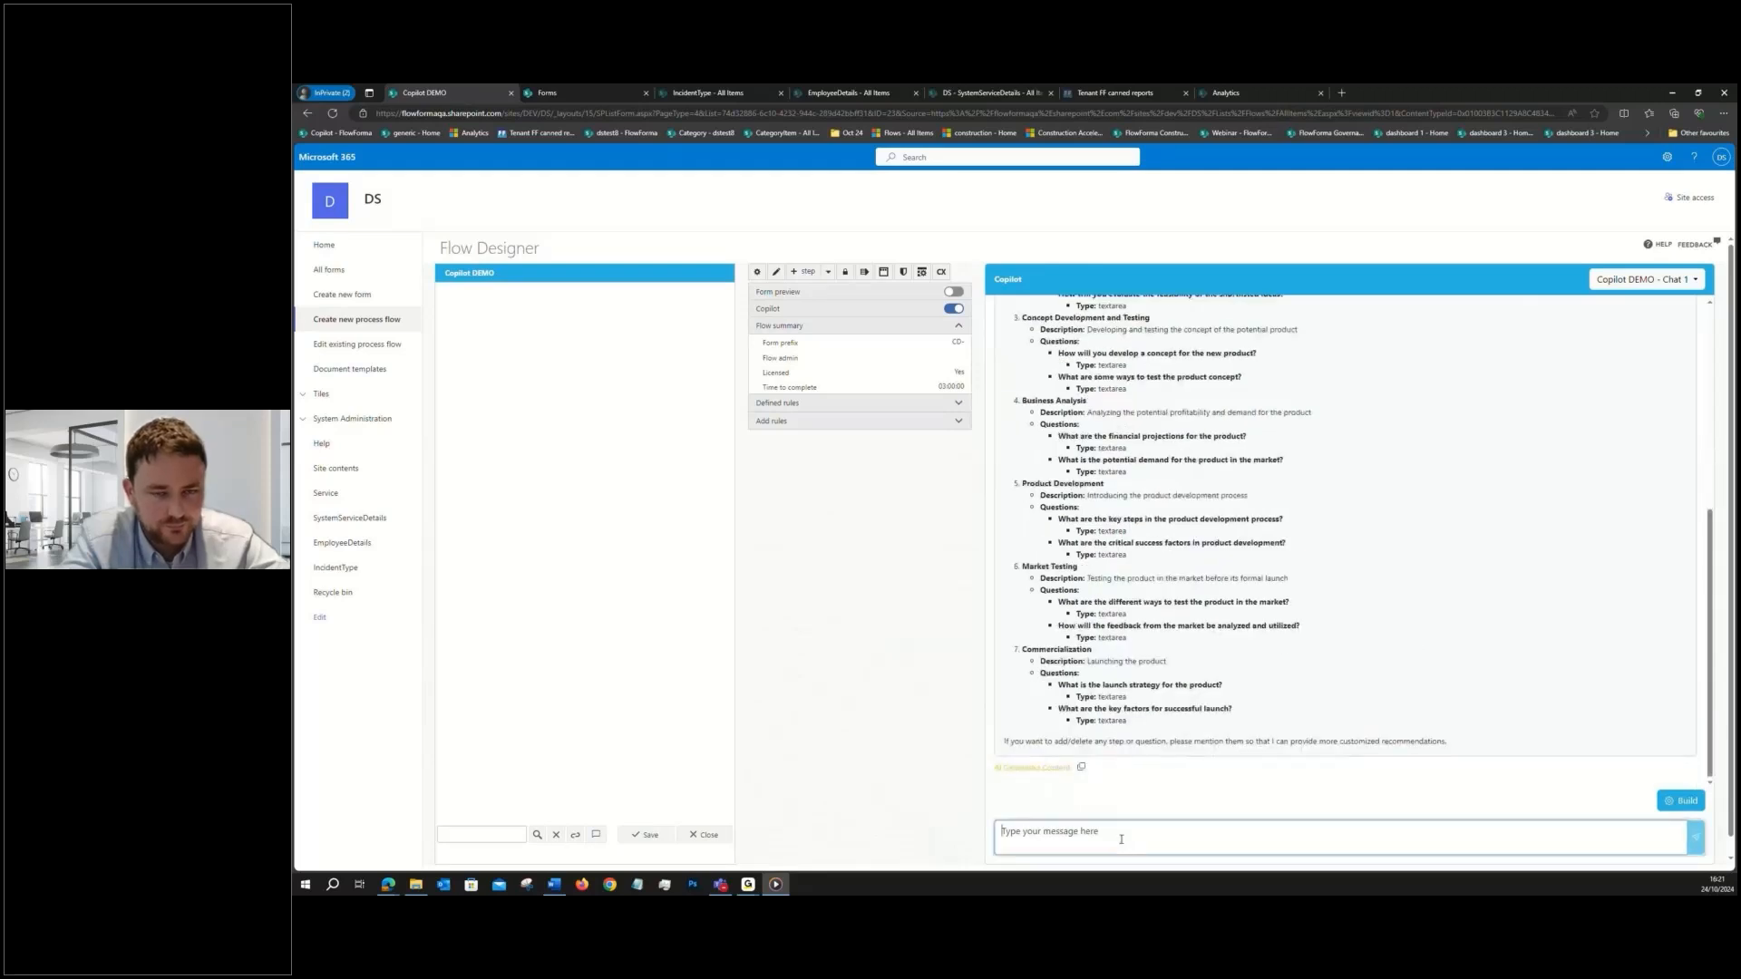
{"action": "type", "text": "regenerate"}
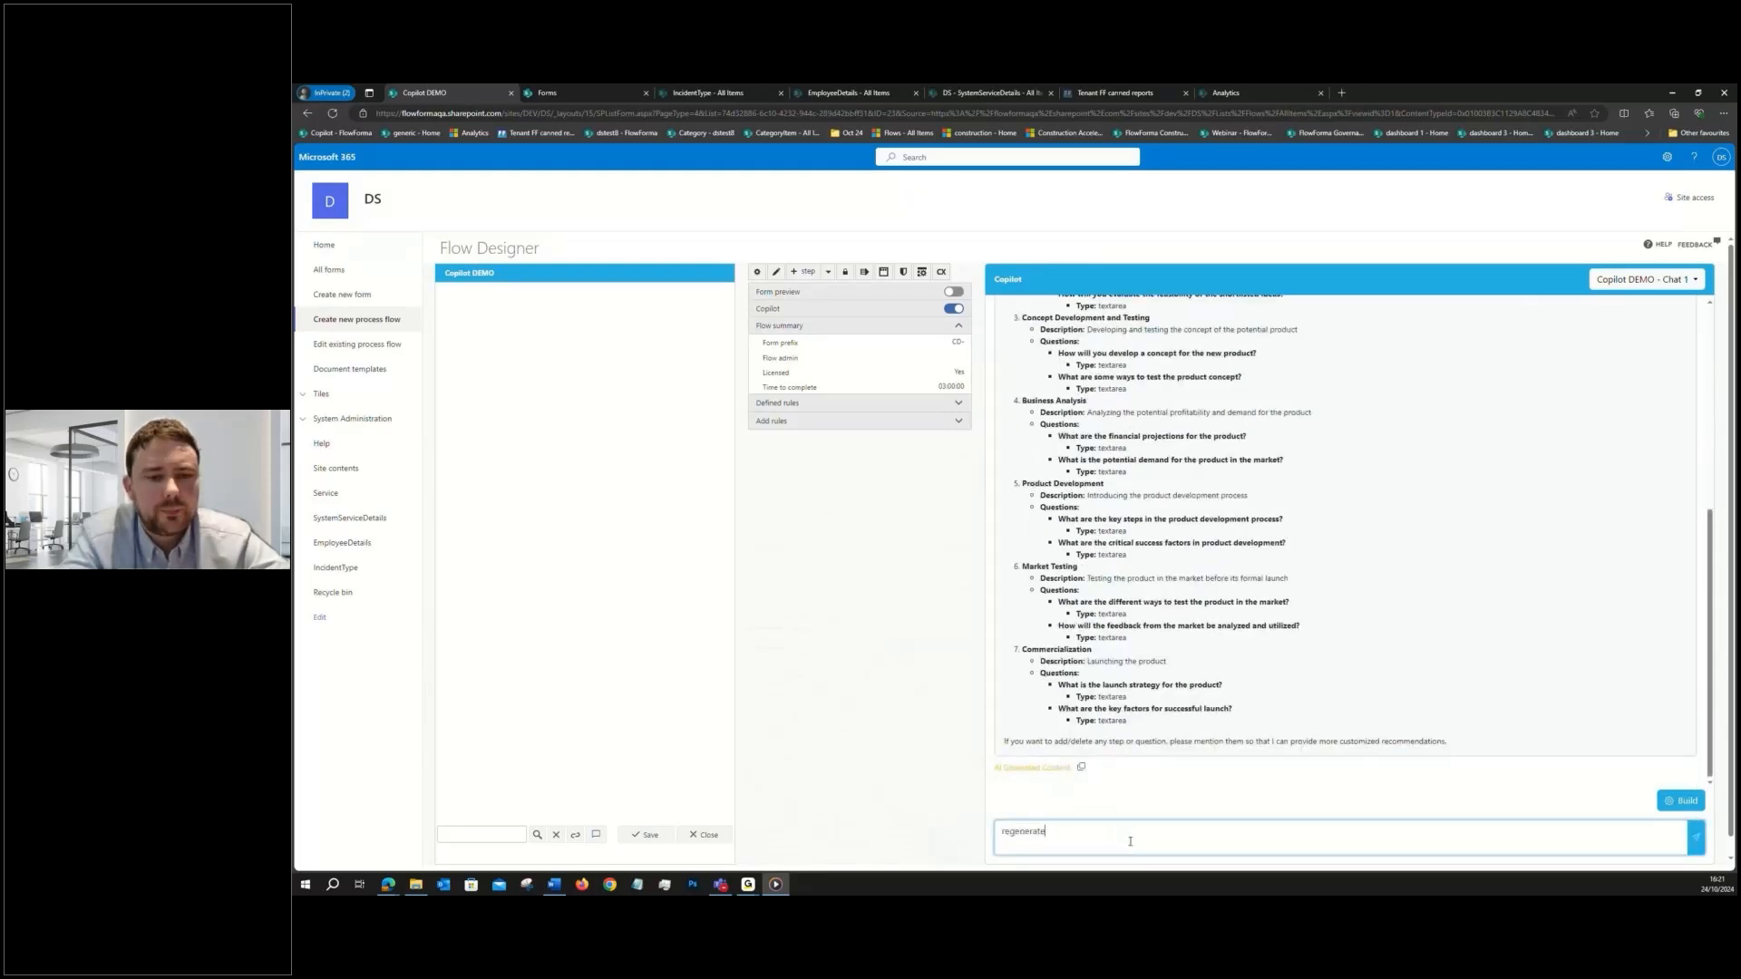
{"action": "type", "text": " the "}
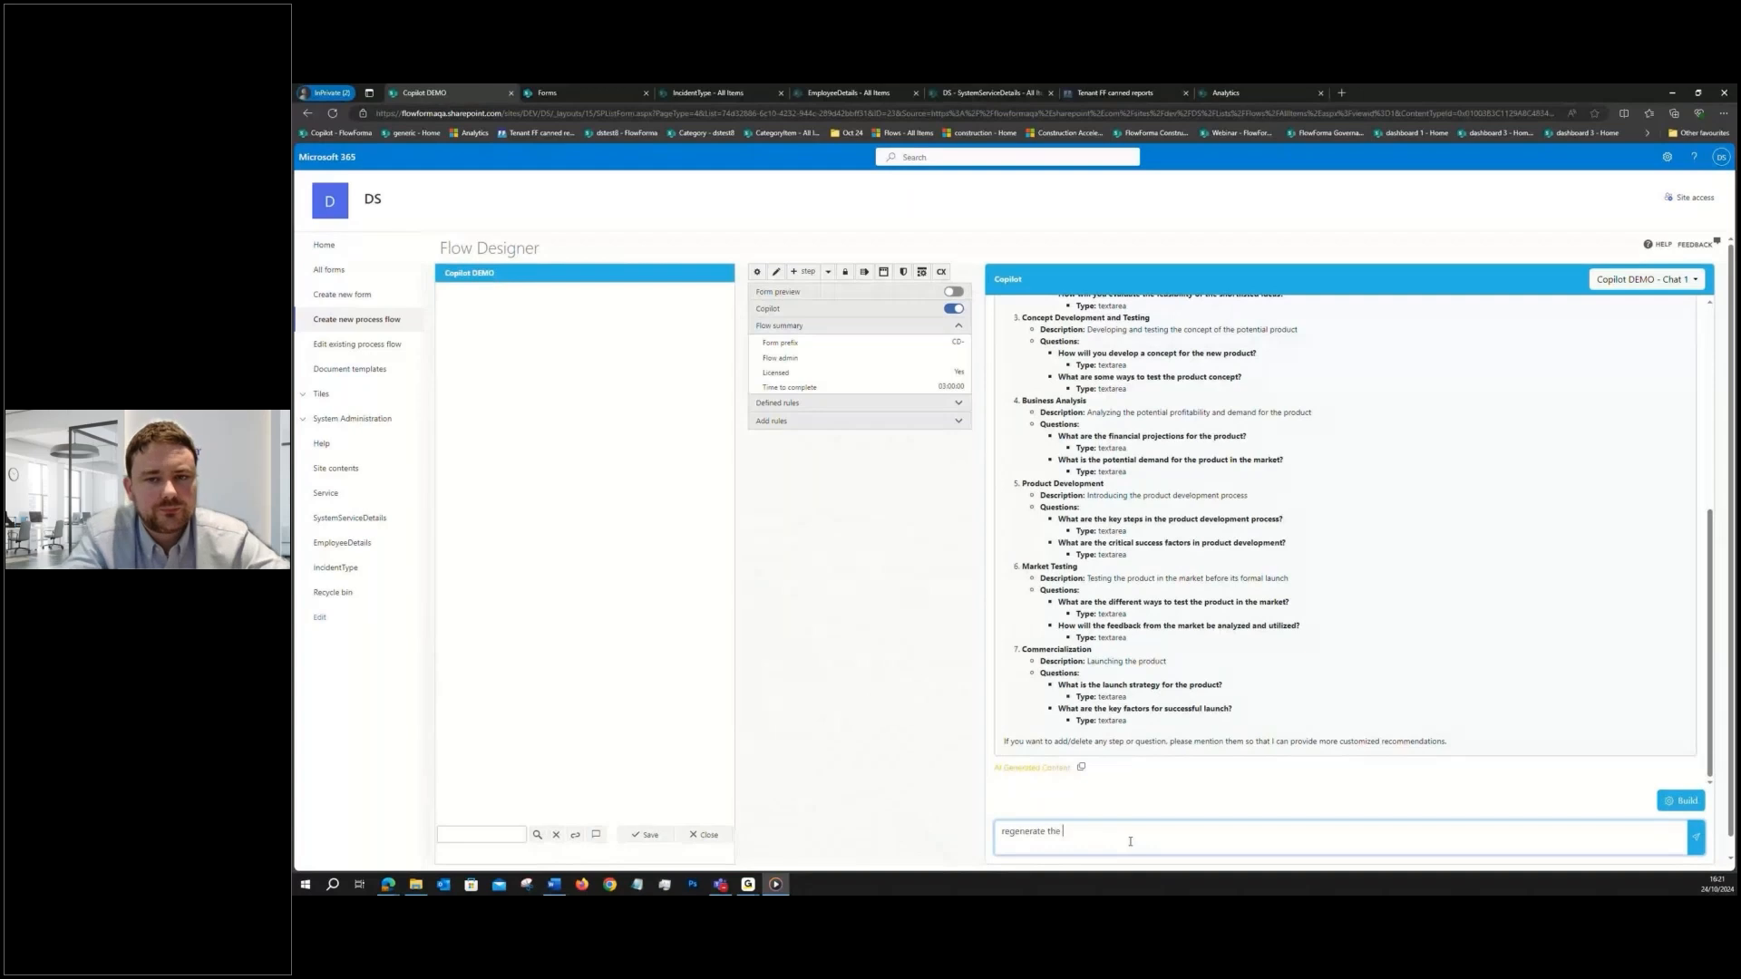
{"action": "type", "text": "last respons"}
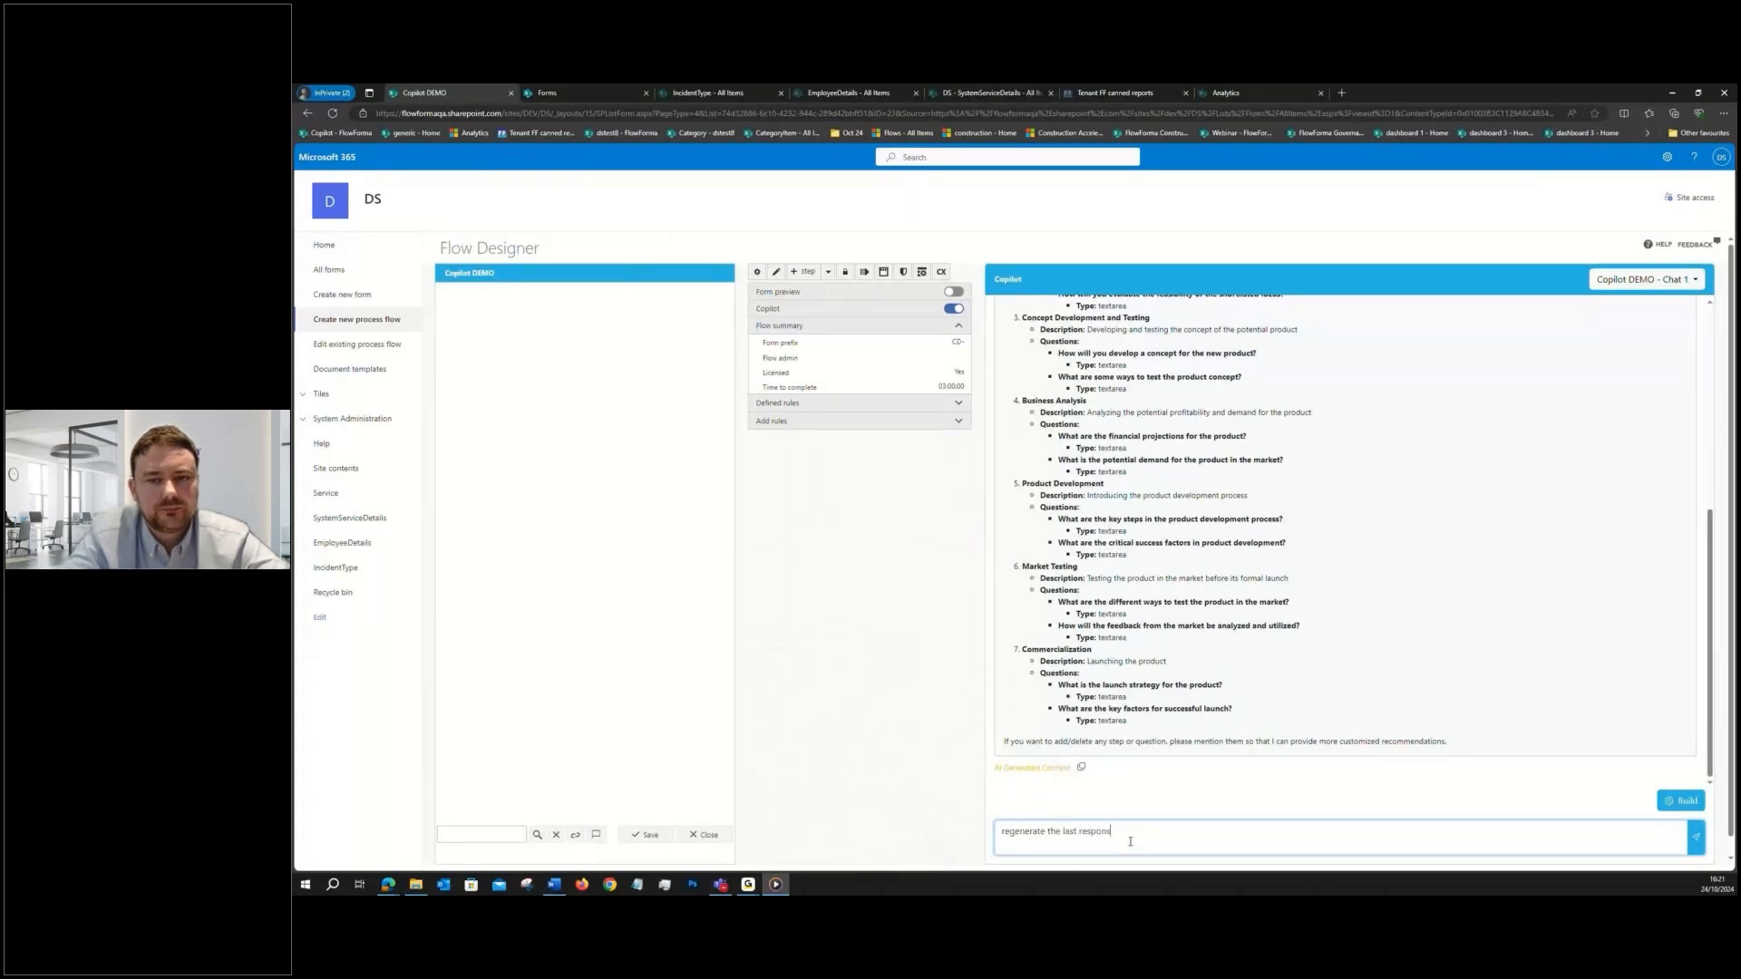
{"action": "type", "text": "e"}
{"action": "type", "text": " wit"}
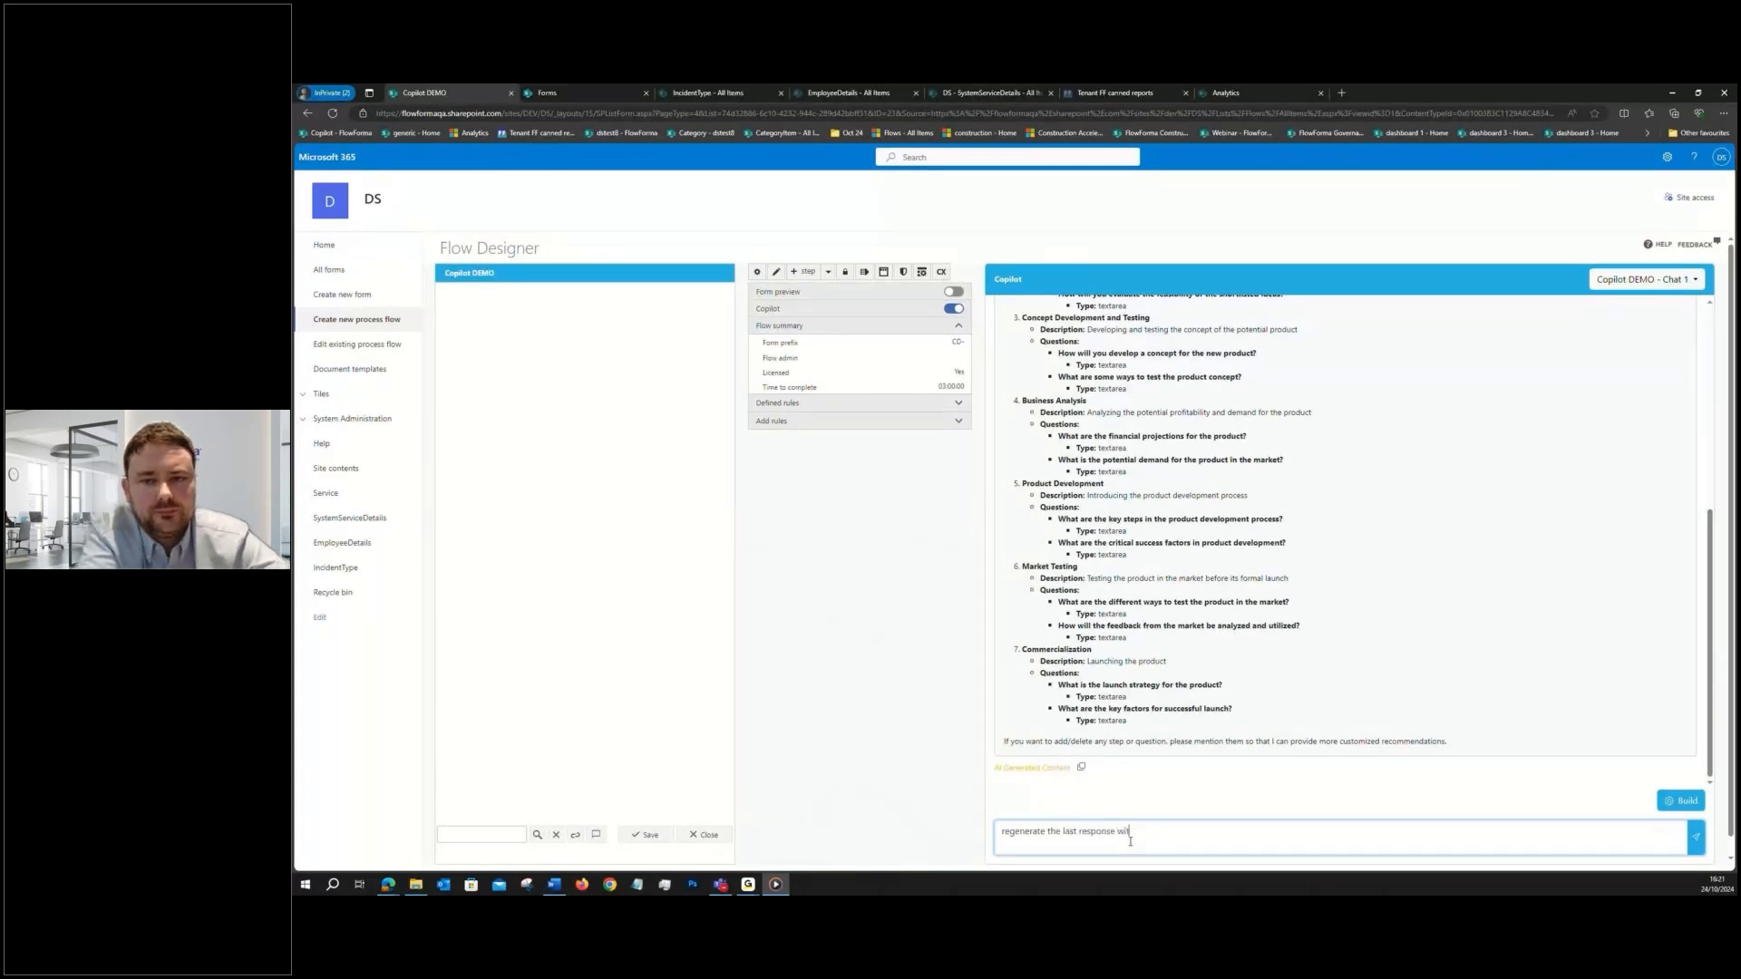
{"action": "type", "text": "h questi"}
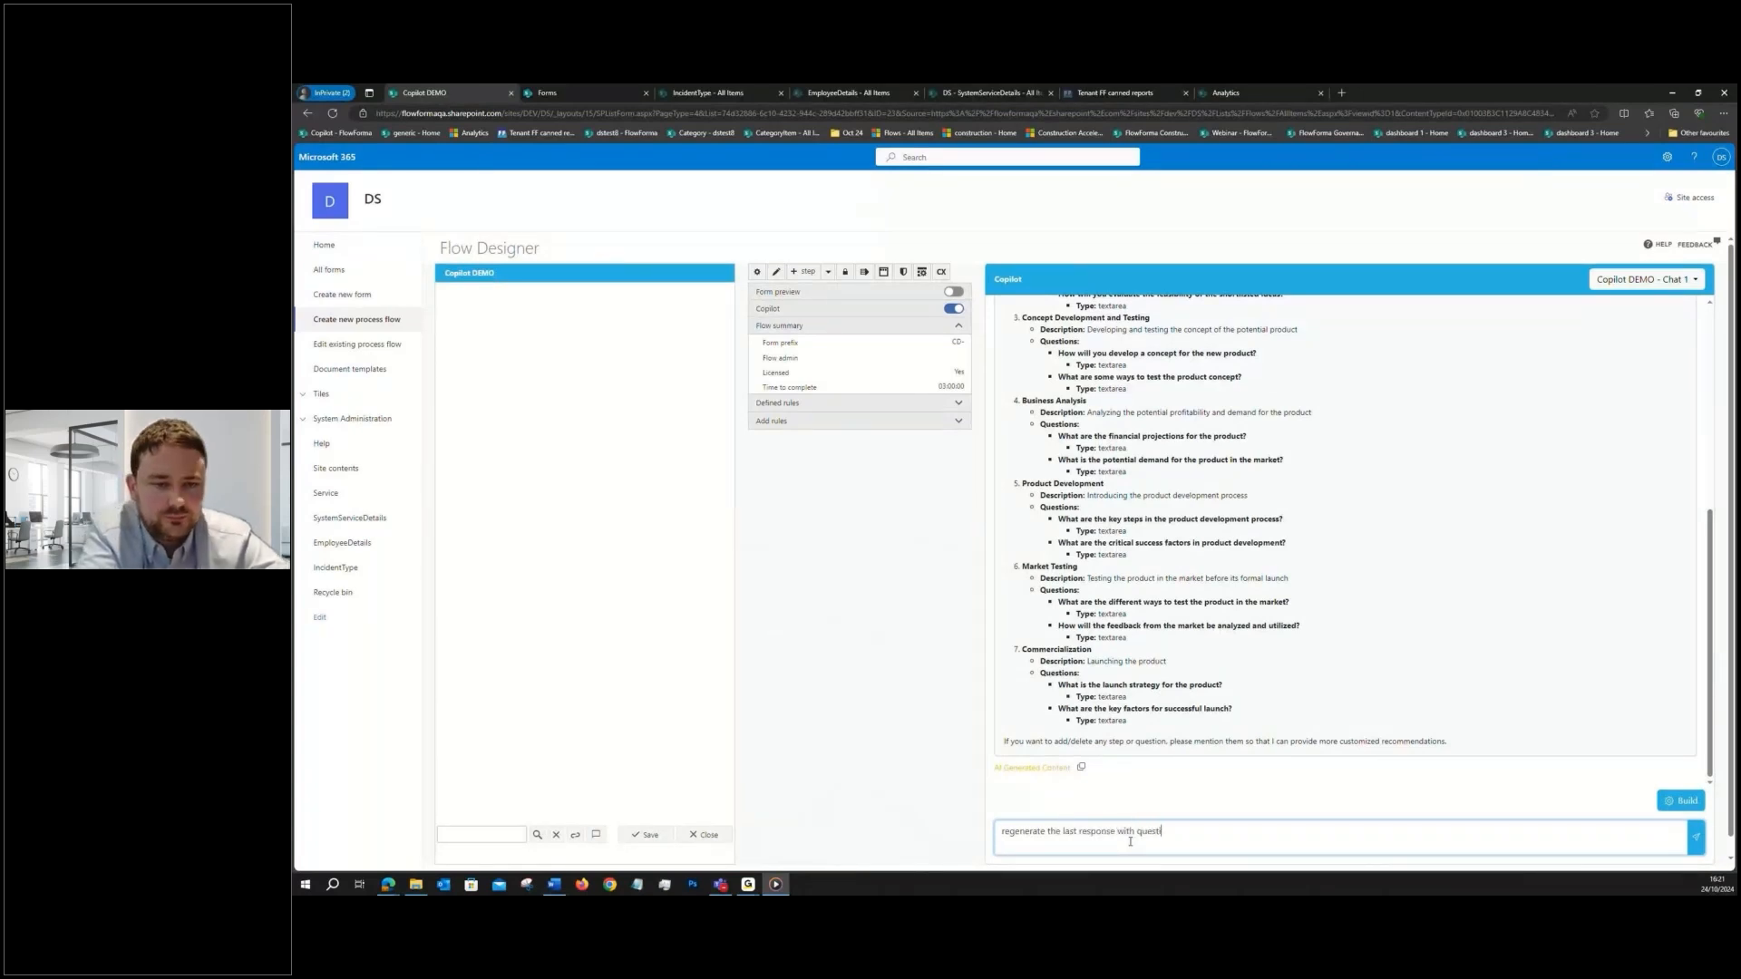
{"action": "type", "text": "on titles instead of lo"}
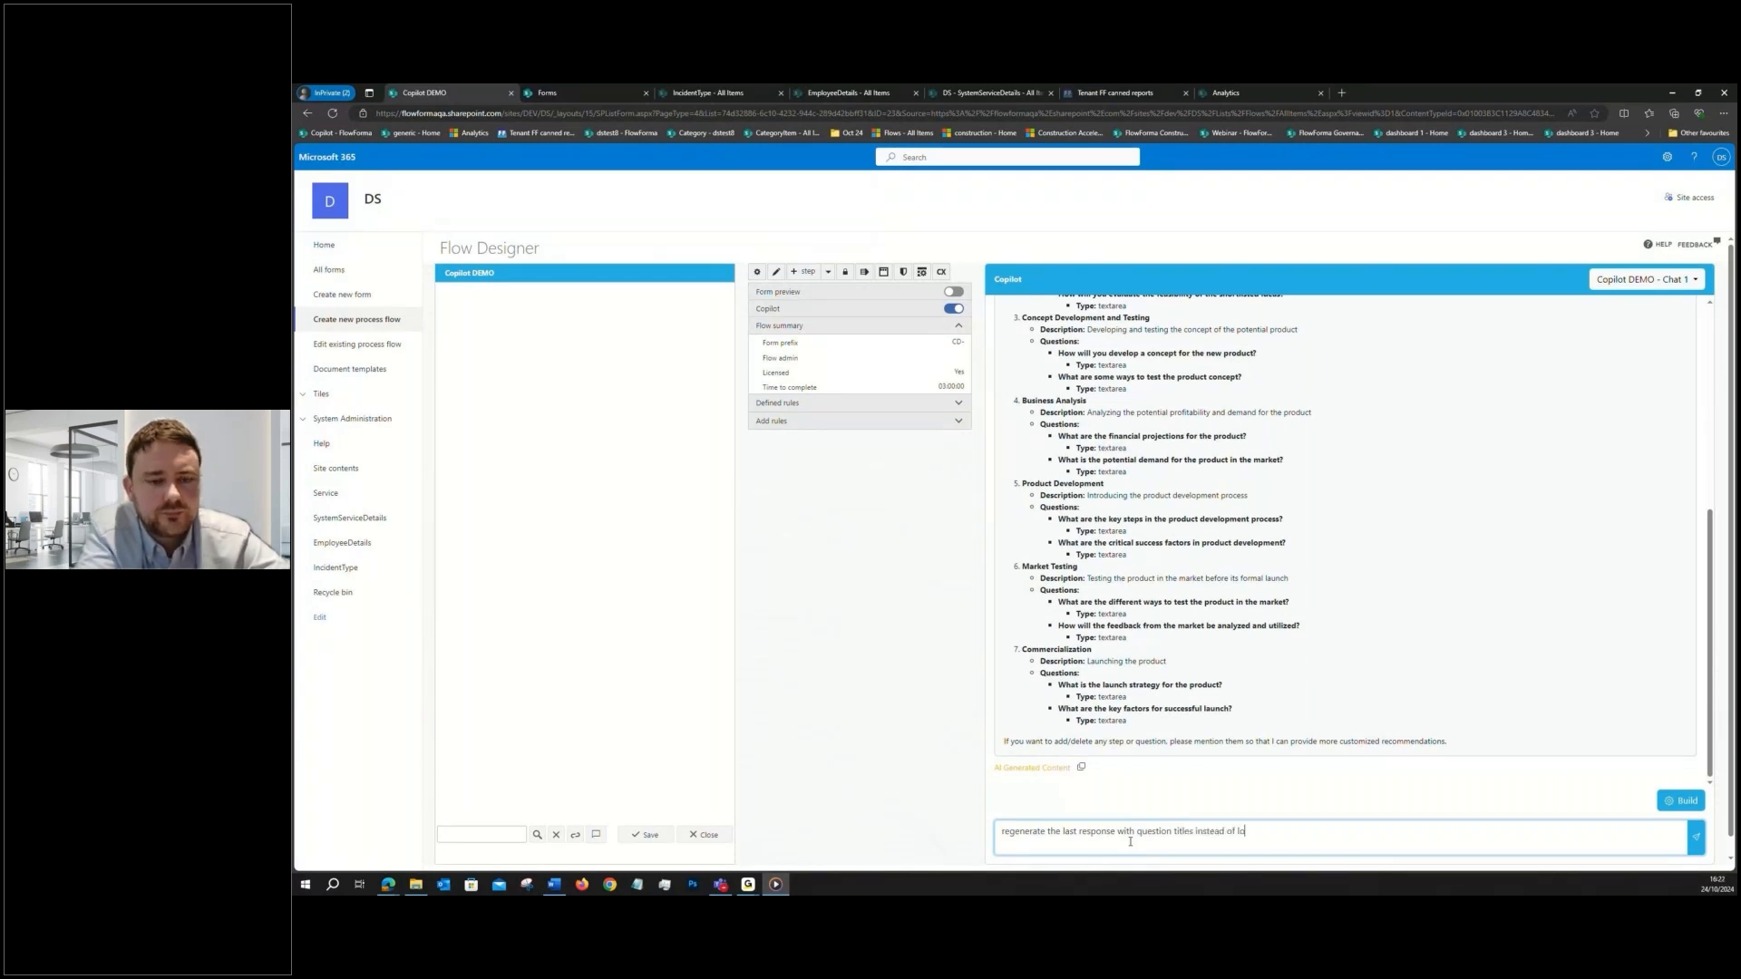
{"action": "type", "text": "ng descriptions"}
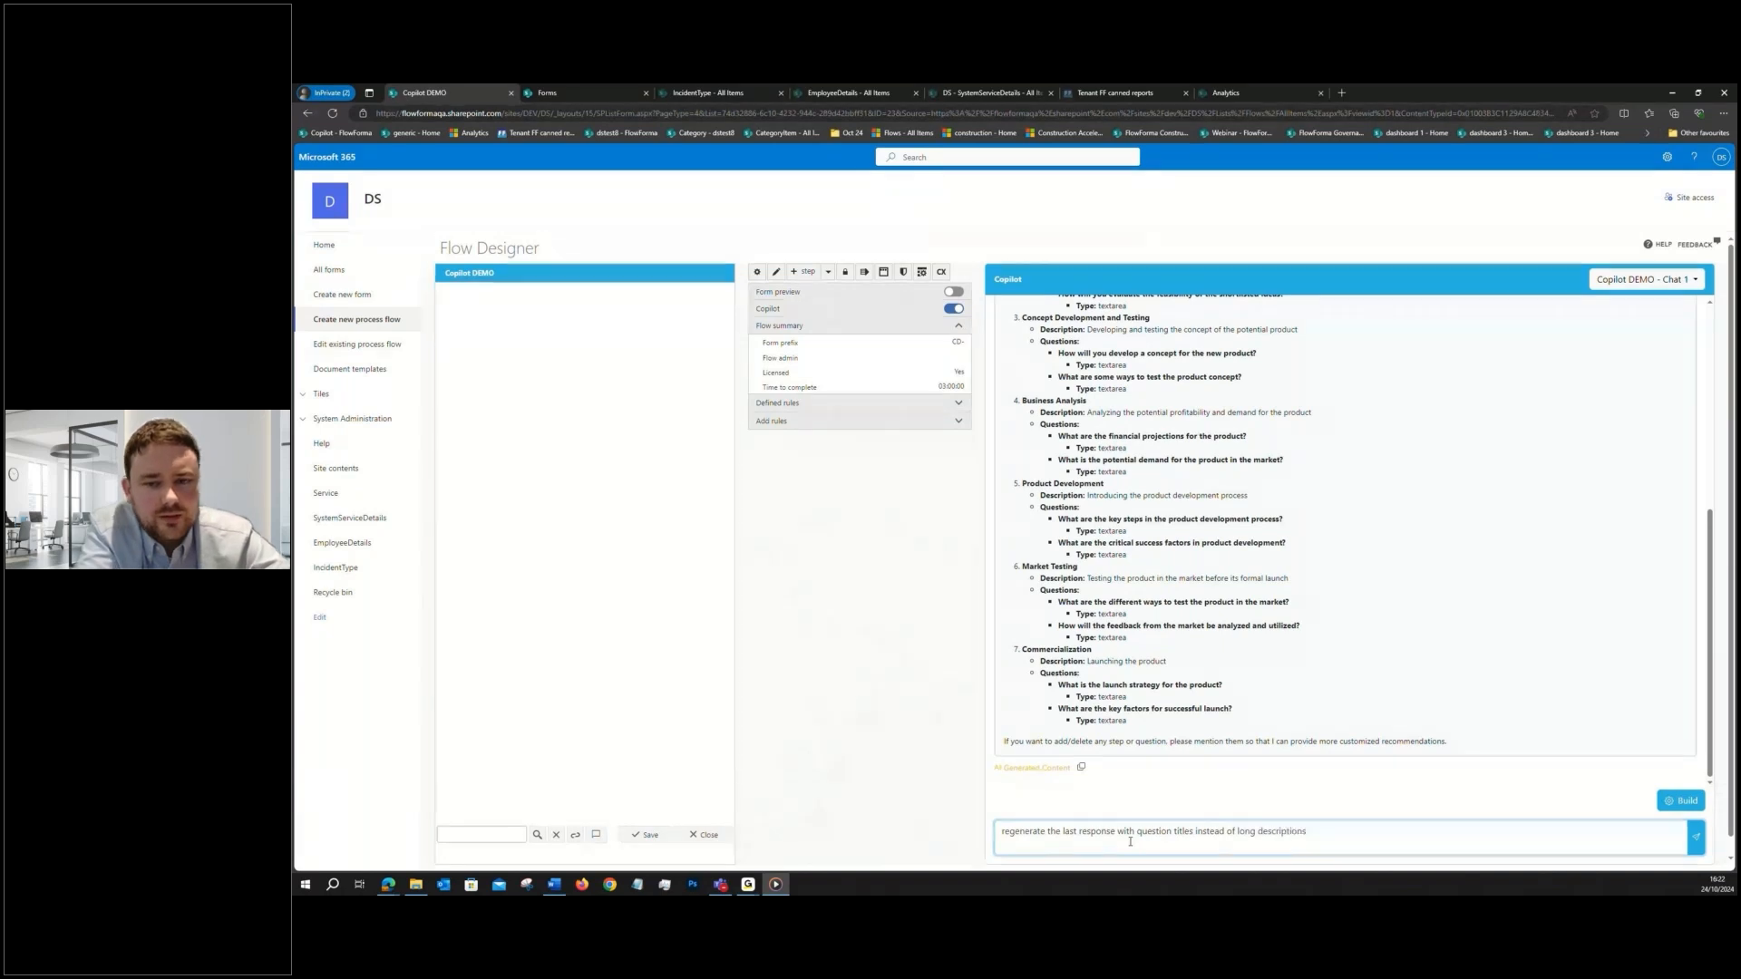
{"action": "left_click", "coordinate": [1698, 838]}
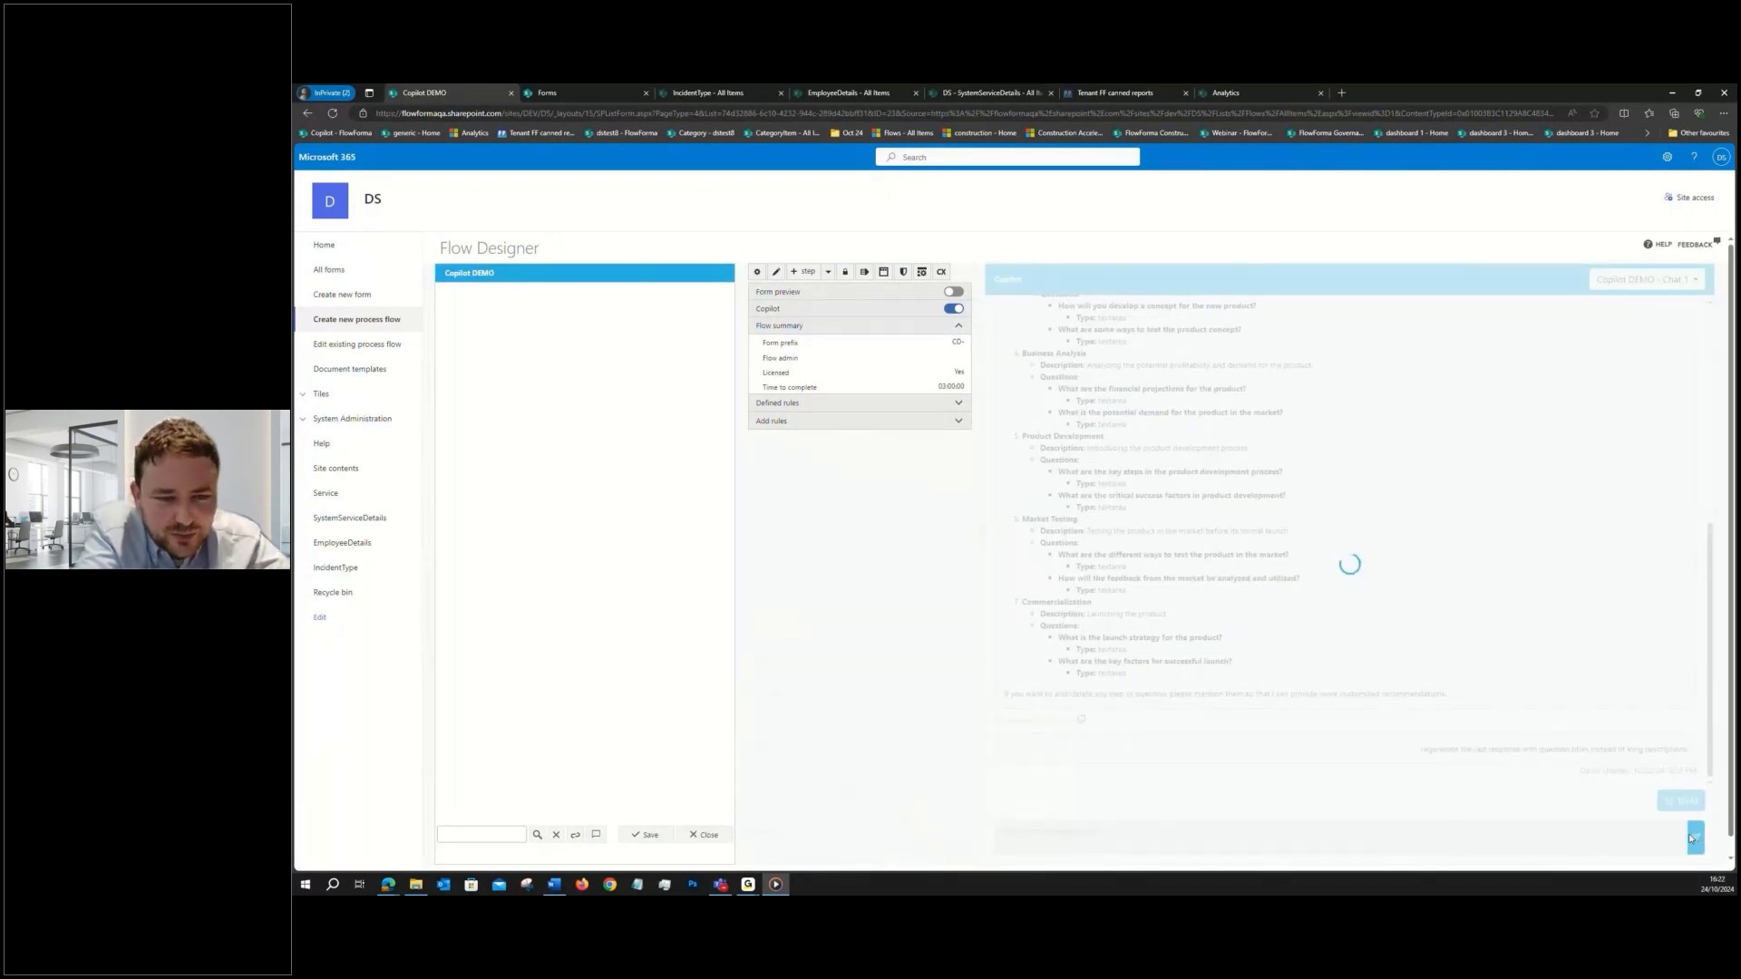
- Ask Copilot to drop the Business Analysis step by sending the prompt "remove step 4"
{"action": "scroll", "coordinate": [1375, 670], "scroll_direction": "up", "scroll_amount": 1}
{"action": "scroll", "coordinate": [1374, 670], "scroll_direction": "down", "scroll_amount": 2}
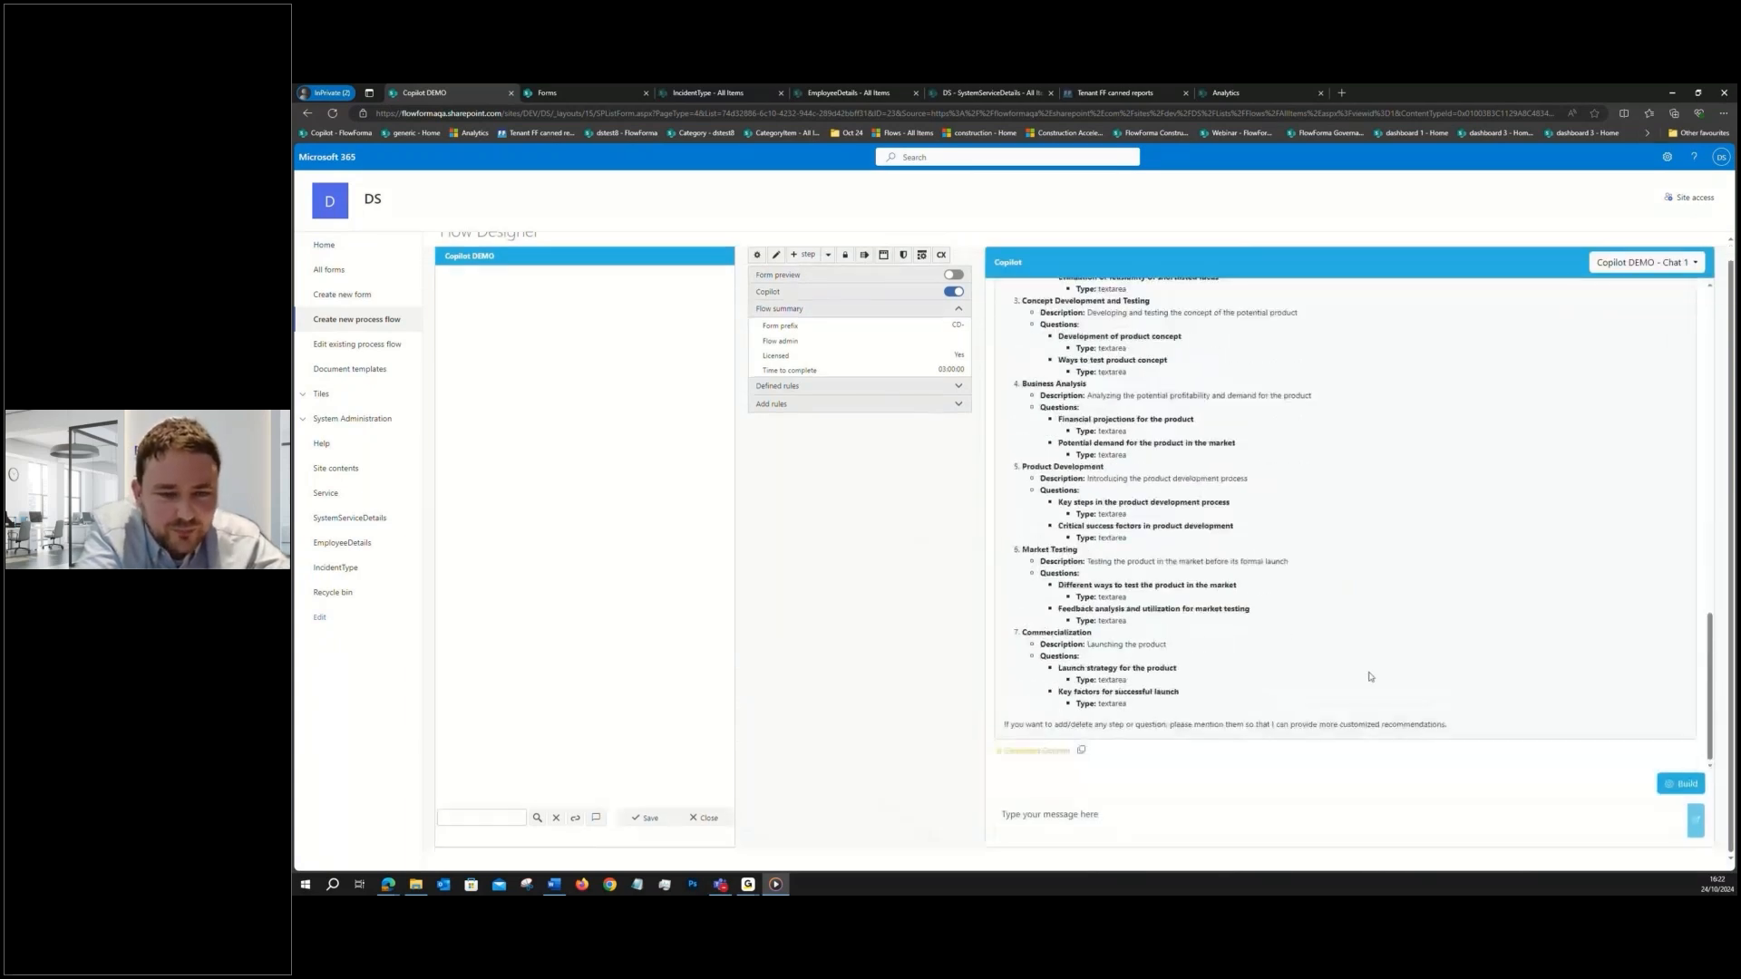
{"action": "left_click", "coordinate": [1169, 815]}
{"action": "type", "text": "rem"}
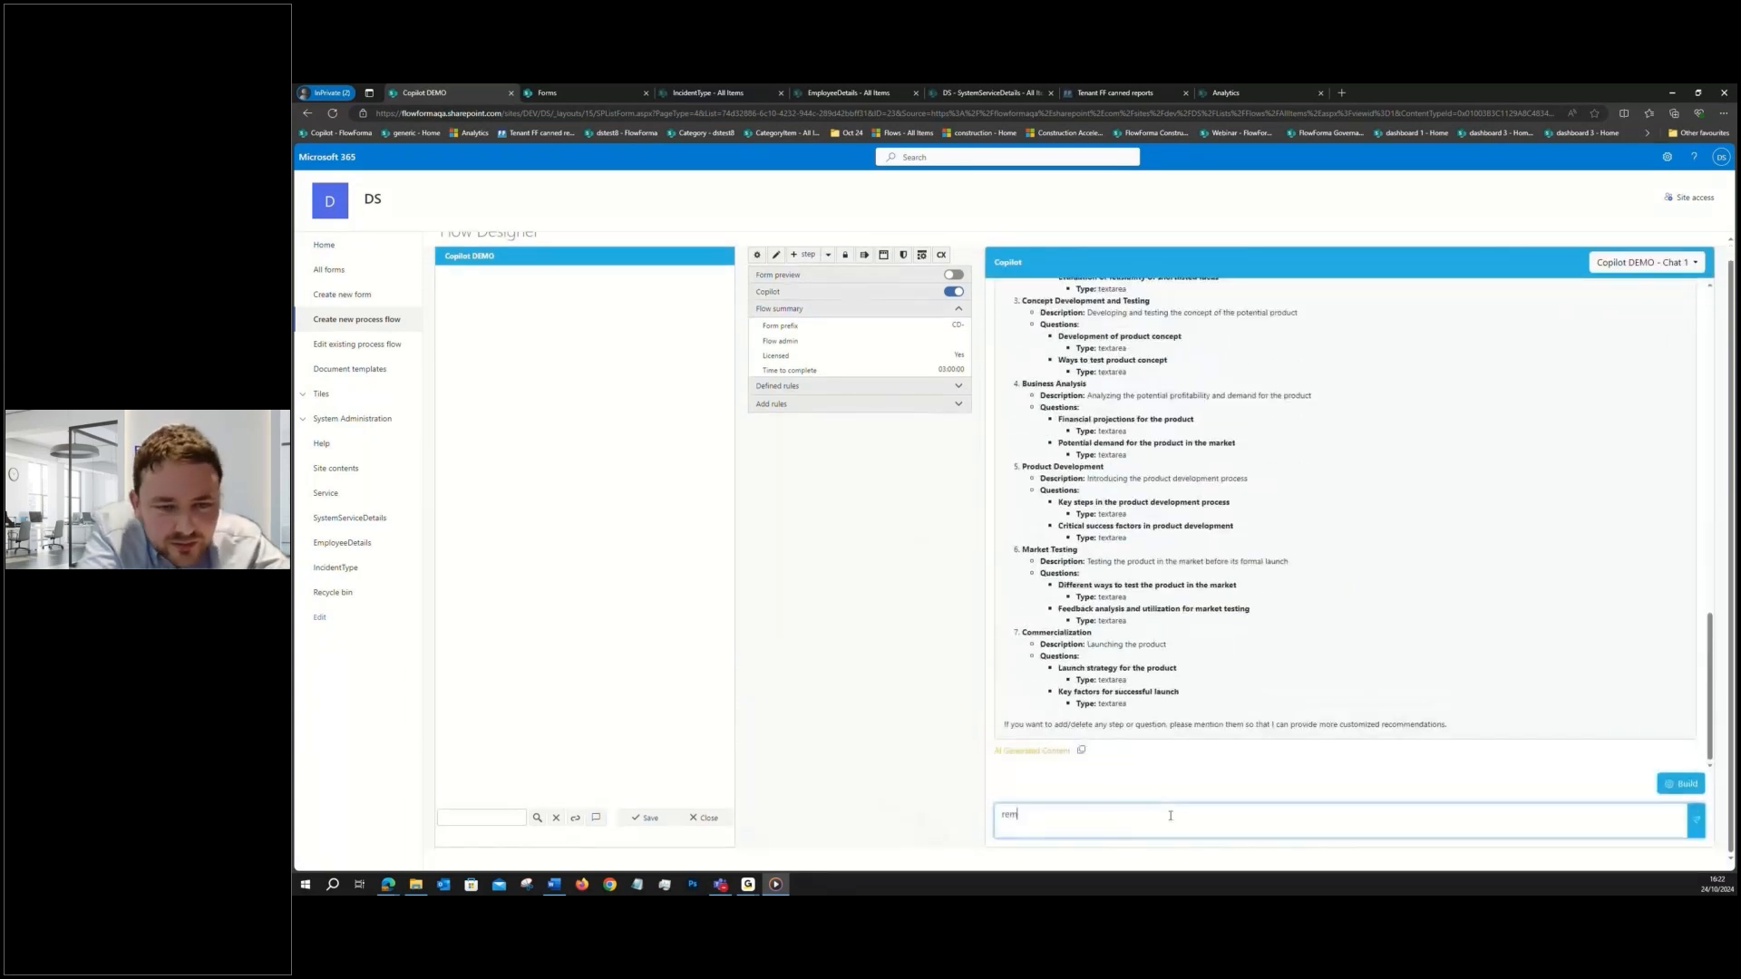
{"action": "type", "text": "ove step 4"}
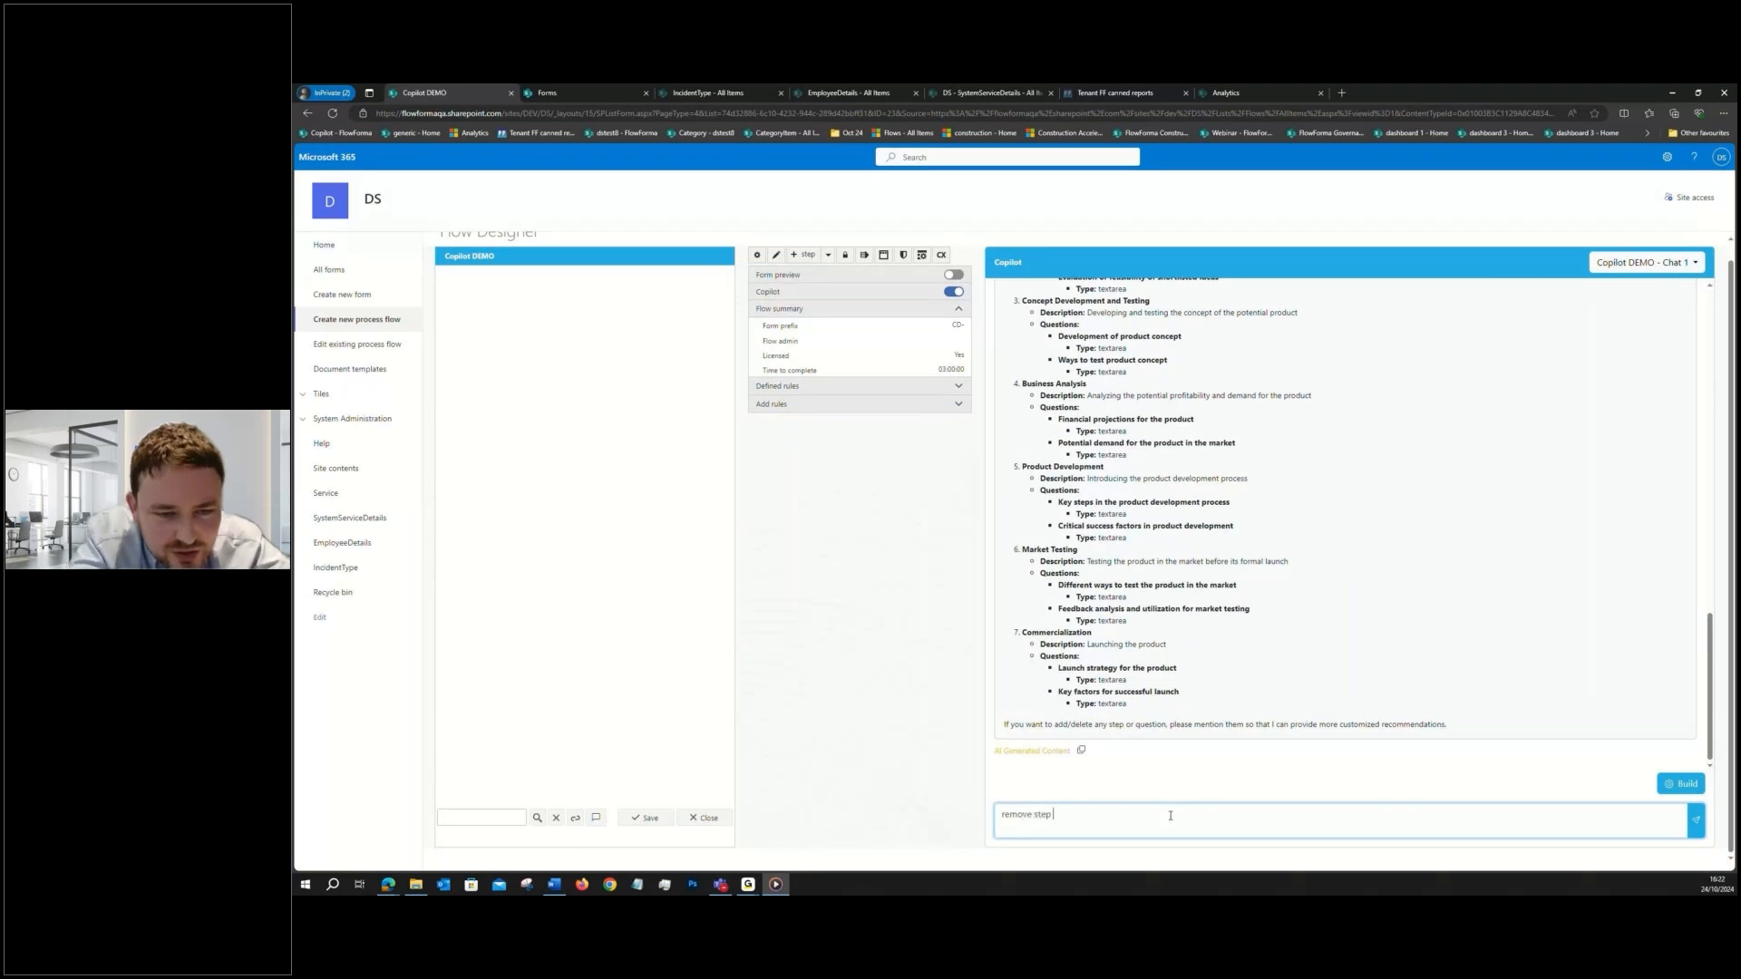
{"action": "left_click", "coordinate": [1695, 825]}
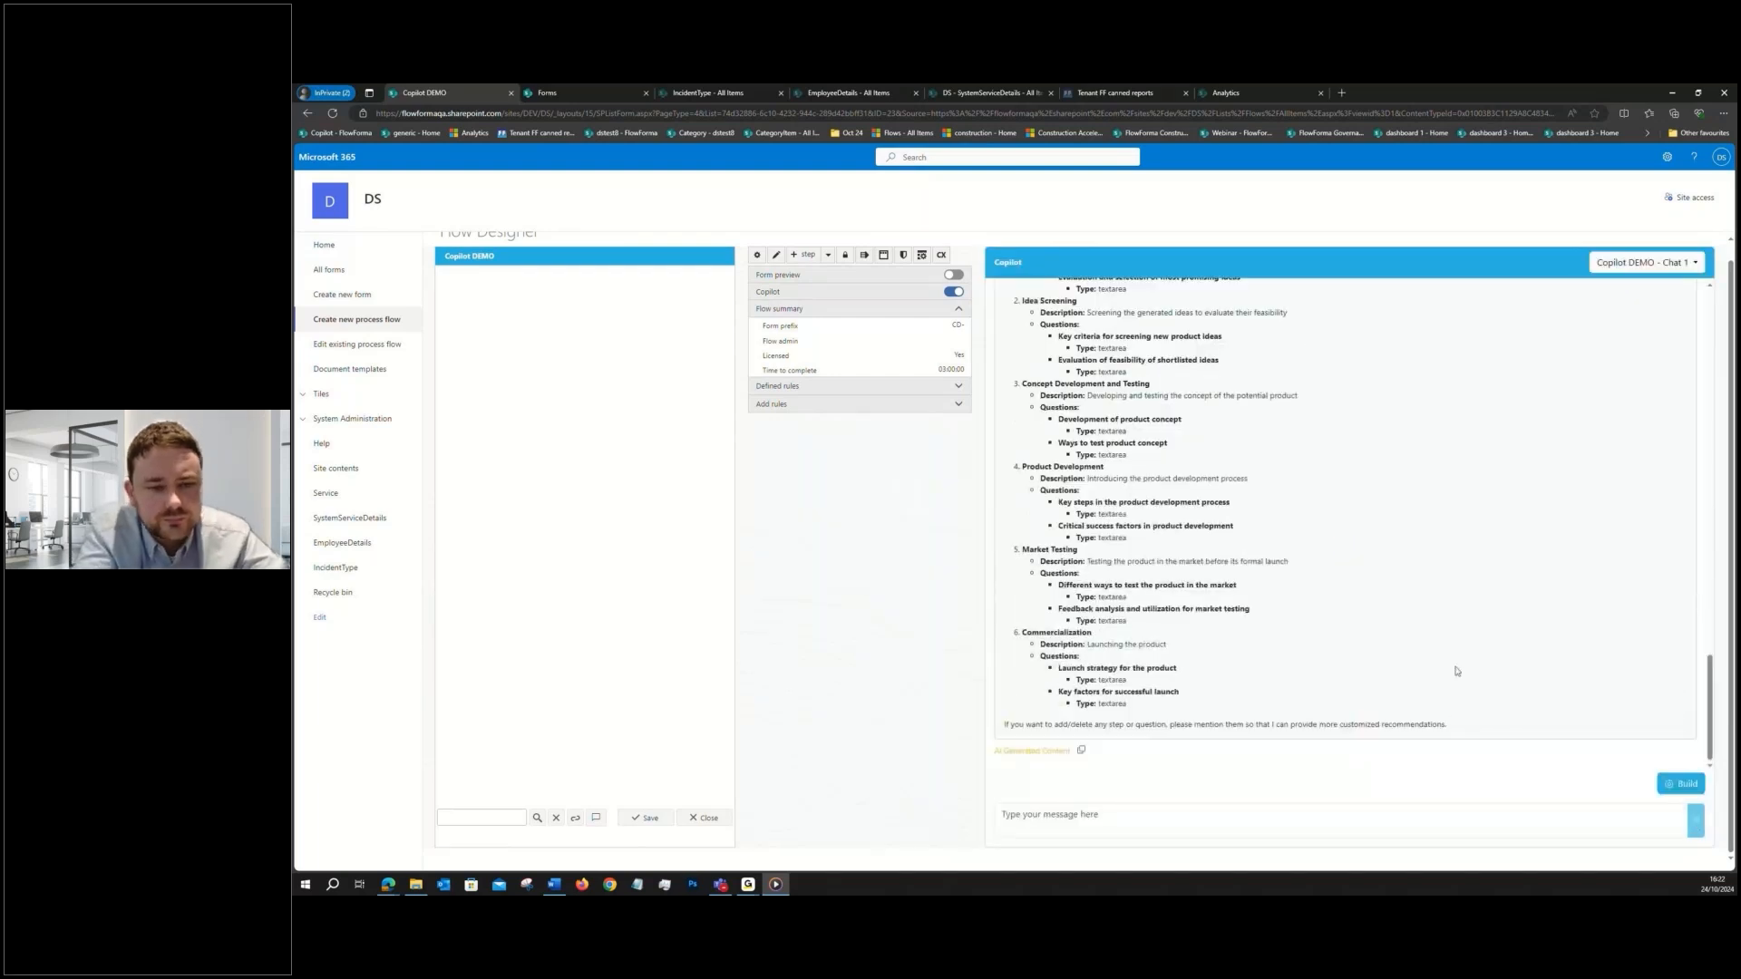
- Check the revised product innovation process and start a new Copilot chat for the Copilot DEMO flow
{"action": "scroll", "coordinate": [1457, 671], "scroll_direction": "up", "scroll_amount": 1}
{"action": "scroll", "coordinate": [1457, 671], "scroll_direction": "up", "scroll_amount": 3}
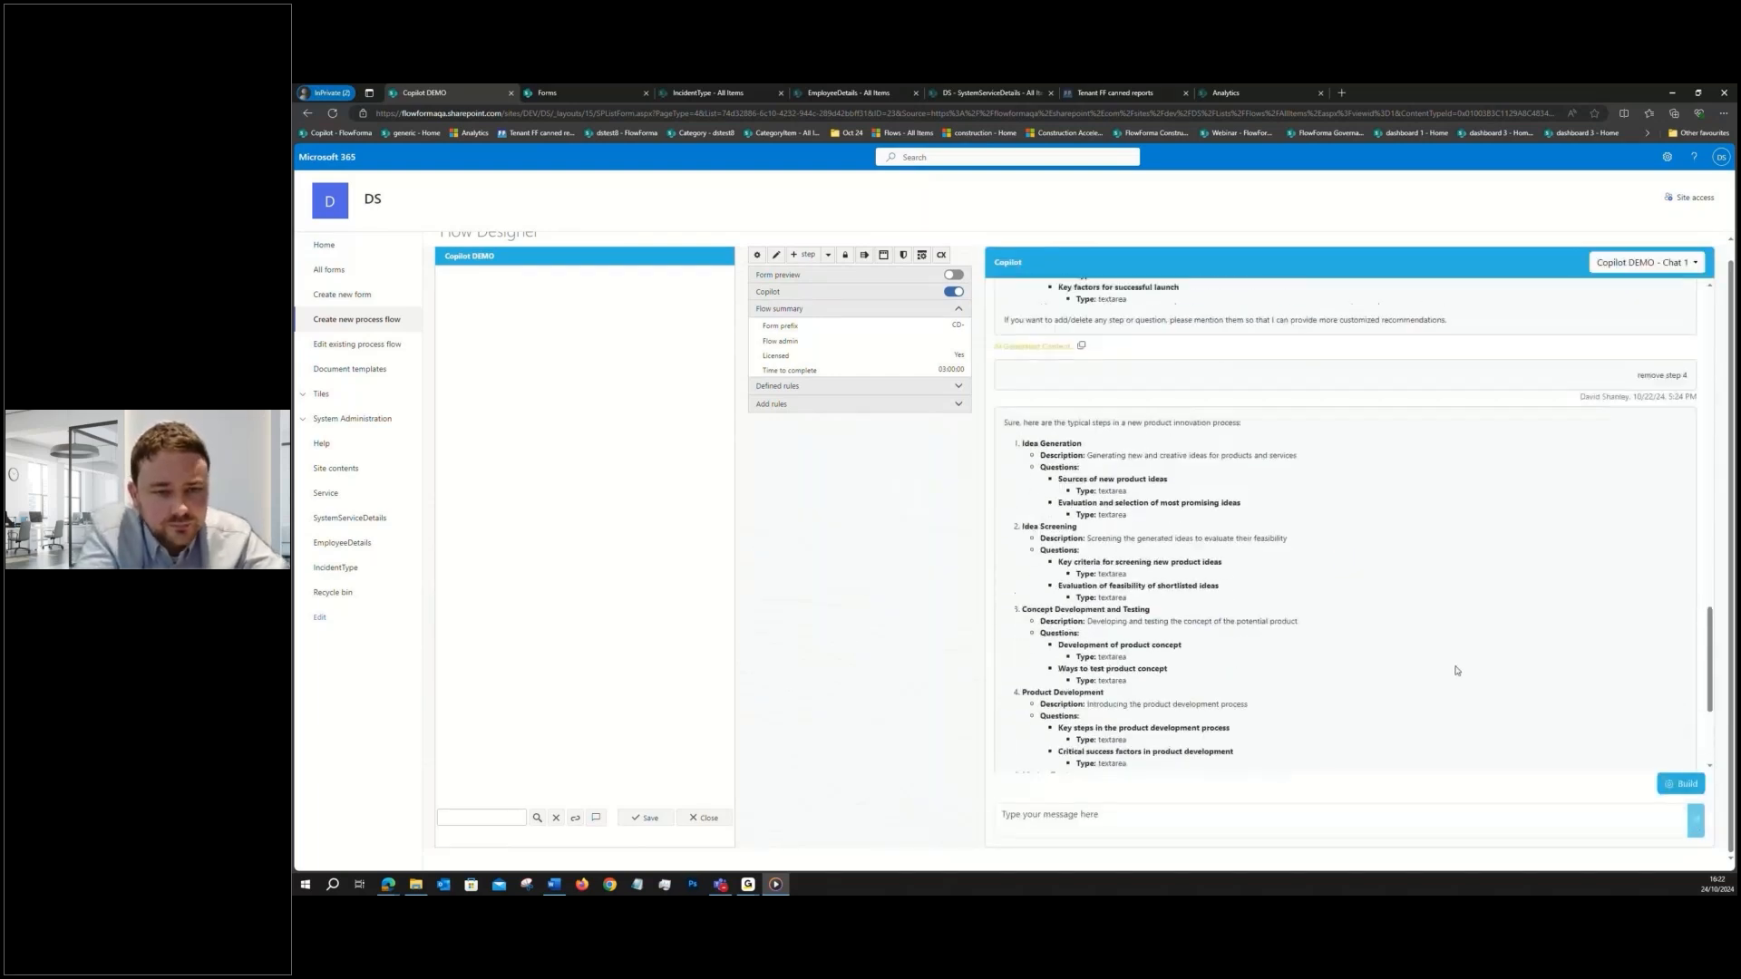
{"action": "scroll", "coordinate": [1457, 671], "scroll_direction": "down", "scroll_amount": 1}
{"action": "scroll", "coordinate": [1457, 671], "scroll_direction": "down", "scroll_amount": 4}
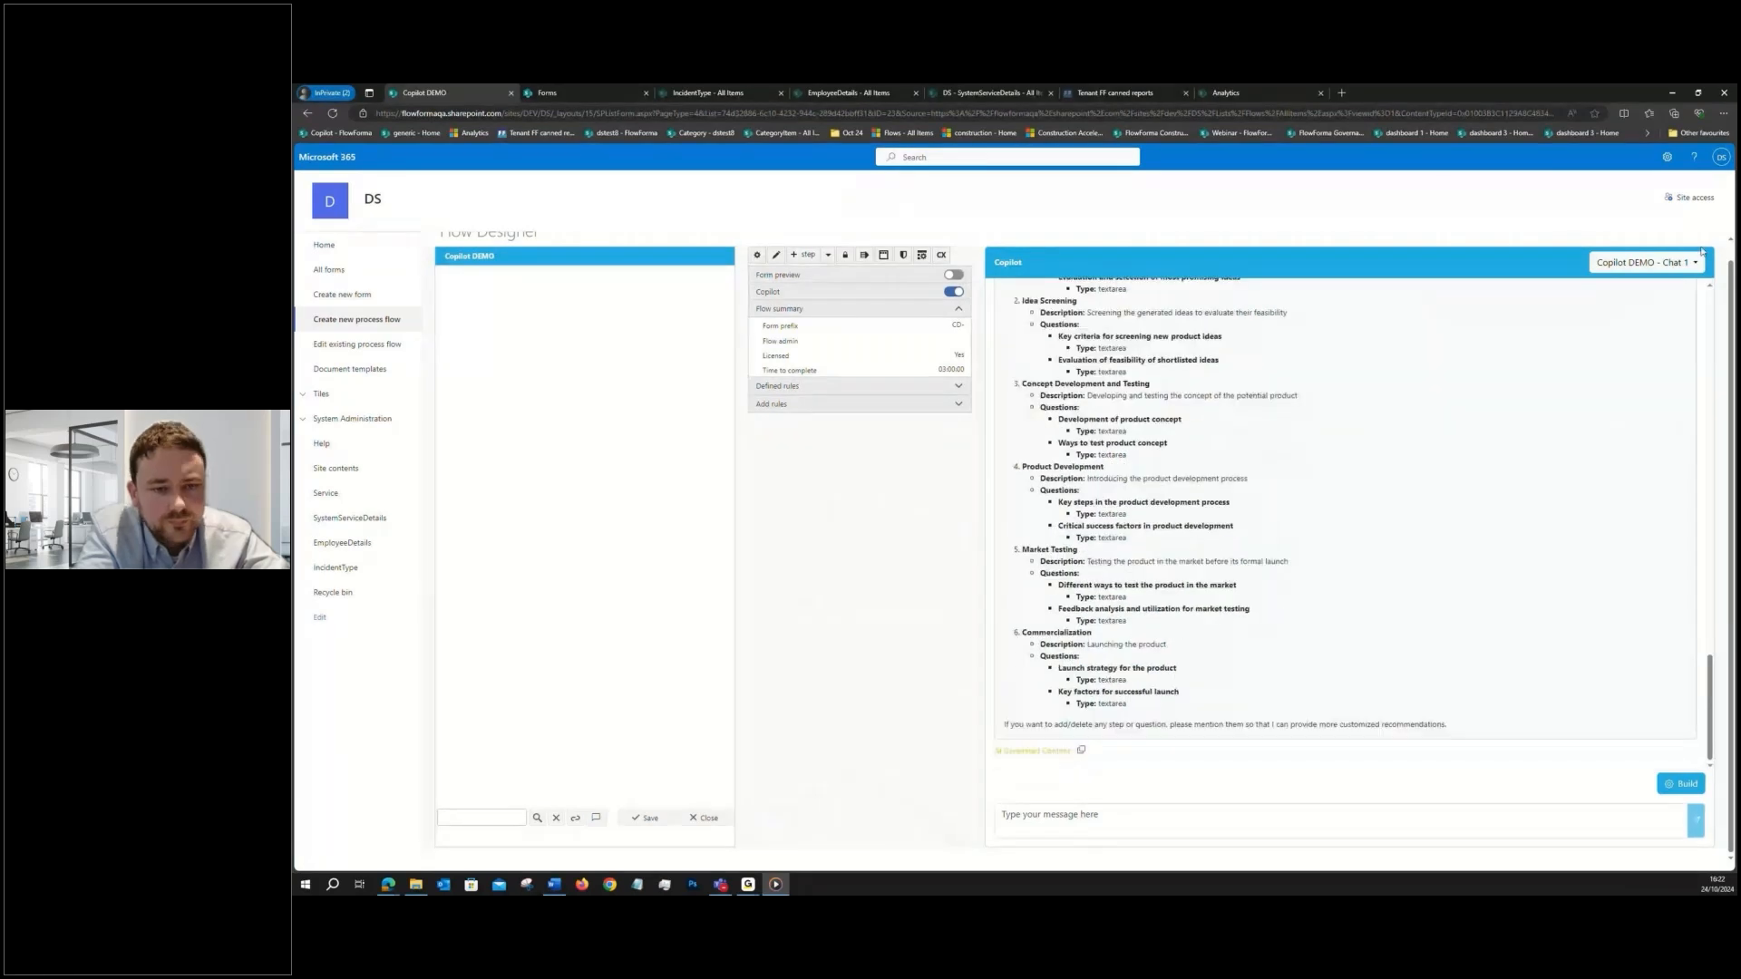
{"action": "left_click", "coordinate": [1646, 262]}
{"action": "left_click", "coordinate": [1628, 317]}
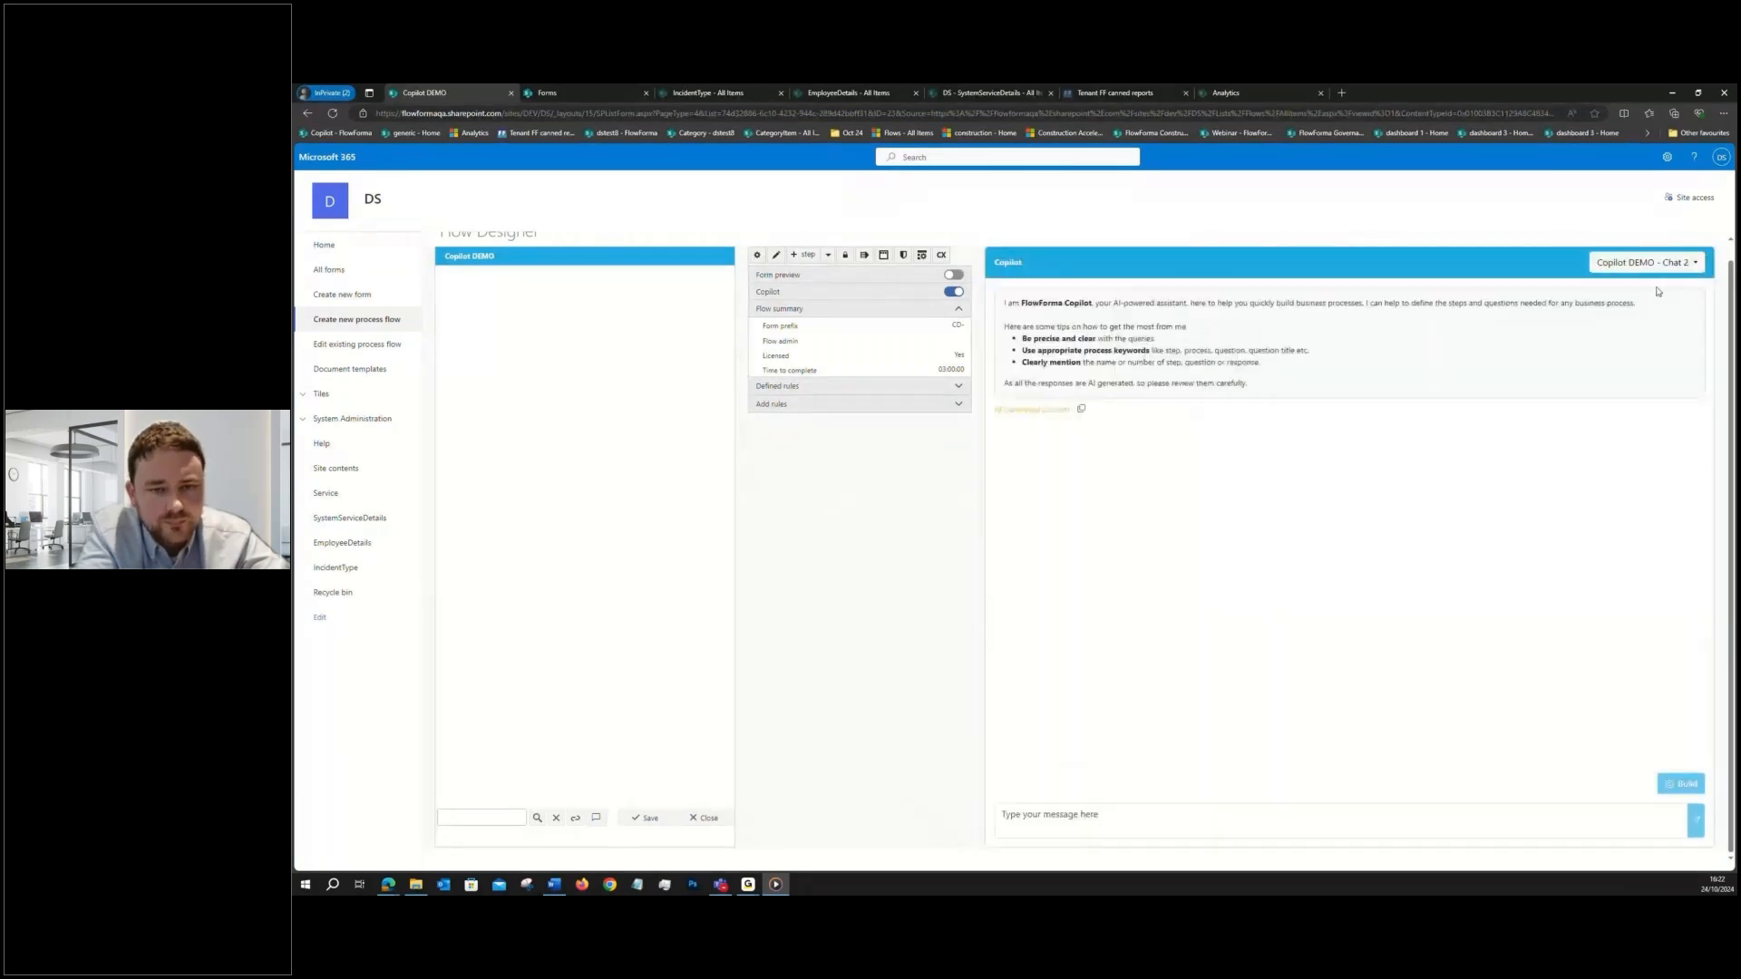
- Send Copilot the prompt "create steps in employee appraisal process" in the new chat
{"action": "left_click", "coordinate": [1043, 826]}
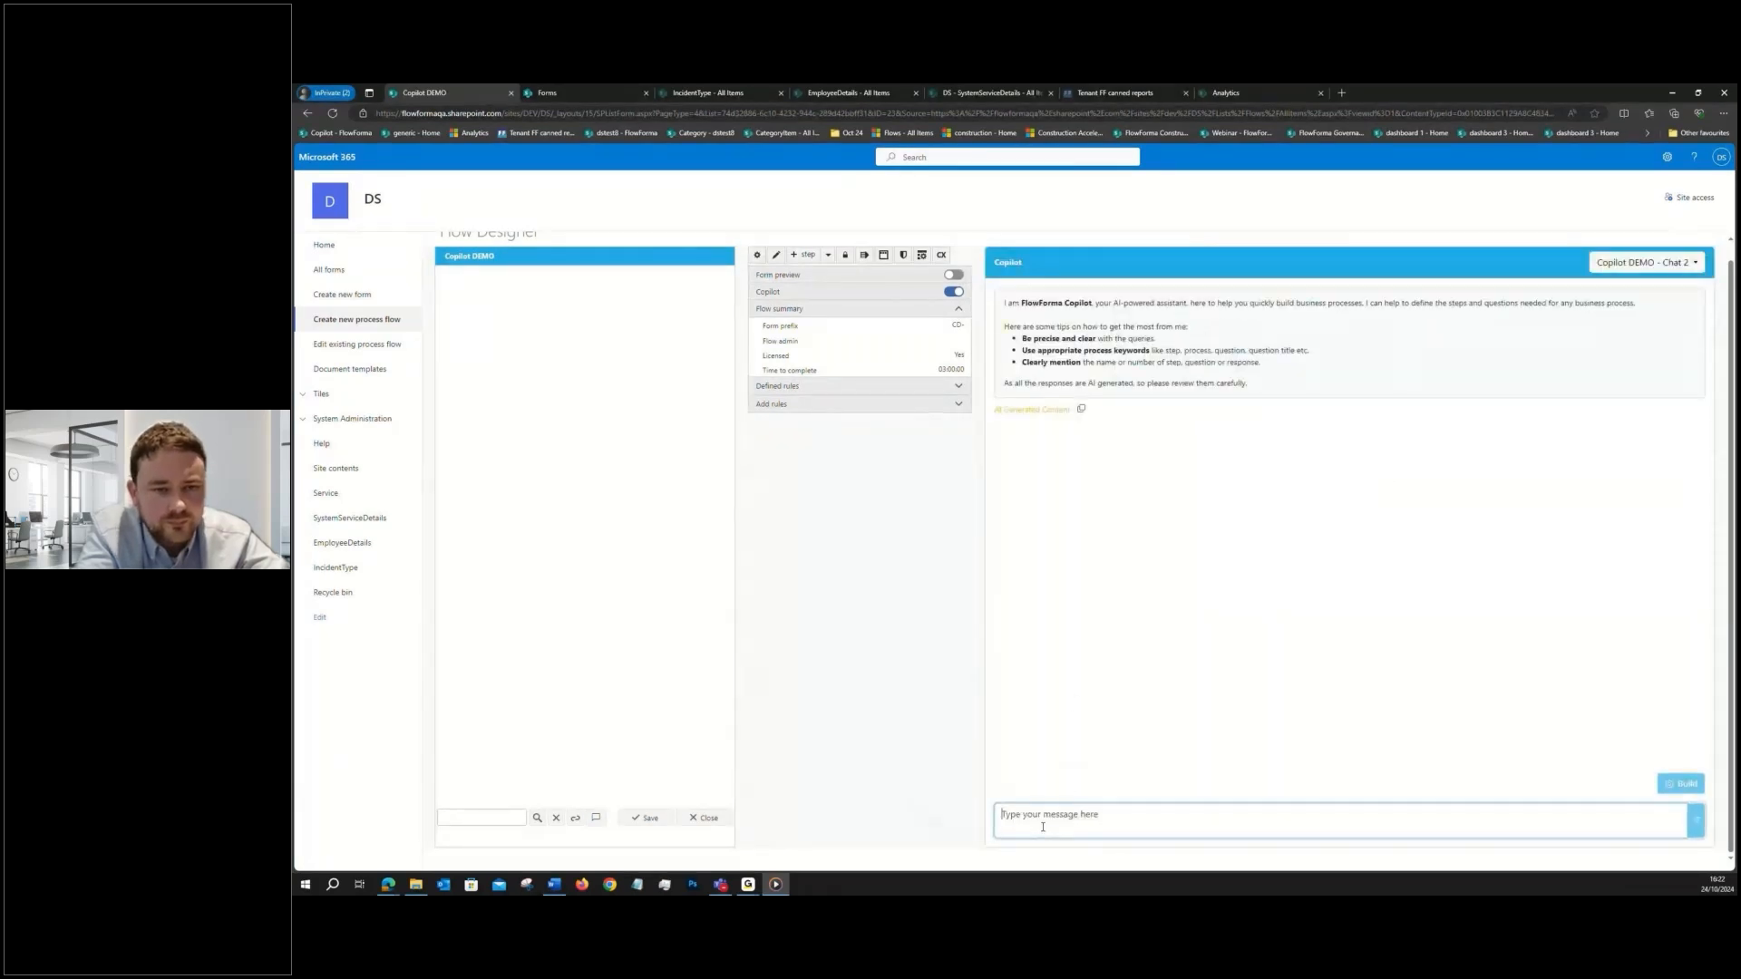
{"action": "type", "text": "crea"}
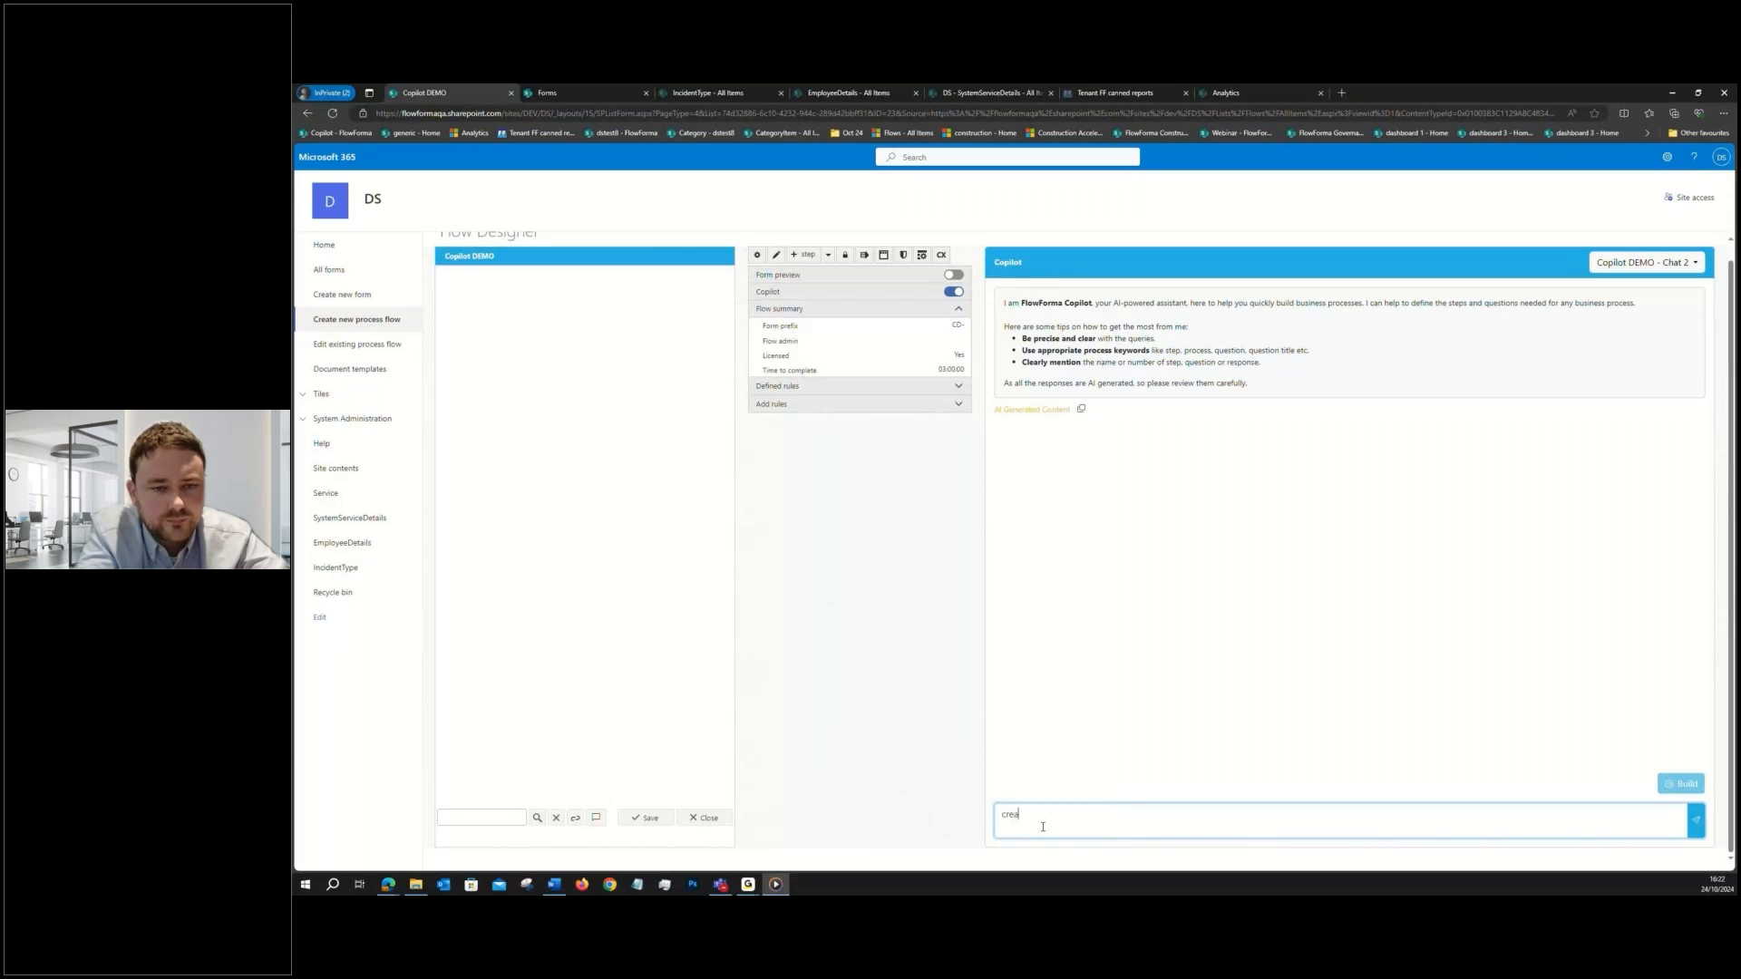
{"action": "type", "text": "te steps in"}
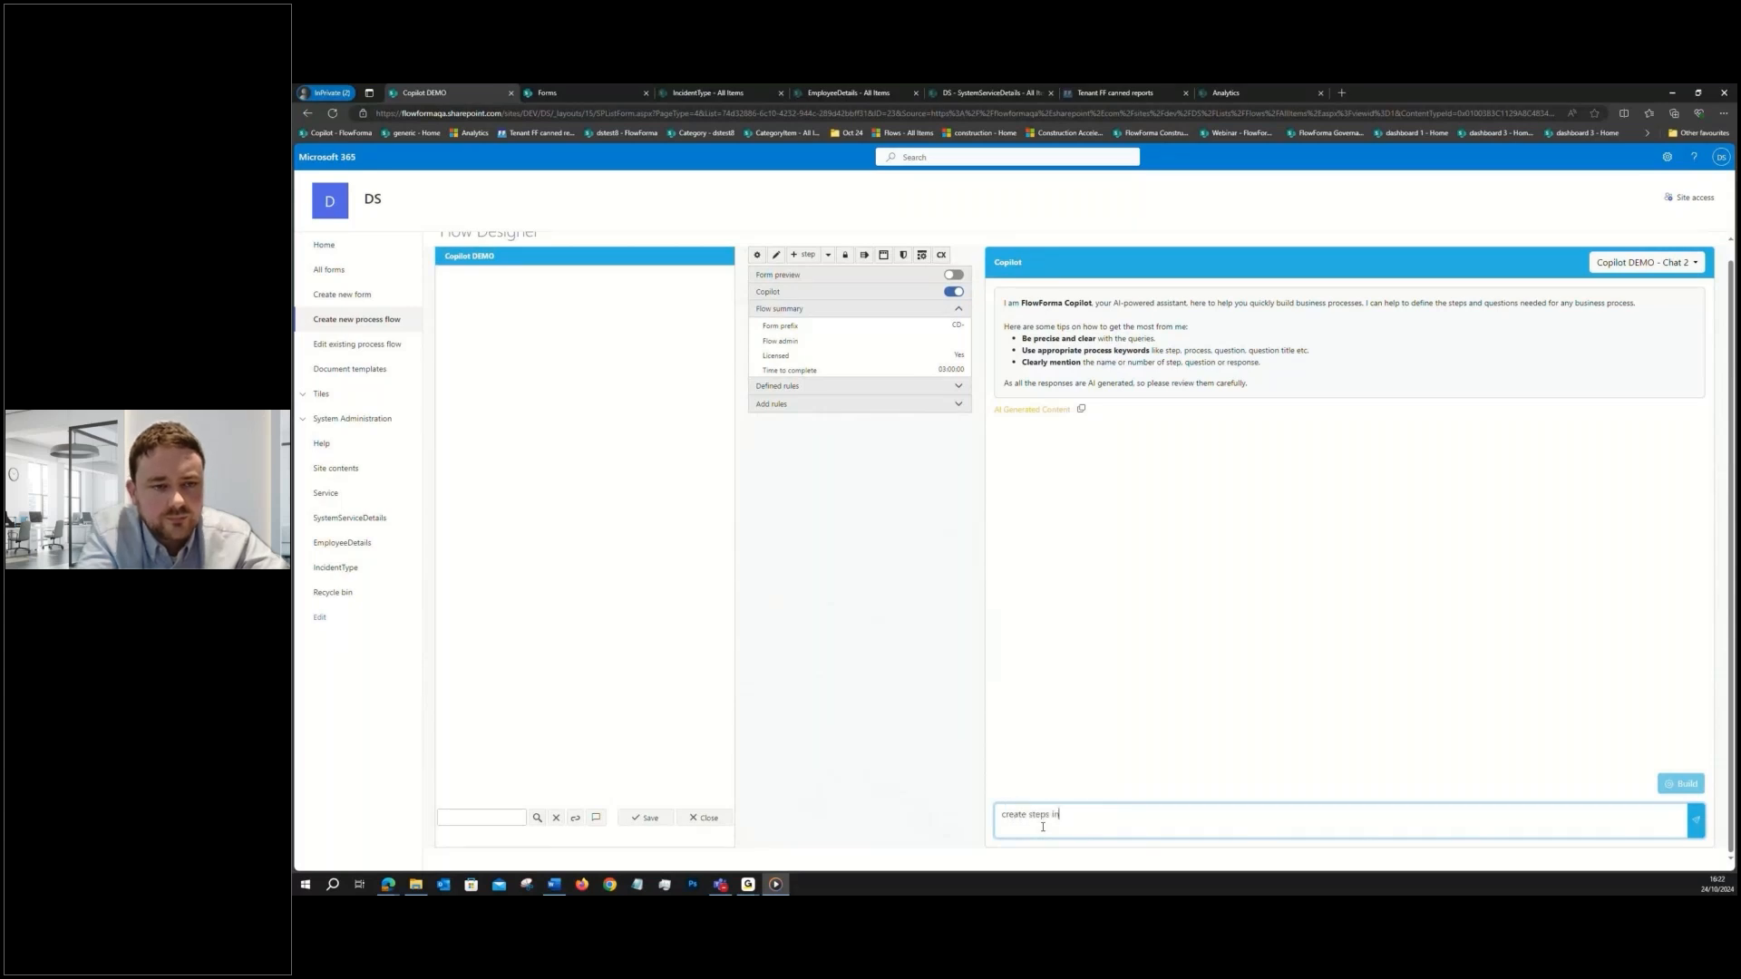
{"action": "type", "text": " employ"}
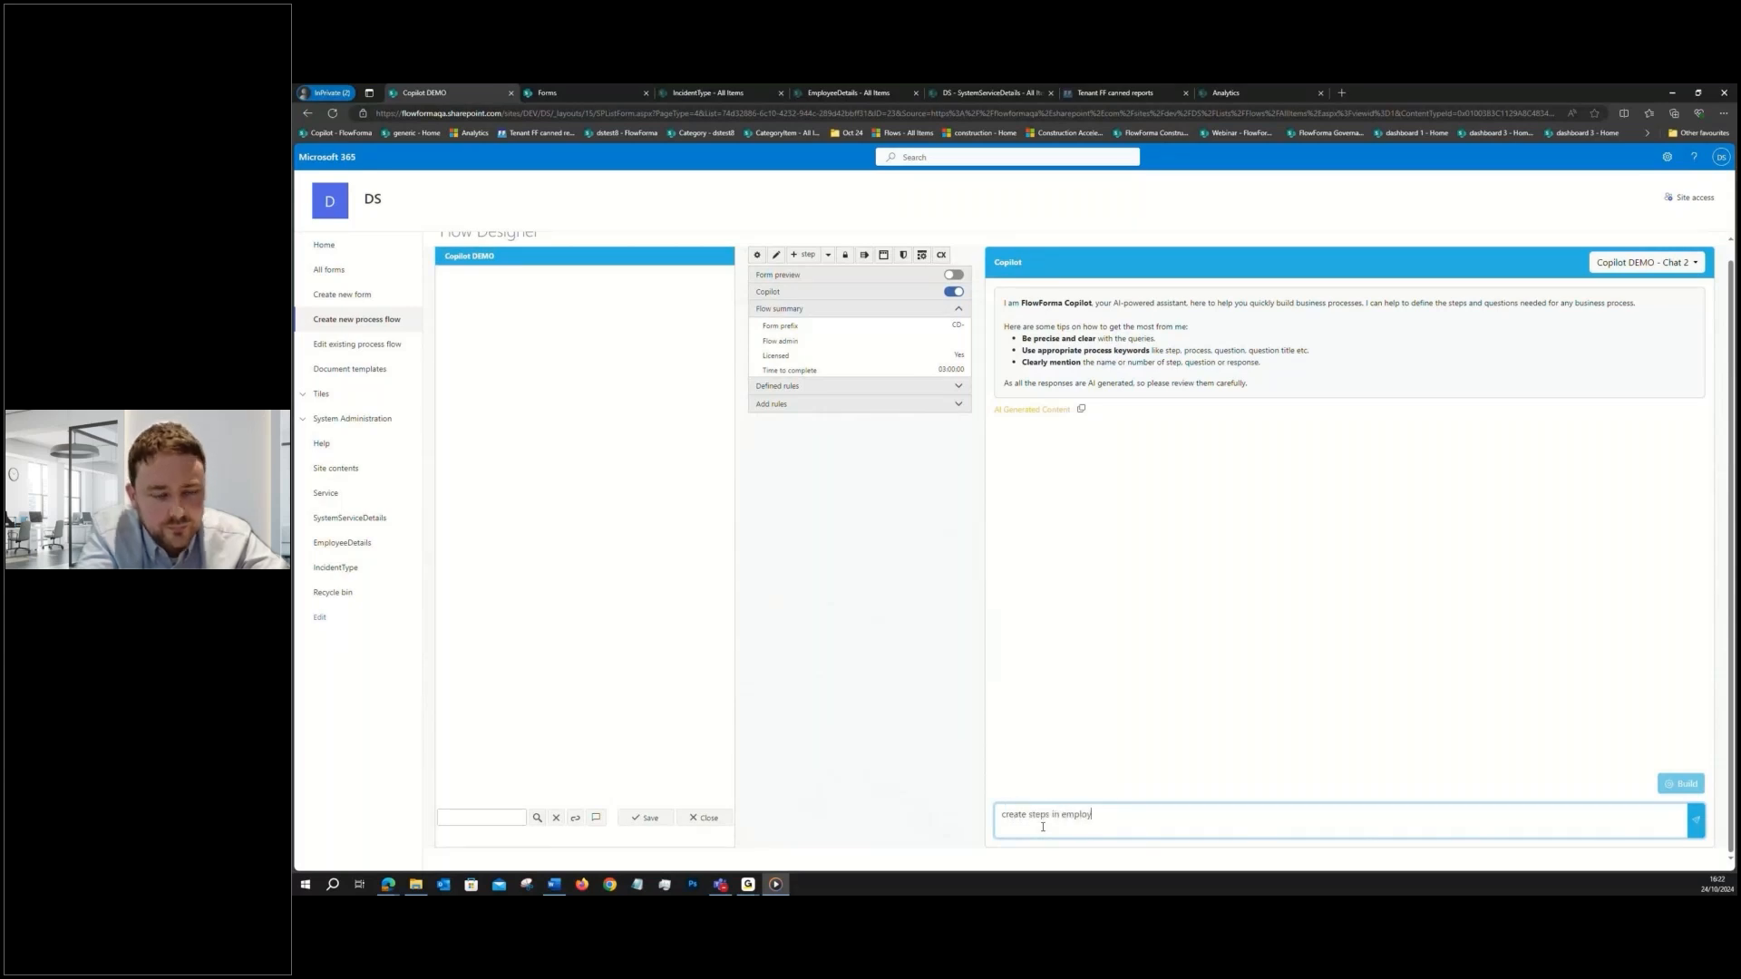
{"action": "type", "text": "ee apprai"}
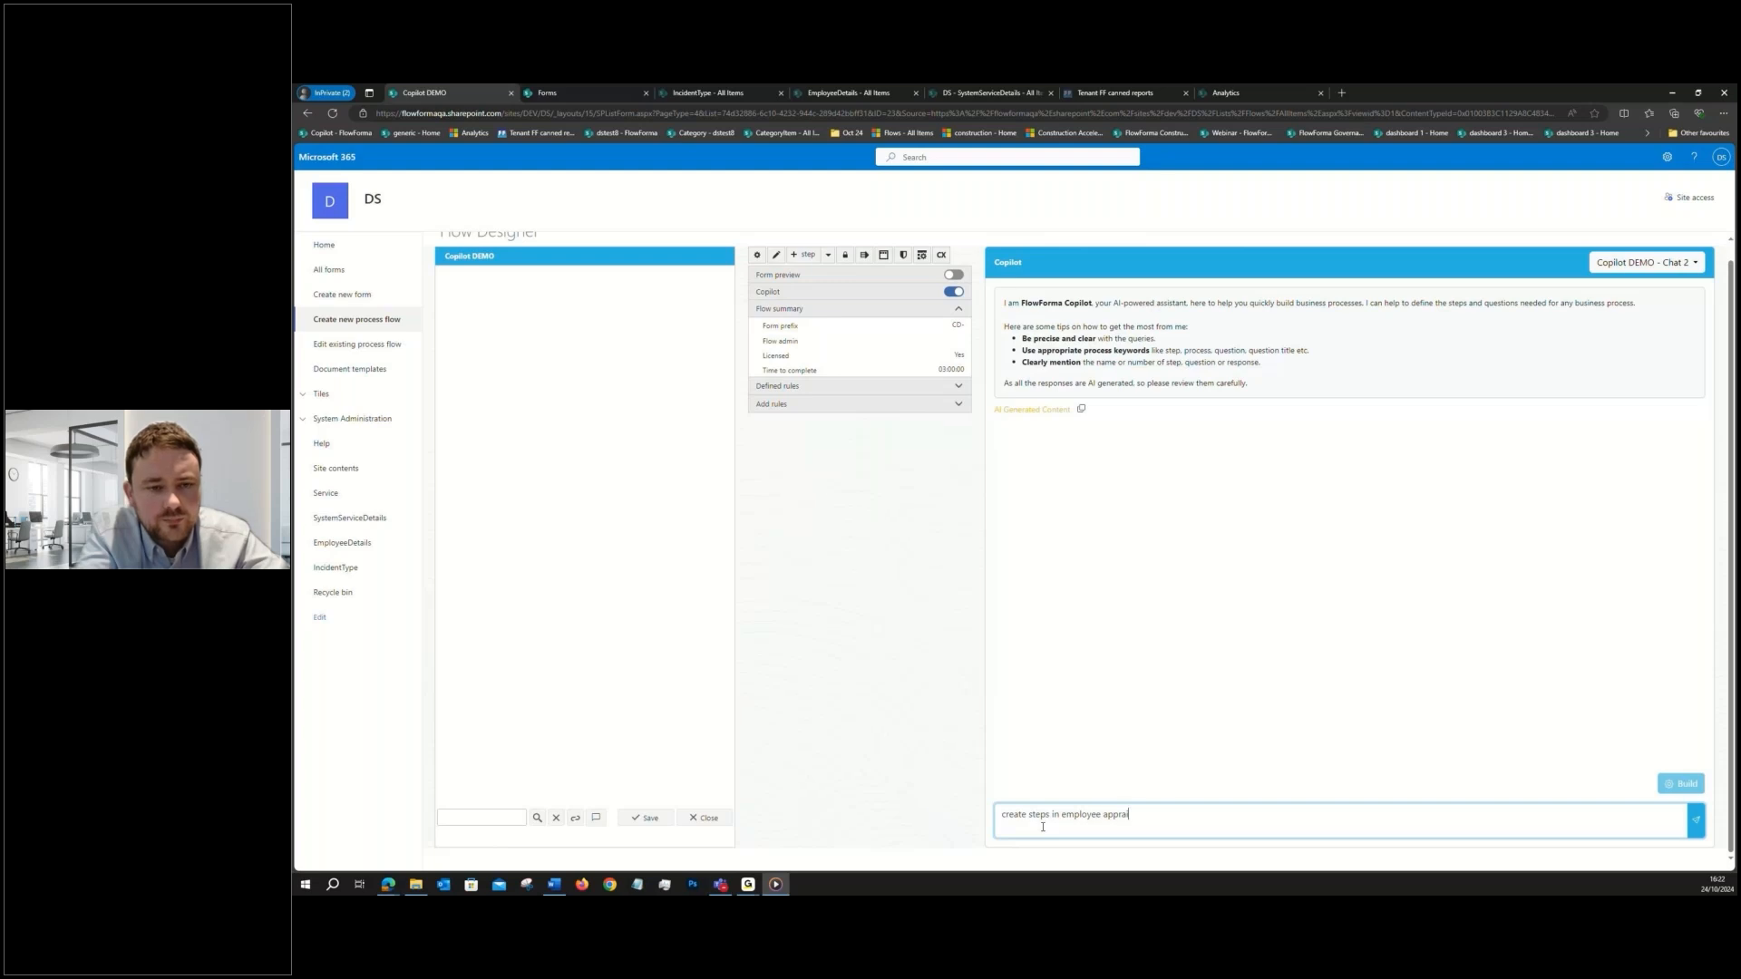
{"action": "type", "text": "sal process"}
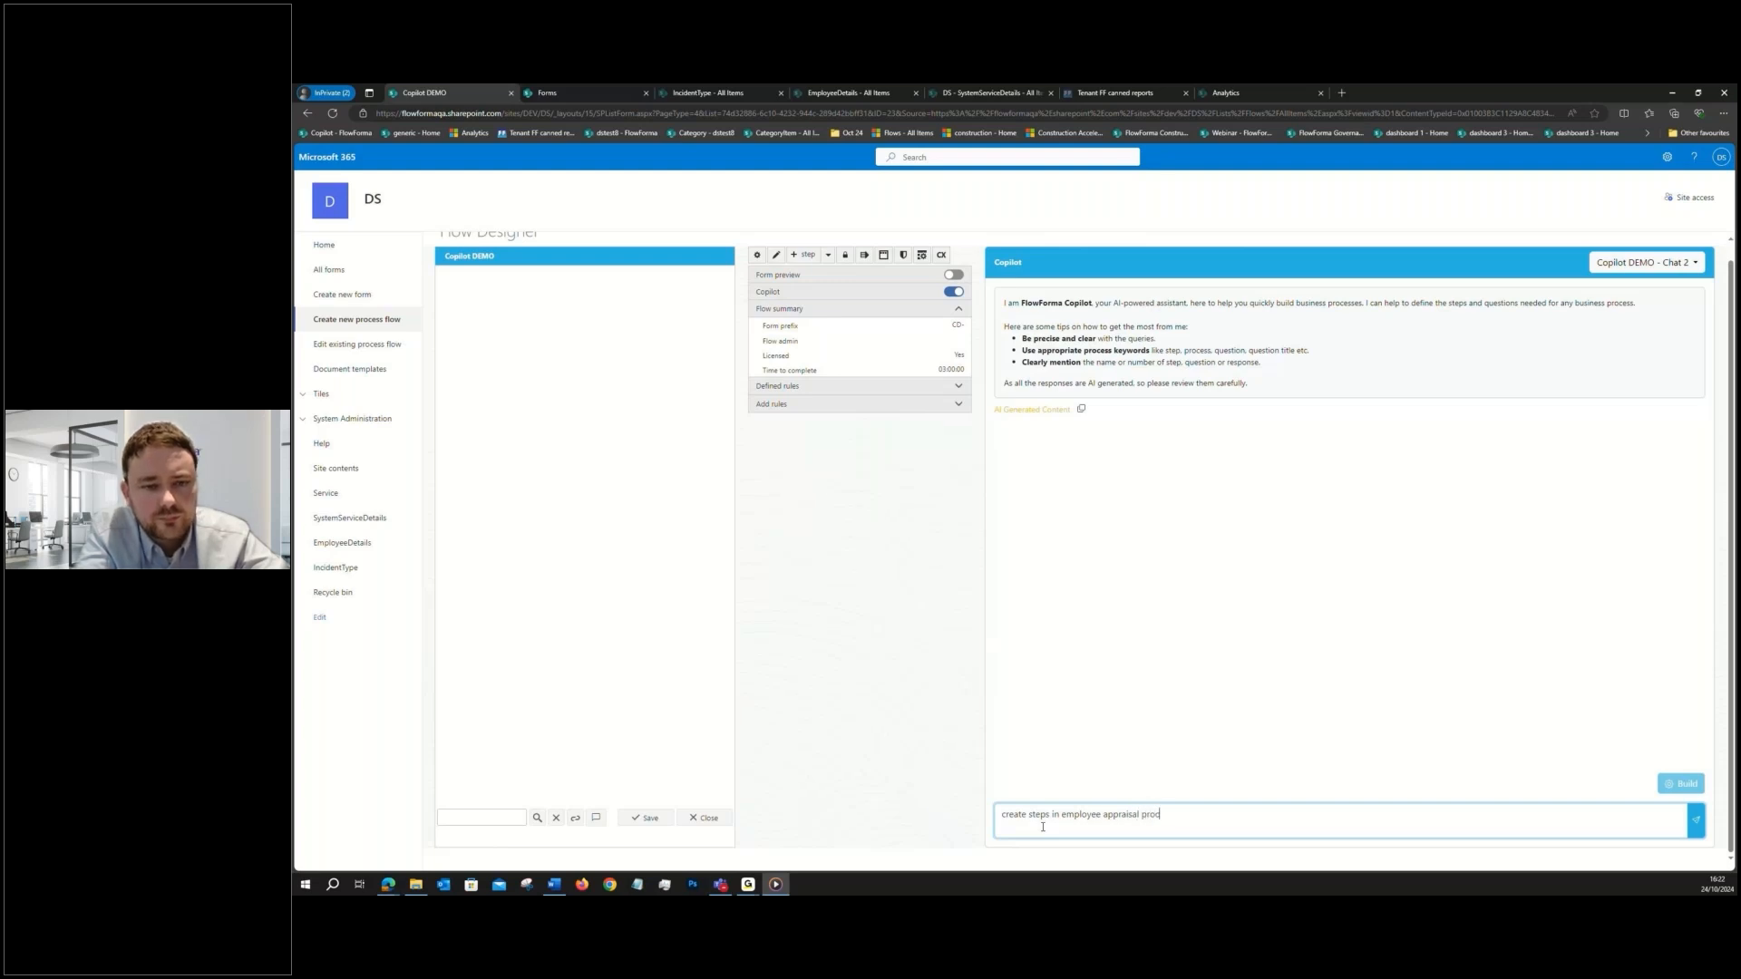
{"action": "left_click", "coordinate": [1698, 823]}
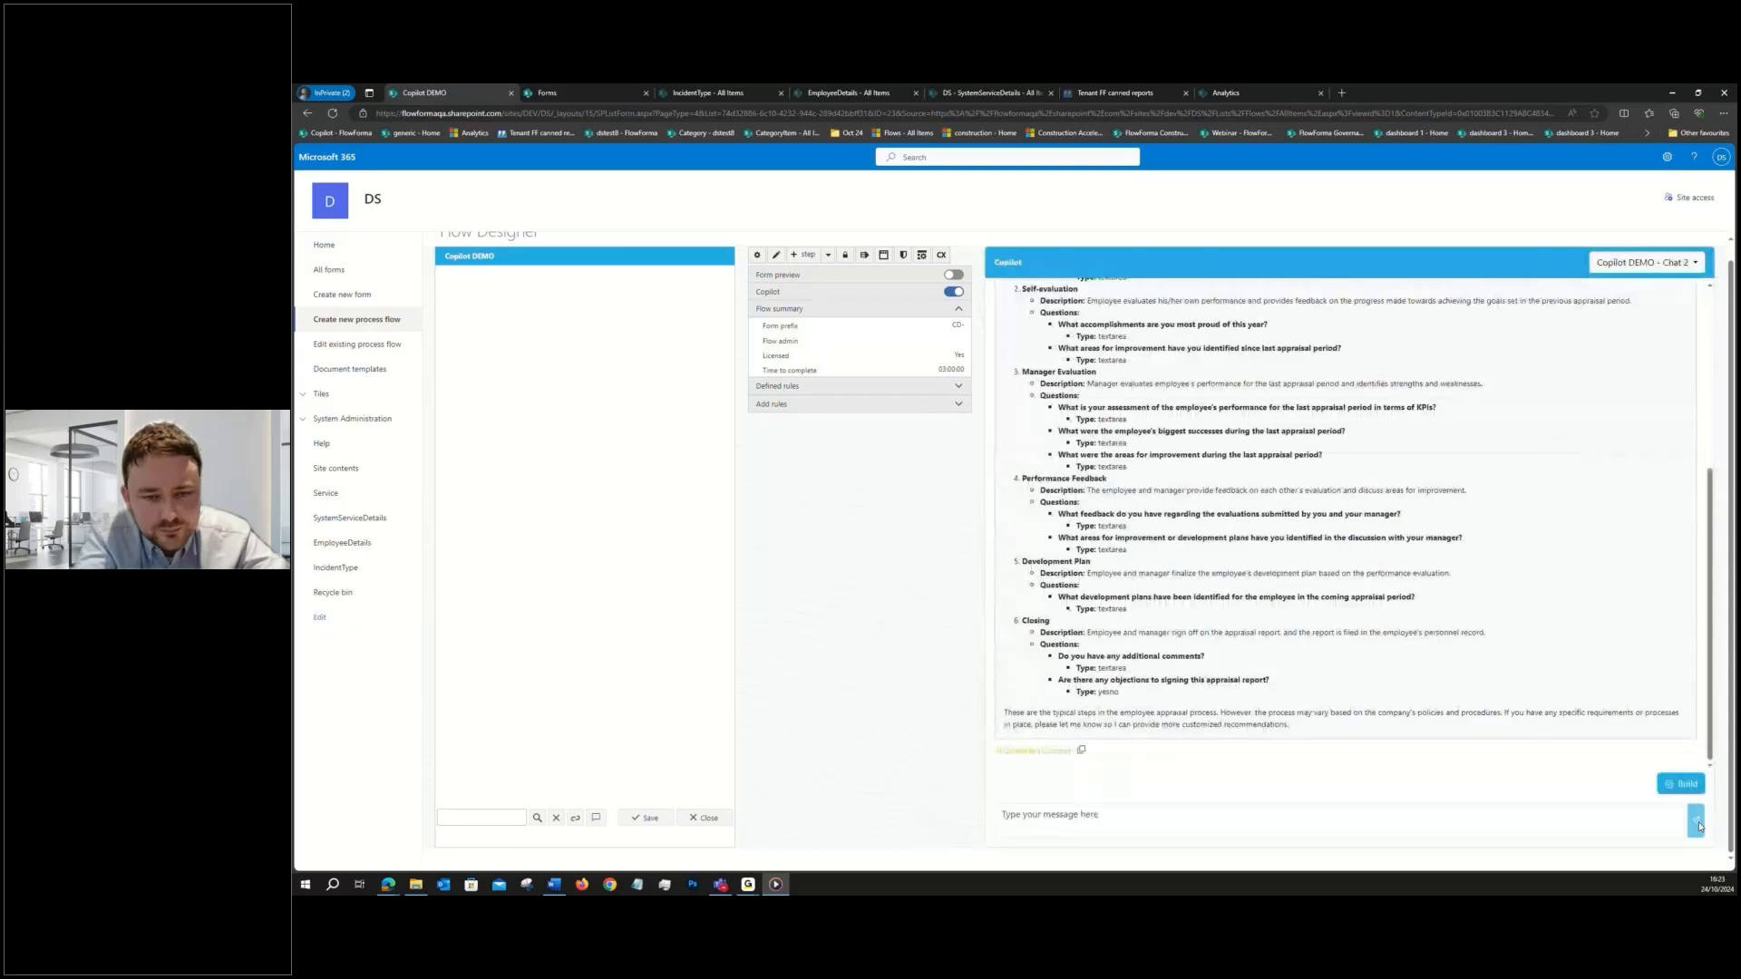
- Have Copilot rework the employee appraisal steps with the prompt "regenerate the last response with question titles instead of long descriptions"
{"action": "left_click", "coordinate": [1423, 827]}
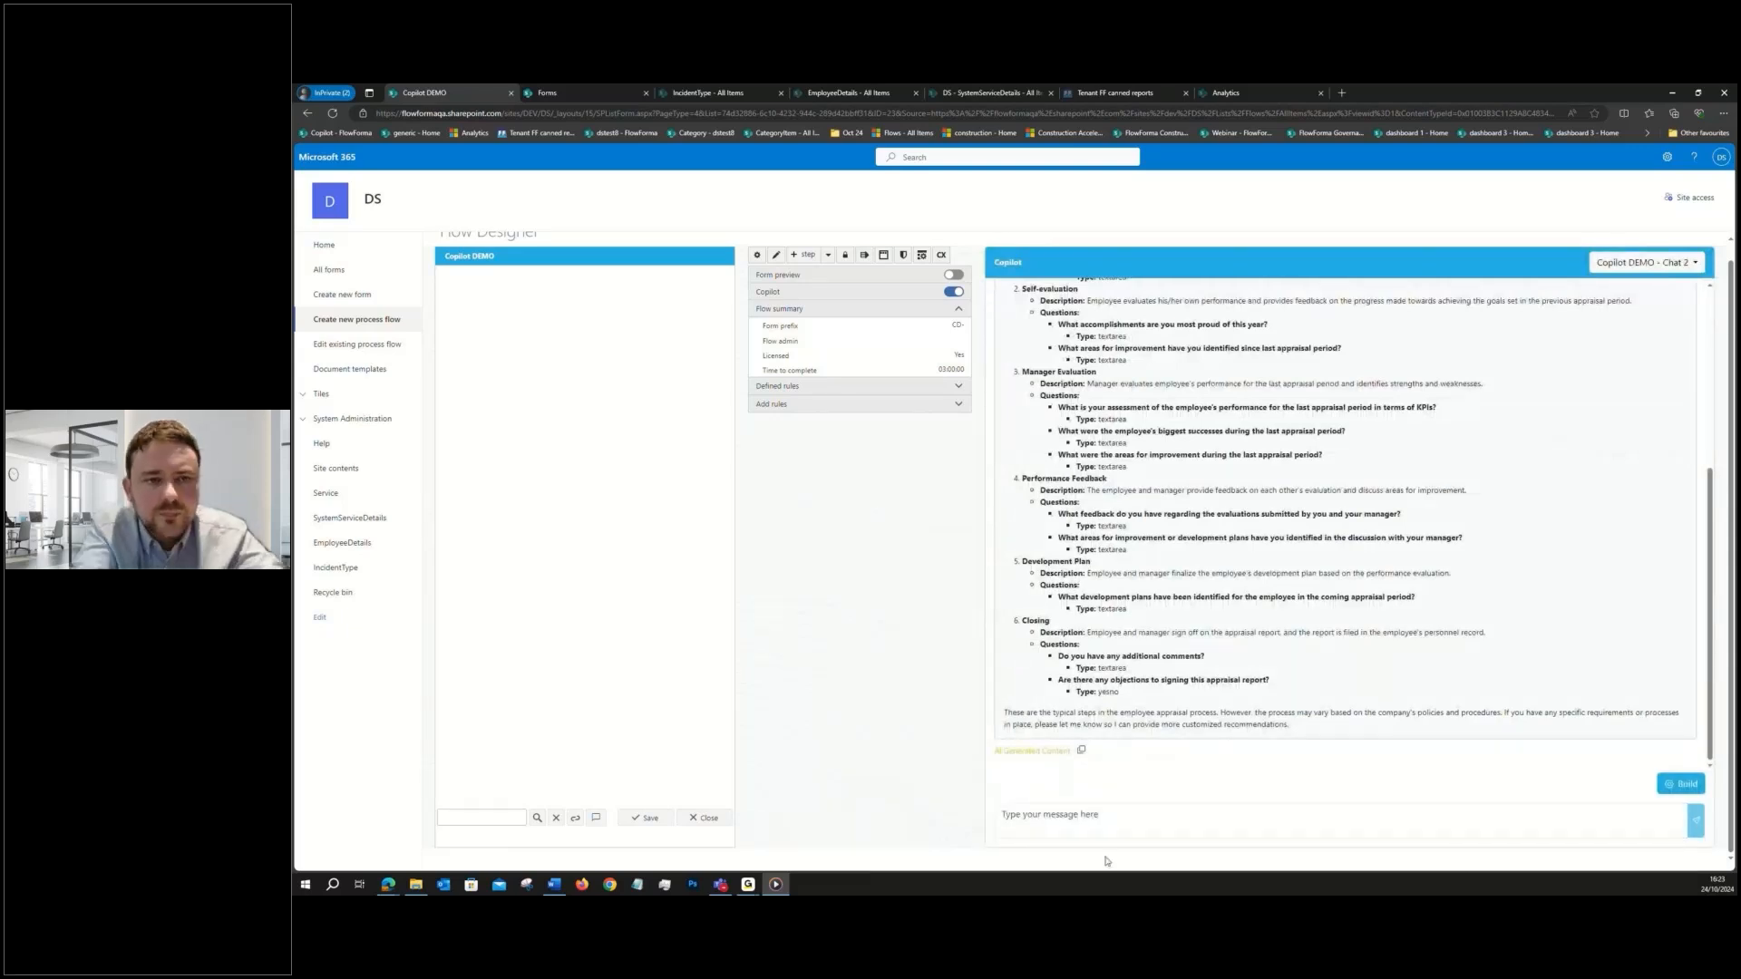
{"action": "type", "text": "regenerate the last "}
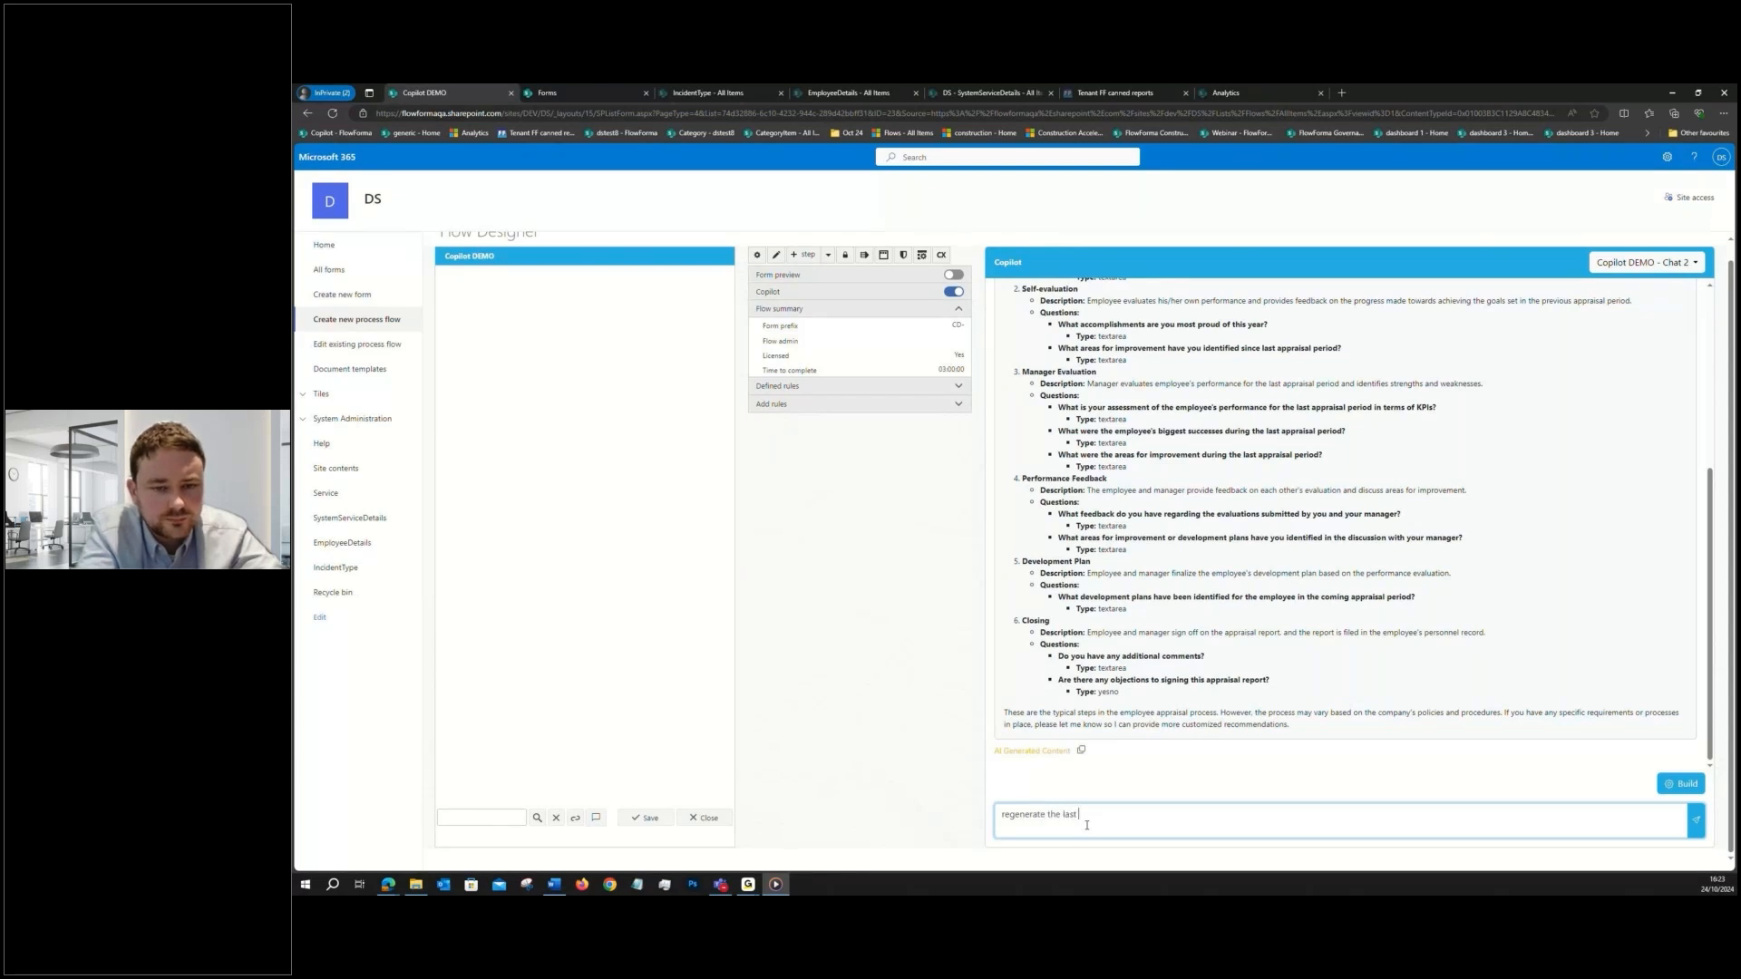
{"action": "type", "text": "response with "}
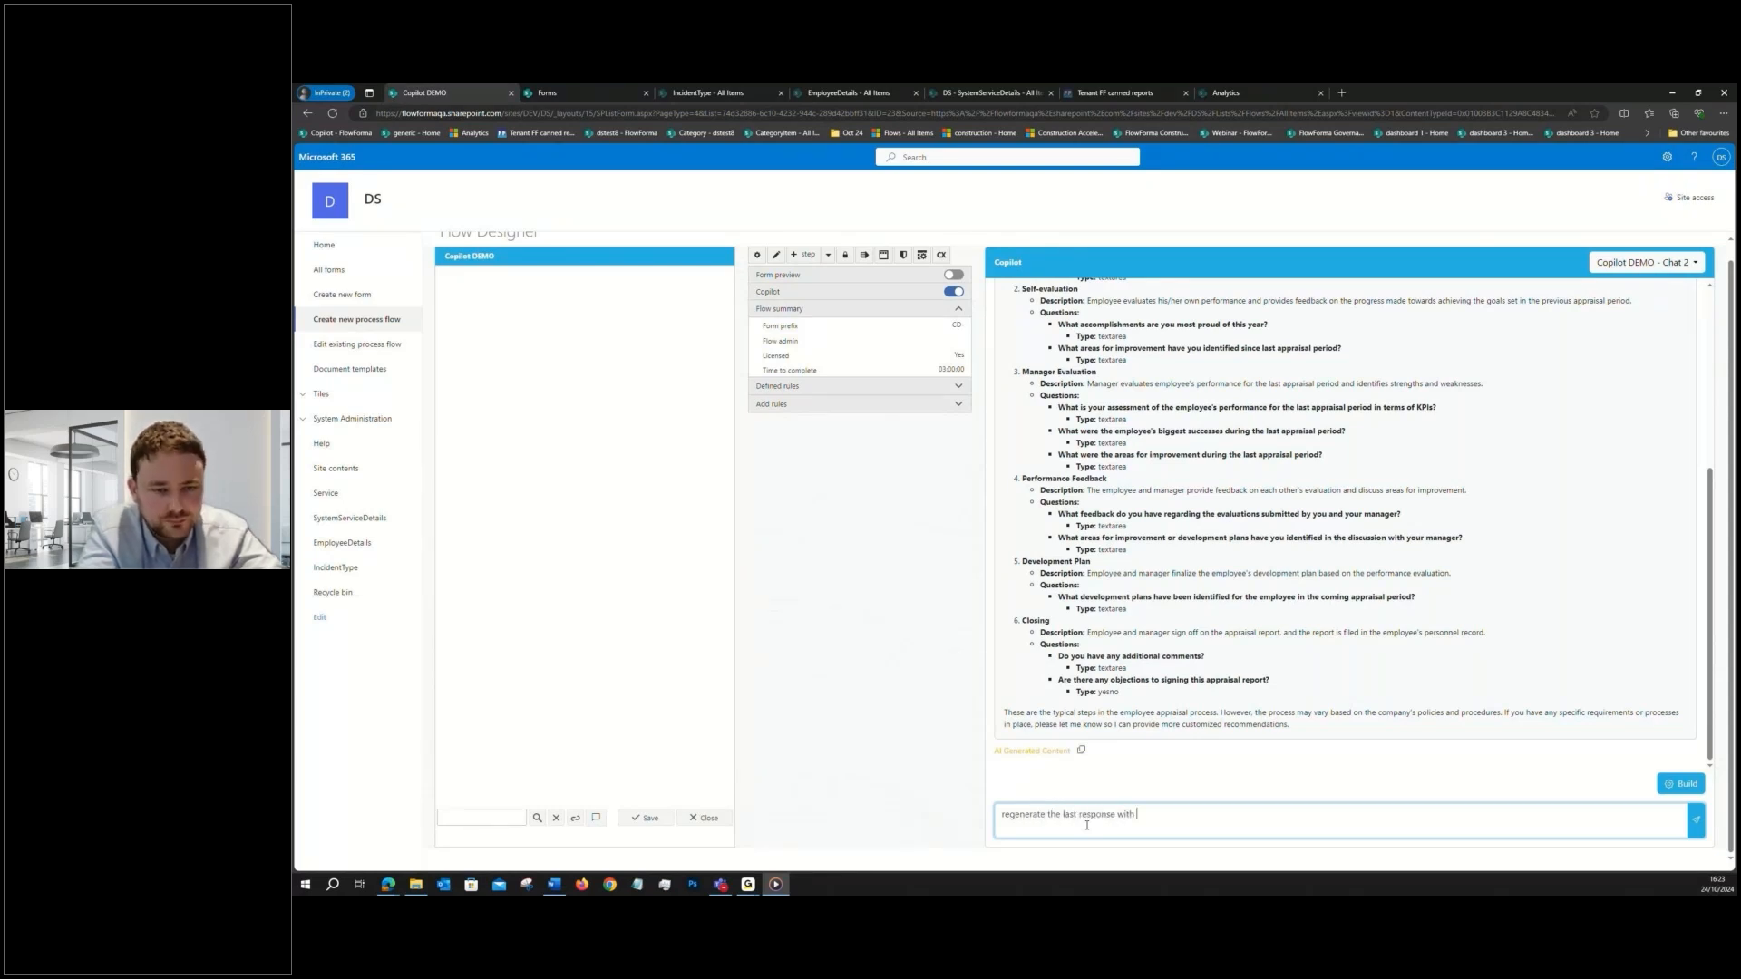
{"action": "type", "text": "questi"}
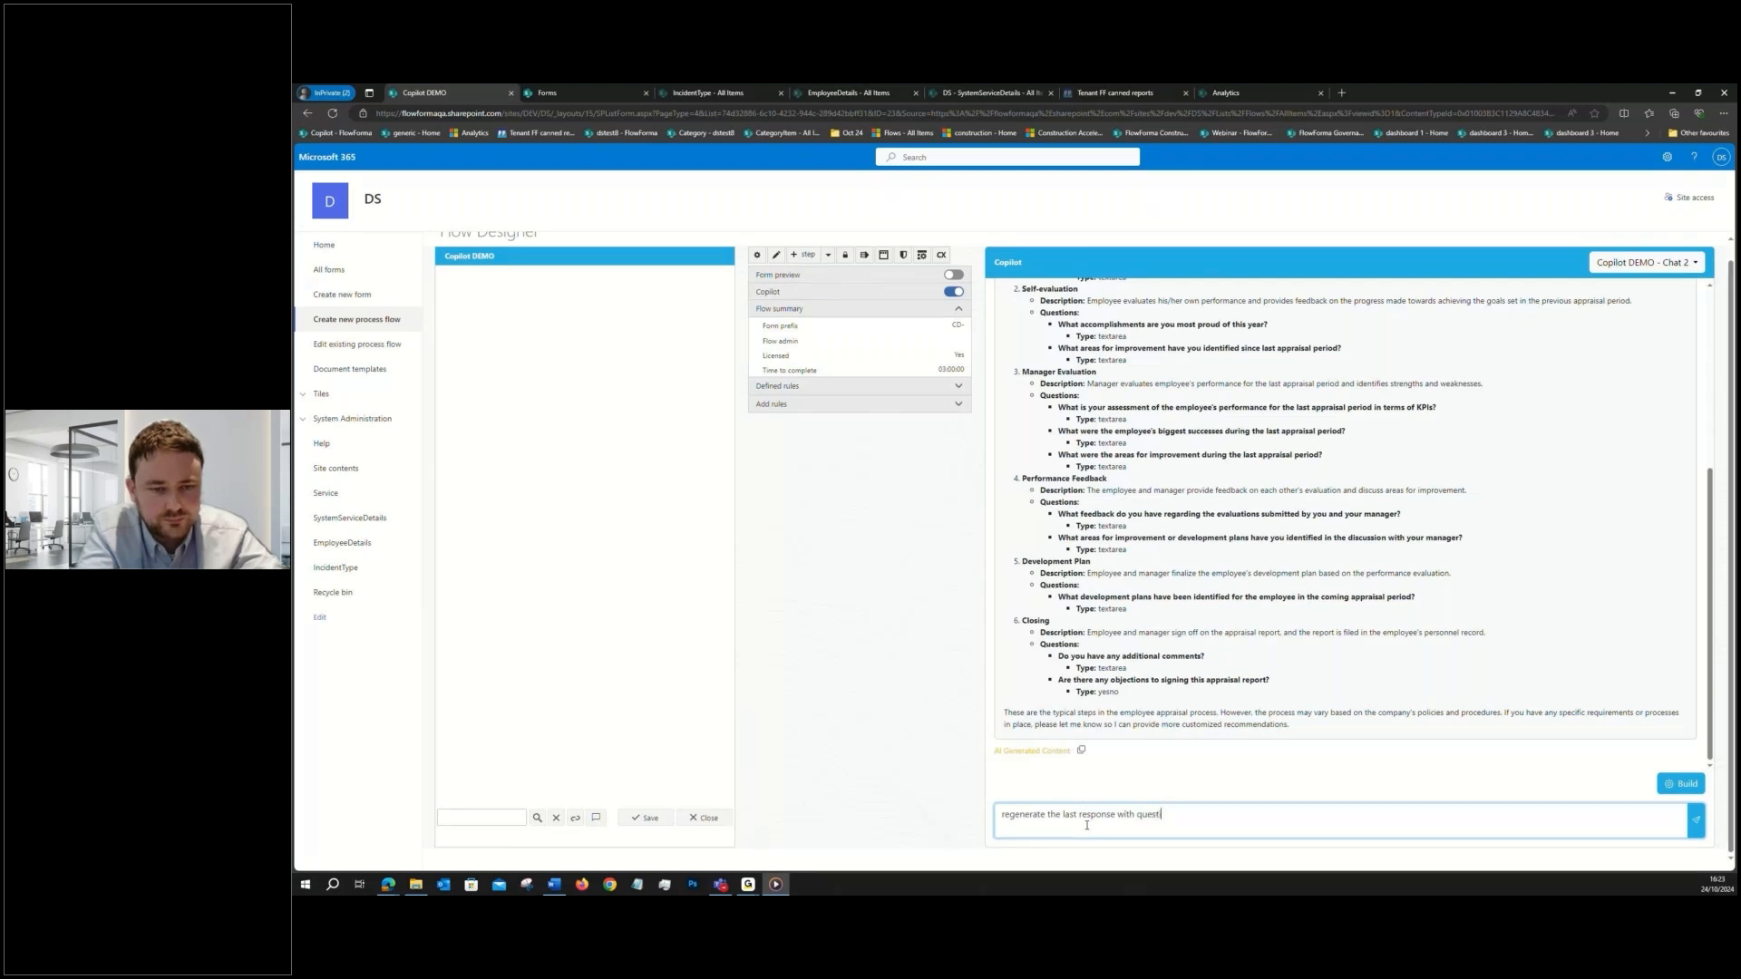
{"action": "type", "text": "on titles instead"}
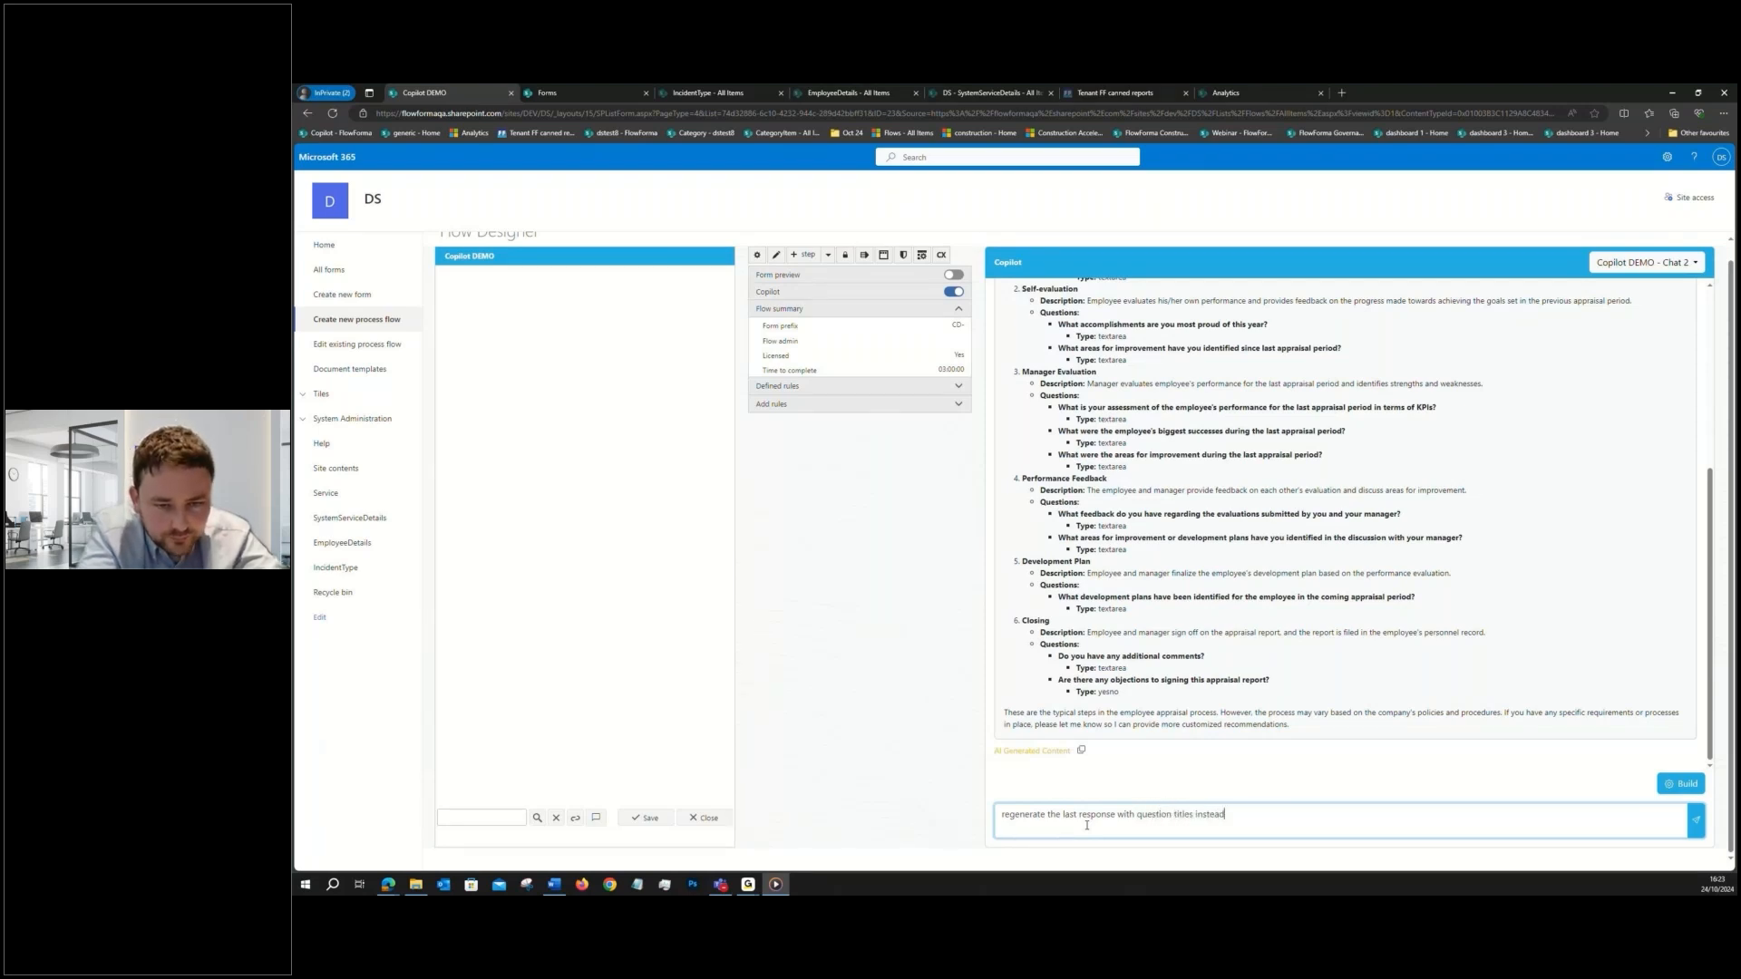
{"action": "type", "text": " of long d"}
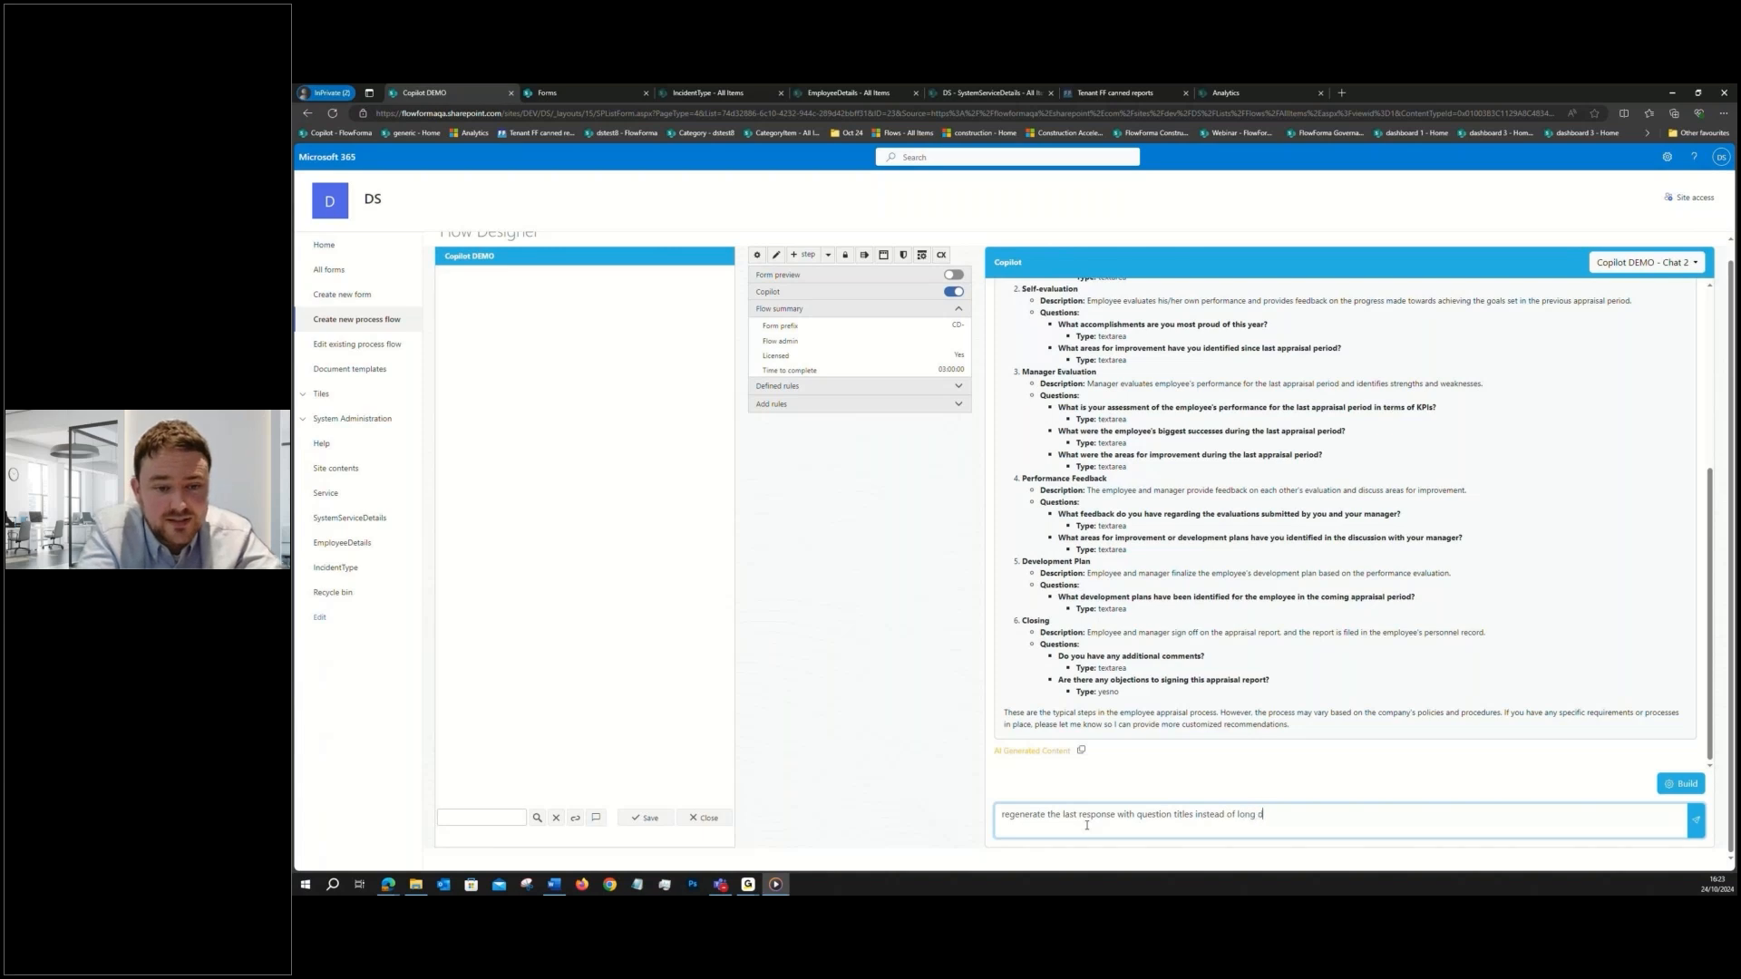
{"action": "type", "text": "escription"}
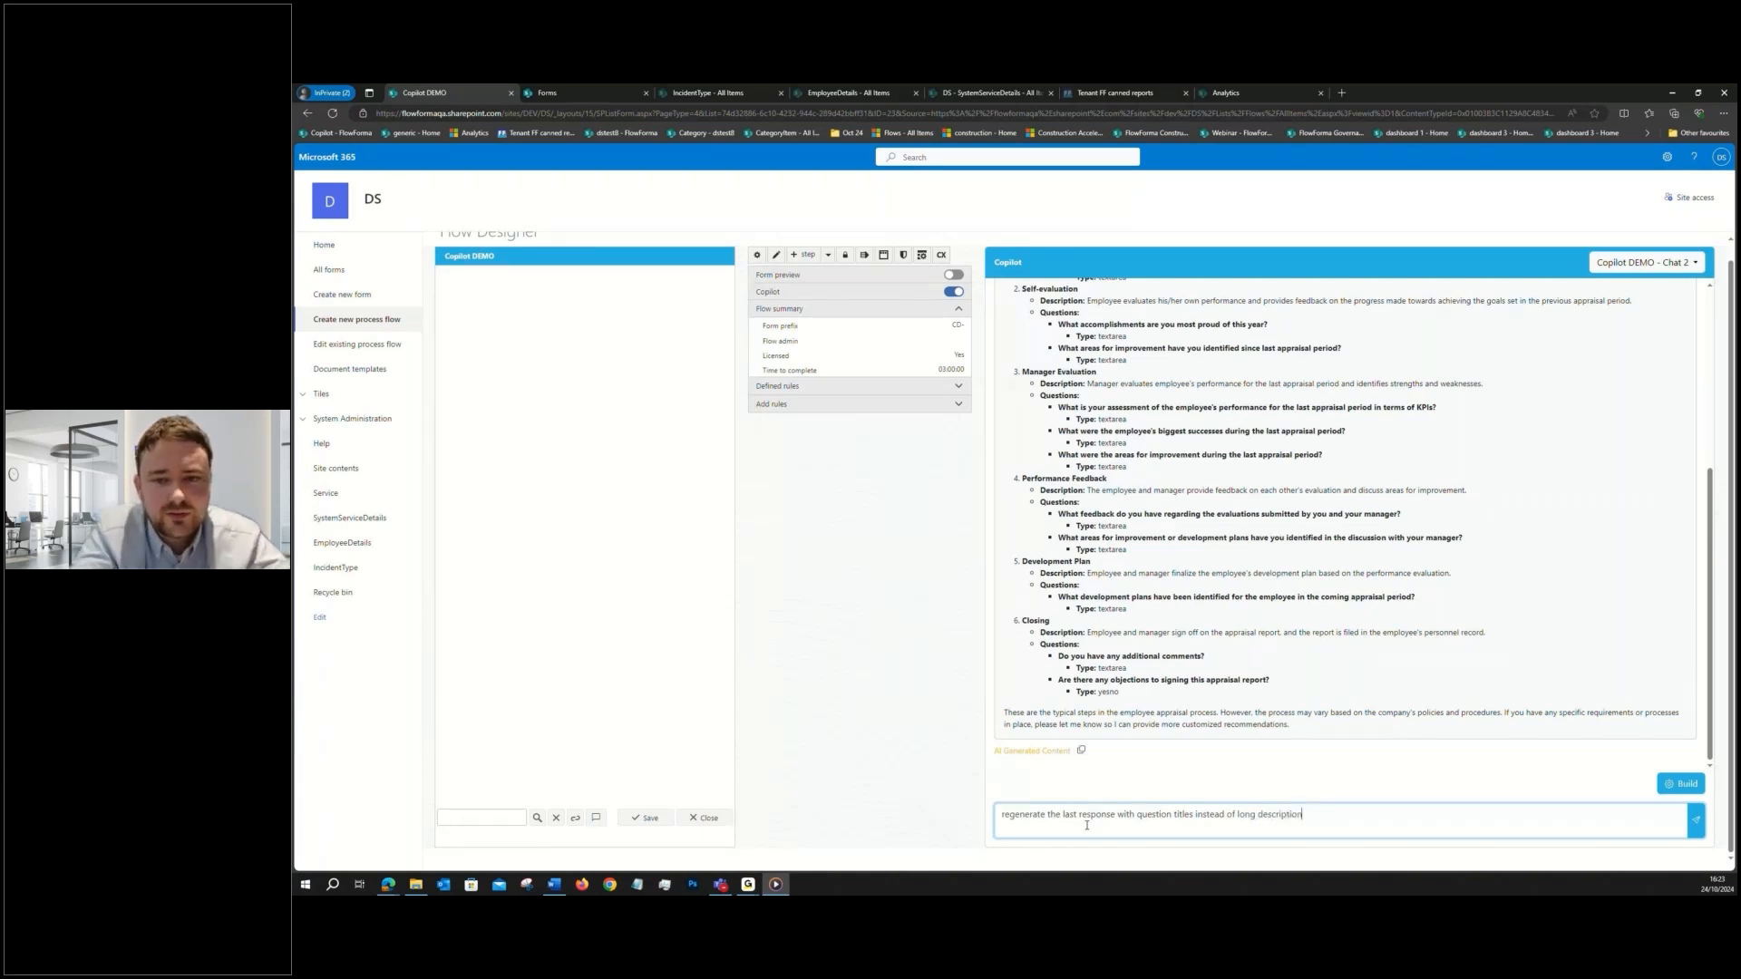
{"action": "key", "text": "Return"}
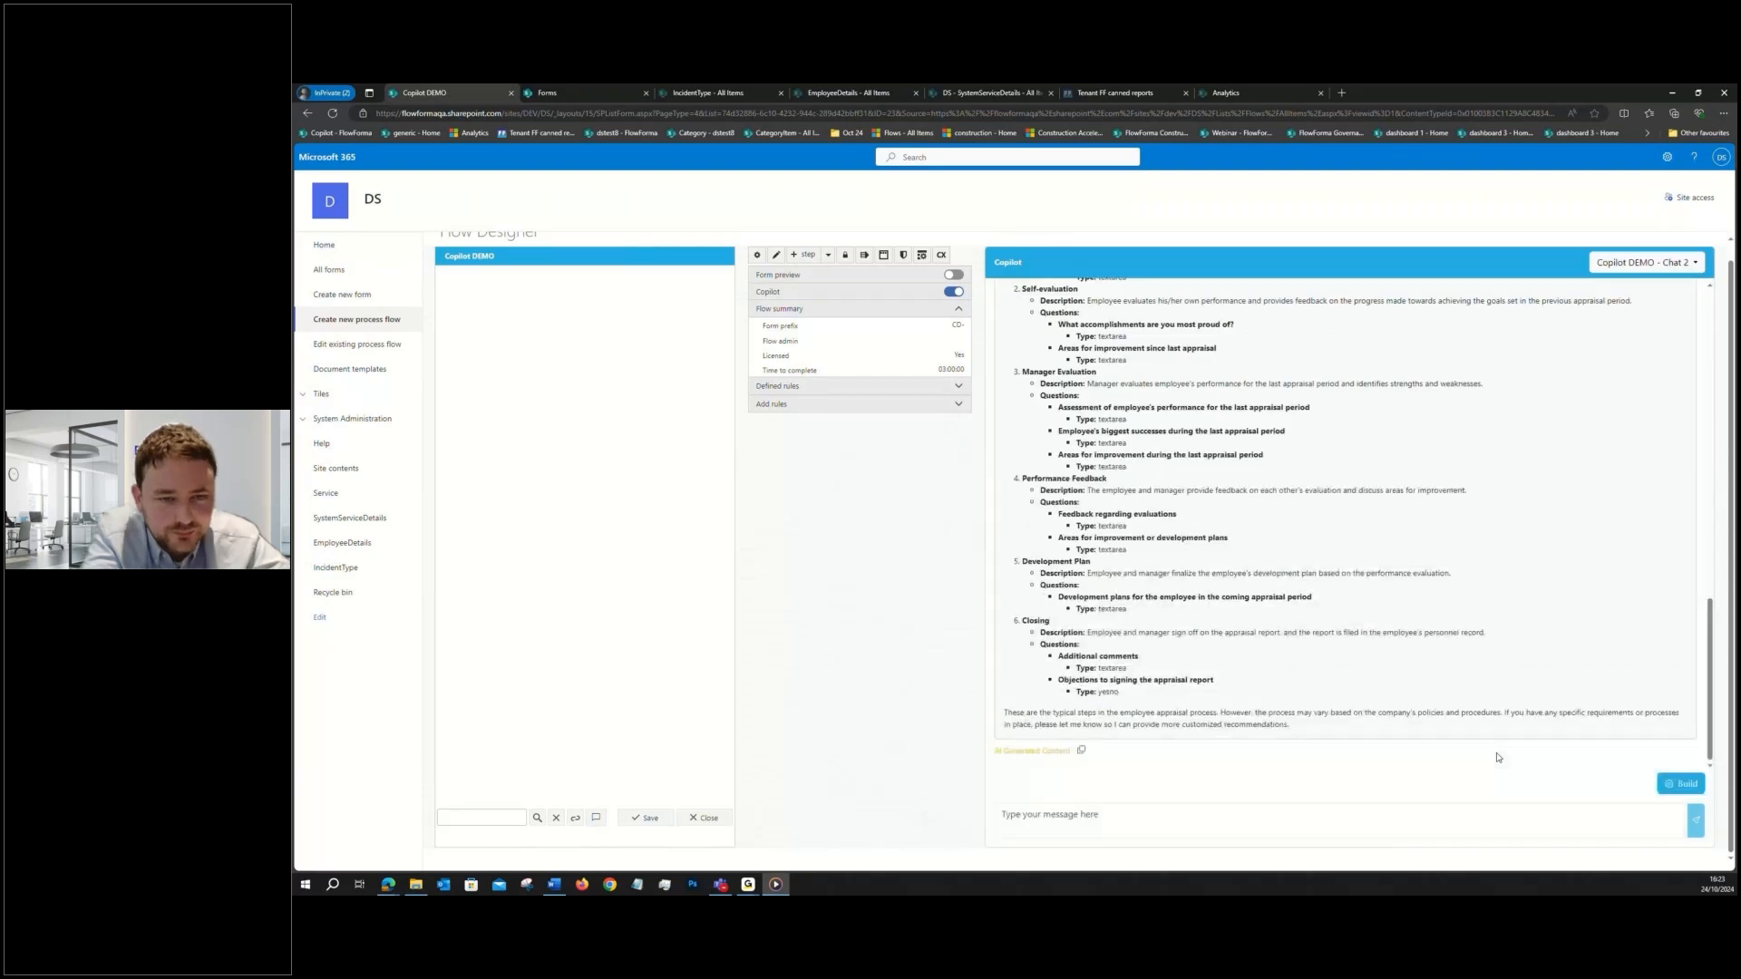
- Review the regenerated employee appraisal process and build its steps into the Copilot DEMO flow
{"action": "scroll", "coordinate": [1498, 757], "scroll_direction": "up", "scroll_amount": 2}
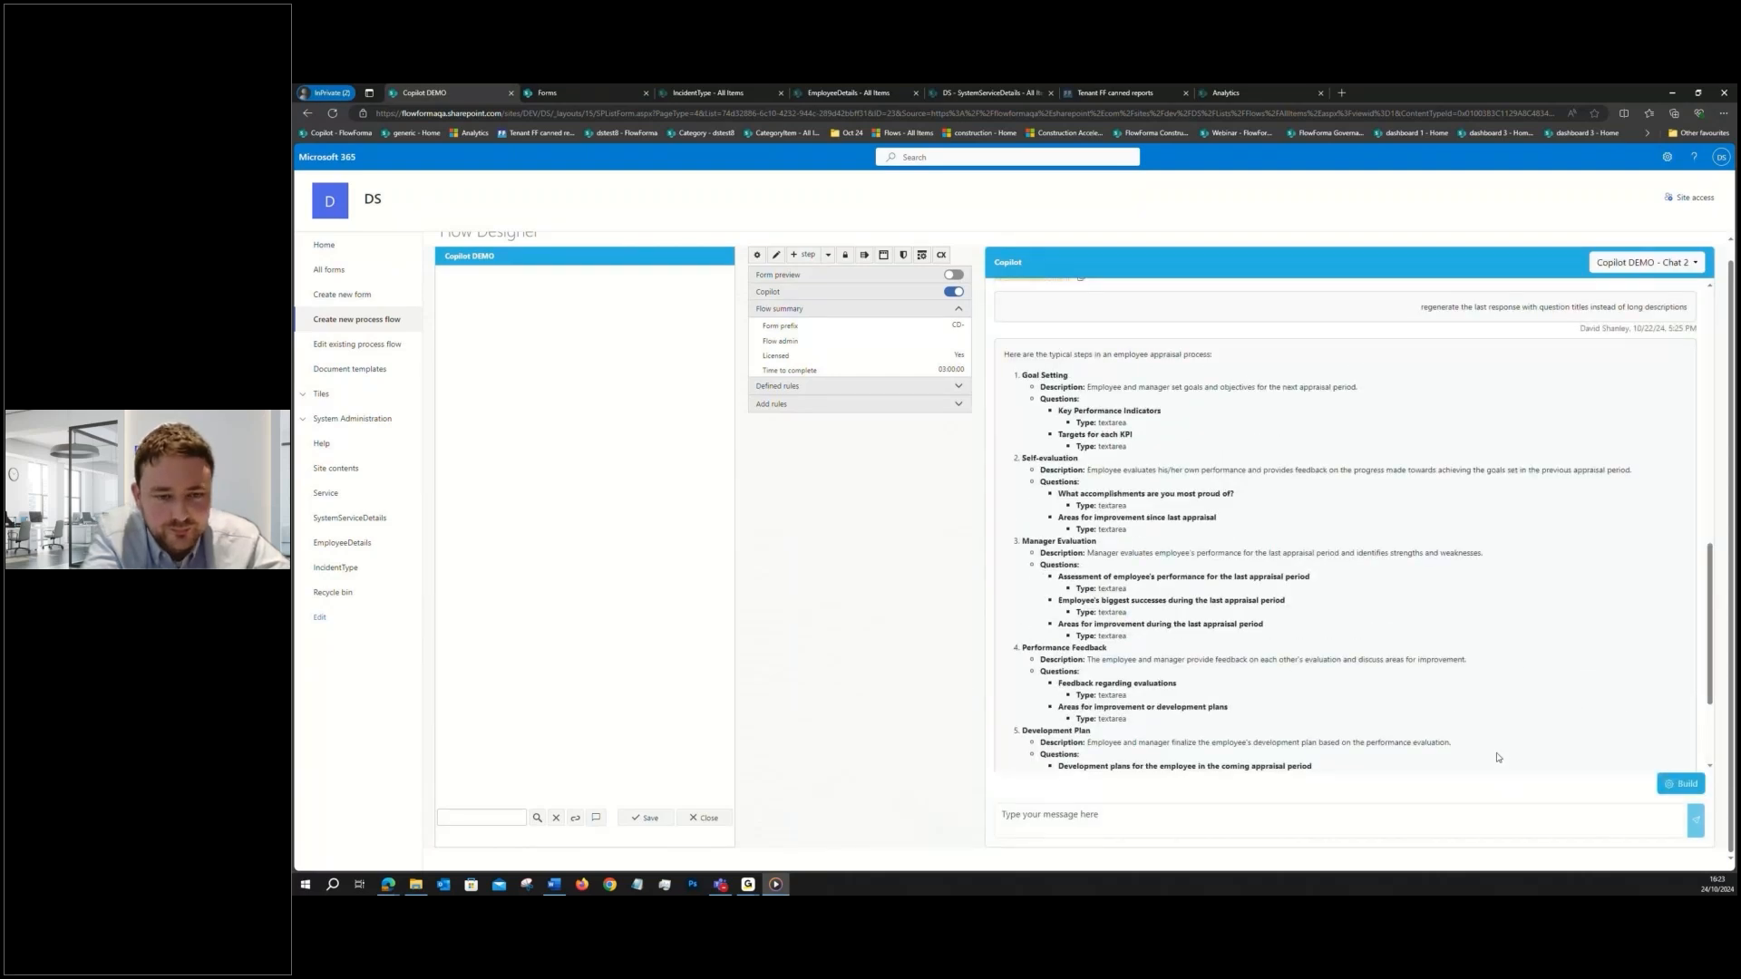
{"action": "scroll", "coordinate": [1497, 757], "scroll_direction": "down", "scroll_amount": 2}
{"action": "left_click", "coordinate": [1686, 784]}
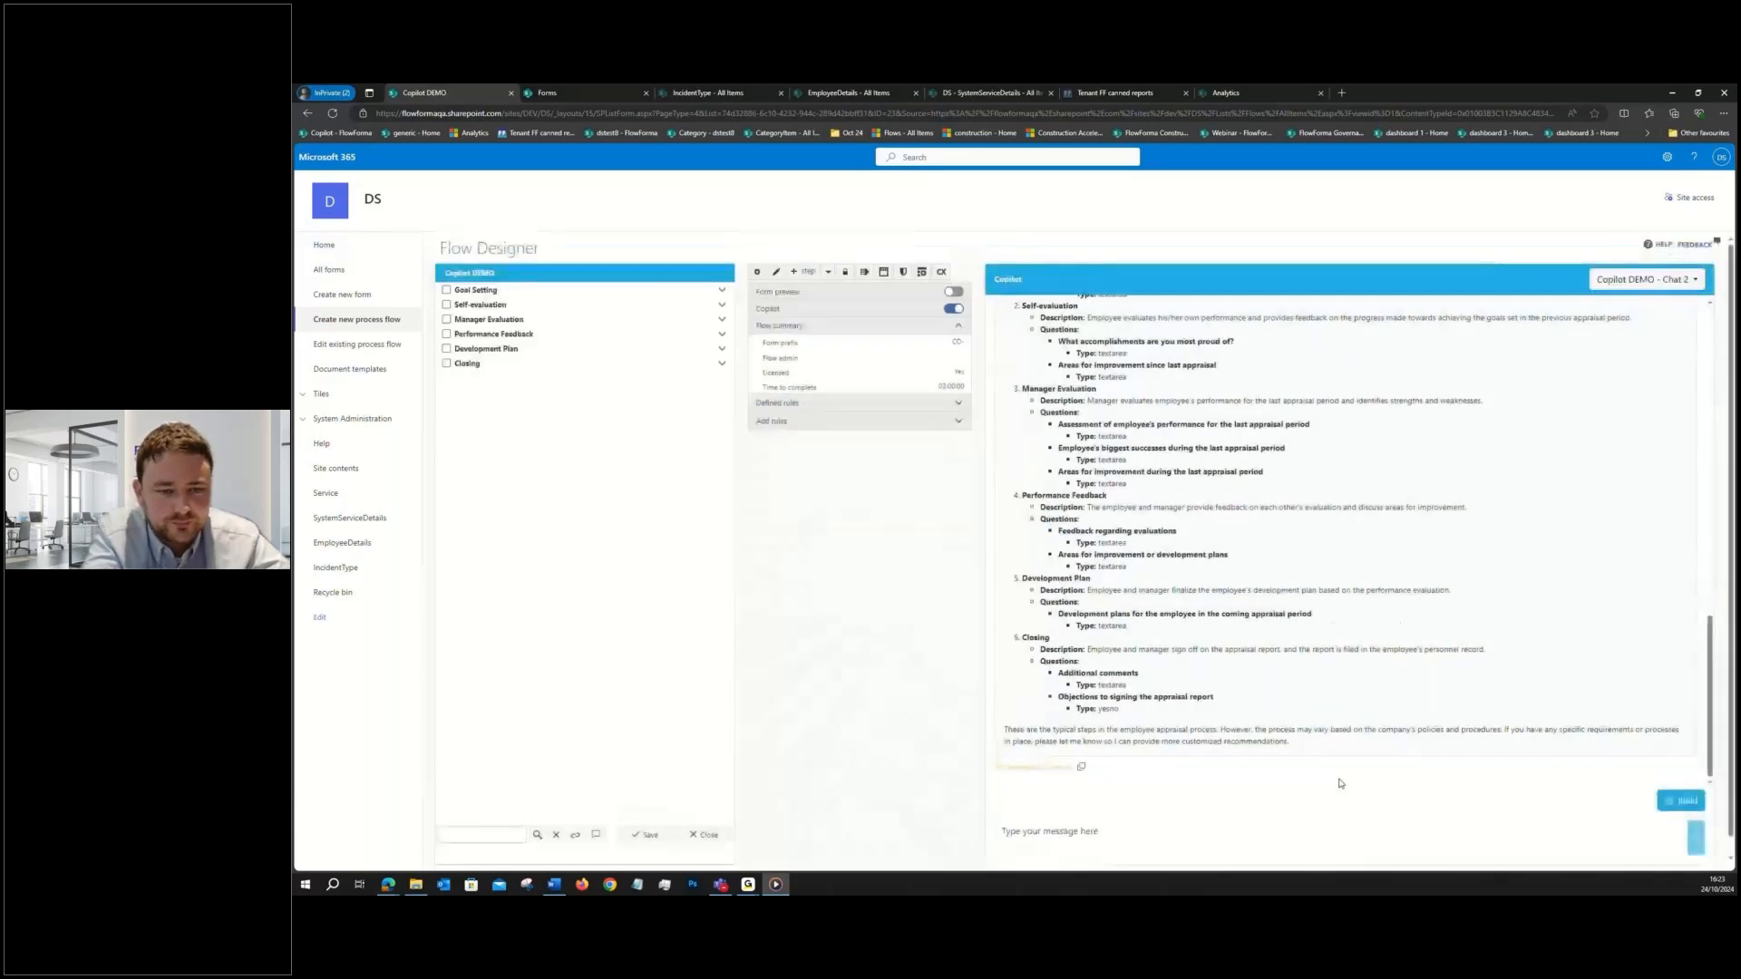
- Save the Copilot DEMO flow and test its form by submitting the Goal Setting step
{"action": "left_click", "coordinate": [645, 834]}
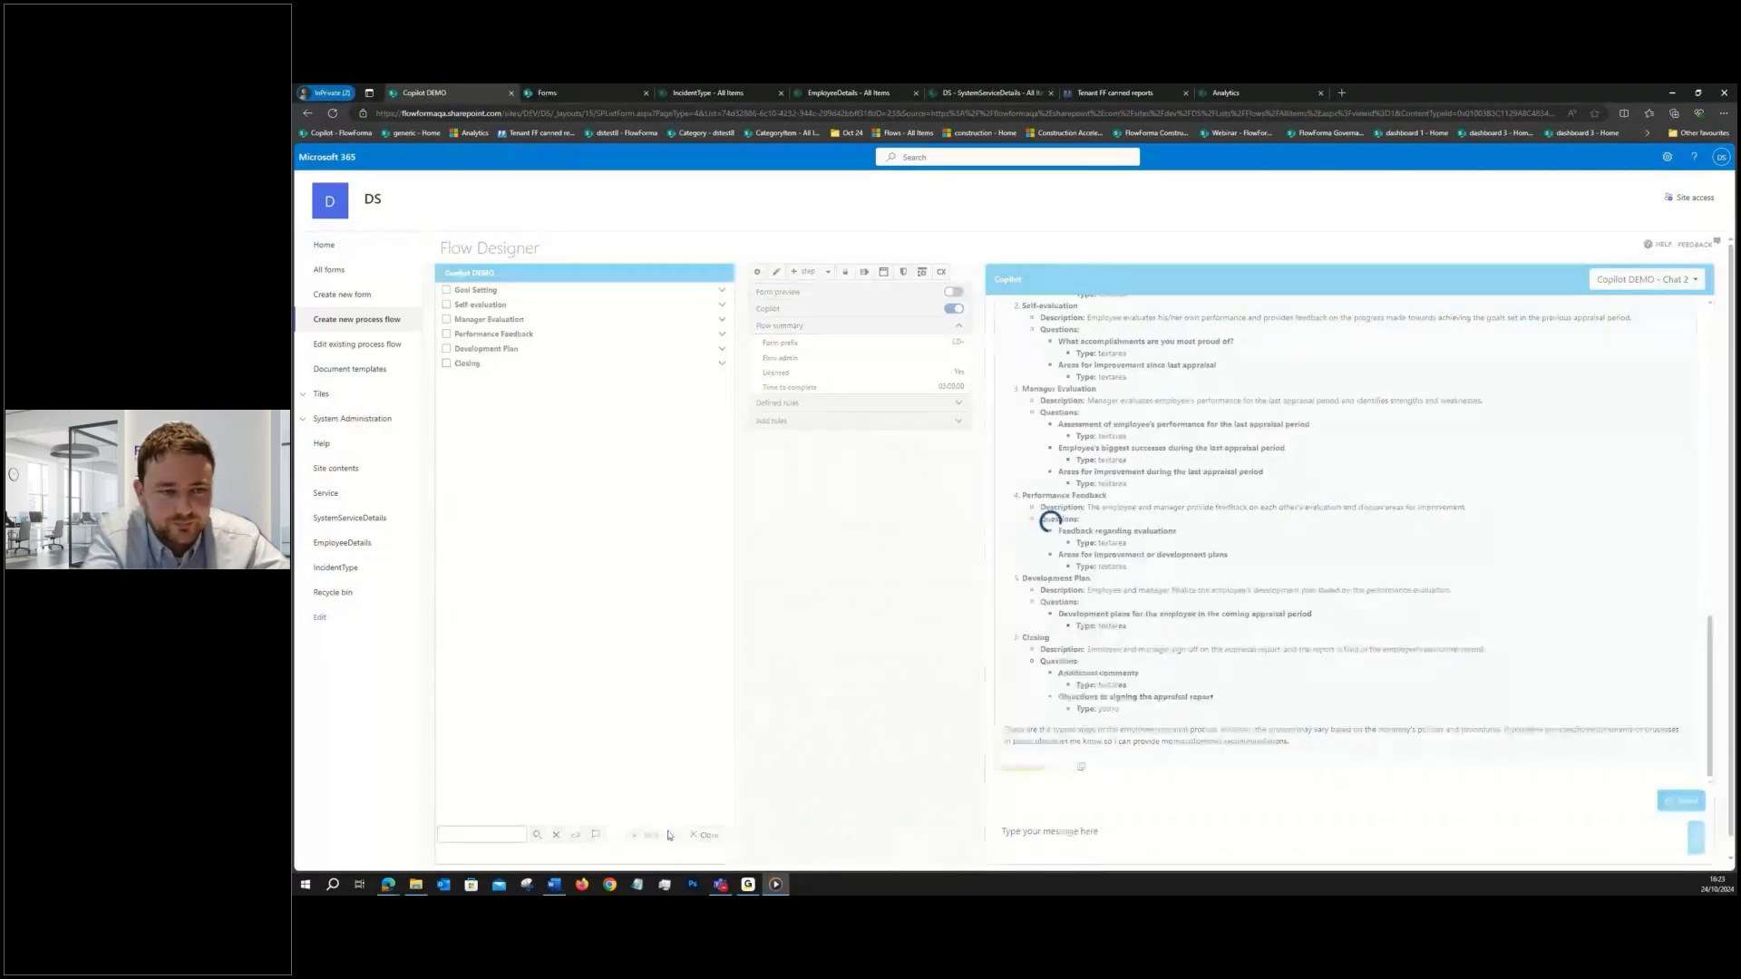
{"action": "left_click", "coordinate": [549, 290]}
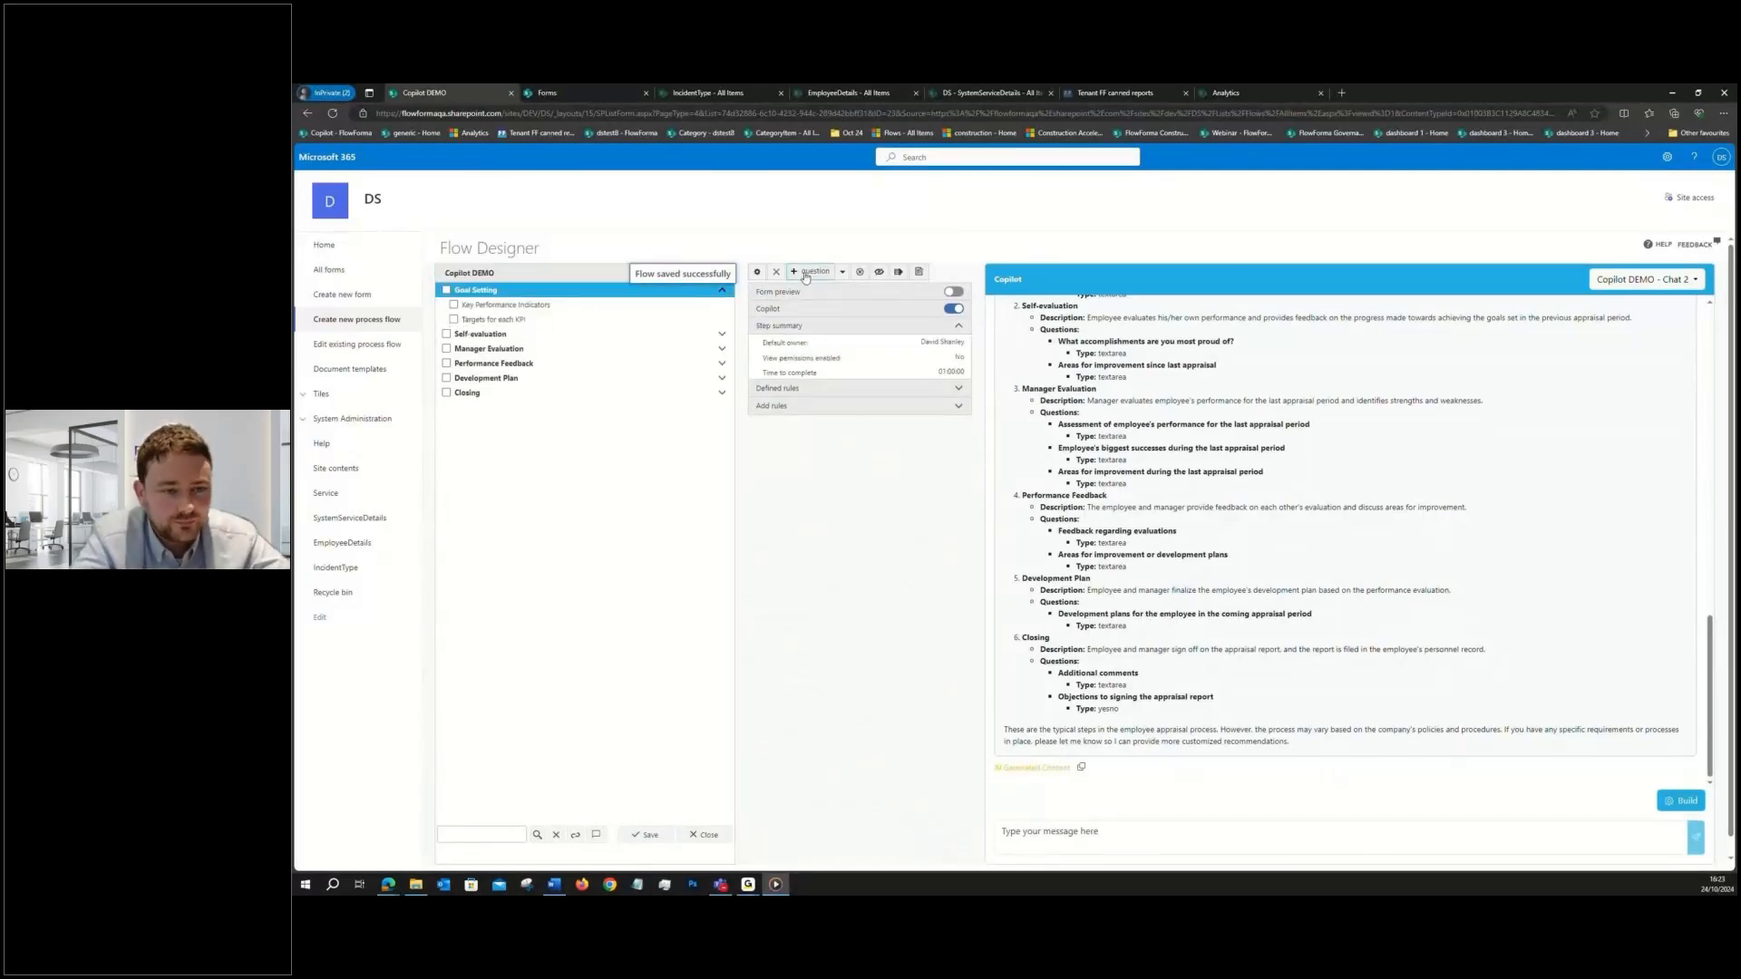
{"action": "left_click", "coordinate": [919, 273]}
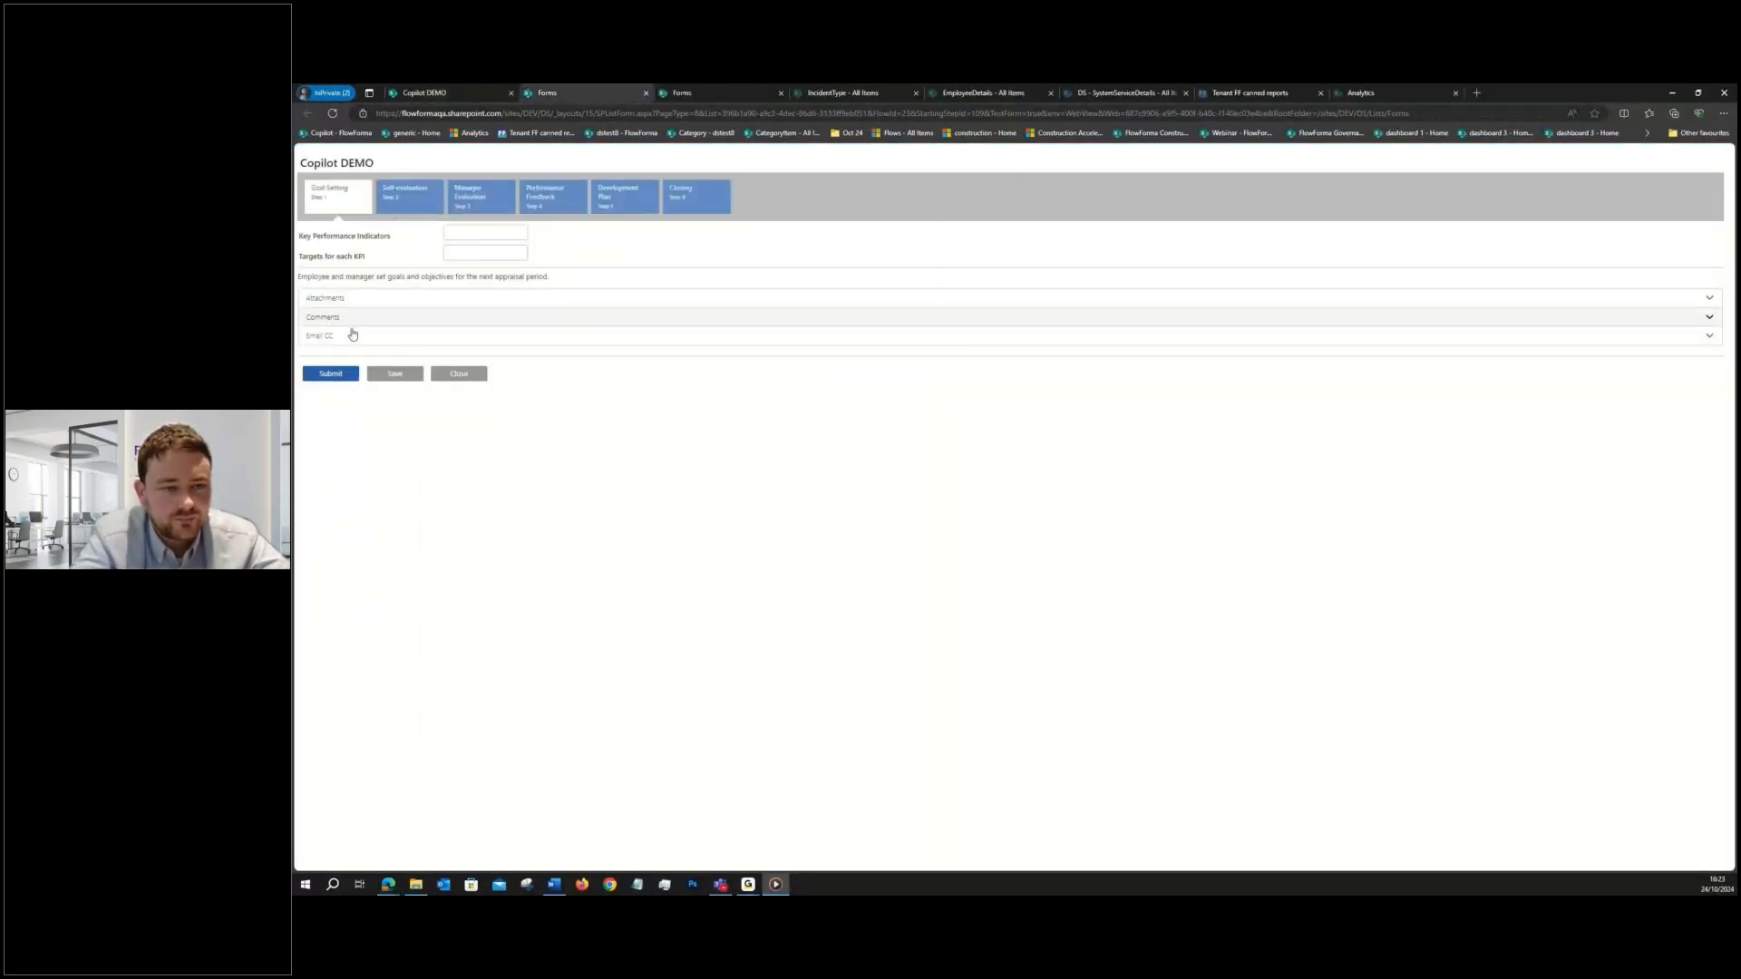
{"action": "left_click", "coordinate": [336, 376]}
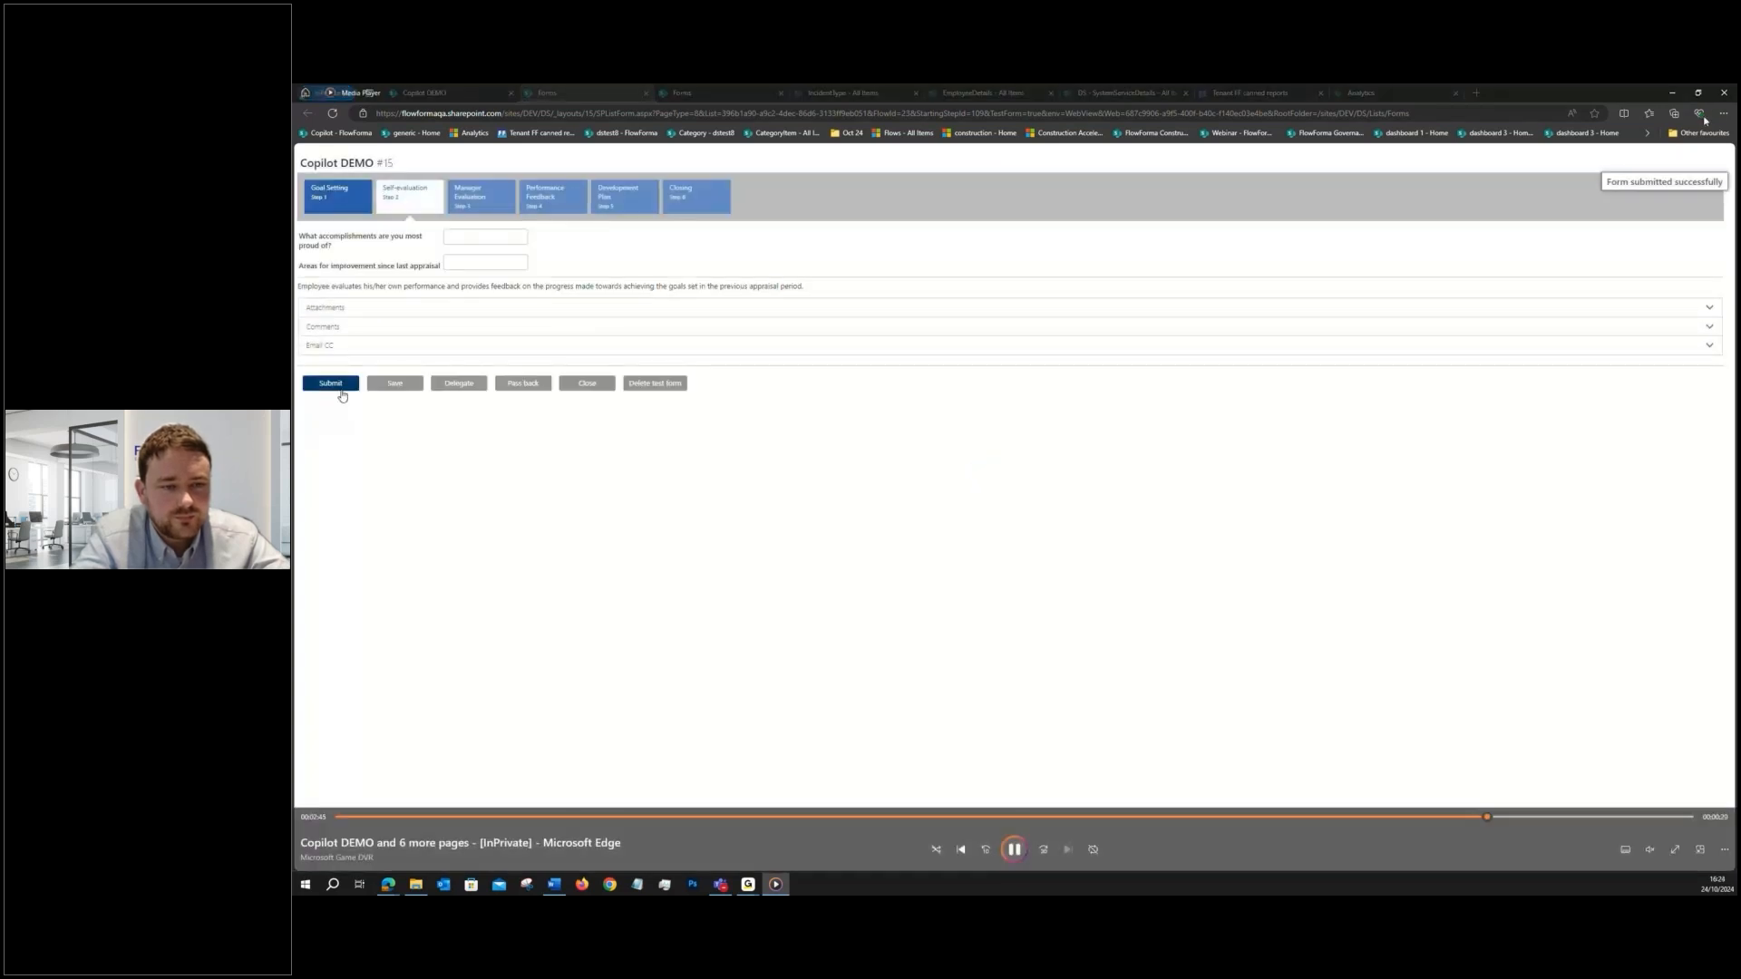
{"action": "left_click", "coordinate": [1724, 91]}
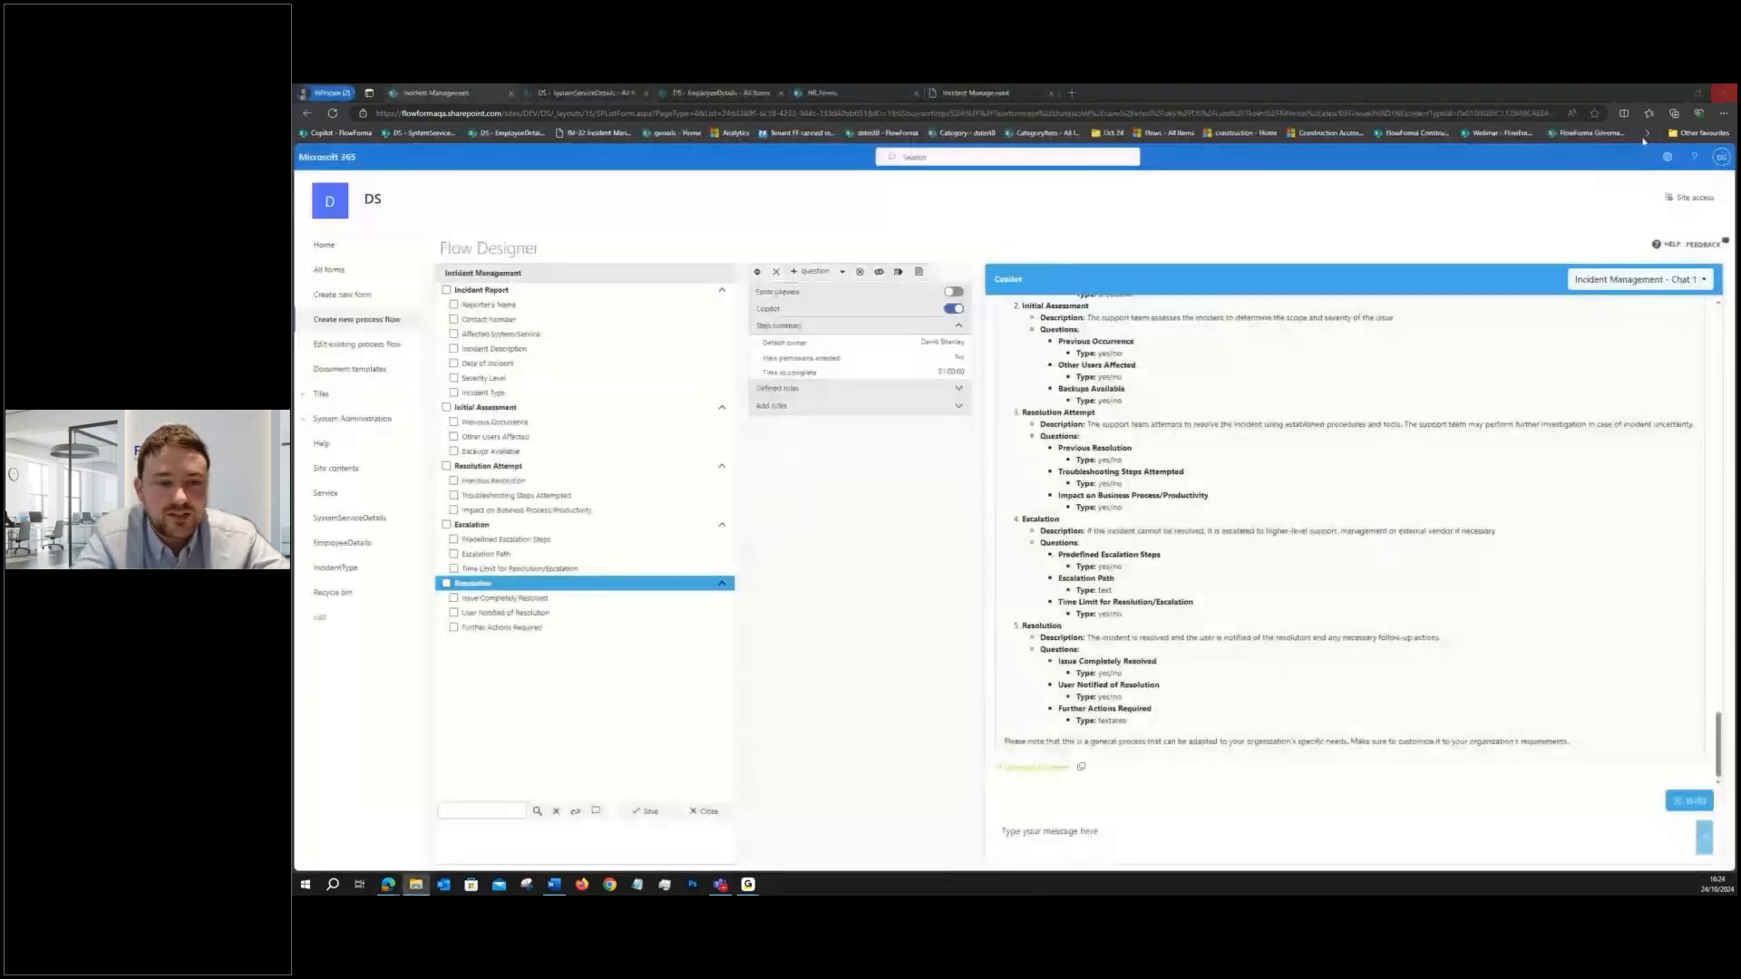
- Collapse the steps of the Incident Management flow and expand only the Incident Report step
{"action": "left_click", "coordinate": [759, 185]}
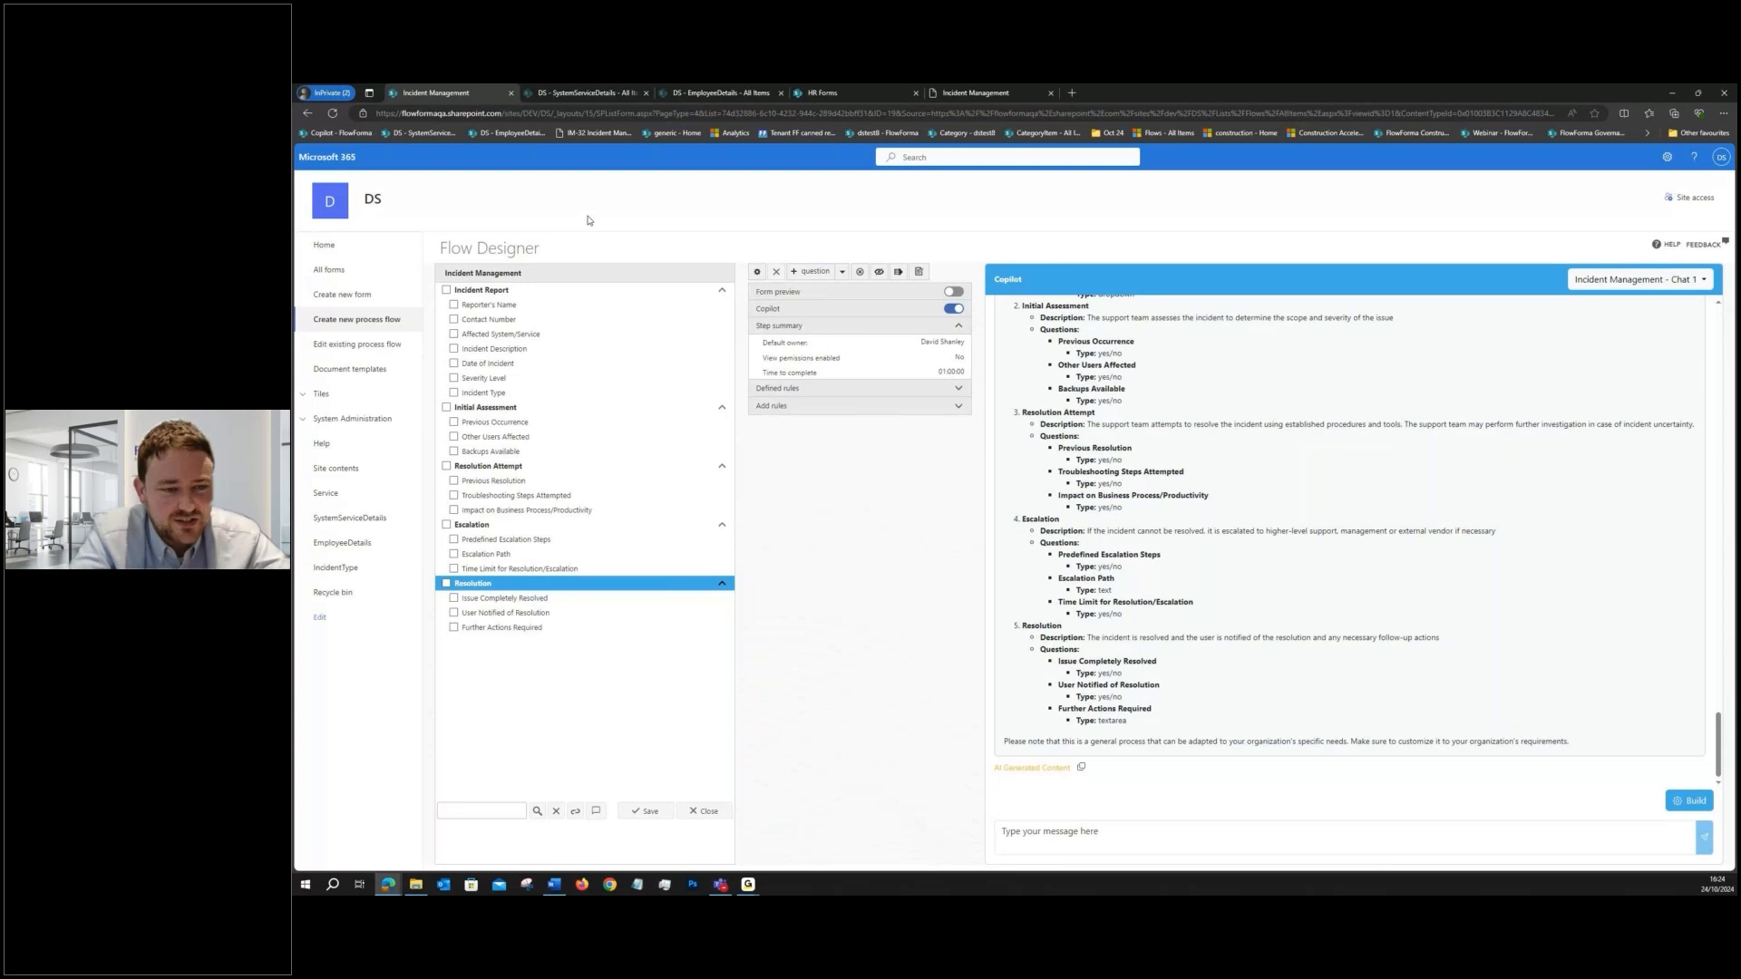
{"action": "left_click", "coordinate": [551, 292]}
{"action": "left_click", "coordinate": [548, 306]}
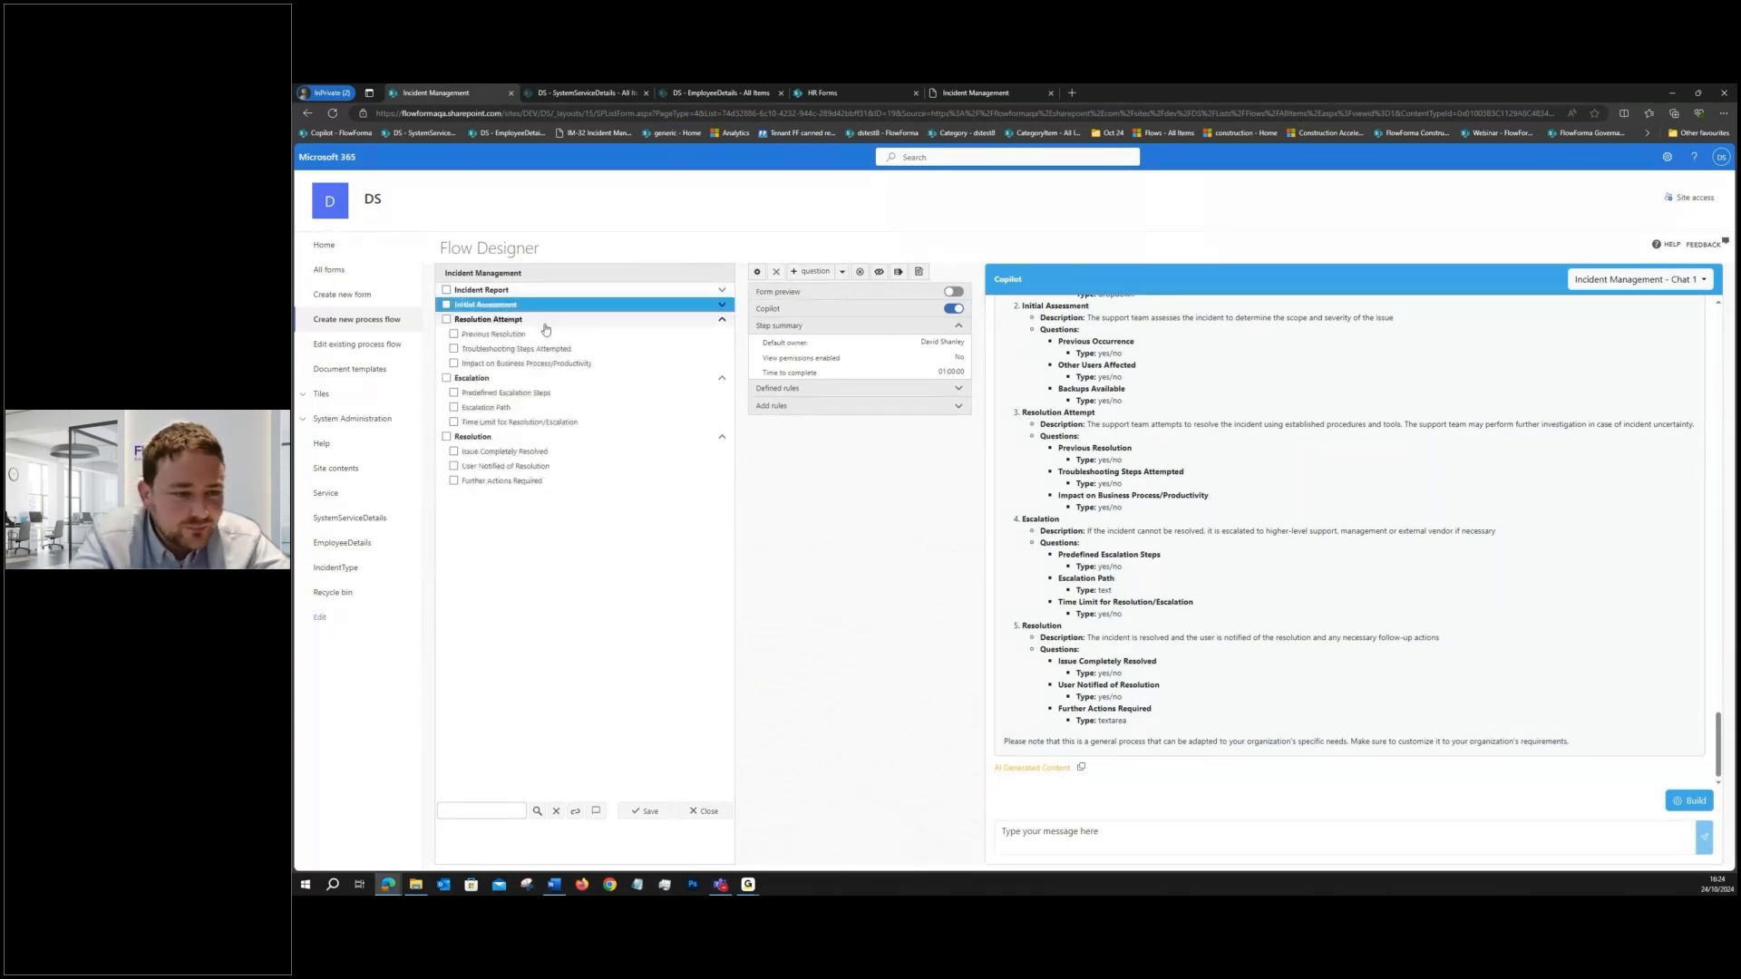
{"action": "left_click", "coordinate": [546, 322]}
{"action": "left_click", "coordinate": [535, 335]}
{"action": "left_click", "coordinate": [535, 349]}
{"action": "left_click", "coordinate": [535, 292]}
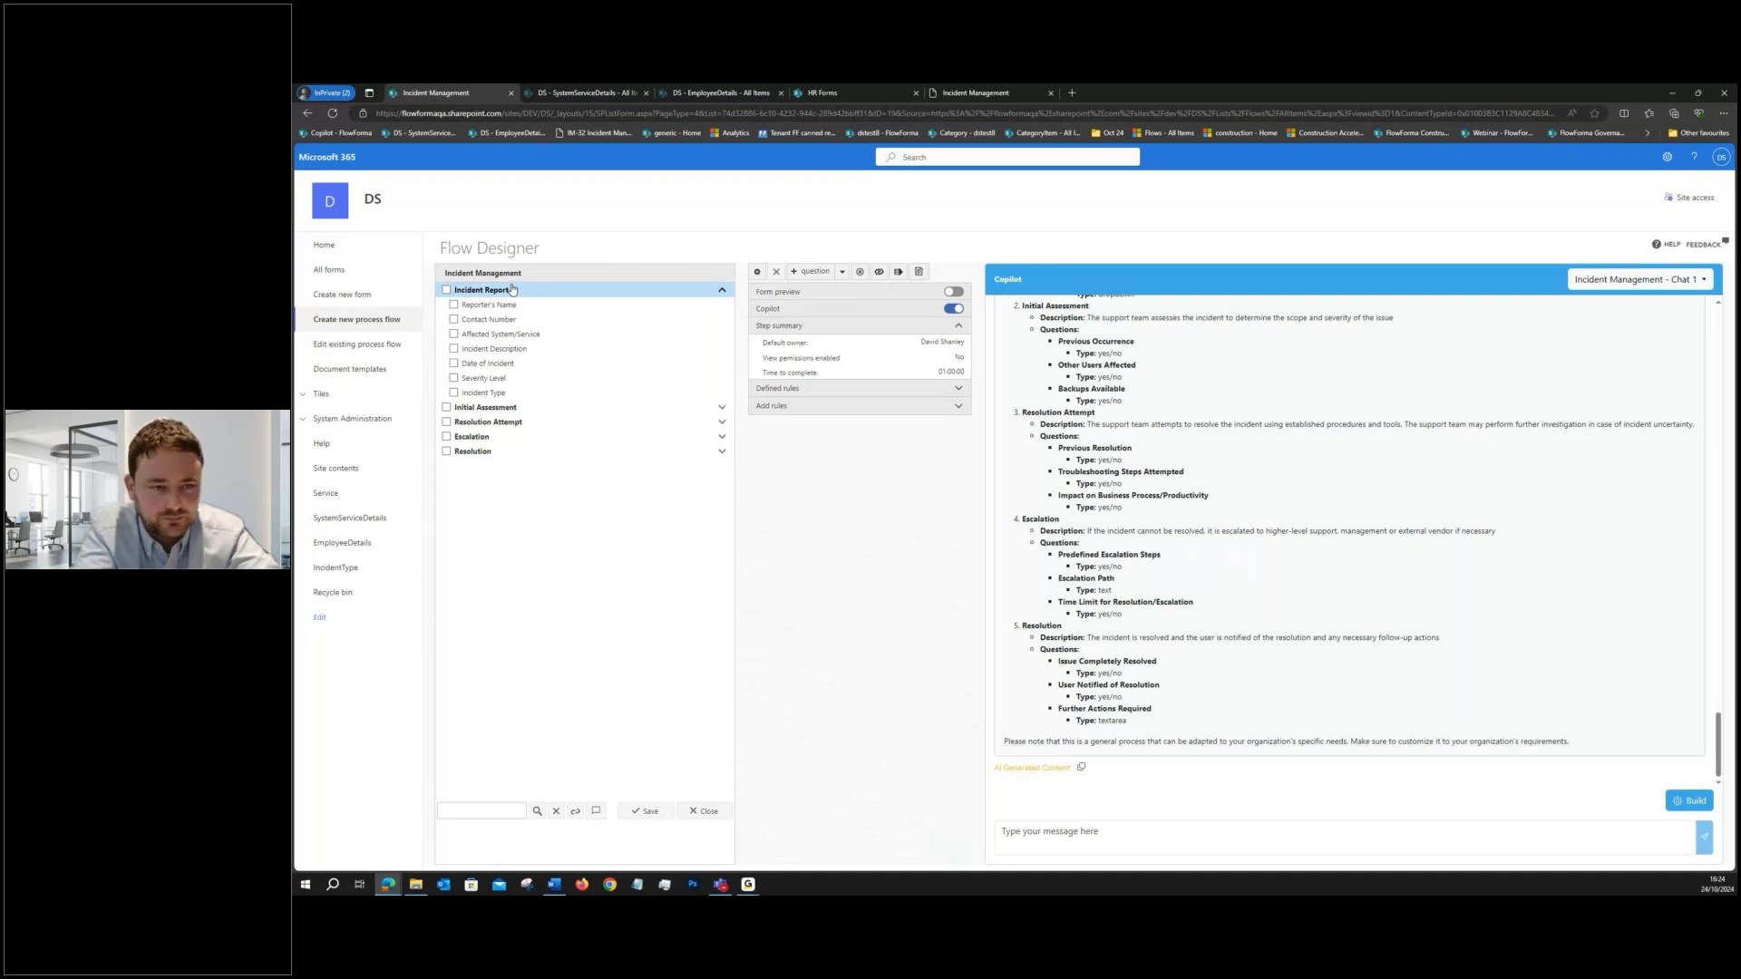
- Turn off Copilot and turn on the form preview for the Incident Management flow
{"action": "left_click", "coordinate": [512, 289]}
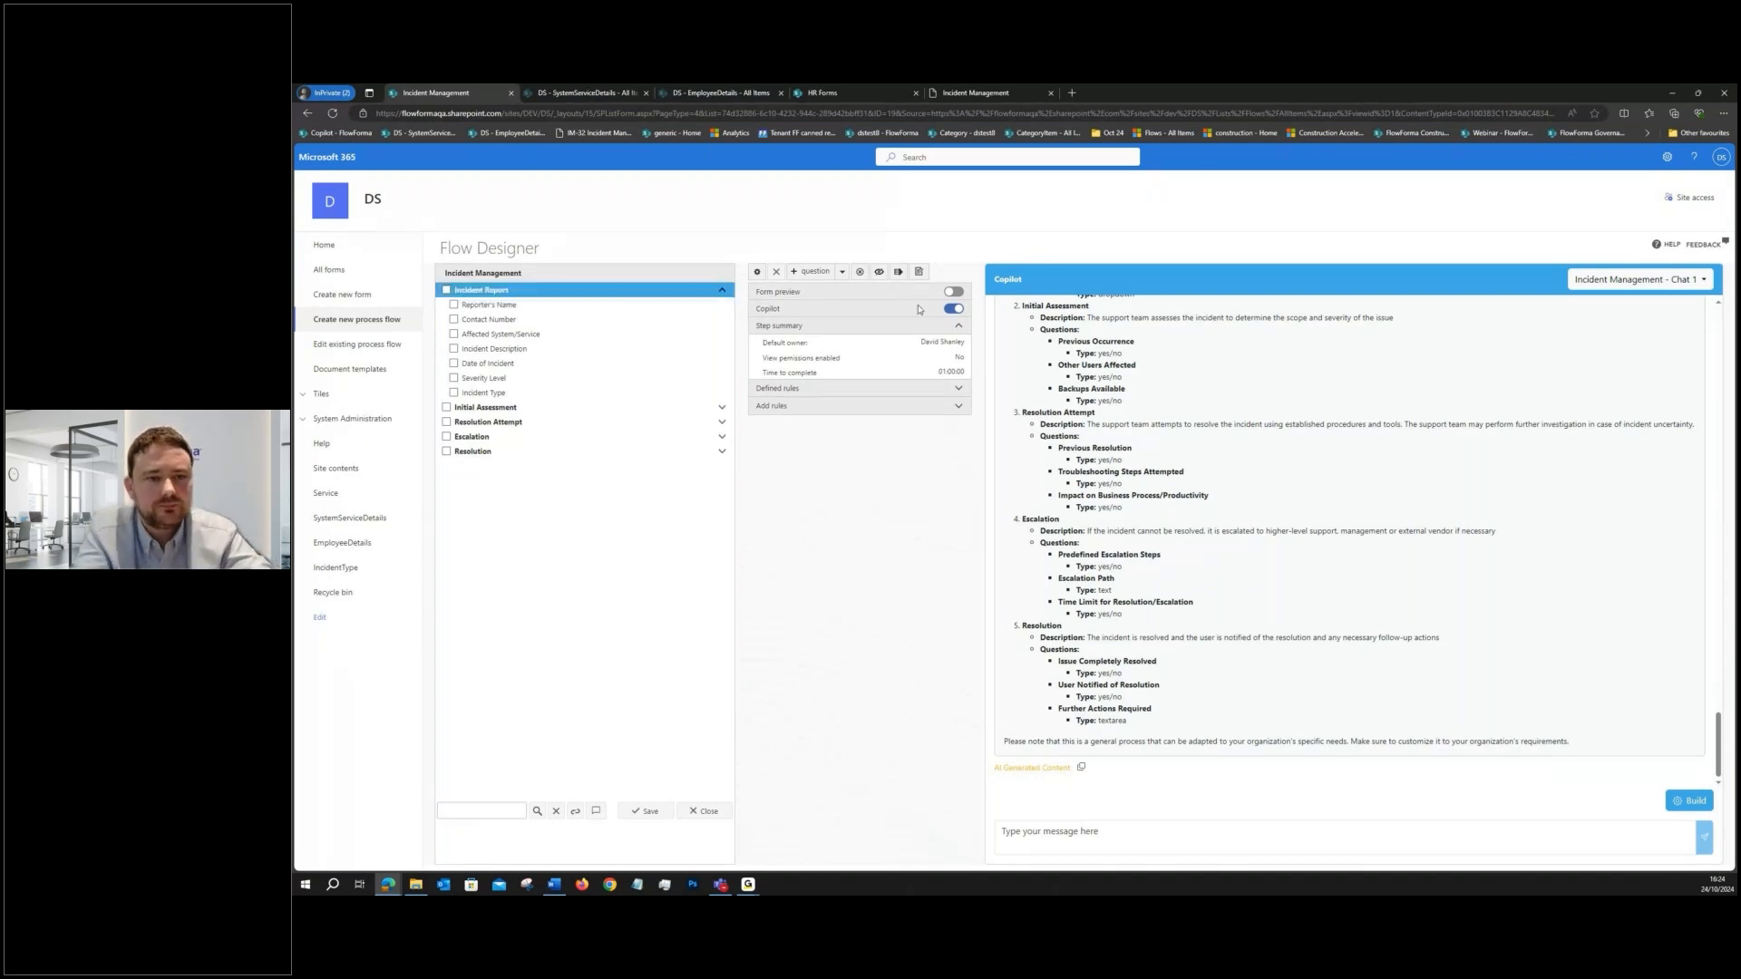
{"action": "left_click", "coordinate": [954, 308]}
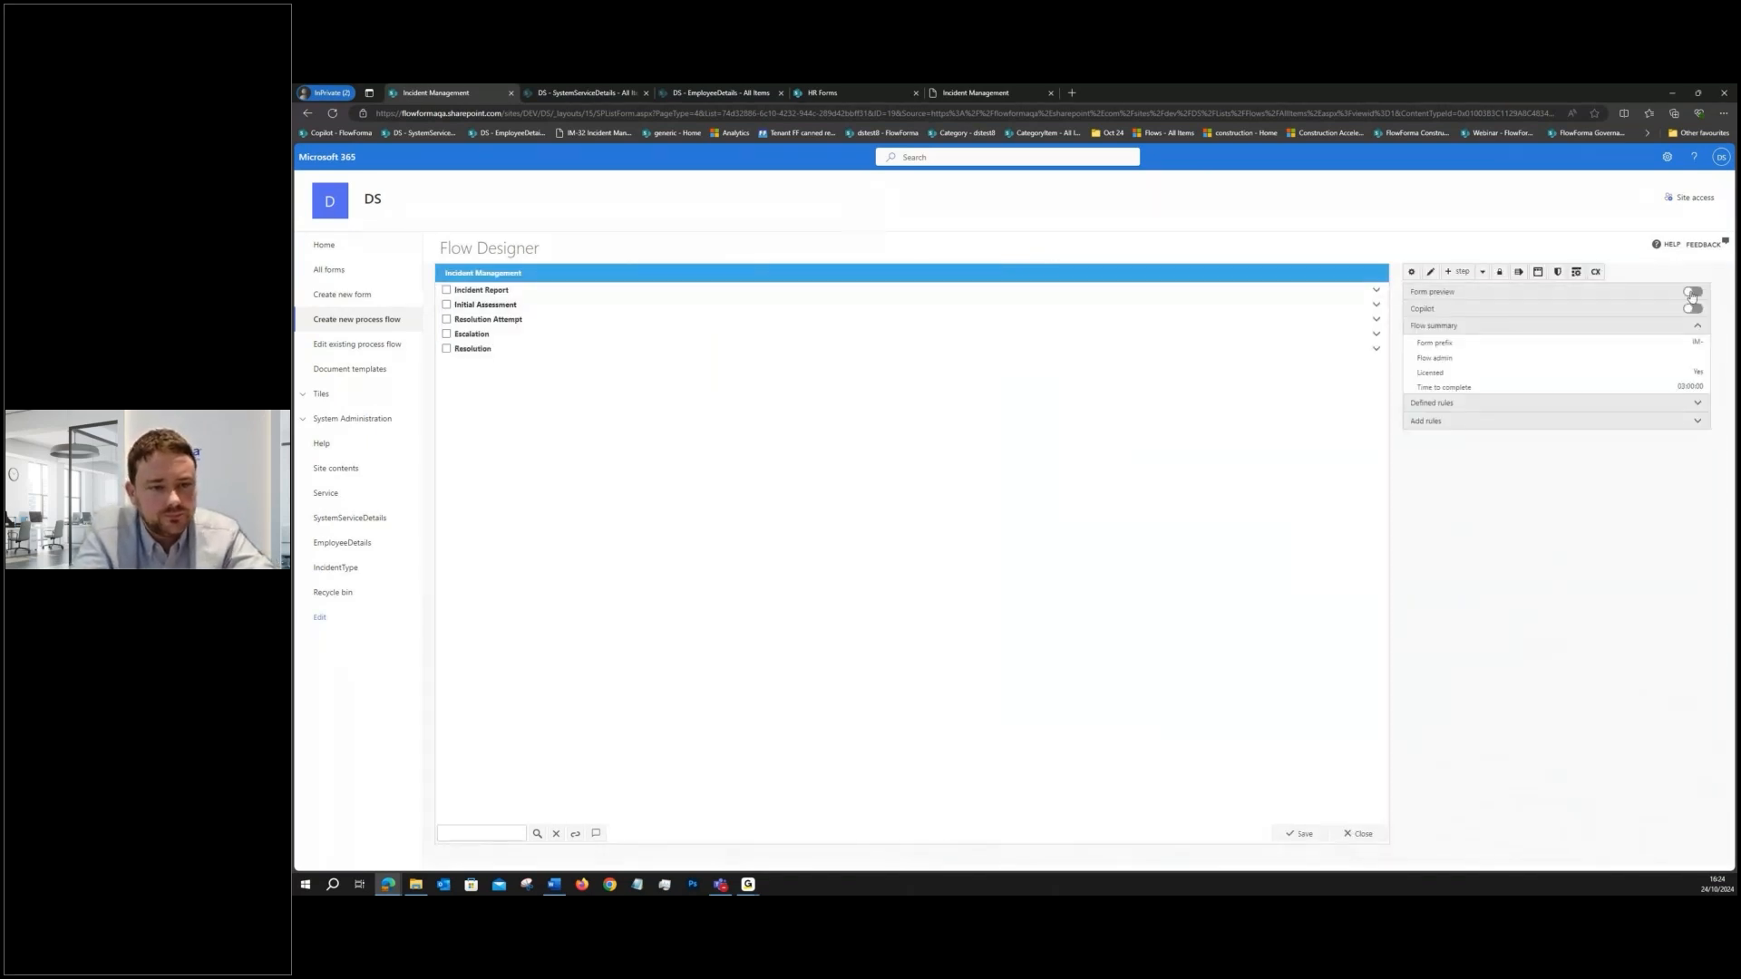
{"action": "left_click", "coordinate": [1691, 292]}
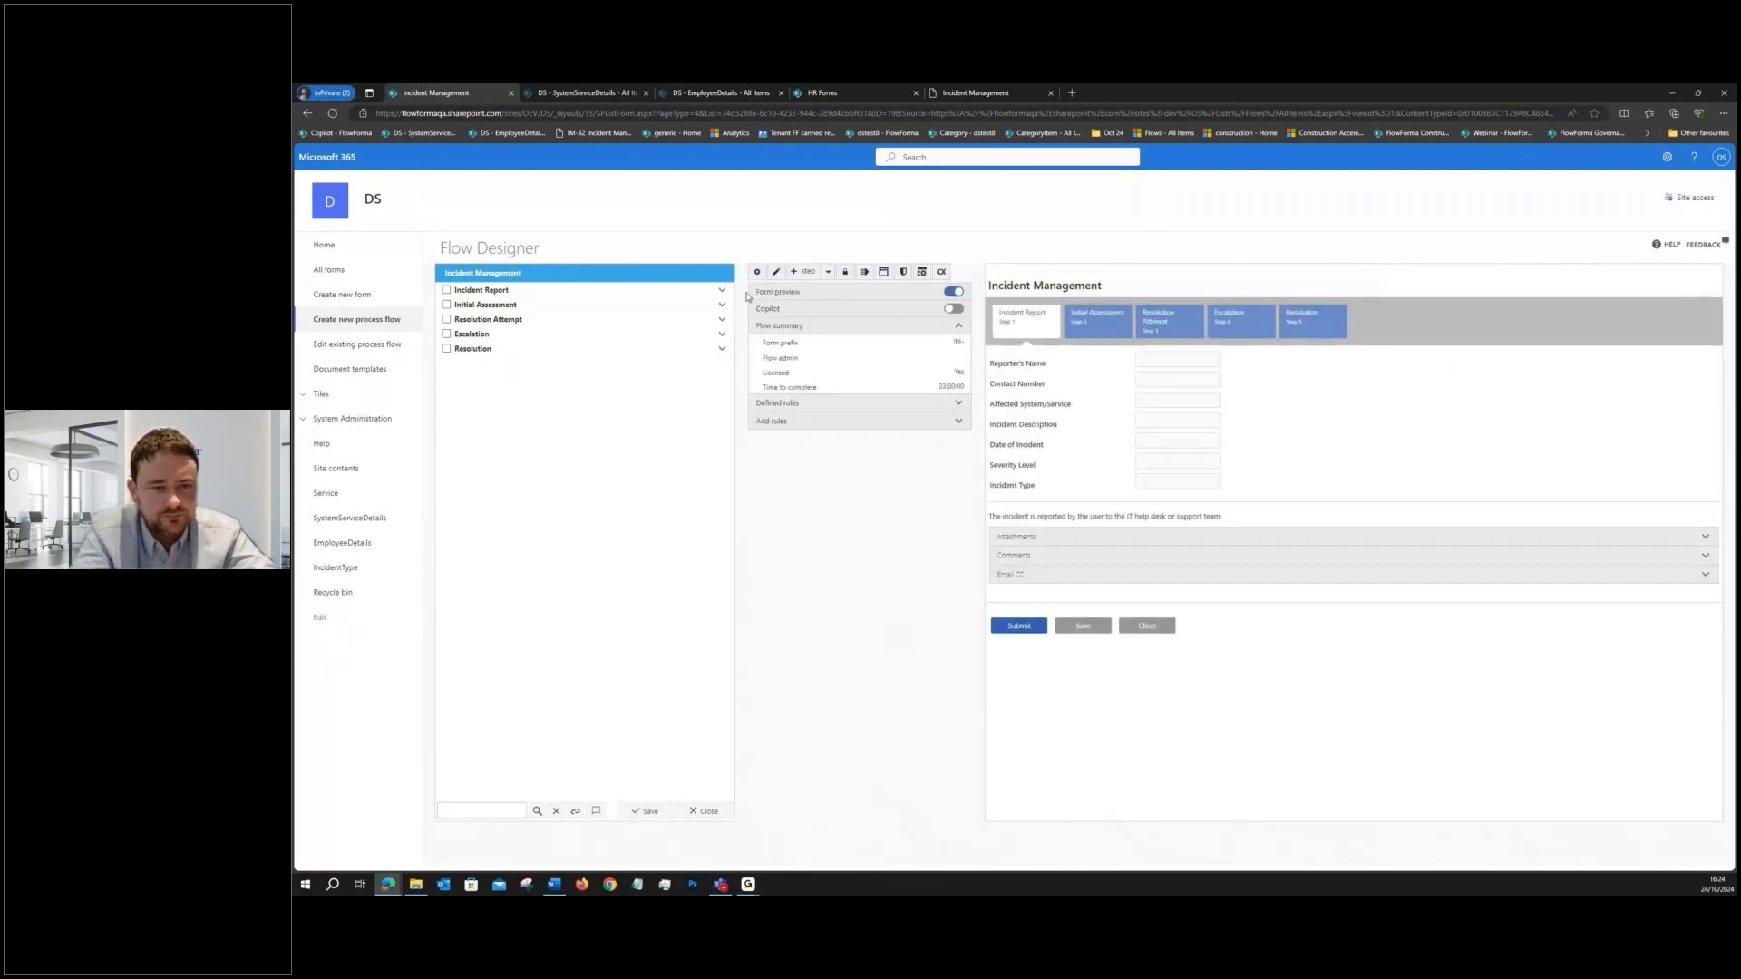
- Examine the Incident Report, Initial Assessment, Resolution Attempt and Escalation steps in the form preview
{"action": "left_click", "coordinate": [501, 290]}
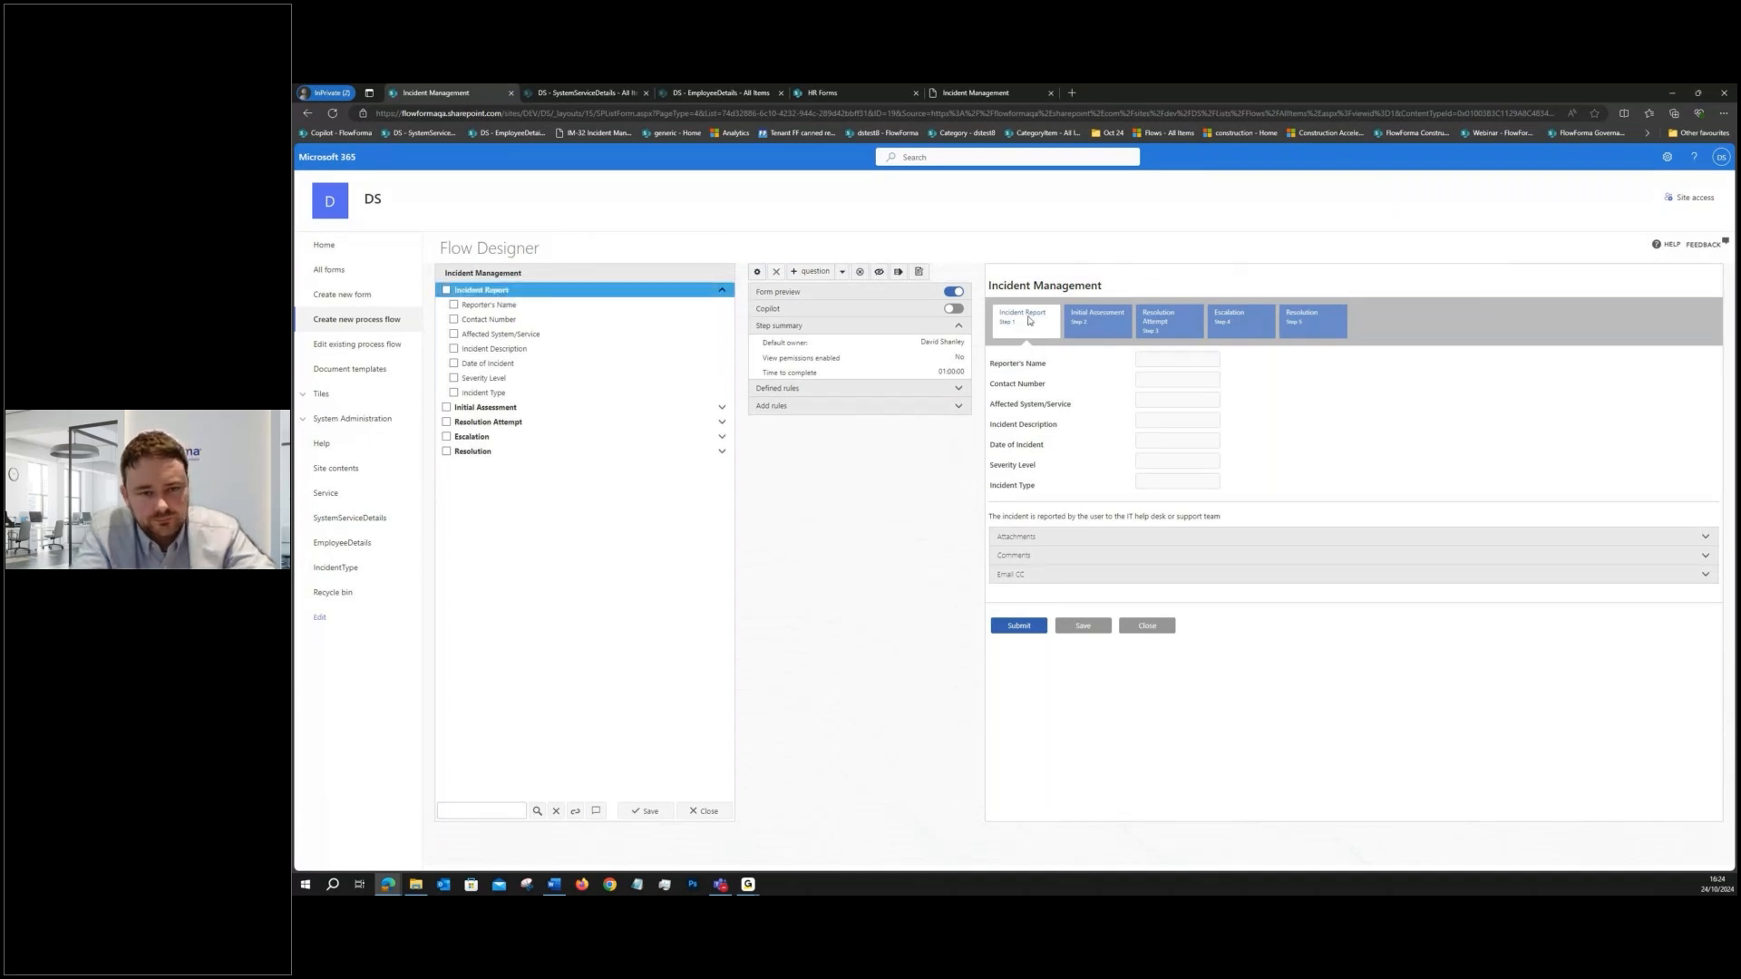
{"action": "left_click", "coordinate": [575, 408]}
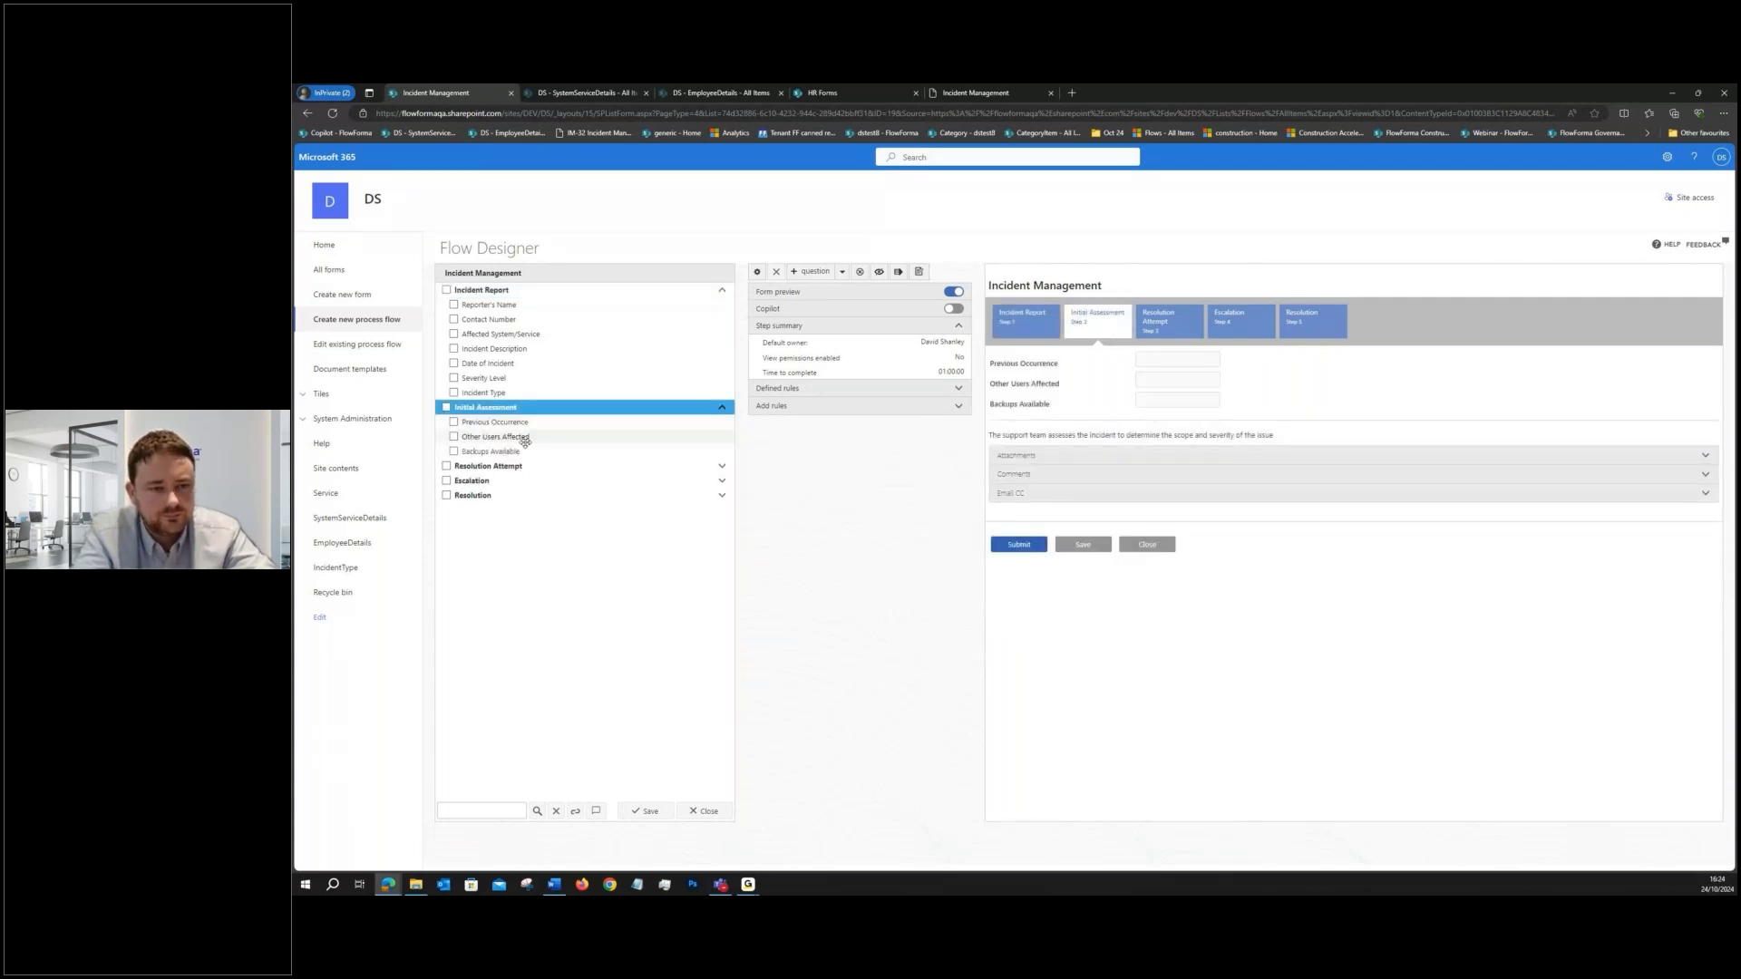
{"action": "left_click", "coordinate": [521, 466]}
{"action": "left_click", "coordinate": [504, 525]}
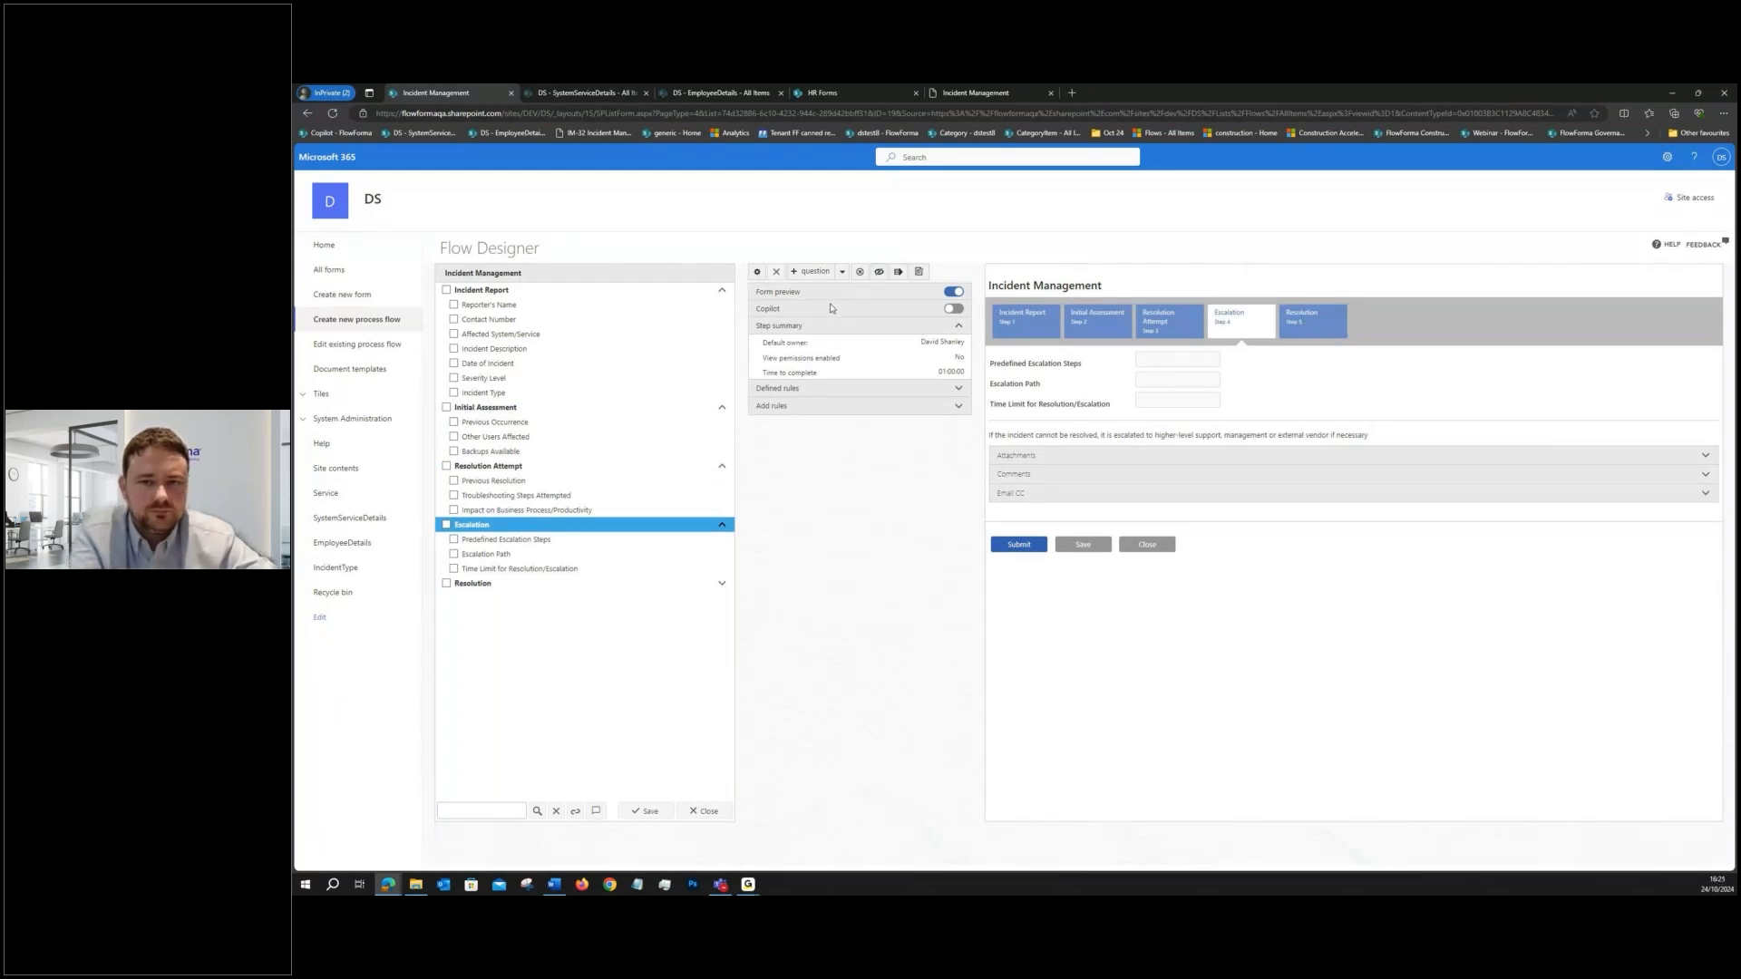
{"action": "left_click", "coordinate": [573, 293]}
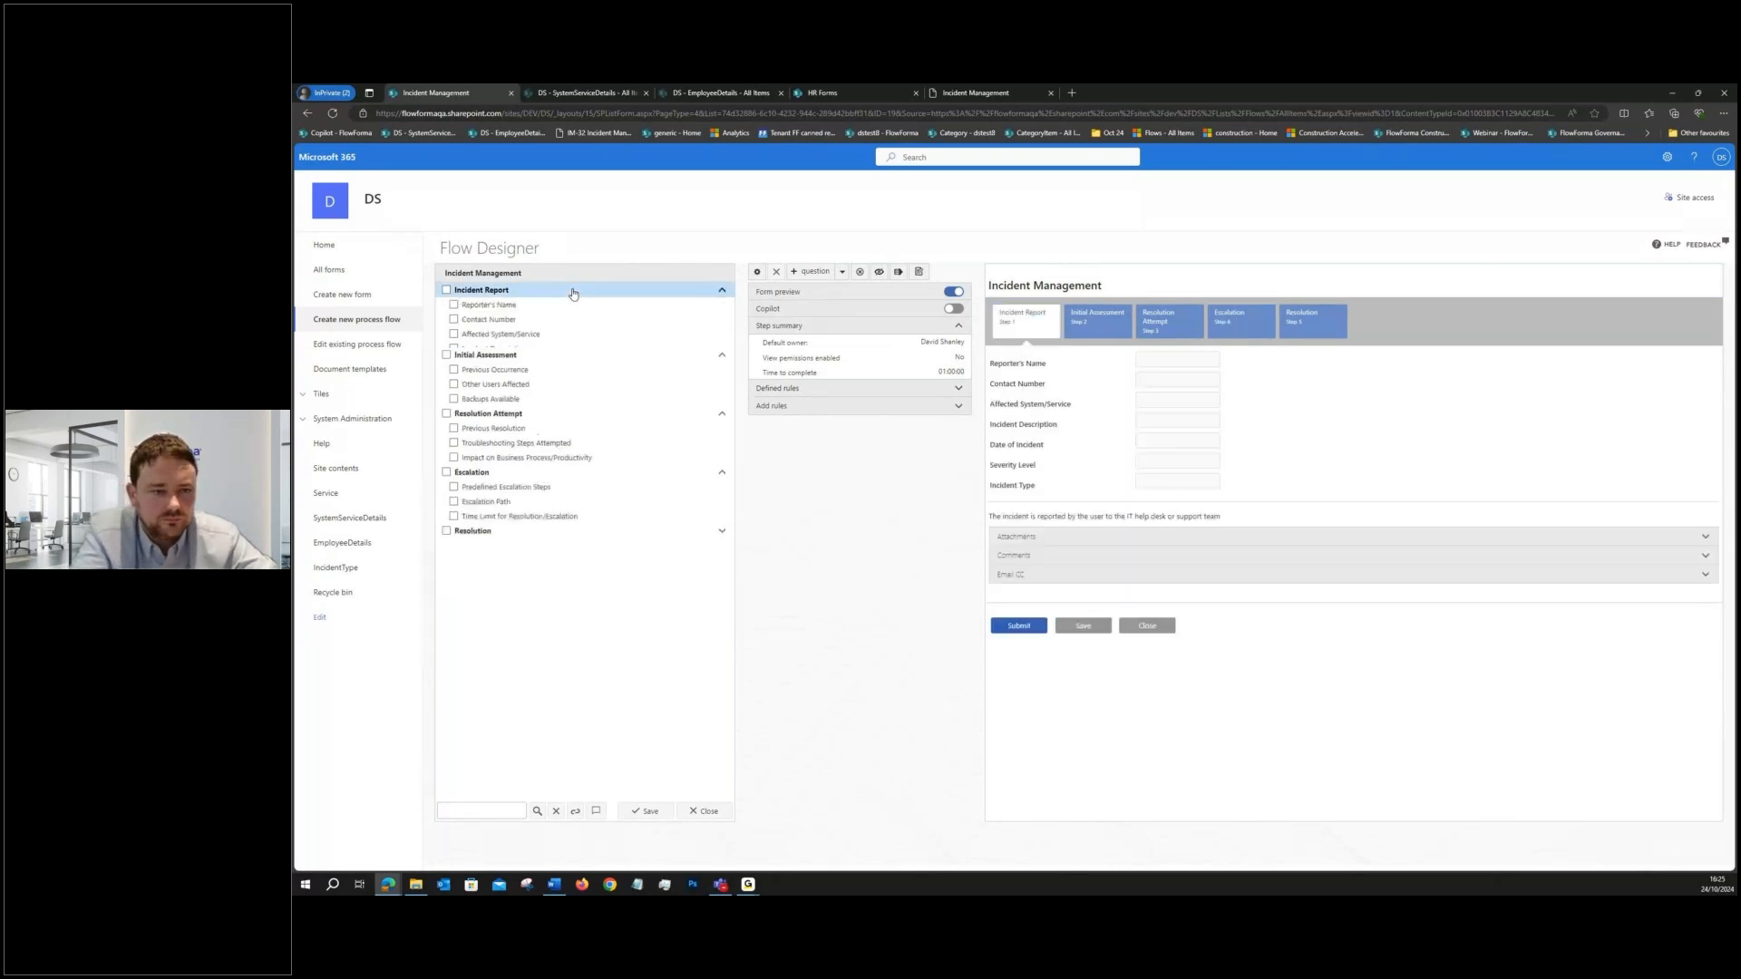
- Change the question type of Reporter's Name in the Incident Report step to Person or group and save it
{"action": "left_click", "coordinate": [544, 307]}
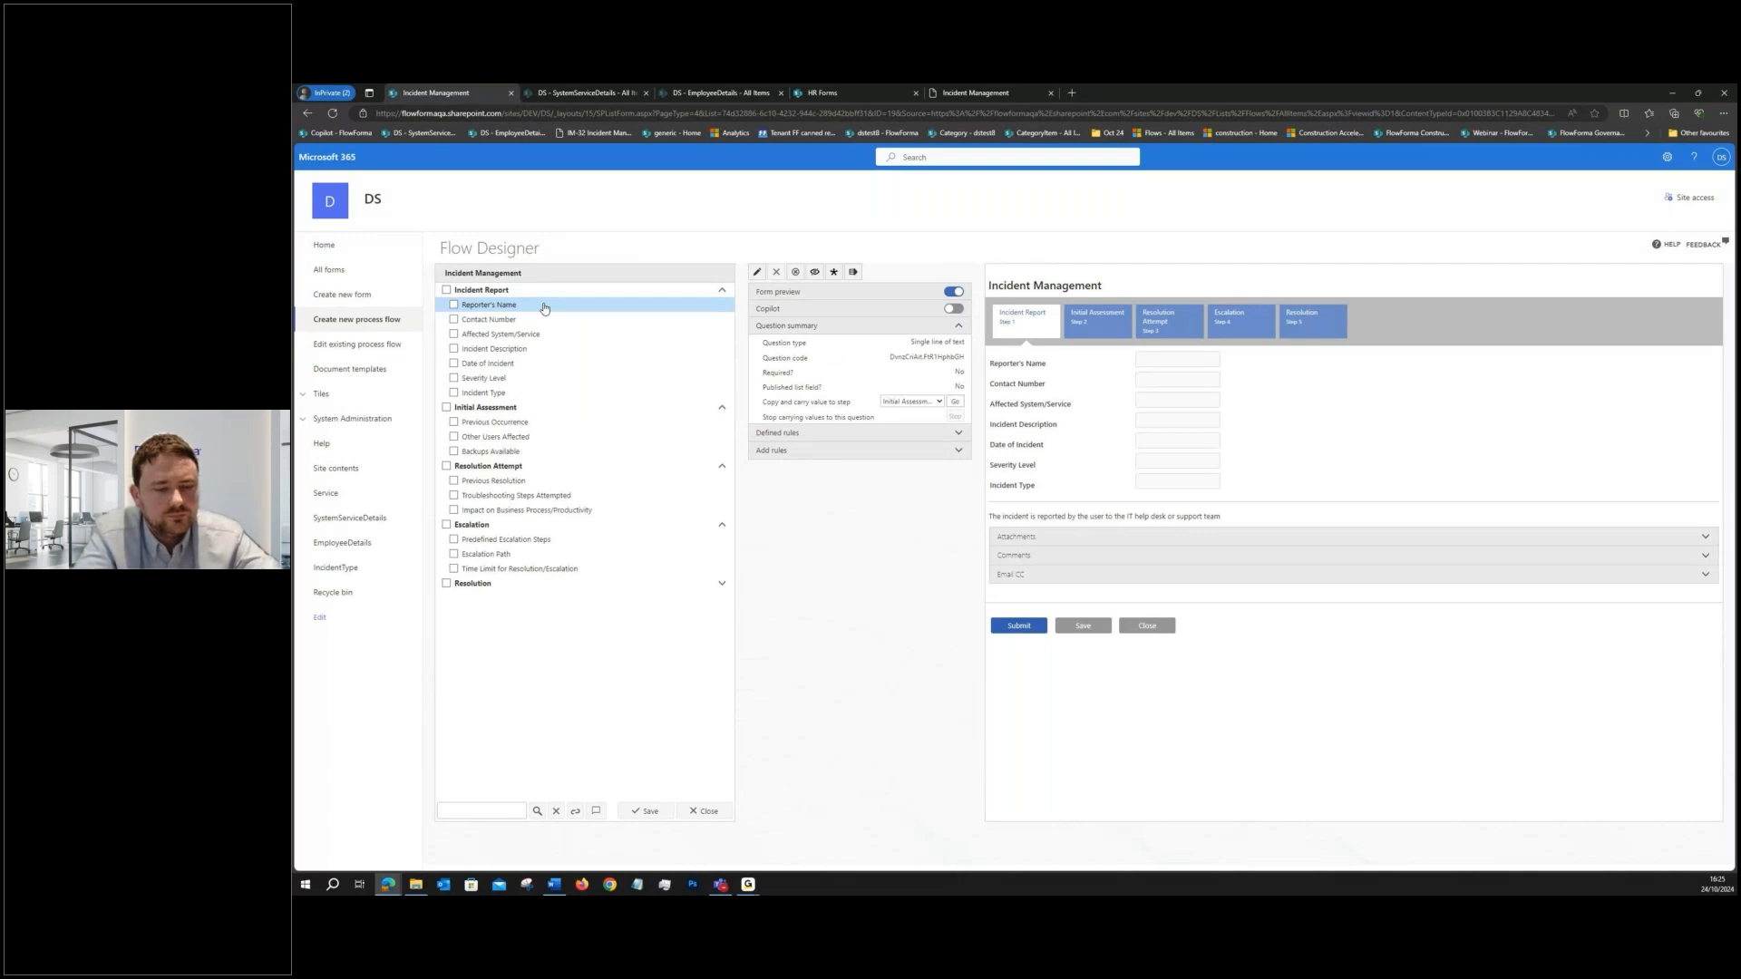
{"action": "left_click", "coordinate": [759, 273]}
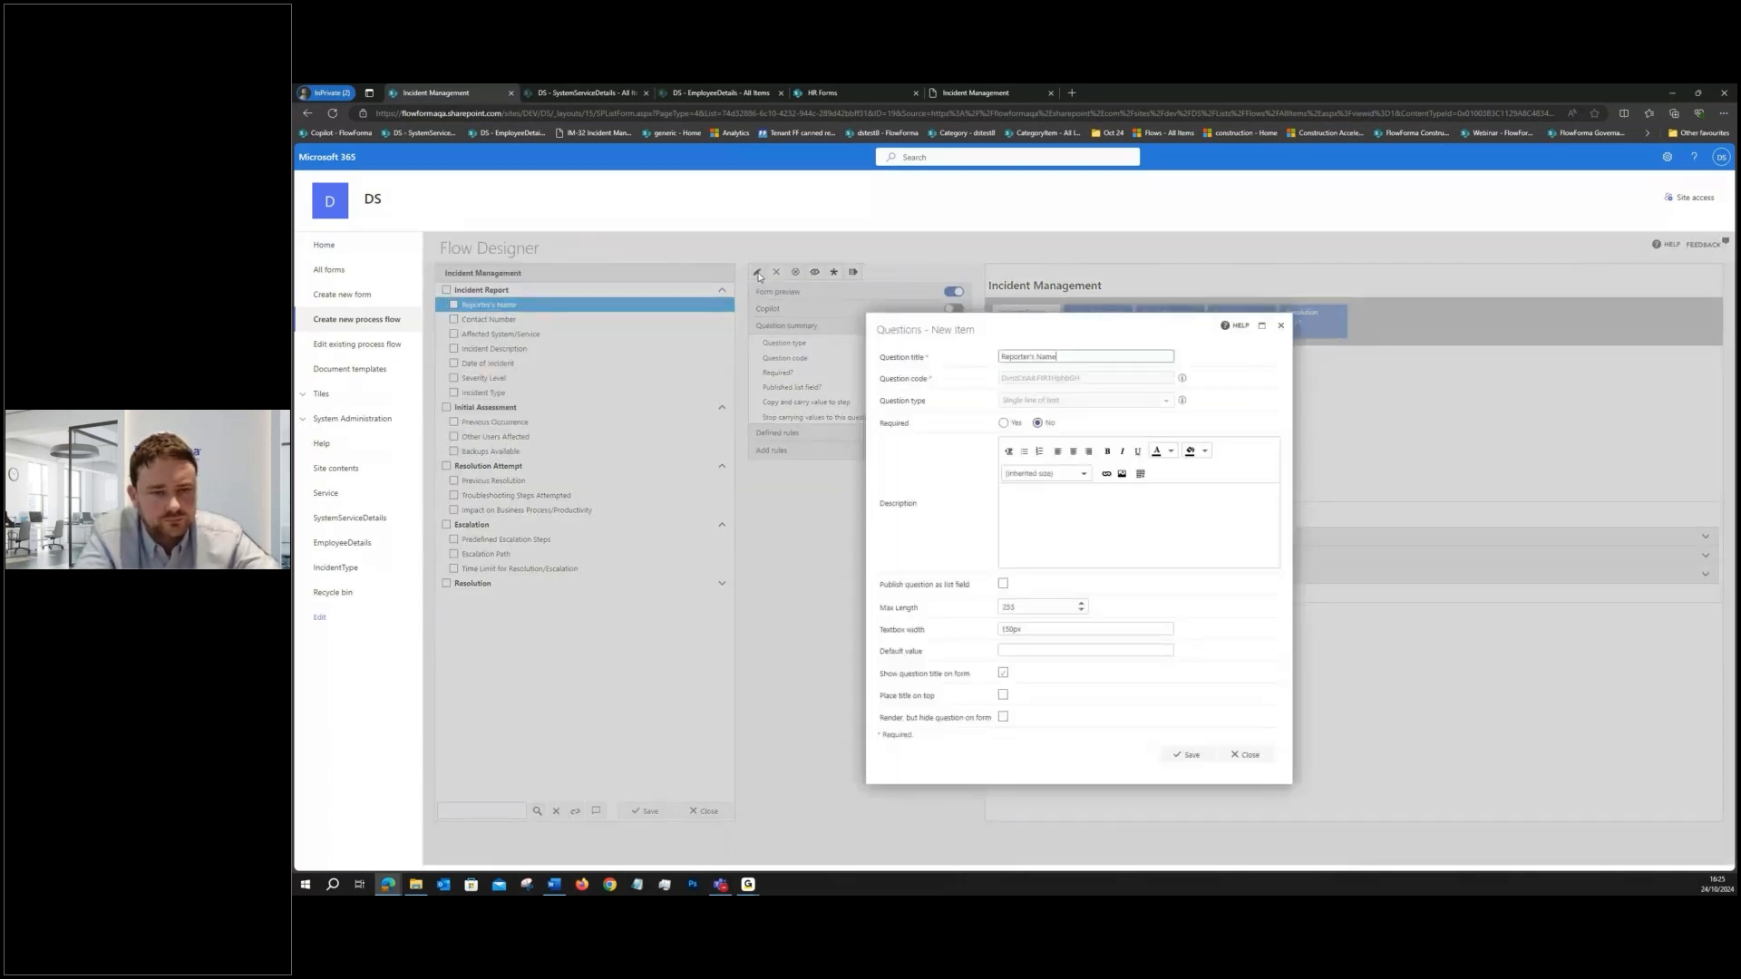
{"action": "left_click", "coordinate": [1043, 399]}
{"action": "scroll", "coordinate": [1055, 460], "scroll_direction": "up", "scroll_amount": 3}
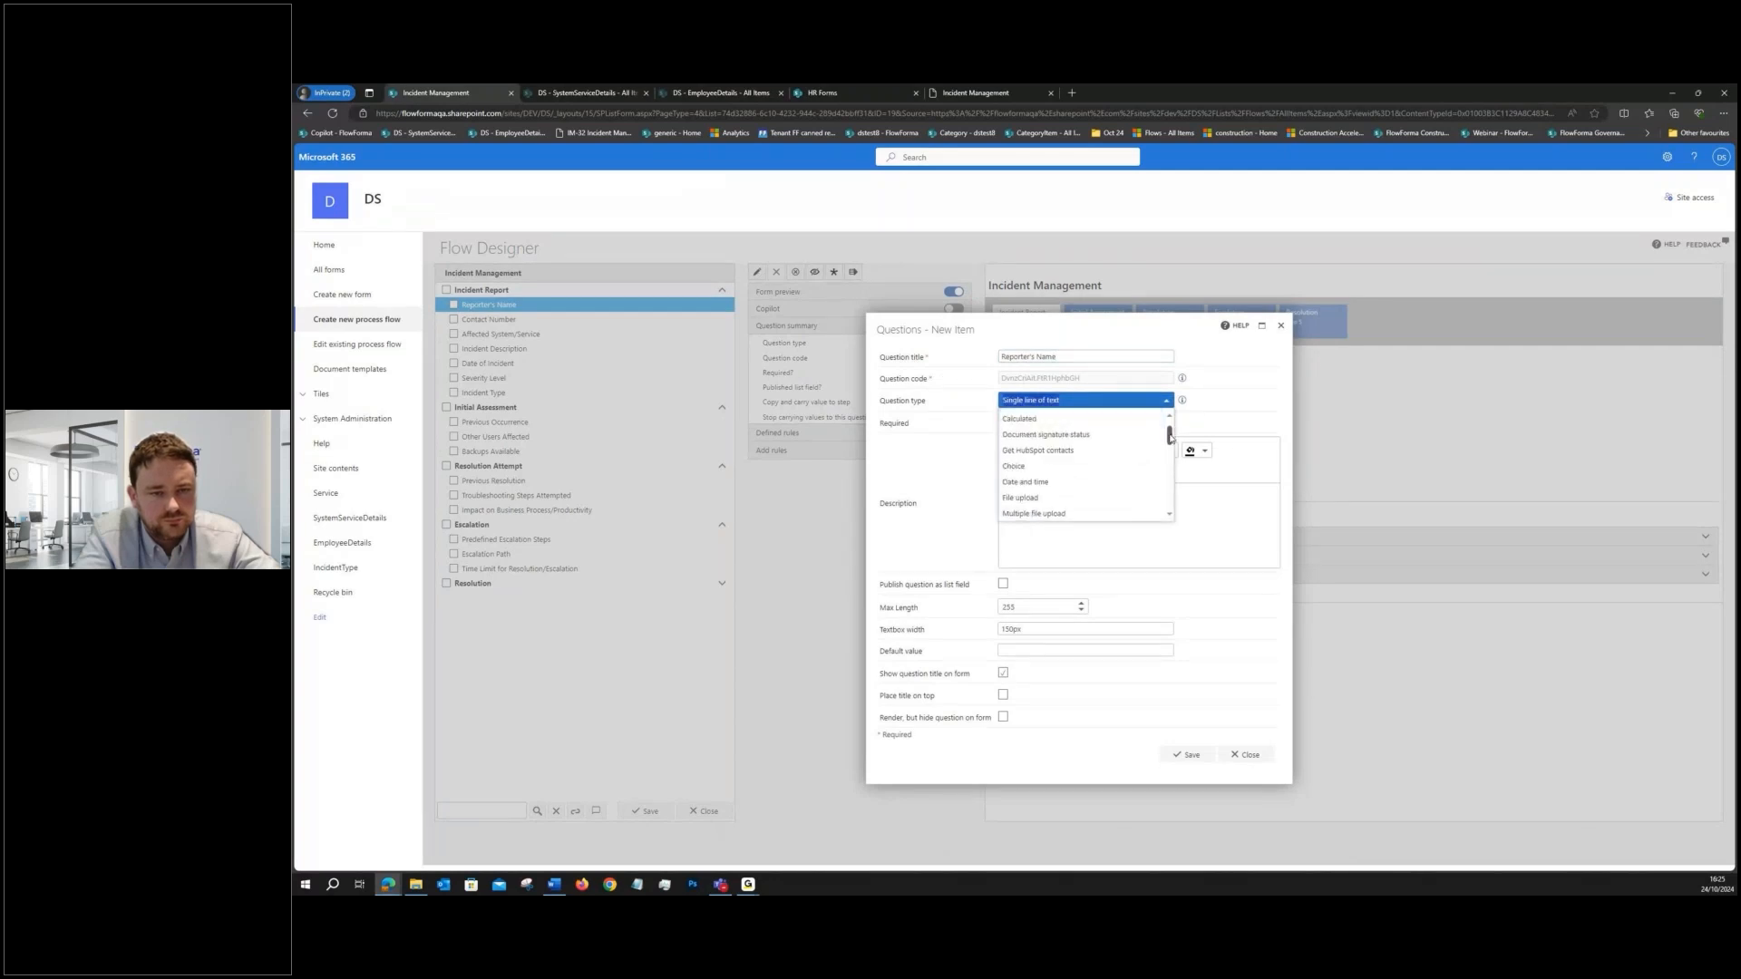
{"action": "left_click_drag", "start_coordinate": [1169, 436], "coordinate": [1168, 465]}
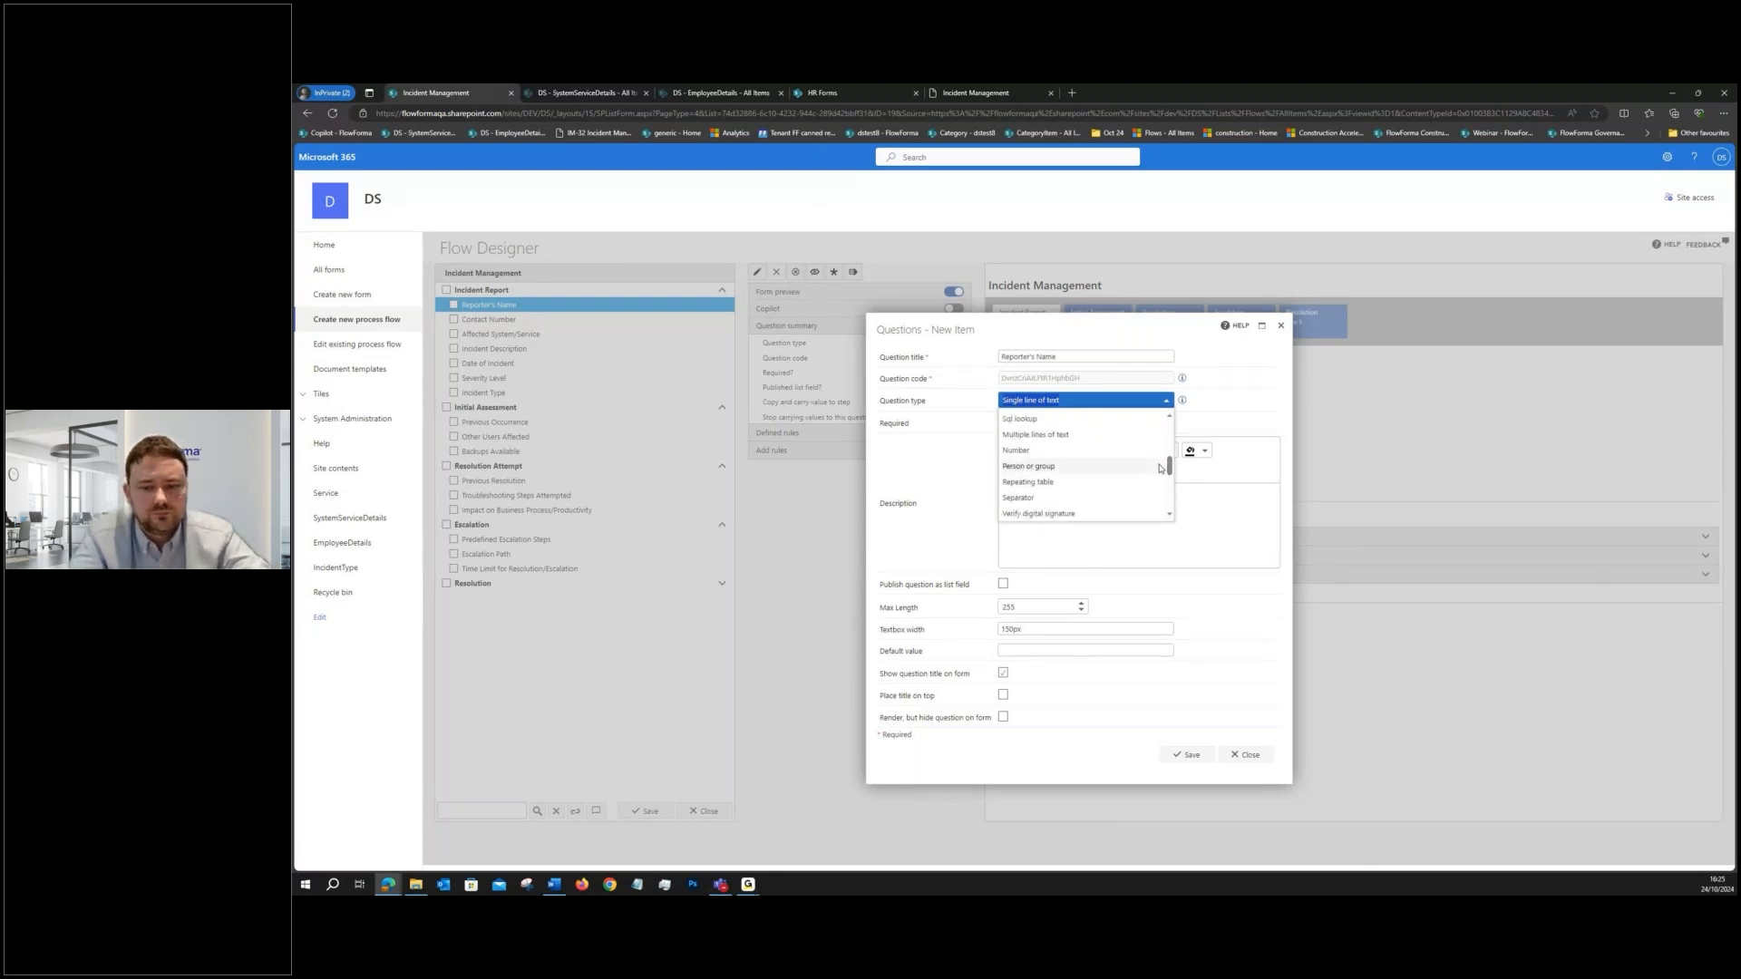
{"action": "left_click", "coordinate": [1097, 465]}
{"action": "left_click", "coordinate": [1181, 763]}
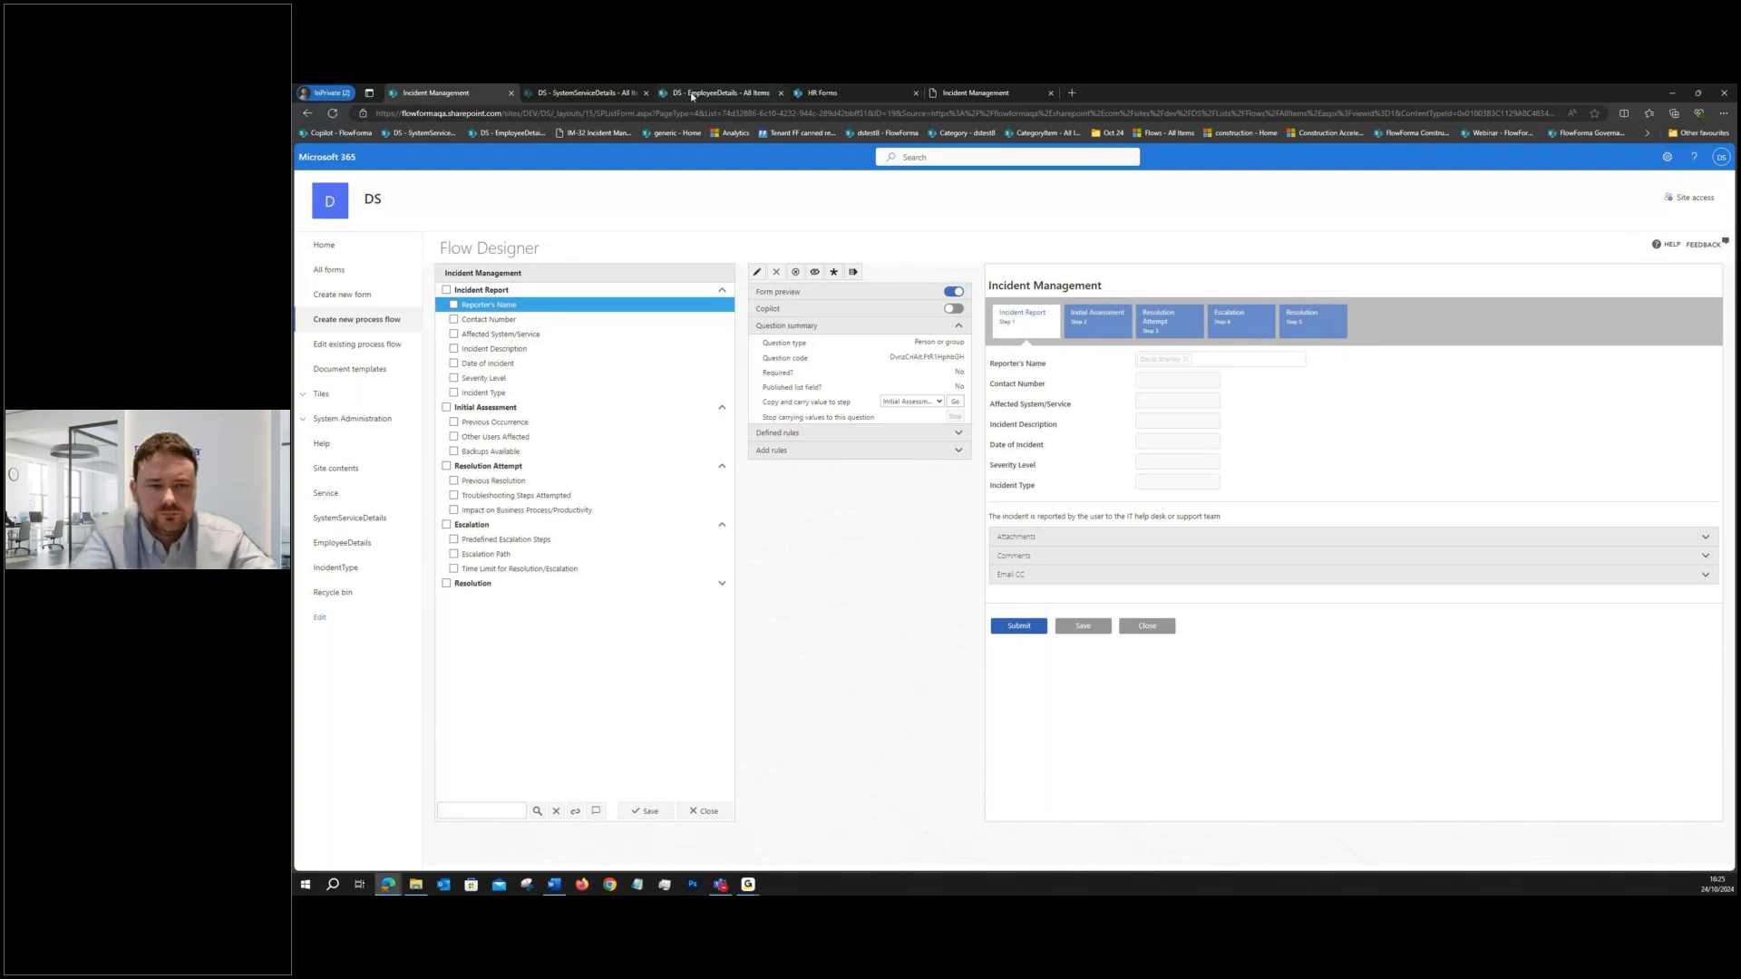
- Check the contact numbers stored in the EmployeeDetails list and return to the Incident Management flow
{"action": "left_click", "coordinate": [691, 96]}
{"action": "left_click", "coordinate": [528, 348]}
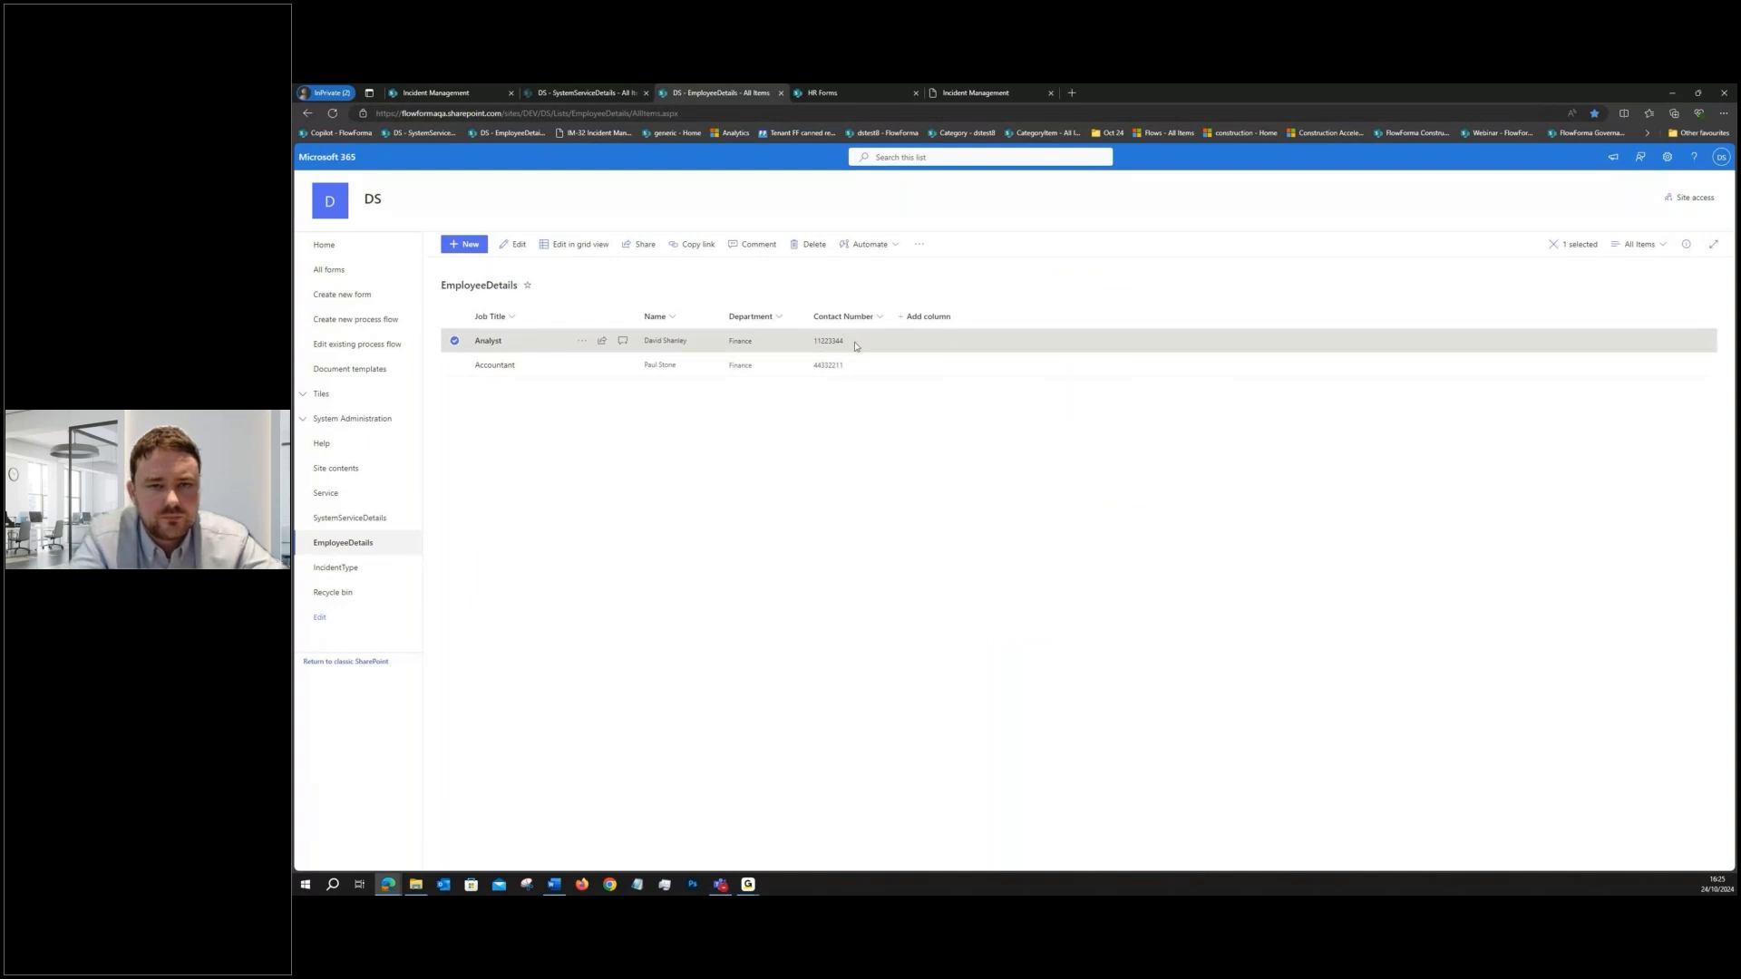
{"action": "left_click", "coordinate": [436, 93]}
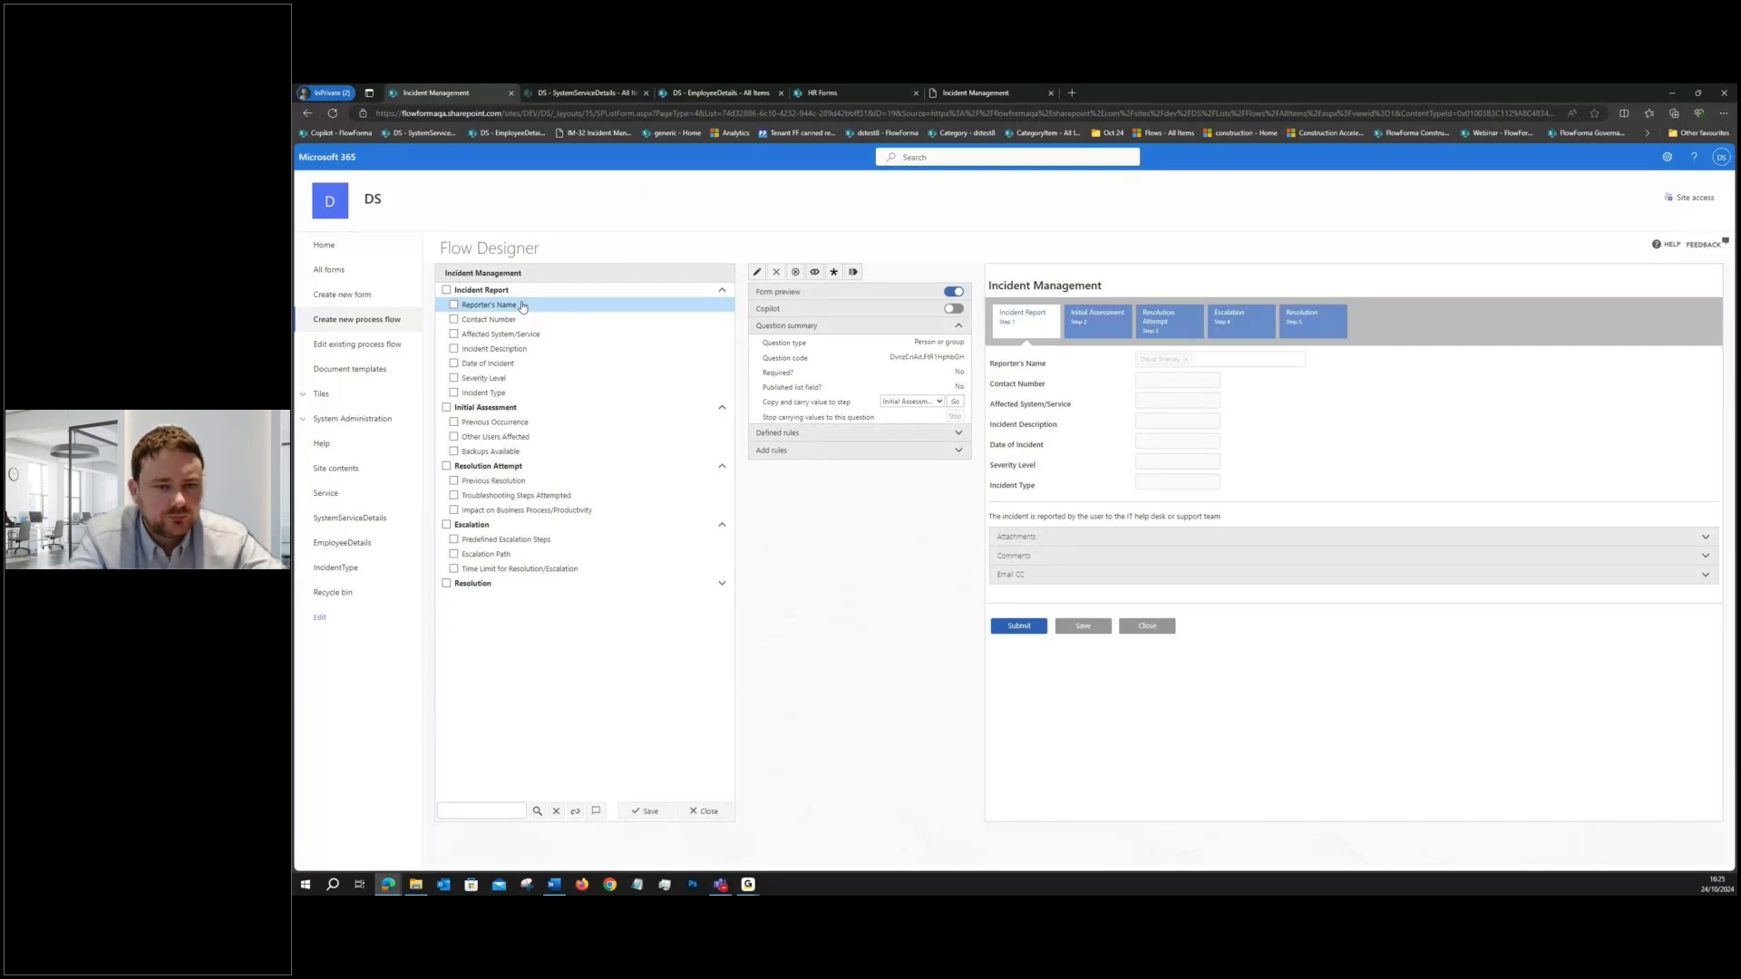
- Disable the Reporter's Name and Contact Number questions in the Incident Report step
{"action": "left_click", "coordinate": [522, 306]}
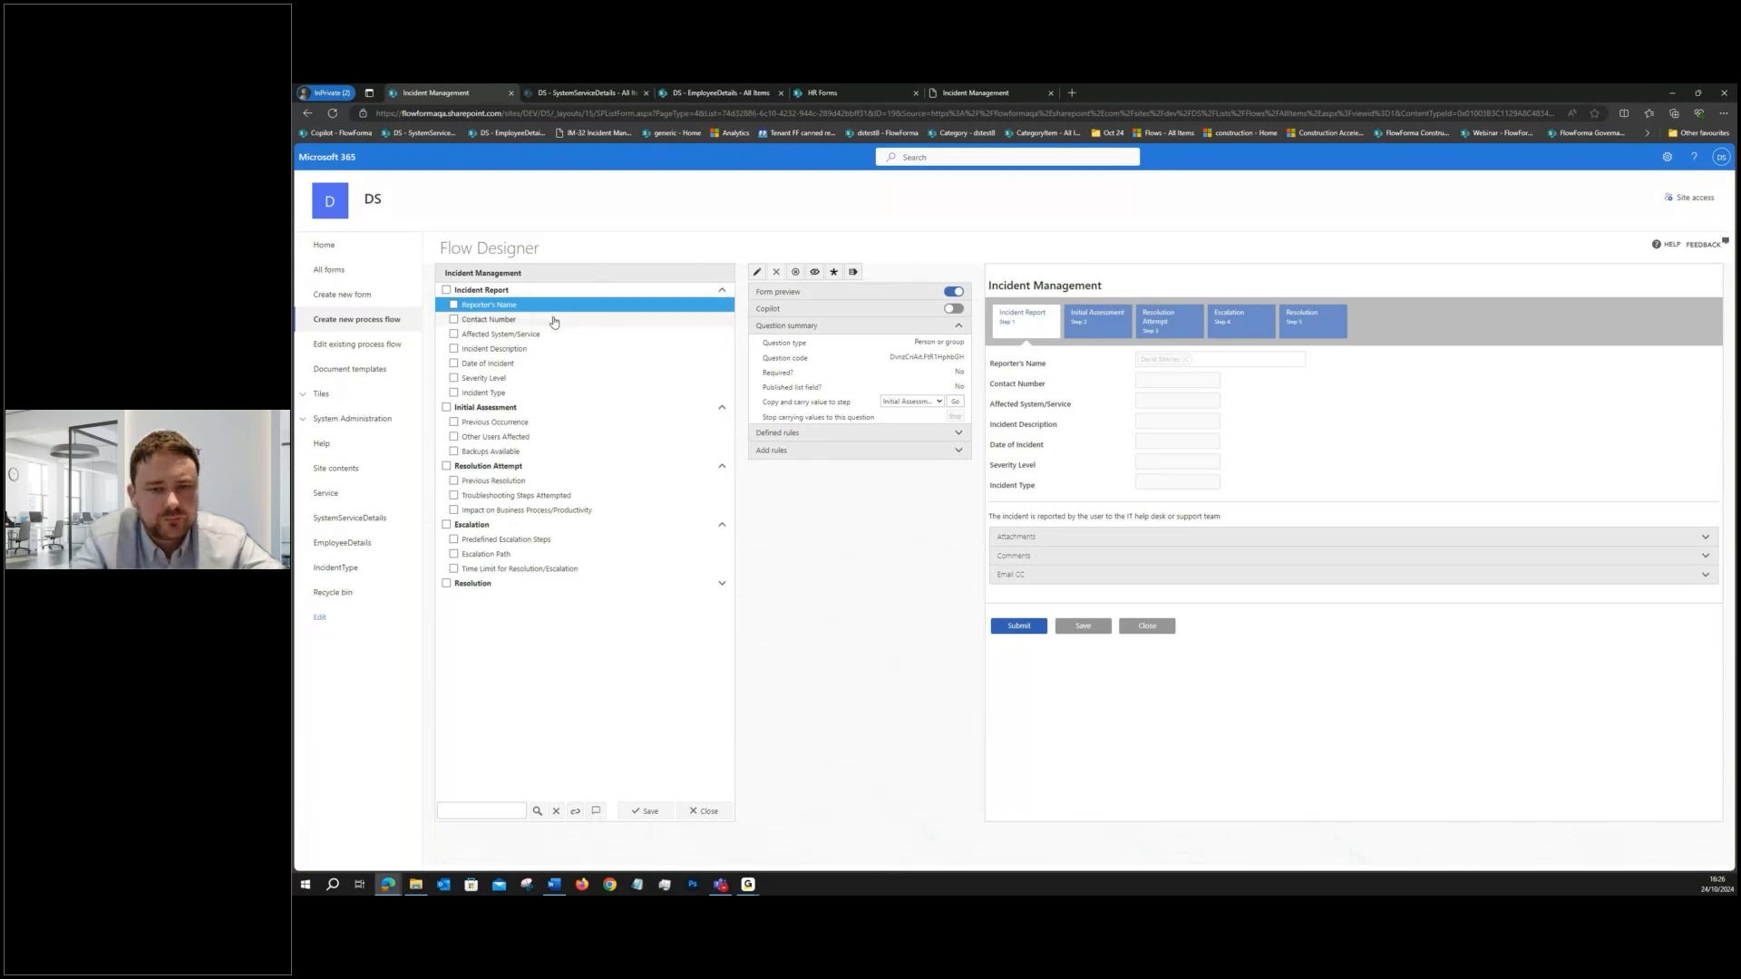
{"action": "left_click", "coordinate": [532, 320]}
{"action": "left_click", "coordinate": [835, 271]}
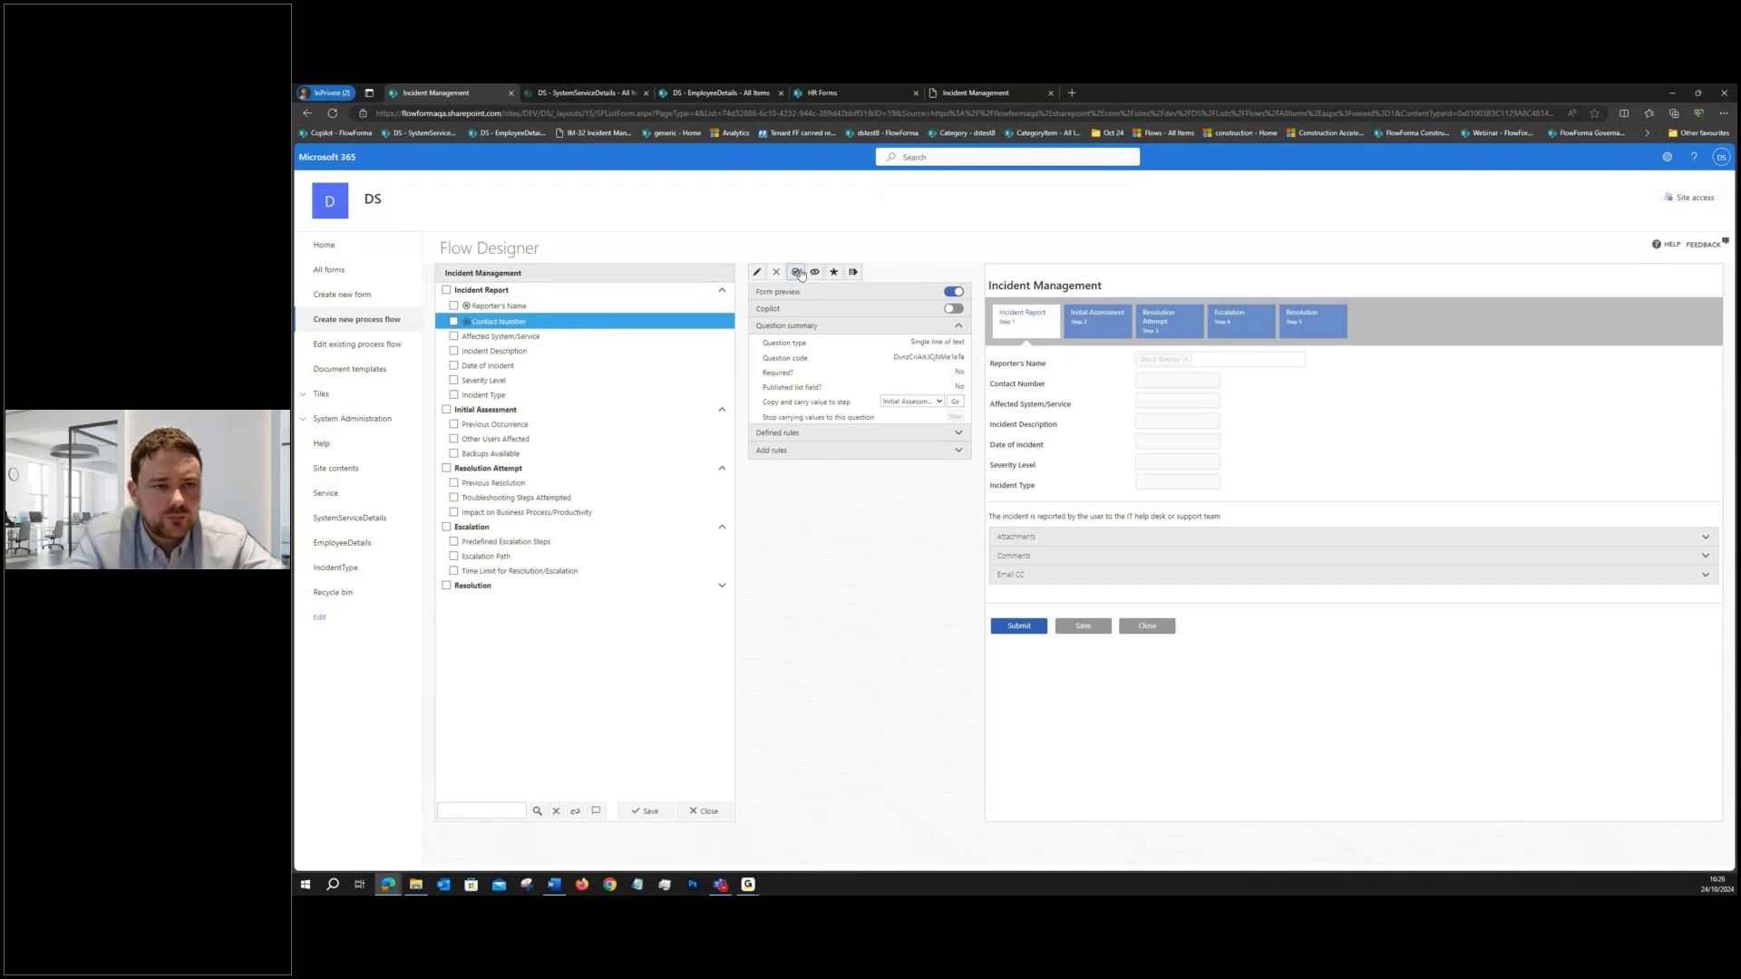
- Review the rules available for Reporter's Name, including the Data Integration, Communications, Permissions and Workflow Control categories
{"action": "left_click", "coordinate": [548, 306]}
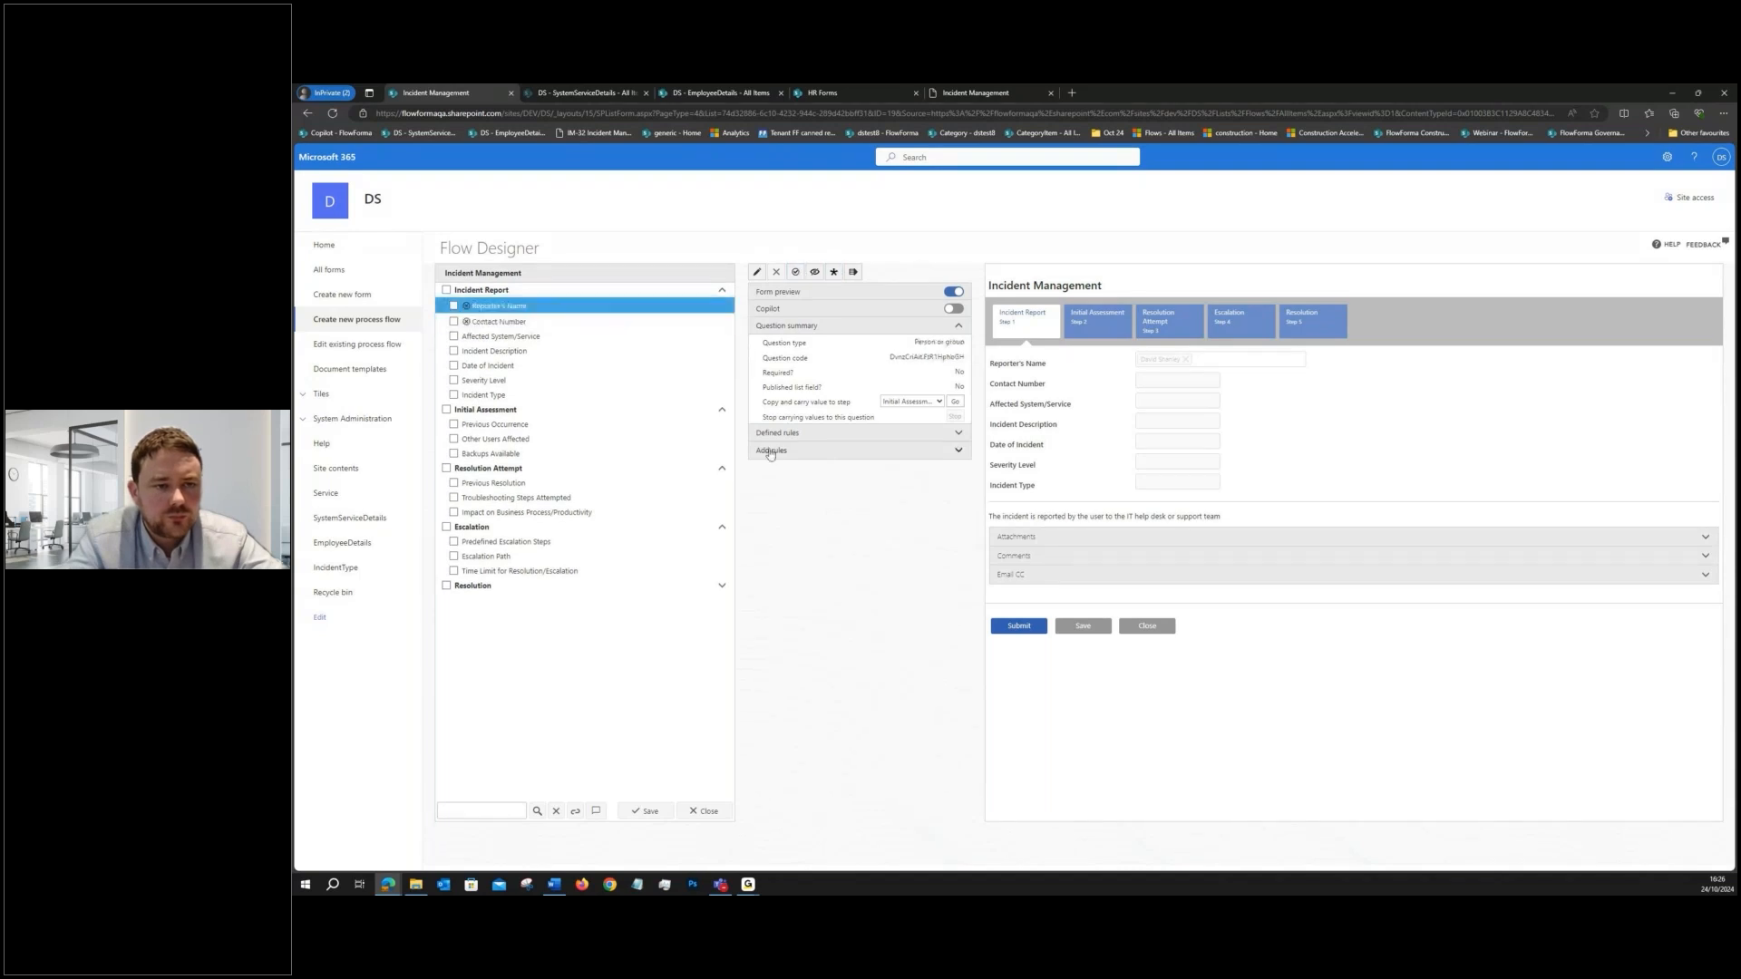
{"action": "left_click", "coordinate": [772, 451]}
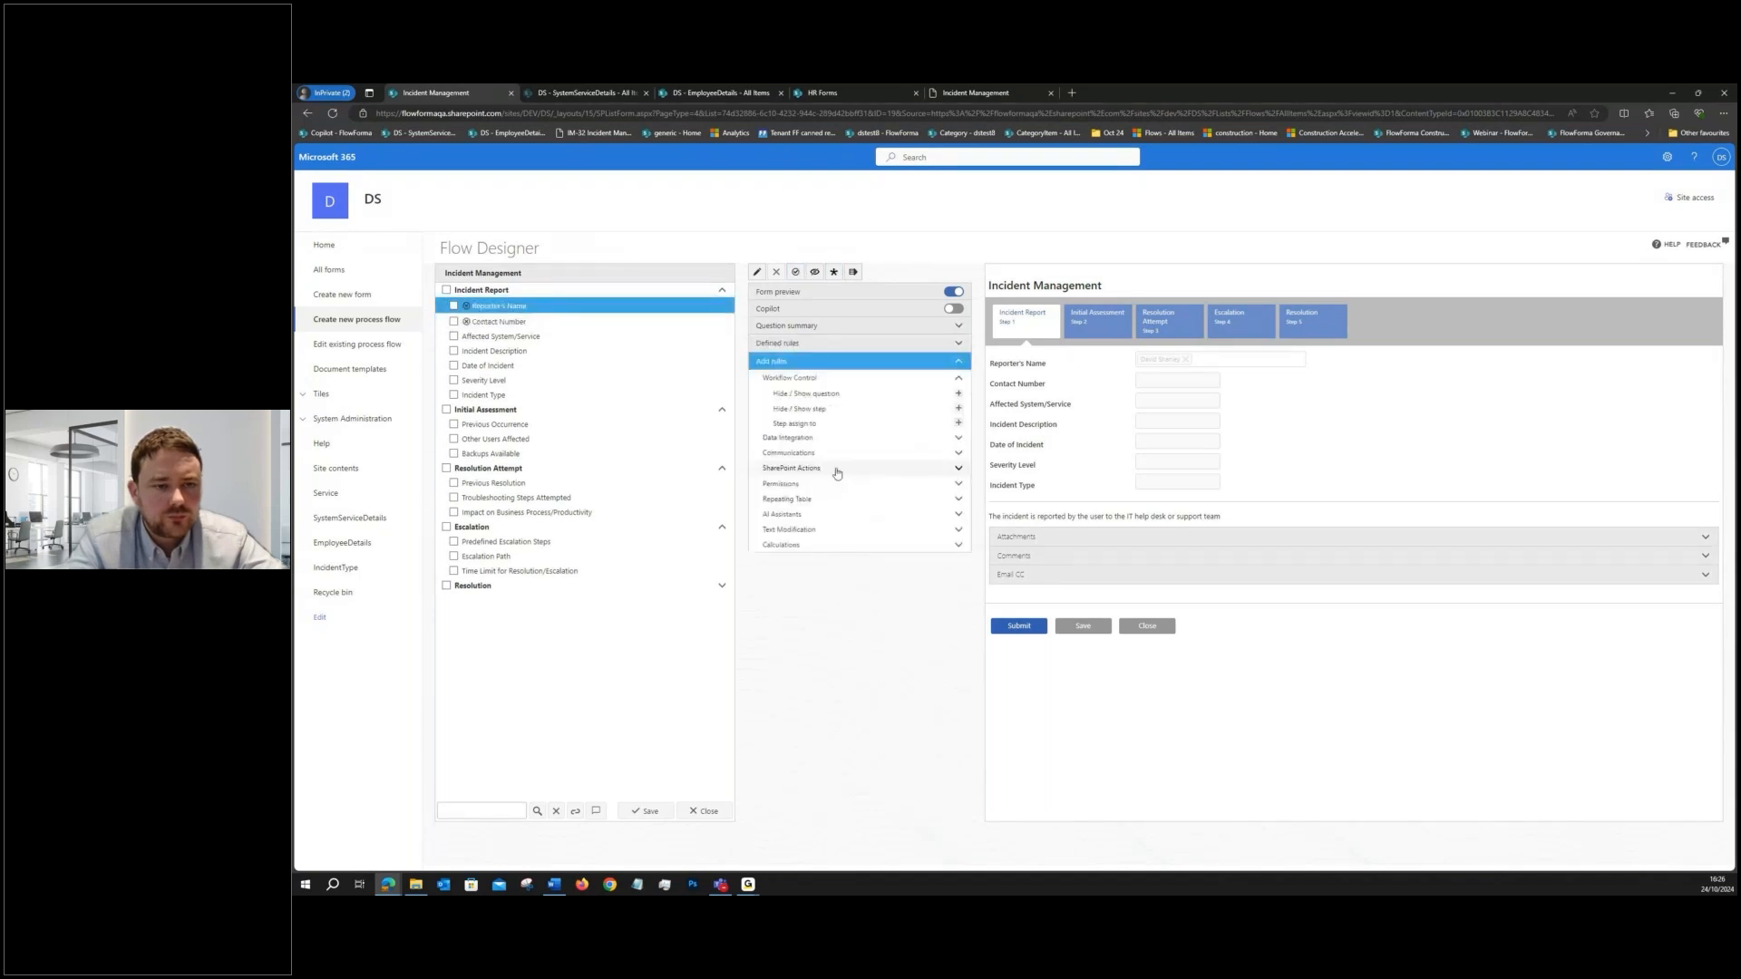
{"action": "left_click", "coordinate": [806, 441]}
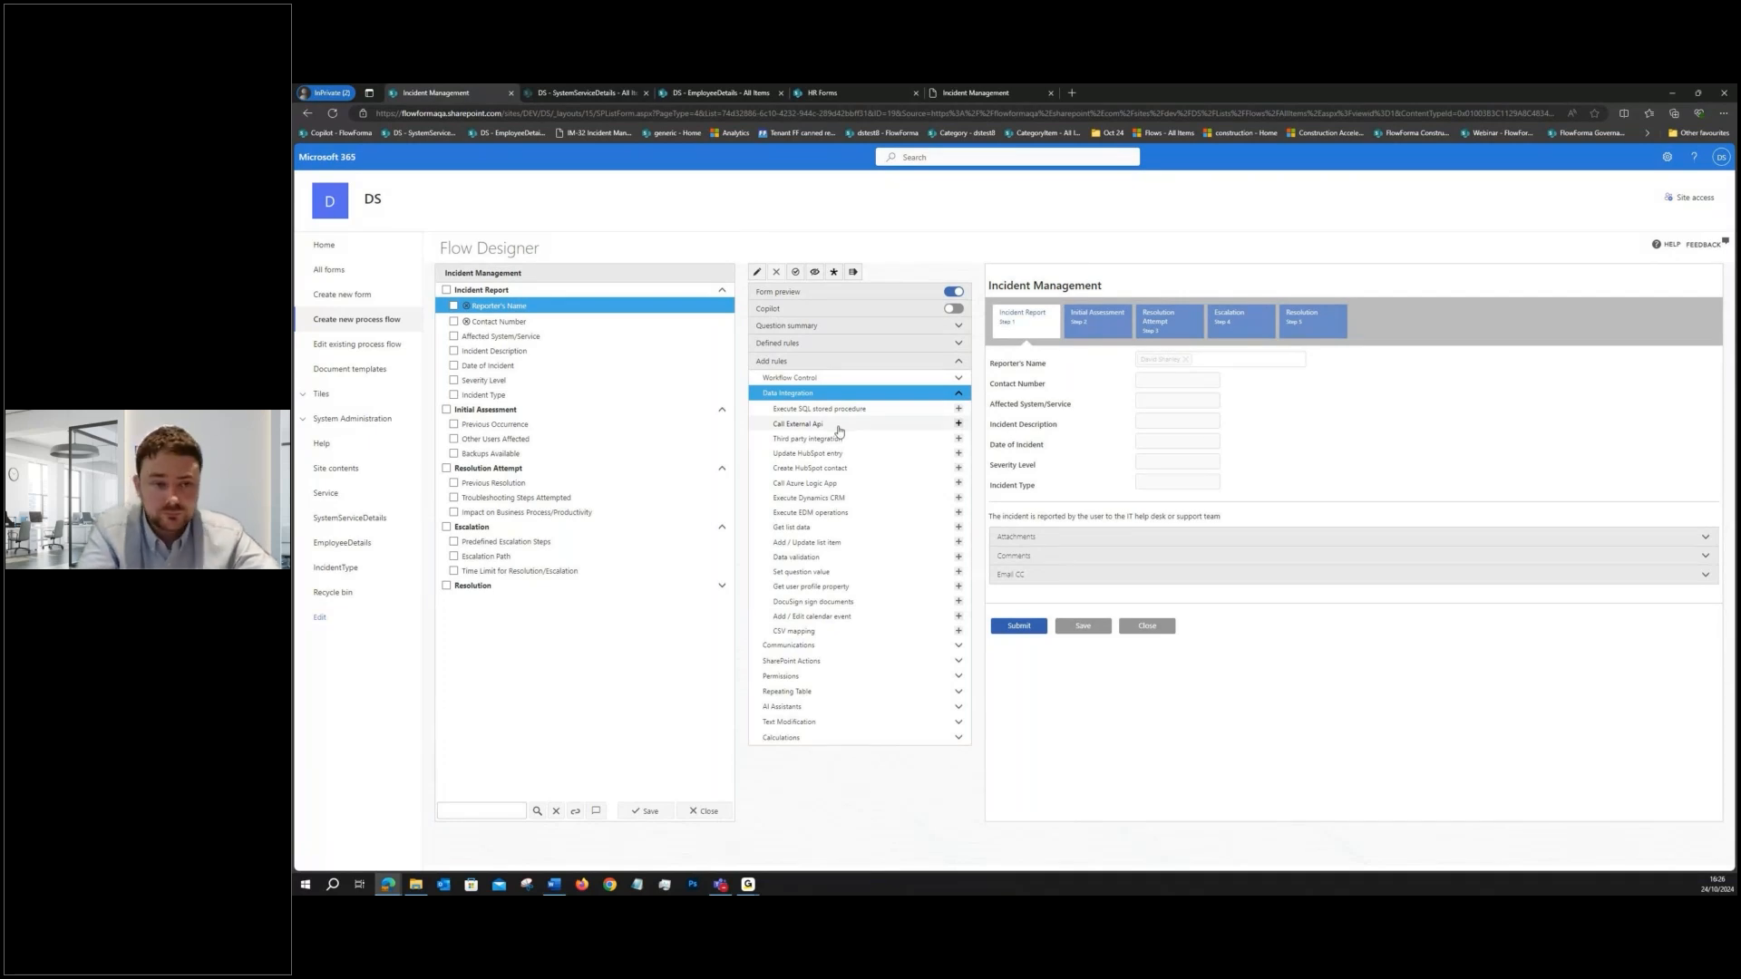
{"action": "left_click", "coordinate": [823, 647]}
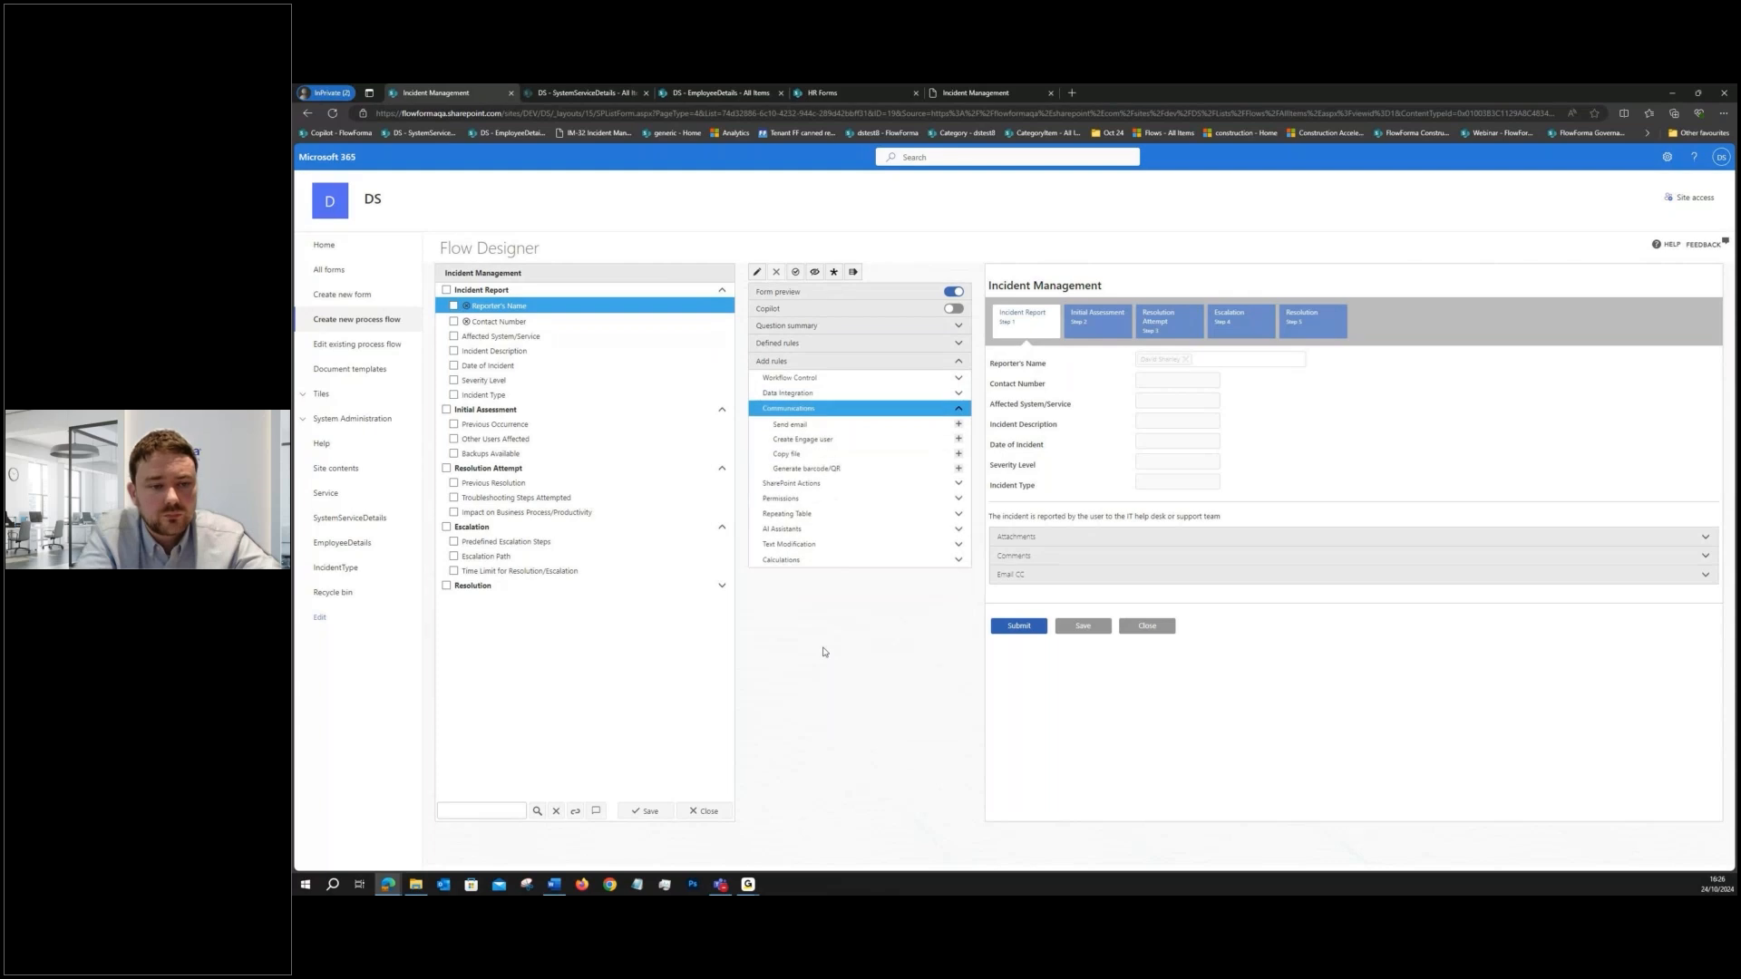
{"action": "left_click", "coordinate": [820, 504]}
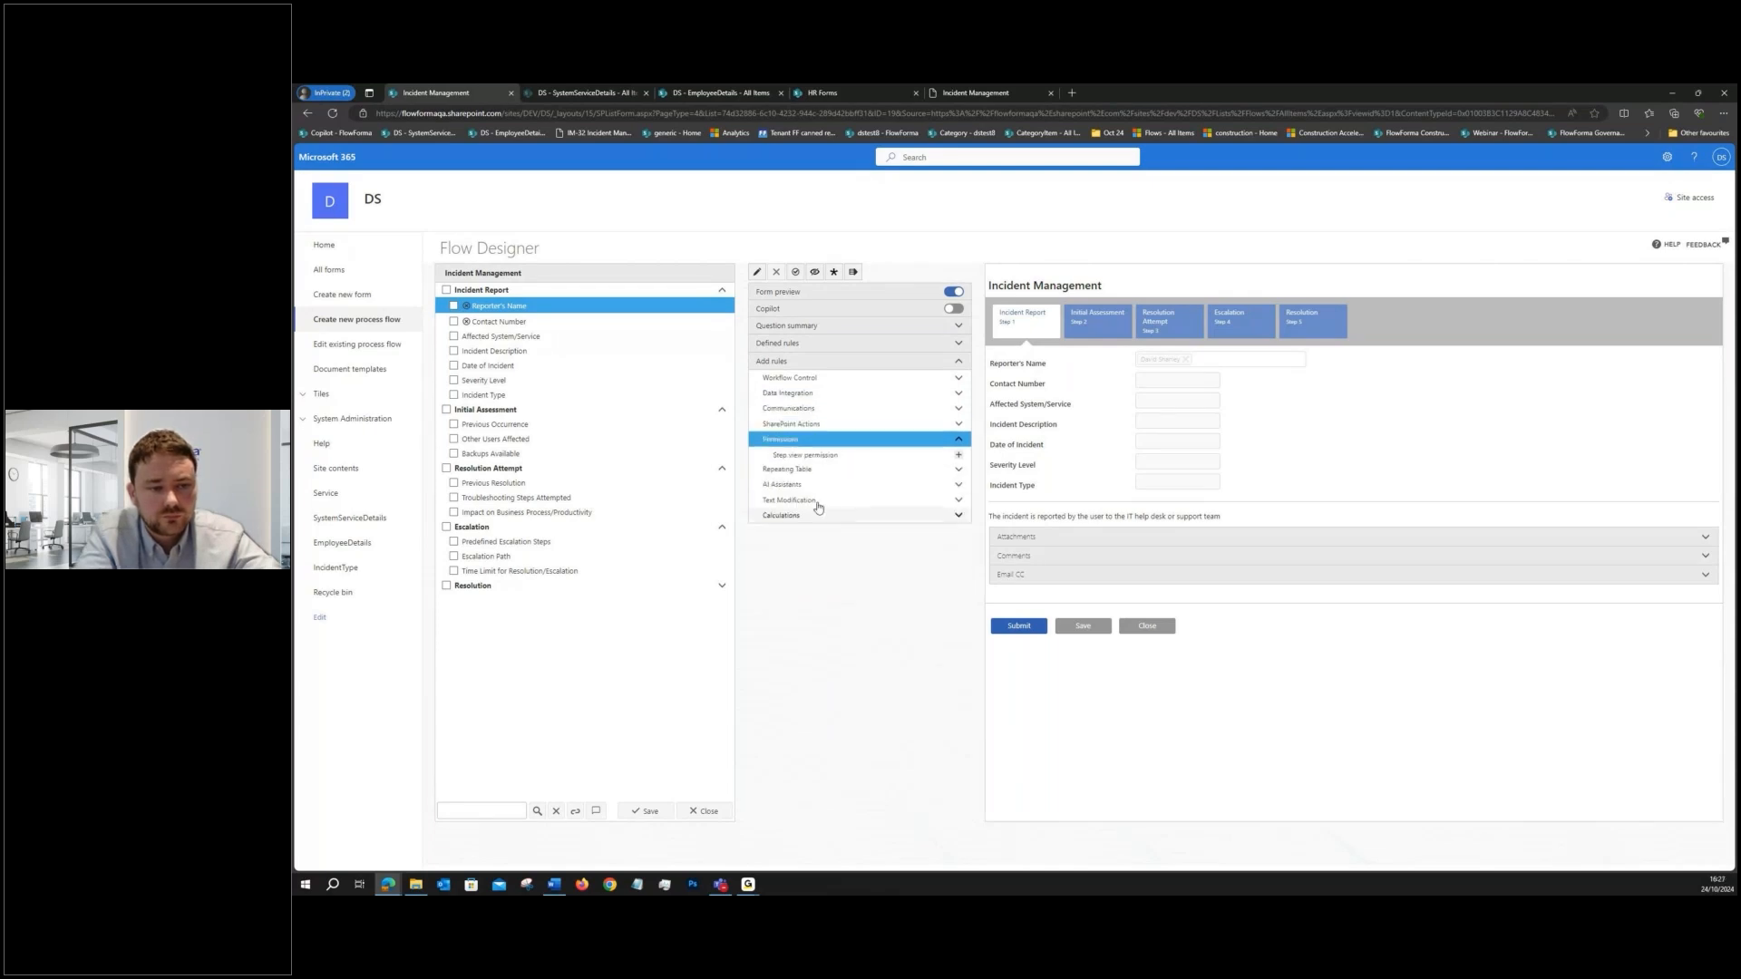
{"action": "left_click", "coordinate": [816, 379]}
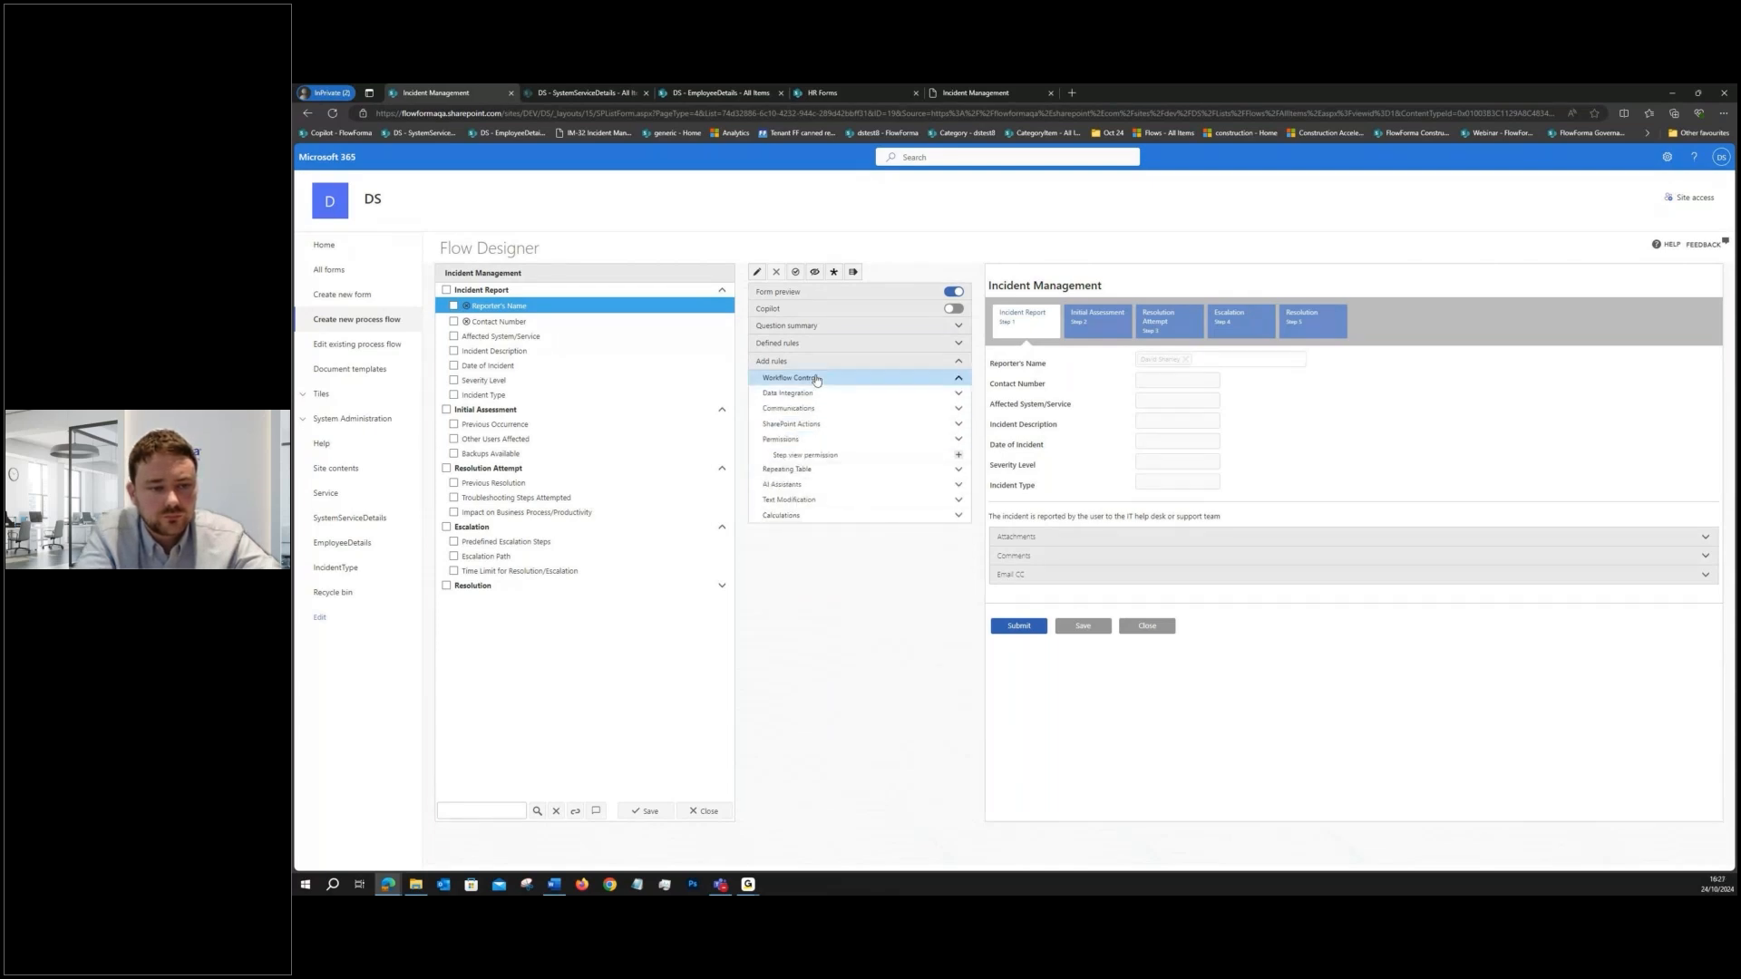
- Add a Get list data rule to Reporter's Name and select the EmployeeDetails list in the DS site as its source
{"action": "left_click", "coordinate": [797, 437]}
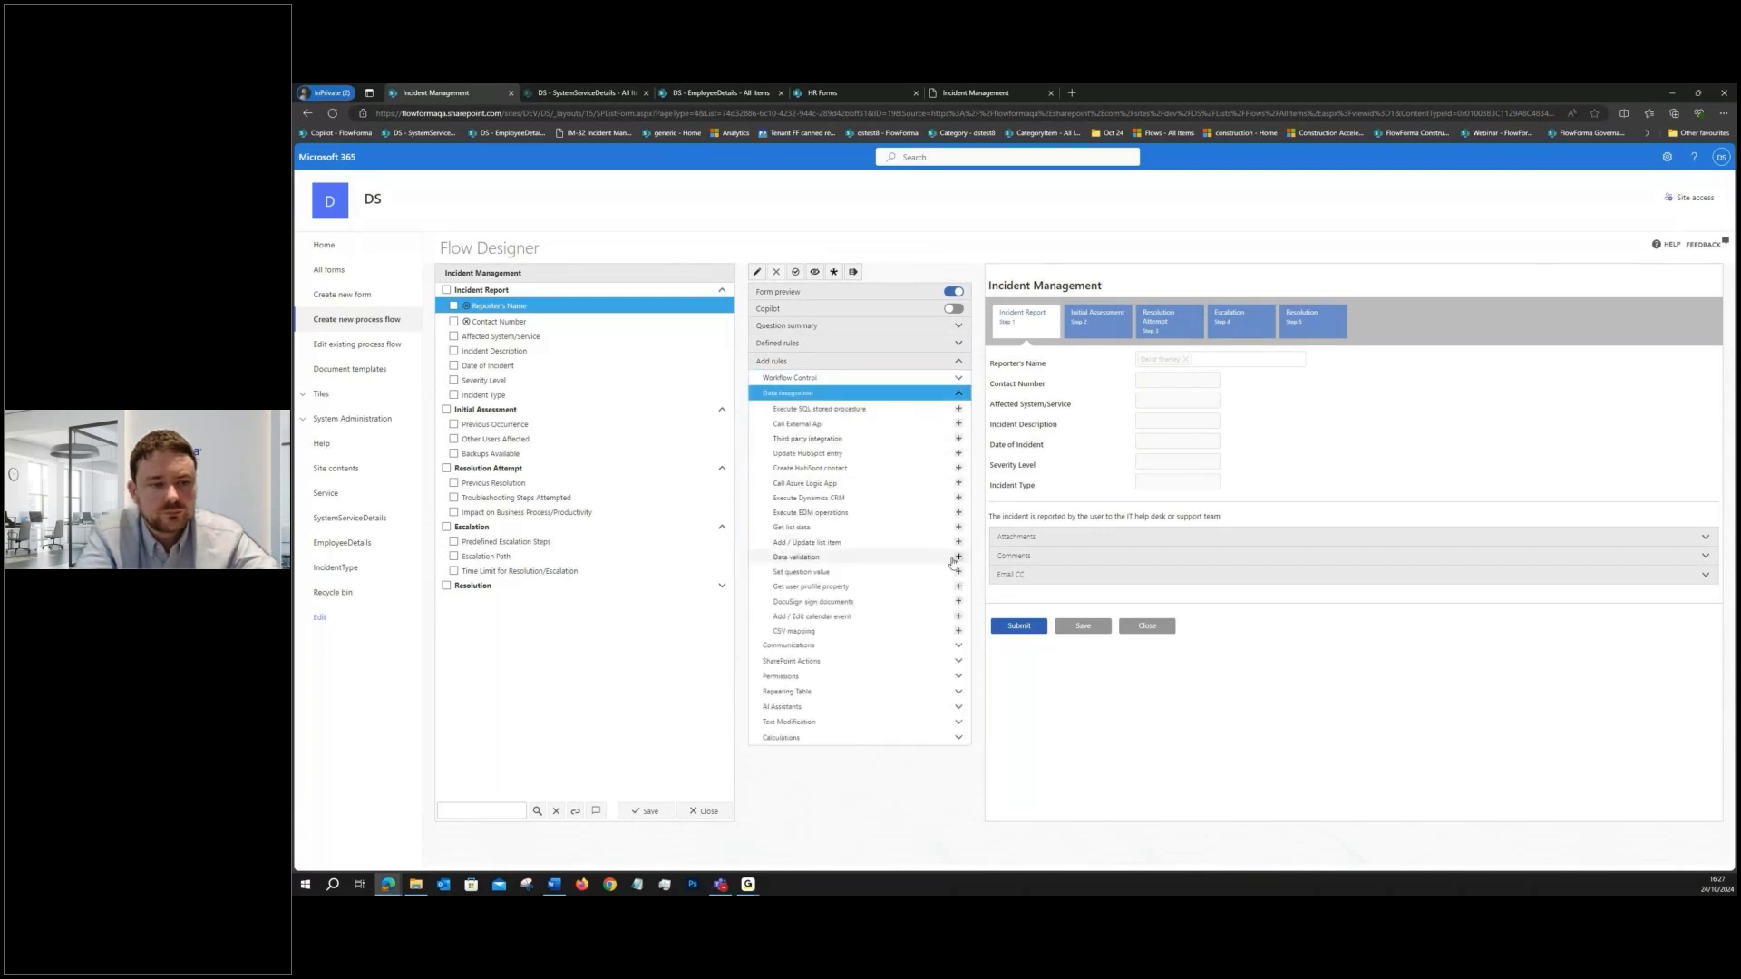
{"action": "left_click", "coordinate": [958, 527]}
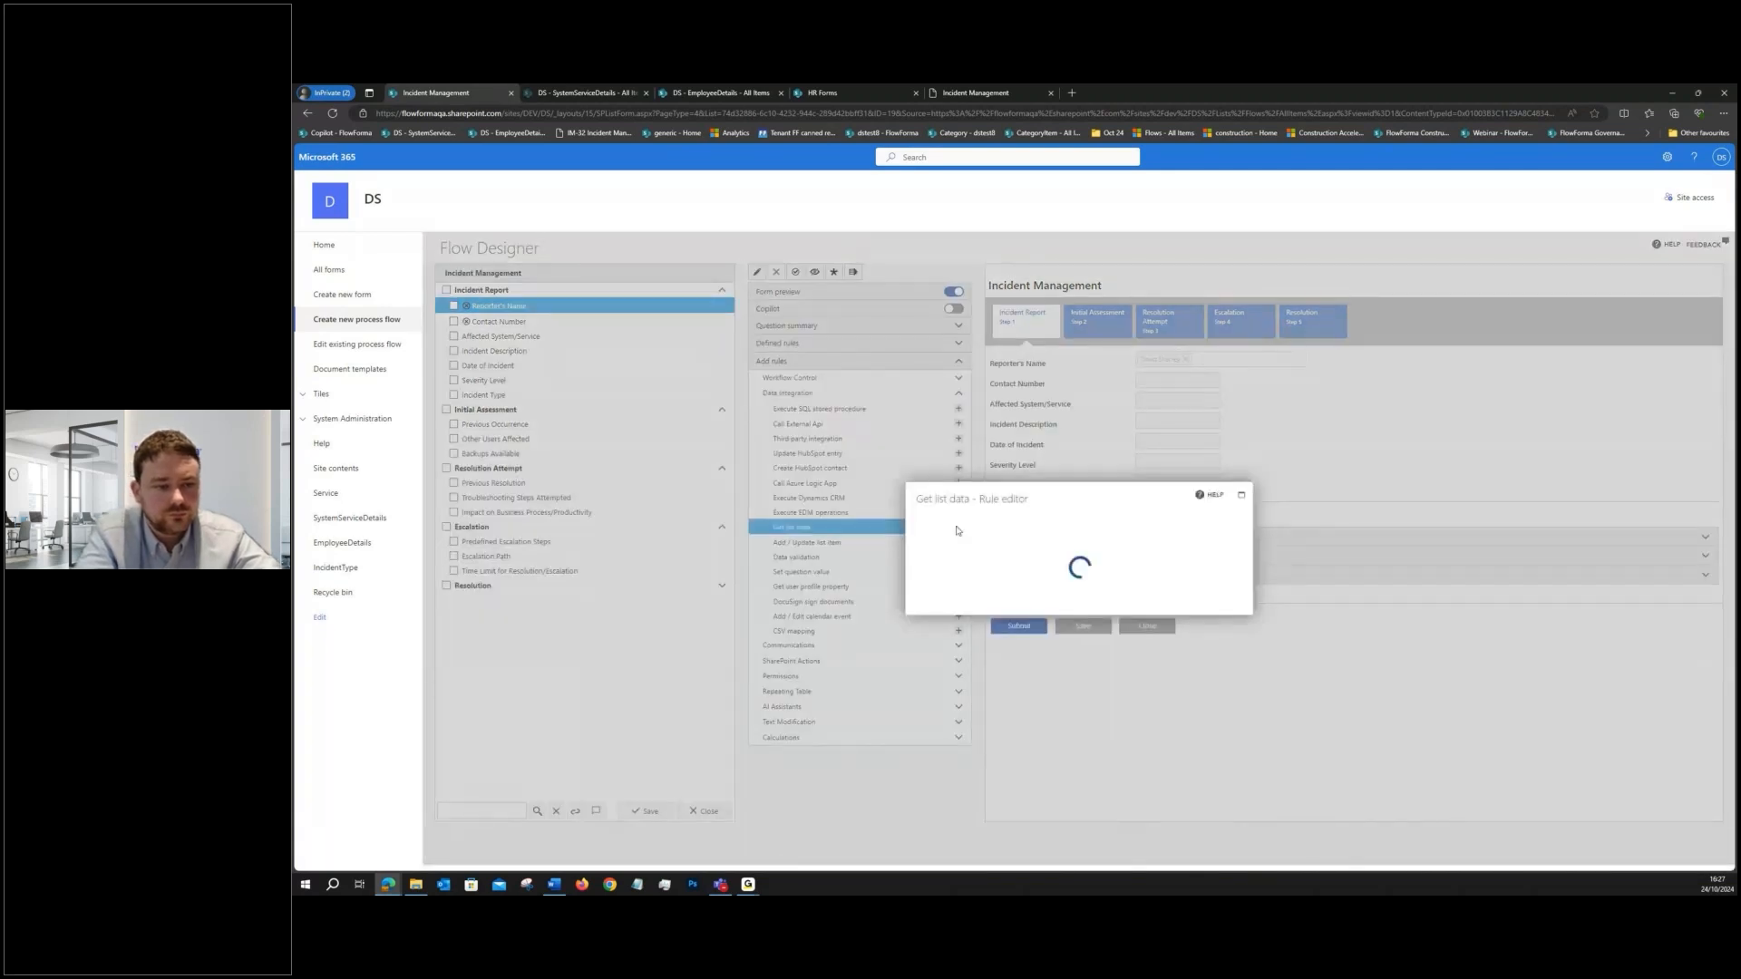
{"action": "left_click", "coordinate": [1129, 476]}
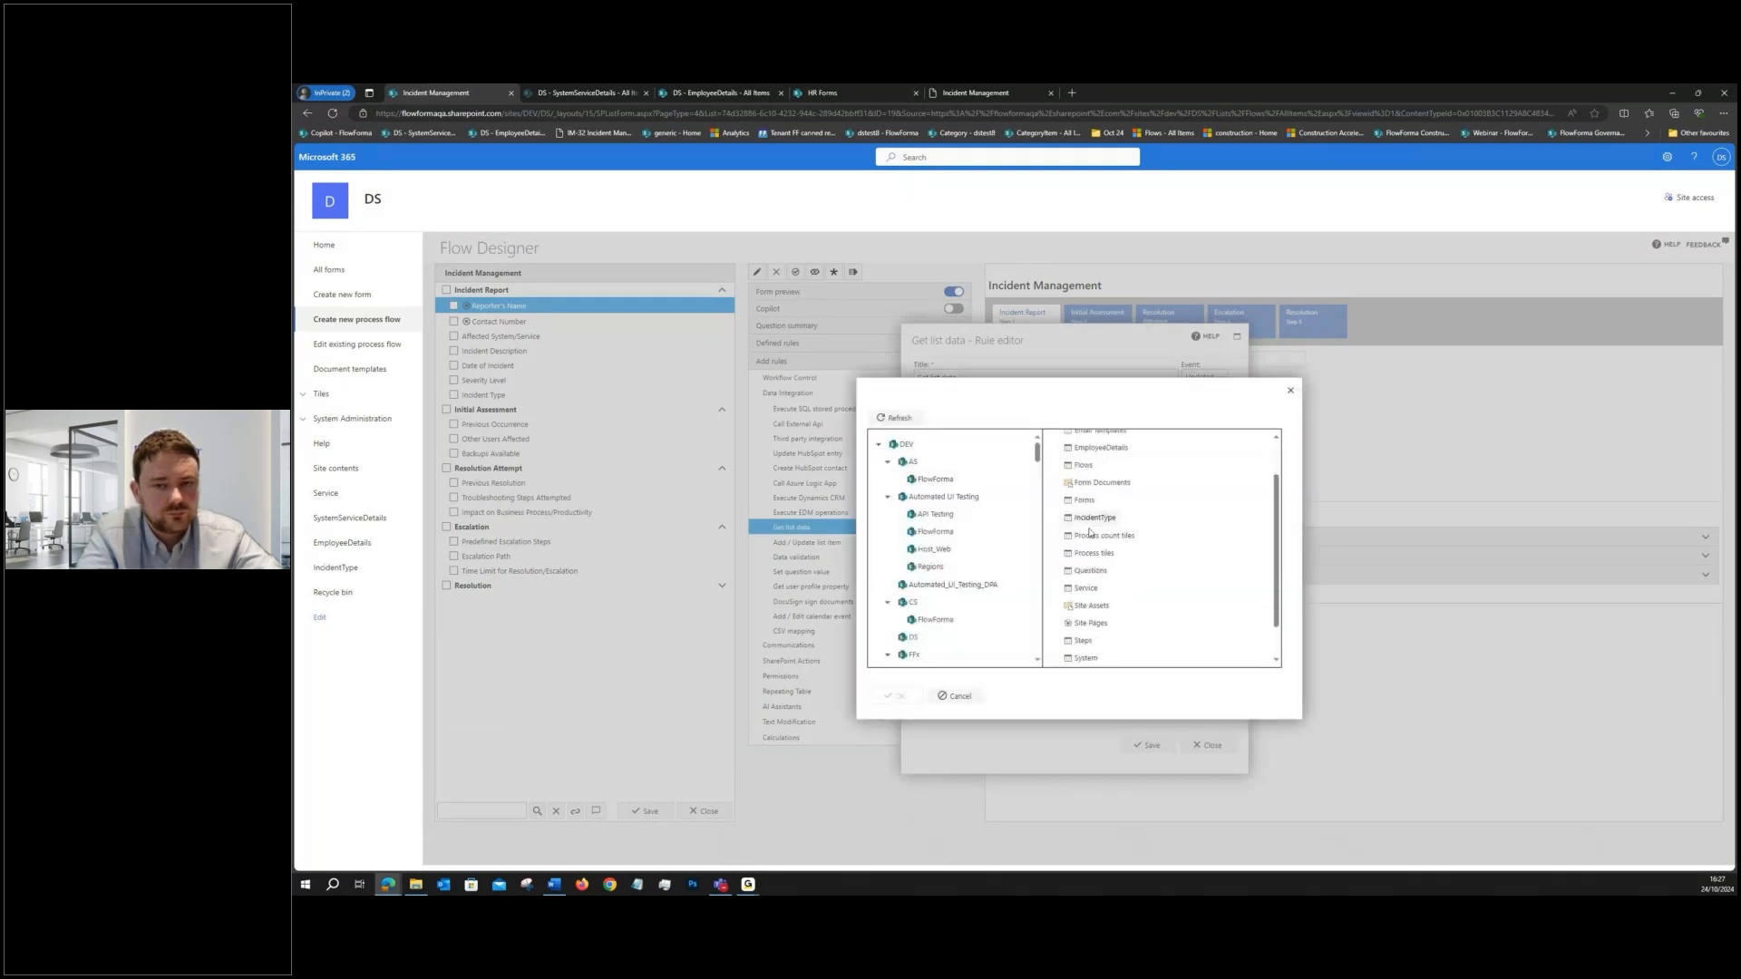
{"action": "left_click", "coordinate": [1100, 496]}
{"action": "left_click", "coordinate": [896, 695]}
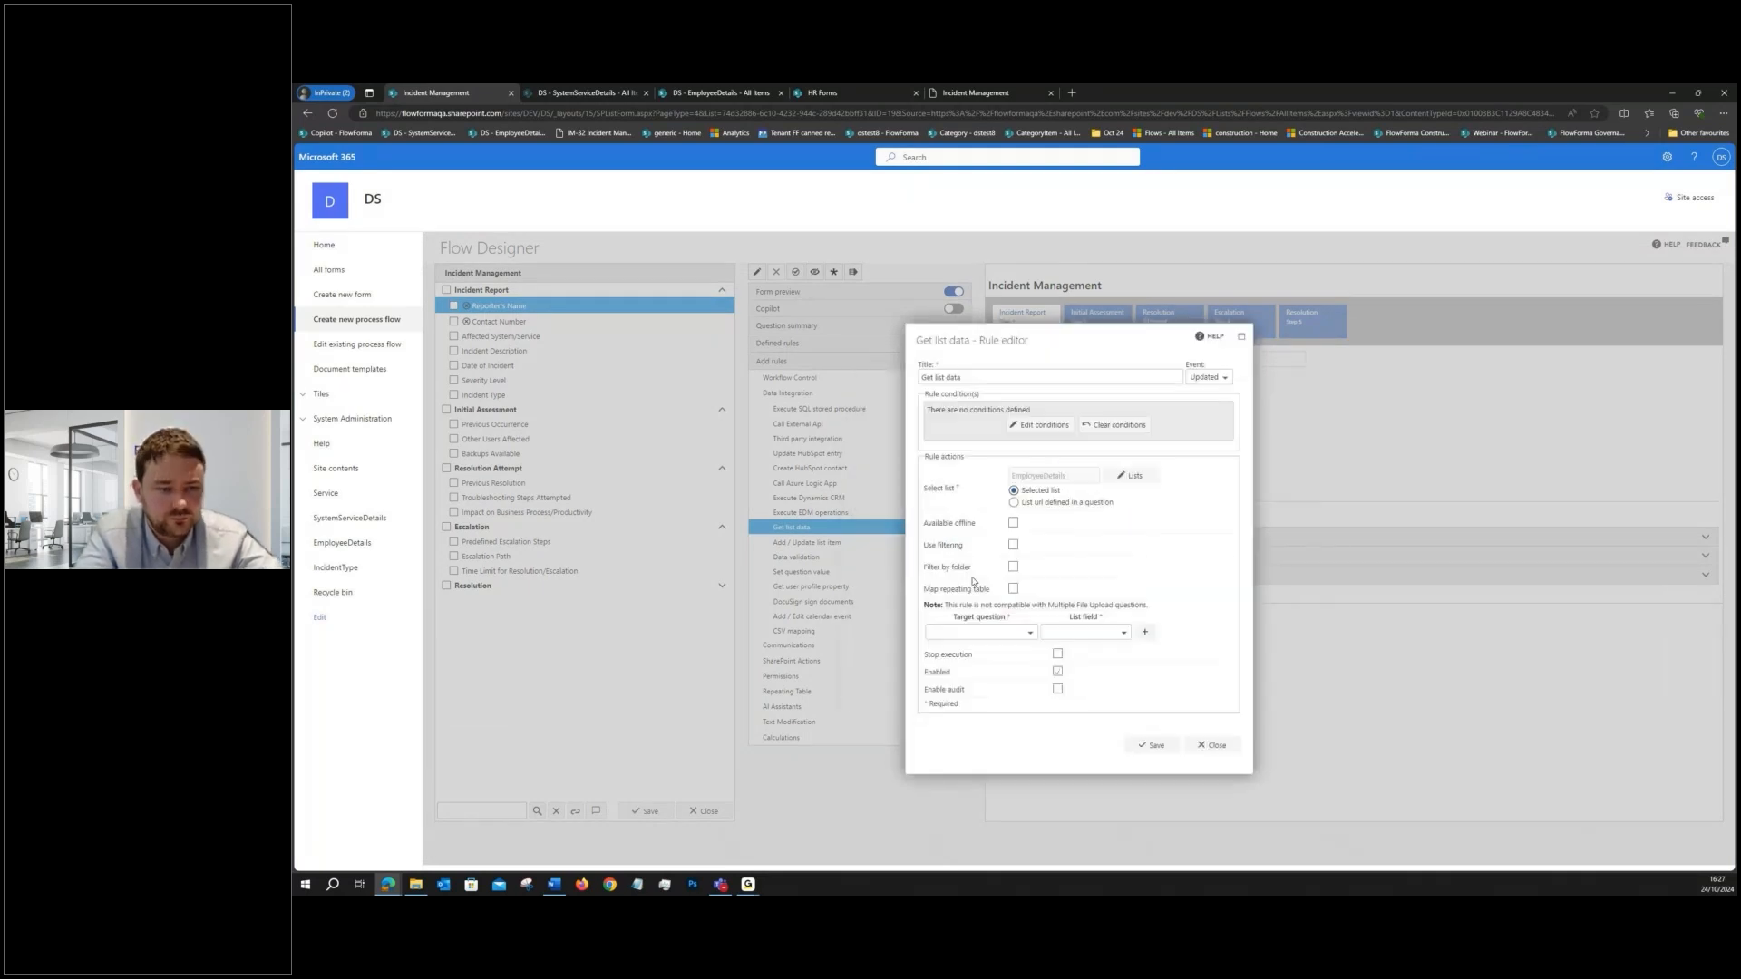
- Enable filtering in the rule so that the list field Name equals the Reporter's Name question
{"action": "left_click", "coordinate": [1013, 545]}
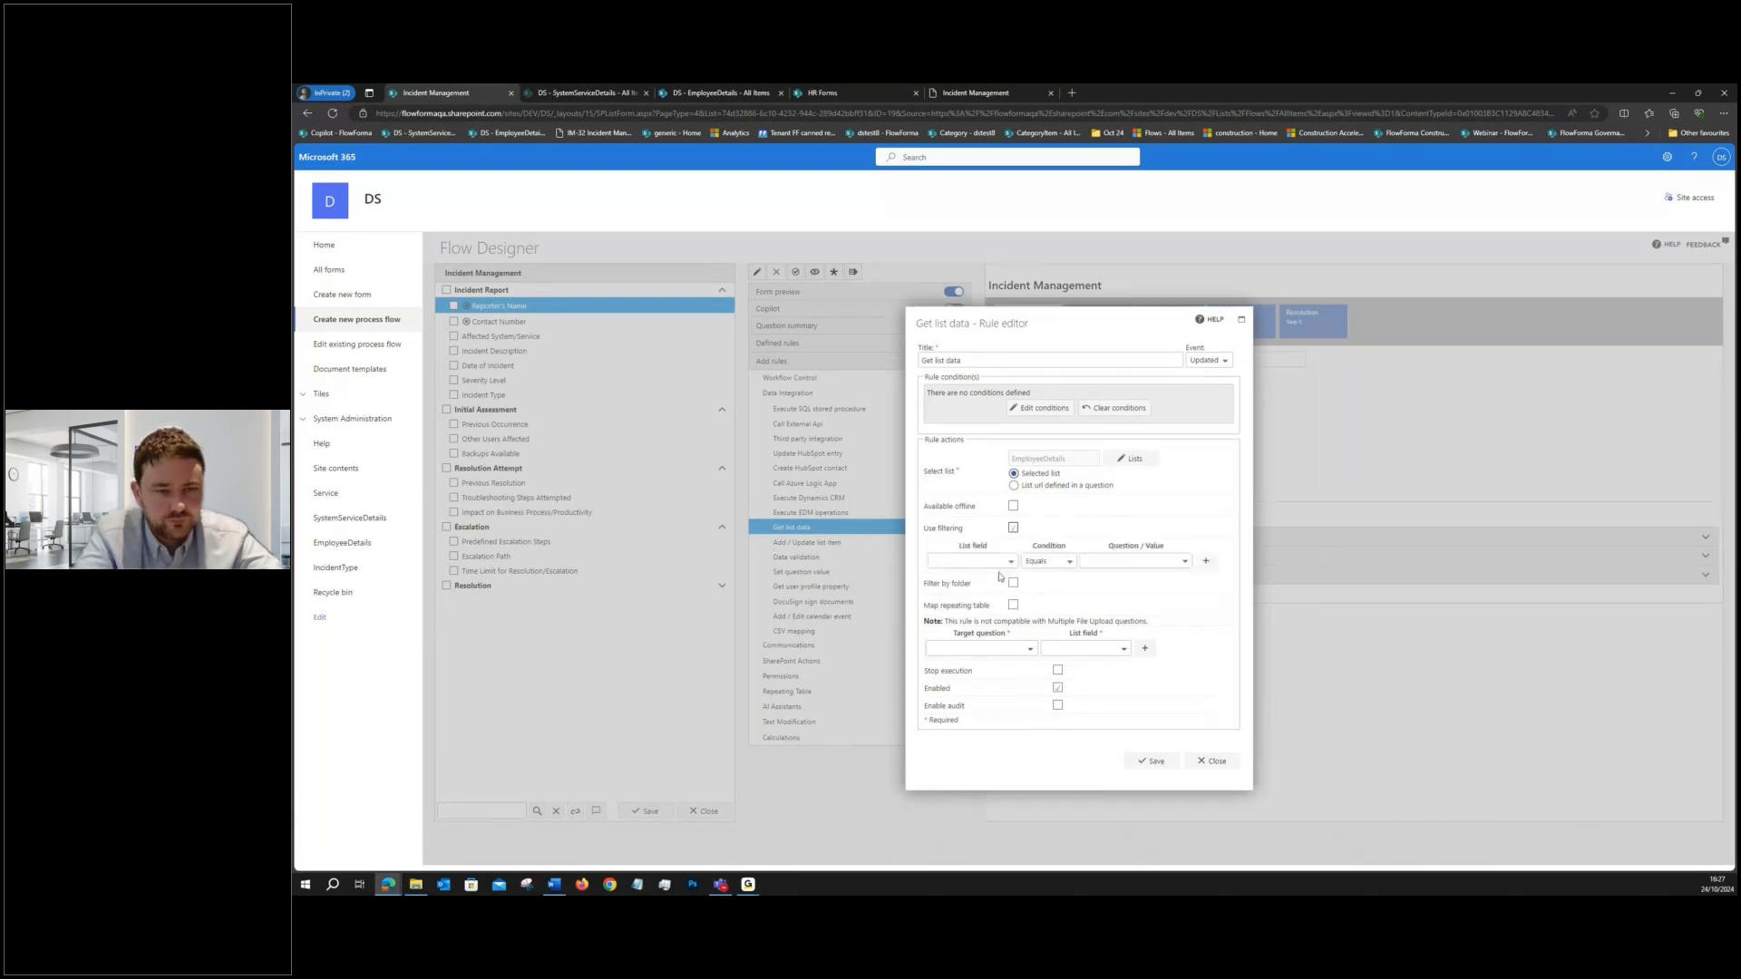
{"action": "left_click", "coordinate": [1006, 562]}
{"action": "left_click", "coordinate": [952, 581]}
{"action": "left_click", "coordinate": [1183, 561]}
{"action": "left_click", "coordinate": [1084, 579]}
{"action": "left_click", "coordinate": [1131, 595]}
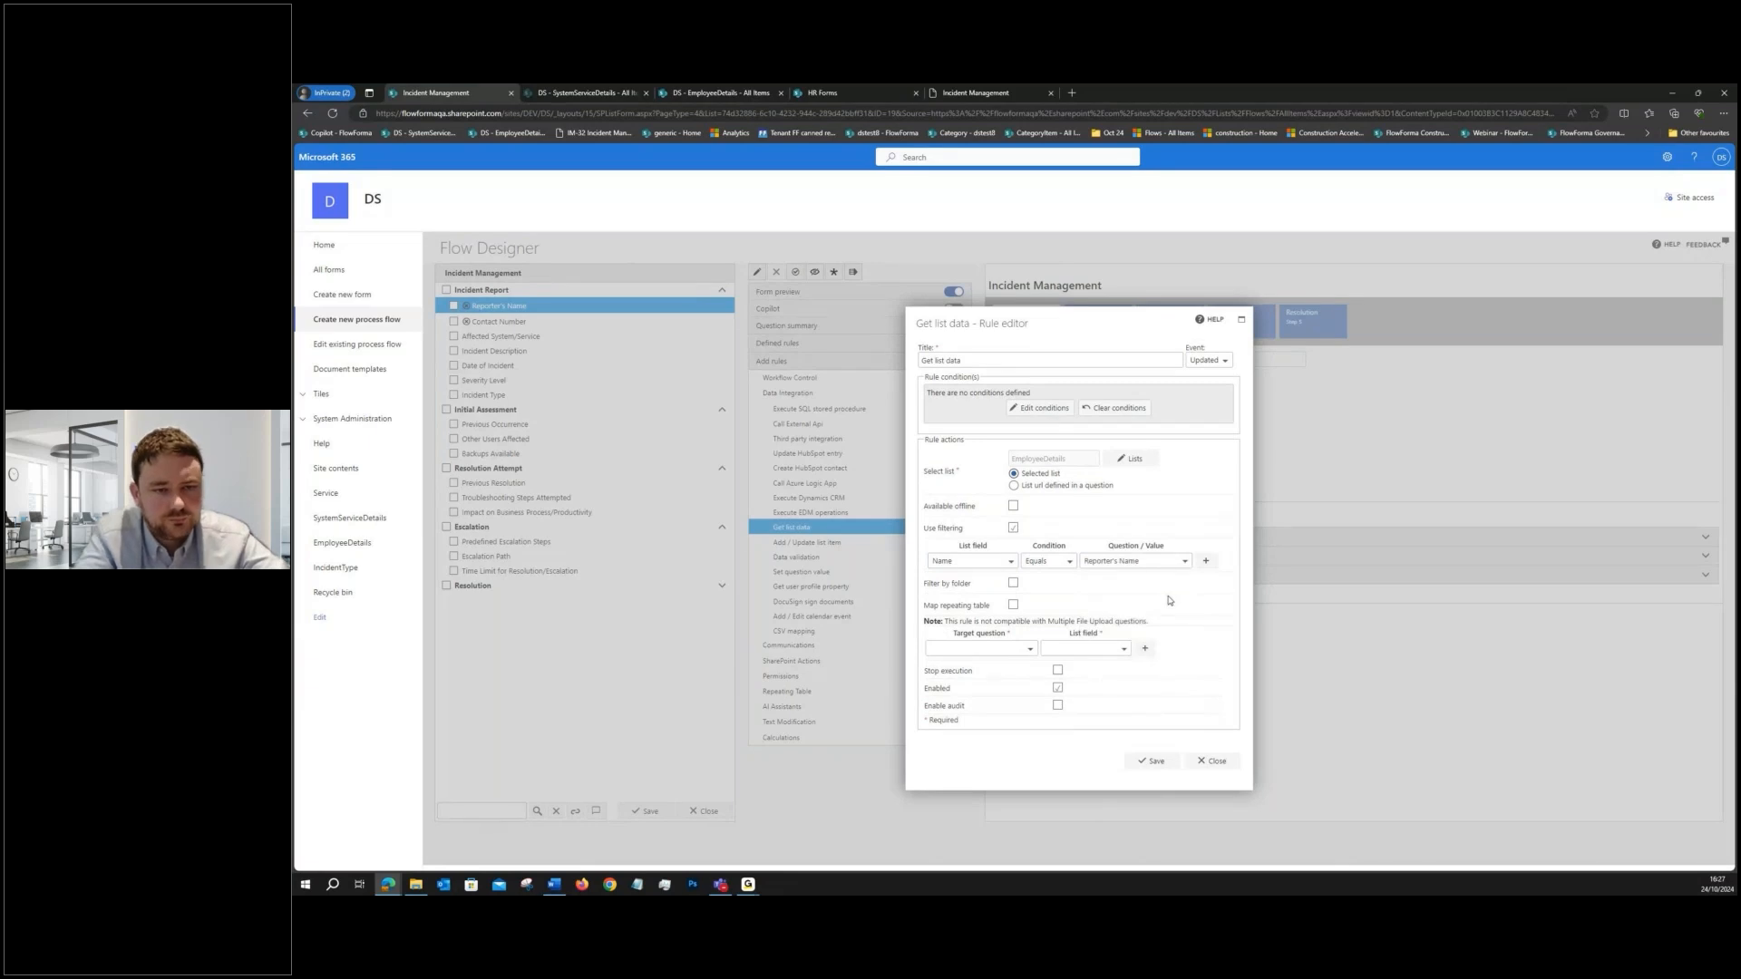
- Map the Contact Number question of the Incident Report step to the Contact Number list field
{"action": "left_click", "coordinate": [1019, 649]}
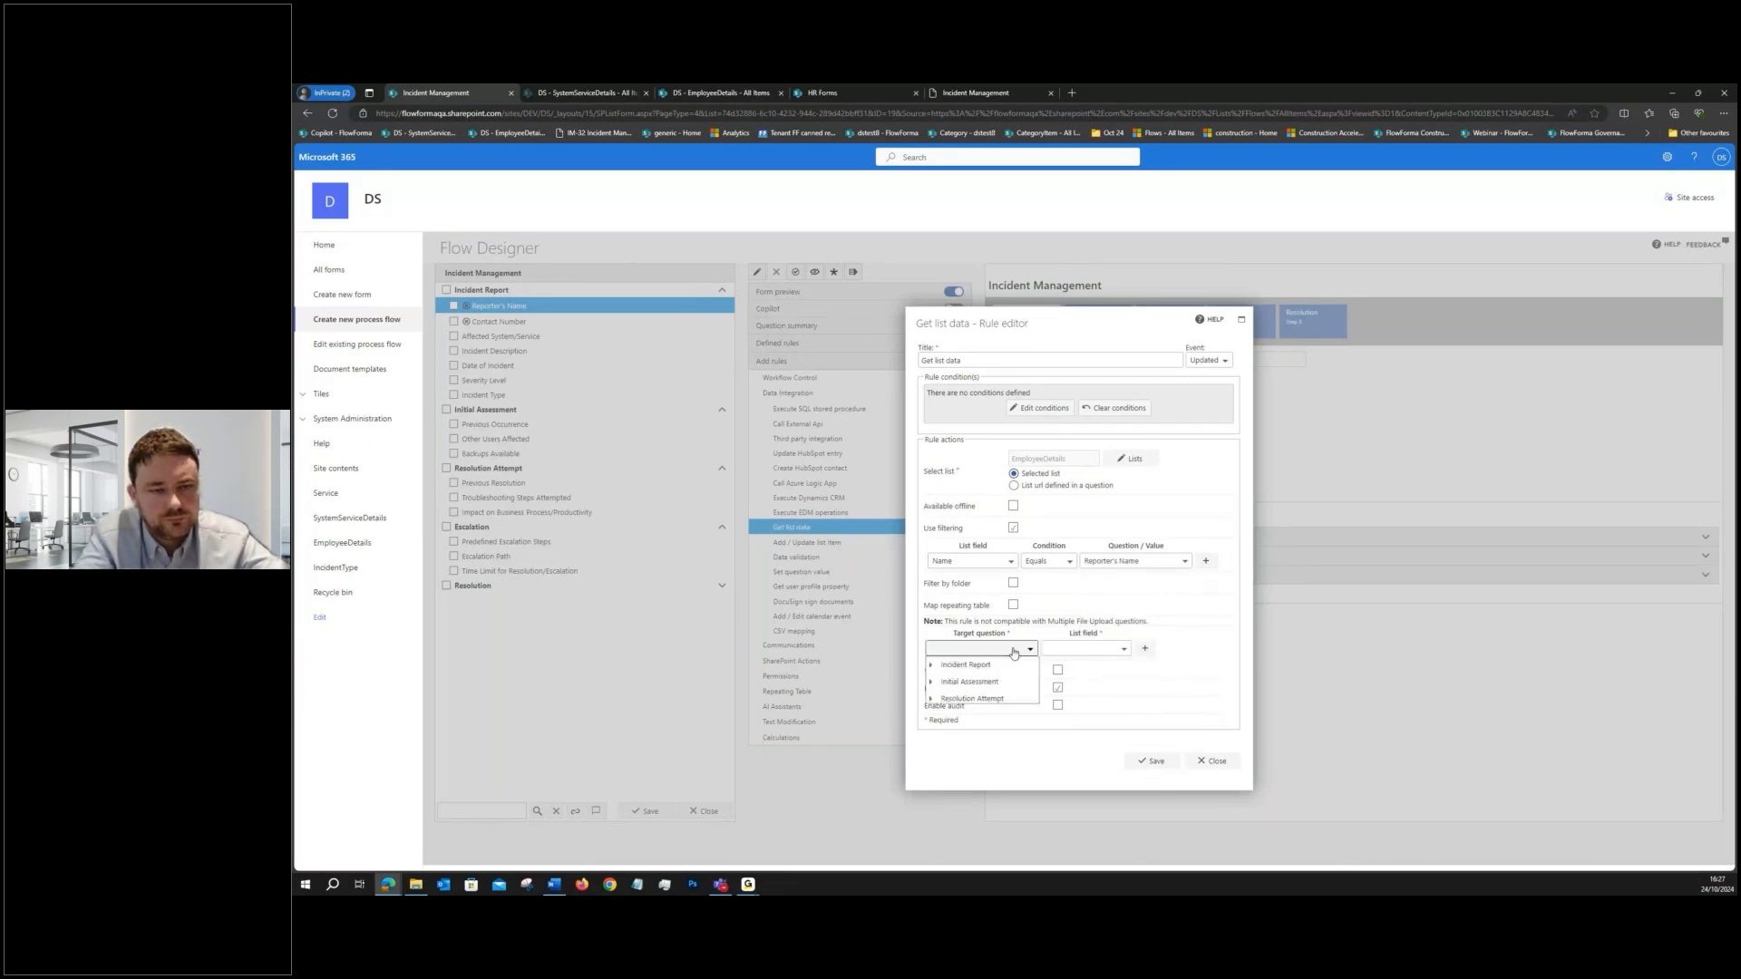
{"action": "left_click", "coordinate": [930, 668]}
{"action": "left_click", "coordinate": [975, 698]}
{"action": "left_click", "coordinate": [1078, 649]}
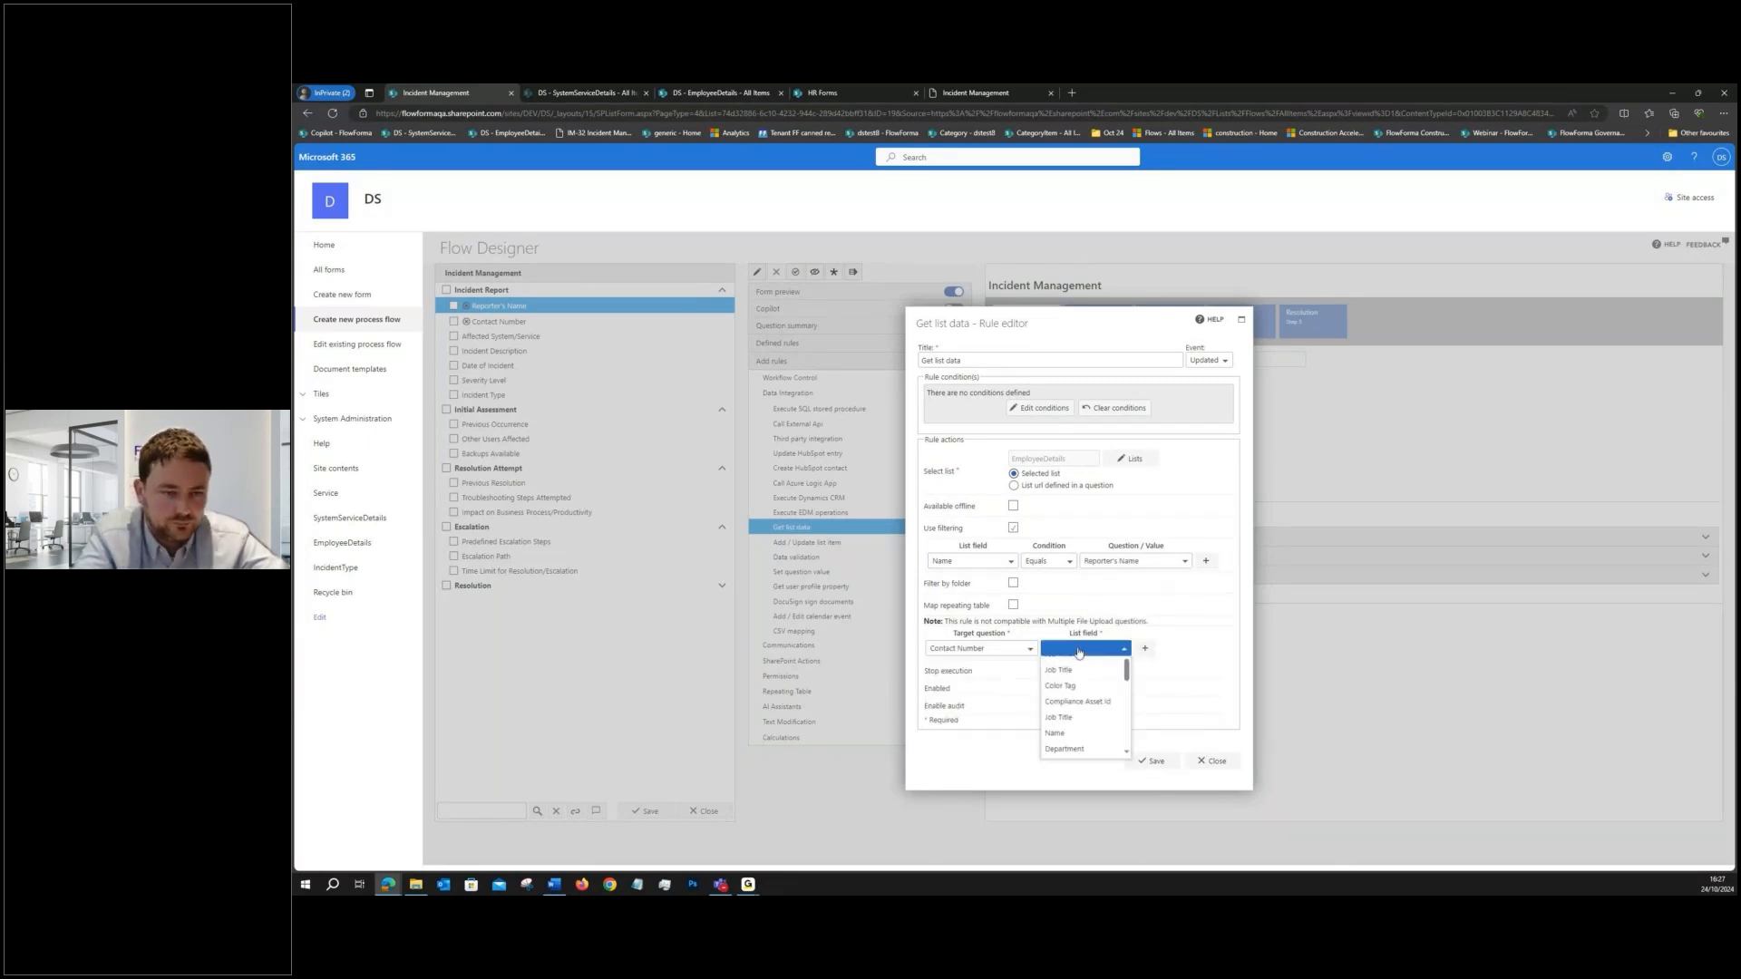
{"action": "scroll", "coordinate": [1074, 707], "scroll_direction": "down", "scroll_amount": 3}
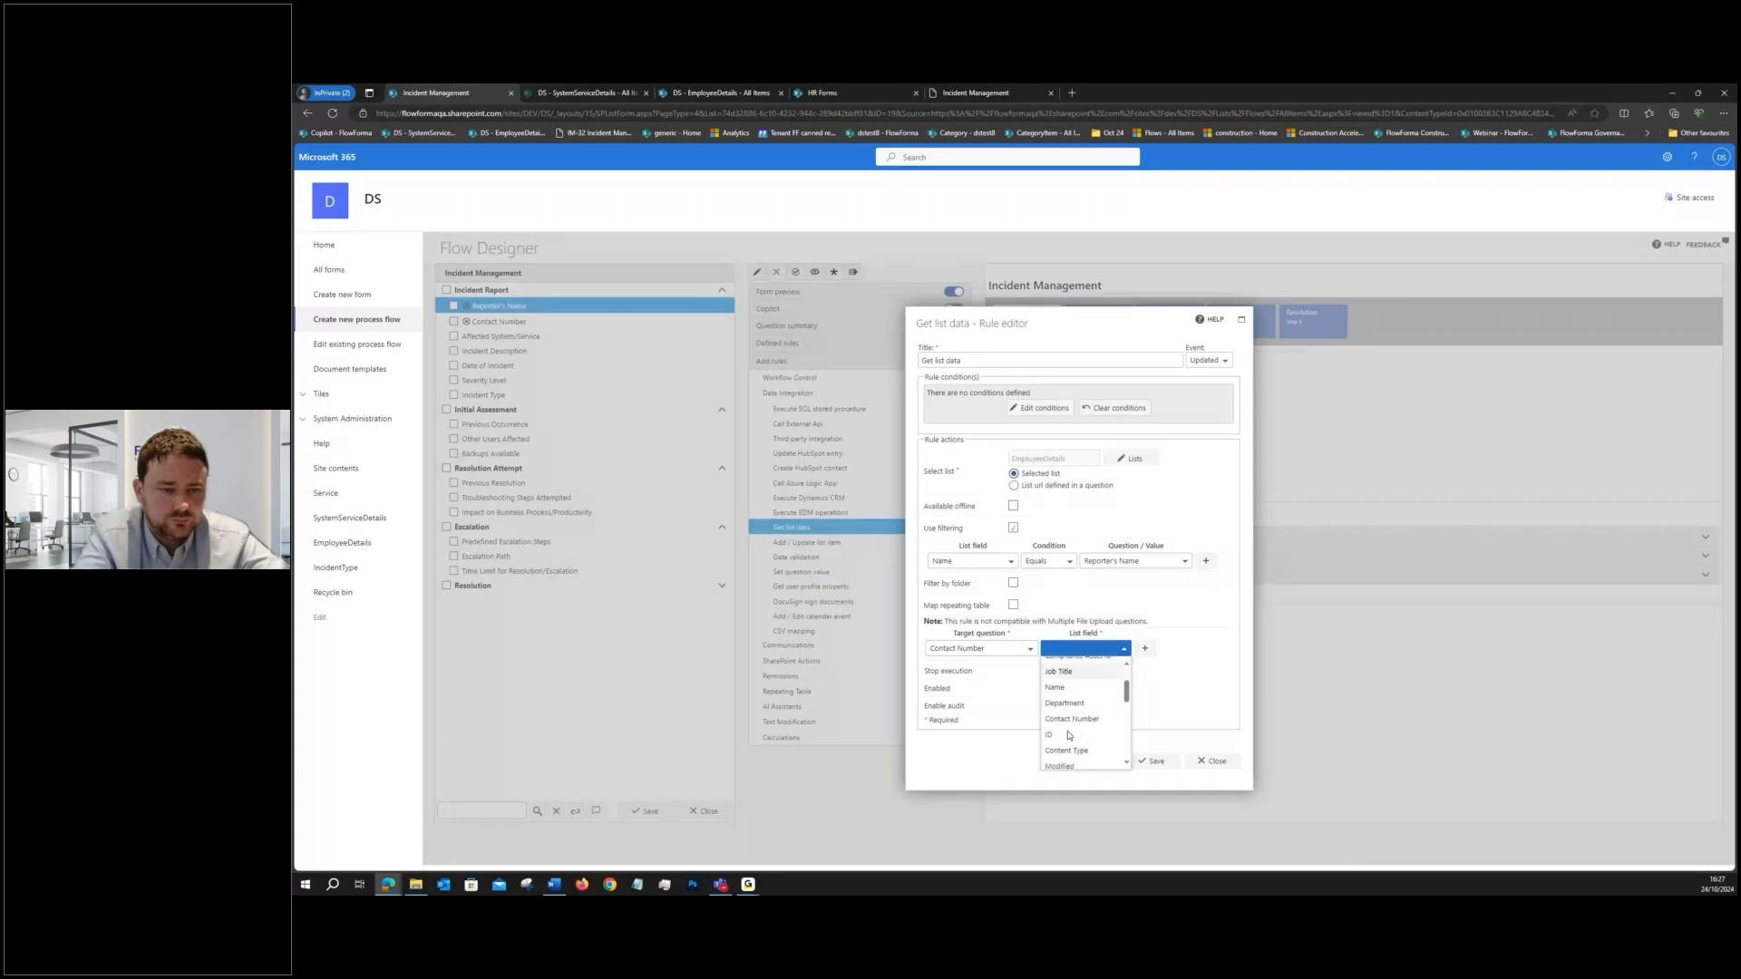
{"action": "left_click", "coordinate": [1070, 720]}
- Title the rule "Get list data - EmployeeDetails", then save the rule and the flow
{"action": "double_click", "coordinate": [1062, 460]}
{"action": "key", "text": "ctrl+c"}
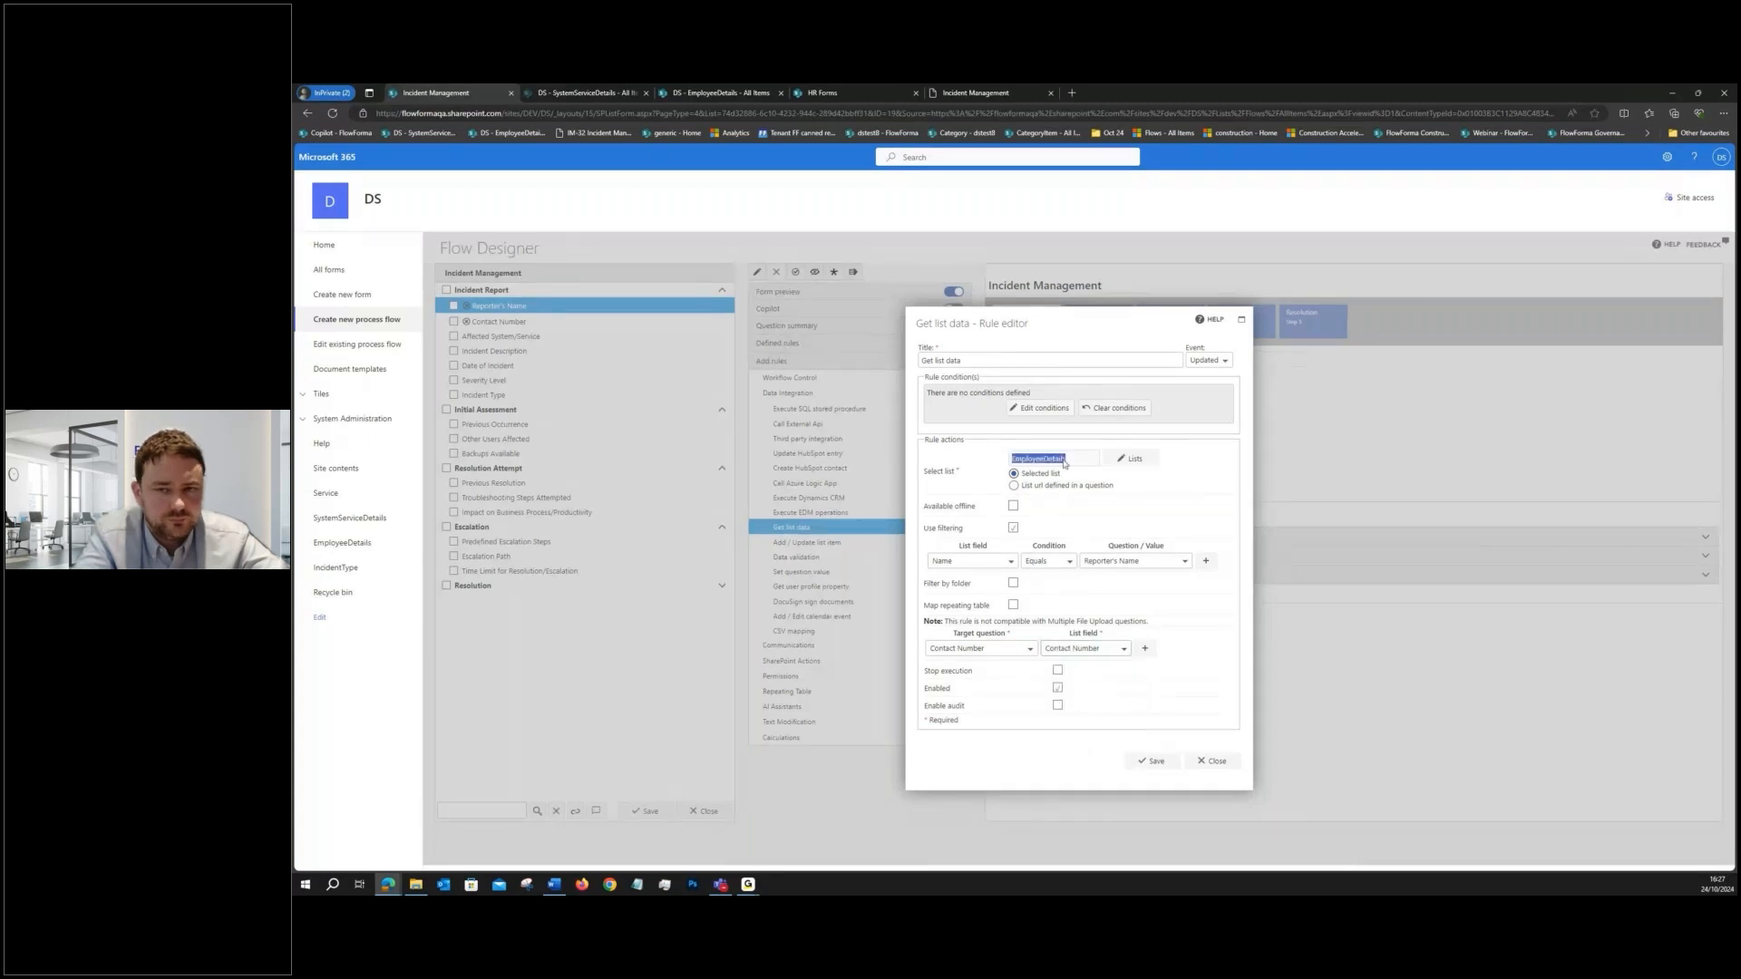
{"action": "left_click", "coordinate": [1009, 362]}
{"action": "key", "text": "ctrl+v"}
{"action": "left_click", "coordinate": [1151, 760]}
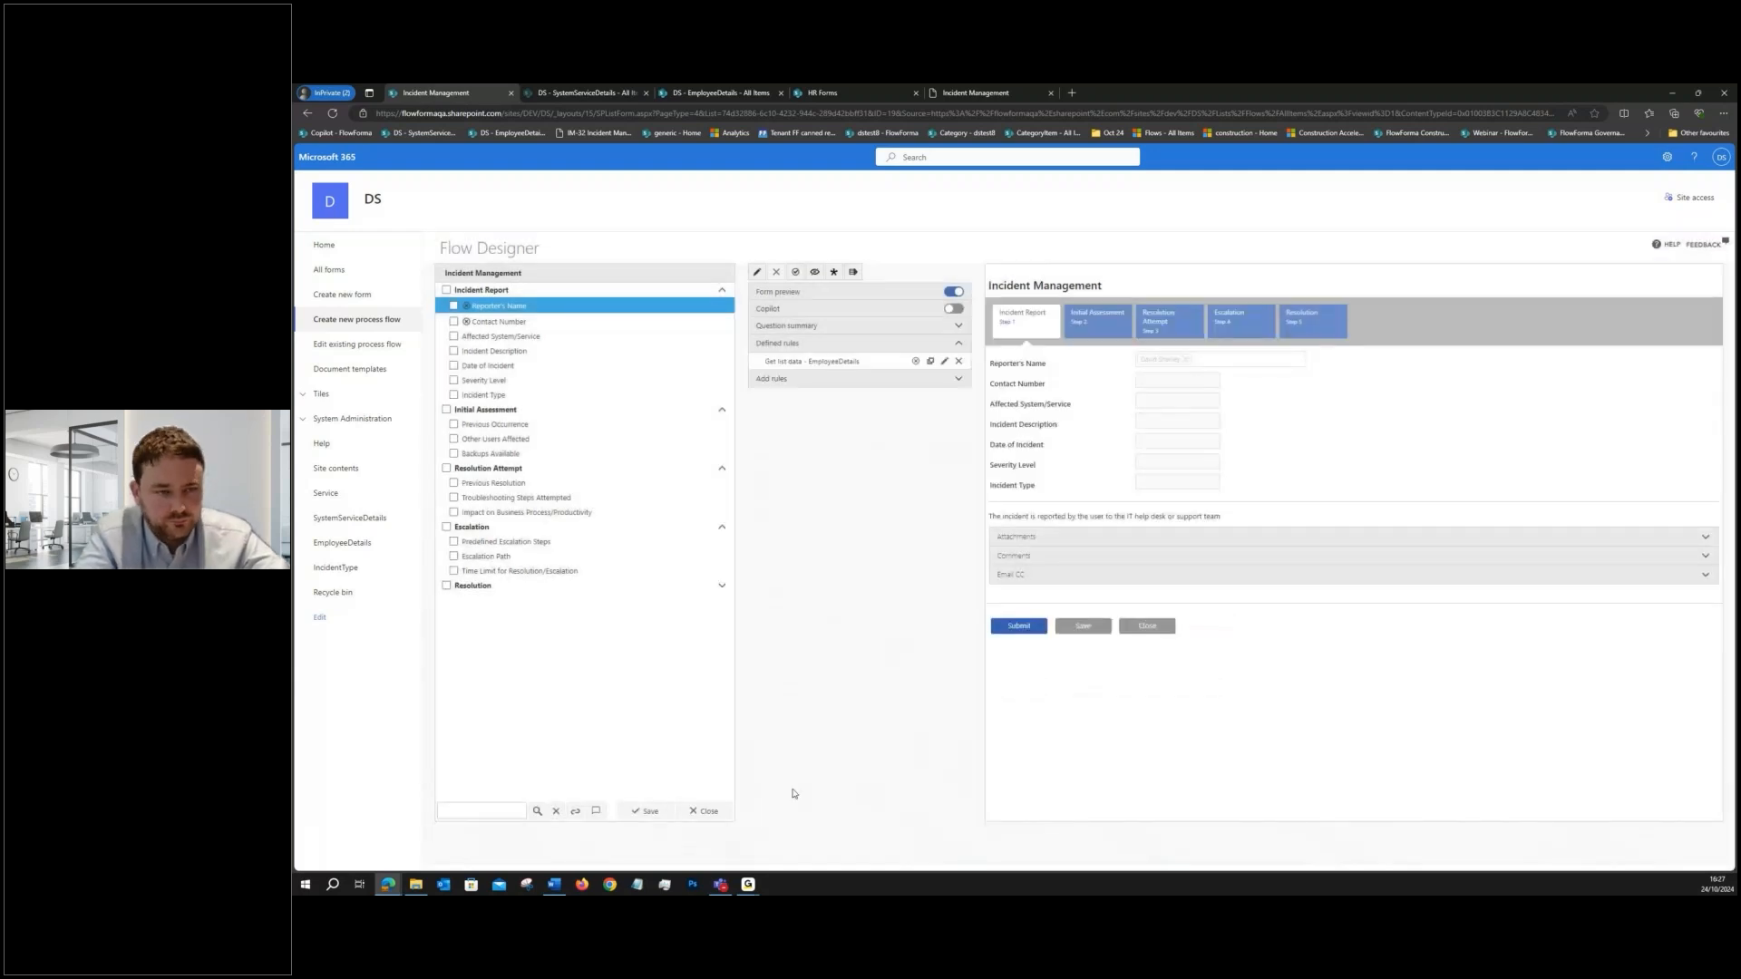
{"action": "left_click", "coordinate": [645, 811]}
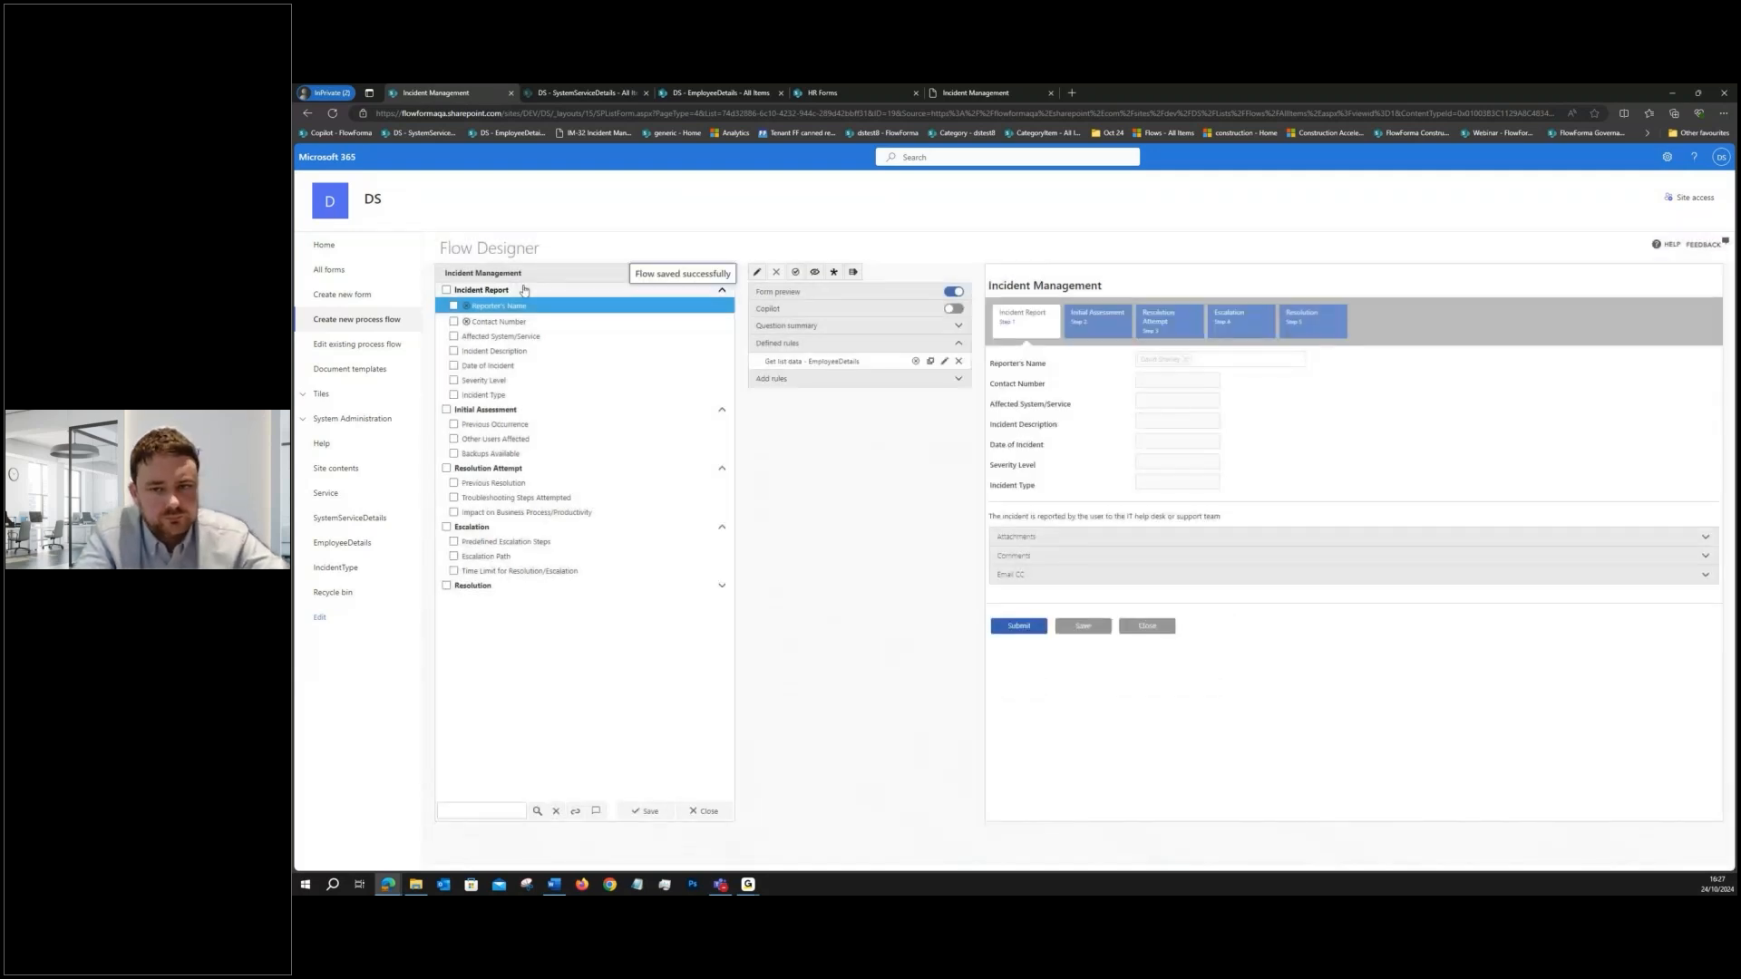
- Start a test form from the Incident Report step and check the Contact Number and Affected System/Service questions
{"action": "left_click", "coordinate": [524, 290]}
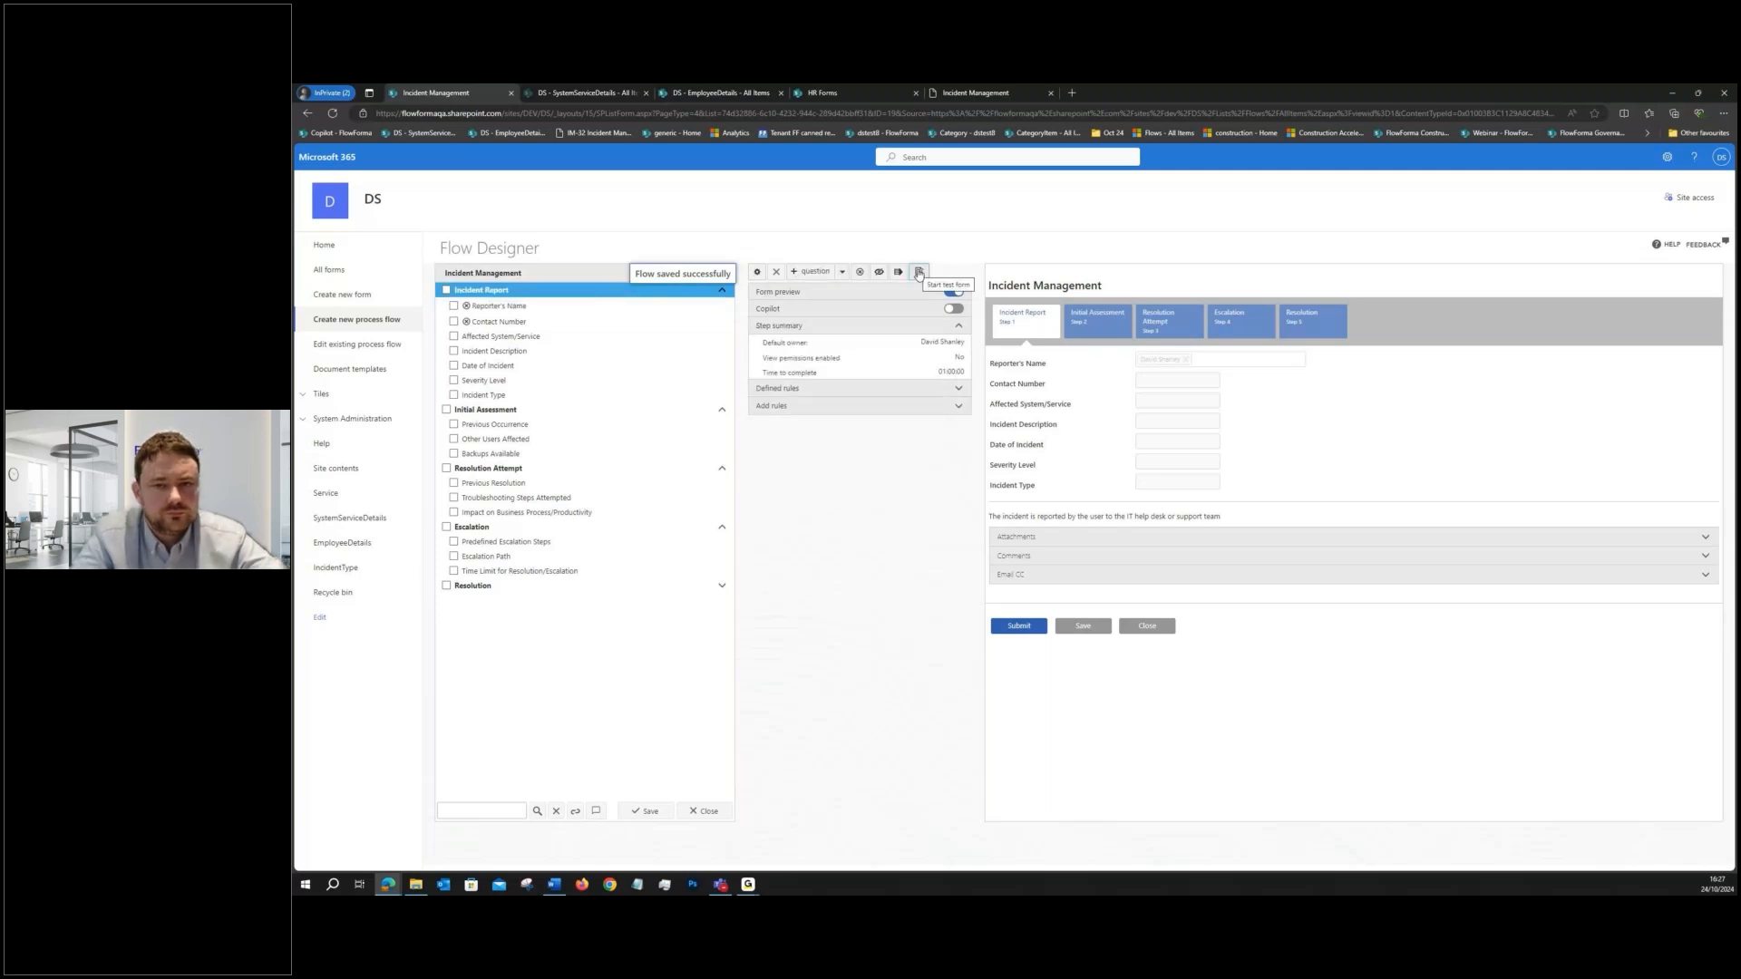
{"action": "left_click", "coordinate": [919, 272]}
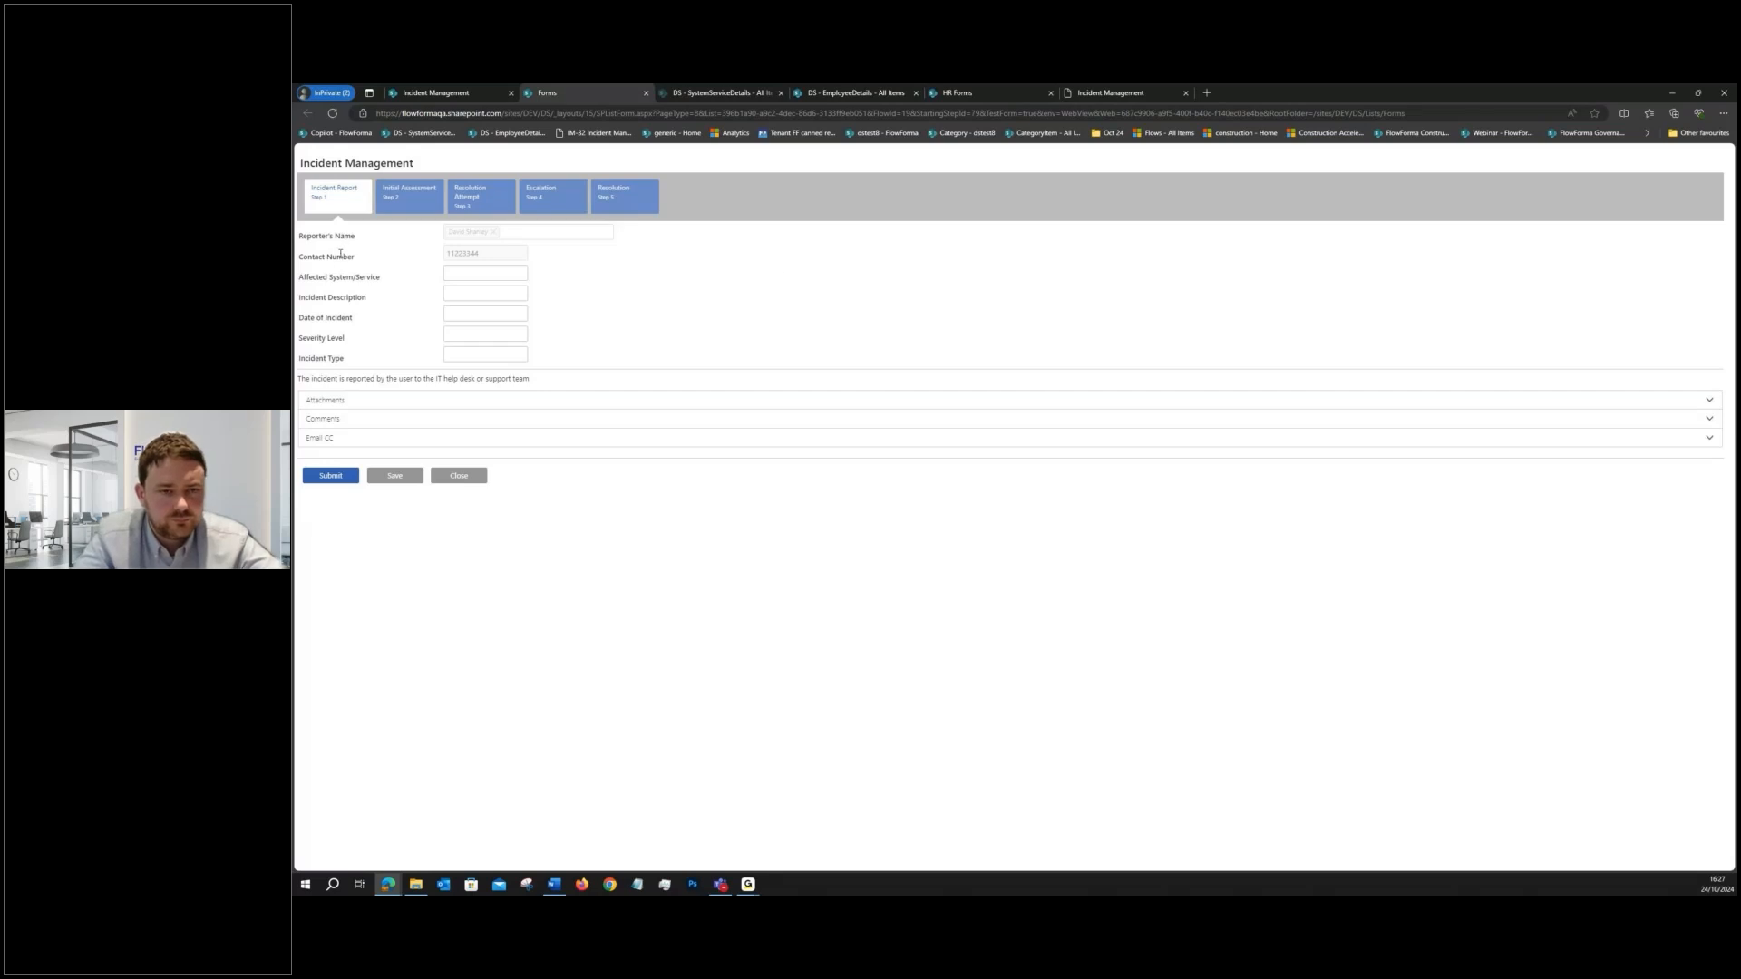
{"action": "left_click_drag", "start_coordinate": [377, 278], "coordinate": [328, 279]}
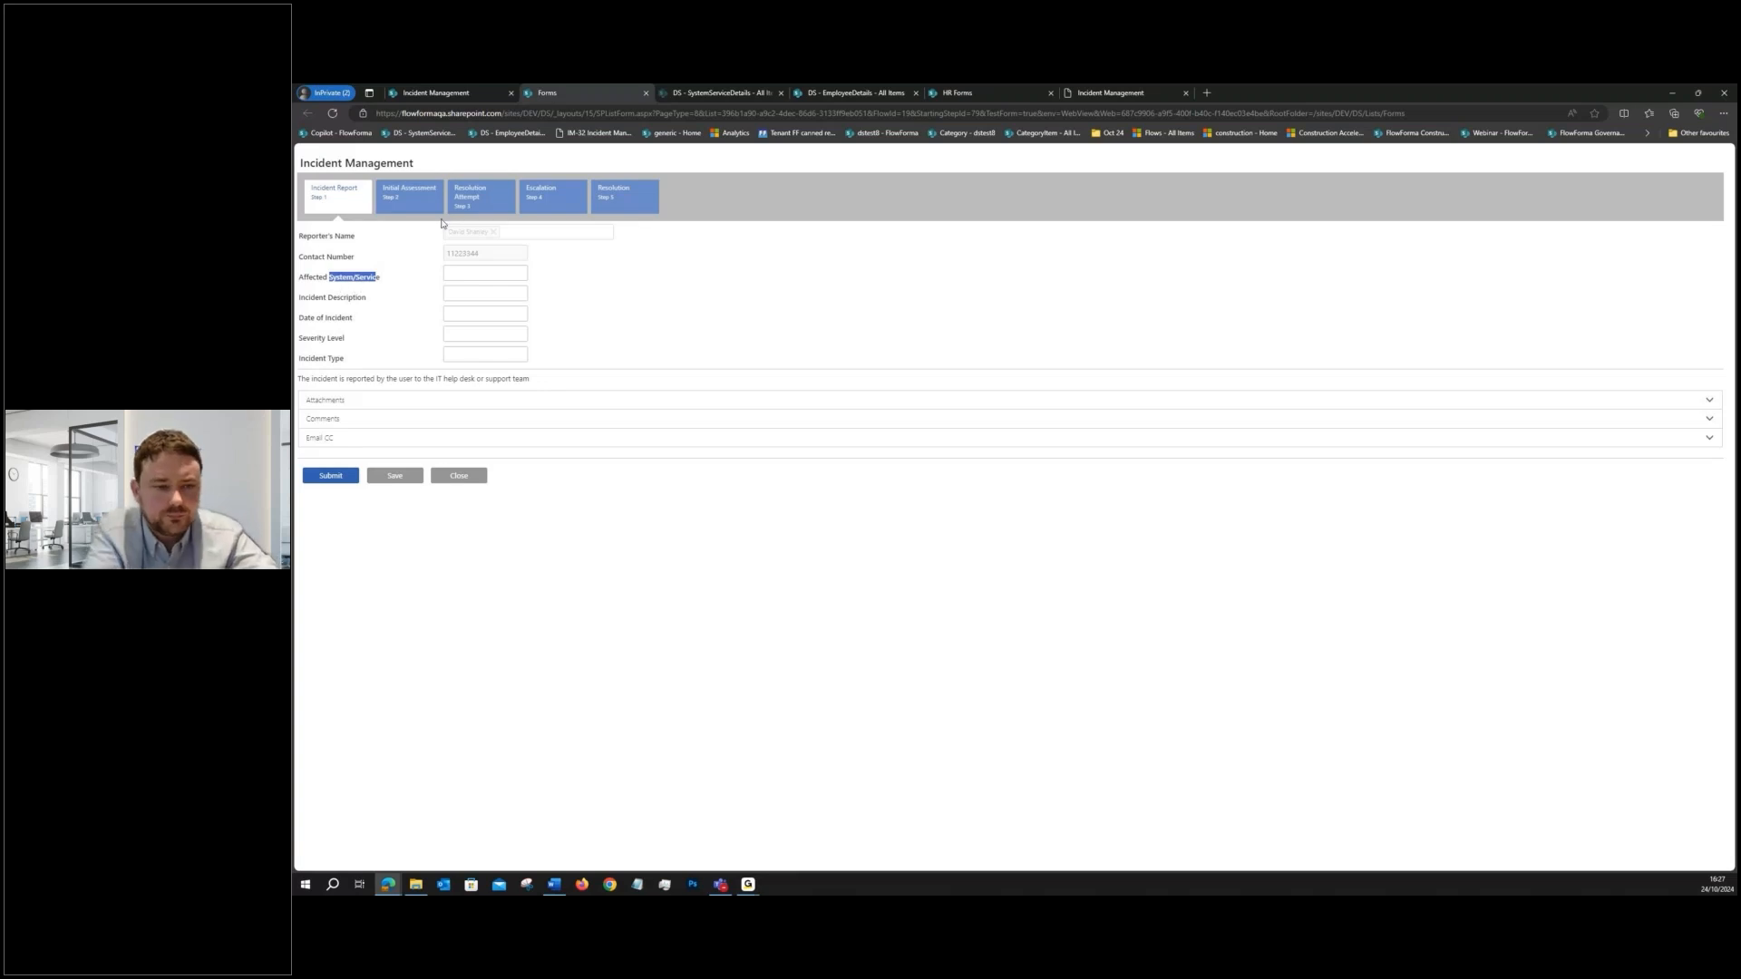
- Examine the System entries in the SystemServiceDetails list
{"action": "left_click", "coordinate": [705, 95]}
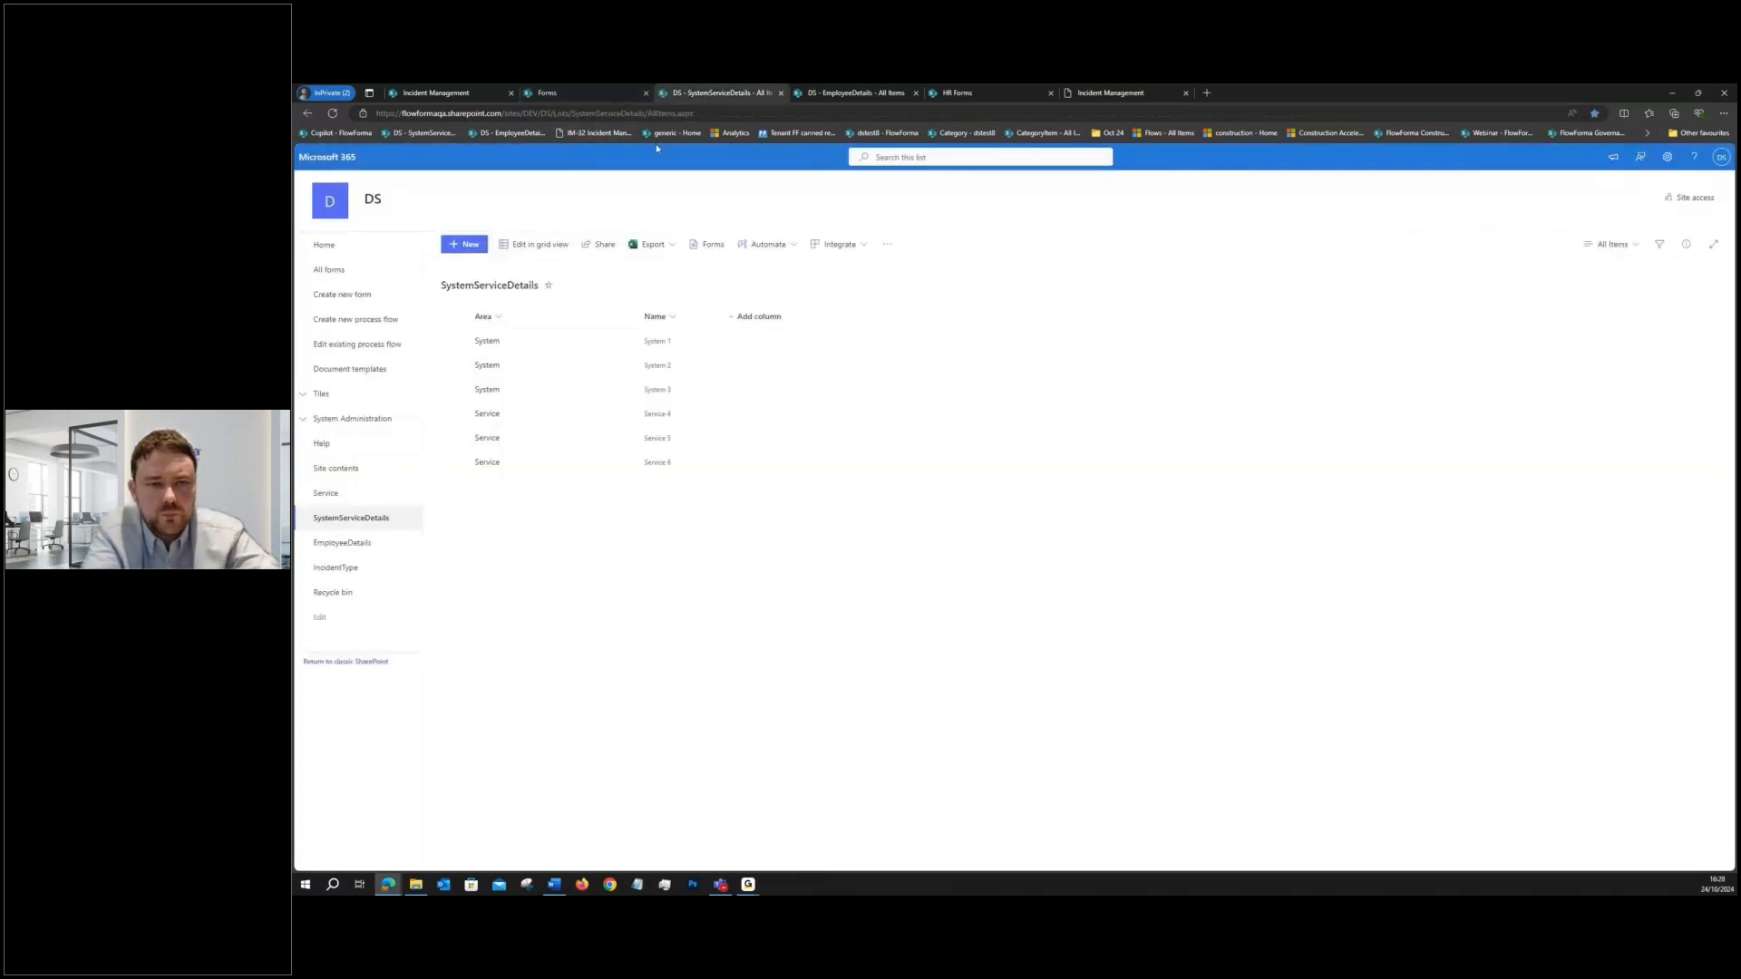
{"action": "left_click", "coordinate": [513, 342]}
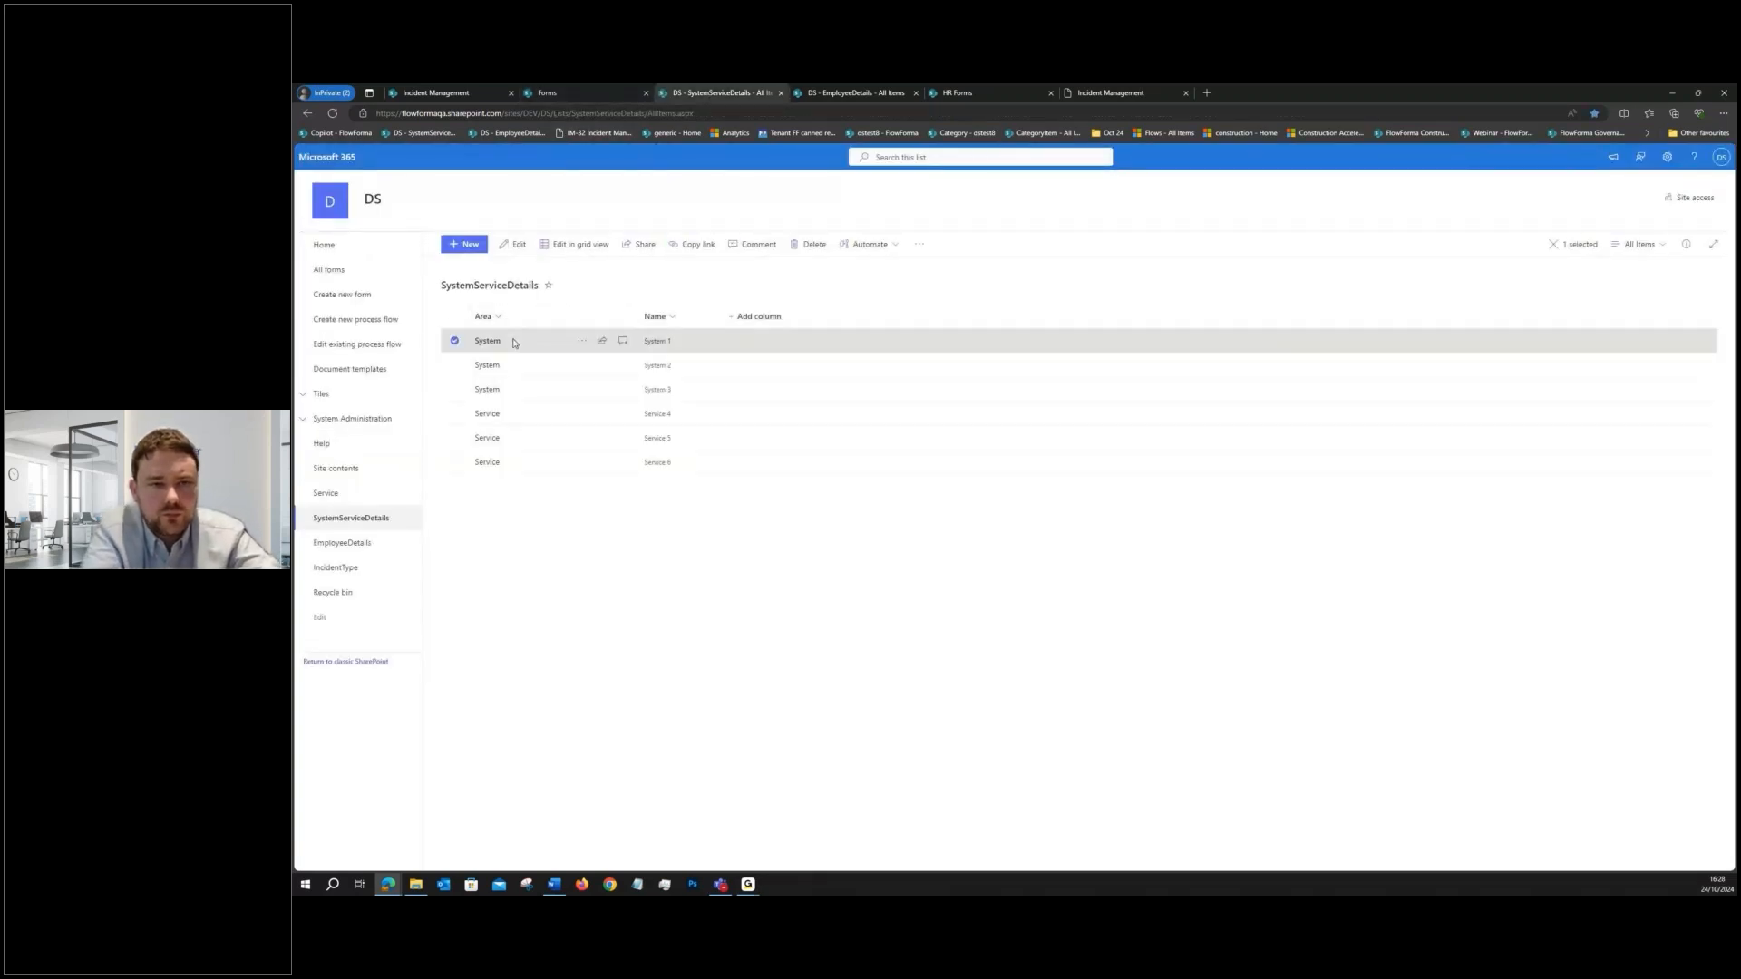
{"action": "left_click", "coordinate": [513, 389], "text": "shift"}
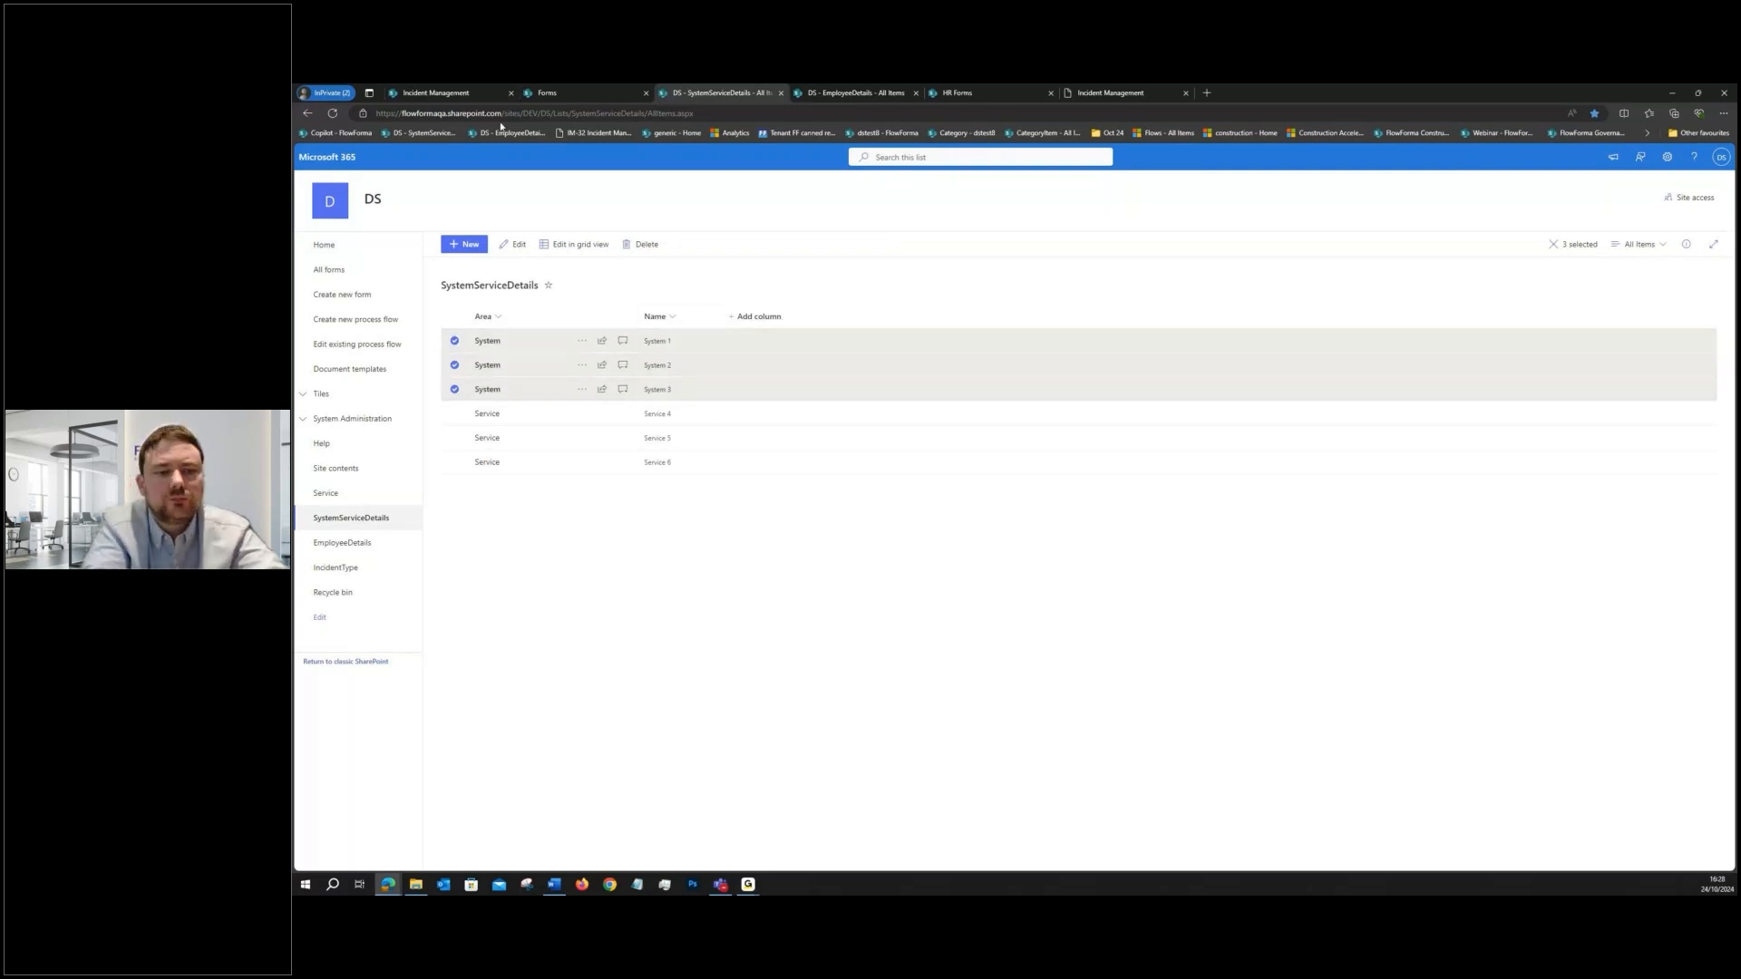
- Close the test form without saving and return to the Incident Management flow
{"action": "left_click", "coordinate": [407, 96]}
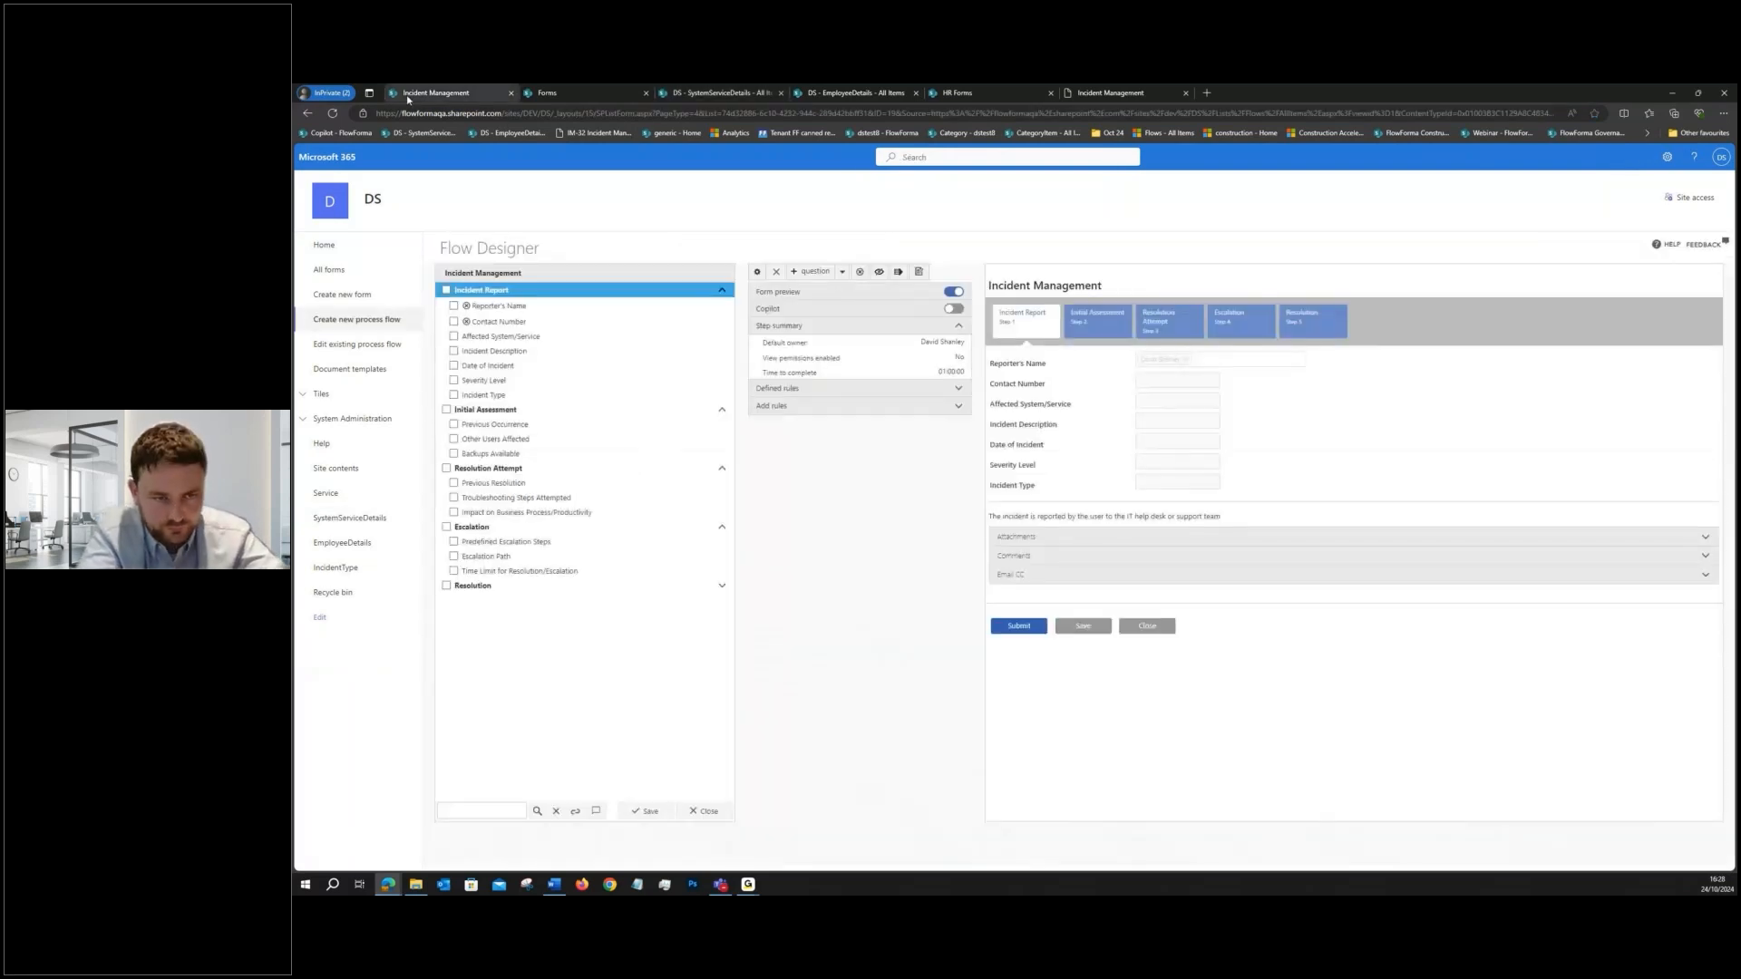
{"action": "left_click", "coordinate": [580, 93]}
{"action": "left_click", "coordinate": [469, 476]}
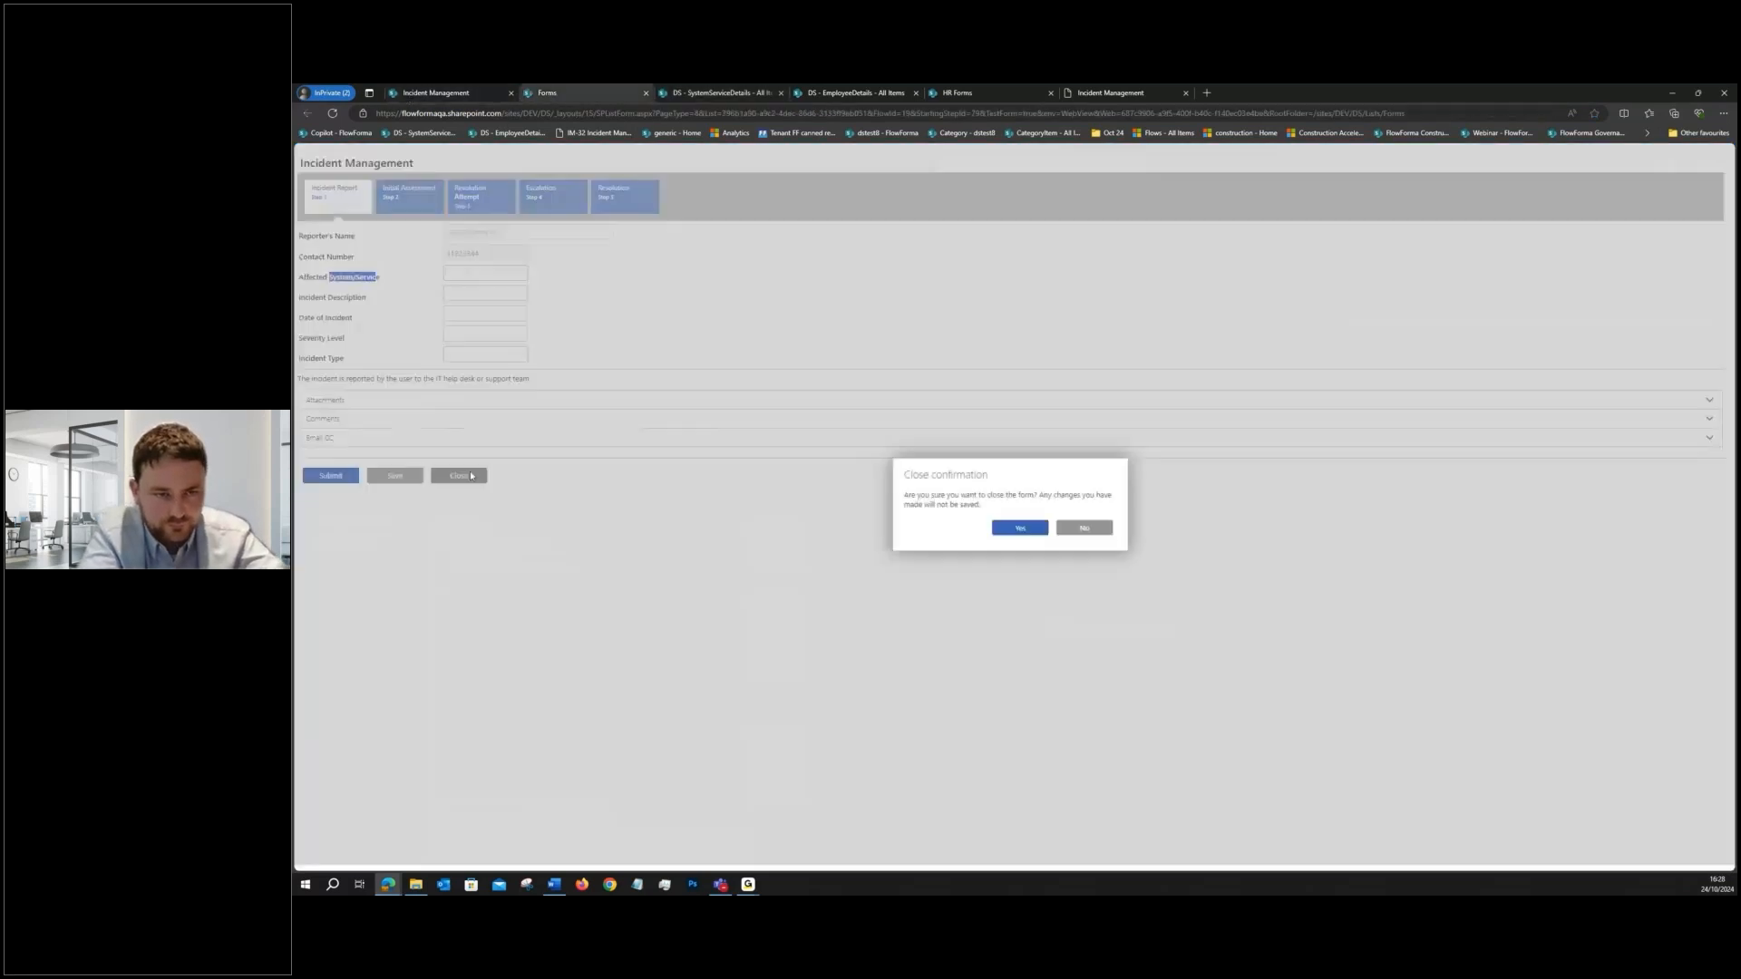
{"action": "left_click", "coordinate": [1019, 528]}
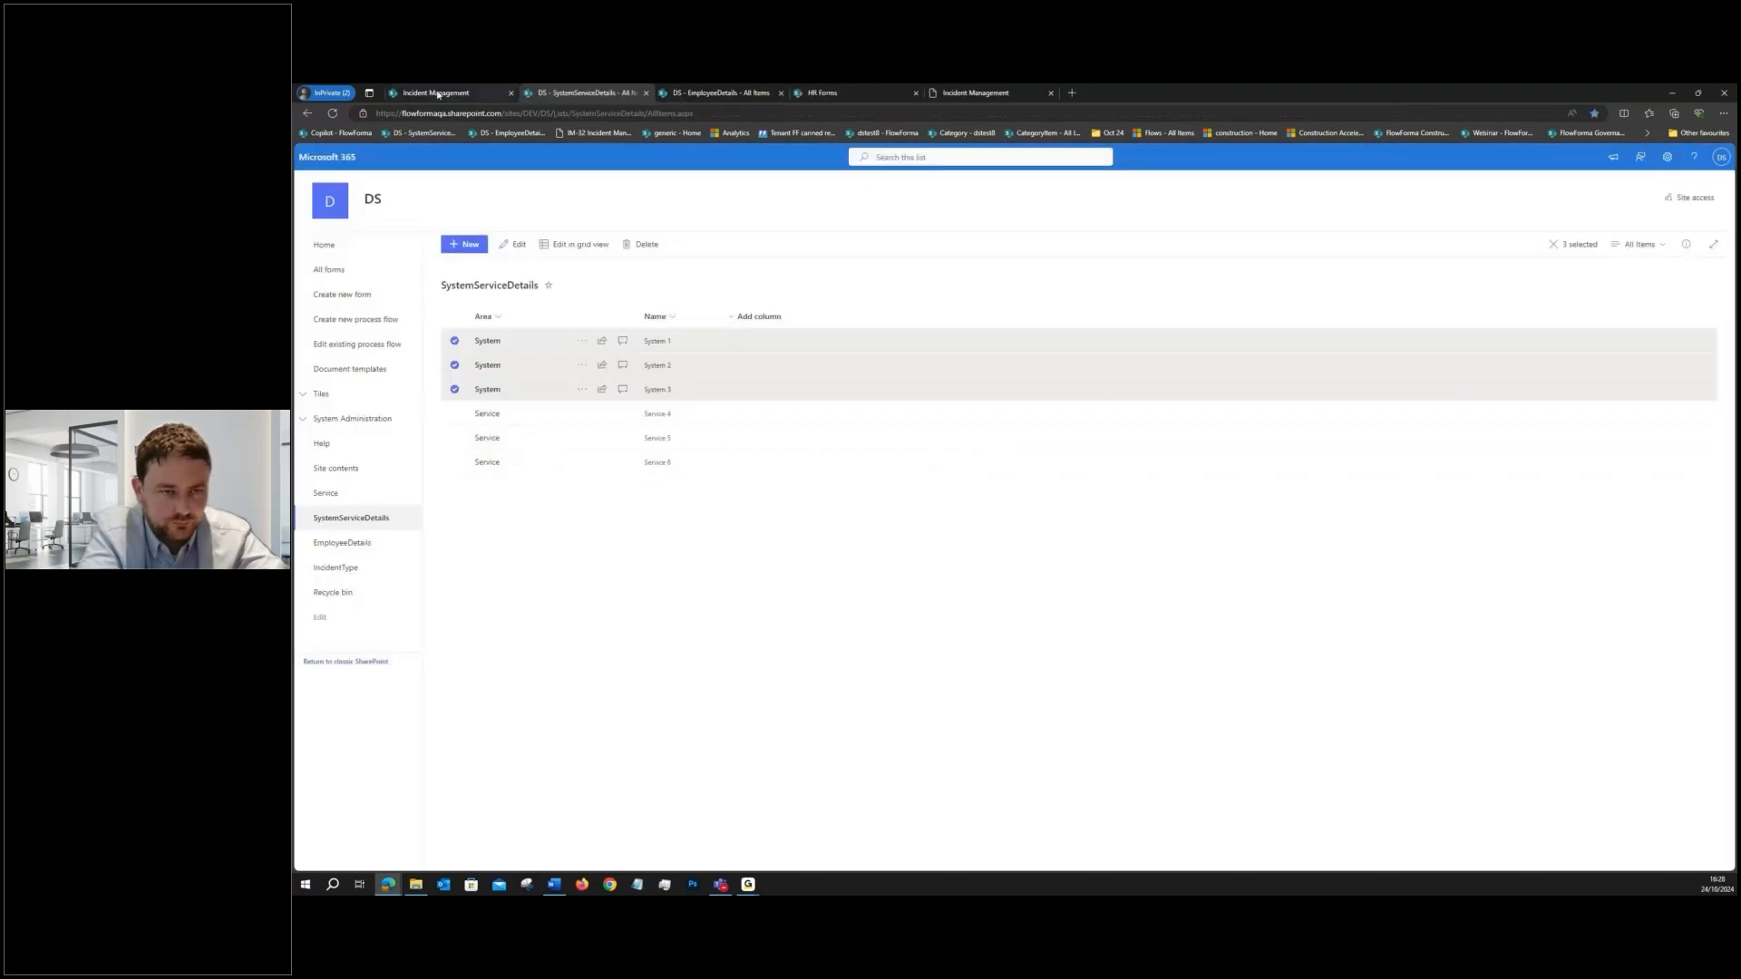
{"action": "left_click", "coordinate": [437, 95]}
- Open the Affected System/Service question for editing and change its question type to Choice
{"action": "left_click", "coordinate": [602, 337]}
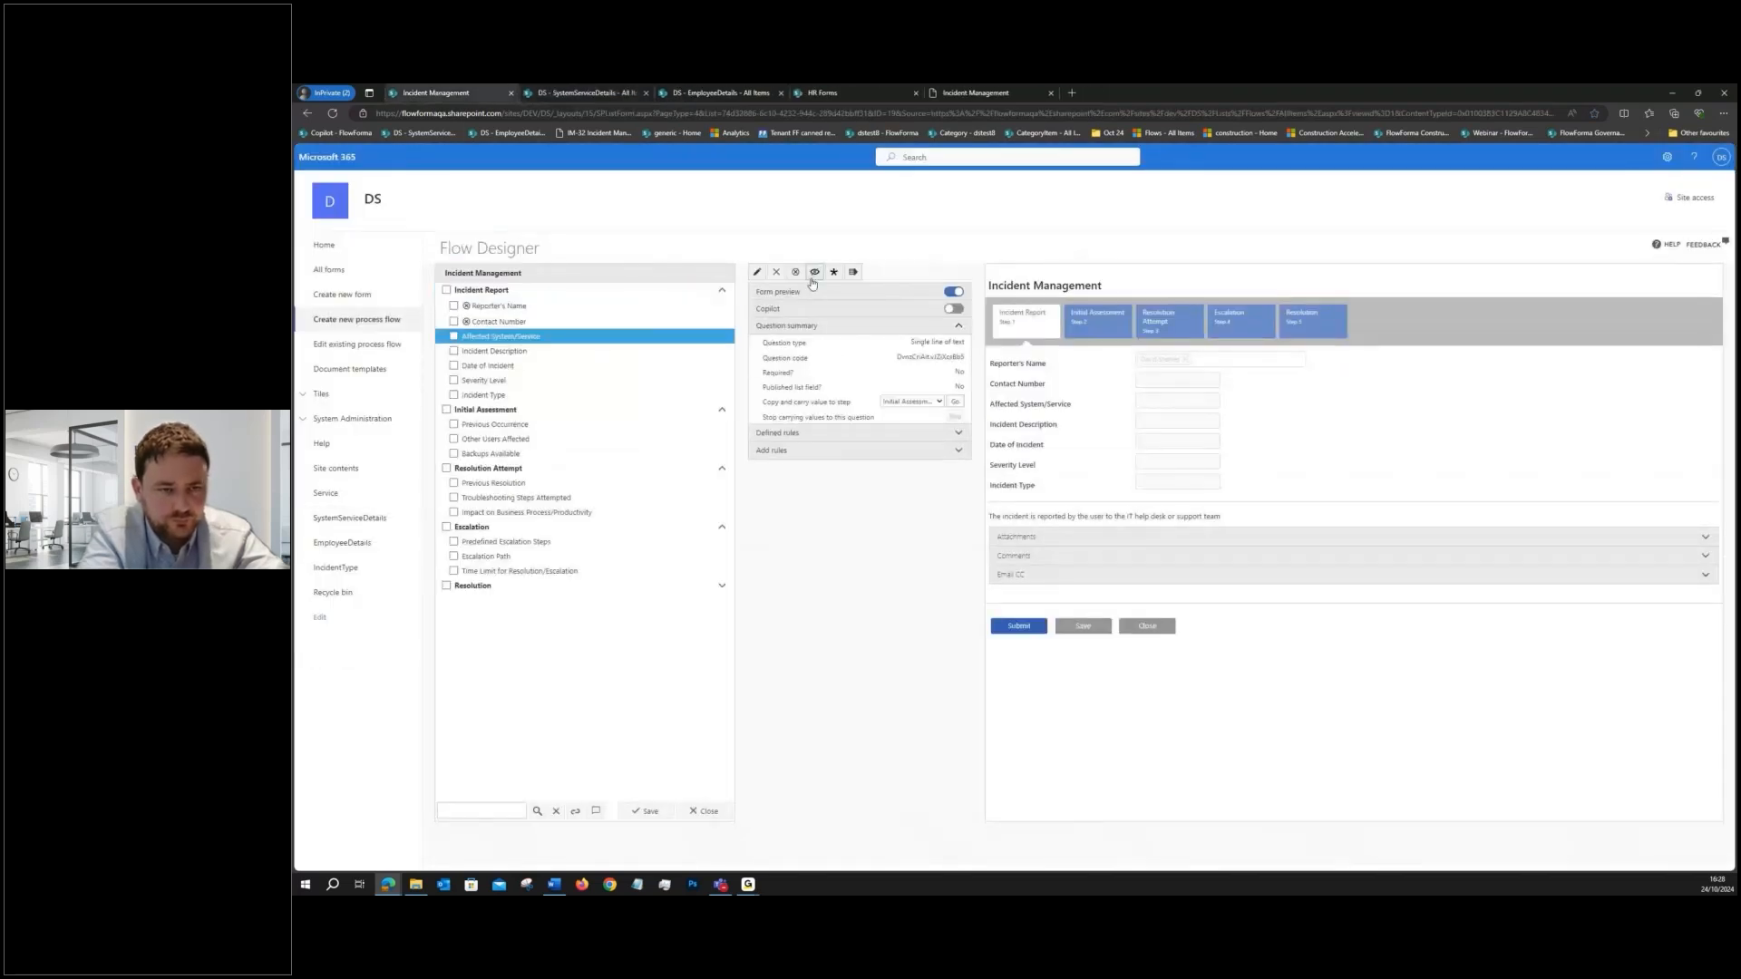
{"action": "left_click", "coordinate": [757, 274]}
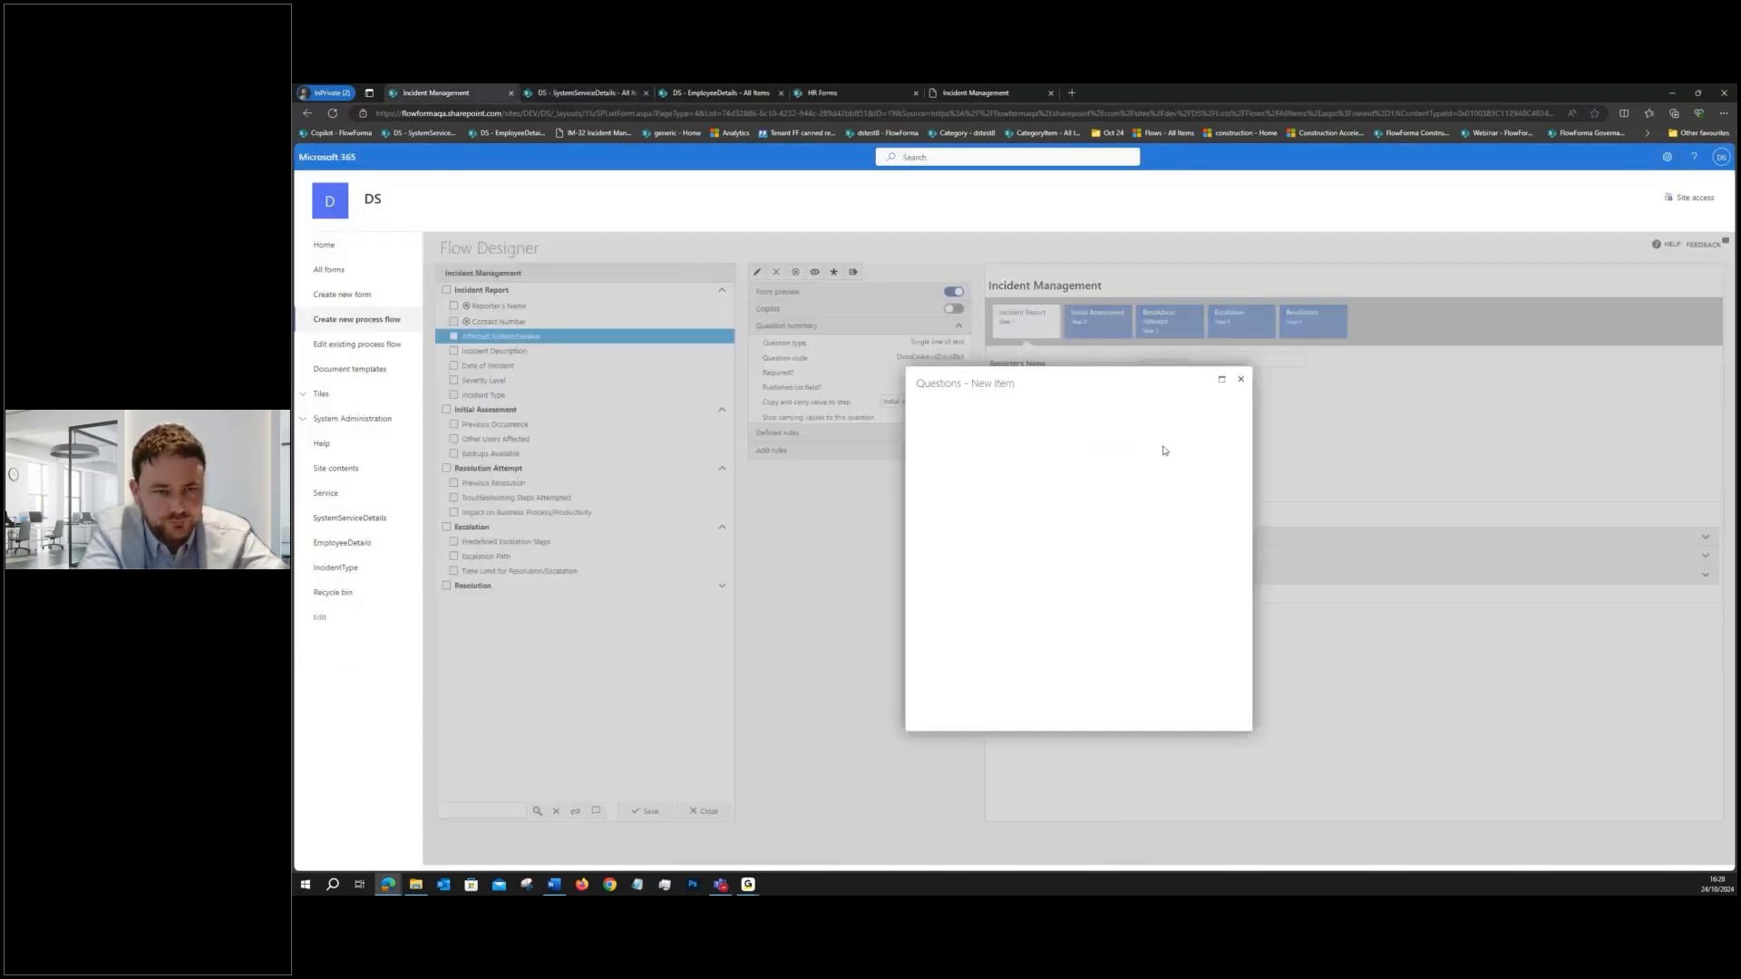
{"action": "left_click", "coordinate": [1070, 397]}
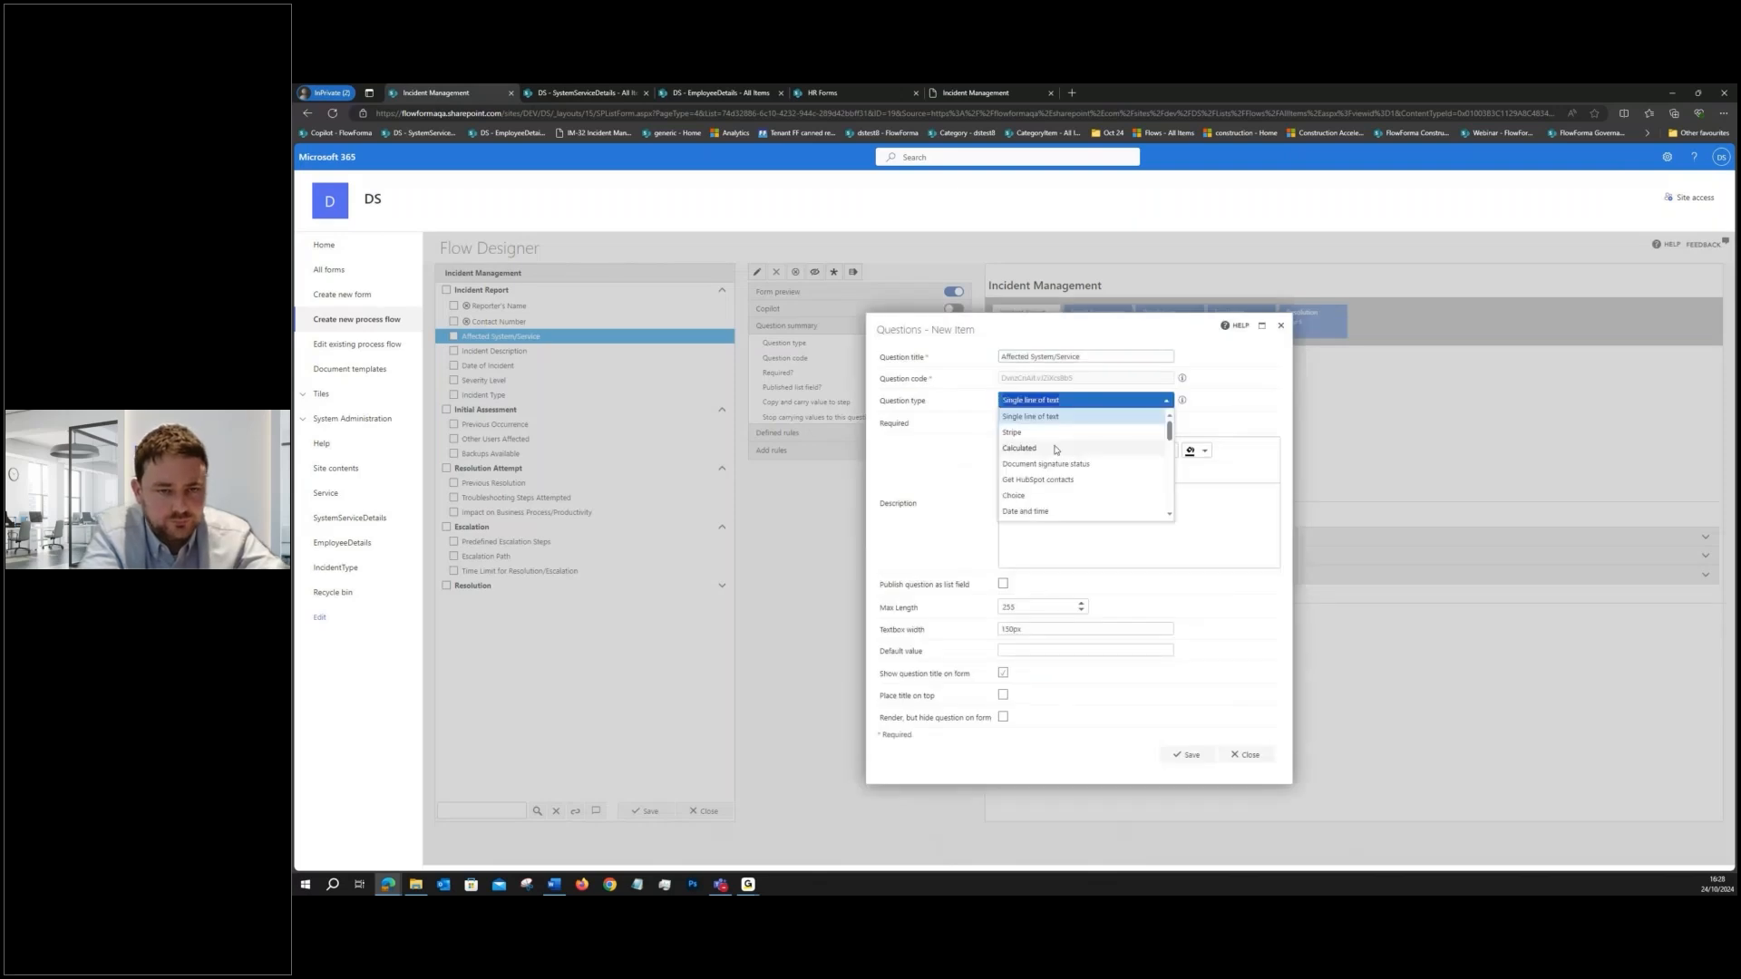
{"action": "left_click", "coordinate": [1034, 496]}
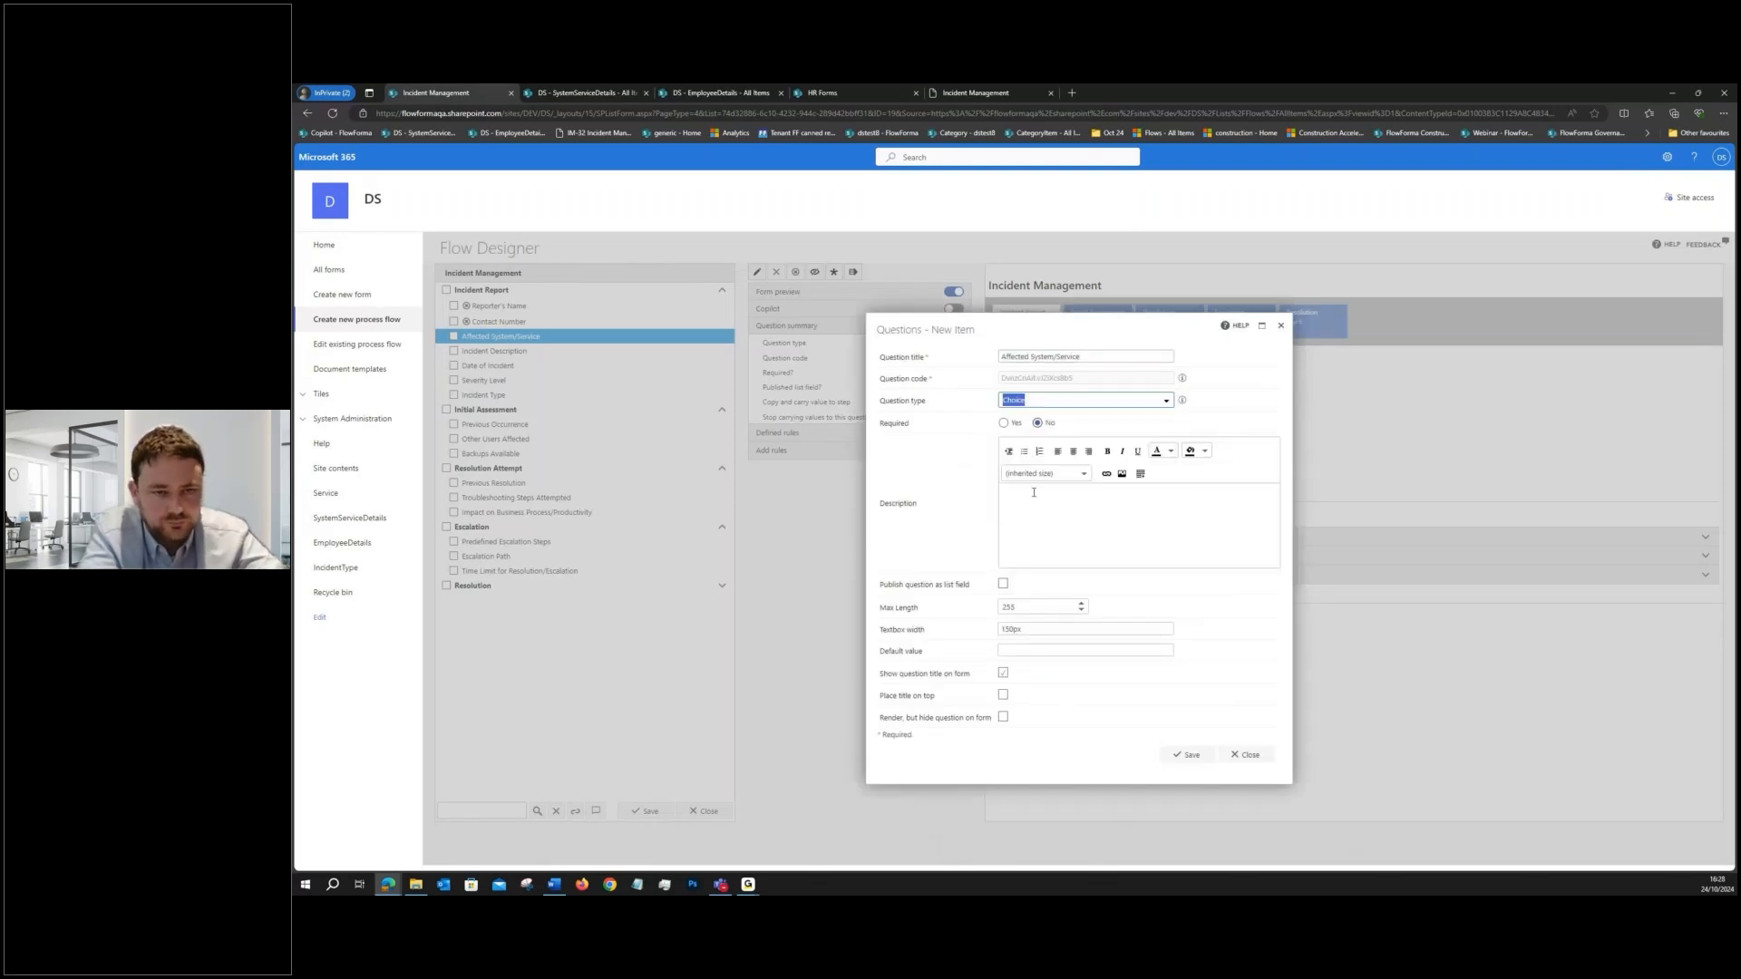
- Enter System and Service as the choice values, display them as radio buttons, and save the question
{"action": "type", "text": "ystem"}
{"action": "key", "text": "Return"}
{"action": "type", "text": "Service"}
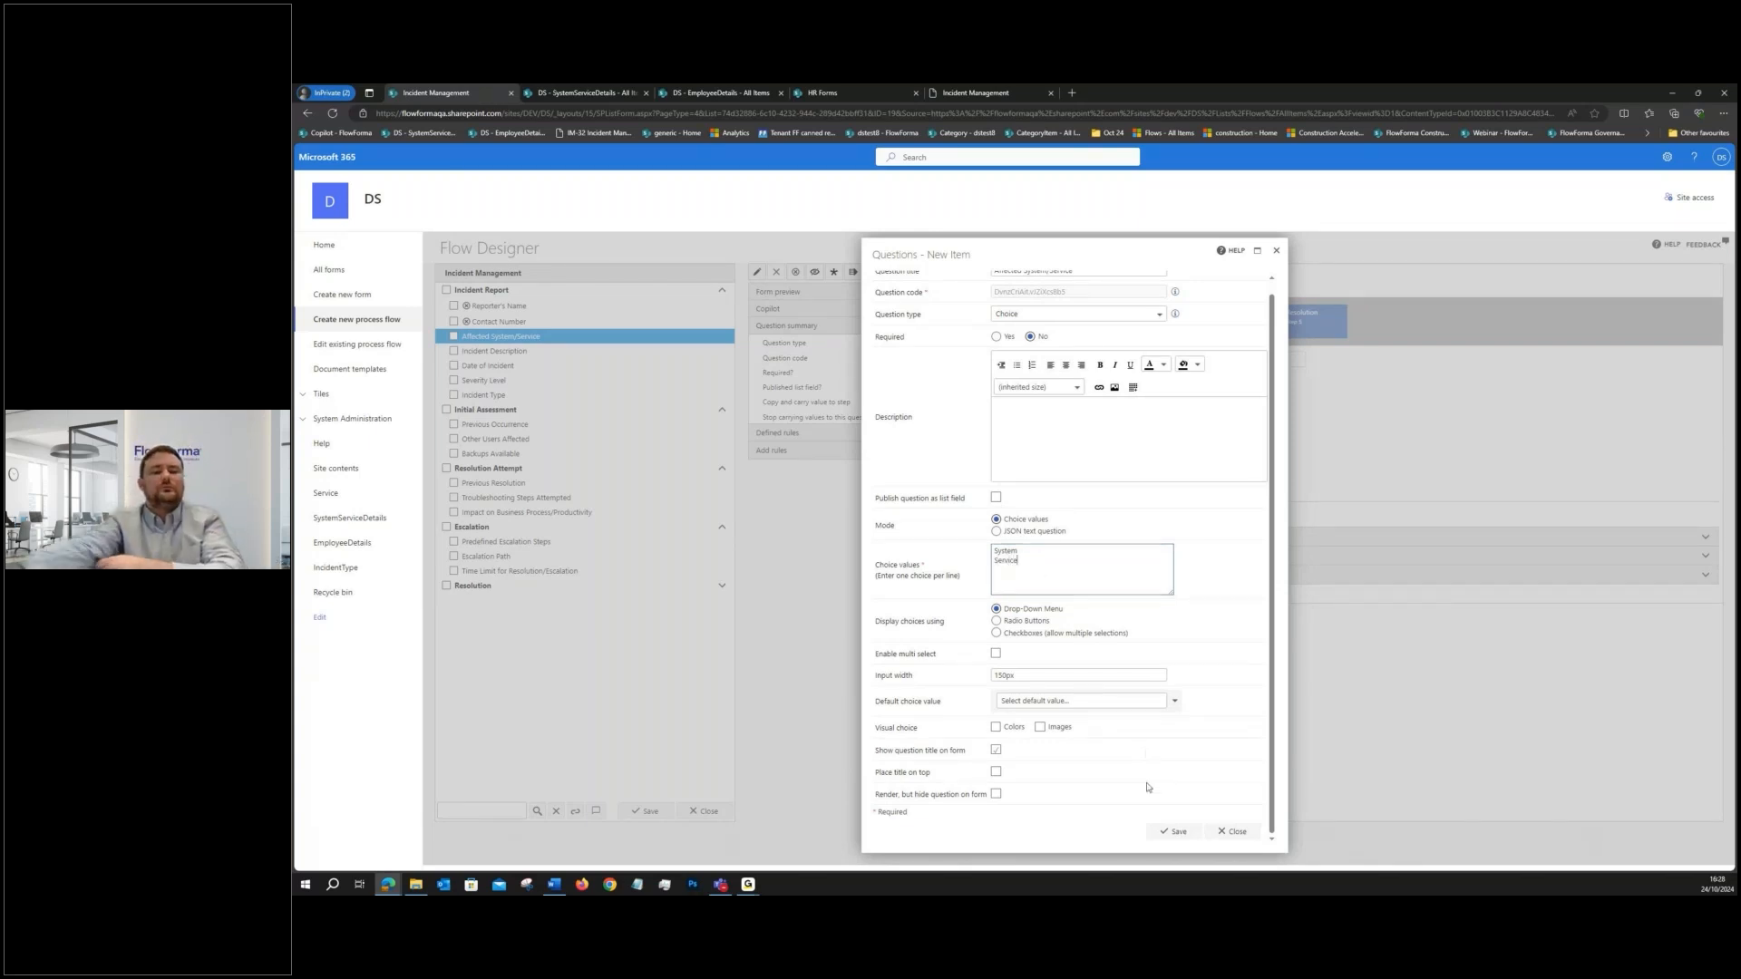
{"action": "left_click", "coordinate": [996, 621]}
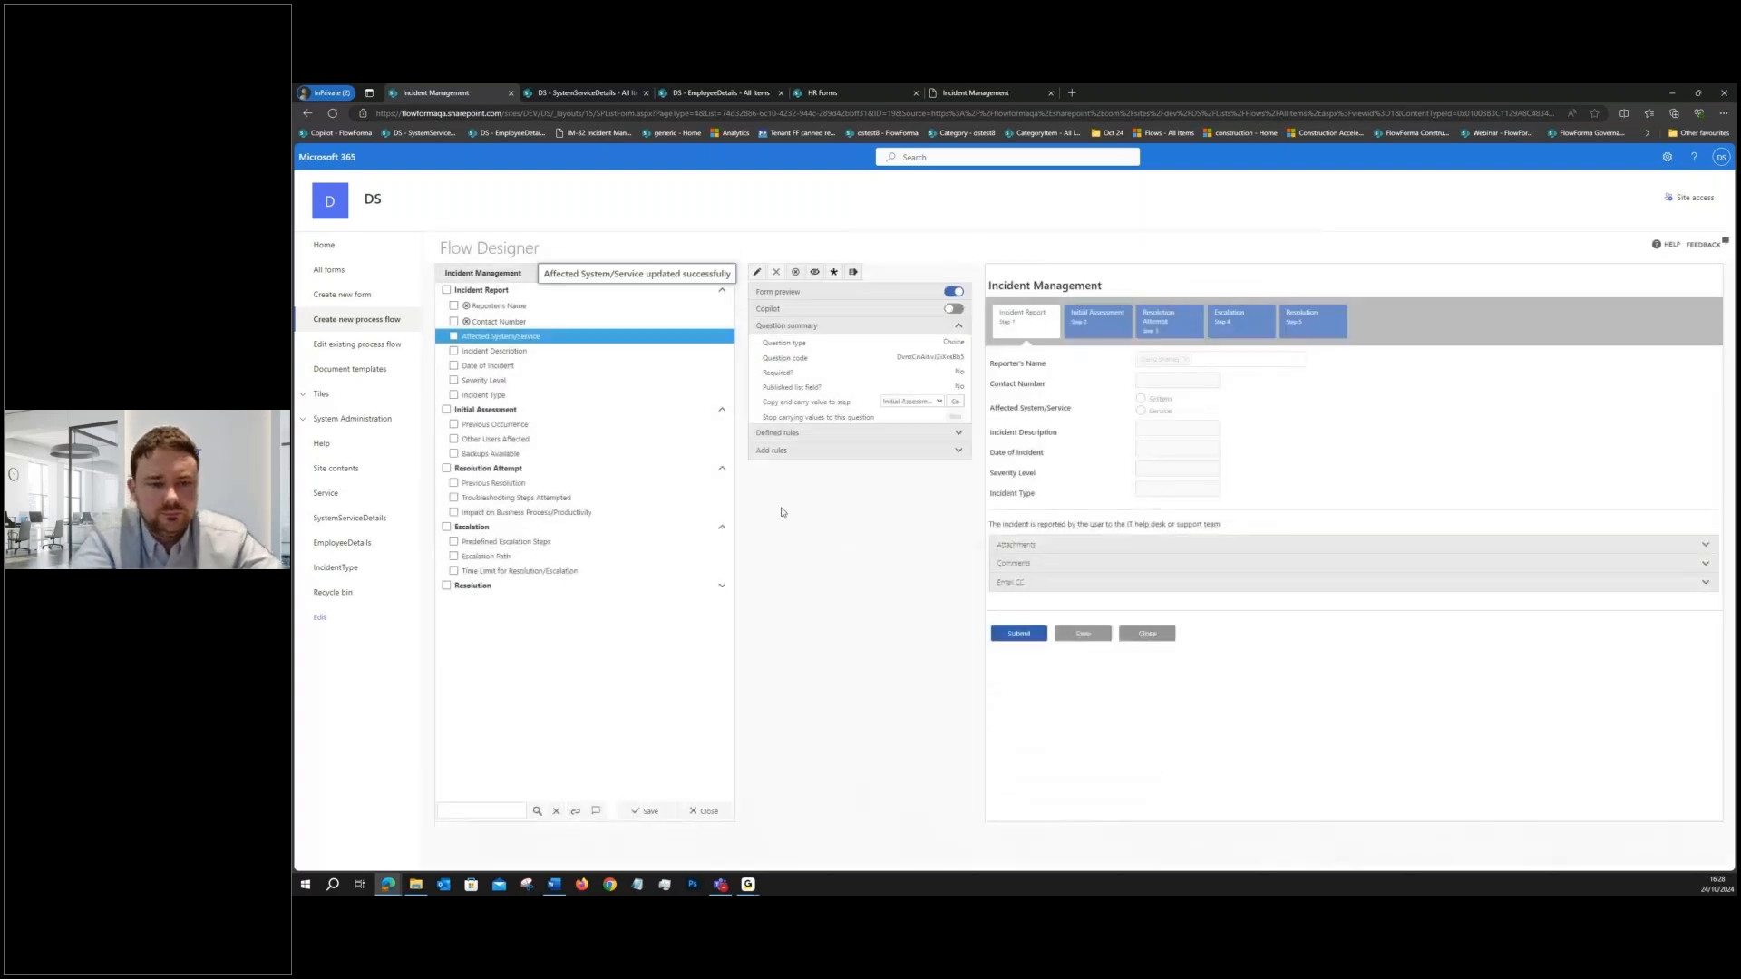
- Add a new question titled System to the Incident Report step and set its question type to Lookup
{"action": "left_click", "coordinate": [509, 292]}
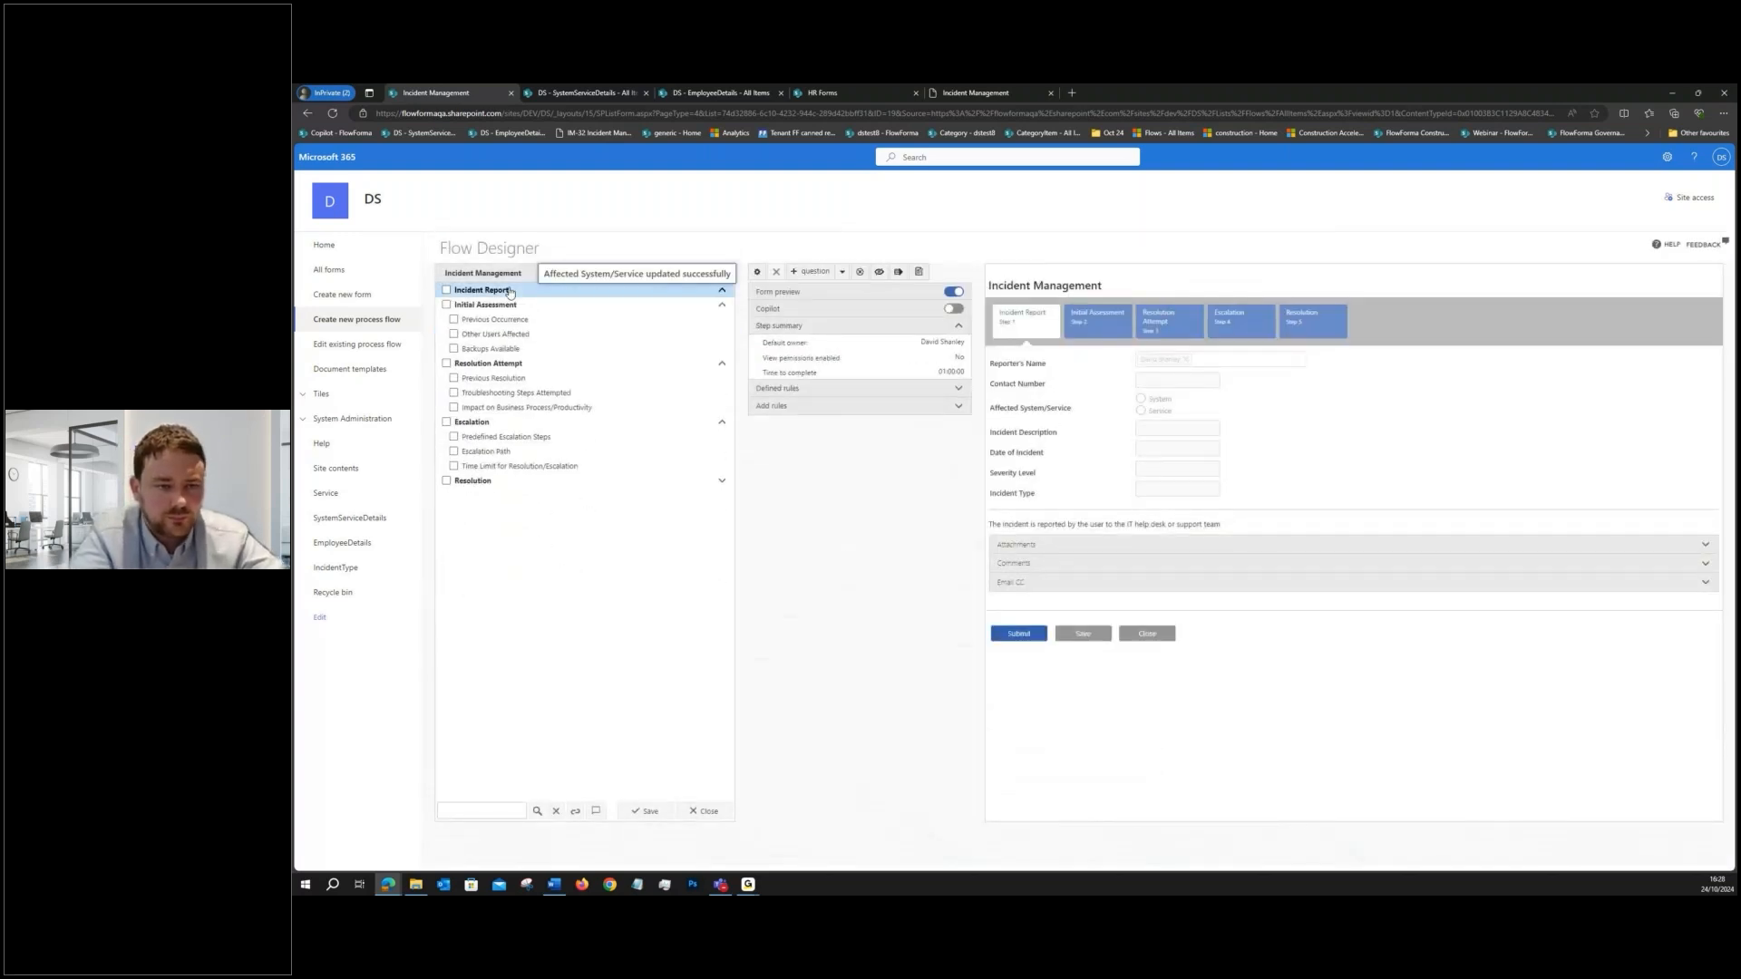
{"action": "left_click", "coordinate": [813, 272]}
{"action": "left_click", "coordinate": [1028, 357]}
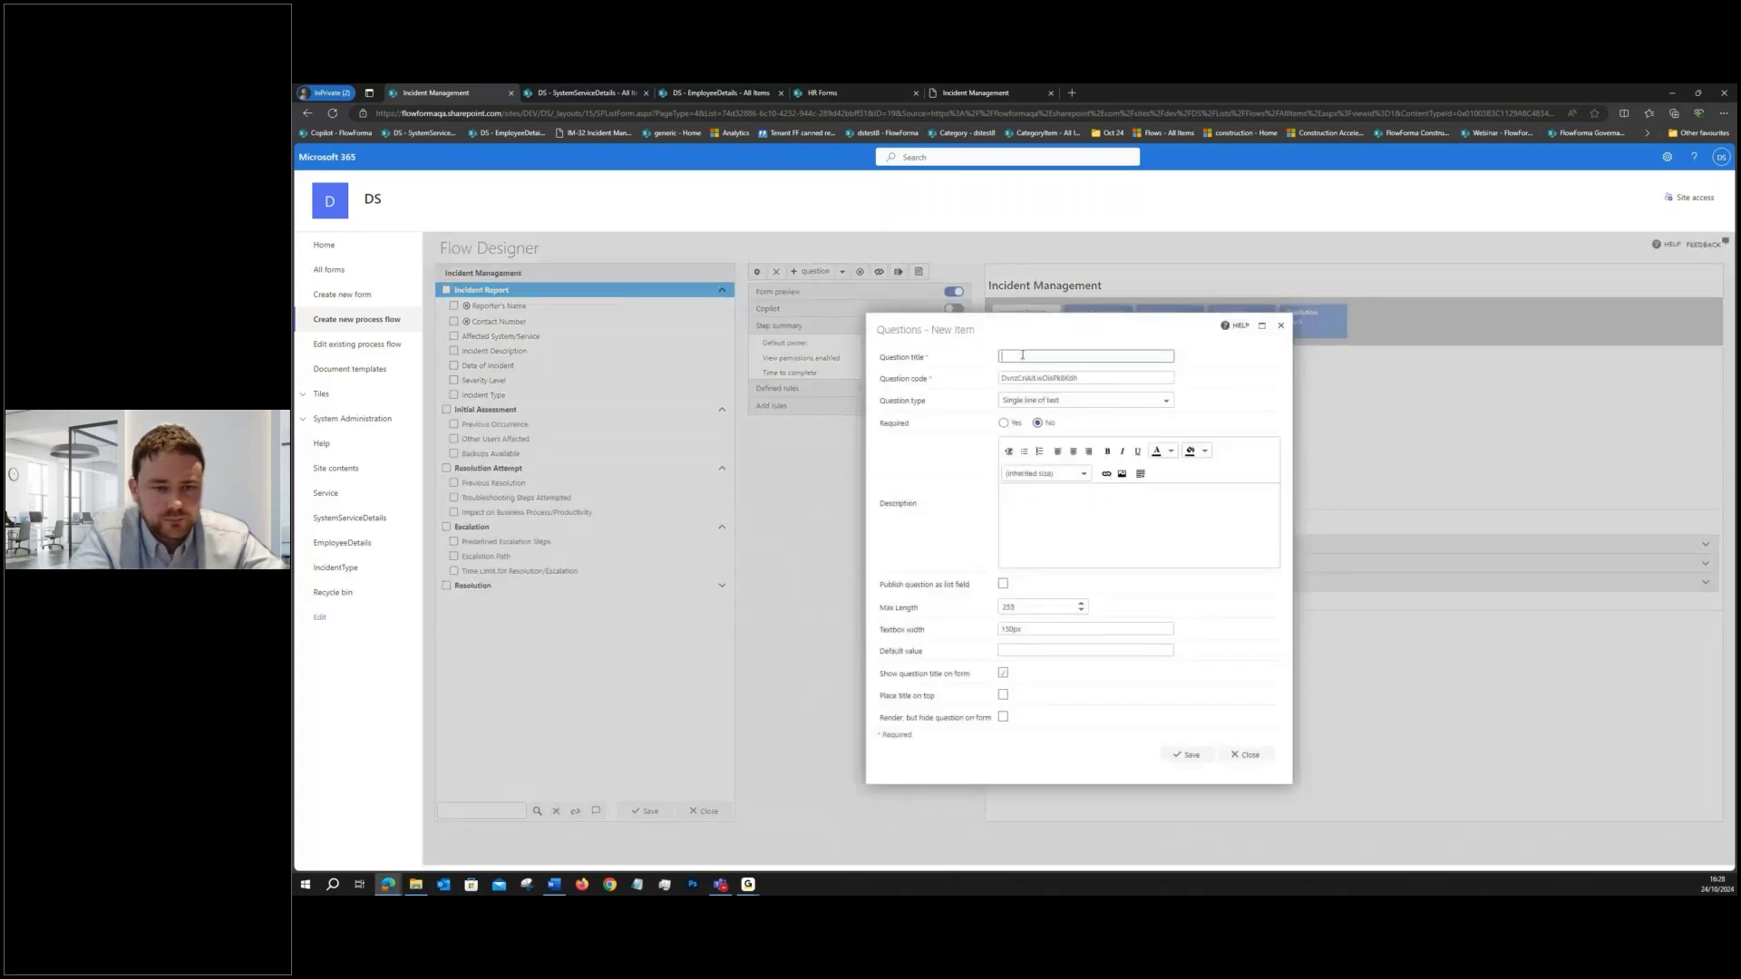
{"action": "type", "text": "System"}
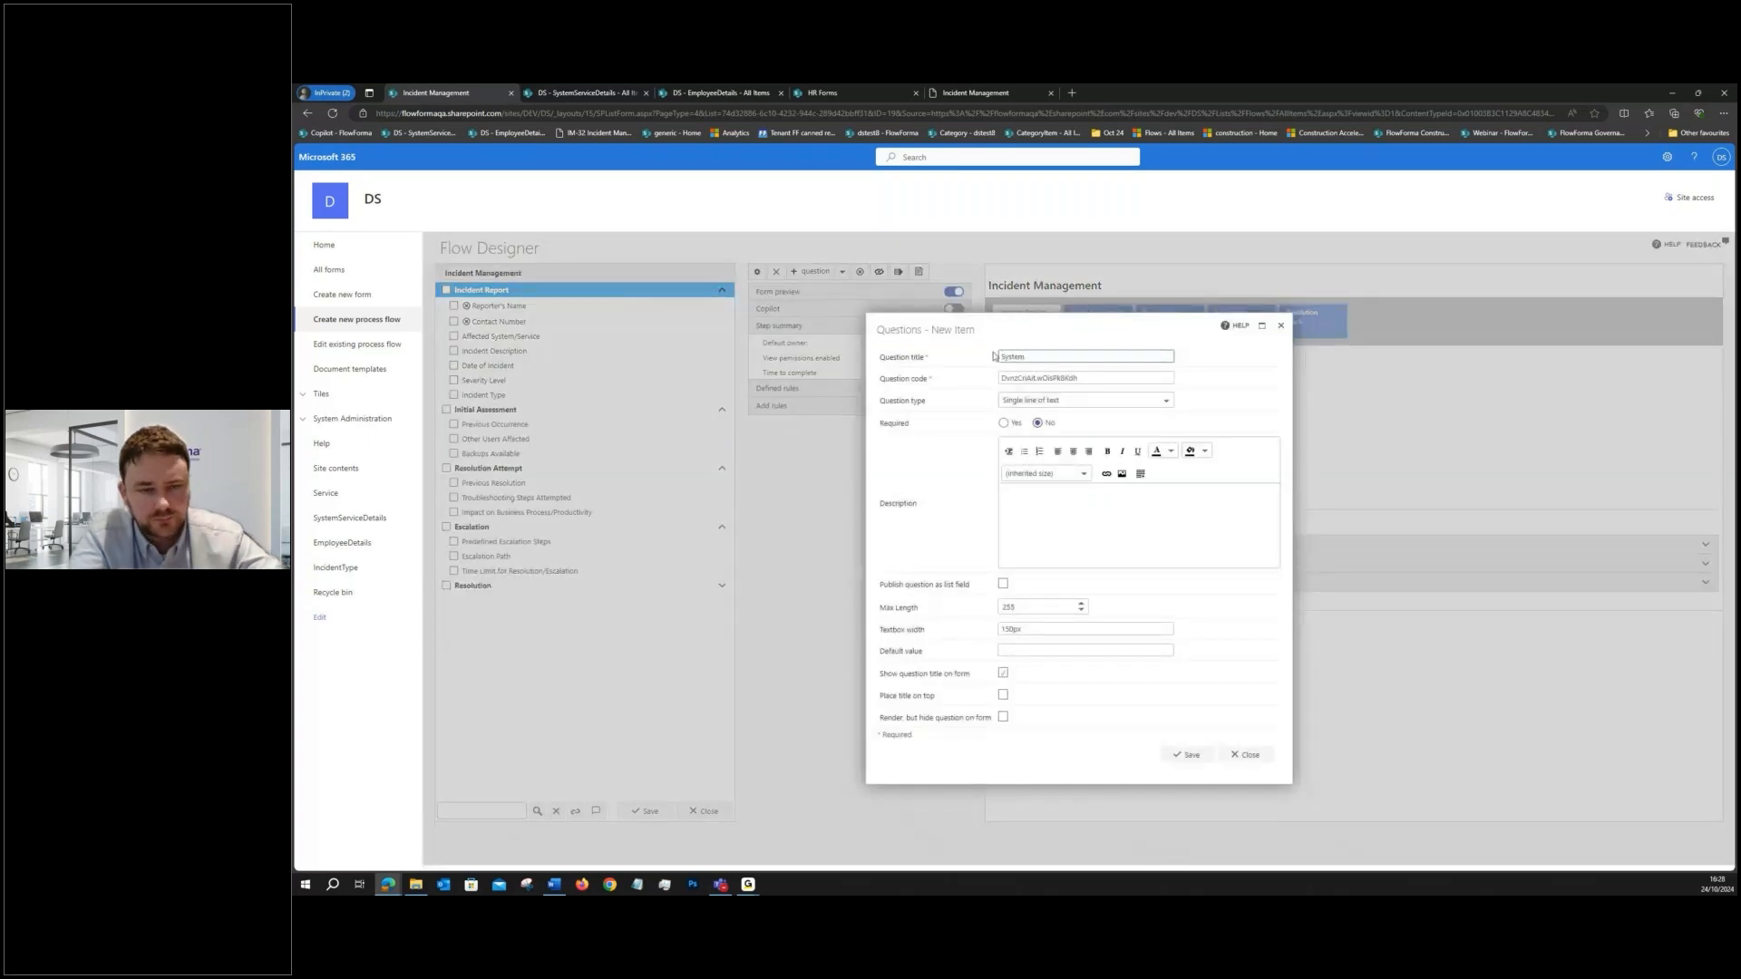
{"action": "left_click", "coordinate": [1079, 400]}
{"action": "scroll", "coordinate": [1051, 456], "scroll_direction": "down", "scroll_amount": 2}
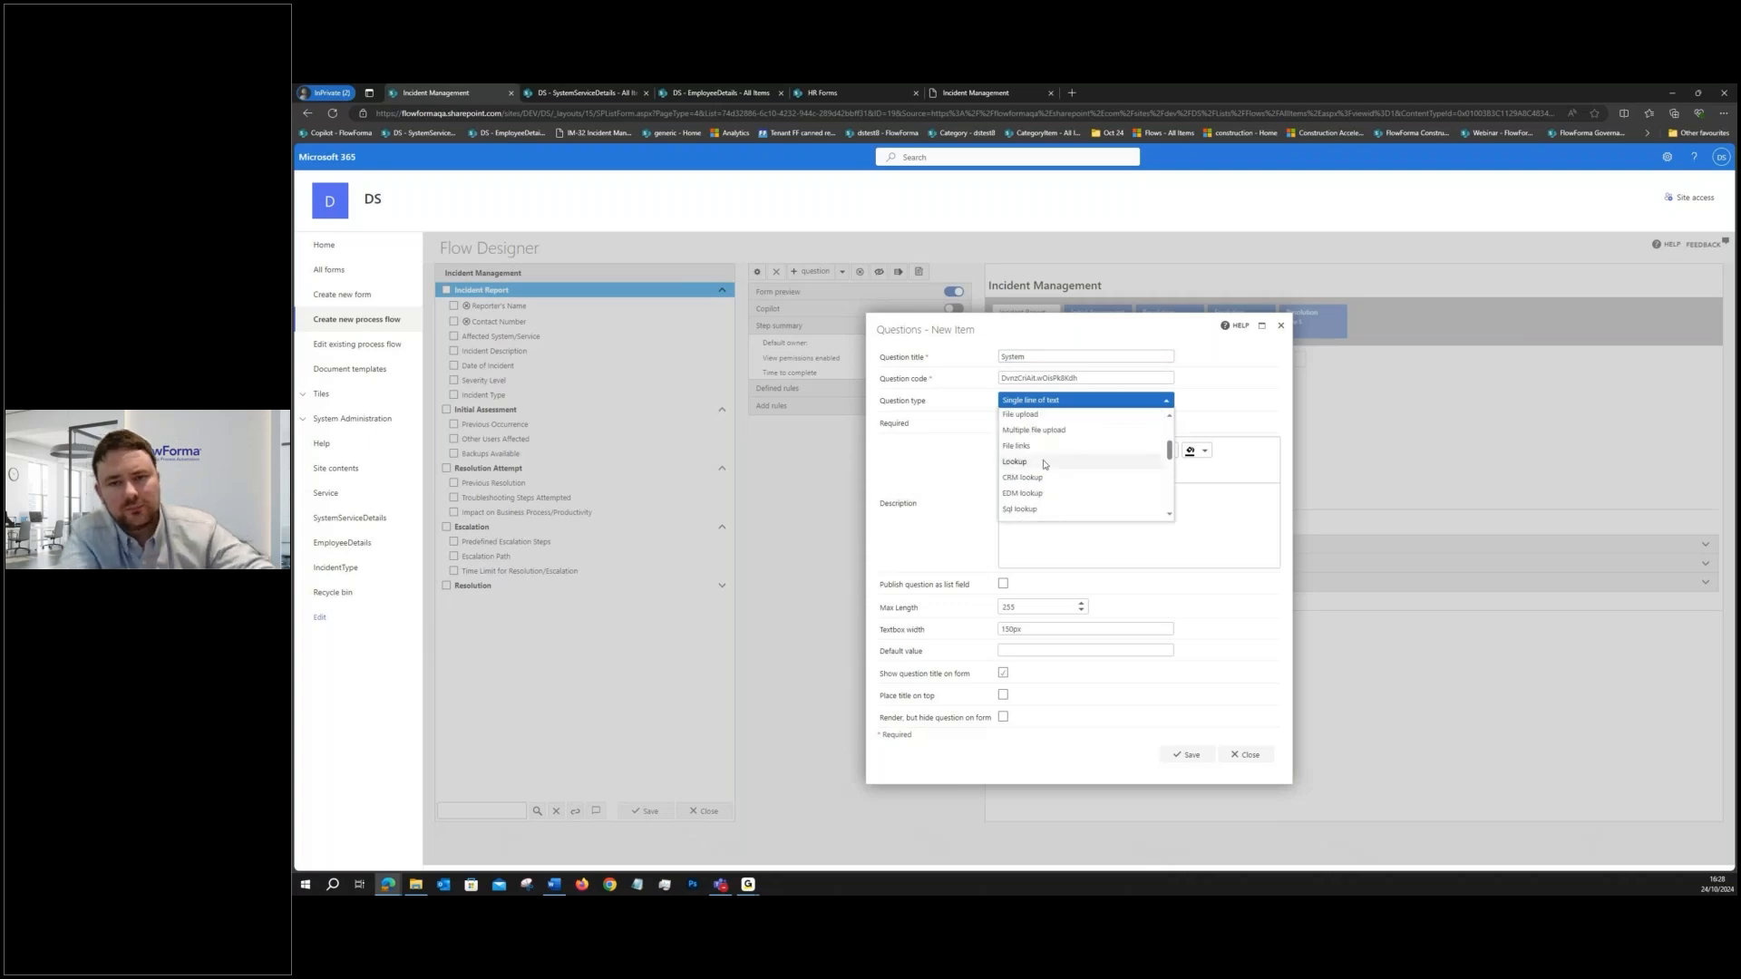
{"action": "scroll", "coordinate": [1039, 438], "scroll_direction": "down", "scroll_amount": 1}
{"action": "scroll", "coordinate": [1038, 442], "scroll_direction": "up", "scroll_amount": 1}
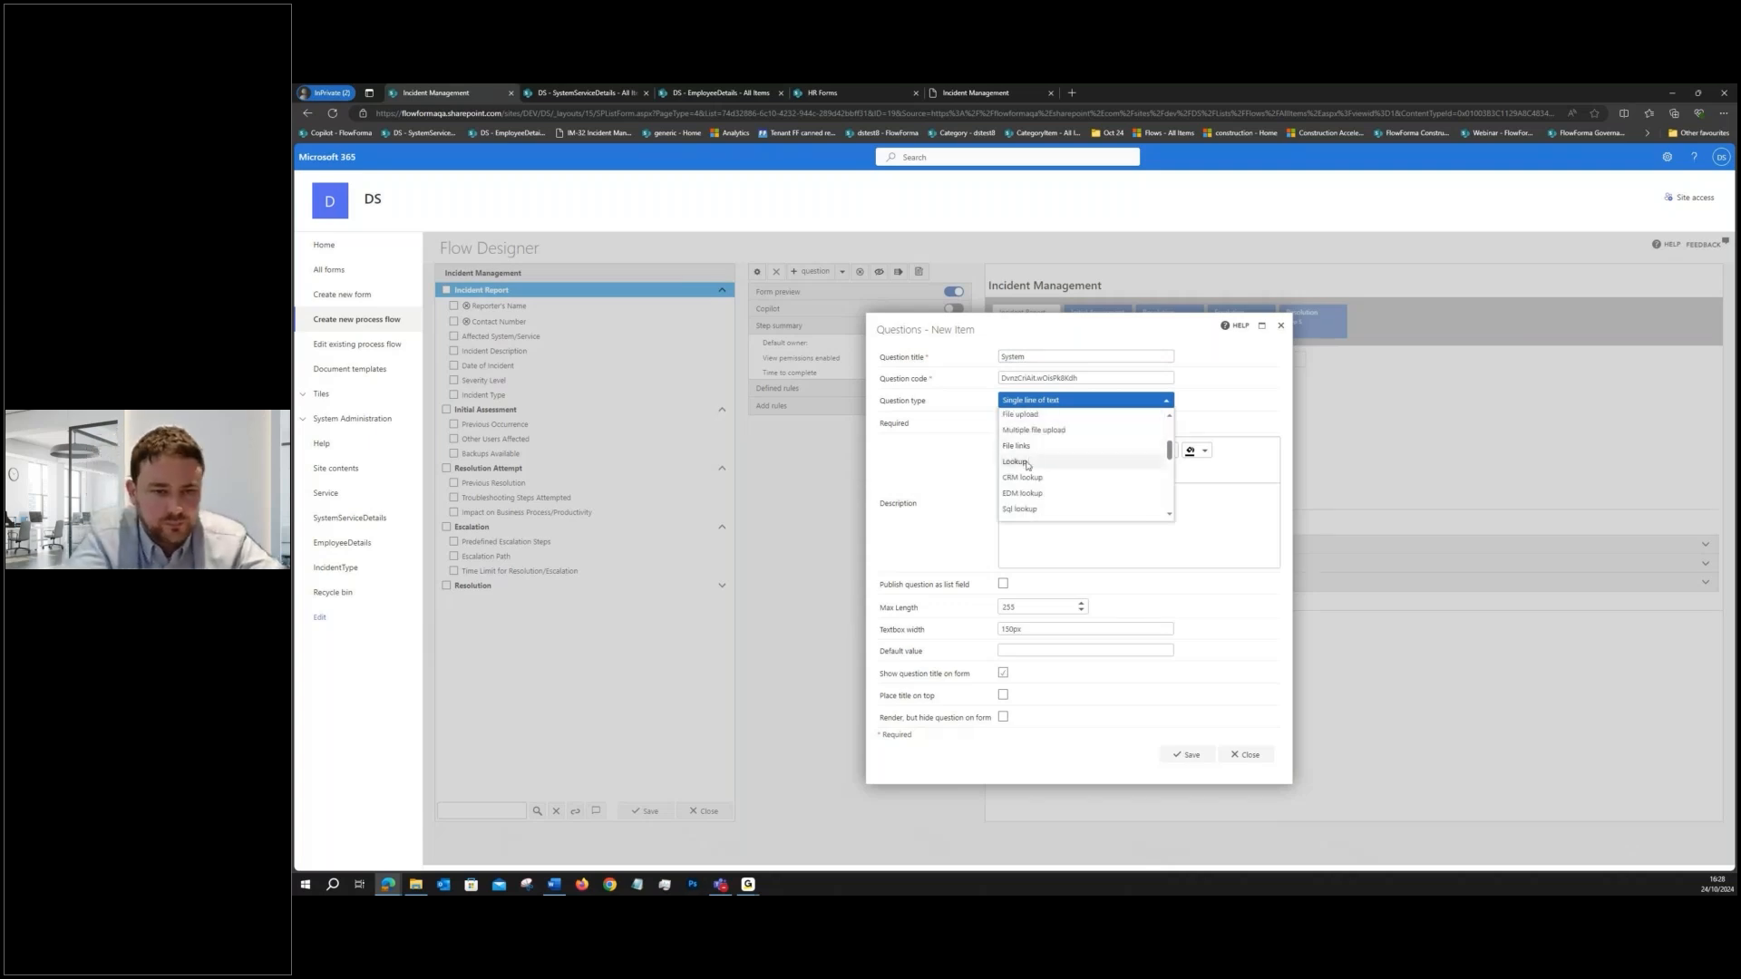
{"action": "left_click", "coordinate": [1034, 462]}
- Check the SystemServiceDetails list entries, refresh the available lists, and choose SystemServiceDetails as the System question's lookup source
{"action": "left_click", "coordinate": [1195, 535]}
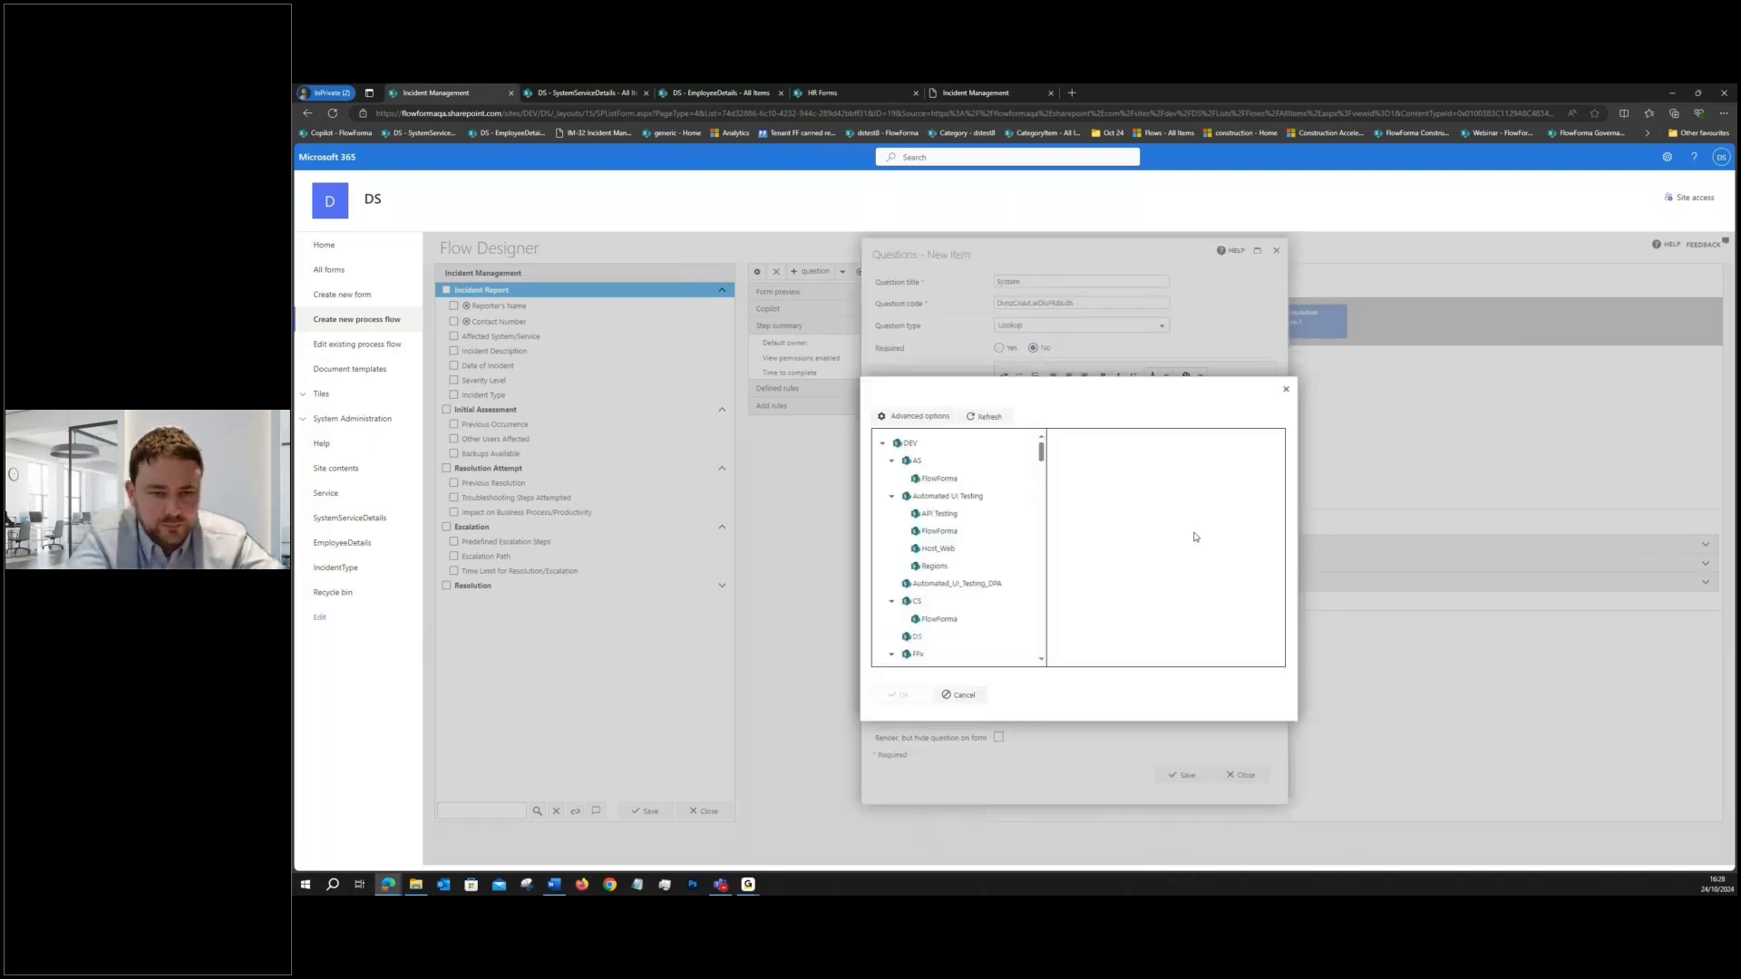
{"action": "left_click", "coordinate": [596, 94]}
{"action": "mouse_move", "coordinate": [462, 95]}
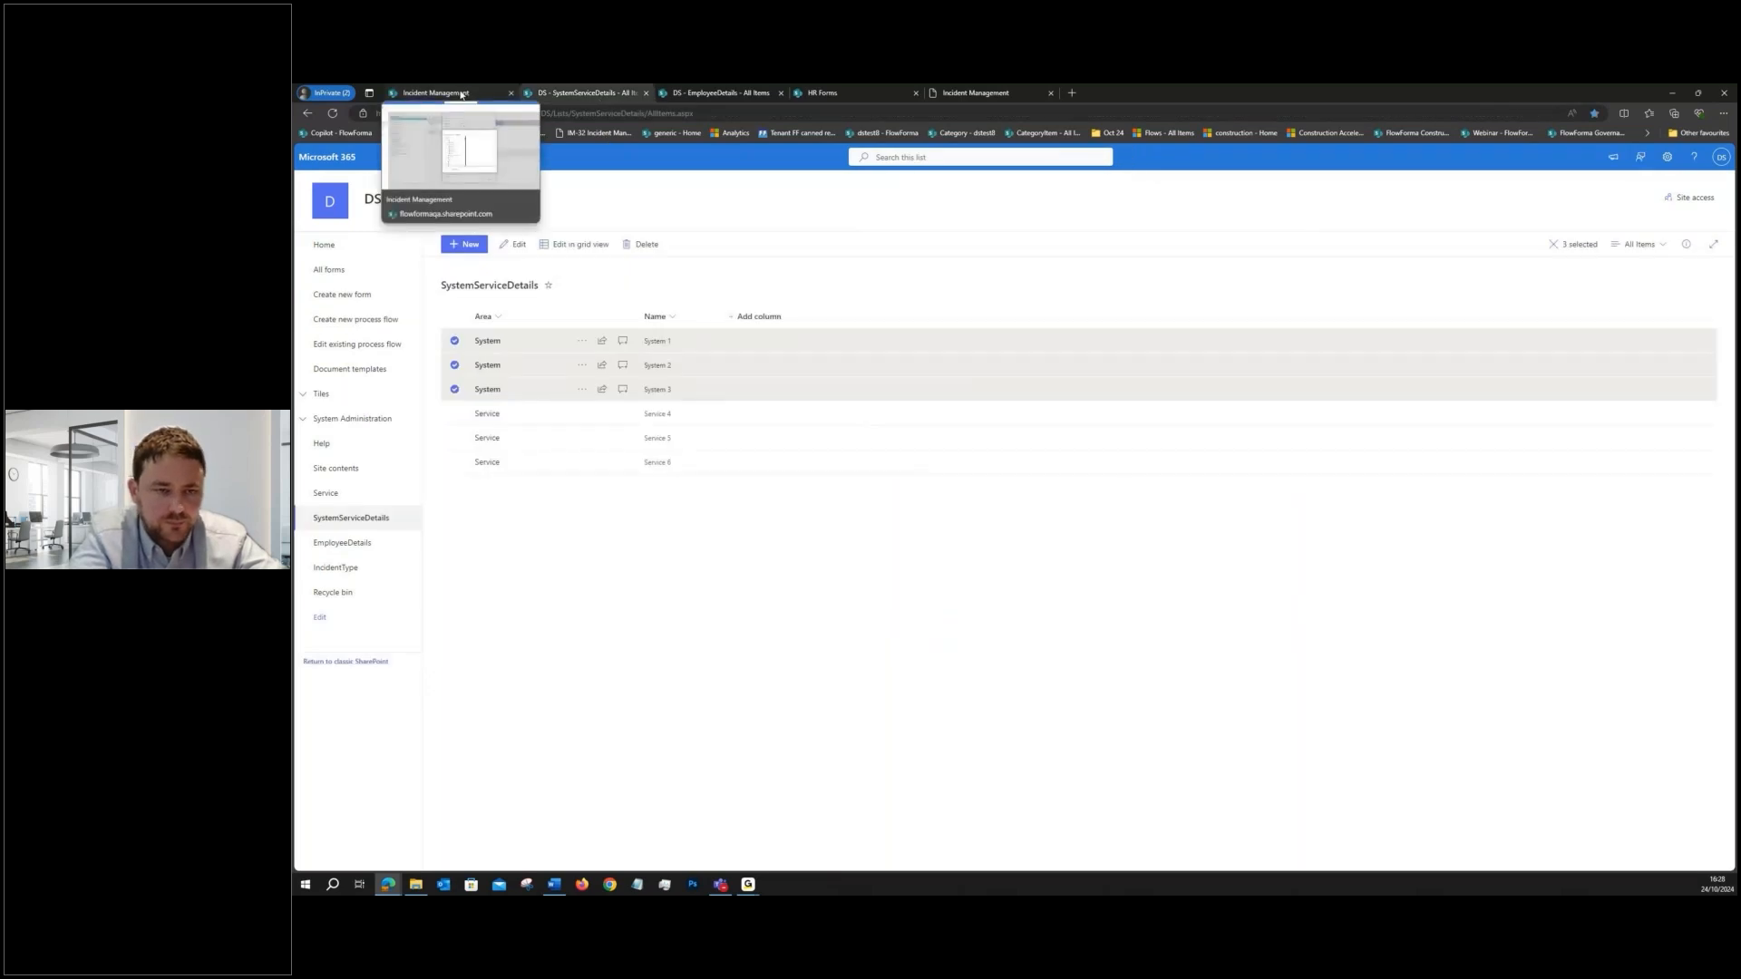
{"action": "left_click", "coordinate": [461, 95]}
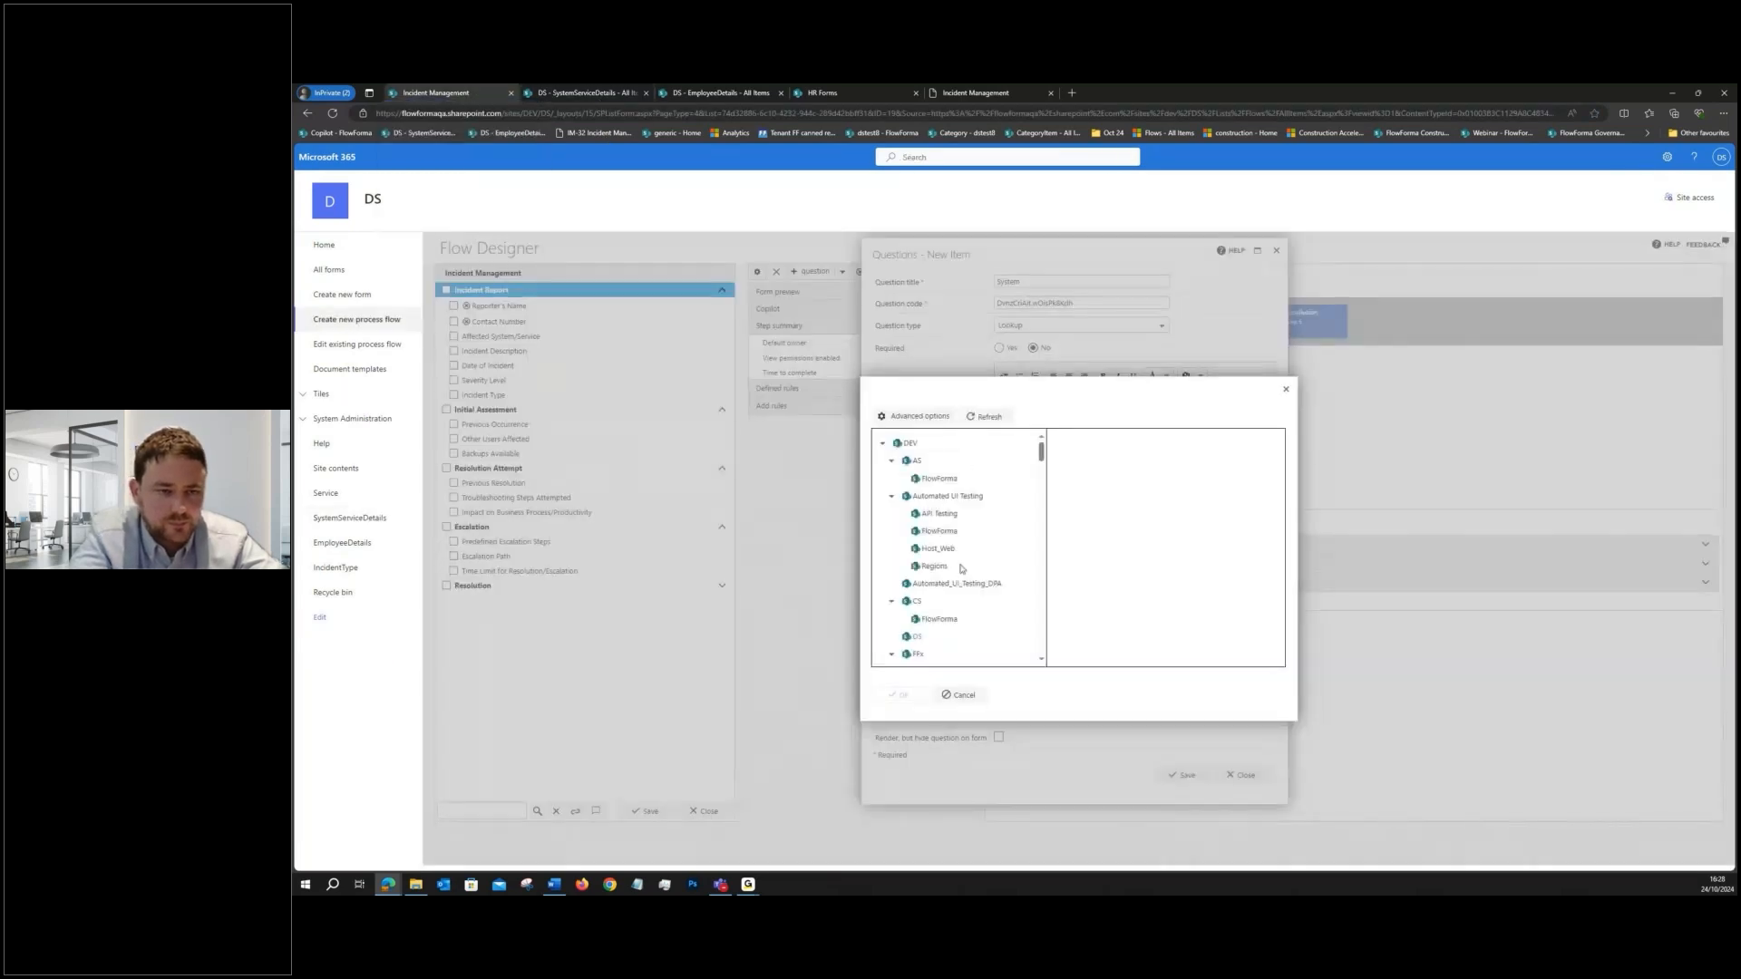
{"action": "left_click", "coordinate": [988, 417]}
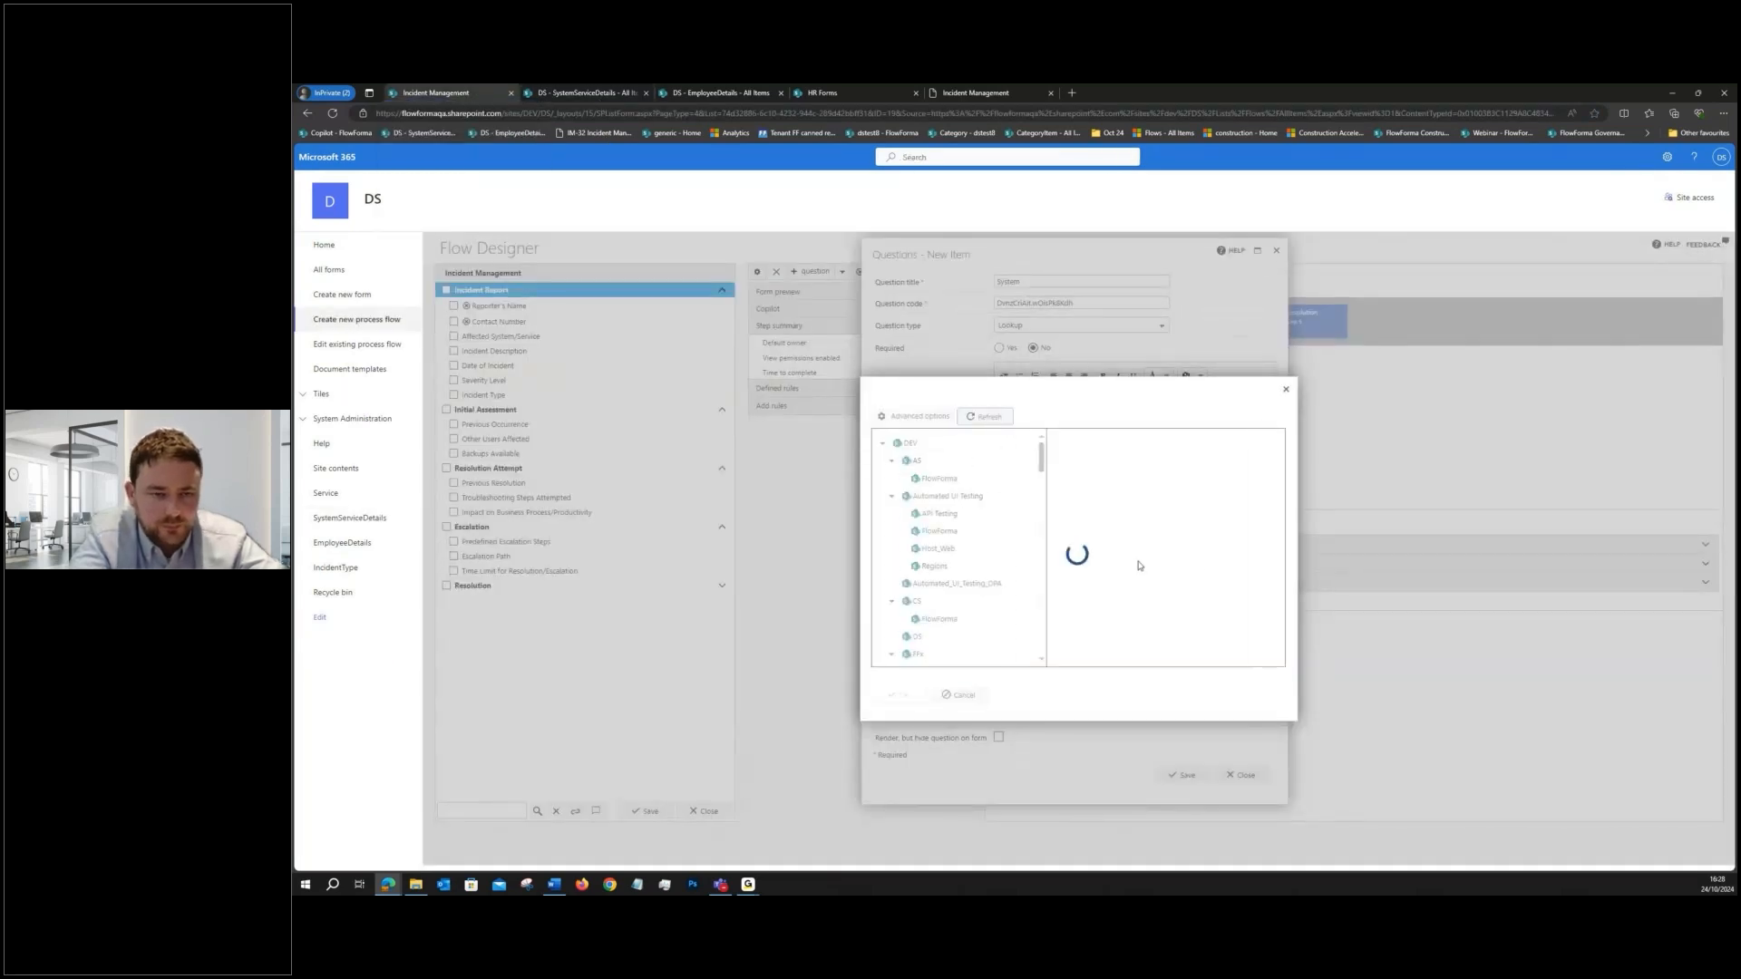
{"action": "scroll", "coordinate": [1103, 543], "scroll_direction": "down", "scroll_amount": 2}
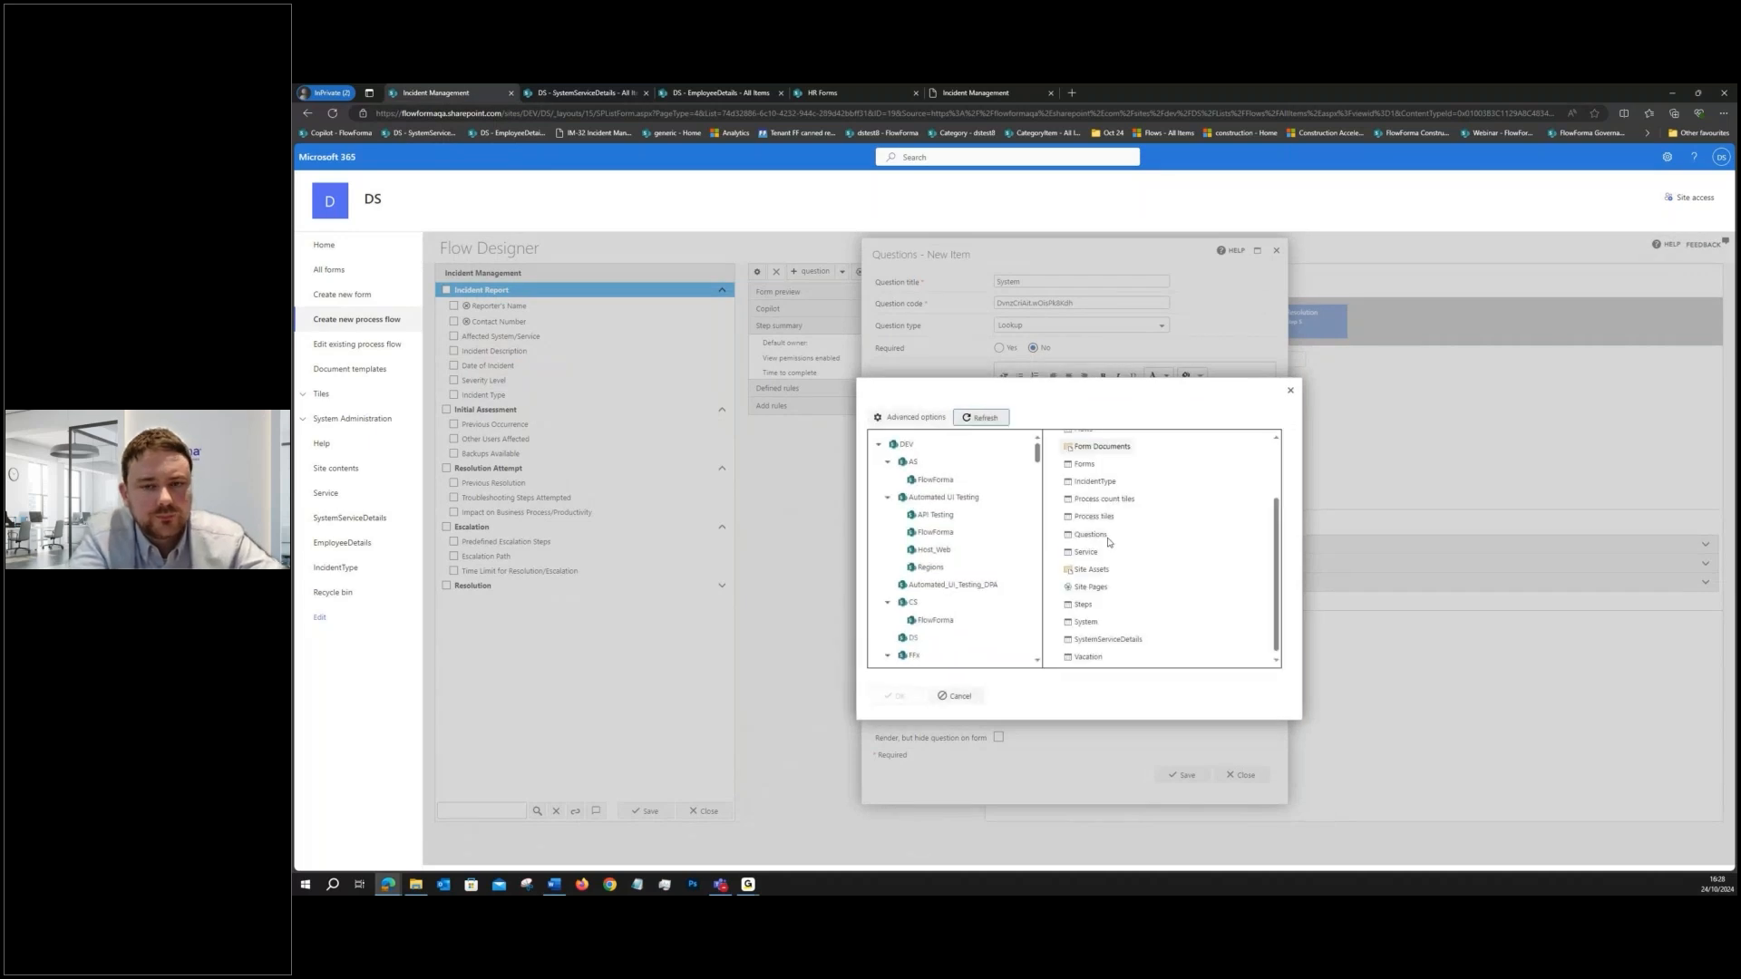
{"action": "double_click", "coordinate": [1122, 634]}
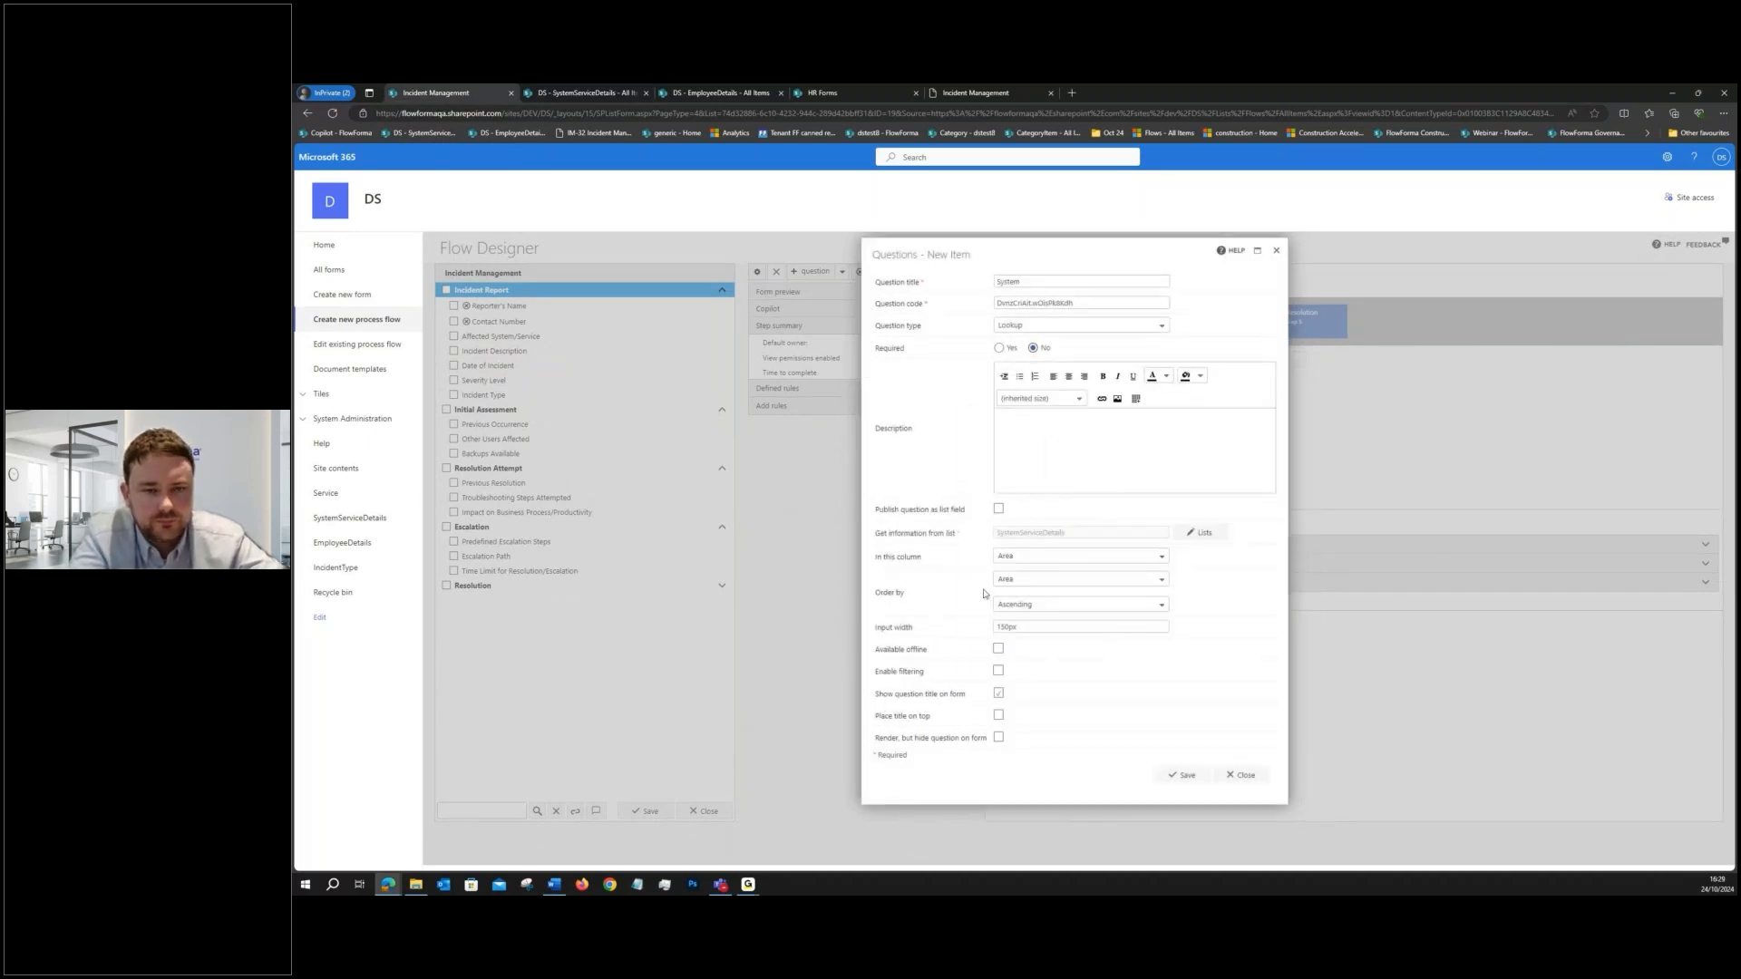
- Set the System lookup to get its values from the Name column and order them by Name
{"action": "left_click", "coordinate": [1020, 560]}
{"action": "left_click", "coordinate": [1042, 622]}
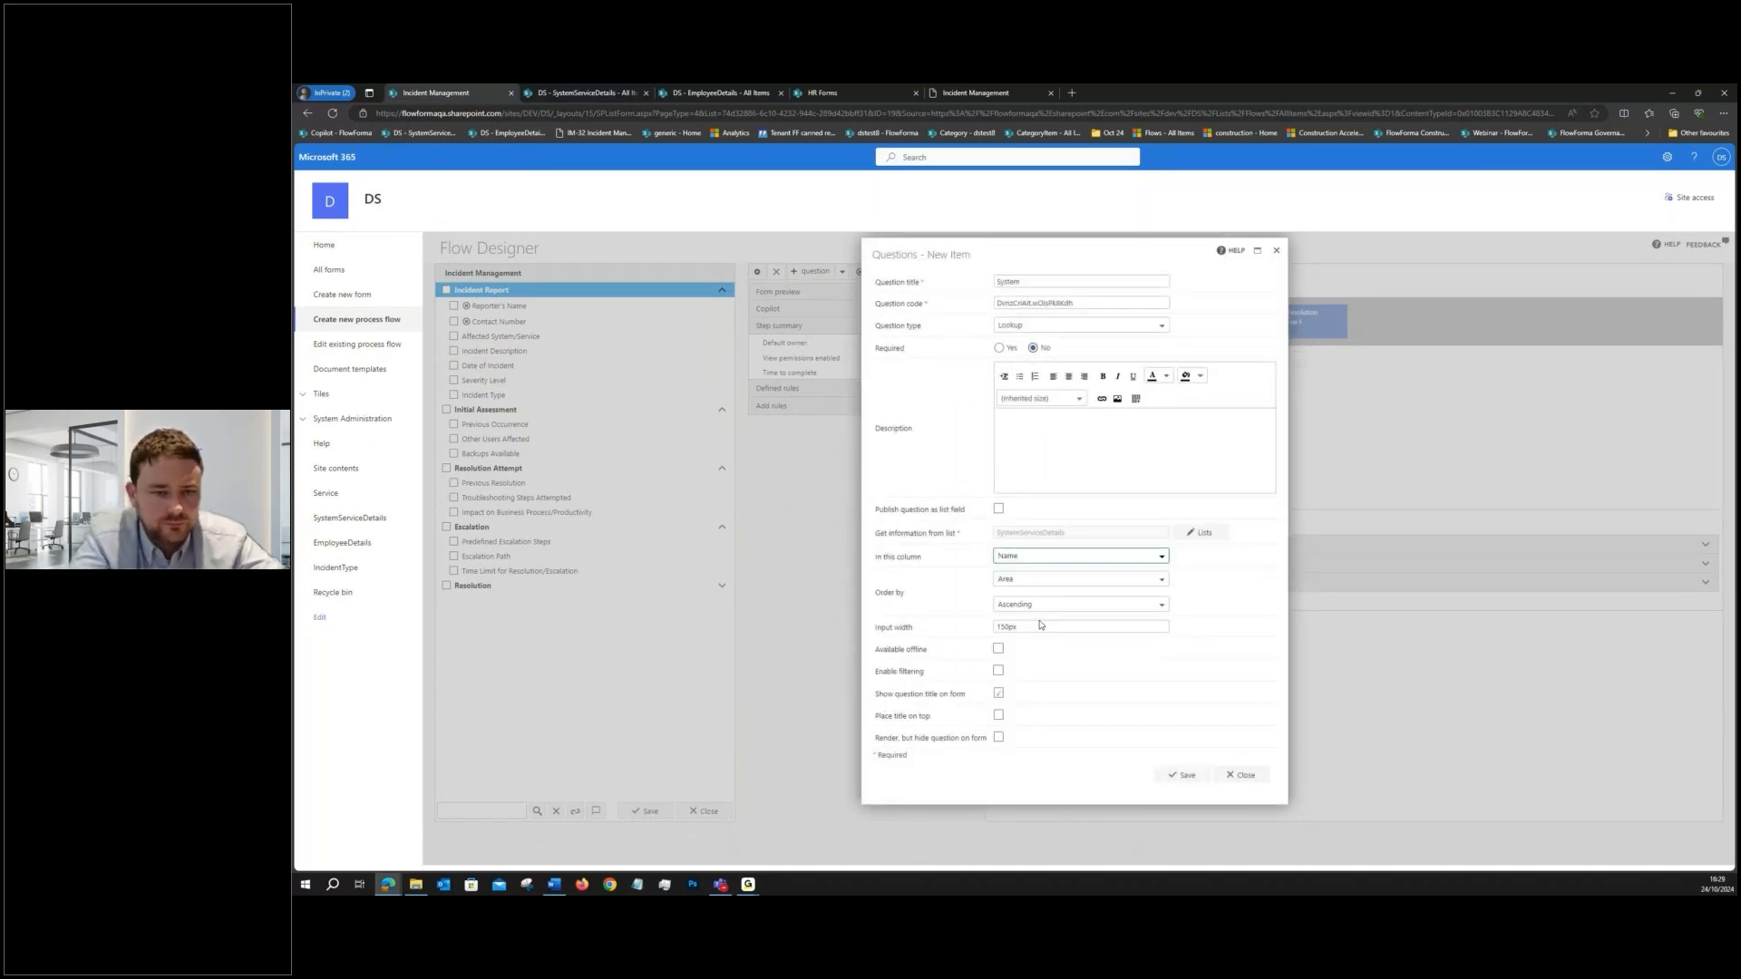
{"action": "left_click", "coordinate": [1052, 581]}
{"action": "left_click", "coordinate": [1006, 669]}
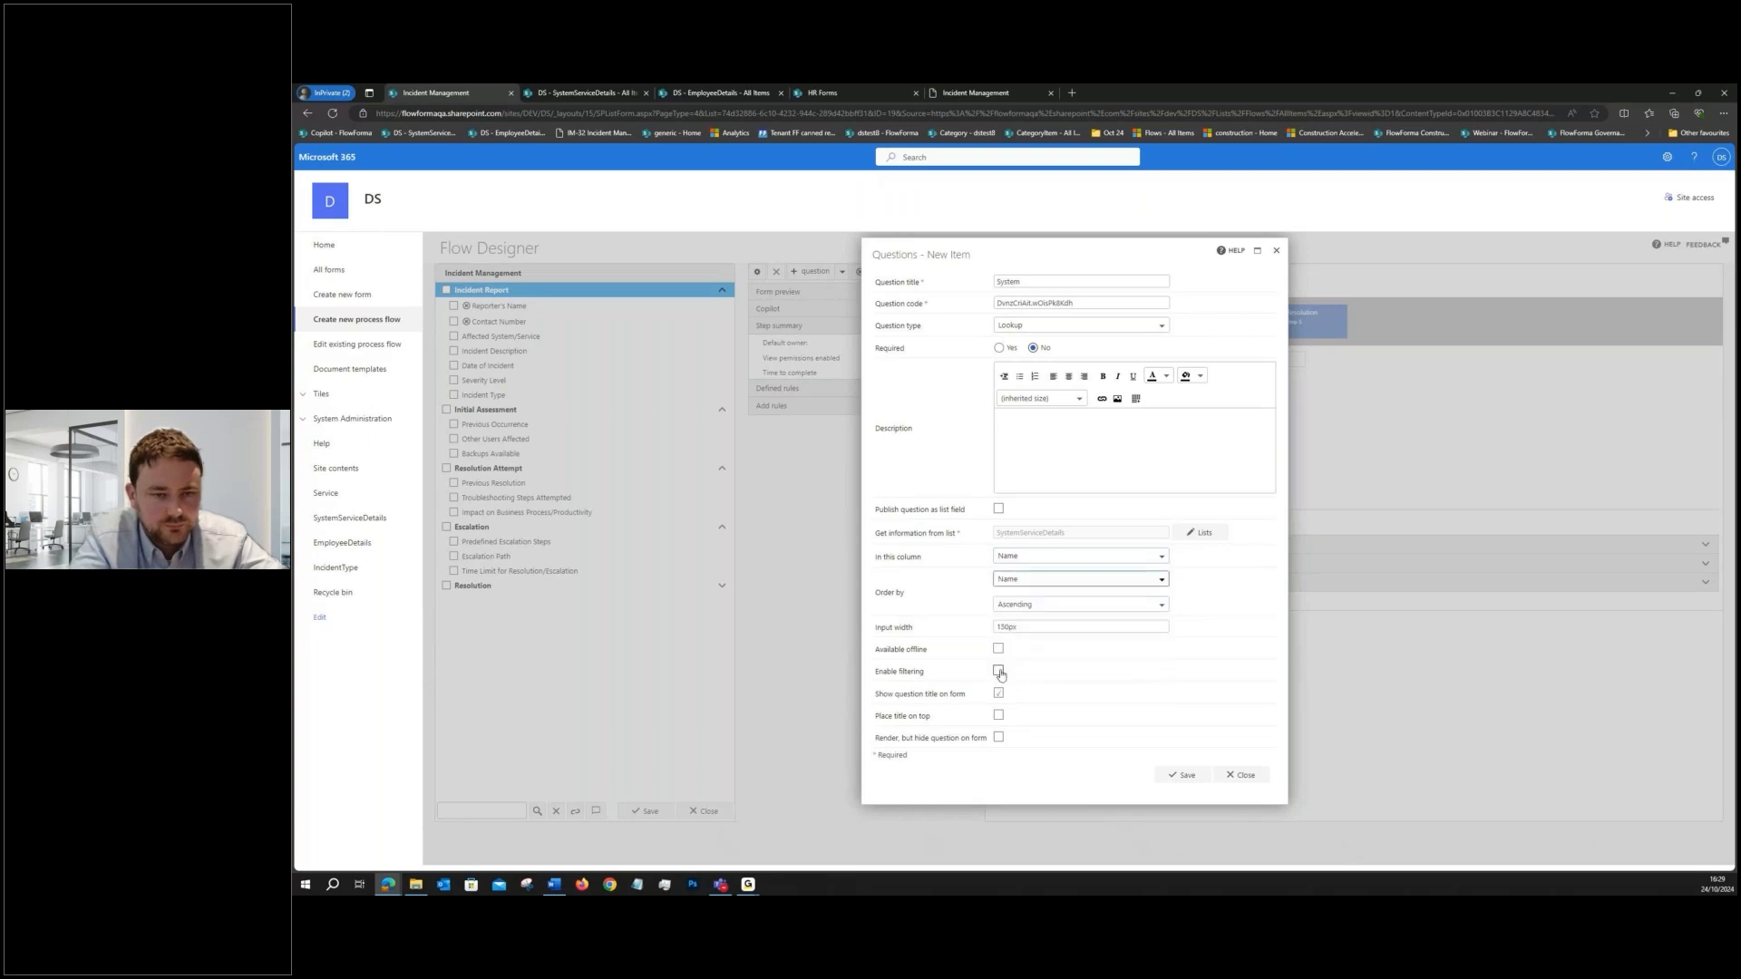
- Enable filtering on the System lookup where Area equals the Affected System/Service question, and save the question
{"action": "left_click", "coordinate": [998, 671]}
{"action": "left_click", "coordinate": [1011, 703]}
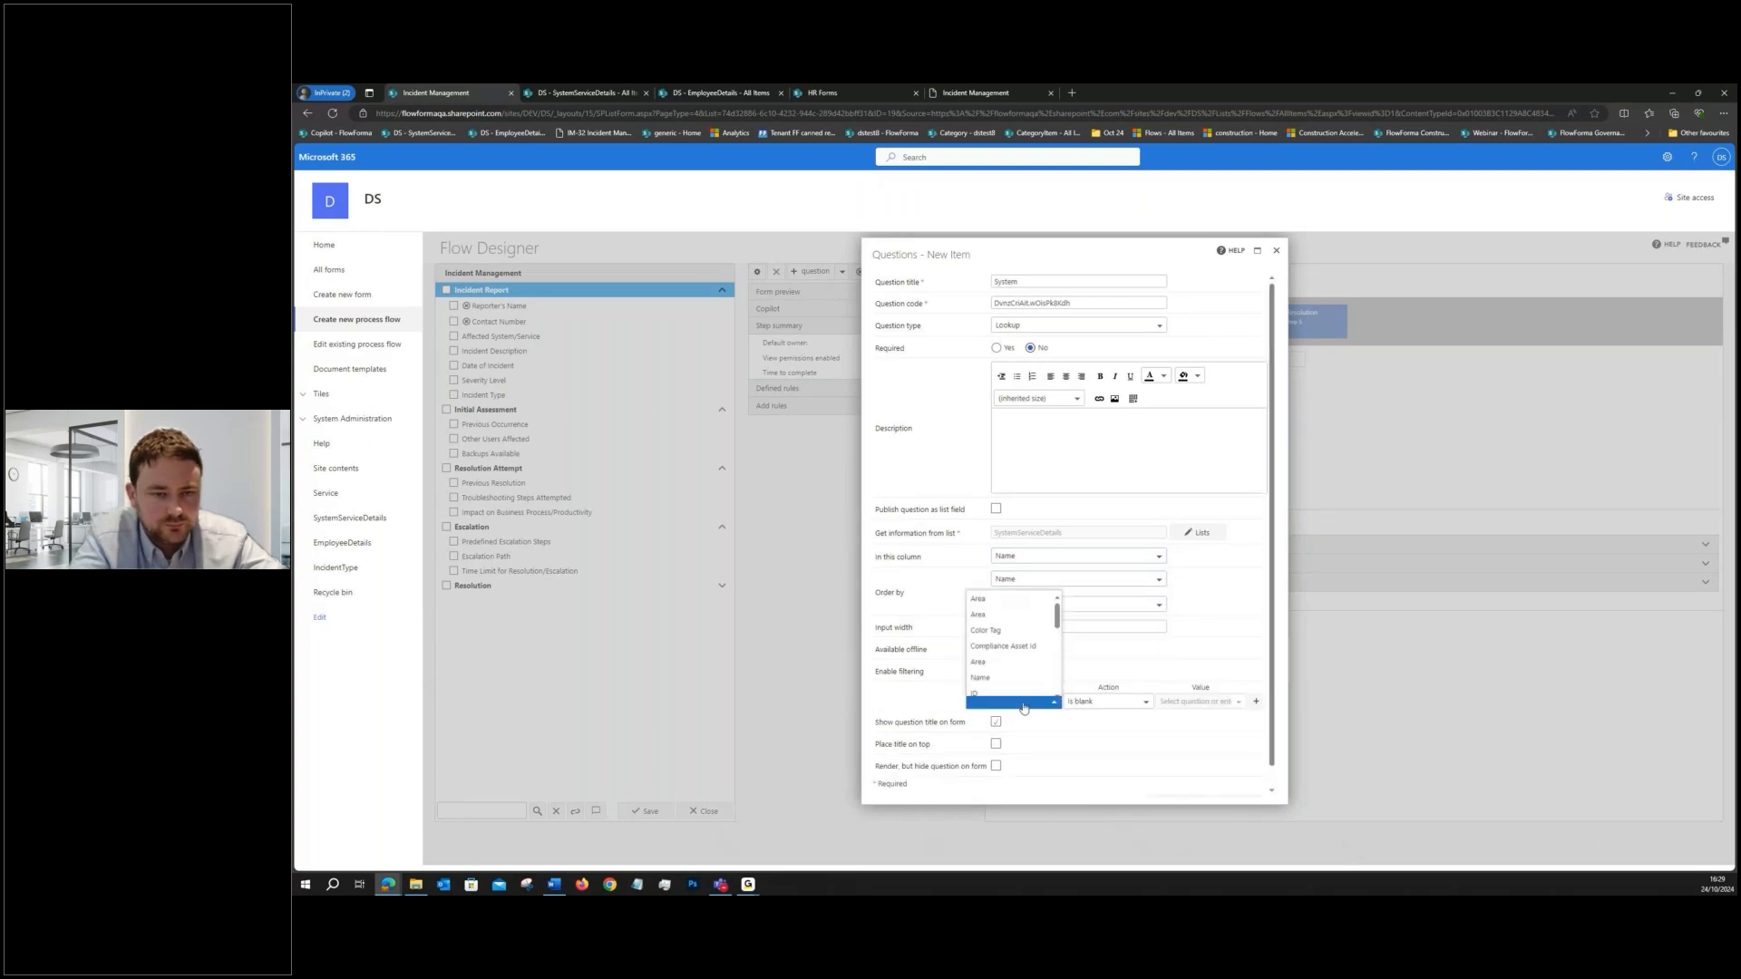
{"action": "left_click", "coordinate": [991, 605]}
{"action": "left_click", "coordinate": [1106, 701]}
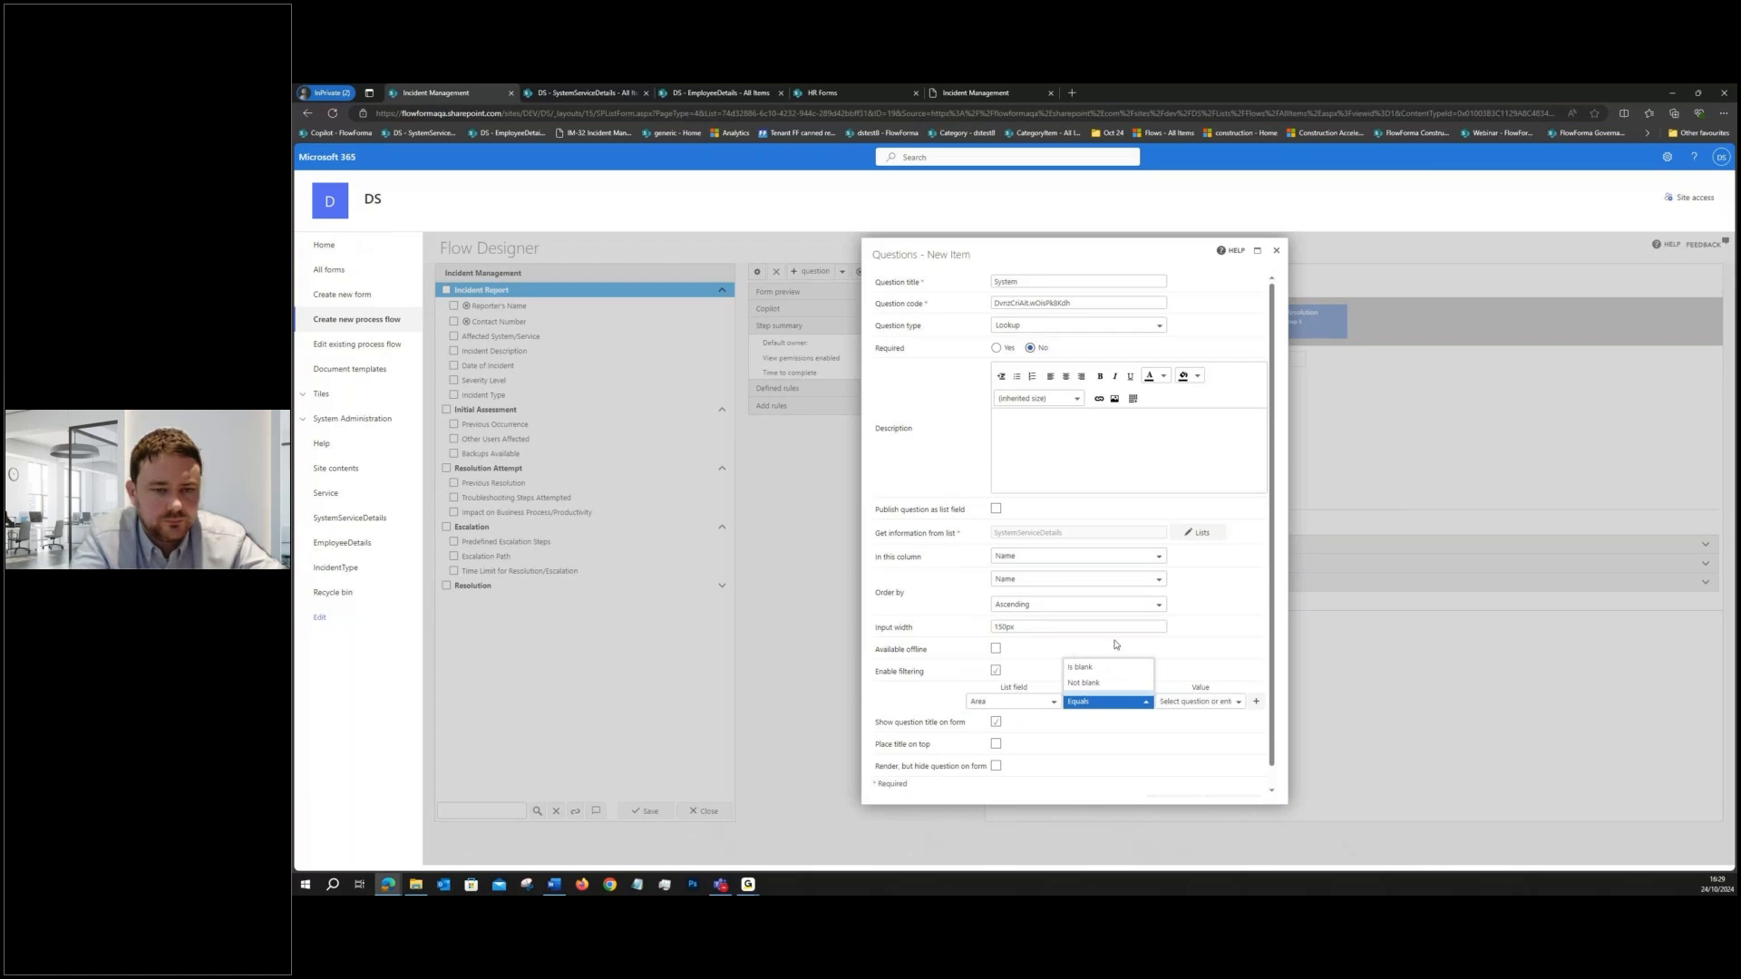
{"action": "left_click", "coordinate": [1238, 701]}
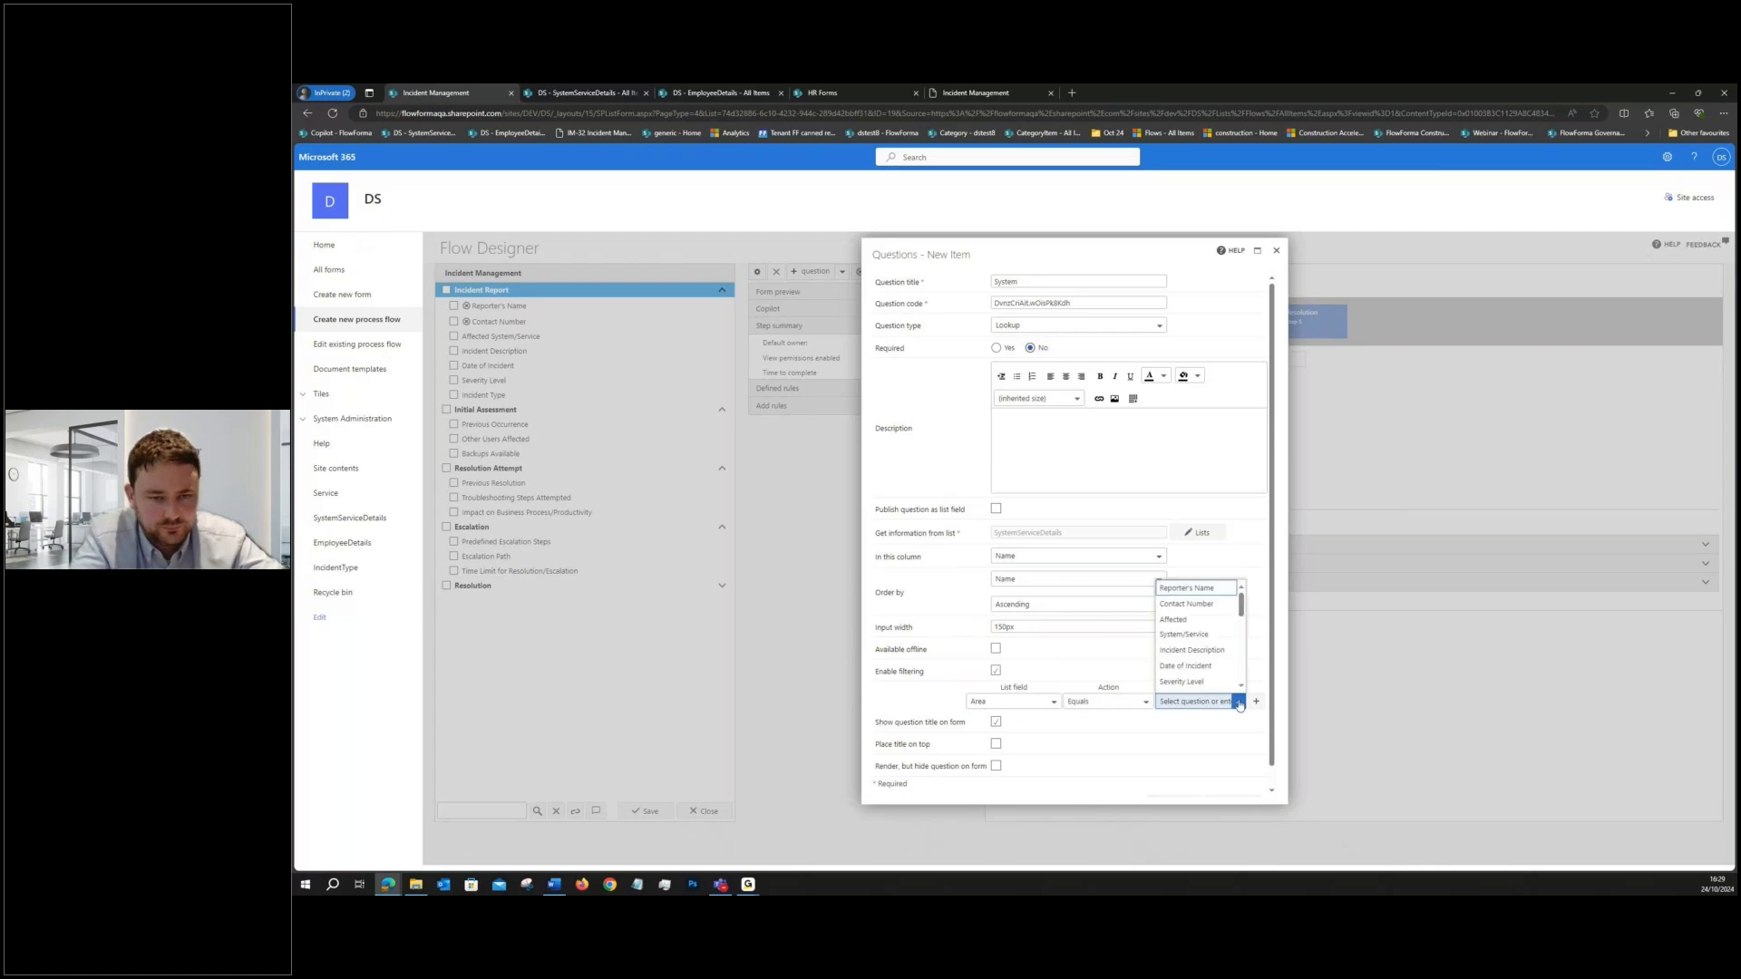
{"action": "left_click", "coordinate": [1207, 634]}
{"action": "left_click", "coordinate": [1176, 780]}
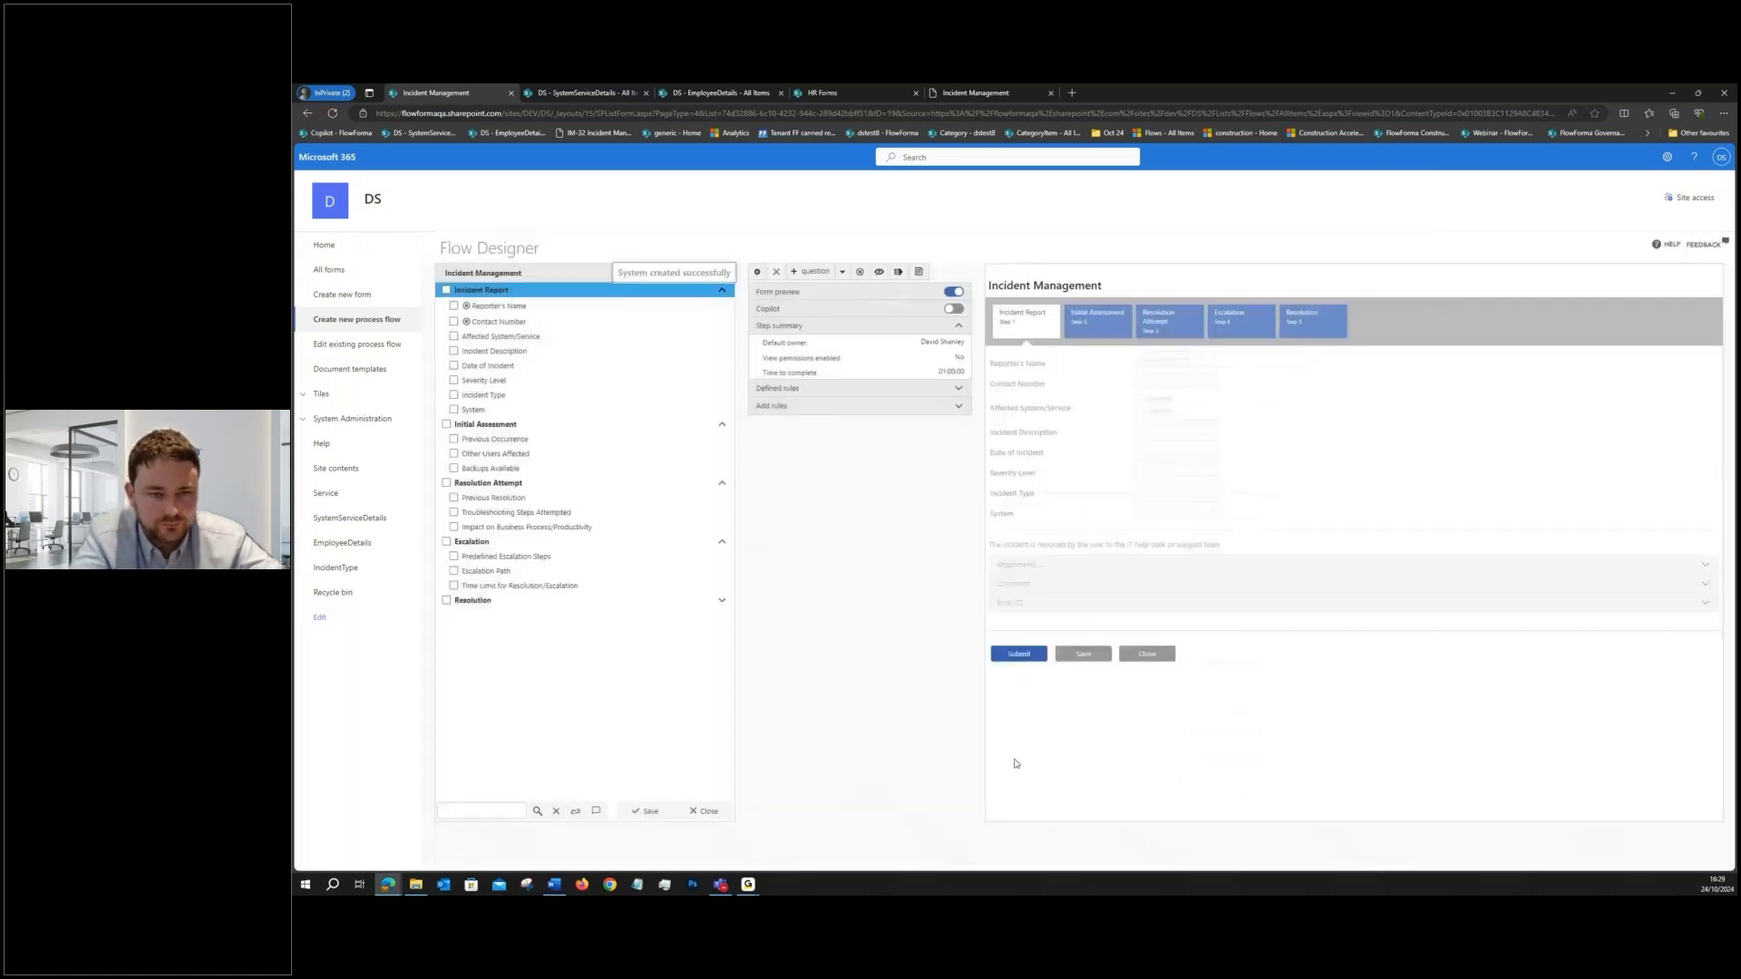
- Open the Incident Management test form to check the new System question, and close it without saving
{"action": "left_click", "coordinate": [918, 270]}
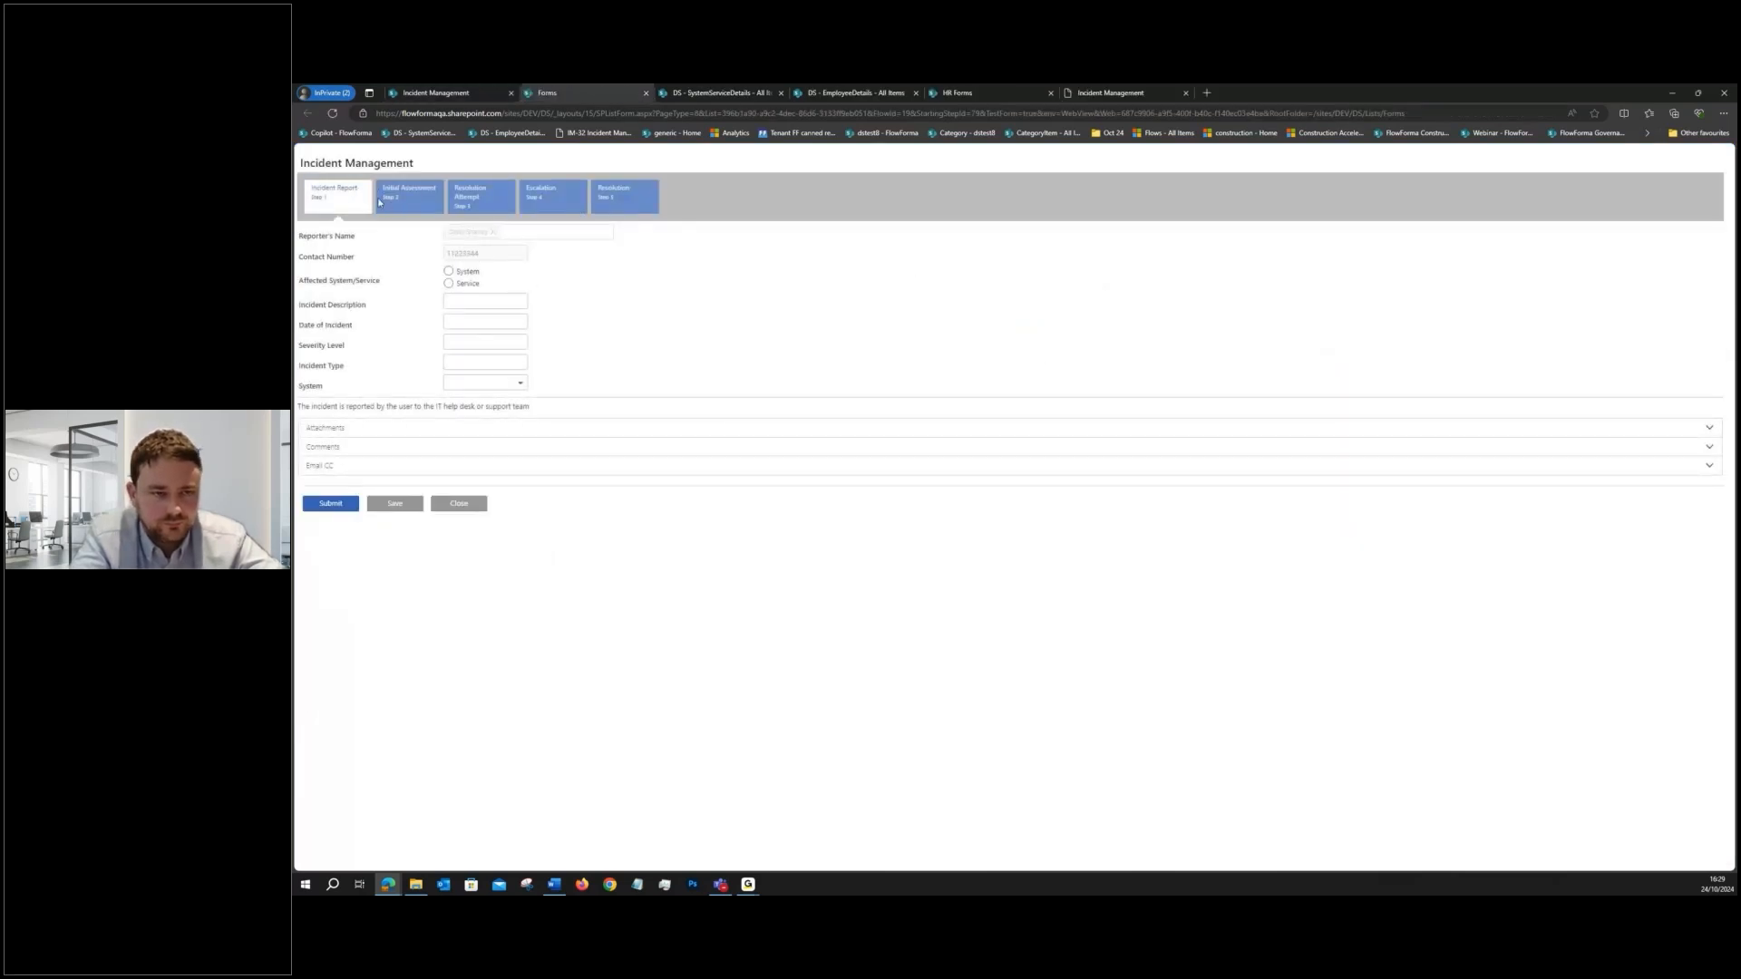
{"action": "left_click", "coordinate": [458, 506]}
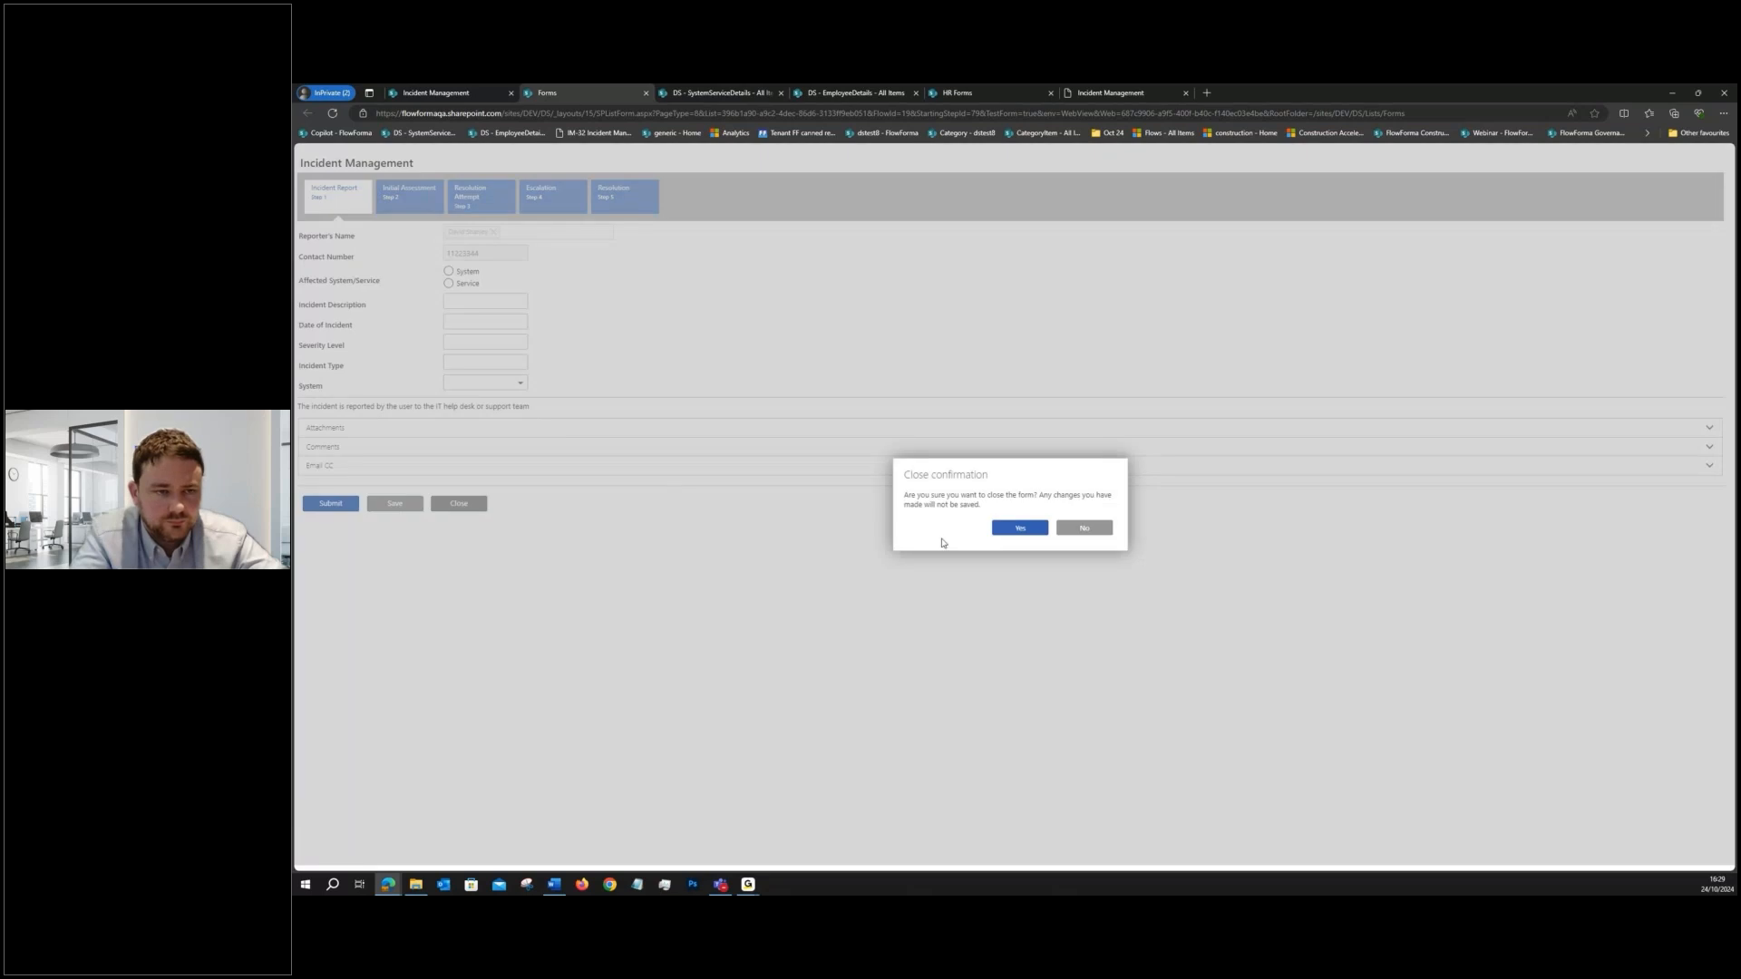
{"action": "left_click", "coordinate": [1019, 528]}
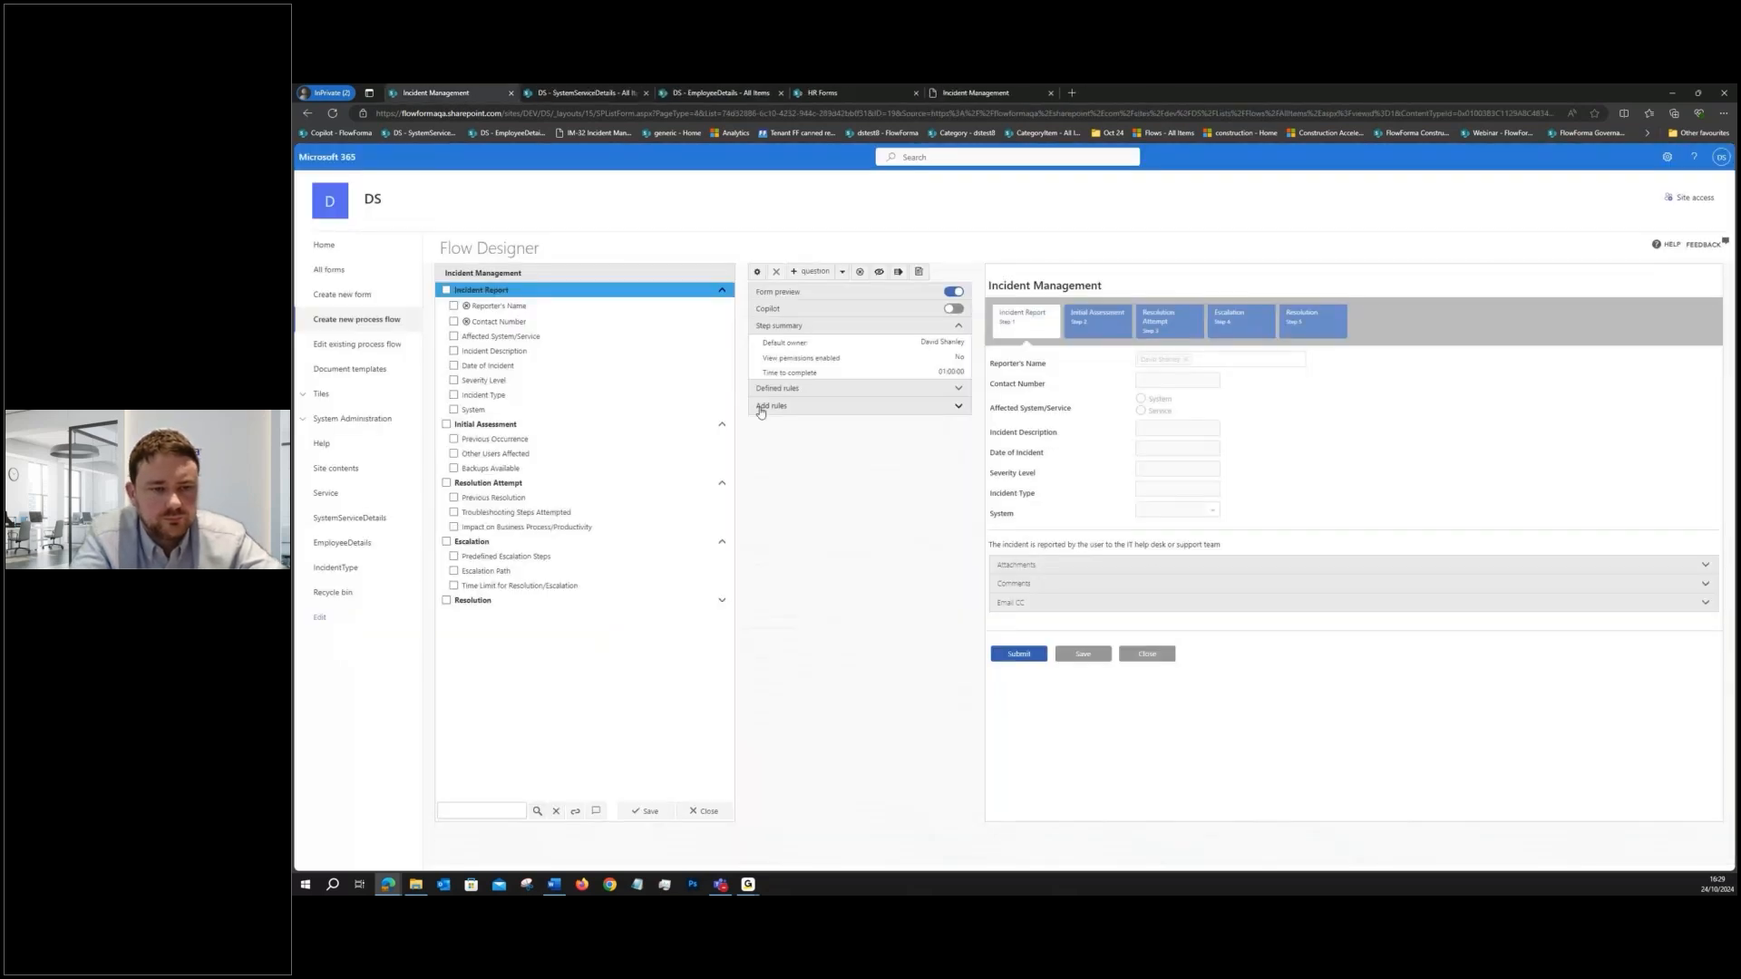
{"action": "left_click", "coordinate": [490, 290]}
{"action": "left_click", "coordinate": [811, 272]}
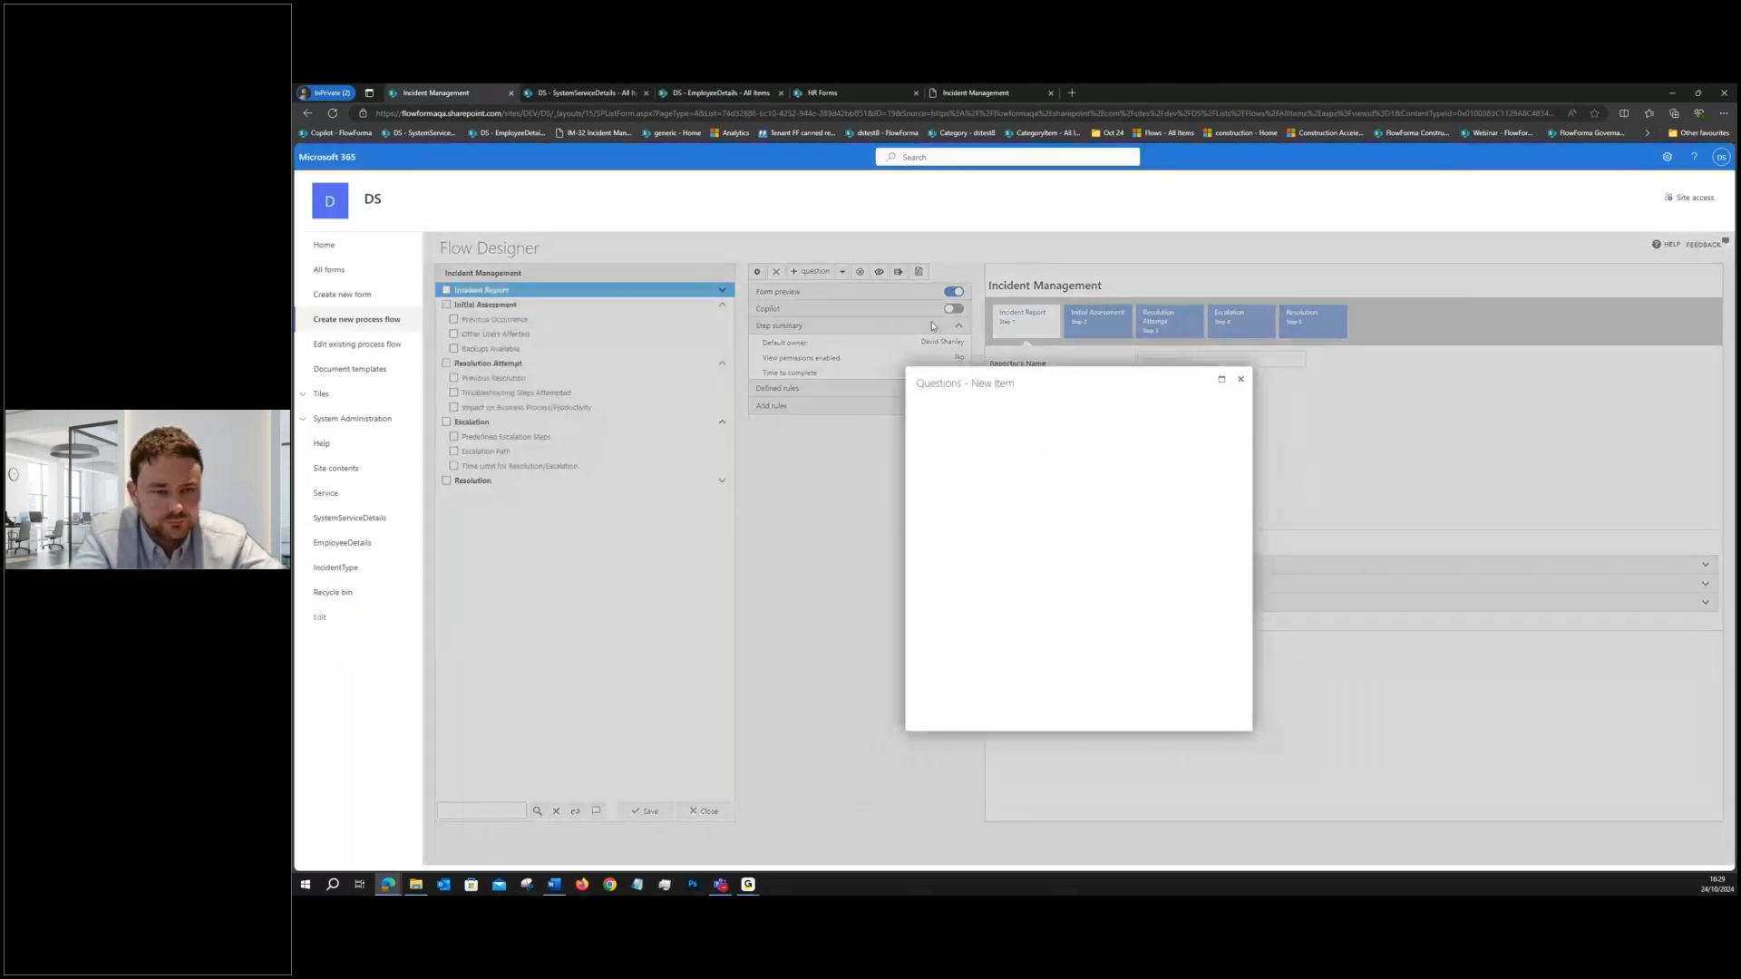
{"action": "left_click", "coordinate": [1253, 754]}
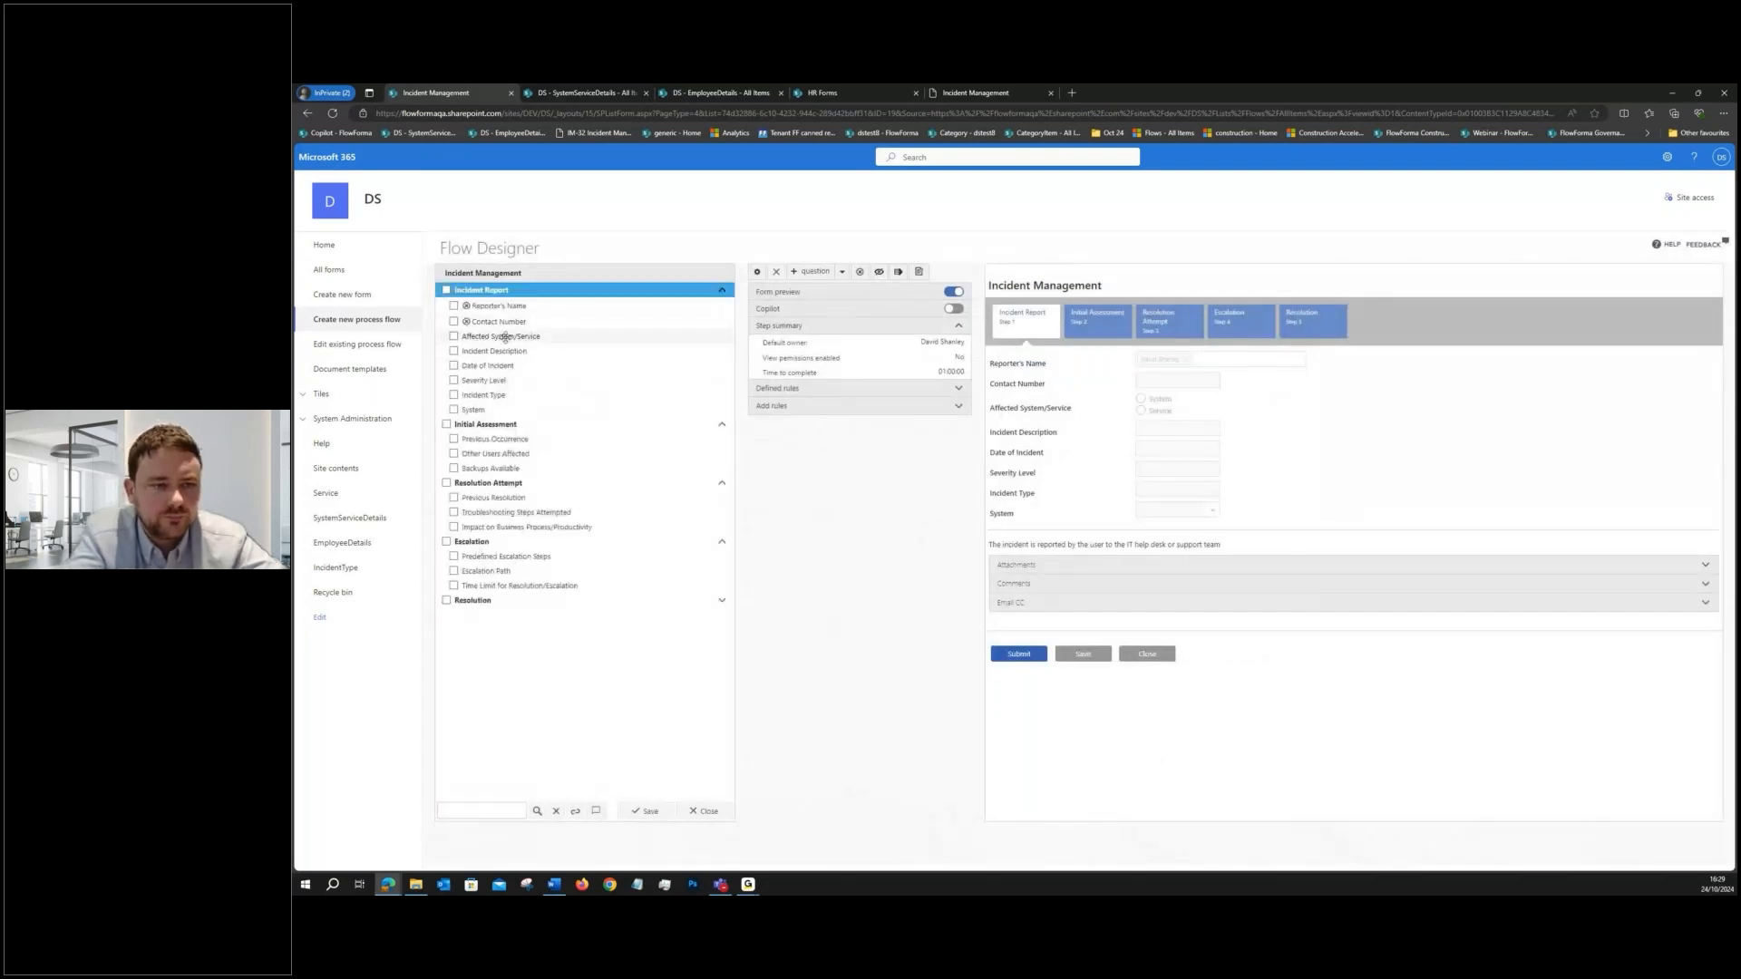
- Move the System question directly below Affected System/Service in the Incident Report step
{"action": "left_click", "coordinate": [505, 337]}
{"action": "left_click_drag", "start_coordinate": [492, 409], "coordinate": [515, 351]}
{"action": "left_click", "coordinate": [518, 350]}
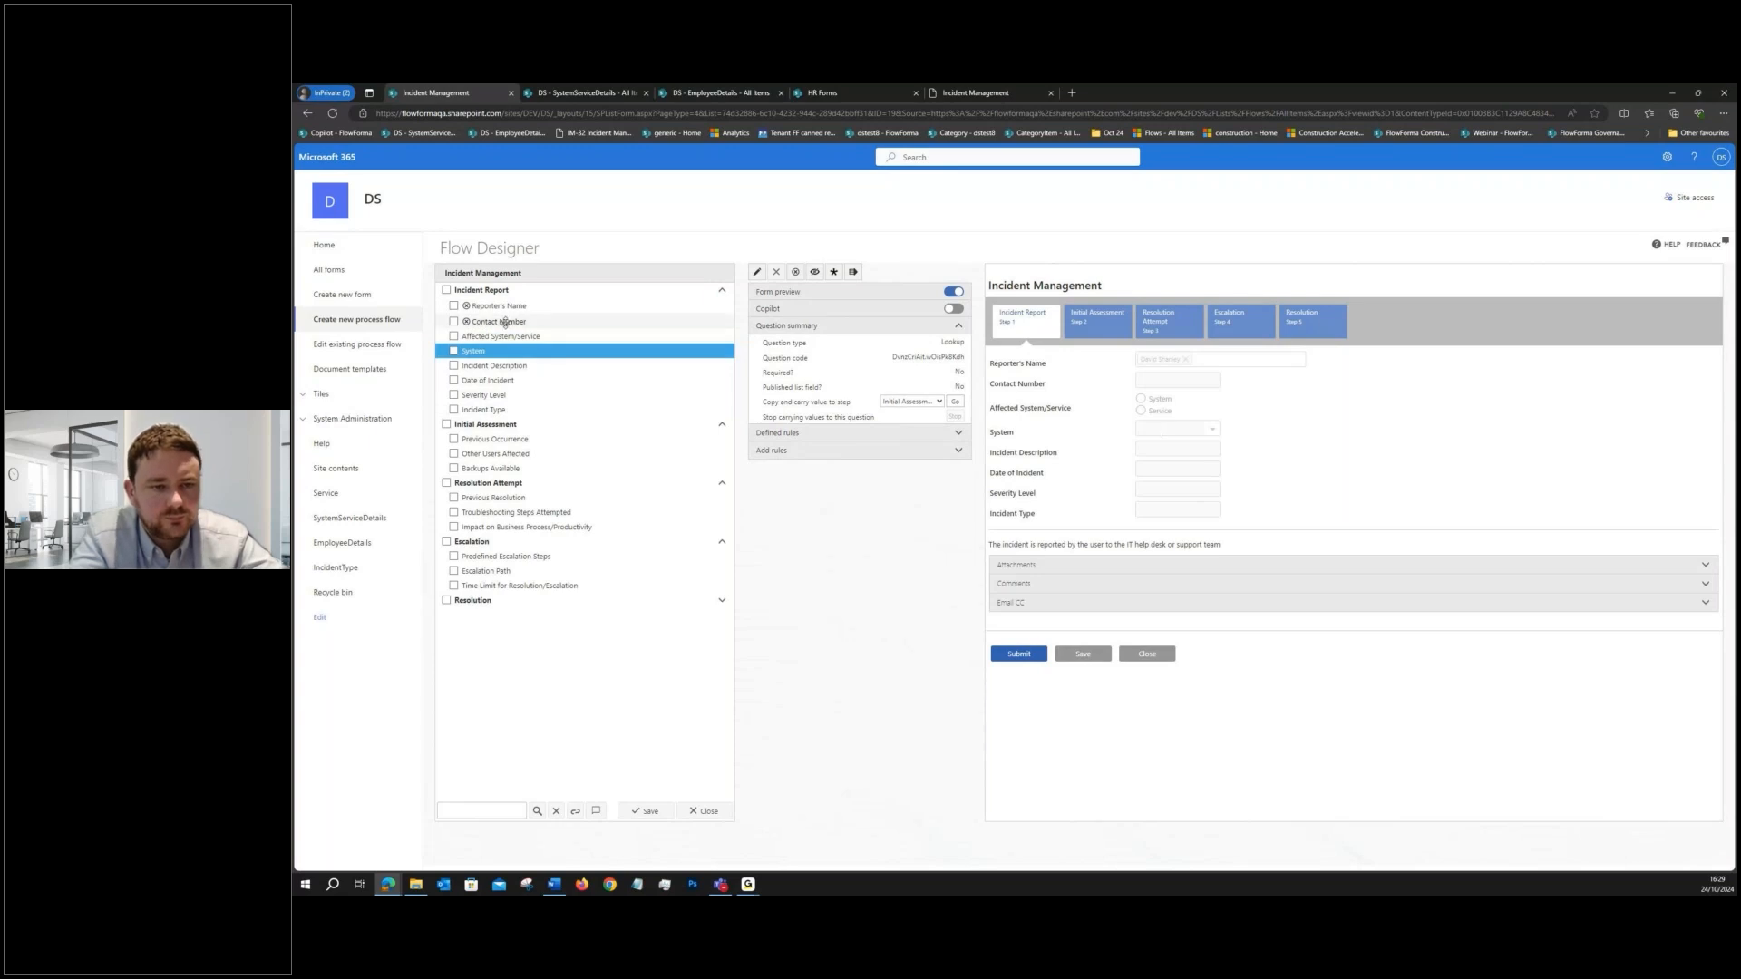
- Test the System lookup in the test form before and after choosing System as the affected area, and close without saving
{"action": "left_click", "coordinate": [495, 290]}
{"action": "left_click", "coordinate": [919, 274]}
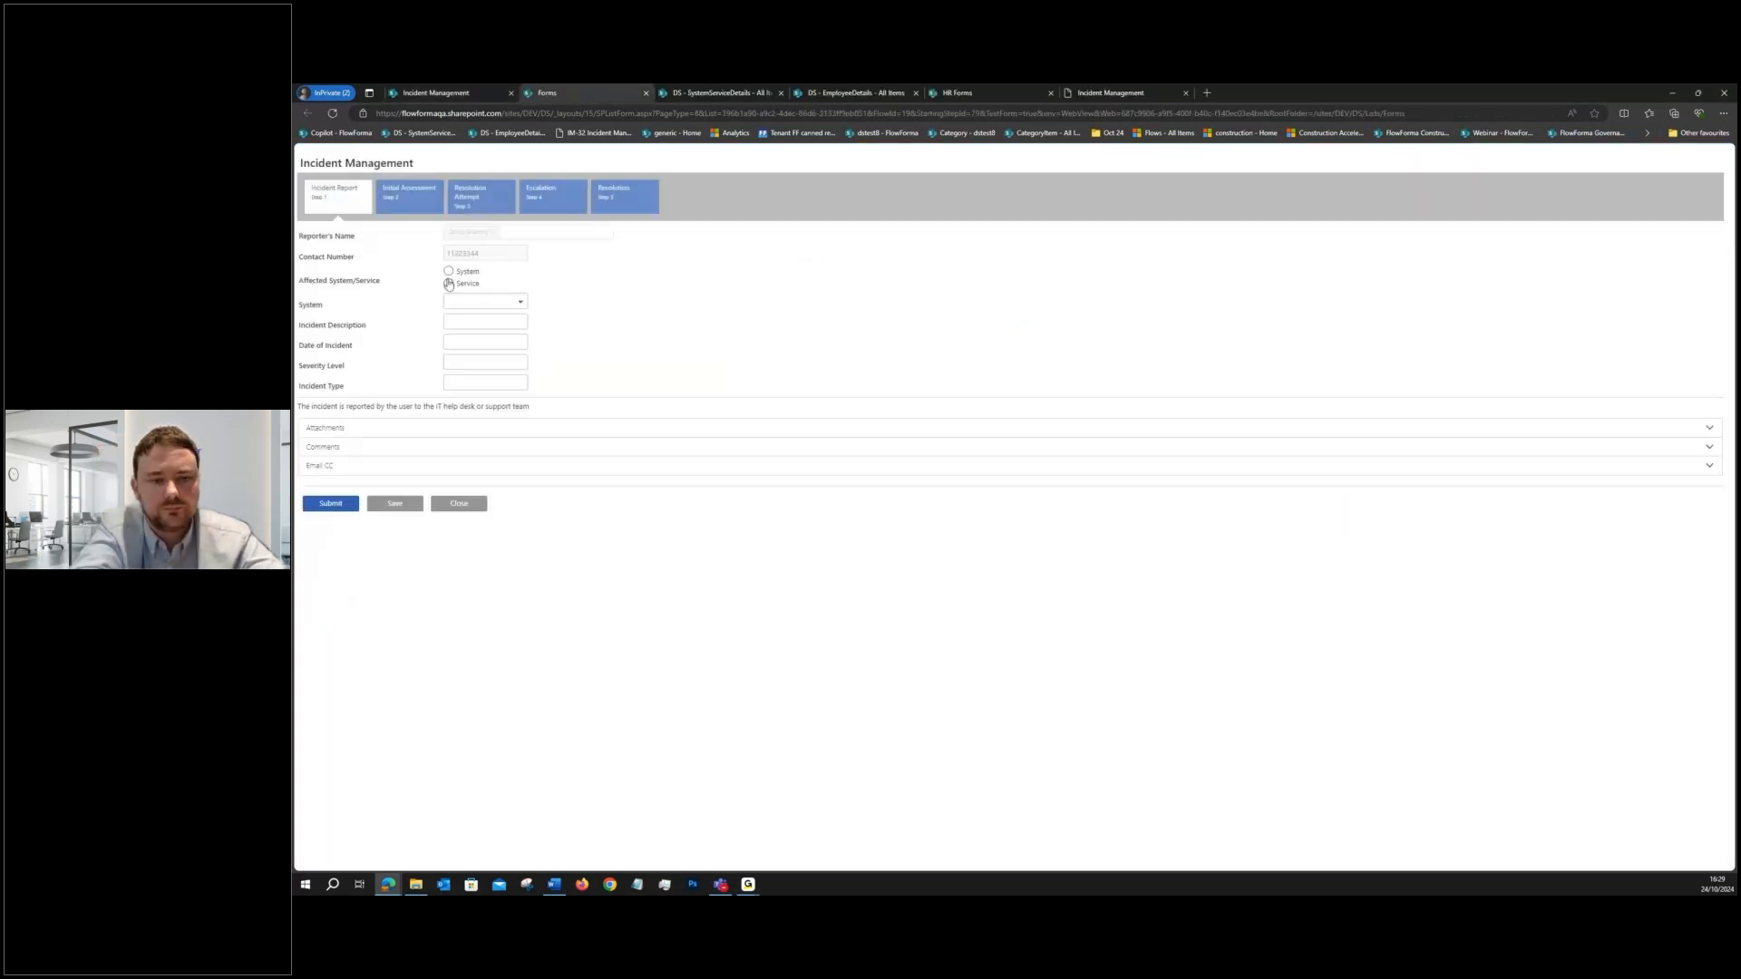
{"action": "left_click", "coordinate": [481, 302]}
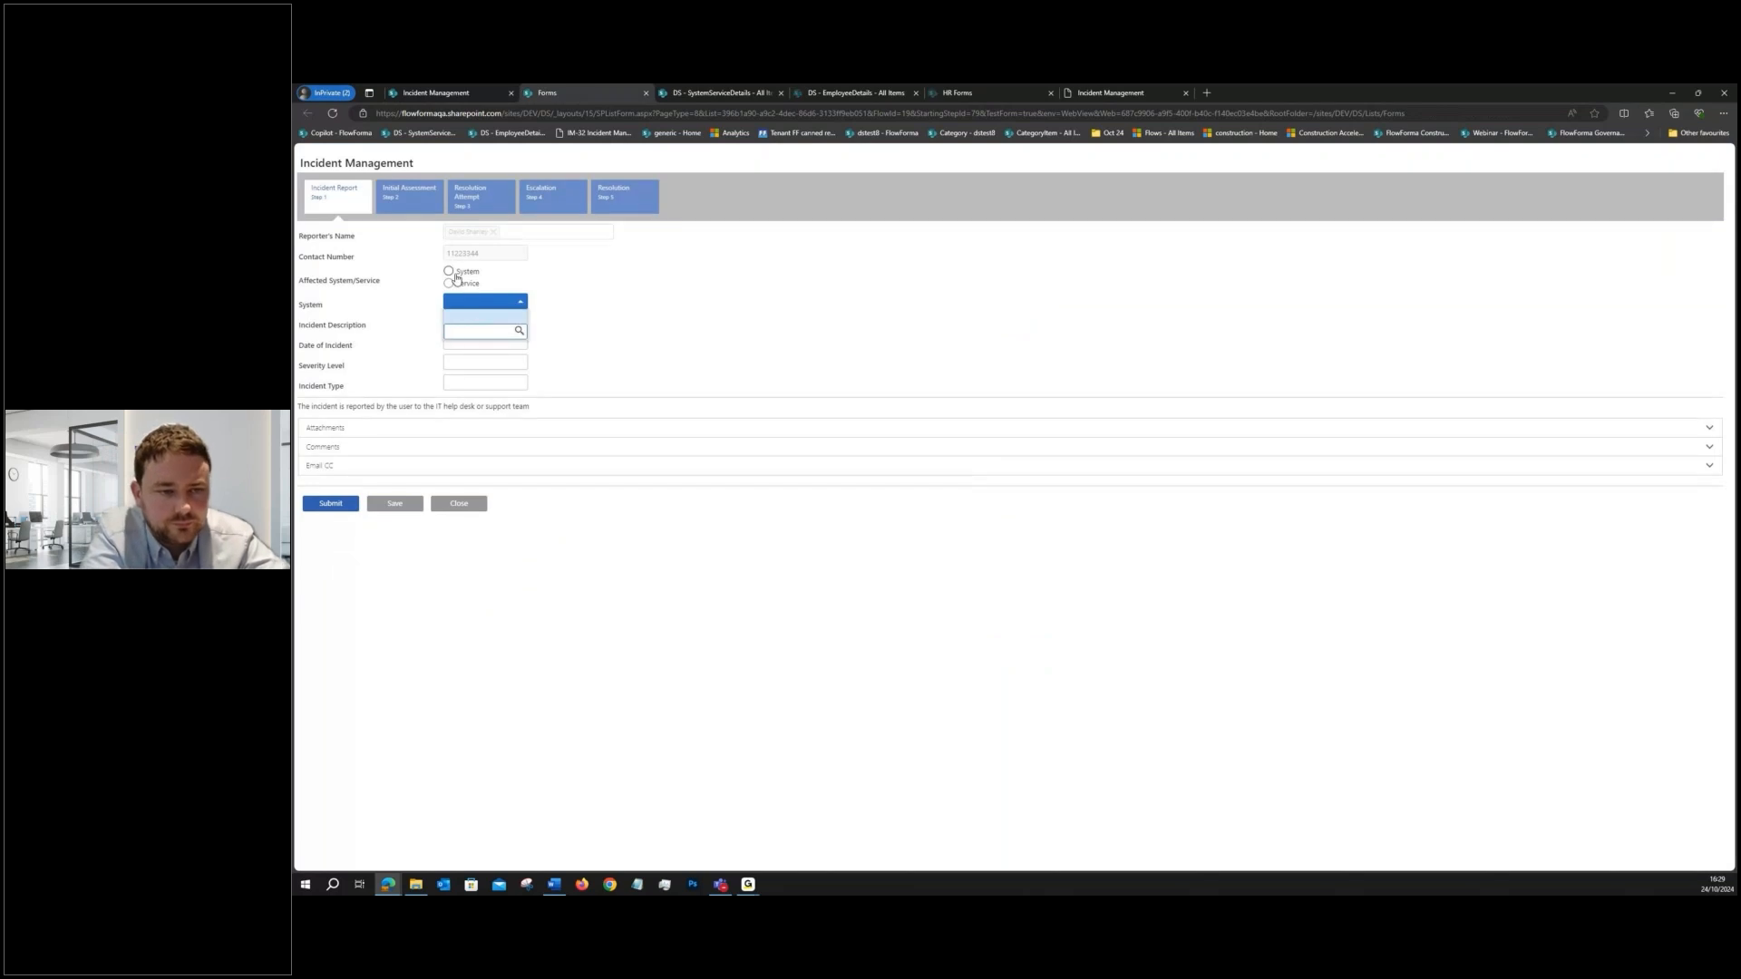
{"action": "left_click", "coordinate": [455, 273]}
{"action": "left_click", "coordinate": [467, 303]}
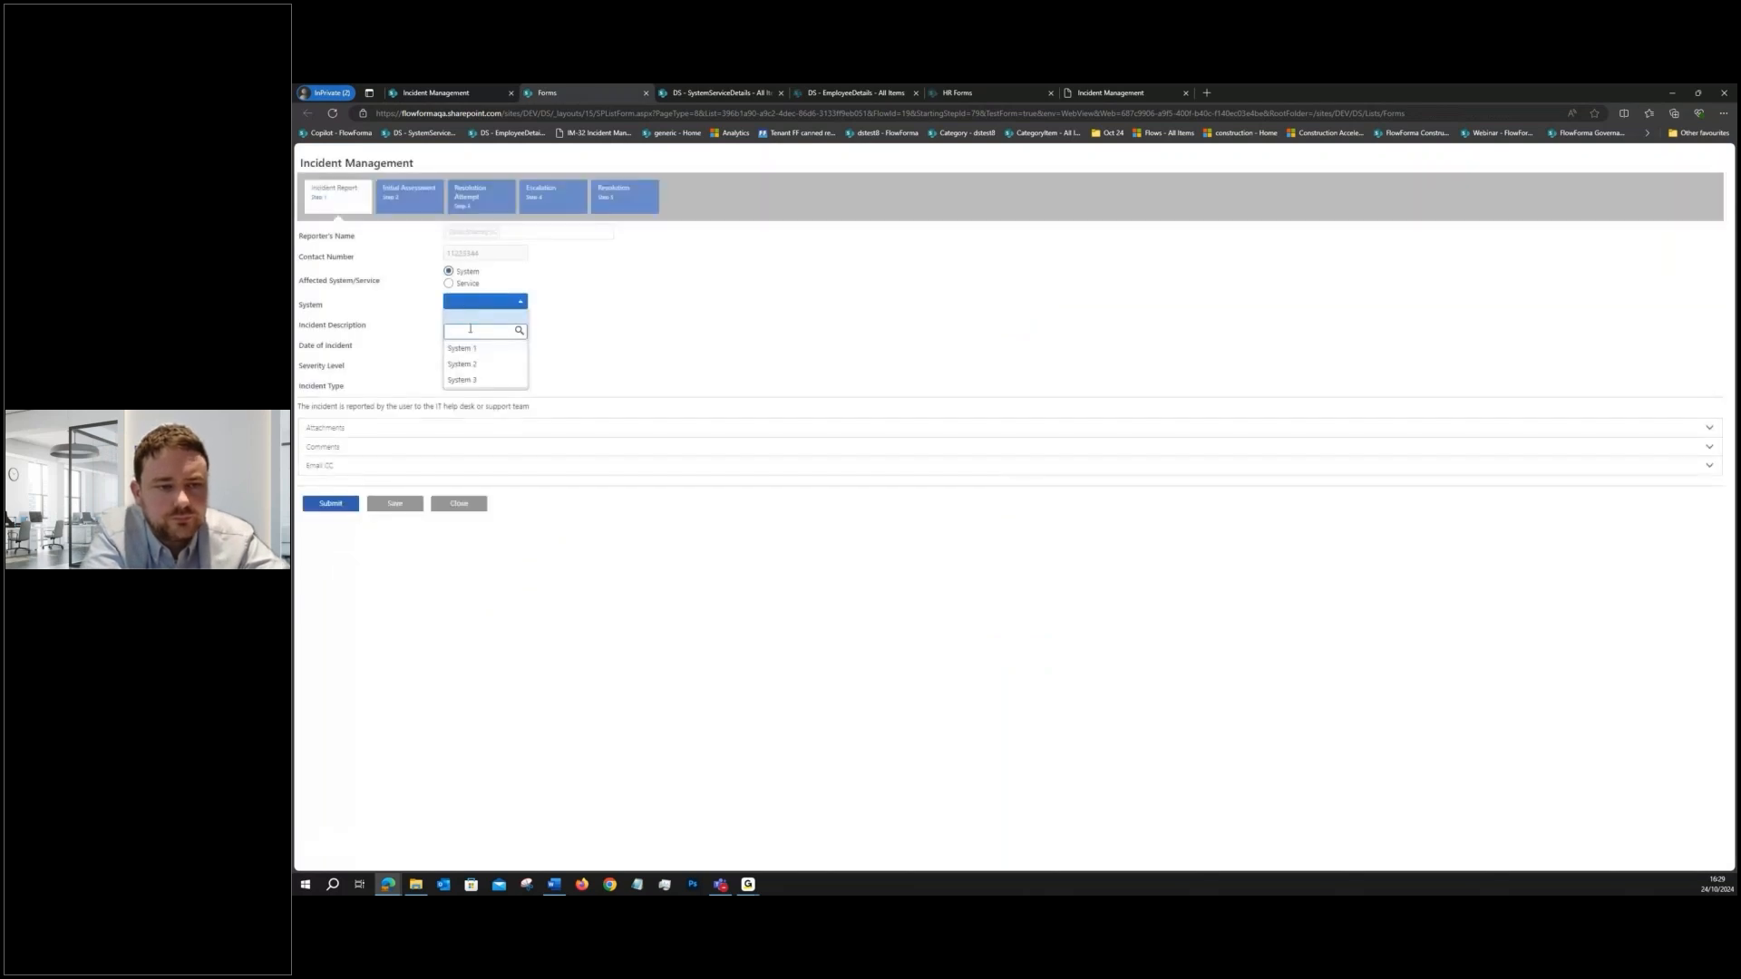
{"action": "left_click", "coordinate": [588, 310]}
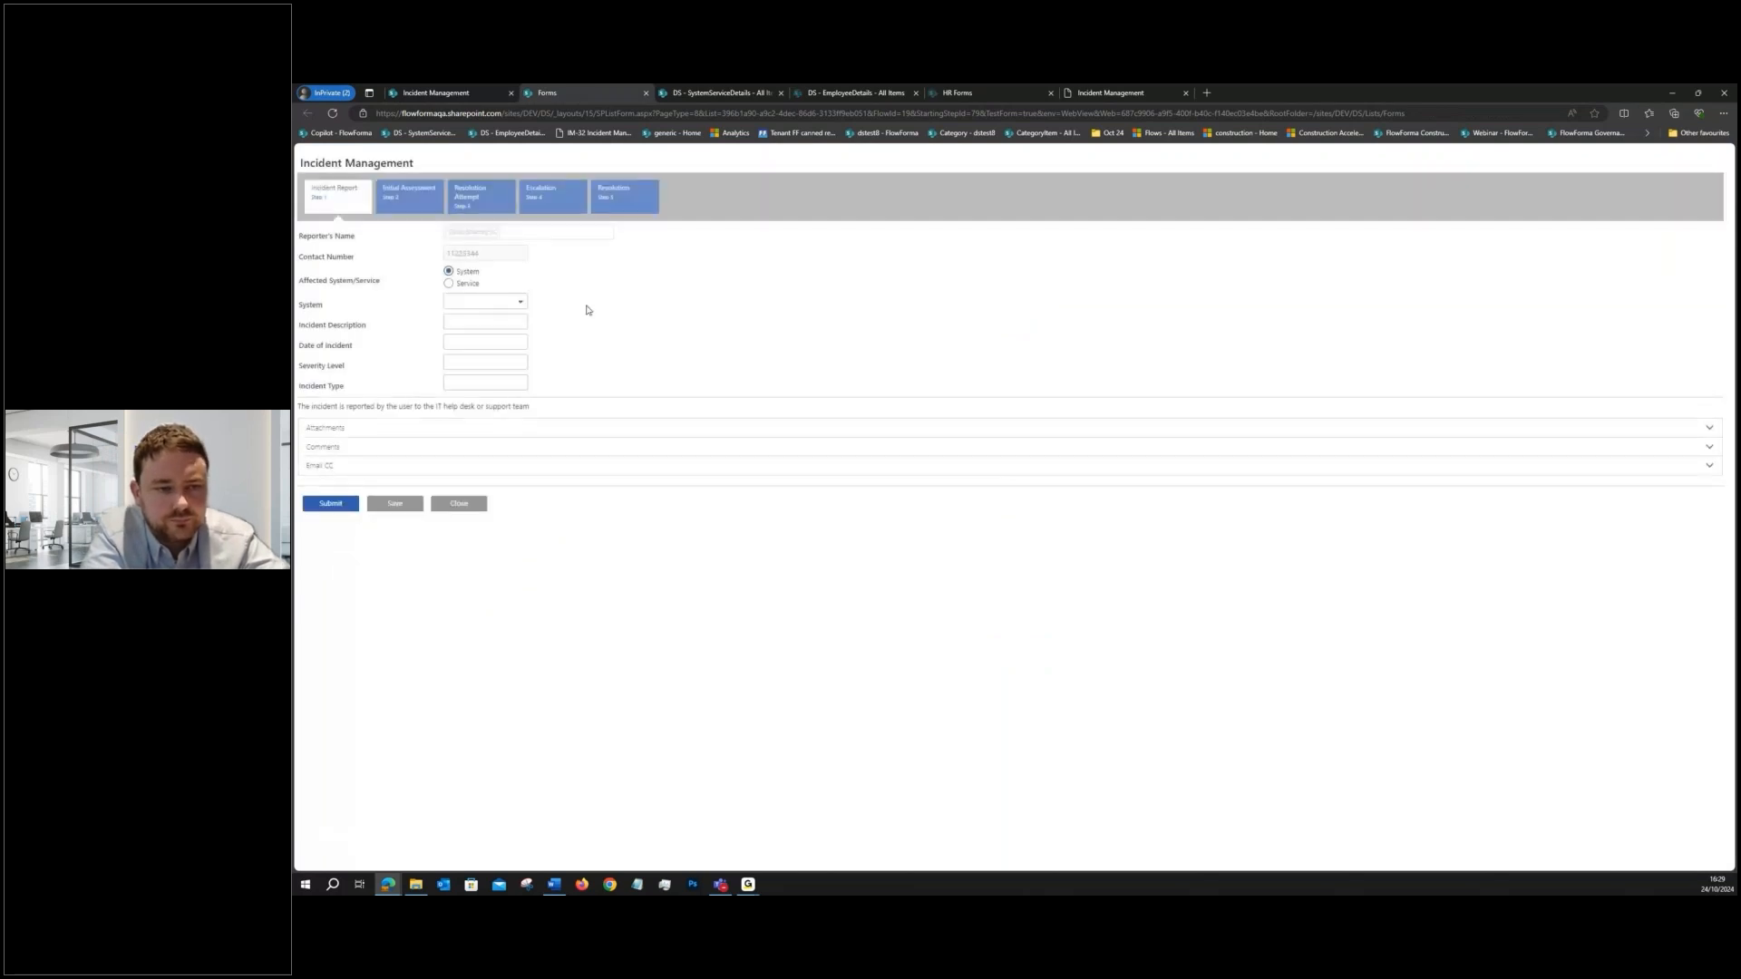
{"action": "left_click", "coordinate": [481, 504]}
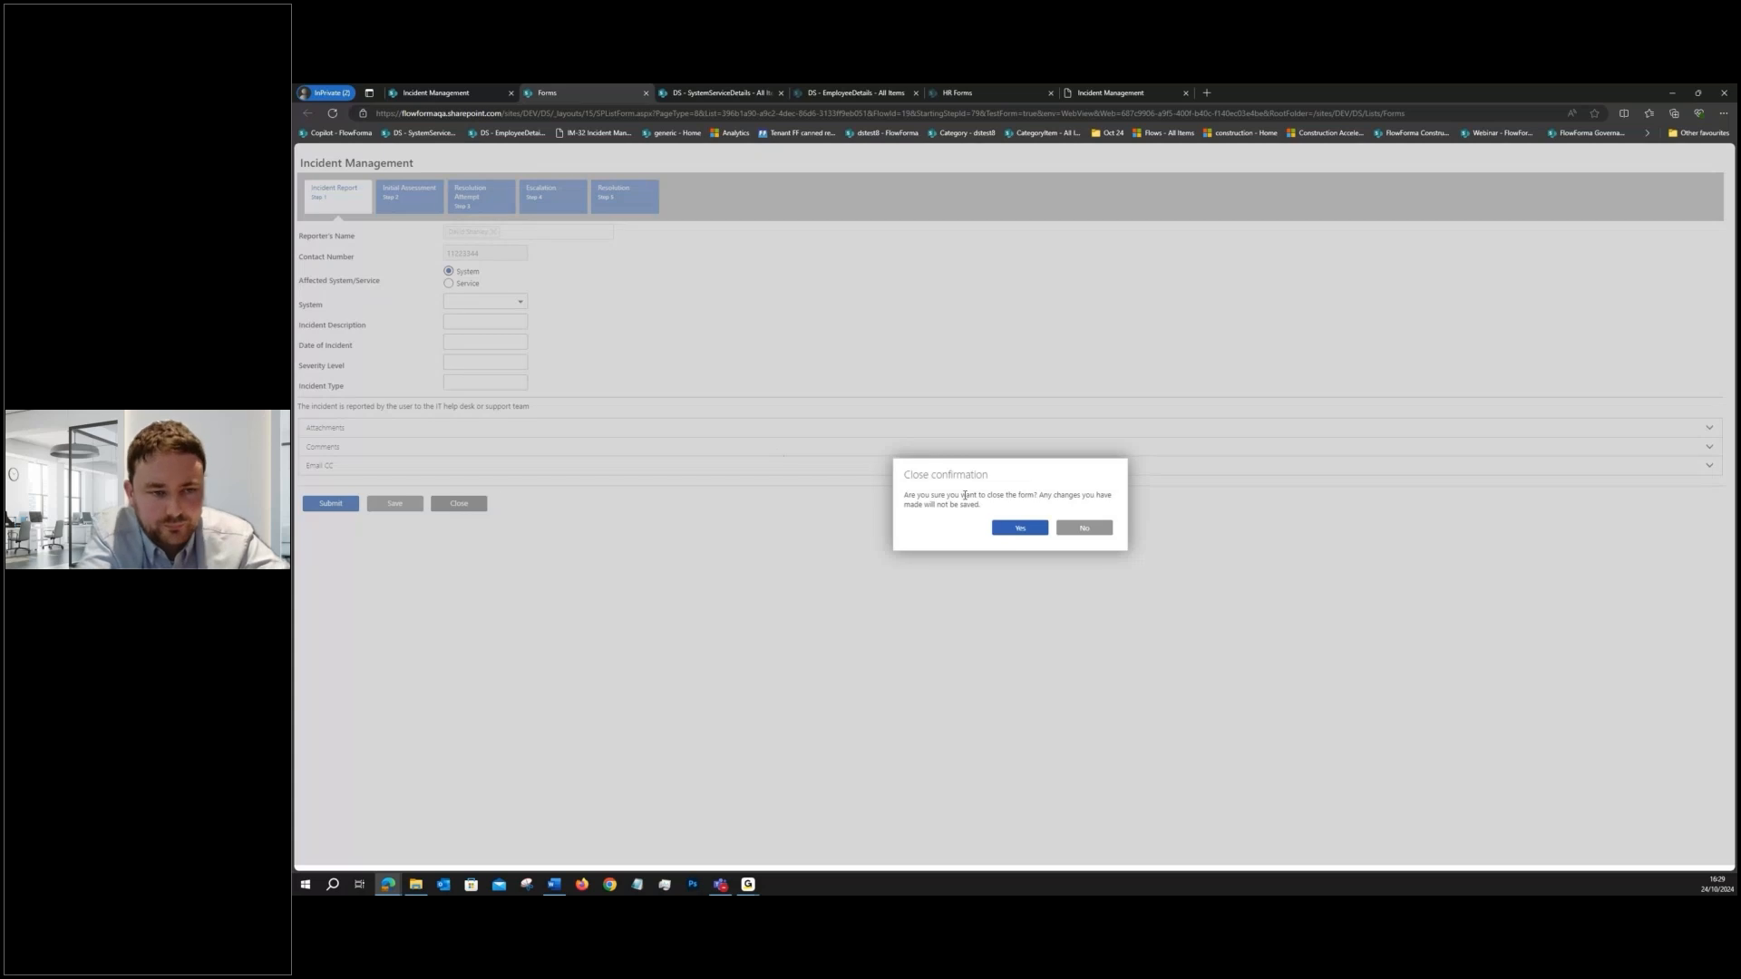
{"action": "left_click", "coordinate": [1001, 529]}
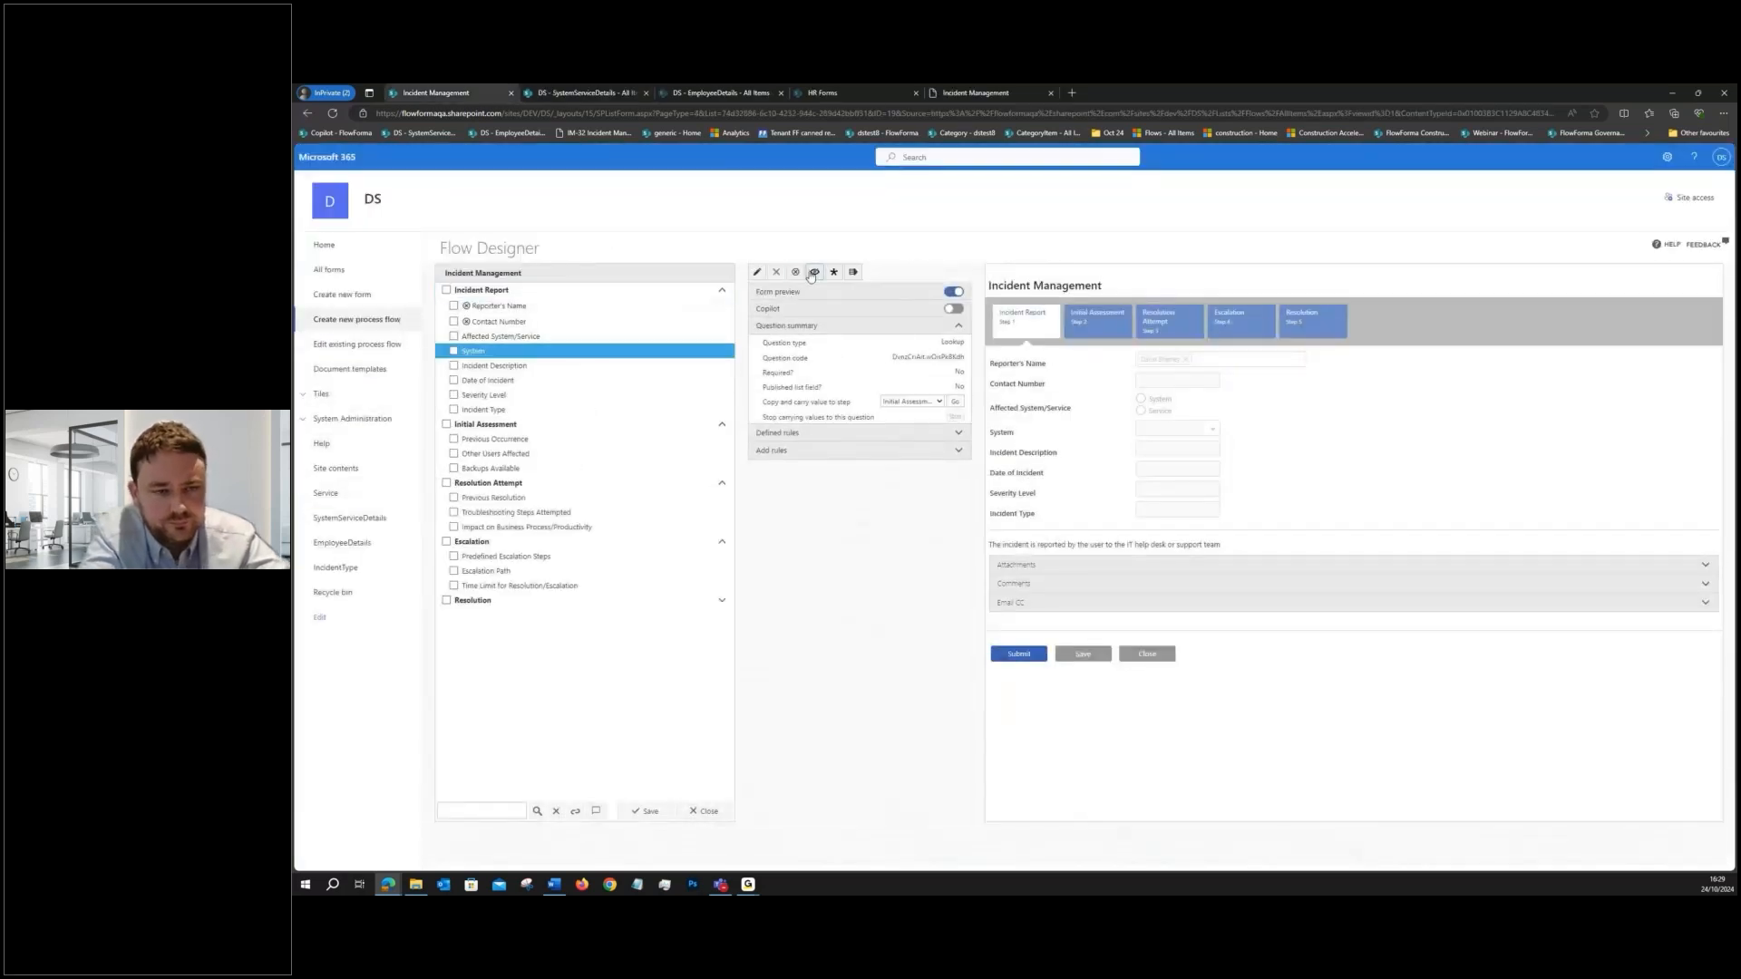
- Hide the System question by default and start a Hide / Show question rule on Affected System/Service
{"action": "left_click", "coordinate": [813, 273]}
{"action": "left_click", "coordinate": [551, 336]}
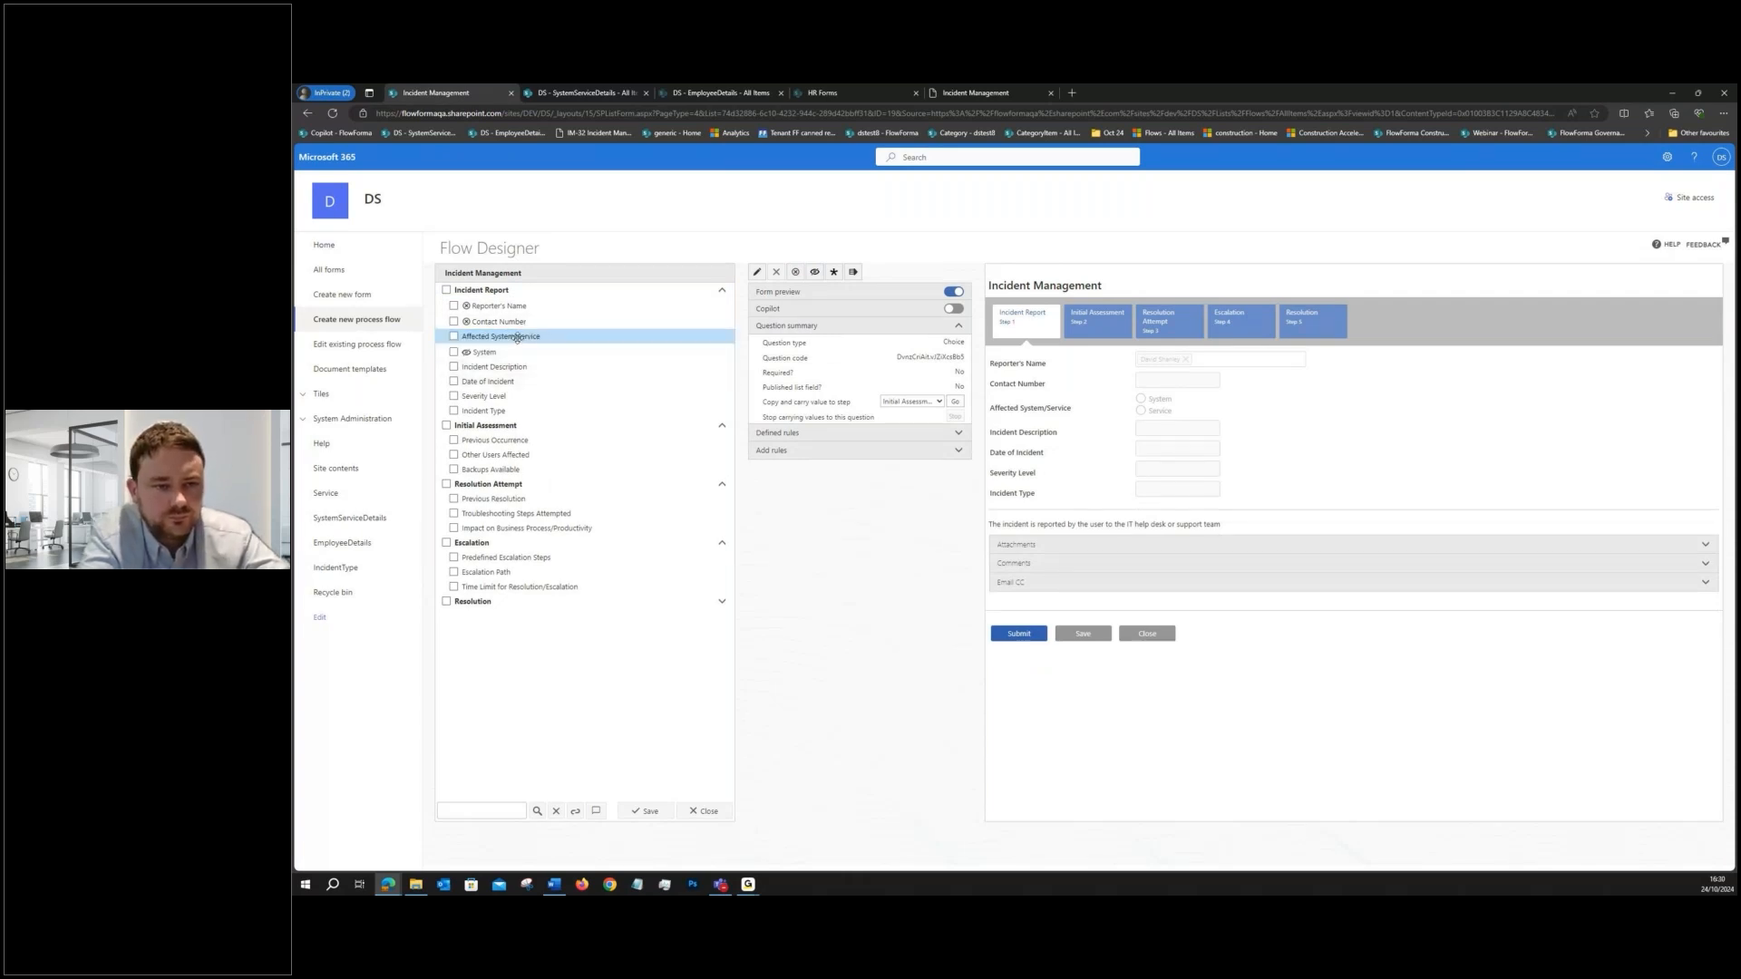
{"action": "left_click", "coordinate": [959, 451]}
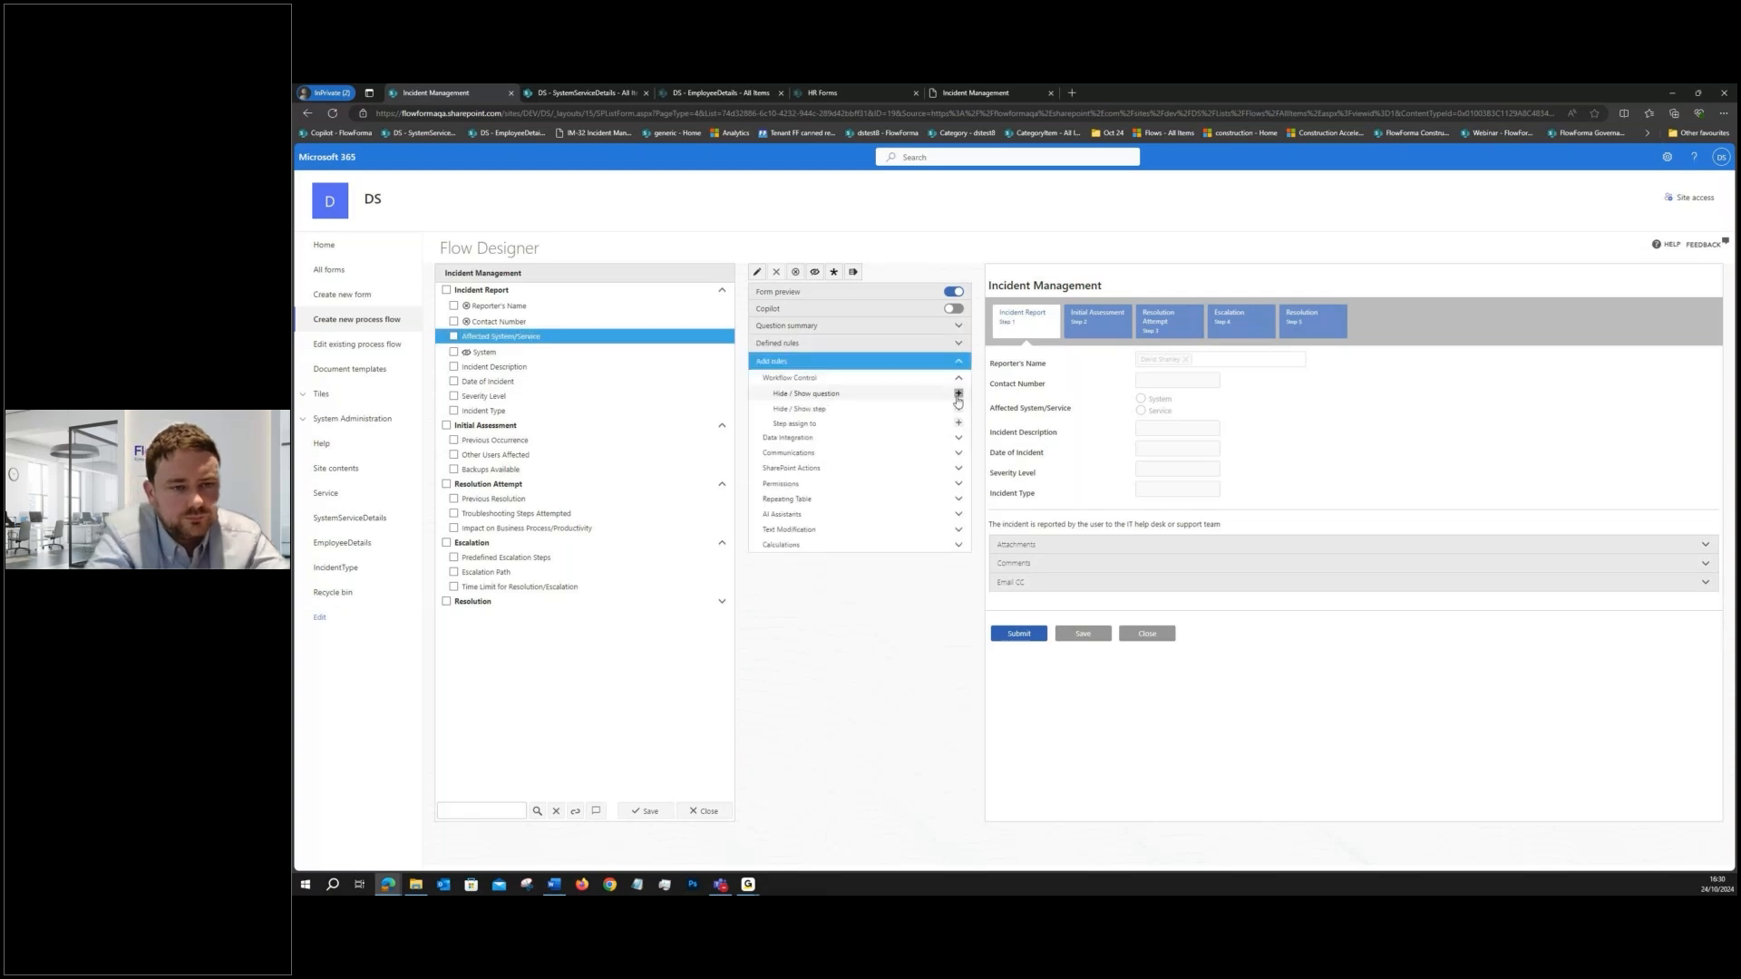
{"action": "left_click", "coordinate": [958, 394]}
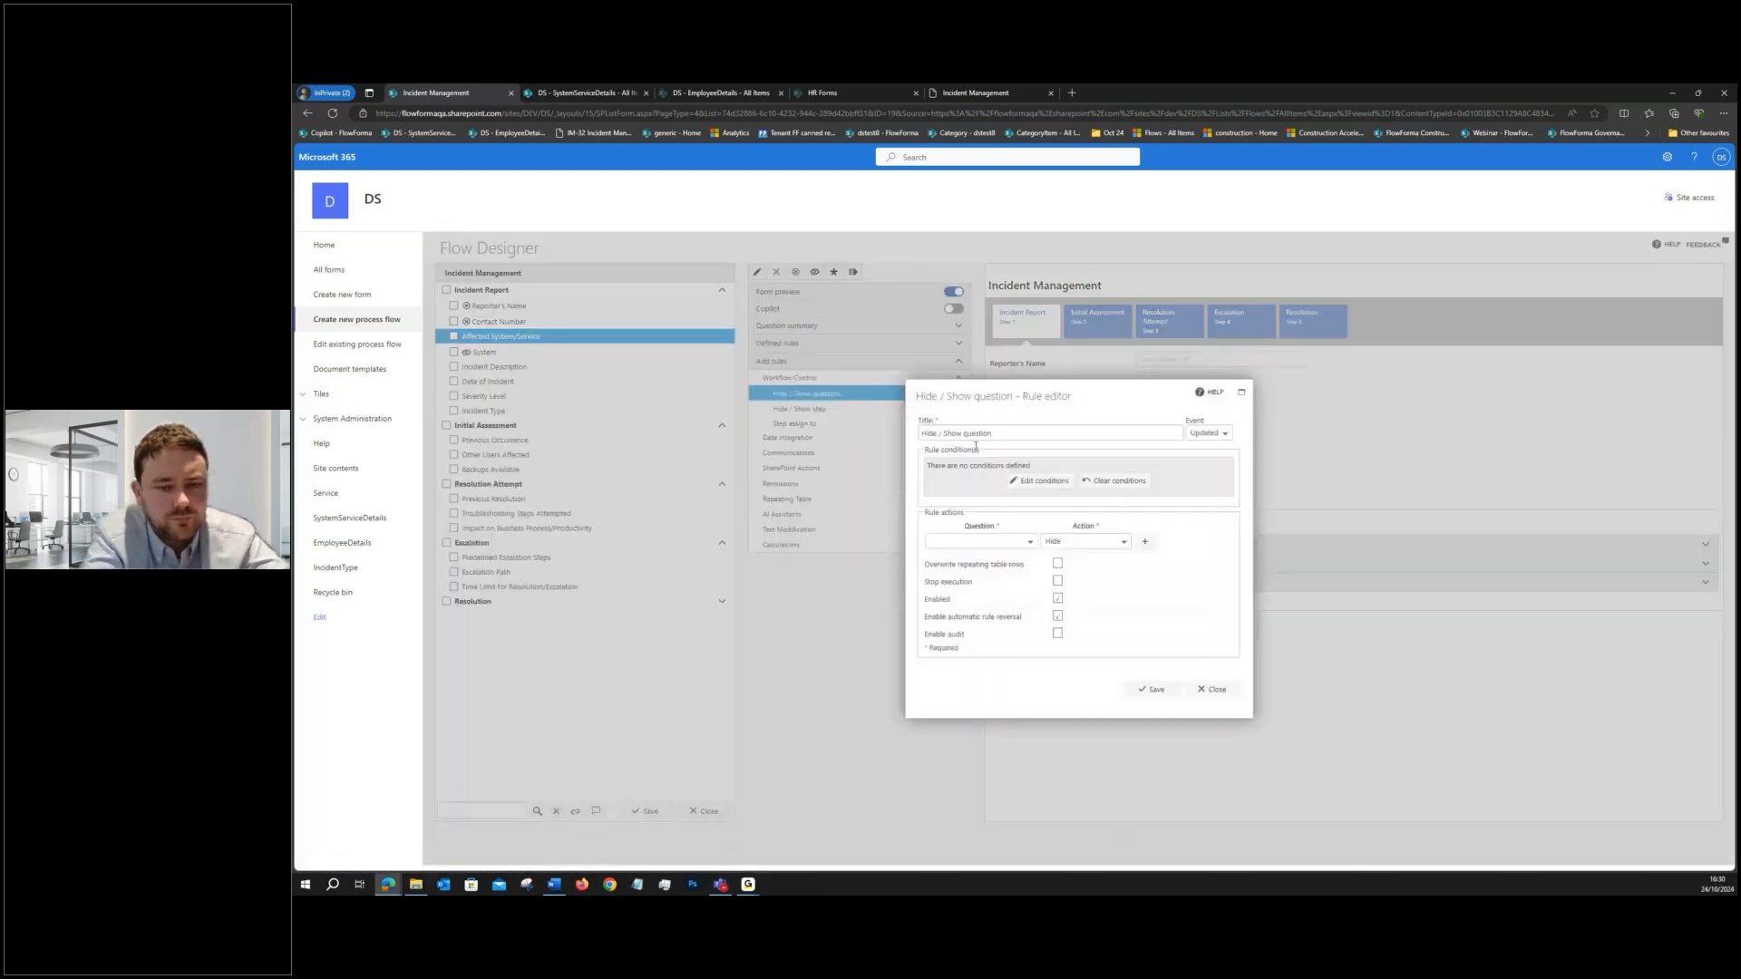
- Define the rule condition as Affected System/Service equals System
{"action": "left_click", "coordinate": [1035, 481]}
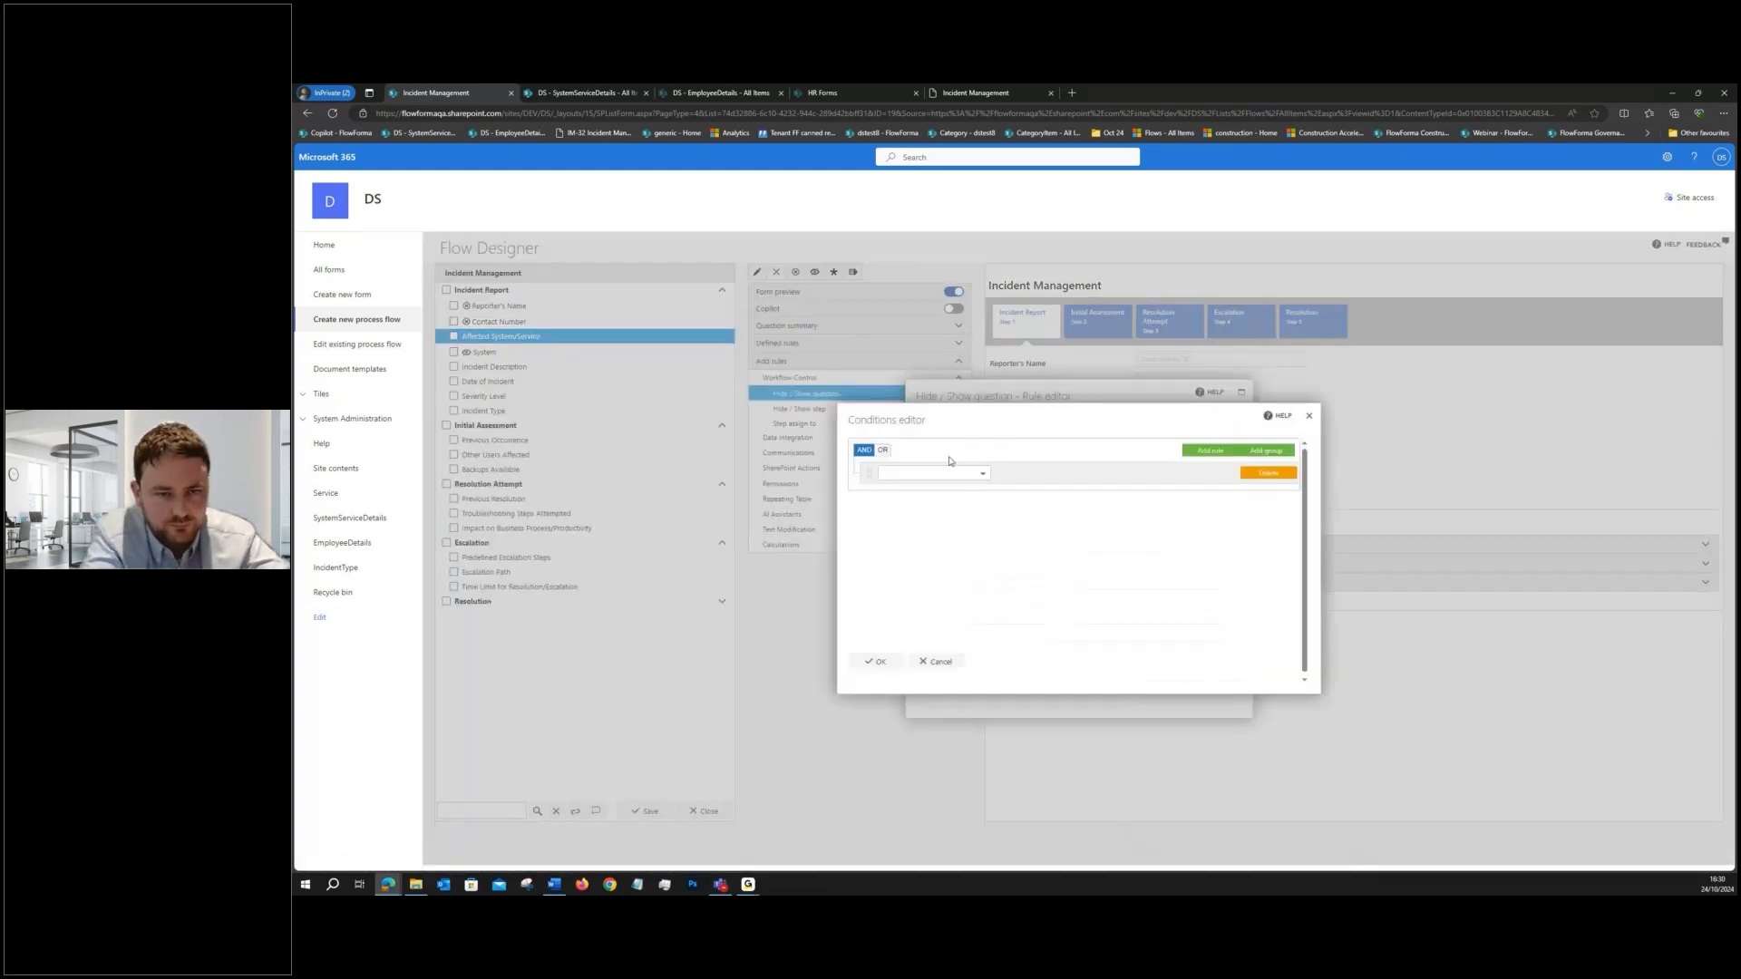
{"action": "left_click", "coordinate": [950, 475]}
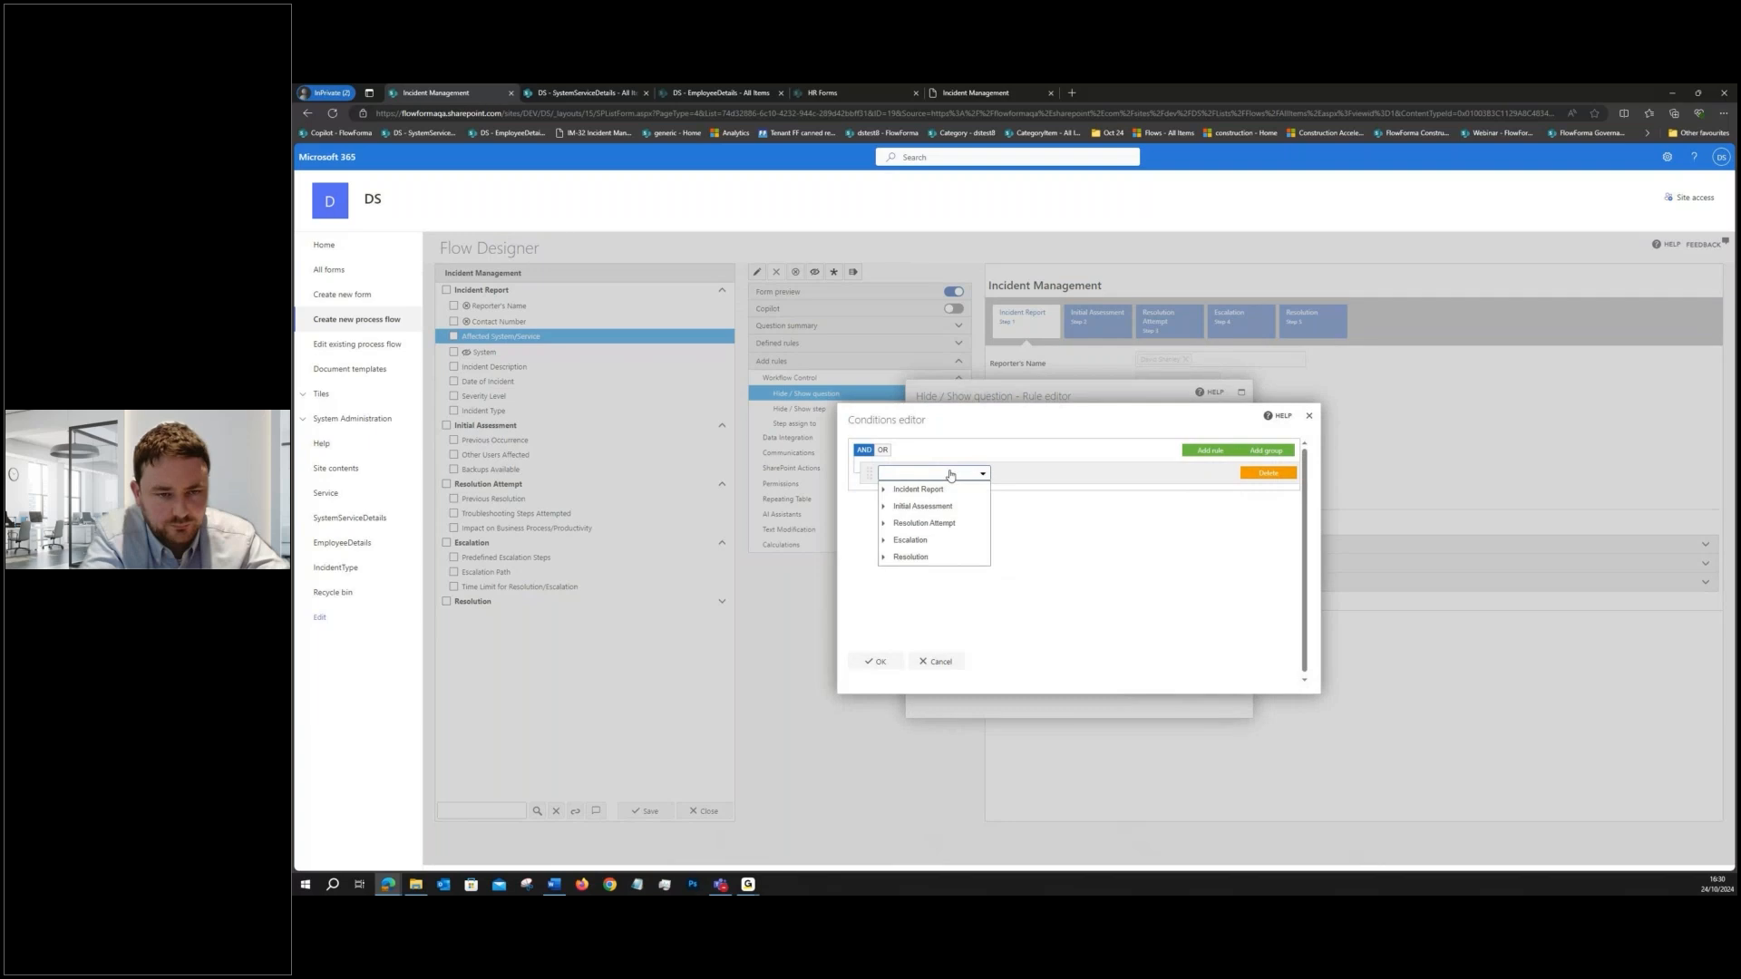
{"action": "left_click", "coordinate": [884, 491]}
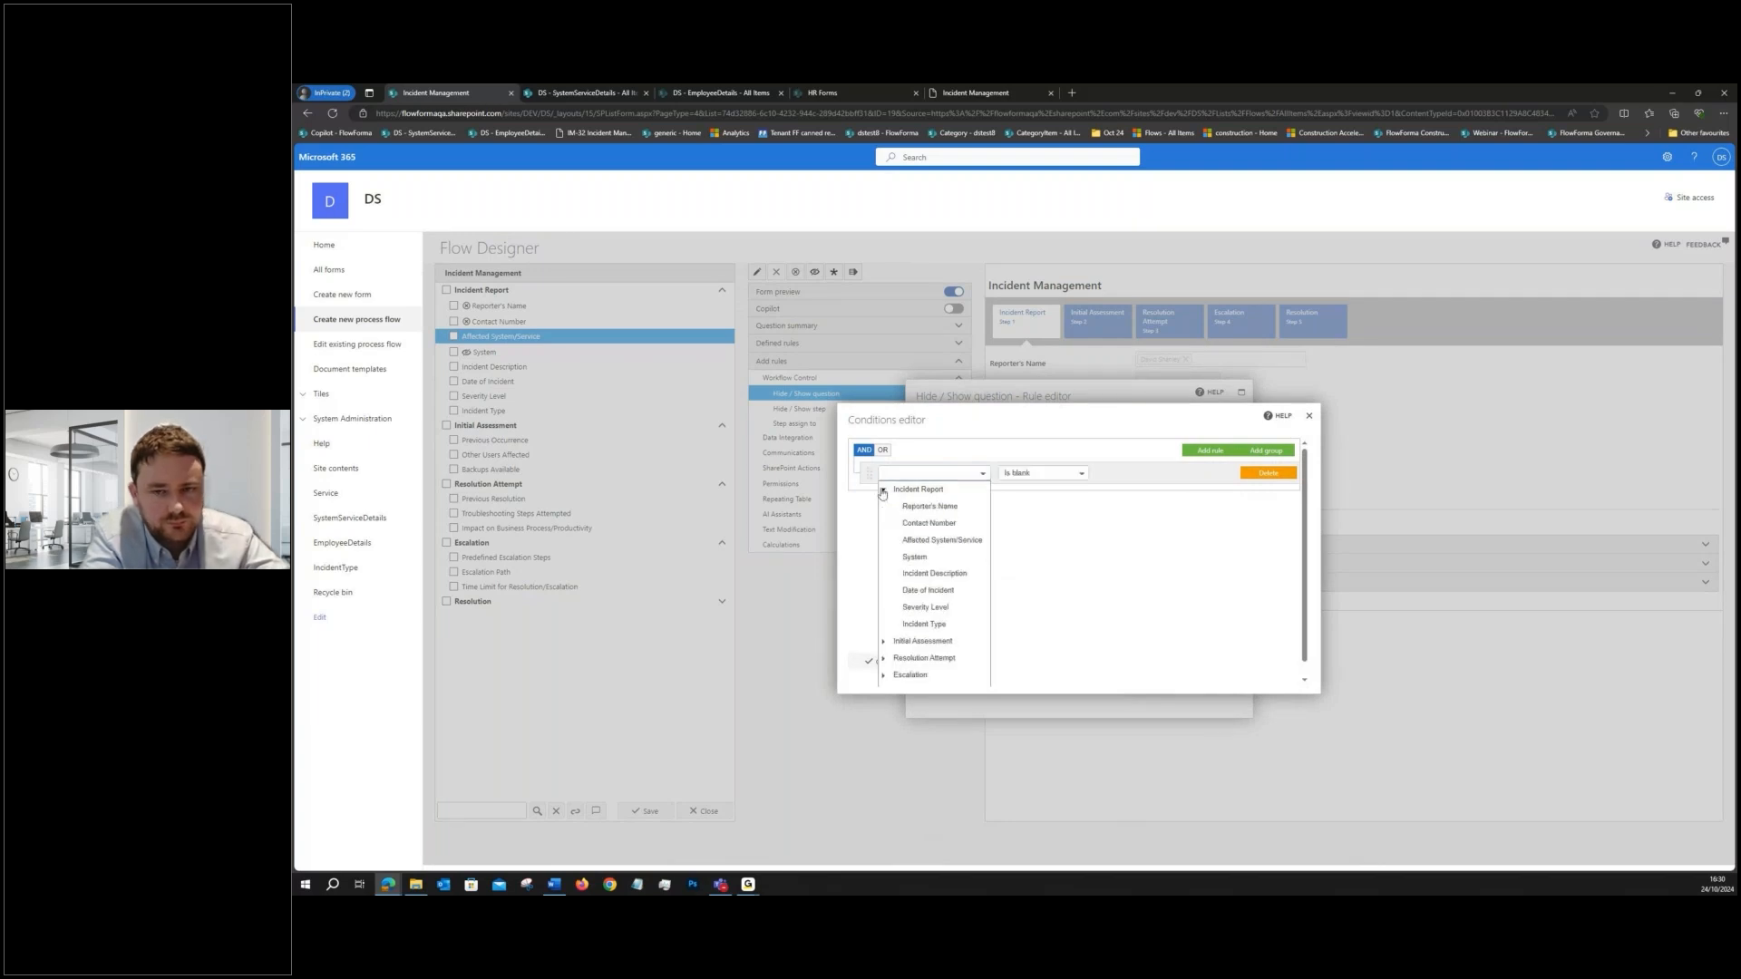
{"action": "left_click", "coordinate": [929, 541]}
{"action": "left_click", "coordinate": [1043, 473]}
{"action": "left_click", "coordinate": [1067, 494]}
{"action": "left_click", "coordinate": [1119, 474]}
{"action": "type", "text": "System"}
{"action": "left_click", "coordinate": [875, 661]}
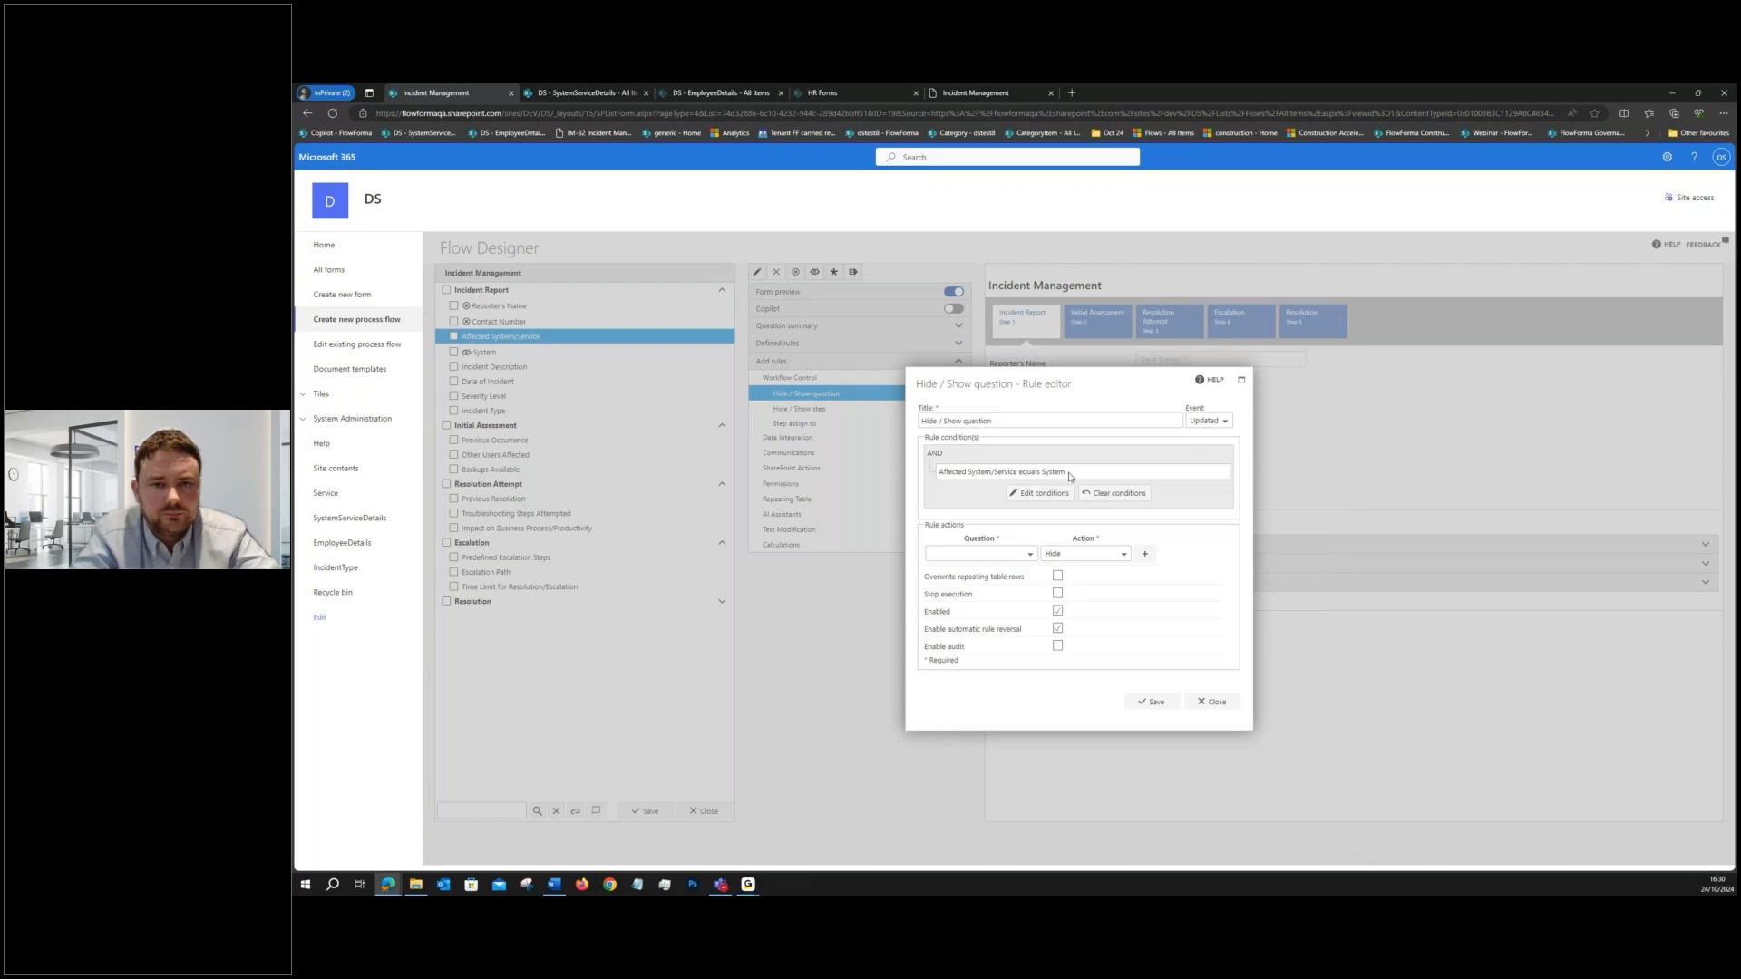
- Extend the rule title to "Hide / Show question - Affected System/Service equals System"
{"action": "left_click", "coordinate": [1010, 422]}
{"action": "type", "text": "-"}
{"action": "type", "text": "Affected System/Service equals System"}
- Set the rule action to Show for the System question
{"action": "left_click", "coordinate": [1107, 554]}
{"action": "left_click", "coordinate": [1079, 585]}
{"action": "left_click", "coordinate": [981, 554]}
{"action": "left_click", "coordinate": [931, 571]}
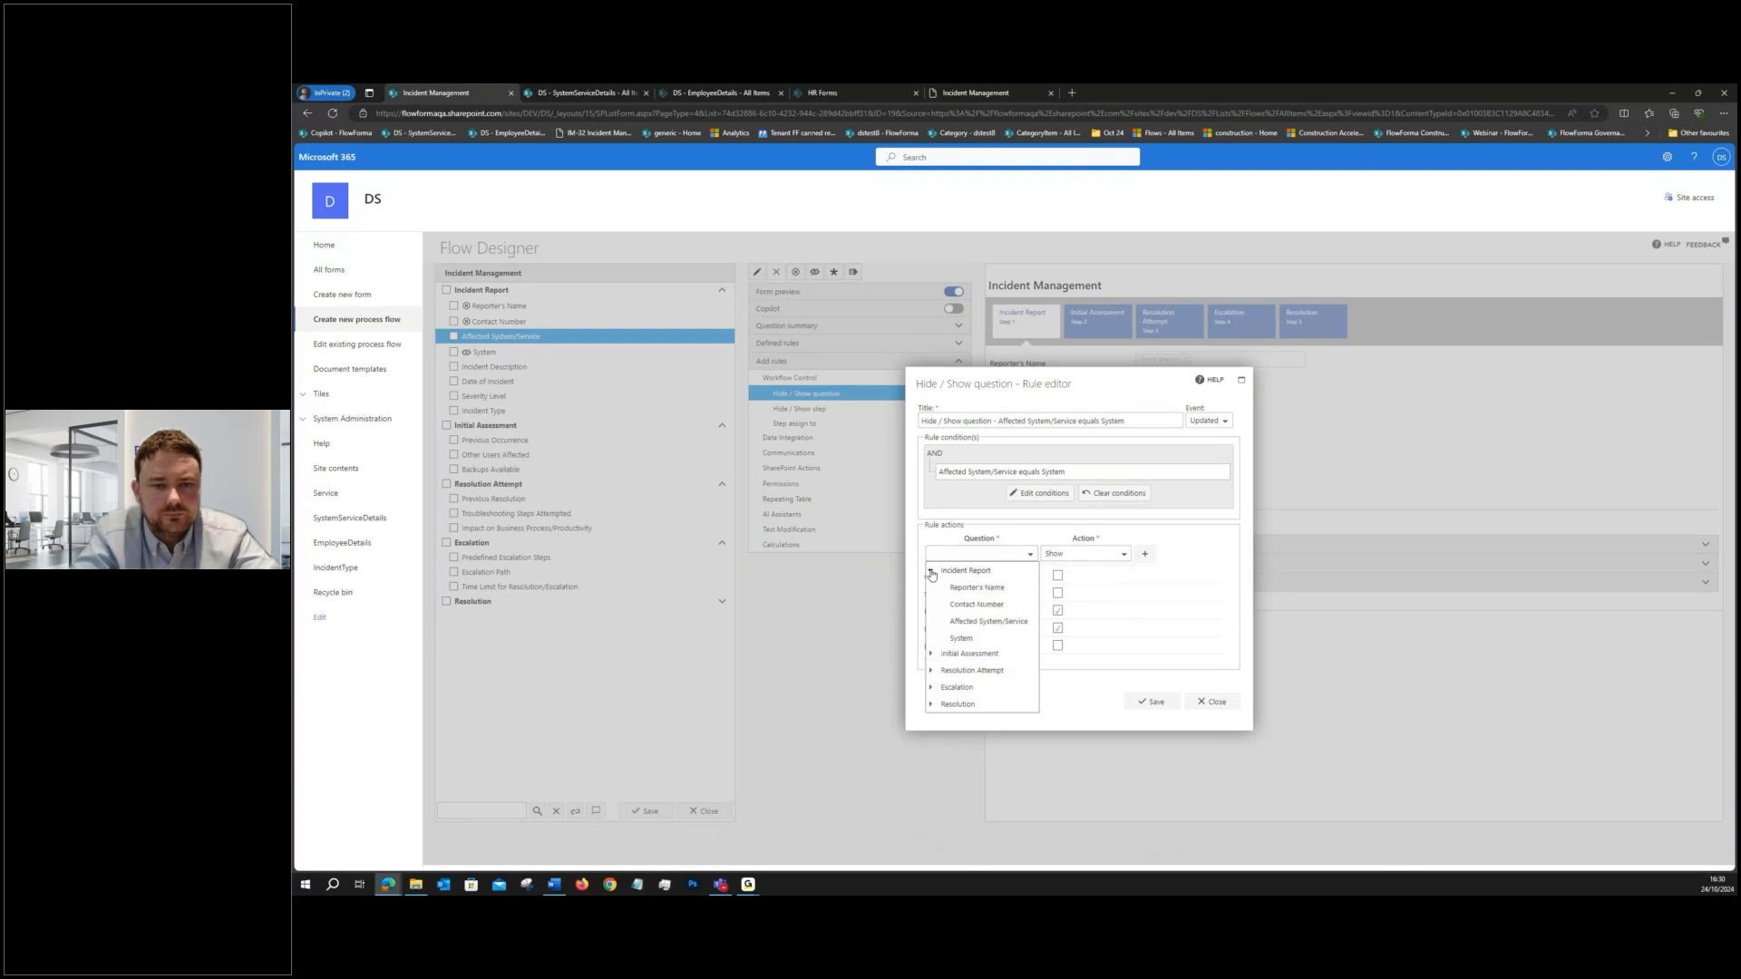
{"action": "left_click", "coordinate": [961, 639]}
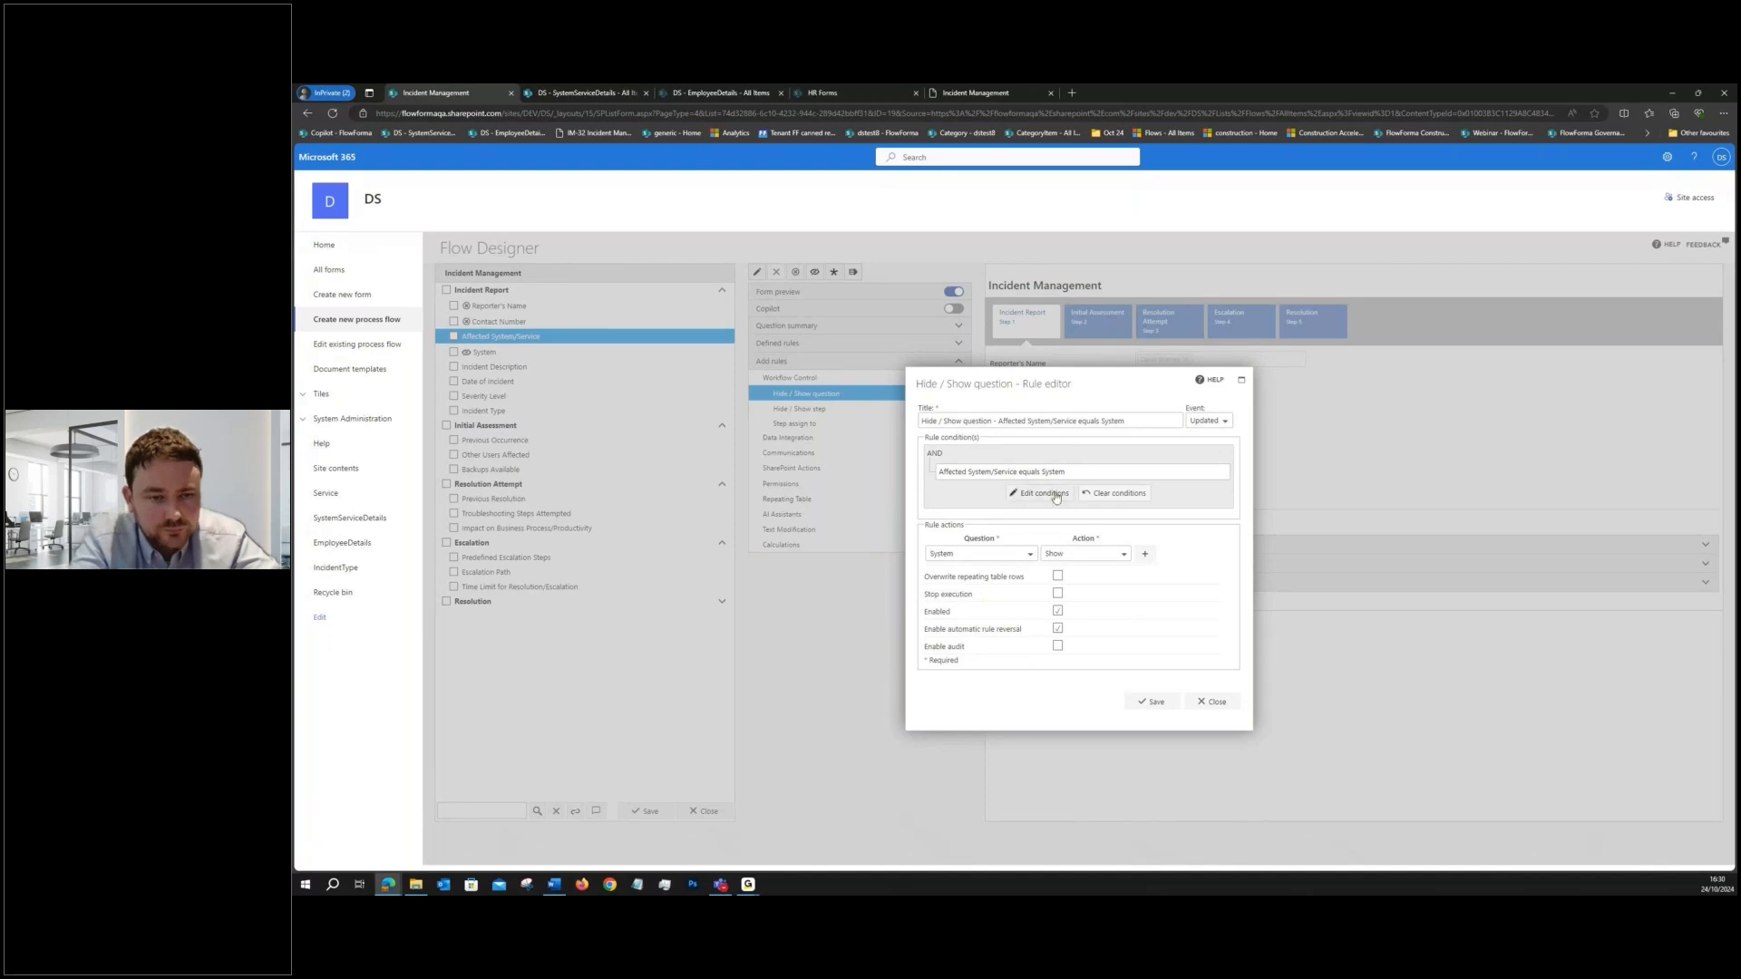
{"action": "left_click", "coordinate": [1145, 555]}
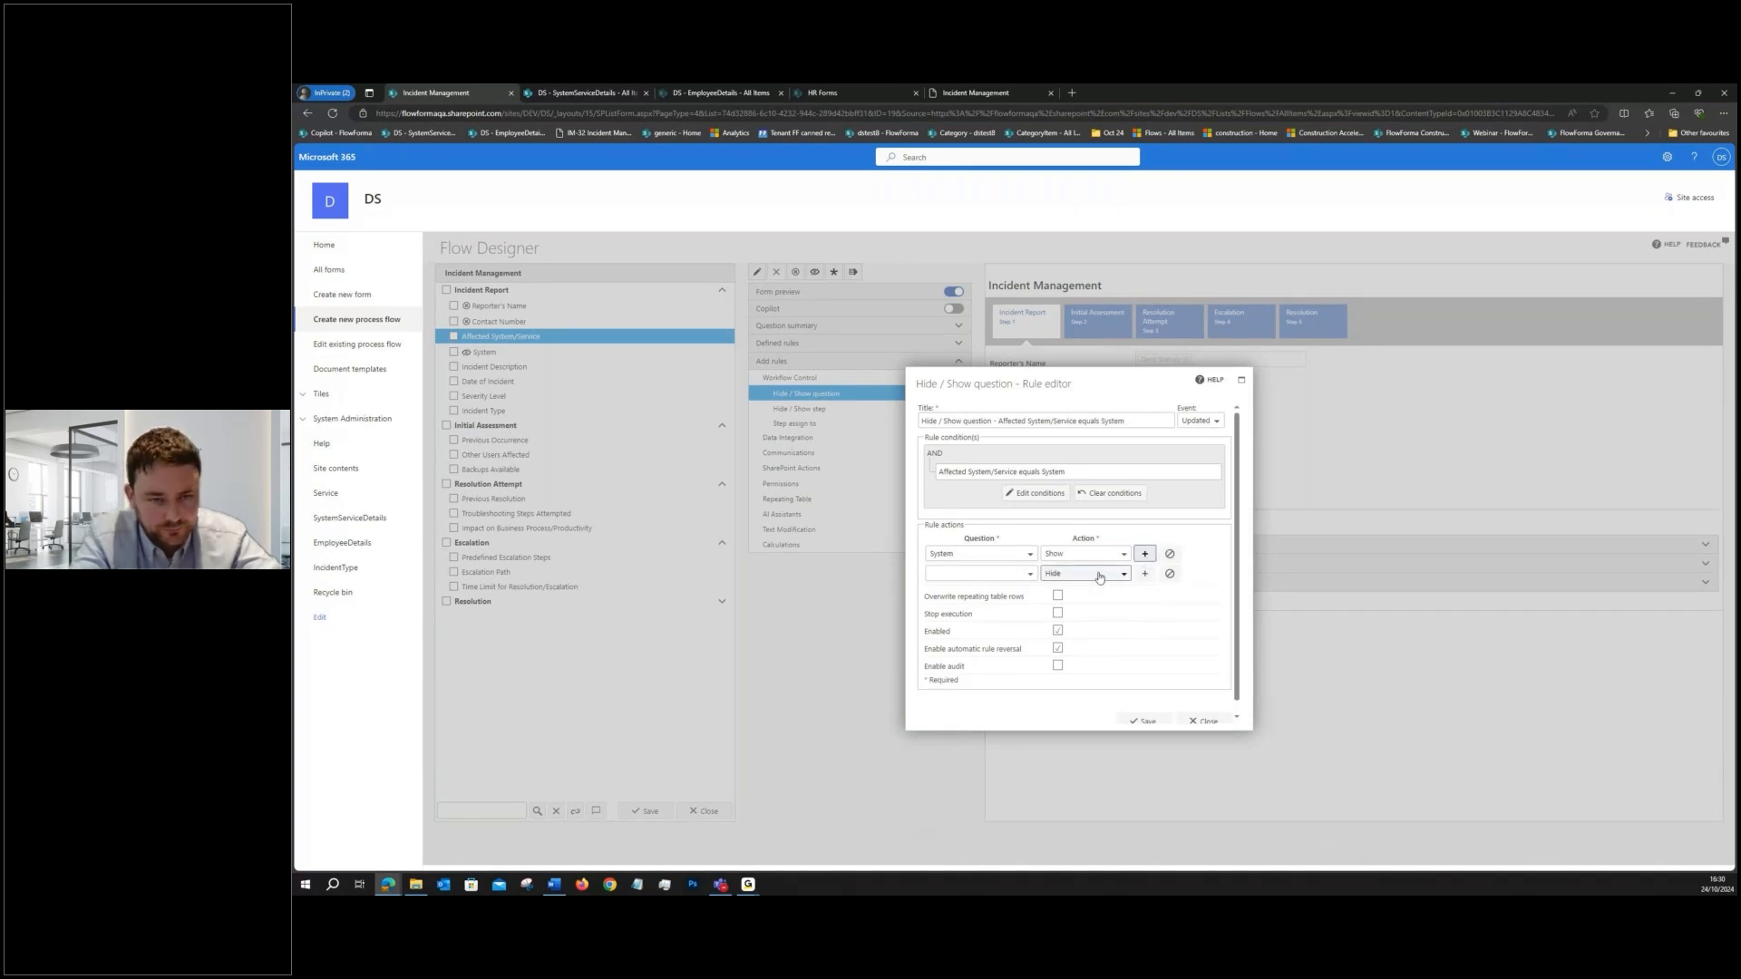
{"action": "left_click", "coordinate": [1056, 576]}
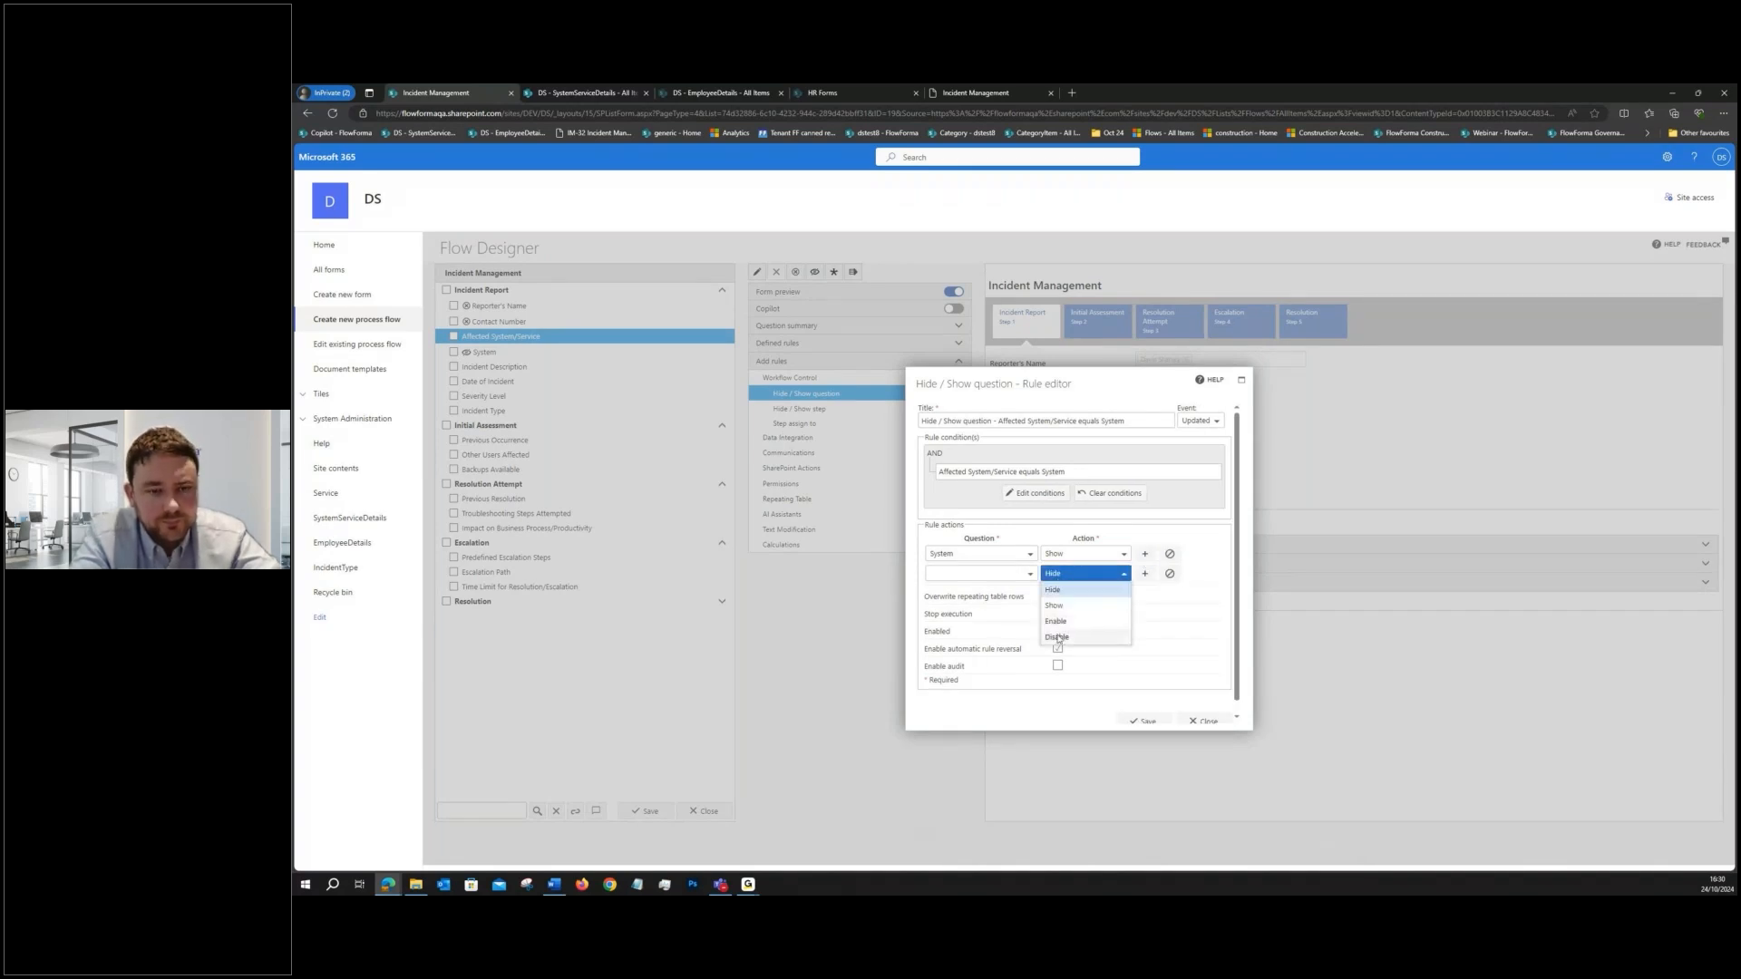
{"action": "left_click", "coordinate": [1169, 573]}
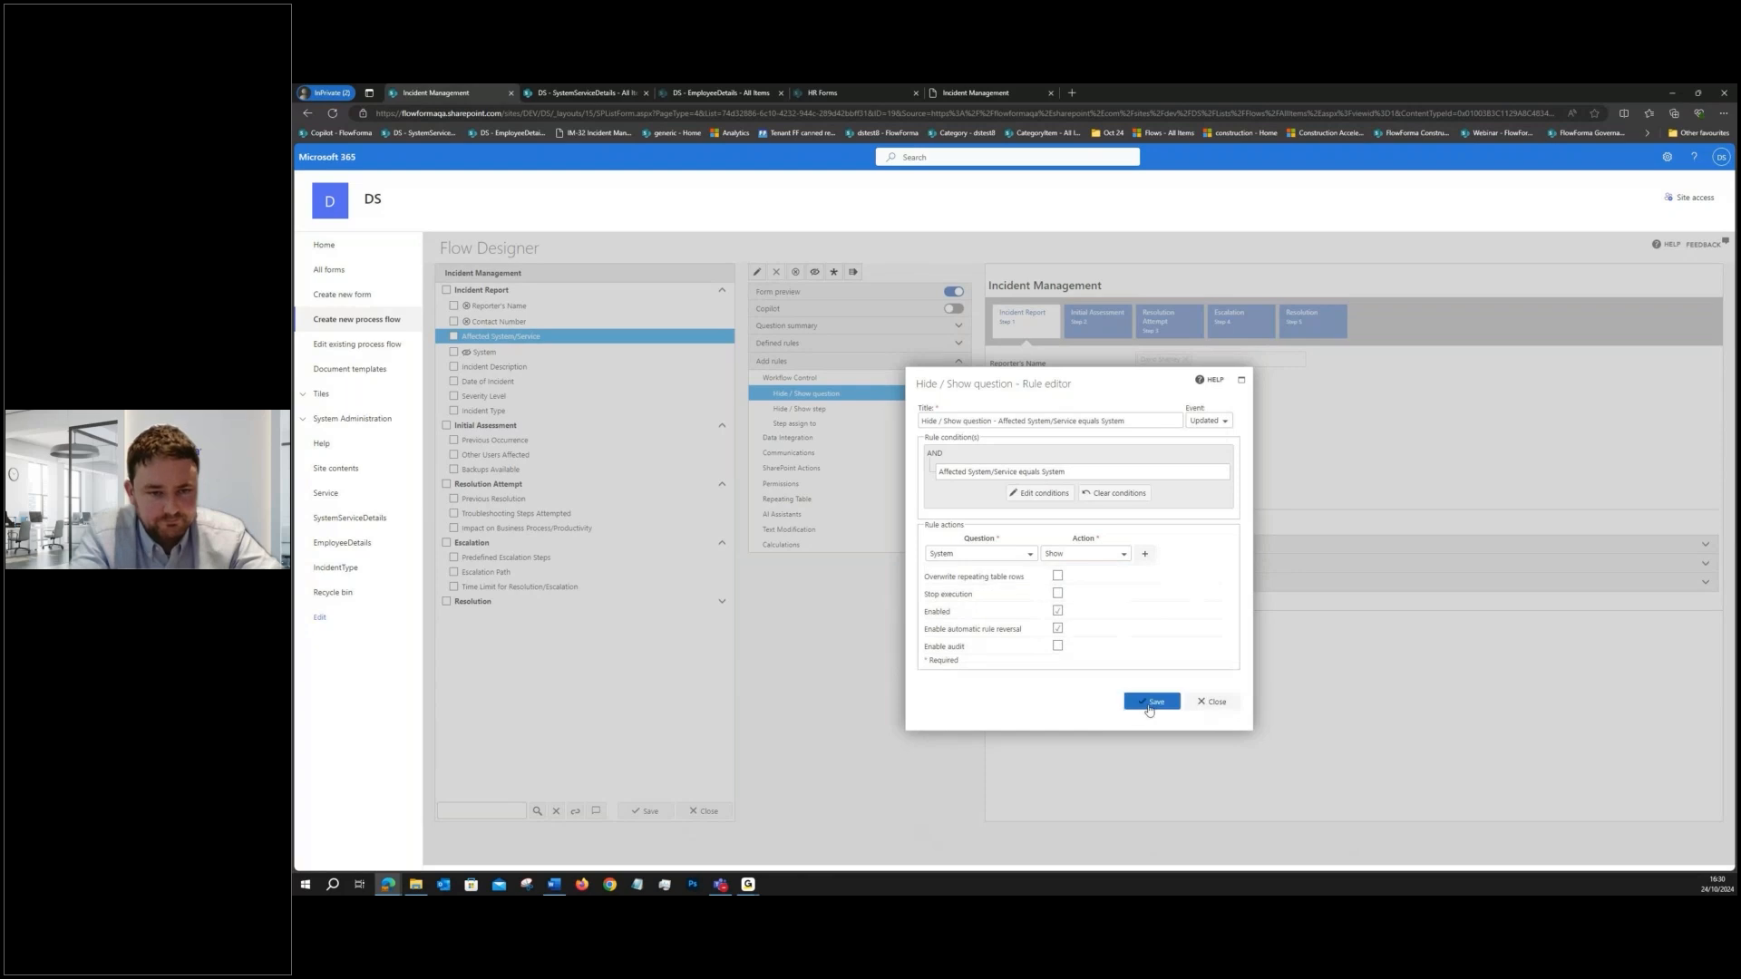
- Save the Hide / Show question rule and open the test form for the Incident Report step
{"action": "left_click", "coordinate": [1148, 705]}
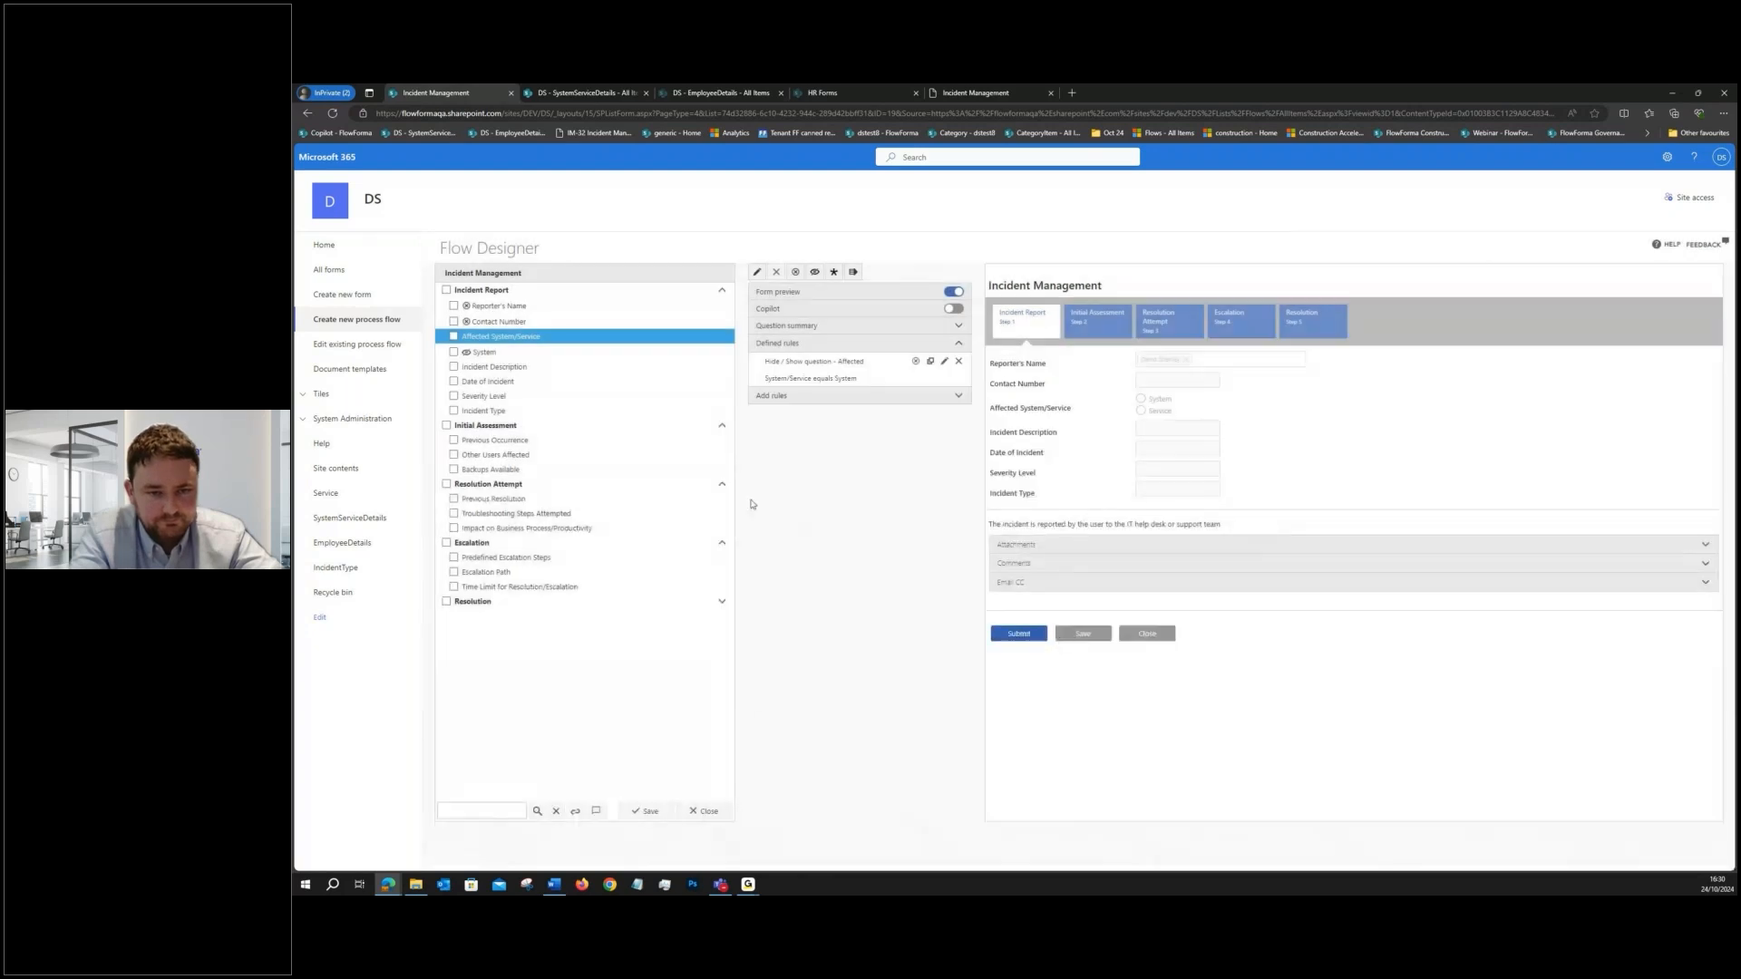
{"action": "left_click", "coordinate": [509, 294]}
{"action": "left_click", "coordinate": [918, 274]}
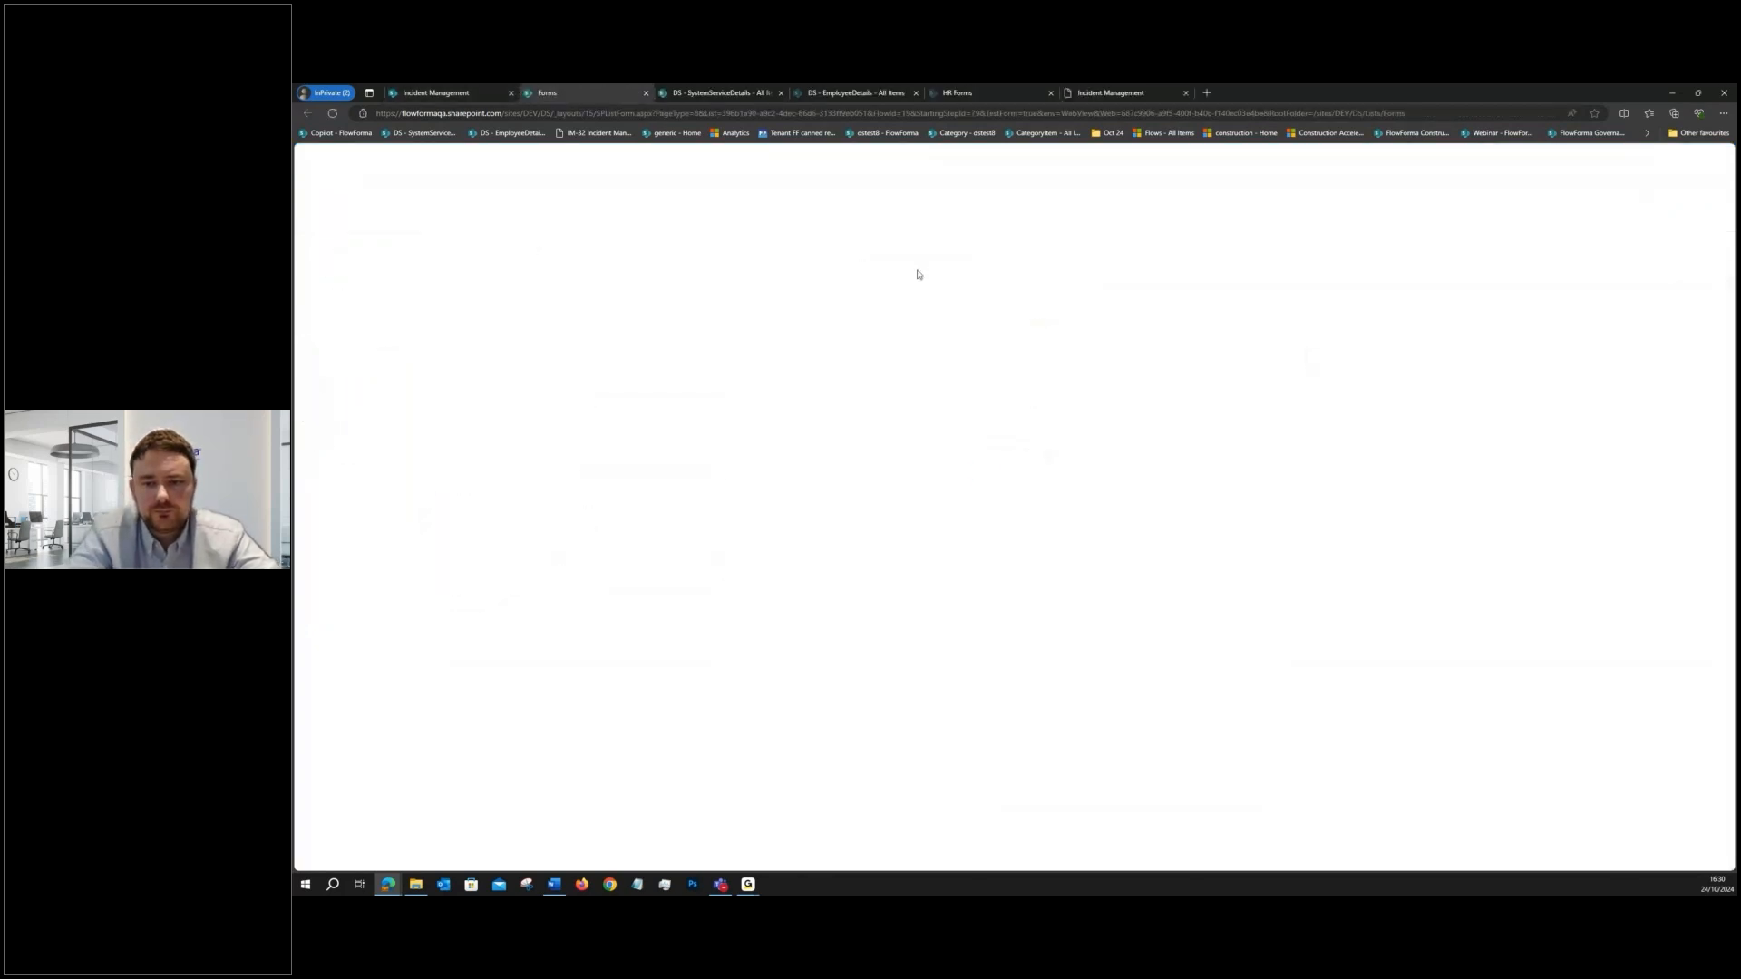
- Test the rule by choosing System, trying its lookup and switching to Service, then close the form without saving
{"action": "left_click", "coordinate": [448, 271]}
{"action": "left_click", "coordinate": [460, 301]}
{"action": "left_click", "coordinate": [467, 349]}
{"action": "left_click", "coordinate": [448, 283]}
{"action": "left_click", "coordinate": [461, 485]}
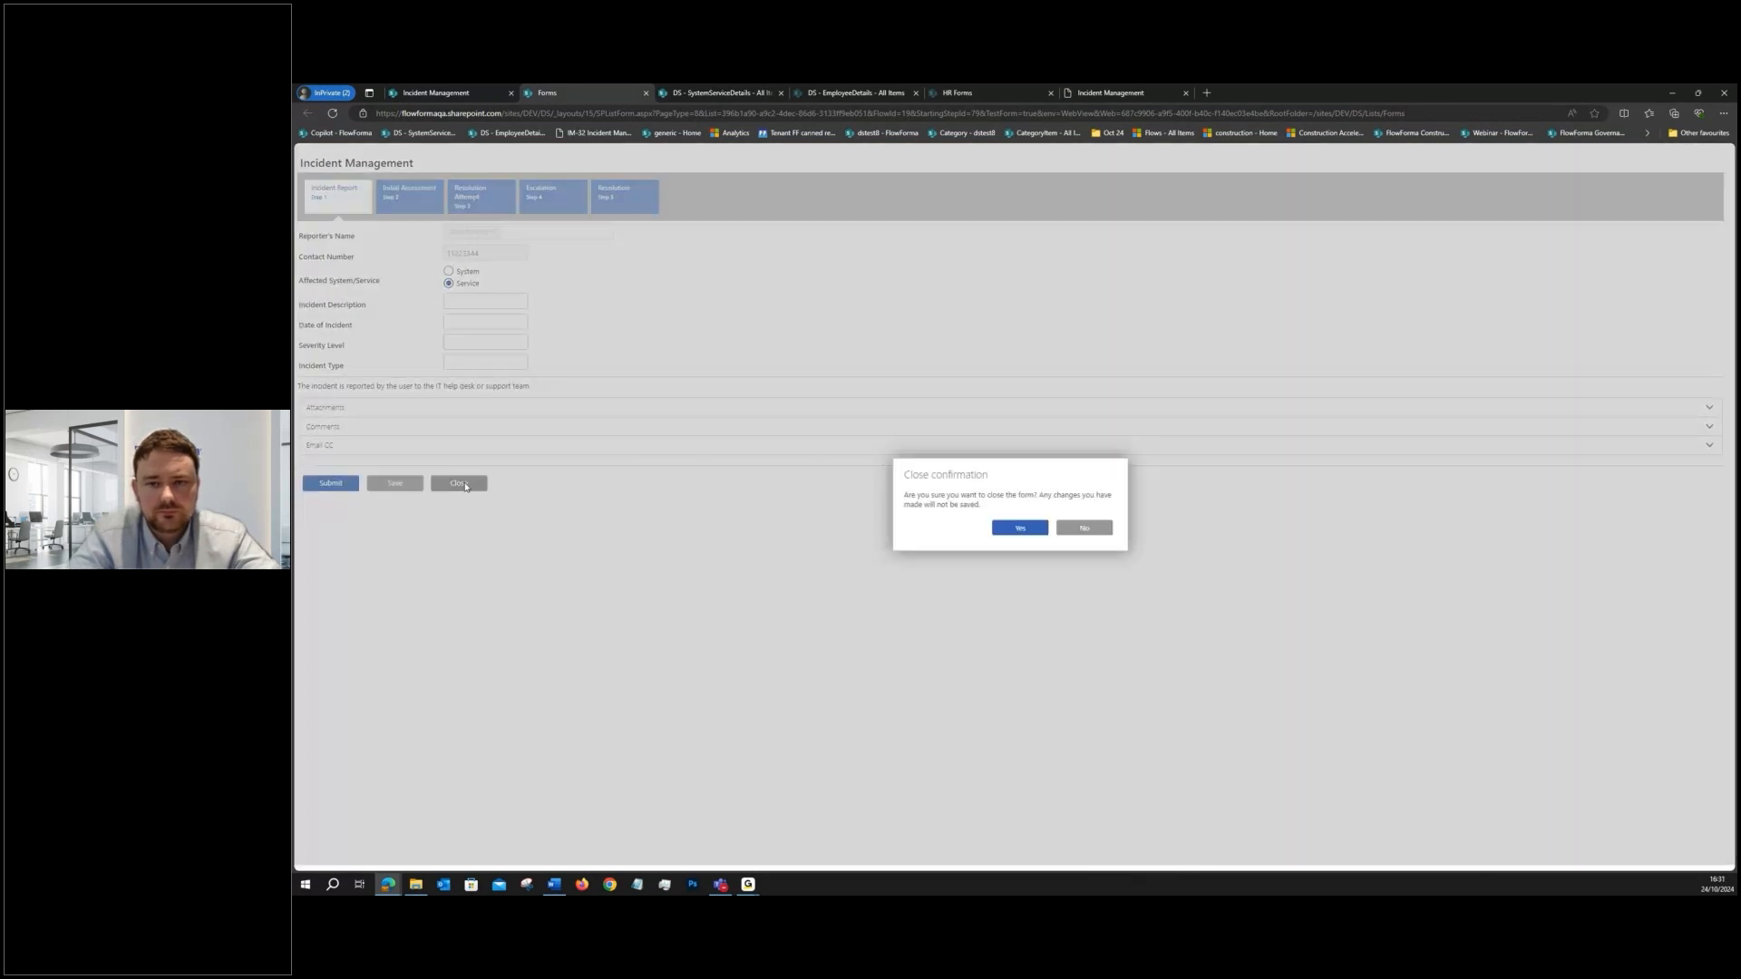
{"action": "left_click", "coordinate": [1008, 531]}
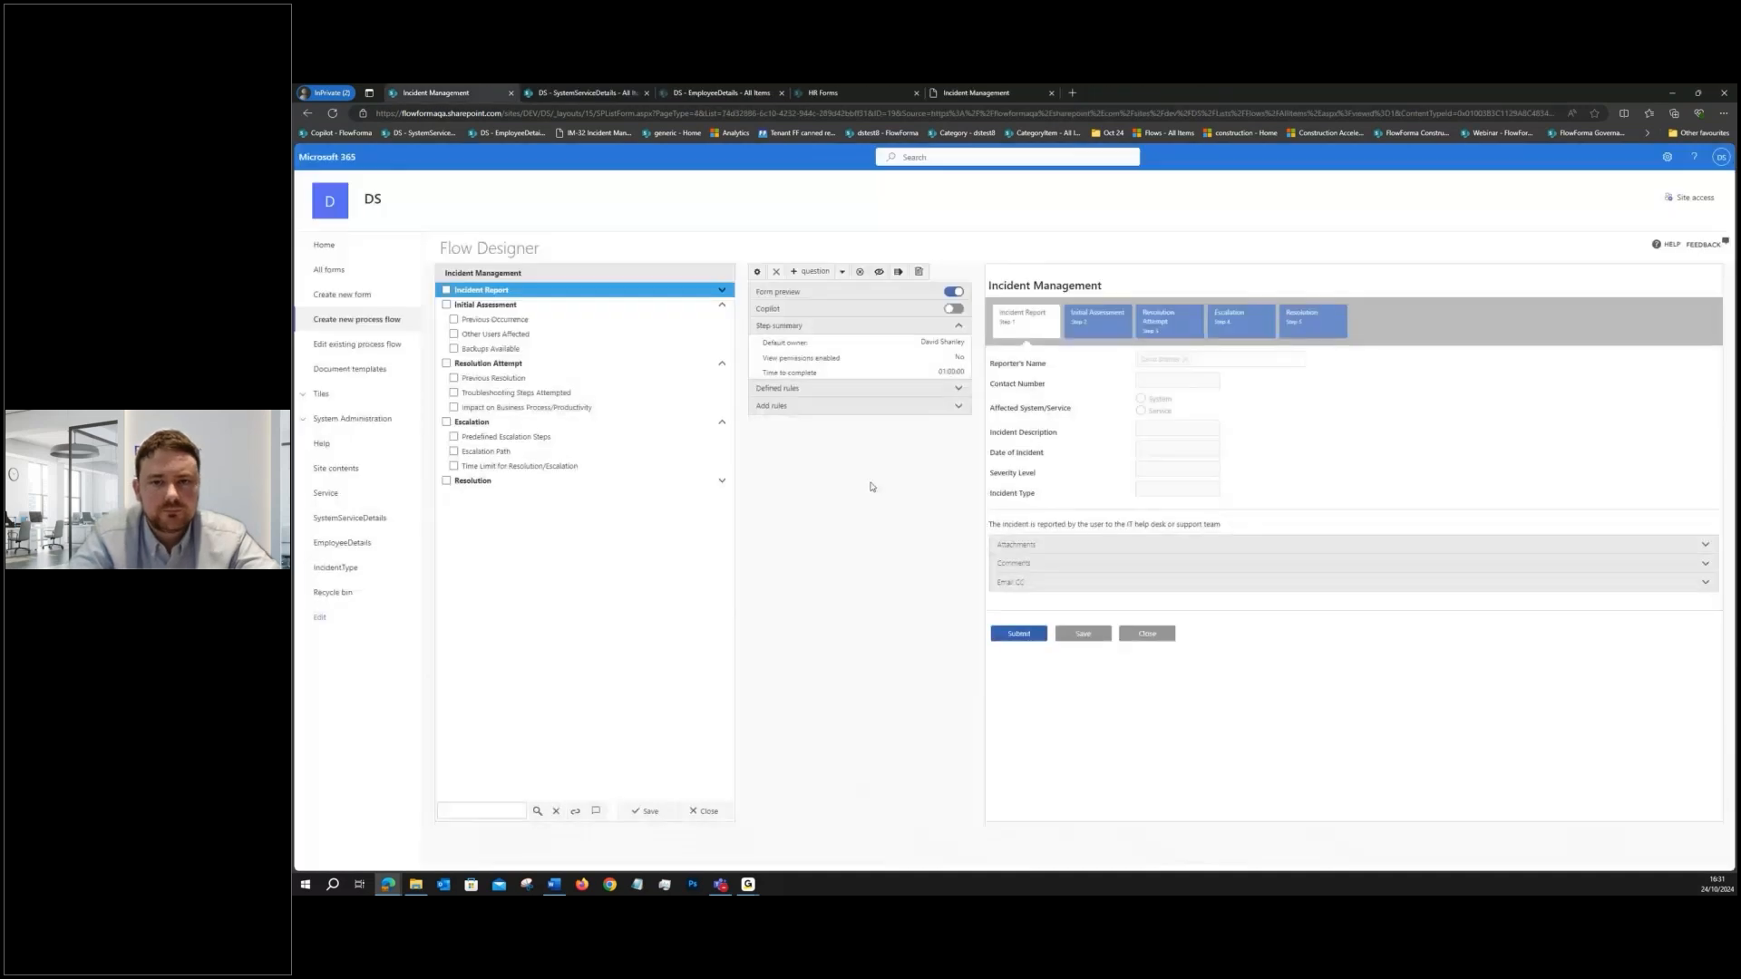
- Change the Incident Description question type to Multiple lines of text and save it
{"action": "left_click", "coordinate": [544, 290]}
{"action": "double_click", "coordinate": [542, 368]}
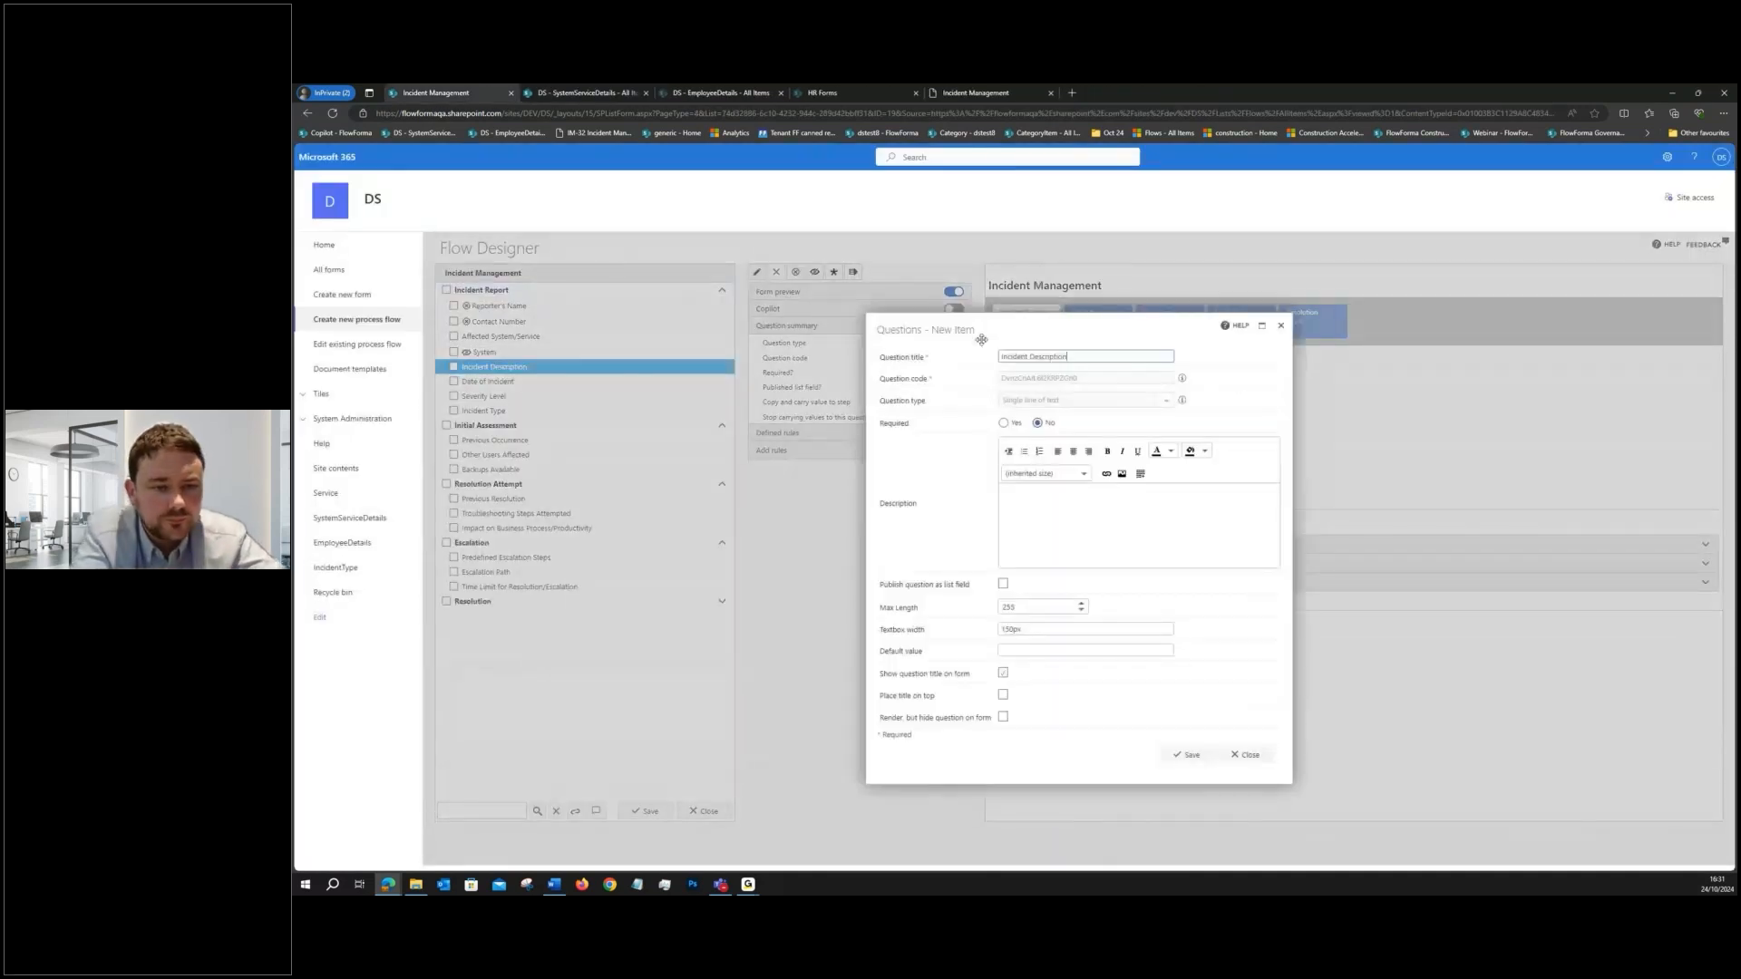
{"action": "left_click", "coordinate": [1048, 402]}
{"action": "scroll", "coordinate": [1041, 468], "scroll_direction": "down", "scroll_amount": 3}
{"action": "left_click", "coordinate": [1042, 469]}
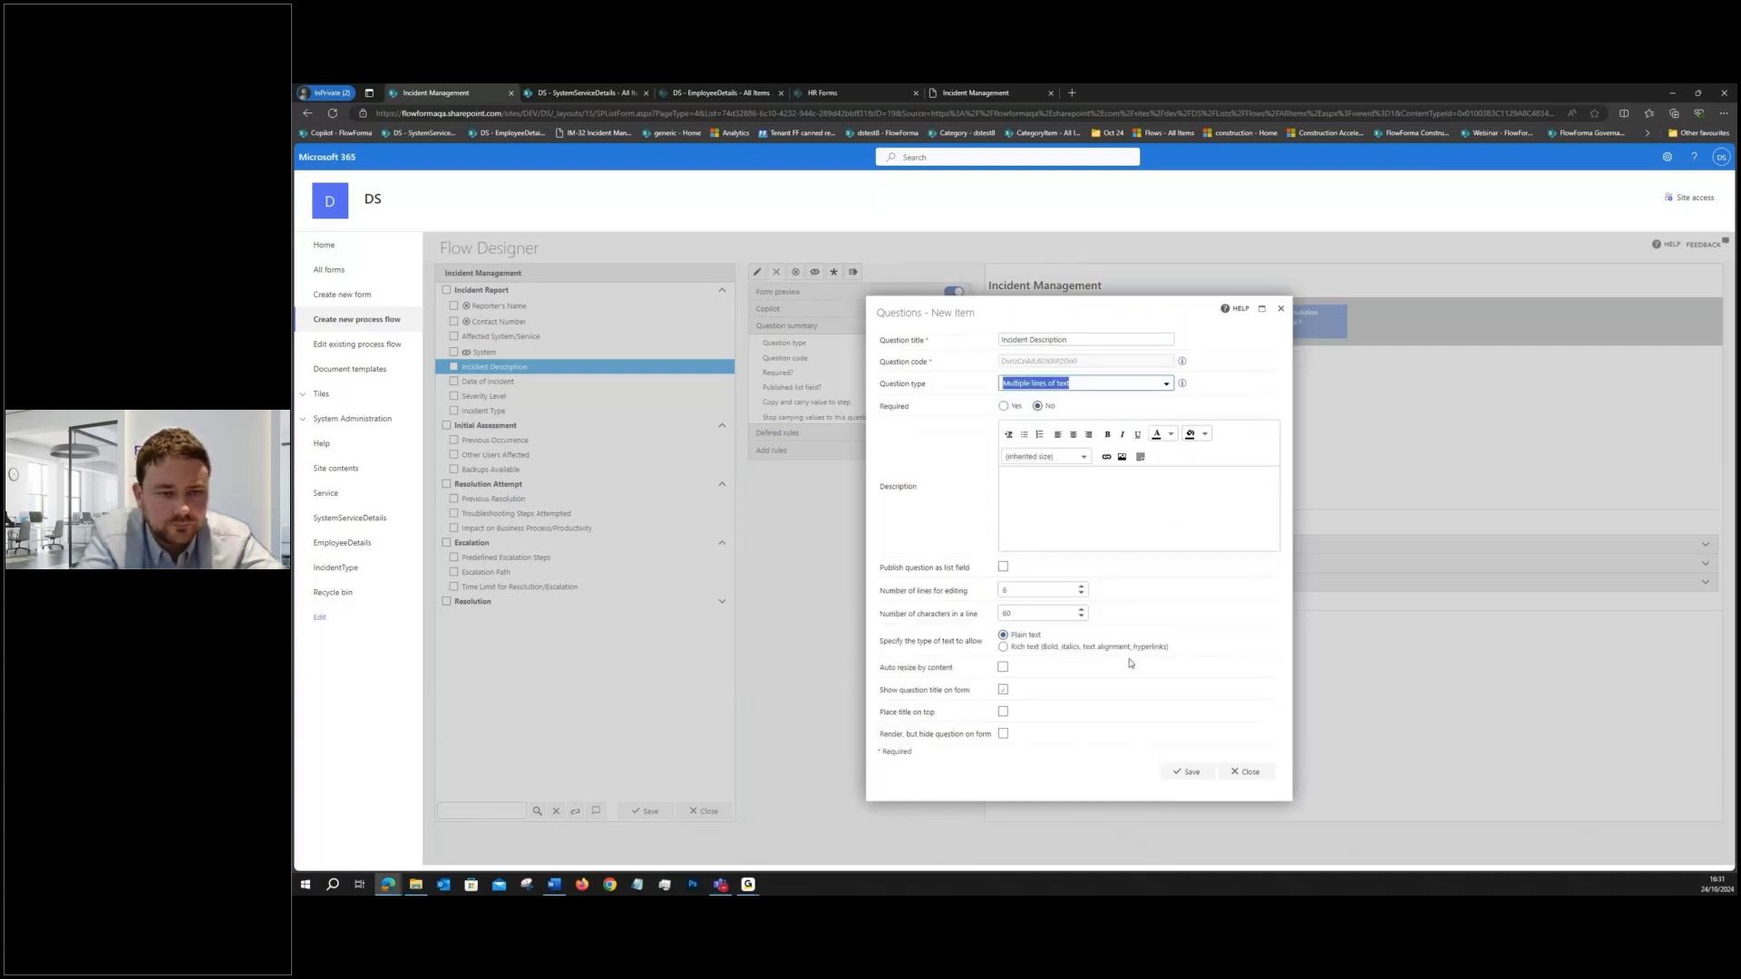
{"action": "left_click", "coordinate": [1184, 770]}
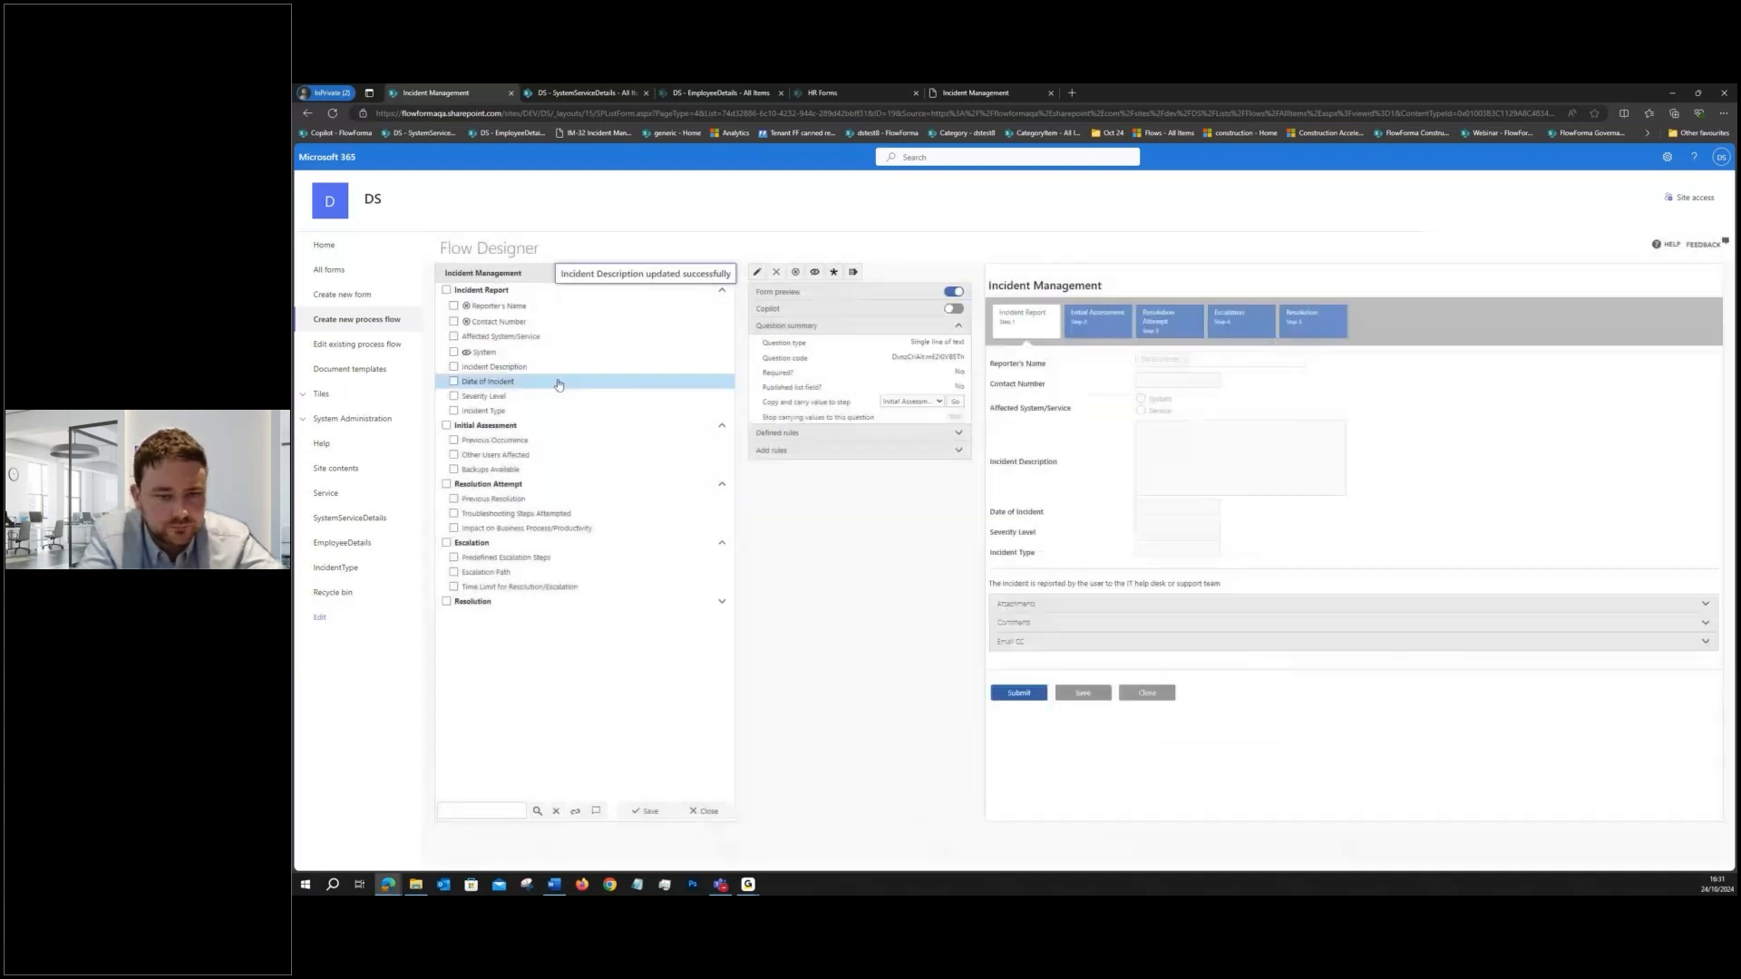
- Change the Date of Incident question type to Date and time and save it
{"action": "double_click", "coordinate": [558, 382]}
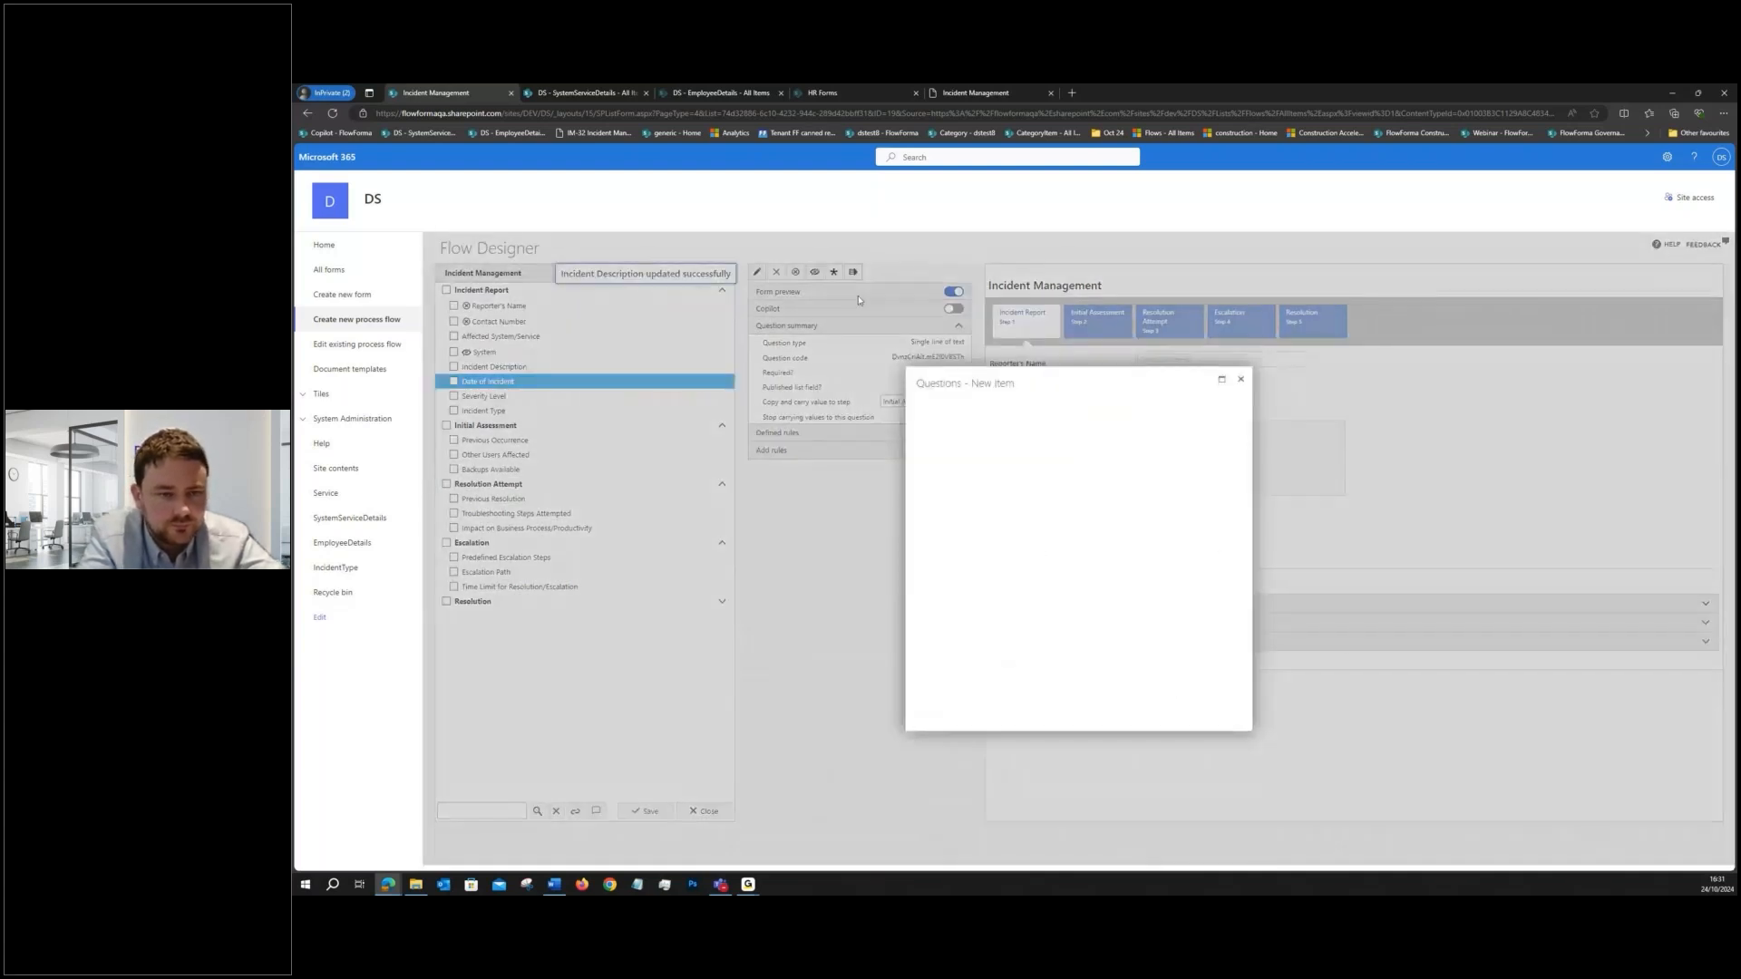
{"action": "left_click", "coordinate": [1085, 399]}
{"action": "scroll", "coordinate": [1063, 464], "scroll_direction": "down", "scroll_amount": 2}
{"action": "left_click", "coordinate": [1063, 462]}
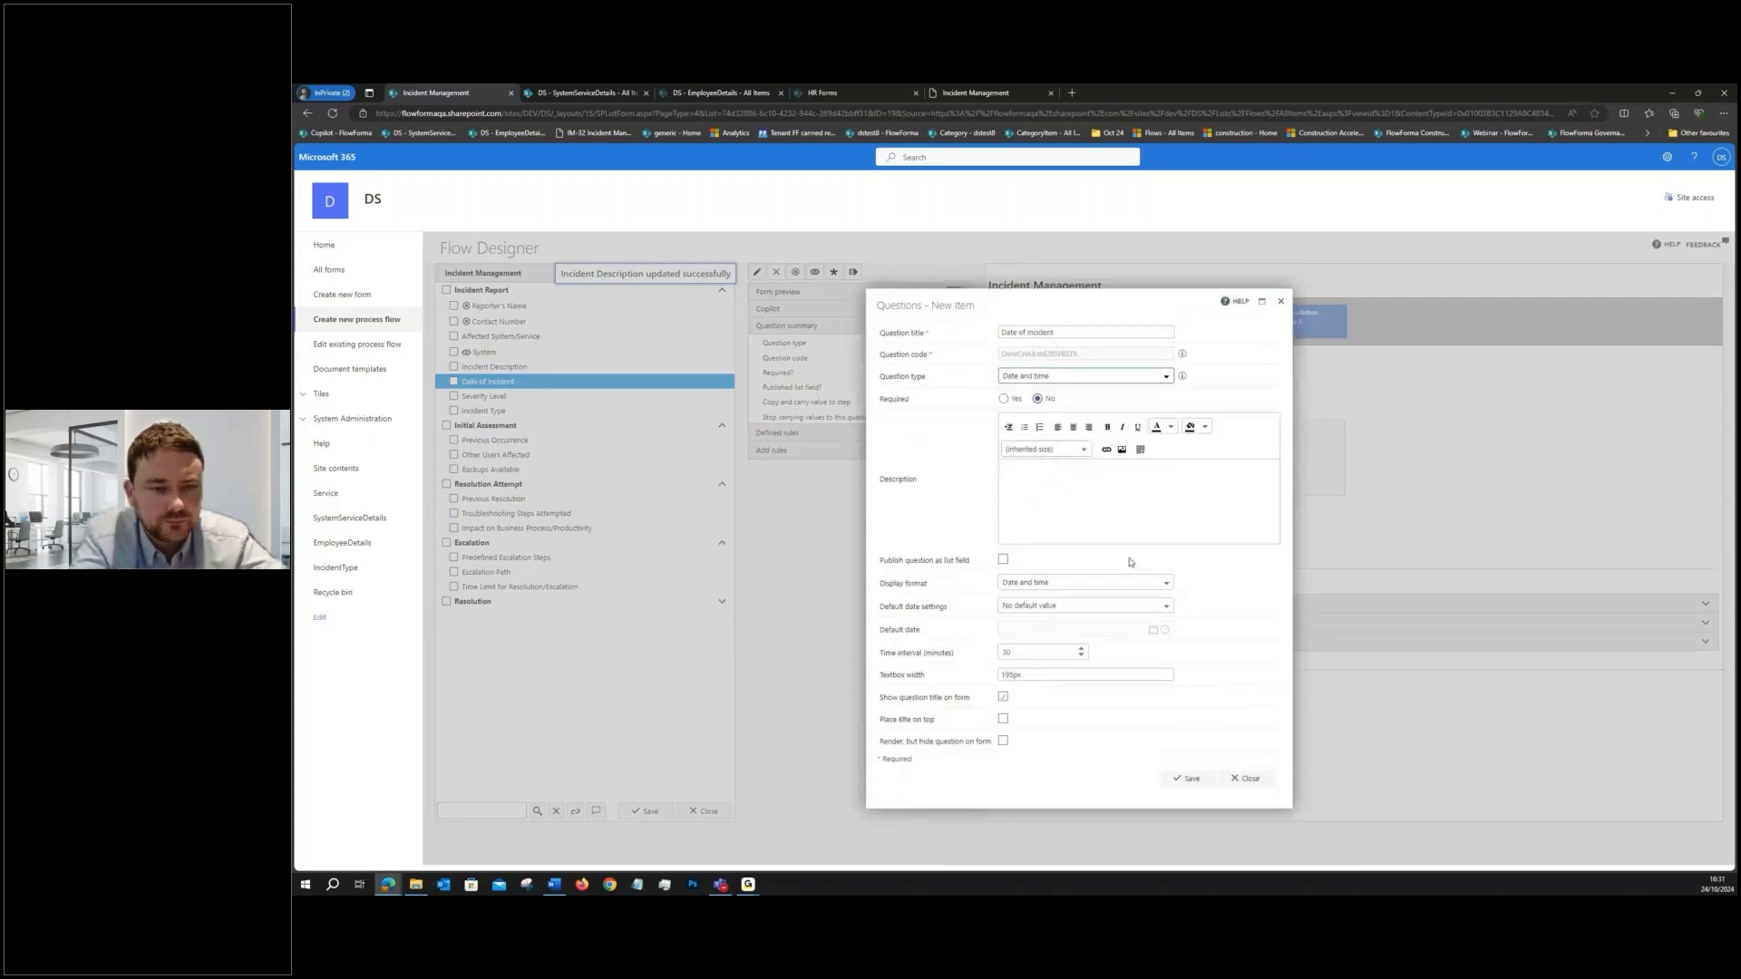
{"action": "left_click", "coordinate": [1183, 785]}
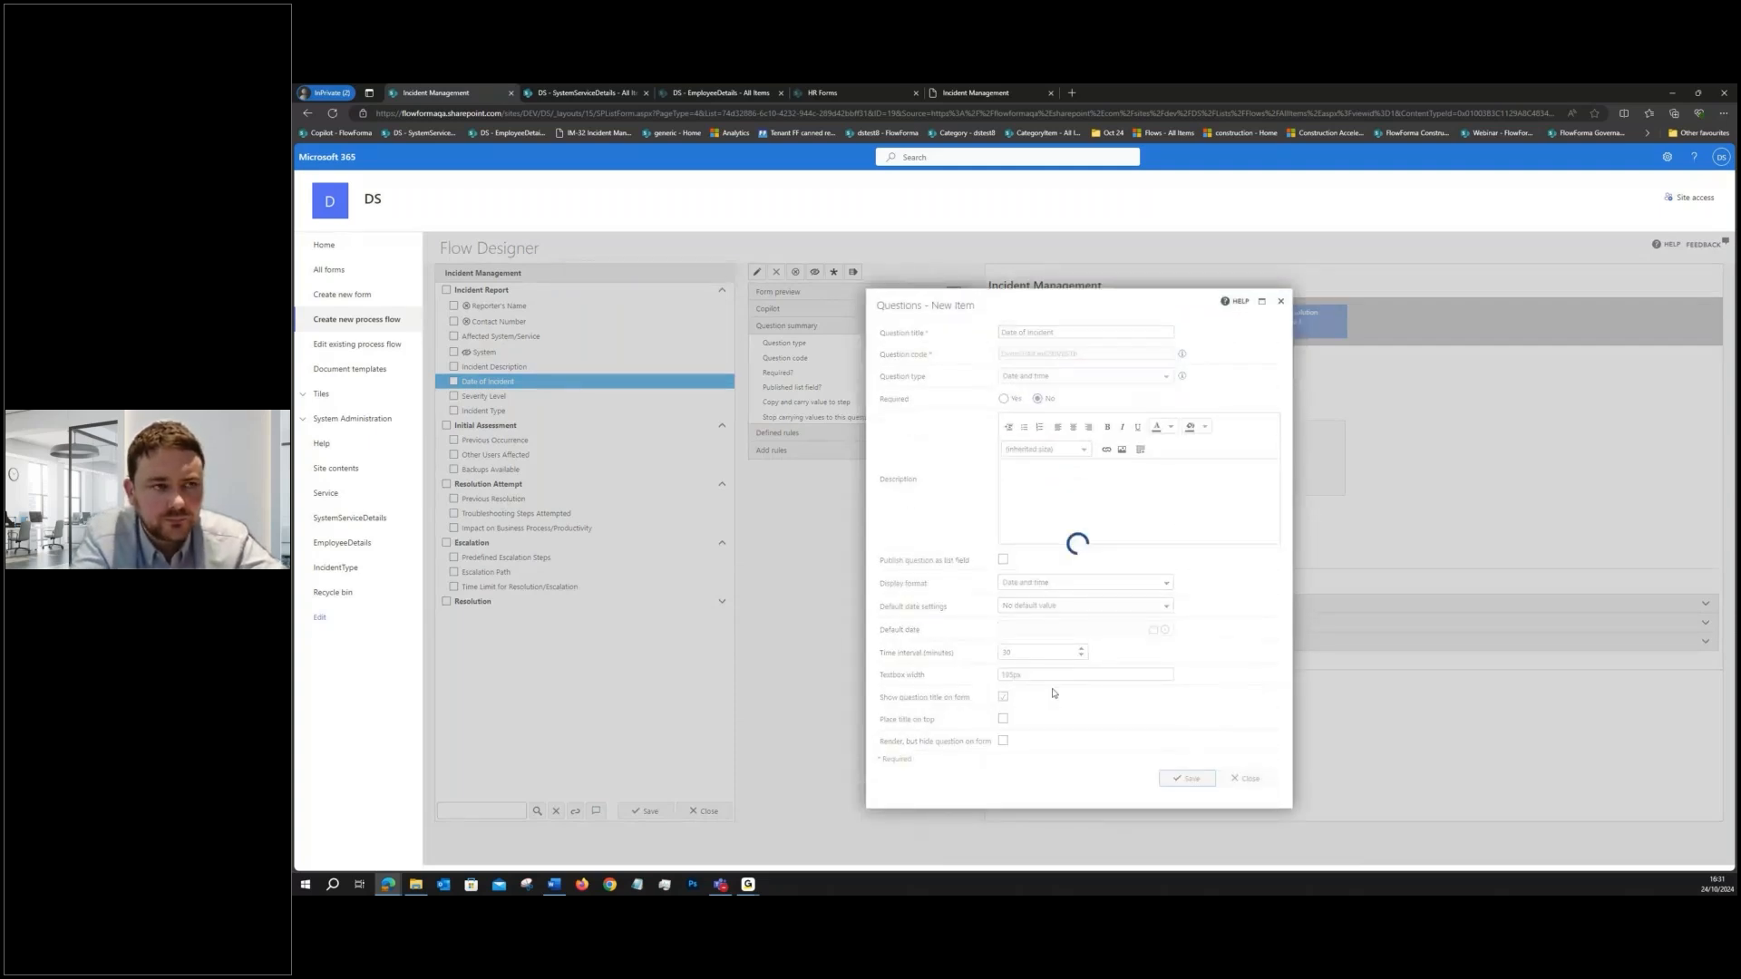
- Change the Severity Level question to a Choice type with the values High, Medium and Low
{"action": "left_click", "coordinate": [533, 395]}
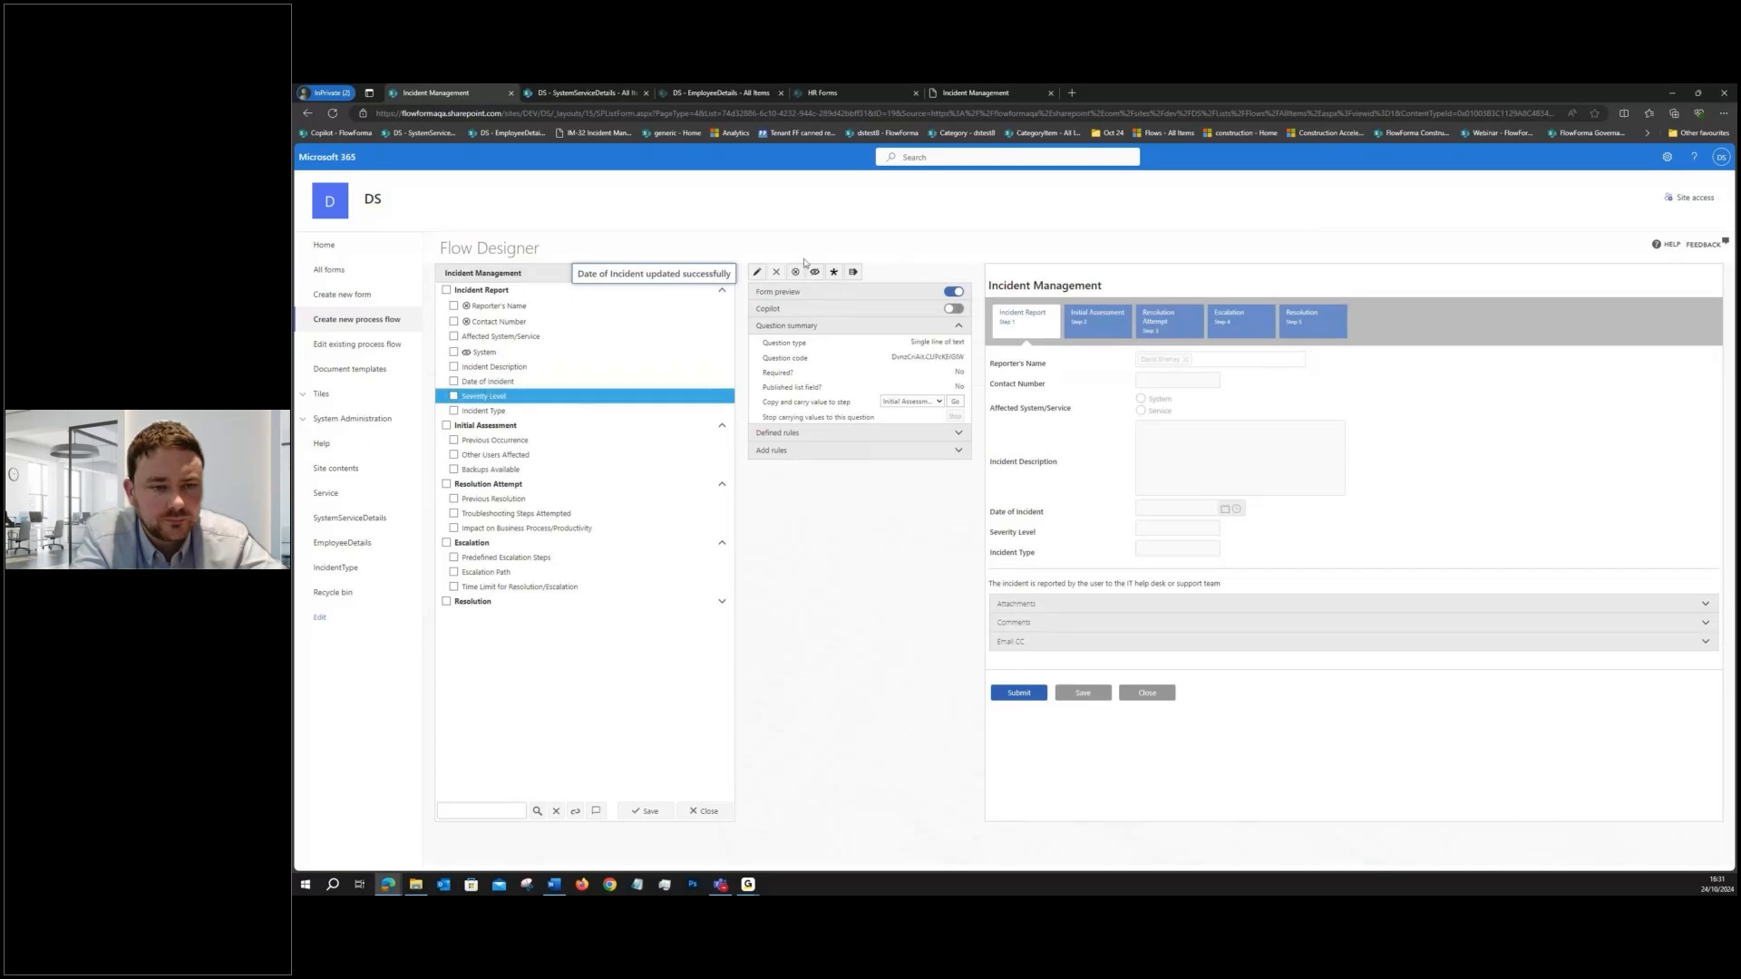
{"action": "left_click", "coordinate": [758, 273]}
{"action": "double_click", "coordinate": [1054, 405]}
{"action": "left_click", "coordinate": [1053, 406]}
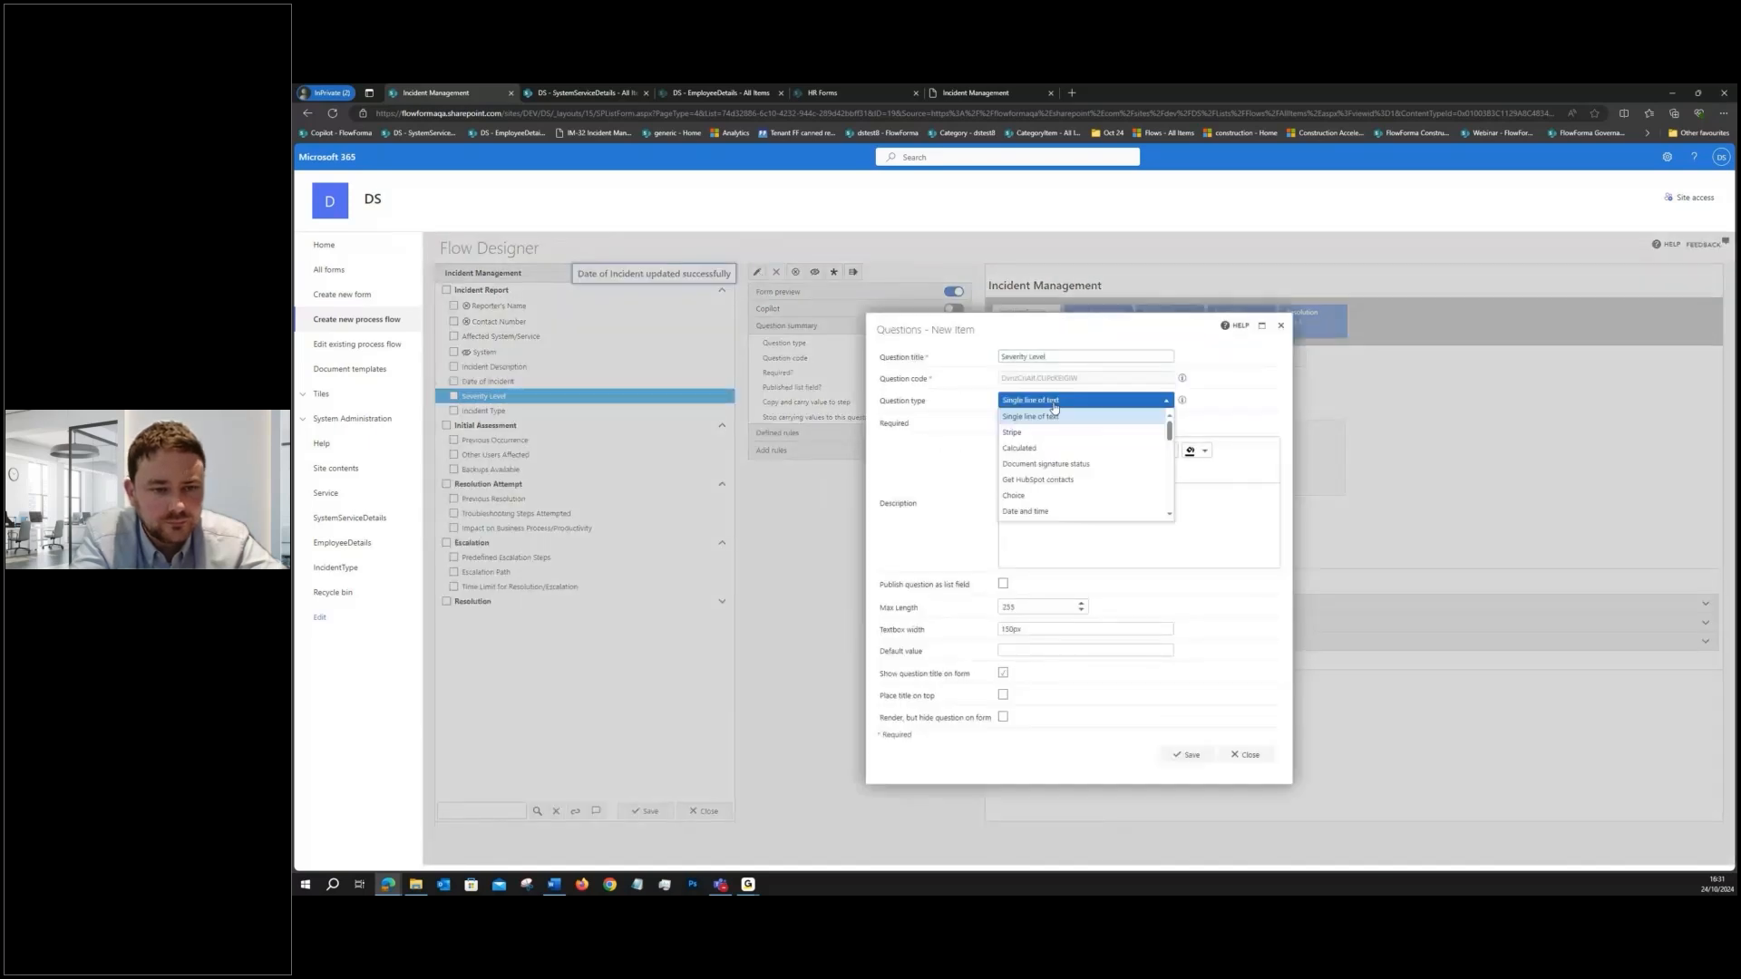
{"action": "left_click", "coordinate": [1042, 496]}
{"action": "left_click", "coordinate": [1025, 571]}
{"action": "type", "text": "High"}
{"action": "key", "text": "Return"}
{"action": "type", "text": "Me"}
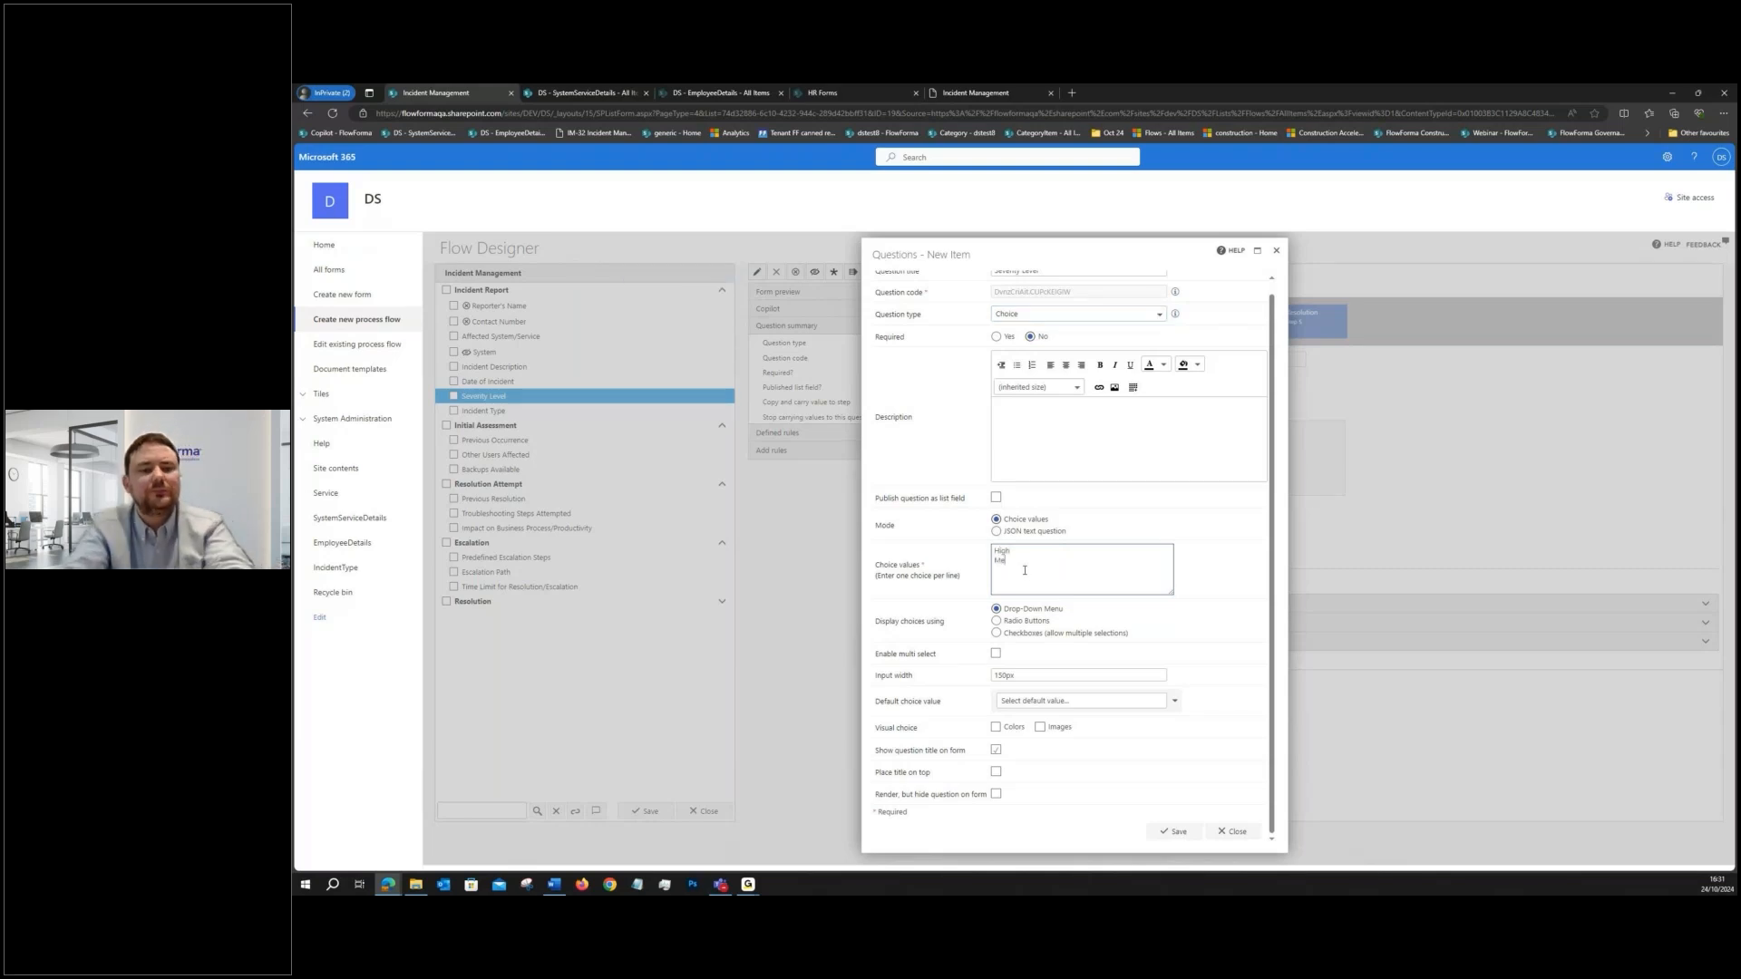
{"action": "type", "text": "dium"}
{"action": "key", "text": "Return"}
{"action": "type", "text": "Low"}
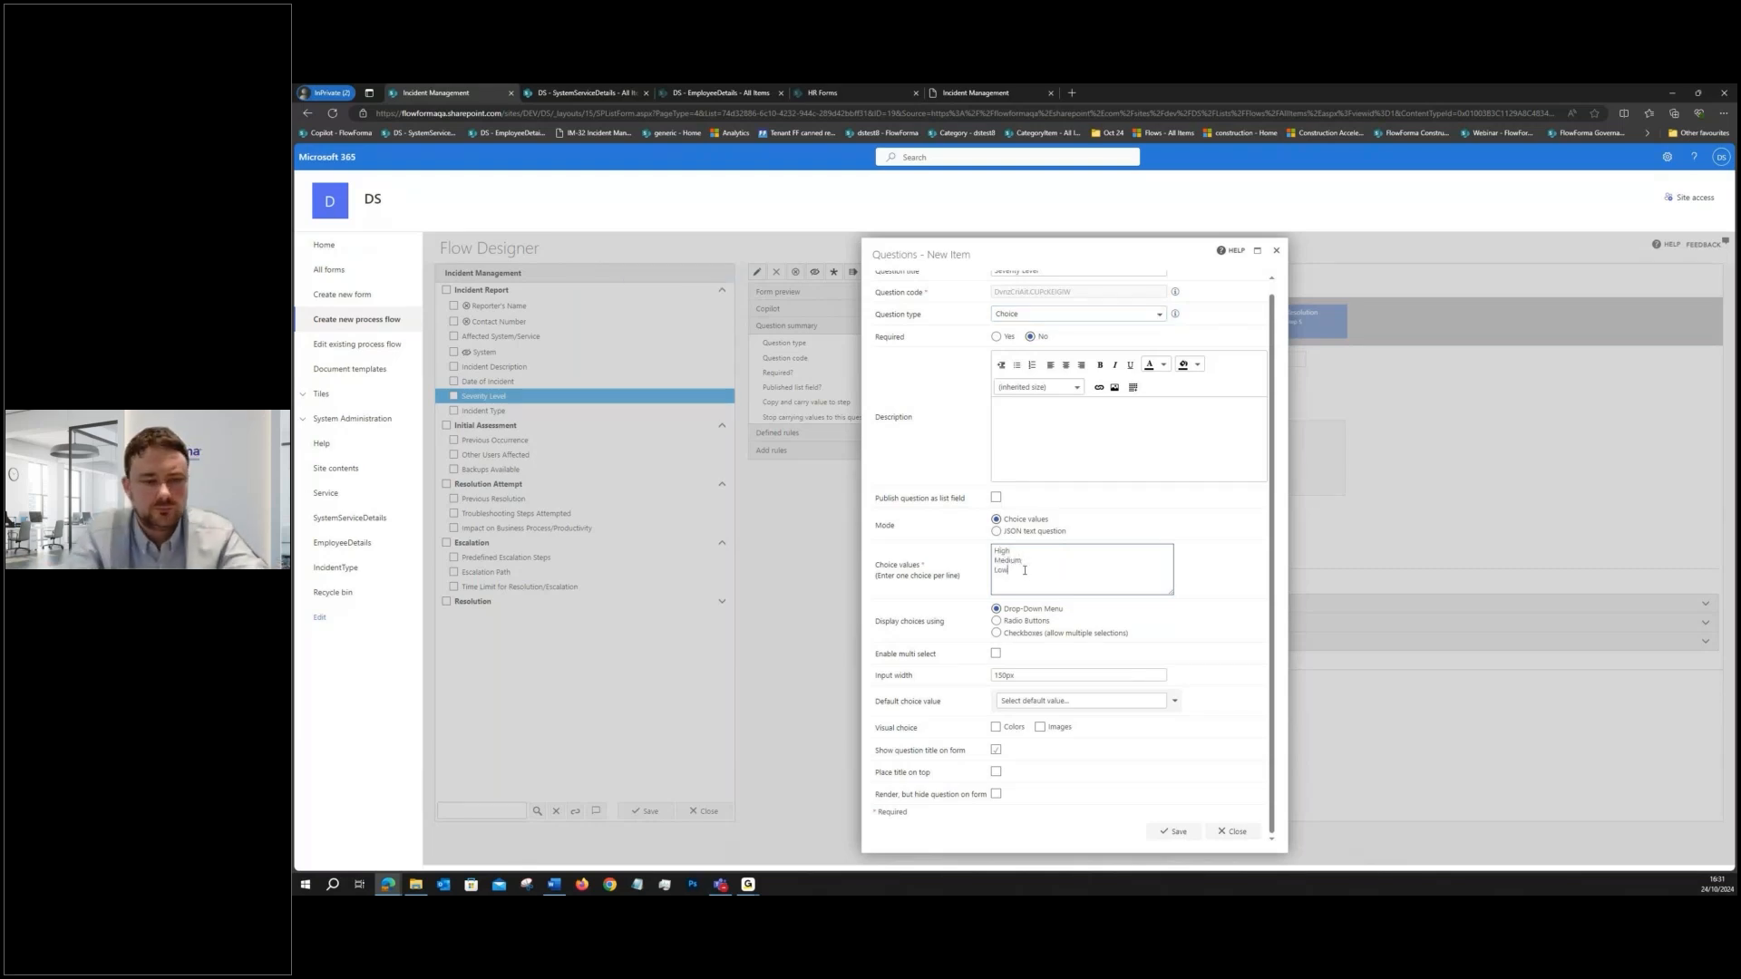
- Enable visual choice colours for Severity Level, mapping High to red and Medium to amber
{"action": "left_click", "coordinate": [995, 726]}
{"action": "scroll", "coordinate": [1001, 722], "scroll_direction": "down", "scroll_amount": 1}
{"action": "left_click", "coordinate": [1202, 646]}
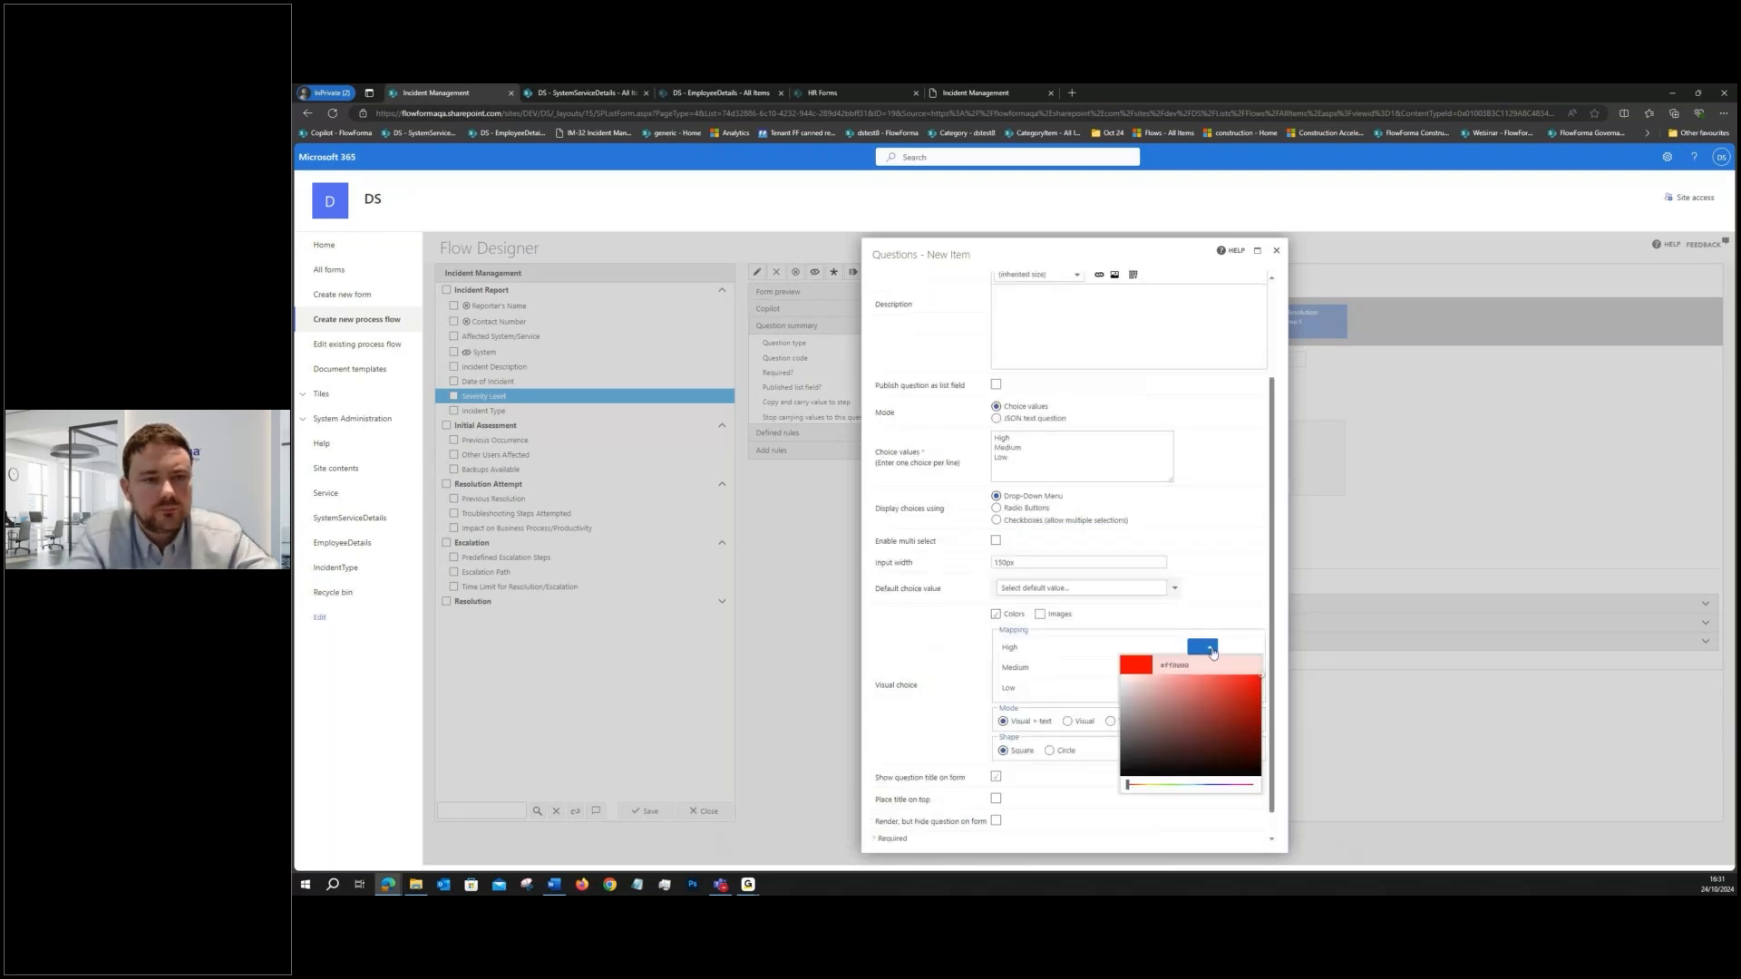
{"action": "left_click", "coordinate": [1233, 622]}
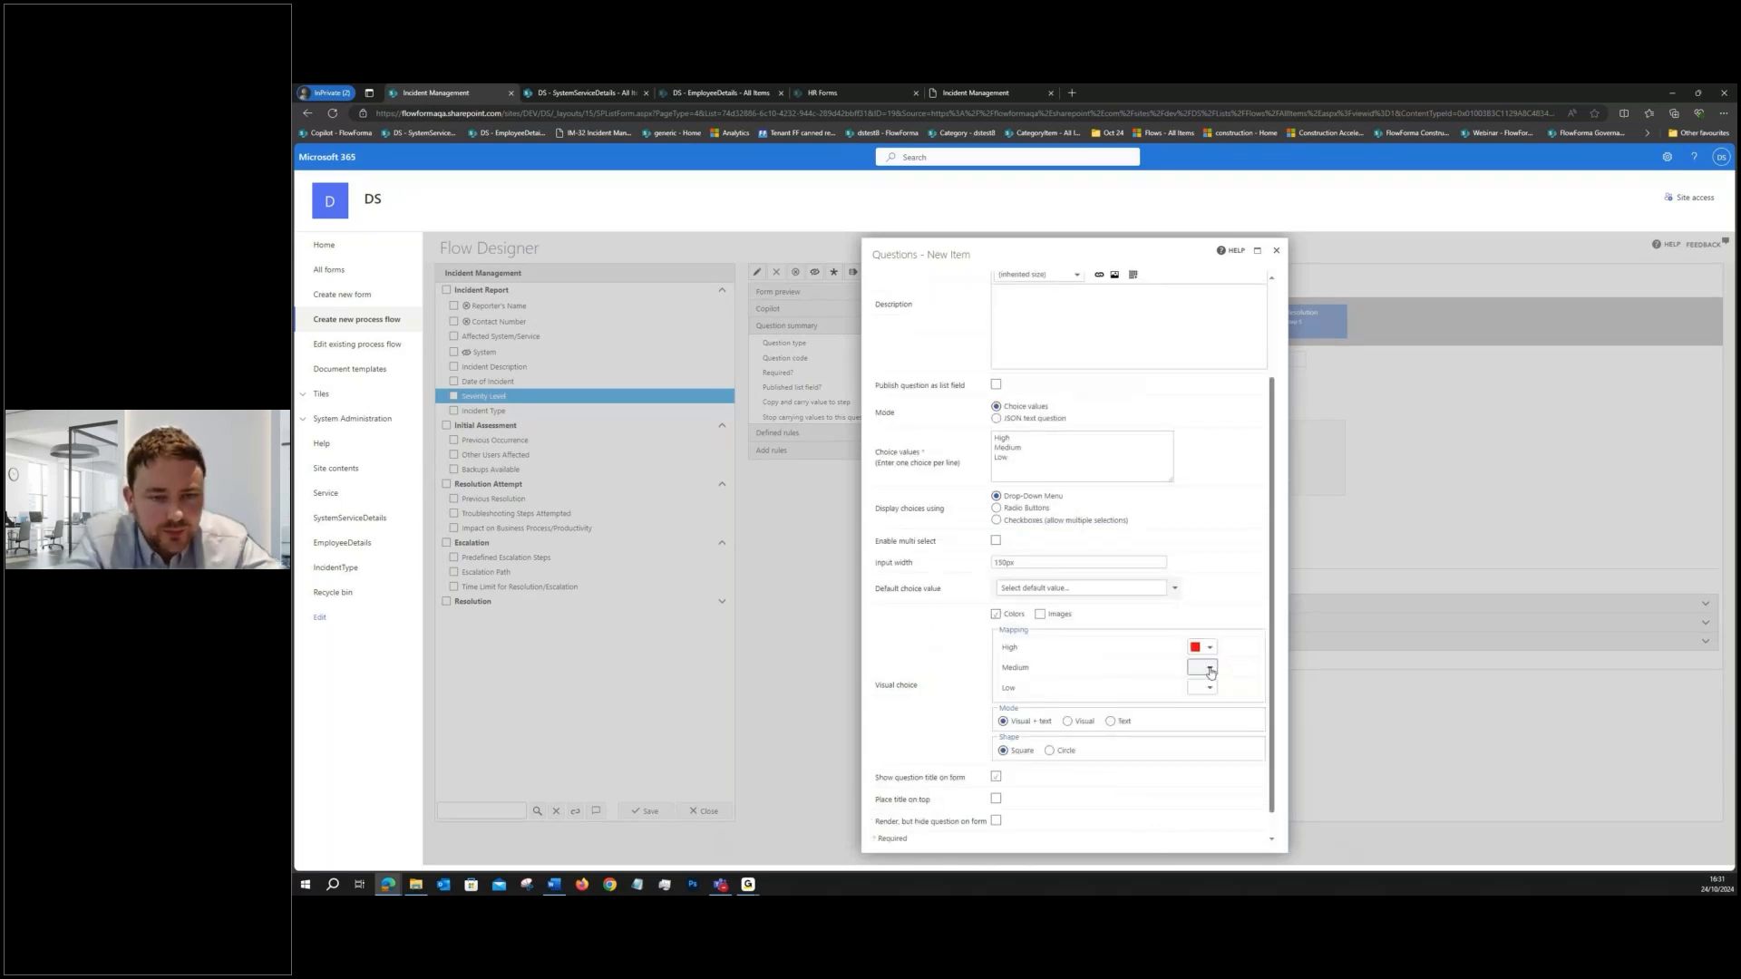
{"action": "left_click", "coordinate": [1210, 670]}
{"action": "left_click", "coordinate": [1137, 805]}
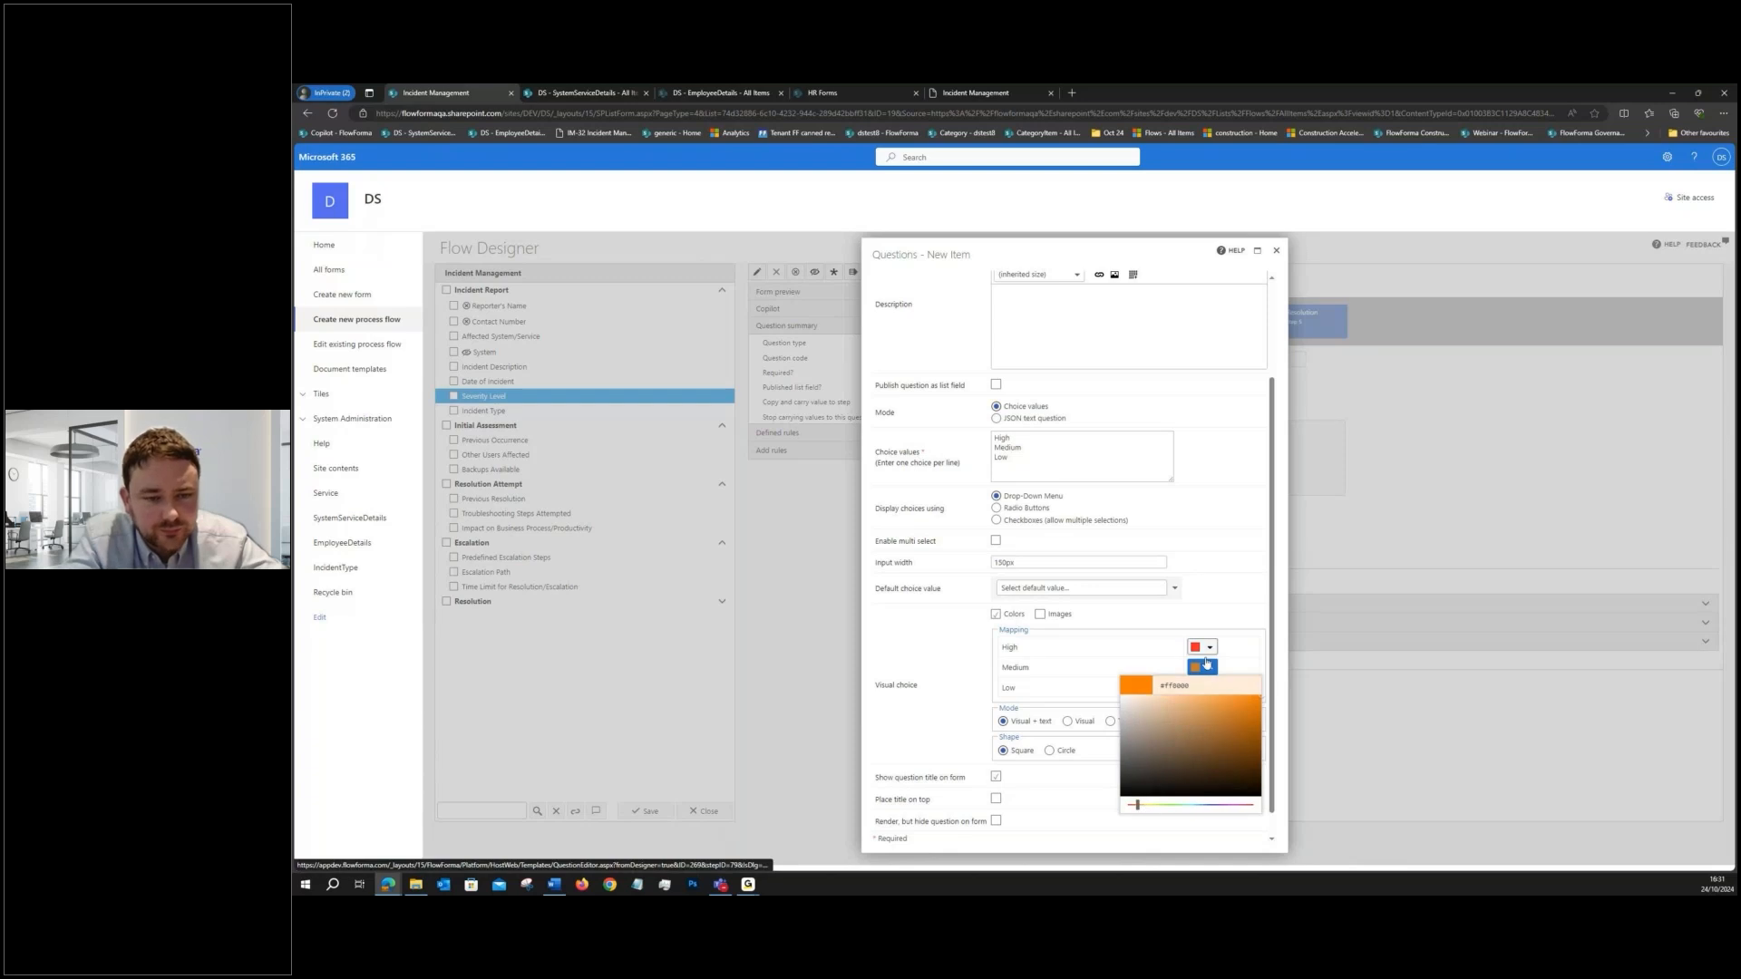
{"action": "left_click_drag", "start_coordinate": [1147, 808], "coordinate": [1143, 810]}
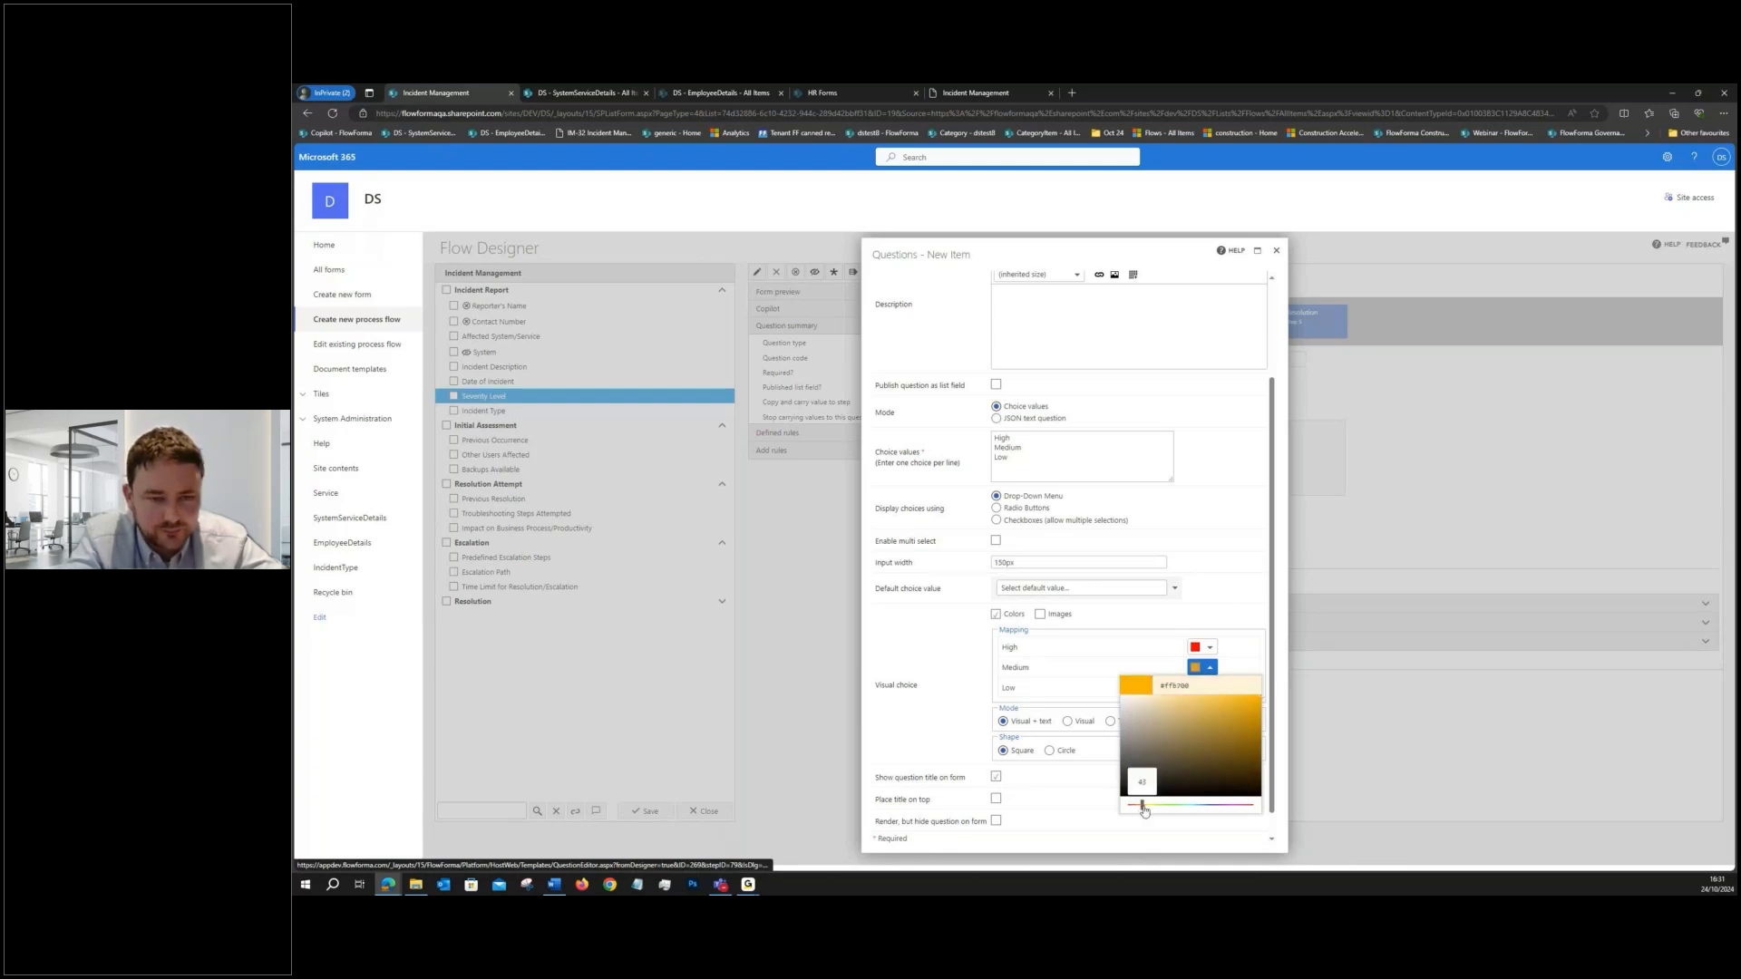
{"action": "left_click", "coordinate": [1223, 603]}
- Map the Low severity choice to light grey and save the Severity Level question
{"action": "left_click", "coordinate": [1210, 688]}
{"action": "left_click_drag", "start_coordinate": [1139, 737], "coordinate": [1102, 725]}
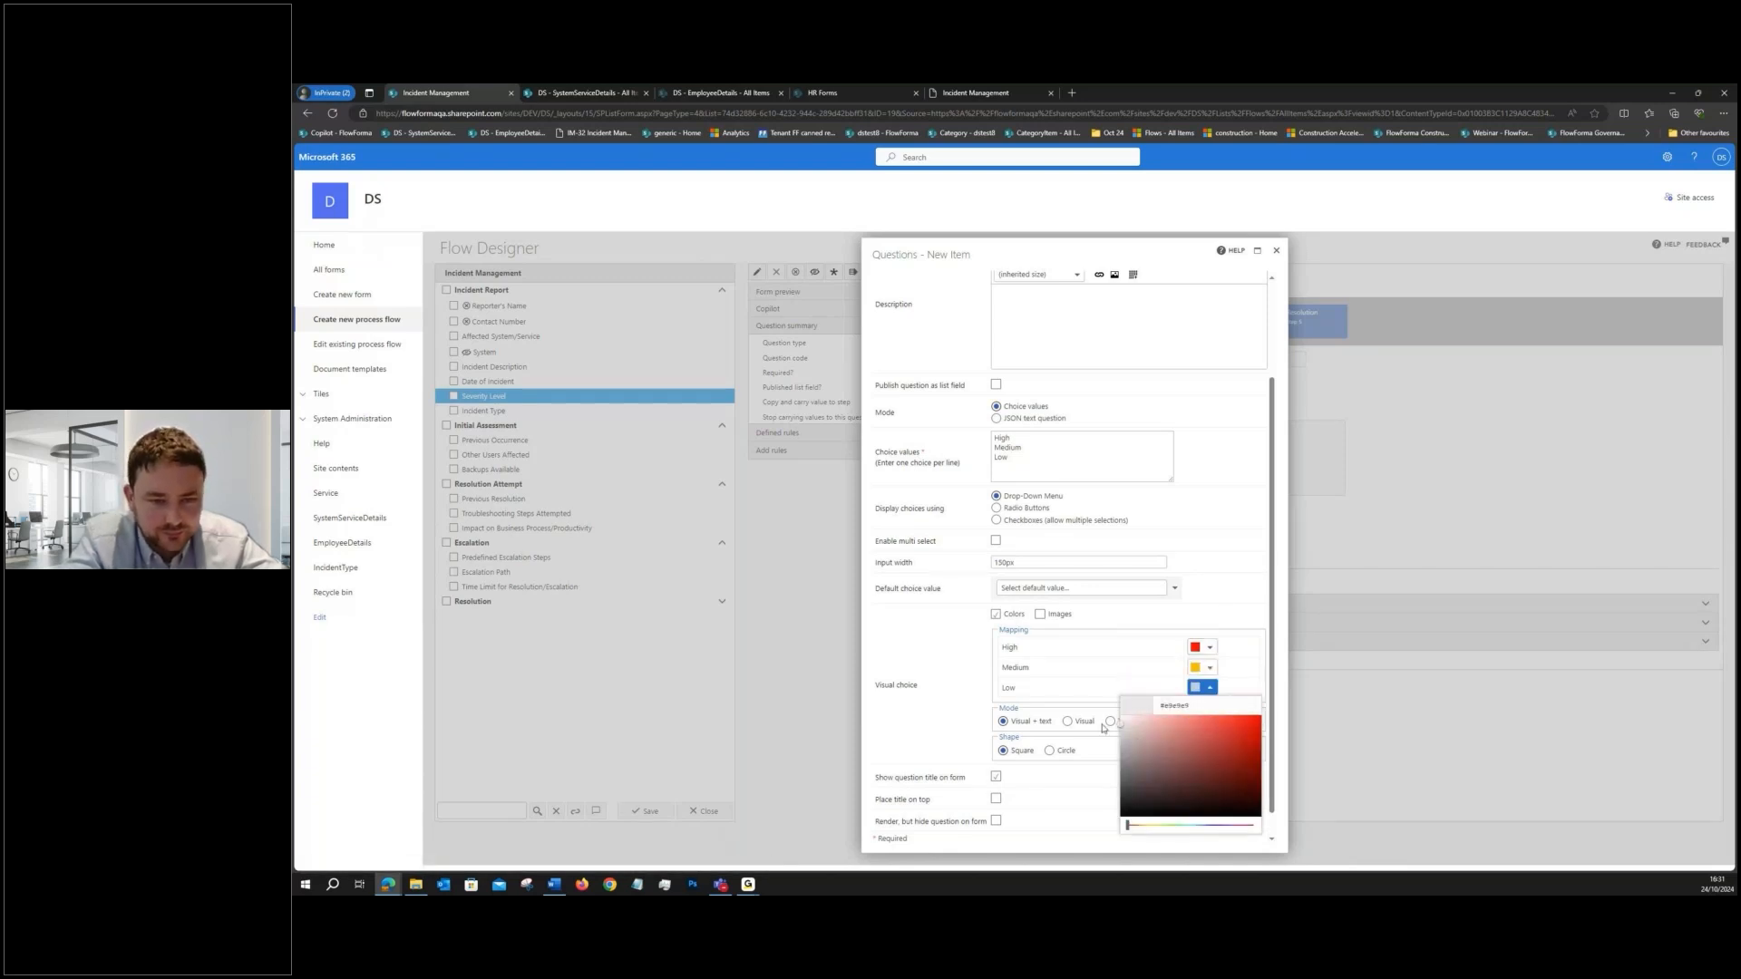
{"action": "left_click", "coordinate": [1102, 727]}
{"action": "scroll", "coordinate": [1124, 779], "scroll_direction": "down", "scroll_amount": 1}
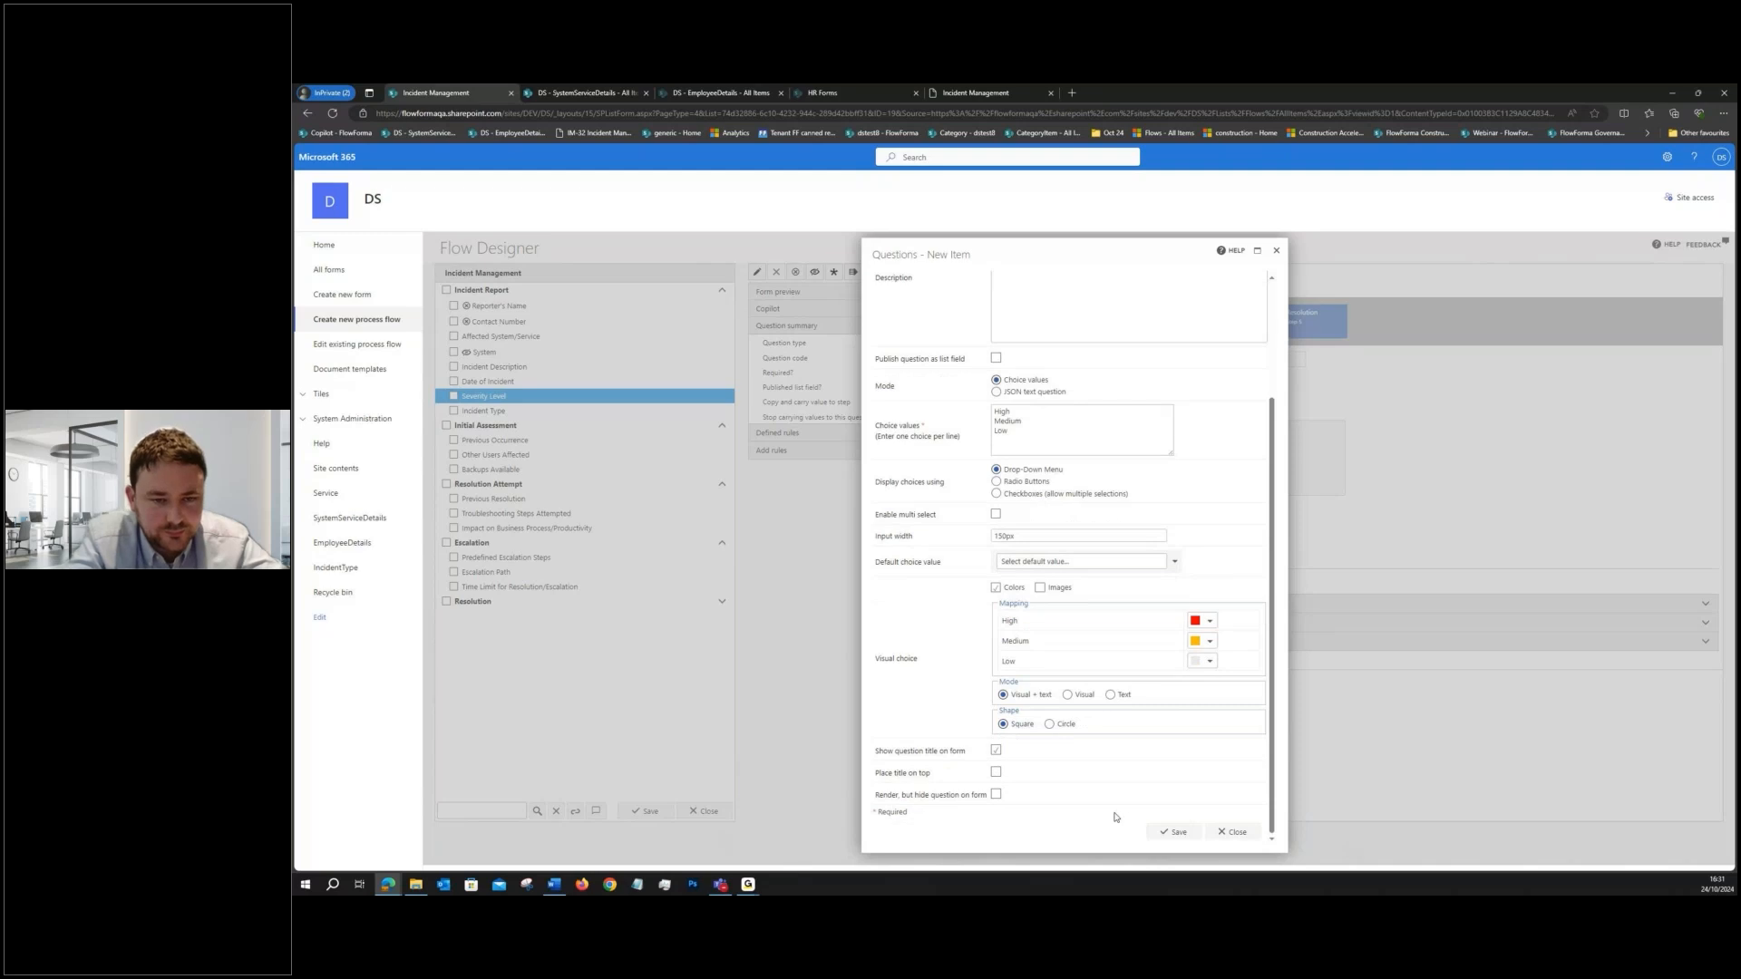
{"action": "left_click", "coordinate": [1172, 831]}
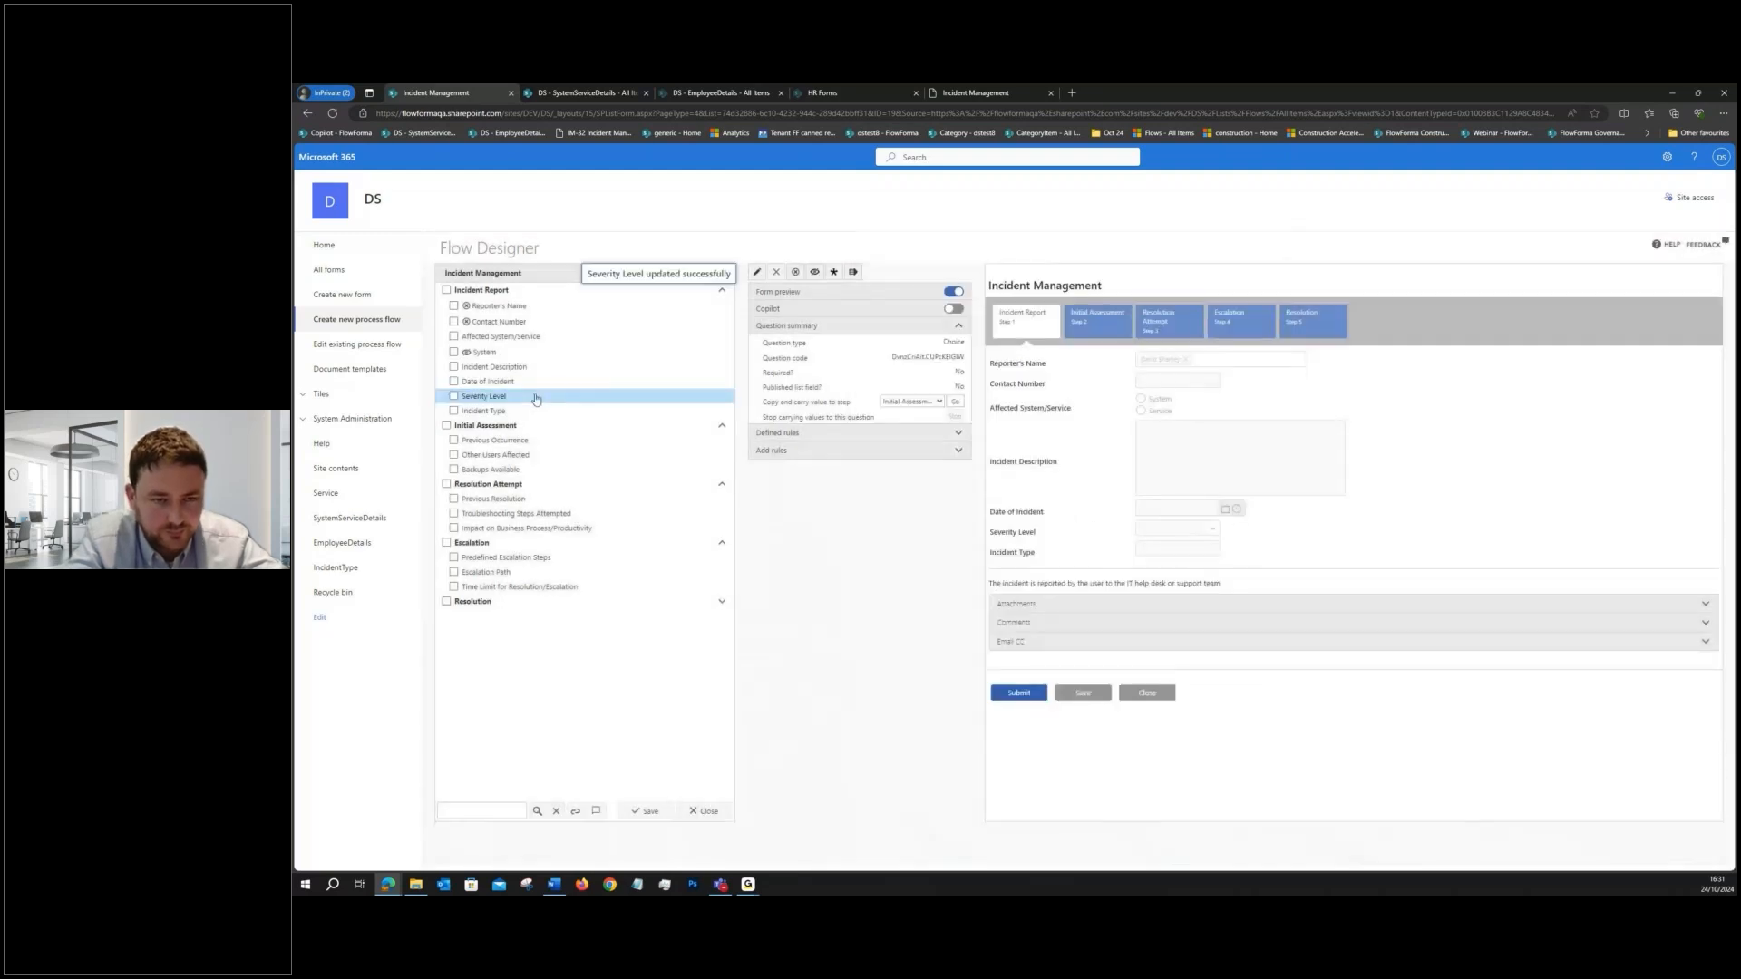
- Add a Separator question titled "SEP - WARNING" to the Incident Report step
{"action": "left_click", "coordinate": [480, 290]}
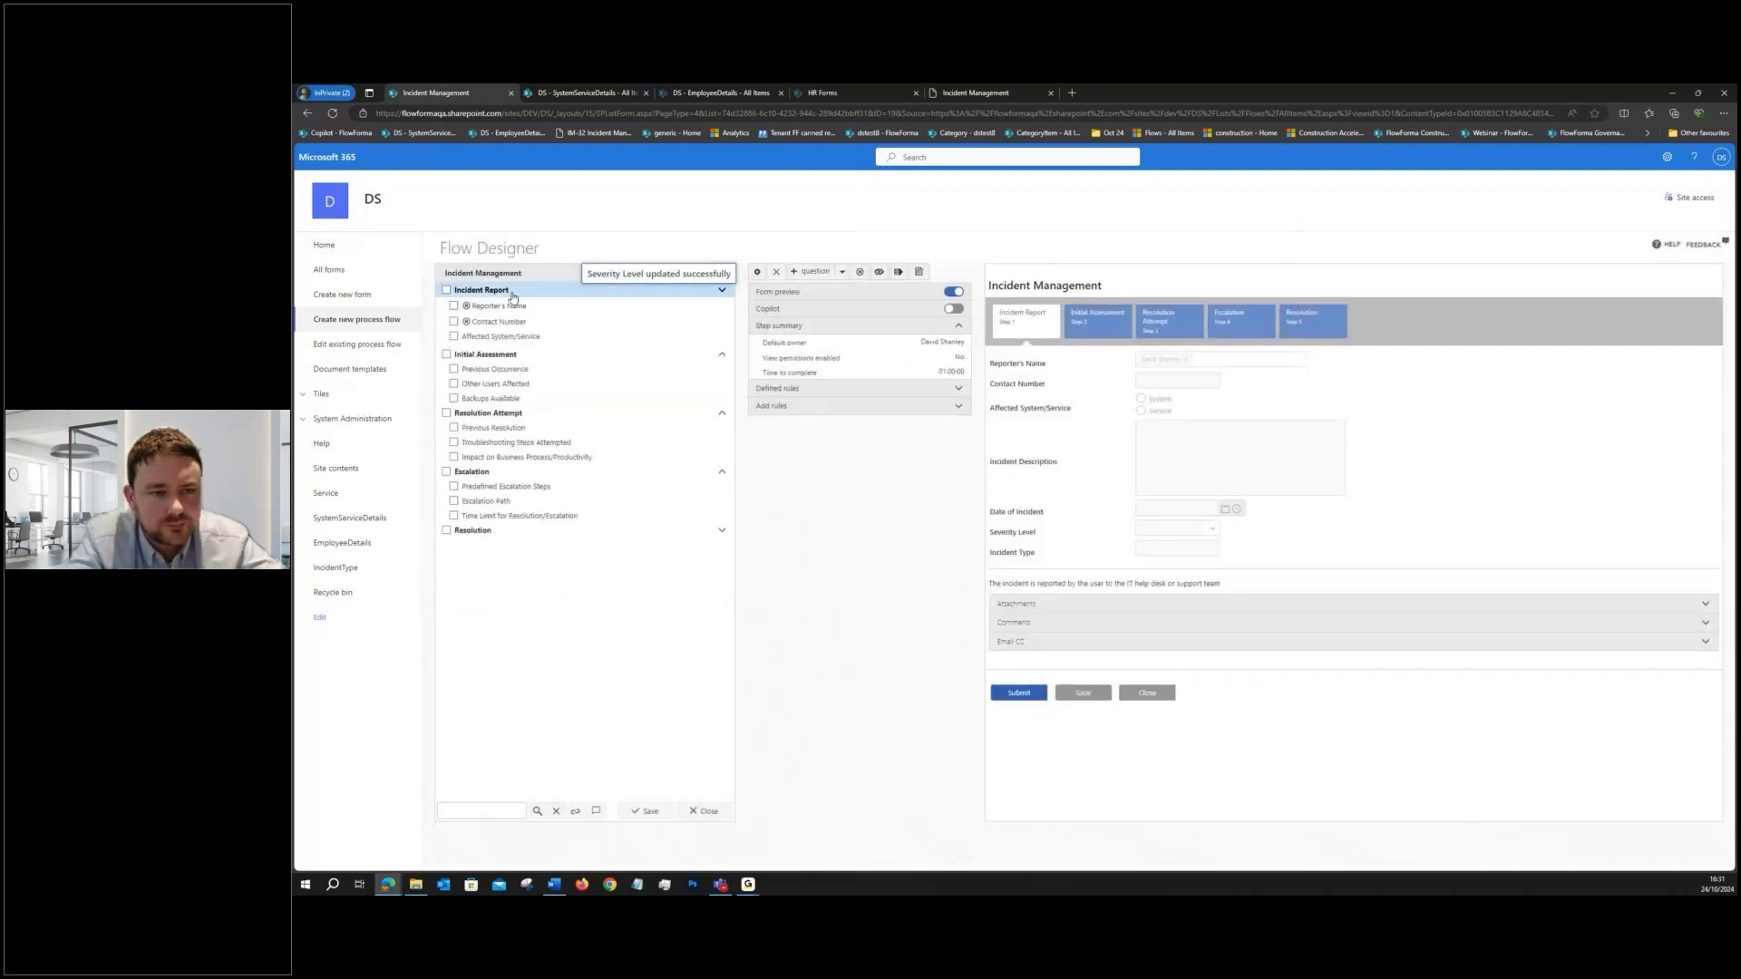
{"action": "left_click", "coordinate": [816, 272]}
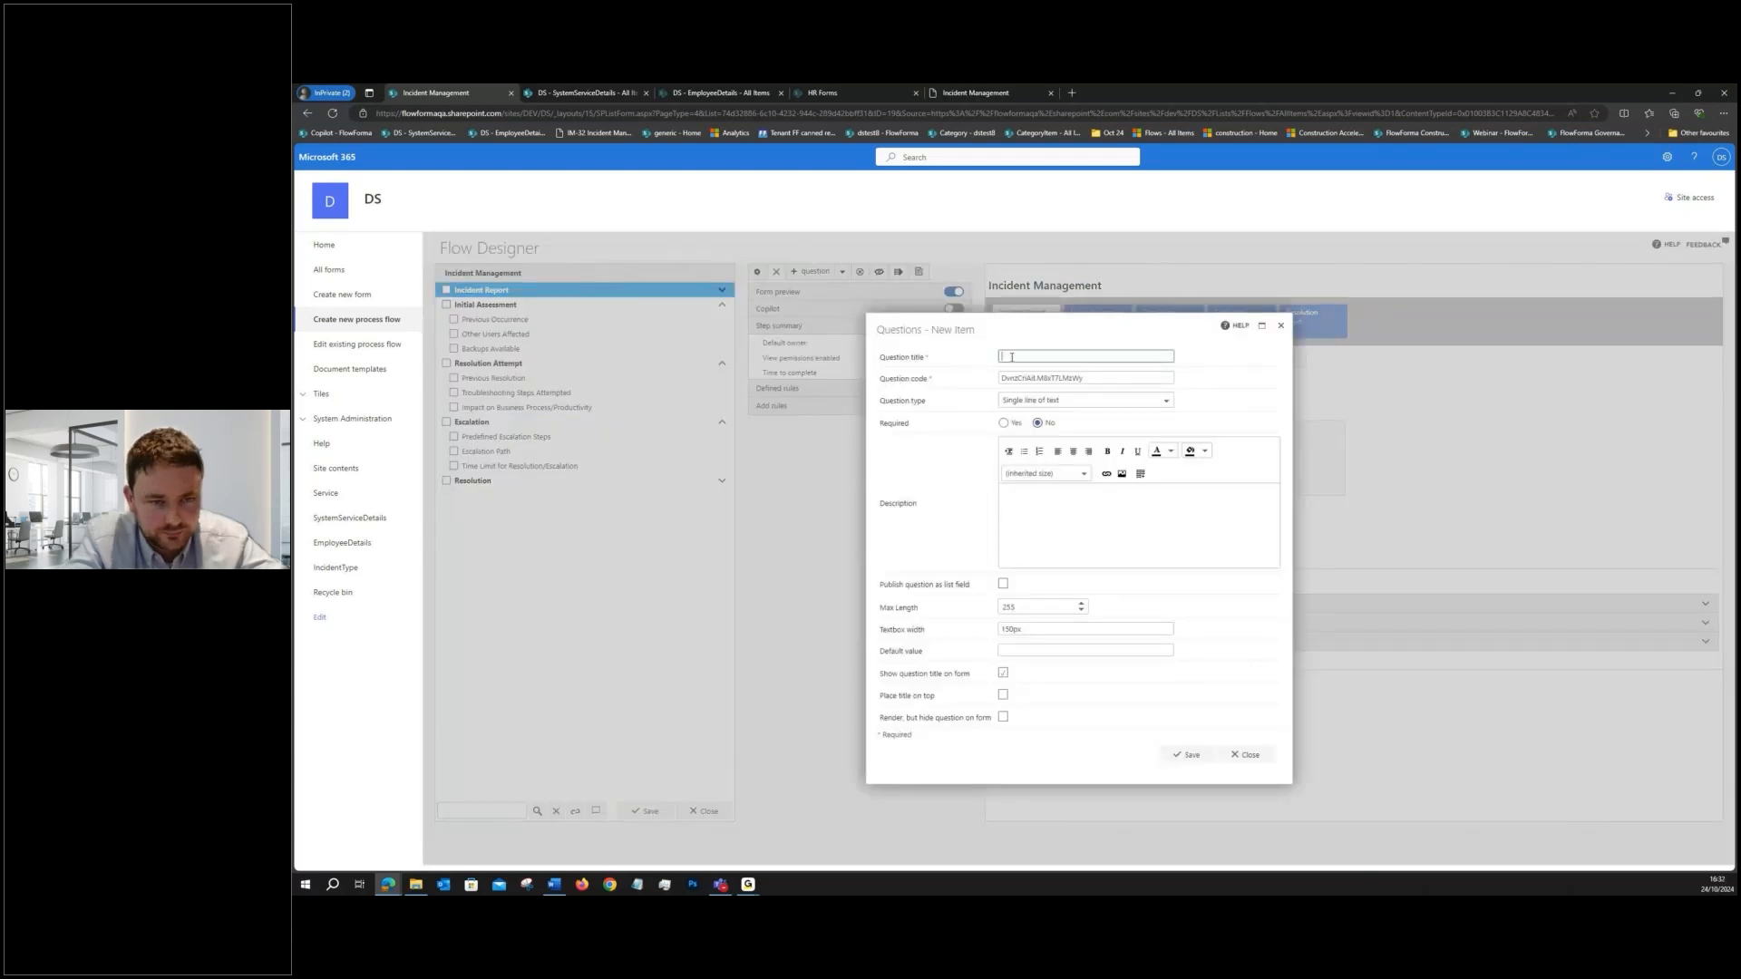
{"action": "type", "text": "SEI - WARNING"}
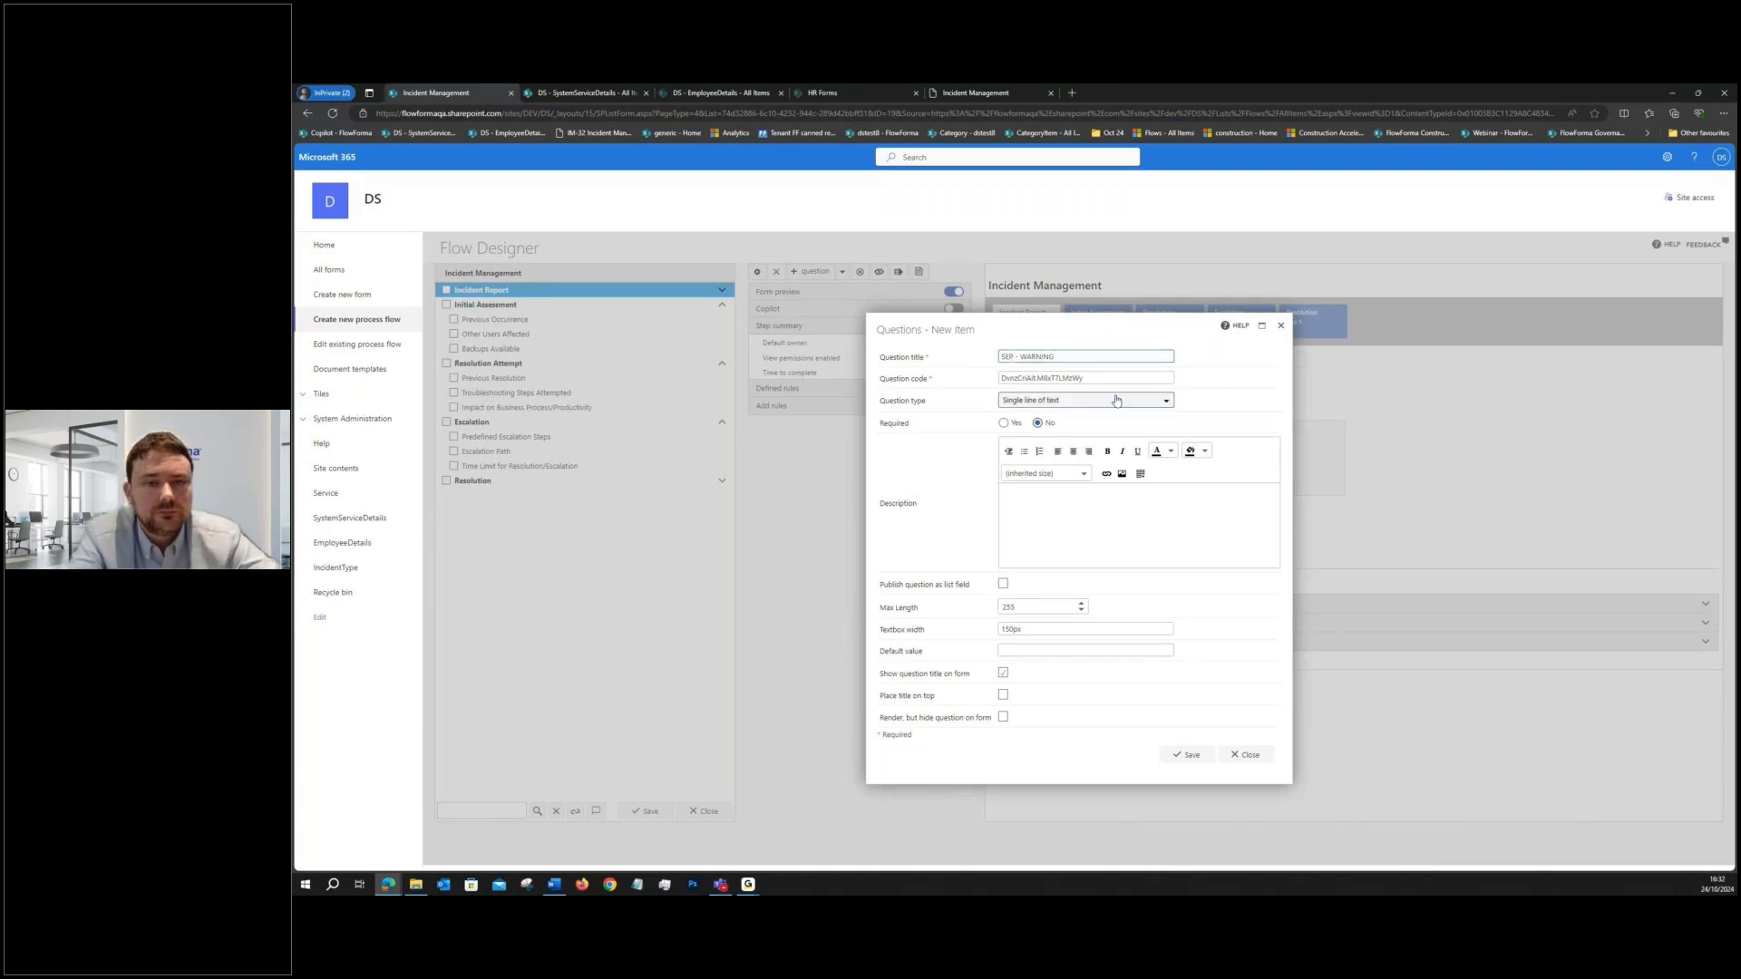
{"action": "left_click_drag", "start_coordinate": [1067, 357], "coordinate": [1024, 353]}
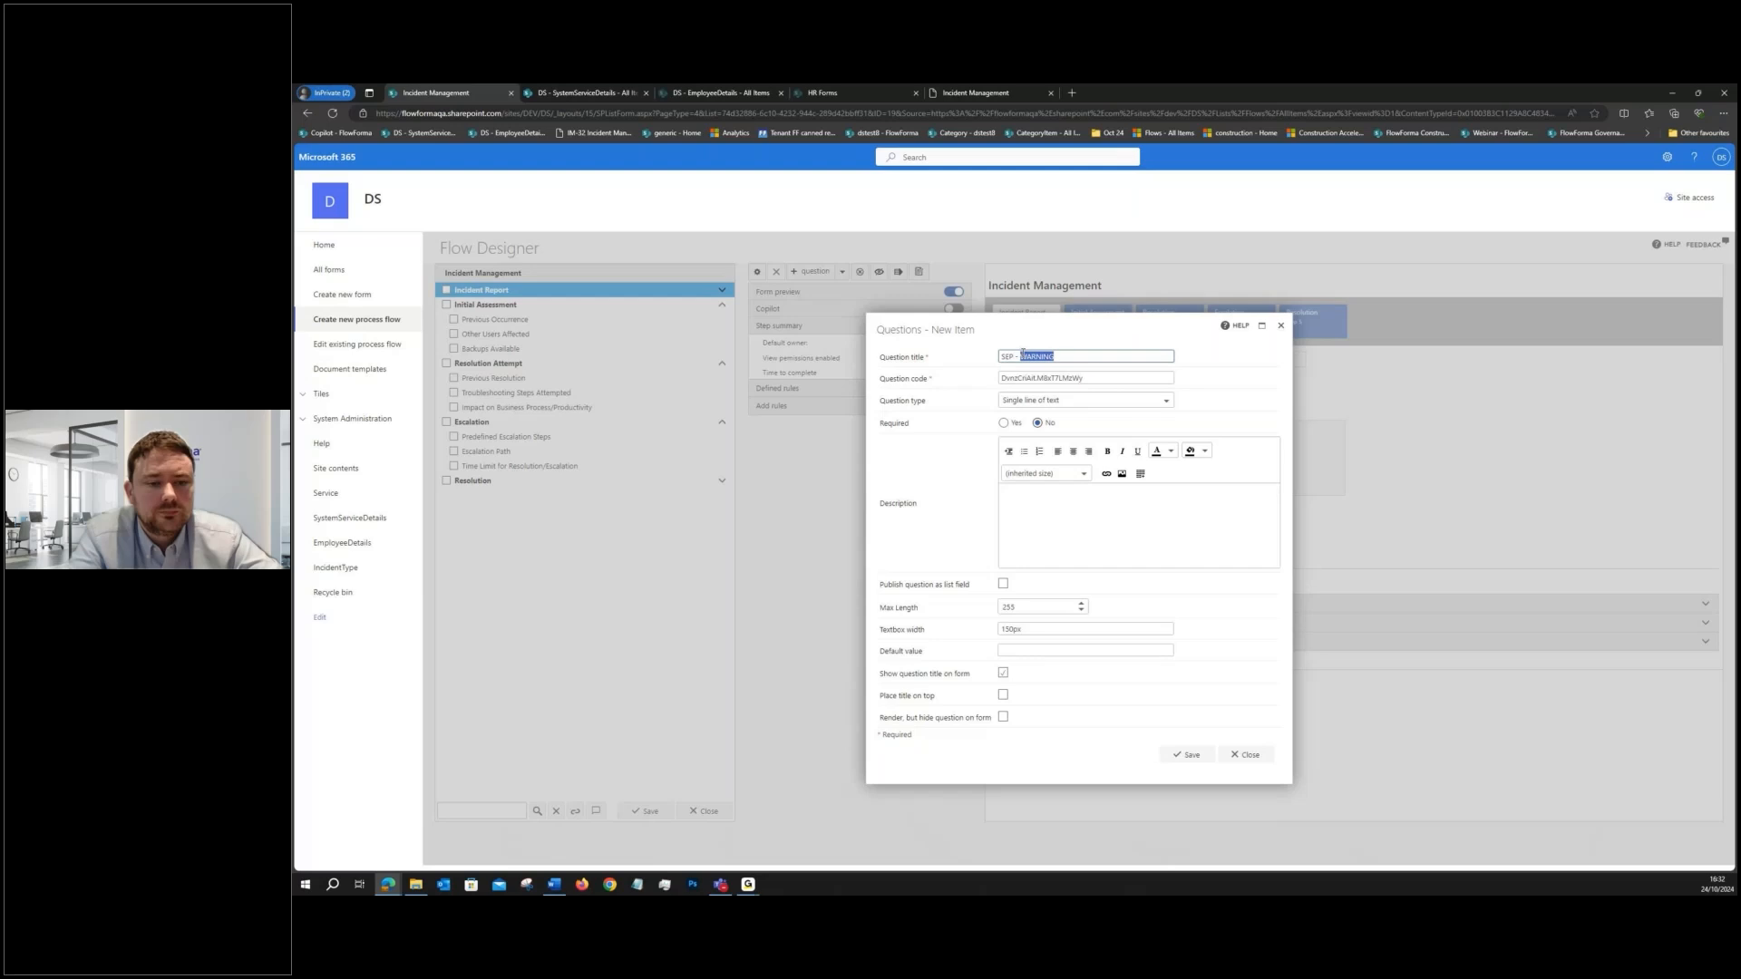
{"action": "left_click", "coordinate": [1085, 402]}
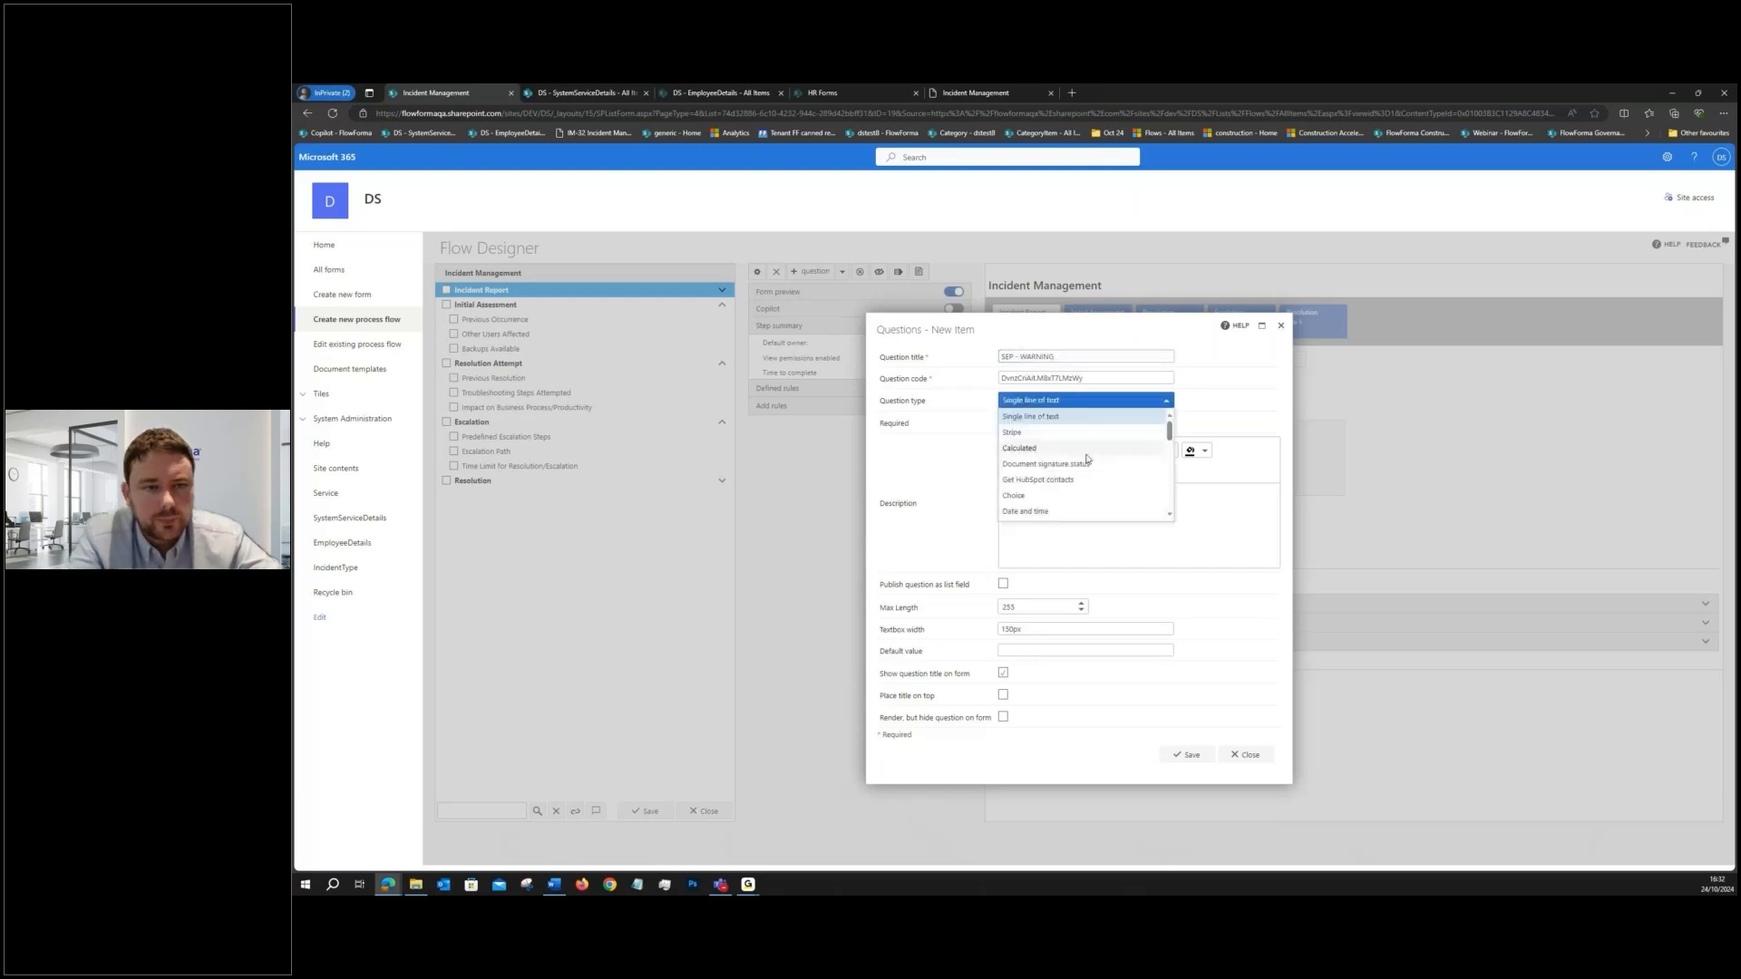
{"action": "scroll", "coordinate": [1087, 463], "scroll_direction": "down", "scroll_amount": 5}
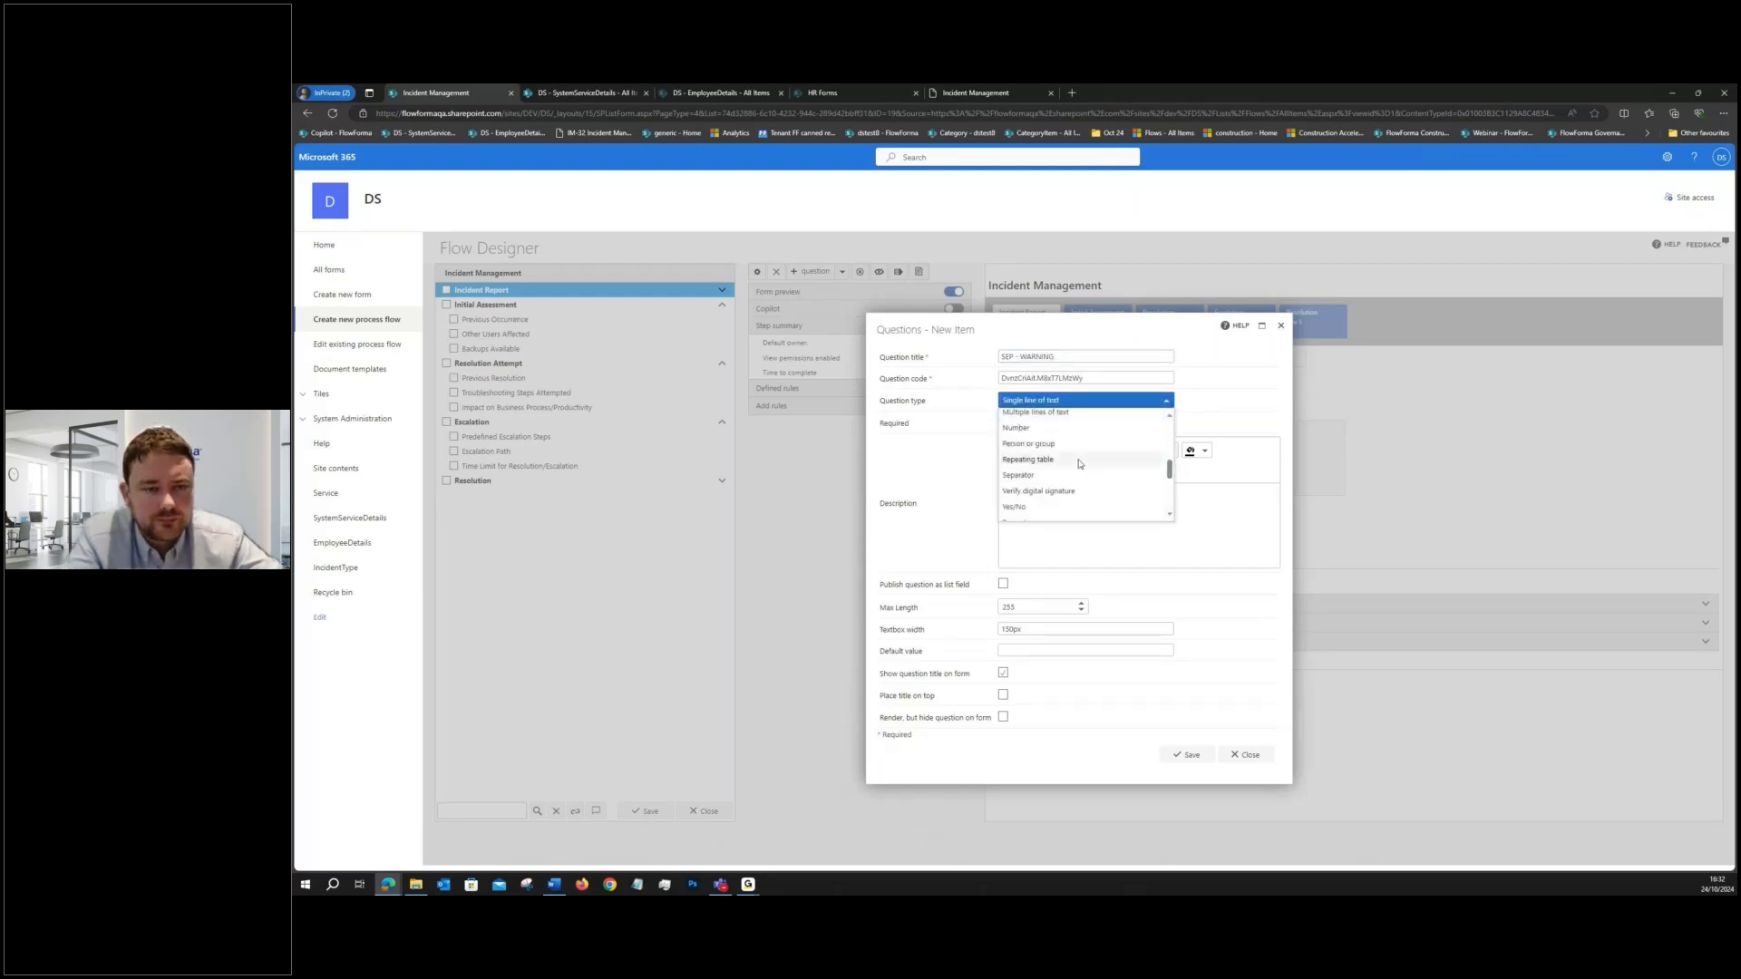
{"action": "left_click", "coordinate": [1031, 495]}
- Enter "WARNING" as the separator's description and format it bold, size 3 (12pt), with white text
{"action": "left_click", "coordinate": [1037, 555]}
{"action": "type", "text": "WARNING"}
{"action": "double_click", "coordinate": [1017, 523]}
{"action": "left_click", "coordinate": [1084, 509]}
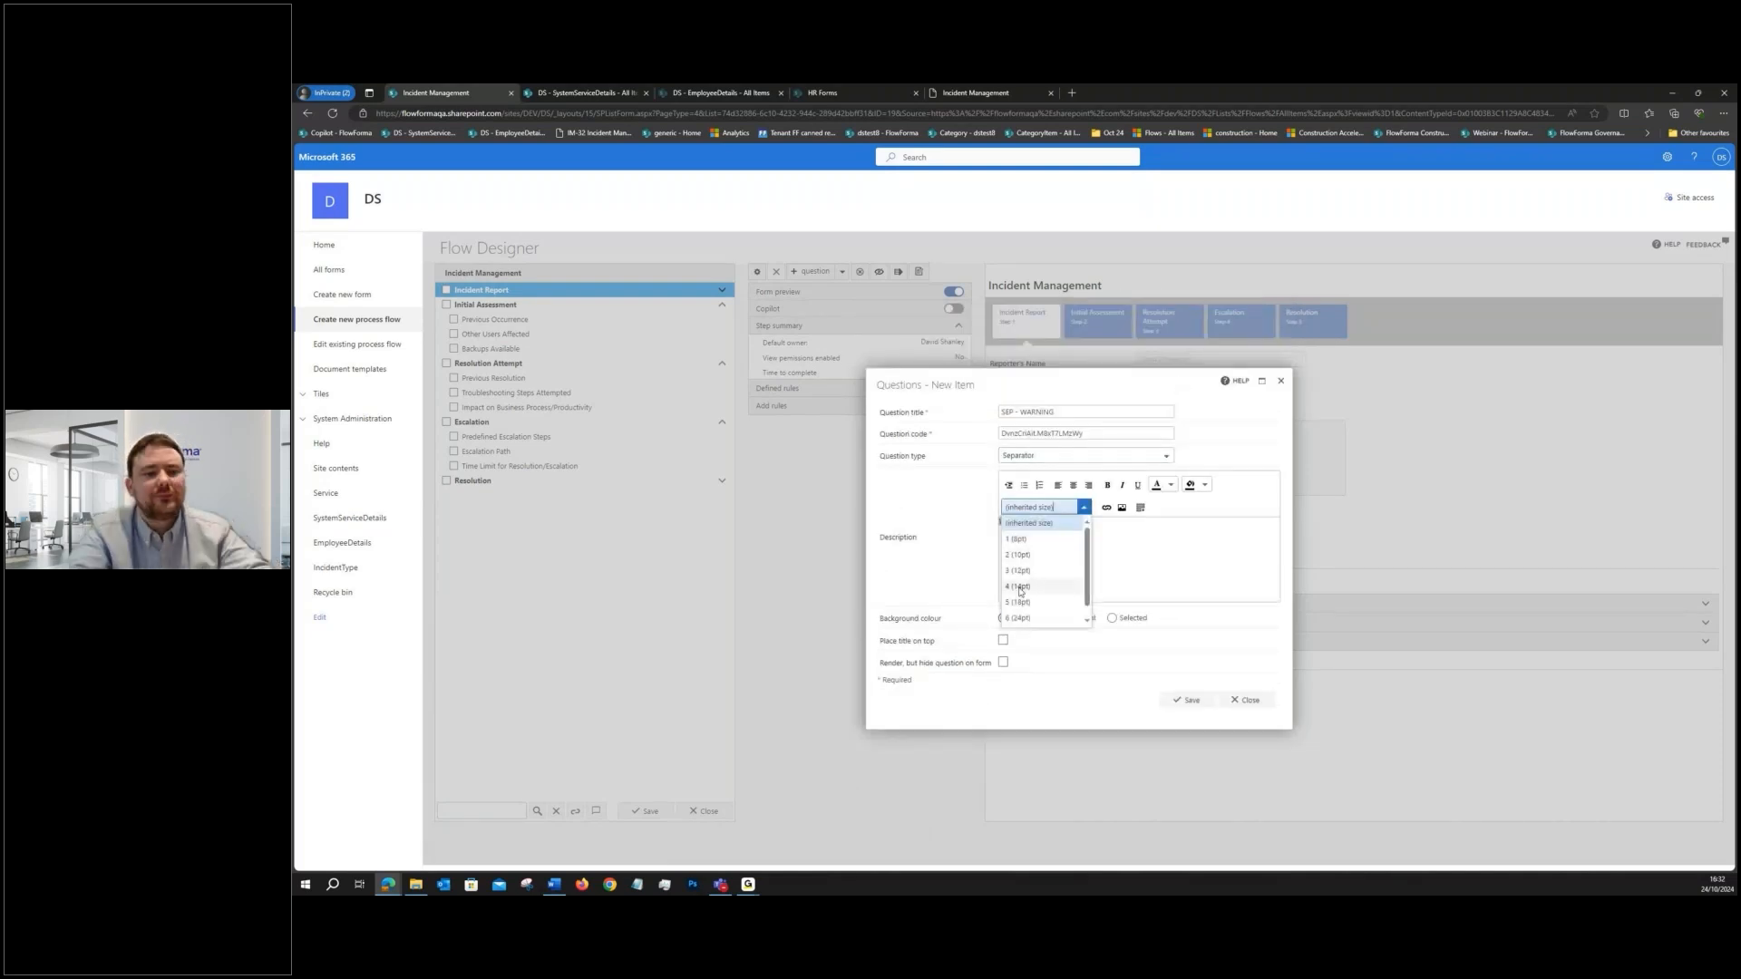
{"action": "left_click", "coordinate": [1017, 571]}
{"action": "left_click", "coordinate": [1171, 485]}
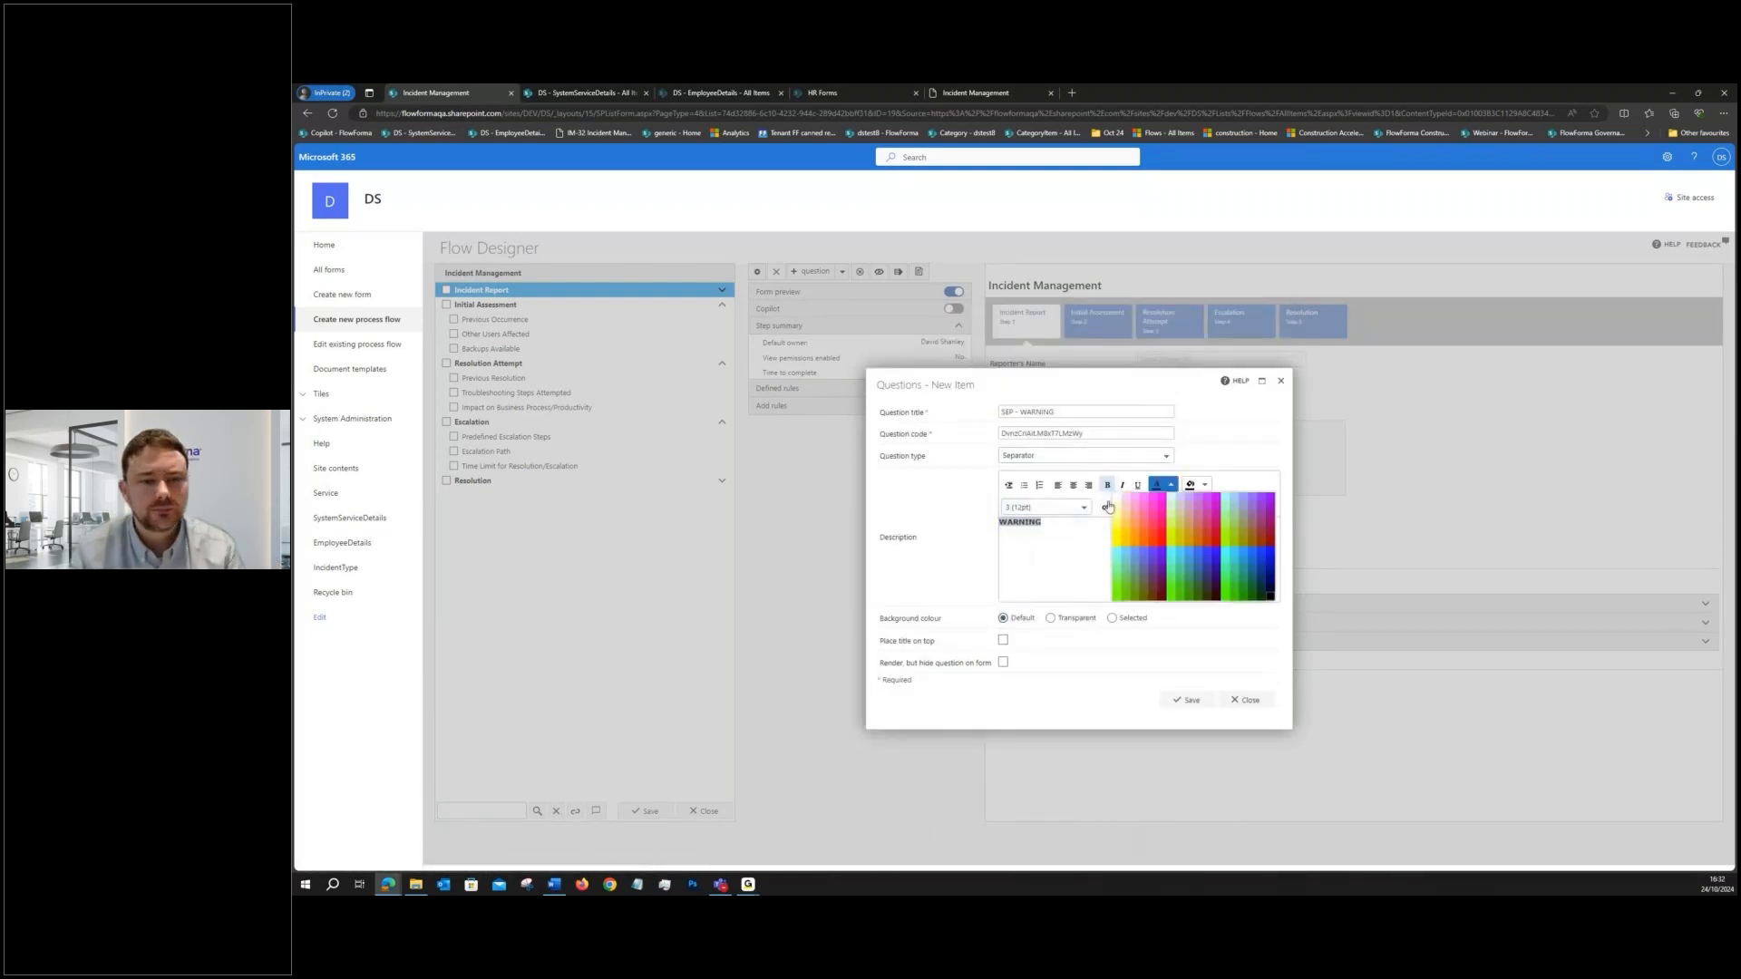
{"action": "left_click", "coordinate": [1116, 498]}
- Give the separator a selected dark red background with white text colour and save the question
{"action": "left_click", "coordinate": [1113, 620]}
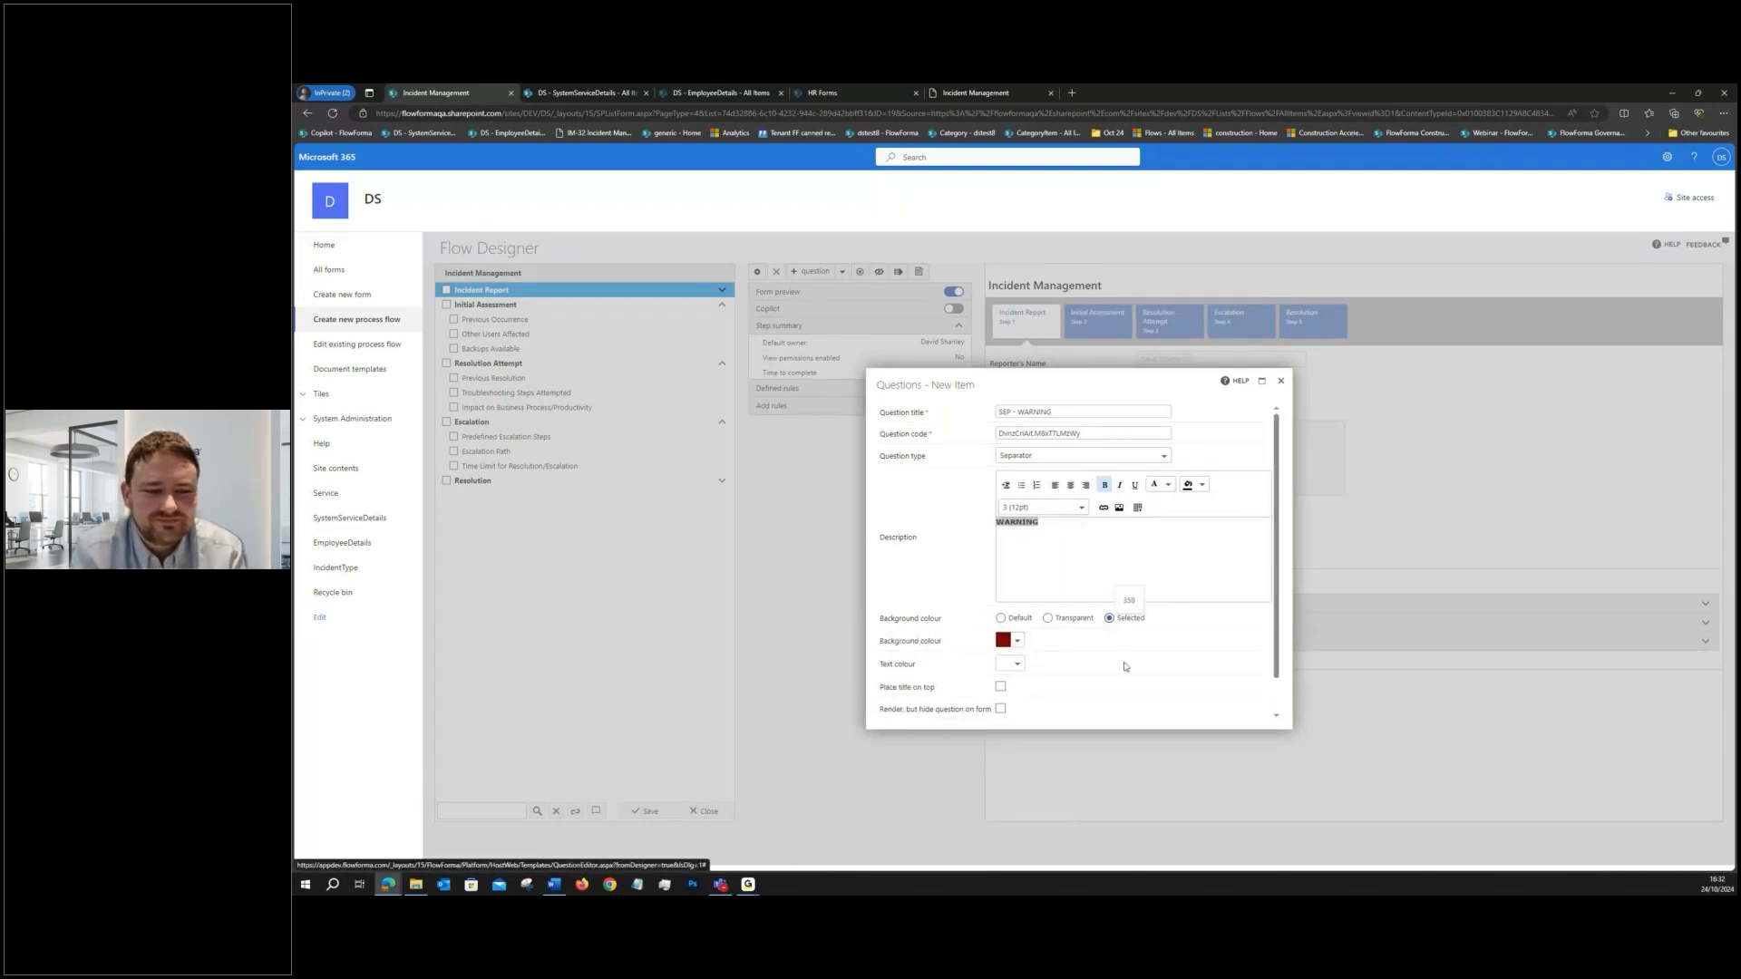
{"action": "left_click", "coordinate": [1017, 665]}
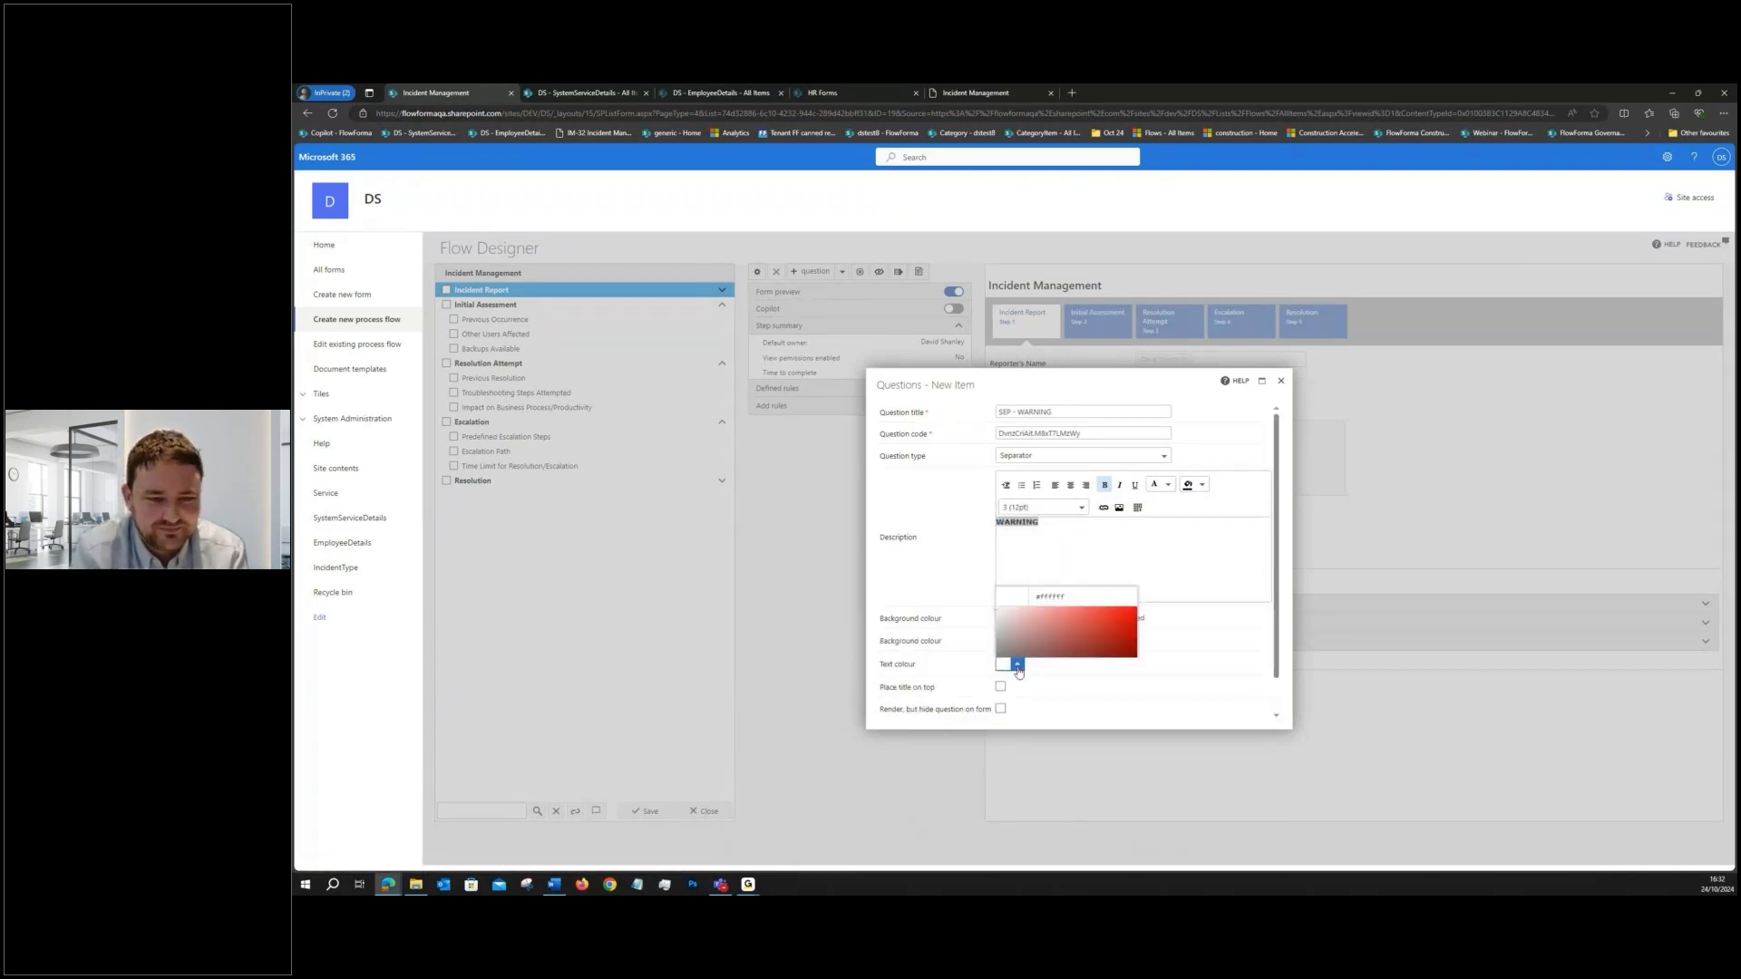
{"action": "left_click", "coordinate": [1018, 669]}
{"action": "scroll", "coordinate": [1159, 679], "scroll_direction": "down", "scroll_amount": 1}
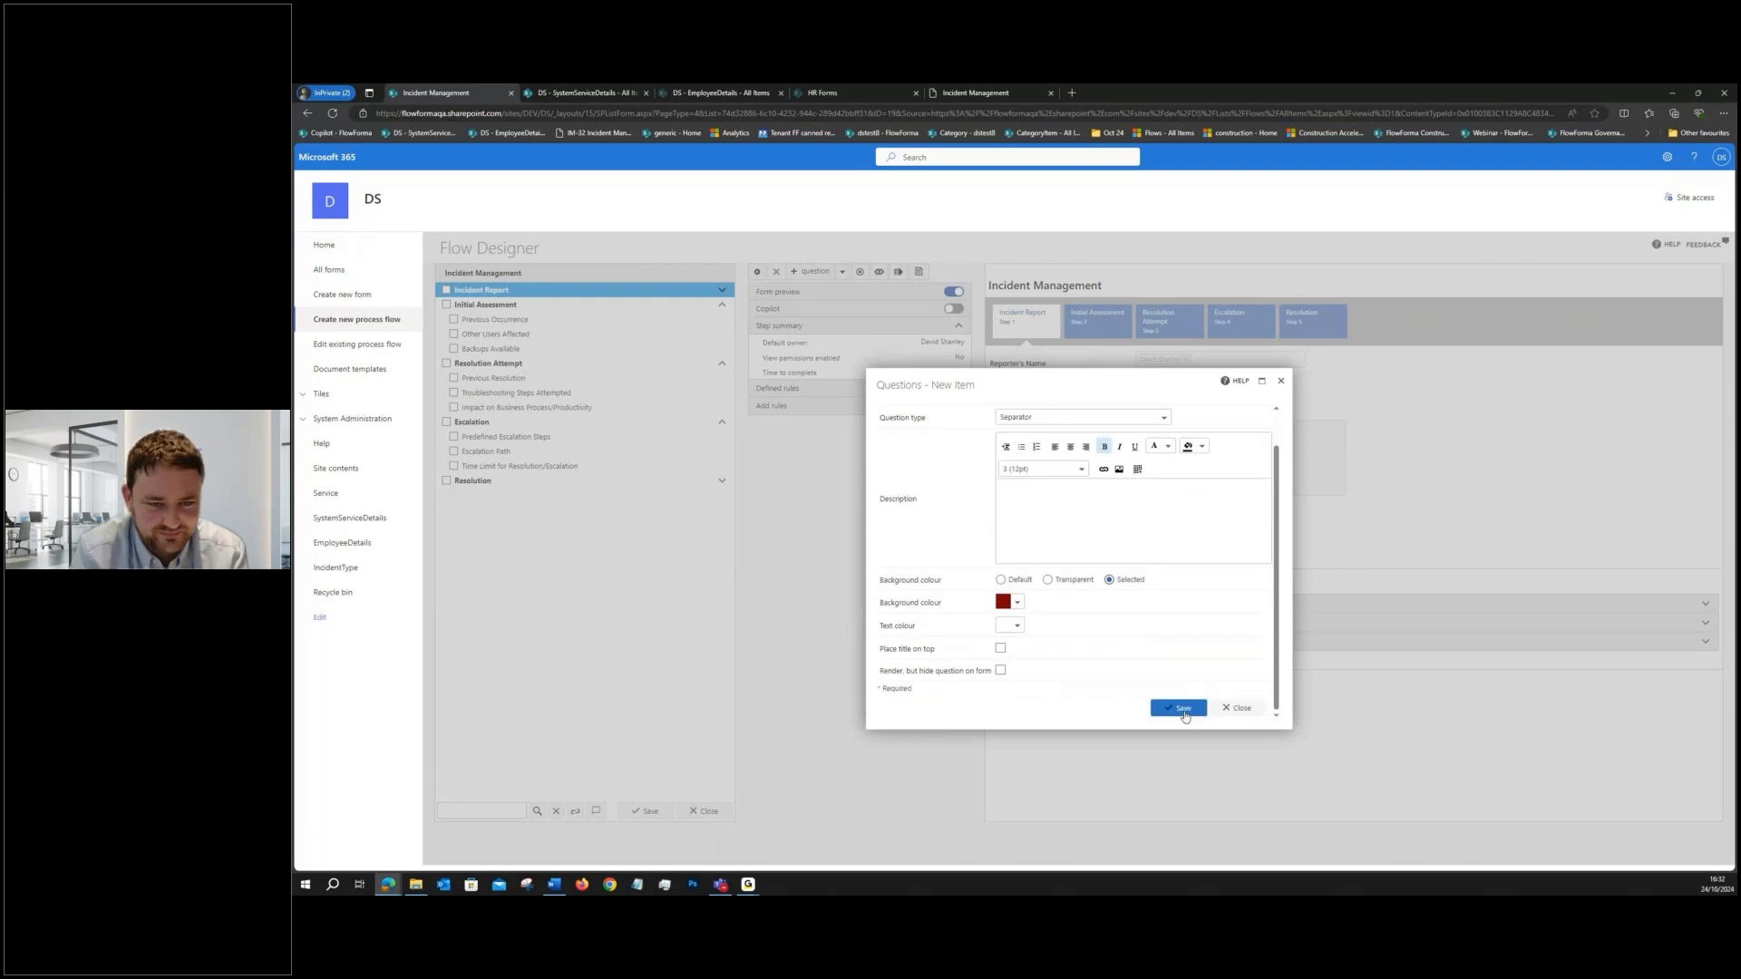
{"action": "left_click", "coordinate": [1178, 712]}
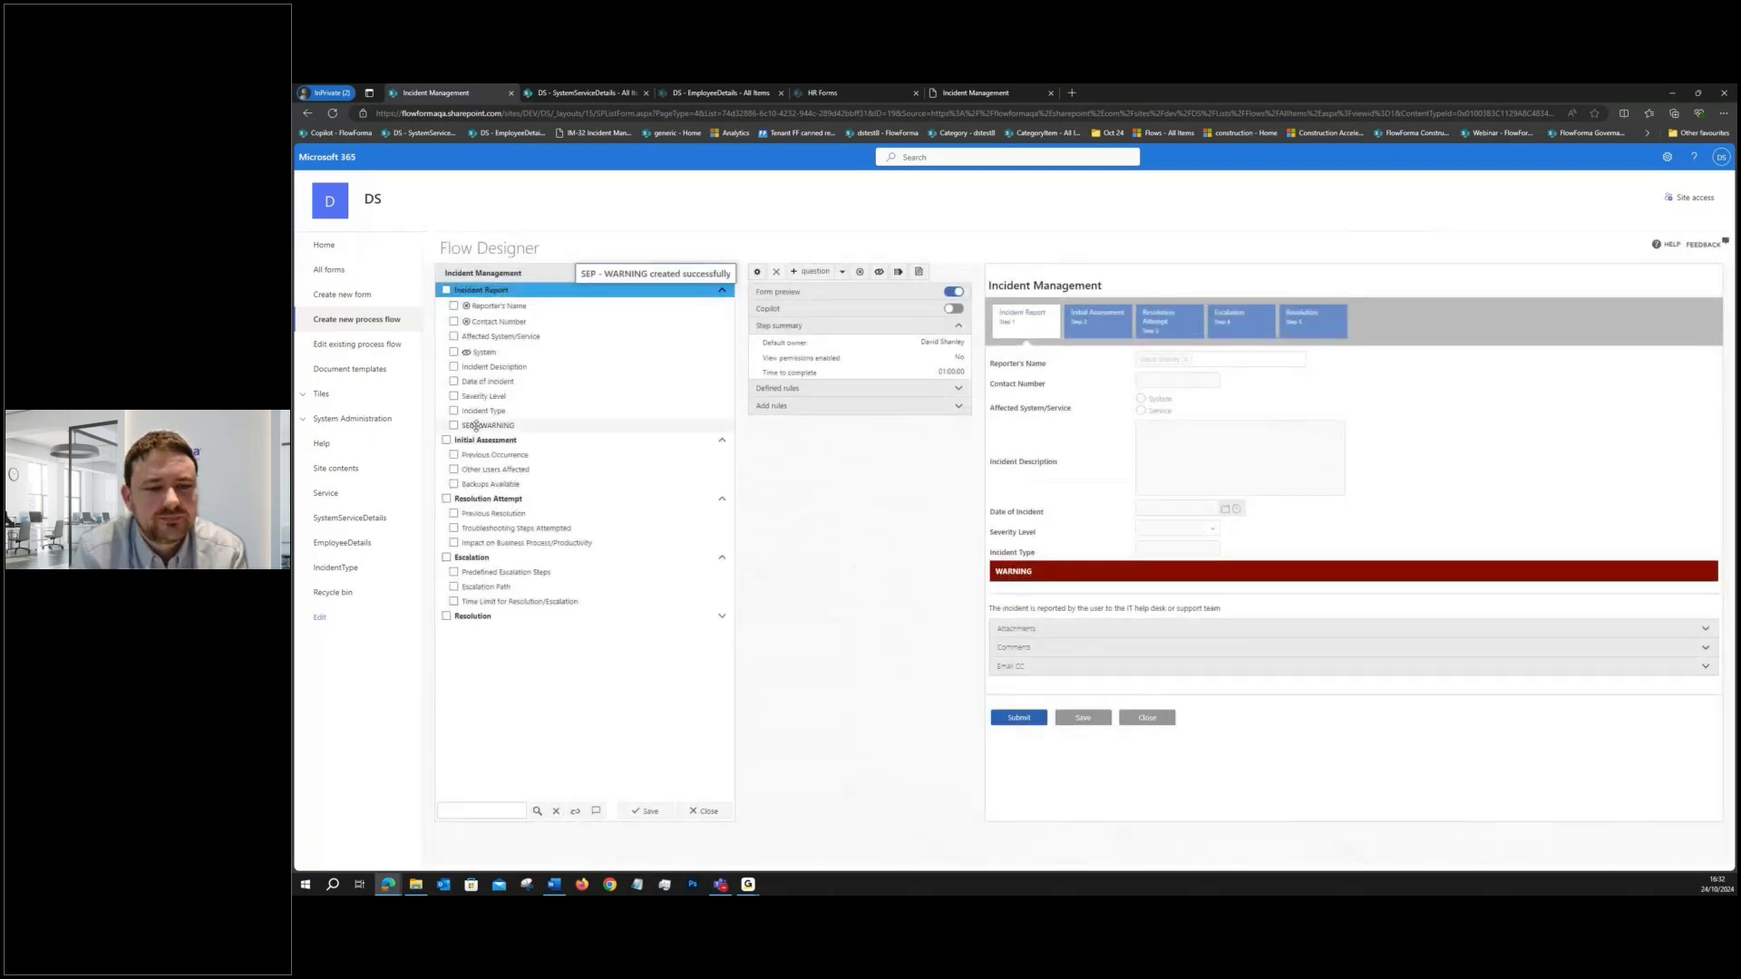
- Move the SEP - WARNING separator directly below Severity Level and hide it by default
{"action": "left_click", "coordinate": [481, 399]}
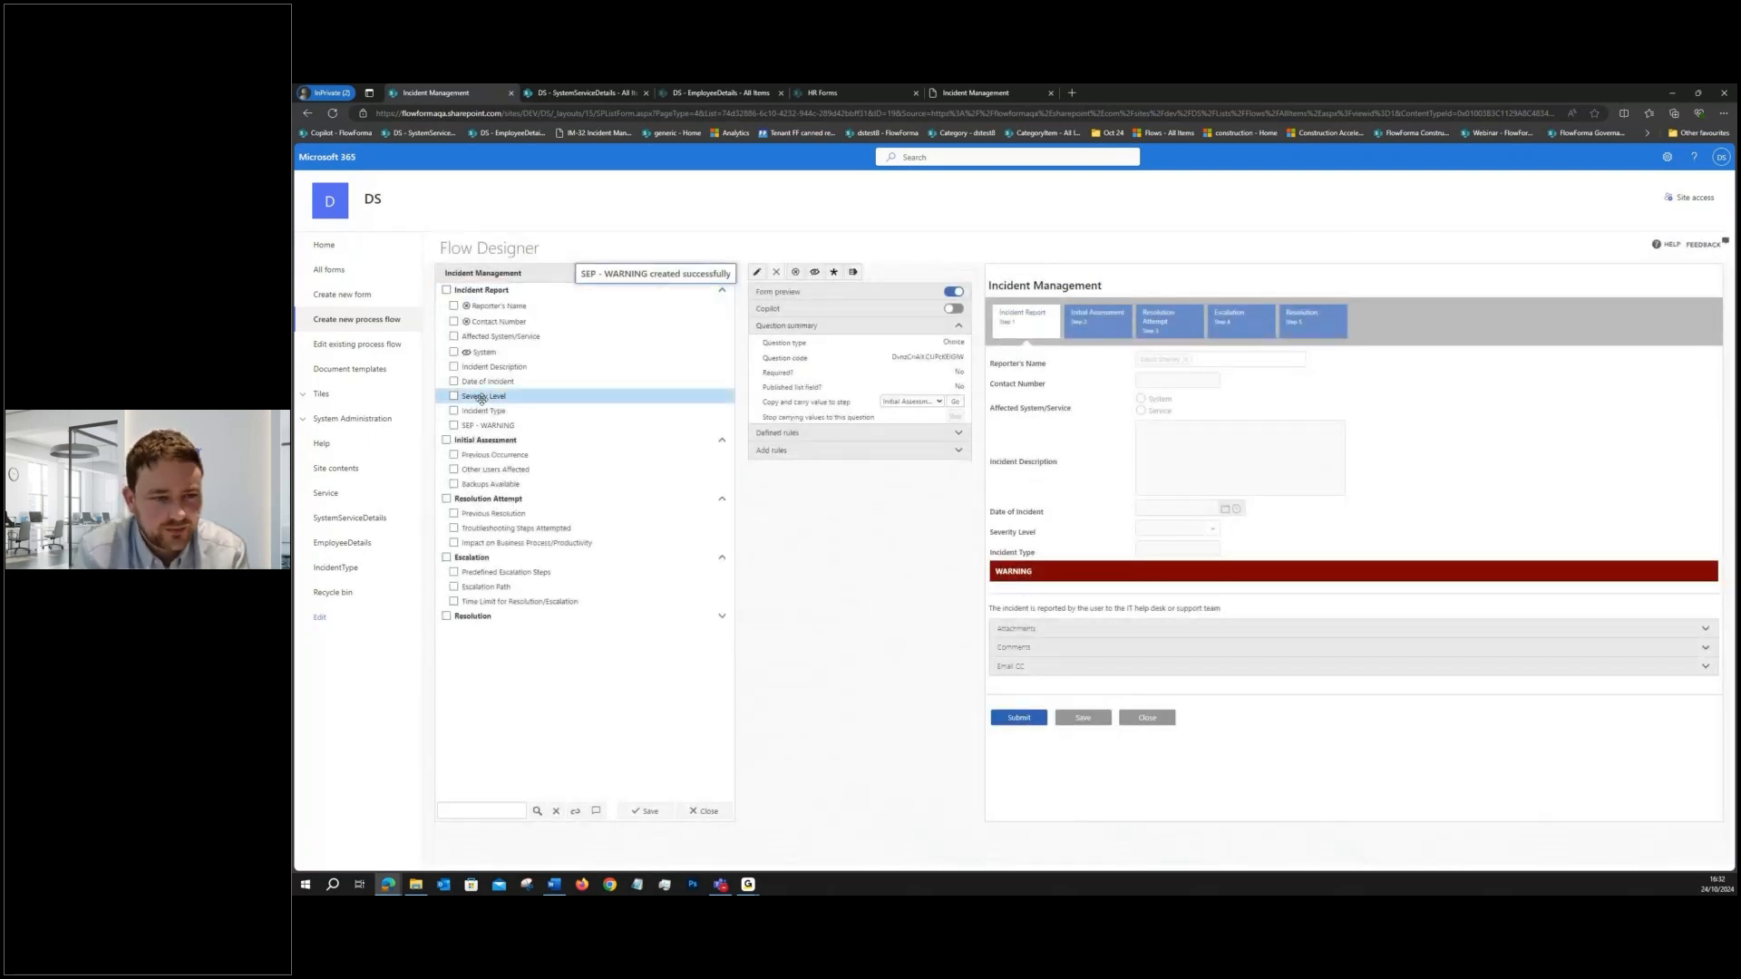
{"action": "left_click_drag", "start_coordinate": [485, 425], "coordinate": [508, 408]}
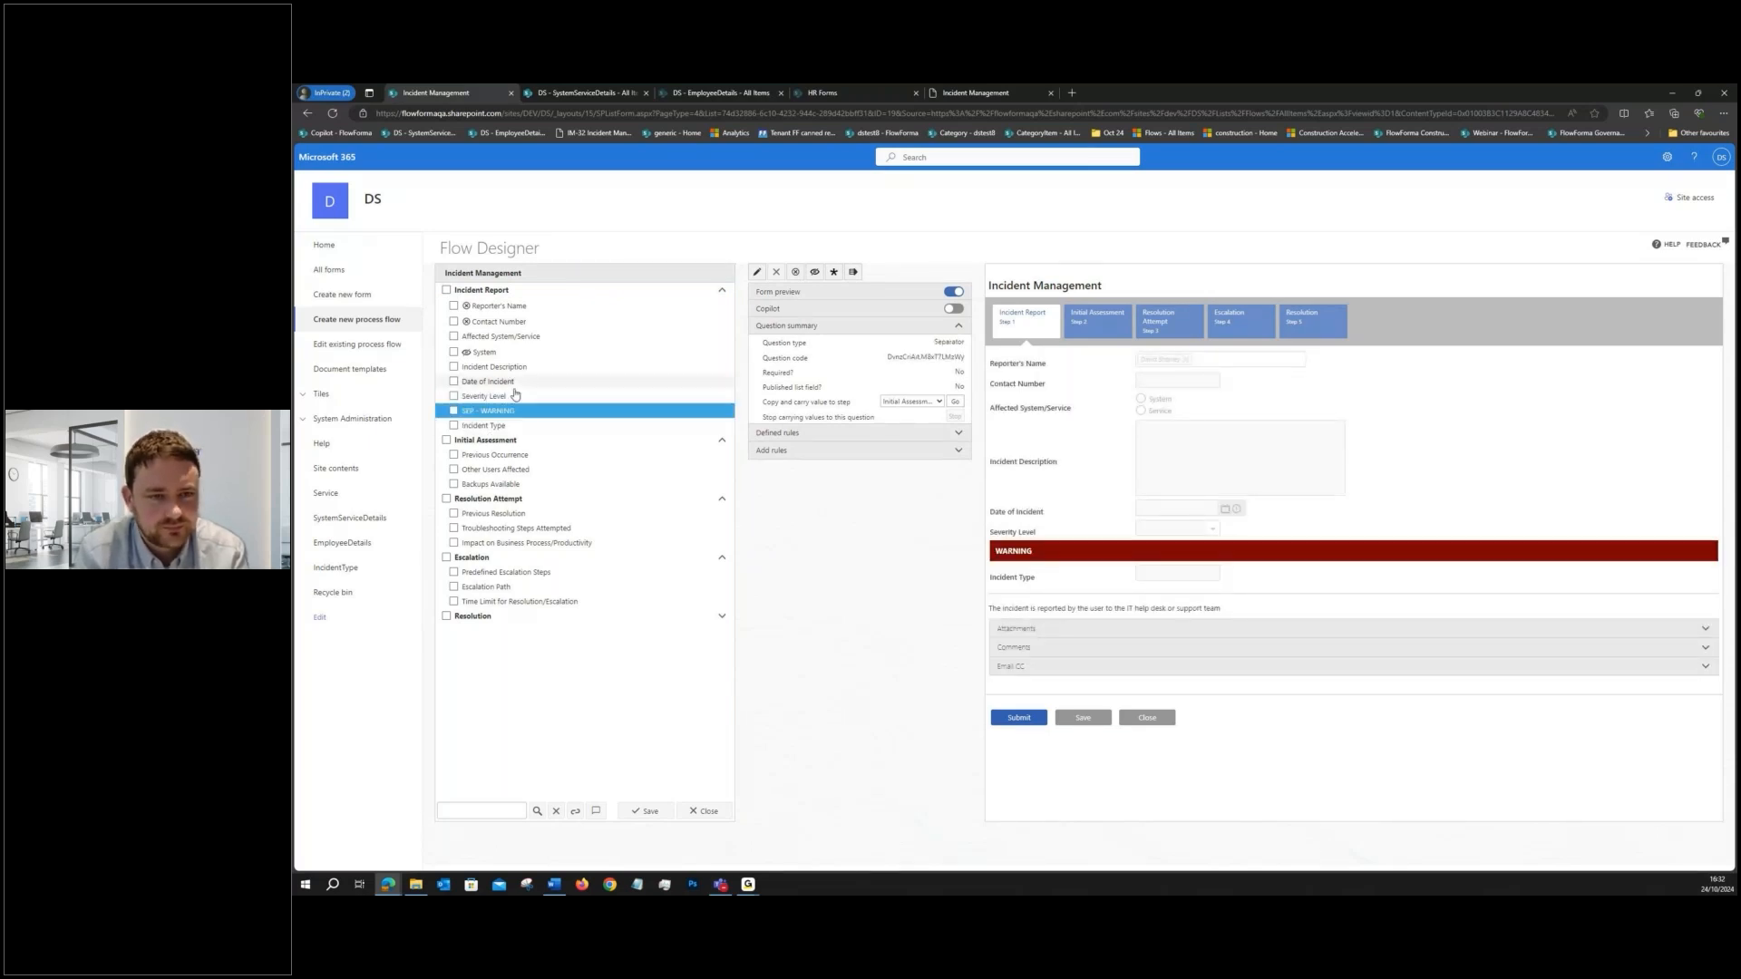
{"action": "left_click", "coordinate": [814, 273]}
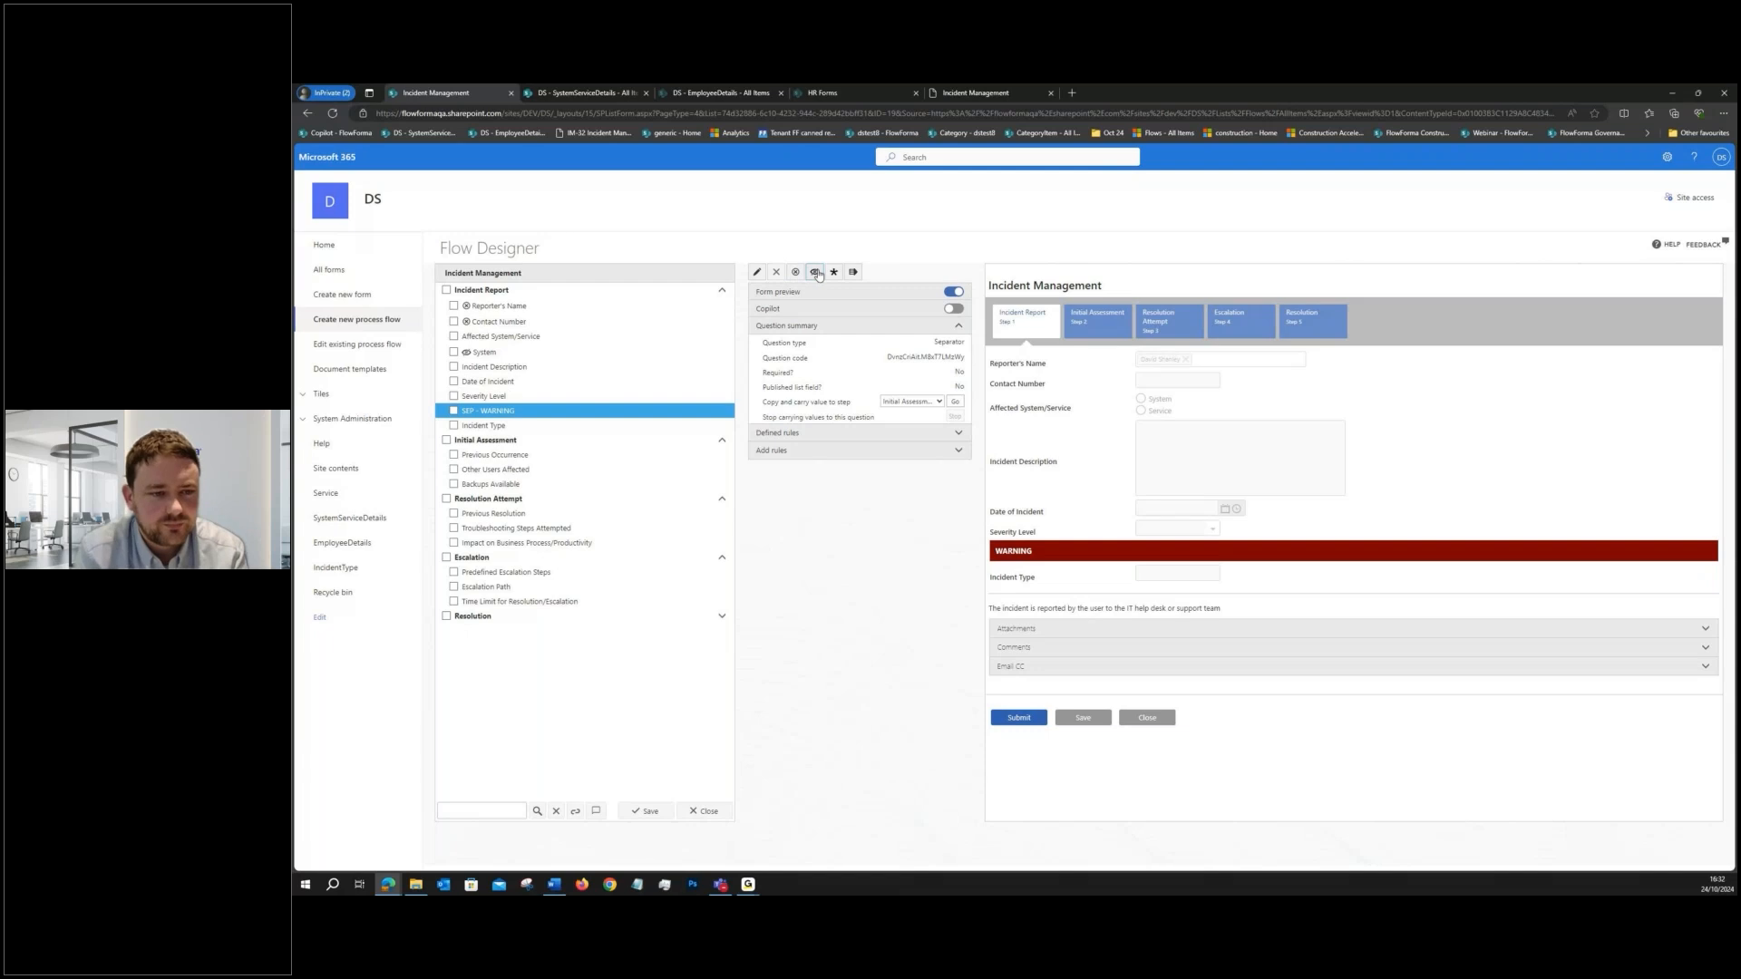
{"action": "left_click", "coordinate": [529, 419]}
- Add a Hide / Show question rule to Severity Level with the condition Severity Level equals High
{"action": "left_click", "coordinate": [513, 398]}
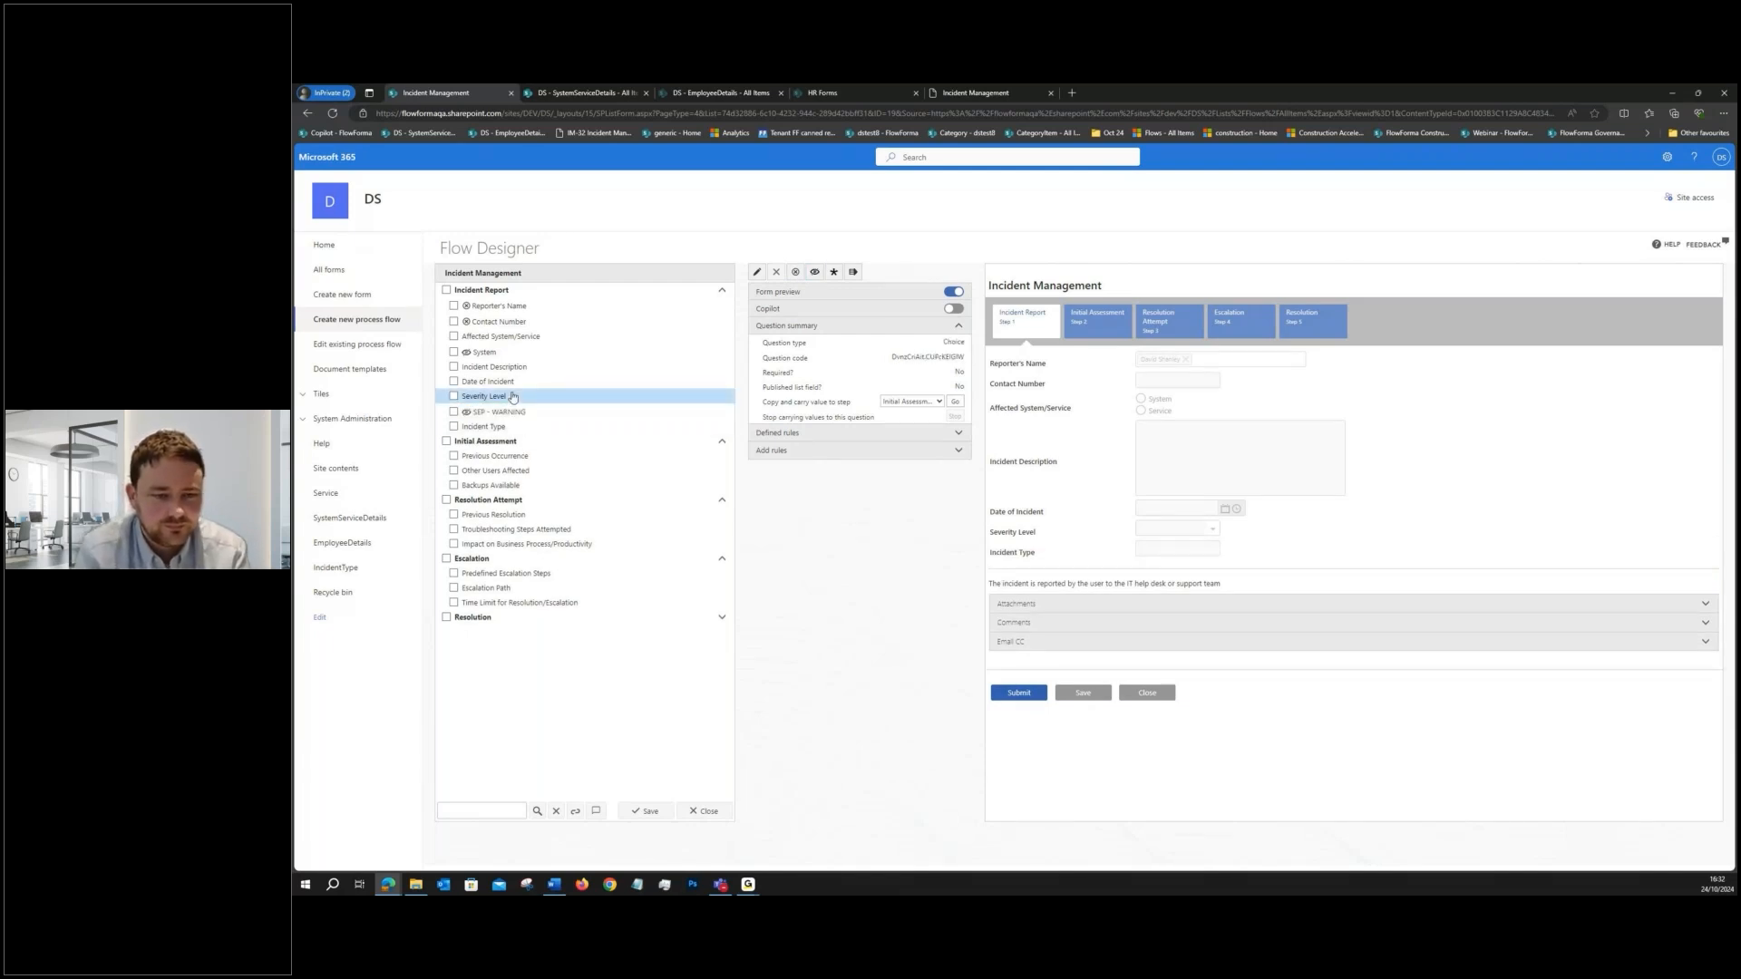
{"action": "left_click", "coordinate": [778, 451]}
{"action": "left_click", "coordinate": [958, 392]}
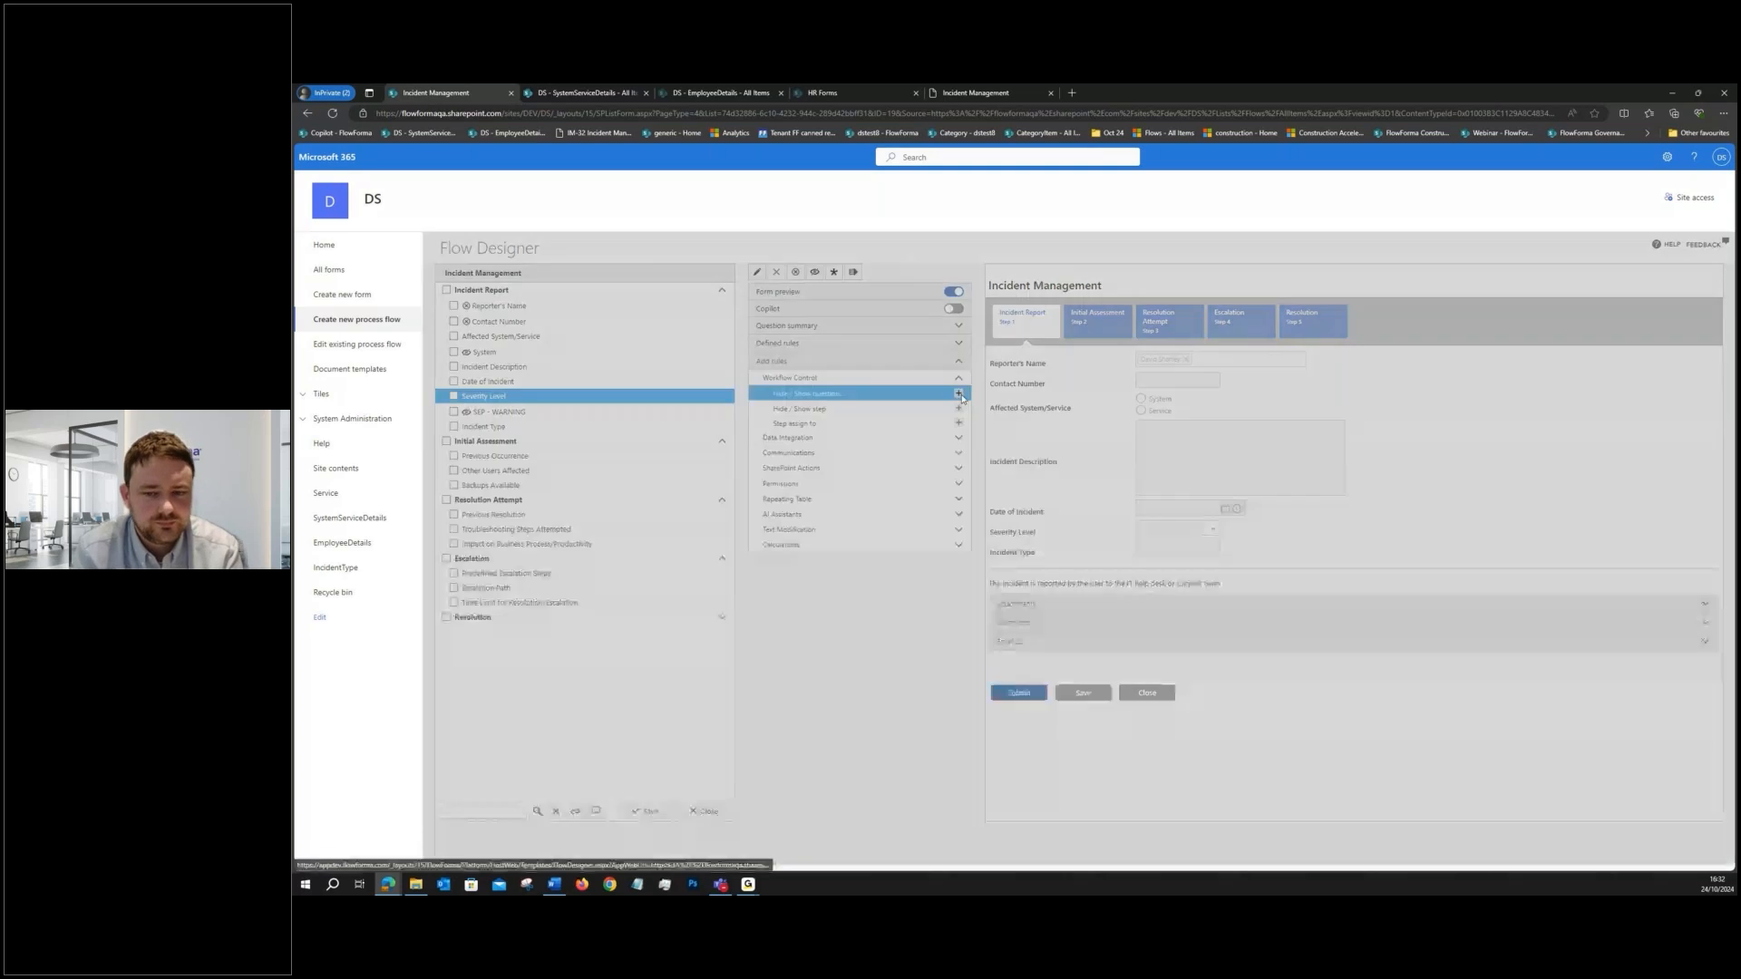
{"action": "left_click", "coordinate": [1052, 480]}
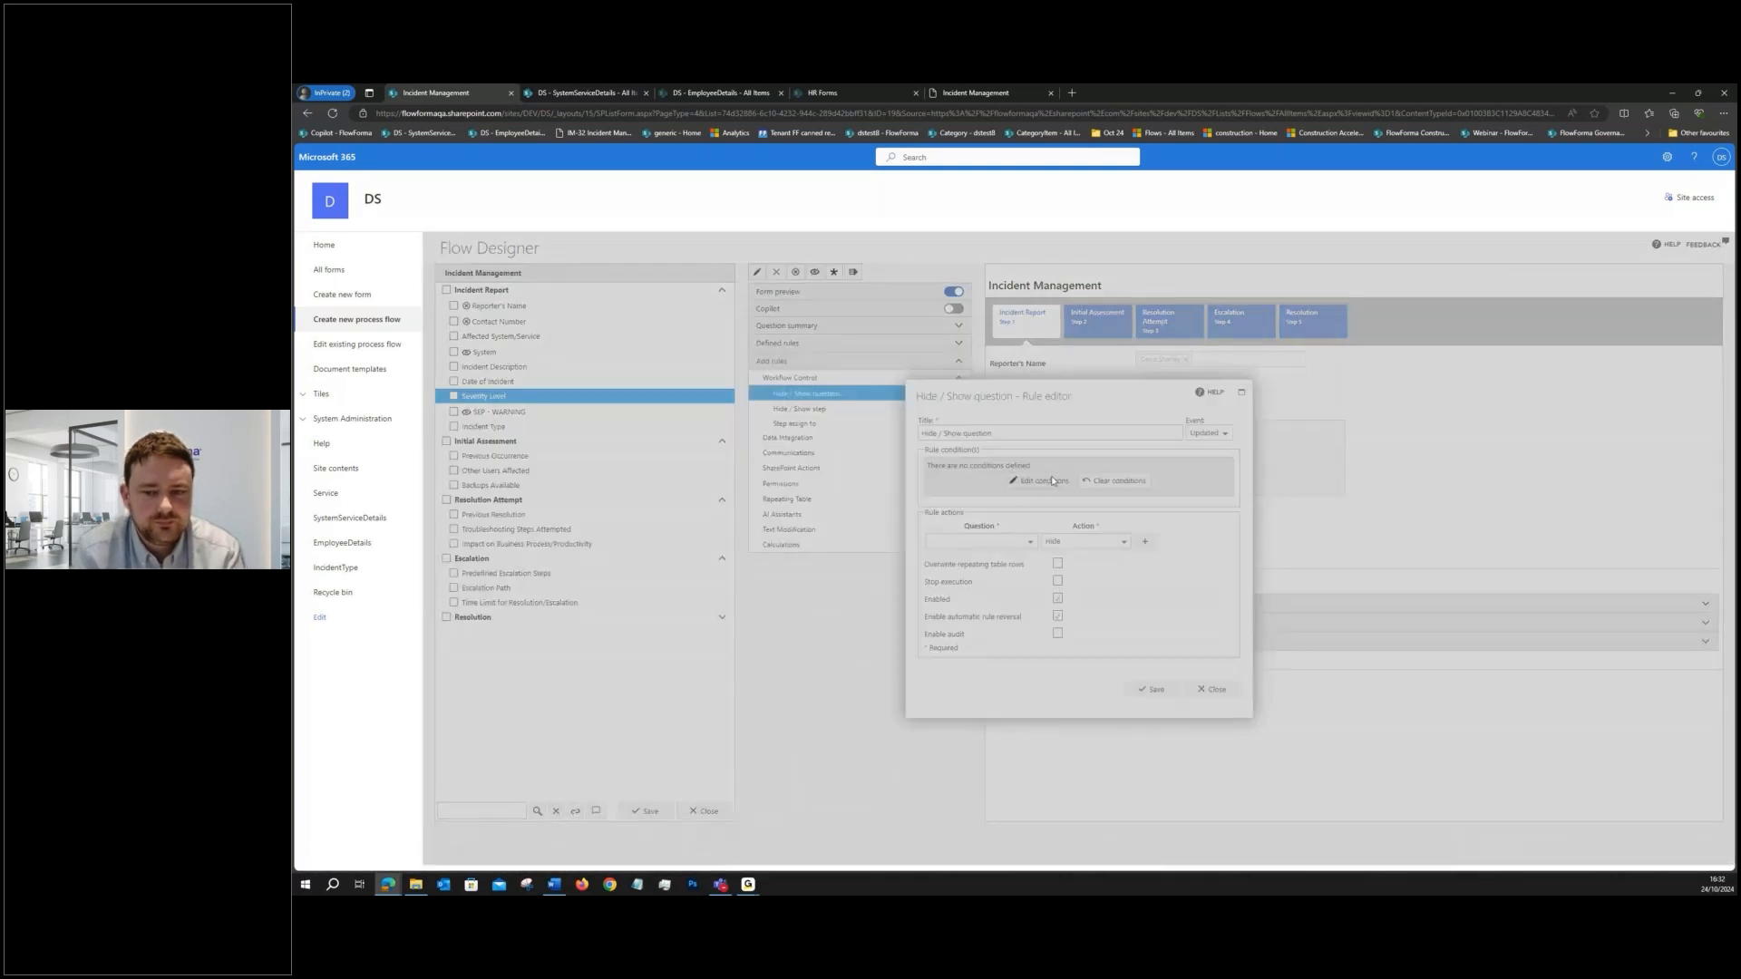
{"action": "left_click", "coordinate": [932, 470]}
{"action": "left_click", "coordinate": [883, 485]}
{"action": "scroll", "coordinate": [923, 578], "scroll_direction": "down", "scroll_amount": 1}
{"action": "left_click", "coordinate": [923, 577]}
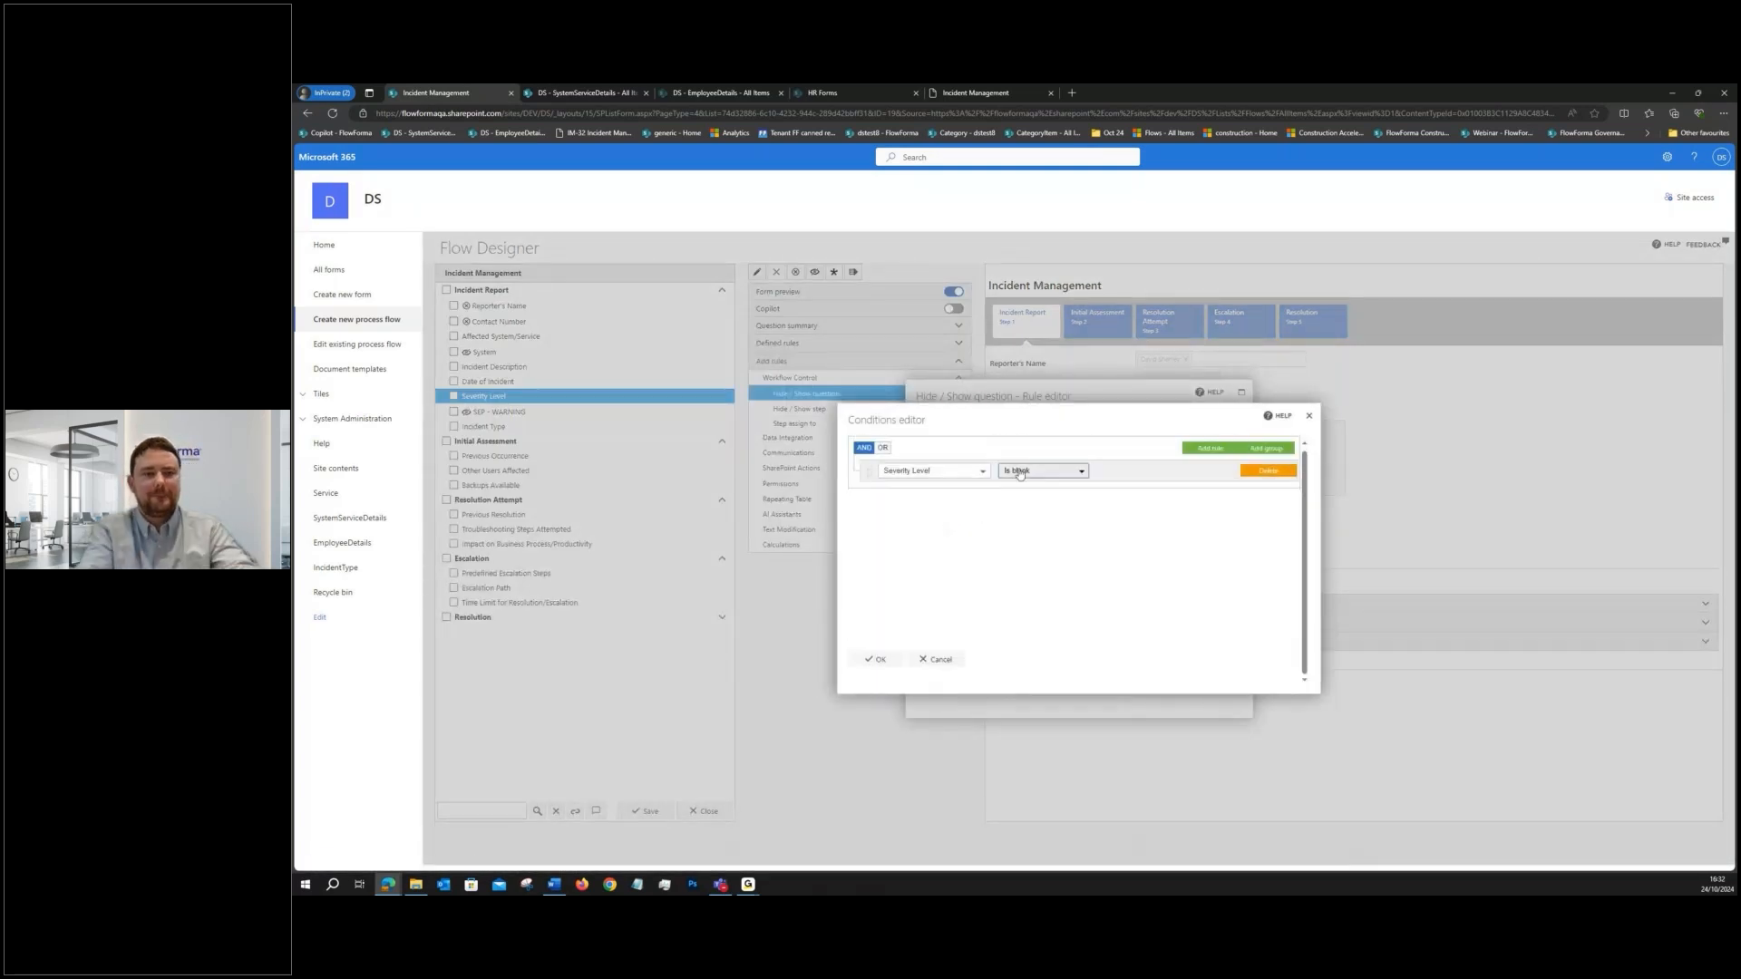
{"action": "left_click", "coordinate": [1019, 472]}
{"action": "left_click", "coordinate": [1020, 505]}
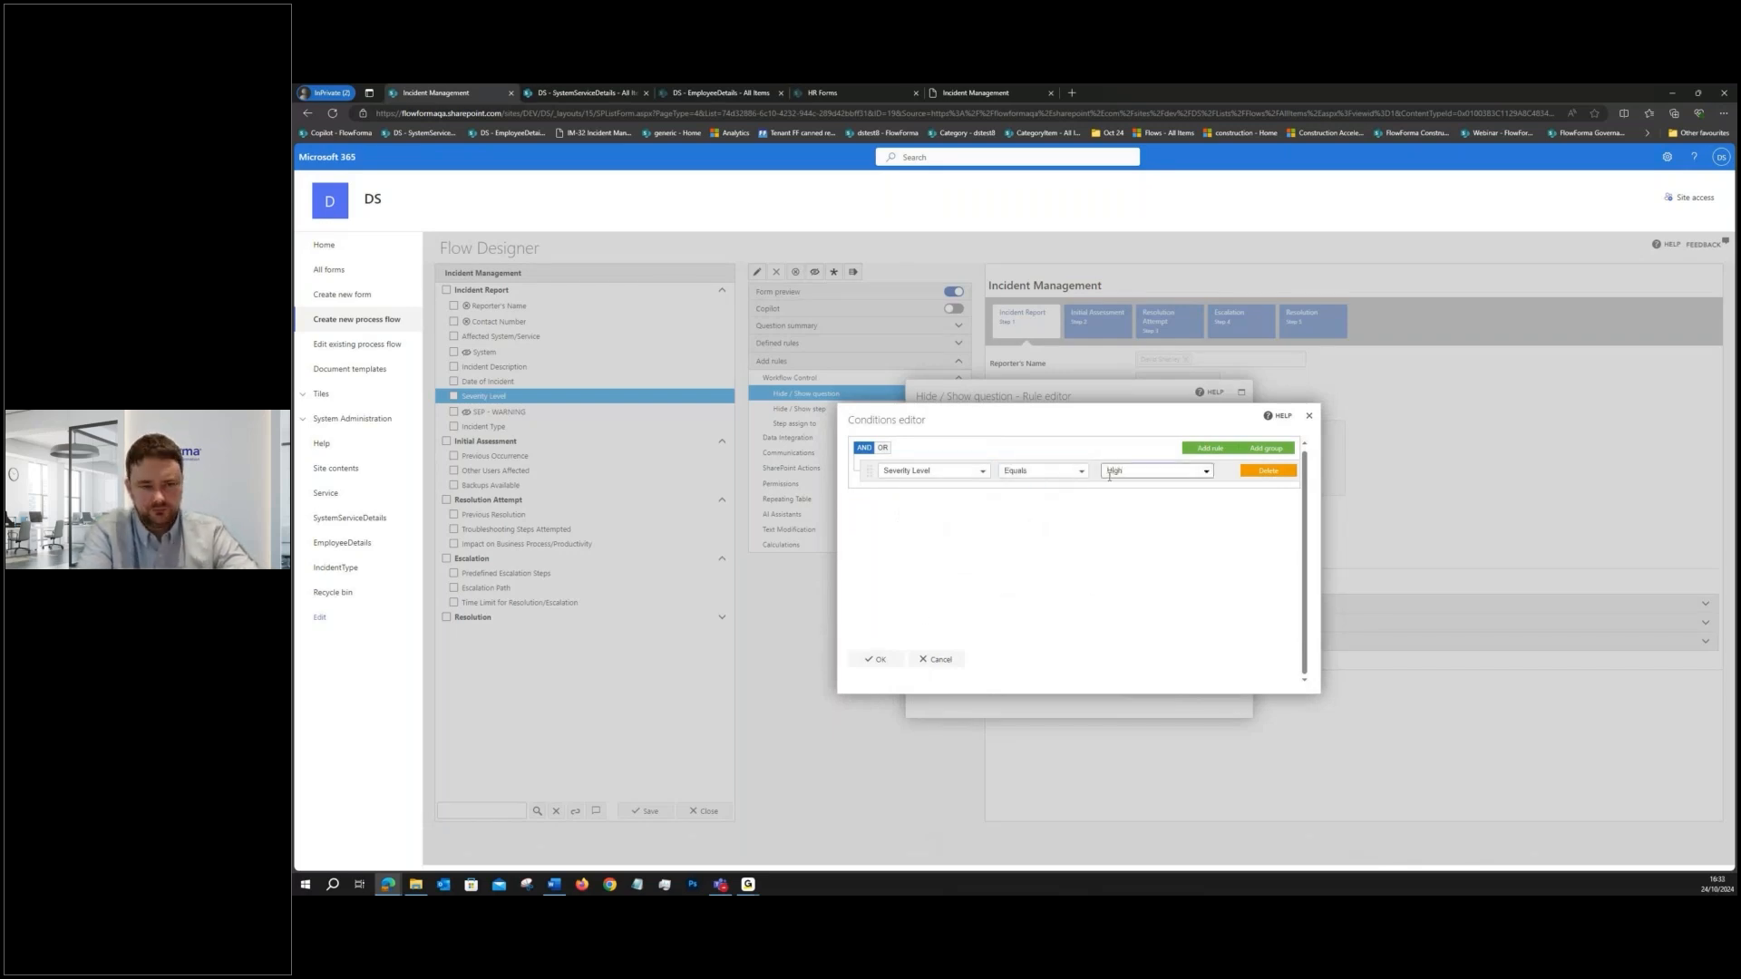
{"action": "left_click", "coordinate": [877, 659]}
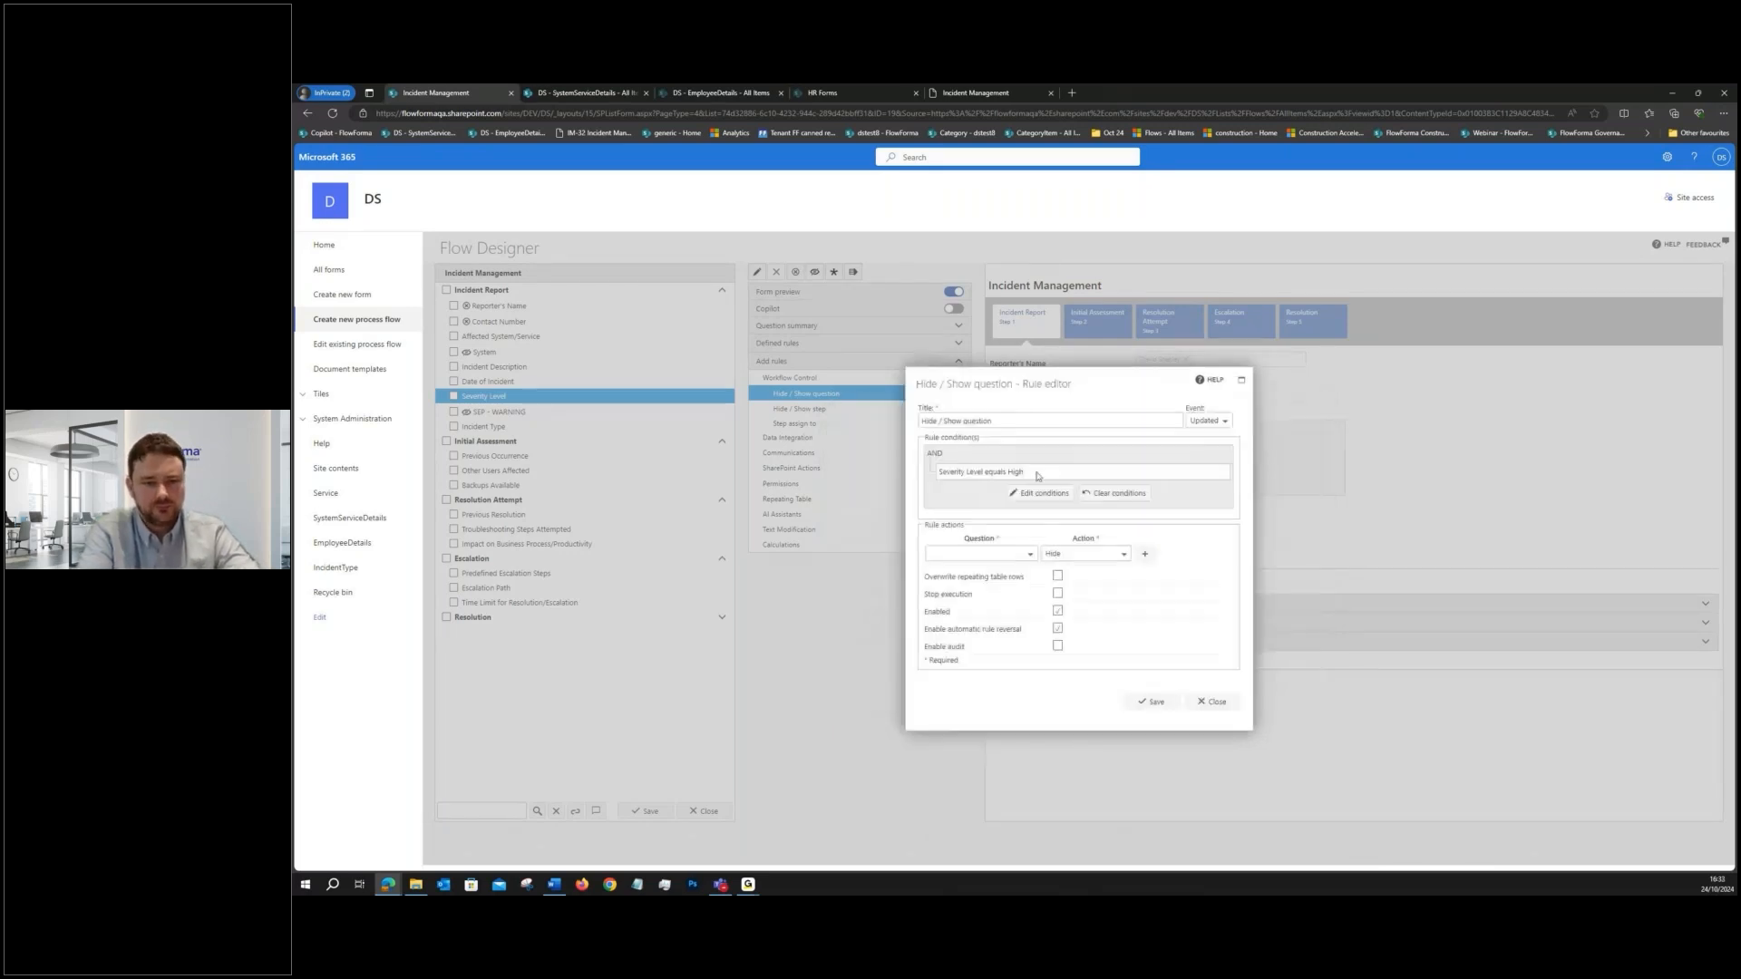
- Extend the rule's title to "Hide / Show question - Severity Level equals High"
{"action": "left_click_drag", "start_coordinate": [1038, 476], "coordinate": [941, 476]}
{"action": "key", "text": "ctrl+c"}
{"action": "left_click", "coordinate": [993, 421]}
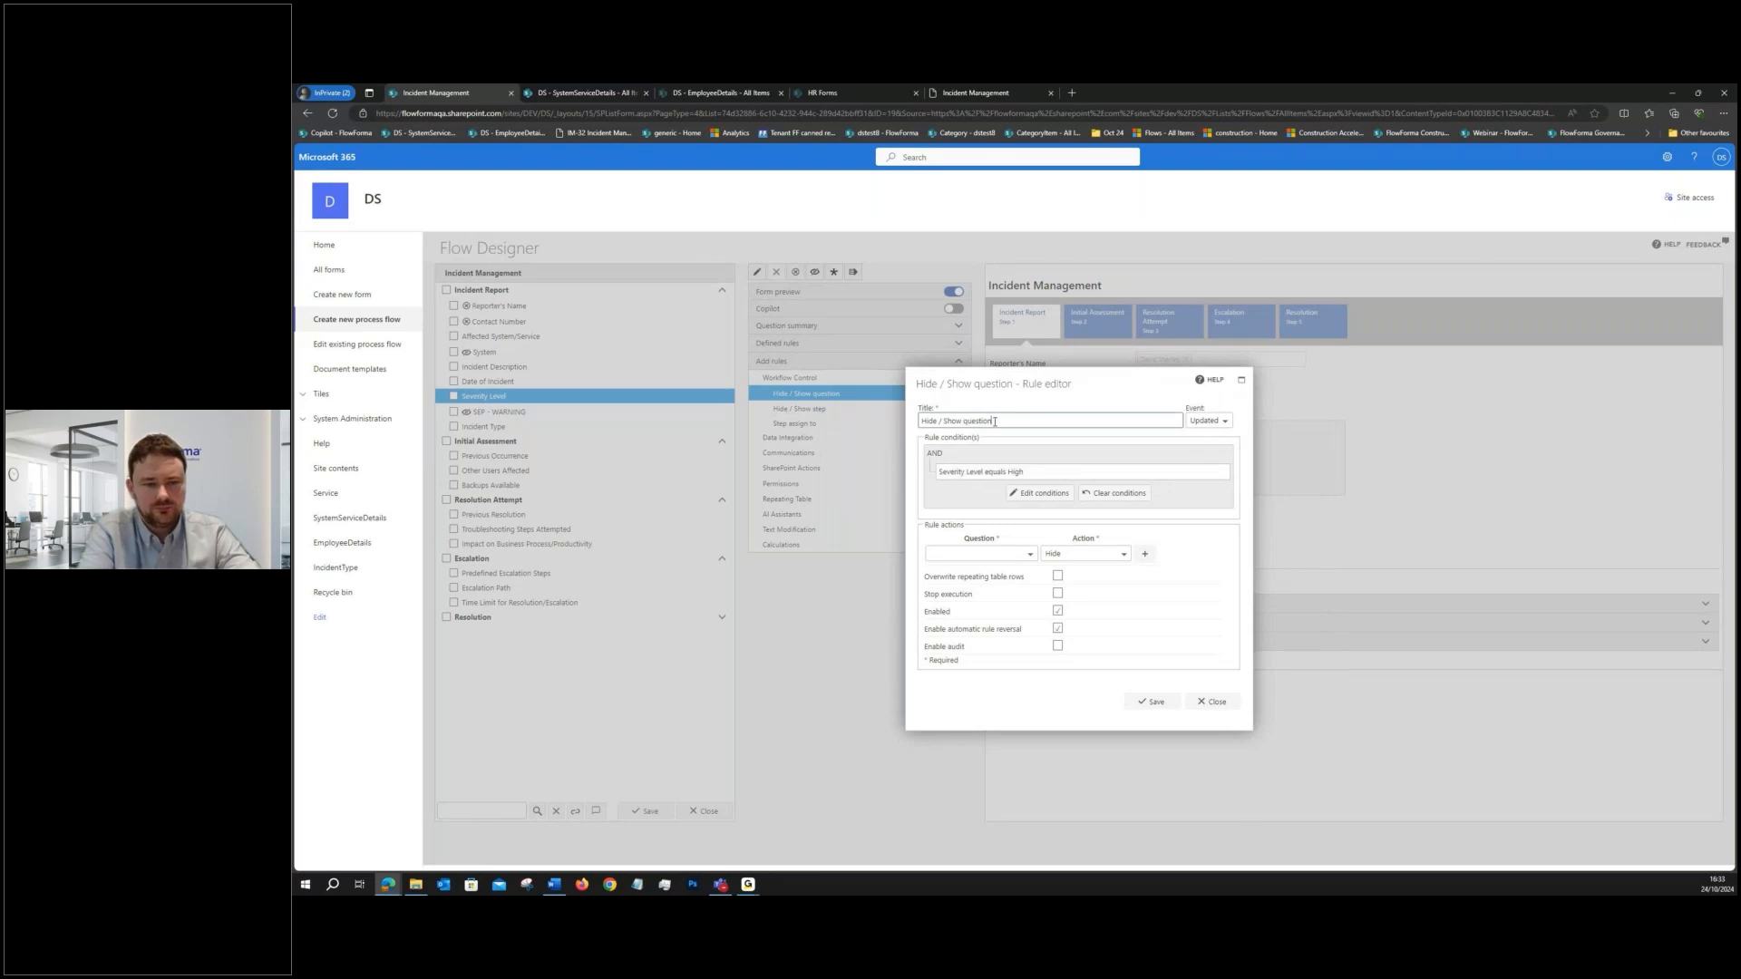
{"action": "type", "text": "-"}
{"action": "key", "text": "ctrl+v"}
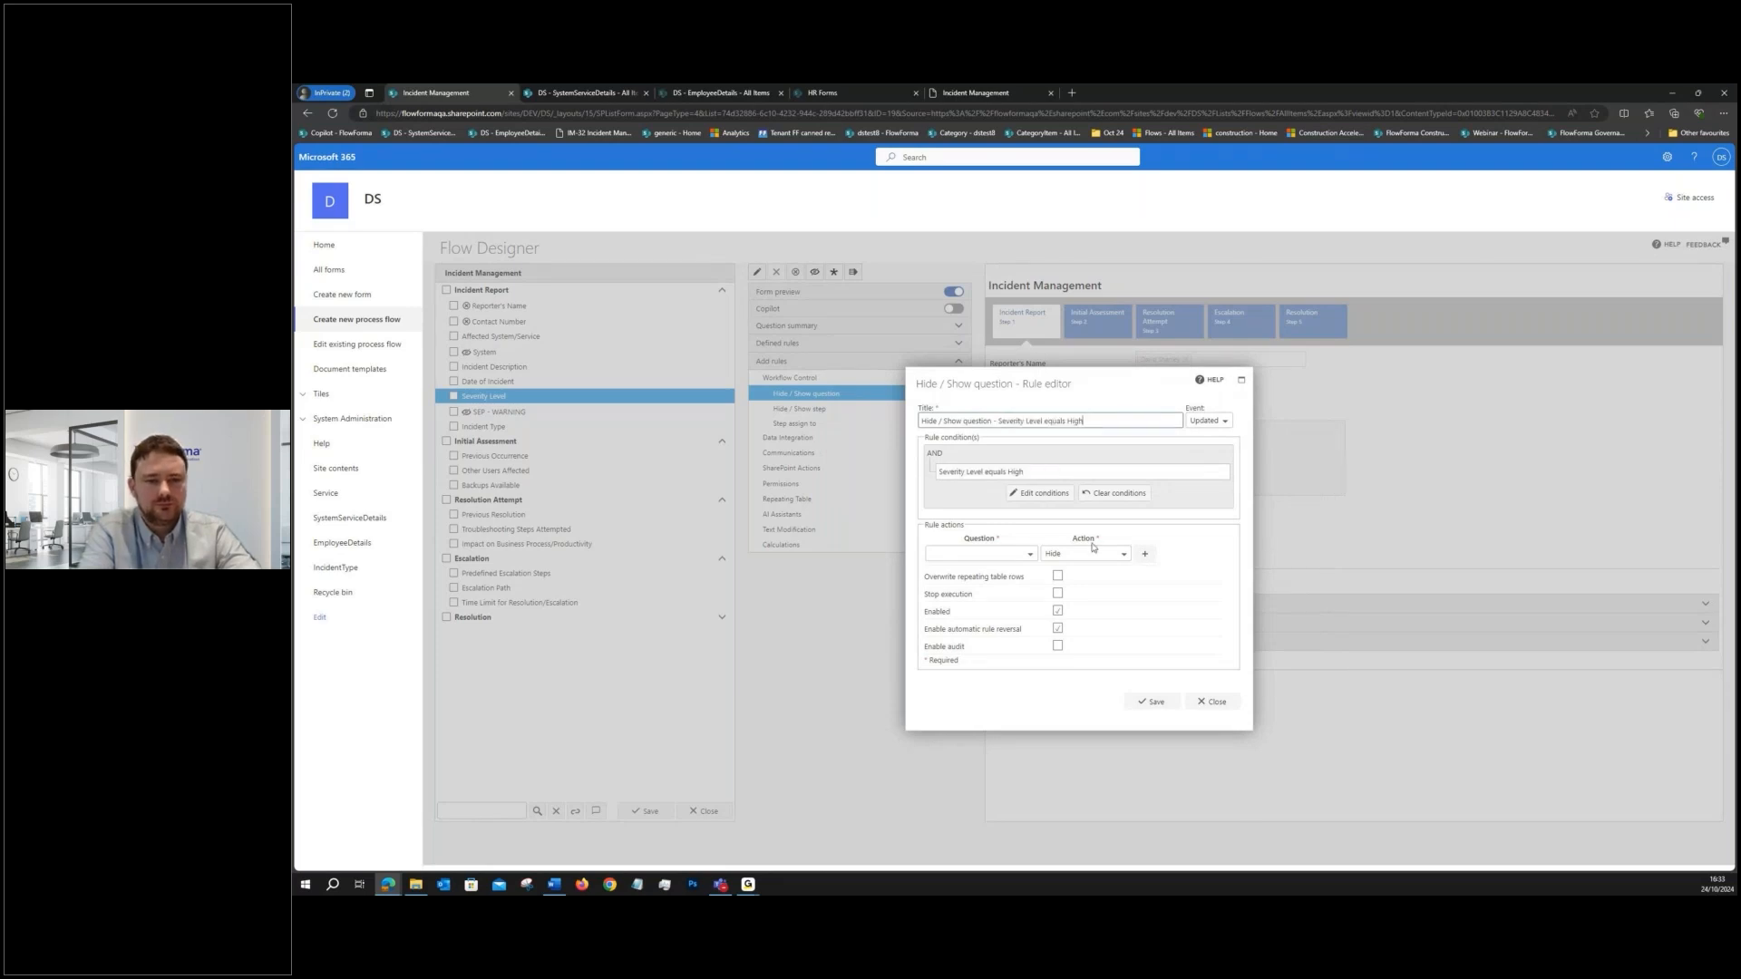
- Set the rule action to Show the SEP - WARNING question and save the rule
{"action": "left_click", "coordinate": [1085, 559]}
{"action": "left_click", "coordinate": [1059, 579]}
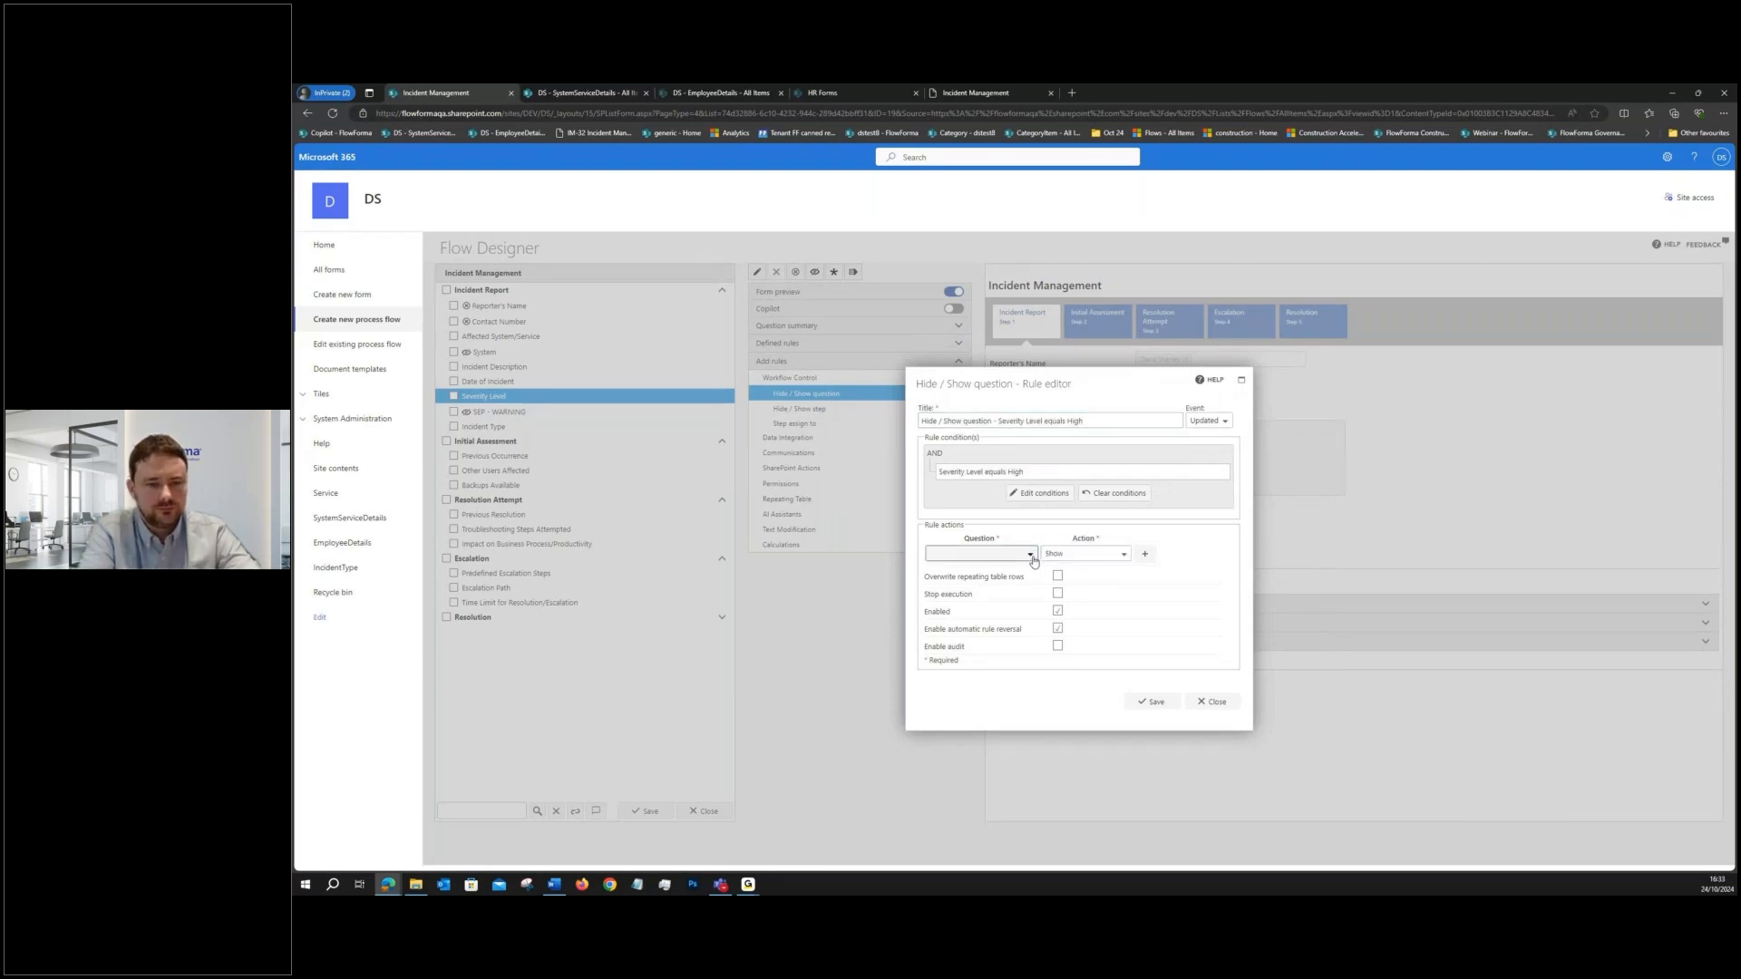
{"action": "left_click", "coordinate": [1032, 558]}
{"action": "left_click", "coordinate": [931, 570]}
{"action": "scroll", "coordinate": [960, 614], "scroll_direction": "down", "scroll_amount": 1}
{"action": "left_click", "coordinate": [963, 625]}
{"action": "left_click", "coordinate": [1152, 702]}
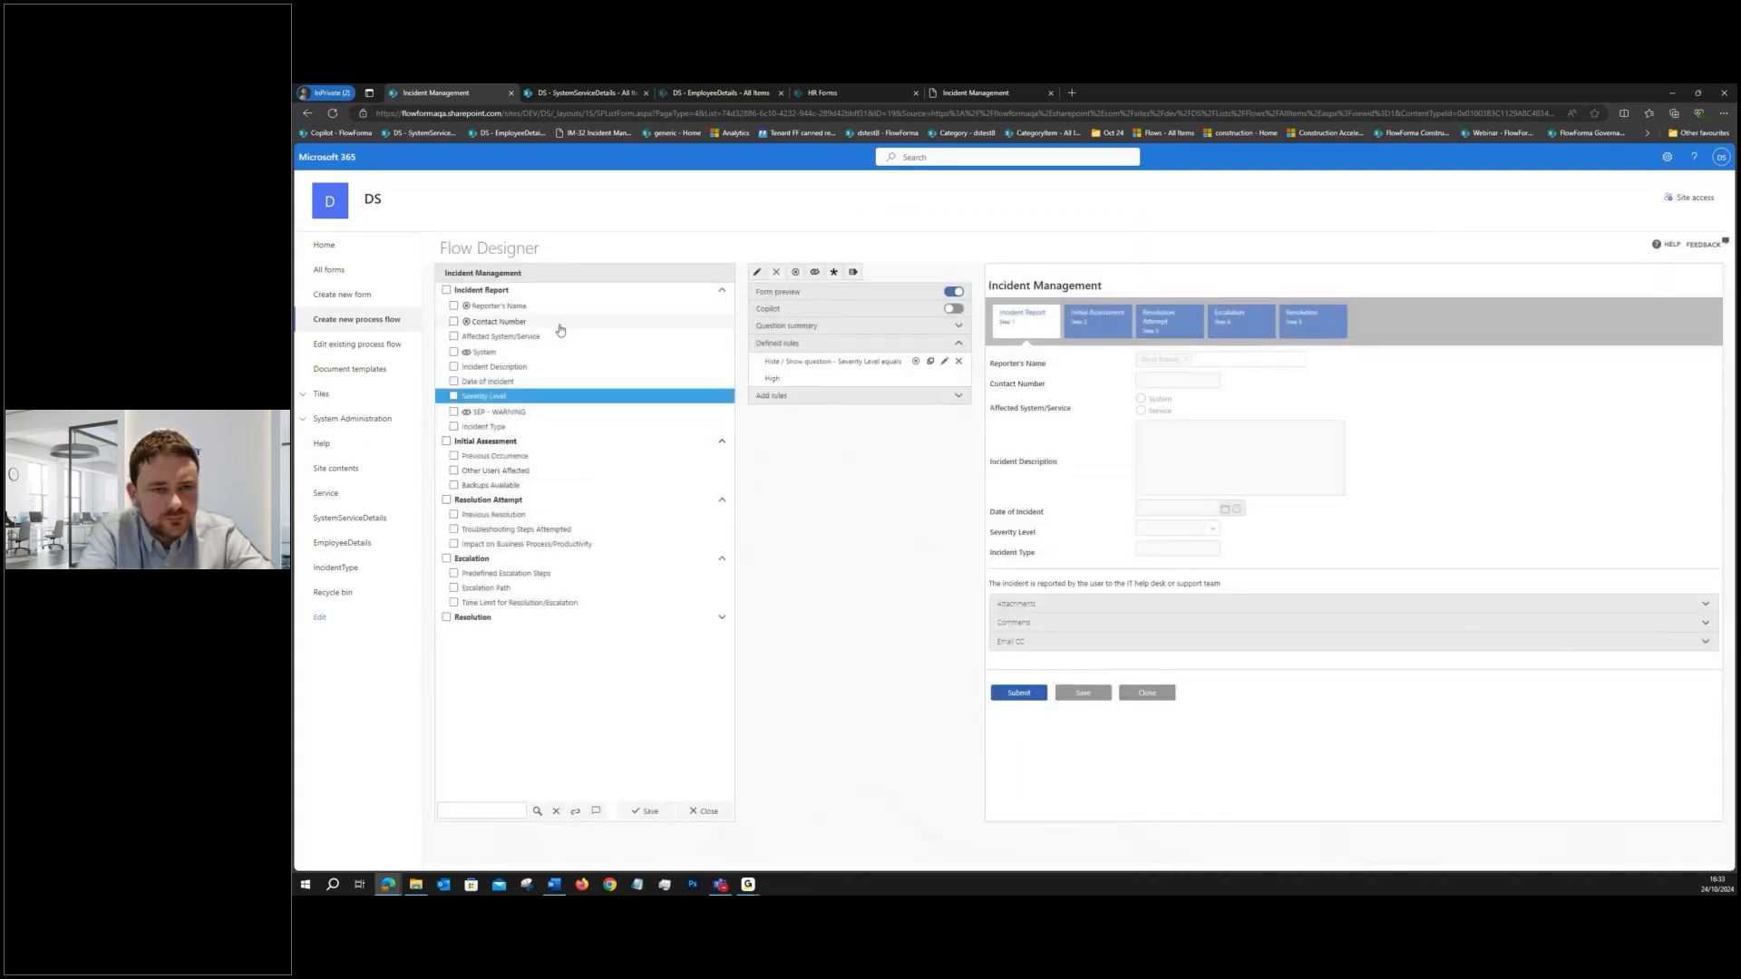
- Add a question titled "Image" to the Incident Report step with the question type File upload
{"action": "left_click", "coordinate": [722, 289]}
{"action": "left_click", "coordinate": [800, 272]}
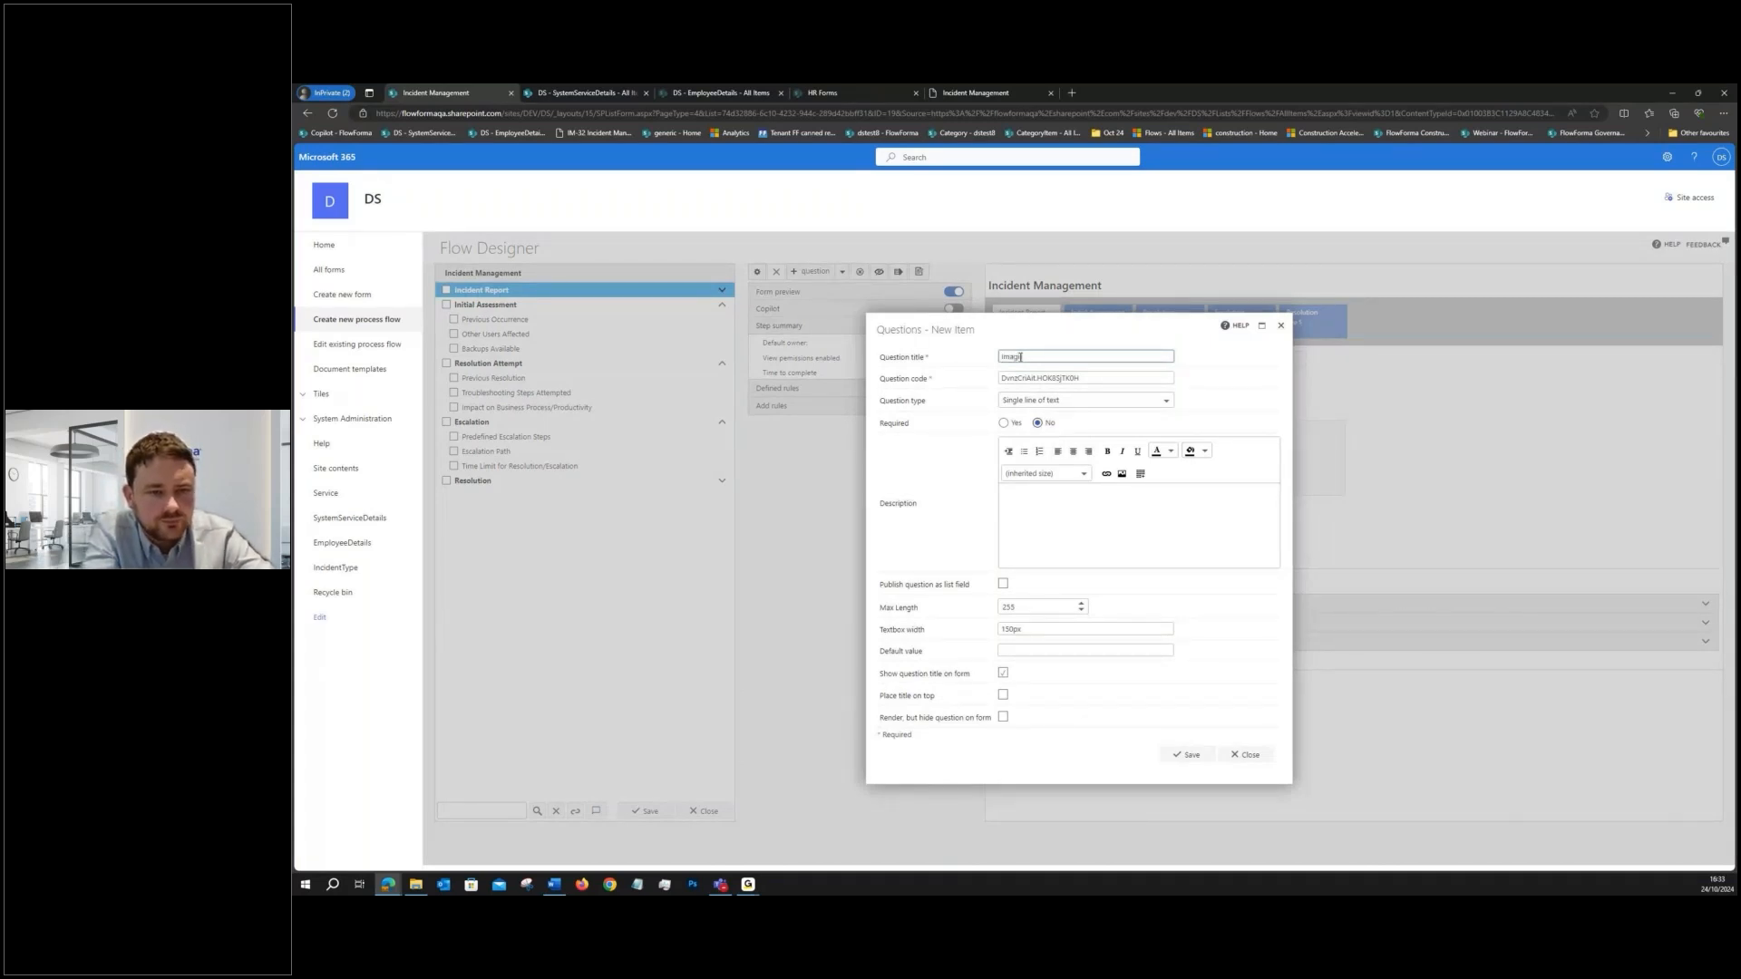
{"action": "type", "text": "e"}
{"action": "left_click", "coordinate": [1041, 401]}
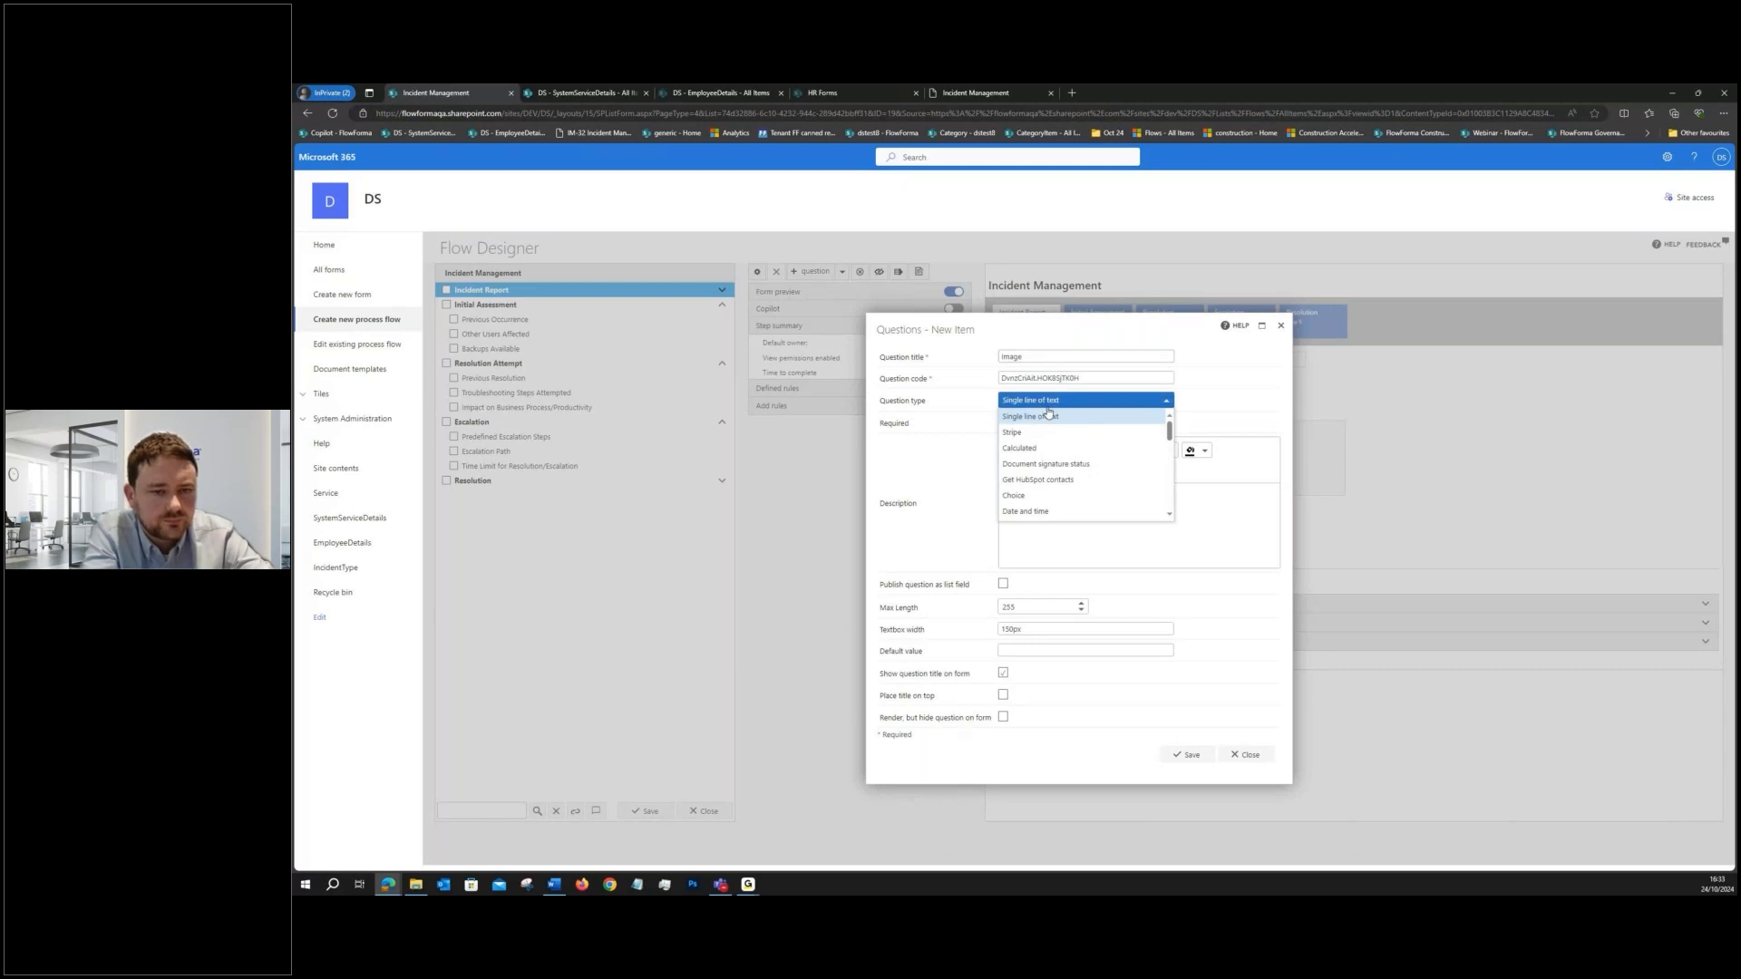
{"action": "scroll", "coordinate": [1061, 454], "scroll_direction": "down", "scroll_amount": 4}
{"action": "scroll", "coordinate": [1068, 459], "scroll_direction": "down", "scroll_amount": 2}
{"action": "scroll", "coordinate": [1068, 457], "scroll_direction": "down", "scroll_amount": 3}
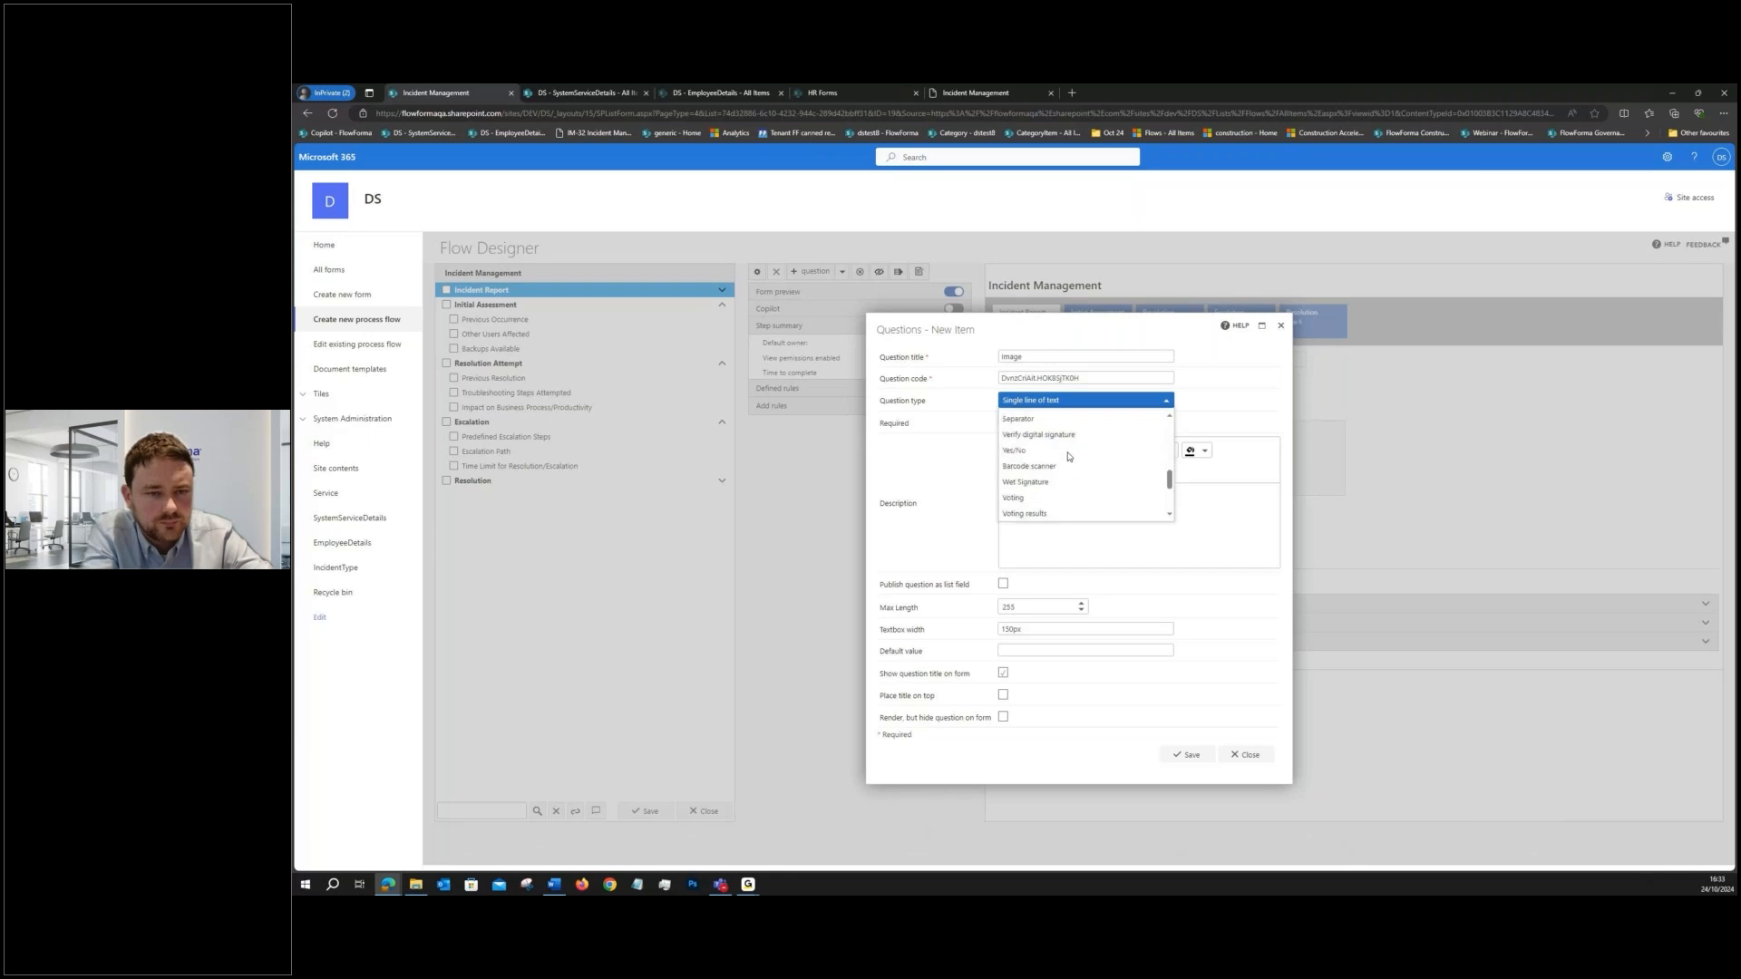
{"action": "scroll", "coordinate": [1068, 457], "scroll_direction": "up", "scroll_amount": 8}
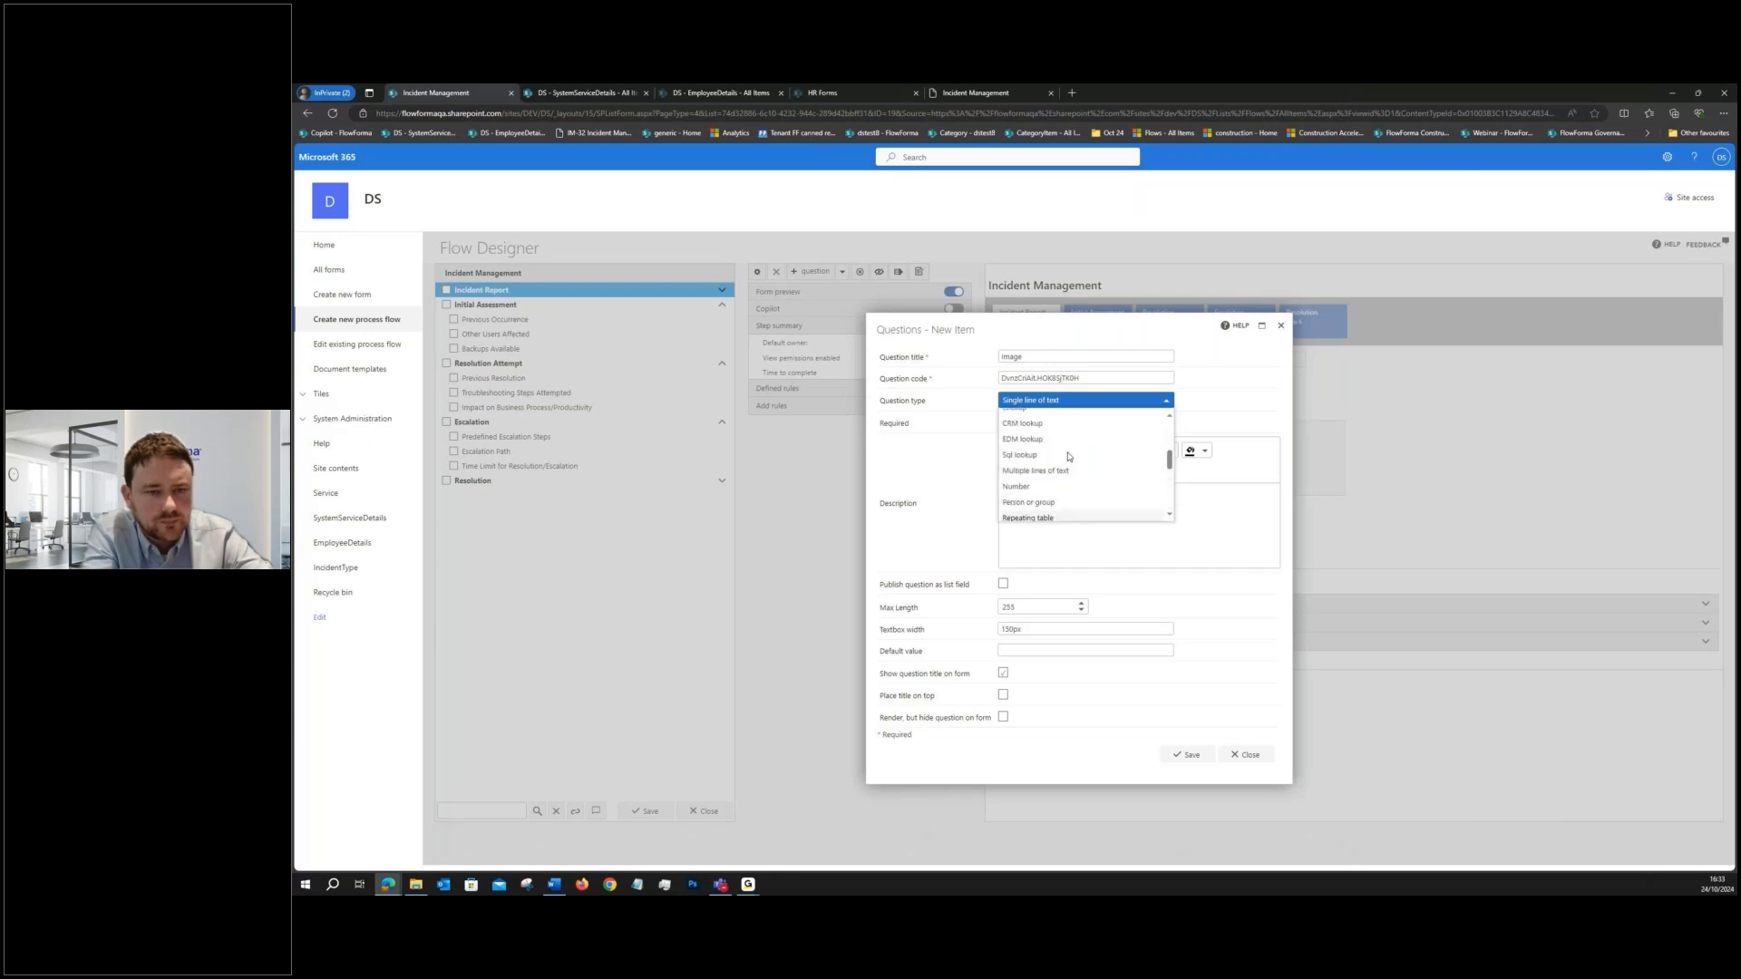
{"action": "left_click", "coordinate": [1034, 473]}
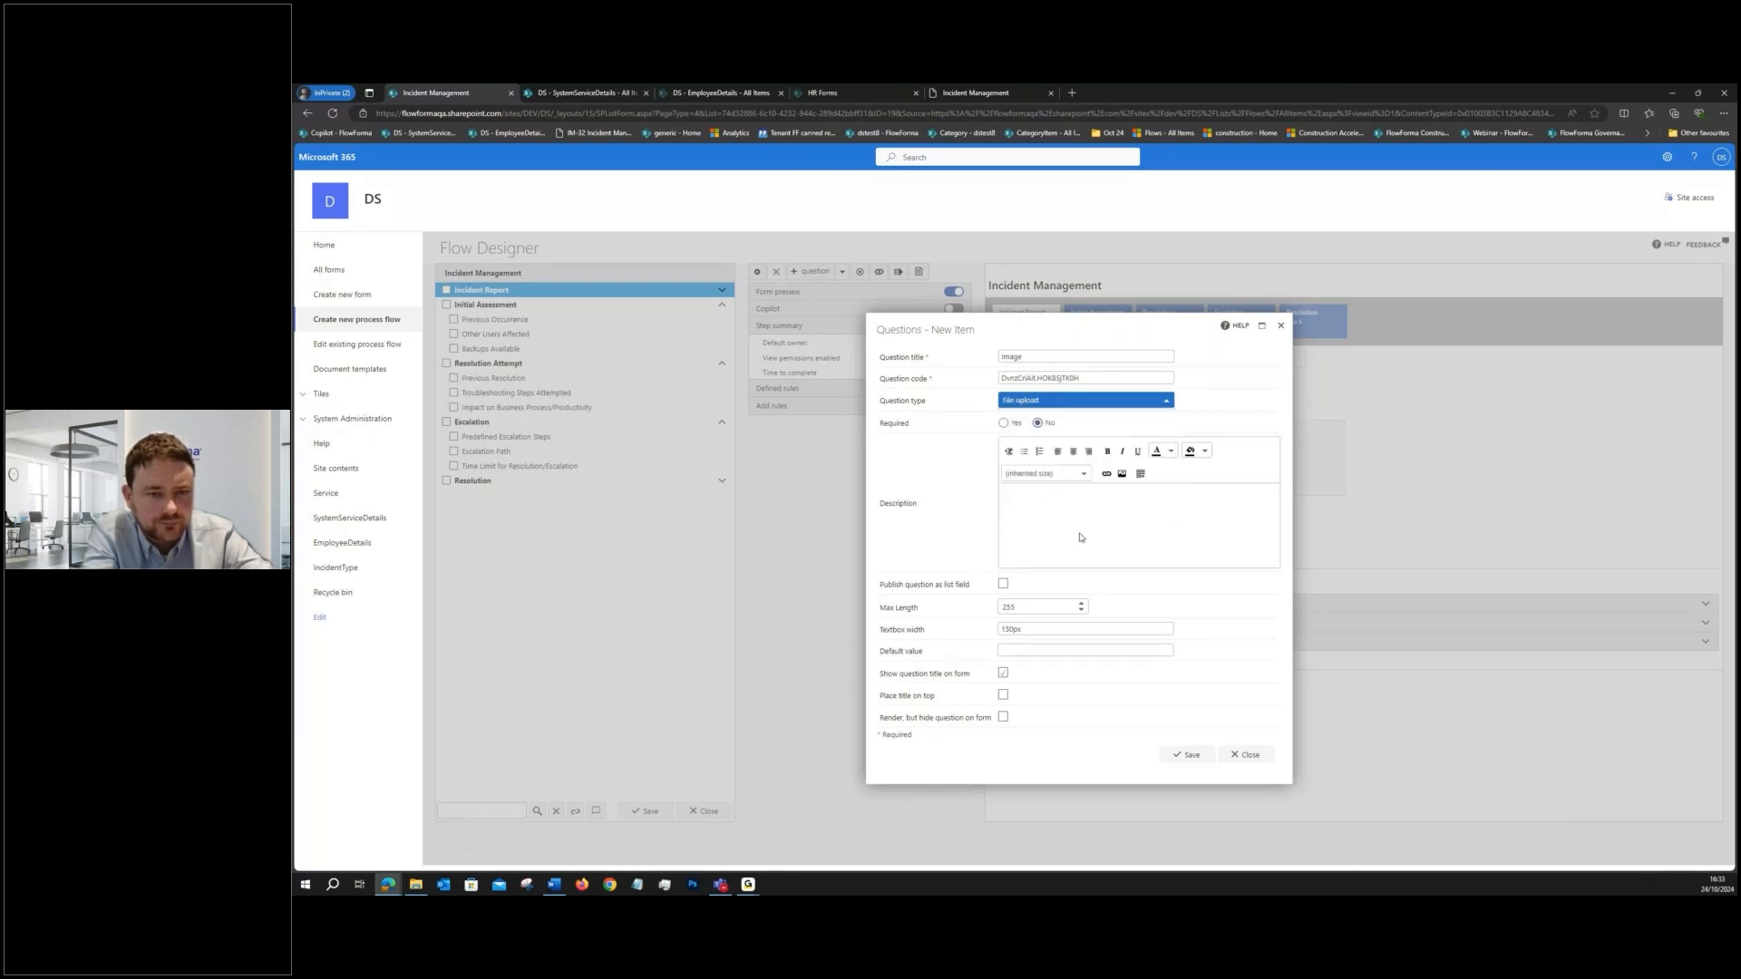
- Enable image preview and image annotation for the Image question, then save the question and the flow
{"action": "left_click", "coordinate": [995, 661]}
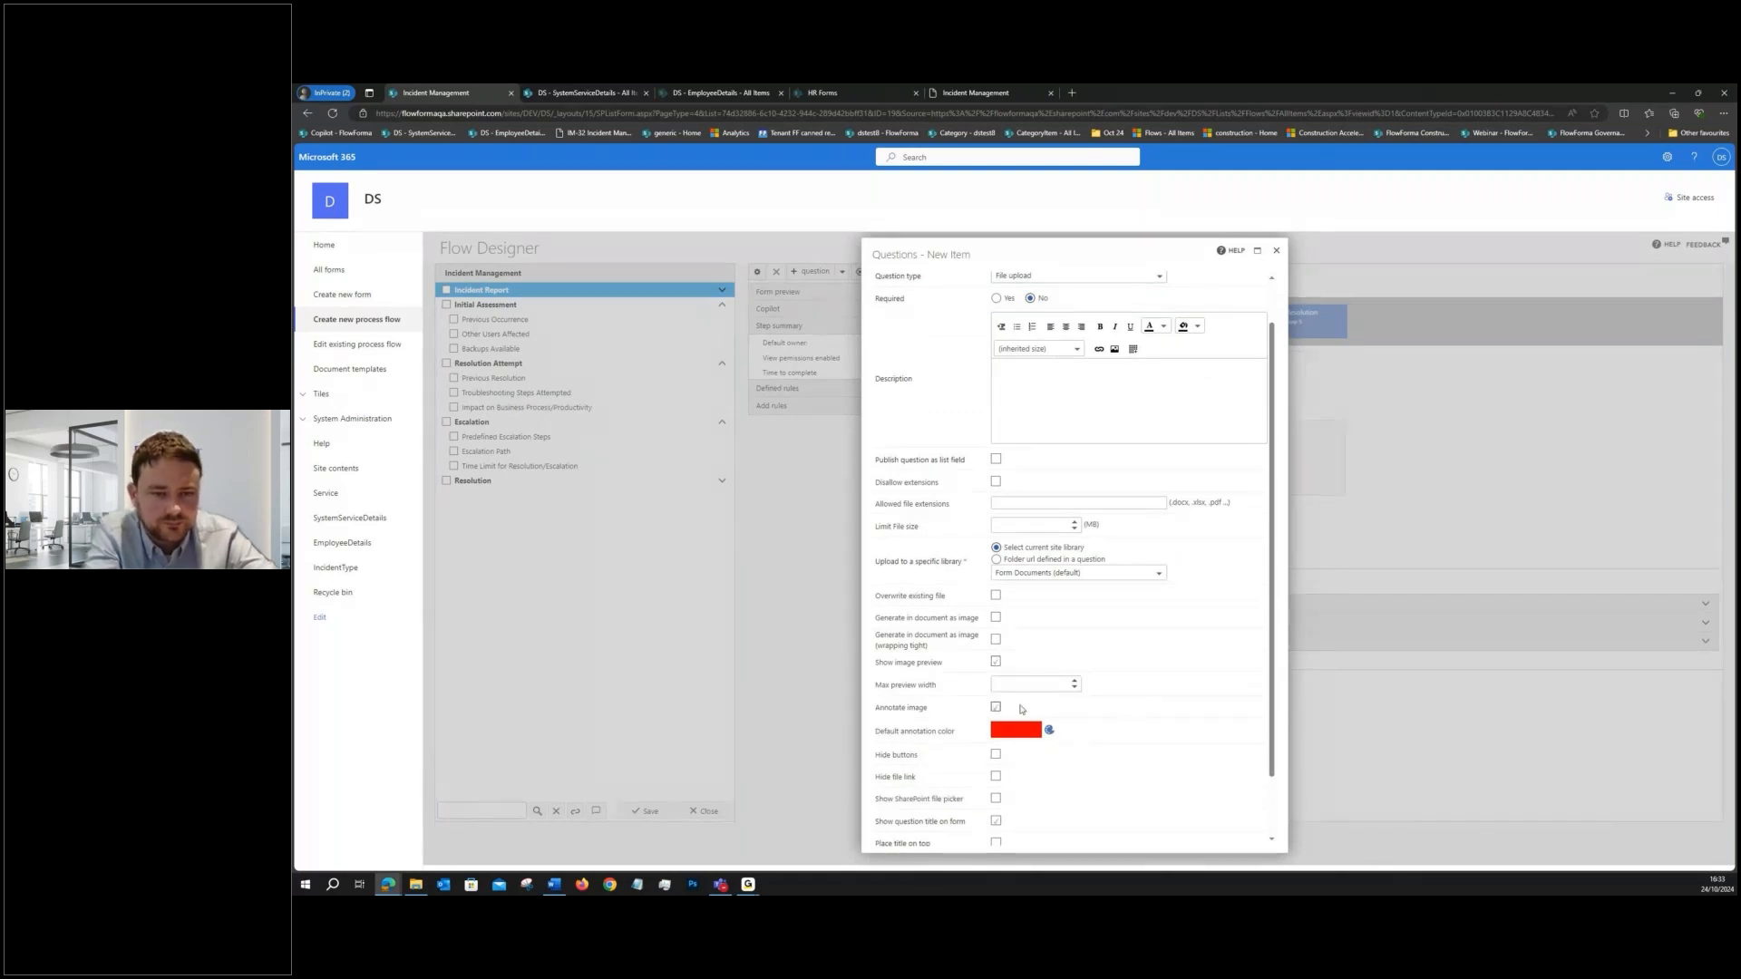
{"action": "scroll", "coordinate": [1110, 725], "scroll_direction": "down", "scroll_amount": 1}
{"action": "left_click", "coordinate": [1173, 838]}
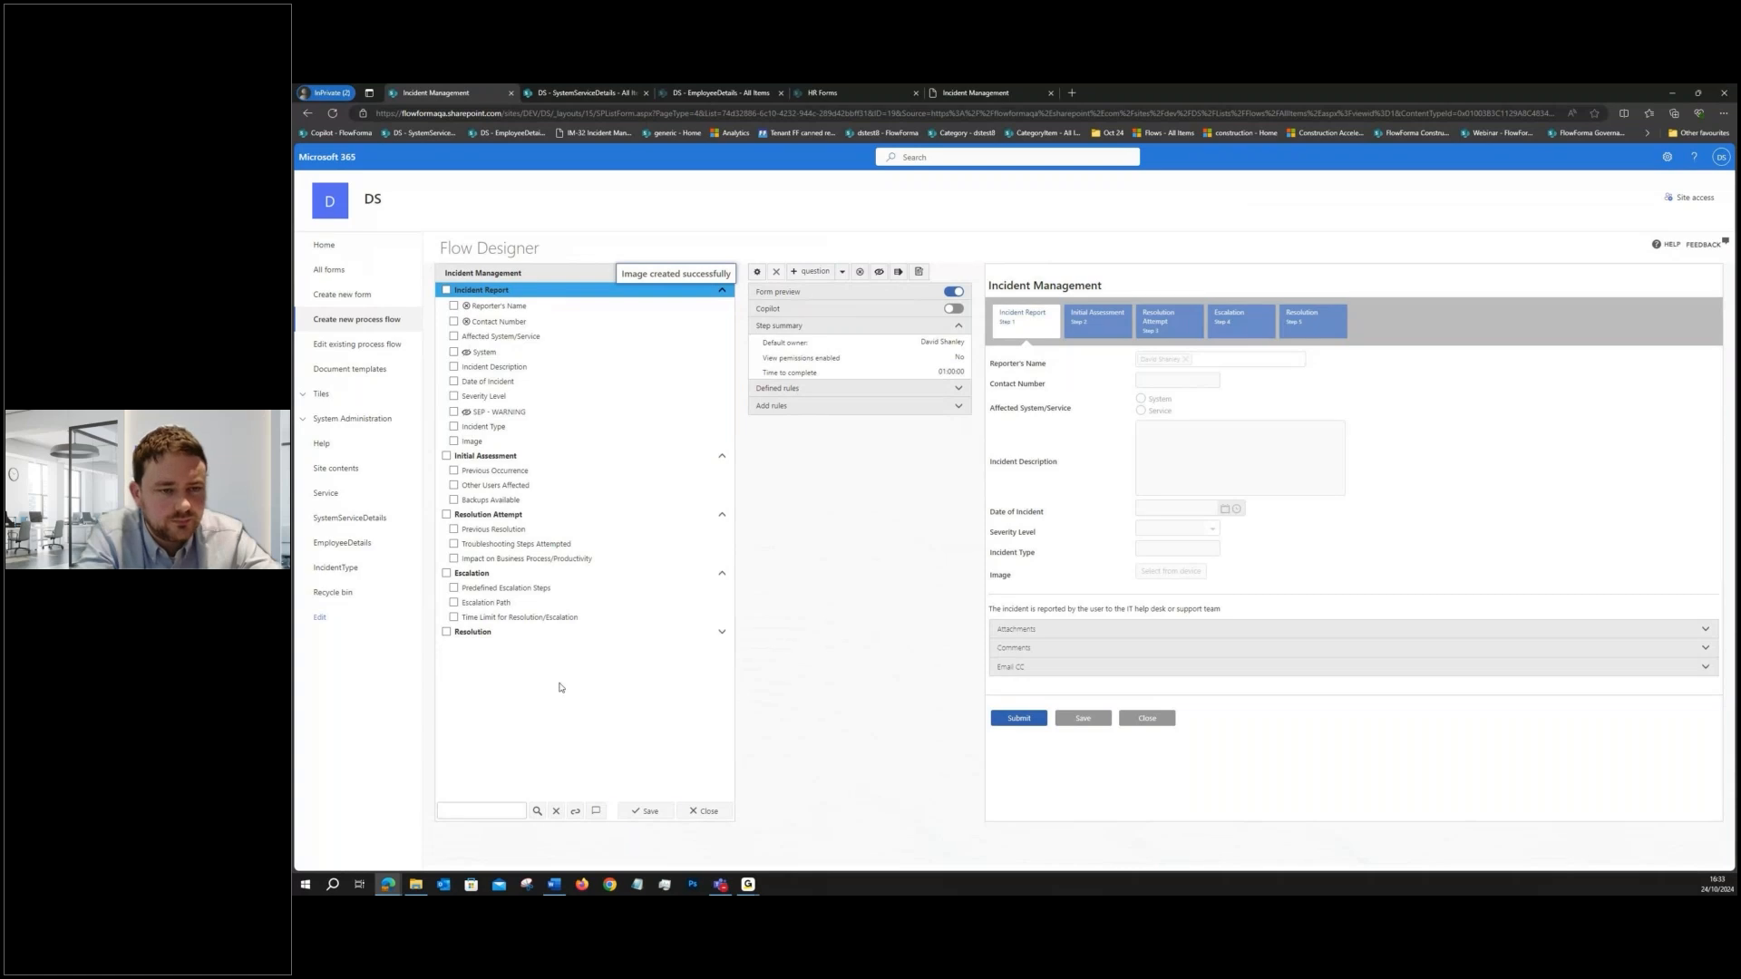
{"action": "left_click", "coordinate": [643, 811]}
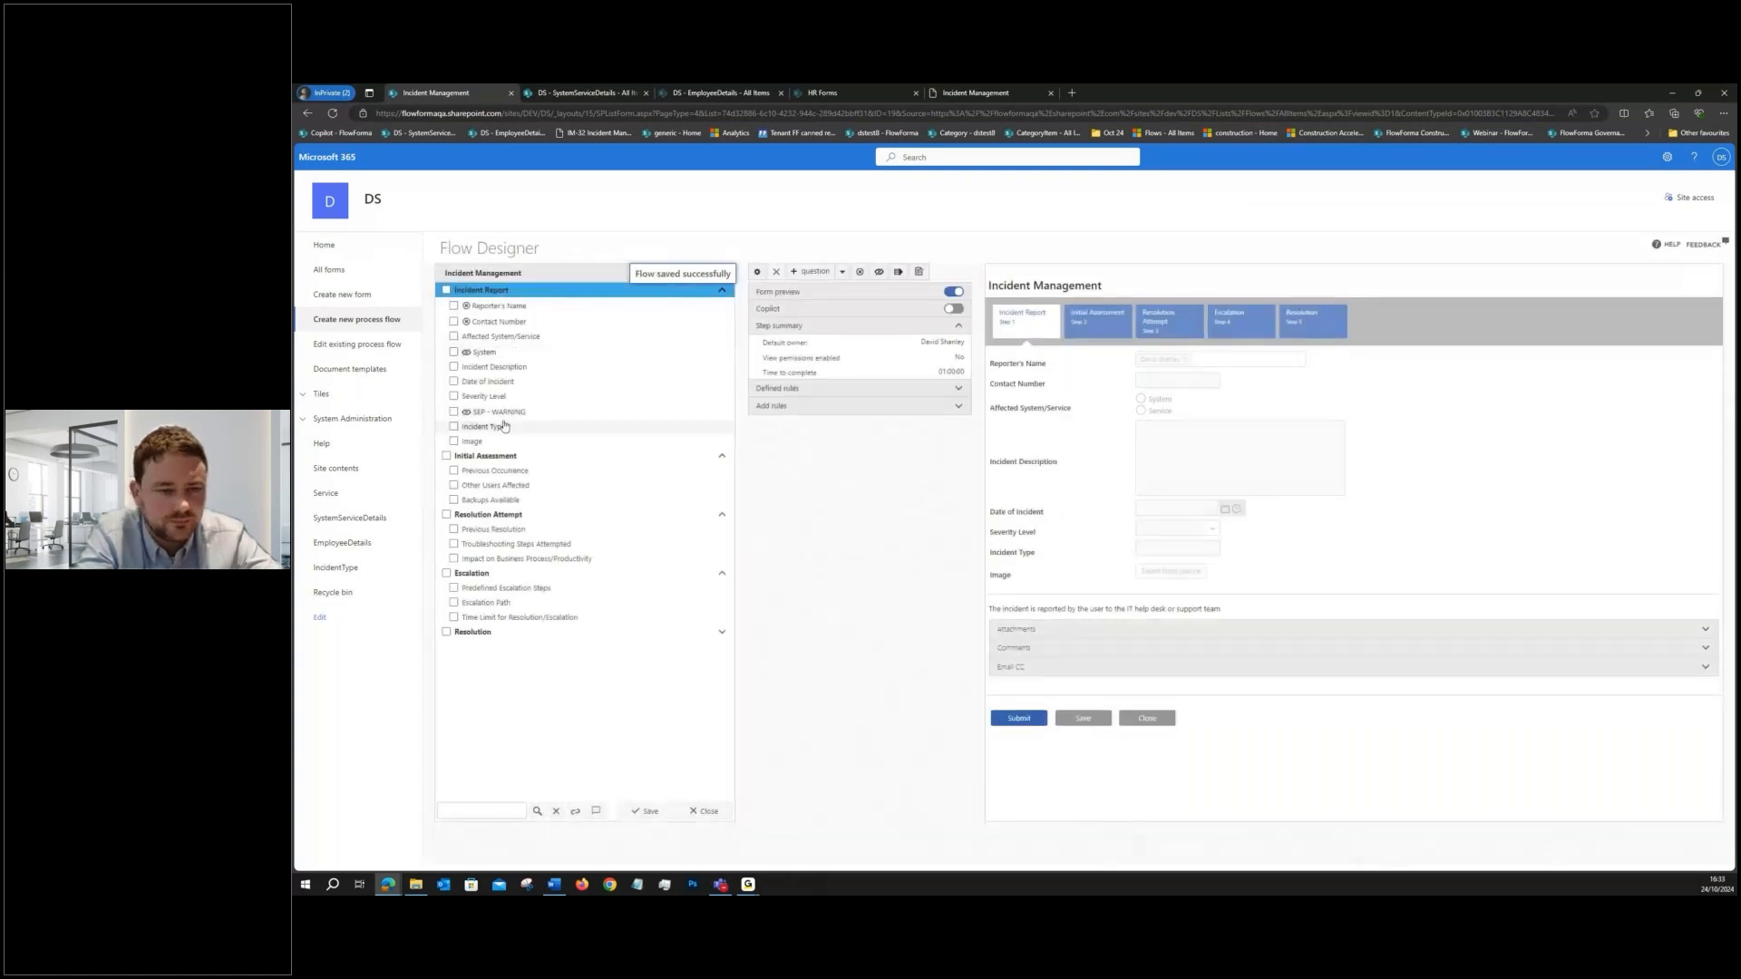
- Open a test form of the flow and enter System, System 1 and the incident date 10/10/2024
{"action": "left_click", "coordinate": [918, 271]}
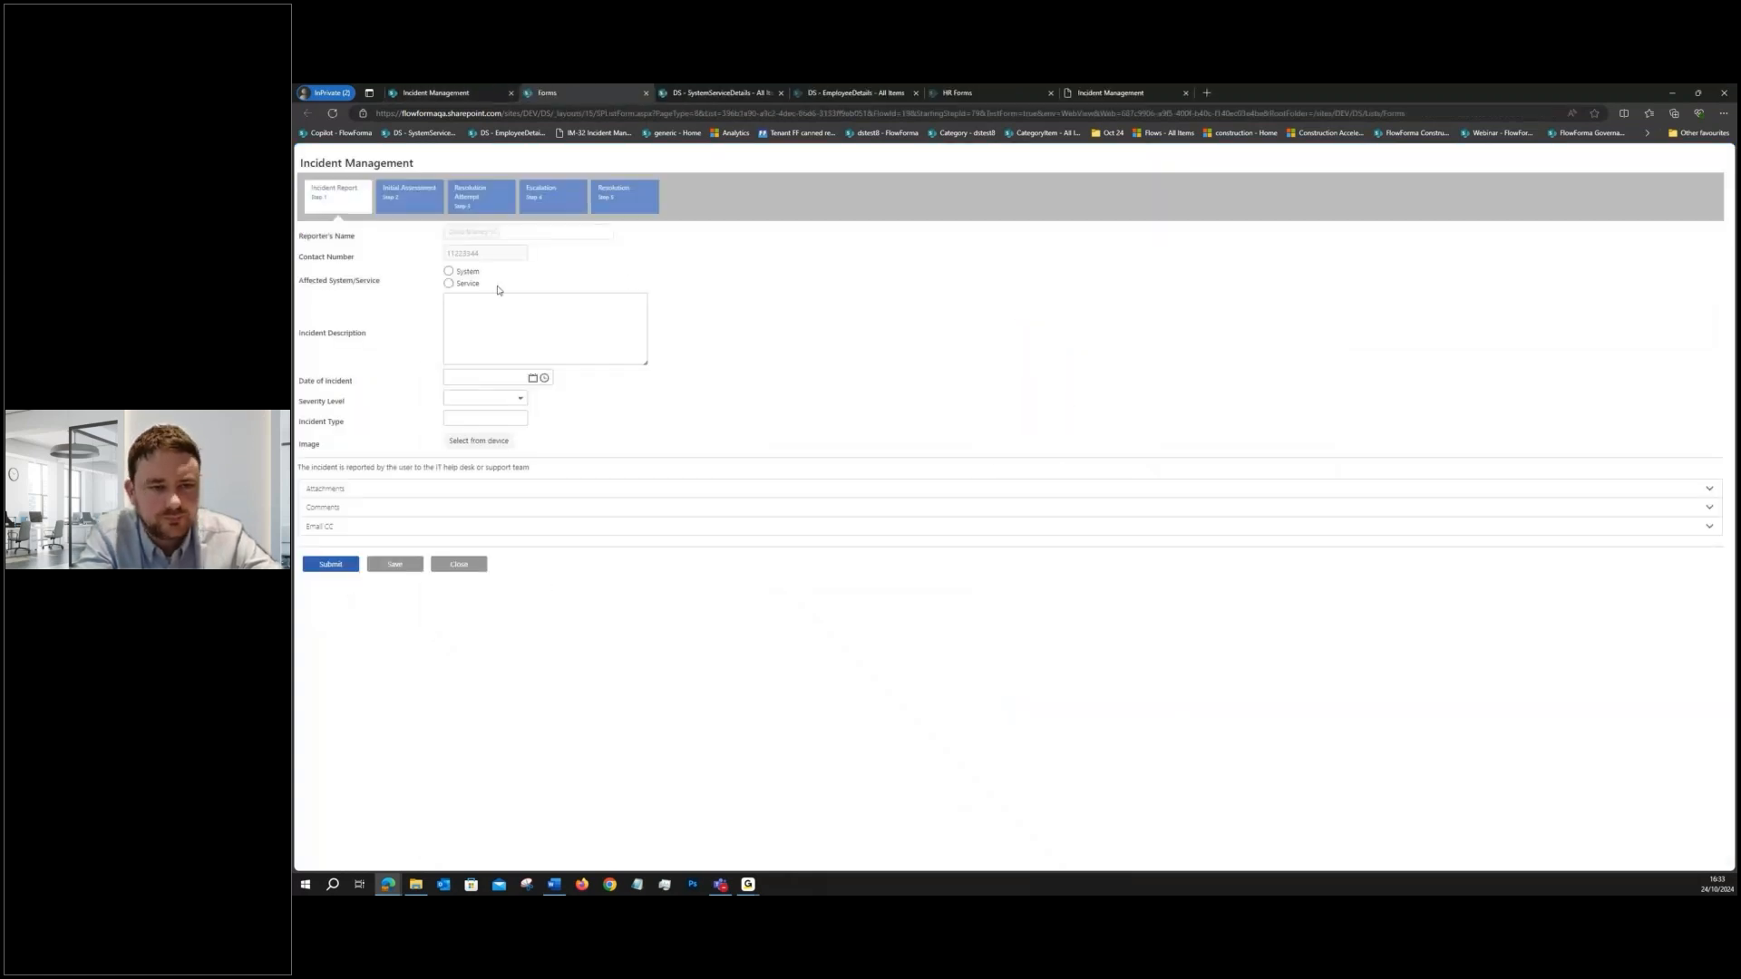
{"action": "left_click", "coordinate": [448, 271]}
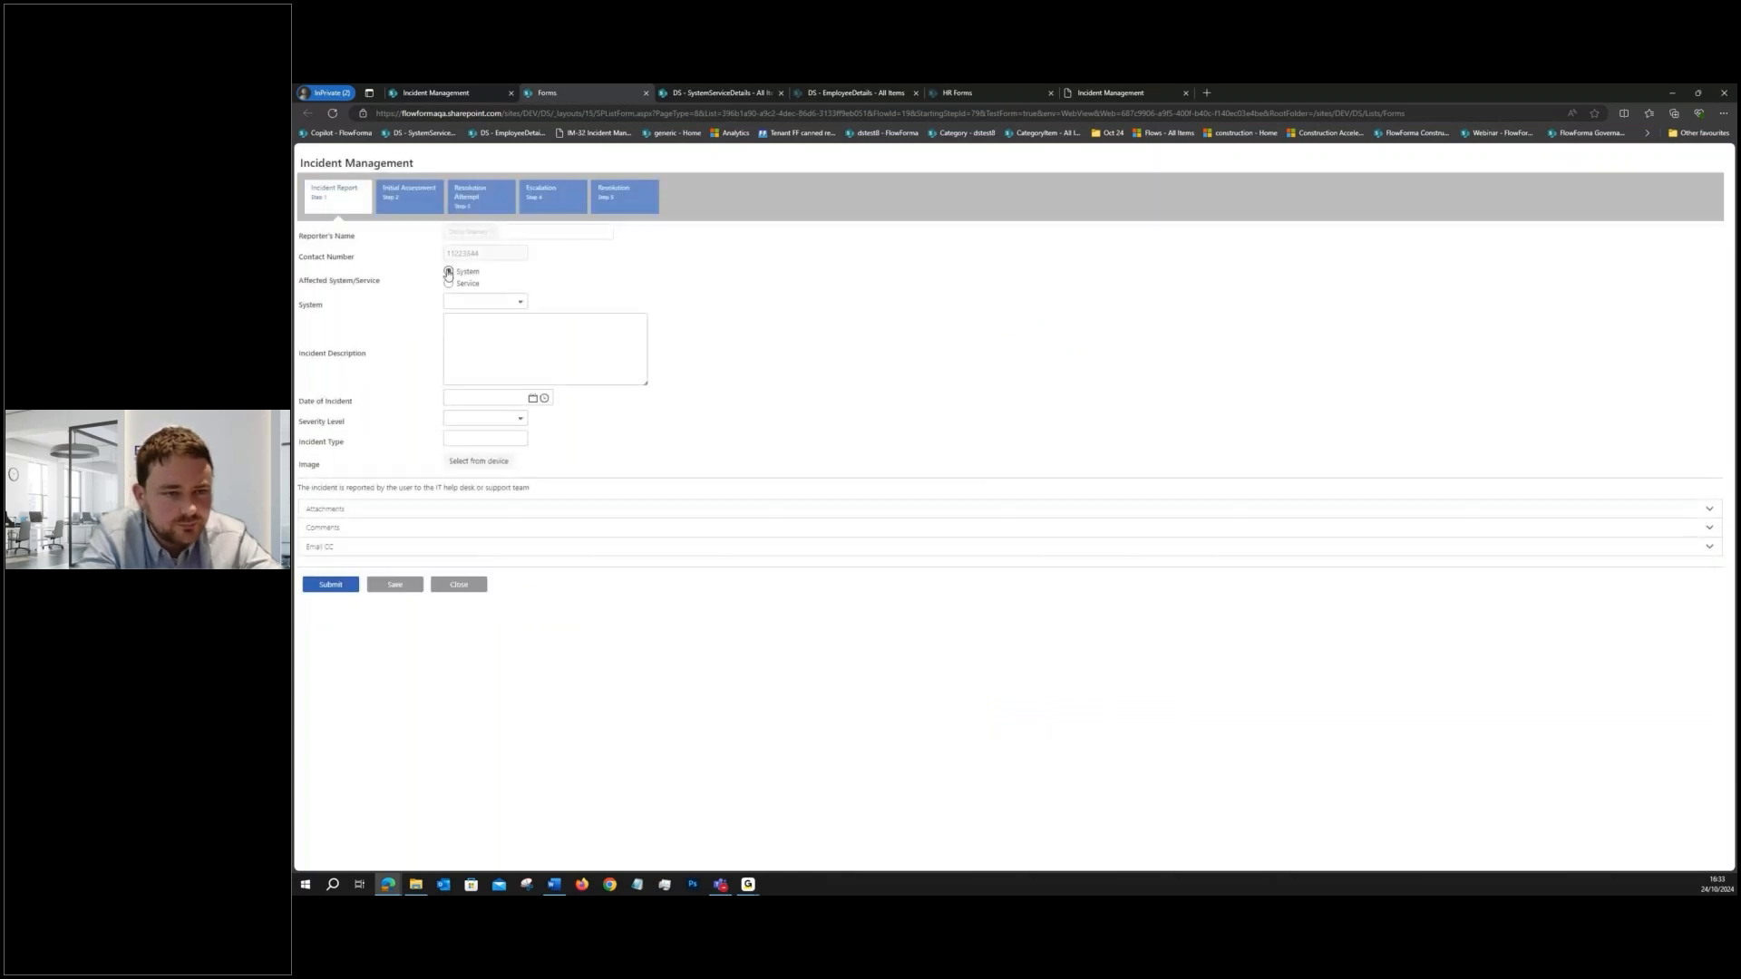
{"action": "left_click", "coordinate": [485, 302]}
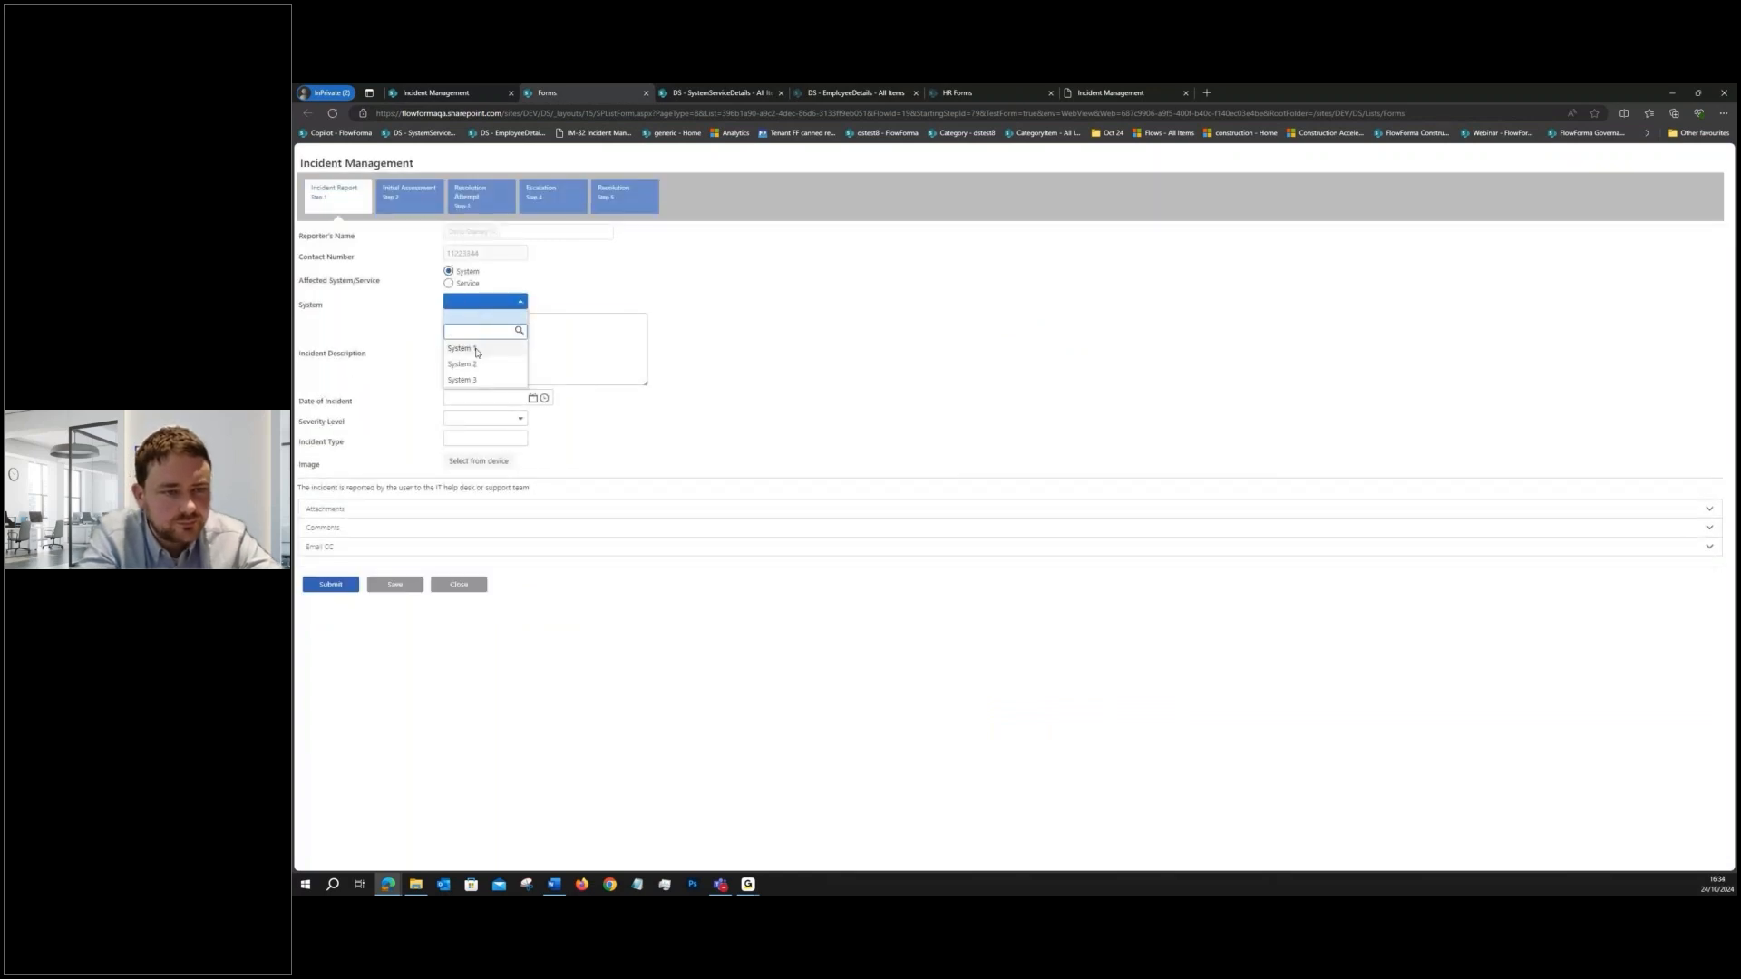
{"action": "left_click", "coordinate": [475, 351]}
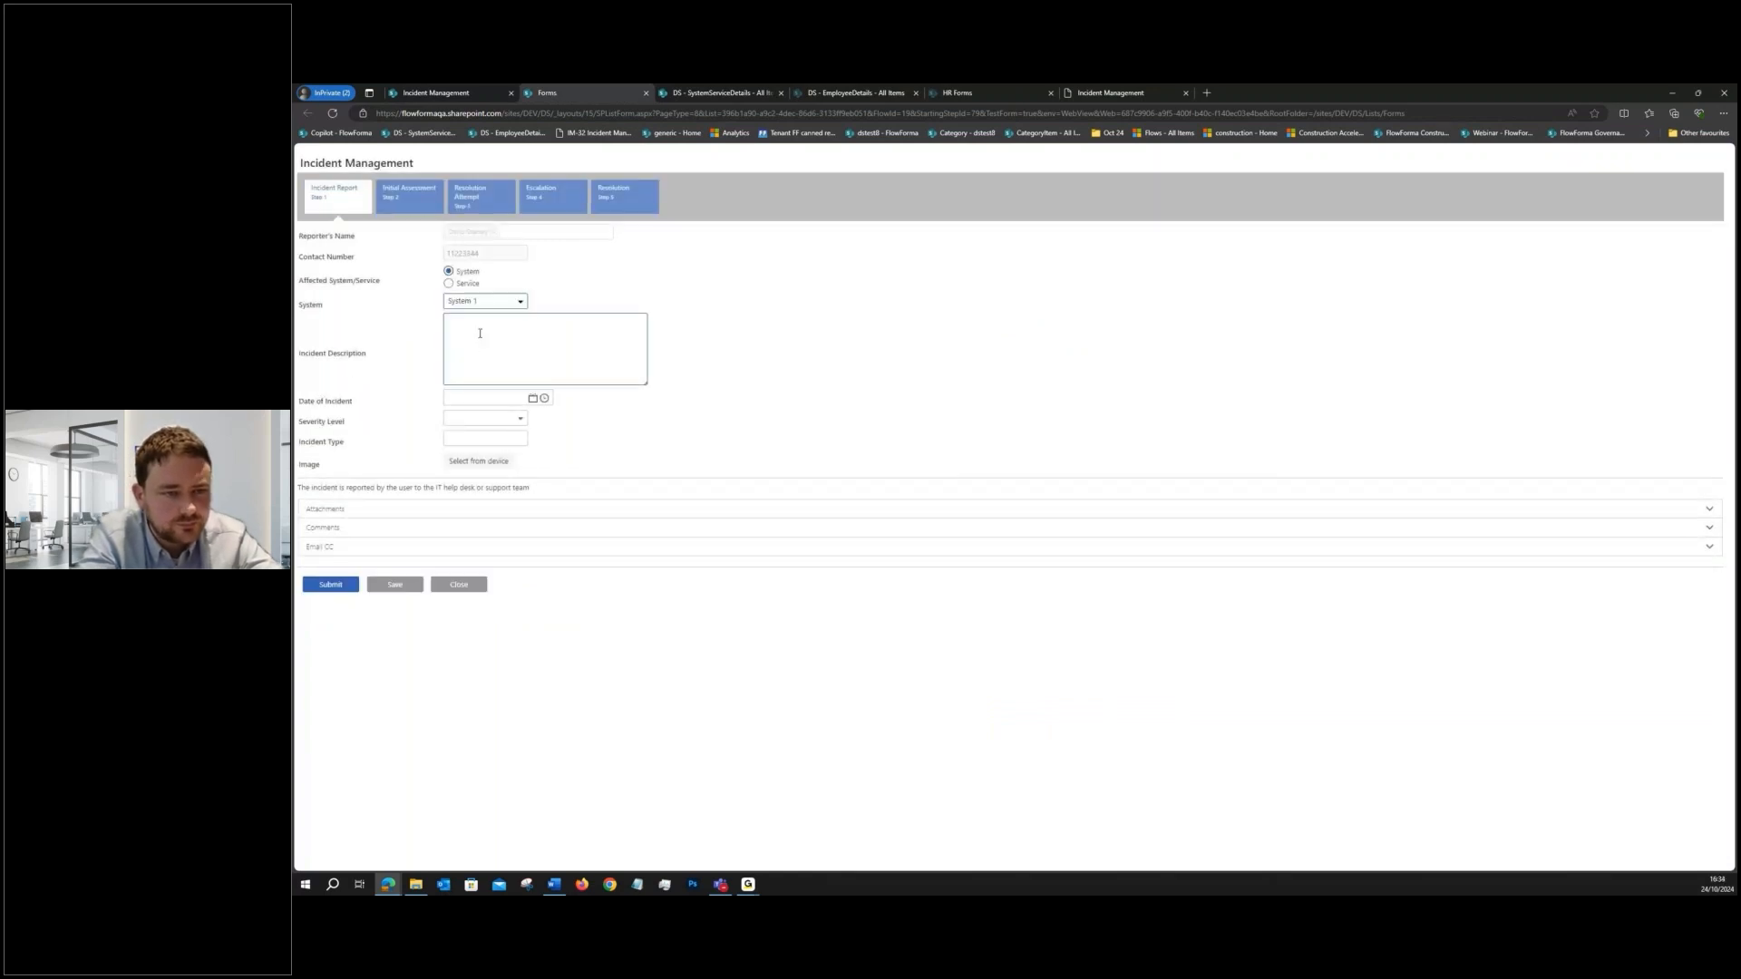
{"action": "left_click", "coordinate": [532, 399]}
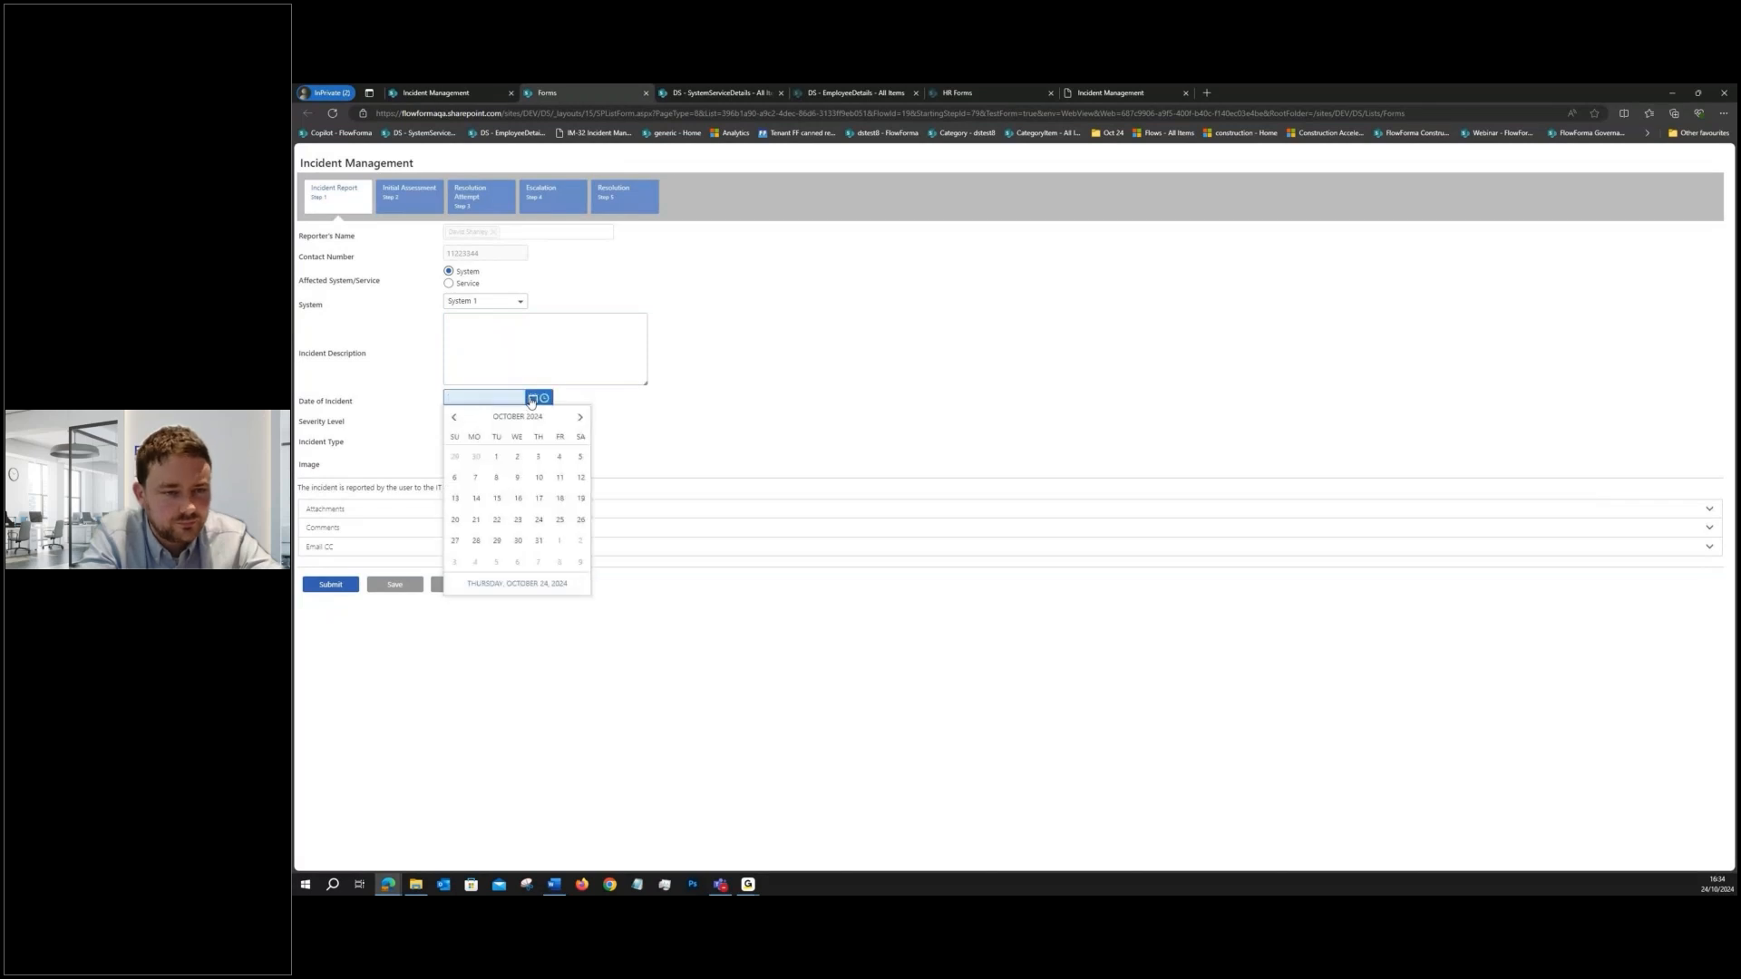
{"action": "left_click", "coordinate": [538, 477]}
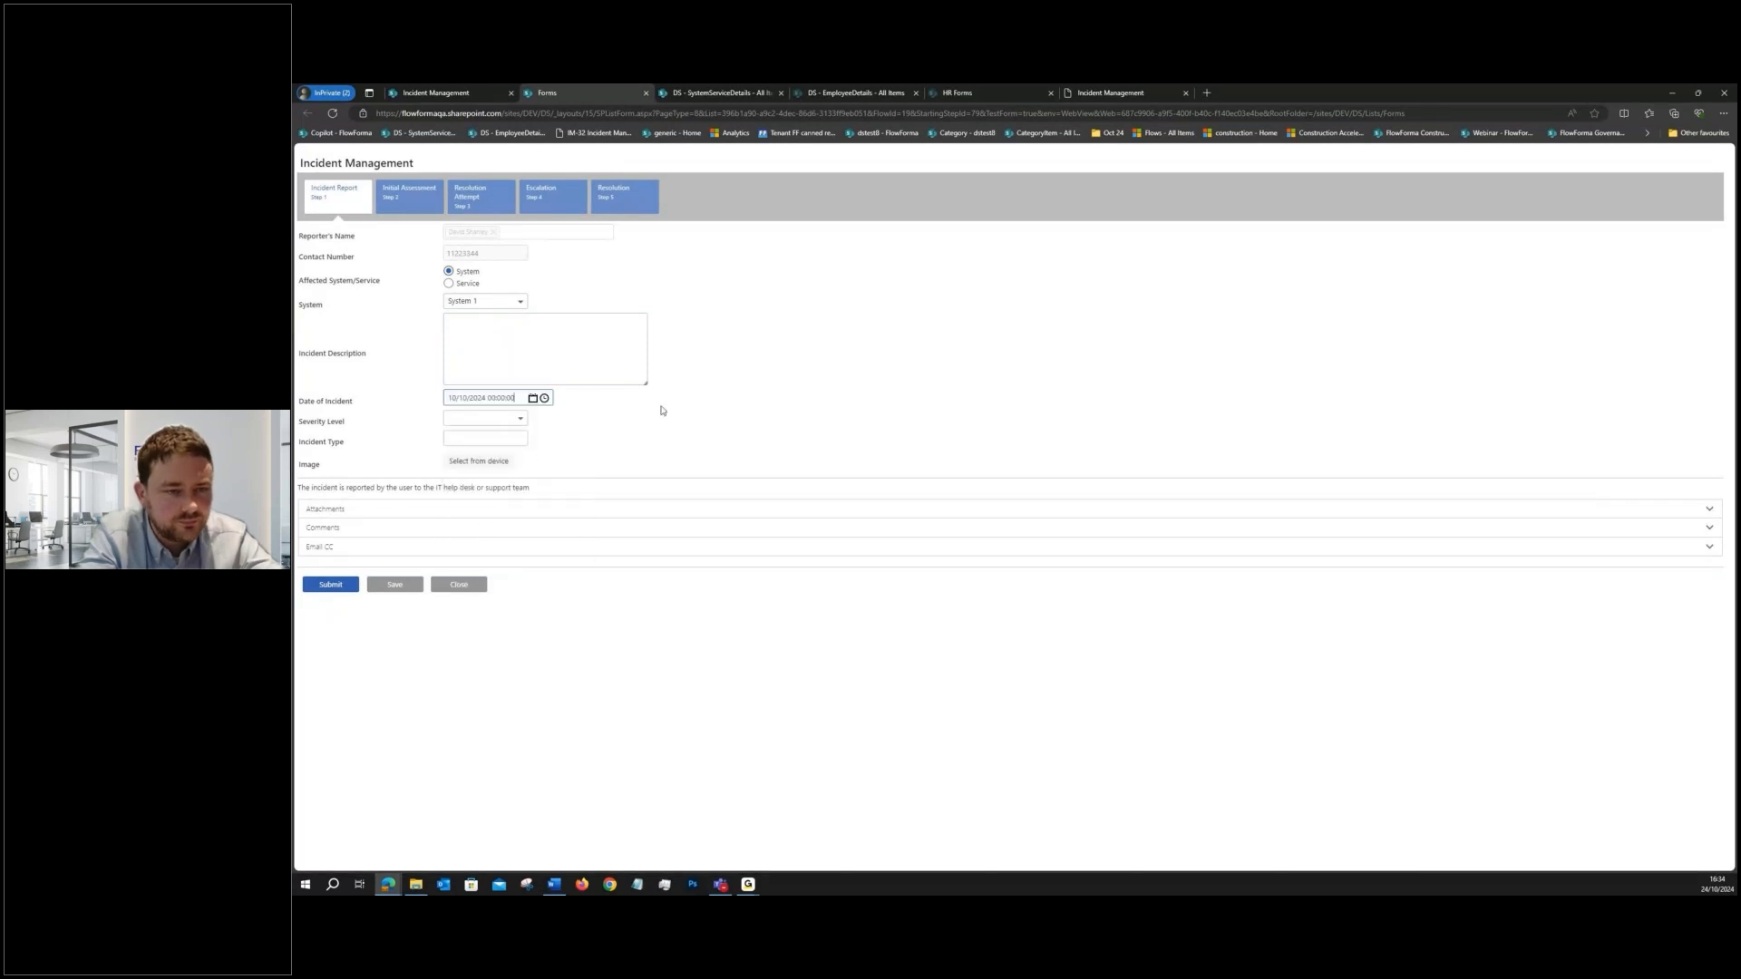
- Test the Severity Level choices on the form by selecting High and then Medium
{"action": "left_click", "coordinate": [485, 418]}
{"action": "left_click", "coordinate": [485, 448]}
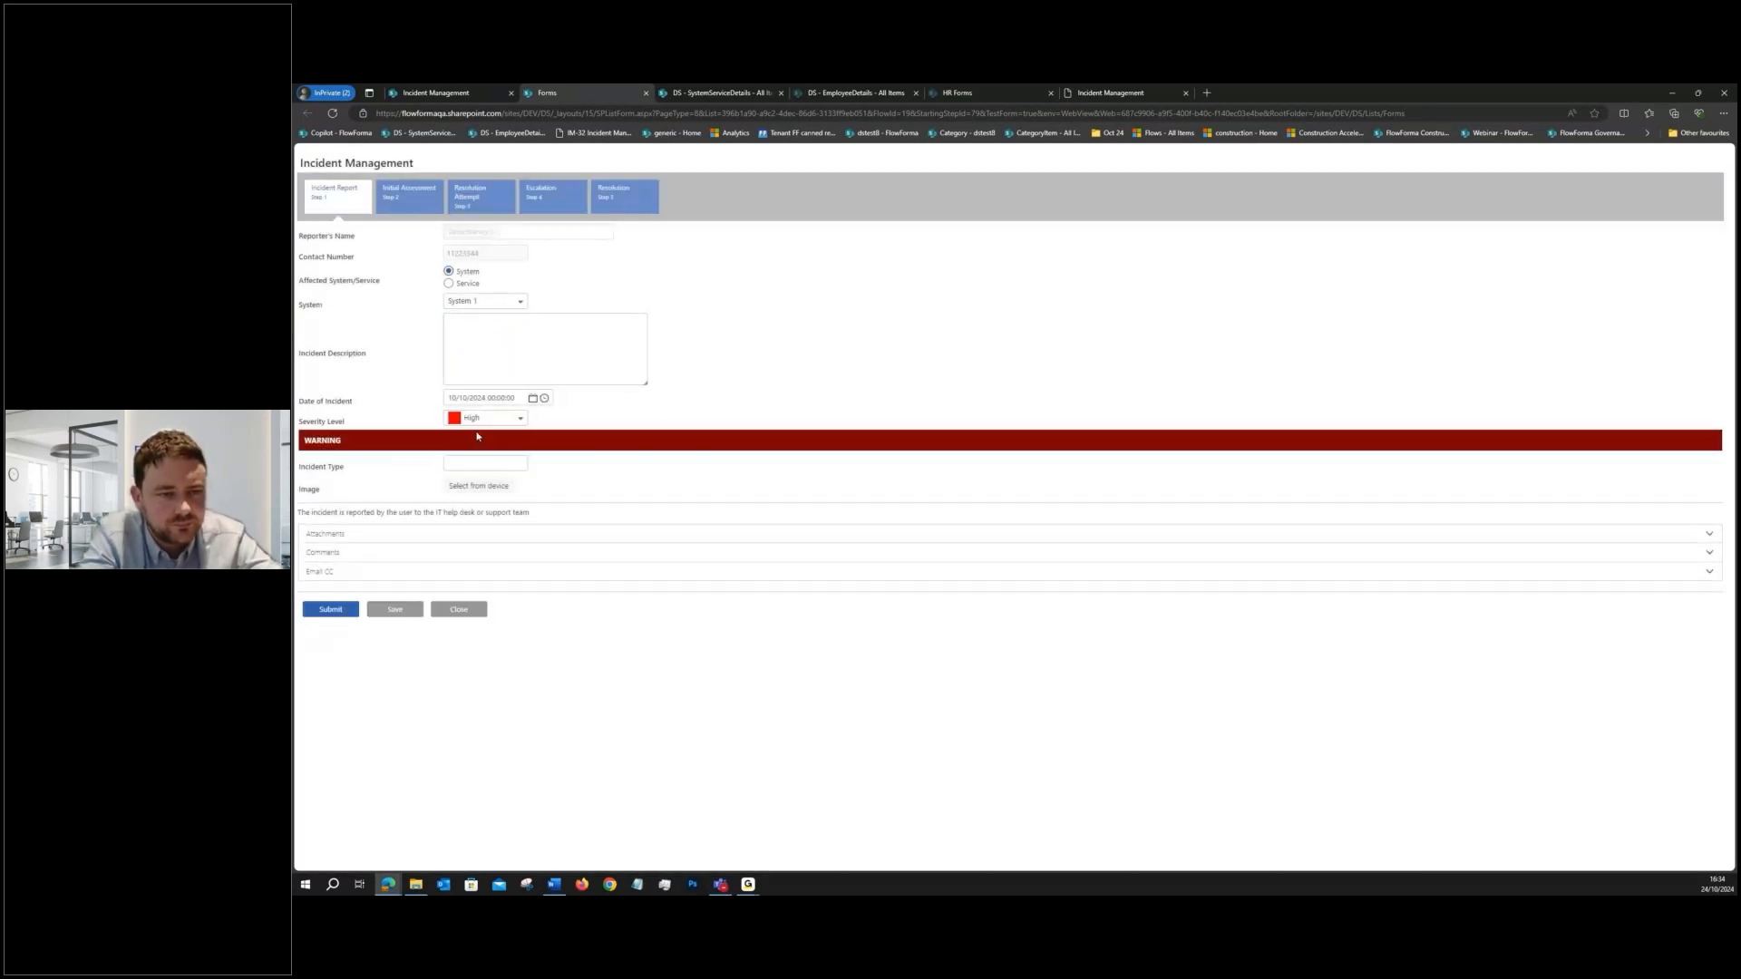
{"action": "left_click", "coordinate": [485, 418]}
{"action": "left_click", "coordinate": [480, 463]}
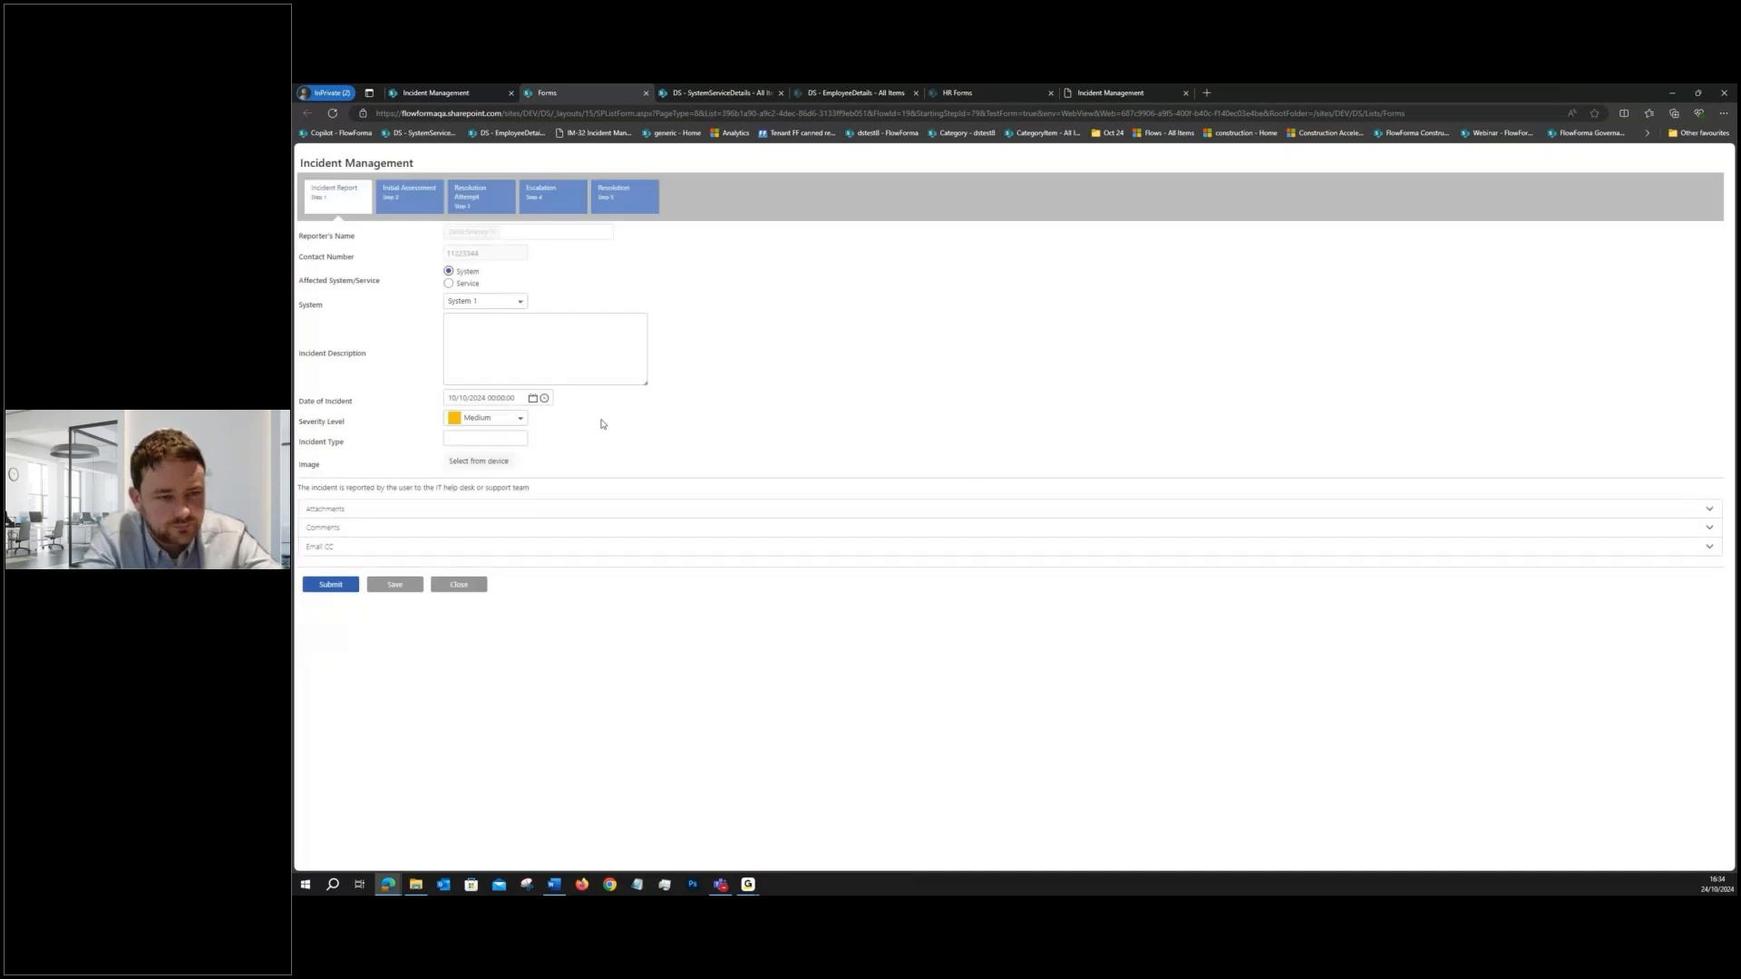
- Upload the desktop file error_message_1 to the Image question of the test form
{"action": "left_click", "coordinate": [490, 437]}
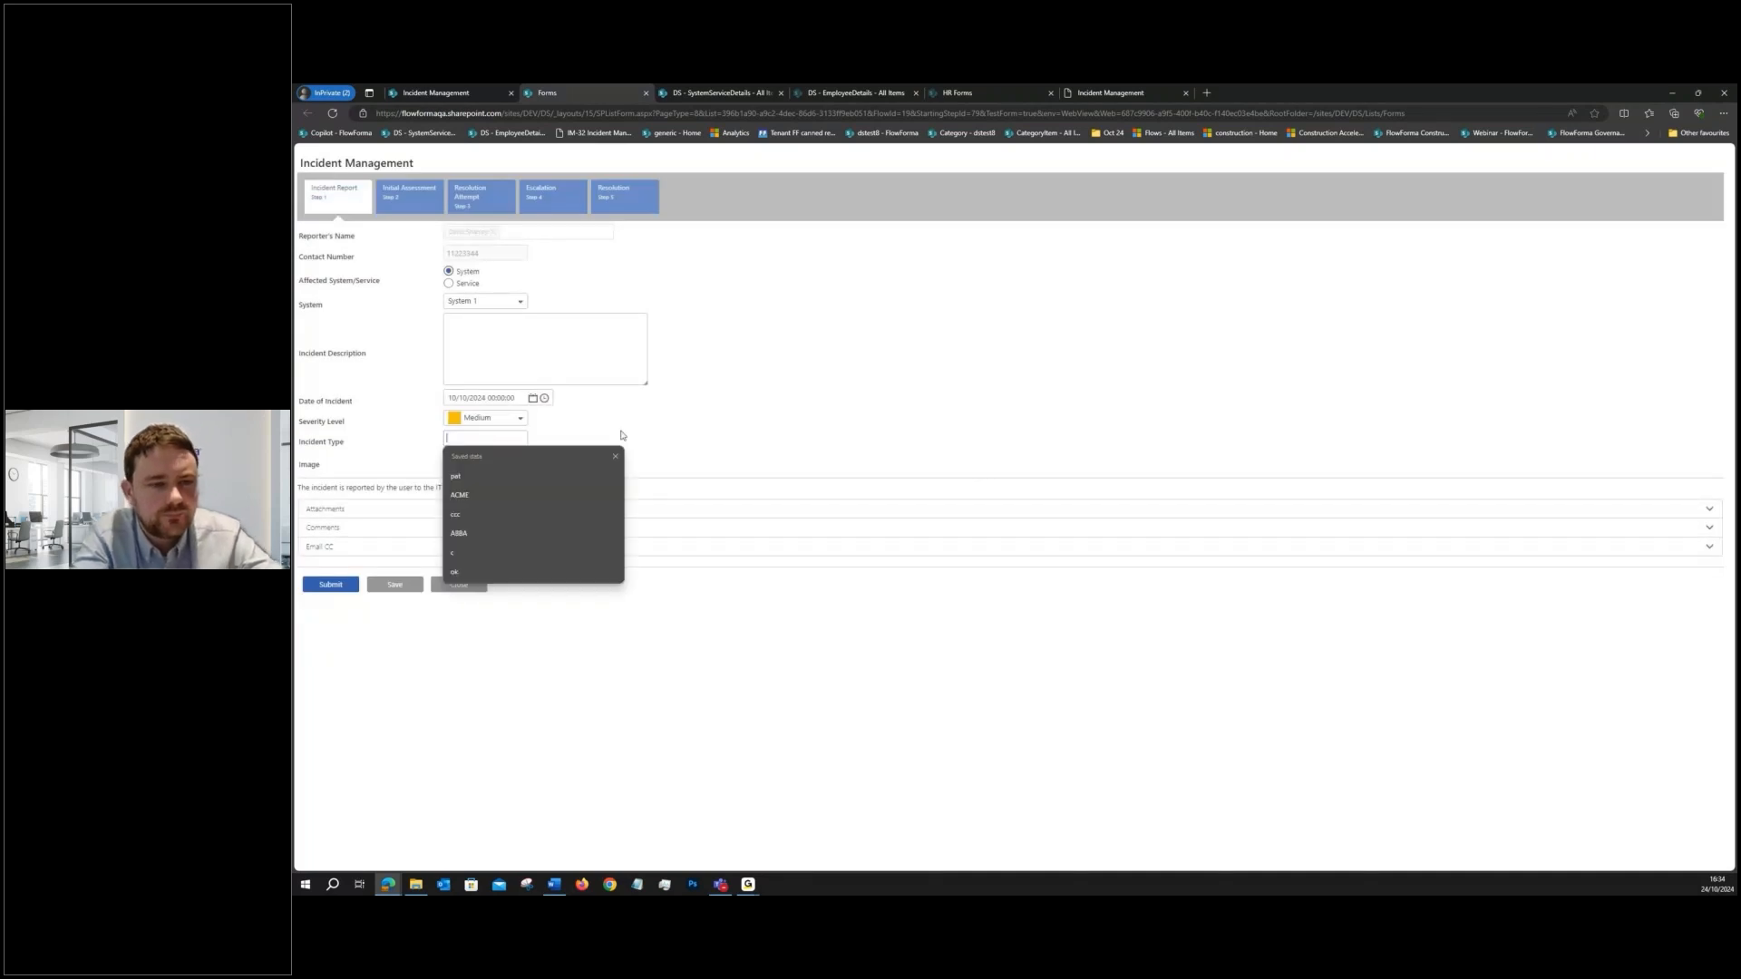
{"action": "left_click", "coordinate": [690, 429]}
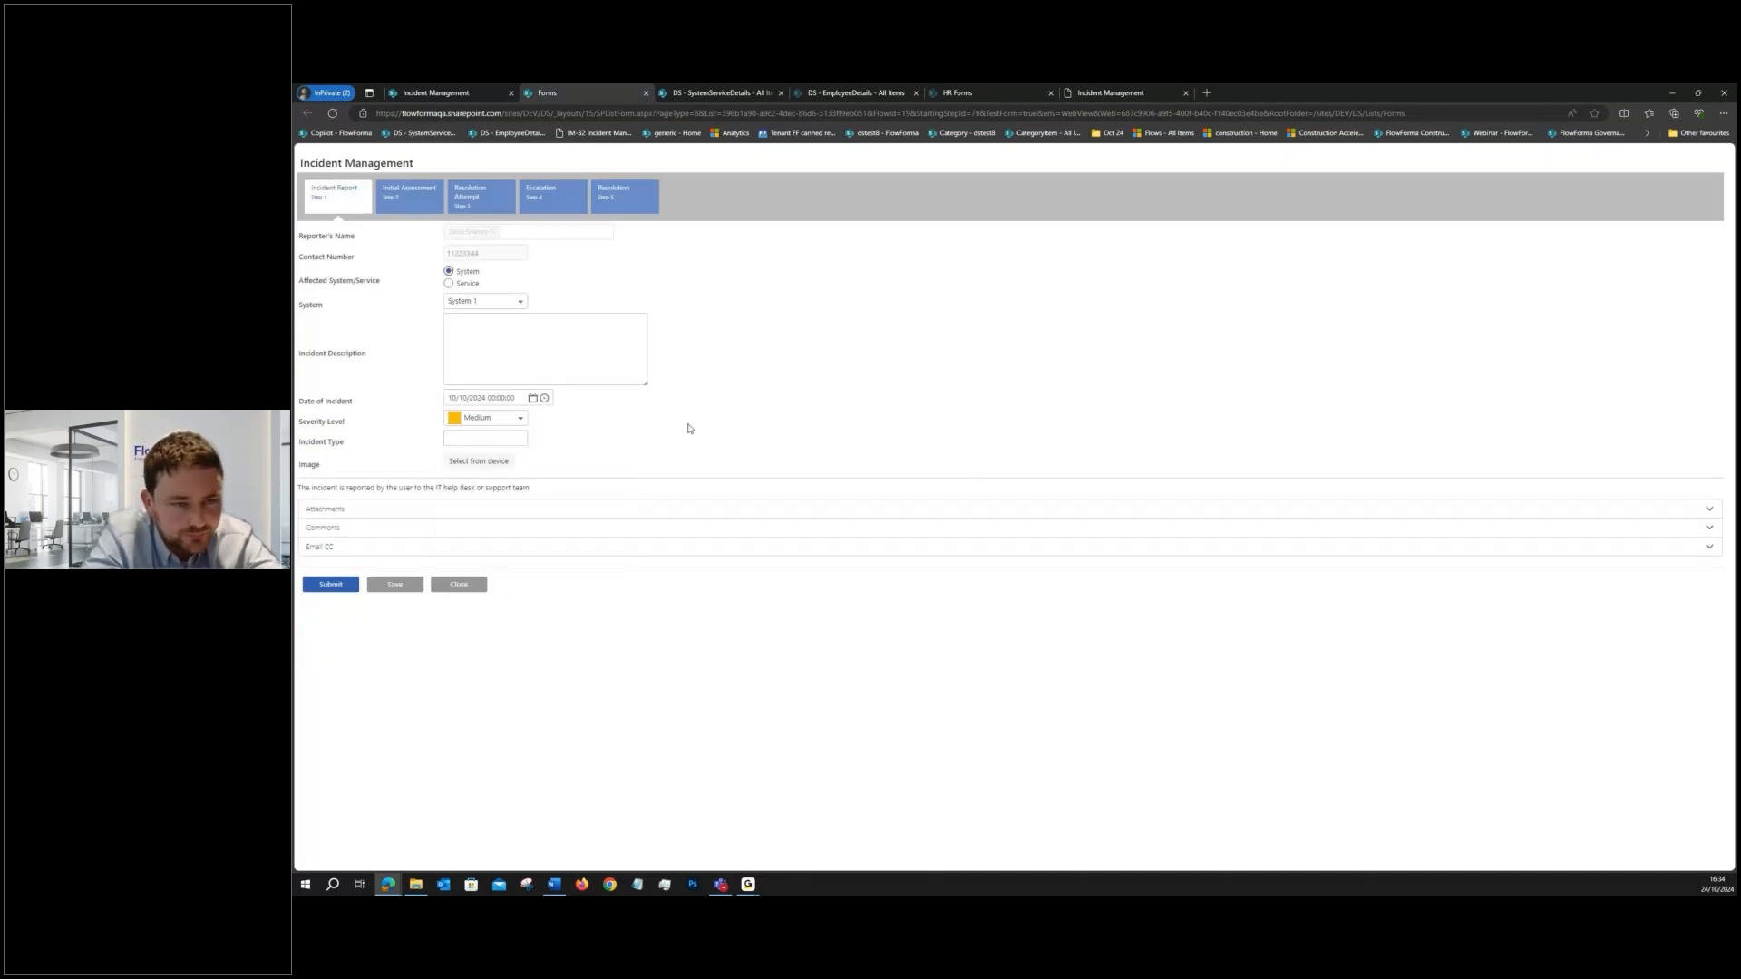
{"action": "left_click", "coordinate": [497, 466]}
{"action": "left_click", "coordinate": [550, 179]}
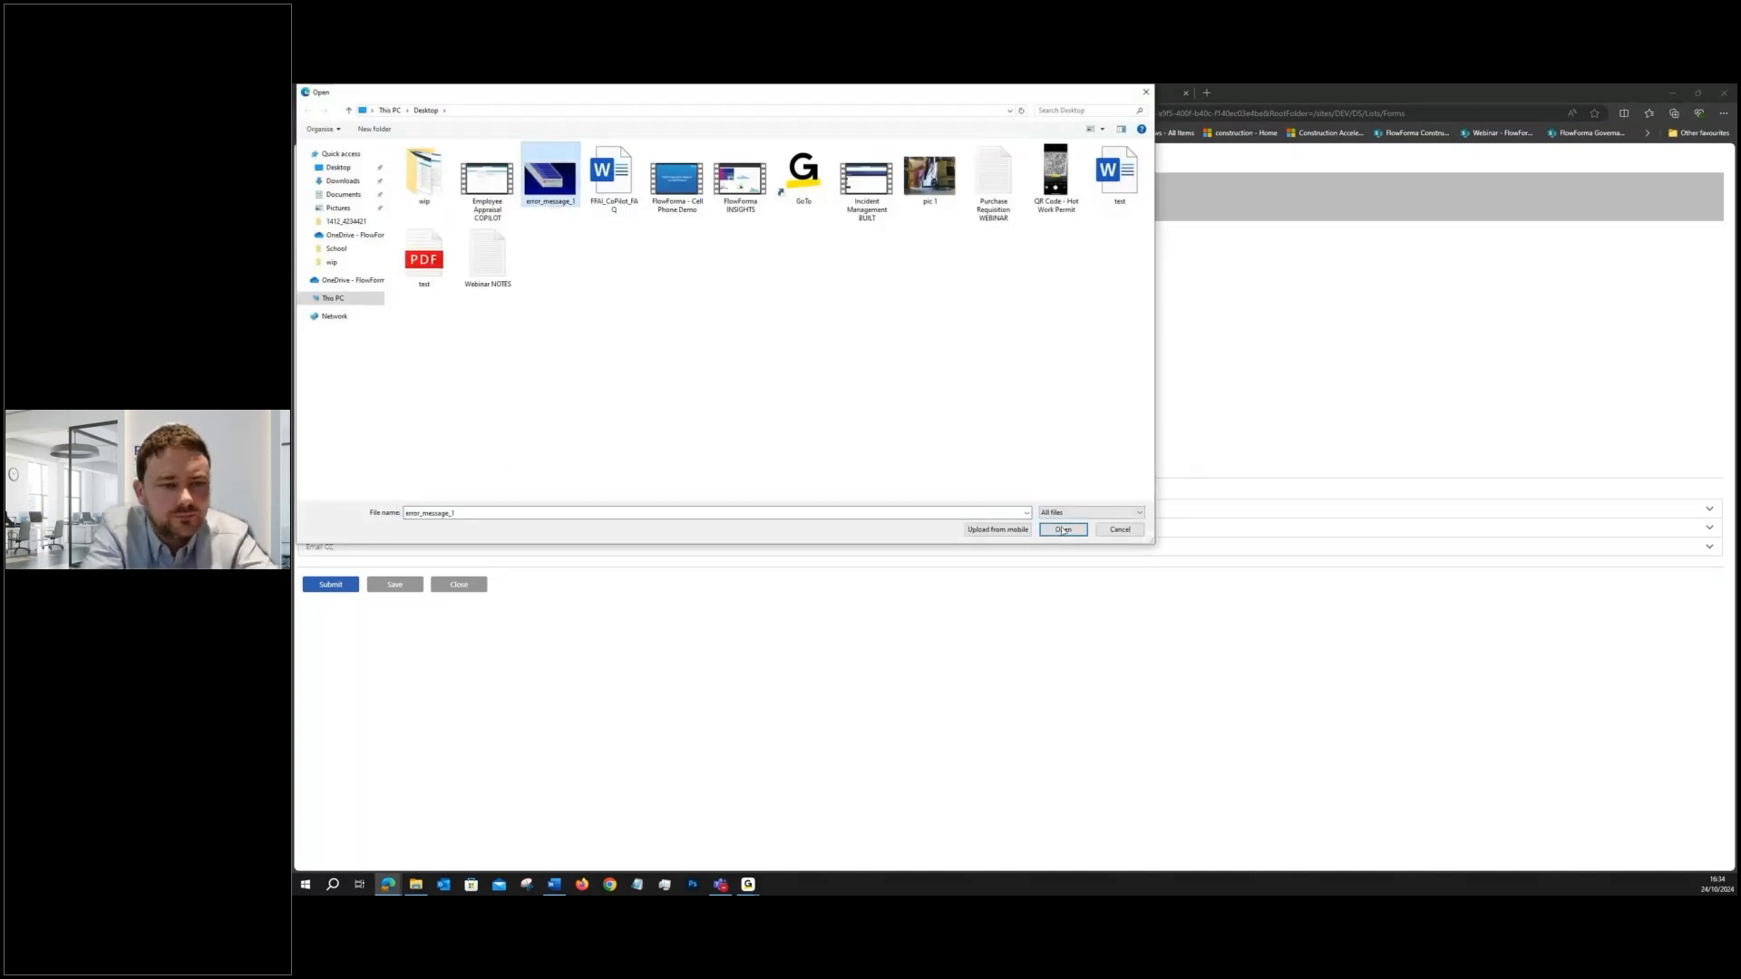
{"action": "left_click", "coordinate": [1063, 537]}
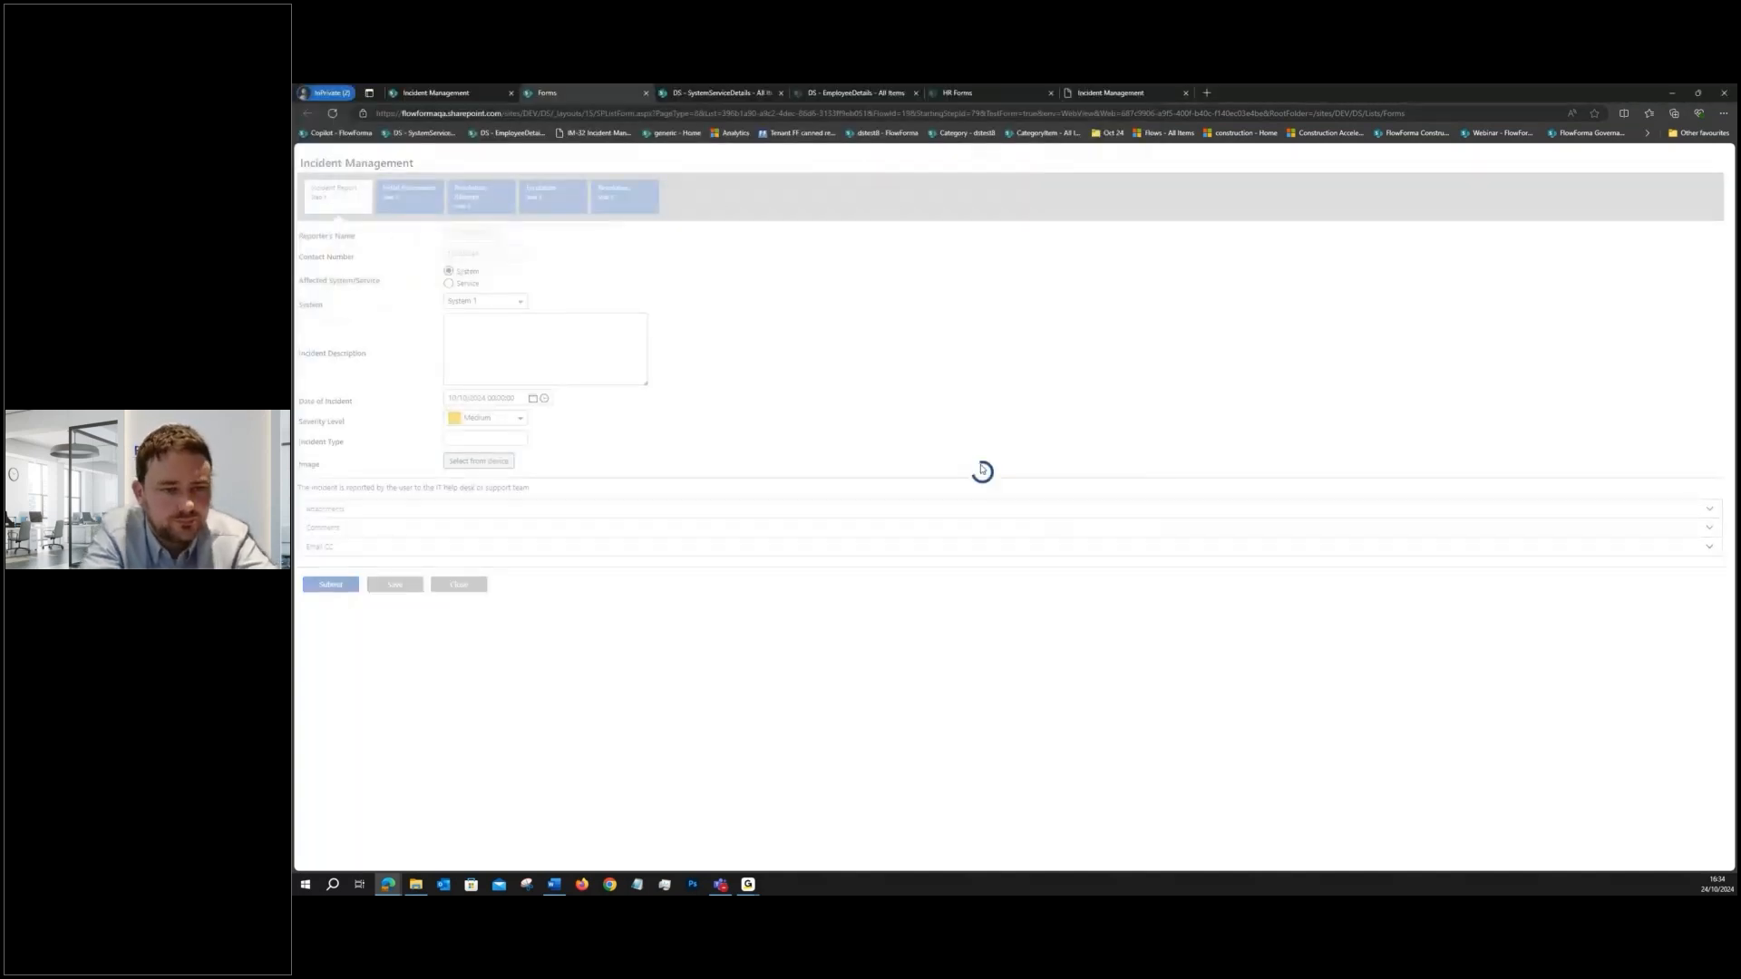
- Circle the red error icon on the uploaded image with an annotation, then close the test form without saving
{"action": "scroll", "coordinate": [823, 668], "scroll_direction": "down", "scroll_amount": 2}
{"action": "left_click_drag", "start_coordinate": [823, 668], "coordinate": [911, 680]}
{"action": "scroll", "coordinate": [861, 662], "scroll_direction": "down", "scroll_amount": 4}
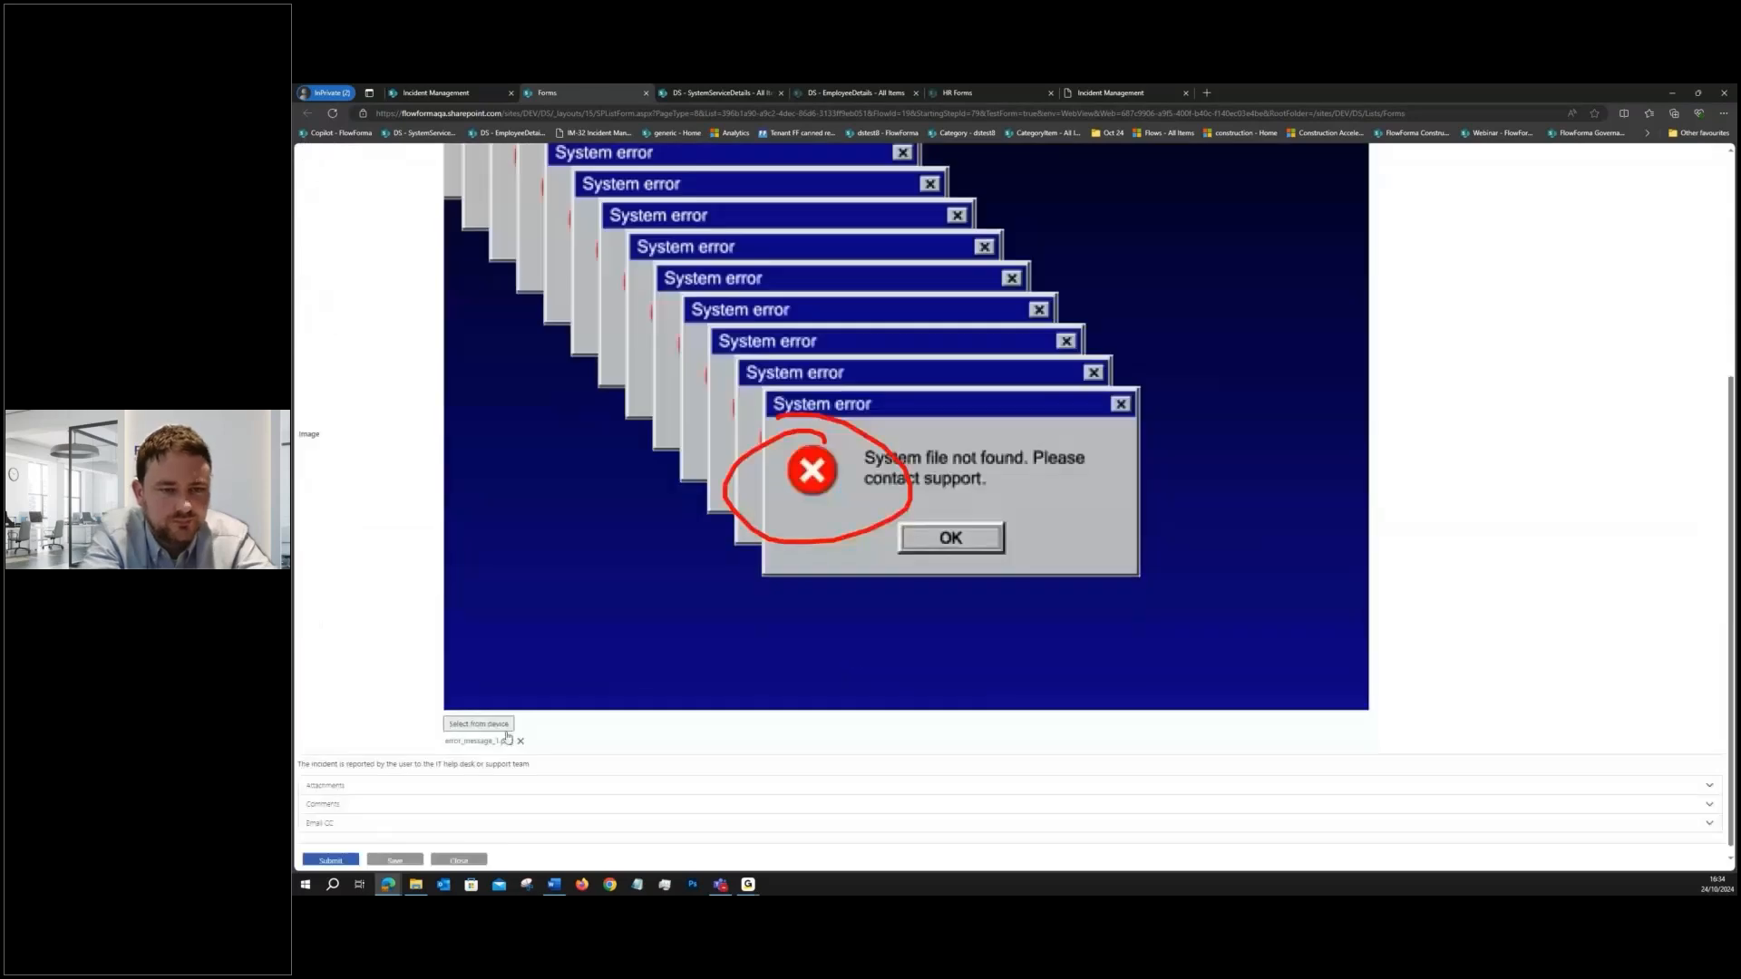
{"action": "left_click", "coordinate": [459, 859]}
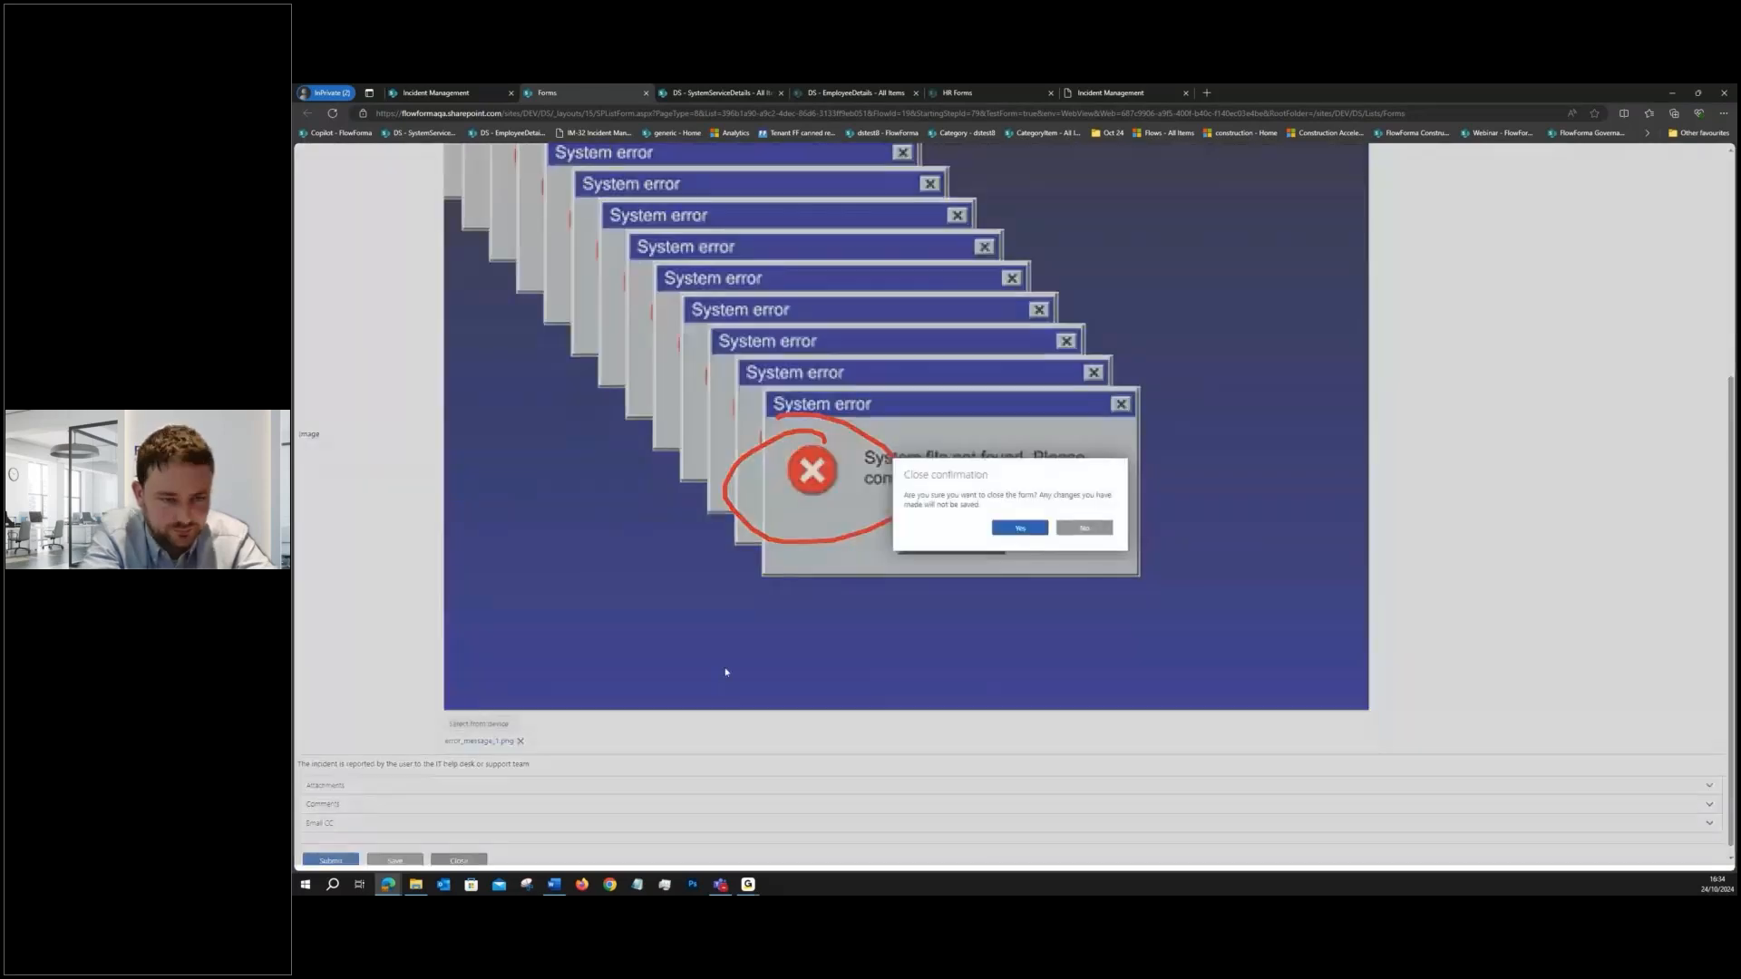
{"action": "left_click", "coordinate": [1003, 533]}
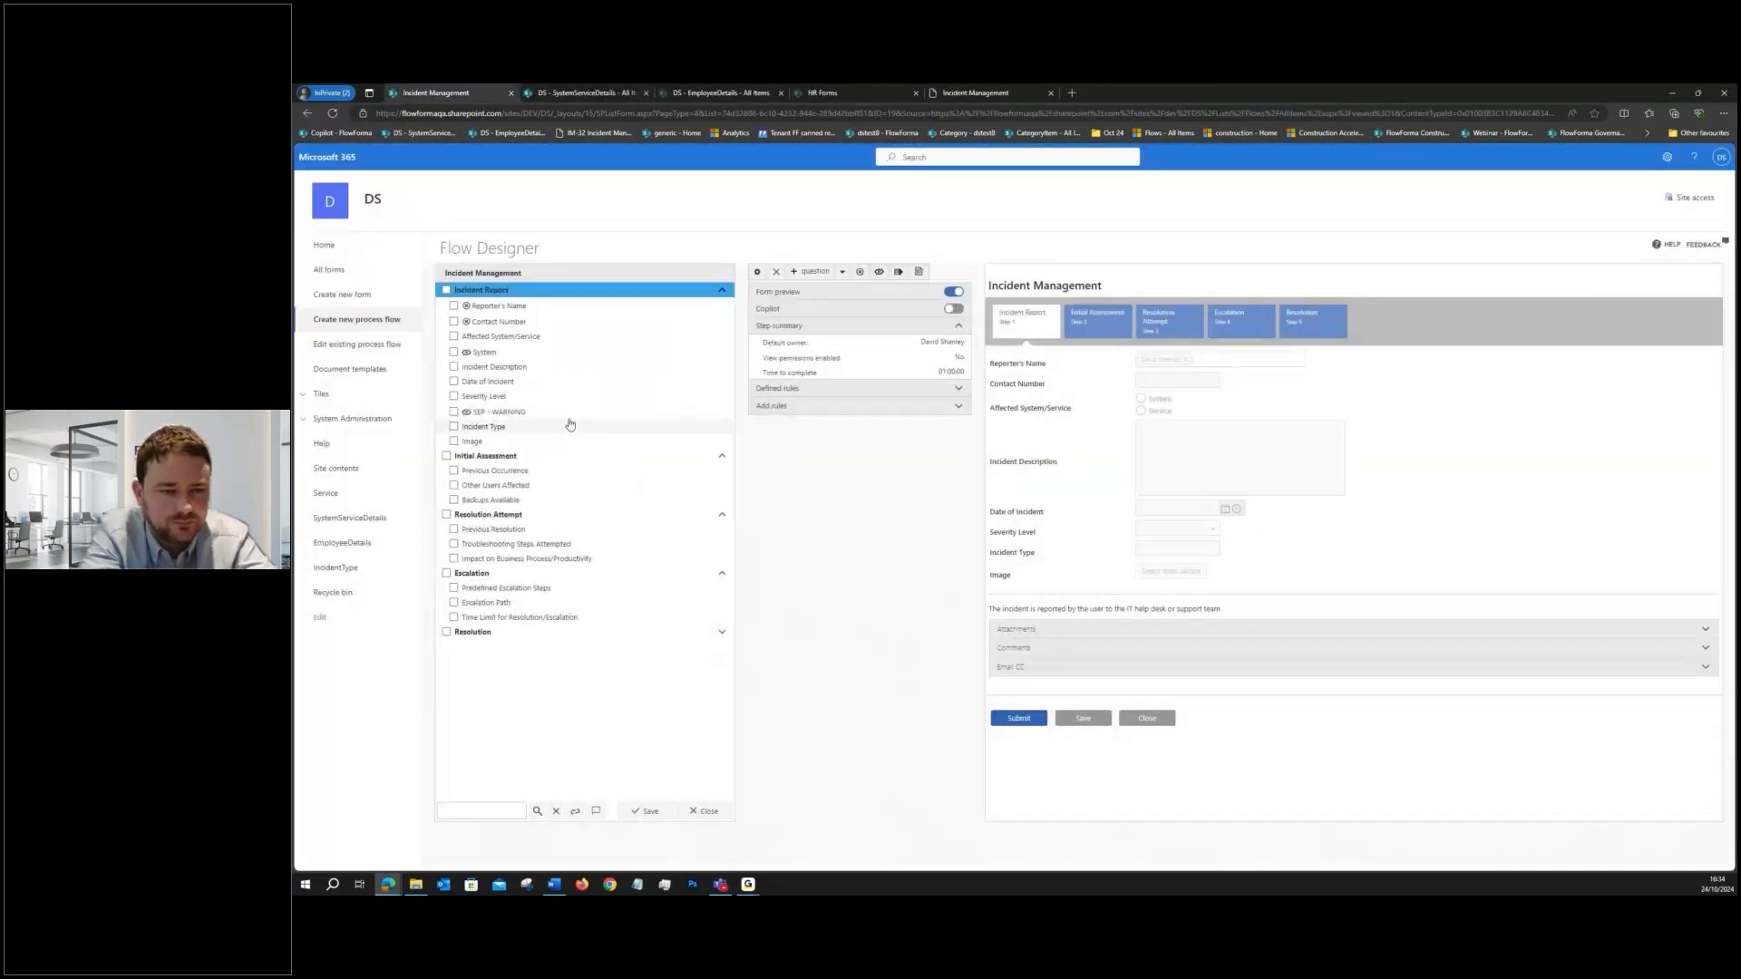
- Set the maximum preview width of the Image question to 300 and save the question
{"action": "left_click", "coordinate": [563, 440]}
{"action": "left_click", "coordinate": [756, 272]}
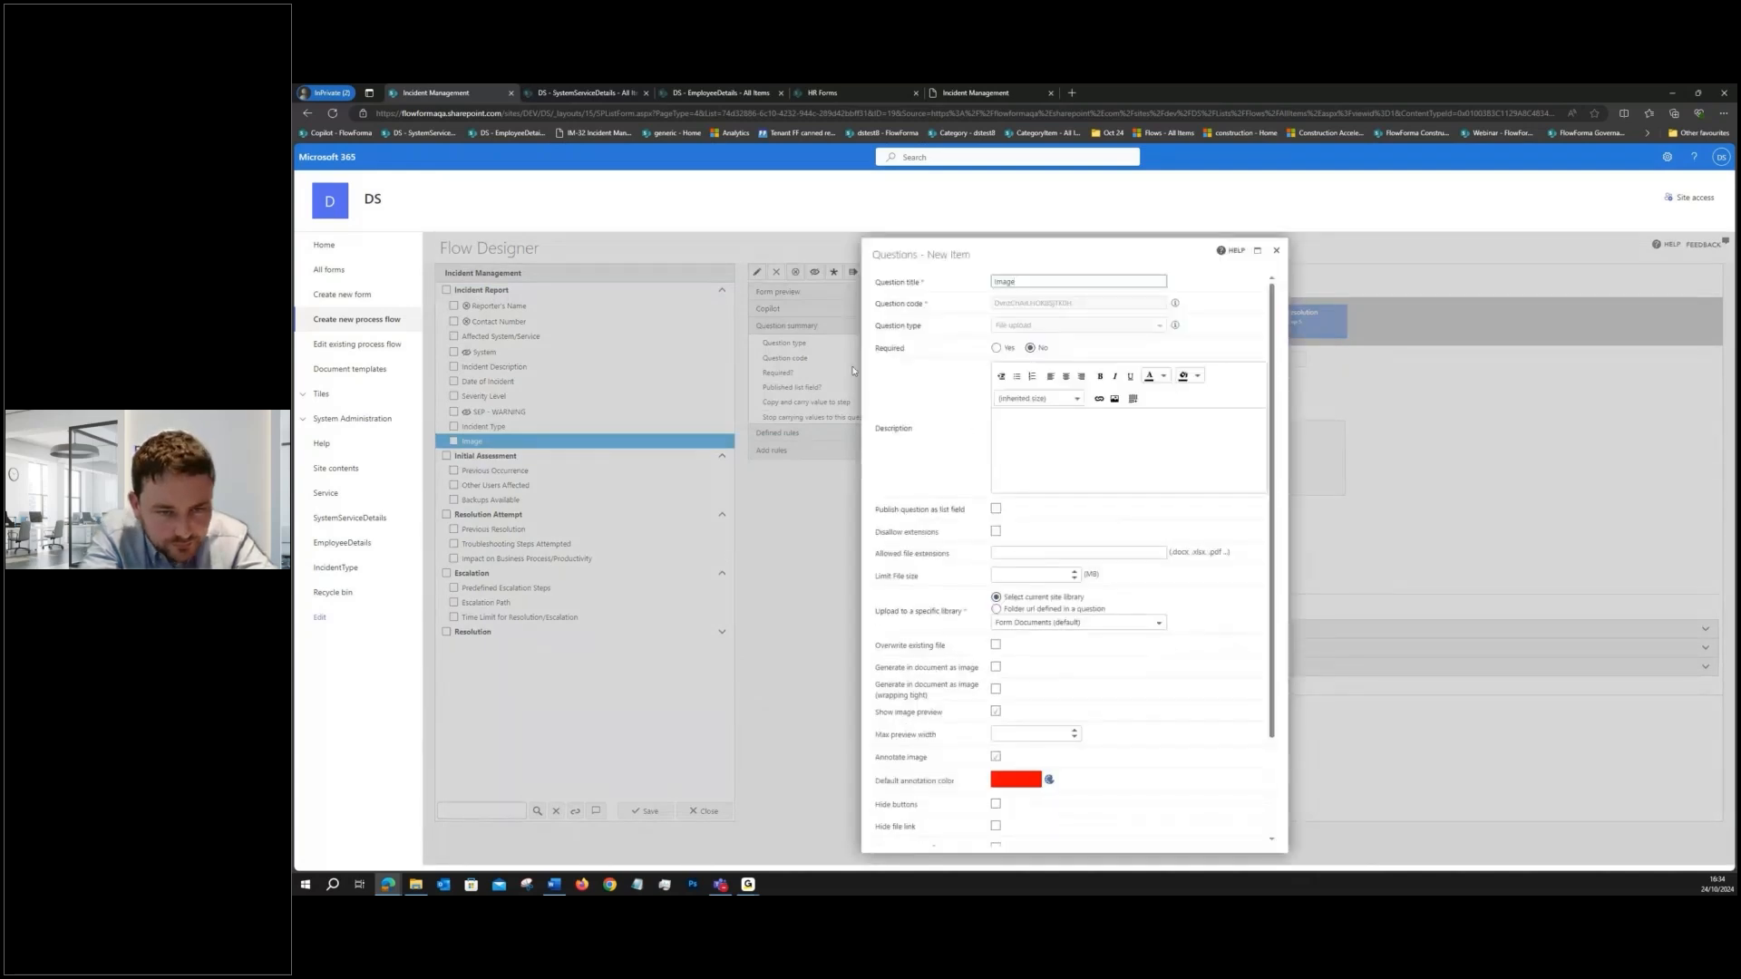
{"action": "scroll", "coordinate": [1124, 538], "scroll_direction": "down", "scroll_amount": 2}
{"action": "left_click", "coordinate": [1023, 616]}
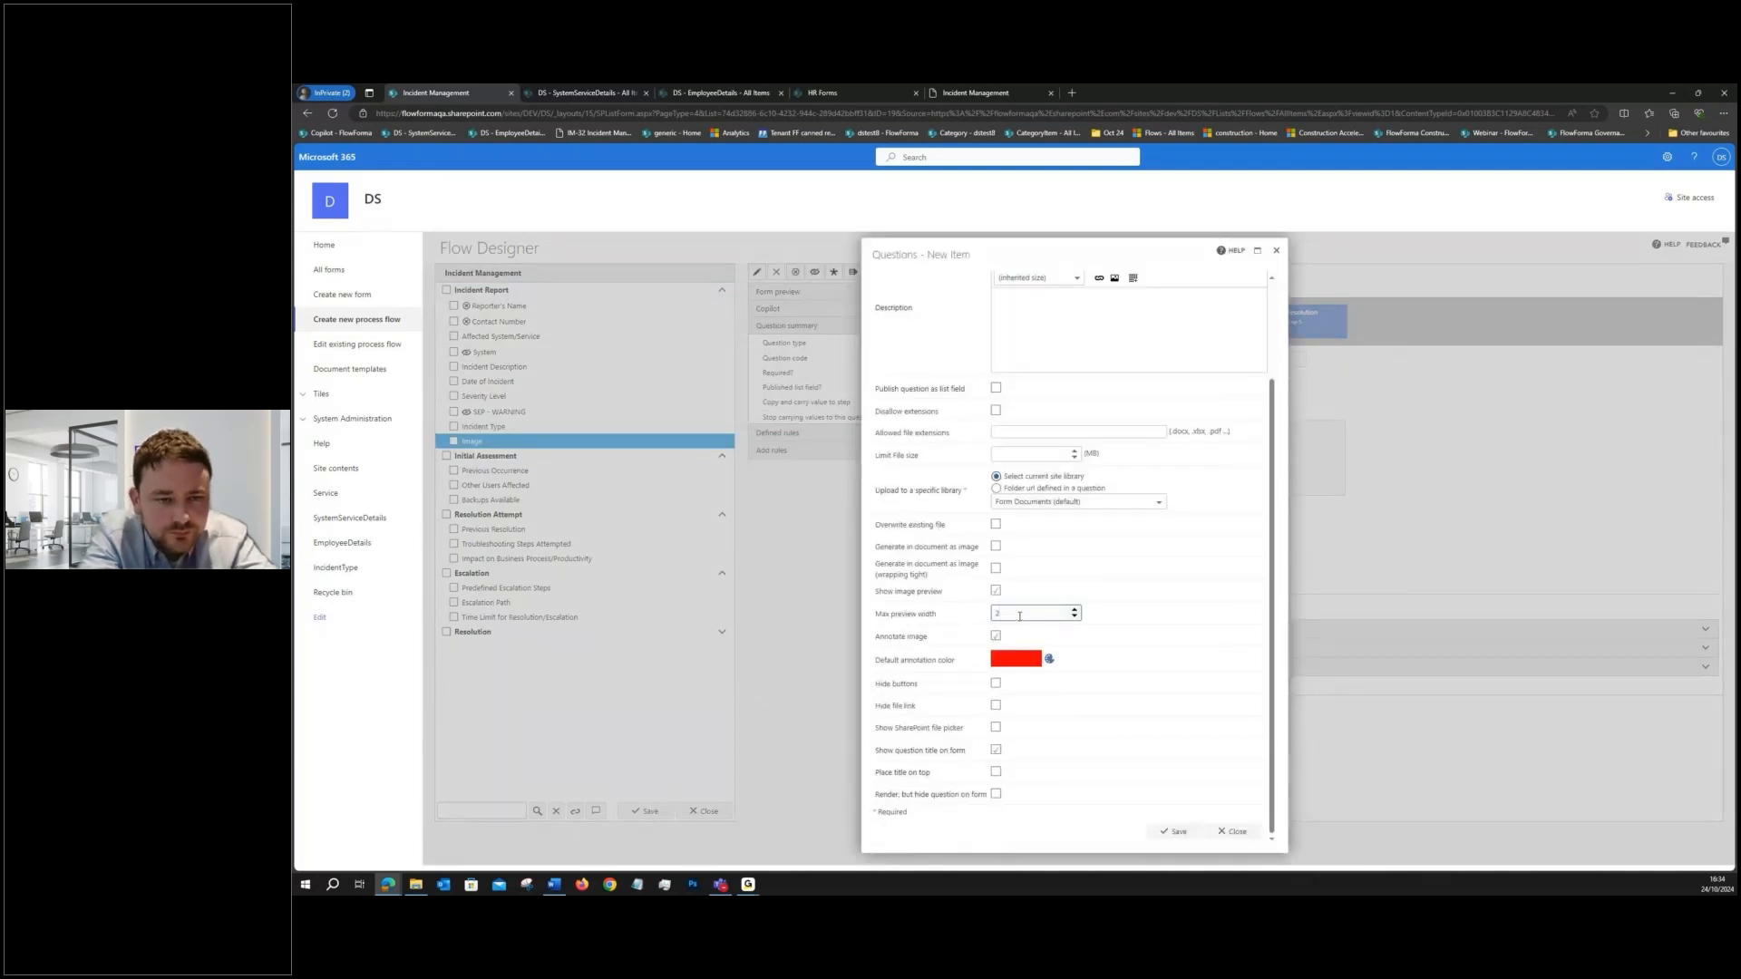
{"action": "type", "text": "300"}
{"action": "left_click", "coordinate": [1135, 661]}
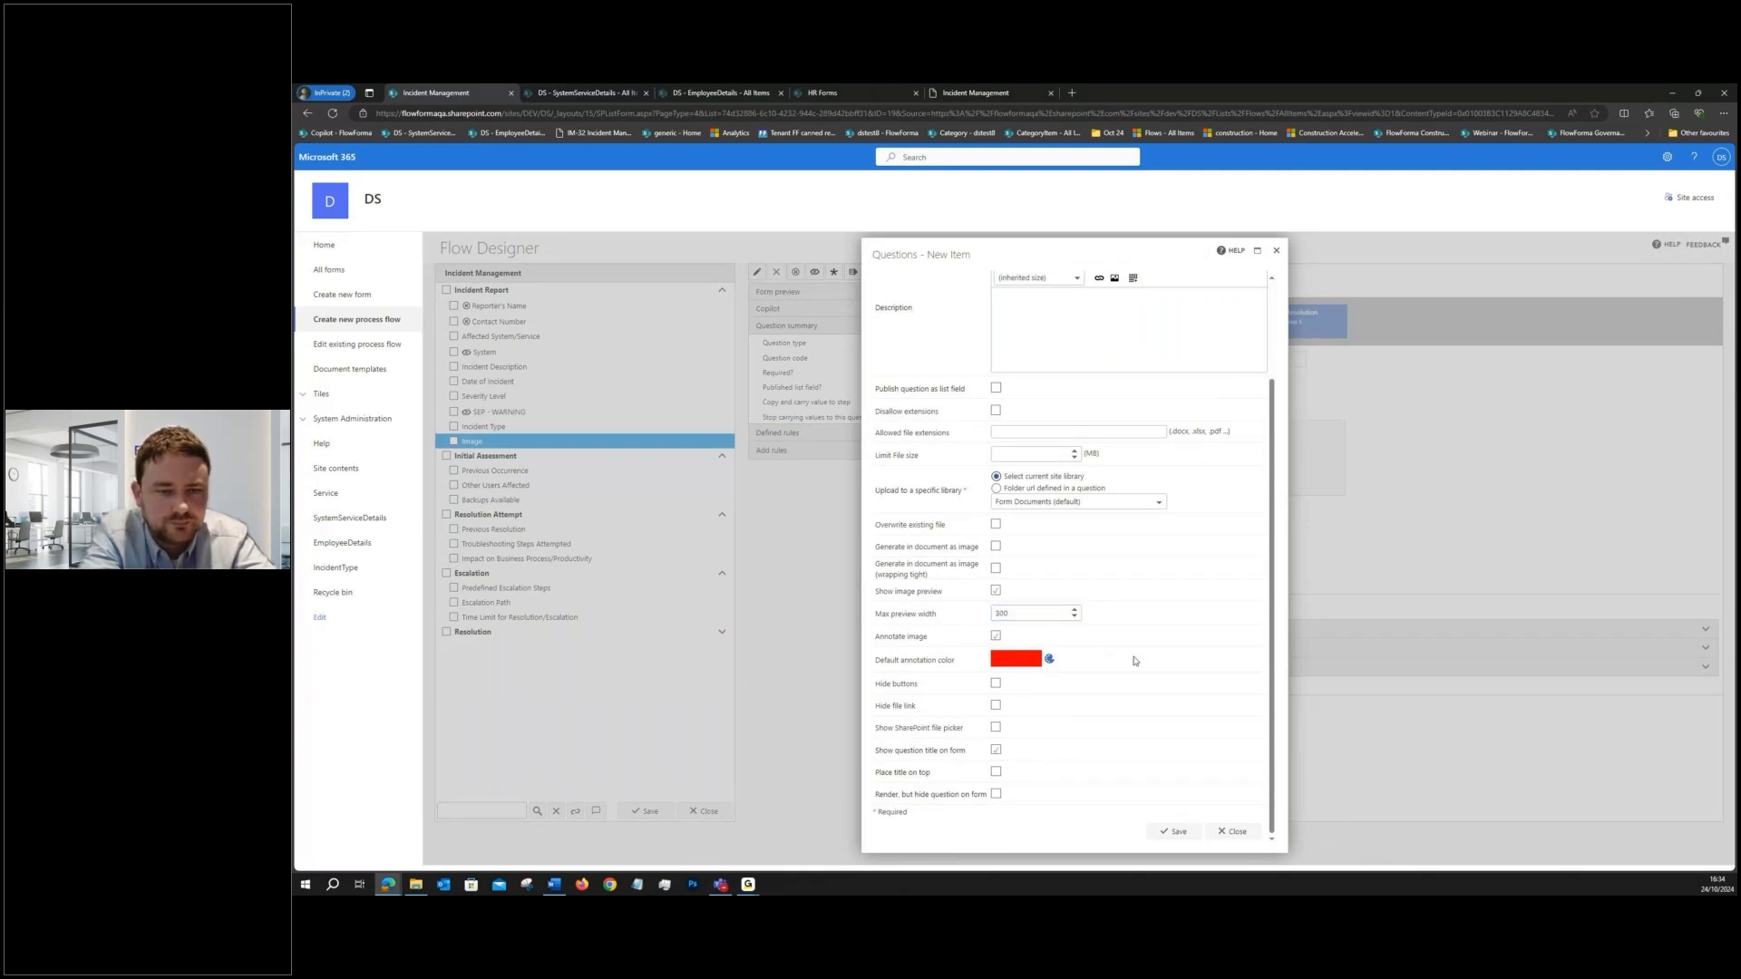
{"action": "left_click", "coordinate": [1174, 831]}
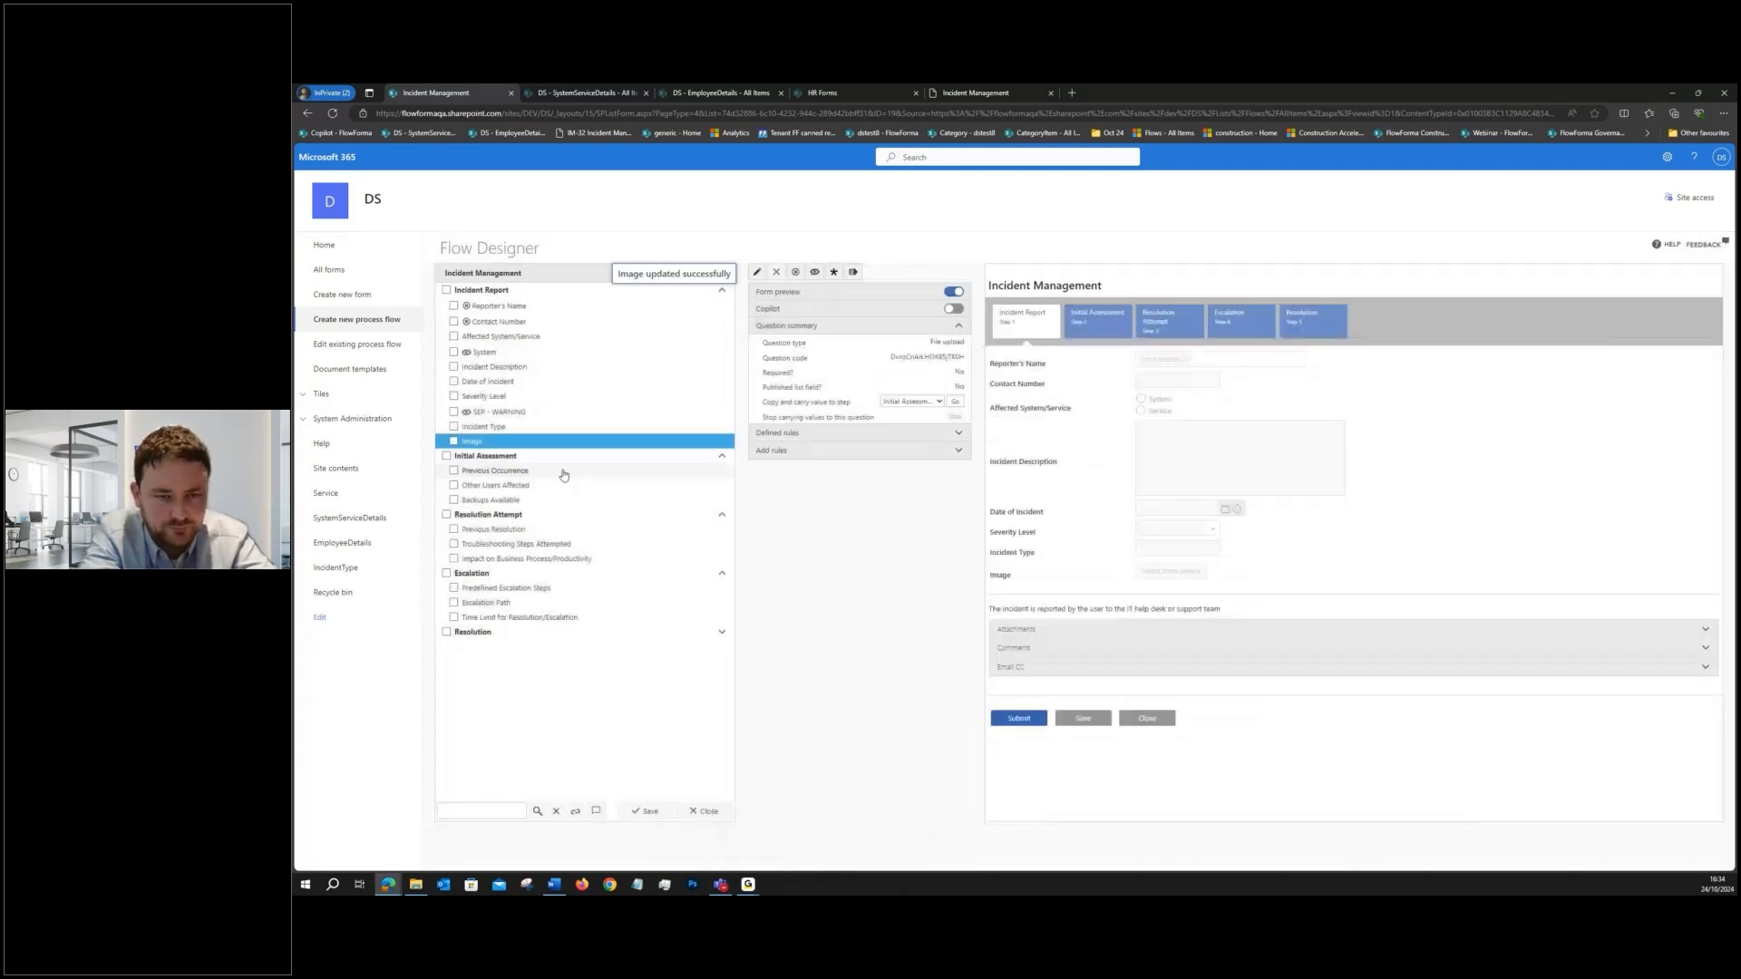
- Change the question type of the Incident Type question to Lookup
{"action": "left_click", "coordinate": [544, 426]}
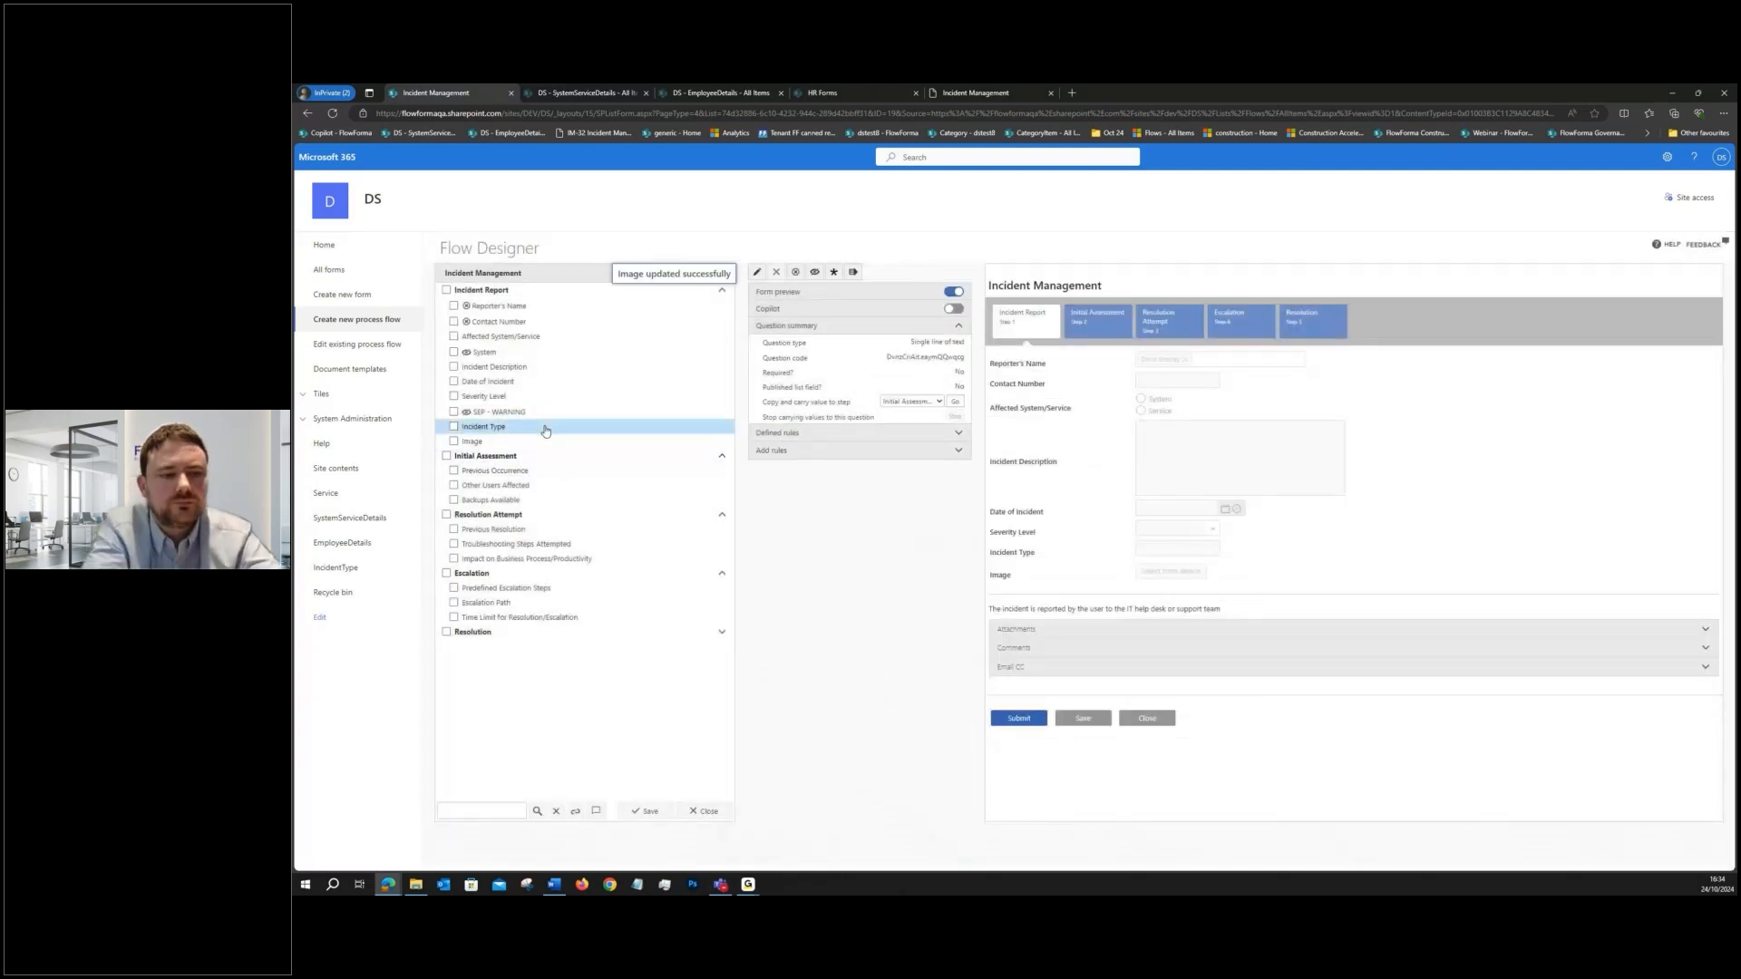
{"action": "left_click", "coordinate": [757, 272]}
{"action": "left_click", "coordinate": [1061, 401]}
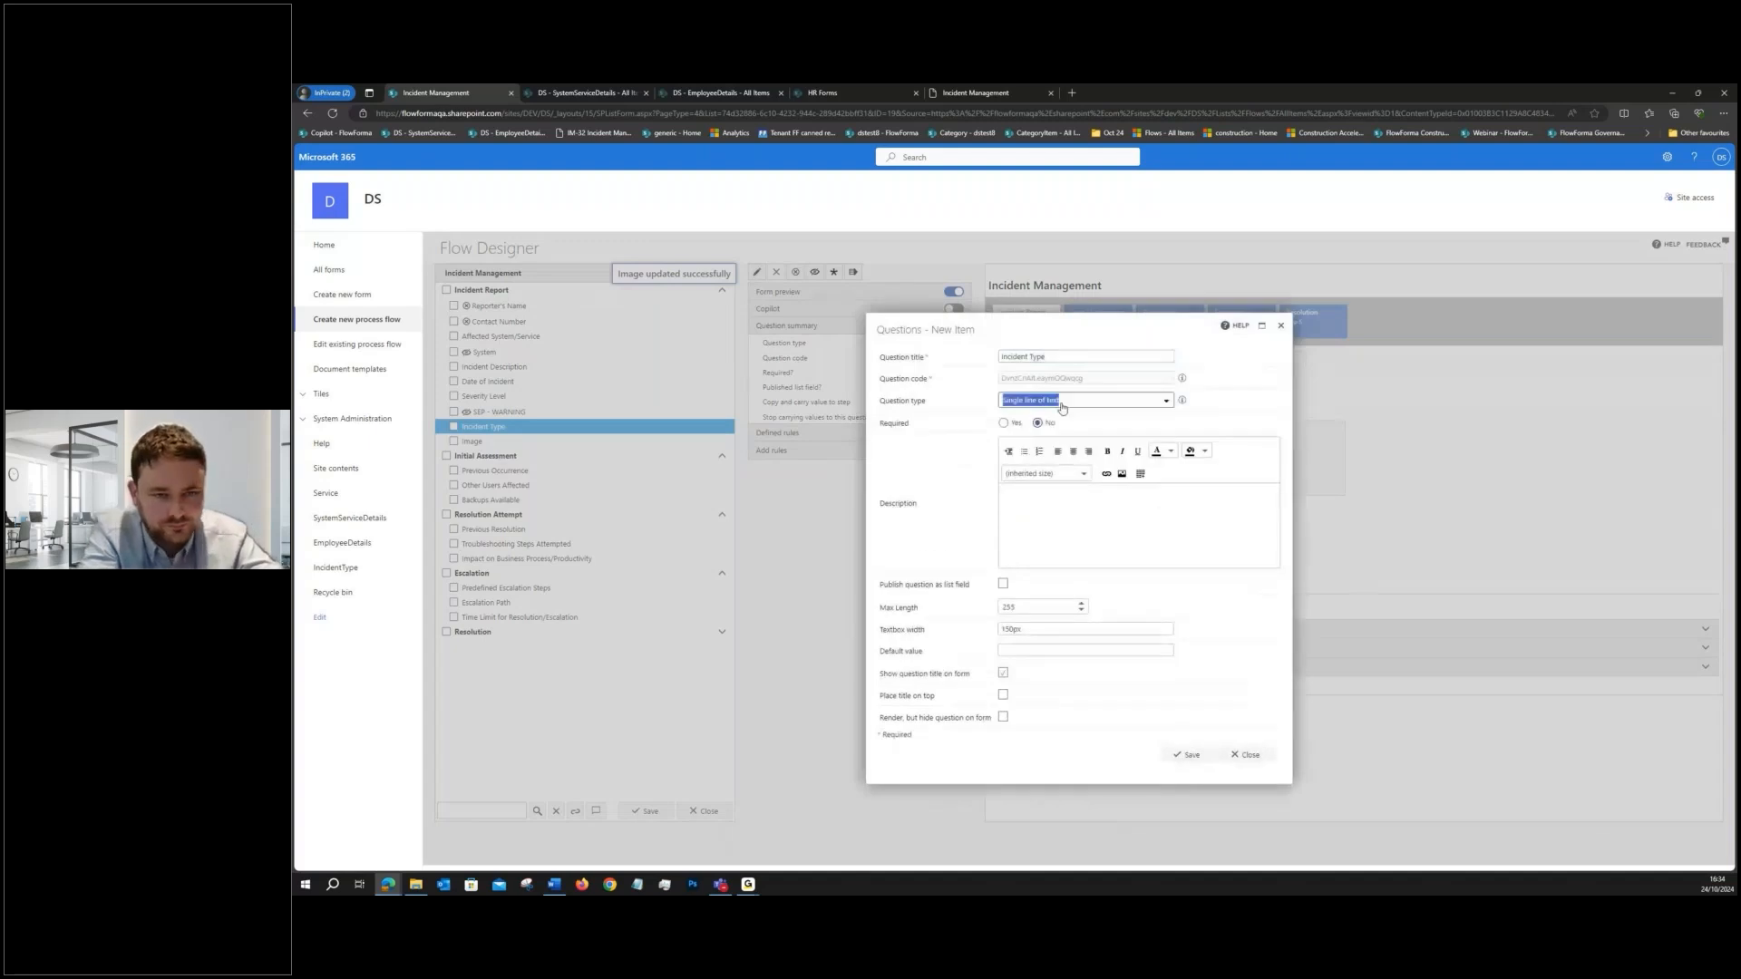
{"action": "left_click", "coordinate": [1062, 407]}
{"action": "scroll", "coordinate": [1051, 462], "scroll_direction": "down", "scroll_amount": 1}
{"action": "left_click", "coordinate": [1049, 470]}
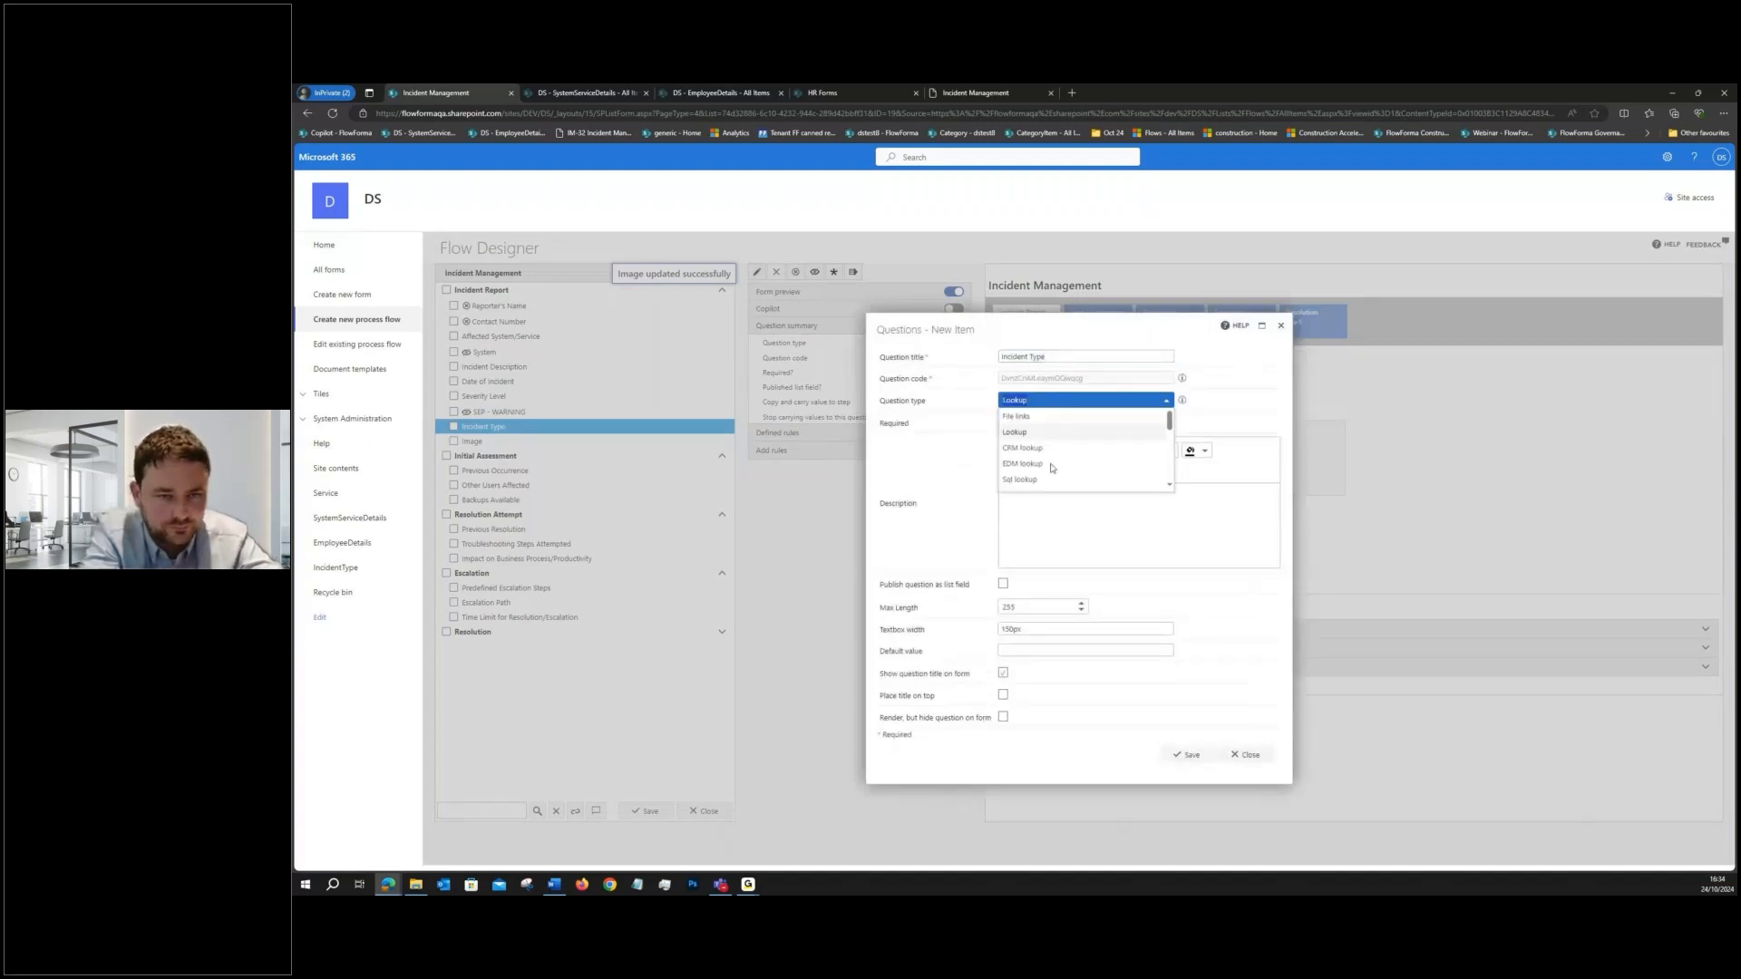
- Set the IncidentType list as the lookup source for the Incident Type question and save the question
{"action": "left_click", "coordinate": [1201, 533]}
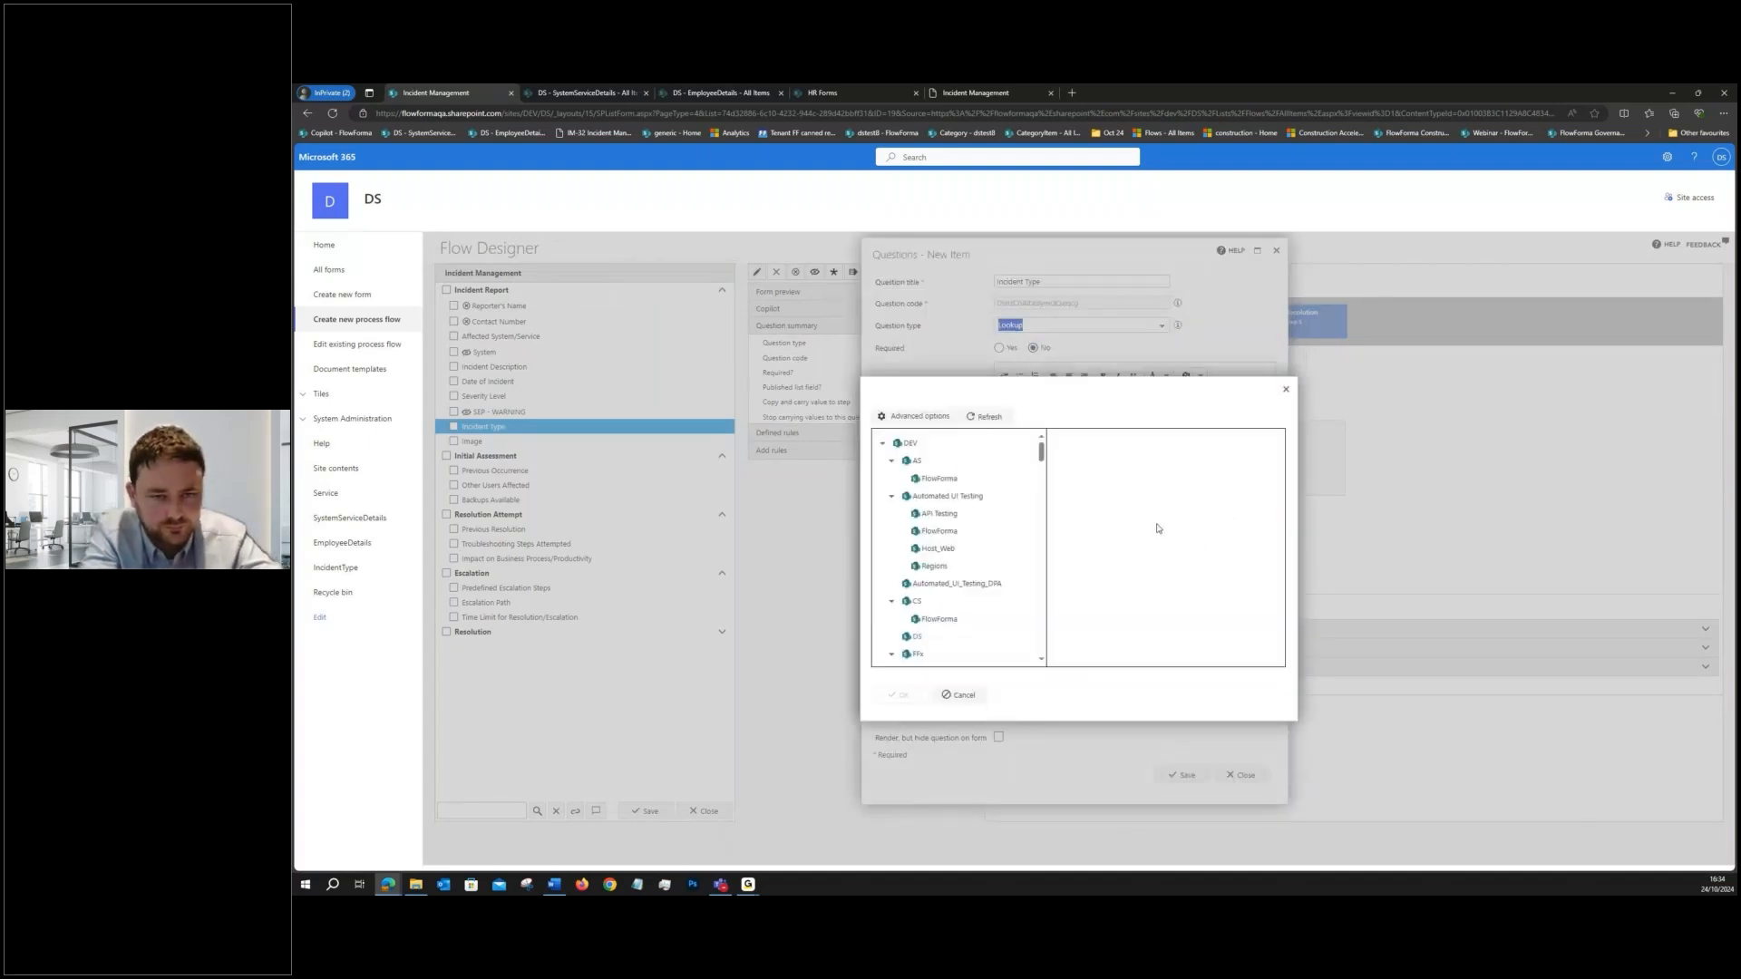
{"action": "left_click", "coordinate": [985, 417]}
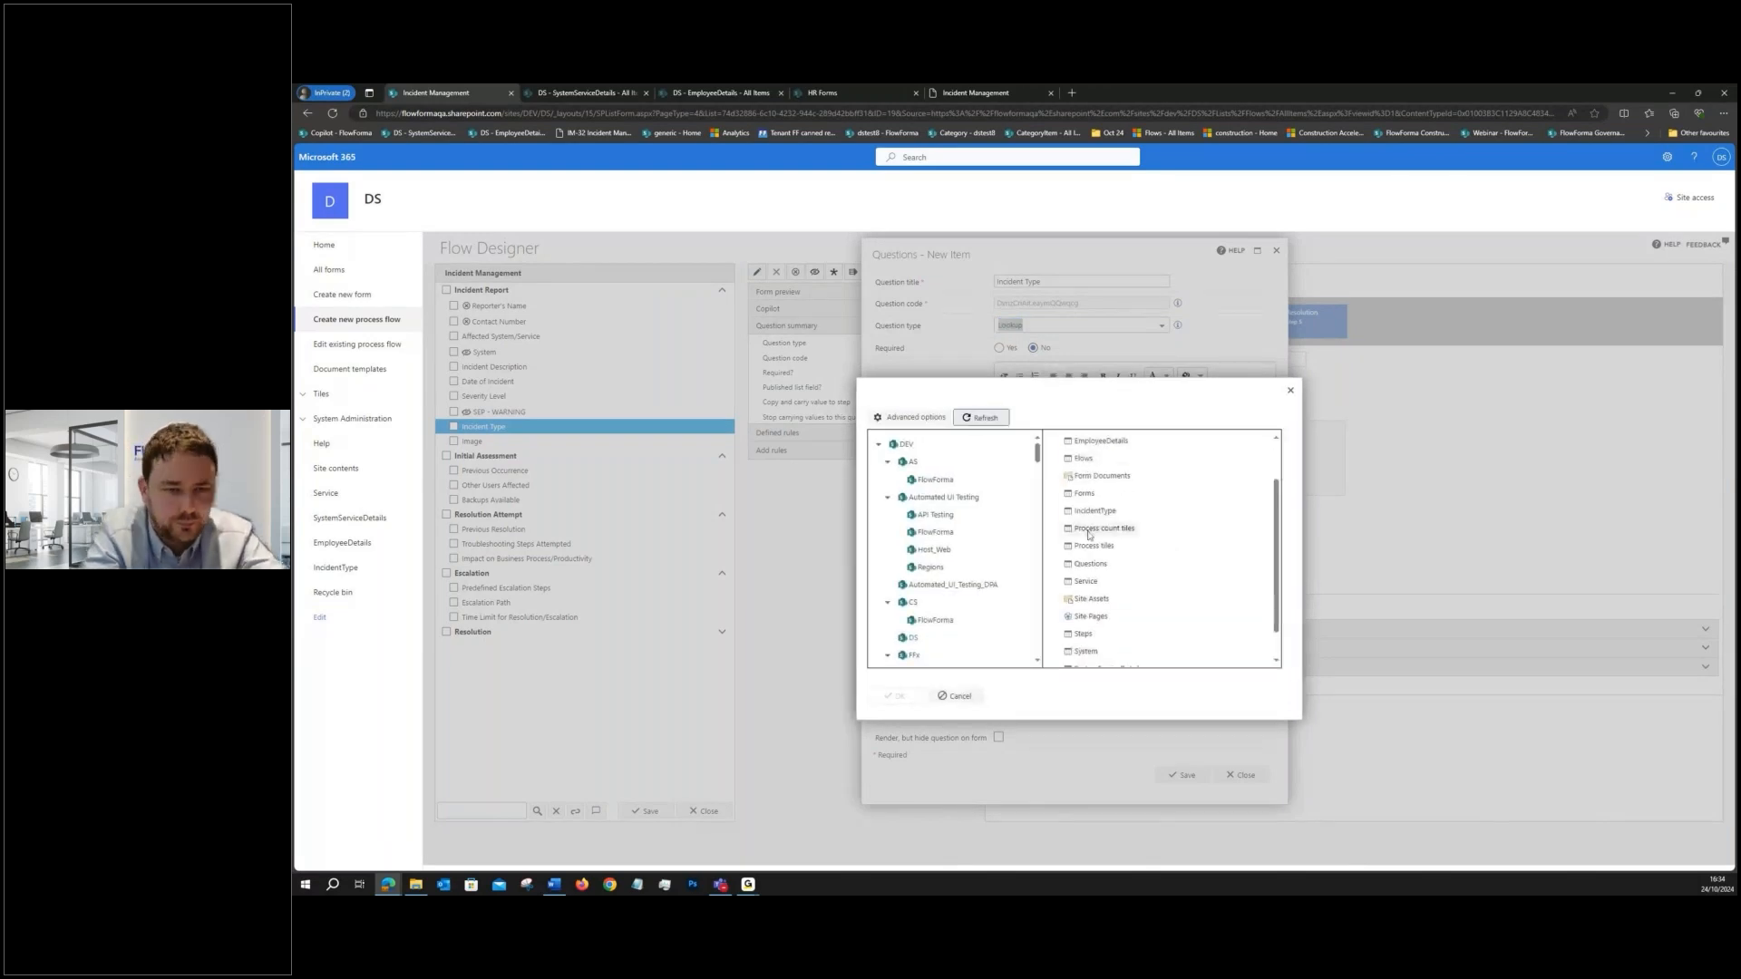
{"action": "left_click", "coordinate": [1094, 568]}
{"action": "left_click", "coordinate": [897, 696]}
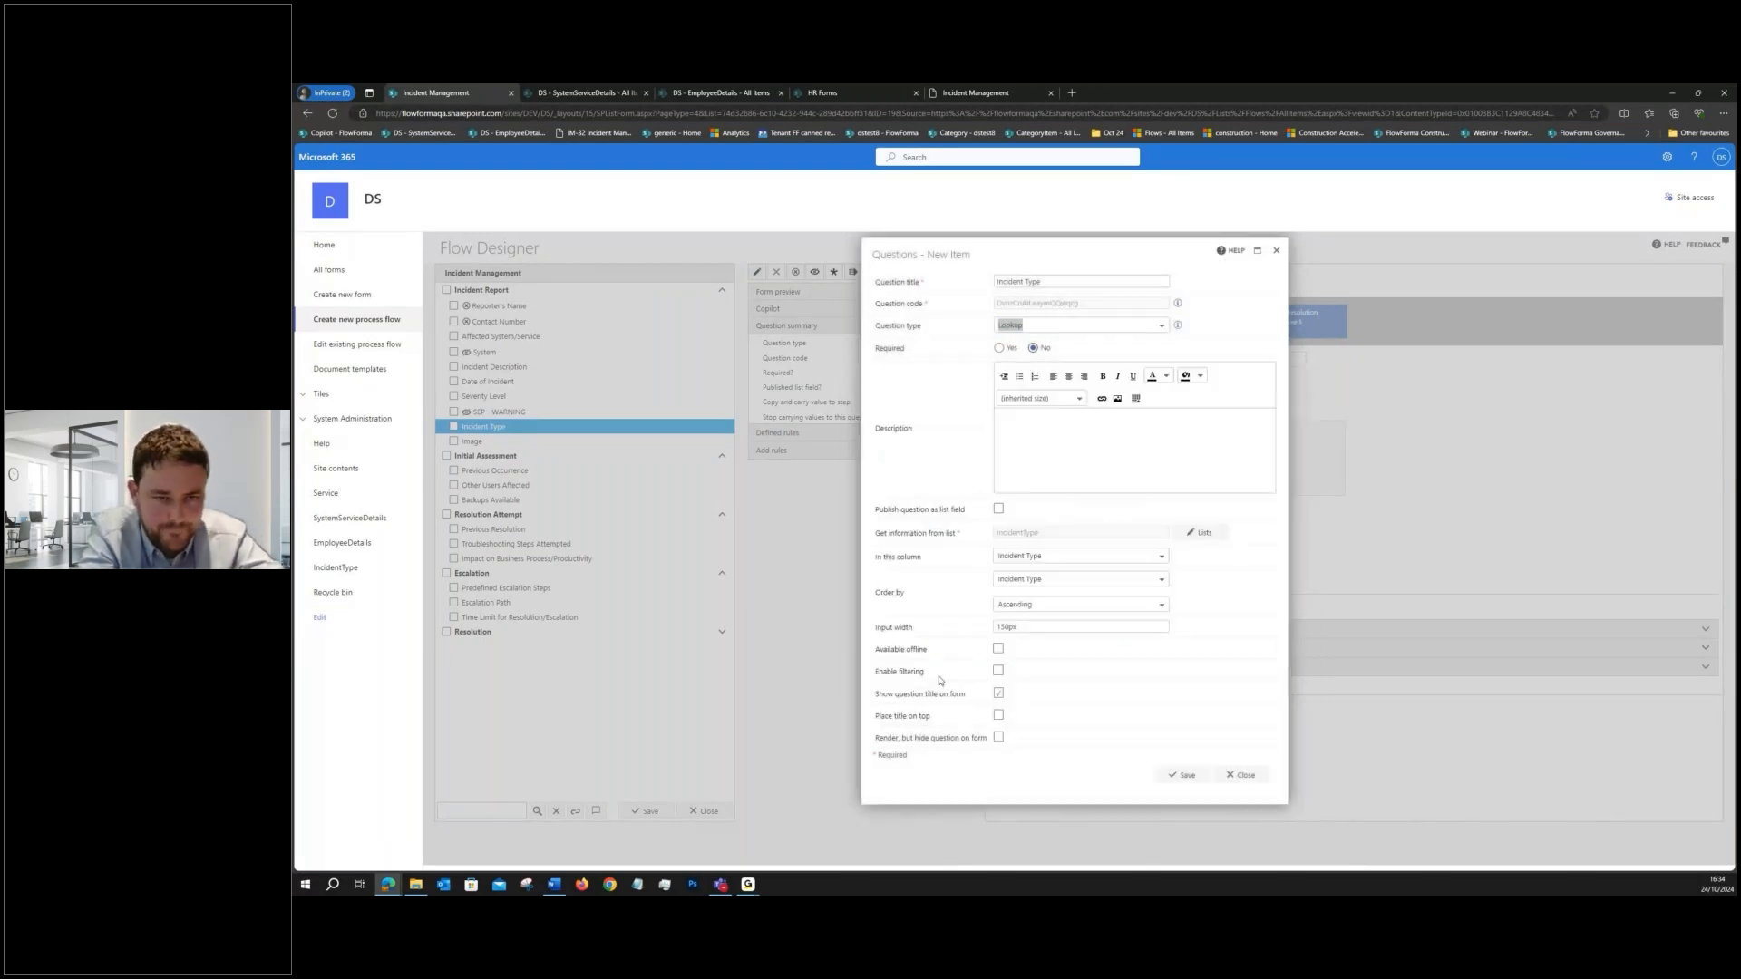
{"action": "left_click", "coordinate": [1166, 772]}
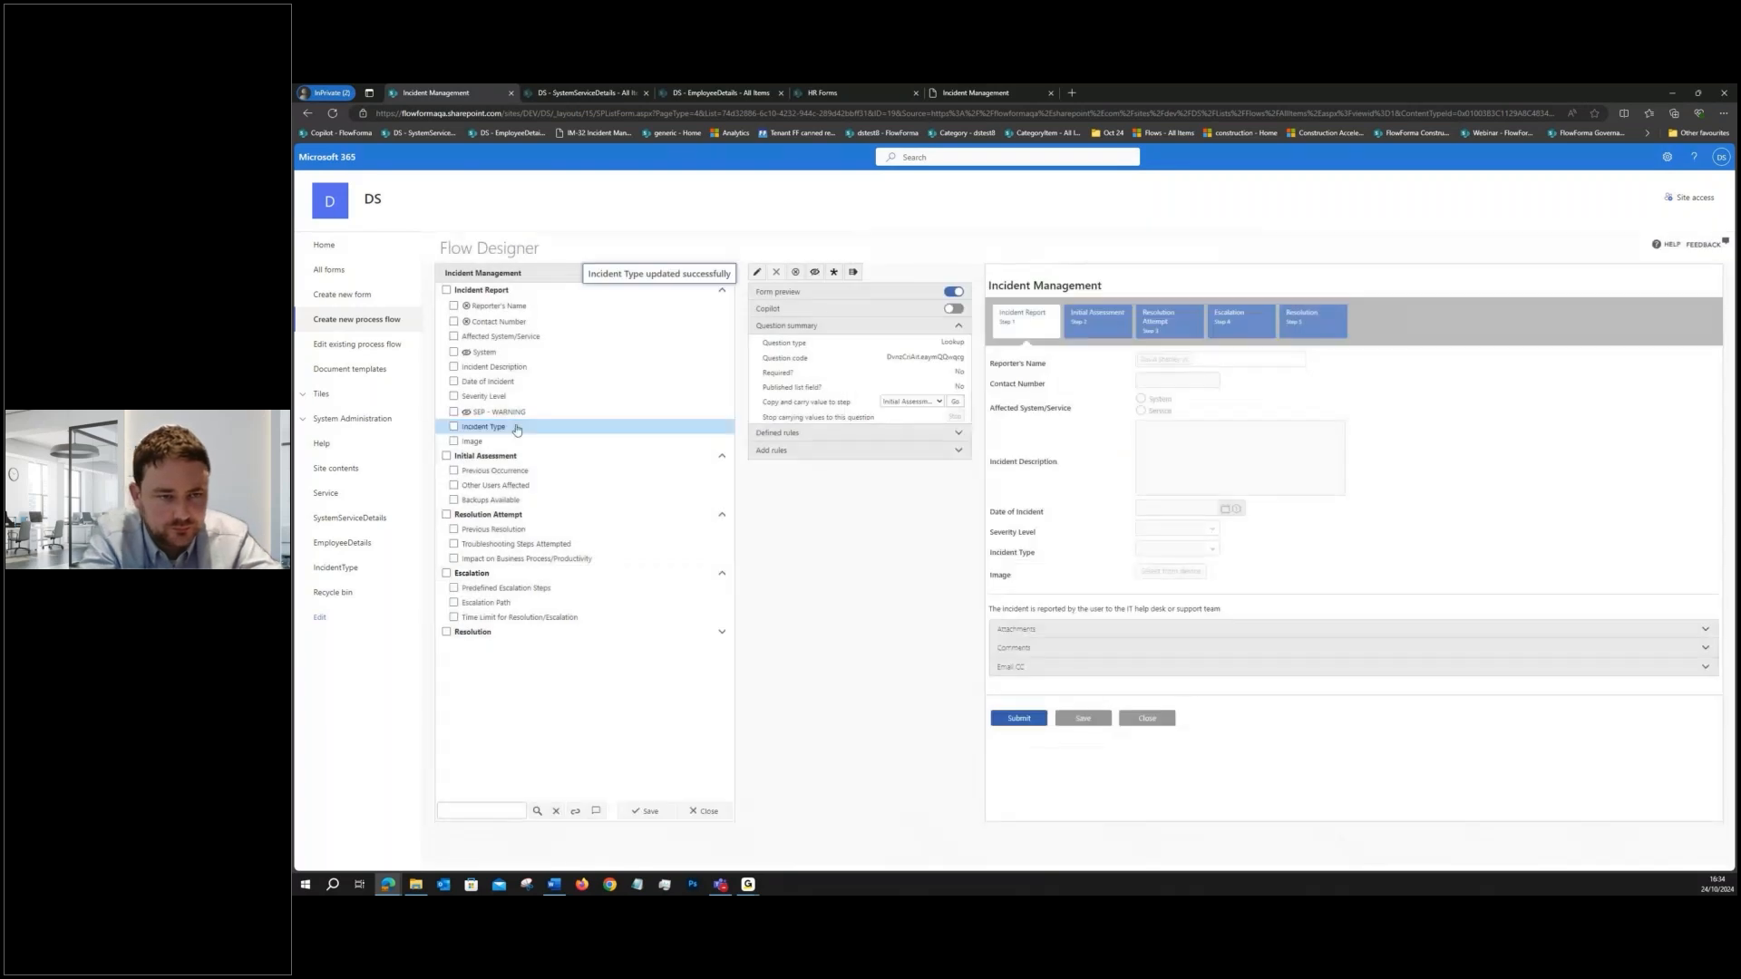
- Move Incident Type directly above Incident Description and Image directly below it, then save the flow
{"action": "left_click_drag", "start_coordinate": [517, 430], "coordinate": [534, 366]}
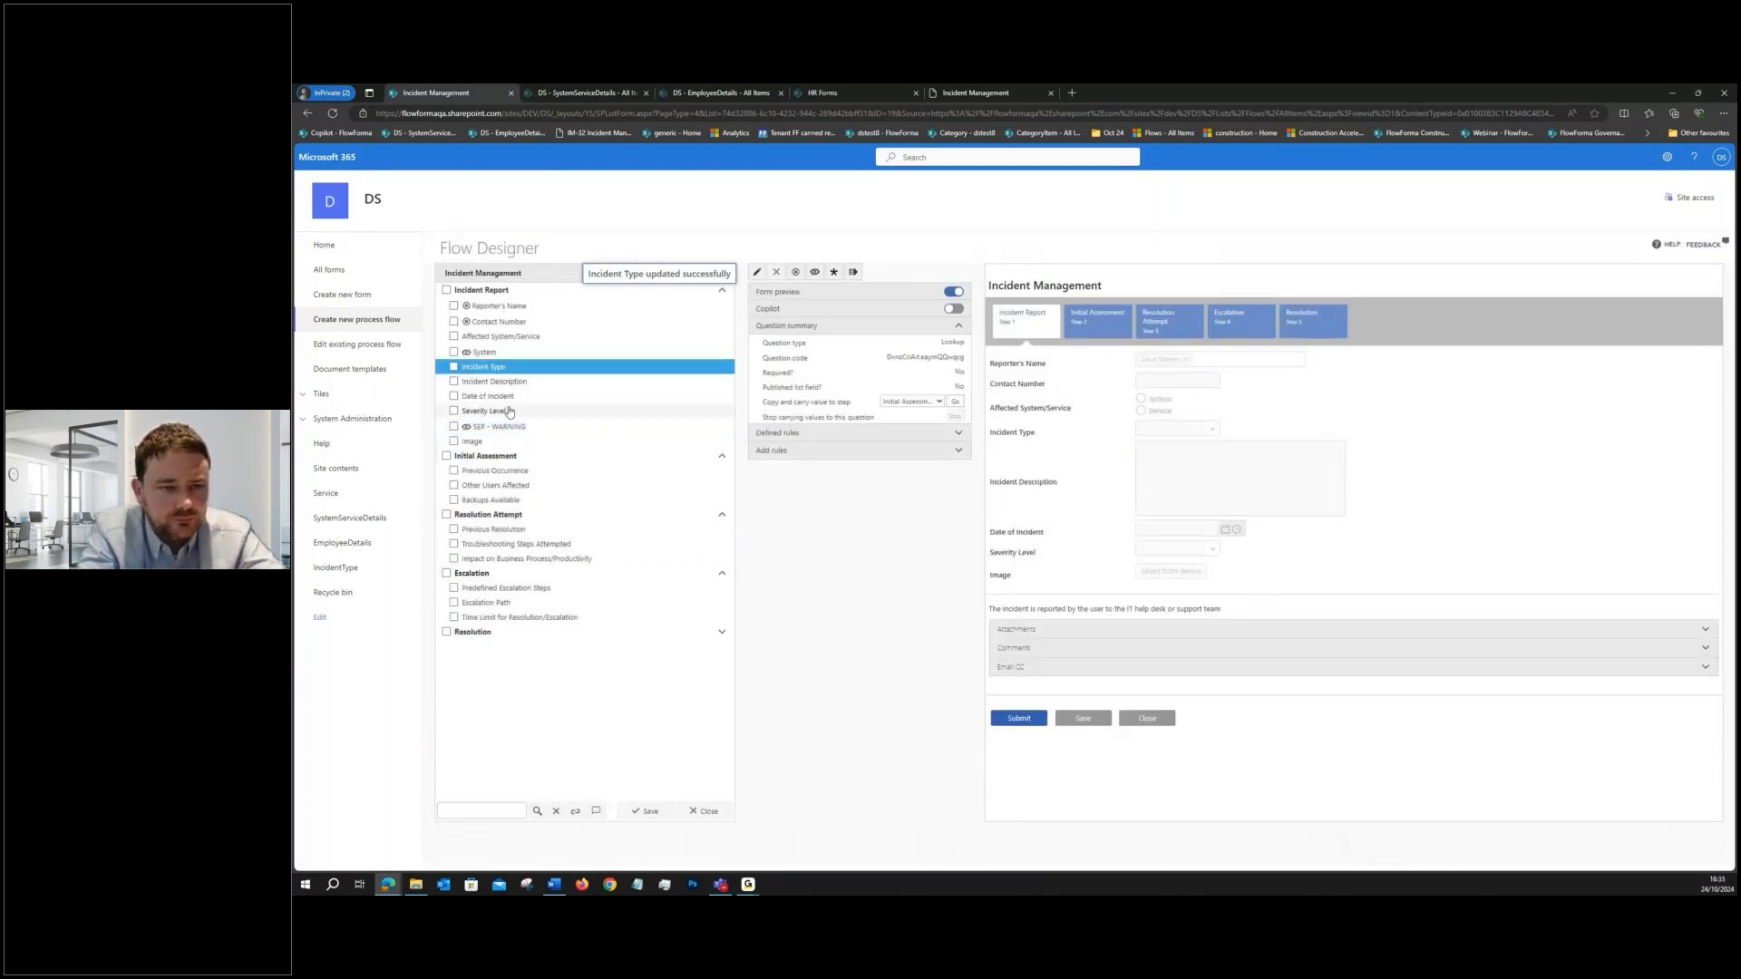
{"action": "left_click_drag", "start_coordinate": [504, 442], "coordinate": [528, 395]}
{"action": "left_click", "coordinate": [646, 810]}
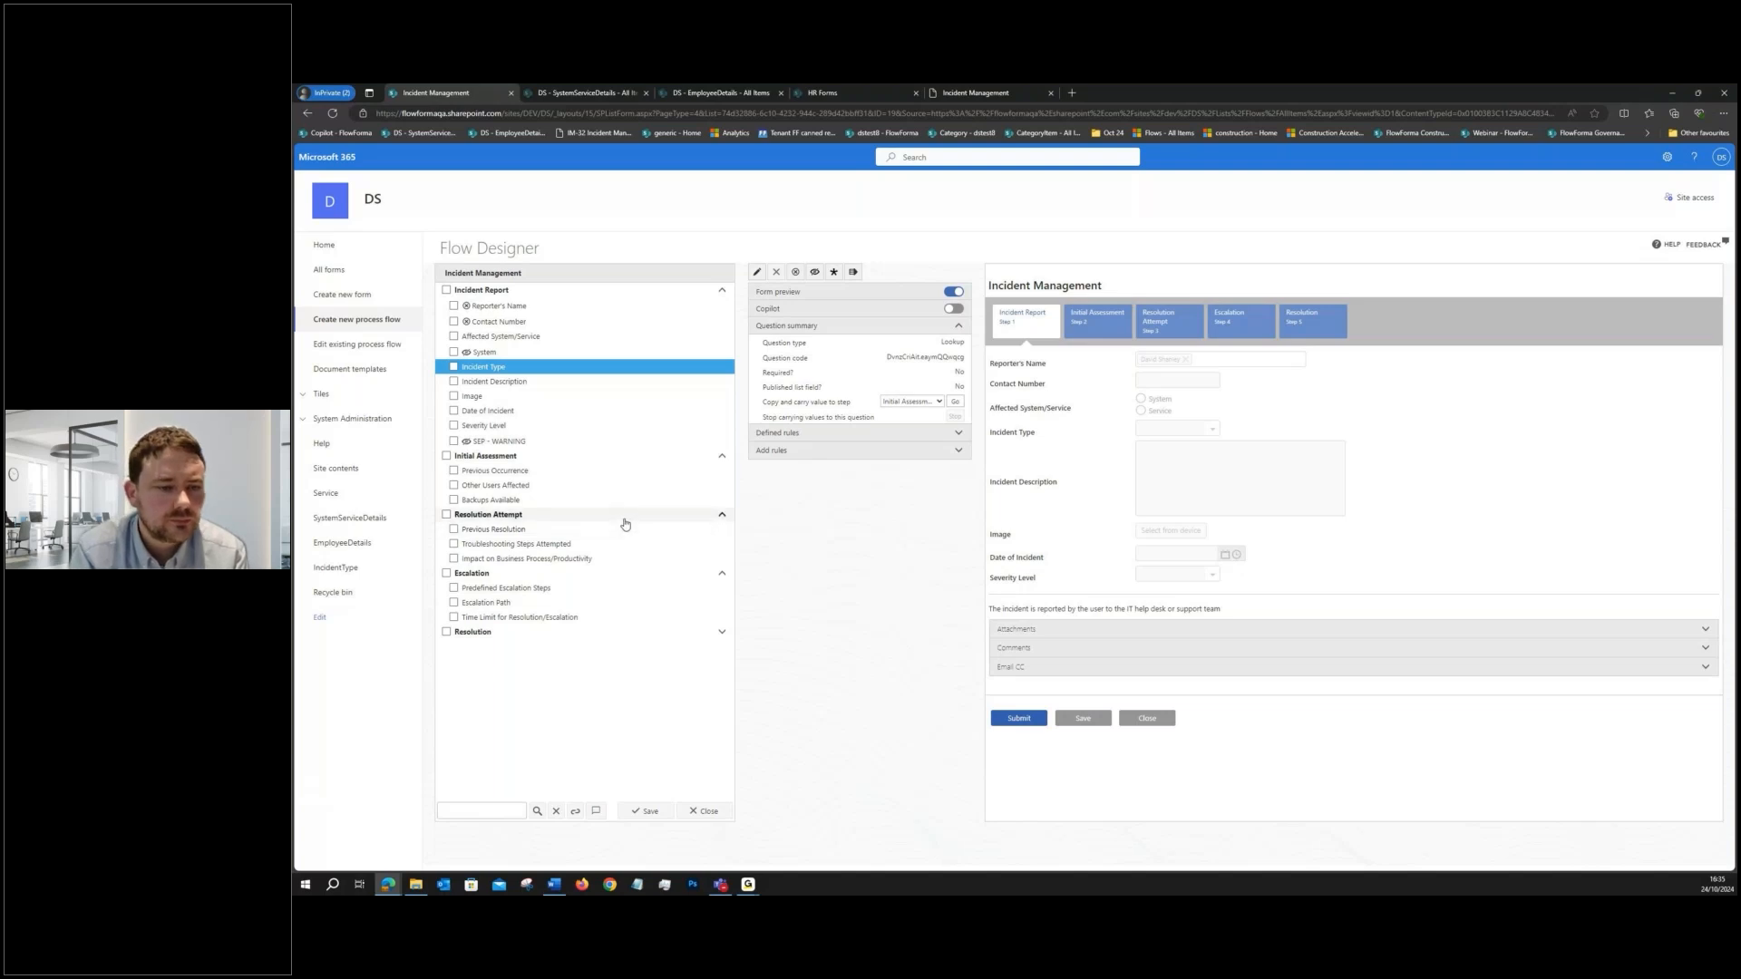
- Add a question titled "Summary" of type Multiple lines of text to the Initial Assessment step and save it
{"action": "left_click", "coordinate": [515, 455]}
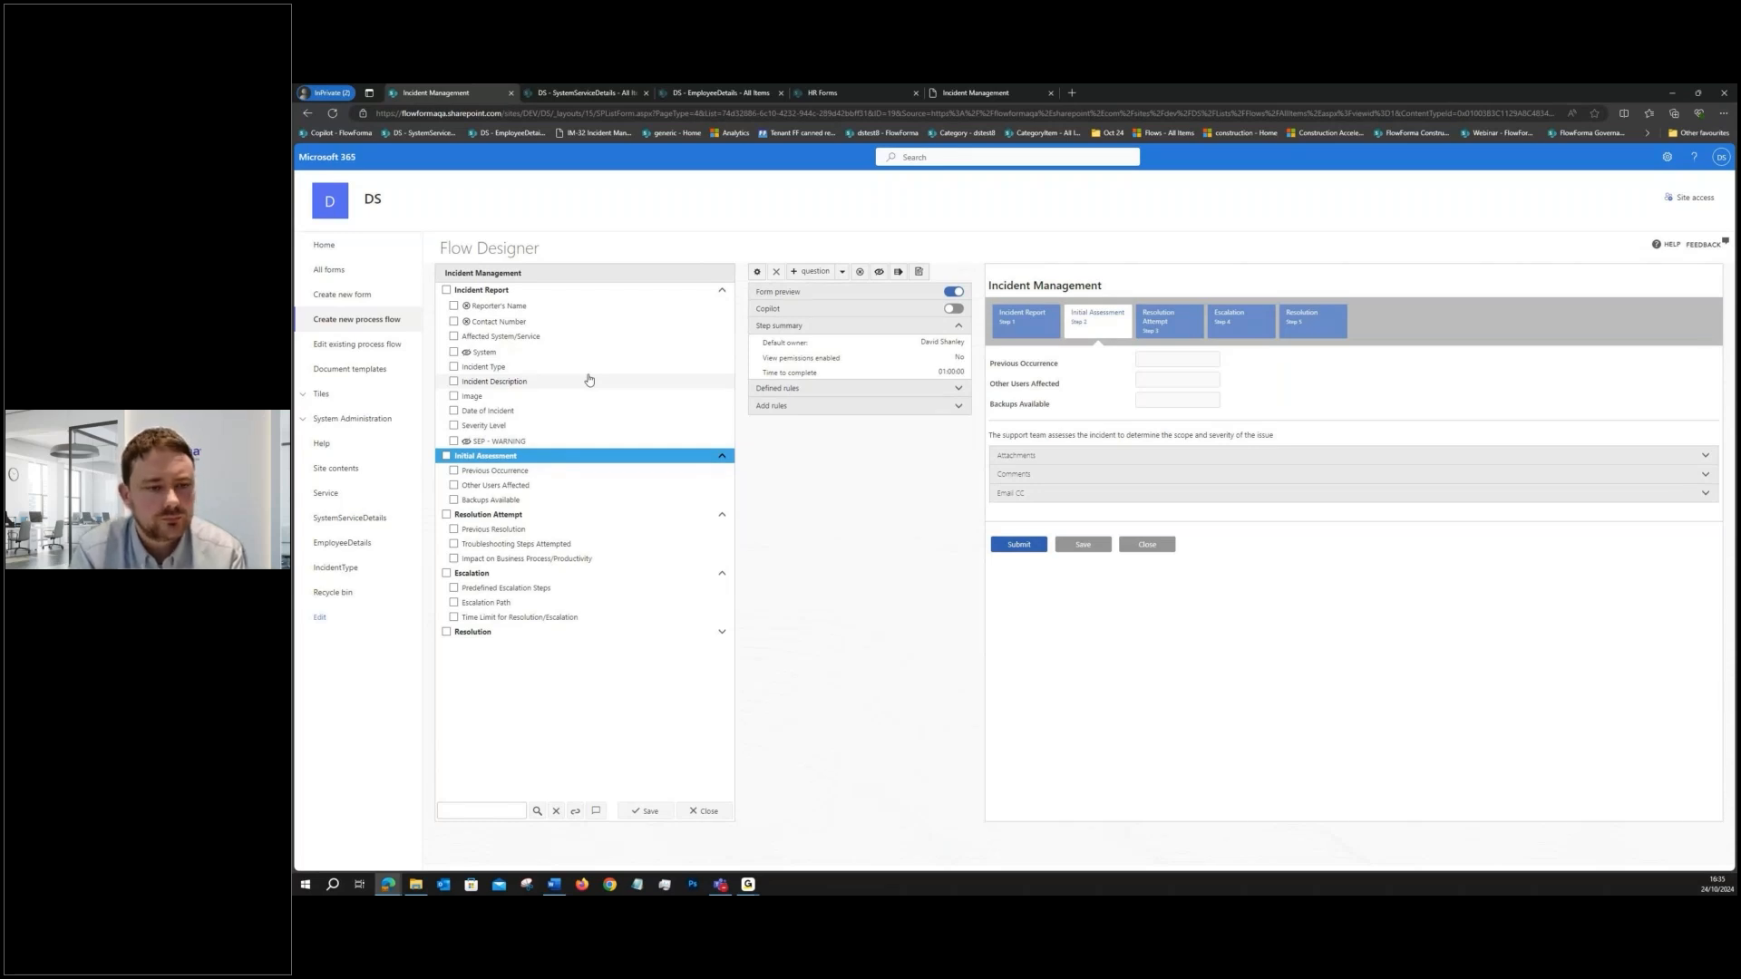
{"action": "left_click", "coordinate": [813, 272]}
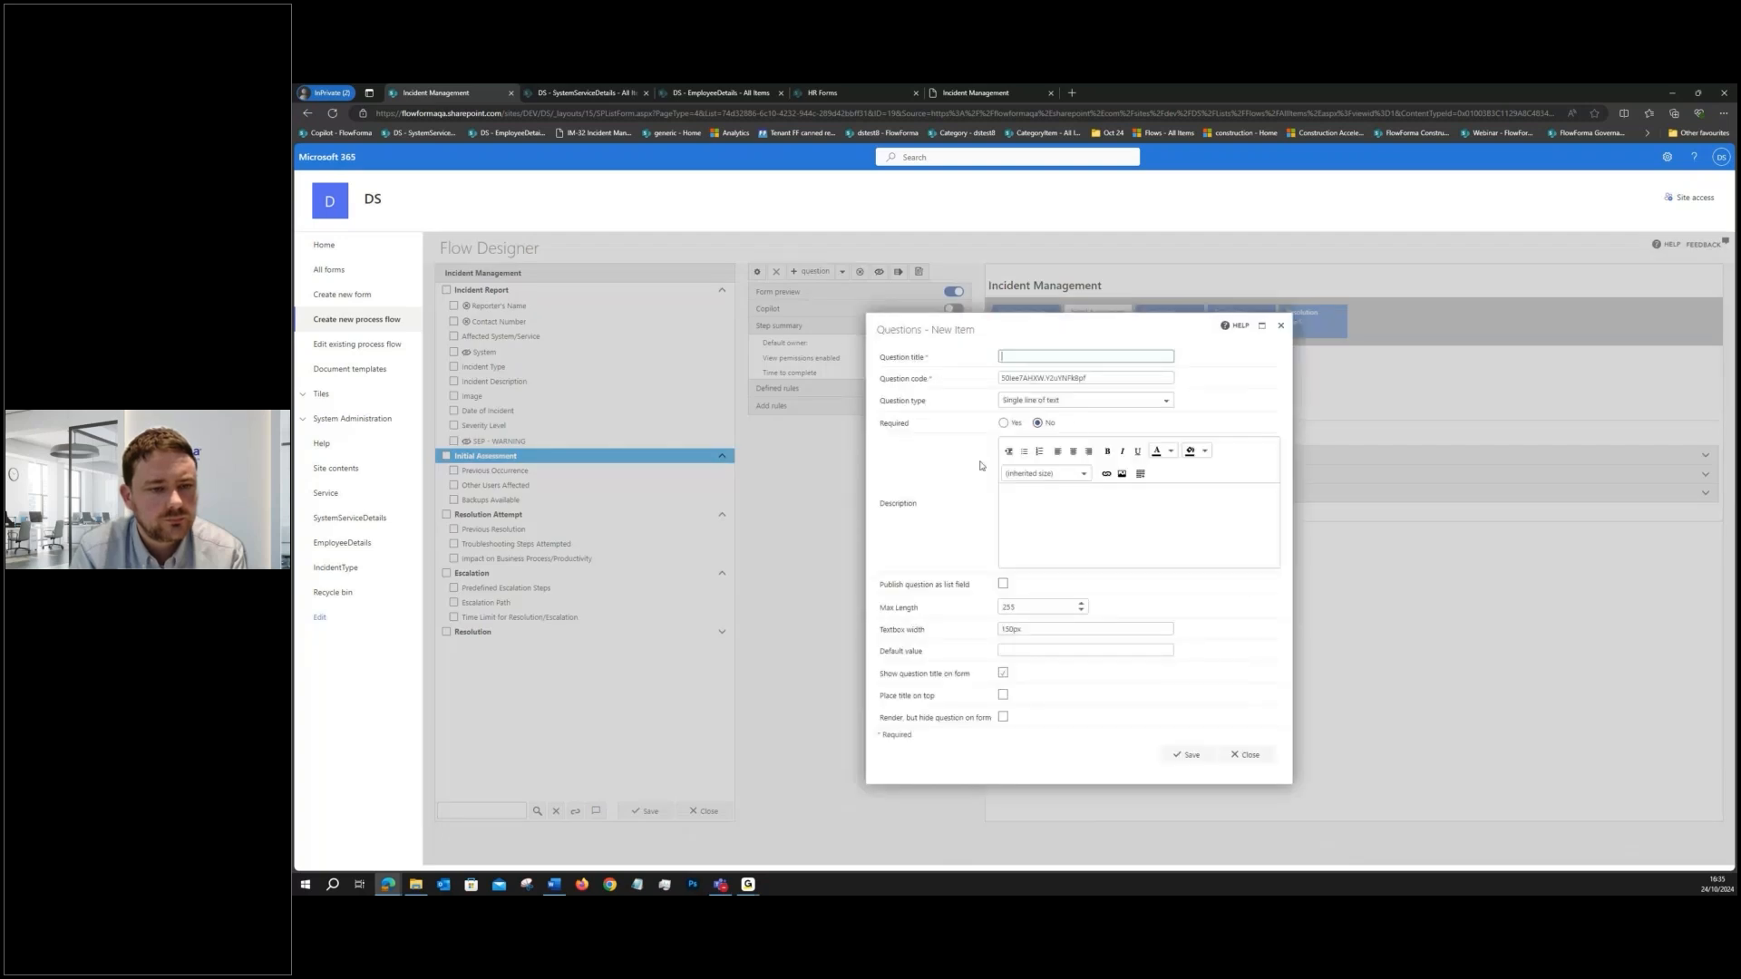
{"action": "left_click", "coordinate": [1079, 400]}
{"action": "scroll", "coordinate": [1063, 450], "scroll_direction": "down", "scroll_amount": 1}
{"action": "left_click", "coordinate": [1036, 475]}
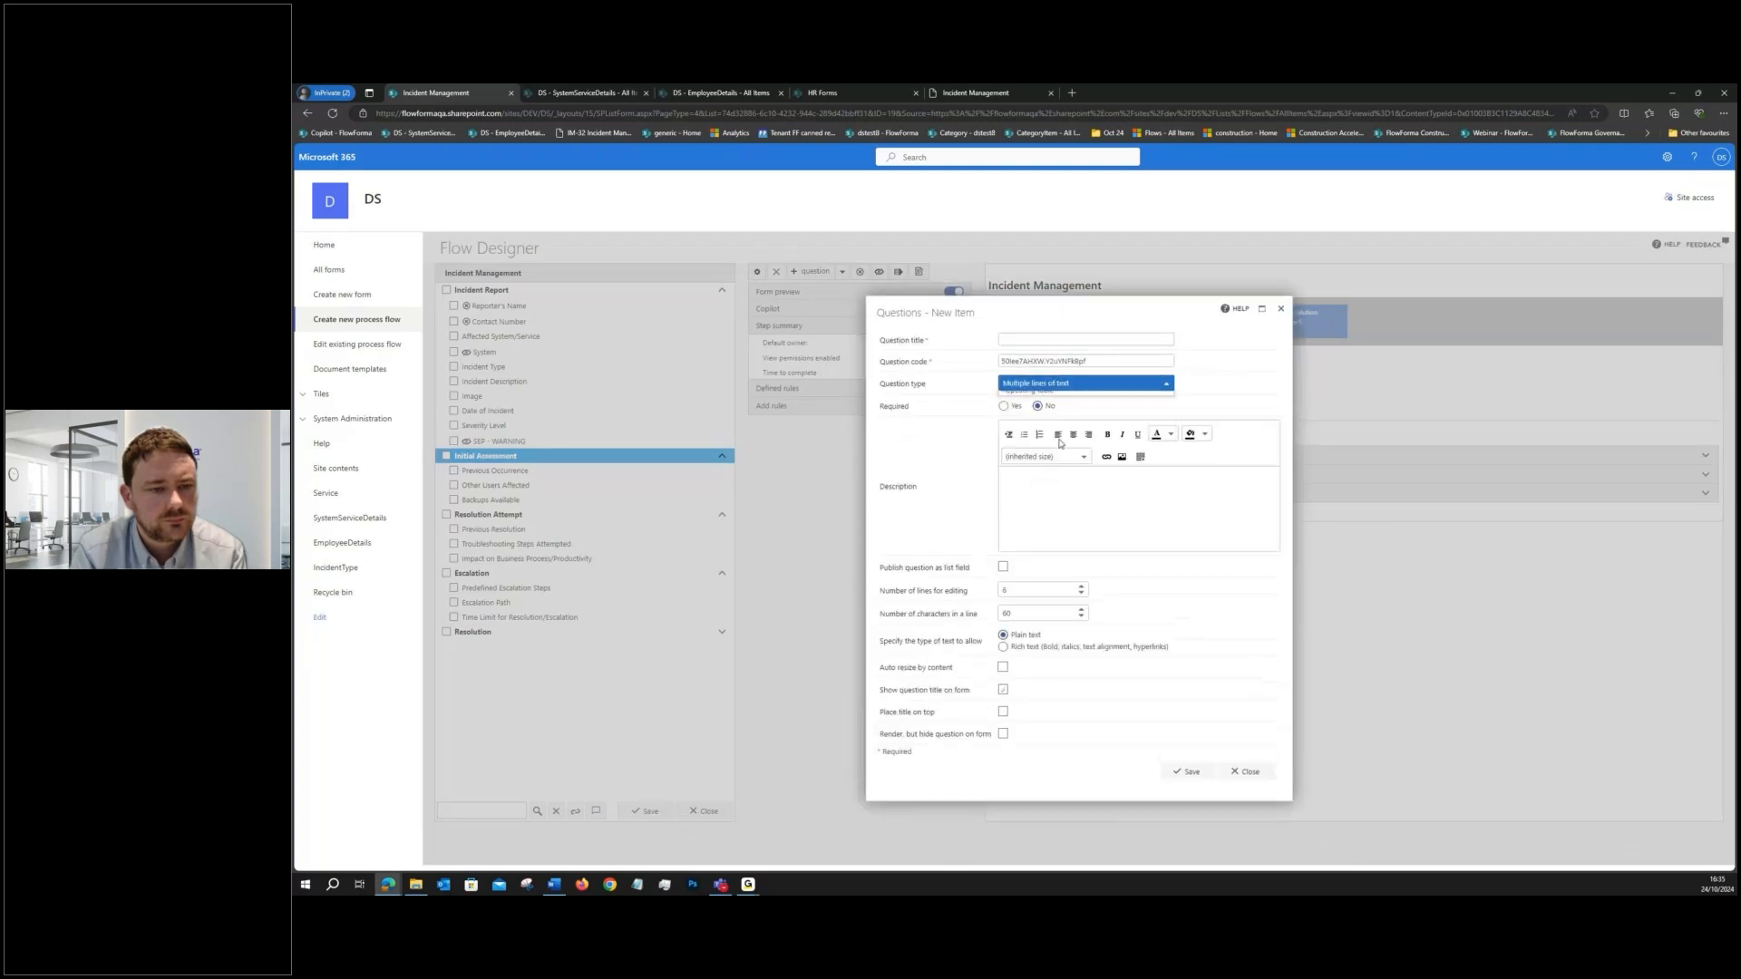
{"action": "left_click", "coordinate": [1017, 339]}
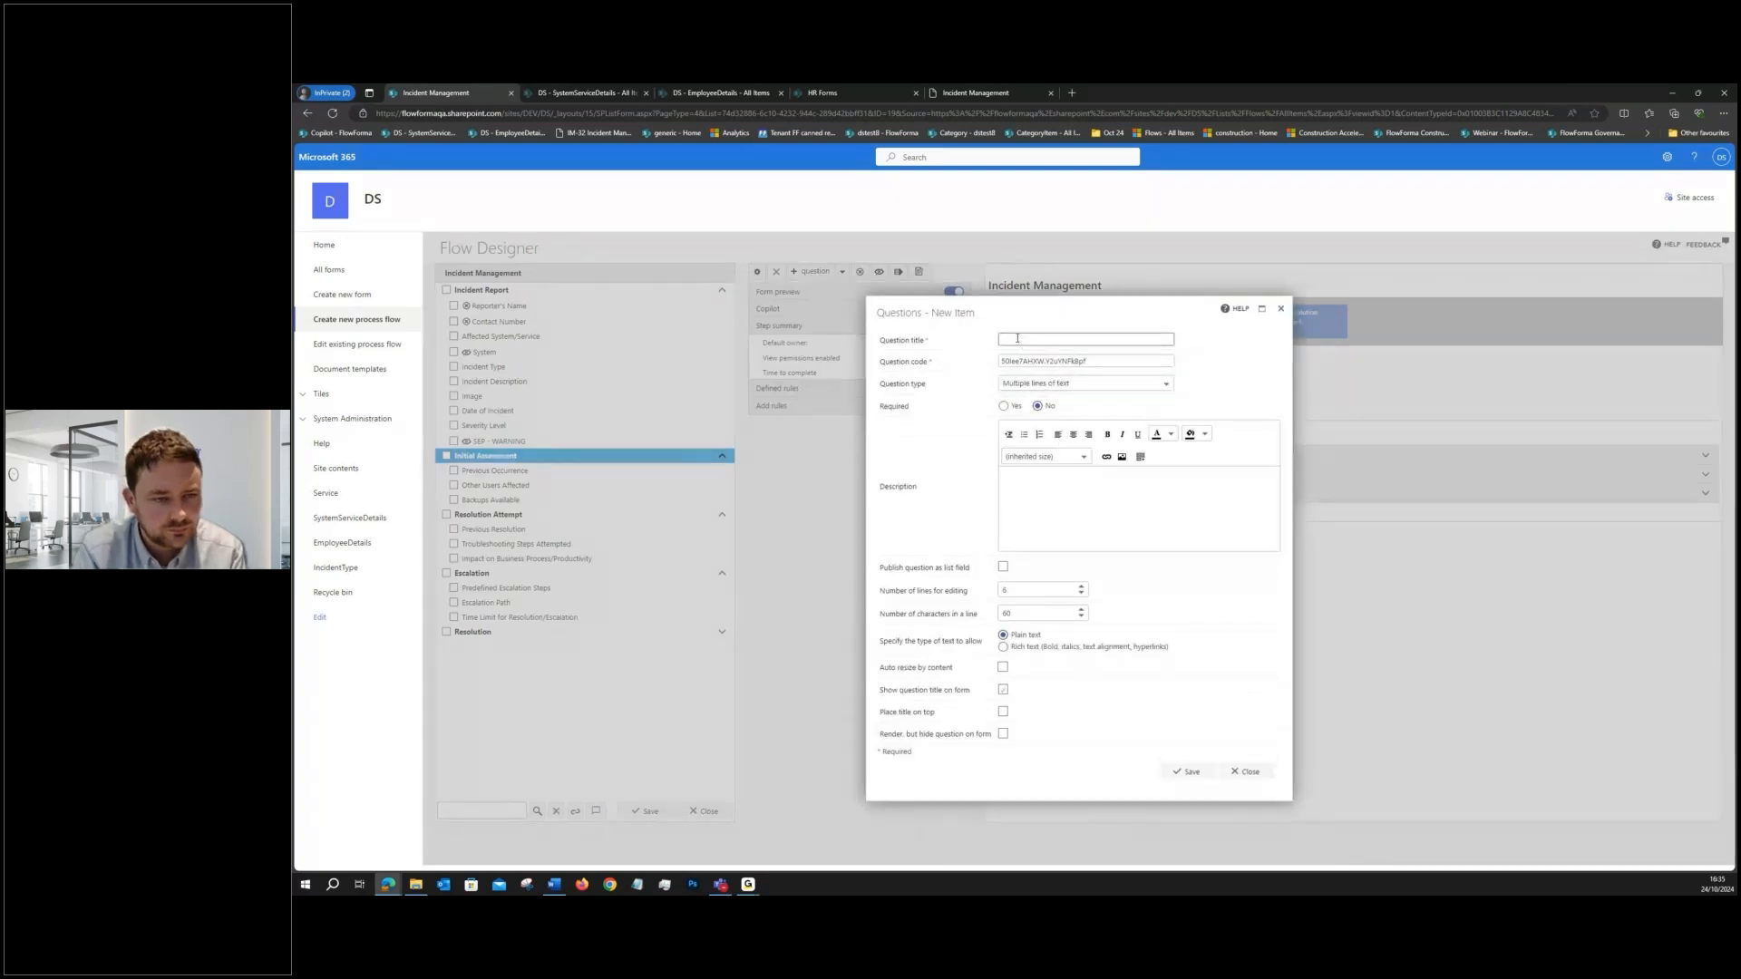
{"action": "type", "text": "Summary"}
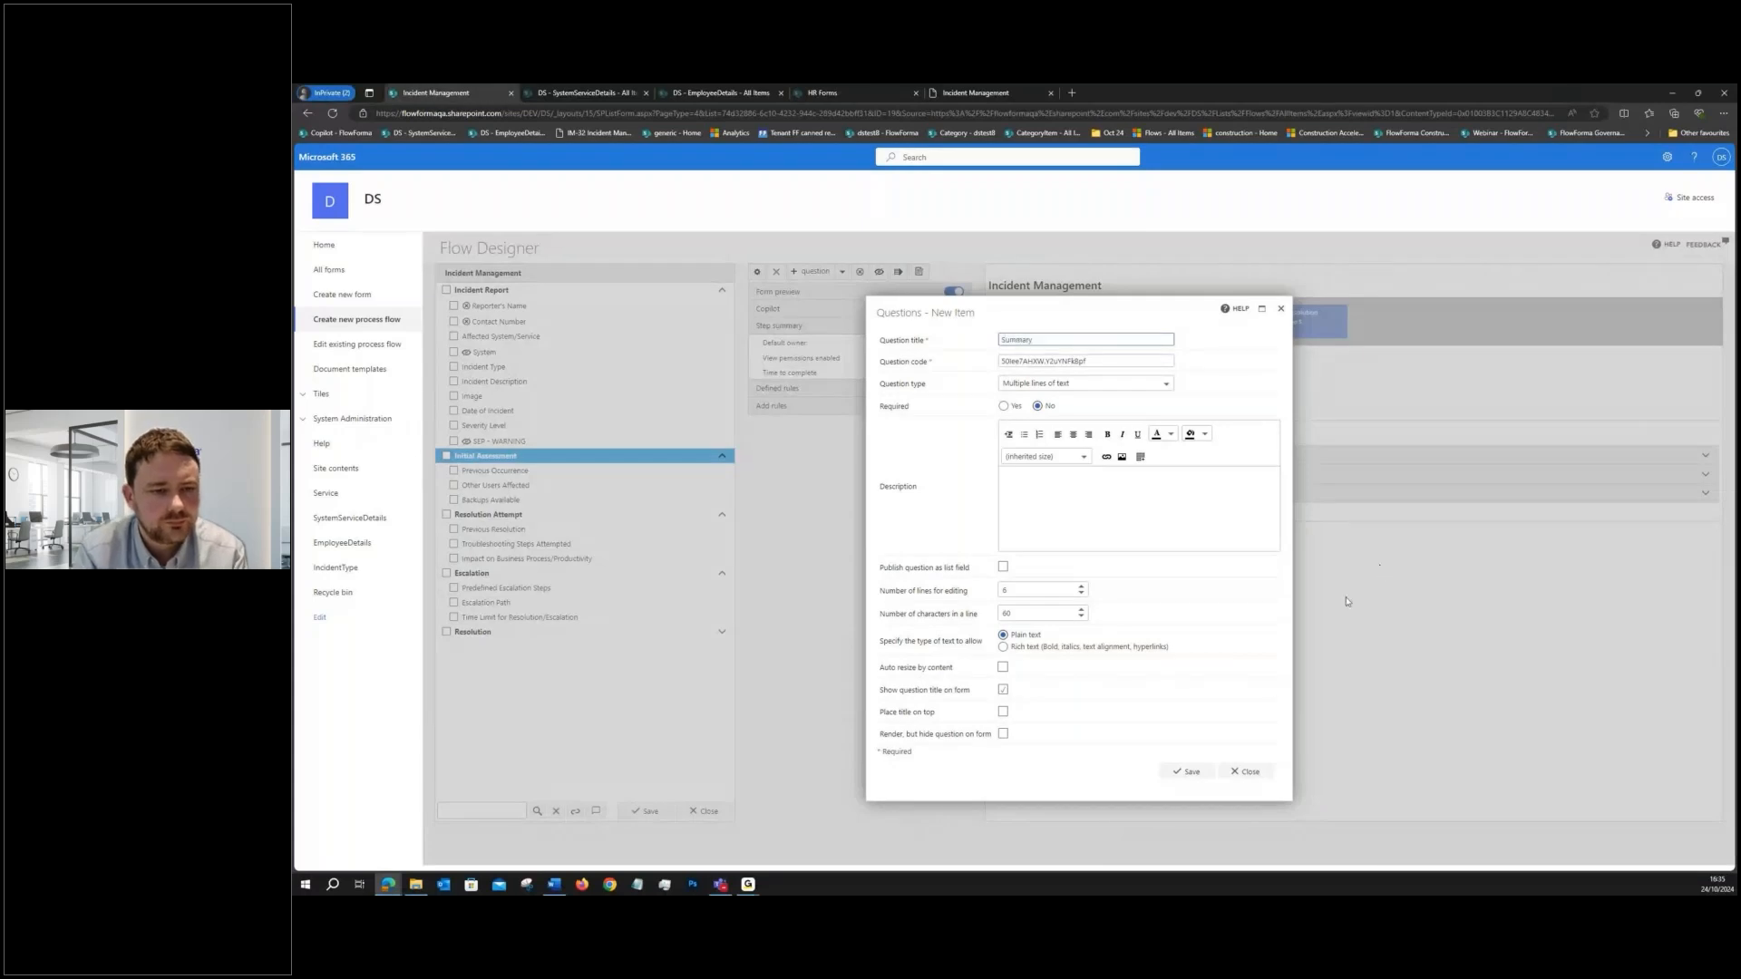
{"action": "left_click", "coordinate": [1184, 774]}
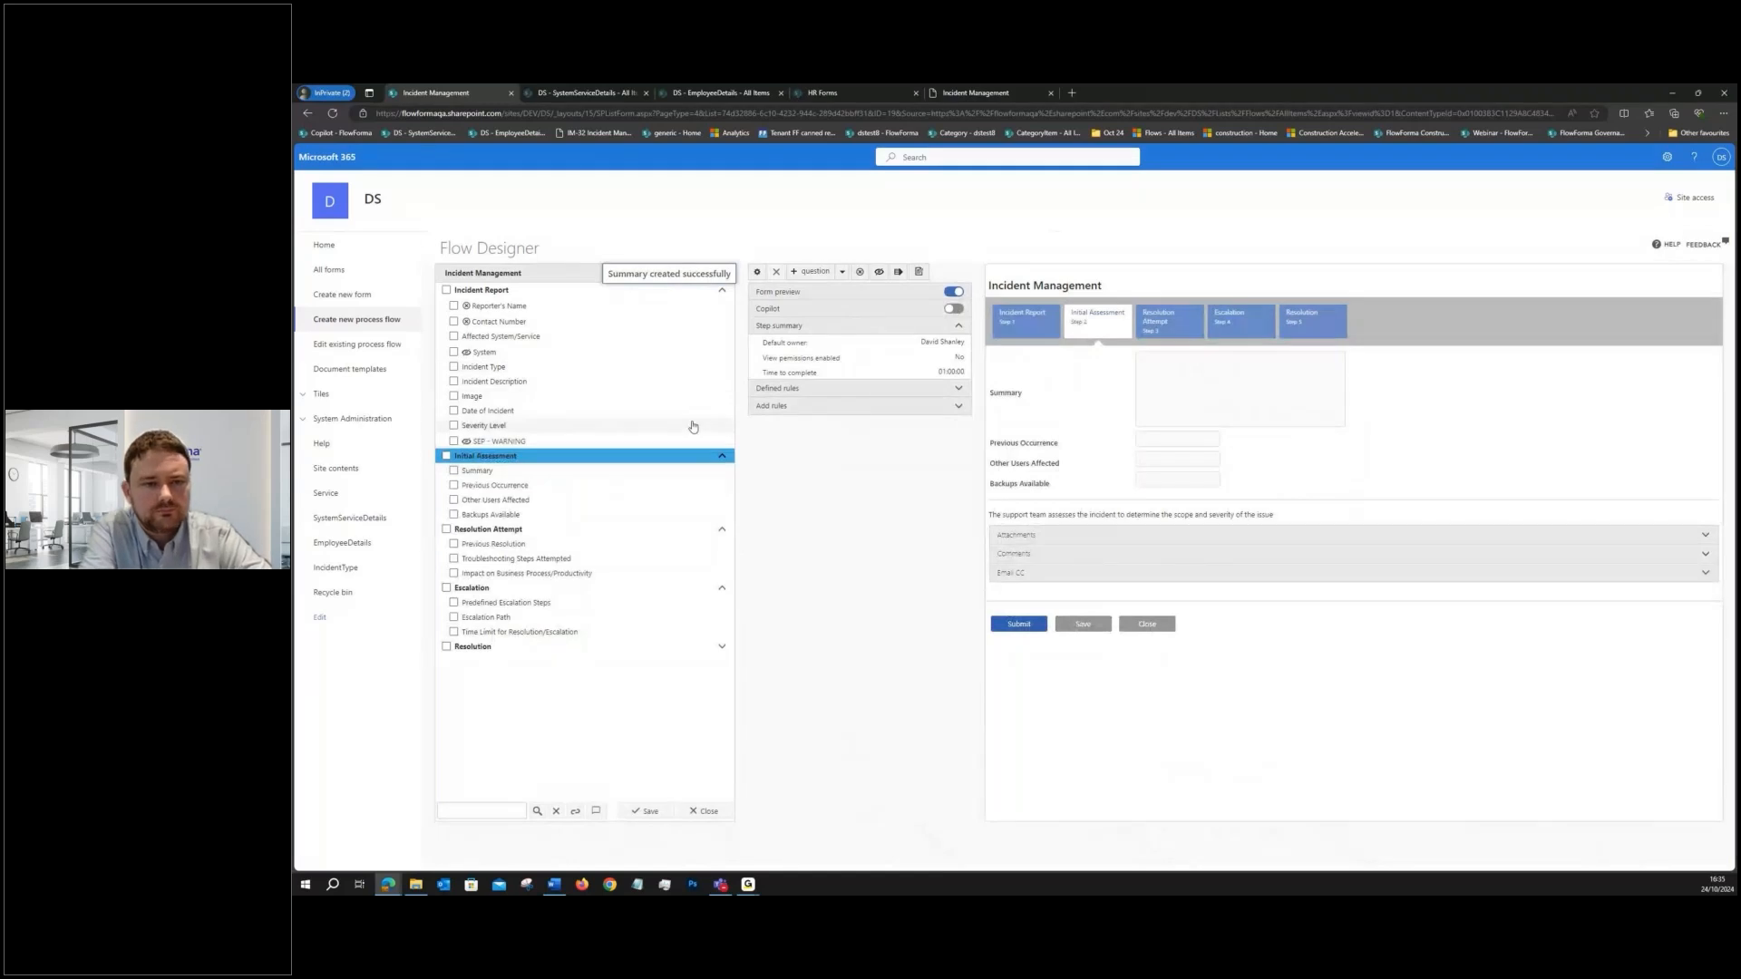
- Create another question in the Initial Assessment step with the question type Summarisation Feedback
{"action": "left_click", "coordinate": [818, 275]}
{"action": "left_click", "coordinate": [1007, 399]}
{"action": "scroll", "coordinate": [1074, 468], "scroll_direction": "down", "scroll_amount": 2}
{"action": "scroll", "coordinate": [1072, 468], "scroll_direction": "down", "scroll_amount": 5}
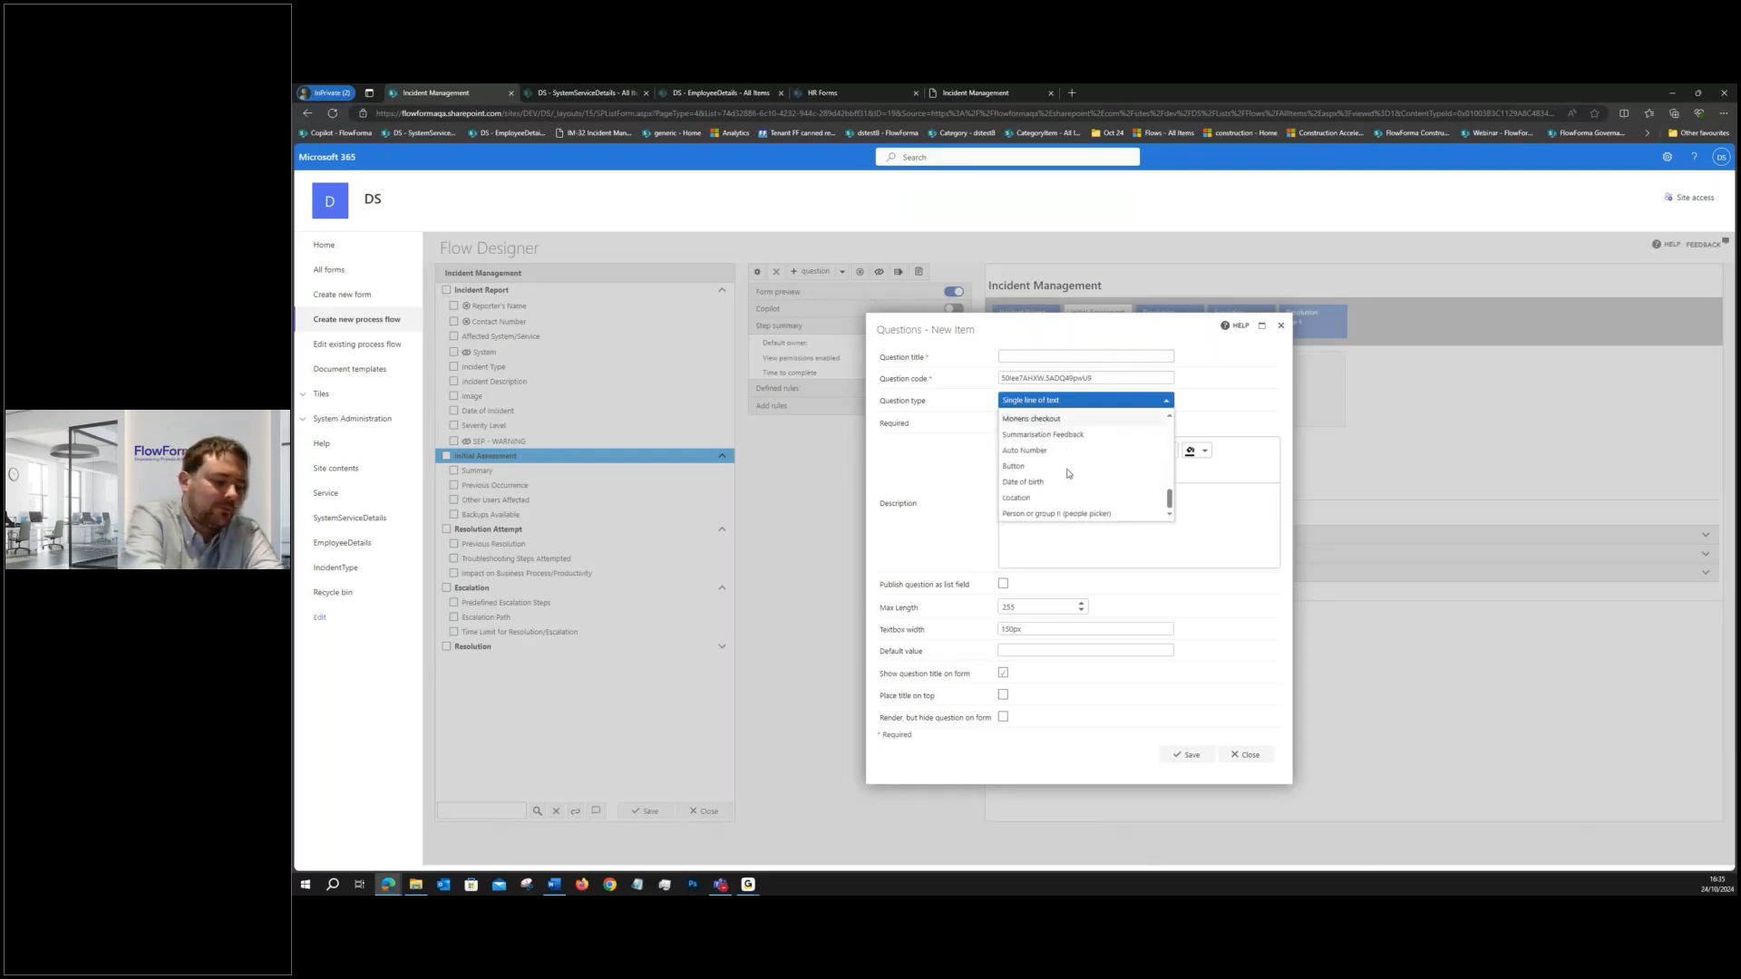
{"action": "scroll", "coordinate": [1068, 473], "scroll_direction": "up", "scroll_amount": 3}
{"action": "scroll", "coordinate": [1067, 485], "scroll_direction": "up", "scroll_amount": 3}
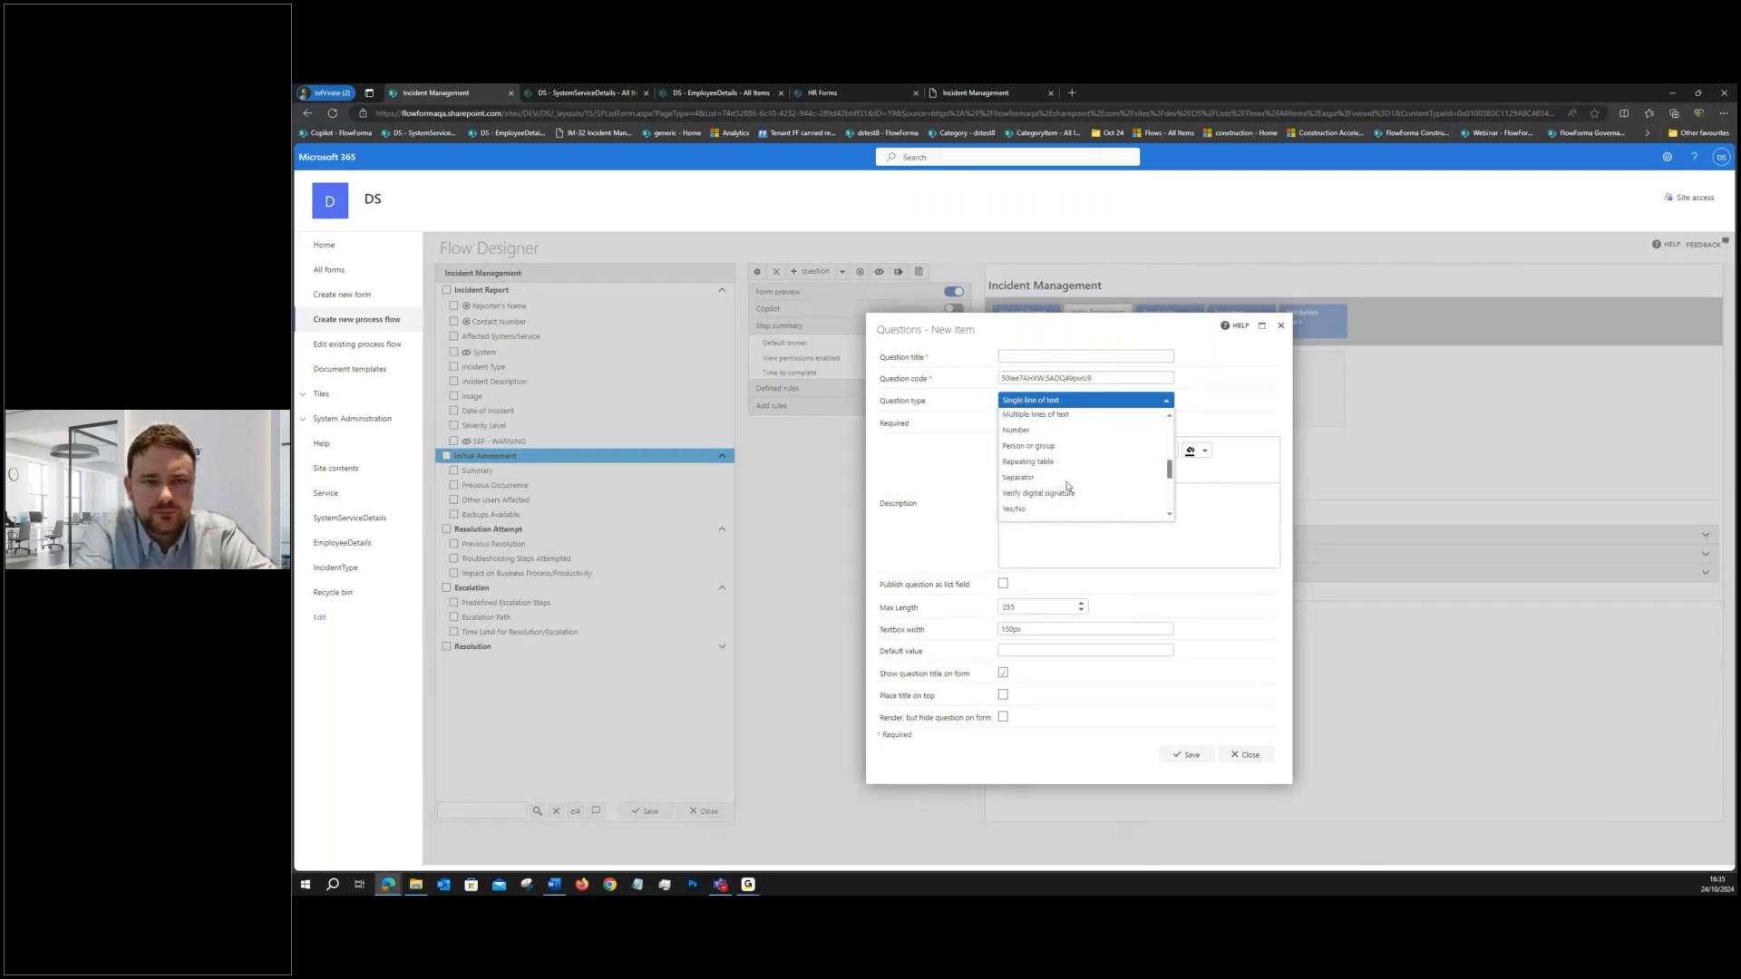
{"action": "scroll", "coordinate": [1067, 486], "scroll_direction": "up", "scroll_amount": 3}
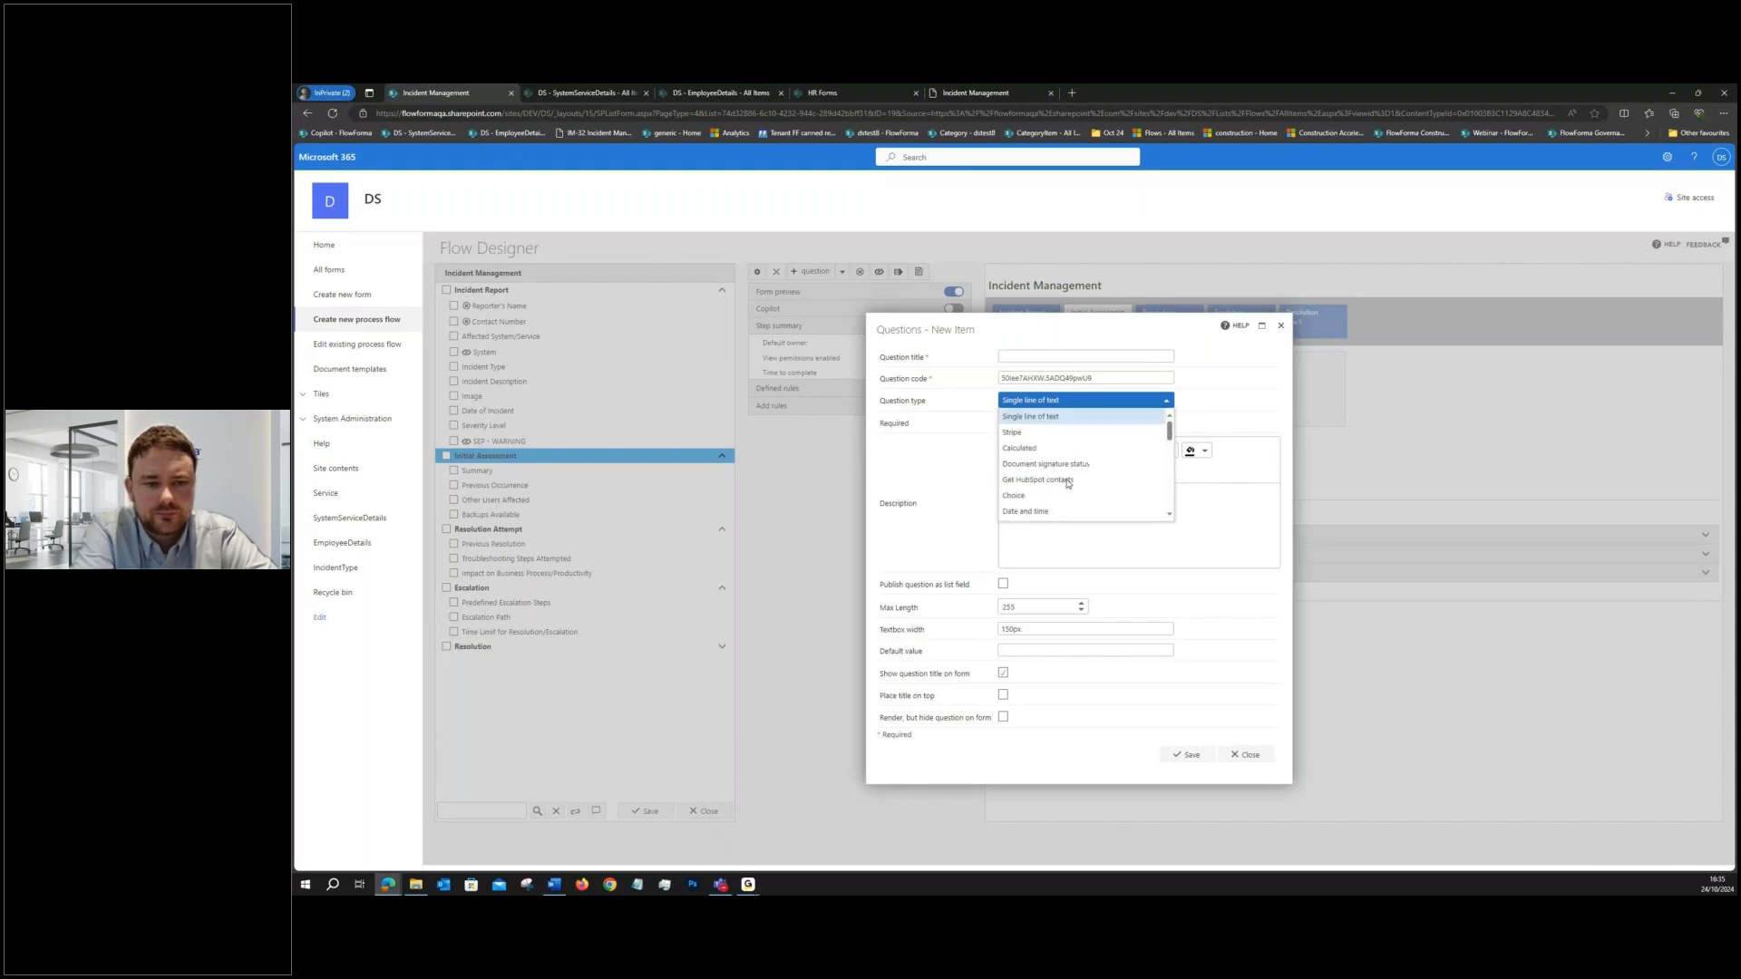
{"action": "scroll", "coordinate": [1070, 476], "scroll_direction": "down", "scroll_amount": 5}
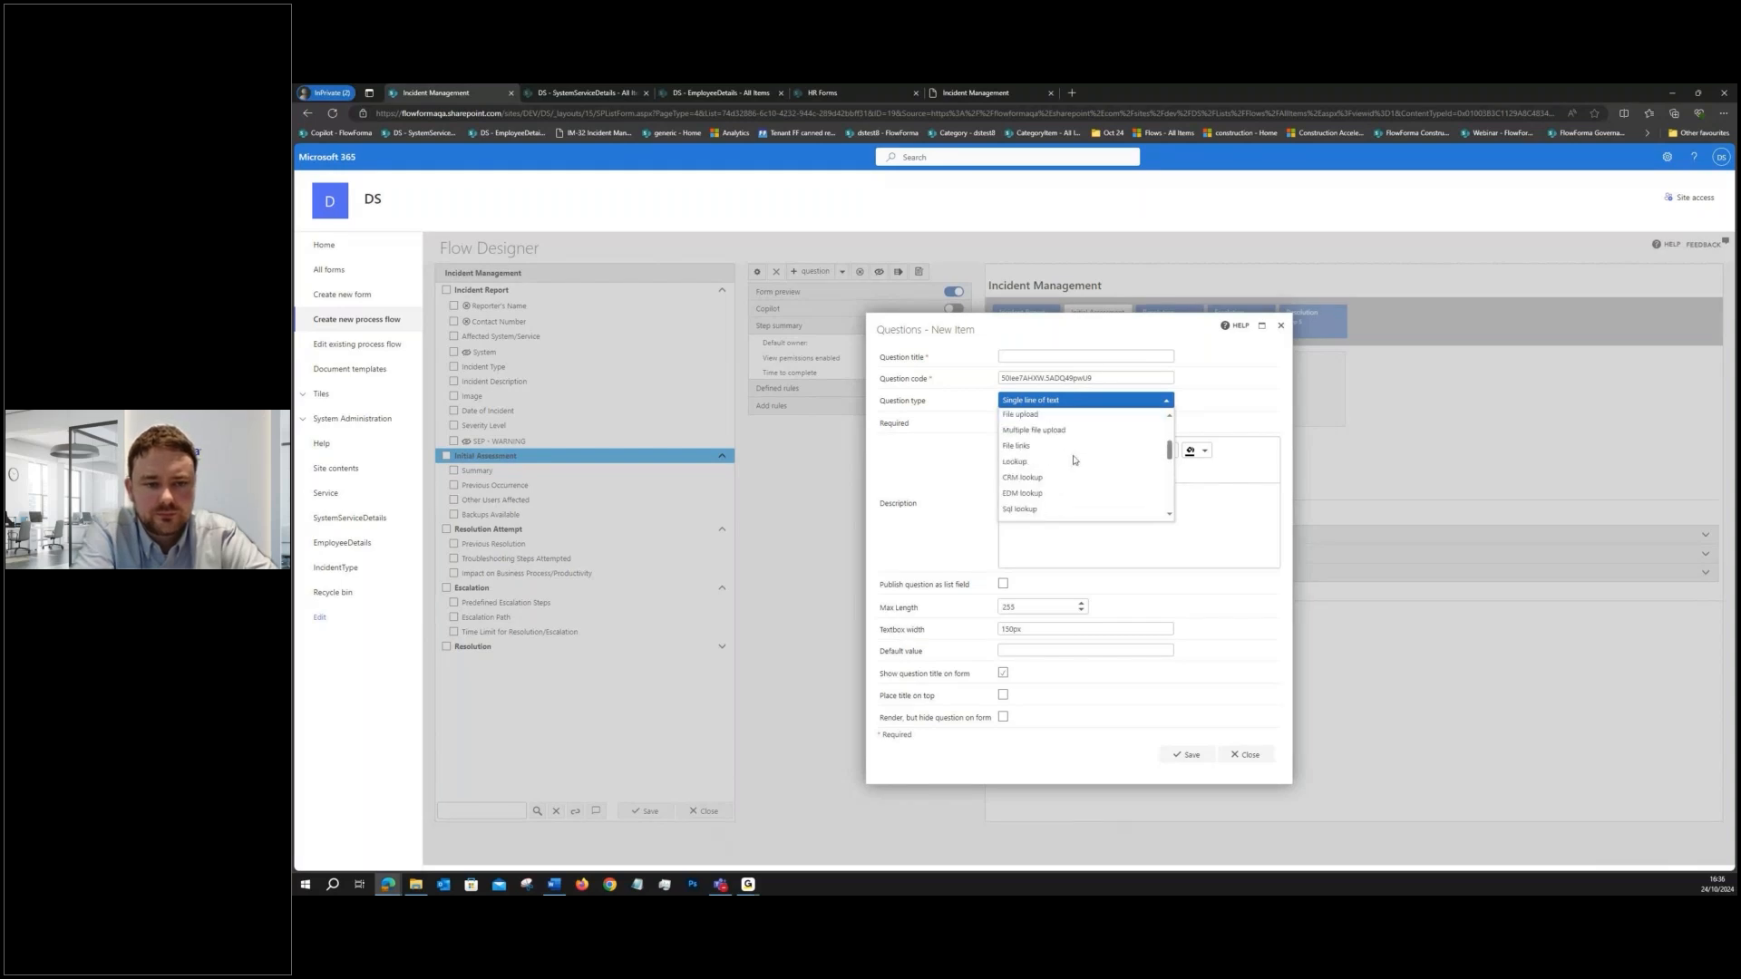
{"action": "scroll", "coordinate": [1070, 458], "scroll_direction": "down", "scroll_amount": 5}
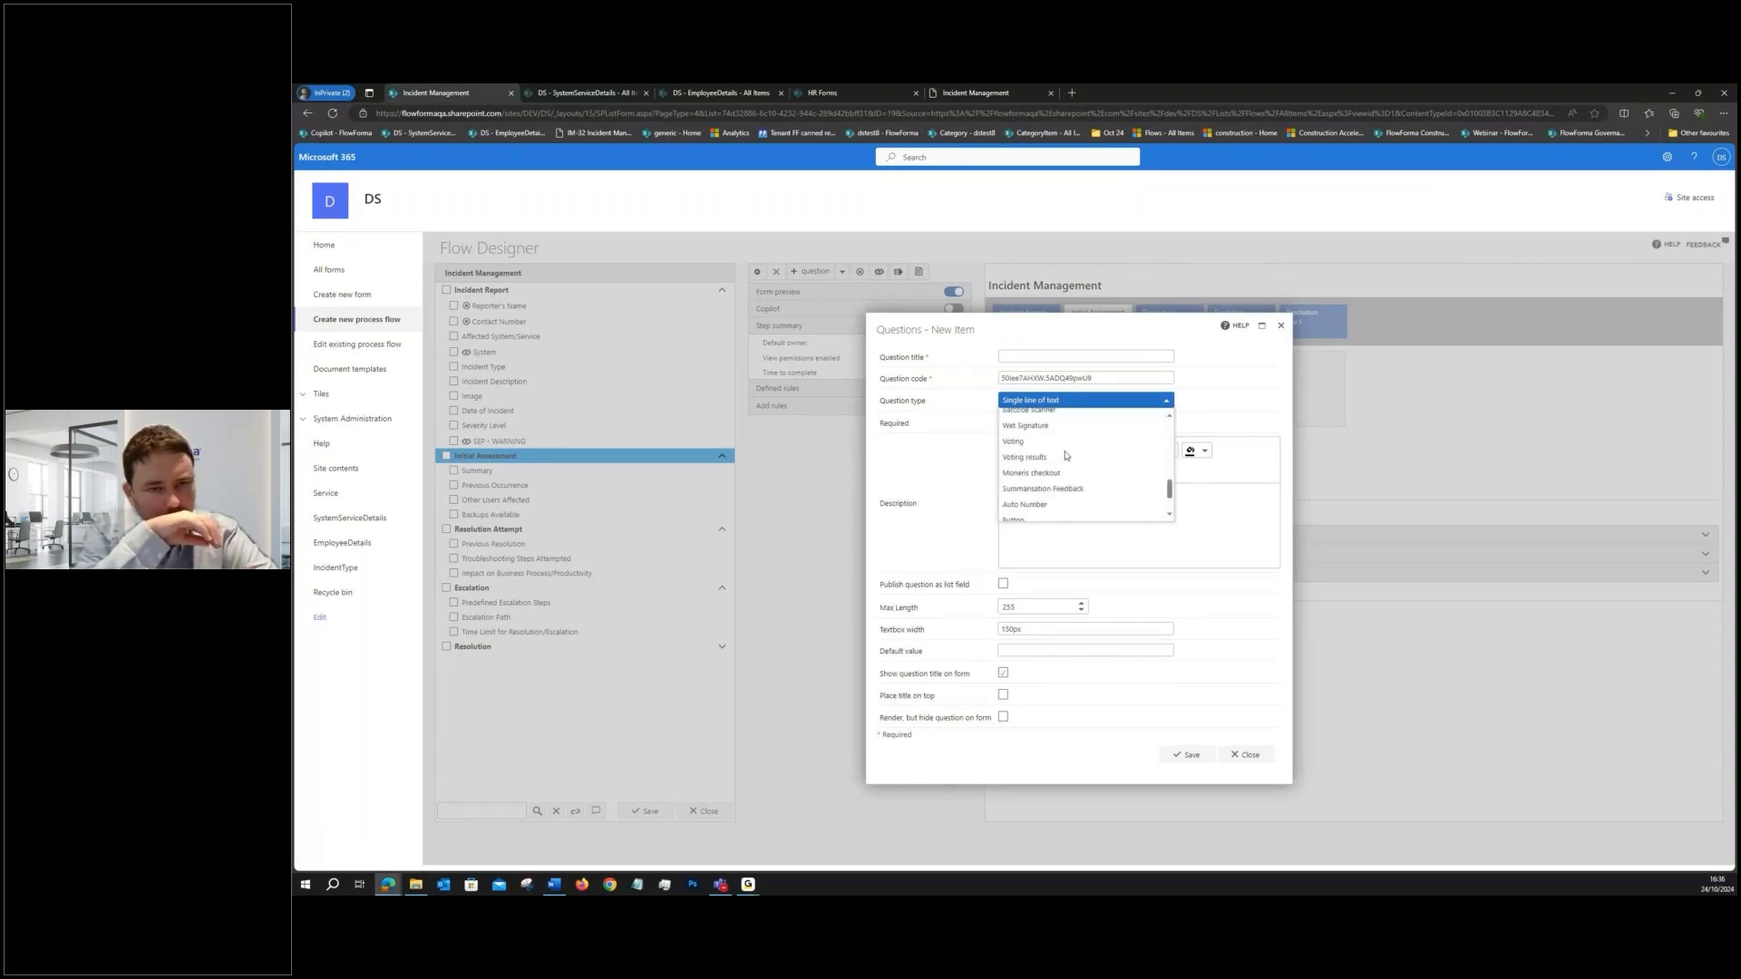
{"action": "scroll", "coordinate": [1067, 454], "scroll_direction": "down", "scroll_amount": 2}
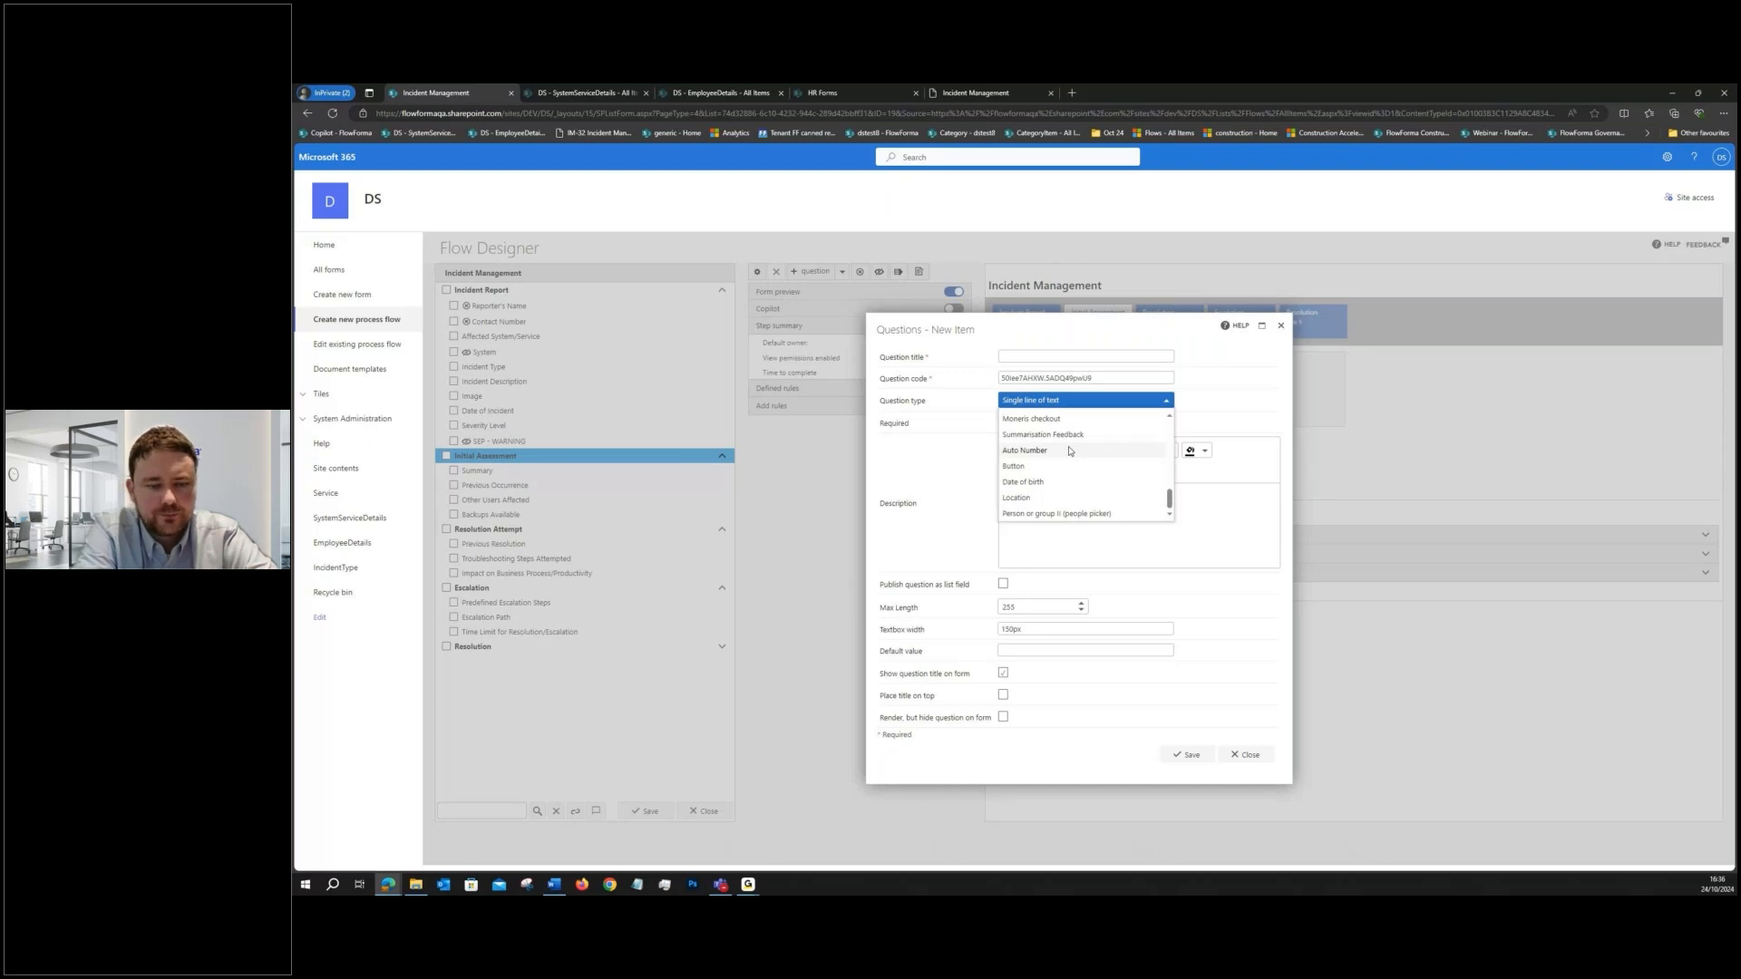
{"action": "left_click", "coordinate": [1052, 435]}
- Title the summarisation question "Feedback", save it and move it directly below Summary
{"action": "left_click", "coordinate": [1032, 402]}
{"action": "type", "text": "Feedb"}
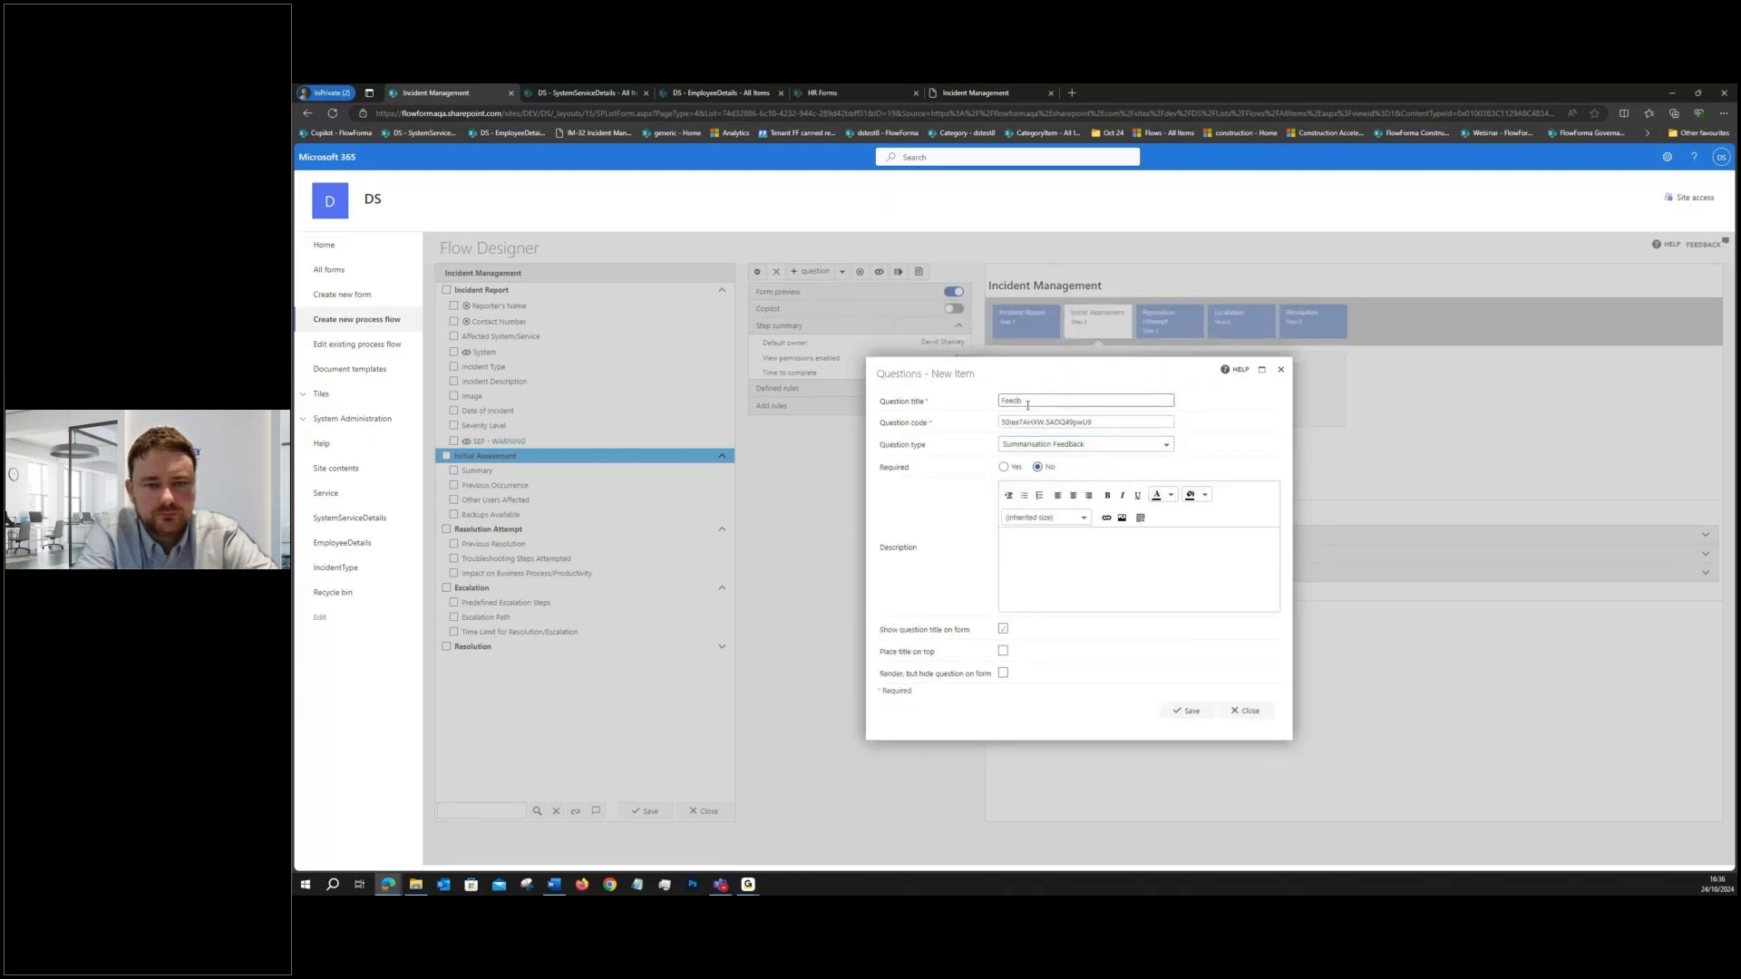
{"action": "type", "text": "ack"}
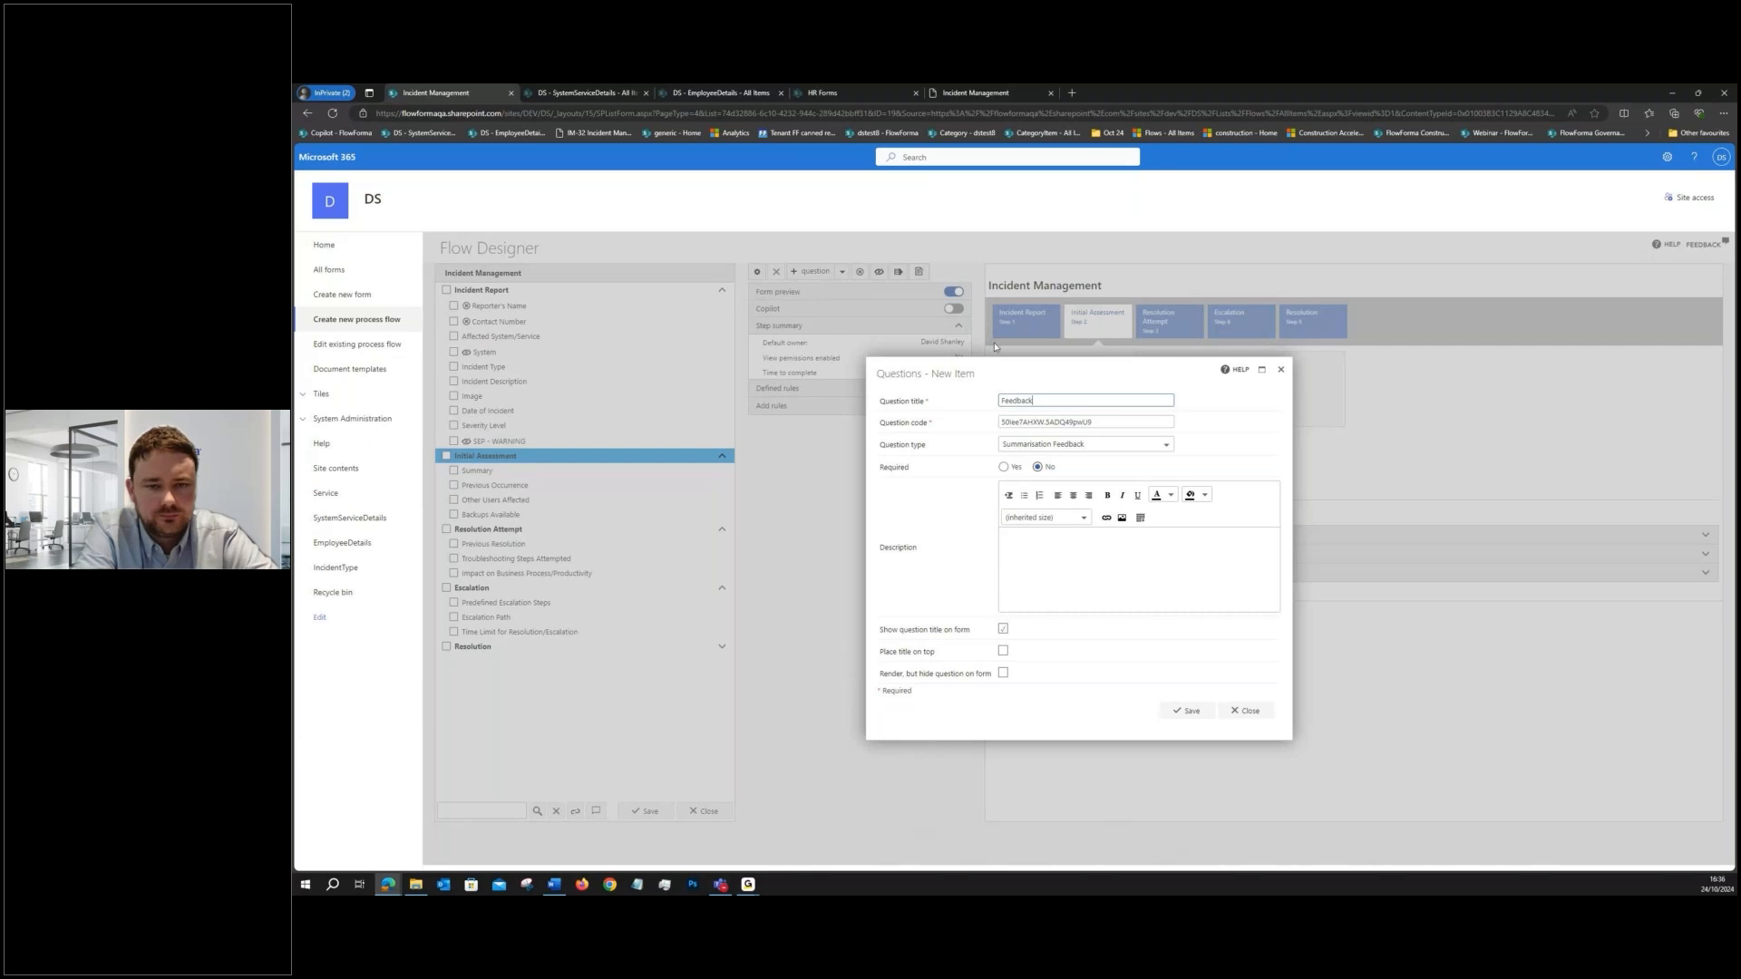
{"action": "left_click", "coordinate": [1185, 713]}
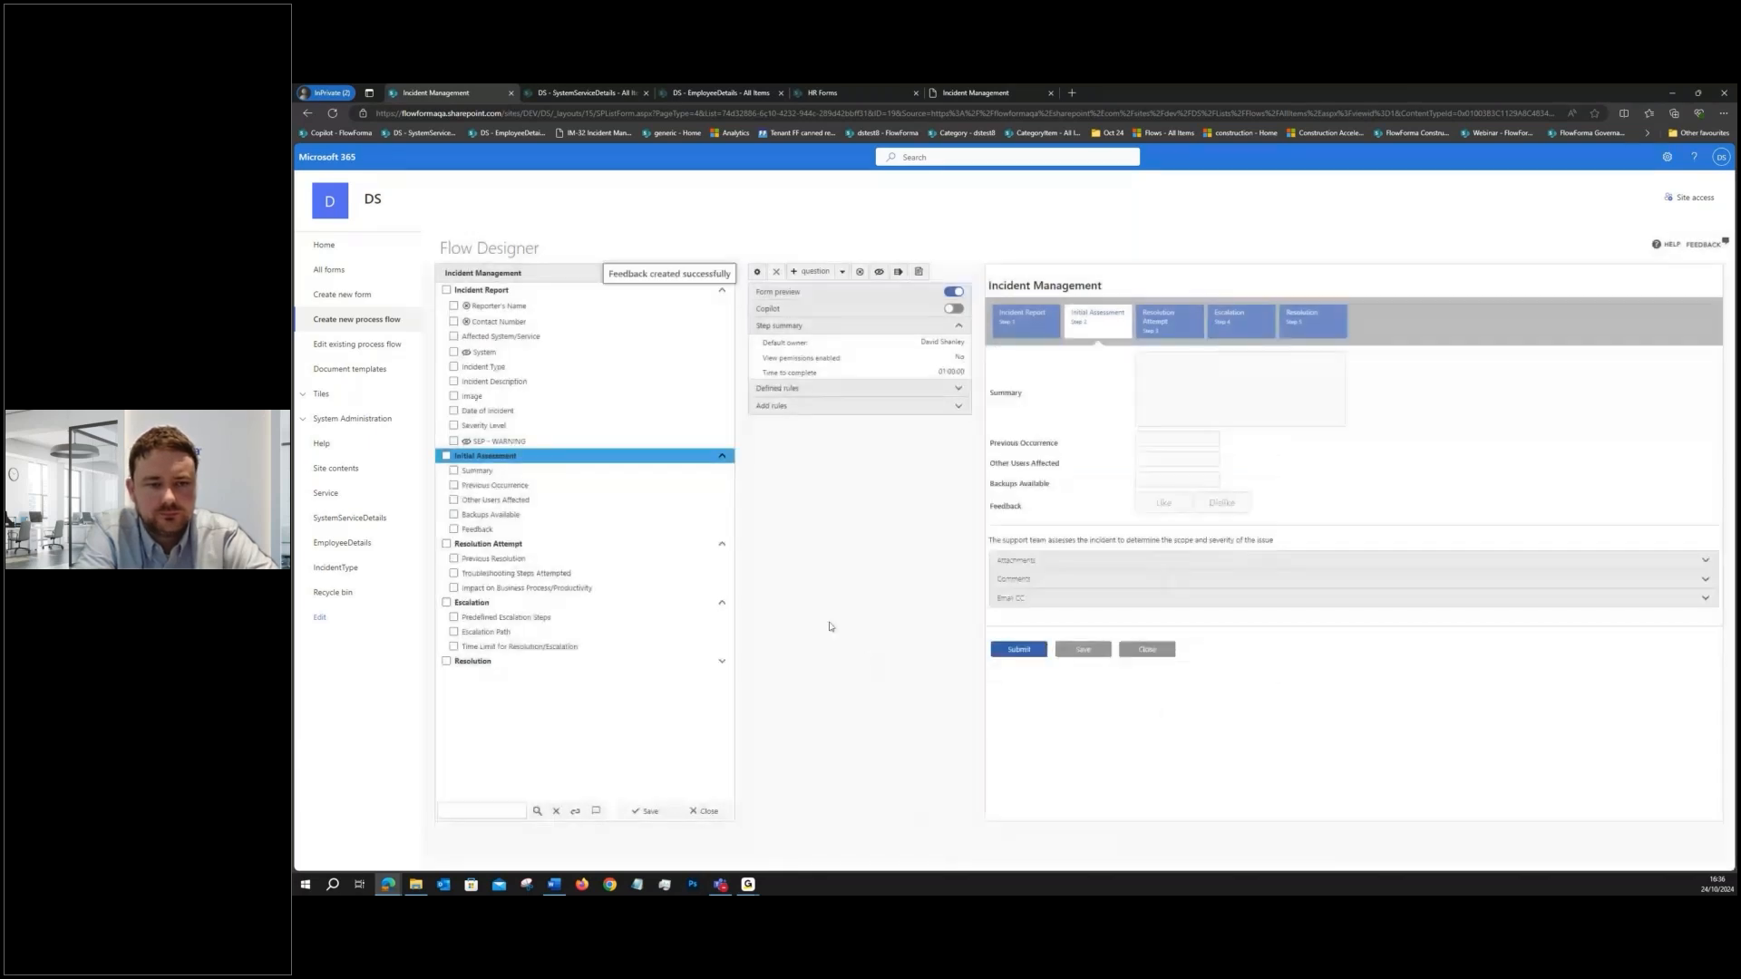
{"action": "left_click_drag", "start_coordinate": [551, 533], "coordinate": [544, 472]}
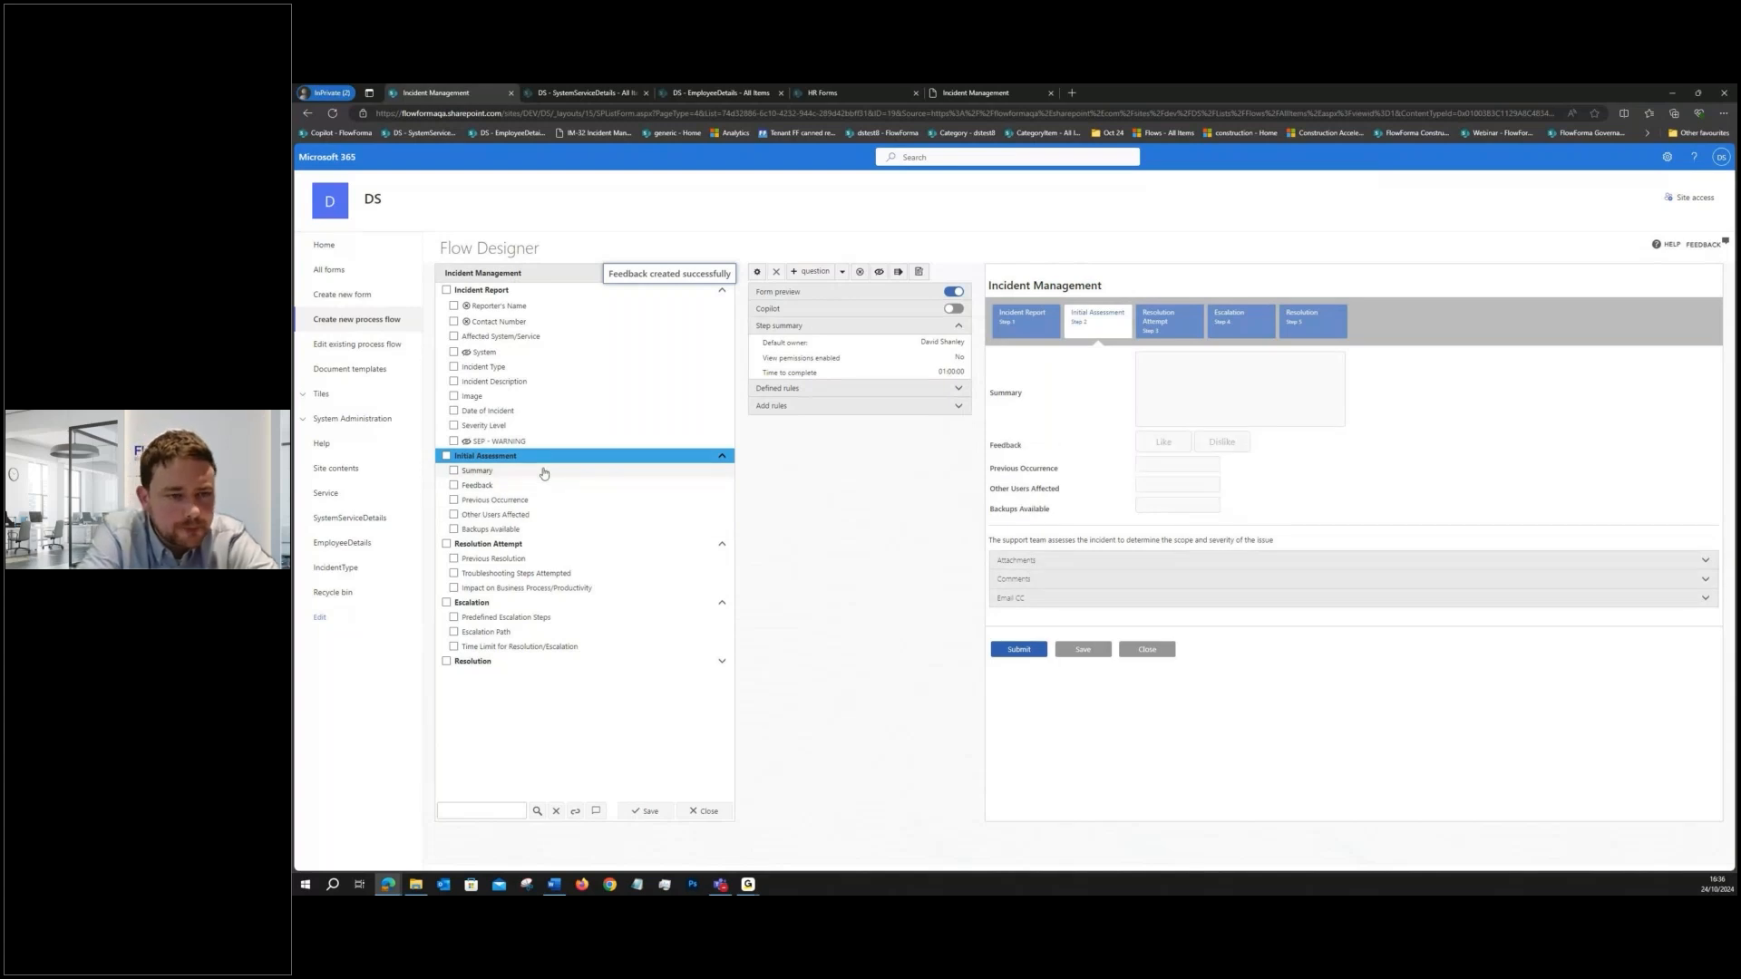
- Select the Summary question in the Initial Assessment step
{"action": "left_click", "coordinate": [544, 471]}
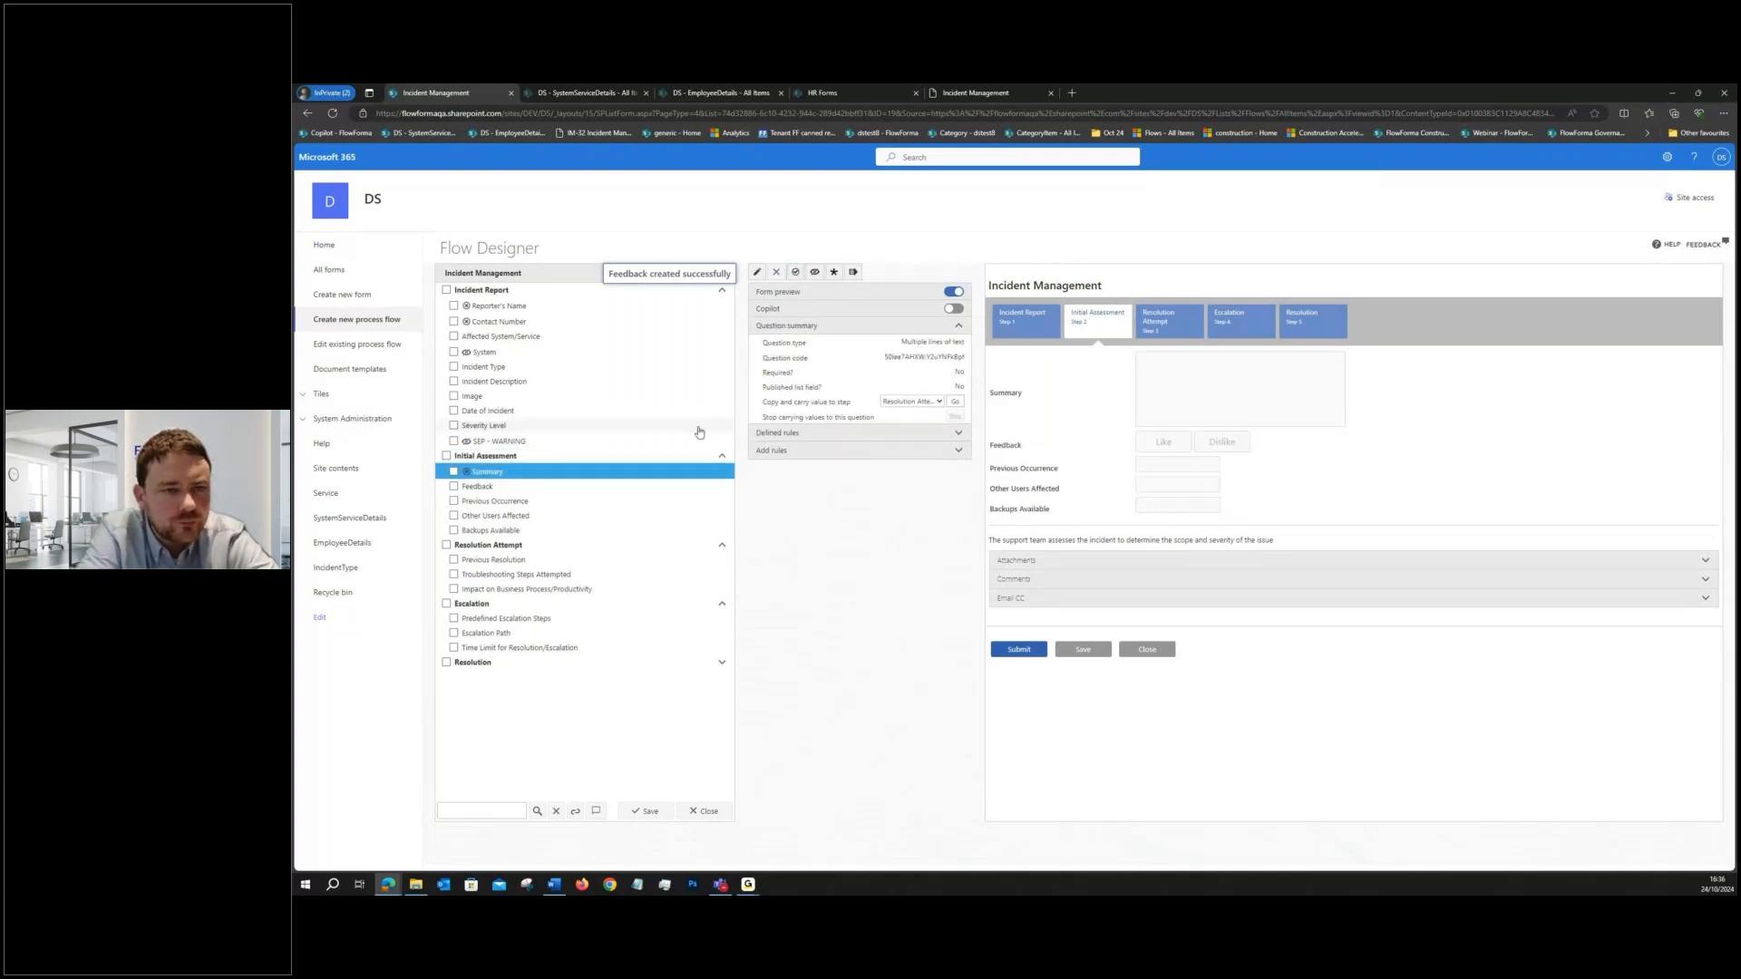
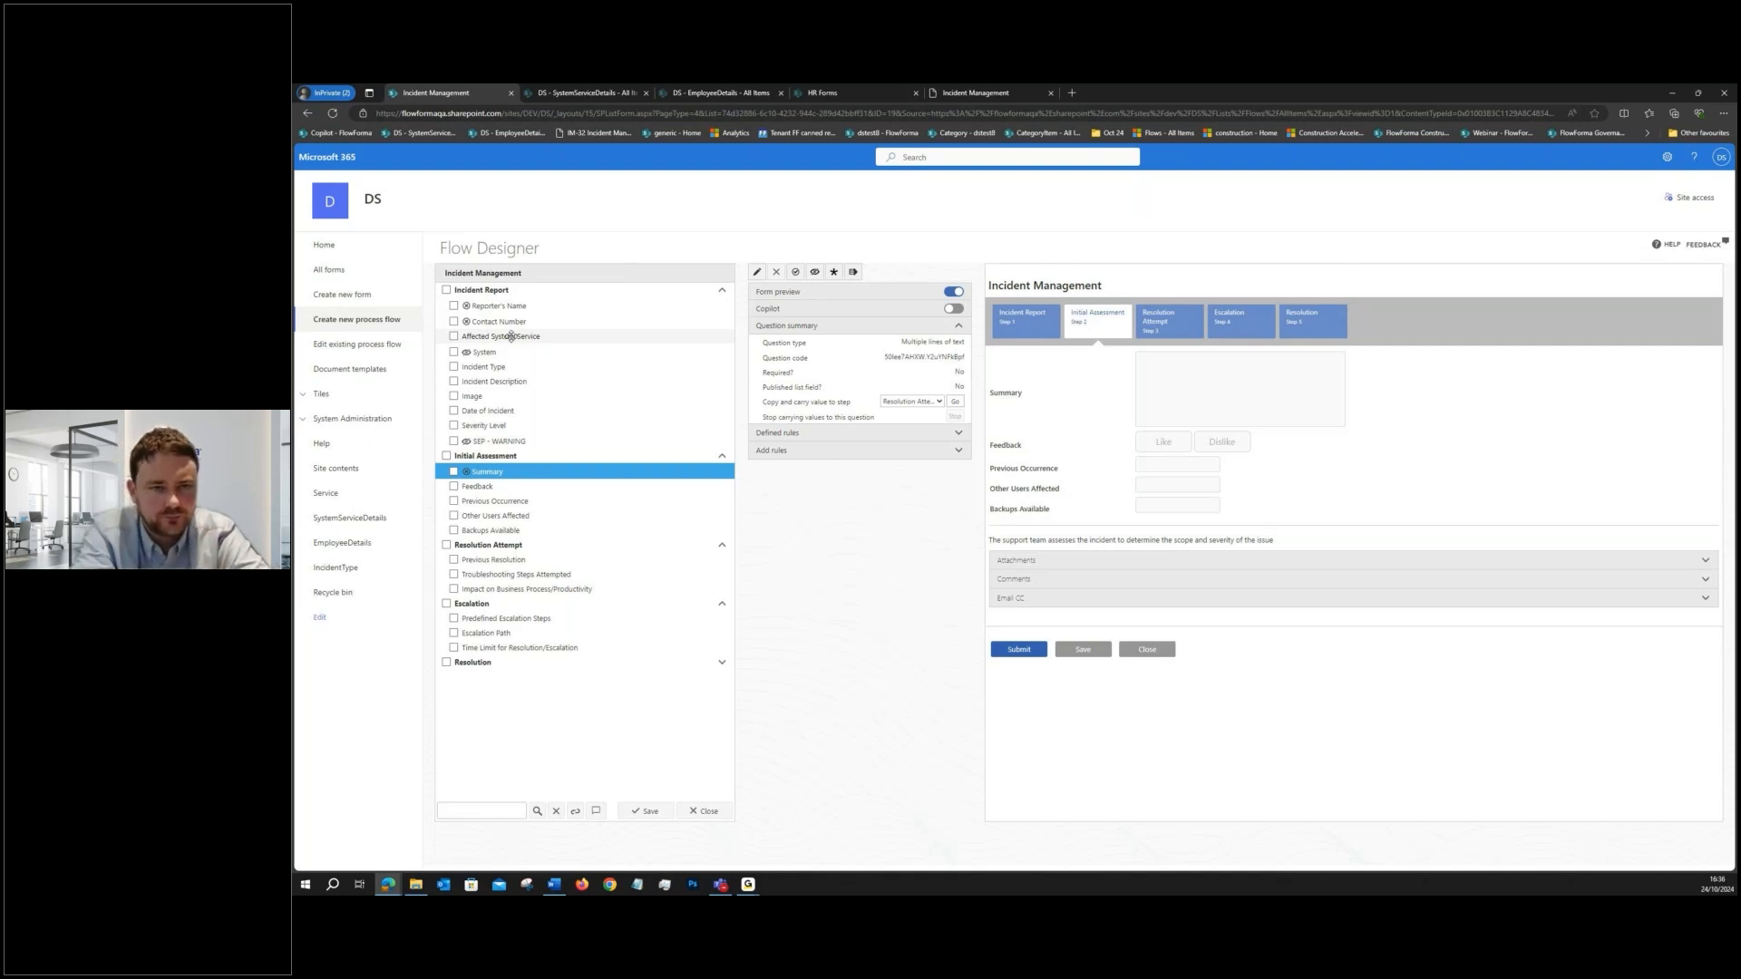
- Review the defined rules of the Affected System/Service and Severity Level questions in the Incident Report step
{"action": "left_click", "coordinate": [511, 336]}
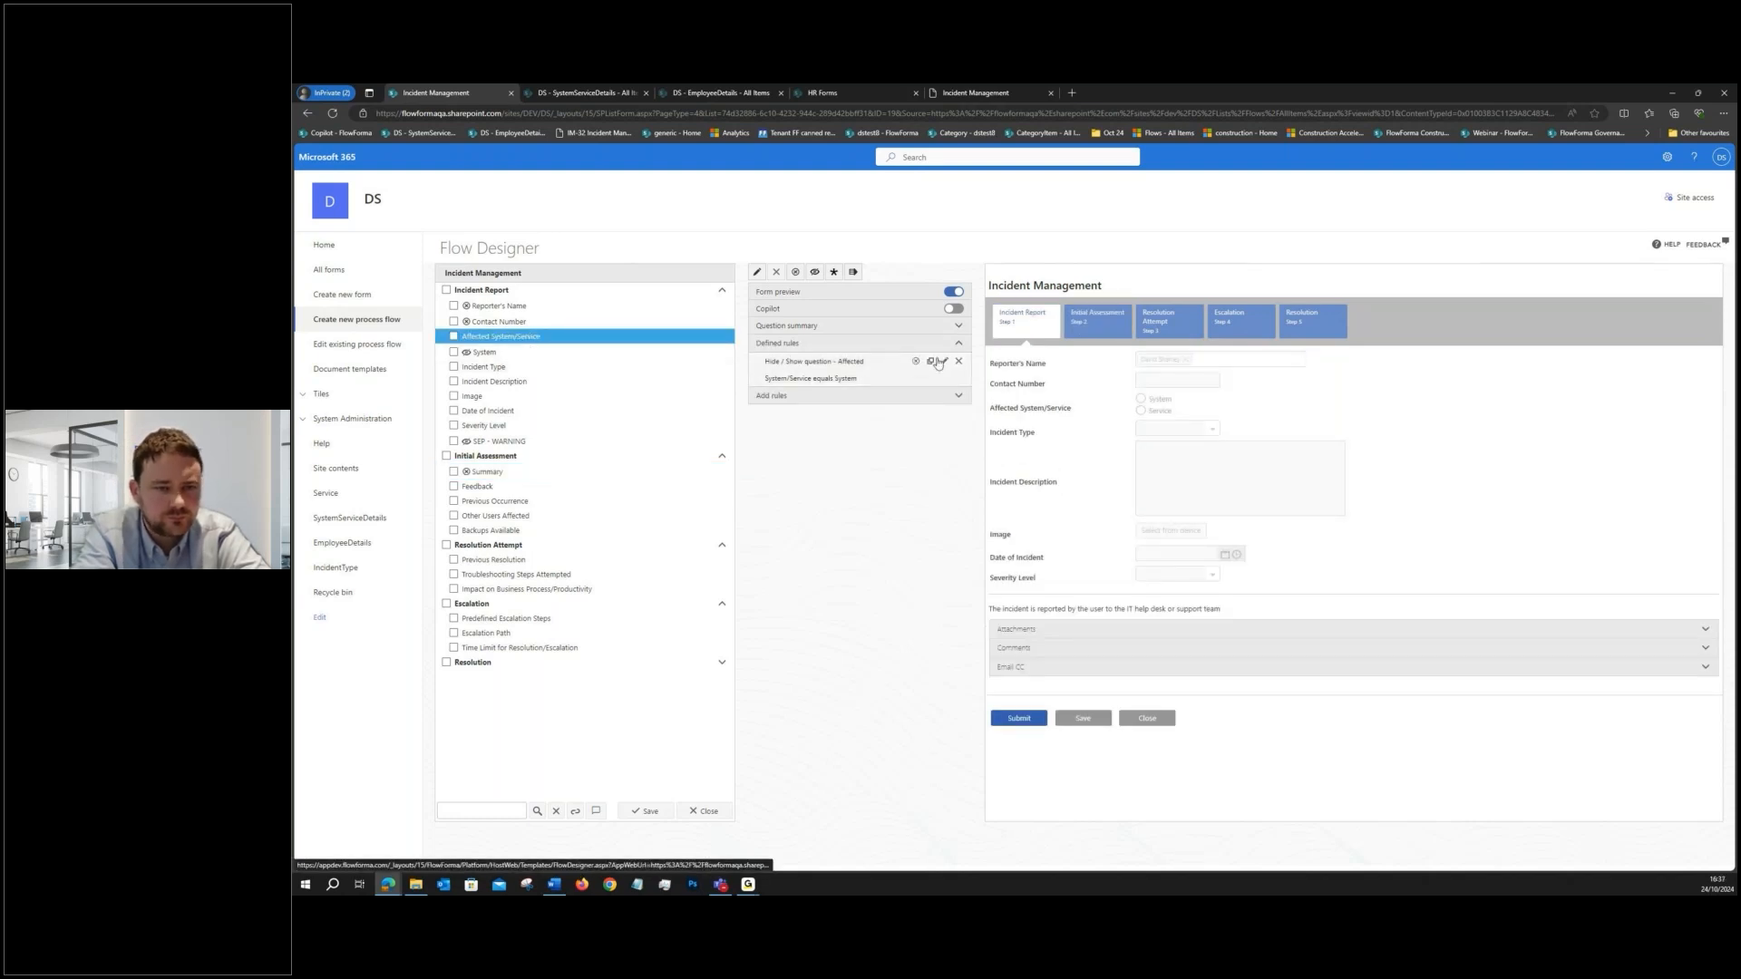
{"action": "left_click", "coordinate": [911, 375]}
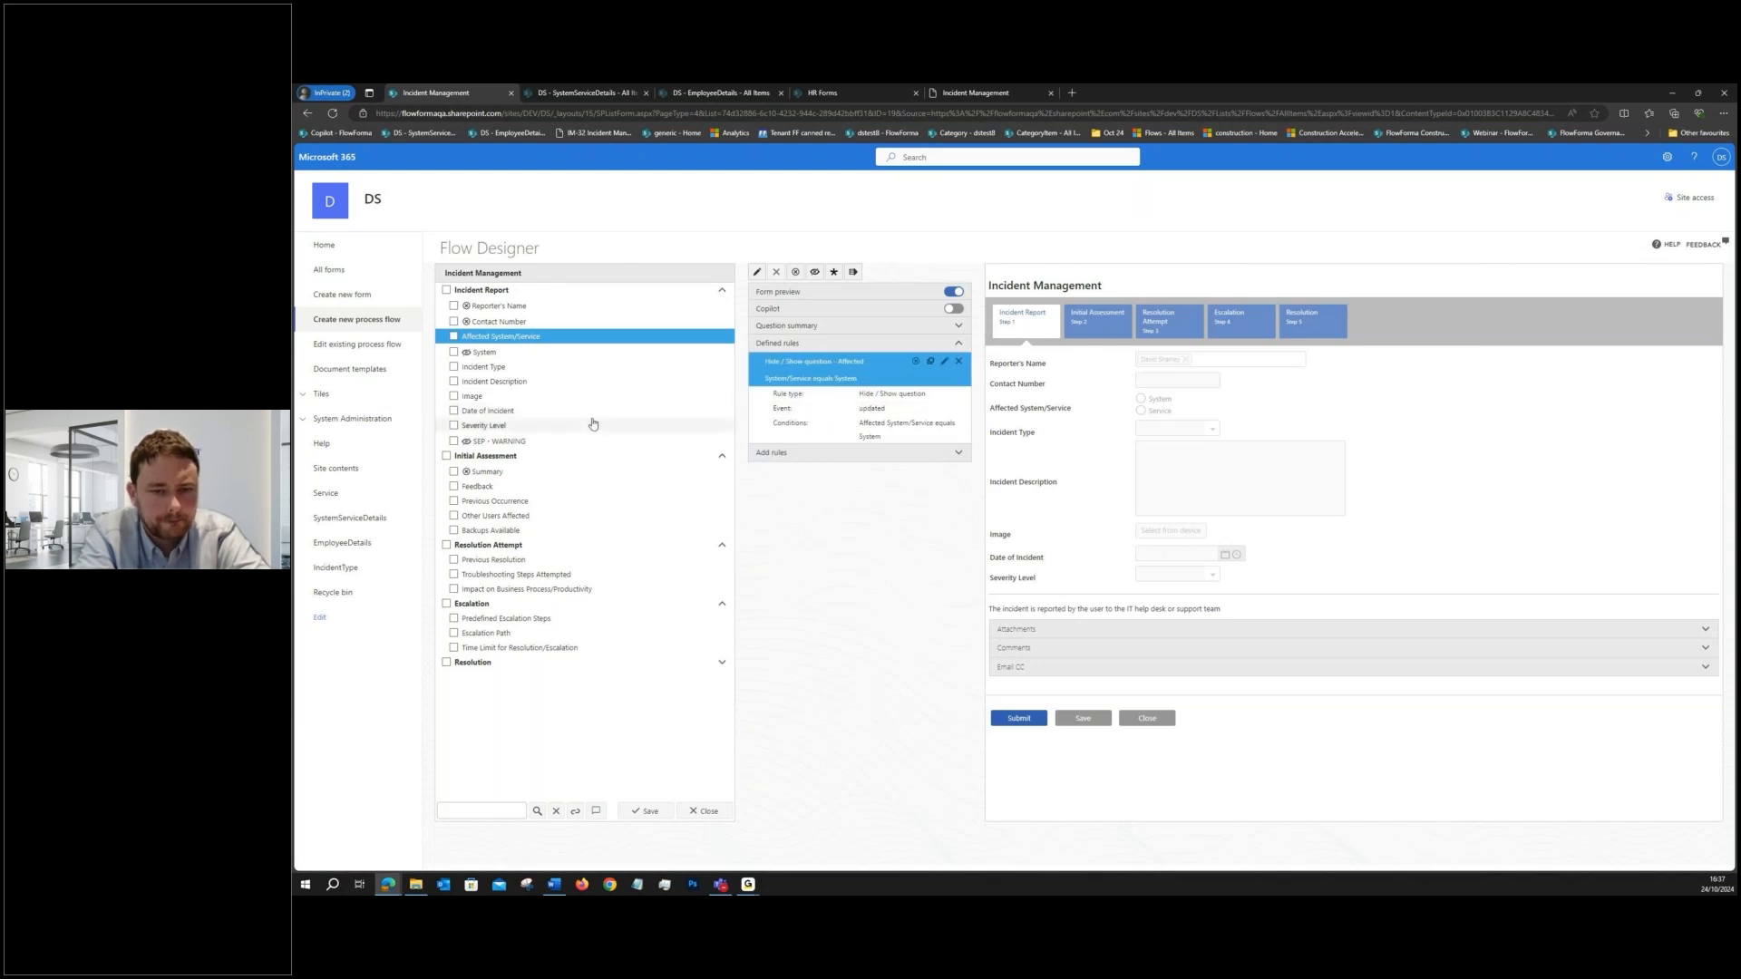
{"action": "left_click", "coordinate": [589, 428]}
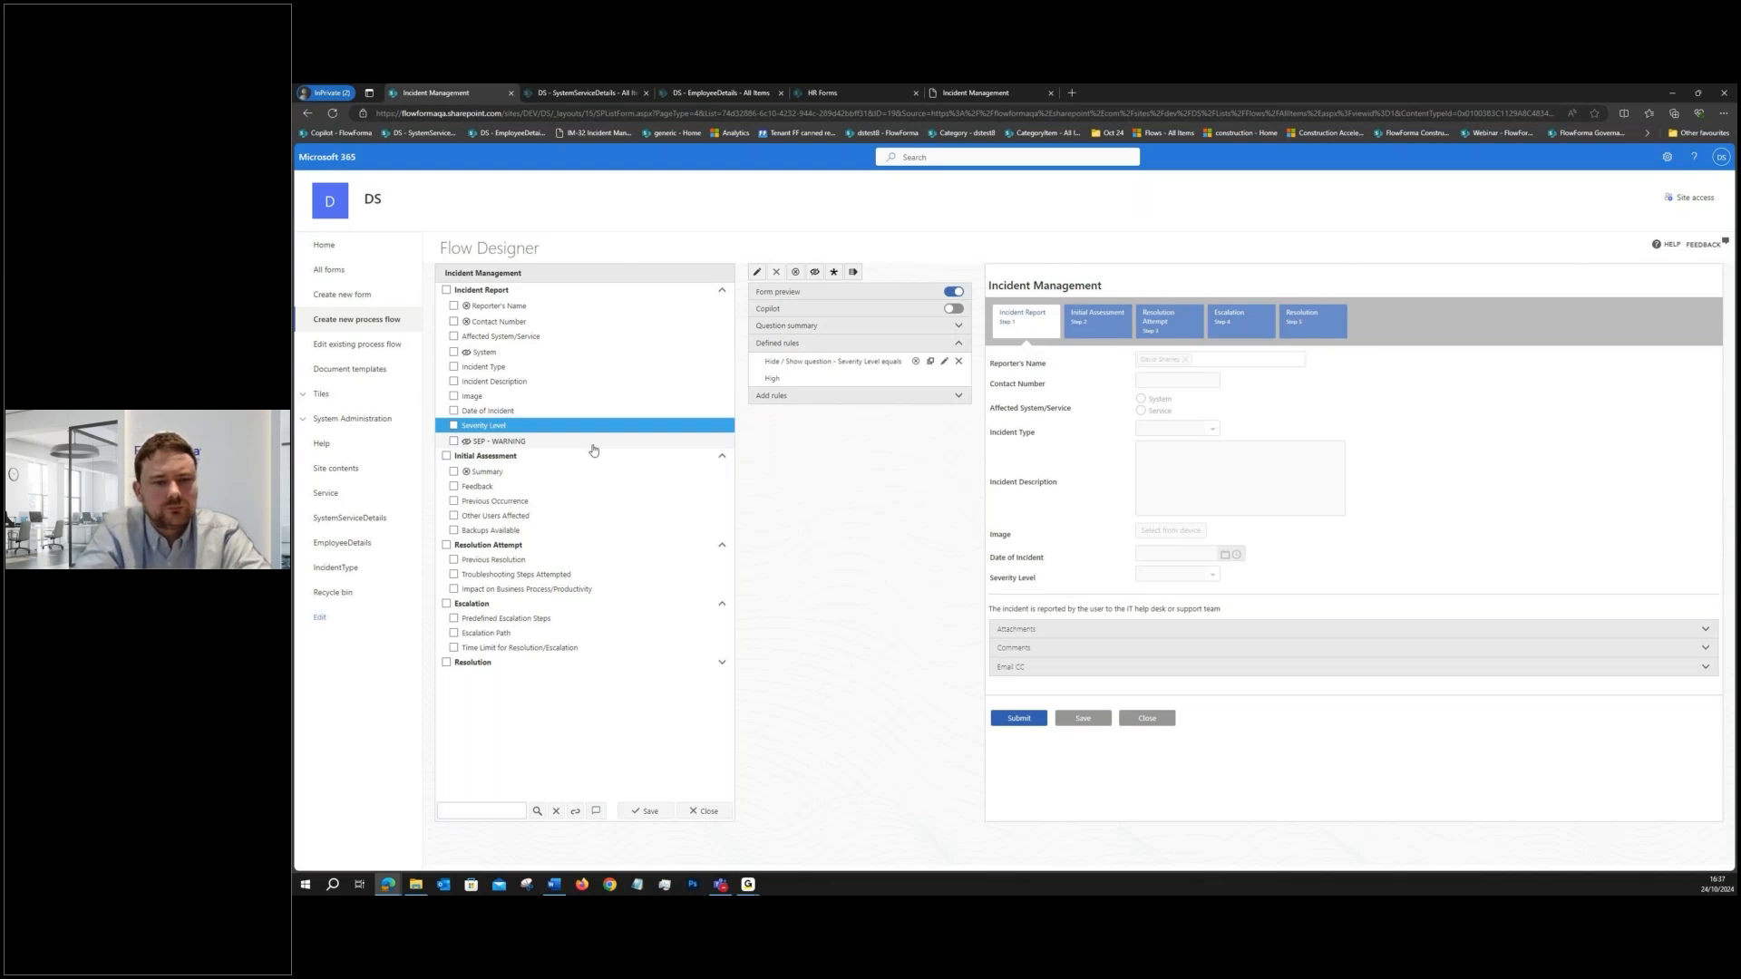
- Start a Summarisation rule on the Incident Report step with its event set to Completing
{"action": "left_click", "coordinate": [553, 291]}
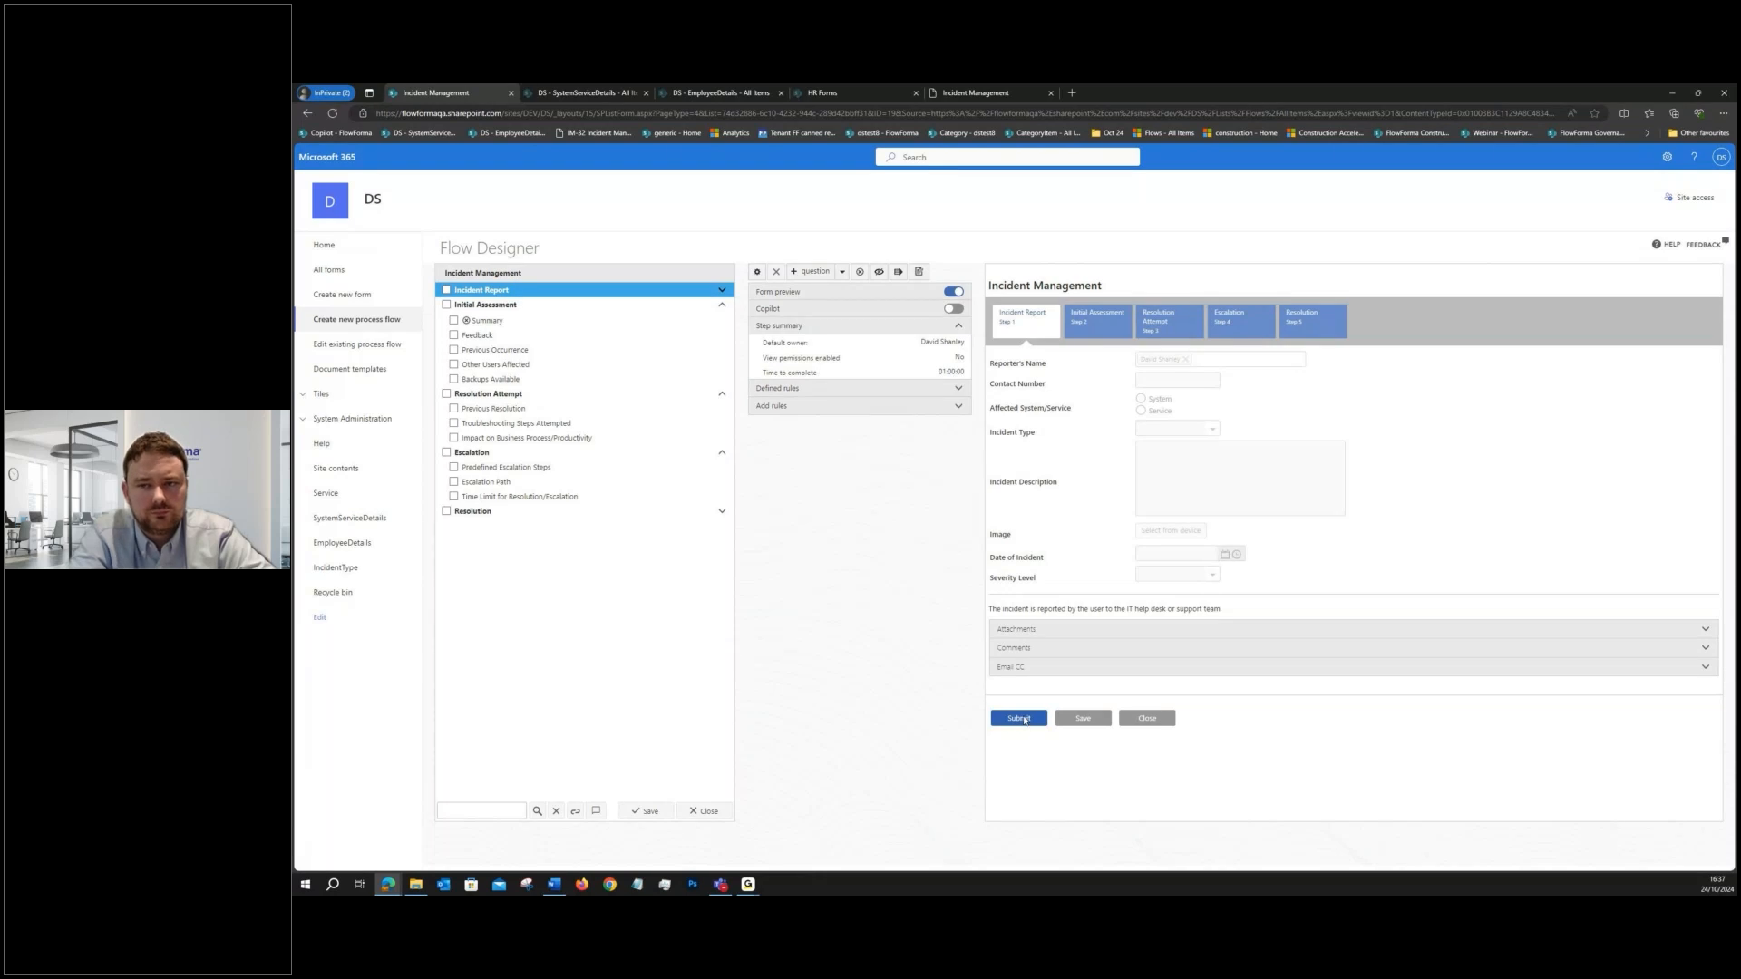
{"action": "left_click", "coordinate": [796, 406]}
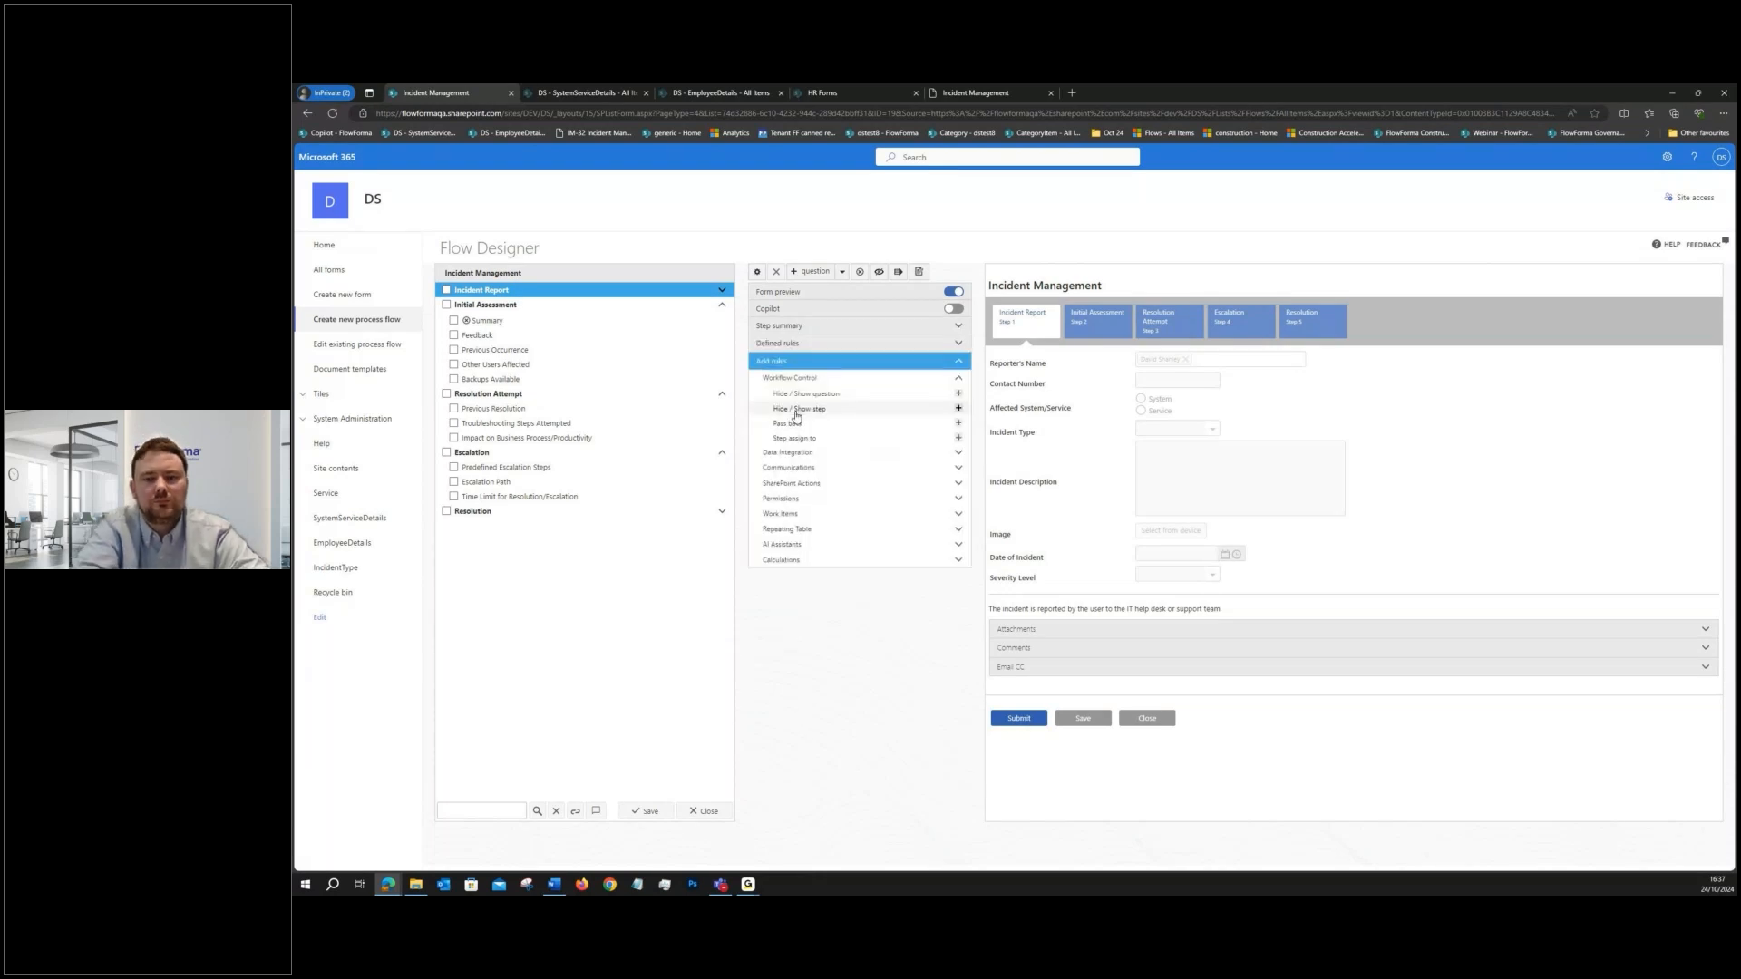
{"action": "left_click", "coordinate": [783, 544]}
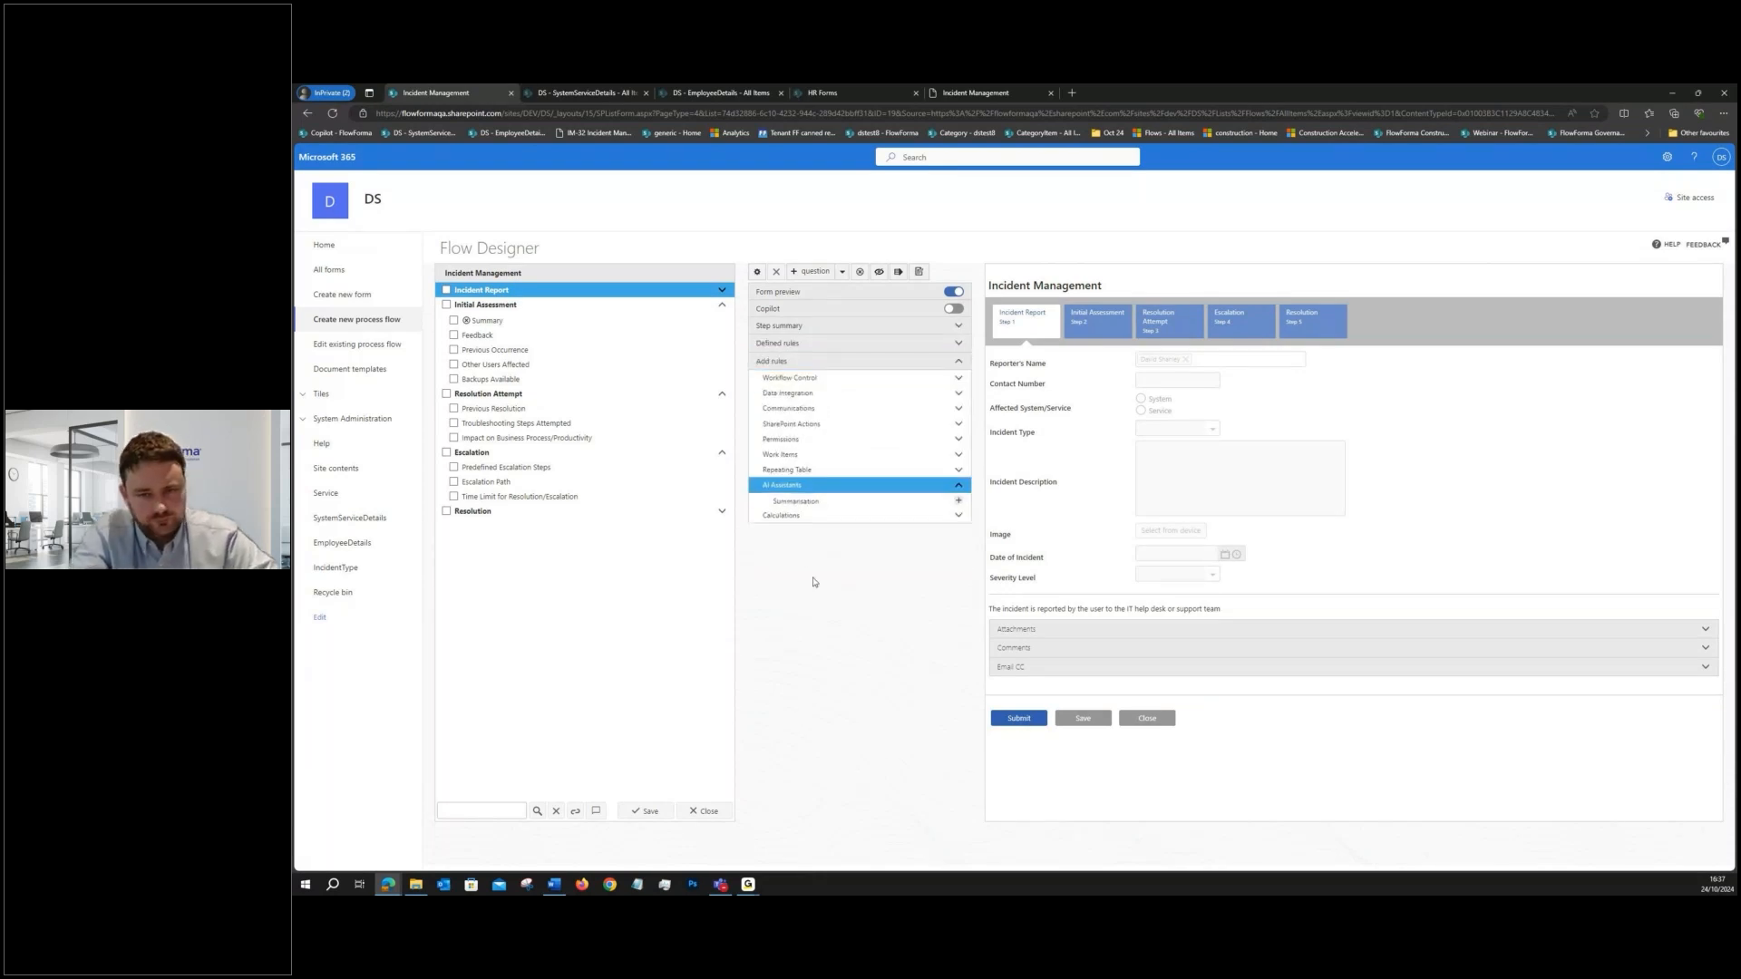
{"action": "left_click", "coordinate": [958, 502]}
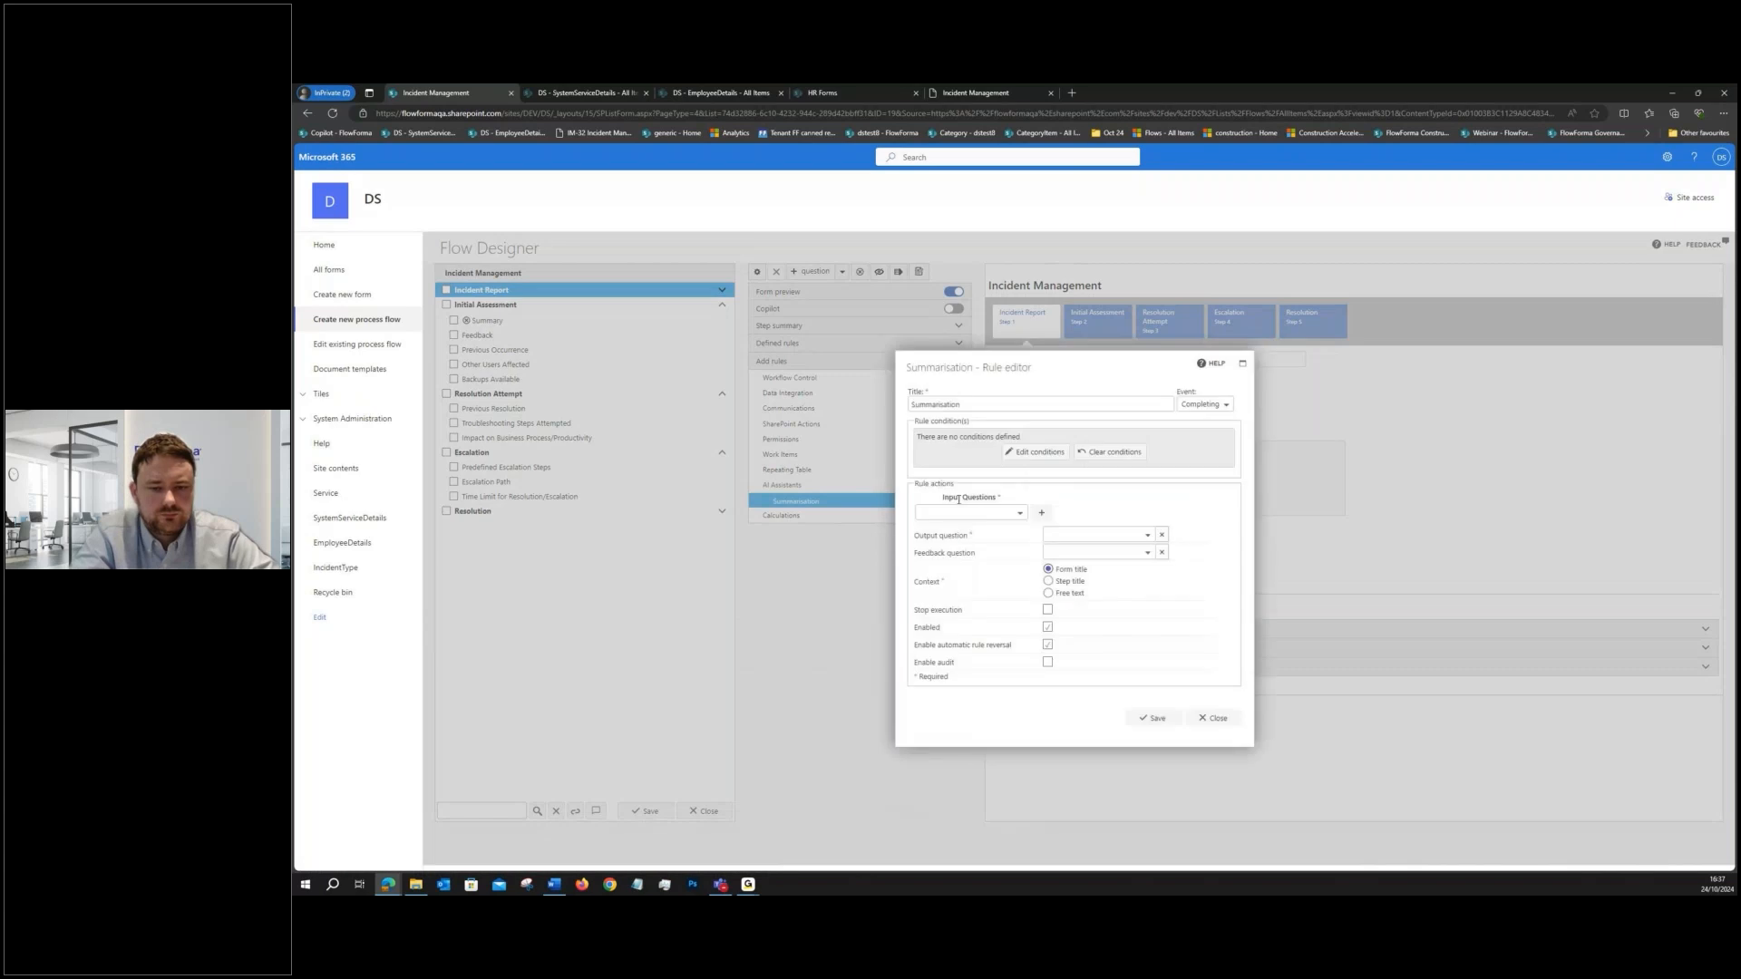
{"action": "left_click", "coordinate": [1204, 404]}
{"action": "left_click", "coordinate": [1203, 422]}
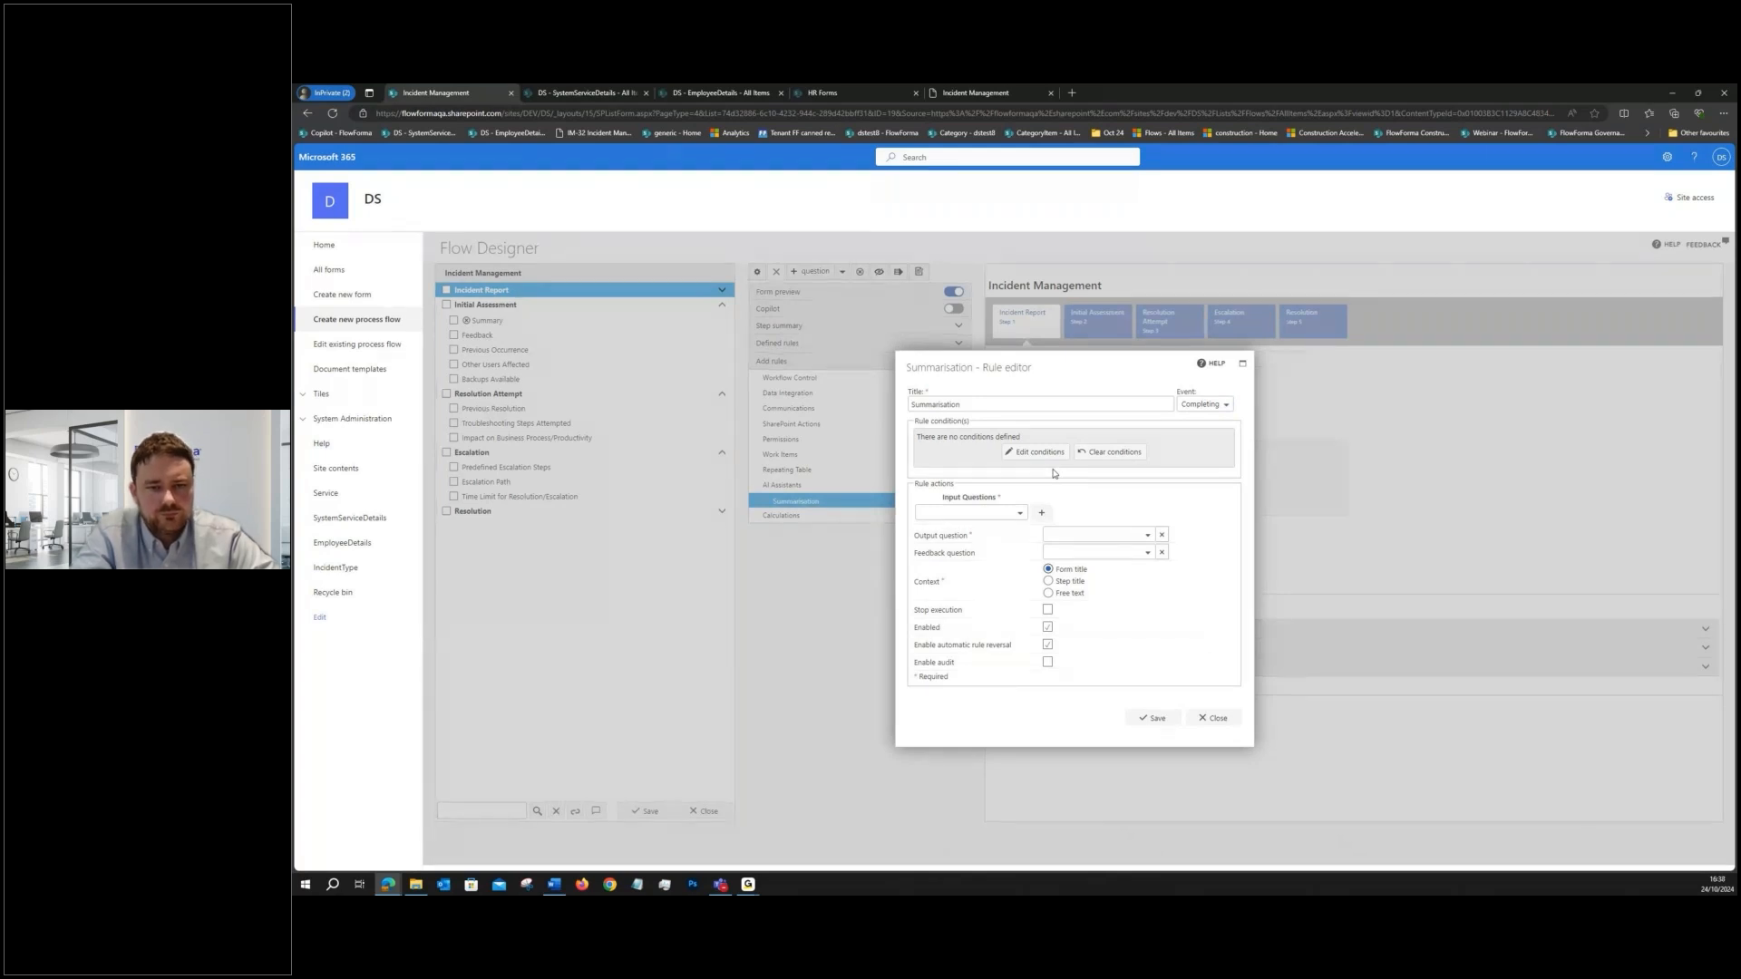
- Add Reporter's Name and Affected System/Service from Incident Report as input questions of the Summarisation rule
{"action": "left_click", "coordinate": [995, 513]}
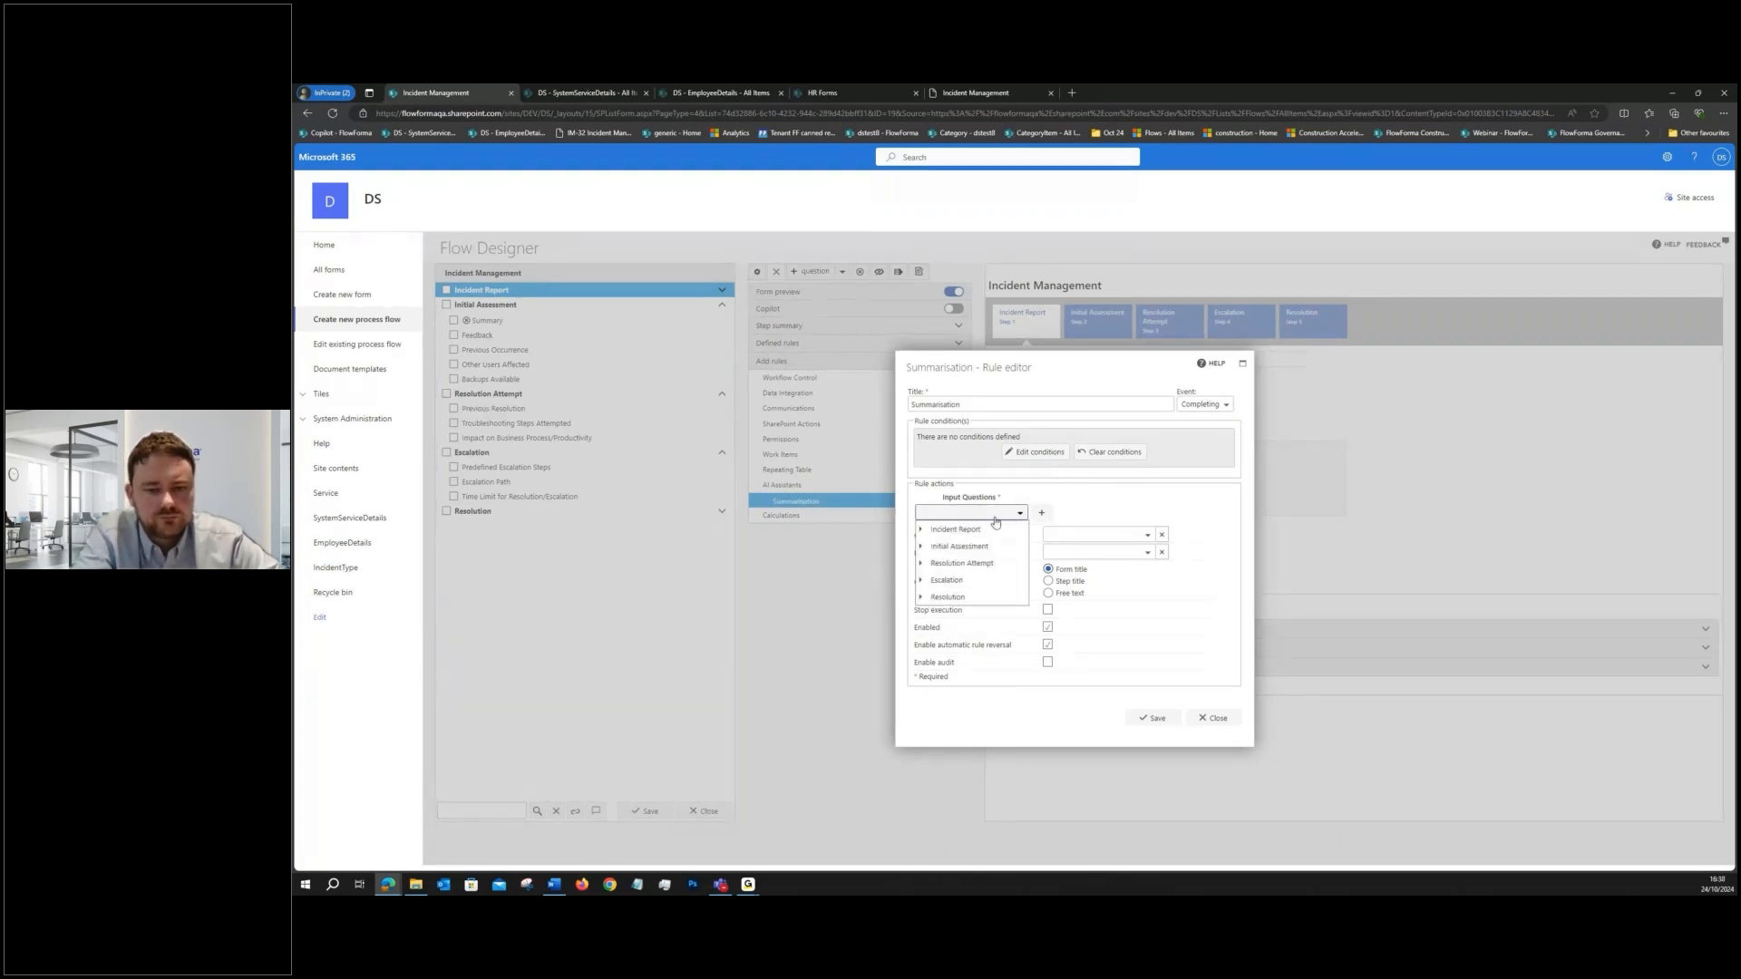
{"action": "left_click", "coordinate": [921, 530]}
{"action": "left_click", "coordinate": [961, 546]}
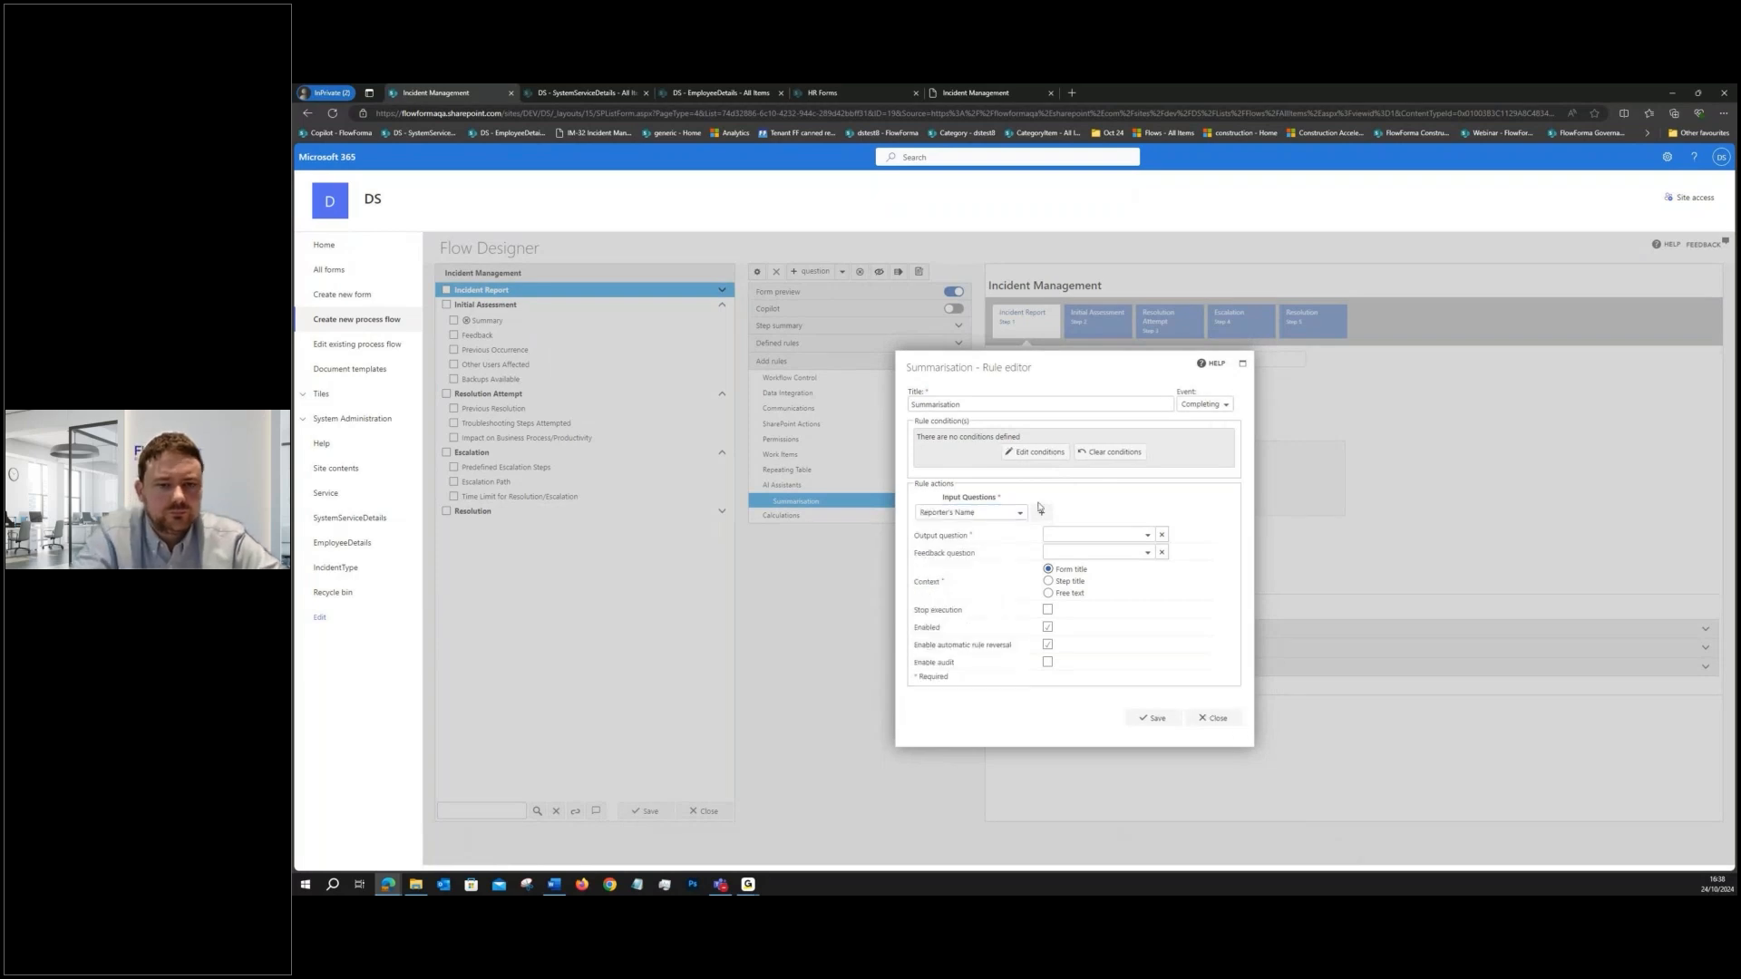
{"action": "left_click", "coordinate": [1040, 509]}
{"action": "left_click", "coordinate": [979, 522]}
{"action": "left_click", "coordinate": [925, 539]}
{"action": "left_click", "coordinate": [970, 573]}
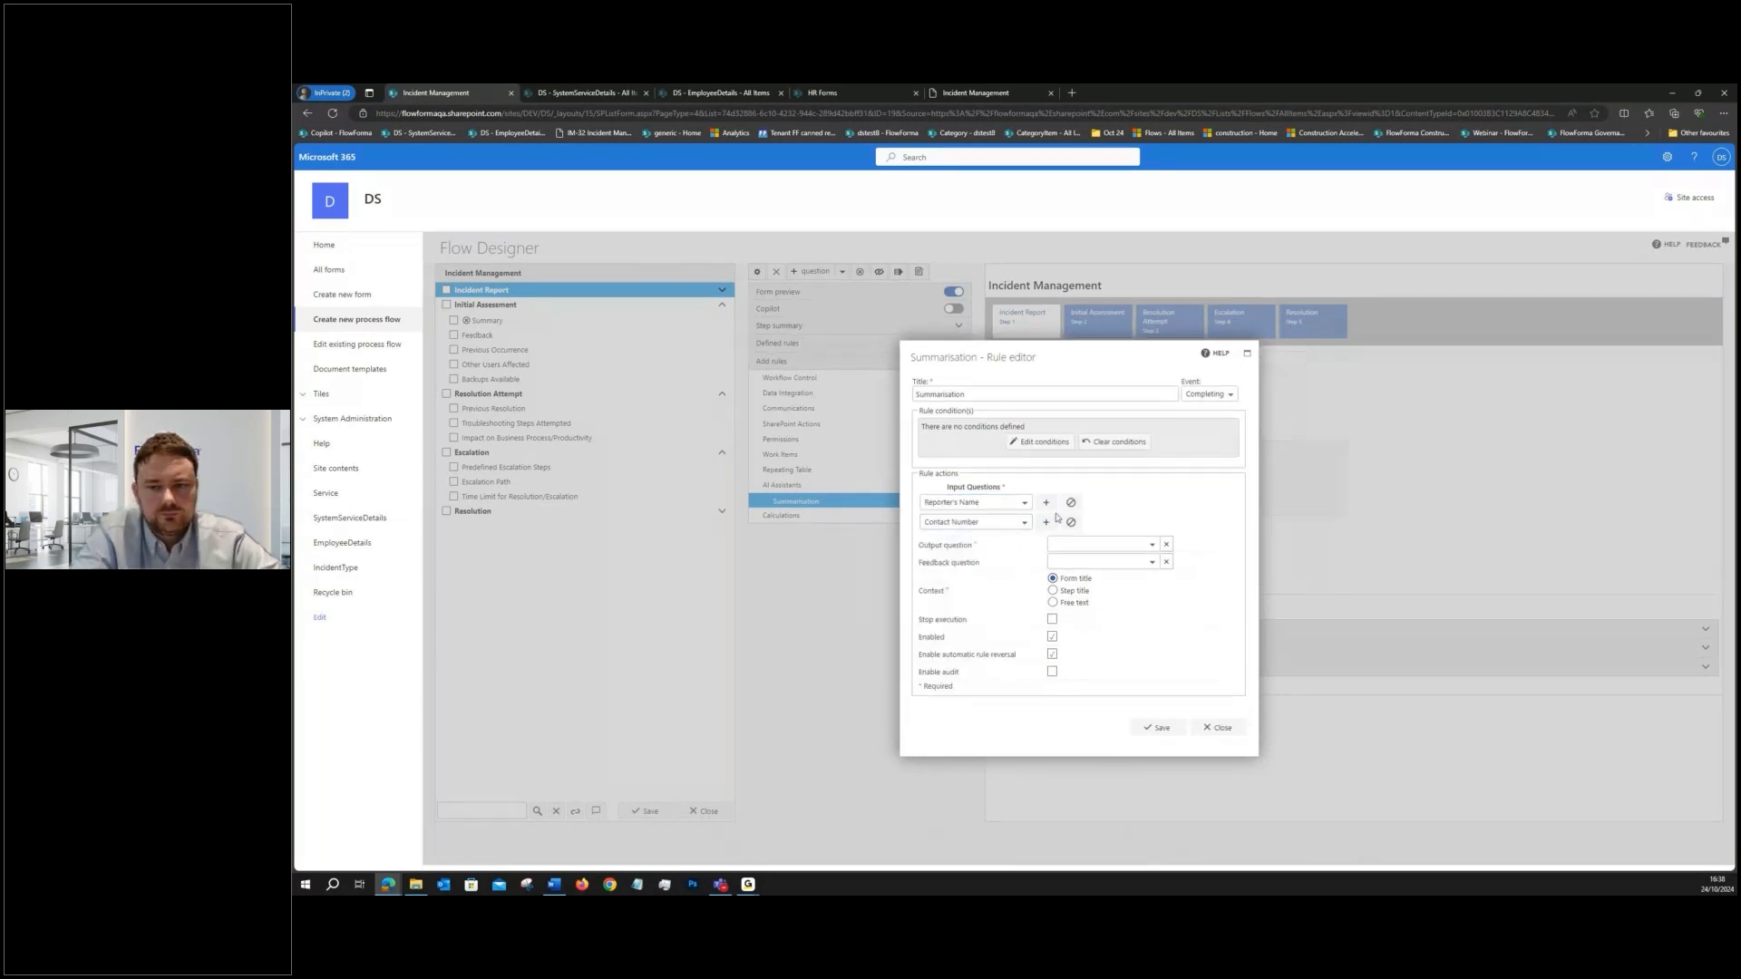
{"action": "left_click", "coordinate": [998, 522]}
{"action": "left_click", "coordinate": [925, 540]}
{"action": "left_click", "coordinate": [983, 589]}
- Add System and Incident Type as further input questions of the Summarisation rule
{"action": "left_click", "coordinate": [929, 533]}
{"action": "left_click", "coordinate": [925, 549]}
{"action": "left_click", "coordinate": [954, 617]}
{"action": "left_click", "coordinate": [1046, 532]}
{"action": "left_click", "coordinate": [1022, 542]}
- Add Incident Description and Severity Level to the Summarisation rule's input questions
{"action": "left_click", "coordinate": [1045, 541]}
{"action": "left_click", "coordinate": [1022, 551]}
{"action": "left_click", "coordinate": [925, 569]}
{"action": "left_click", "coordinate": [977, 670]}
{"action": "left_click", "coordinate": [1045, 551]}
{"action": "left_click", "coordinate": [1023, 561]}
{"action": "left_click", "coordinate": [925, 578]}
{"action": "left_click", "coordinate": [965, 729]}
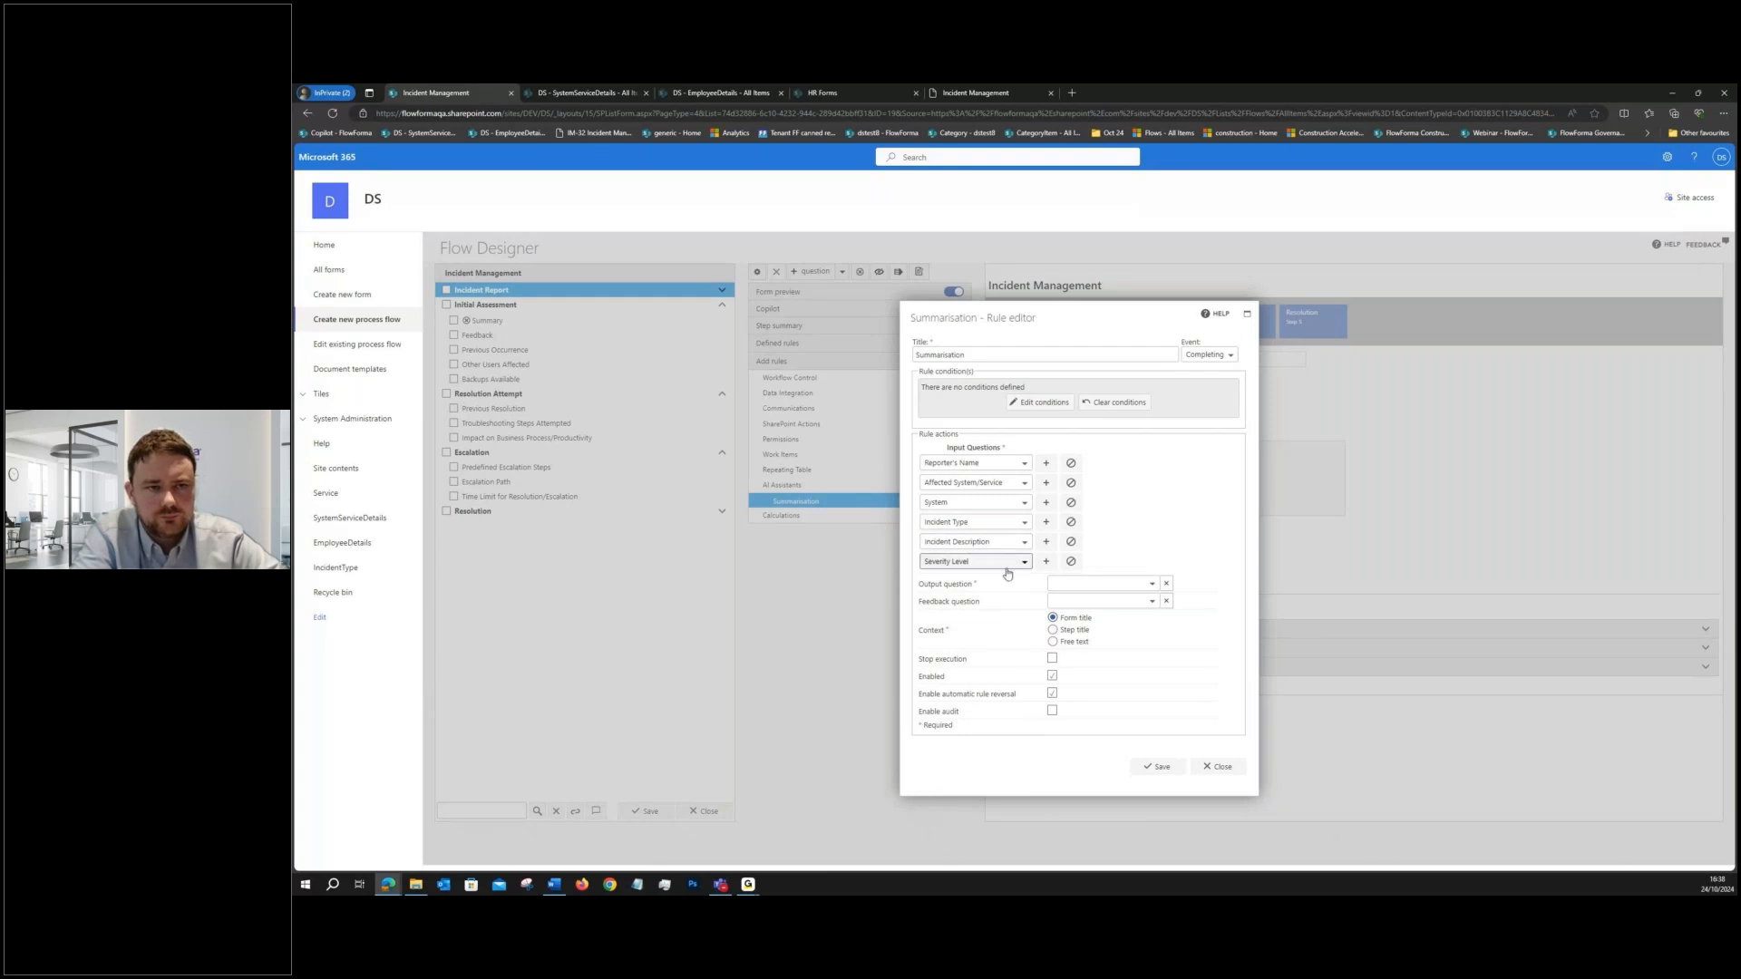
- Set Summary as the rule's output question and Feedback as its feedback question, and save the rule and the flow
{"action": "left_click", "coordinate": [1150, 583]}
{"action": "left_click", "coordinate": [1053, 616]}
{"action": "left_click", "coordinate": [1081, 633]}
{"action": "left_click", "coordinate": [1119, 601]}
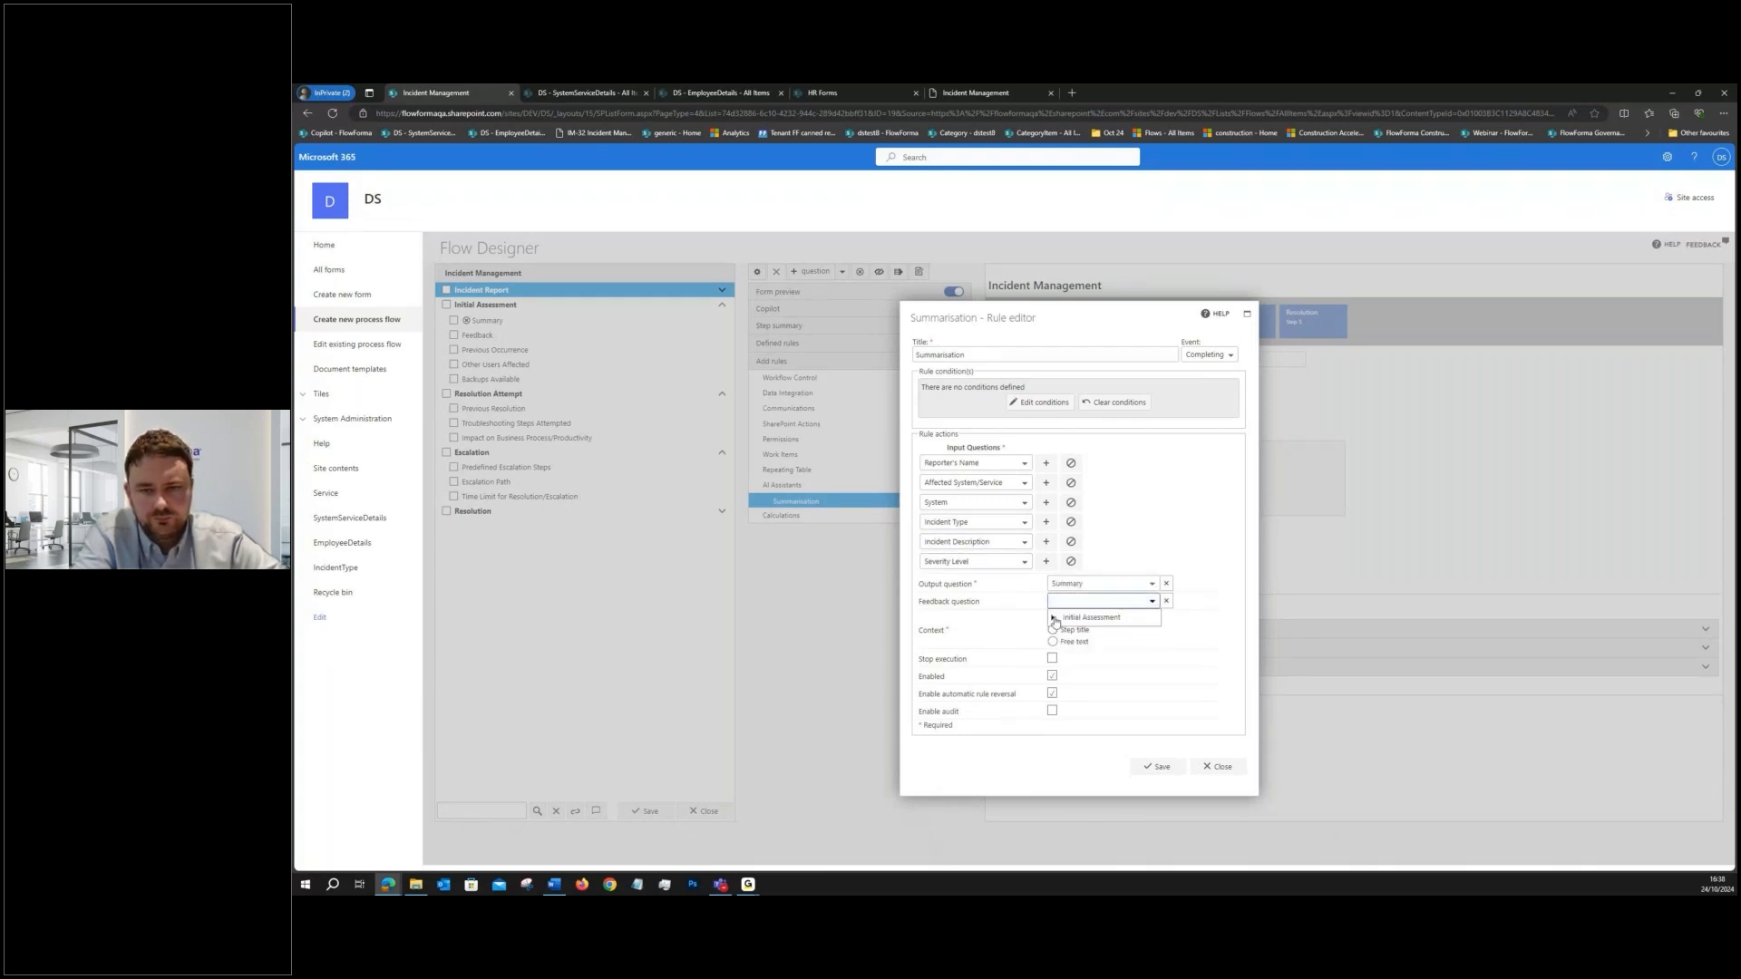
{"action": "left_click", "coordinate": [1053, 617]}
{"action": "left_click", "coordinate": [1088, 647]}
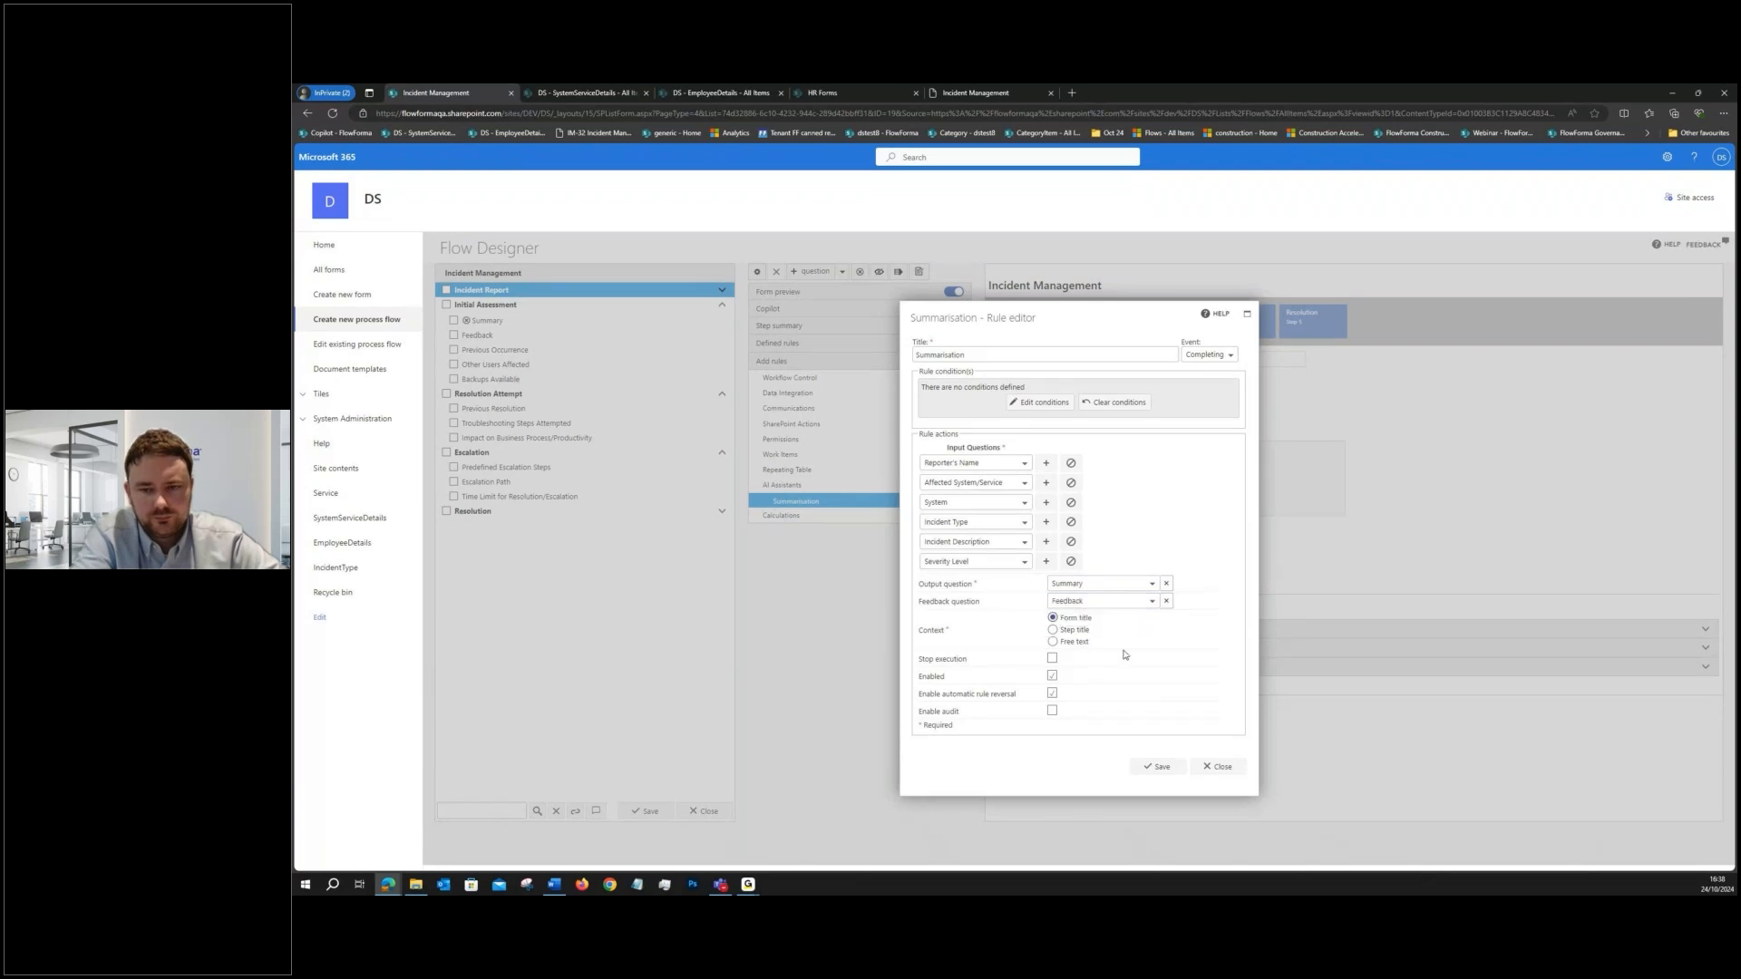
{"action": "left_click", "coordinate": [1157, 766]}
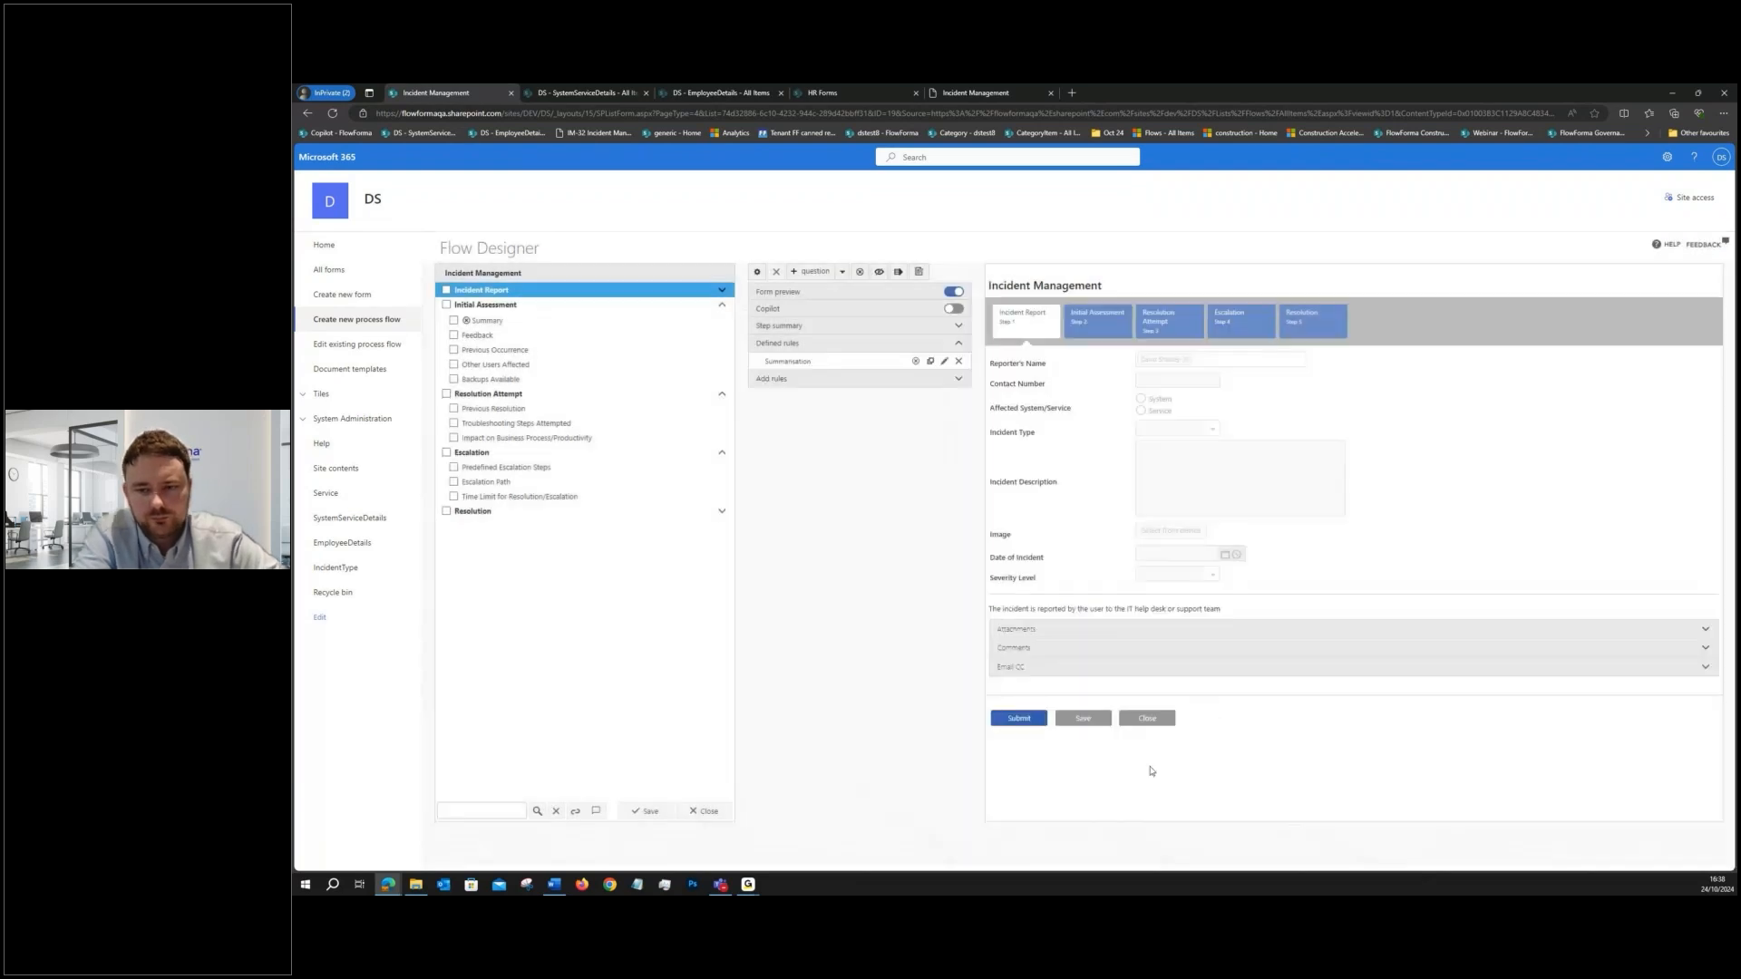
{"action": "left_click", "coordinate": [647, 811]}
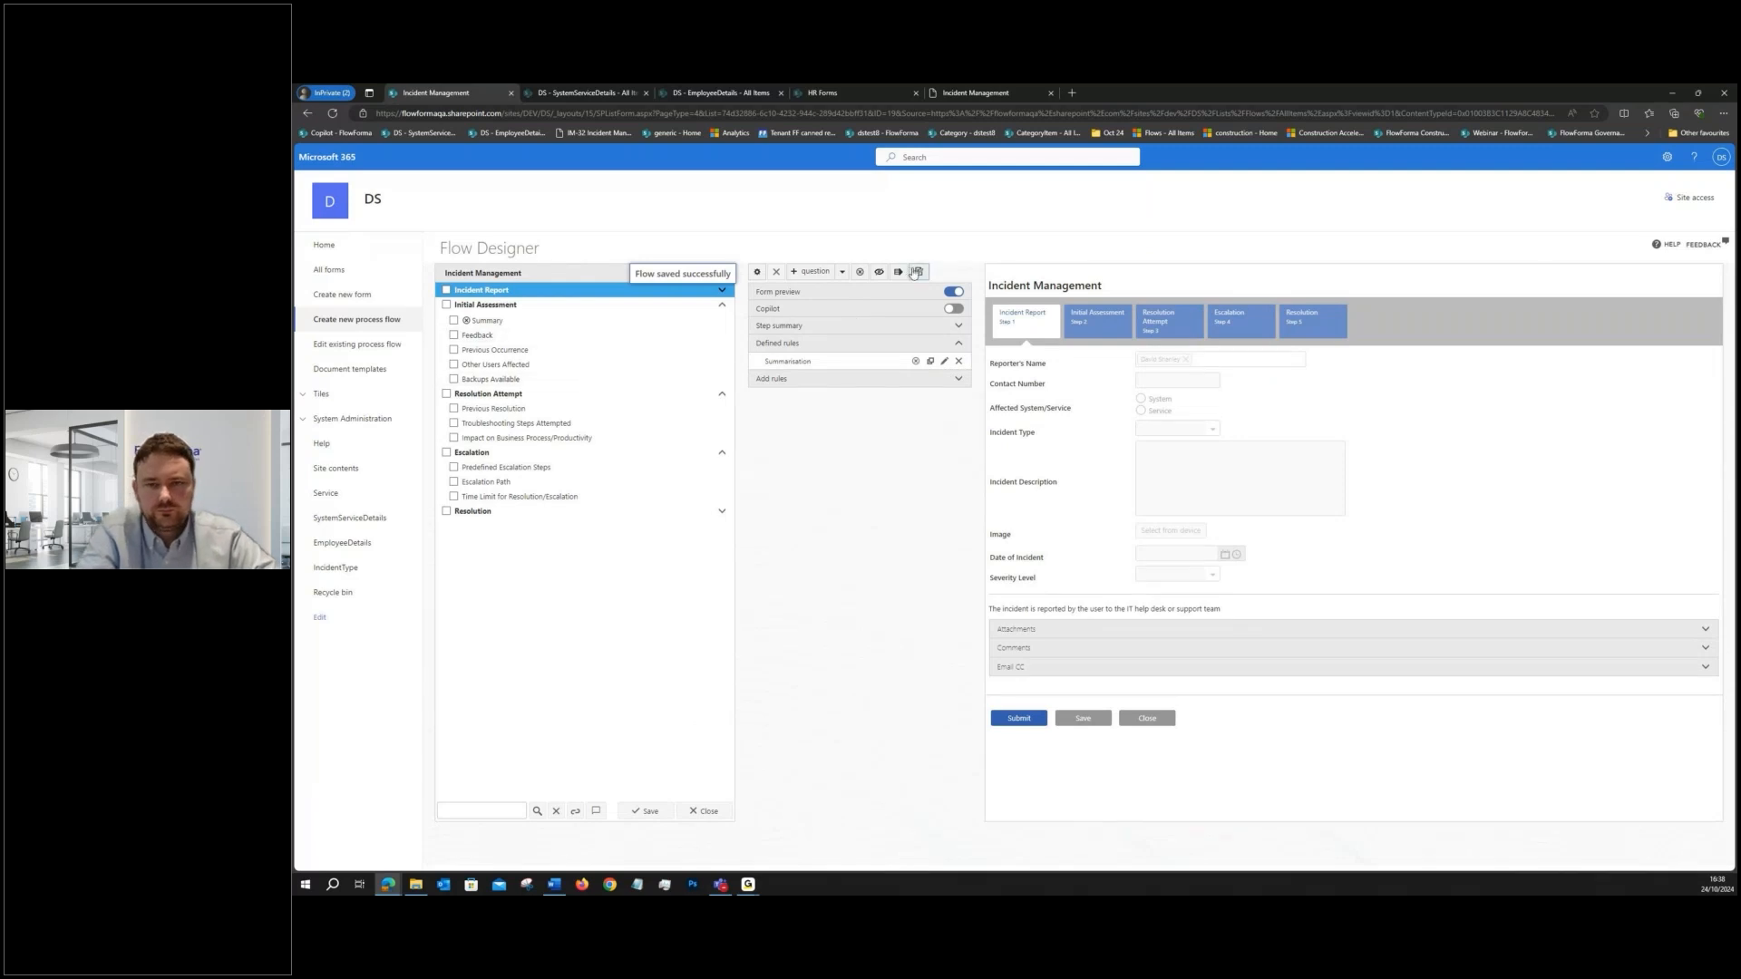
- Open a test form and report System 1 as affected, with Incident Type 1 and the description "cannot log in"
{"action": "left_click", "coordinate": [915, 272]}
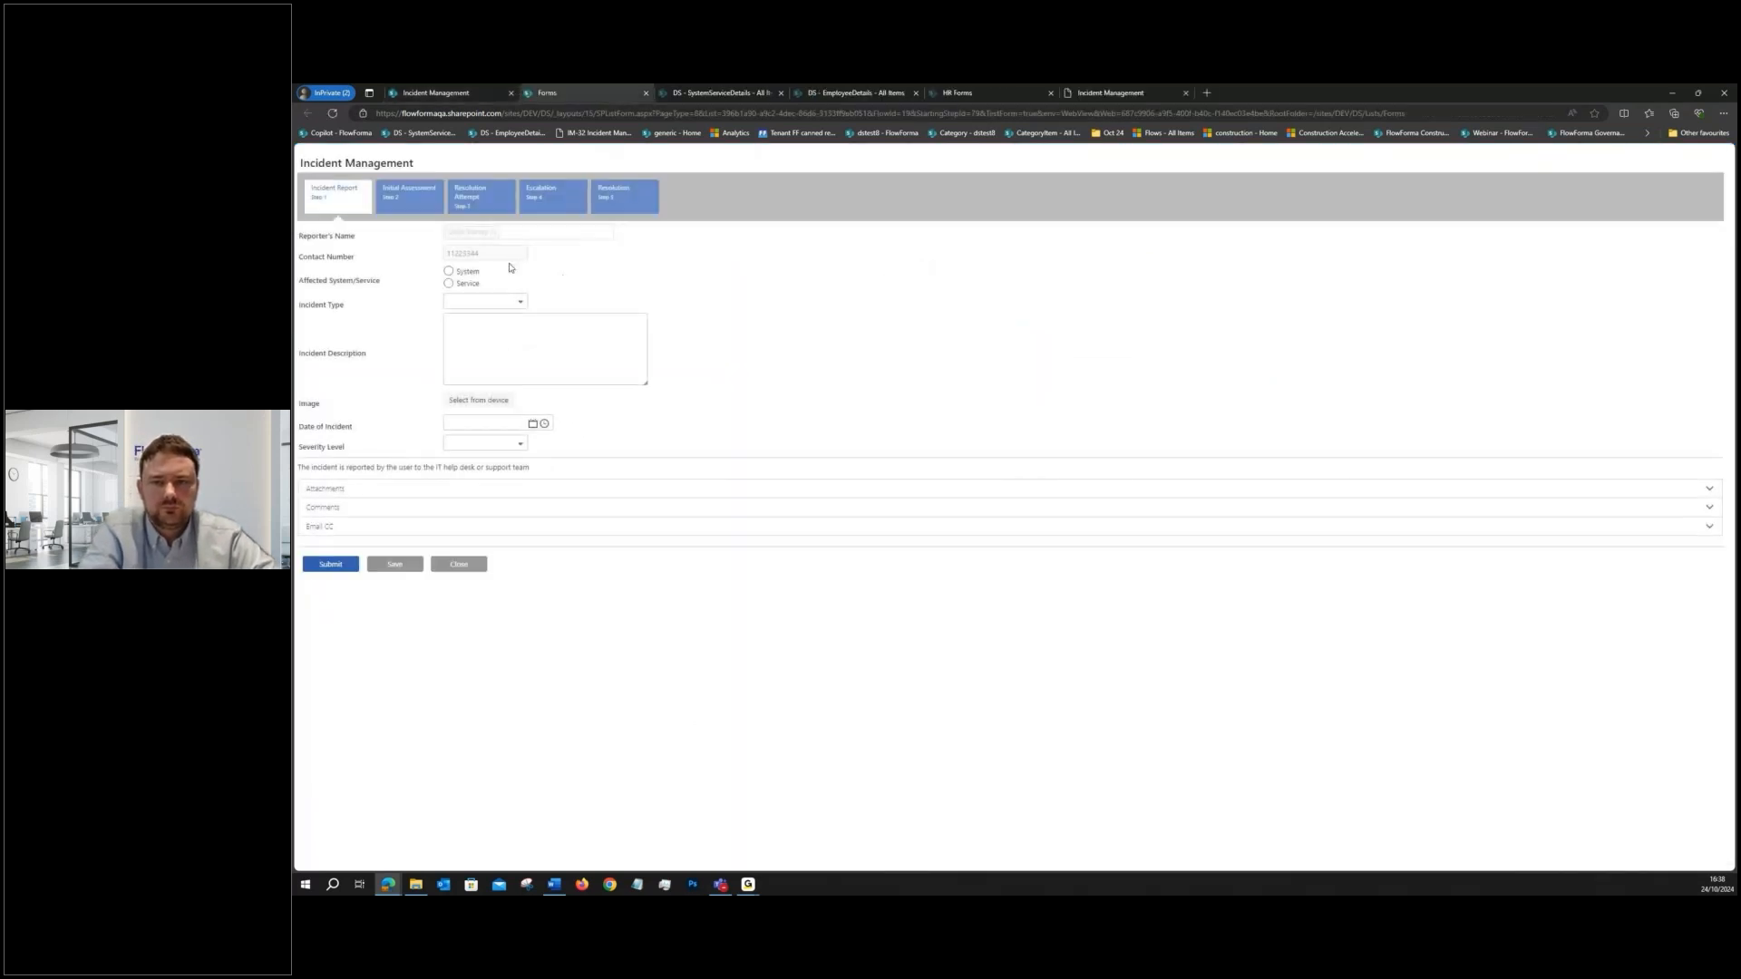
{"action": "left_click", "coordinate": [448, 271]}
{"action": "left_click", "coordinate": [485, 301]}
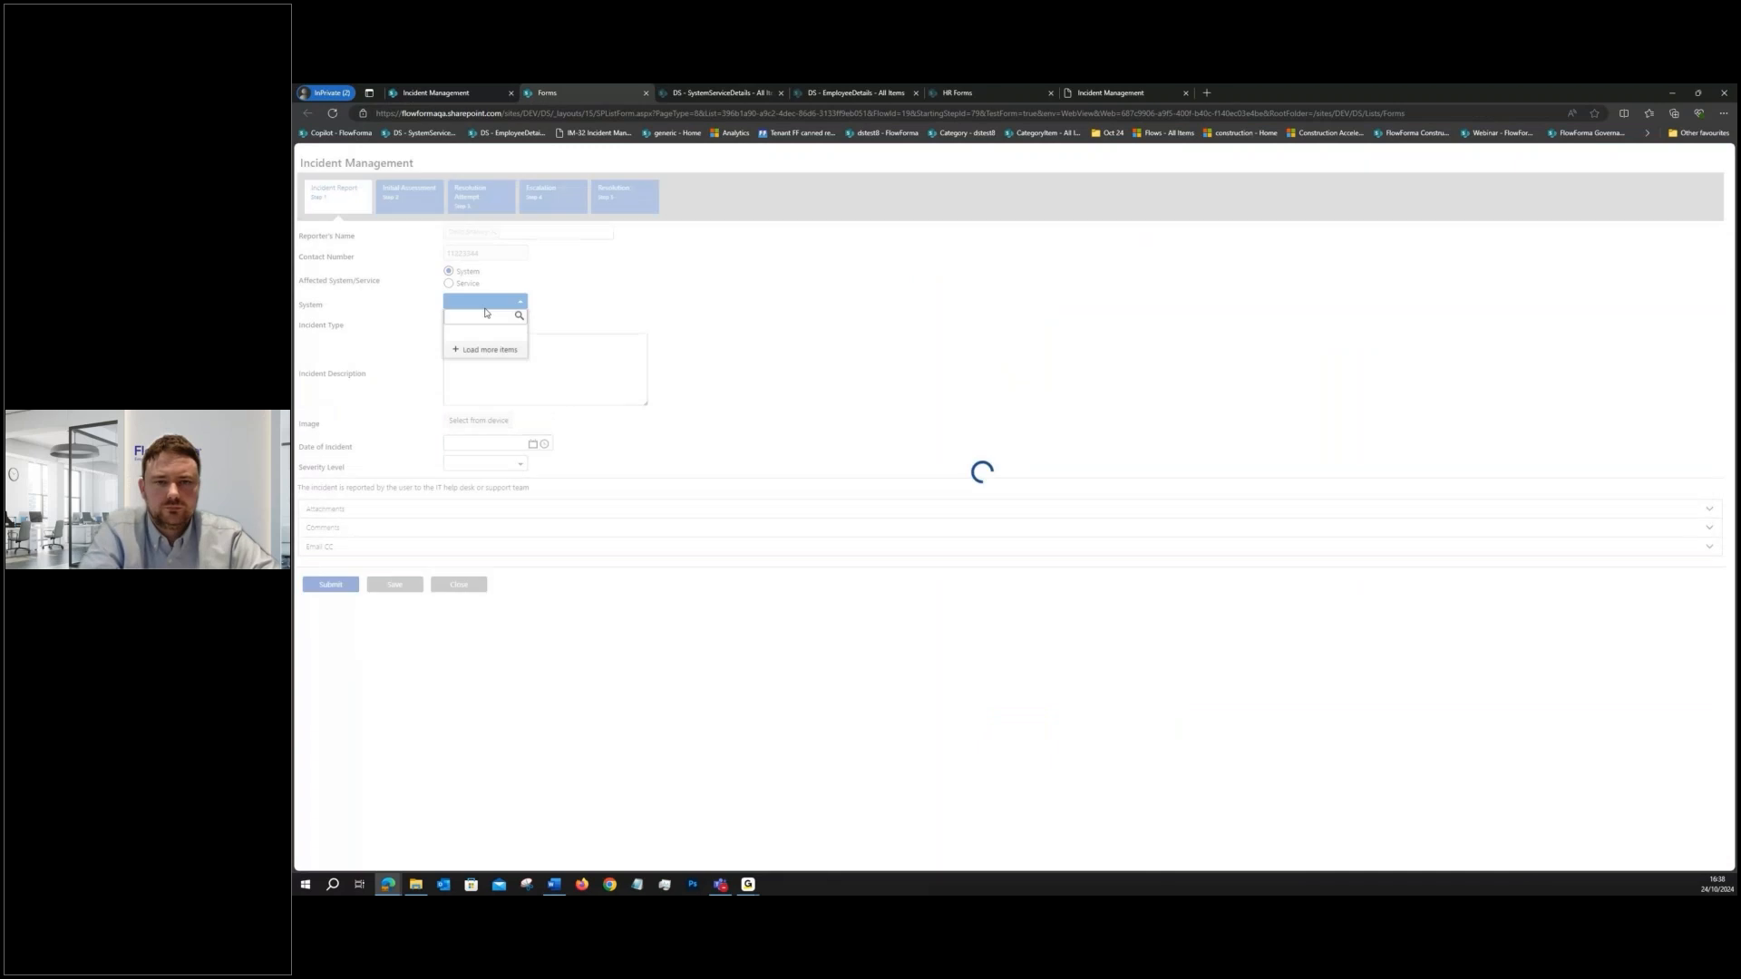
{"action": "left_click", "coordinate": [485, 335]}
{"action": "left_click", "coordinate": [485, 322]}
{"action": "left_click", "coordinate": [473, 368]}
{"action": "left_click", "coordinate": [473, 365]}
{"action": "type", "text": "cannot log in"}
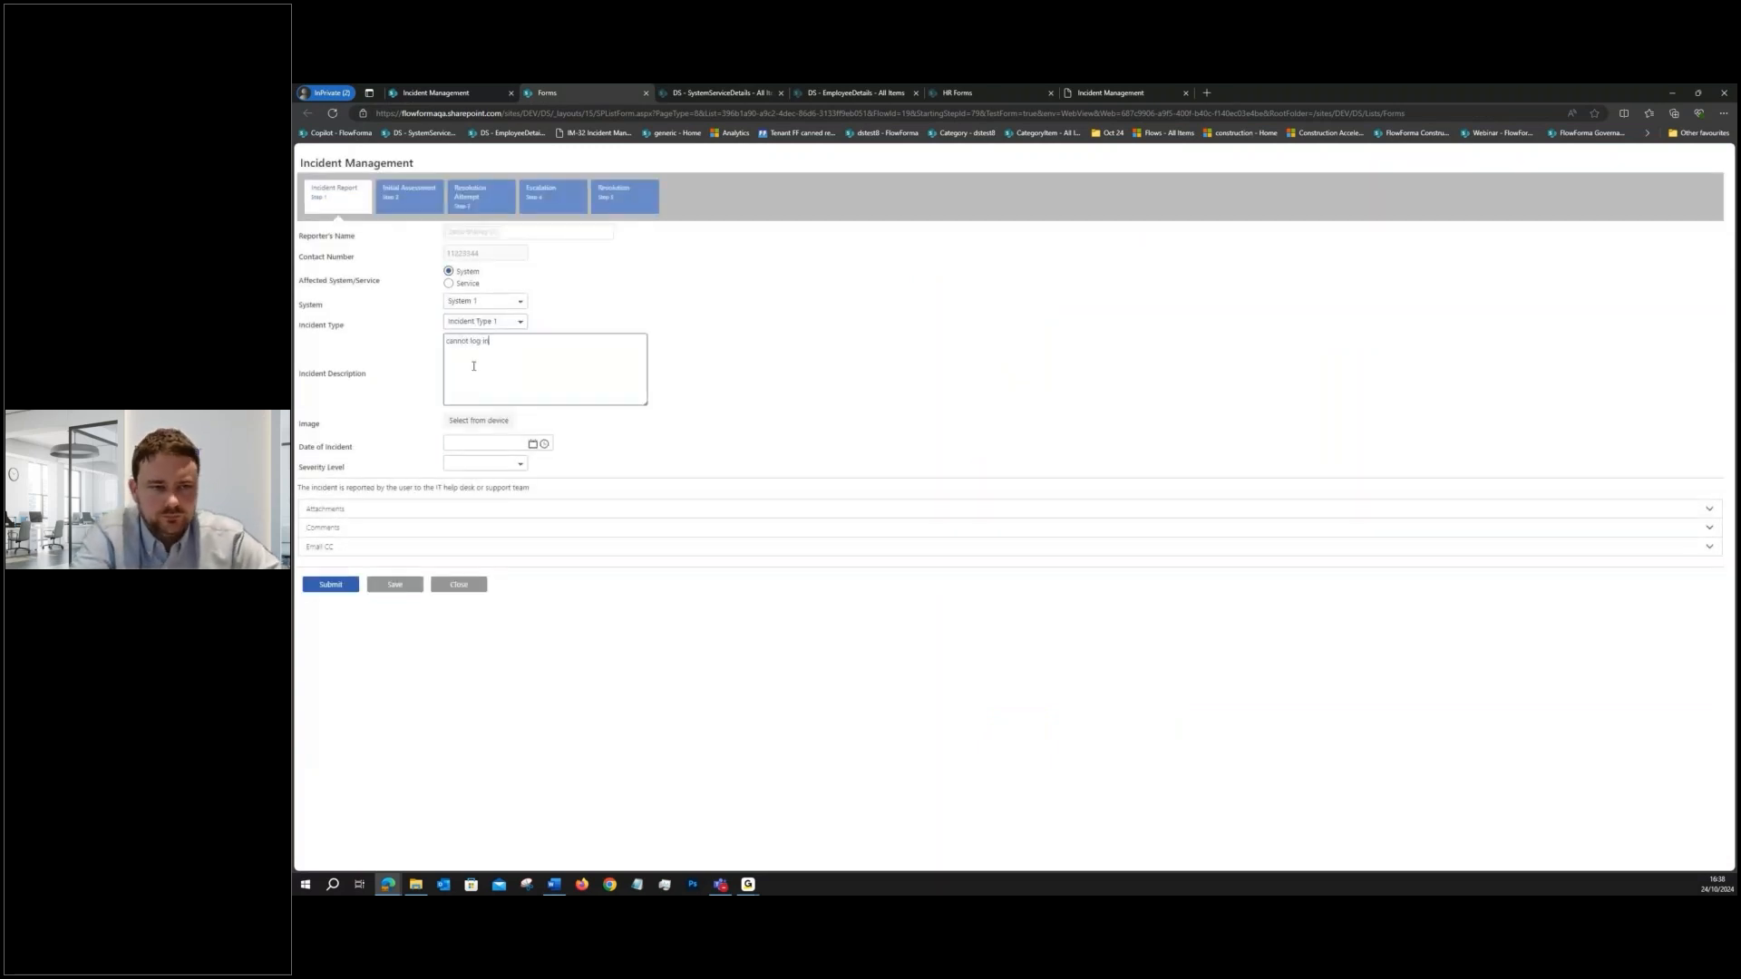
- Set the Date of Incident to 09/10/2024 with a time, choose High severity and submit the Incident Report step
{"action": "left_click", "coordinate": [531, 444]}
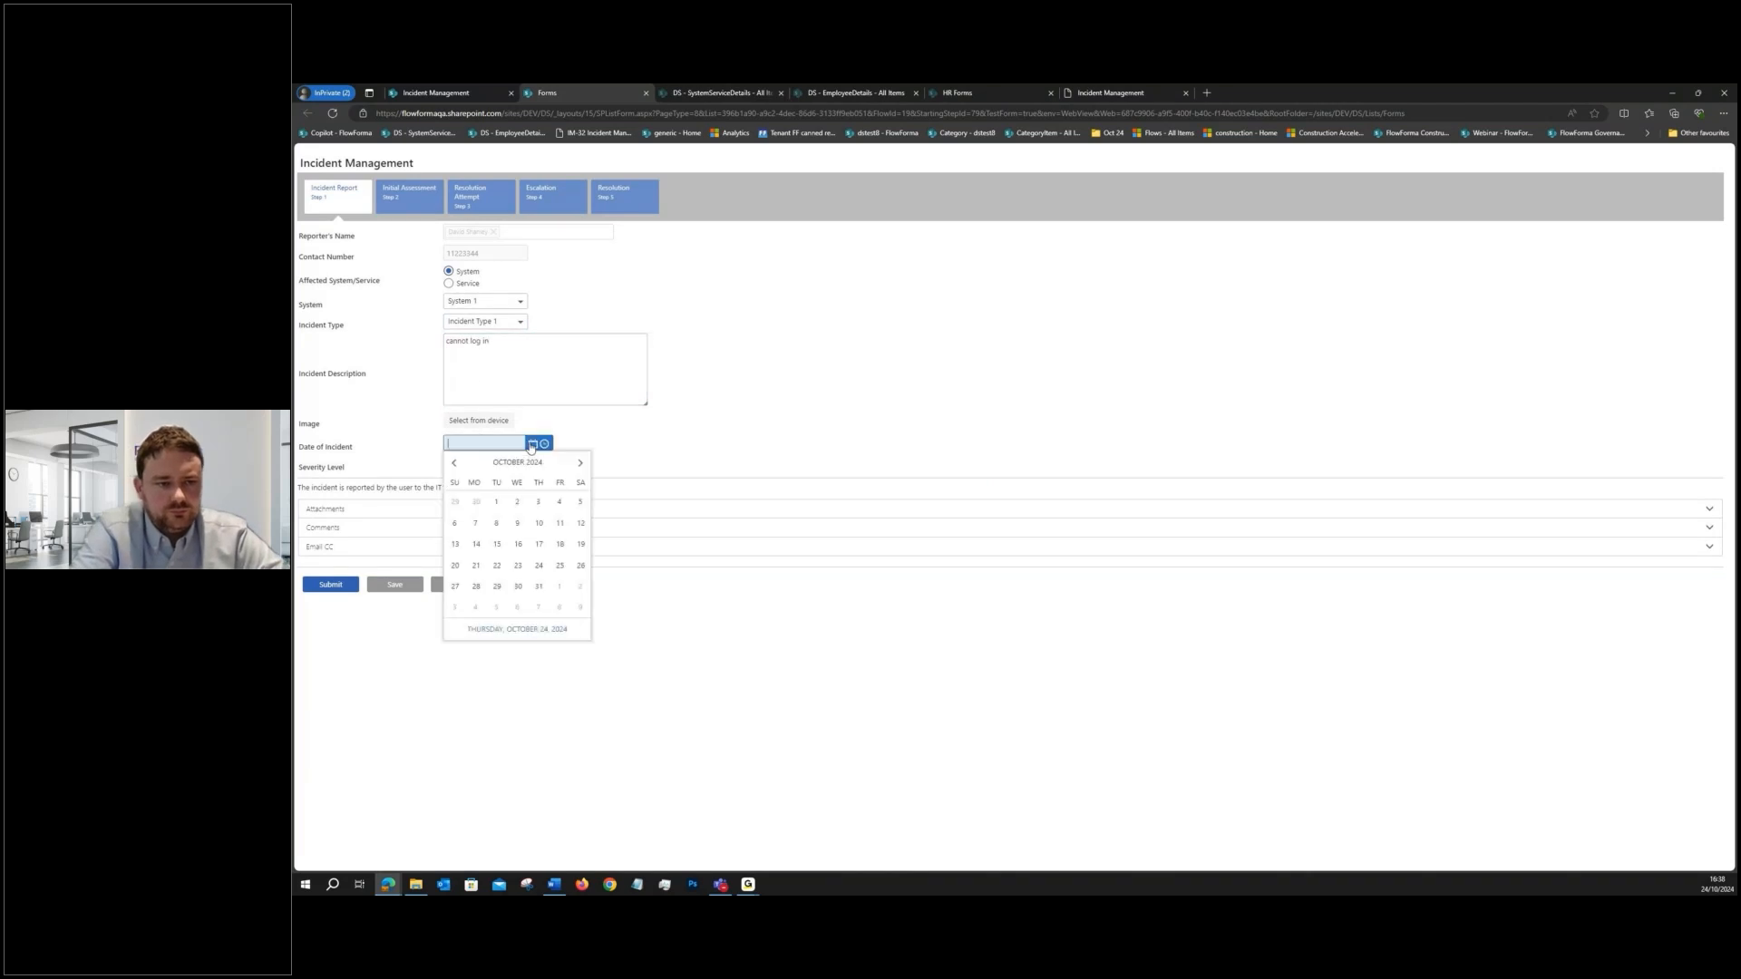
{"action": "left_click", "coordinate": [518, 538]}
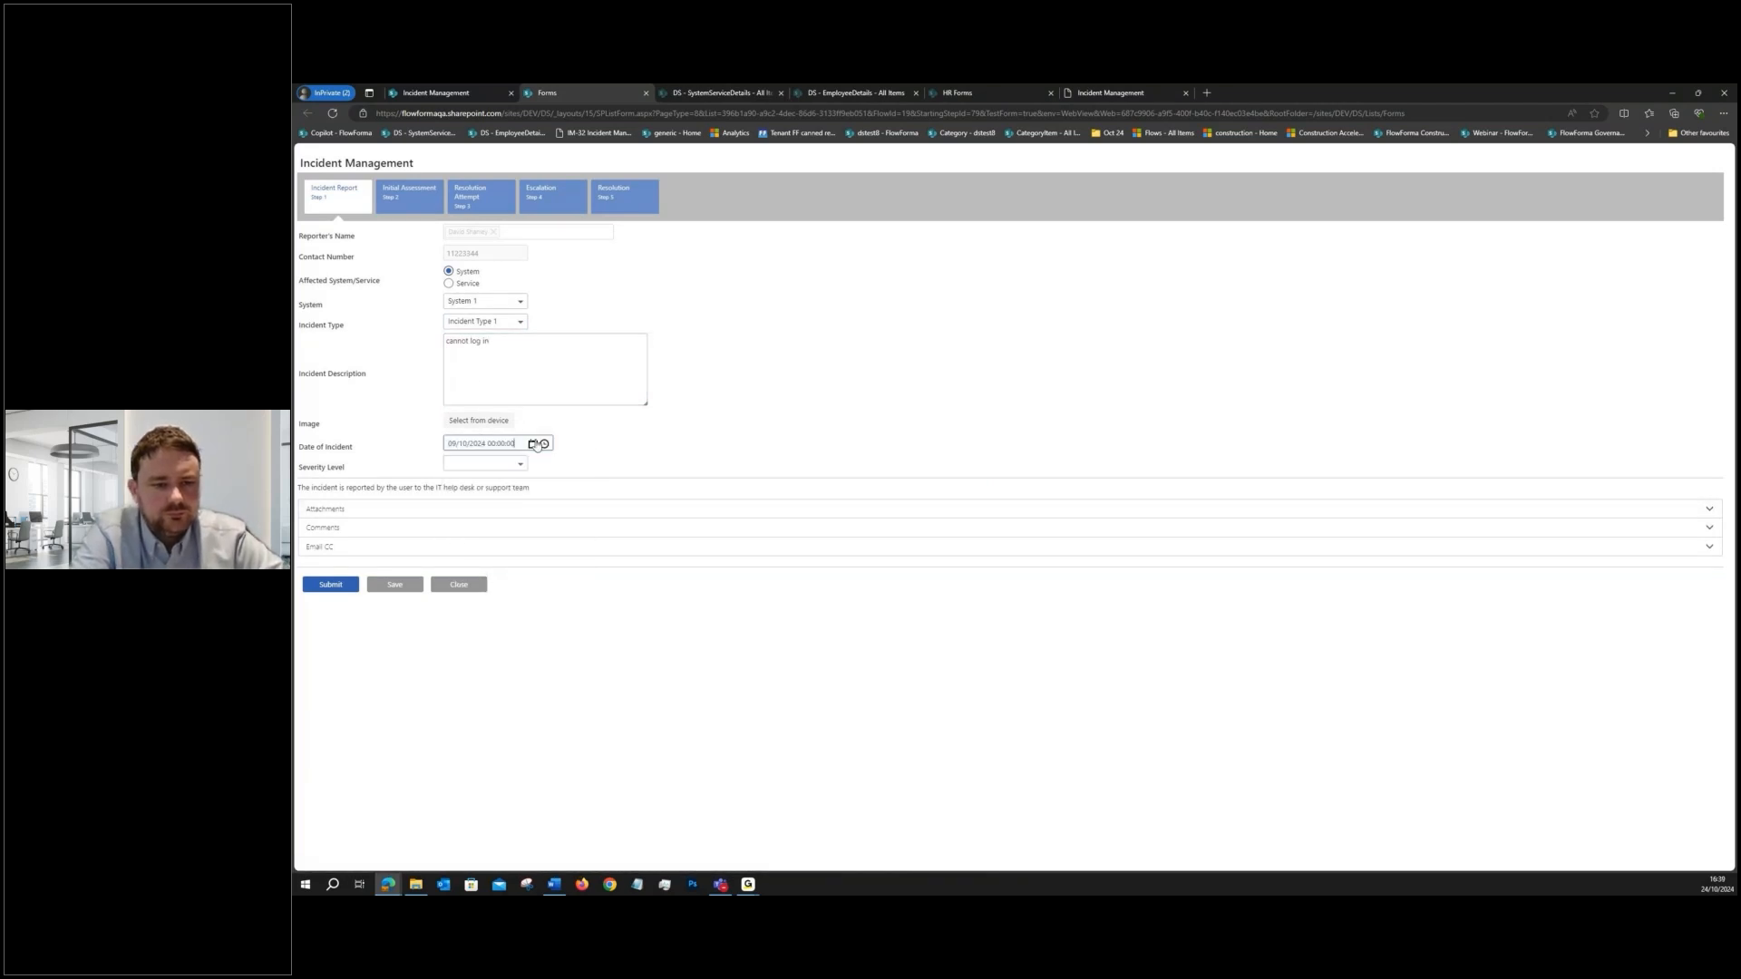
{"action": "left_click", "coordinate": [544, 444]}
{"action": "left_click", "coordinate": [481, 524]}
{"action": "left_click", "coordinate": [478, 471]}
{"action": "left_click", "coordinate": [466, 493]}
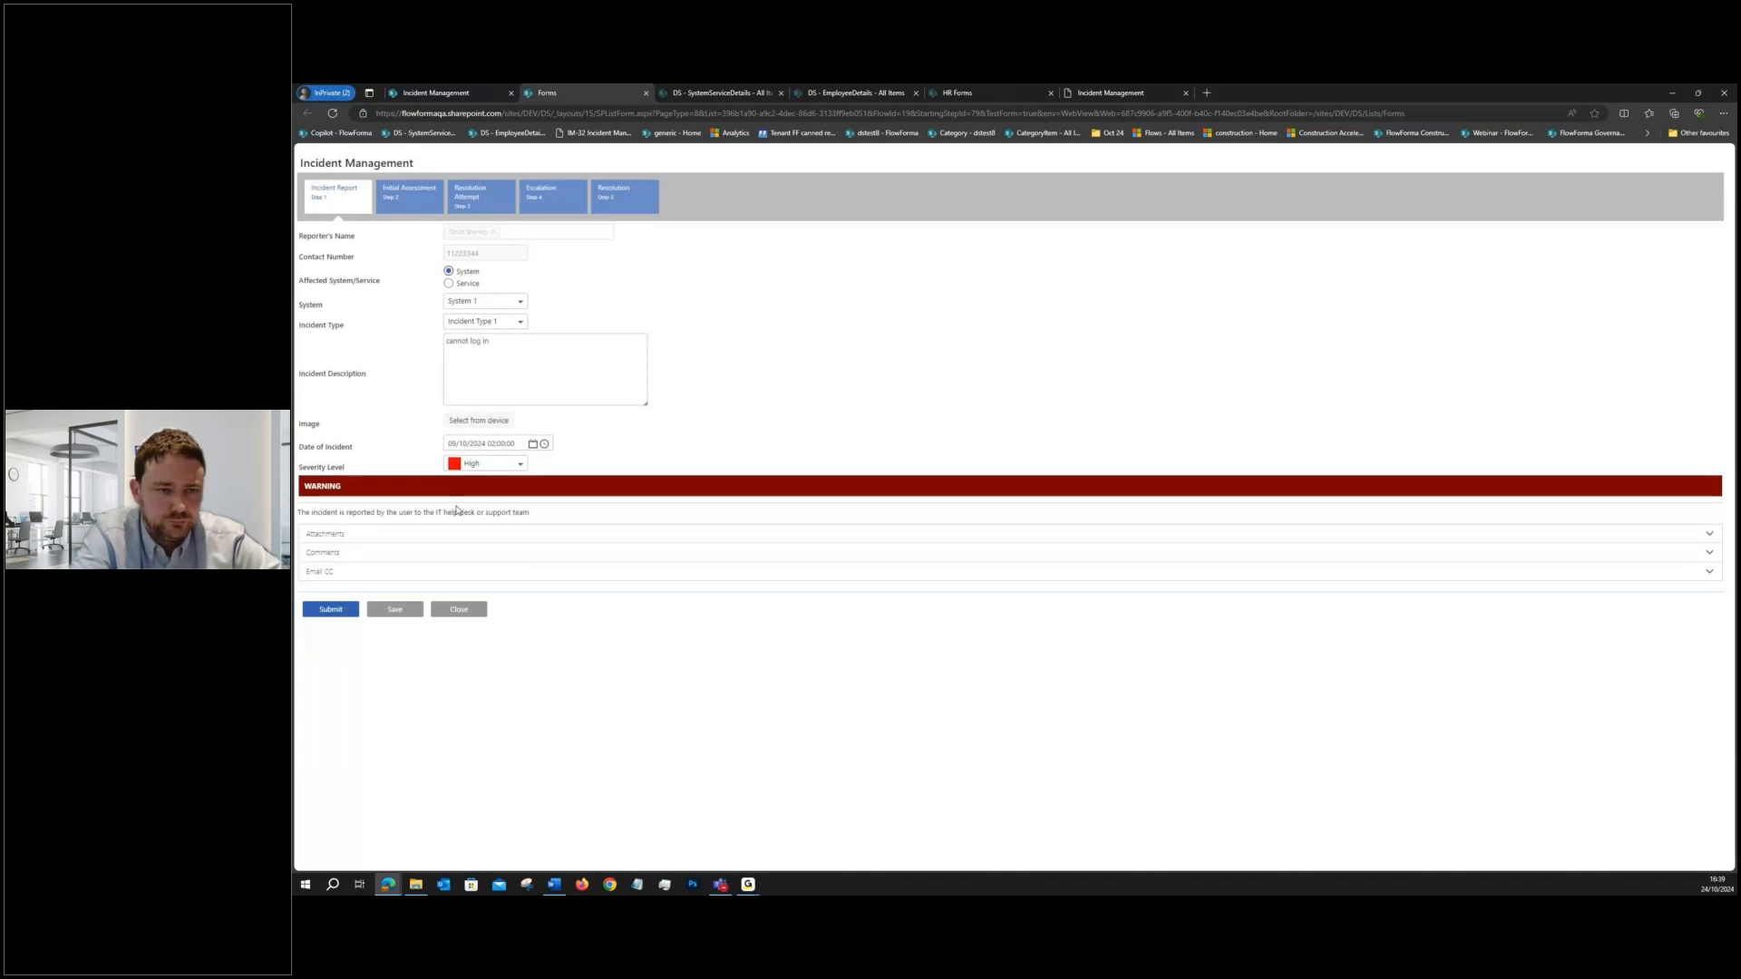
{"action": "left_click", "coordinate": [336, 611]}
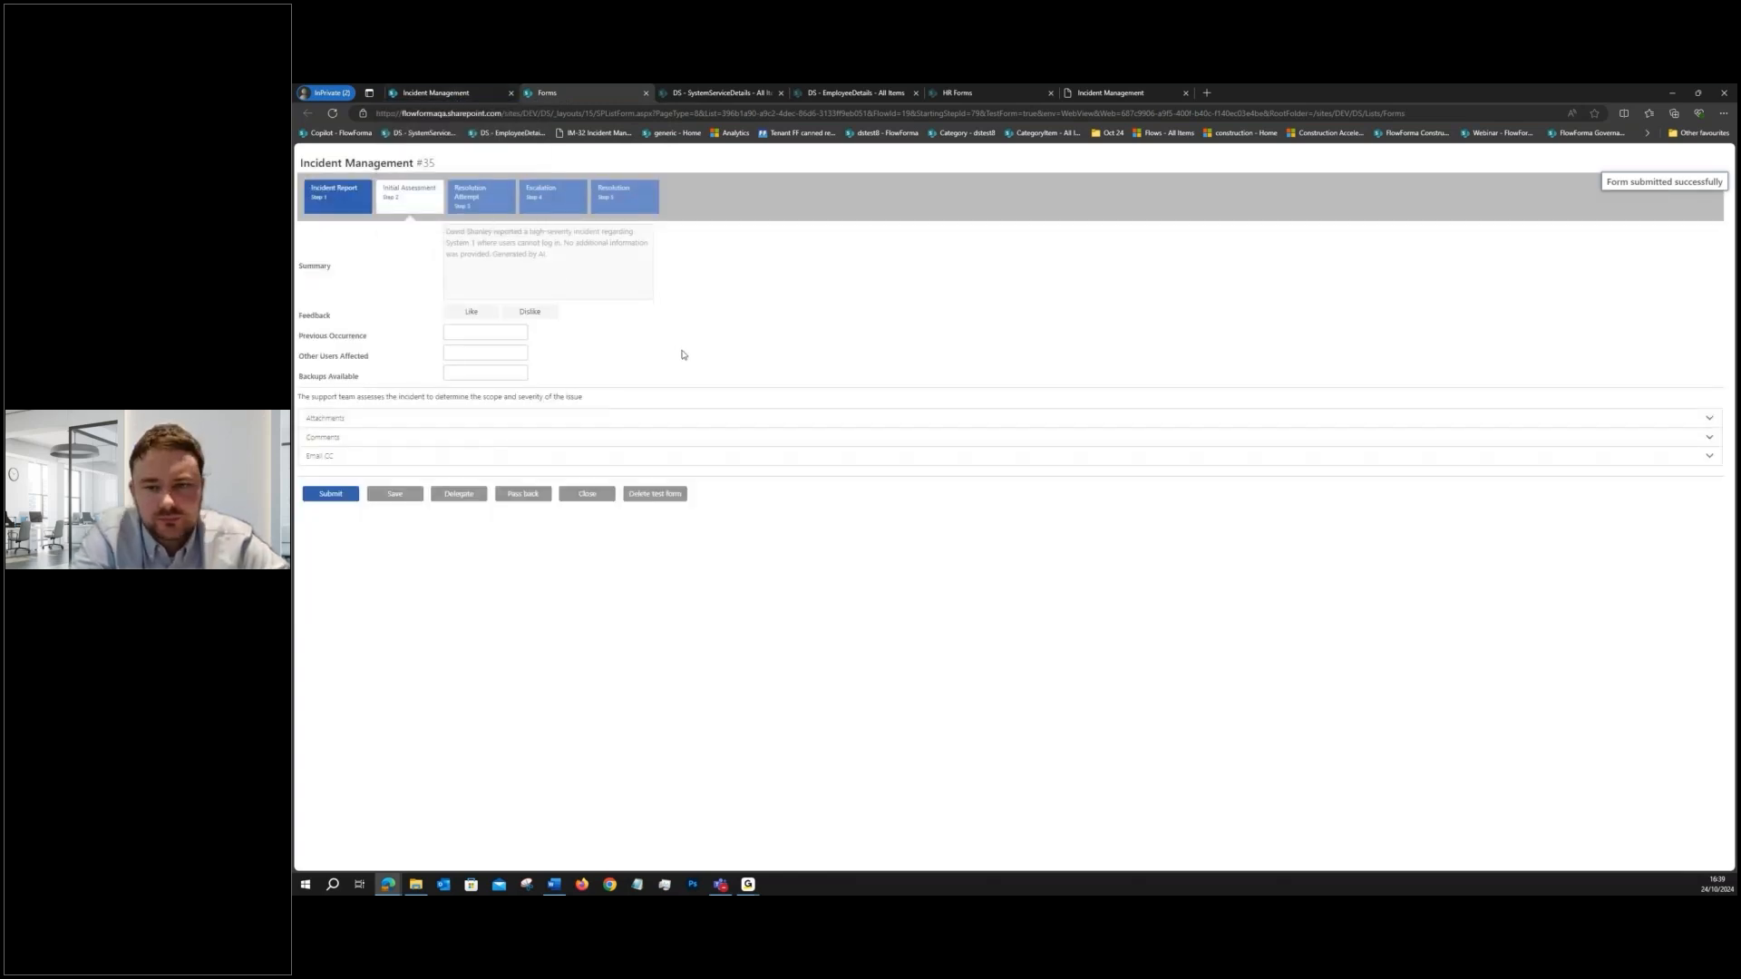
{"action": "left_click", "coordinate": [840, 94]}
{"action": "left_click", "coordinate": [733, 94]}
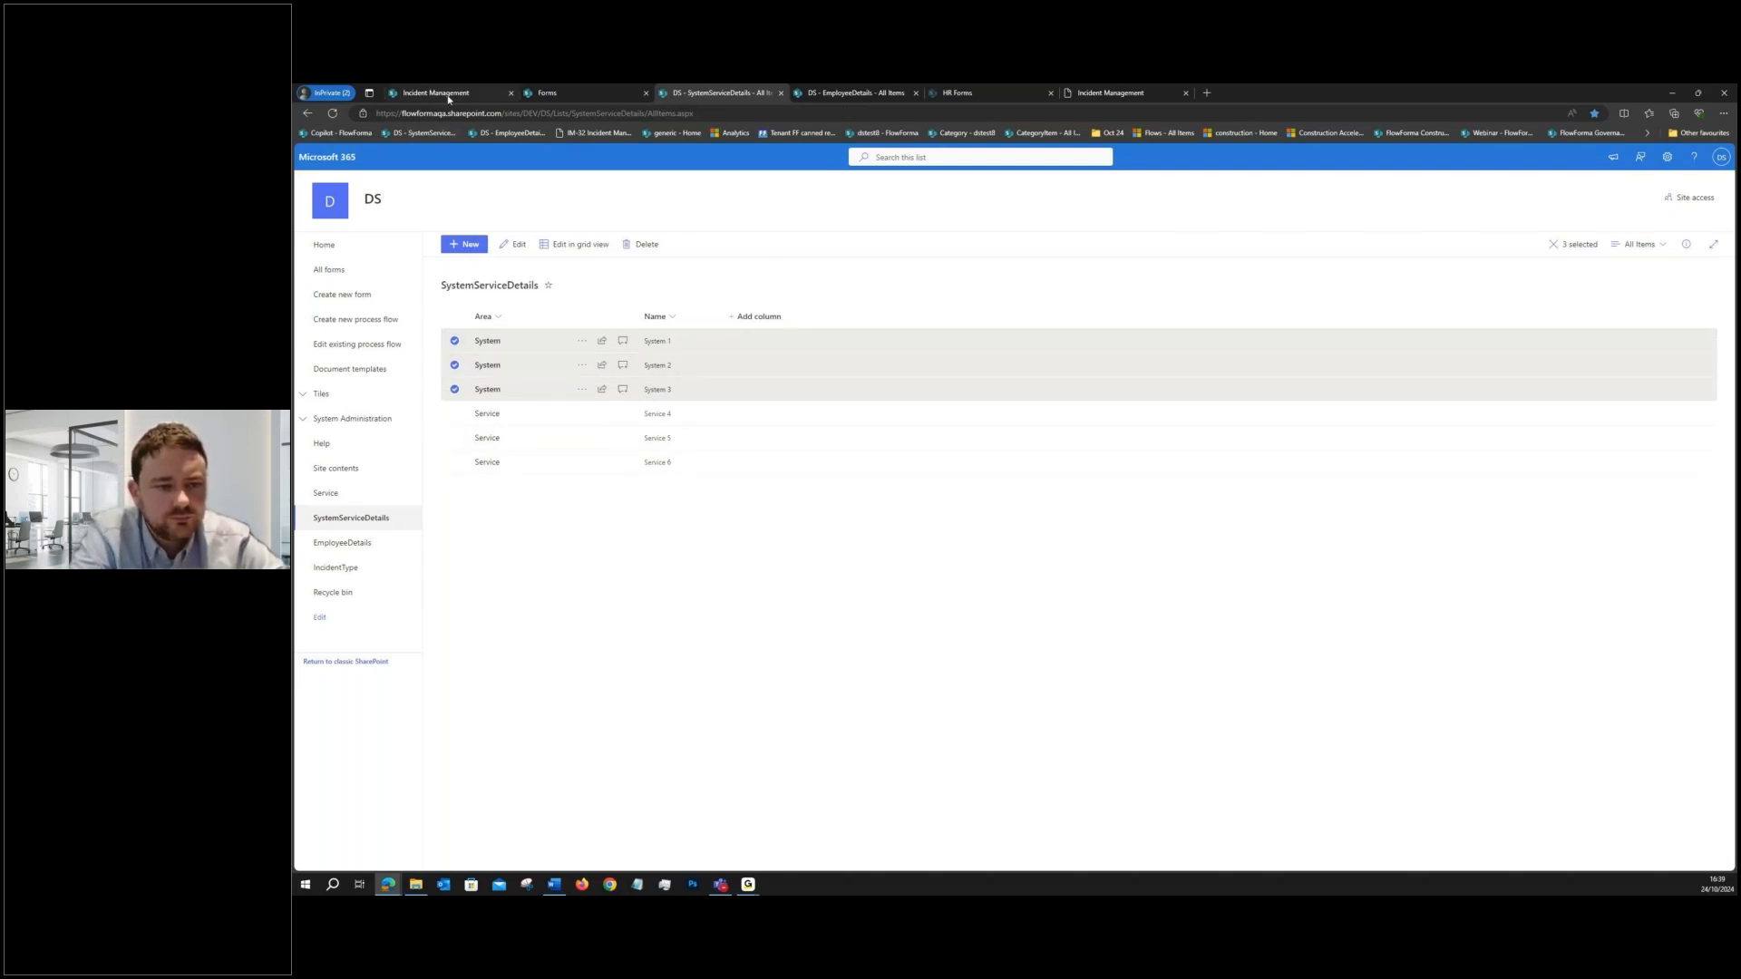
{"action": "left_click", "coordinate": [556, 95]}
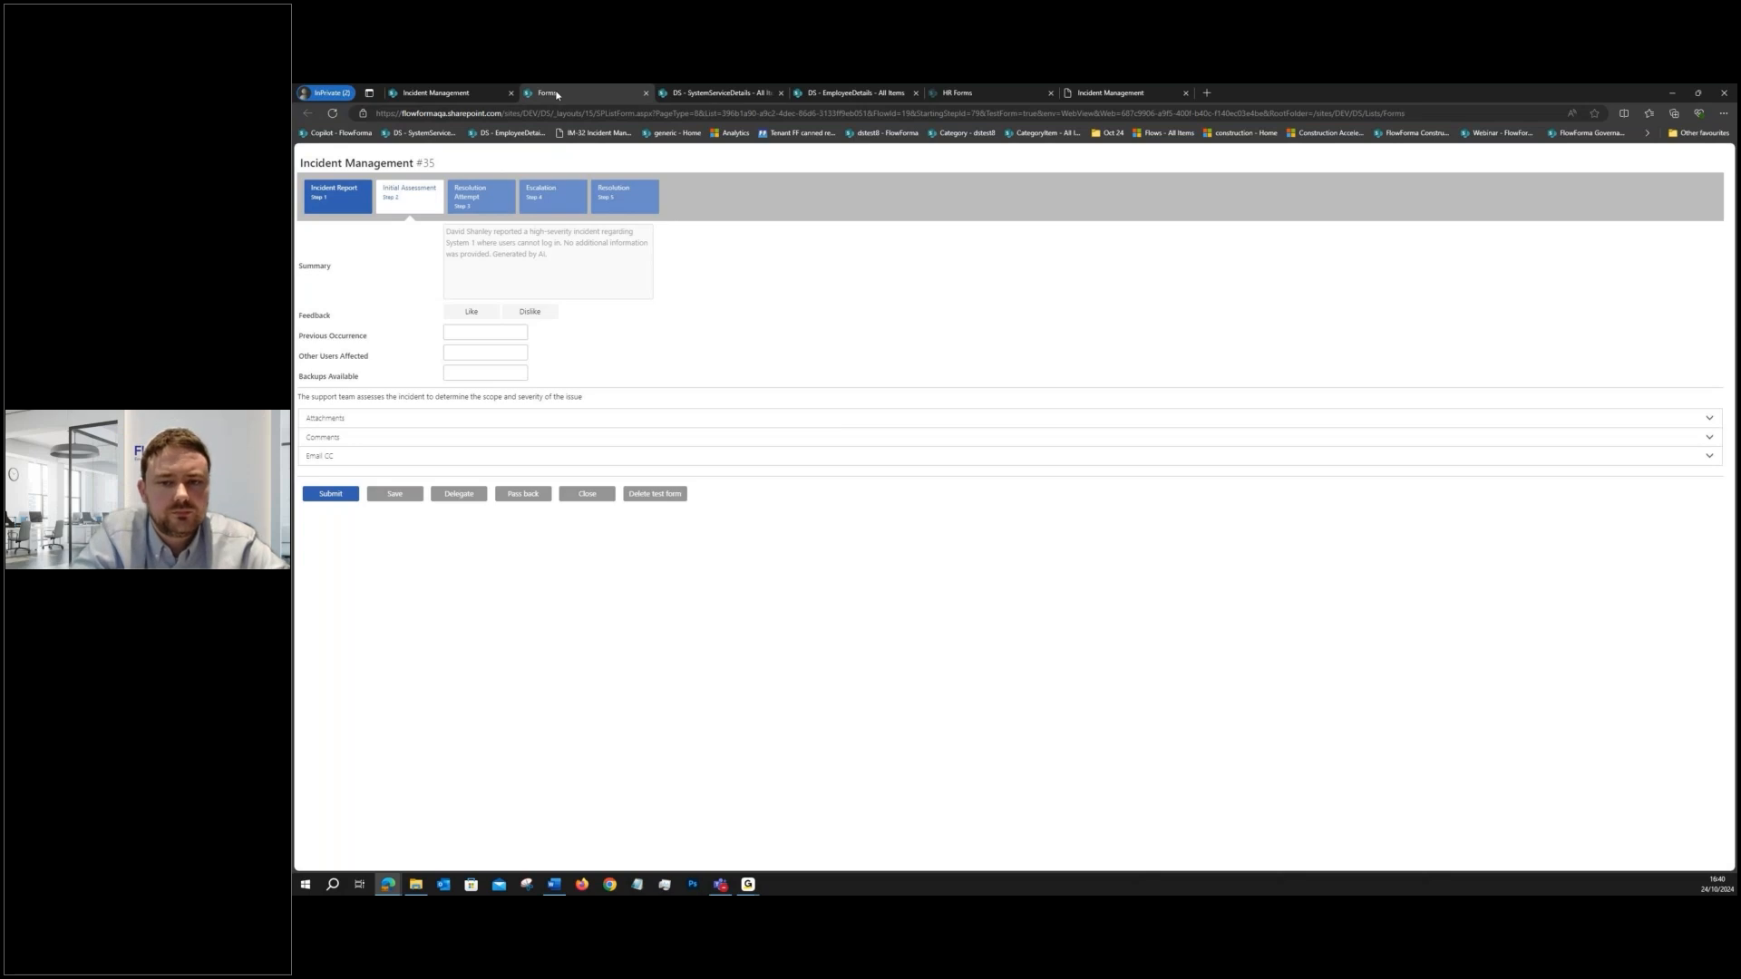
- Give the AI-generated summary a Like and close the test form
{"action": "left_click", "coordinate": [486, 315]}
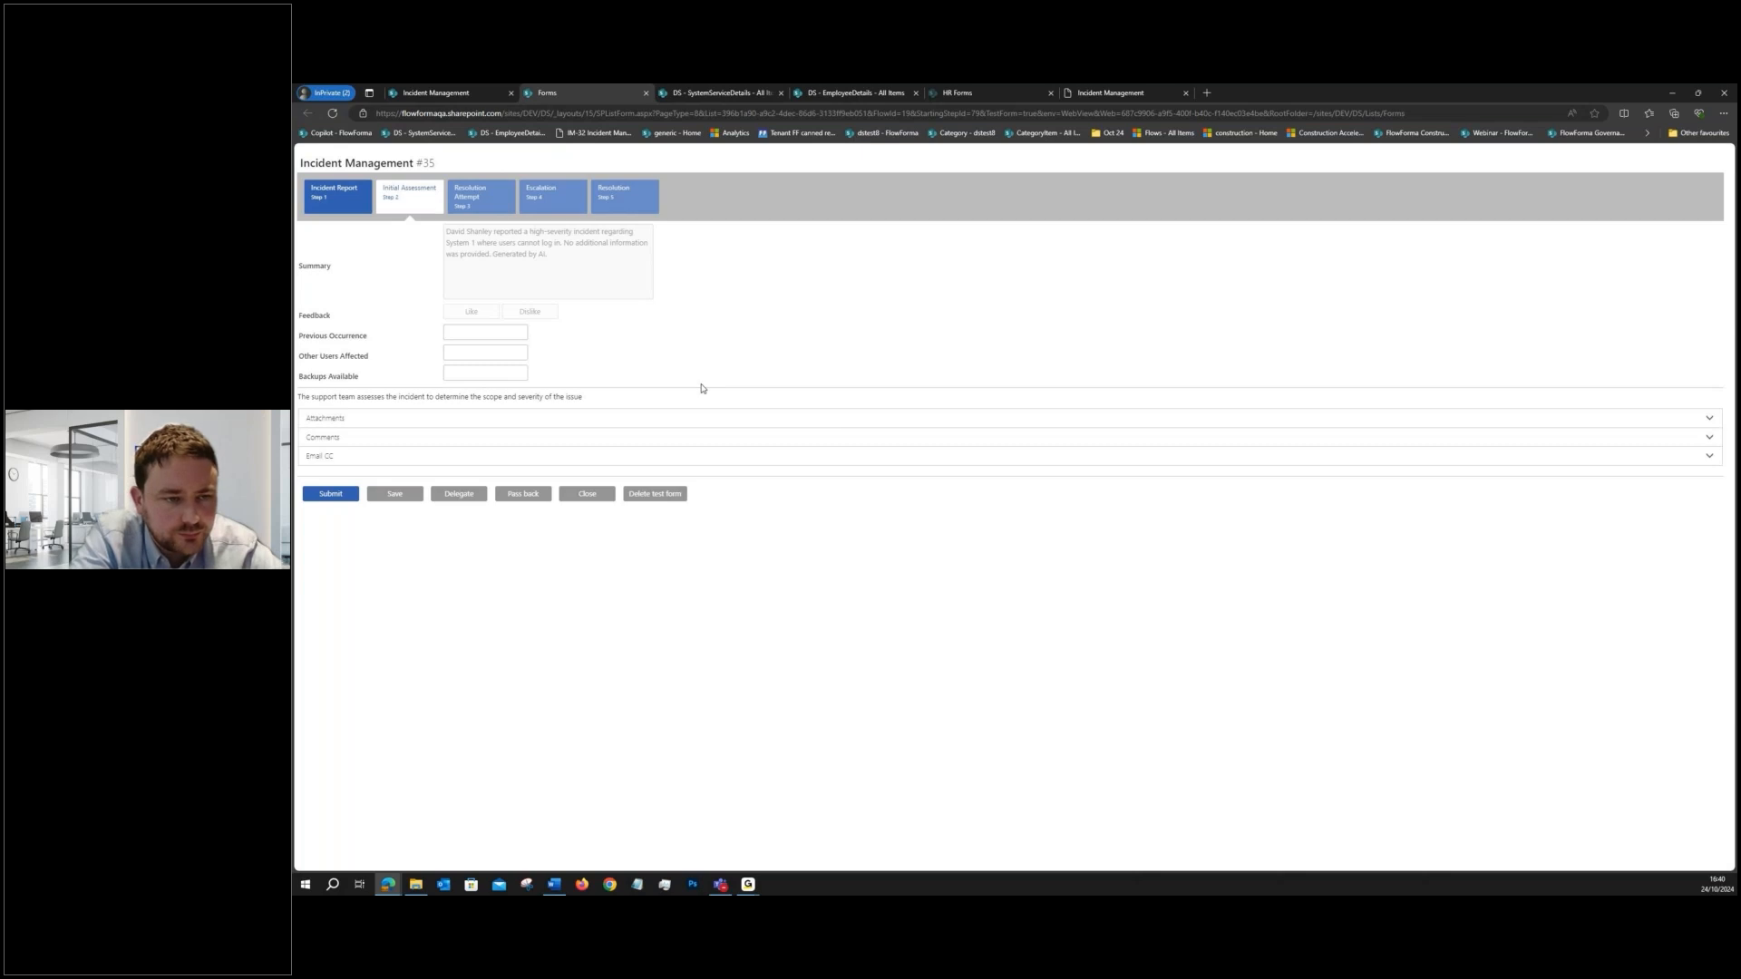
{"action": "left_click", "coordinate": [588, 494]}
{"action": "left_click", "coordinate": [1021, 530]}
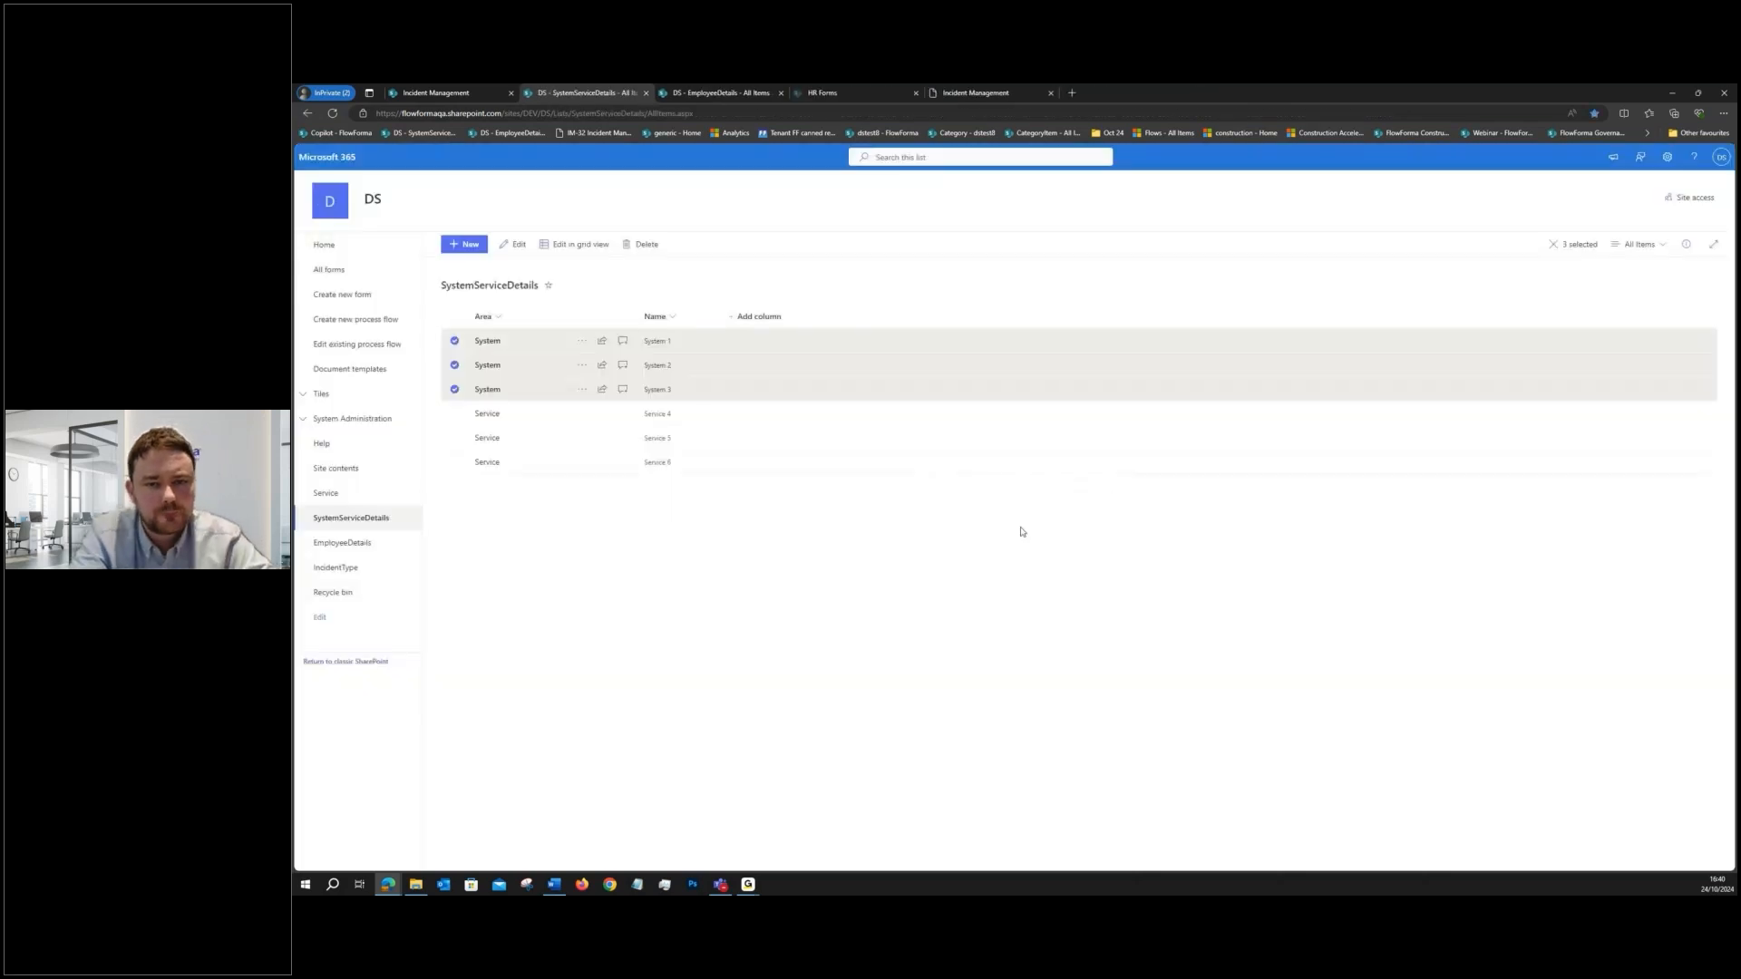
- Back in the Flow Designer, add a Yes/No question titled "Request Clarification" to the Initial Assessment step and save it
{"action": "left_click", "coordinate": [477, 93]}
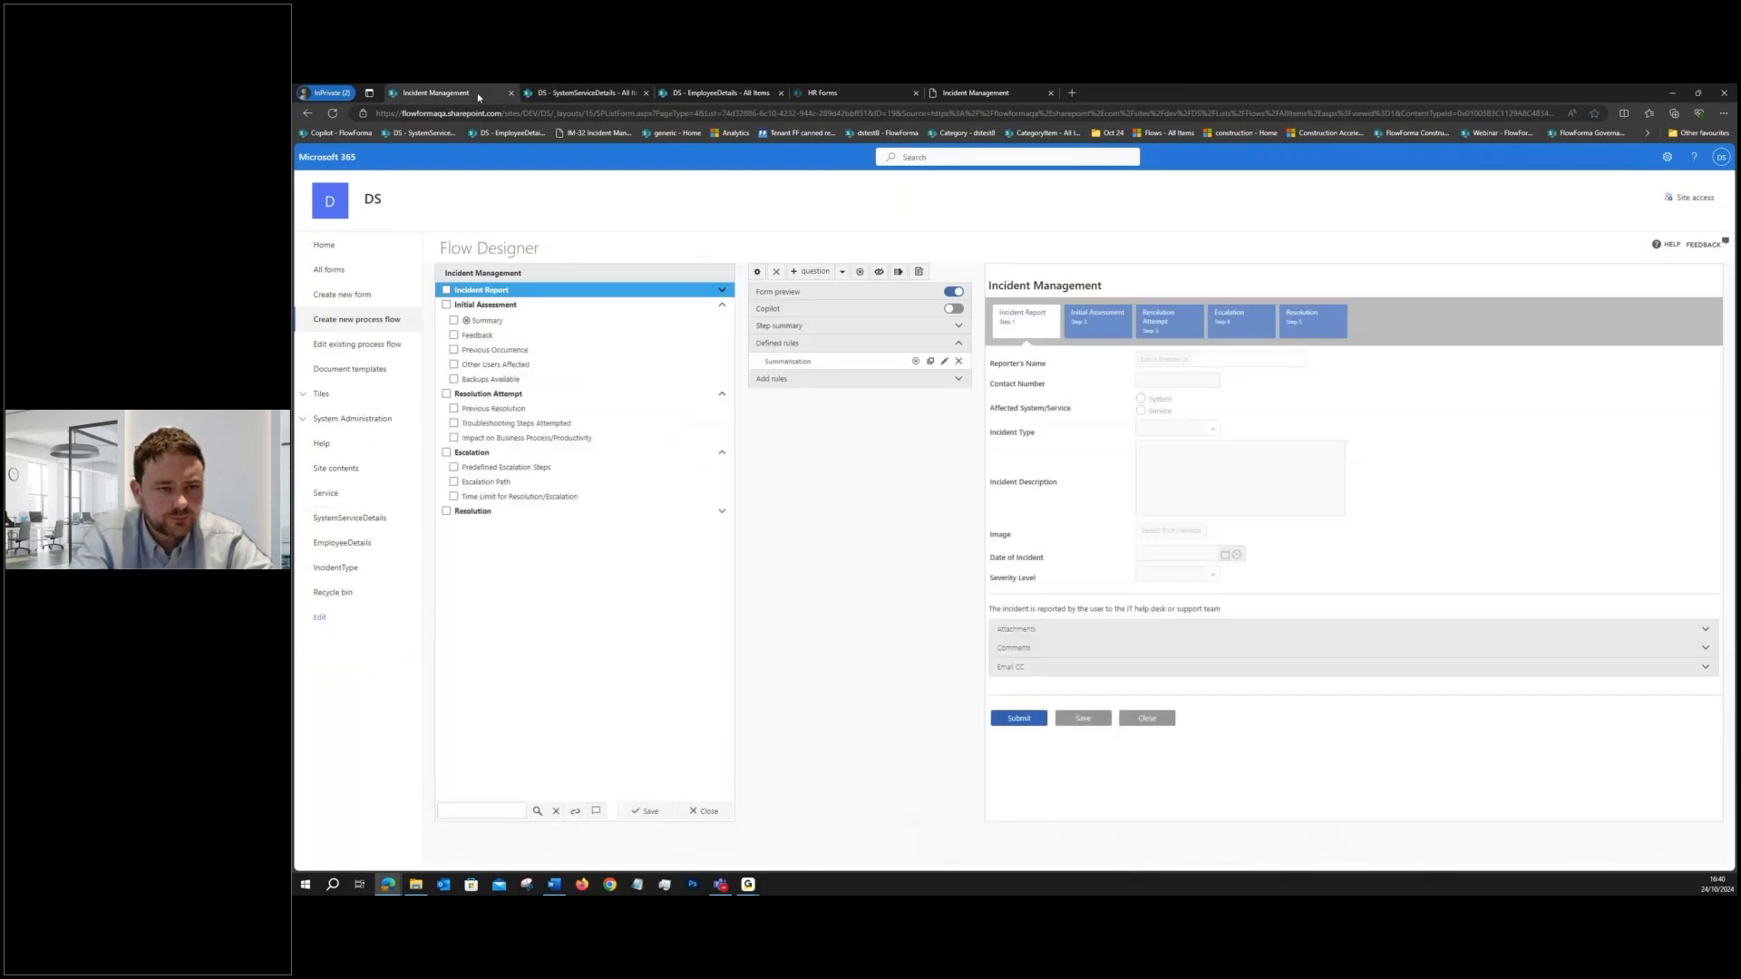
{"action": "left_click", "coordinate": [557, 395]}
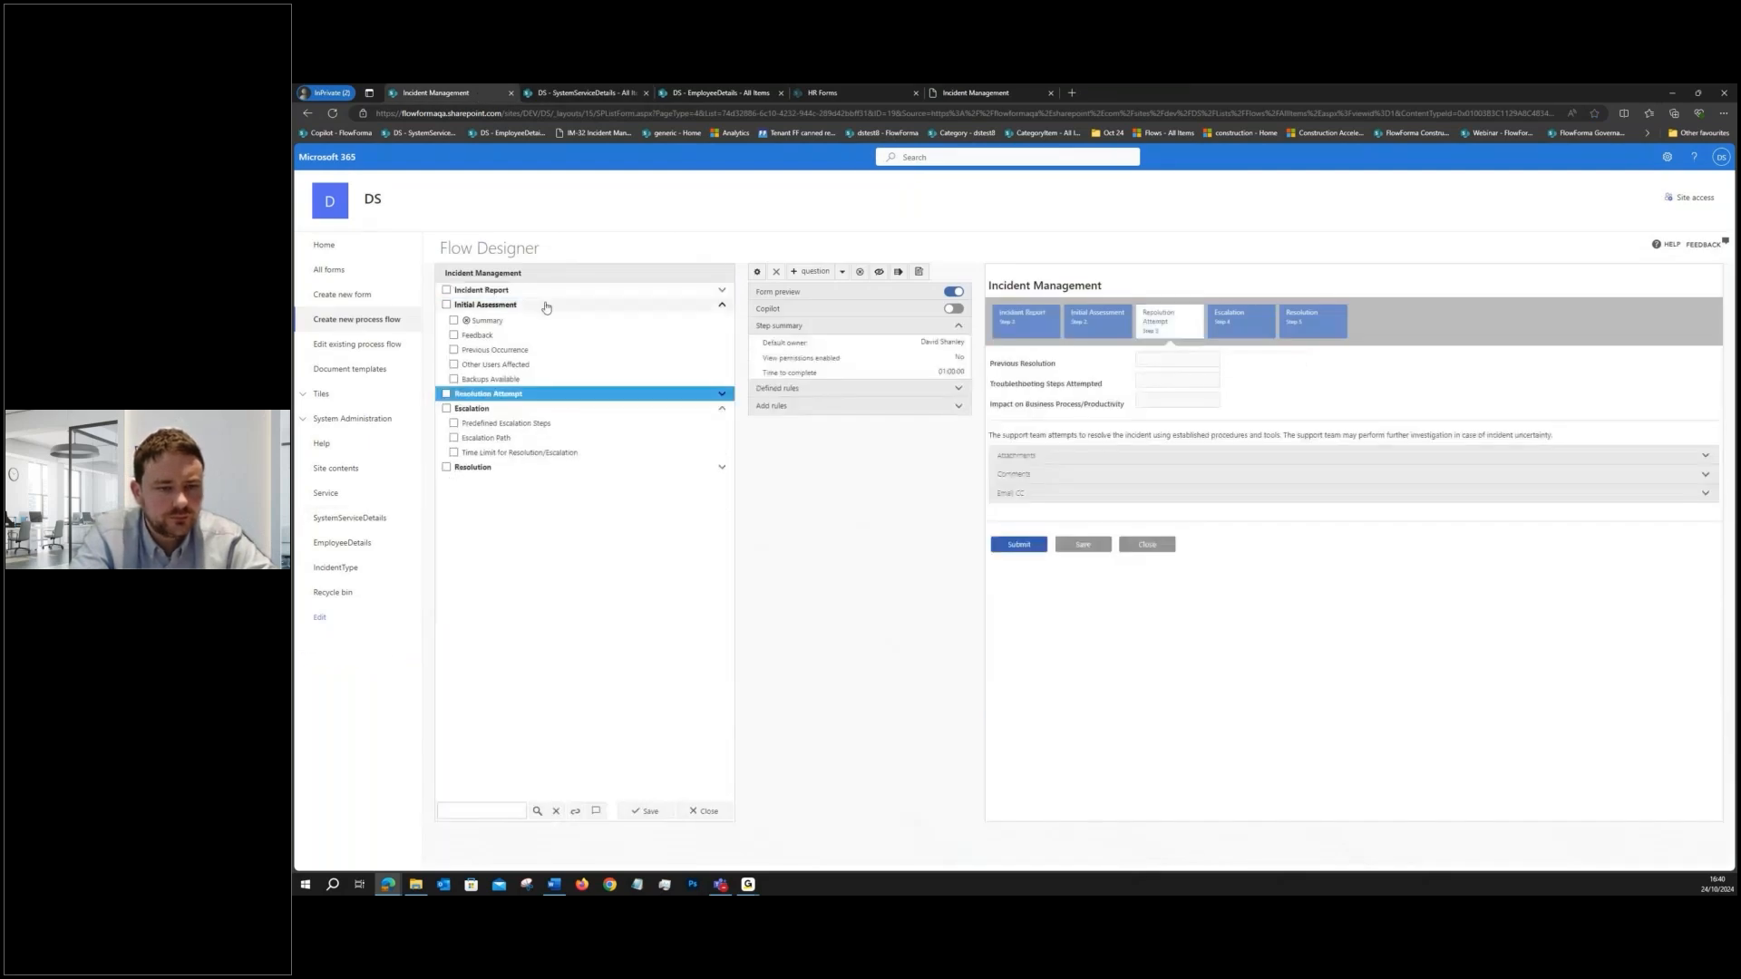
{"action": "left_click", "coordinate": [546, 305]}
{"action": "left_click", "coordinate": [824, 272]}
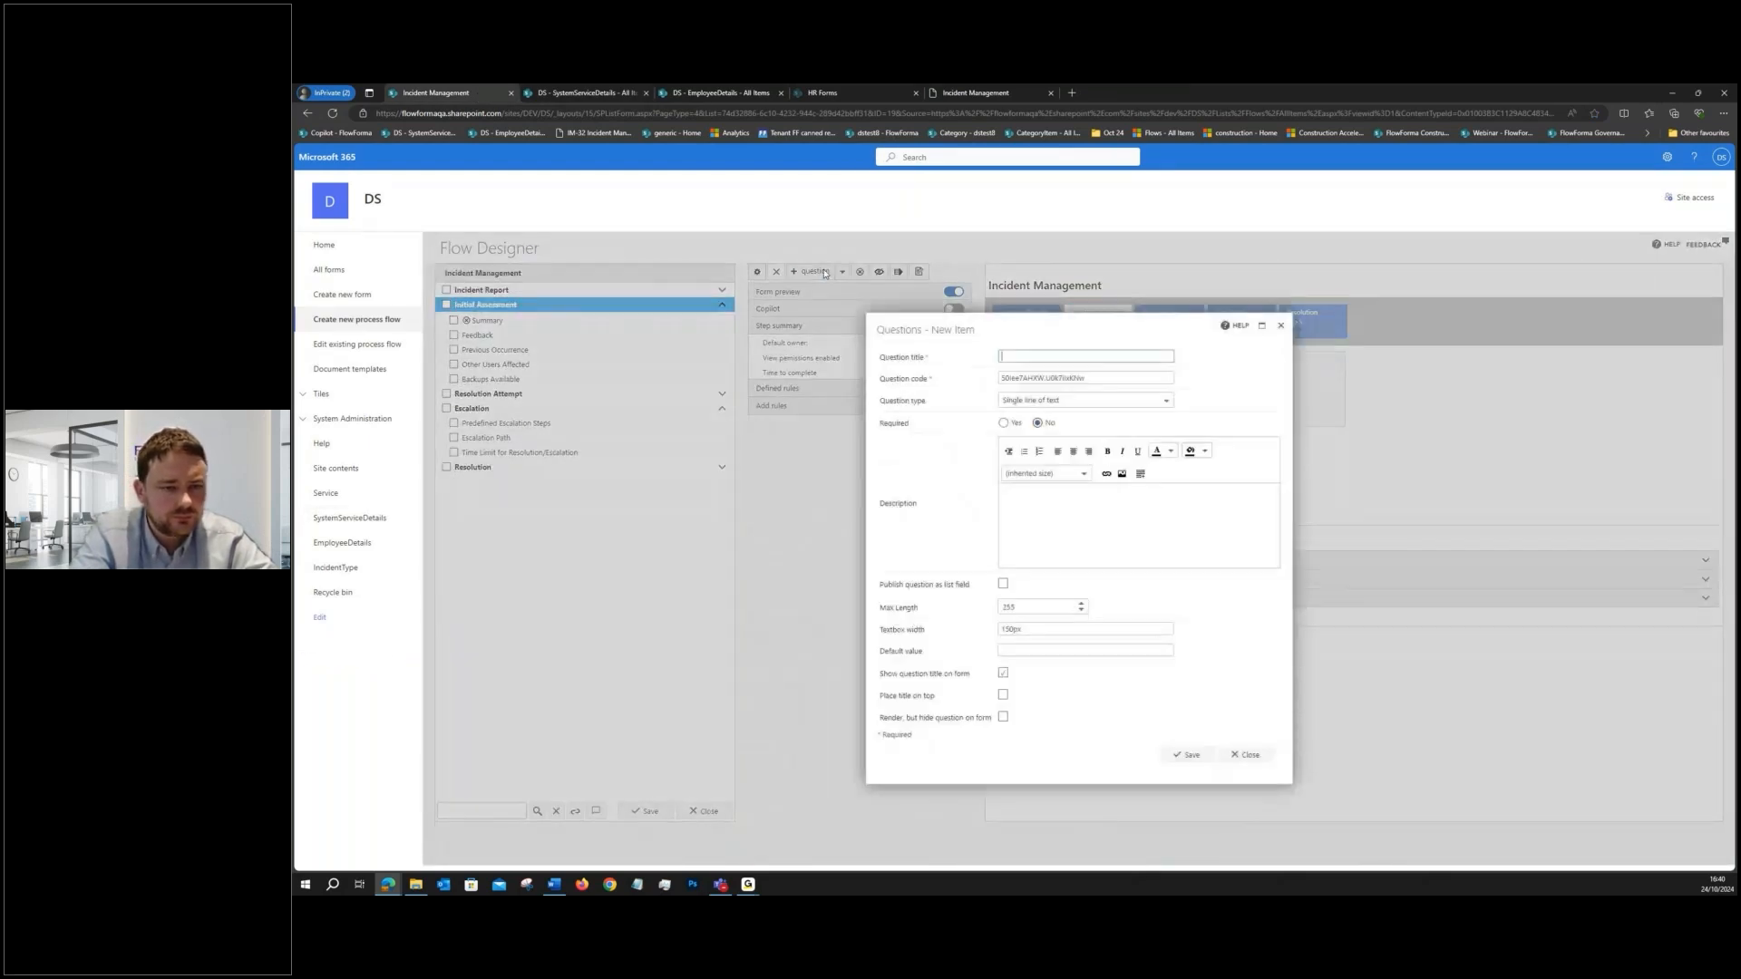
{"action": "type", "text": "Request Clarific"}
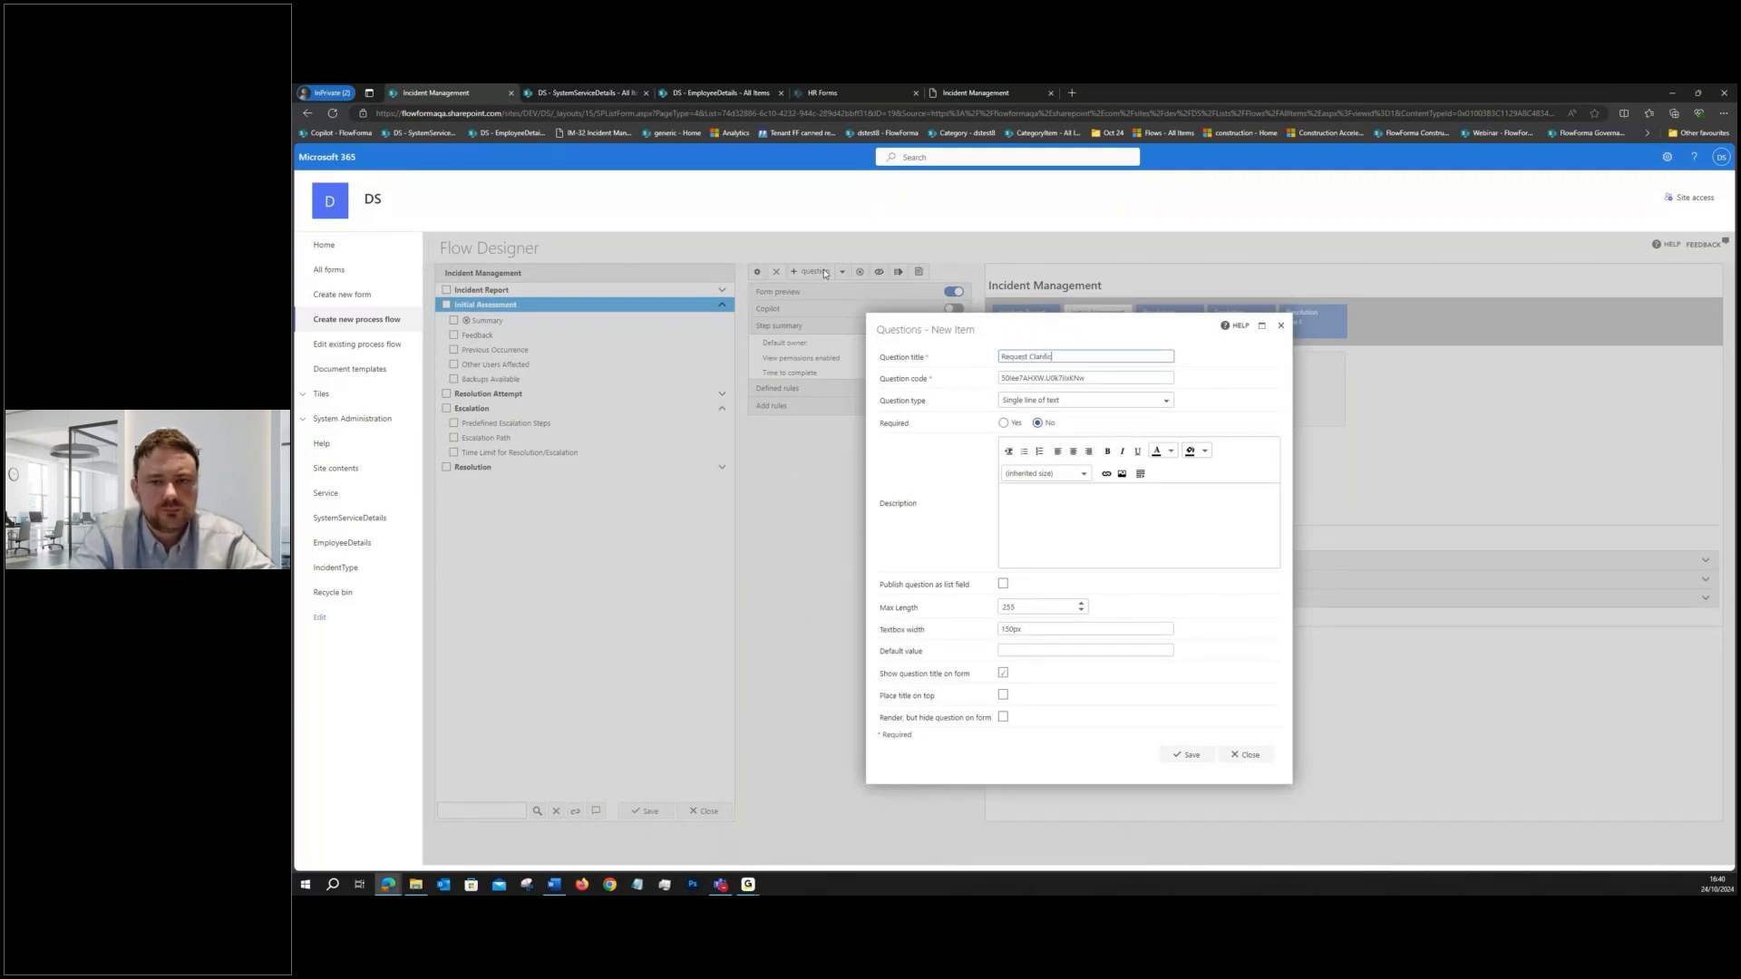
{"action": "left_click", "coordinate": [1051, 401]}
{"action": "scroll", "coordinate": [1045, 453], "scroll_direction": "down", "scroll_amount": 2}
{"action": "left_click", "coordinate": [1042, 468]}
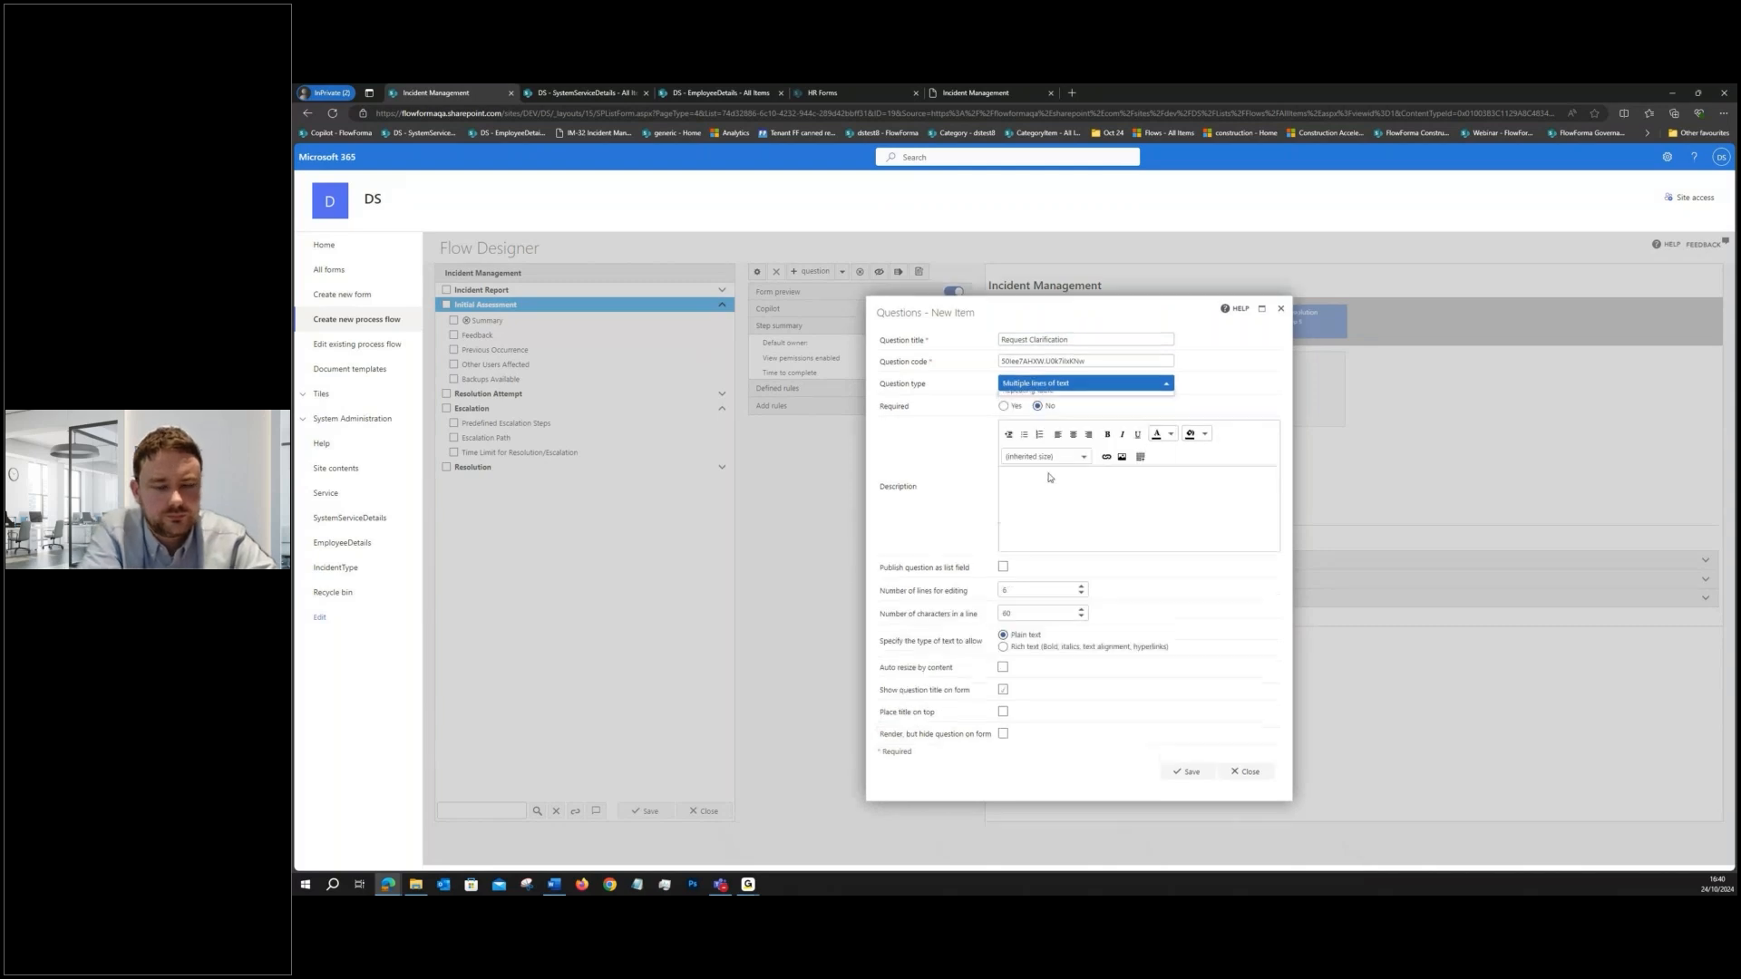
{"action": "left_click", "coordinate": [1106, 386]}
{"action": "left_click", "coordinate": [1014, 489]}
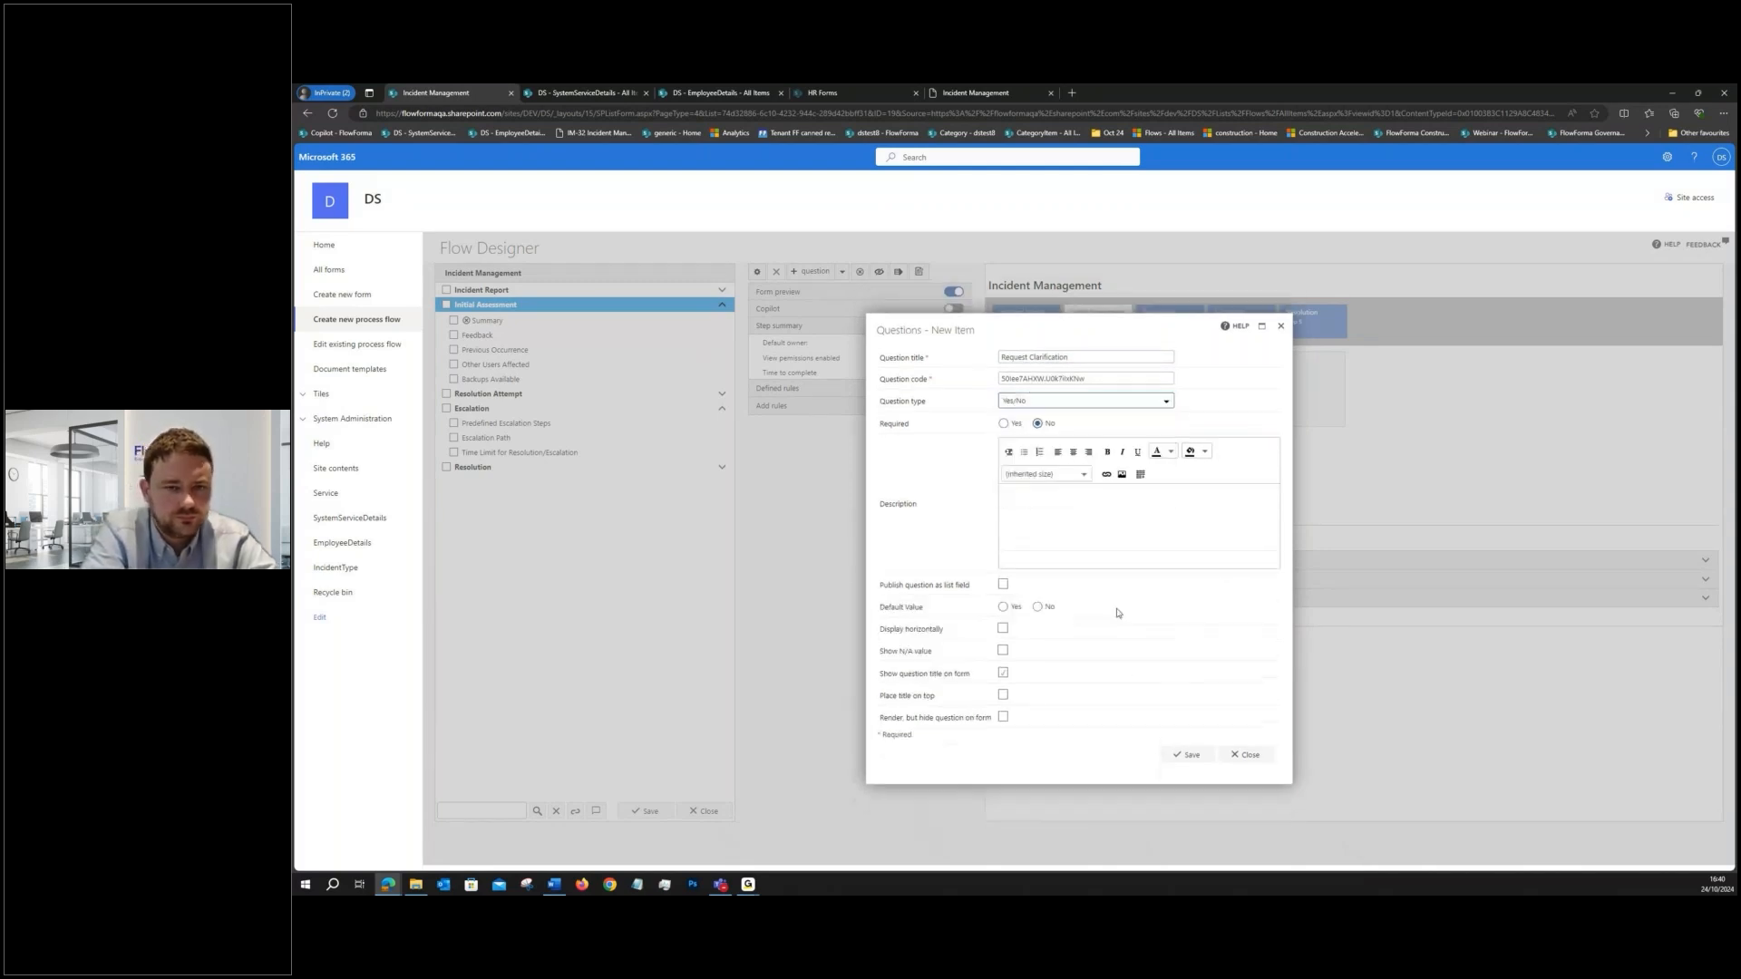
{"action": "left_click", "coordinate": [1186, 754]}
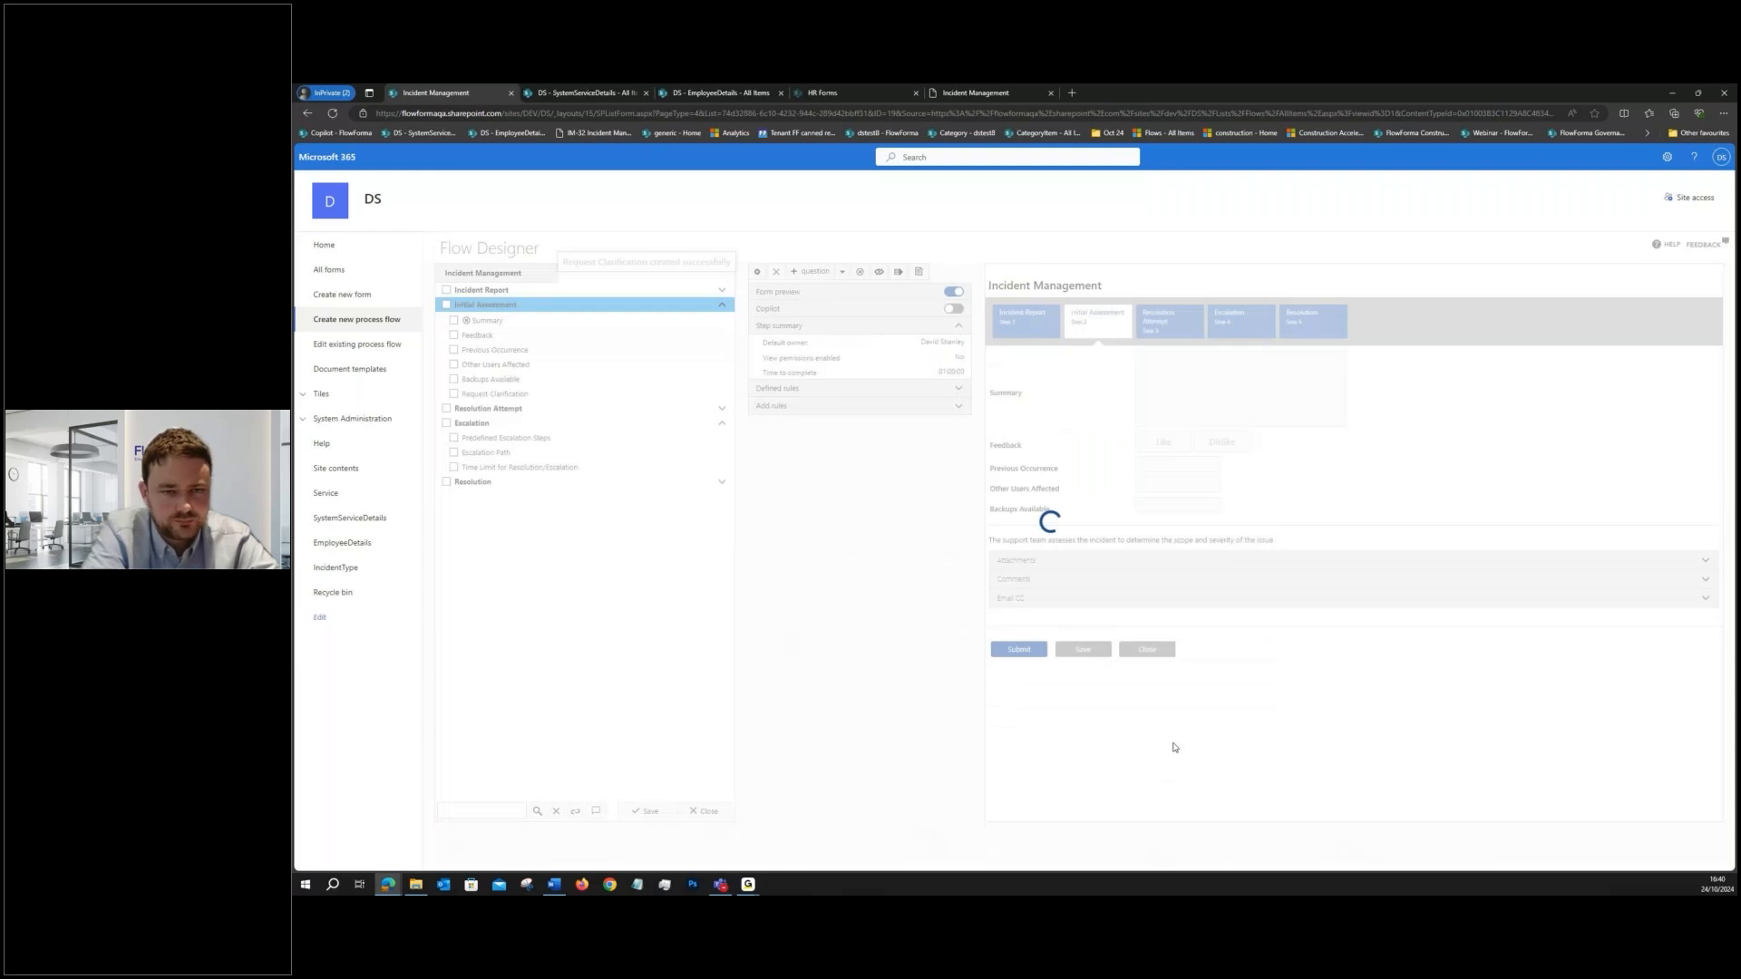
- Add a multiple-lines-of-text question titled "Clarification" to the Initial Assessment step, save it and hide it by default
{"action": "left_click", "coordinate": [809, 273]}
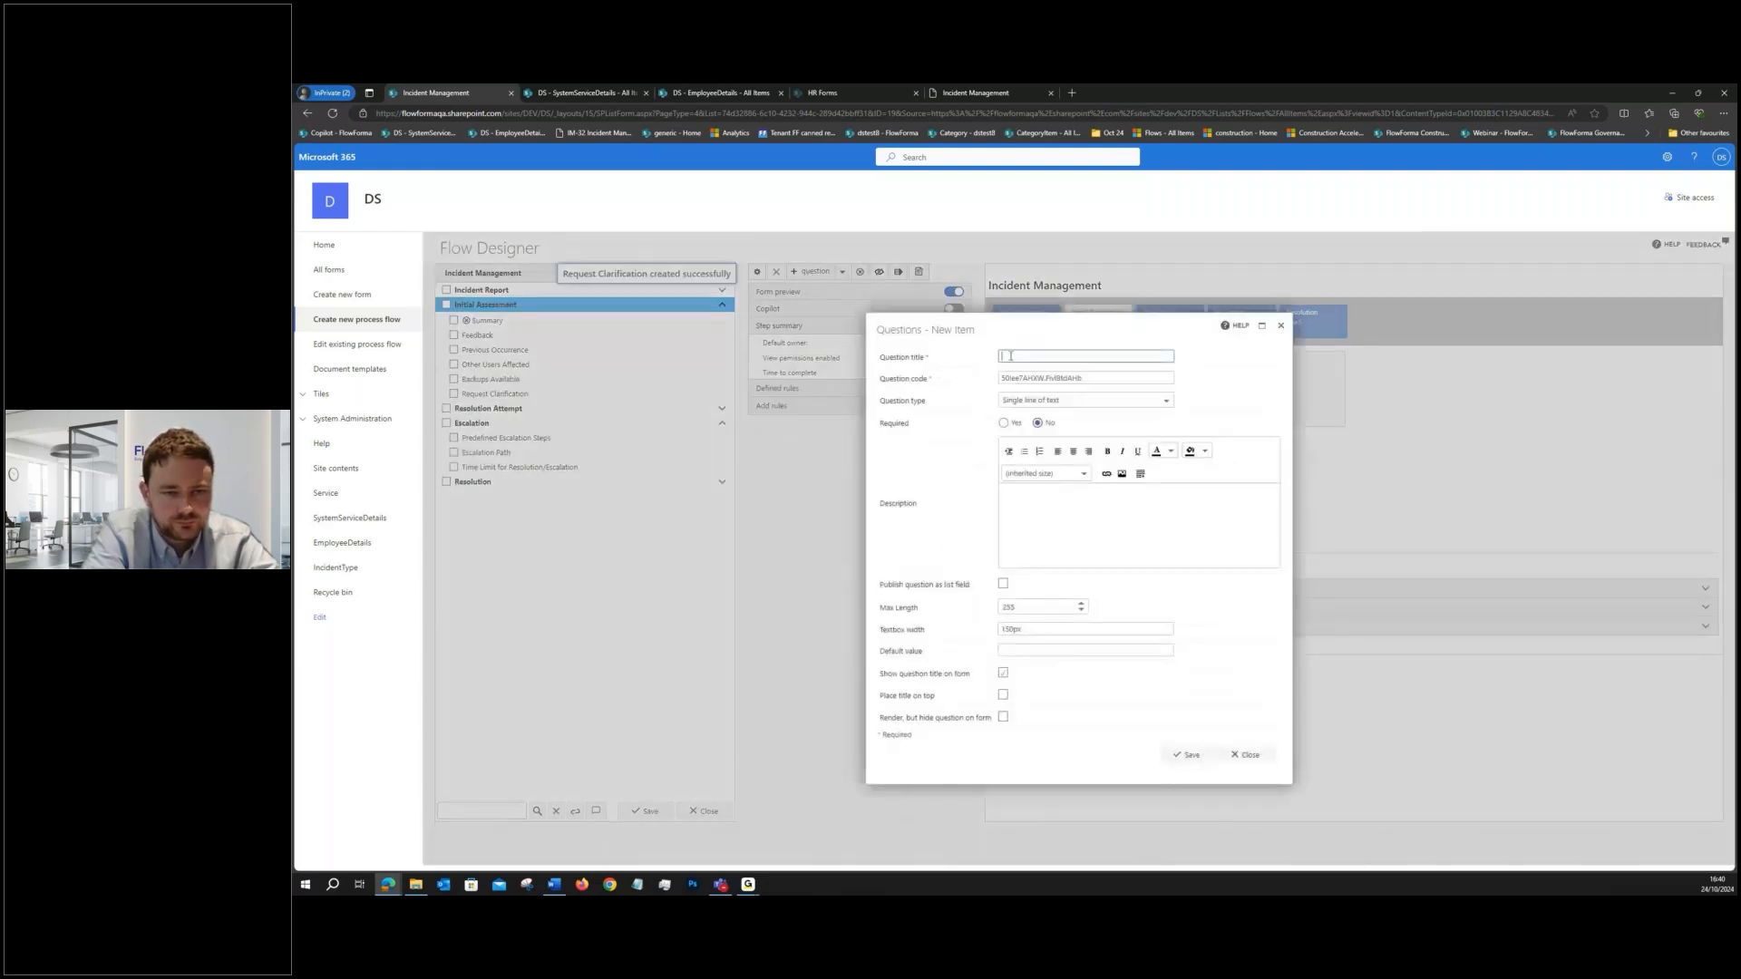
{"action": "type", "text": "Clarification"}
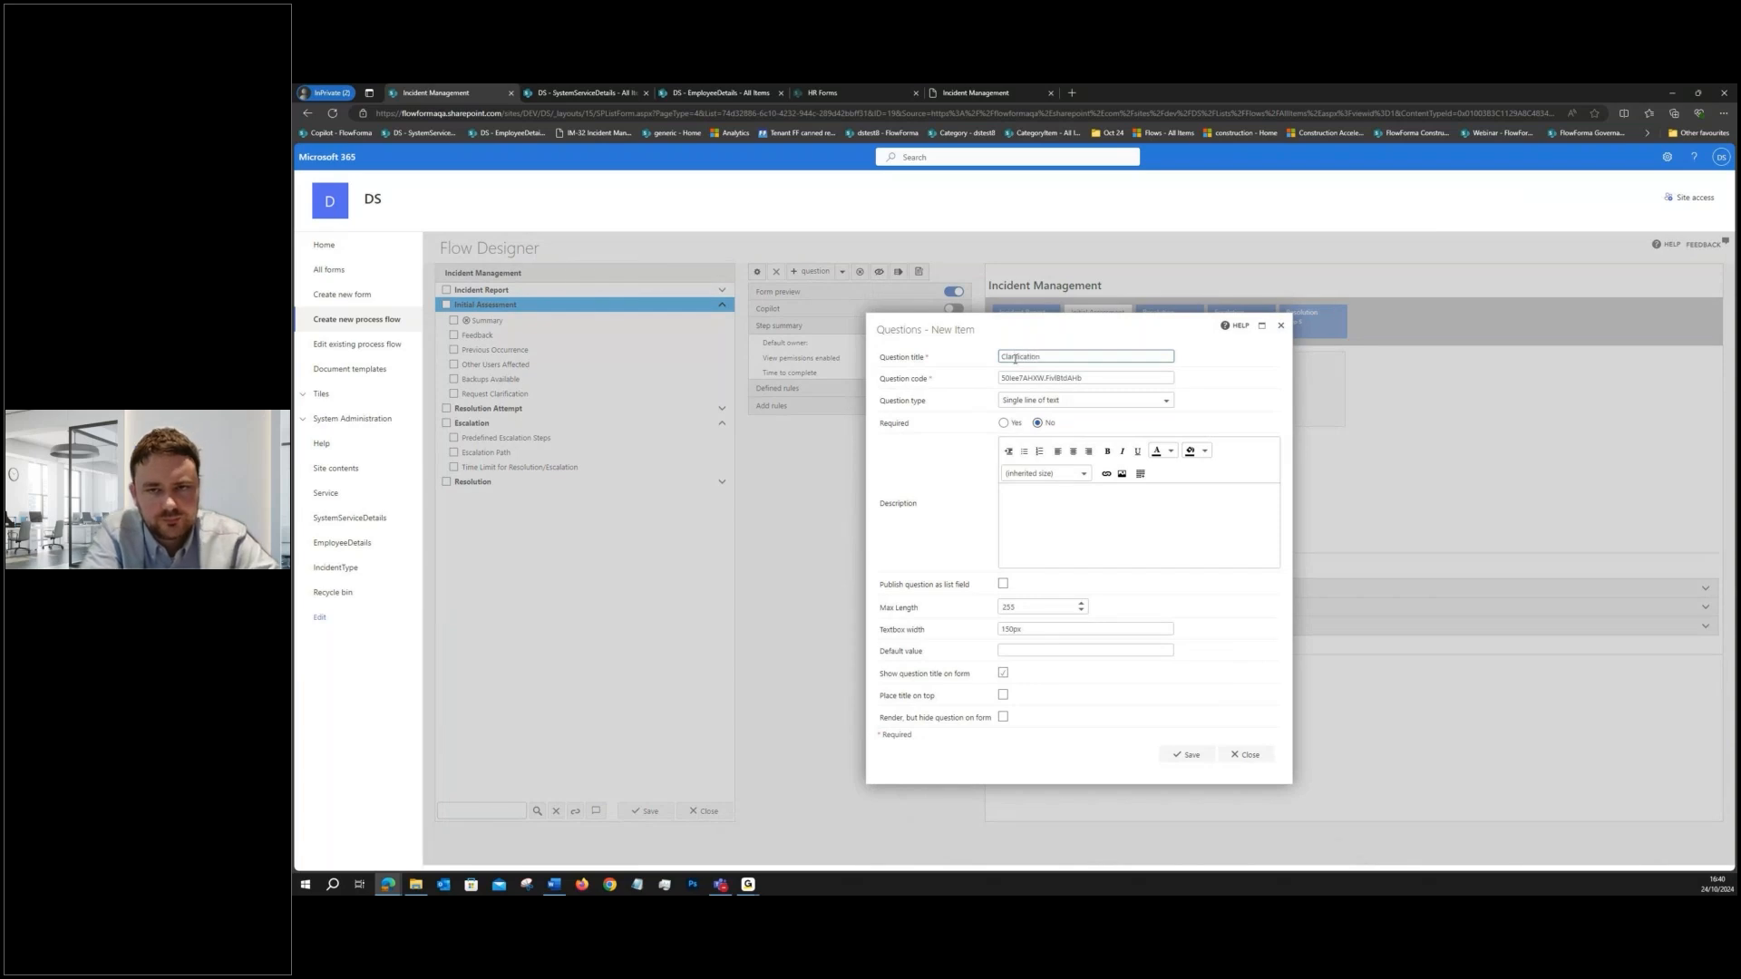
{"action": "left_click", "coordinate": [1079, 400]}
{"action": "scroll", "coordinate": [1073, 443], "scroll_direction": "down", "scroll_amount": 3}
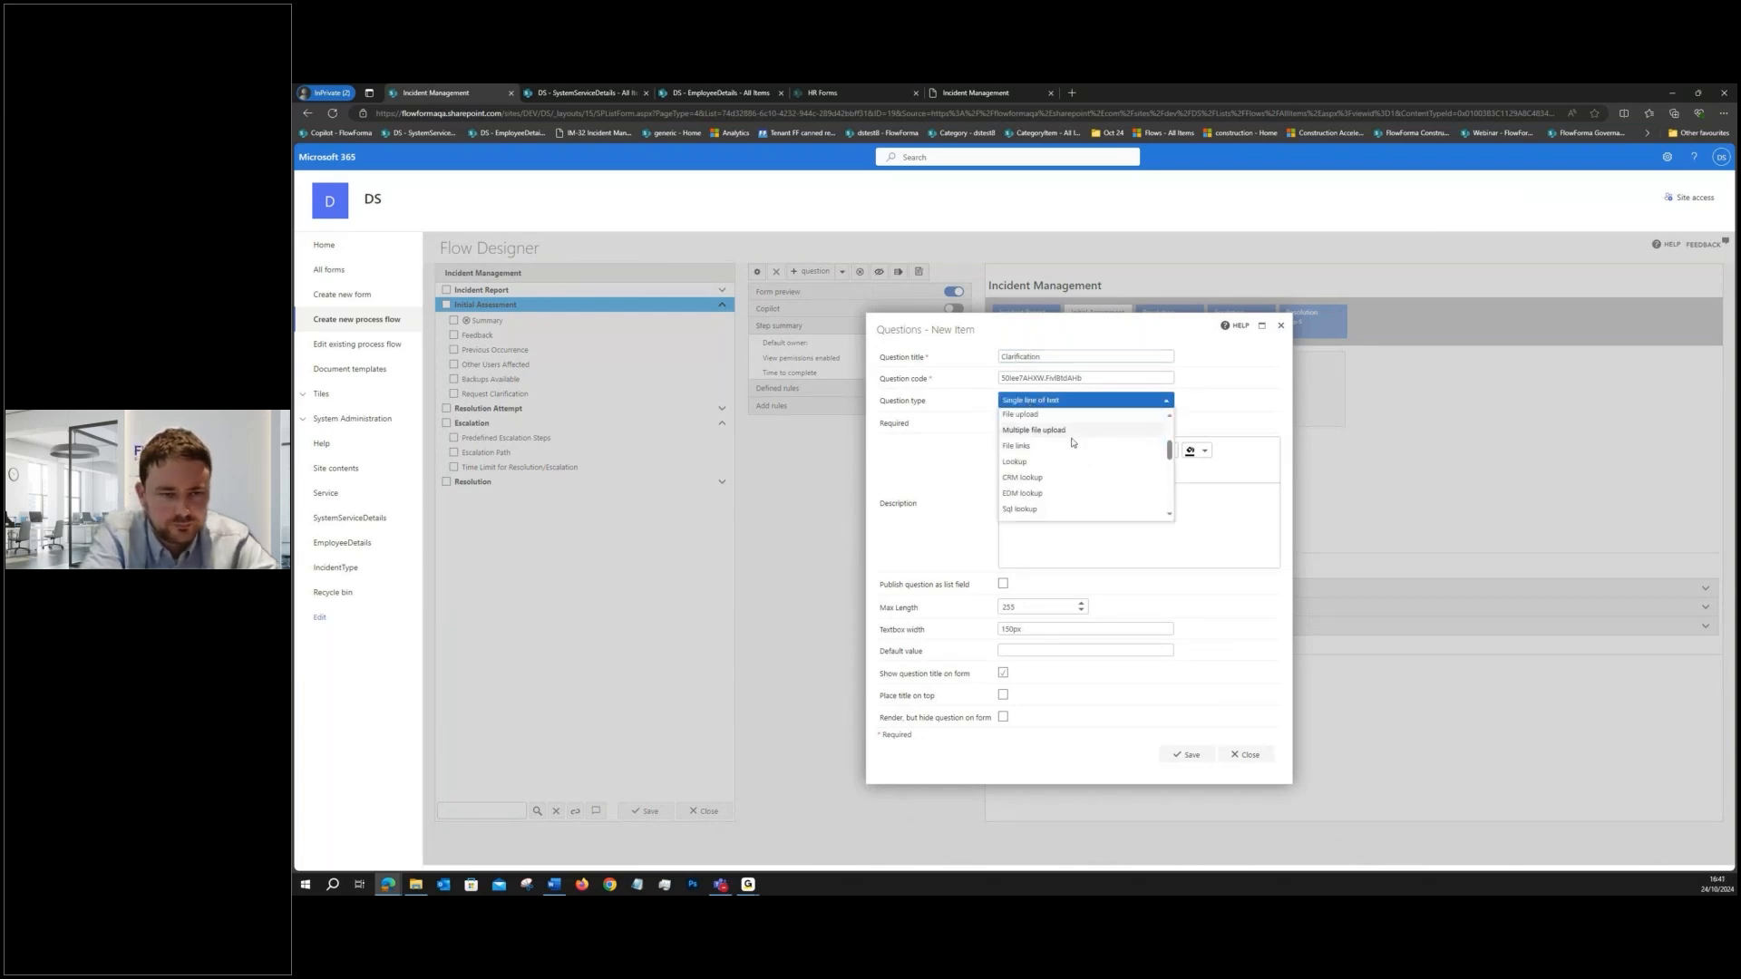
{"action": "scroll", "coordinate": [1072, 485], "scroll_direction": "down", "scroll_amount": 2}
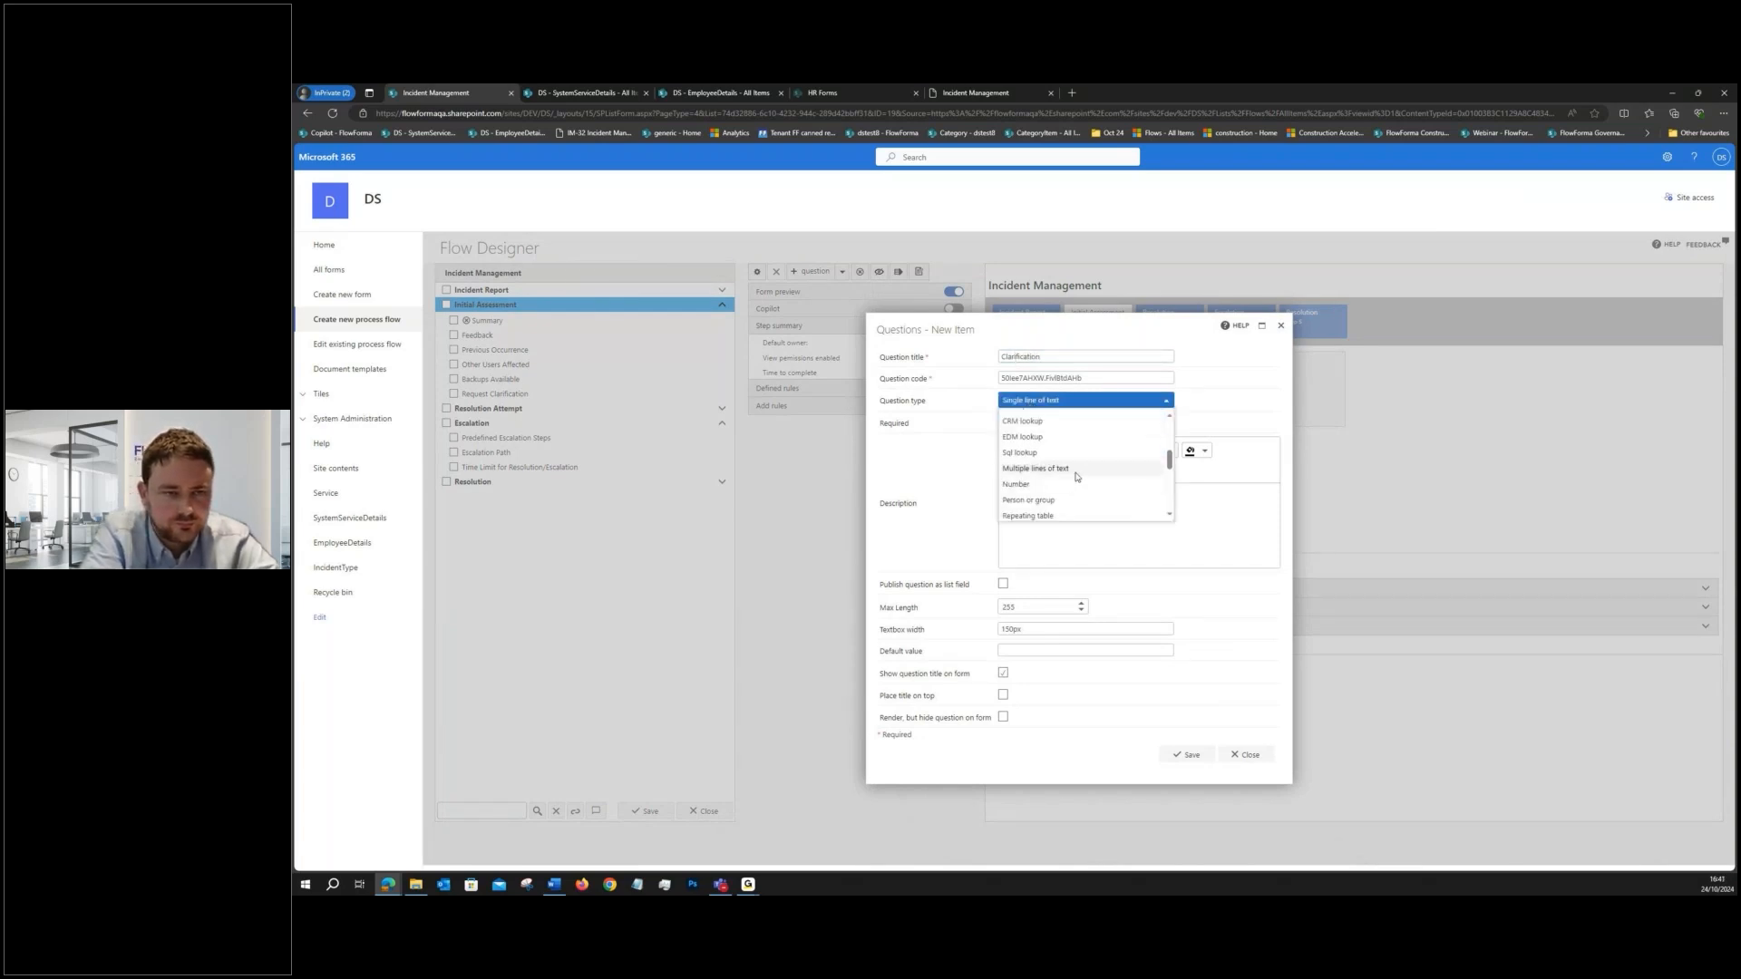
{"action": "left_click", "coordinate": [1036, 467]}
{"action": "left_click", "coordinate": [1188, 772]}
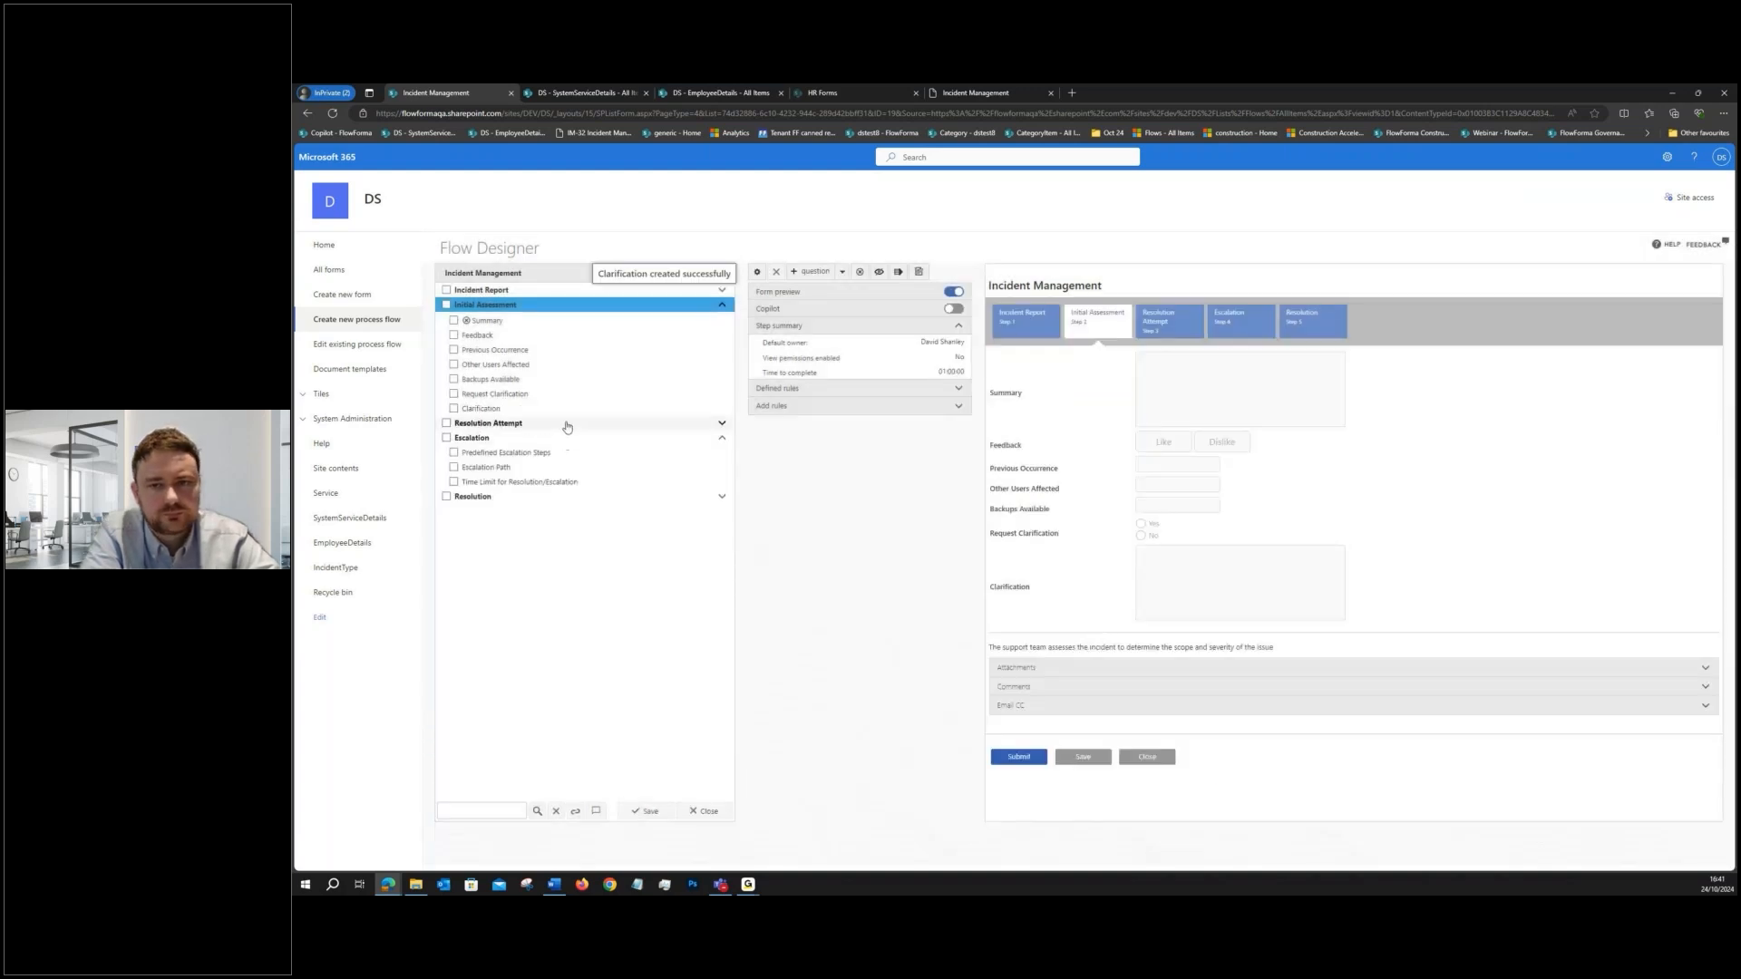
{"action": "left_click", "coordinate": [564, 409]}
{"action": "left_click", "coordinate": [814, 272]}
- Add a Hide / Show question rule to the Request Clarification question with the condition Request Clarification equals Yes
{"action": "left_click", "coordinate": [513, 393]}
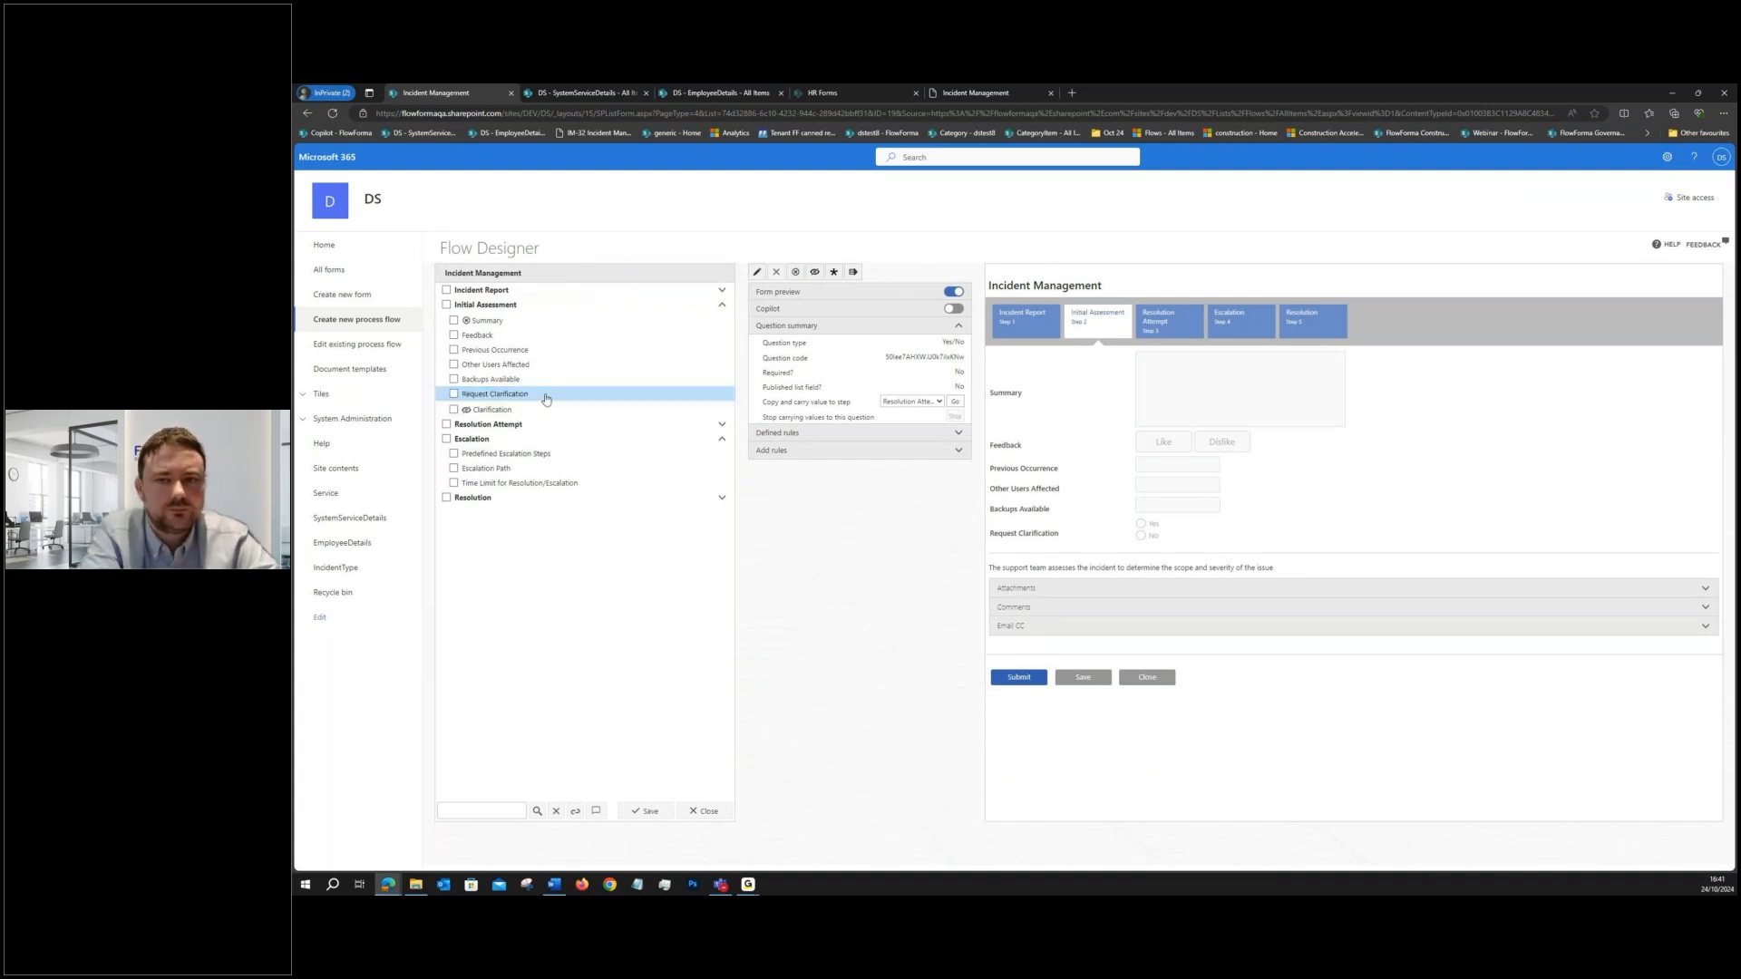
{"action": "left_click", "coordinate": [776, 451]}
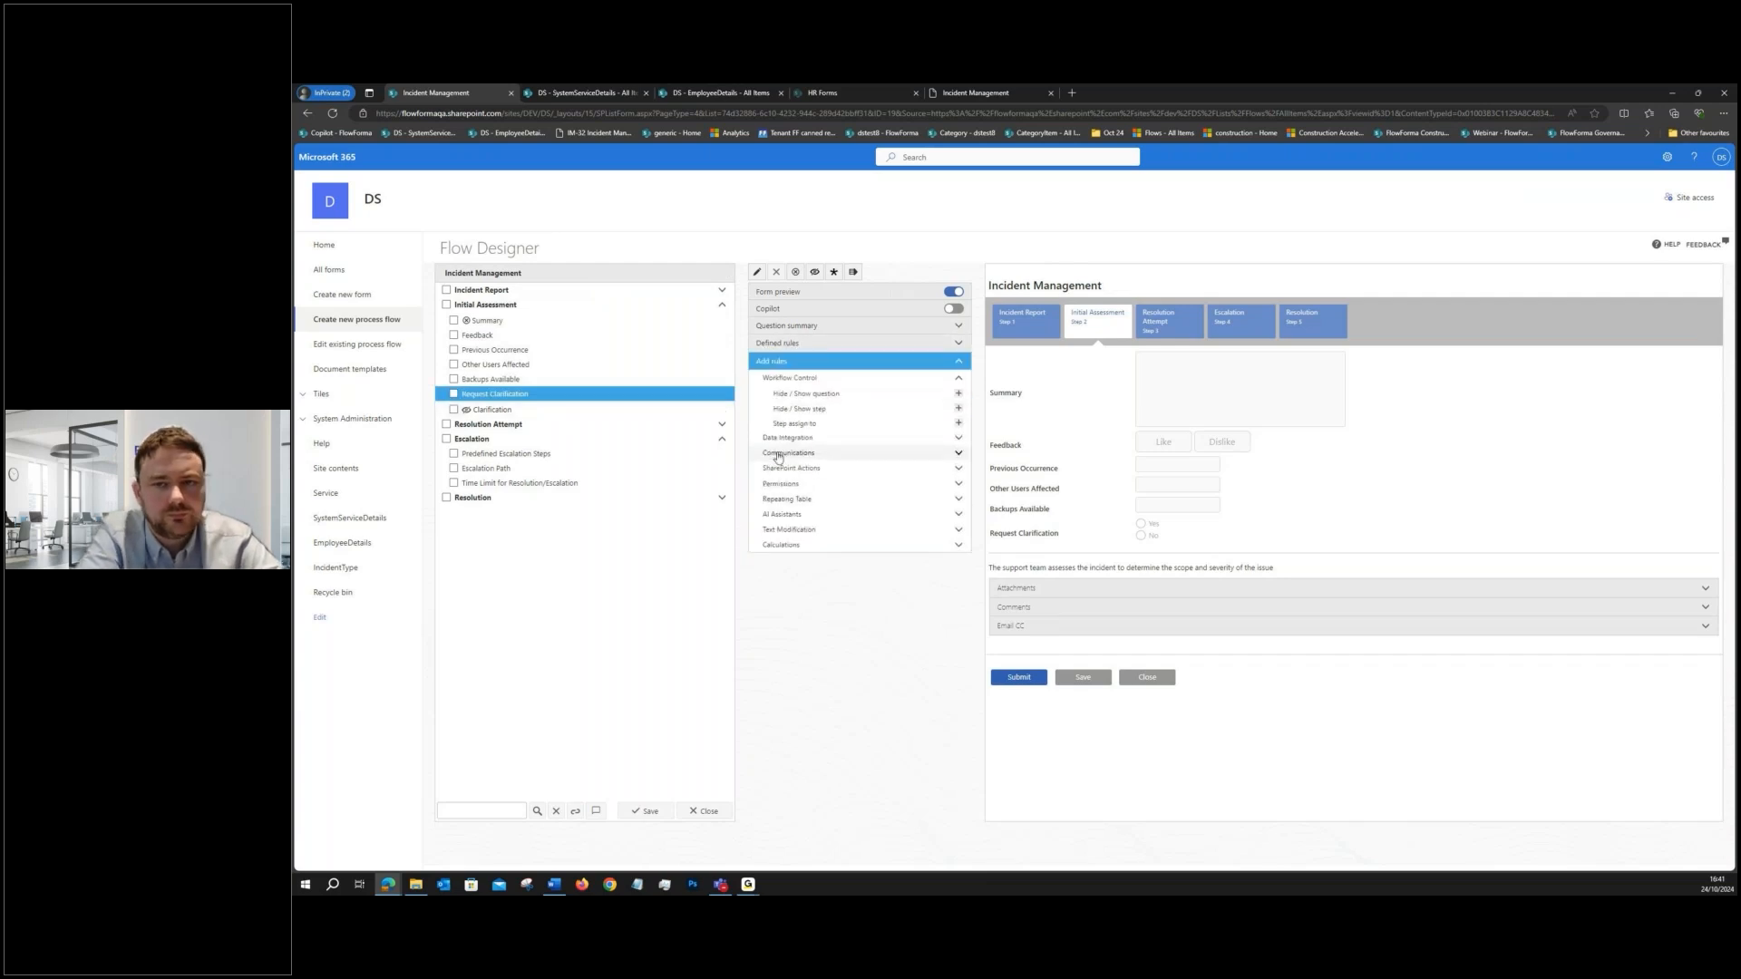
{"action": "left_click", "coordinate": [959, 395]}
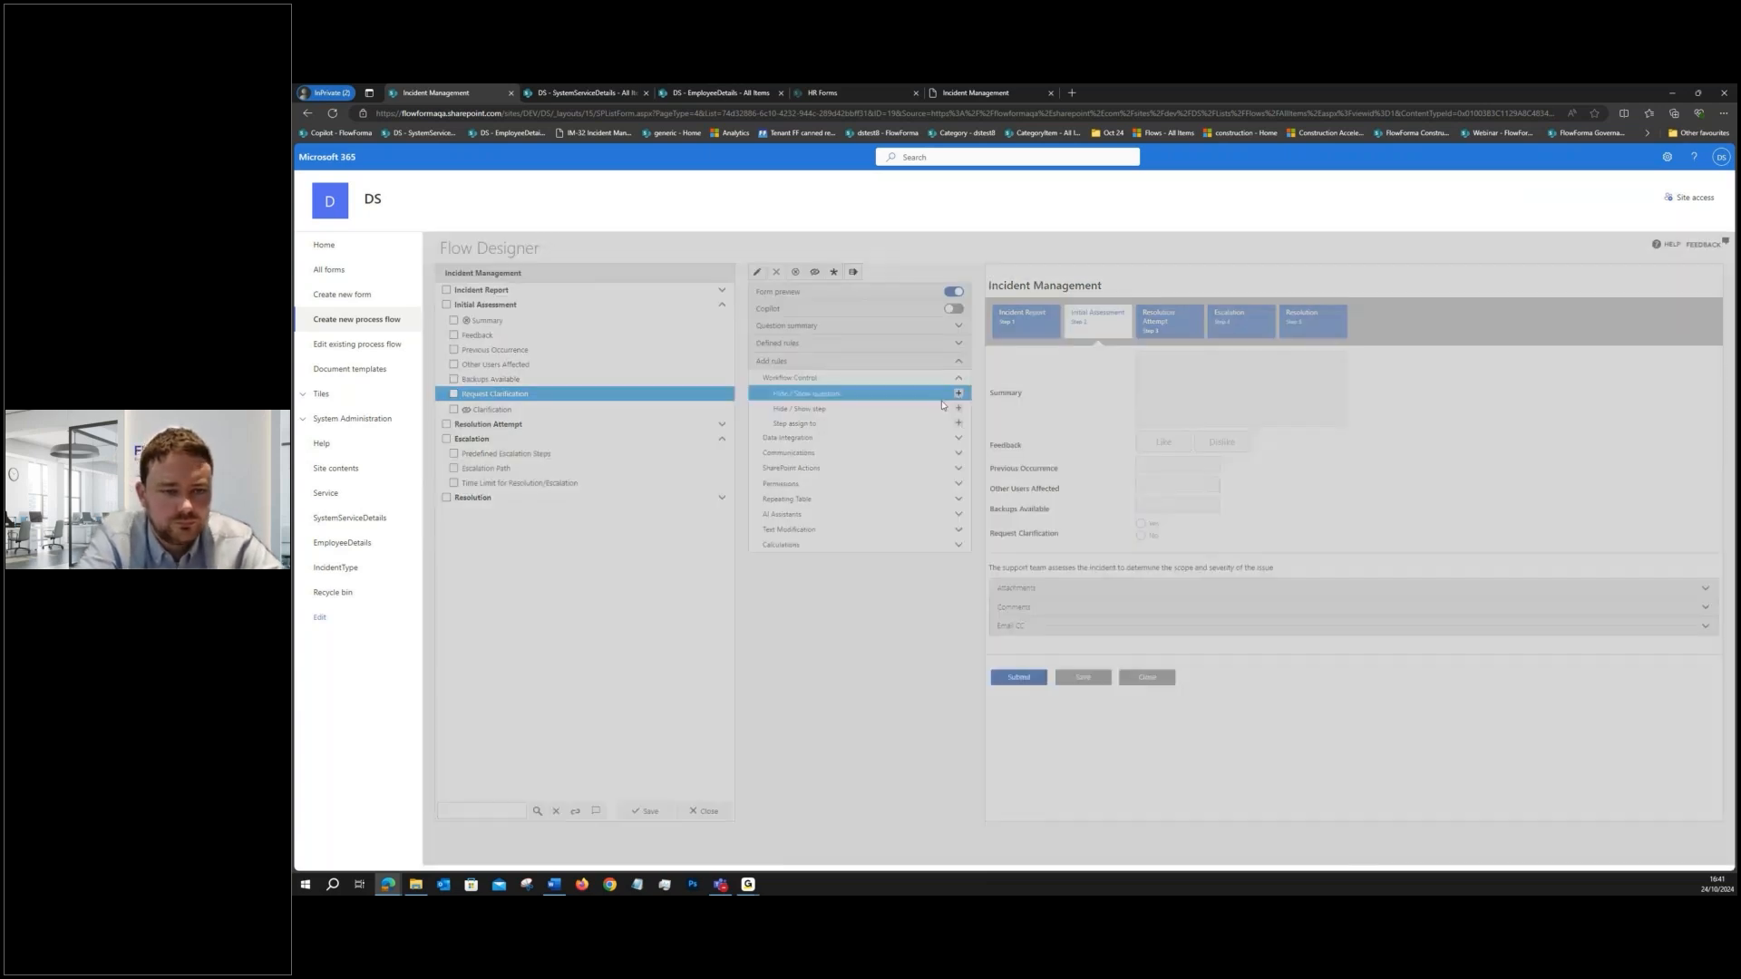
{"action": "left_click", "coordinate": [1020, 484]}
{"action": "left_click", "coordinate": [969, 476]}
{"action": "left_click", "coordinate": [883, 506]}
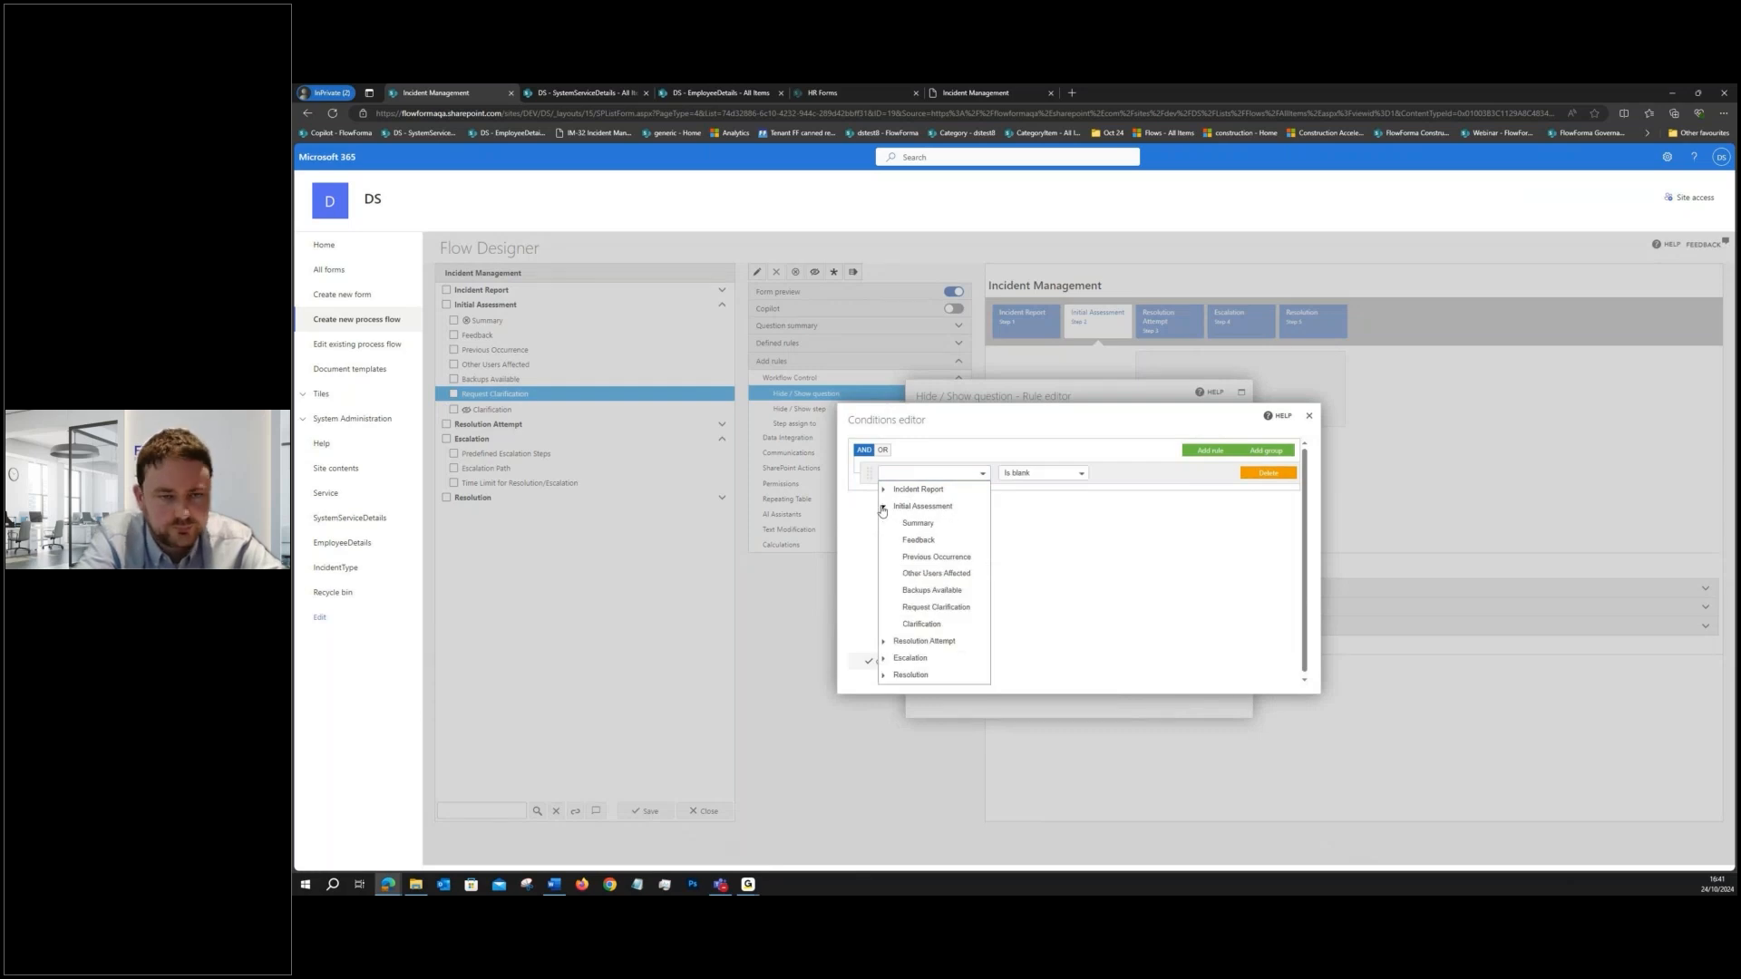
{"action": "left_click", "coordinate": [936, 607]}
{"action": "left_click", "coordinate": [1041, 473]}
{"action": "left_click", "coordinate": [1014, 520]}
{"action": "left_click", "coordinate": [1128, 473]}
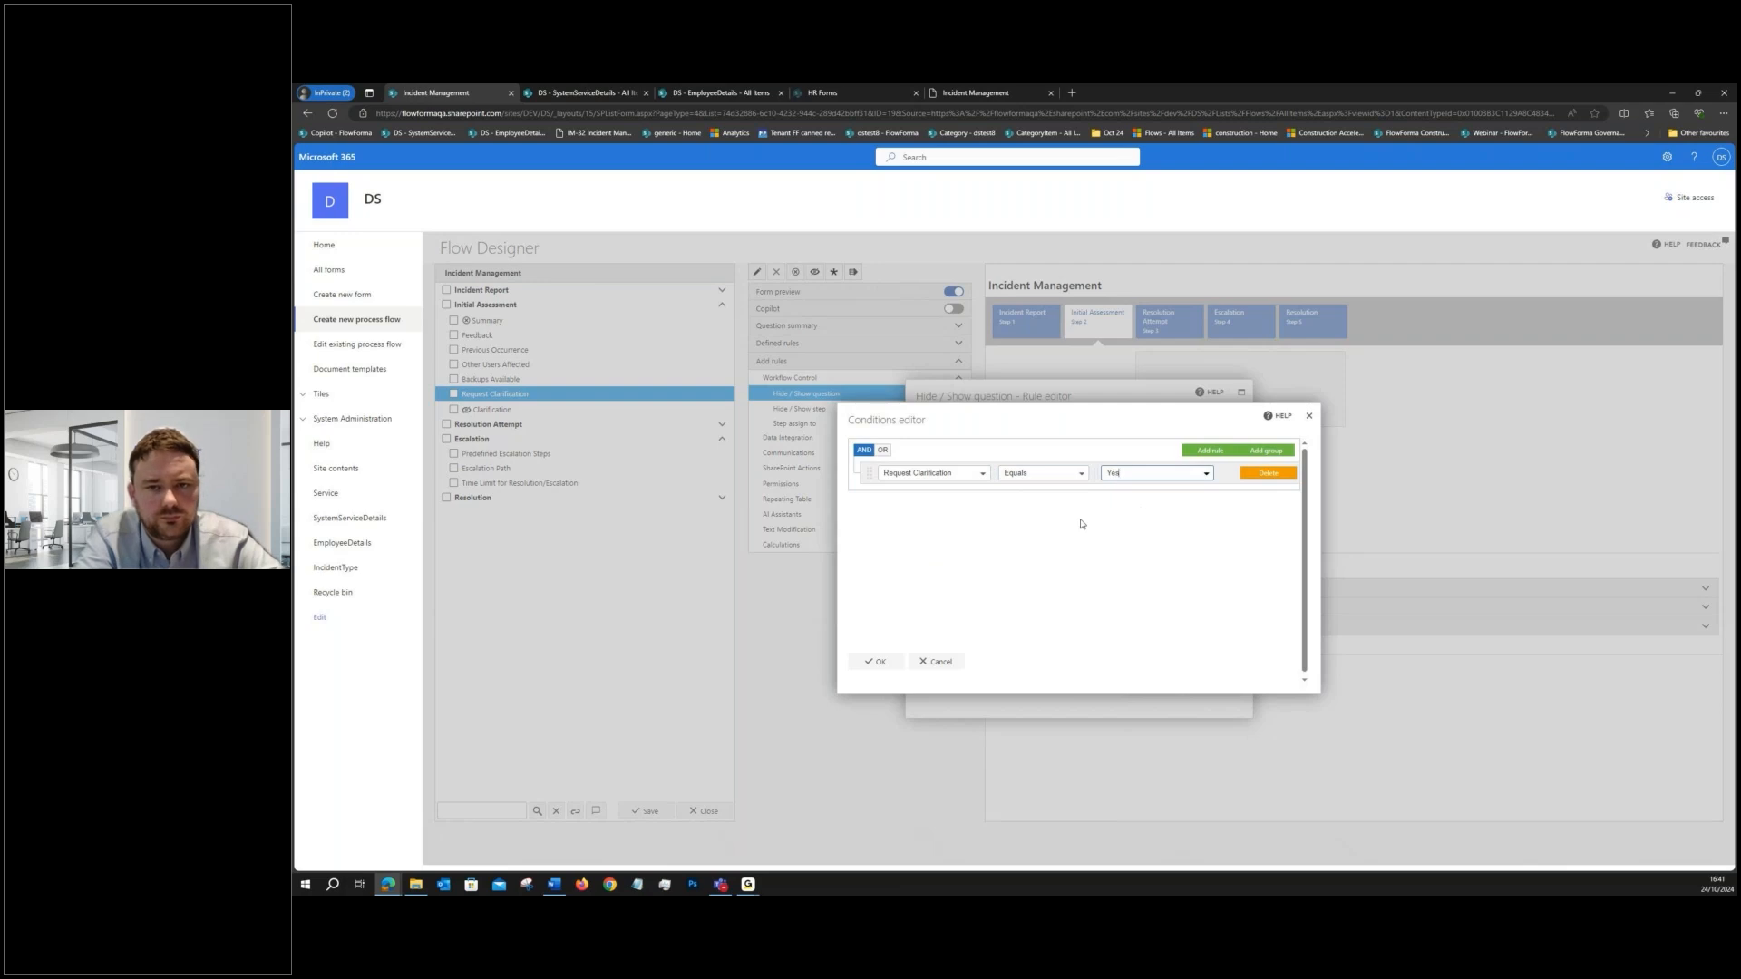
{"action": "left_click", "coordinate": [875, 661]}
- Title the rule "Hide / Show question - Request Clarification equals Yes", make it show Initial Assessment's Clarification question, and save it
{"action": "left_click_drag", "start_coordinate": [1057, 475], "coordinate": [940, 472]}
{"action": "key", "text": "ctrl+c"}
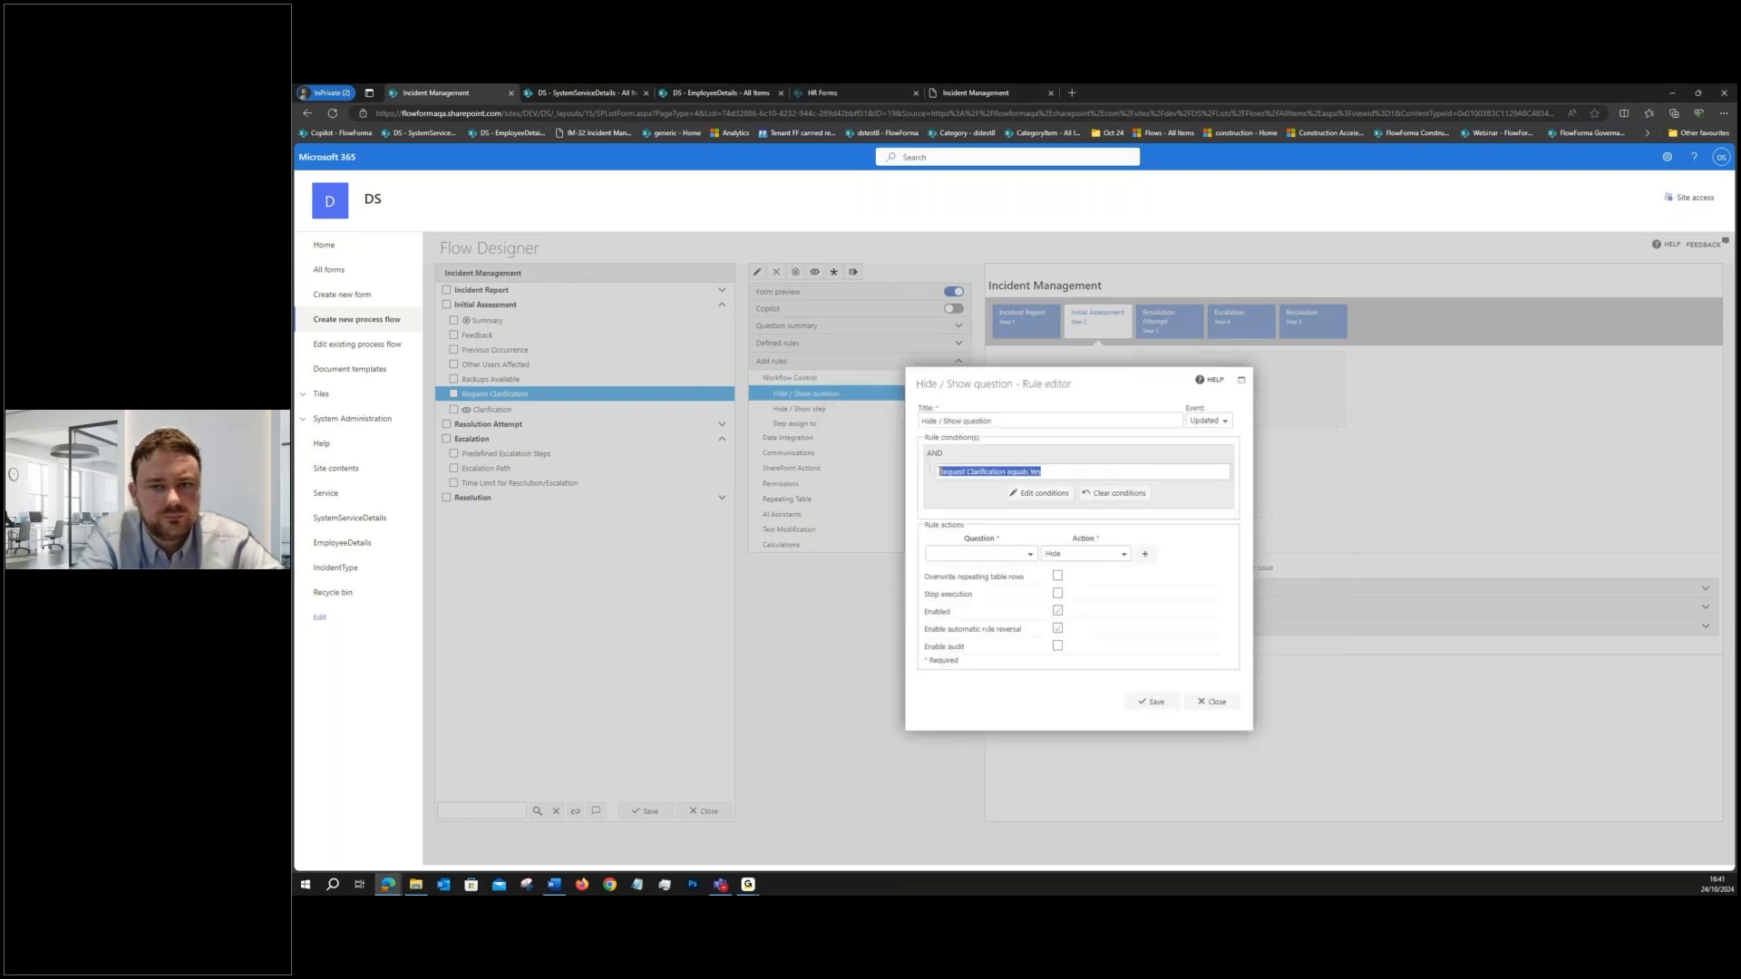
{"action": "left_click", "coordinate": [1000, 420]}
{"action": "type", "text": "-"}
{"action": "key", "text": "ctrl+v"}
{"action": "left_click", "coordinate": [1085, 553]}
{"action": "left_click", "coordinate": [1061, 572]}
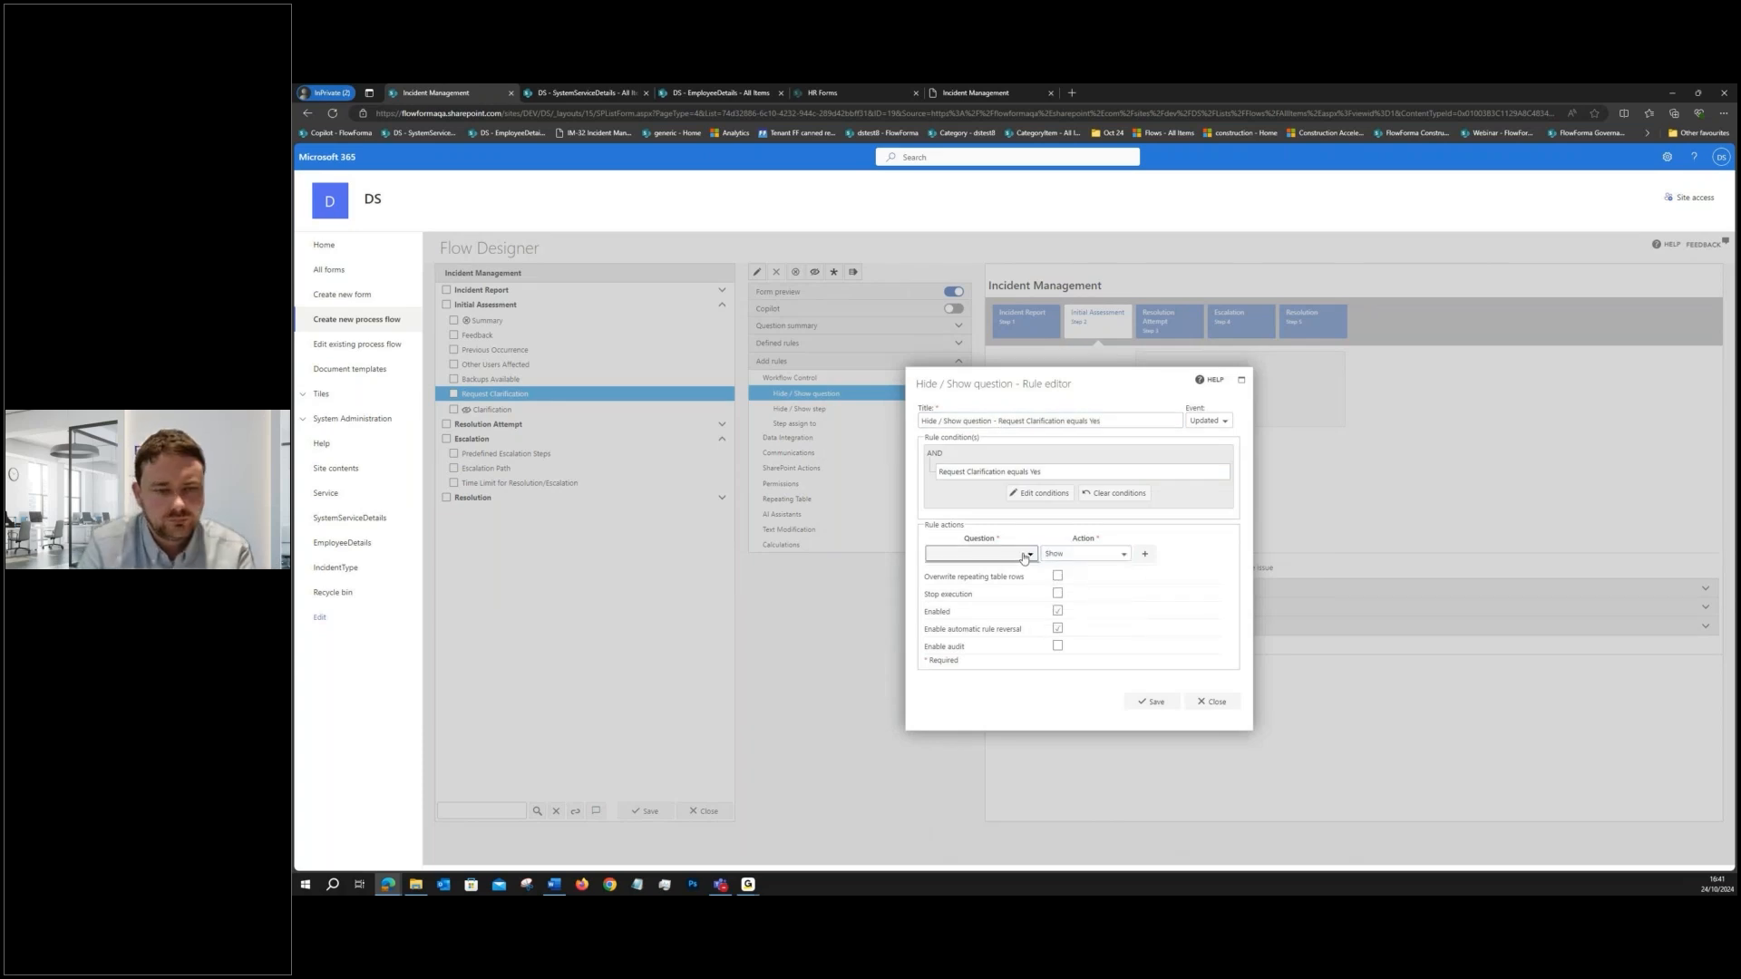
{"action": "left_click", "coordinate": [1025, 554]}
{"action": "left_click", "coordinate": [931, 587]}
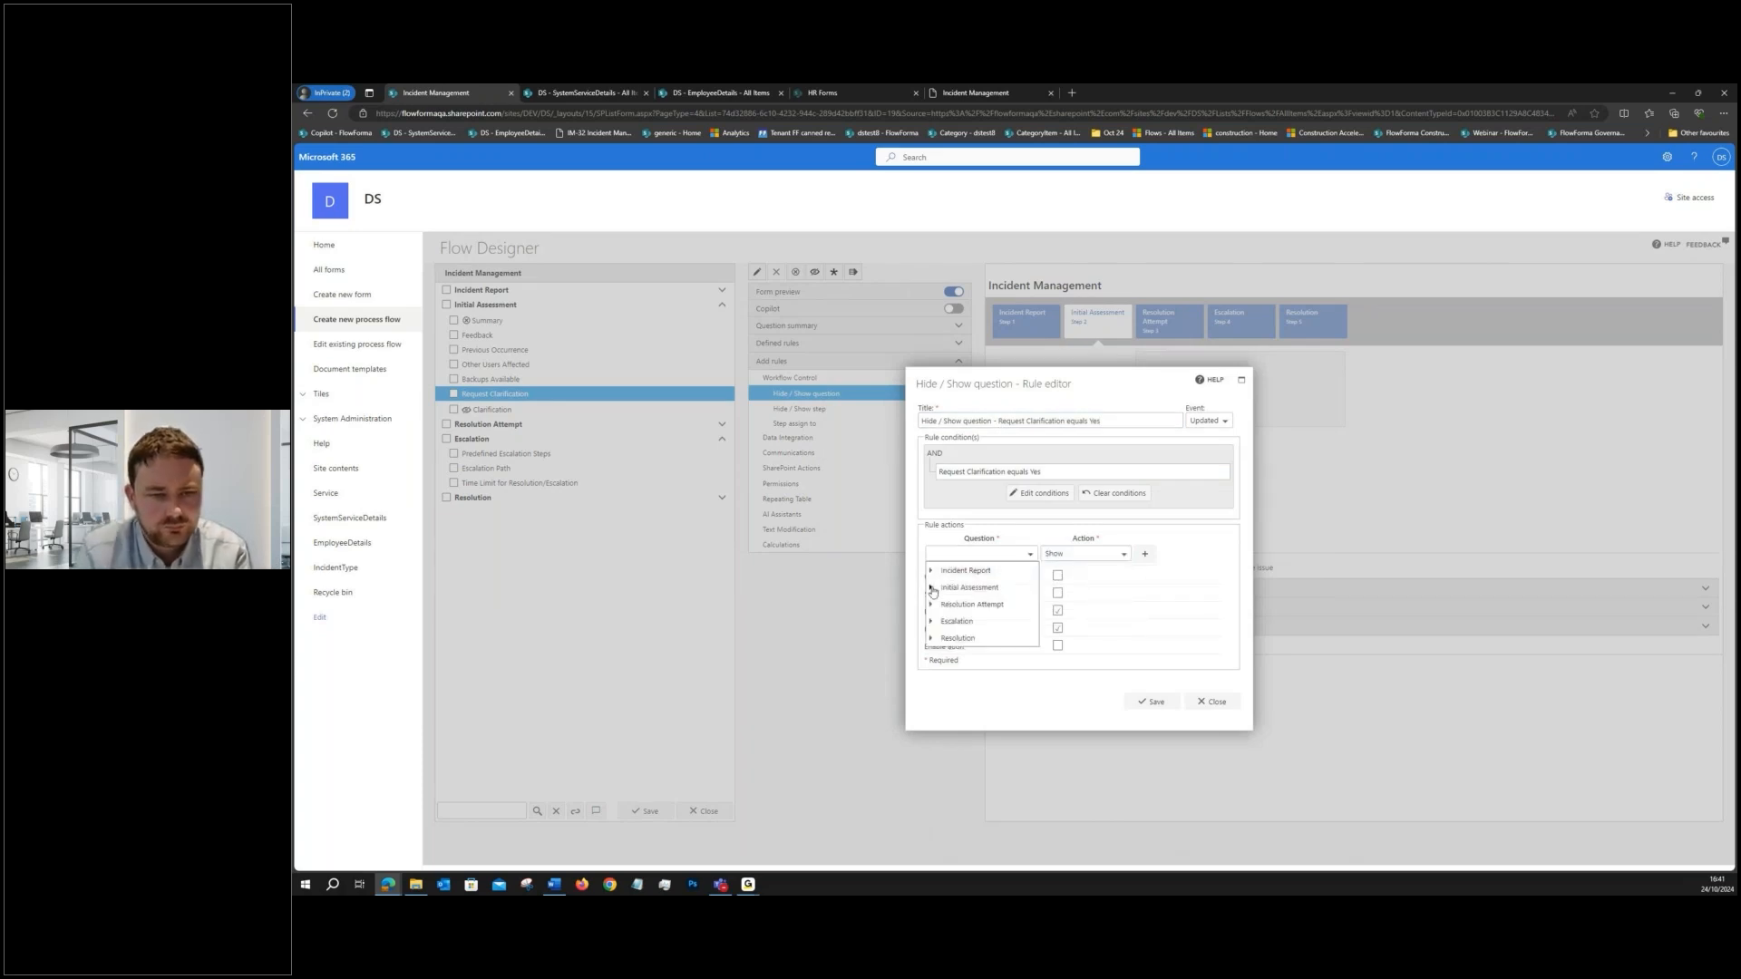
{"action": "left_click", "coordinate": [974, 705]}
{"action": "left_click", "coordinate": [1151, 700]}
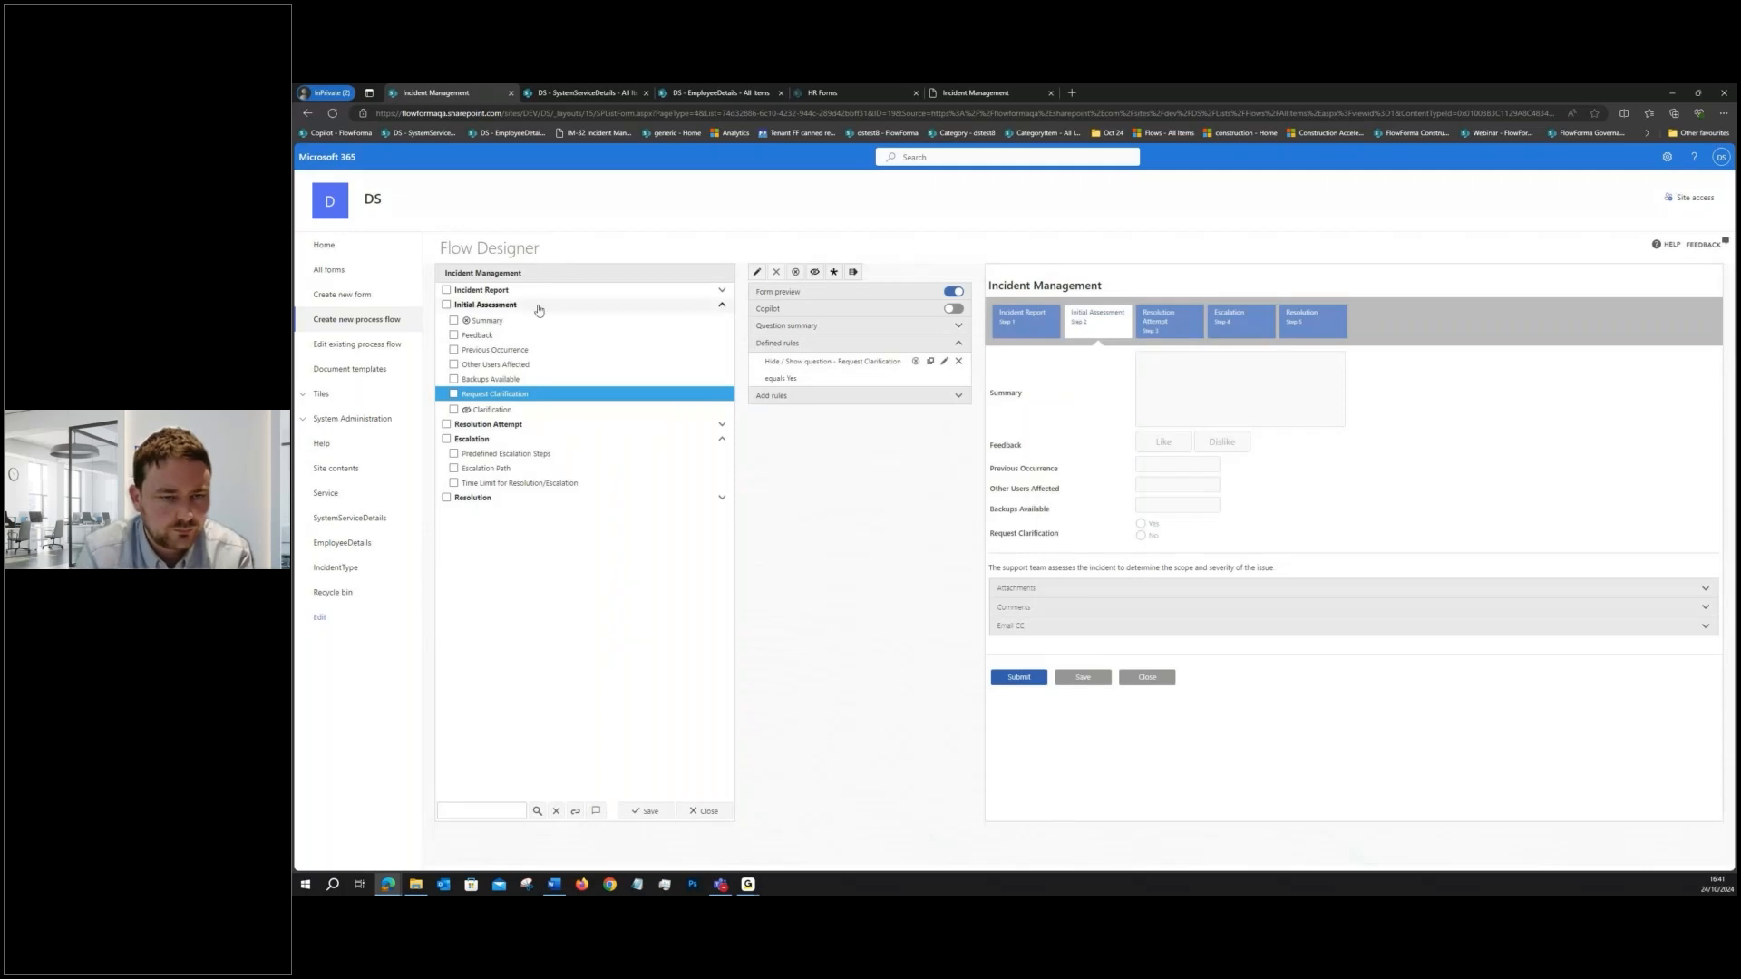
- Add a multiple-lines-of-text question titled "Clarification" to the Incident Report step, save it, and set it disabled and hidden by default
{"action": "left_click", "coordinate": [509, 291]}
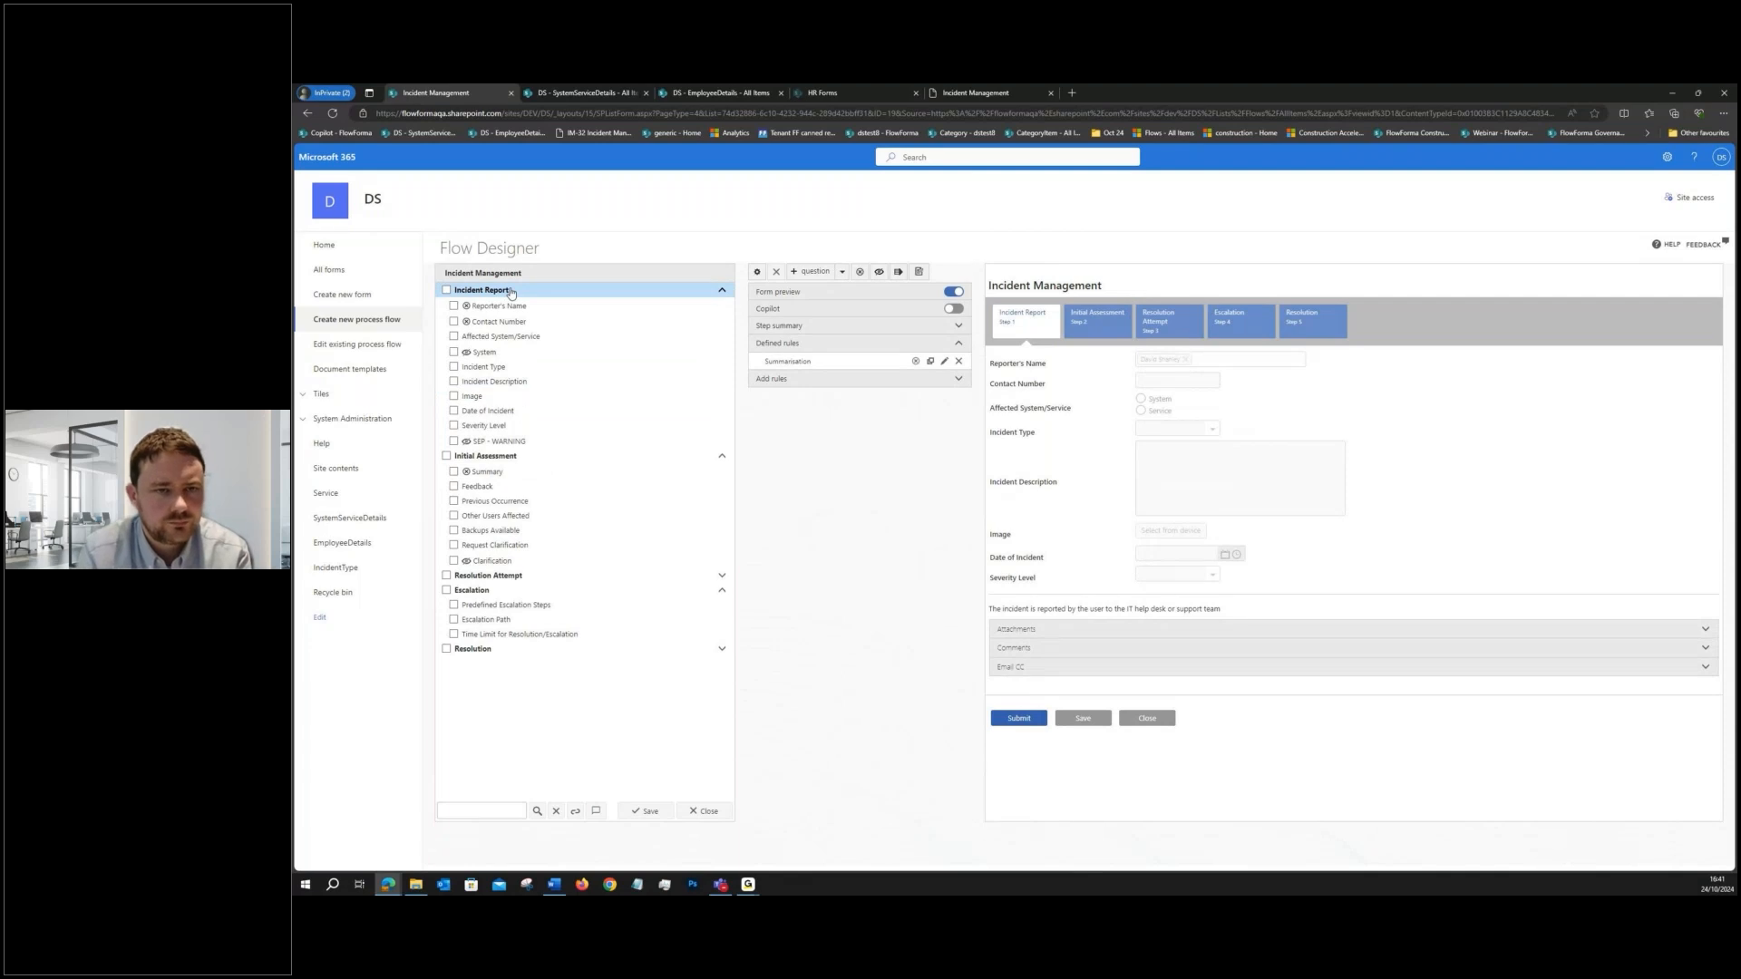
{"action": "left_click", "coordinate": [813, 272]}
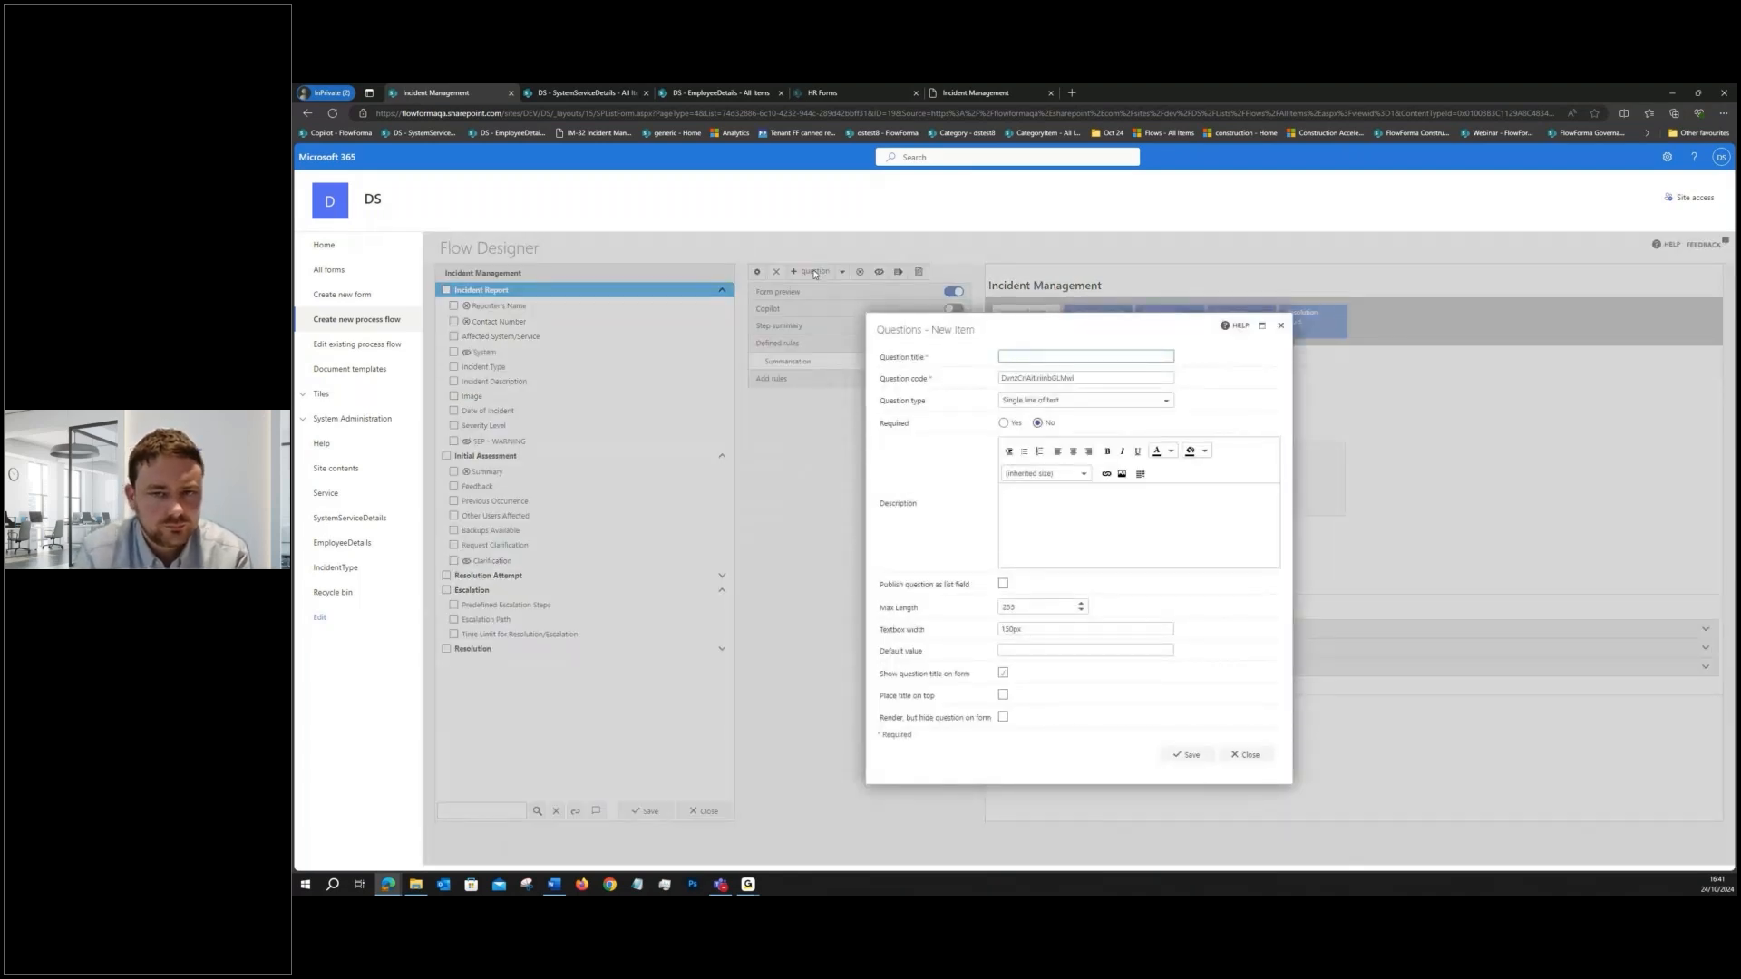
{"action": "type", "text": "Clarificatio"}
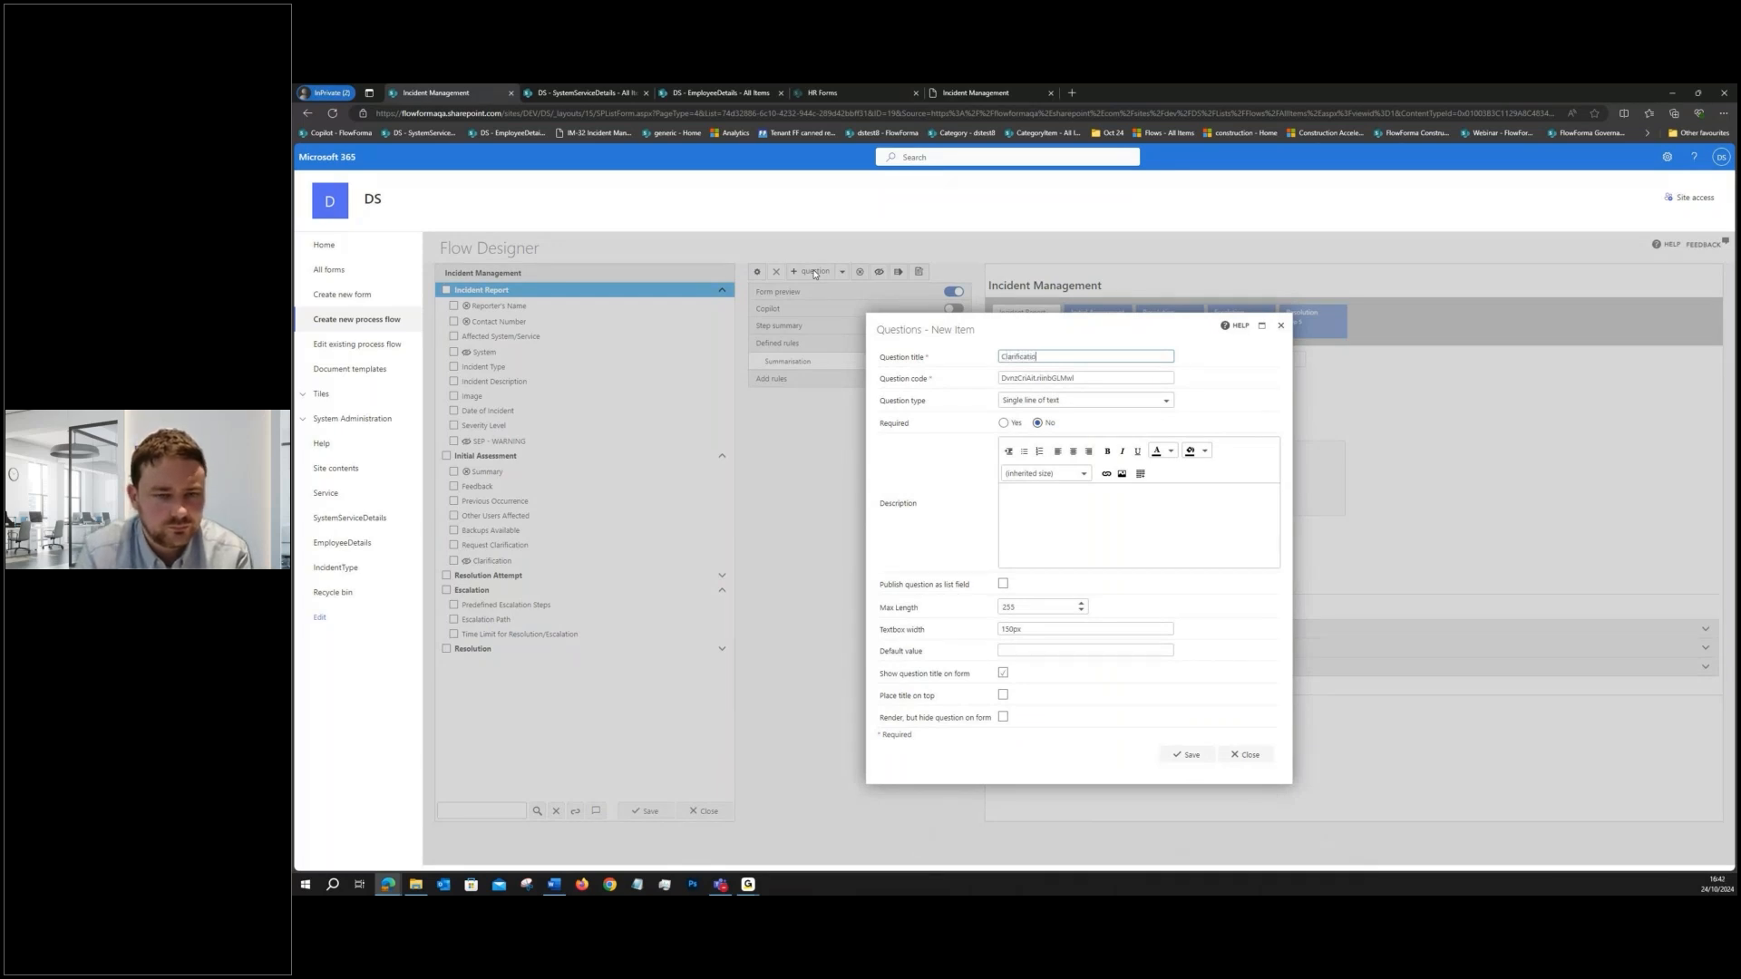
{"action": "type", "text": "n"}
{"action": "left_click", "coordinate": [1083, 400]}
{"action": "scroll", "coordinate": [1070, 471], "scroll_direction": "down", "scroll_amount": 3}
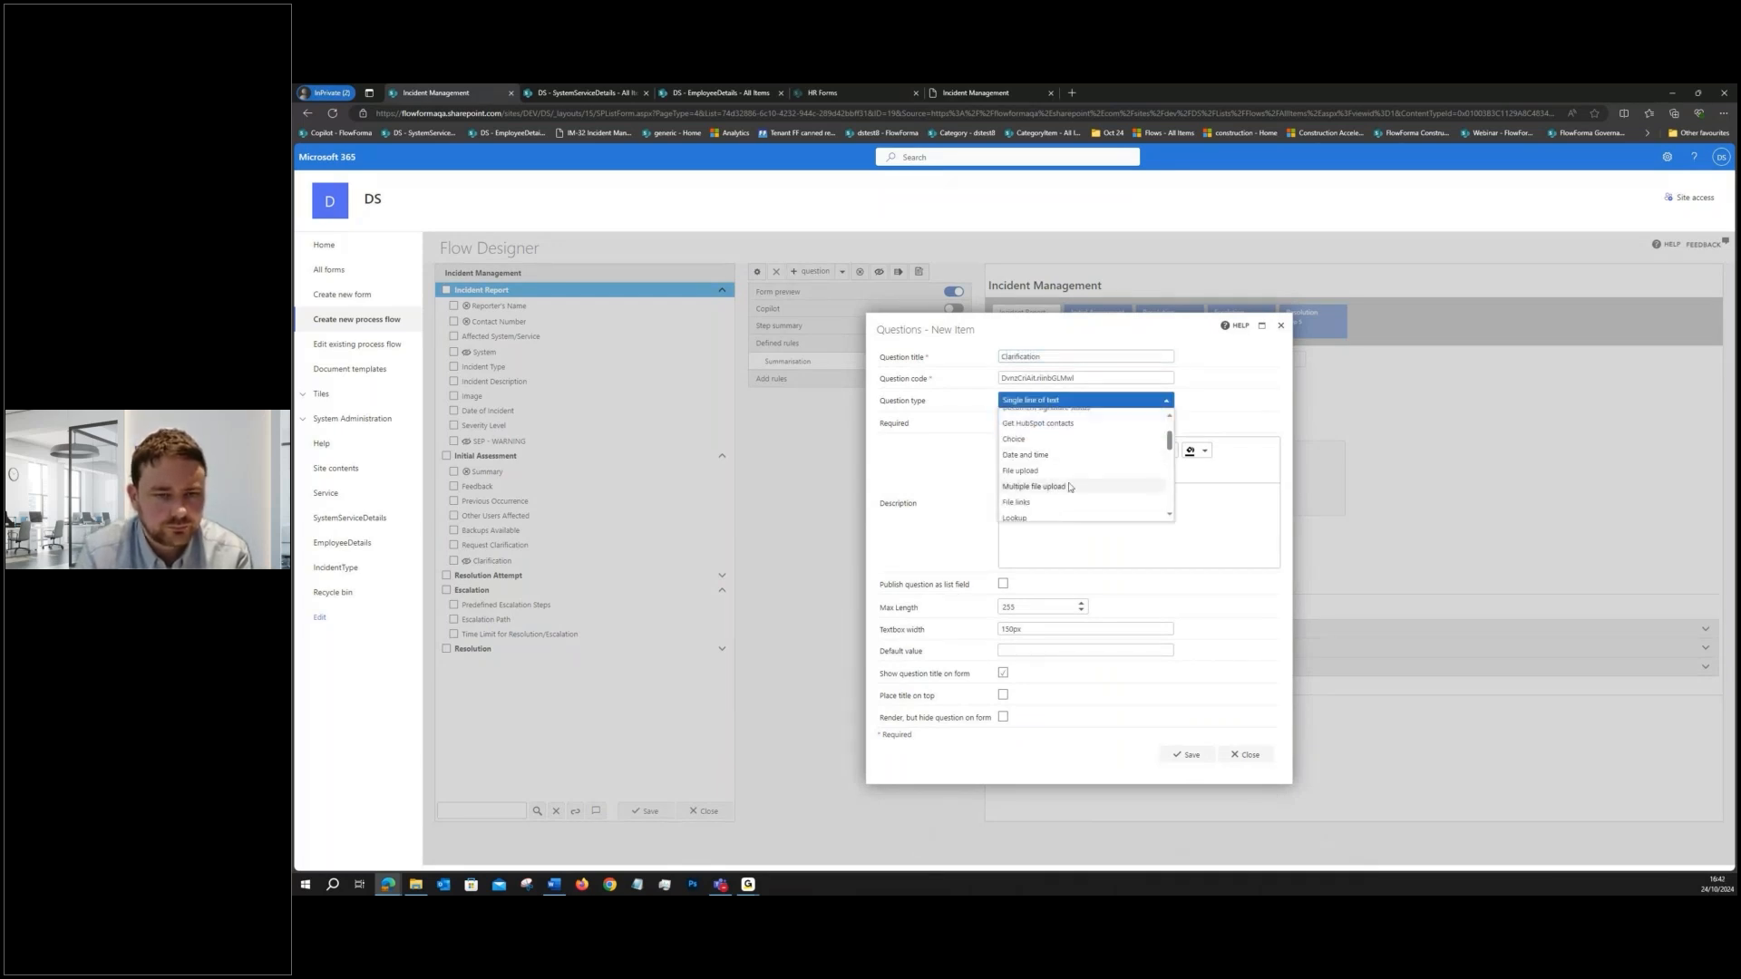
{"action": "scroll", "coordinate": [1069, 481], "scroll_direction": "up", "scroll_amount": 2}
{"action": "left_click", "coordinate": [1068, 469]}
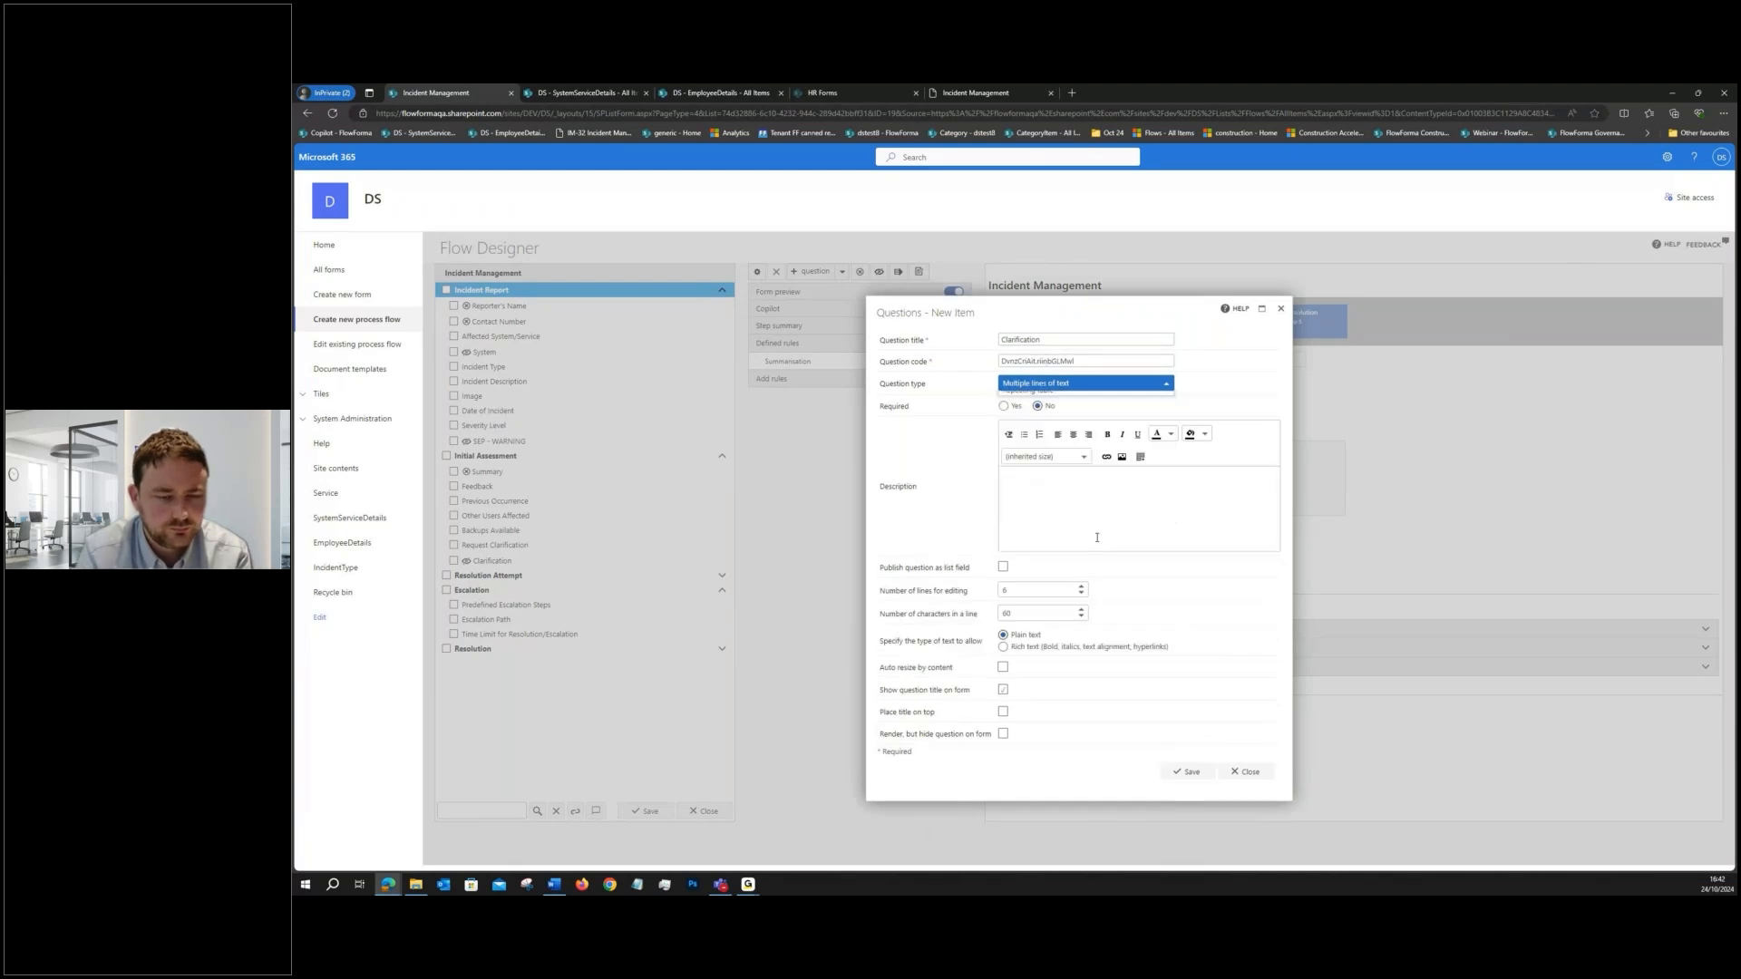
{"action": "left_click", "coordinate": [1190, 771]}
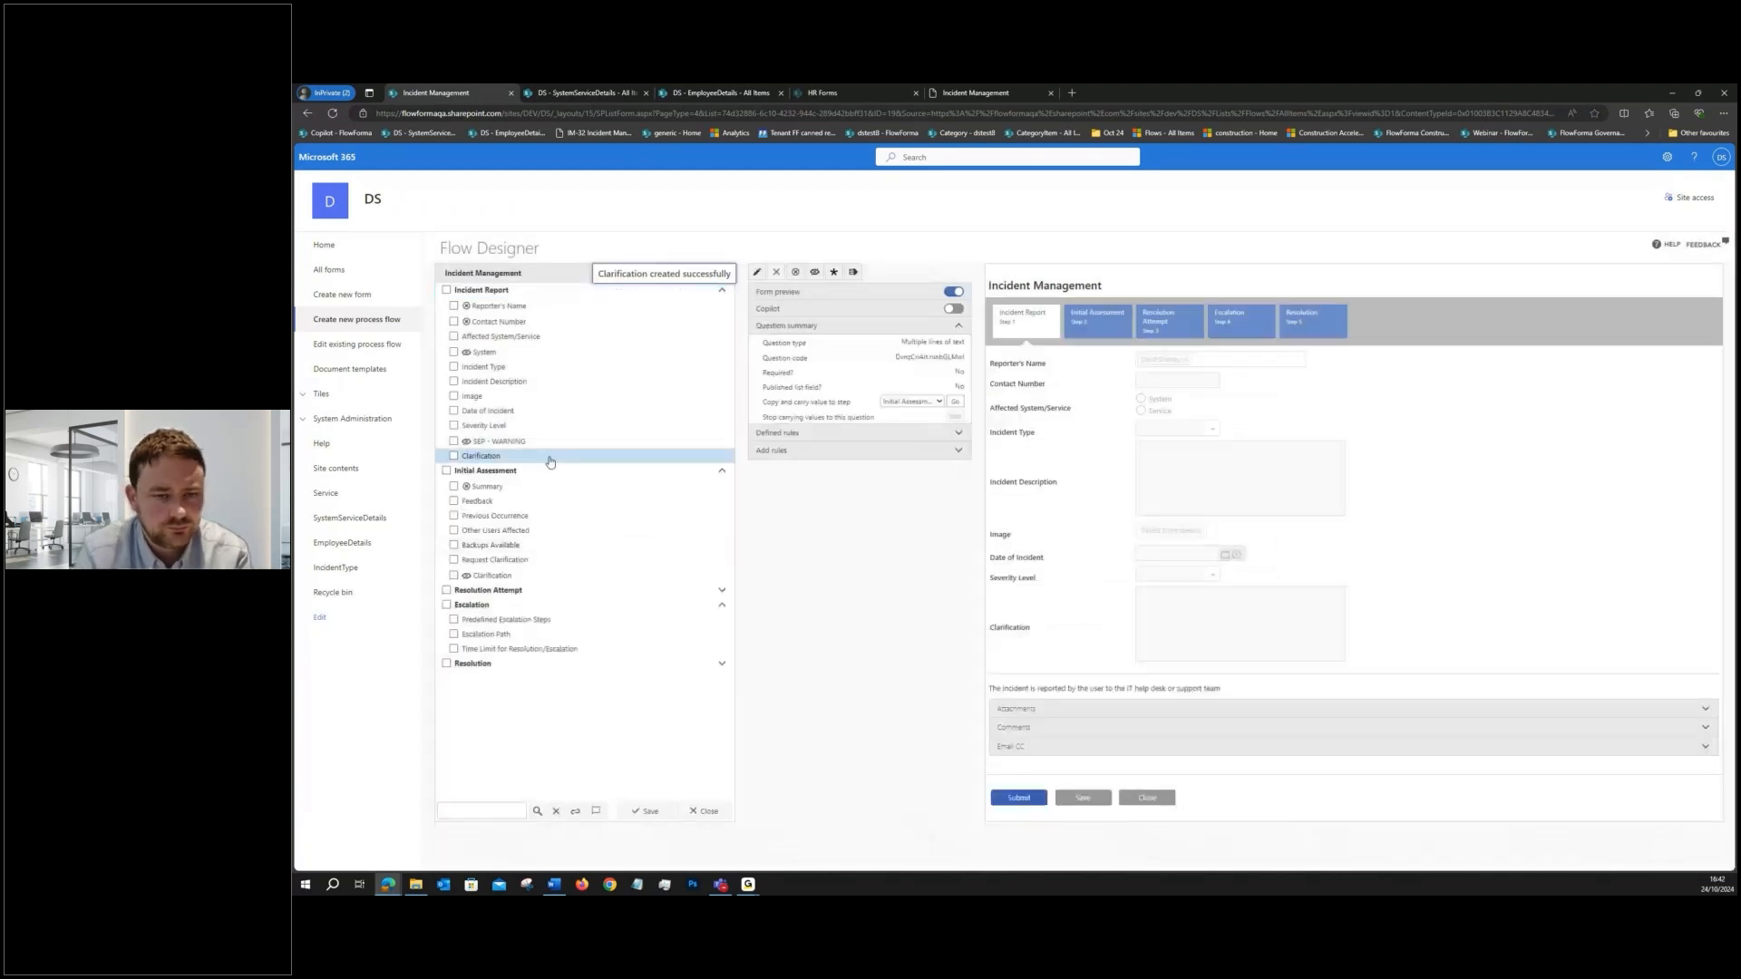
{"action": "left_click", "coordinate": [550, 459]}
{"action": "left_click", "coordinate": [814, 272]}
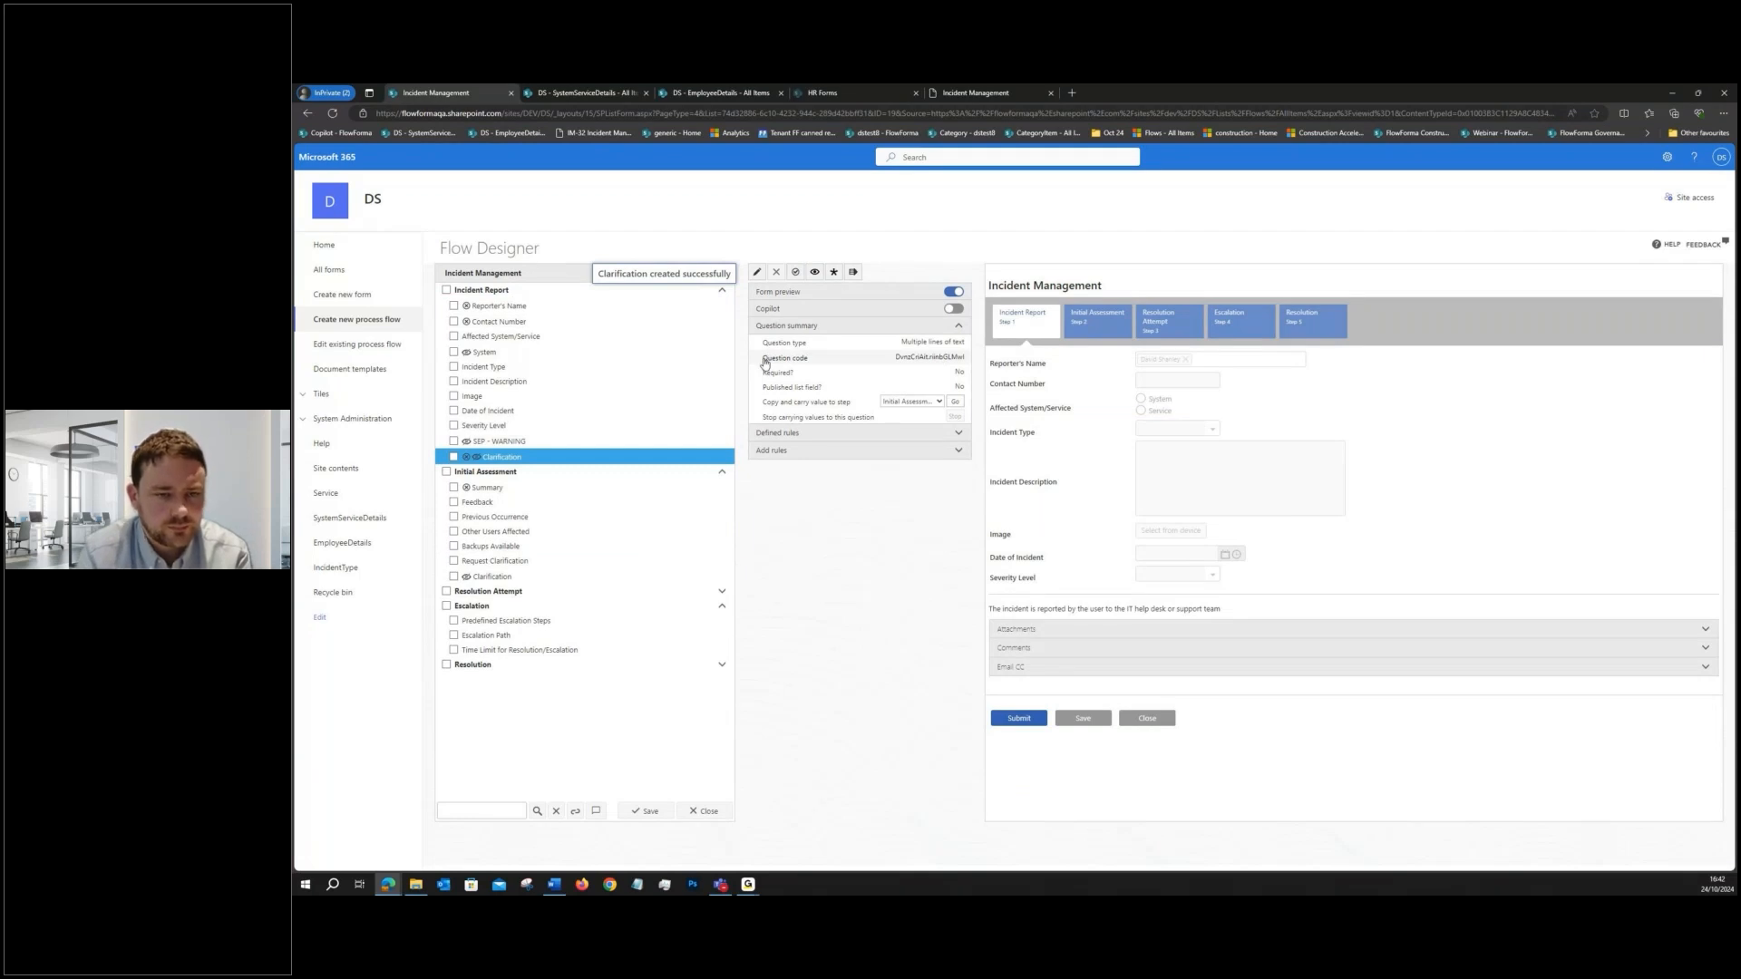
- Add a Pass back rule to Initial Assessment that returns to Incident Report when Request Clarification equals Yes
{"action": "left_click", "coordinate": [563, 473]}
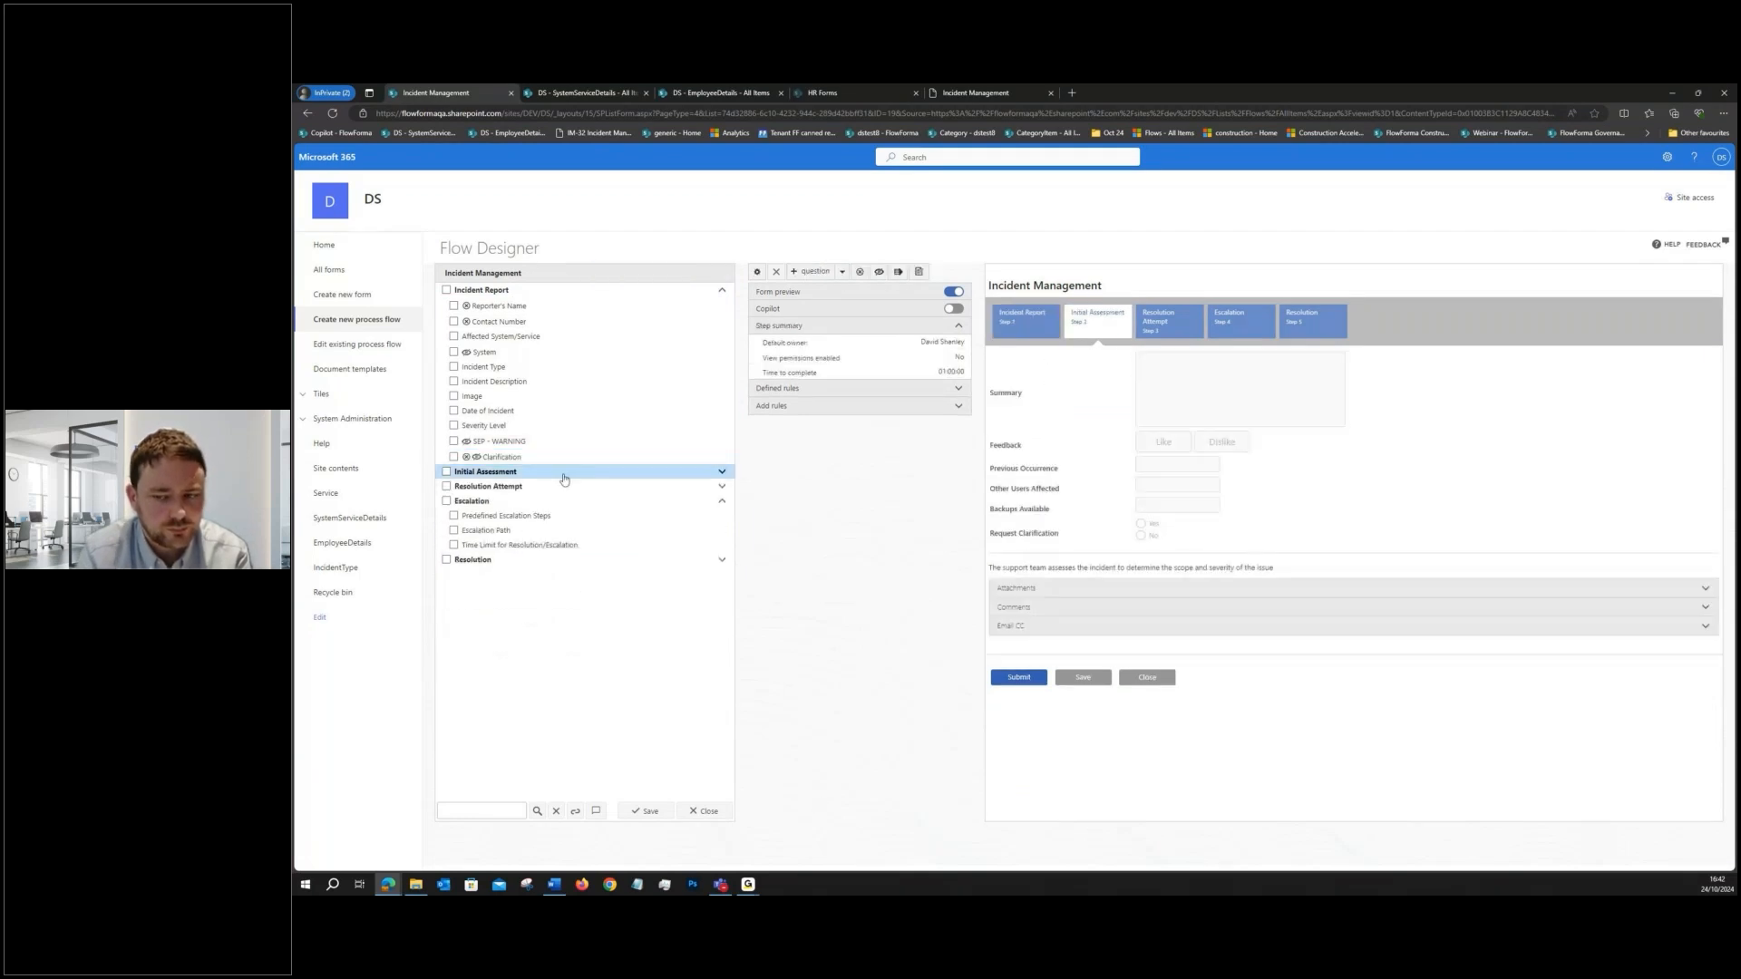
{"action": "left_click", "coordinate": [766, 406]}
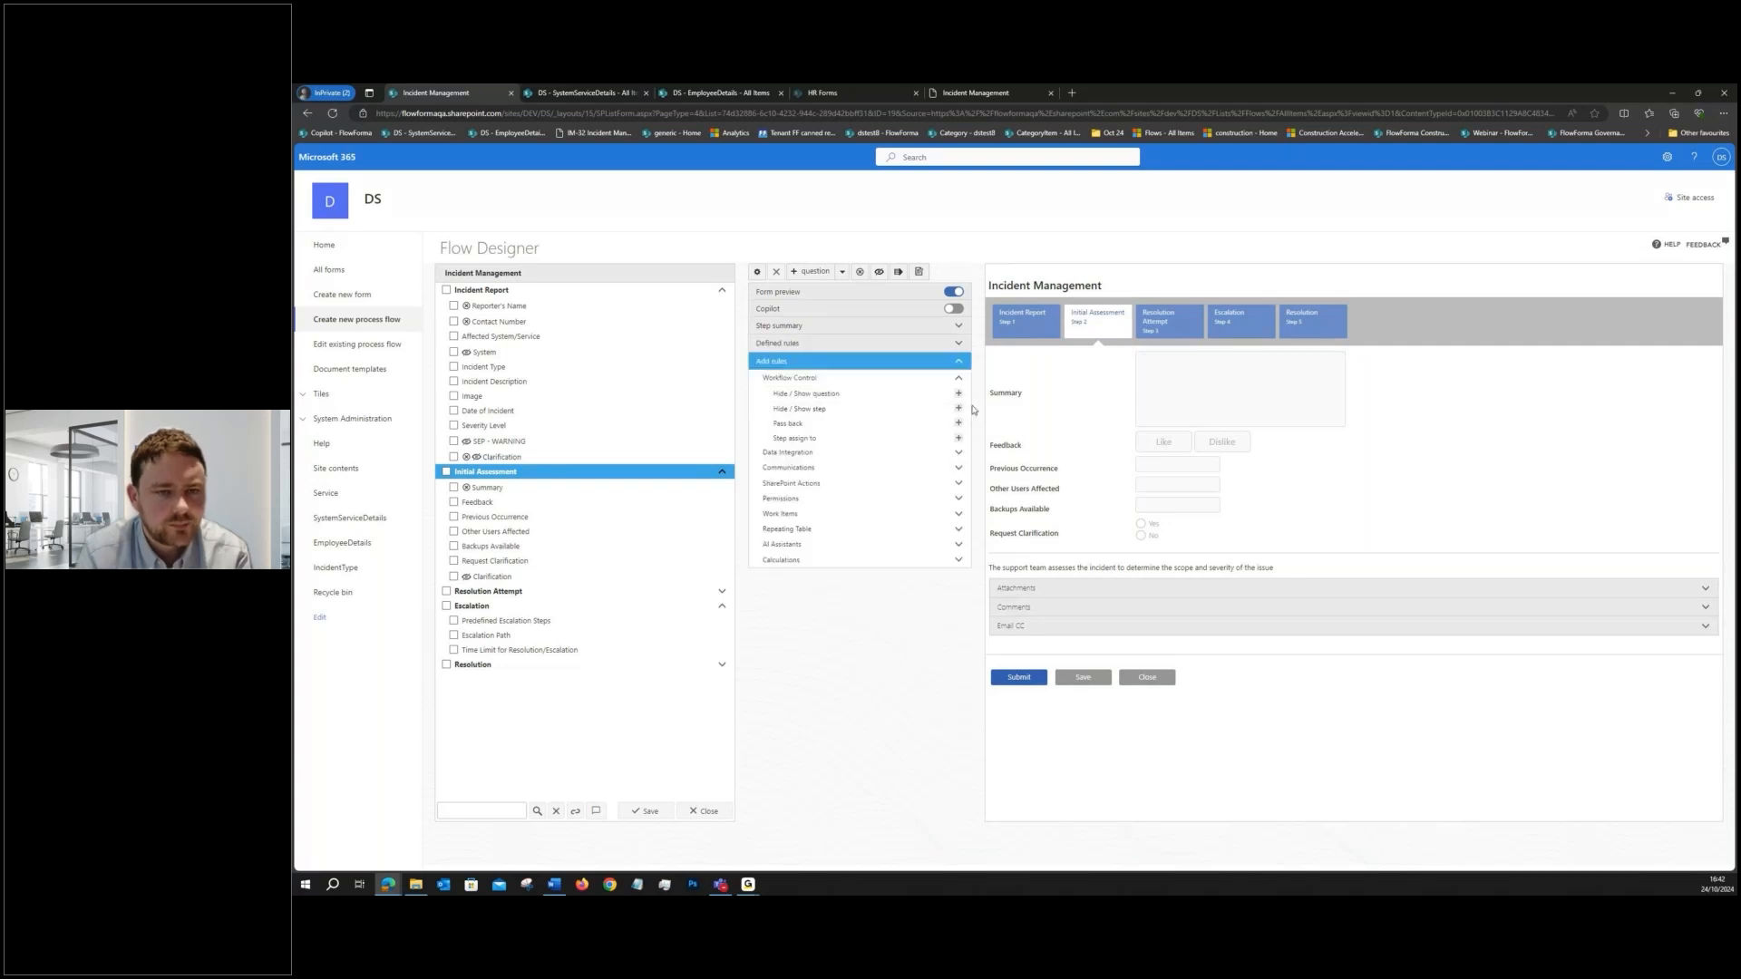
{"action": "left_click", "coordinate": [958, 422]}
{"action": "left_click", "coordinate": [1032, 505]}
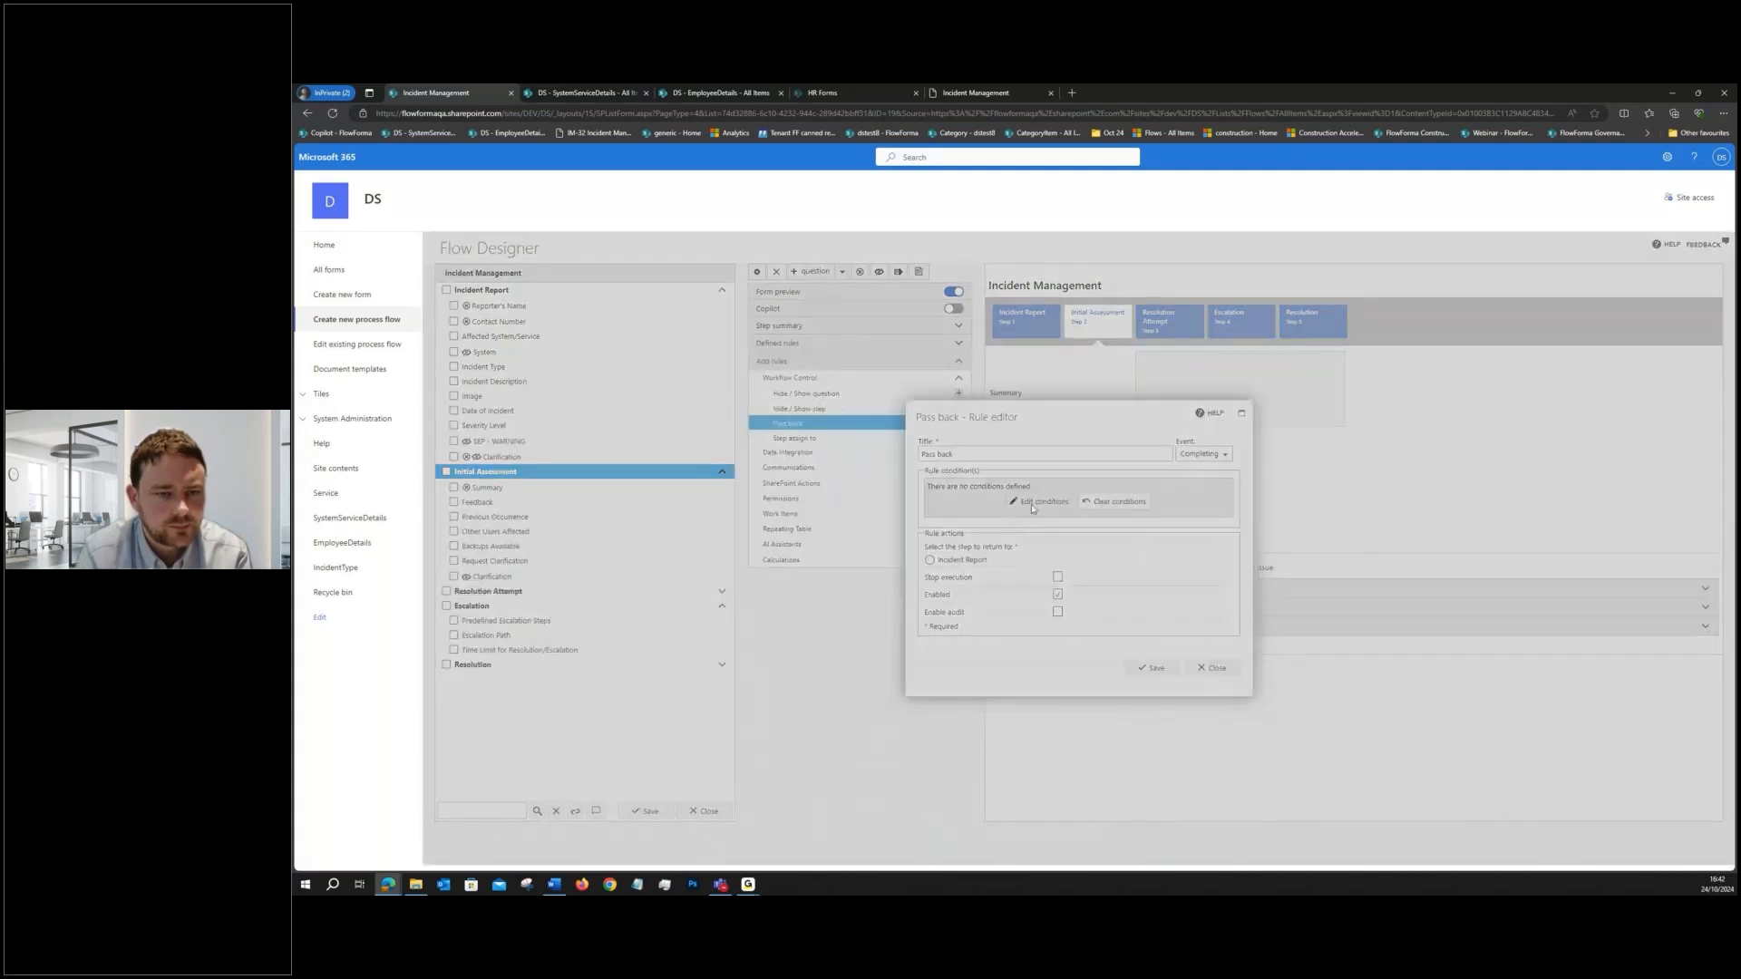
{"action": "left_click", "coordinate": [943, 472]}
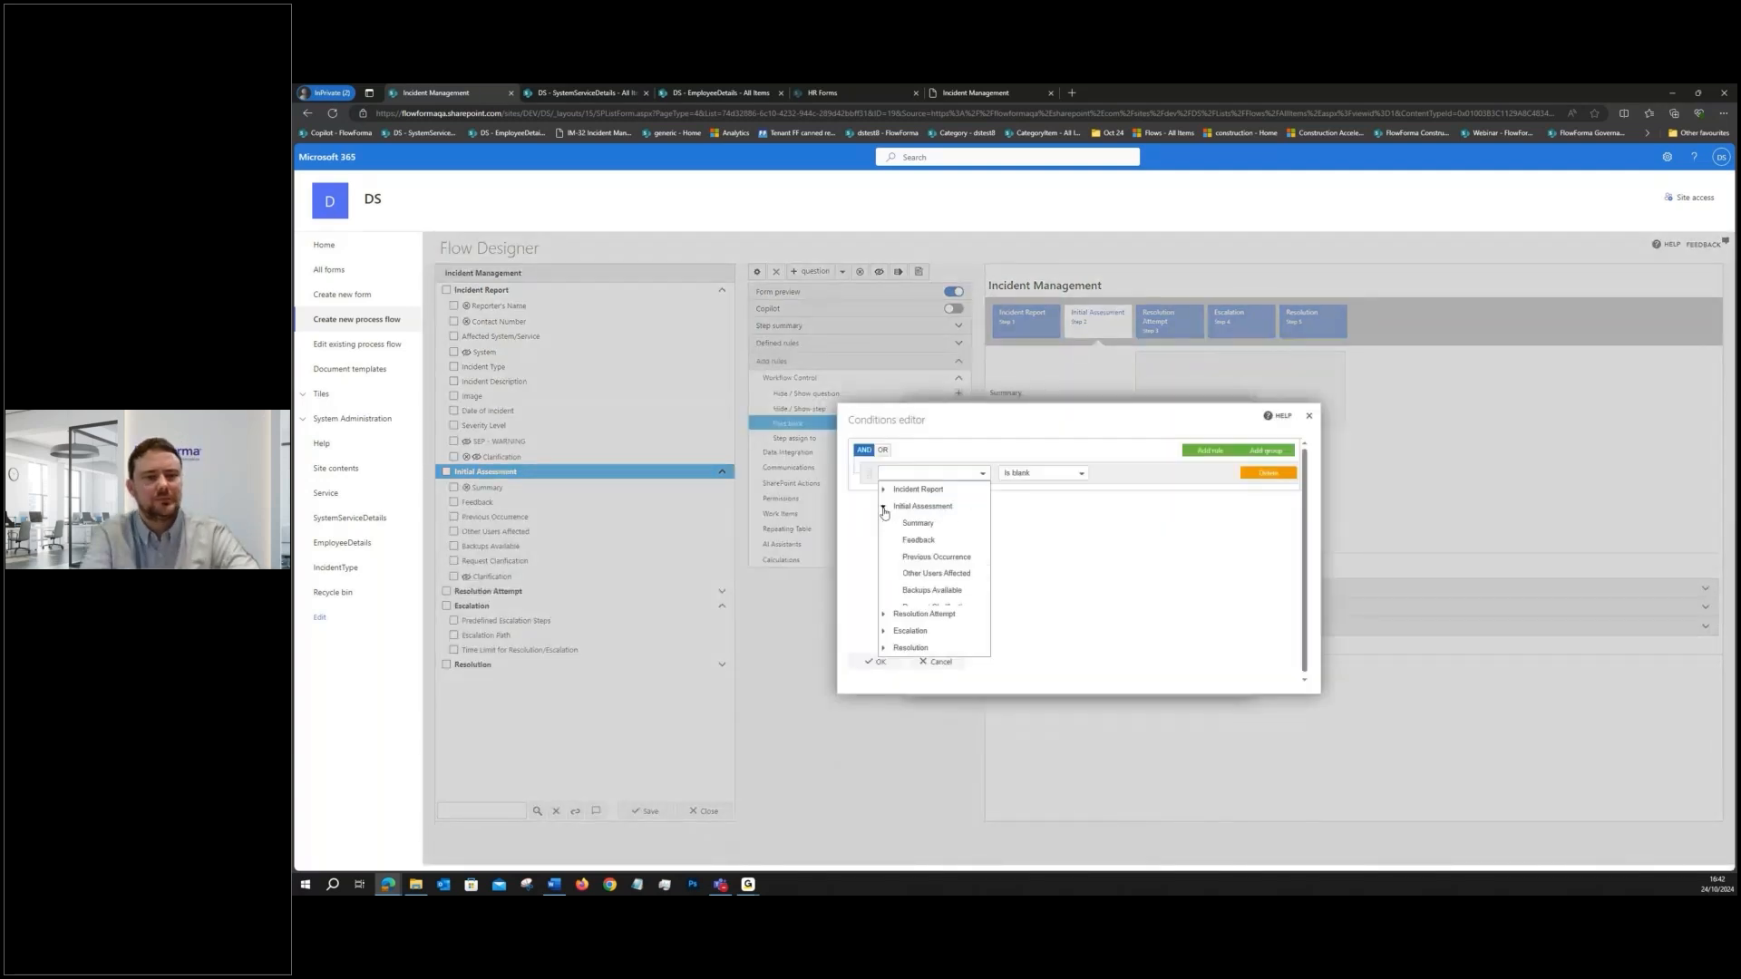
{"action": "left_click", "coordinate": [938, 608]}
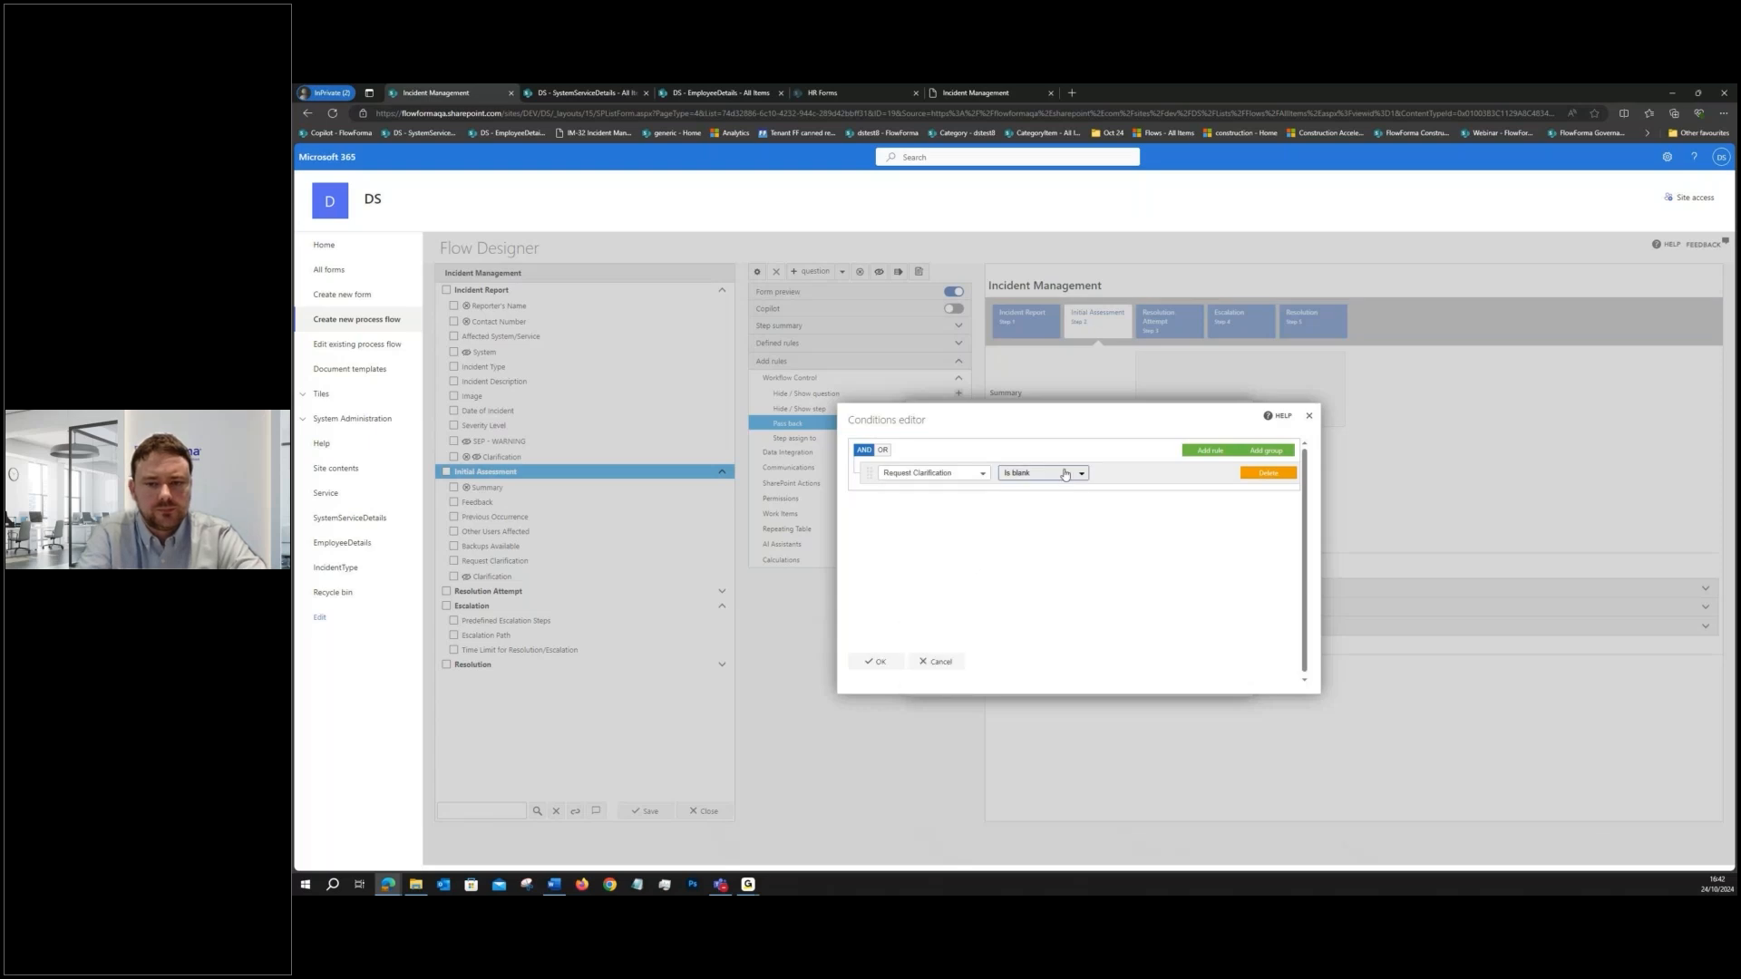
{"action": "left_click", "coordinate": [1061, 473]}
{"action": "left_click", "coordinate": [1024, 490]}
{"action": "left_click", "coordinate": [1145, 469]}
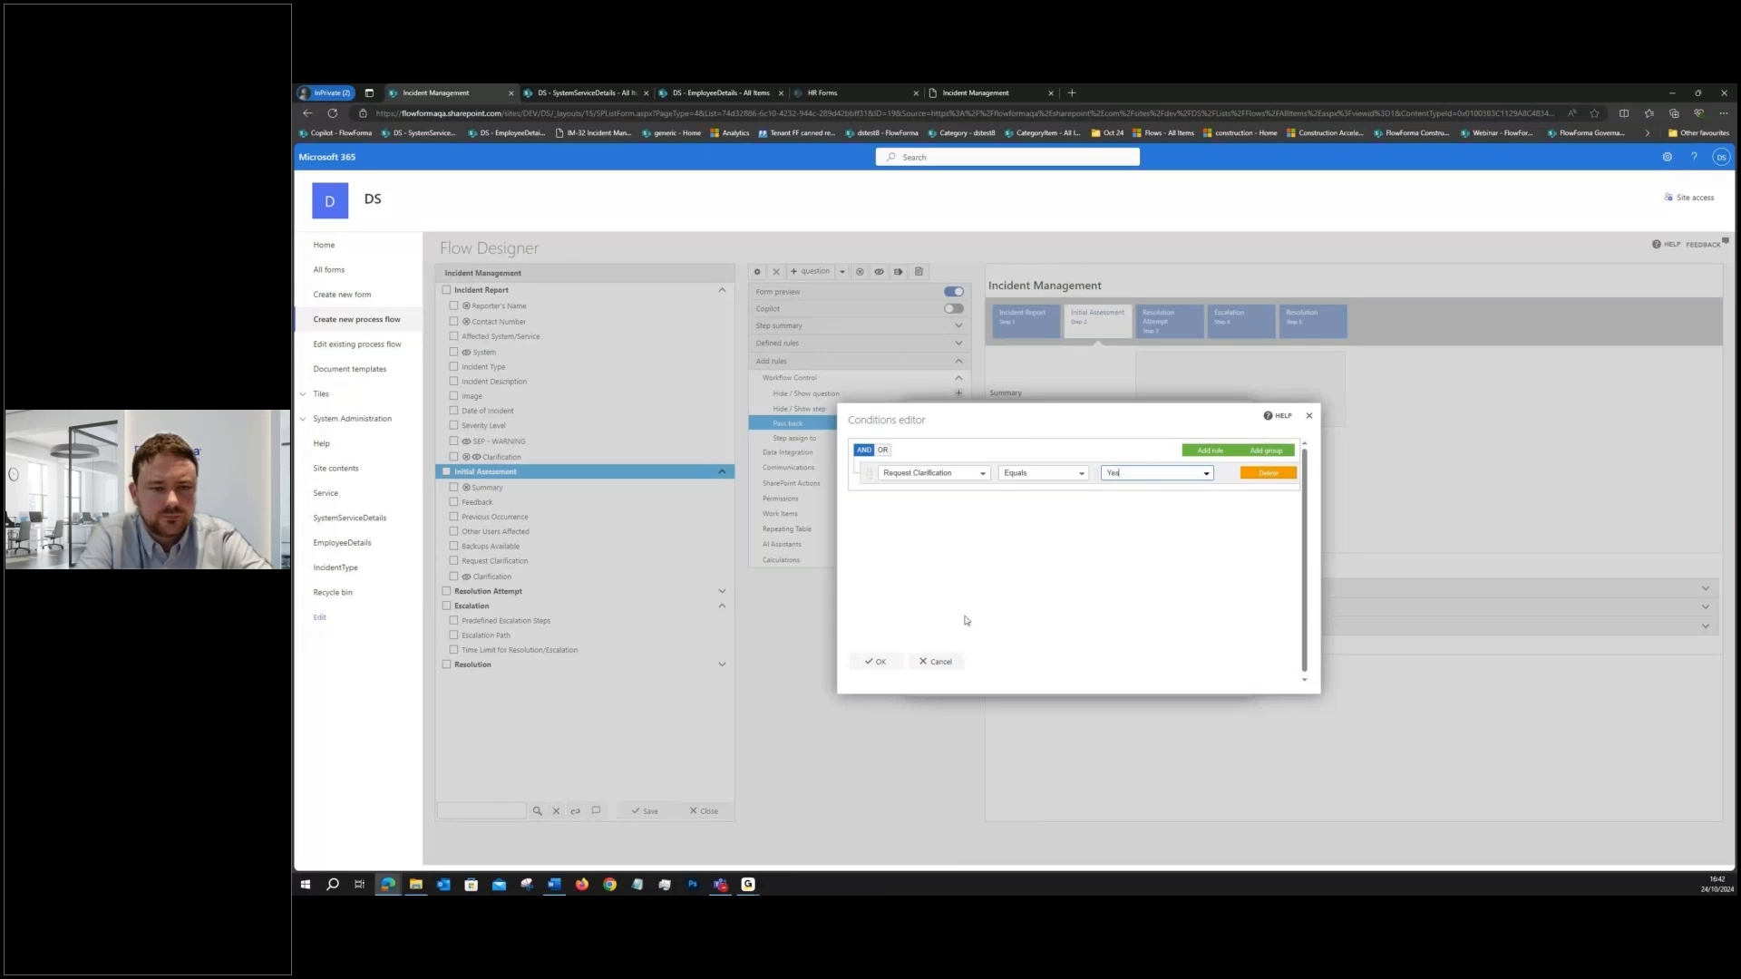
{"action": "left_click", "coordinate": [872, 663]}
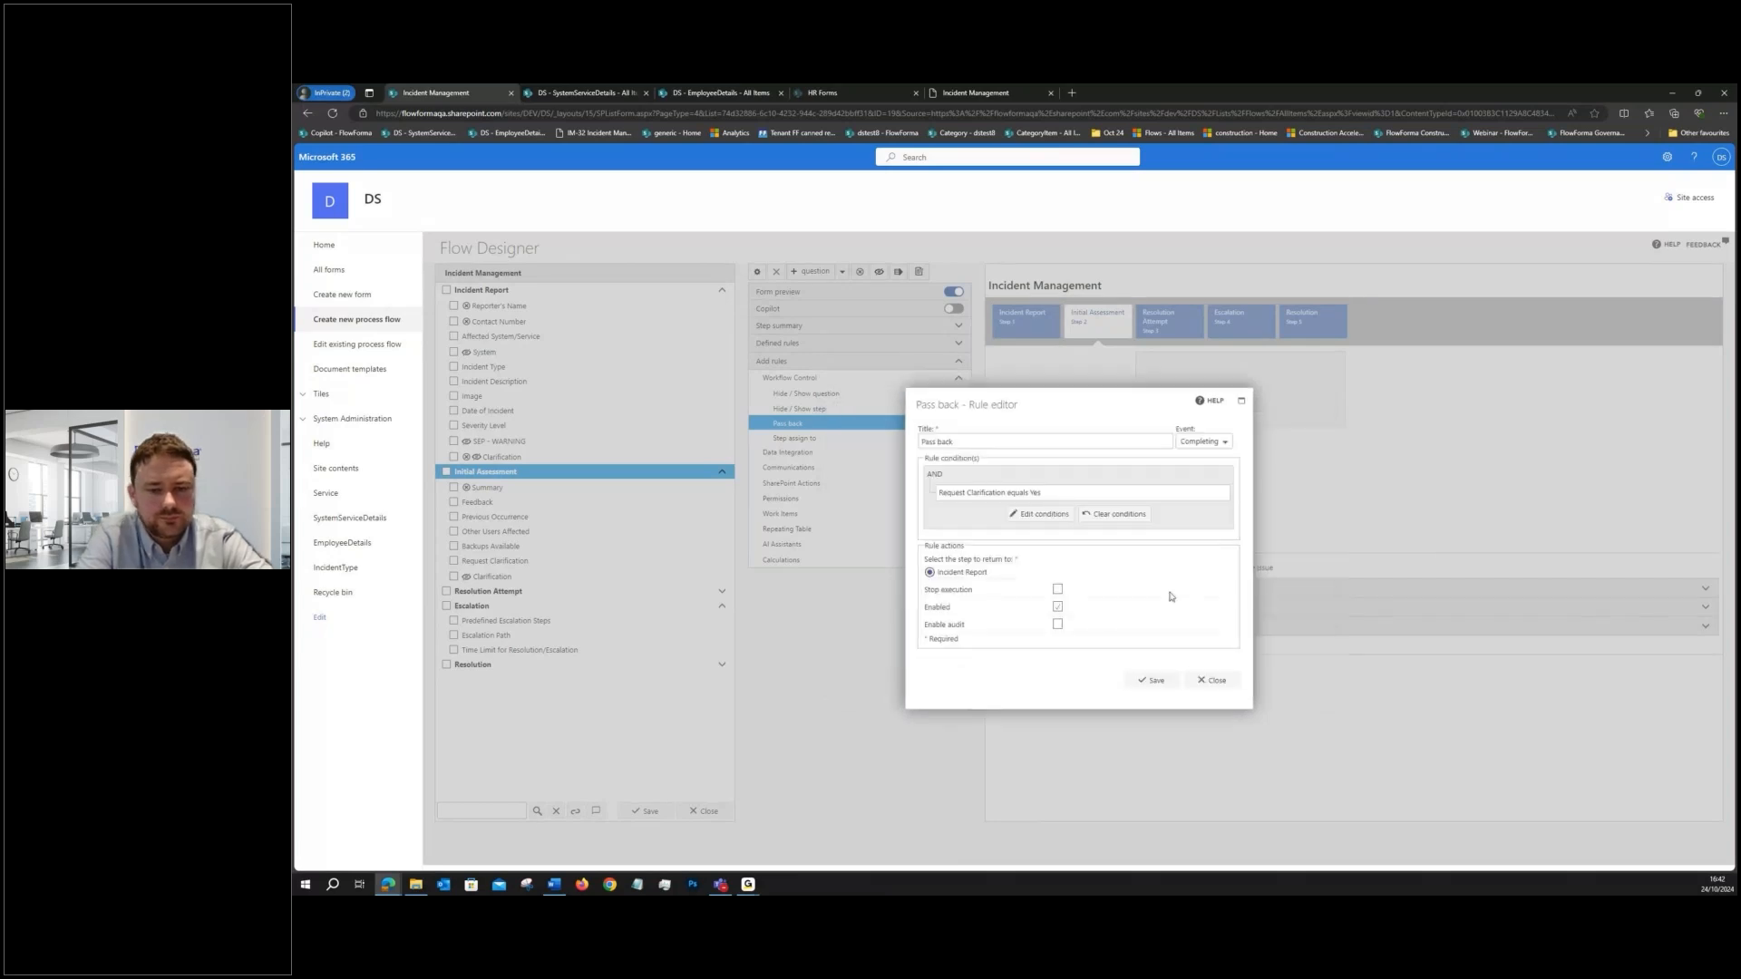
- Title the rule "Pass back - Request Clarification equals Yes" and save it
{"action": "left_click_drag", "start_coordinate": [1043, 496], "coordinate": [950, 495]}
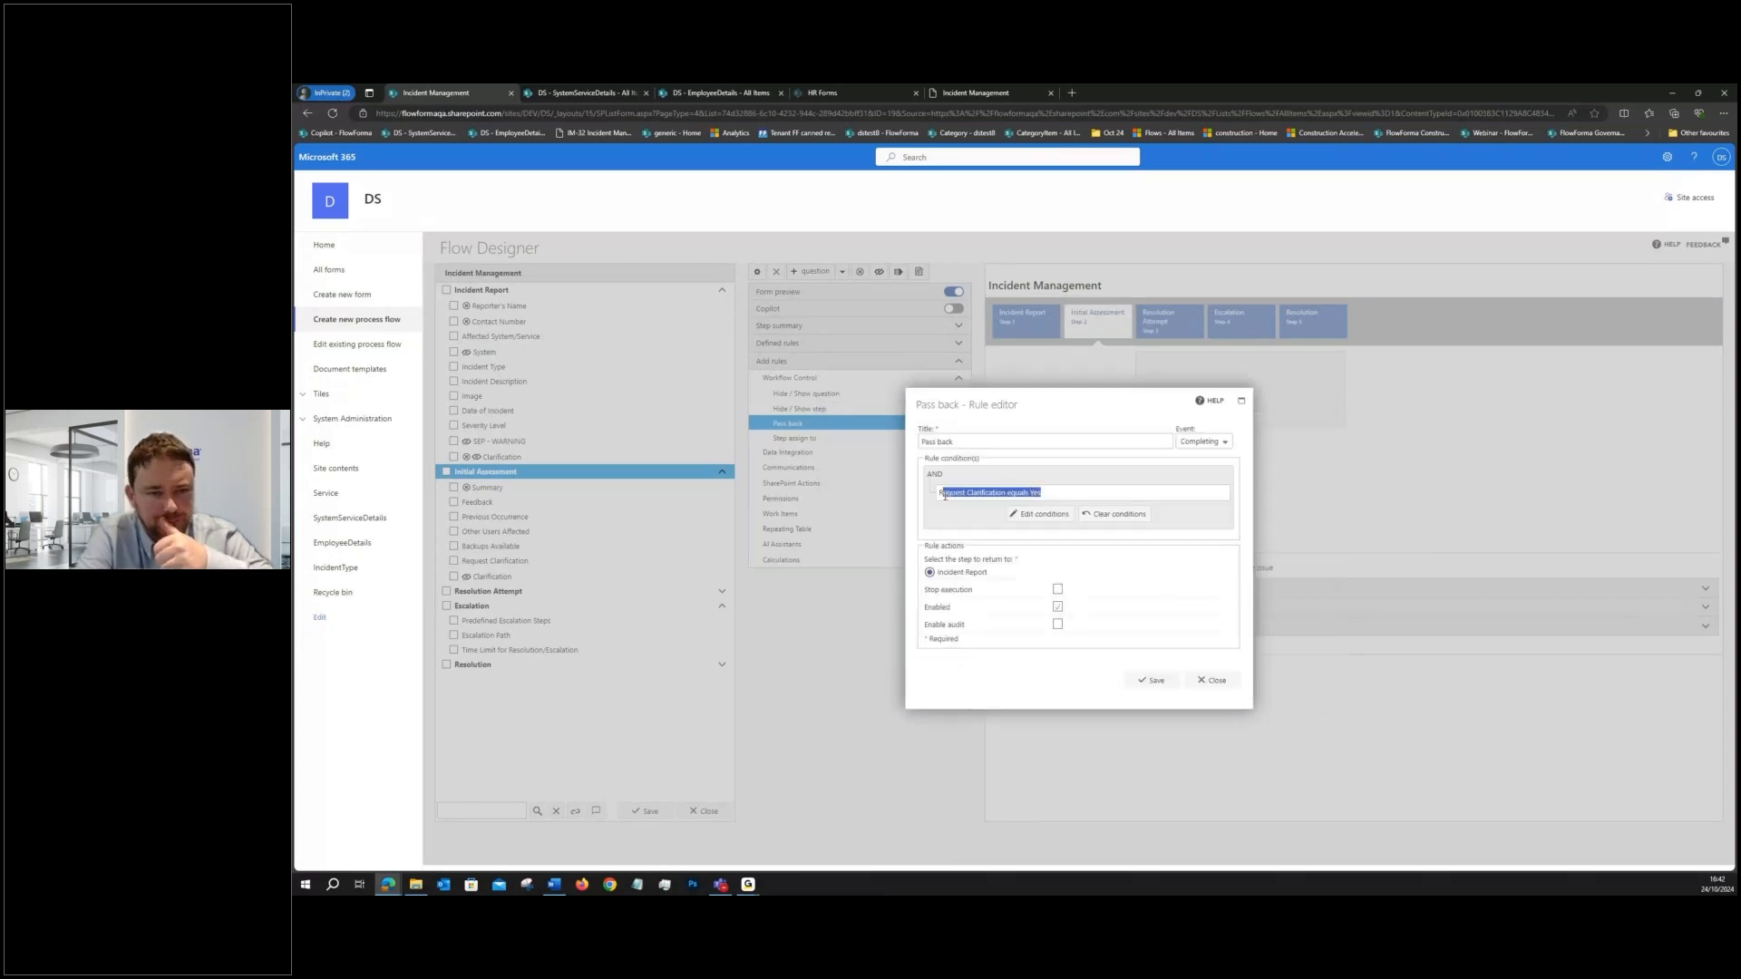
{"action": "left_click", "coordinate": [981, 442]}
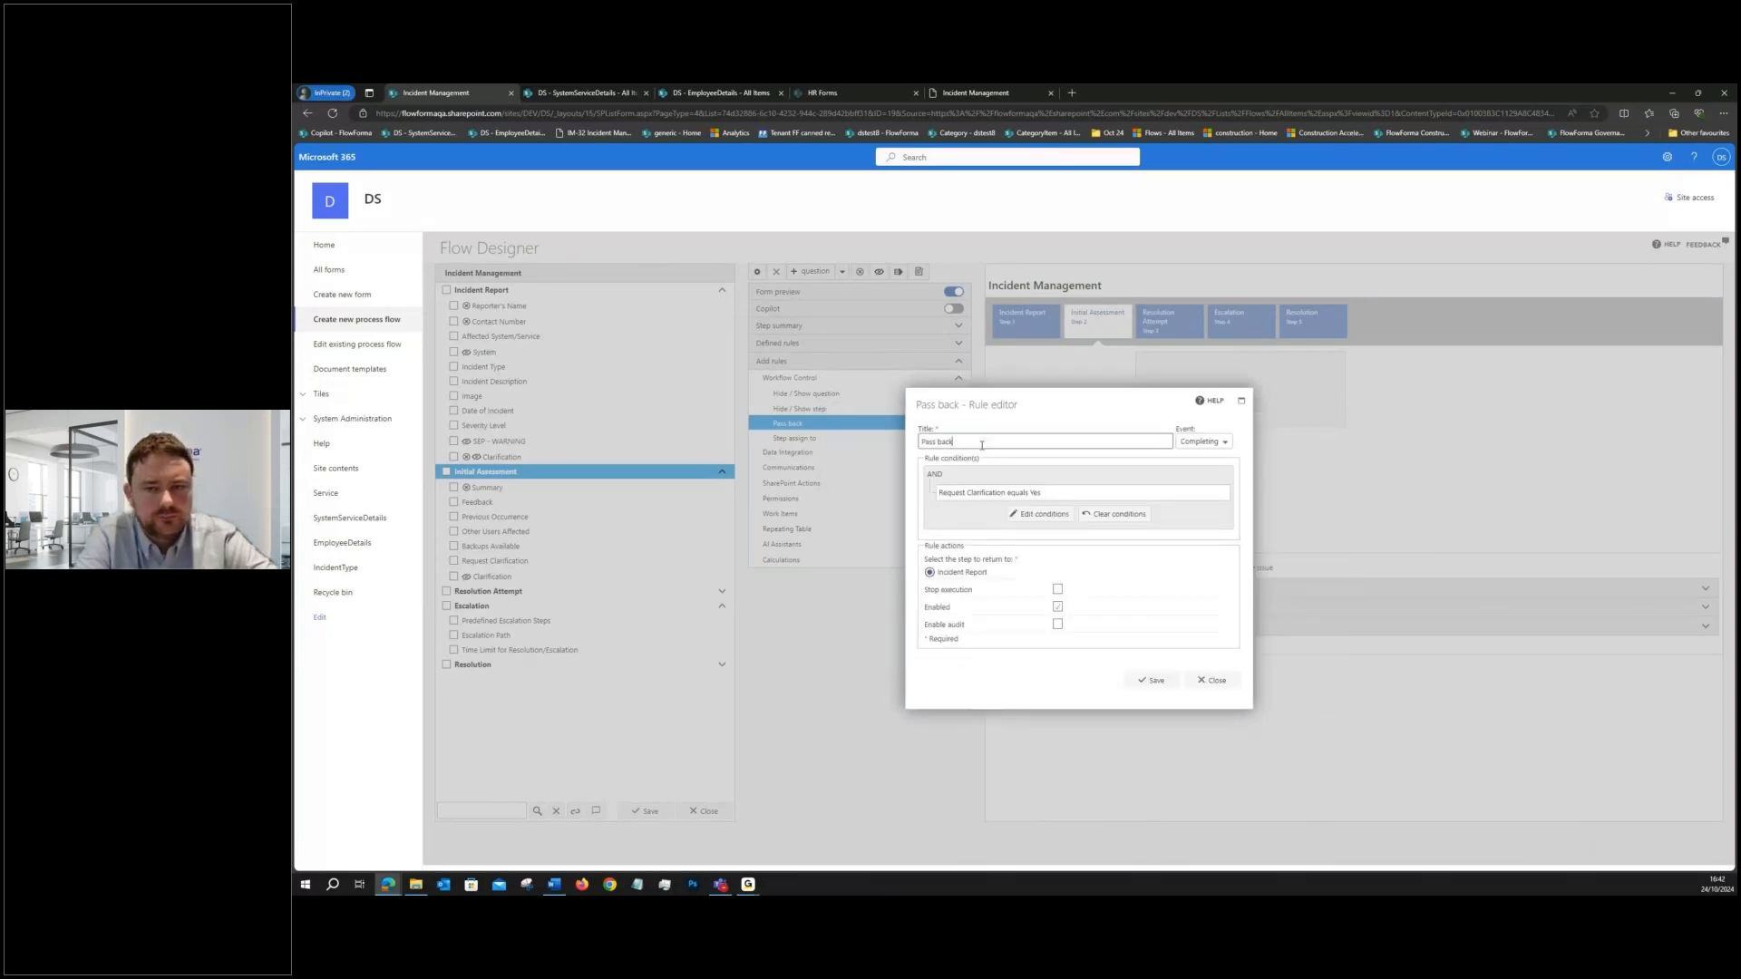
{"action": "key", "text": "ctrl+v"}
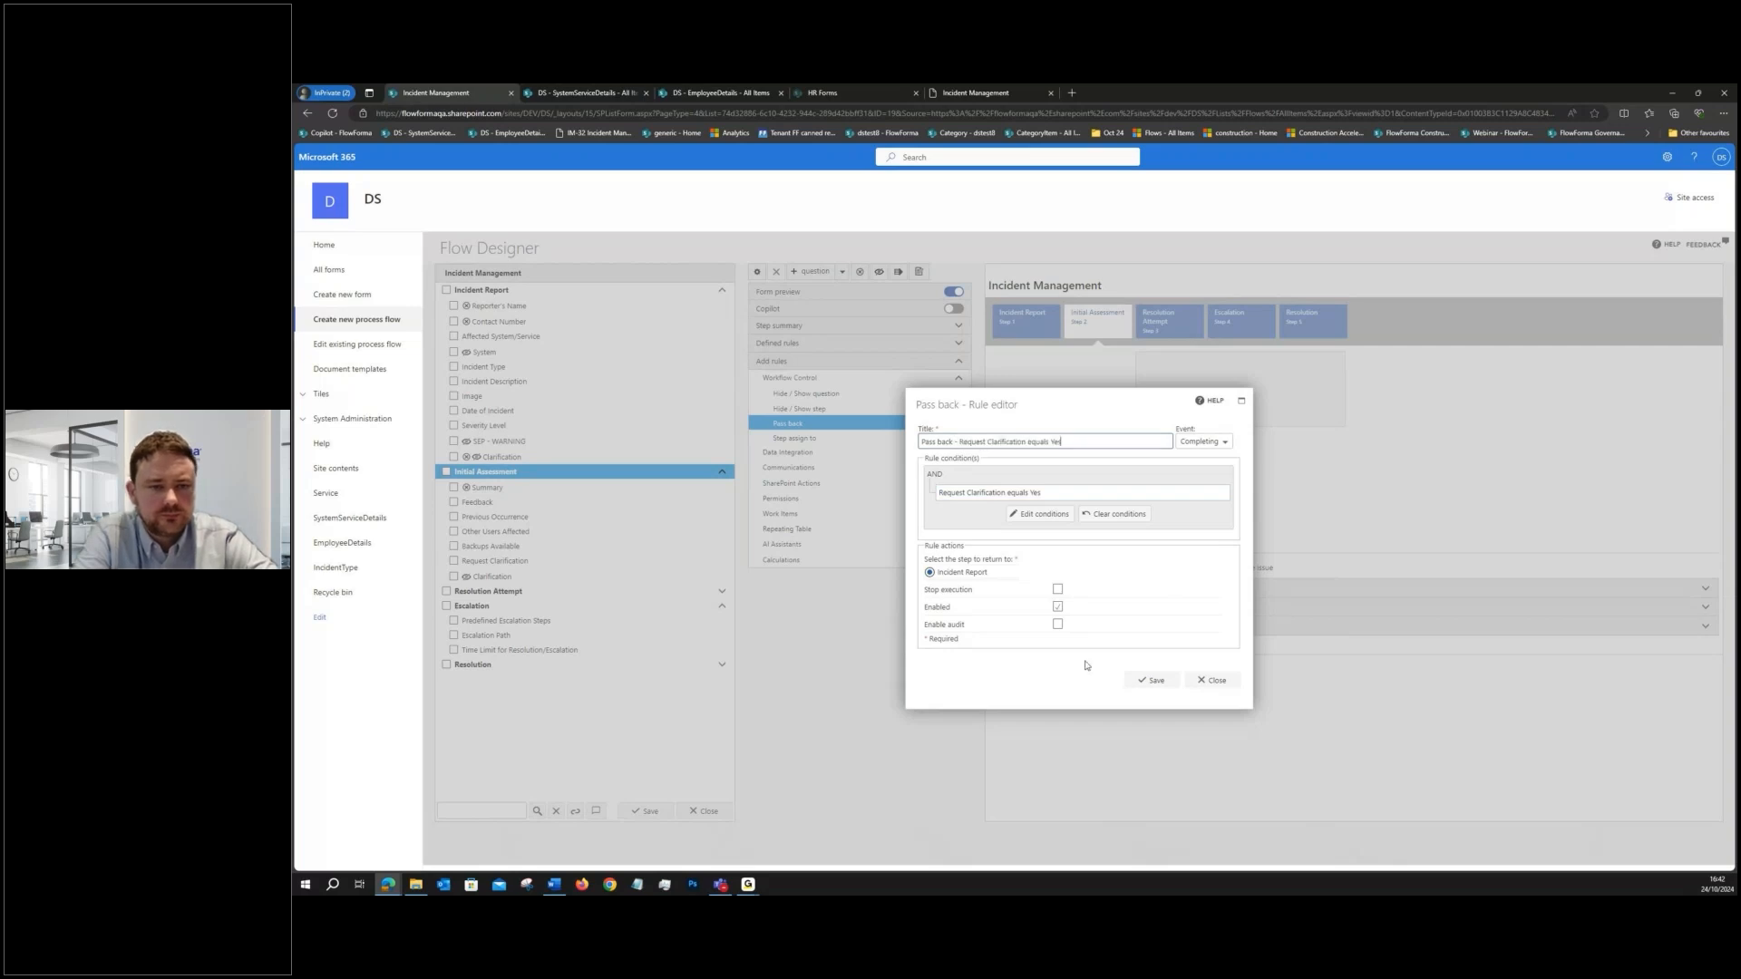
{"action": "left_click", "coordinate": [1144, 679]}
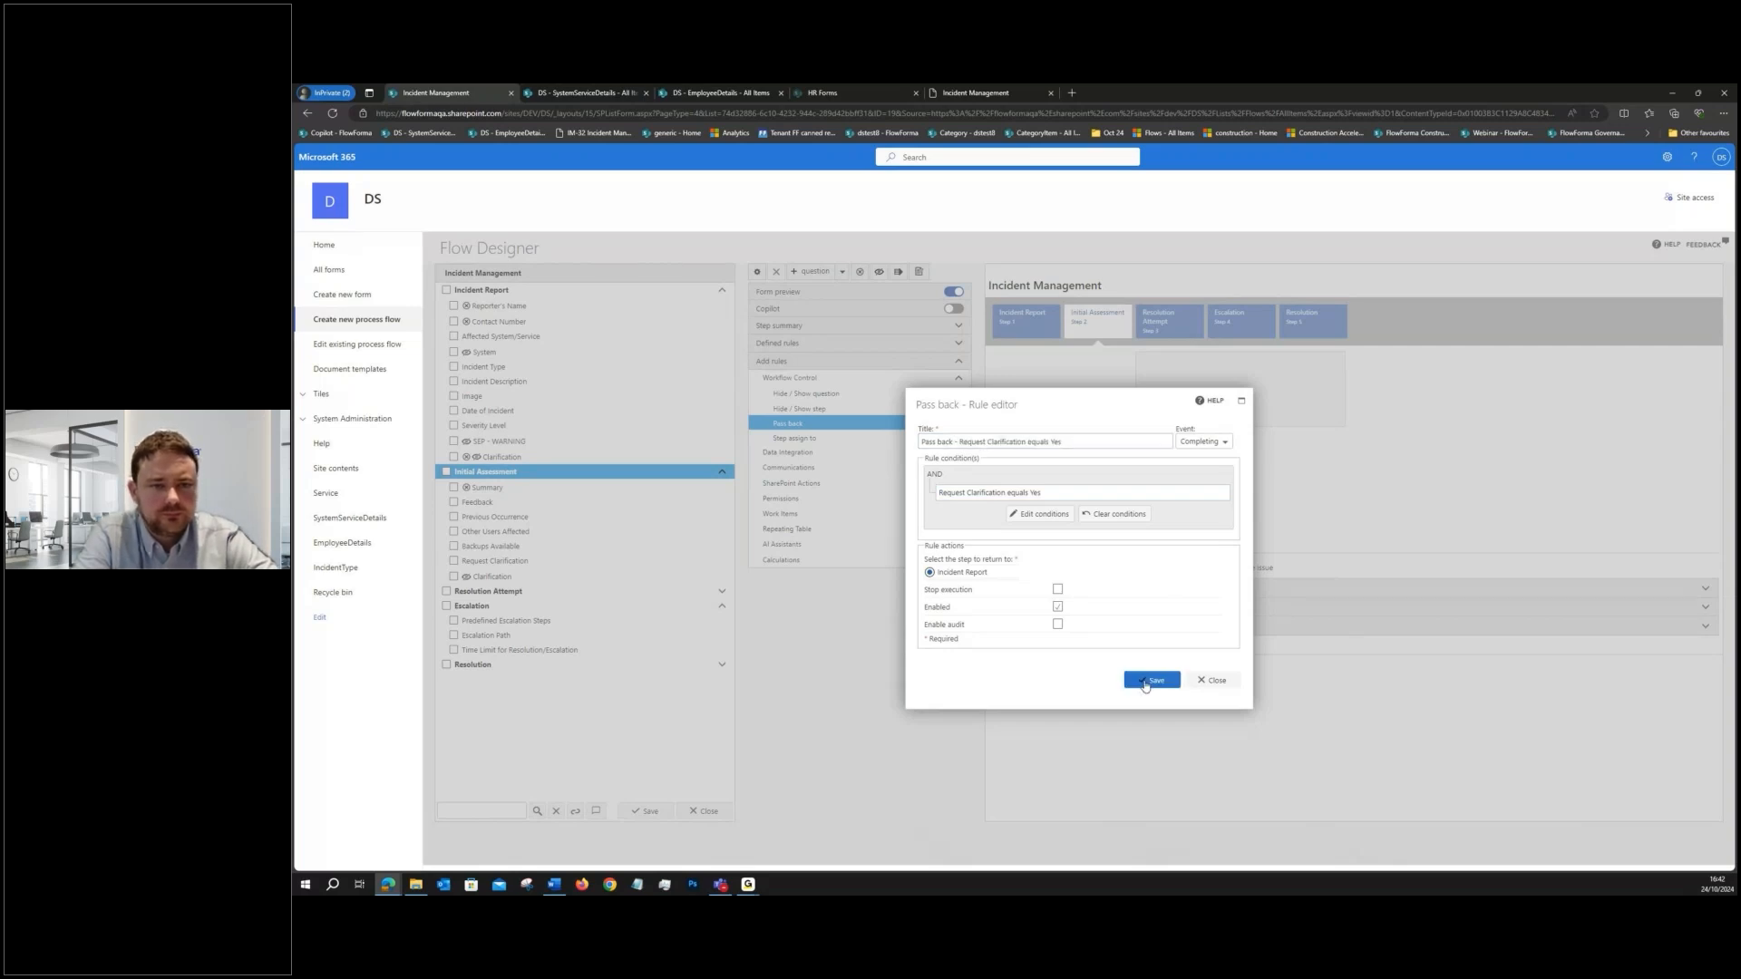
- Add a Hide / Show question rule to the Initial Assessment step with the condition Request Clarification equals Yes
{"action": "left_click", "coordinate": [528, 458]}
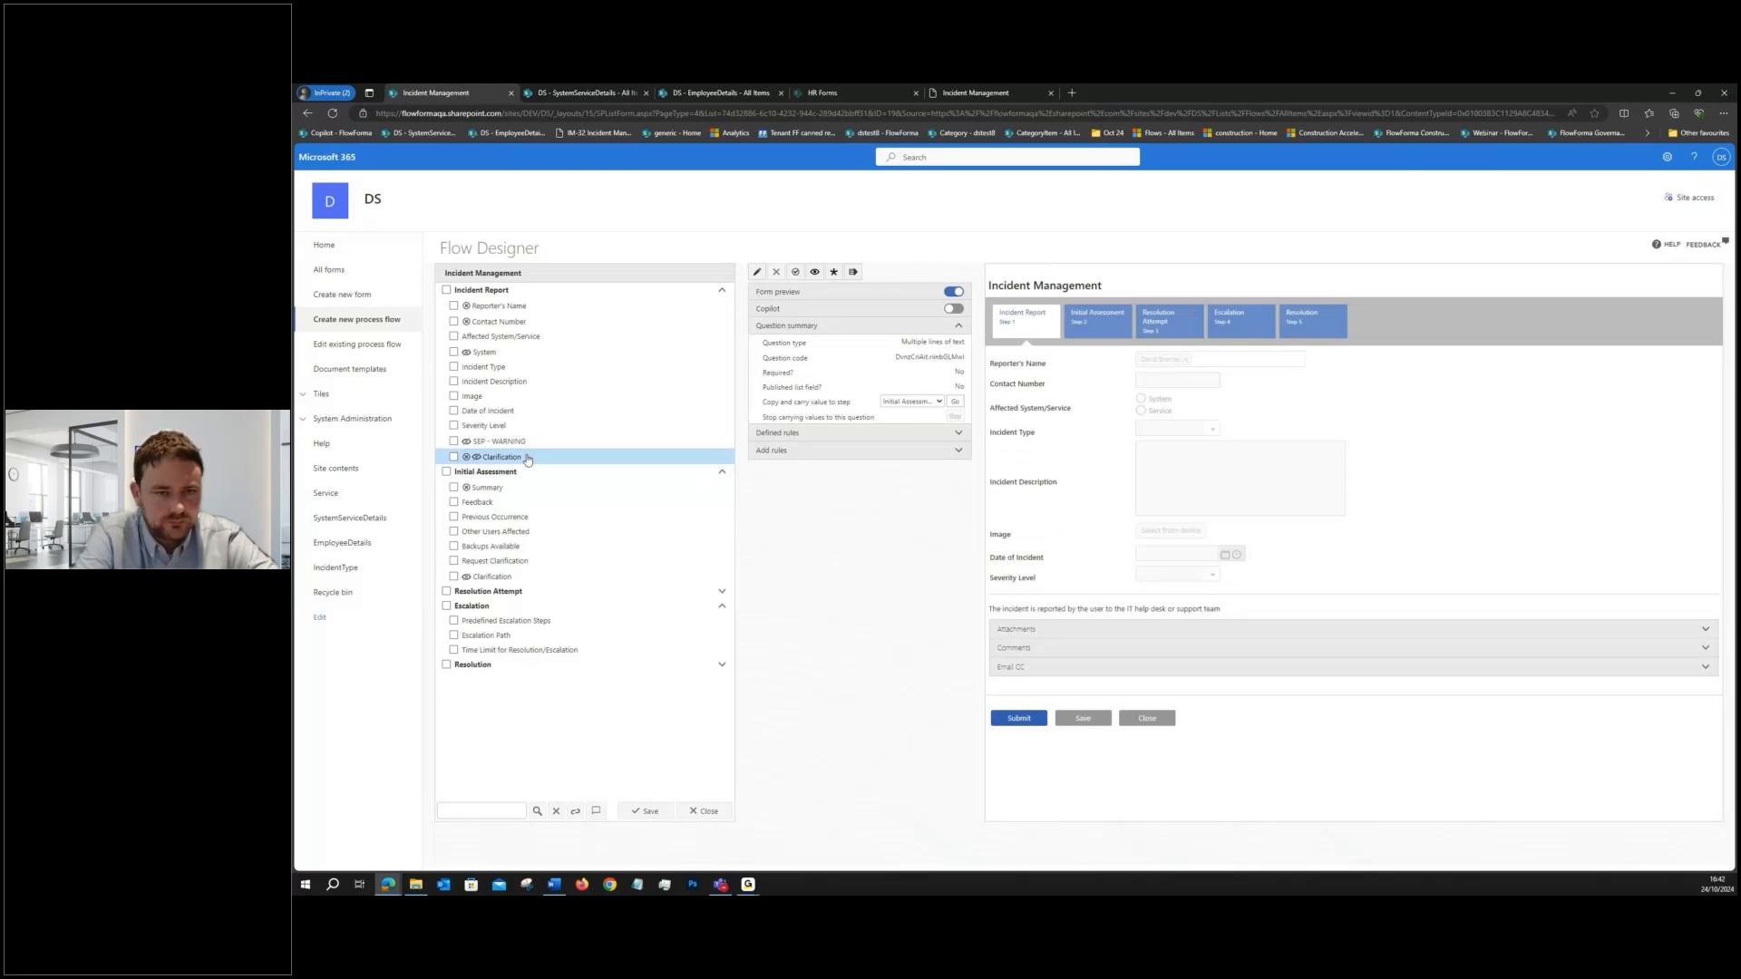
{"action": "left_click", "coordinate": [508, 472]}
{"action": "left_click", "coordinate": [958, 361]}
{"action": "left_click", "coordinate": [958, 393]}
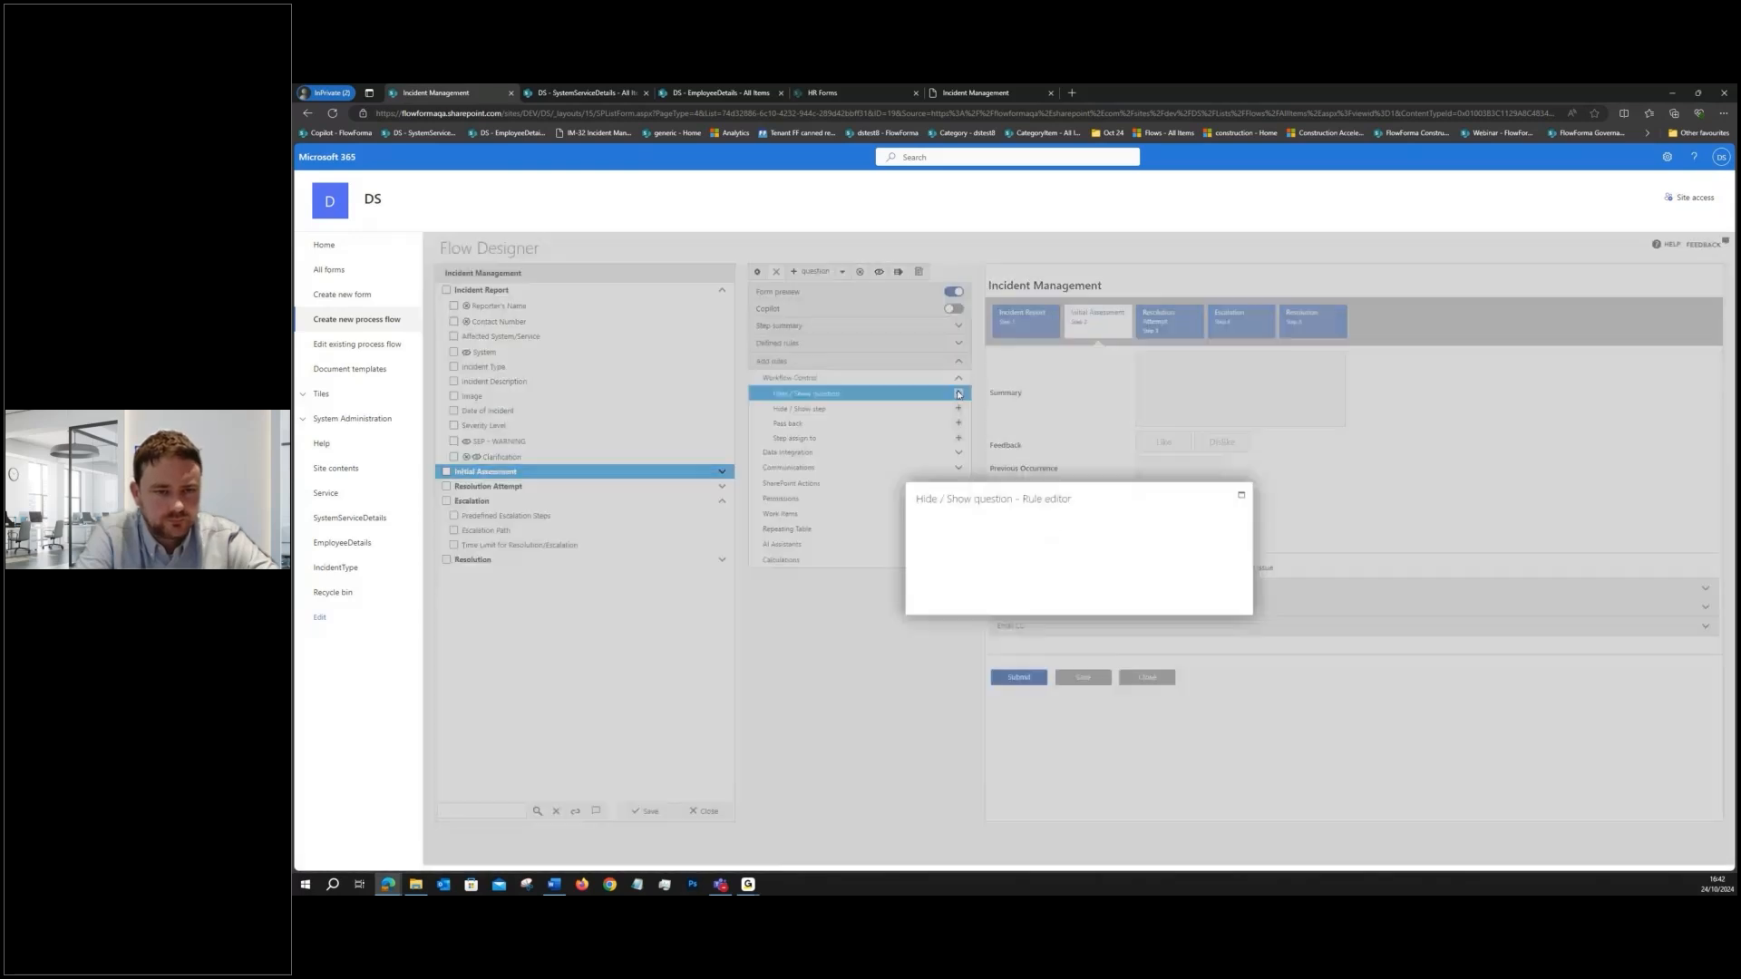
{"action": "left_click", "coordinate": [1038, 480]}
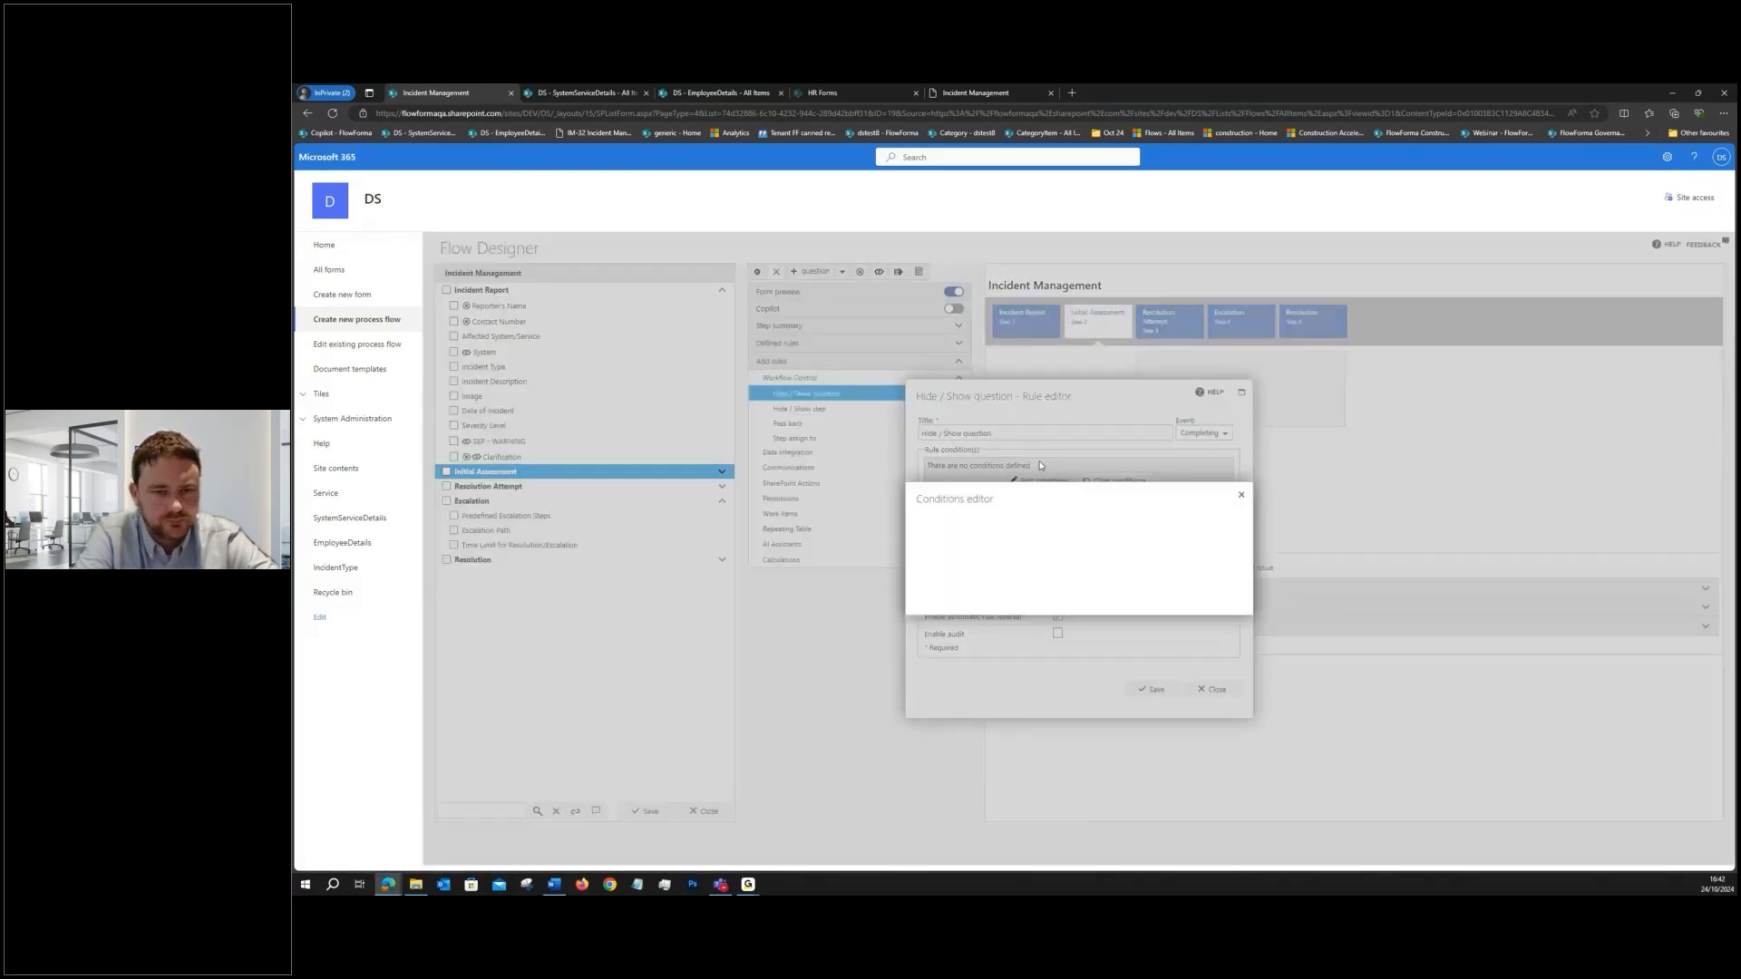
{"action": "left_click", "coordinate": [933, 474]}
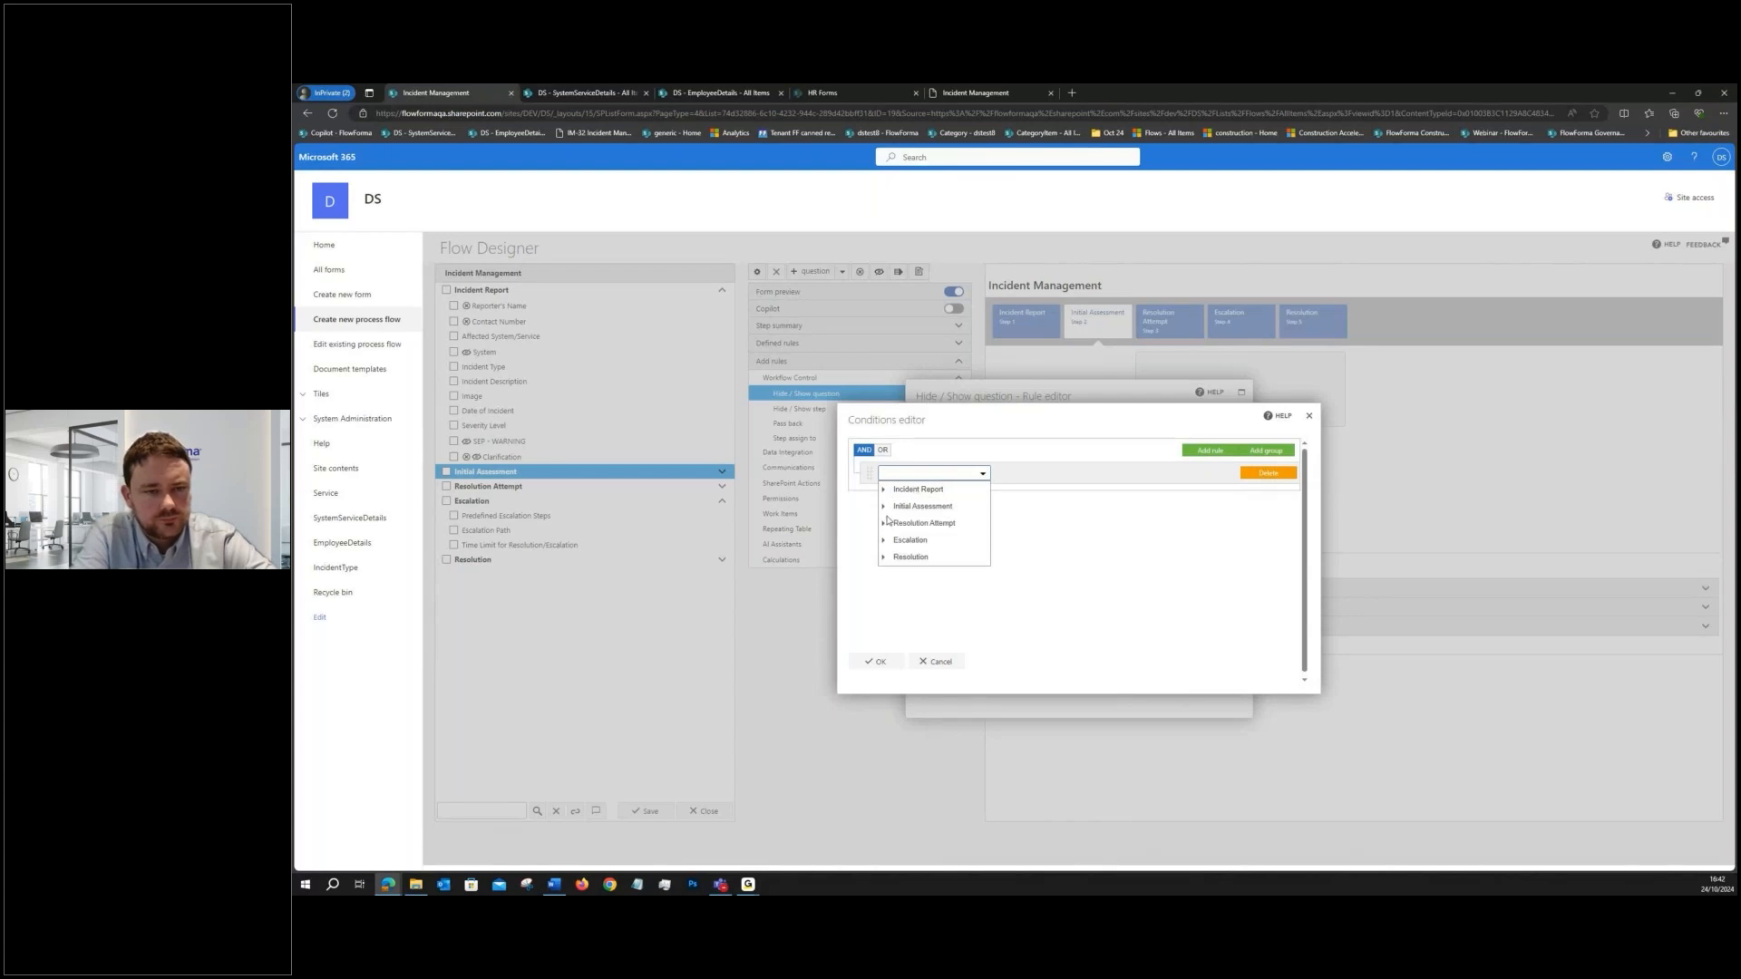
{"action": "left_click", "coordinate": [936, 607]}
{"action": "left_click", "coordinate": [1038, 473]}
{"action": "left_click", "coordinate": [1033, 490]}
{"action": "left_click", "coordinate": [1119, 475]}
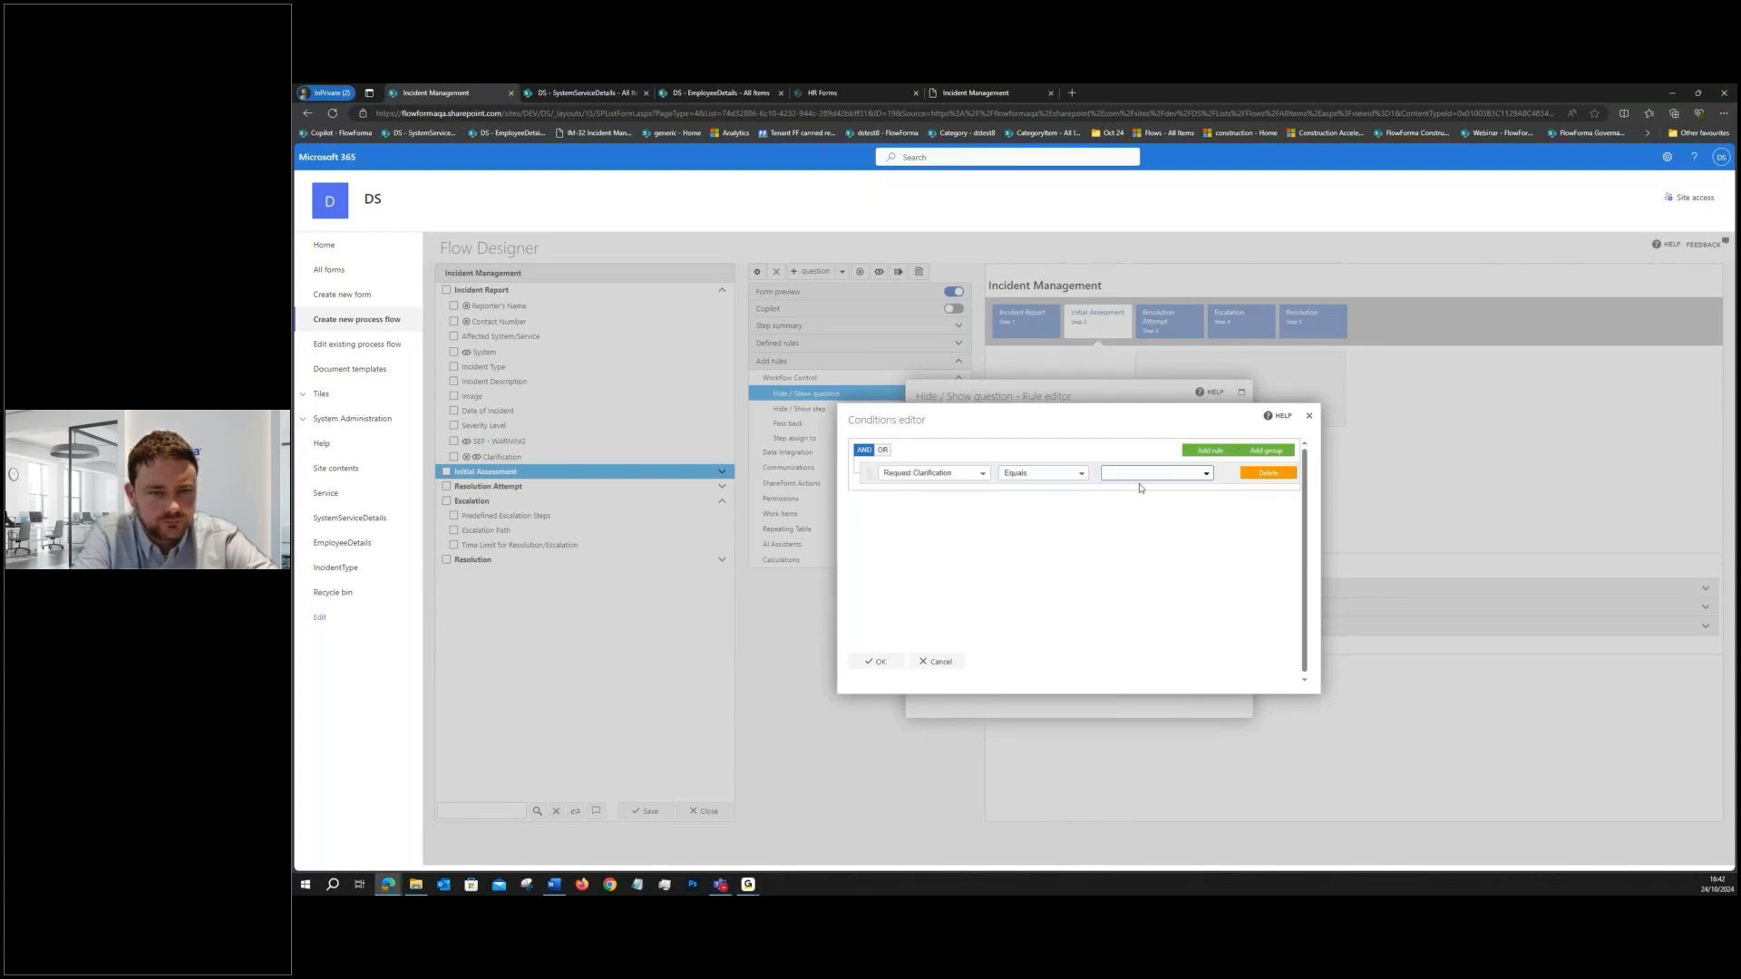
{"action": "type", "text": "T"}
{"action": "key", "text": "BackSpace"}
{"action": "type", "text": "Yes"}
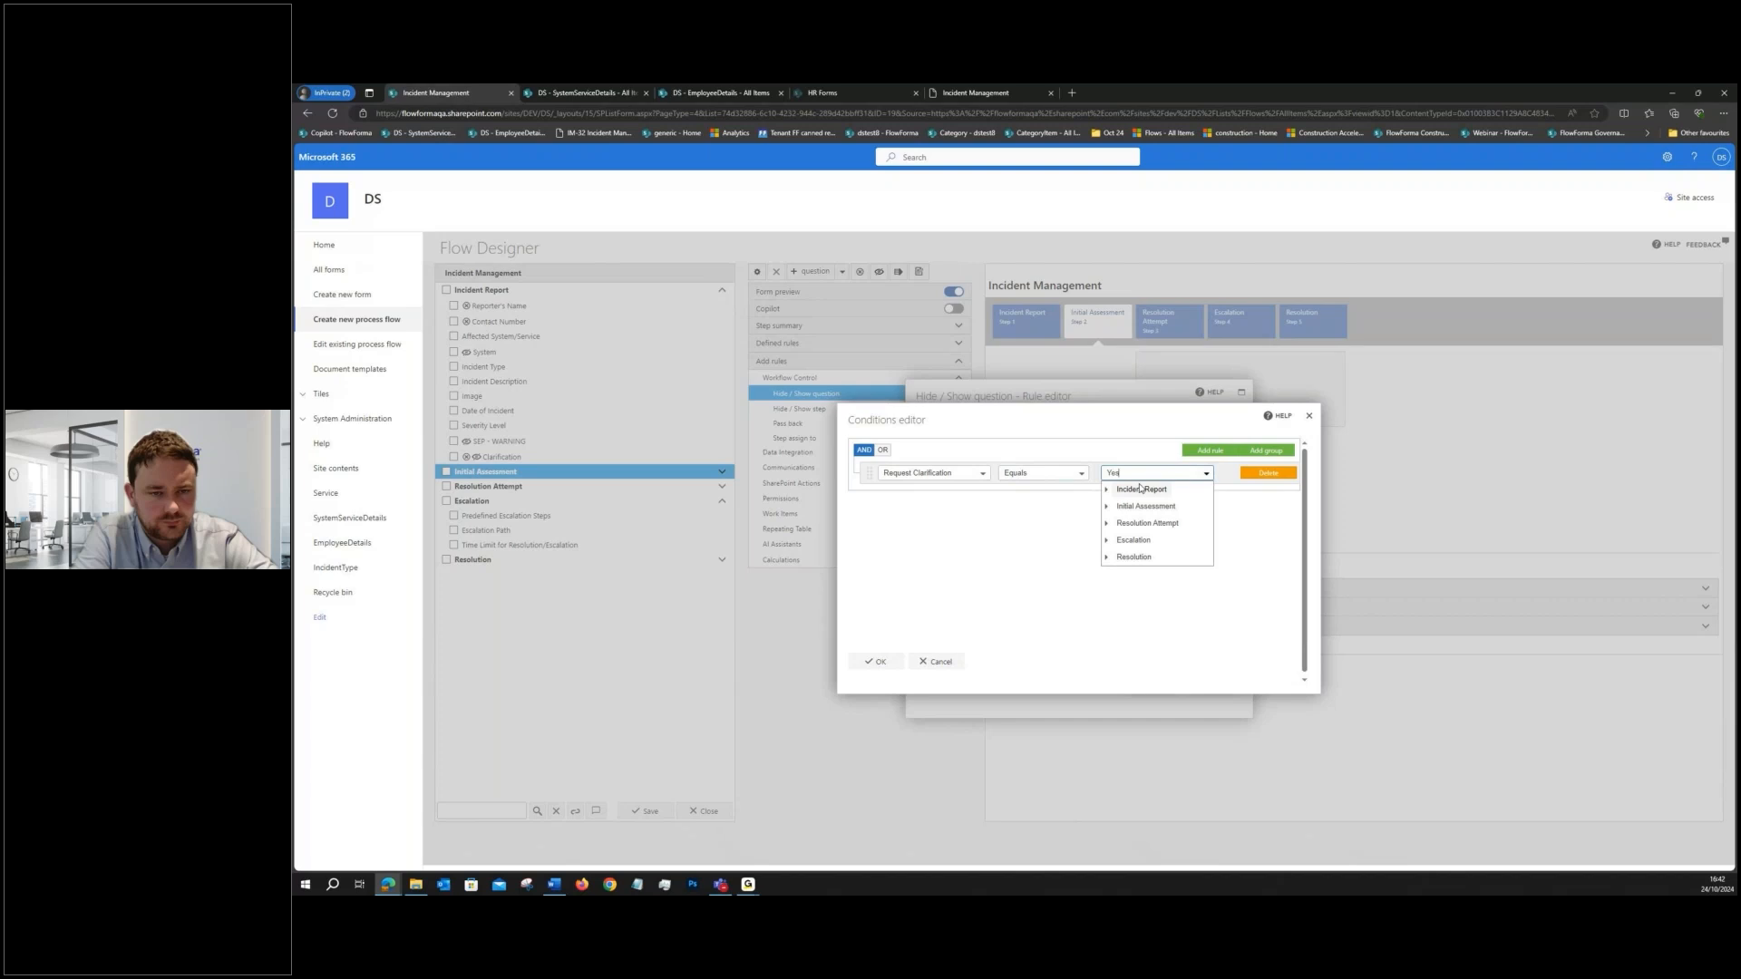
{"action": "left_click", "coordinate": [875, 661]}
- Make the rule show Incident Report's Clarification question, title it "Hide / Show question - Request Clarification equals Yes", and save it
{"action": "left_click", "coordinate": [1086, 553]}
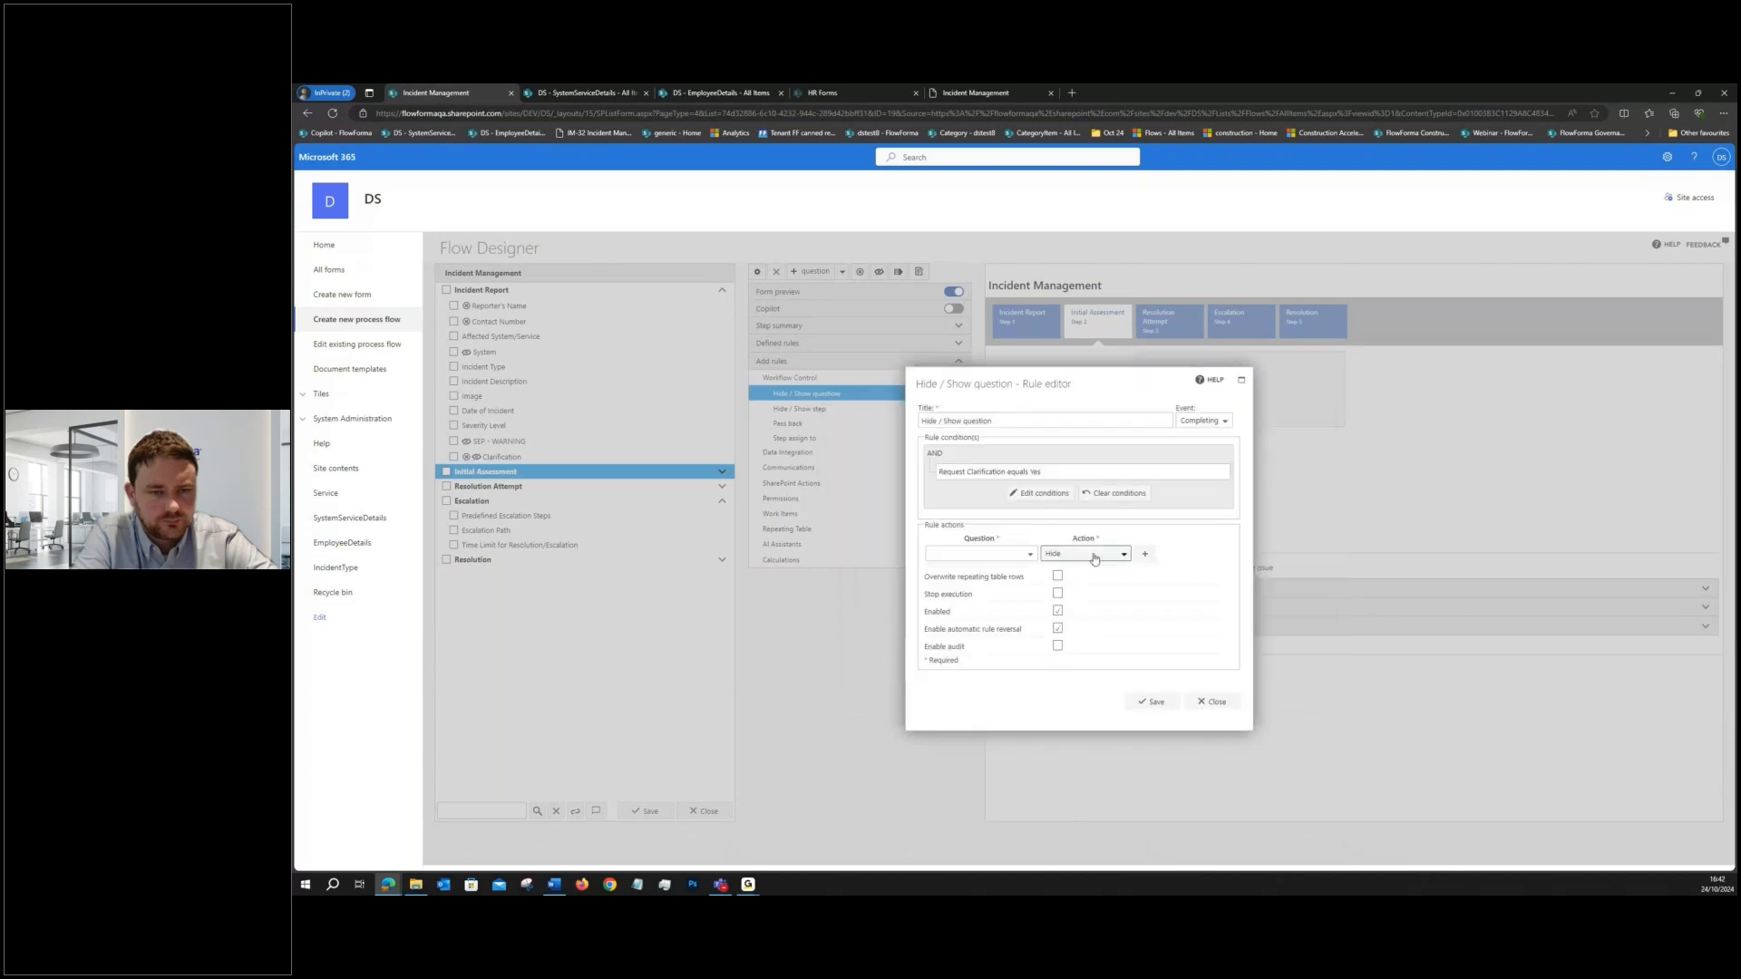
{"action": "left_click", "coordinate": [1070, 585]}
{"action": "left_click", "coordinate": [1025, 553]}
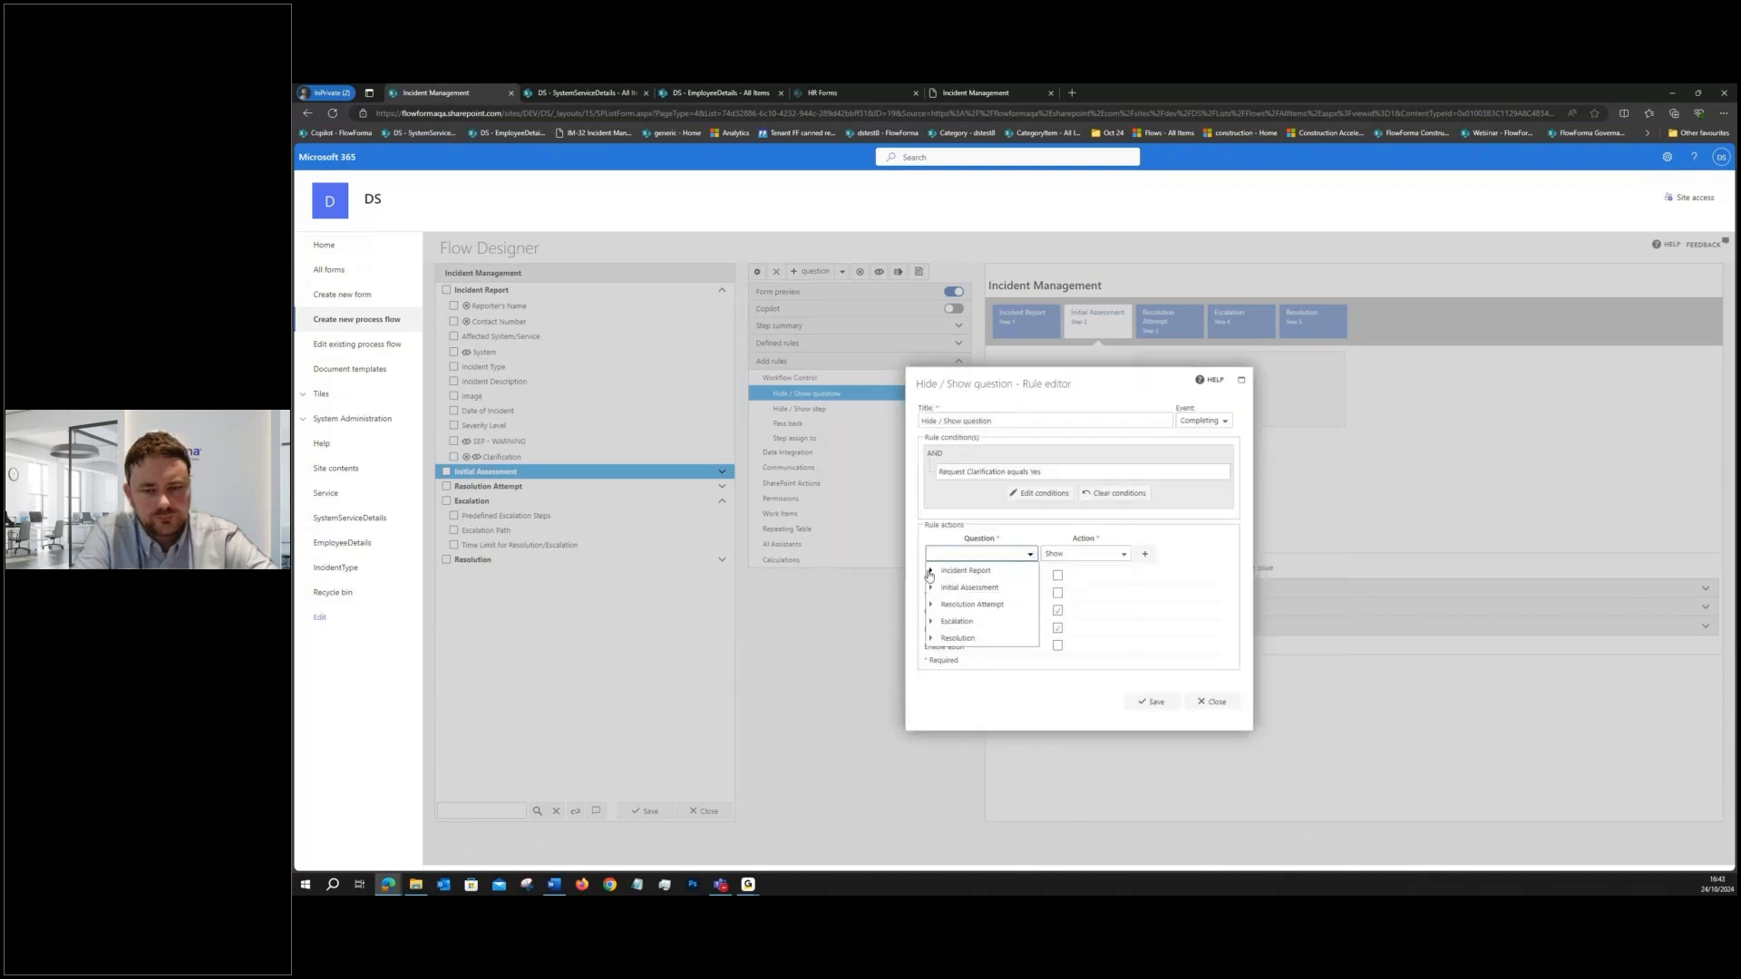
{"action": "scroll", "coordinate": [975, 687], "scroll_direction": "down", "scroll_amount": 2}
{"action": "left_click", "coordinate": [977, 645]}
{"action": "left_click_drag", "start_coordinate": [1046, 476], "coordinate": [941, 478]}
{"action": "left_click", "coordinate": [1019, 422]}
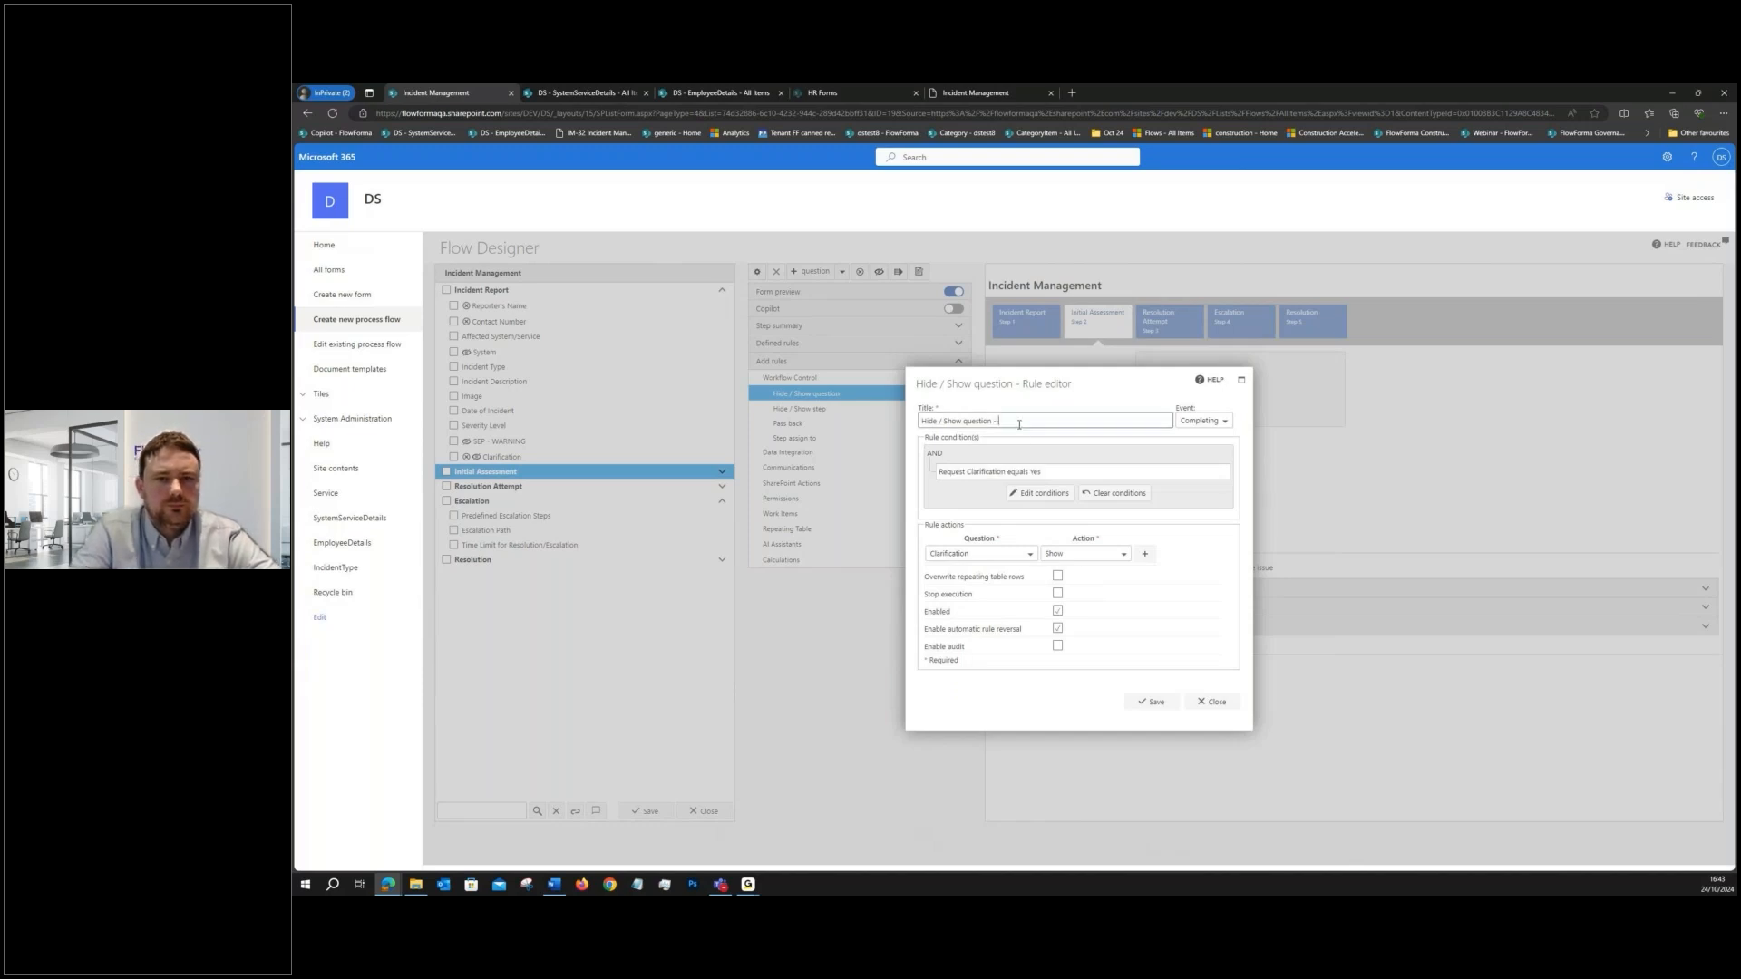
{"action": "type", "text": "Request Clarification equals Yes"}
{"action": "left_click", "coordinate": [1158, 703]}
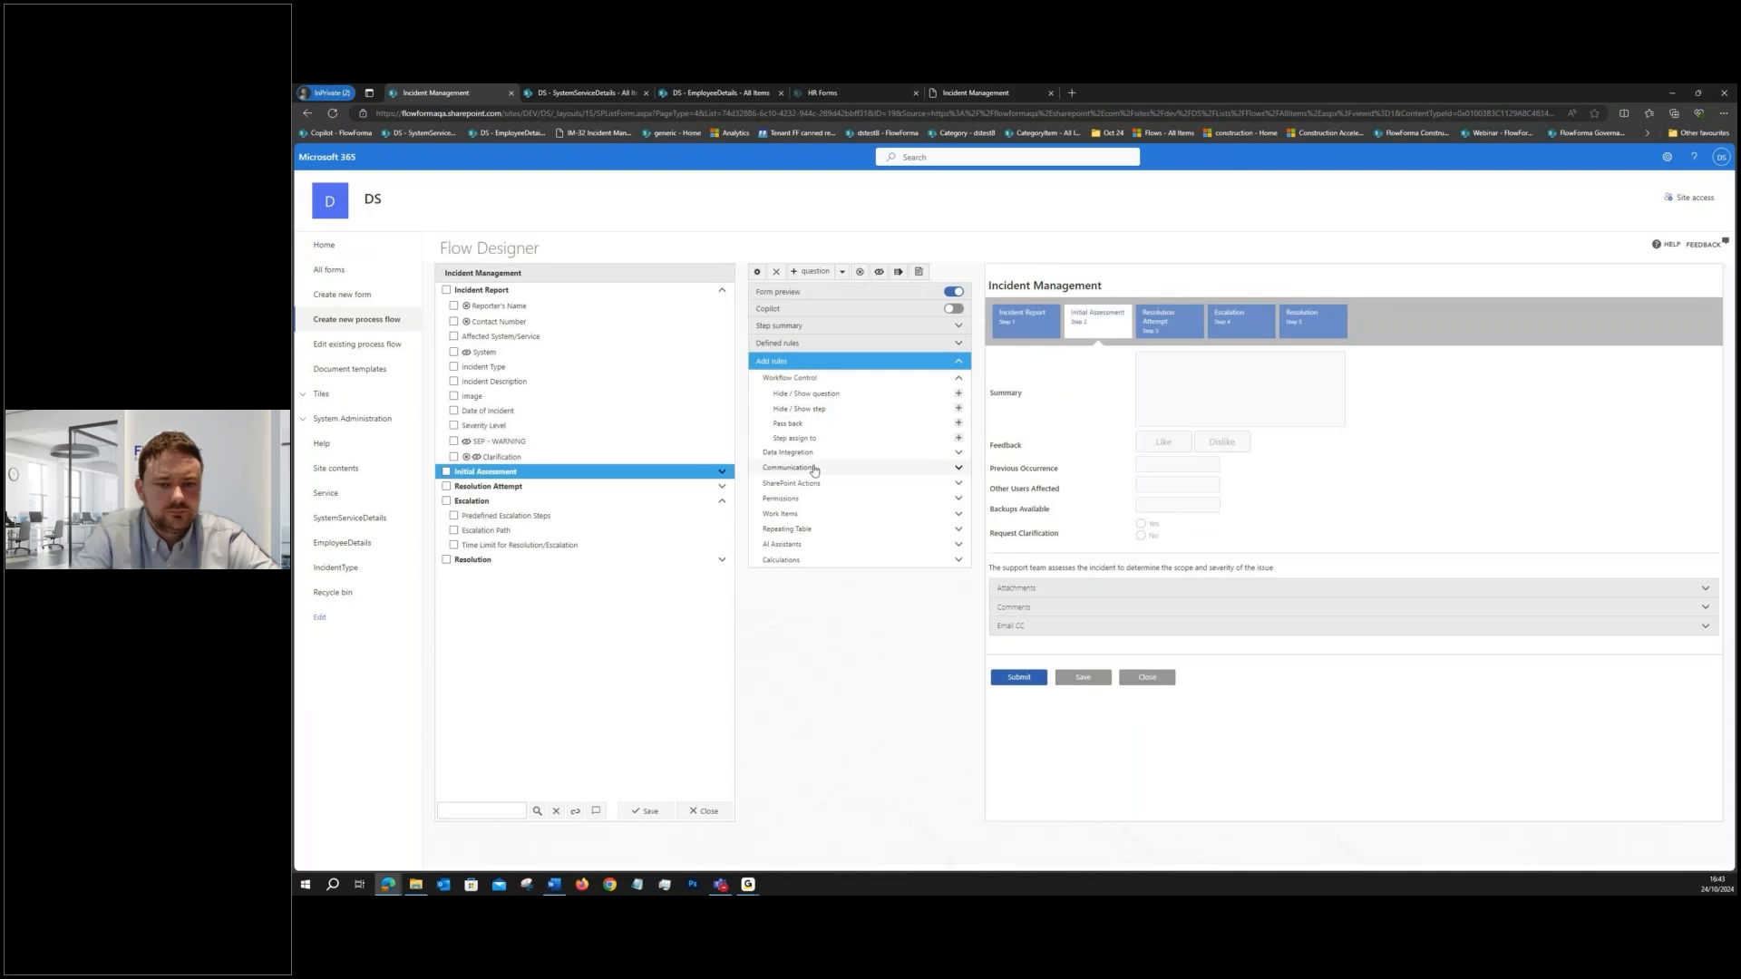
- Add a Set question value rule to Initial Assessment with Incident Report's Clarification as the target question
{"action": "left_click", "coordinate": [790, 452]}
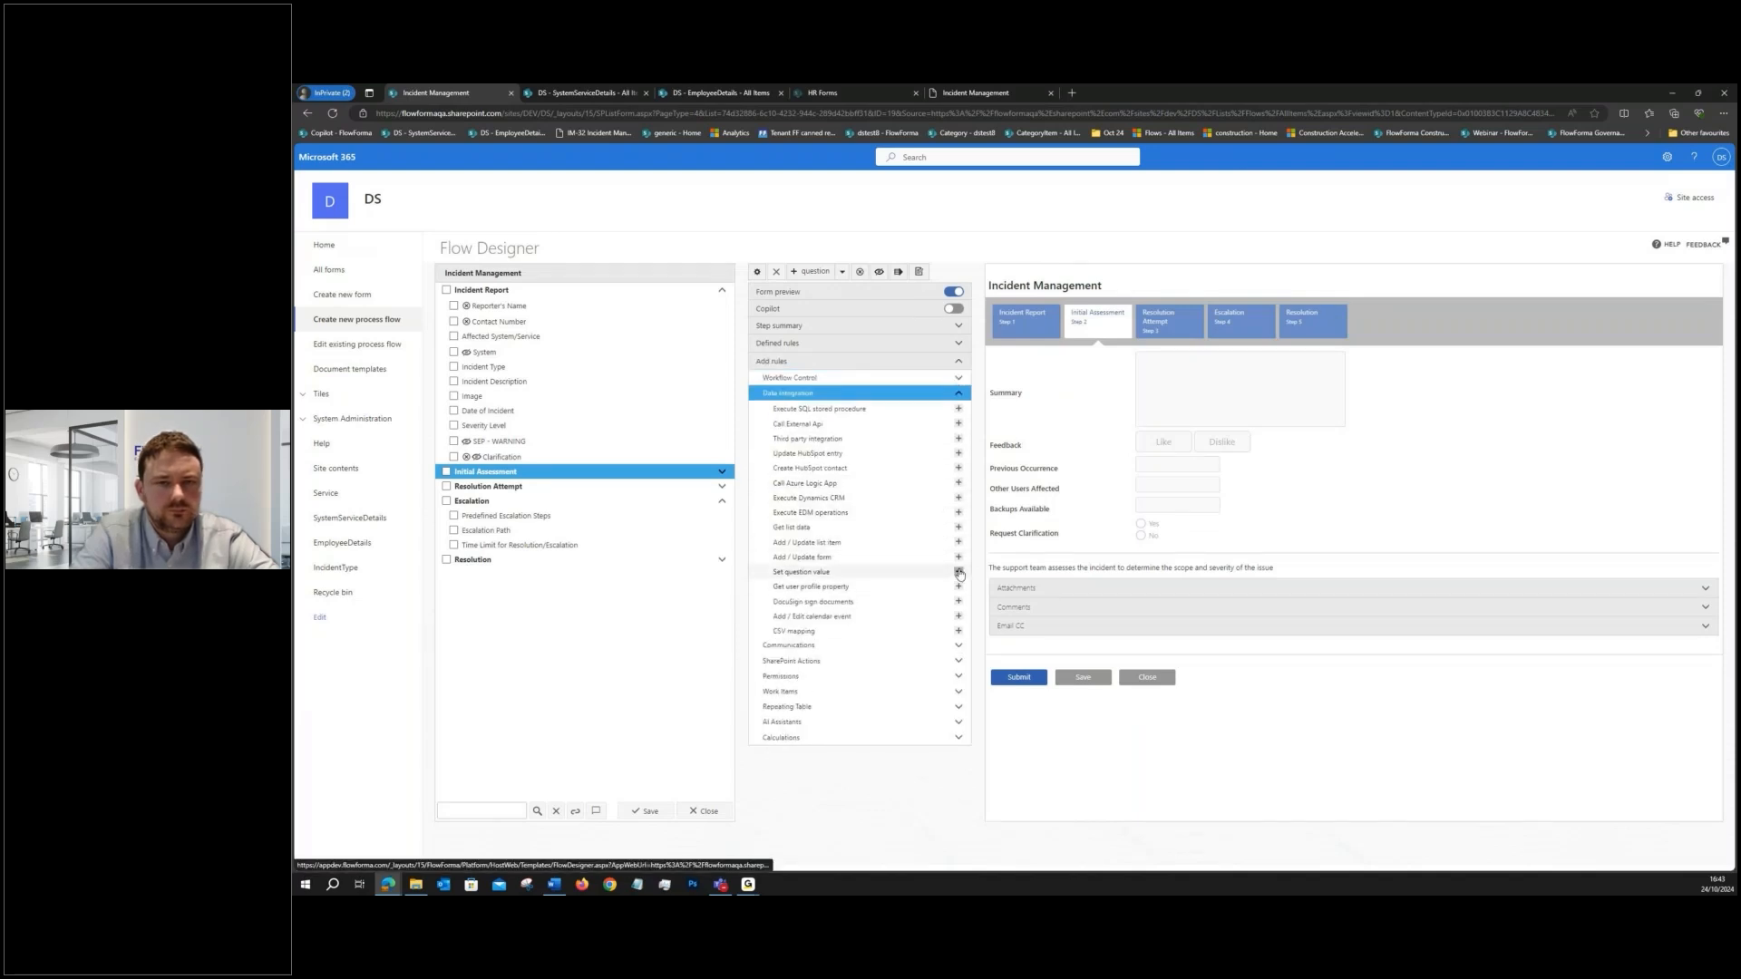
{"action": "left_click", "coordinate": [959, 573]}
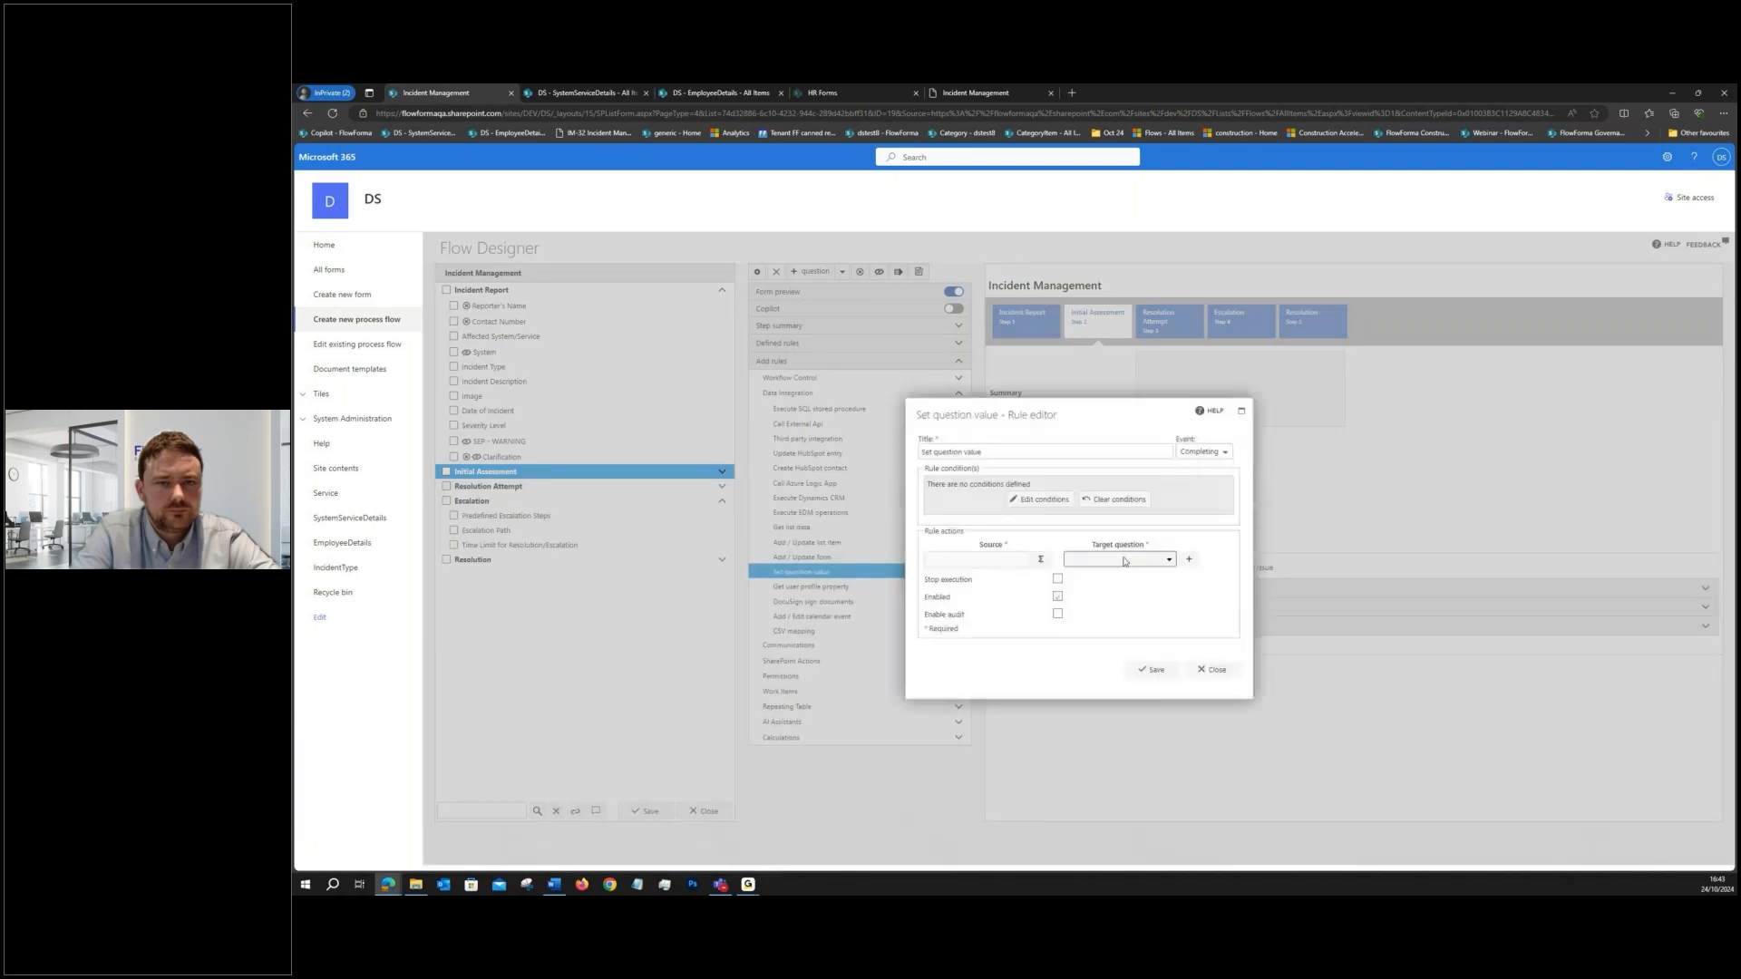
{"action": "left_click", "coordinate": [1069, 576]}
{"action": "scroll", "coordinate": [1097, 634], "scroll_direction": "down", "scroll_amount": 2}
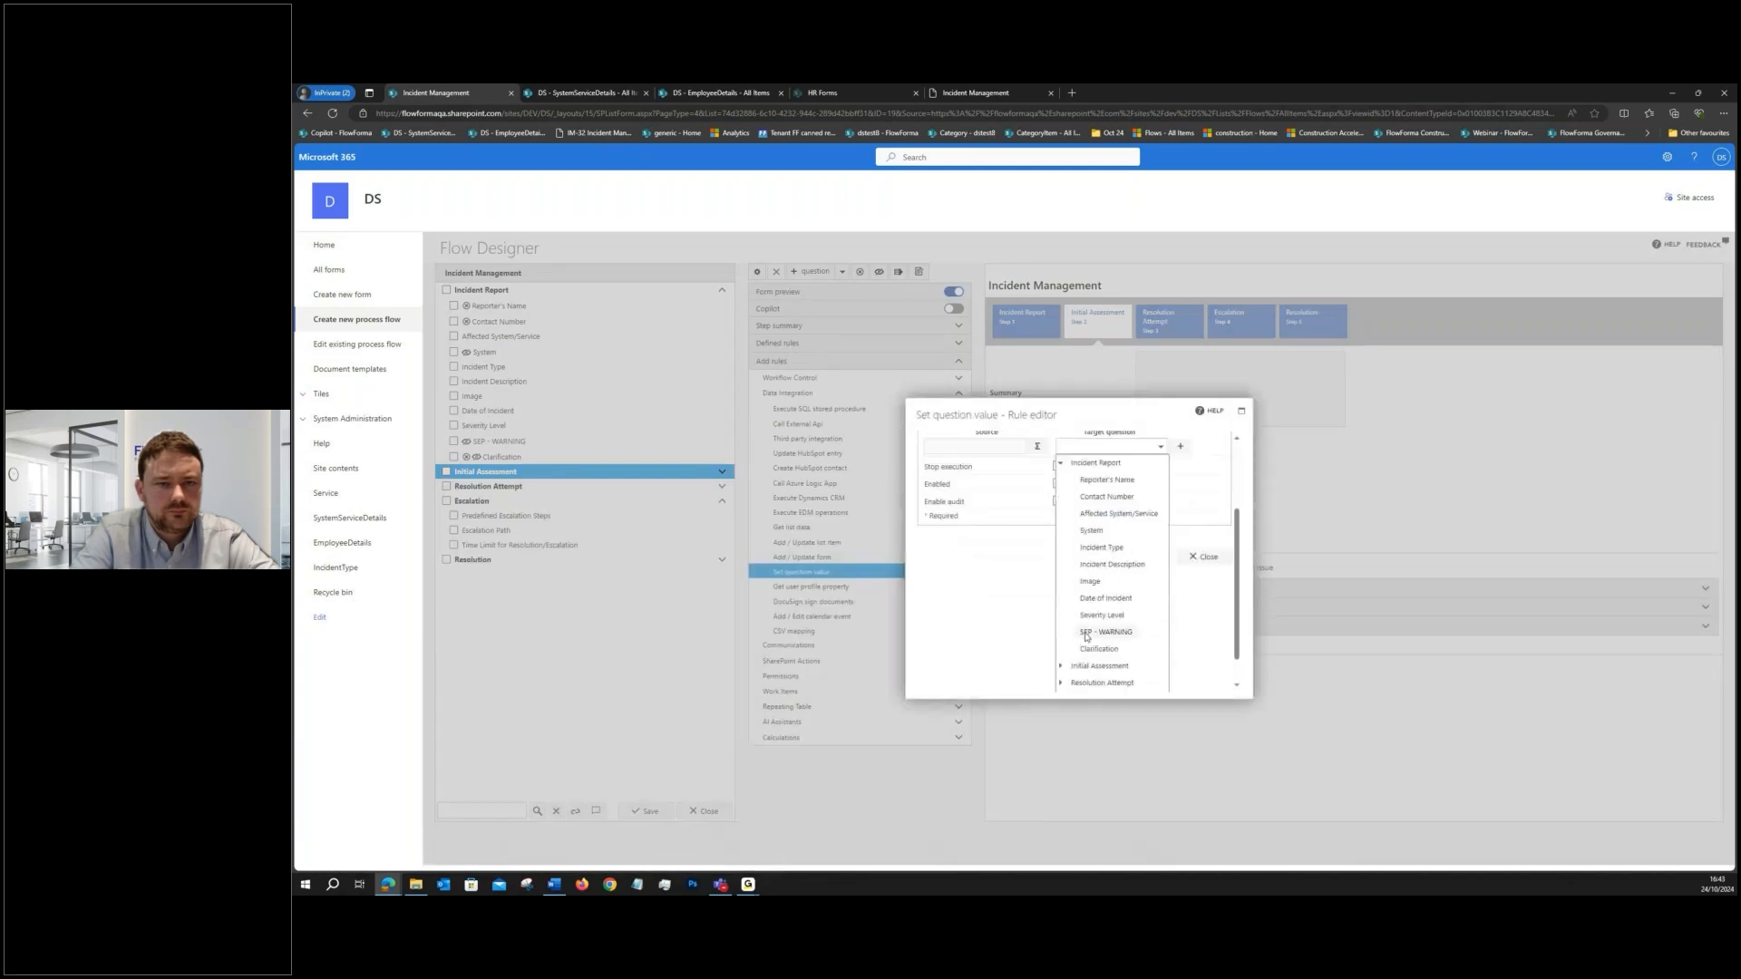
{"action": "left_click", "coordinate": [1098, 650]}
- Build the rule's source expression from Initial Assessment's Clarification question and save the rule
{"action": "left_click", "coordinate": [1037, 555]}
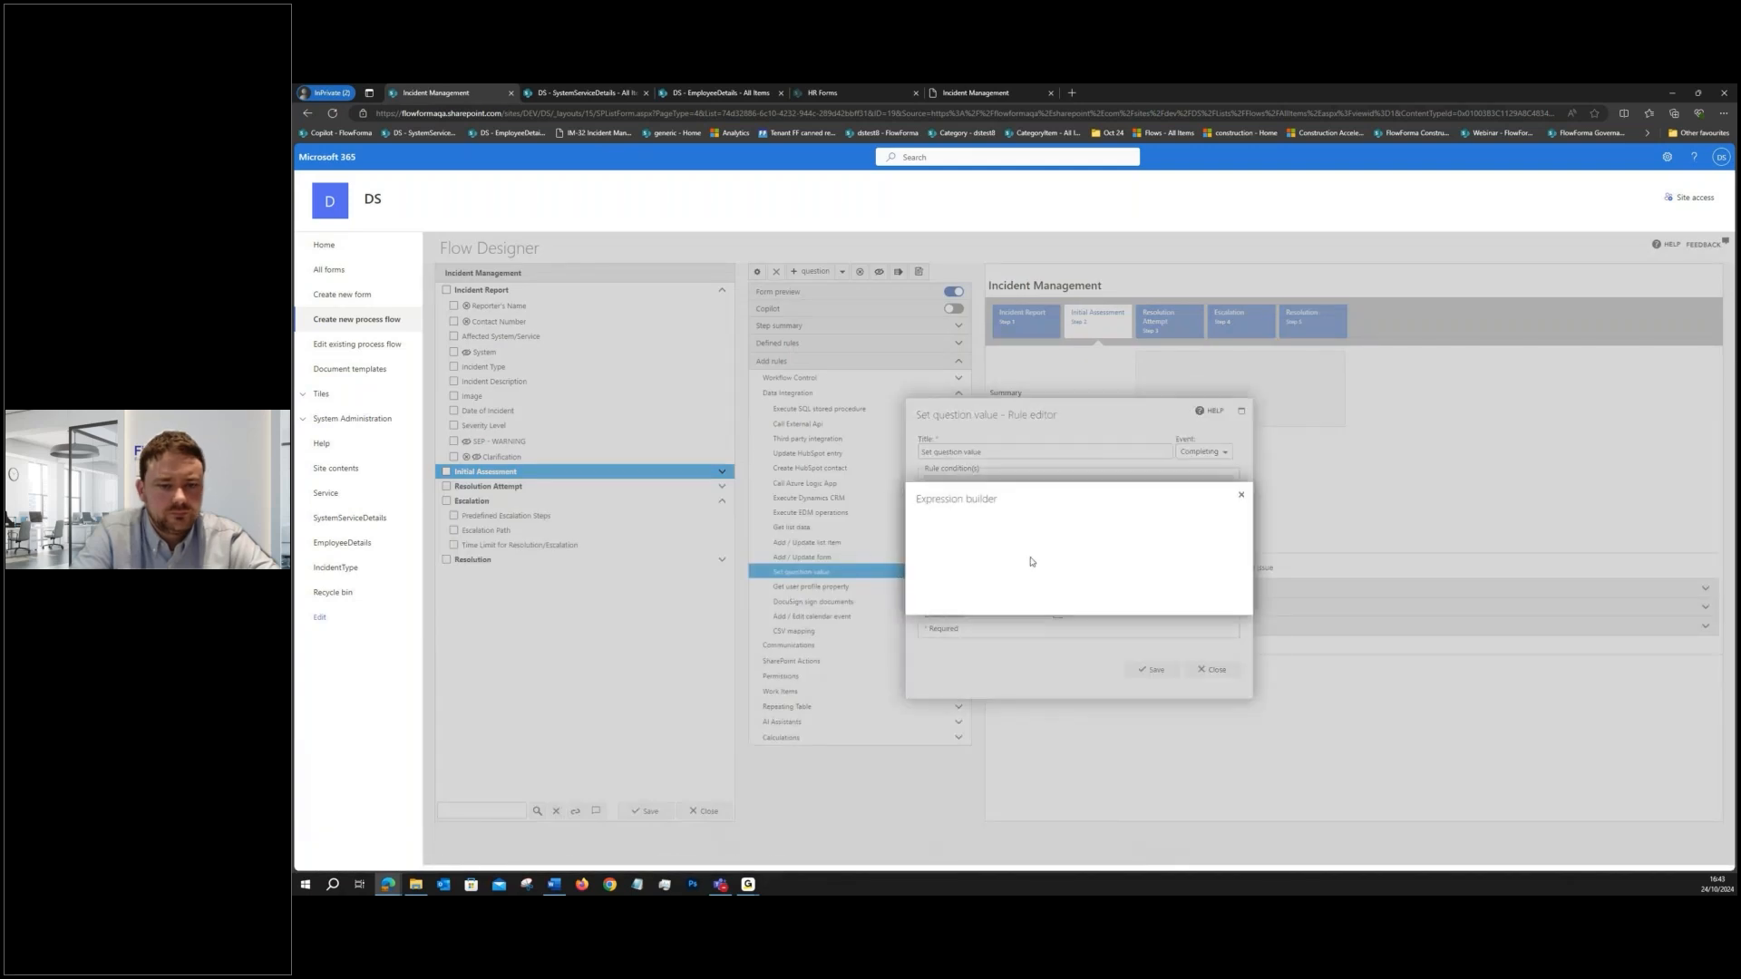
{"action": "left_click", "coordinate": [1043, 515]}
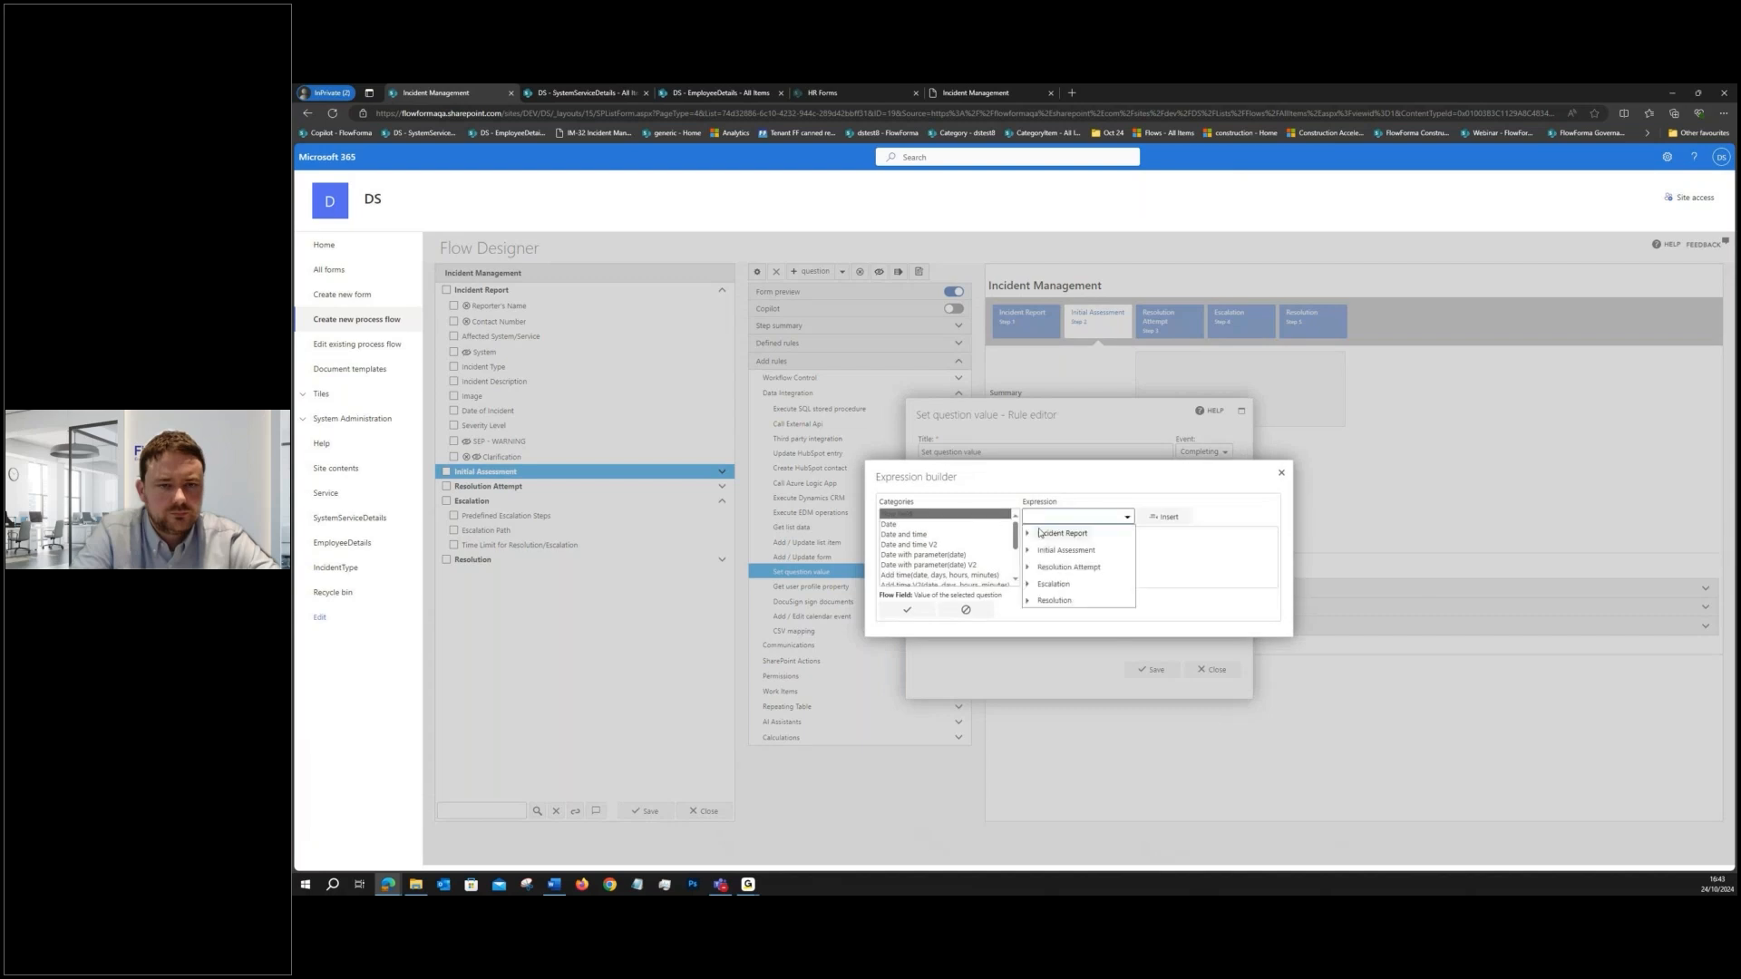
{"action": "left_click", "coordinate": [1027, 552]}
{"action": "scroll", "coordinate": [1077, 593], "scroll_direction": "down", "scroll_amount": 2}
{"action": "left_click", "coordinate": [1070, 572]}
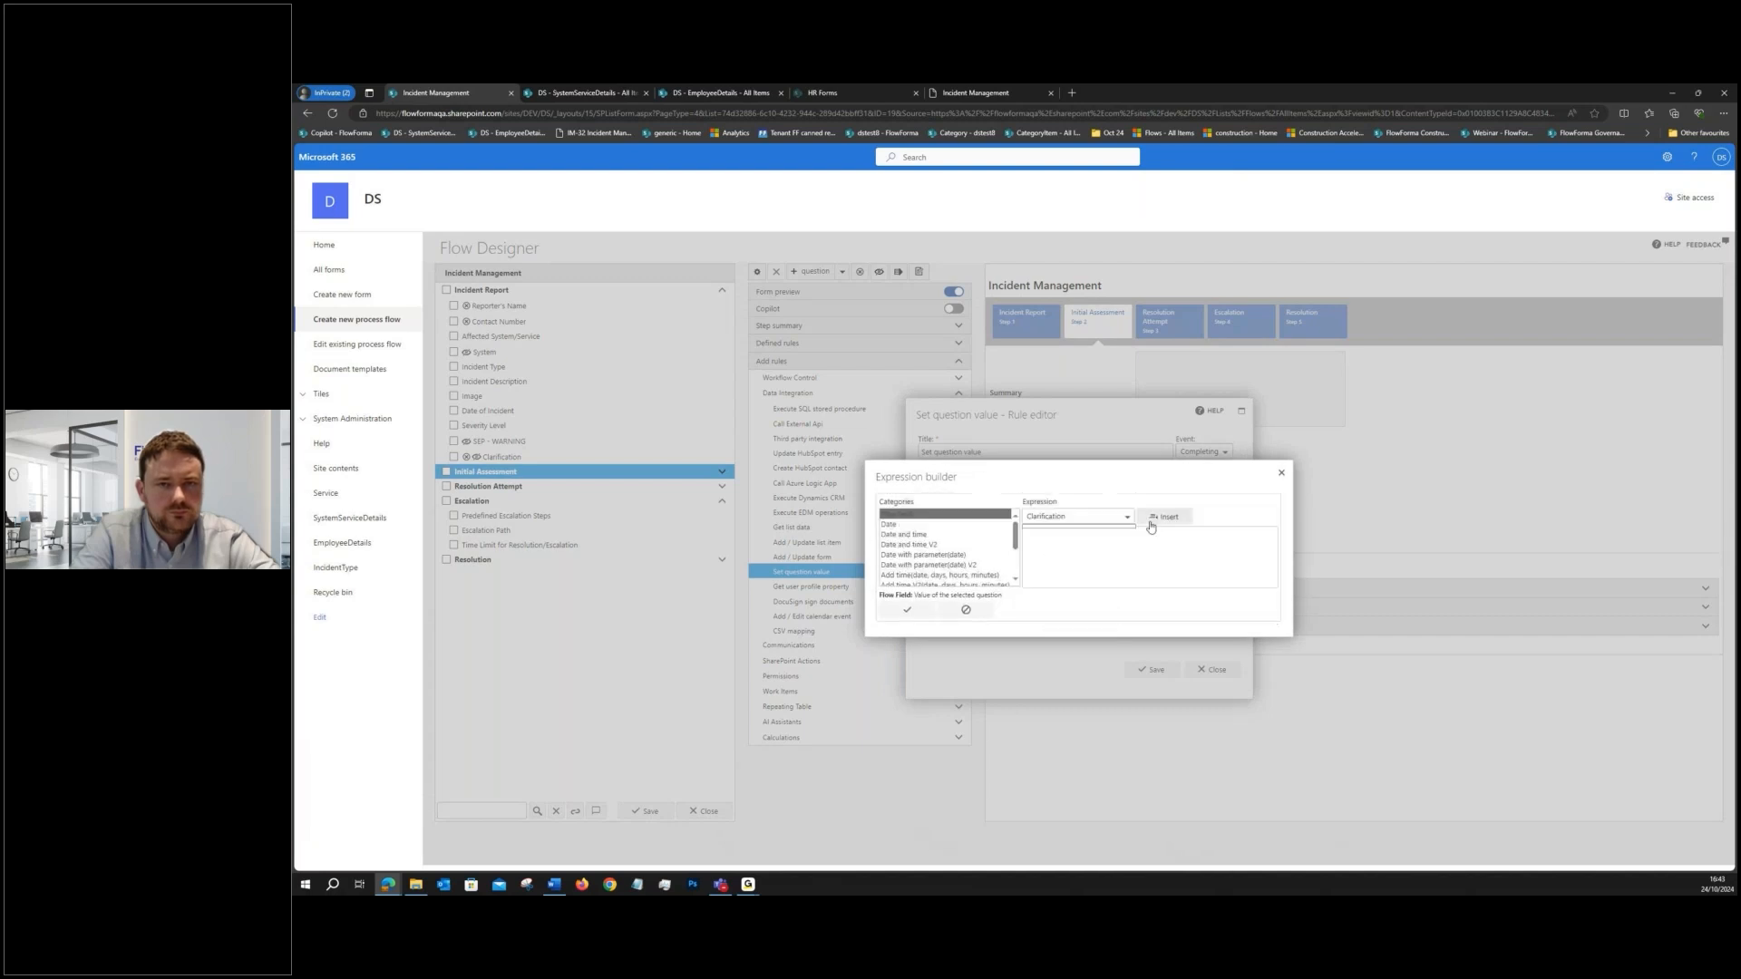
{"action": "left_click", "coordinate": [1155, 516]}
{"action": "left_click", "coordinate": [907, 609]}
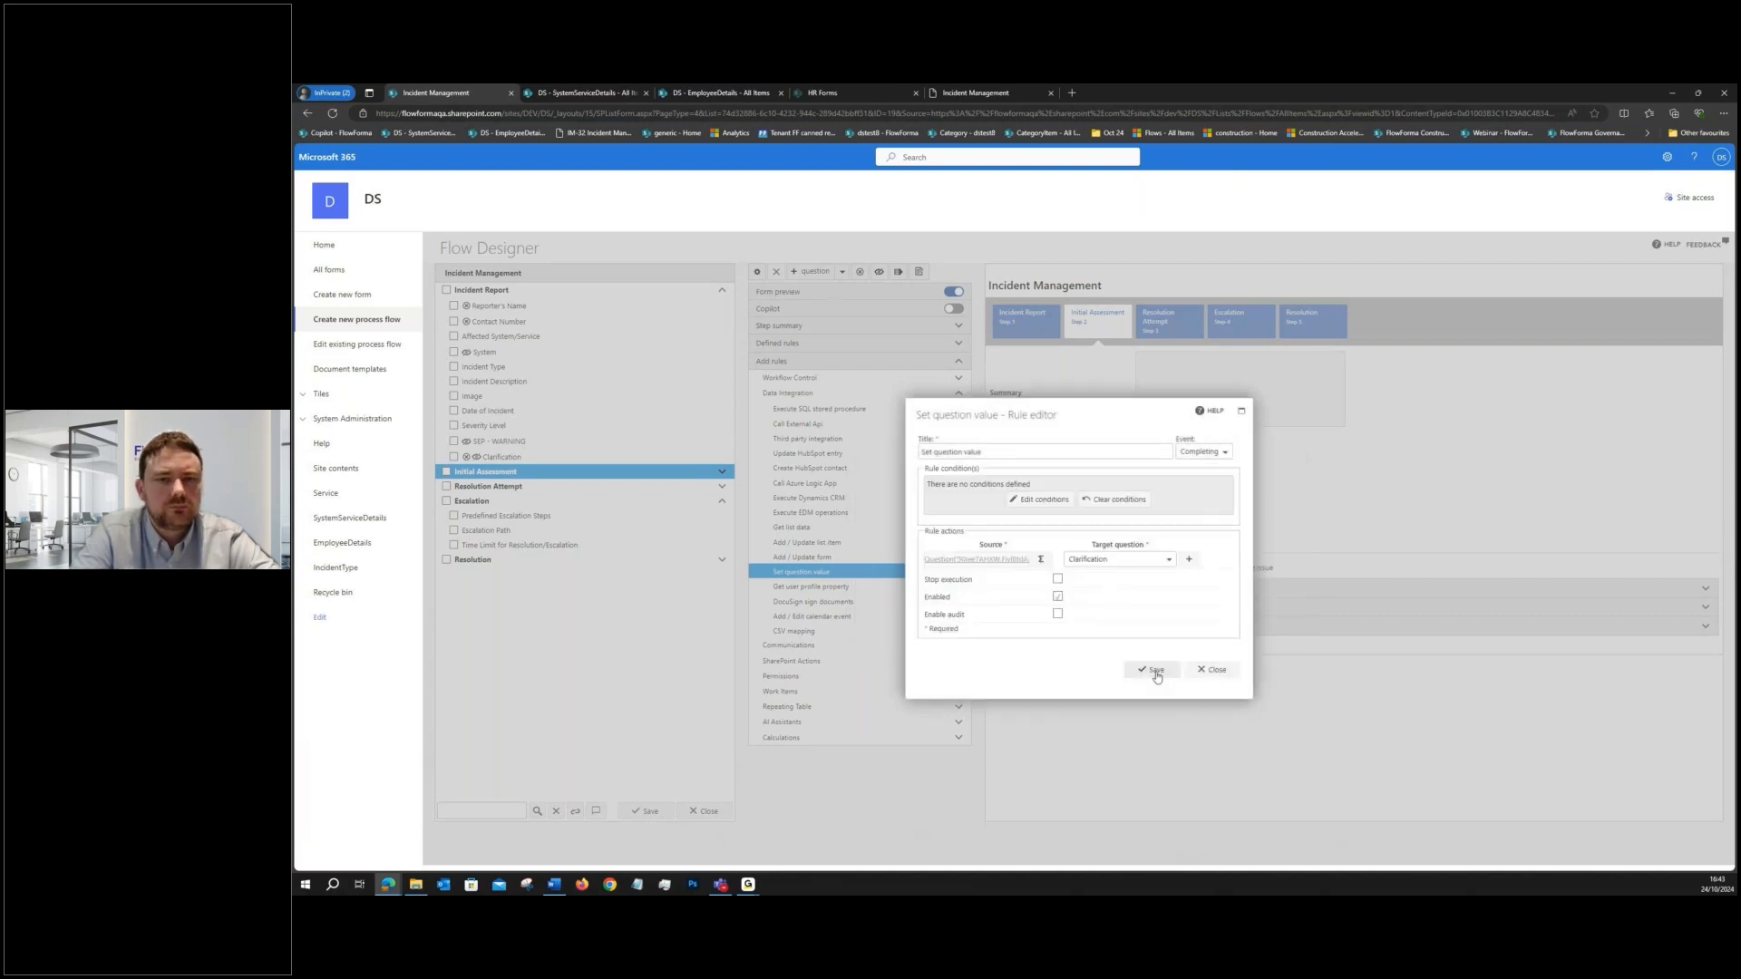
{"action": "left_click", "coordinate": [1151, 669]}
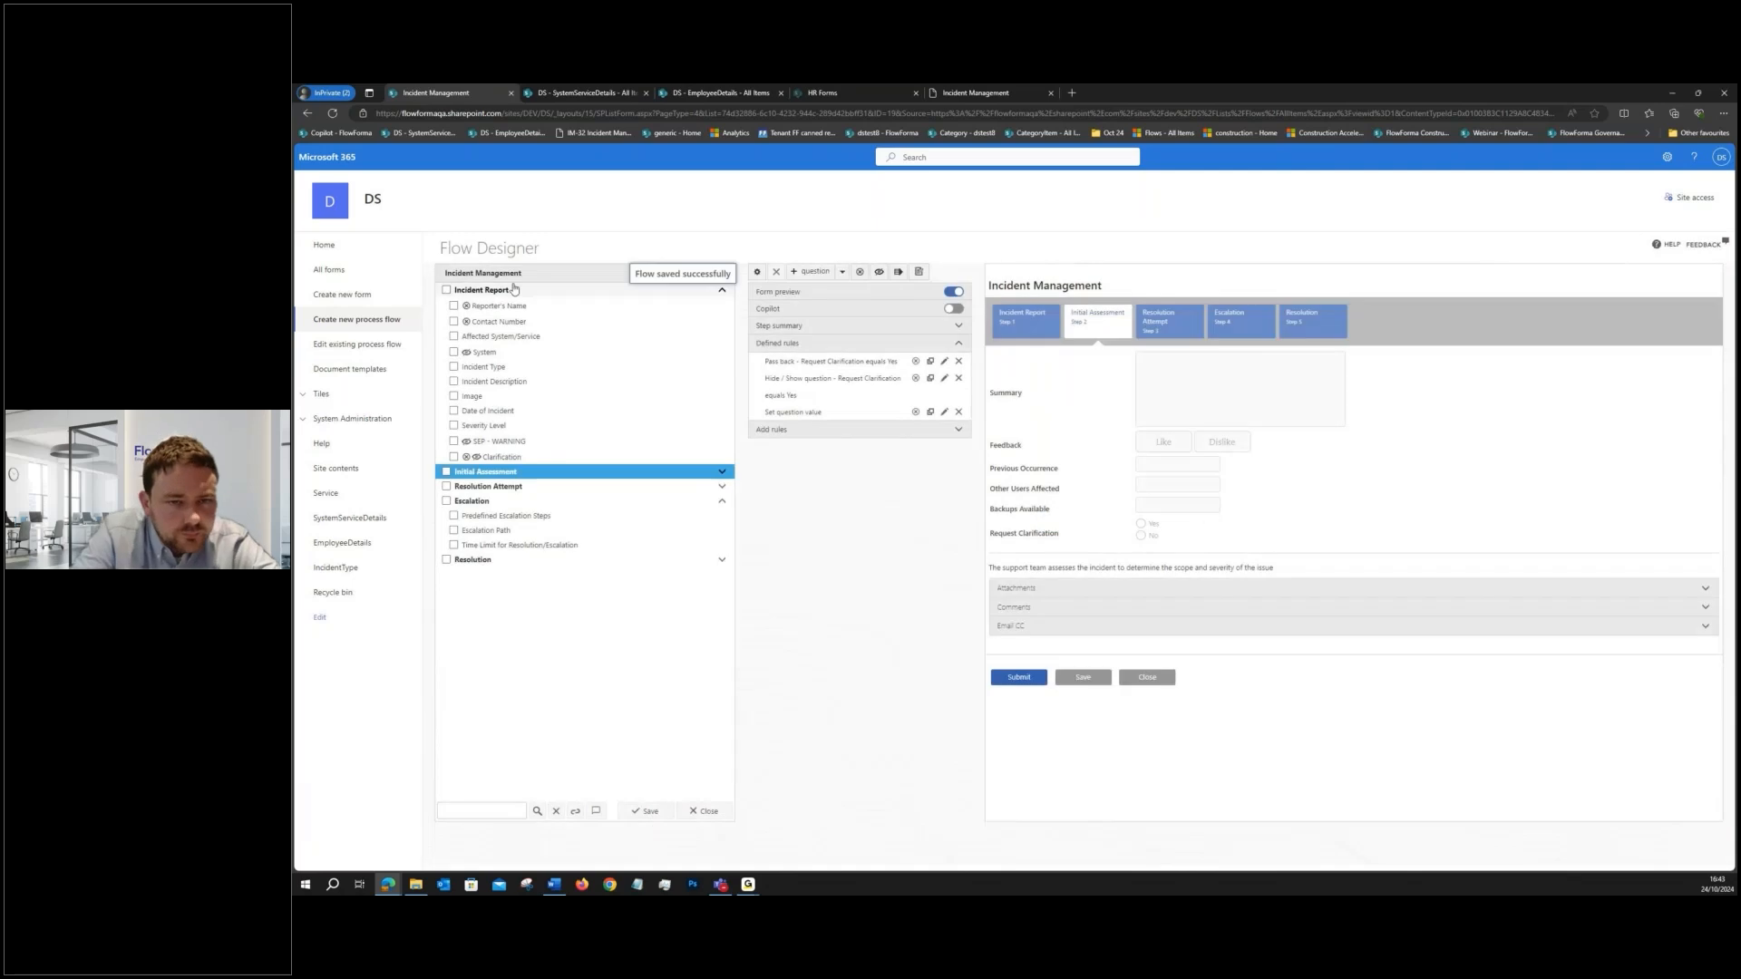
- Open a test form from the Incident Report step and submit that step without filling it in
{"action": "left_click", "coordinate": [556, 290]}
{"action": "left_click", "coordinate": [917, 272]}
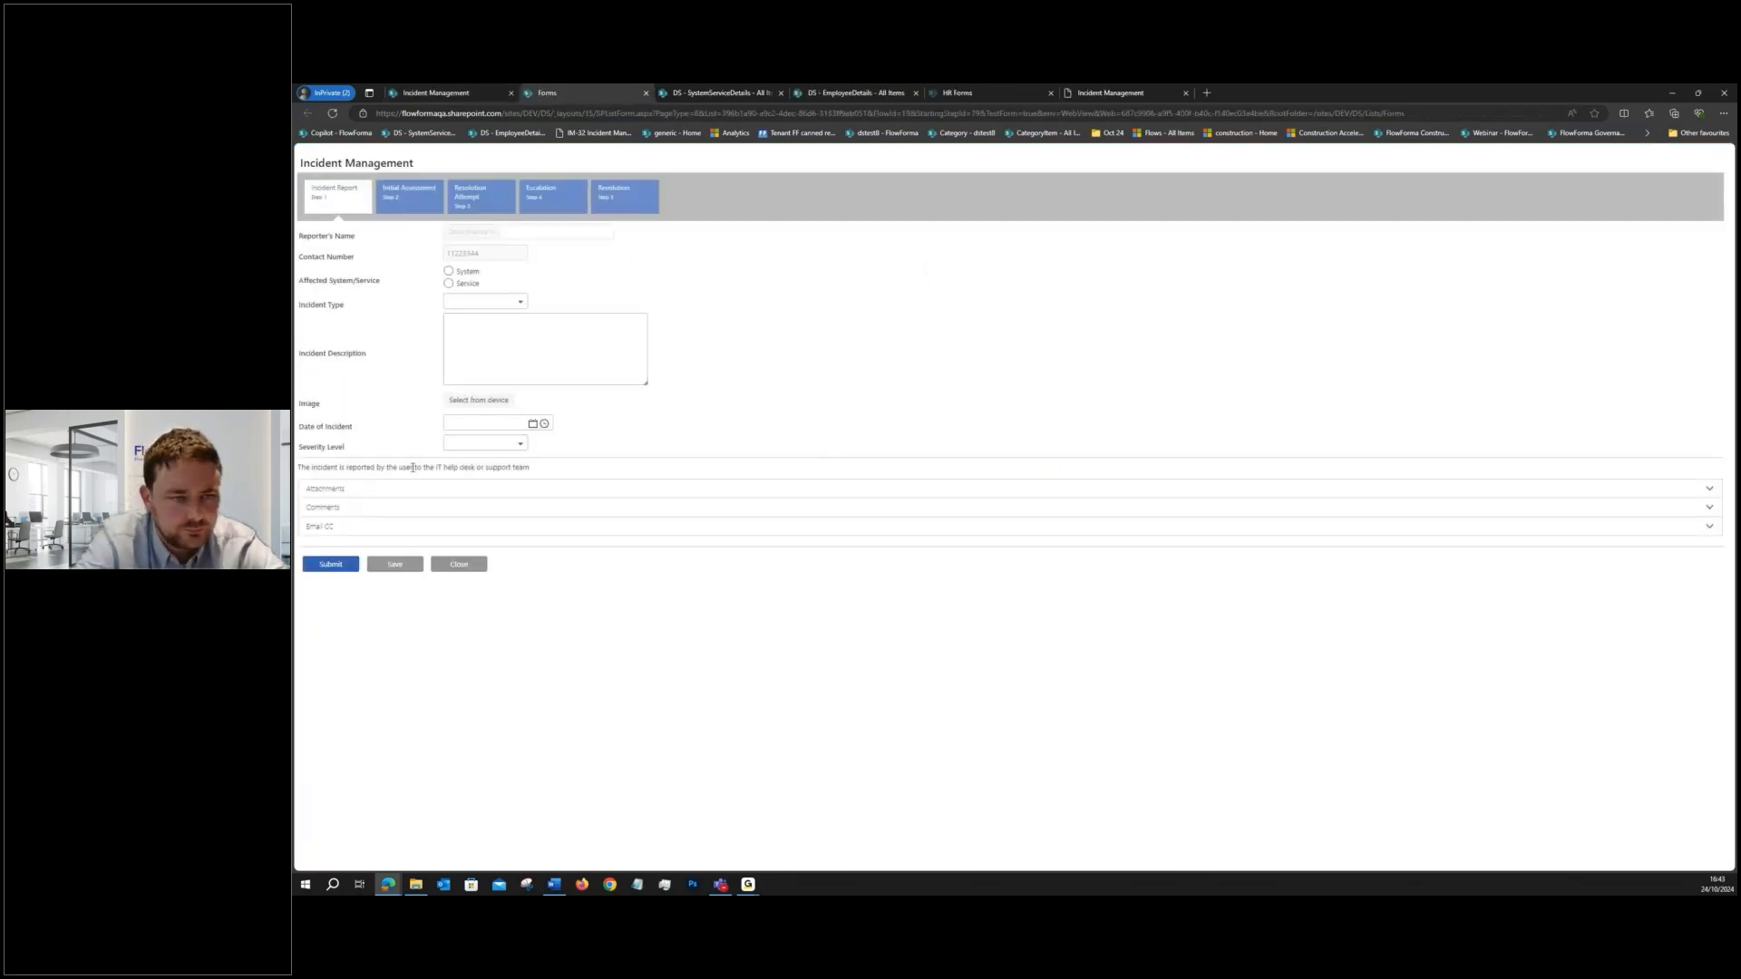
{"action": "left_click", "coordinate": [340, 565]}
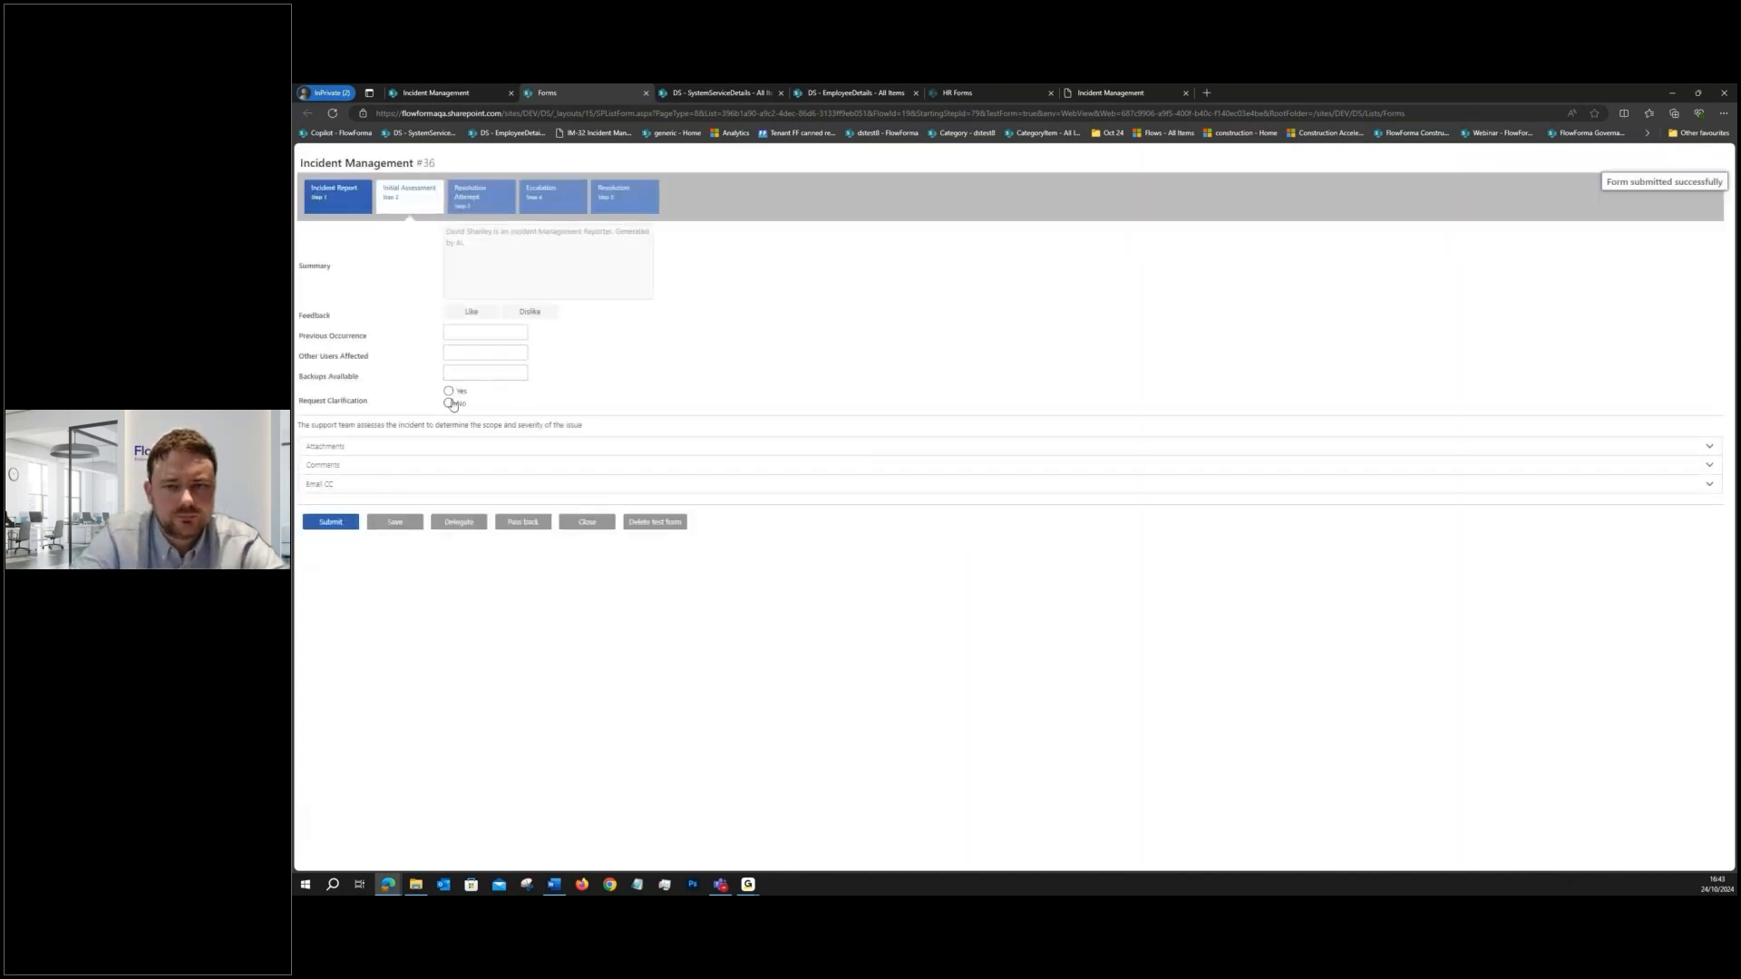
- Answer Yes to Request Clarification with "why" as the clarification, submit Initial Assessment, and close the test form after checking the passed-back clarification
{"action": "left_click", "coordinate": [449, 392]}
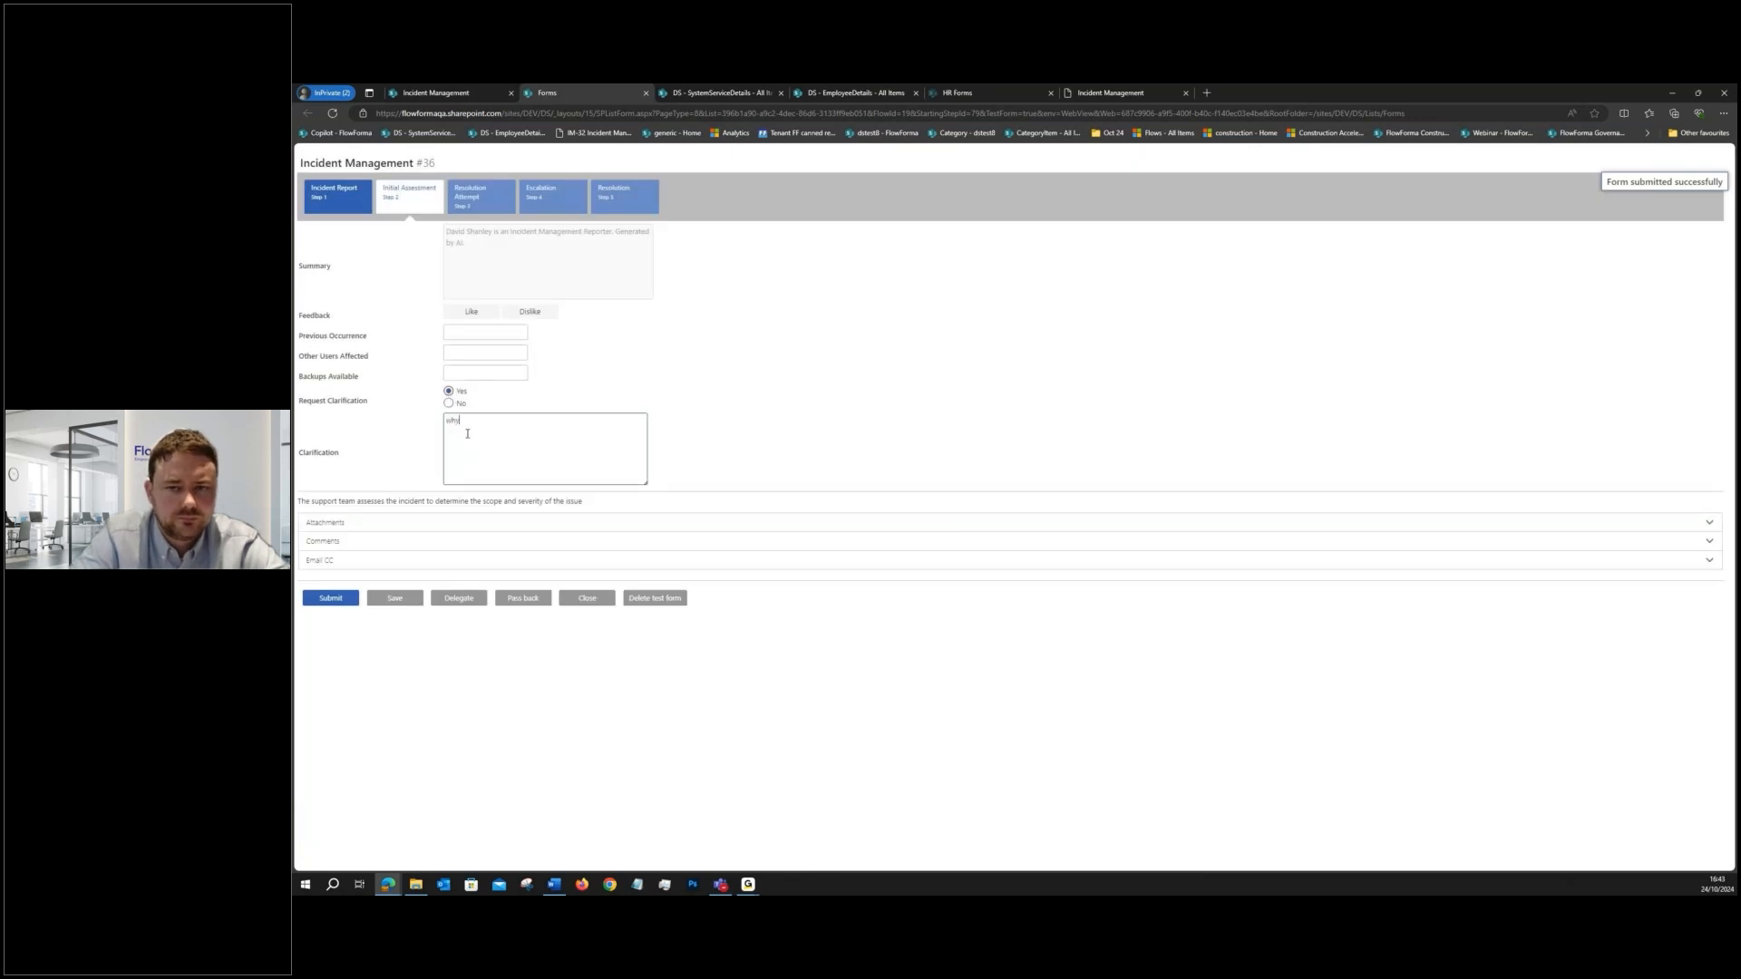
{"action": "left_click", "coordinate": [332, 600]}
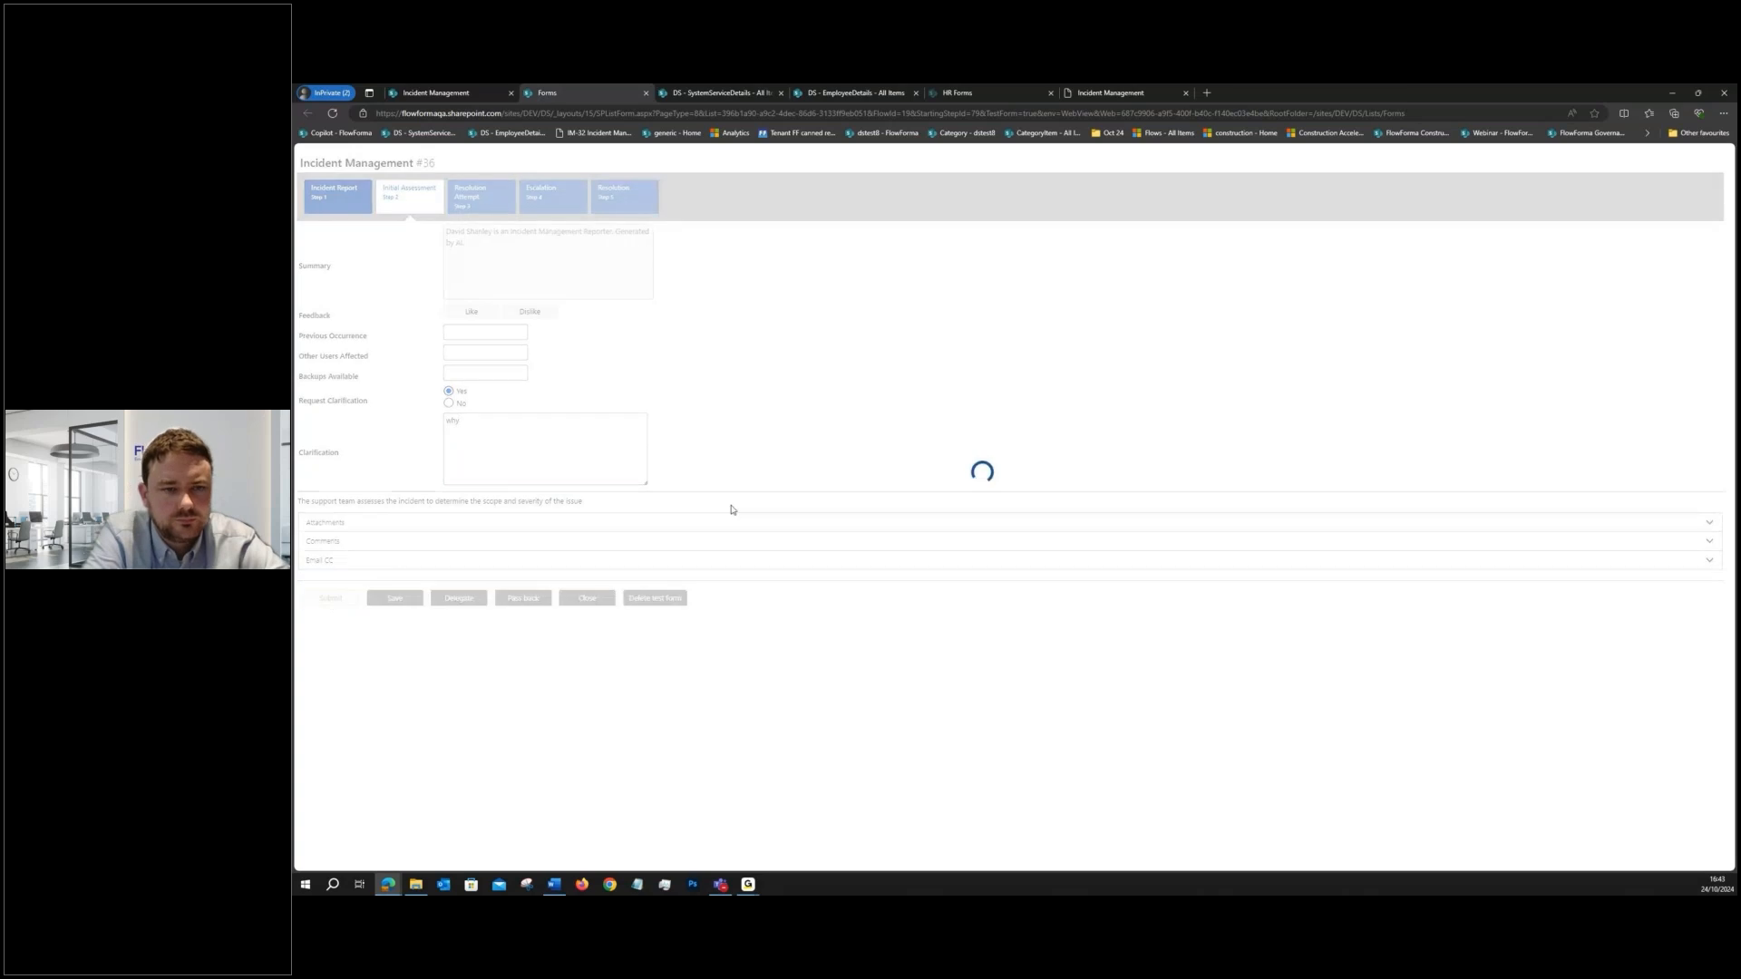
{"action": "left_click_drag", "start_coordinate": [489, 475], "coordinate": [425, 464]}
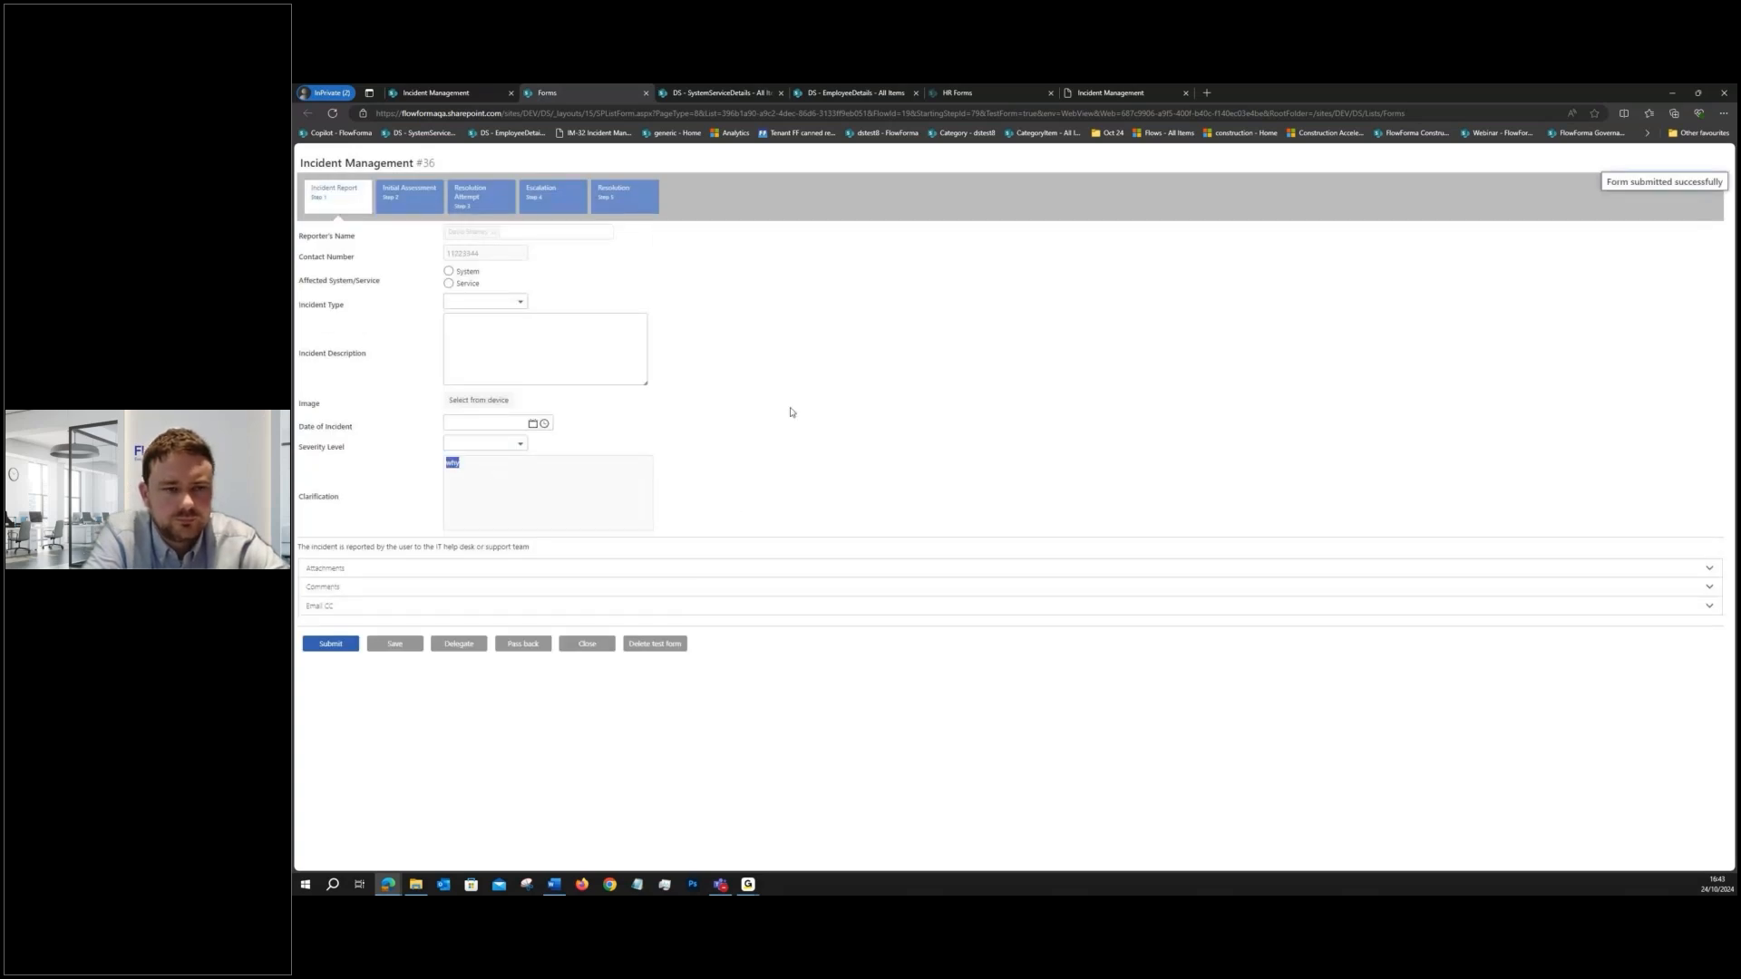
{"action": "left_click", "coordinate": [595, 643]}
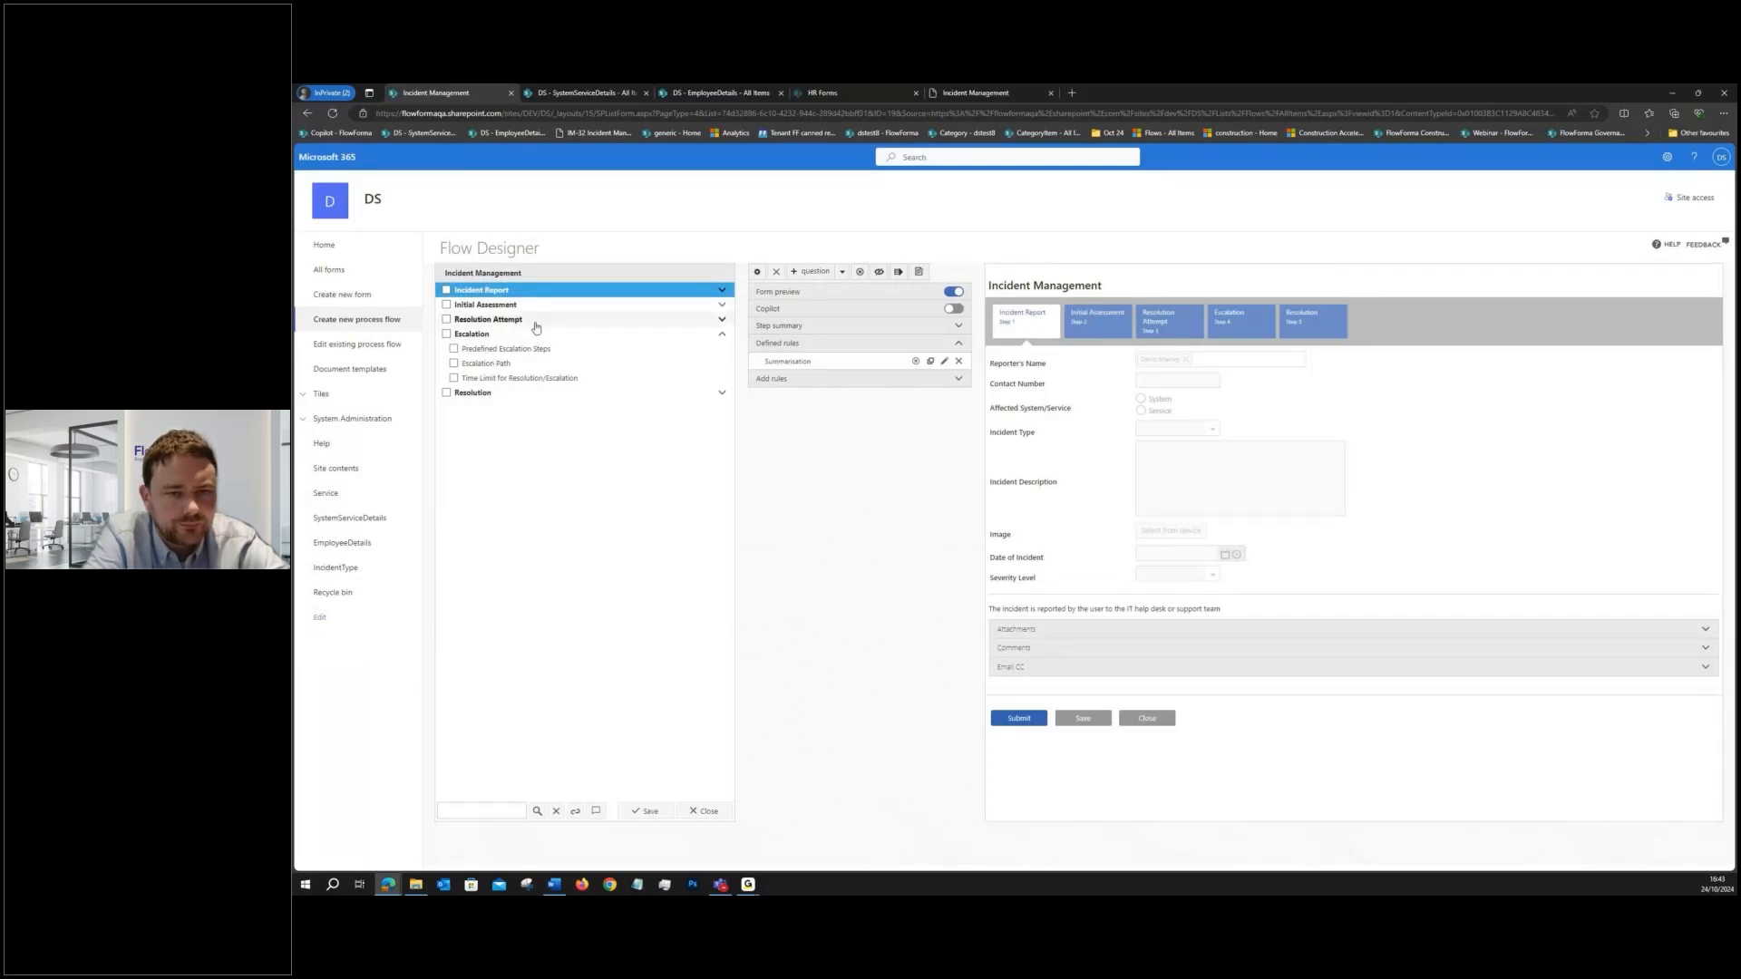
- Add and save a Yes/No question titled "Escalation" in the Resolution Attempt step, and set the Escalation step hidden by default
{"action": "left_click", "coordinate": [536, 325]}
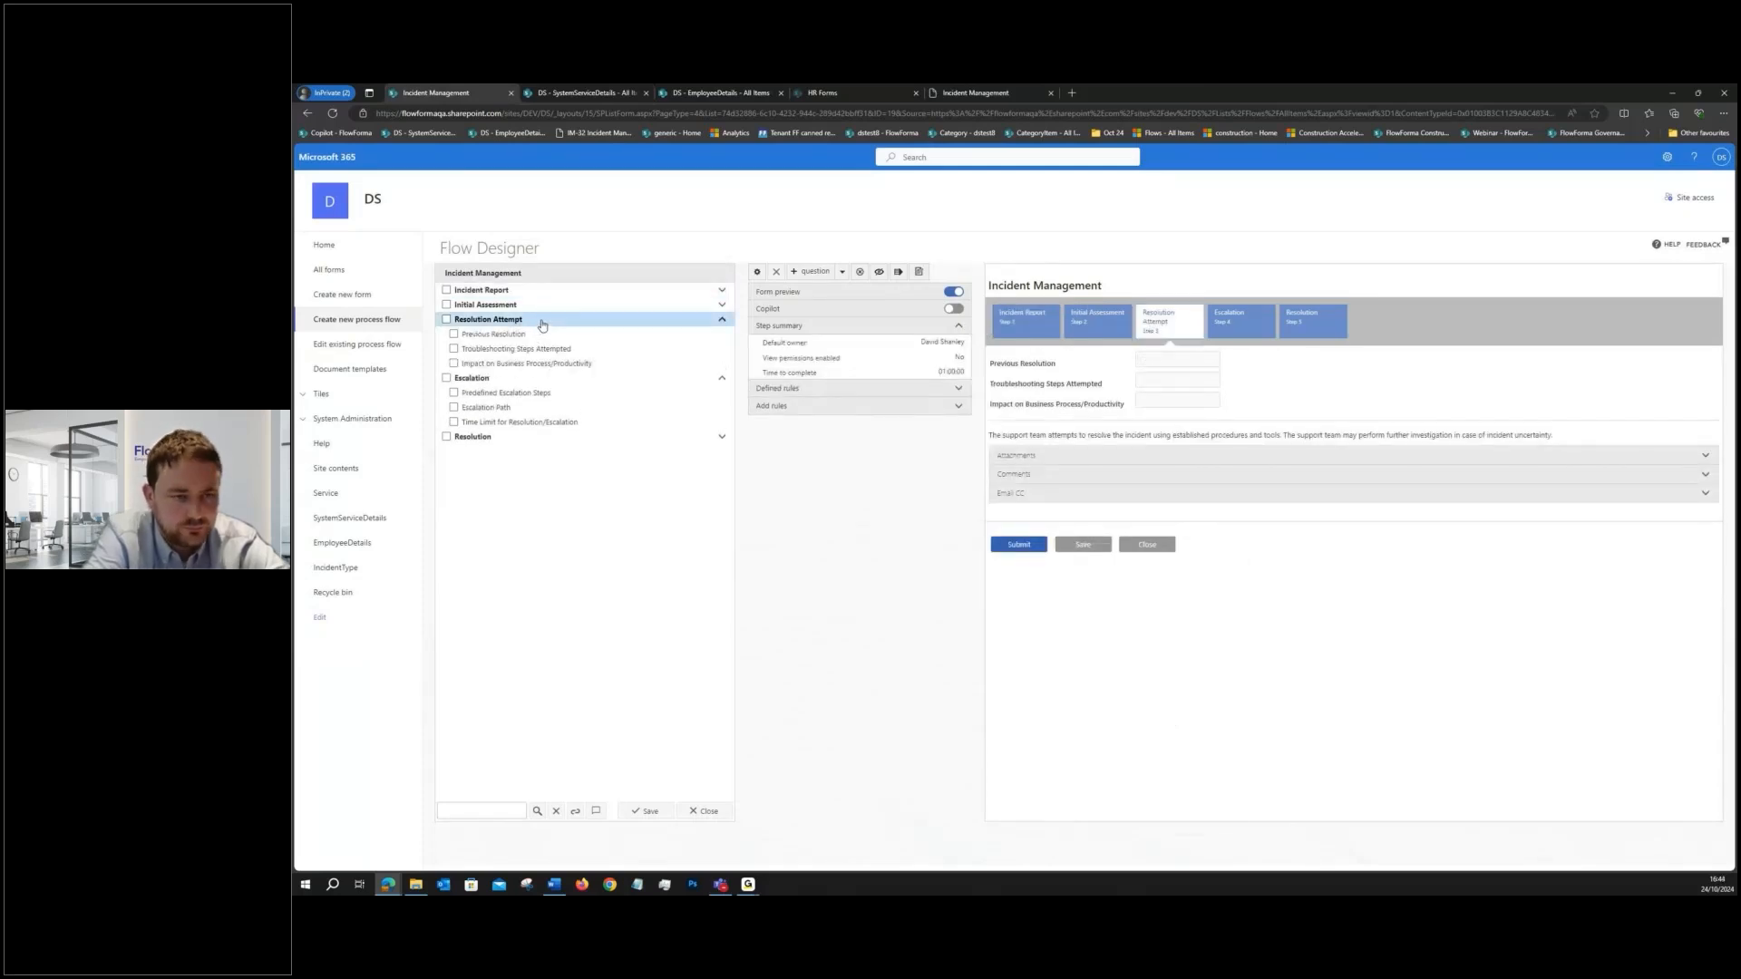
{"action": "left_click", "coordinate": [543, 325]}
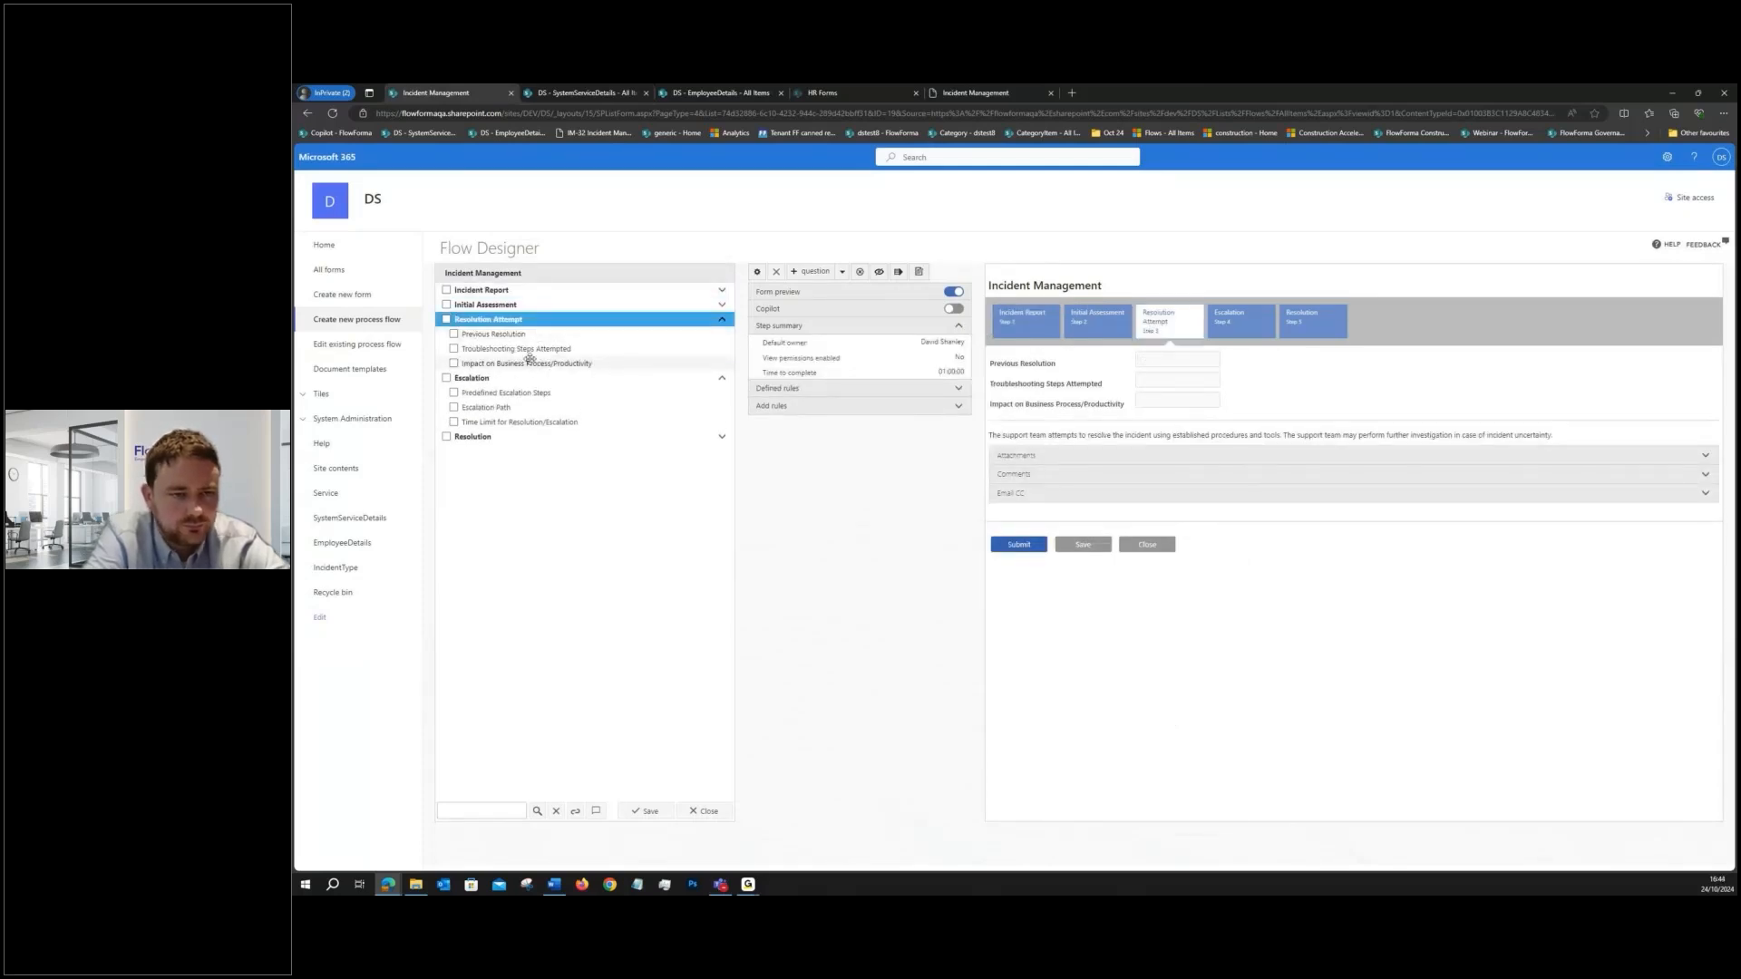
{"action": "left_click", "coordinate": [810, 272]}
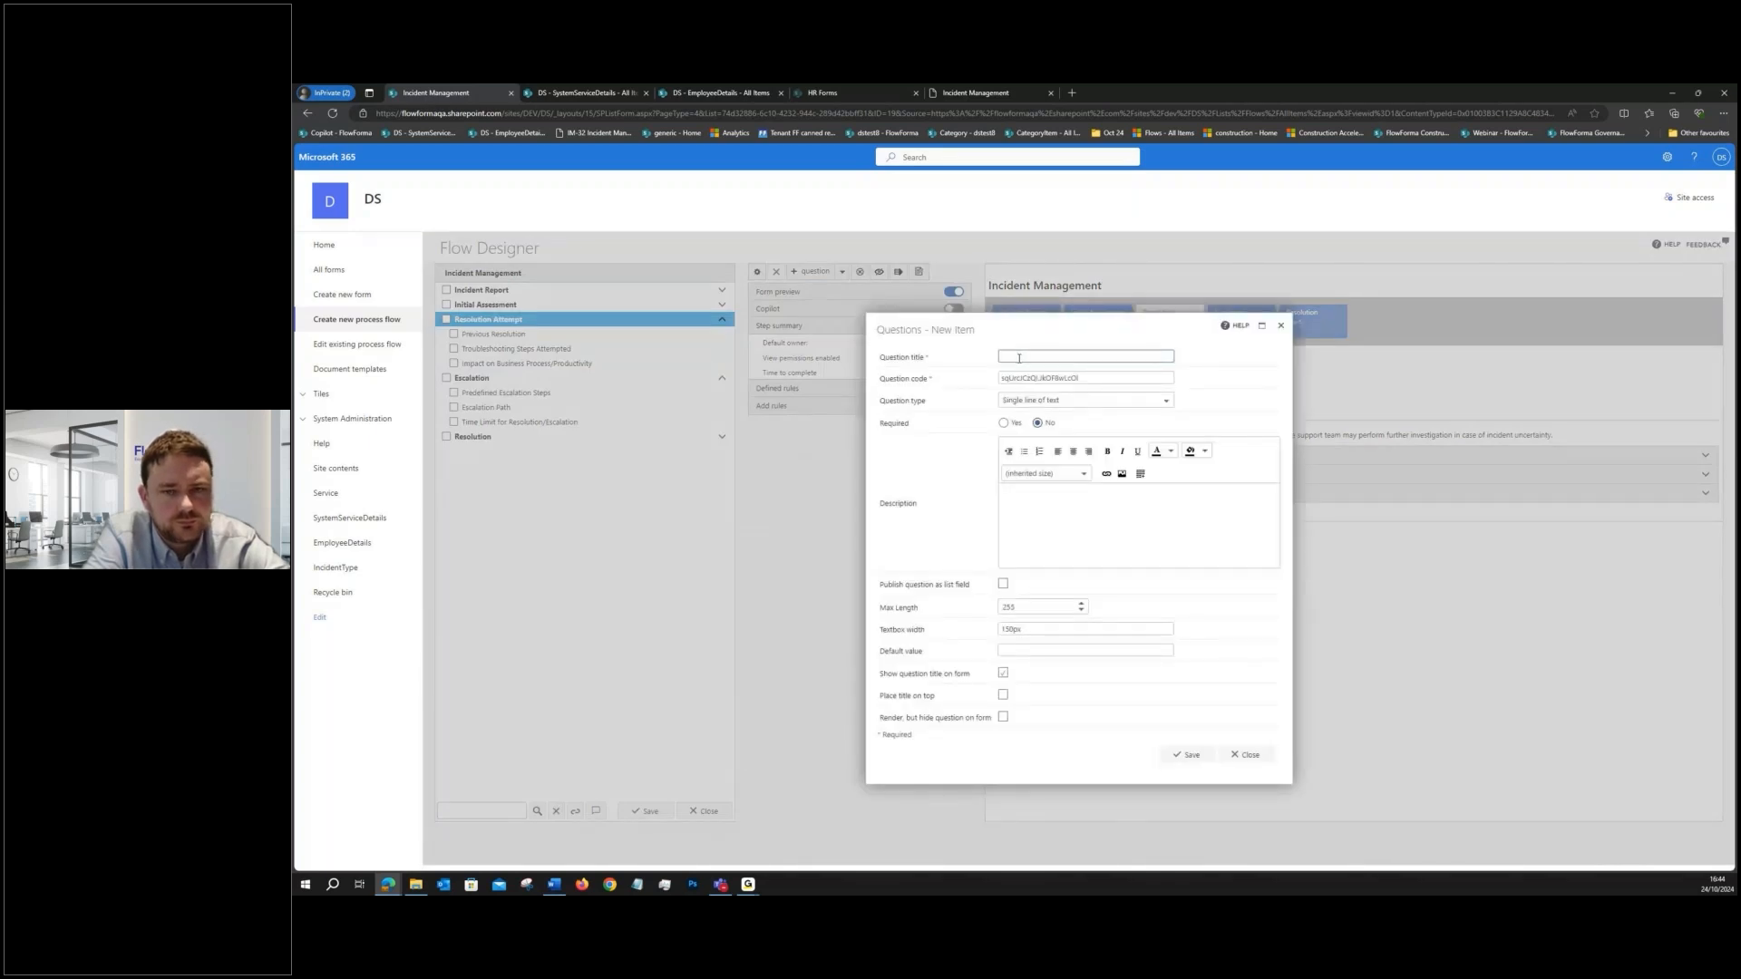
{"action": "type", "text": "Escalation"}
{"action": "left_click", "coordinate": [1052, 400]}
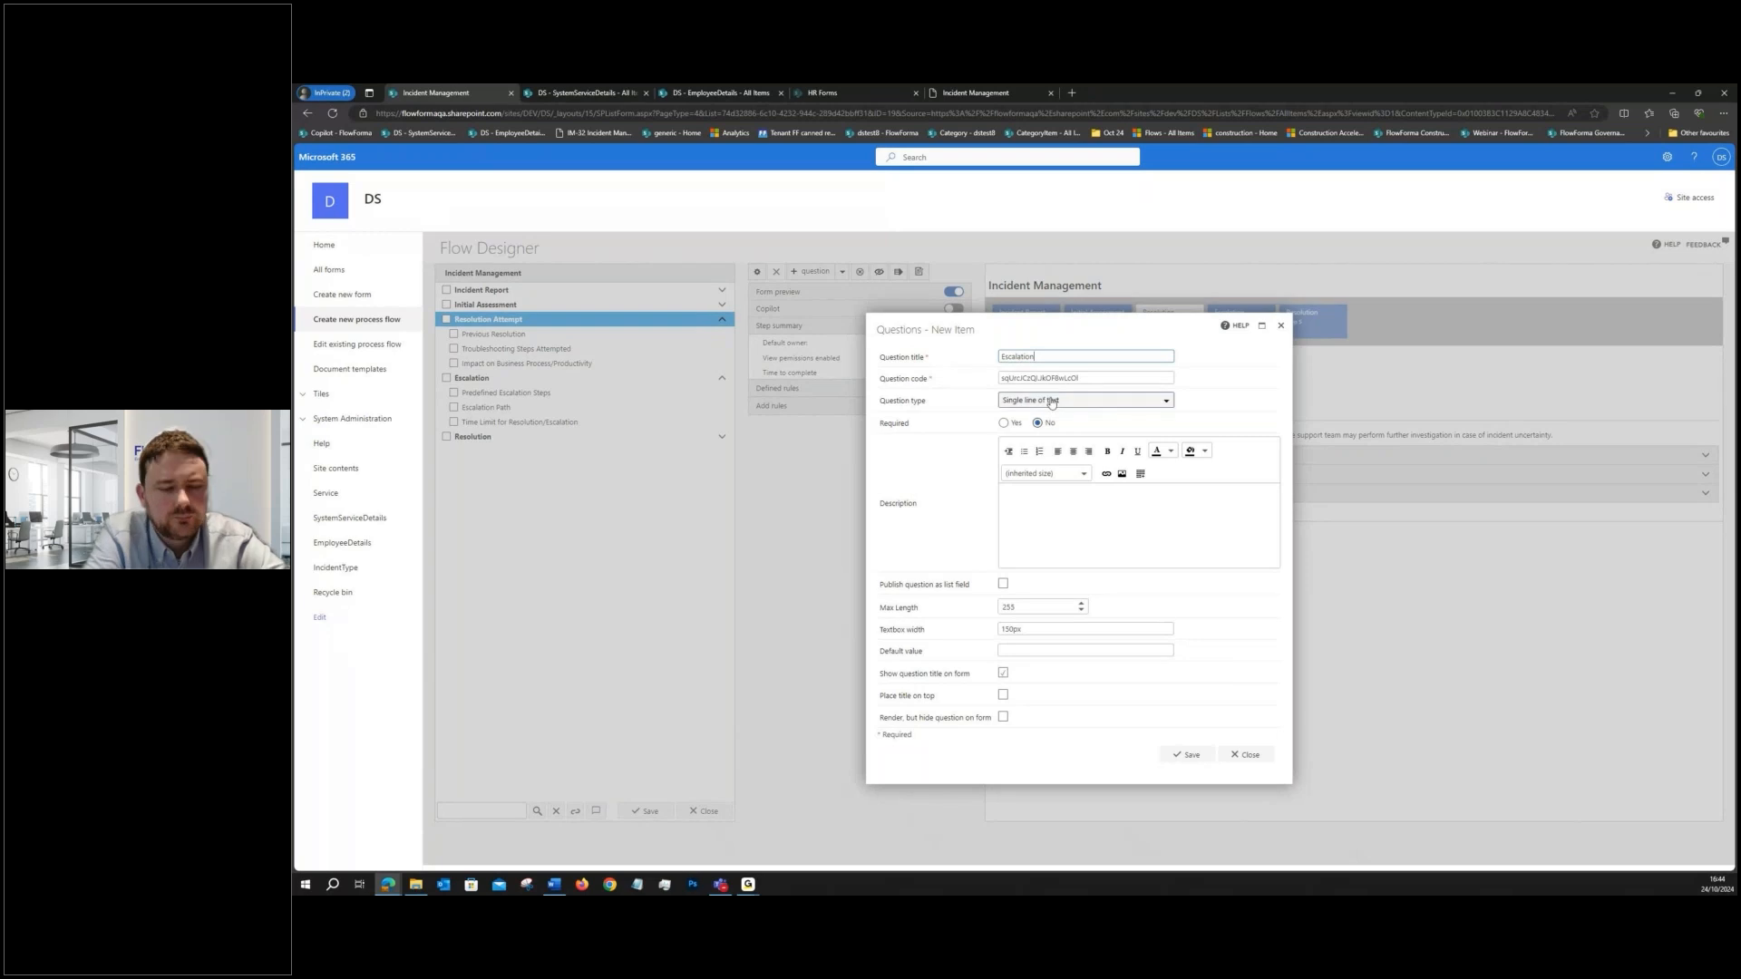
{"action": "scroll", "coordinate": [1052, 467], "scroll_direction": "down", "scroll_amount": 5}
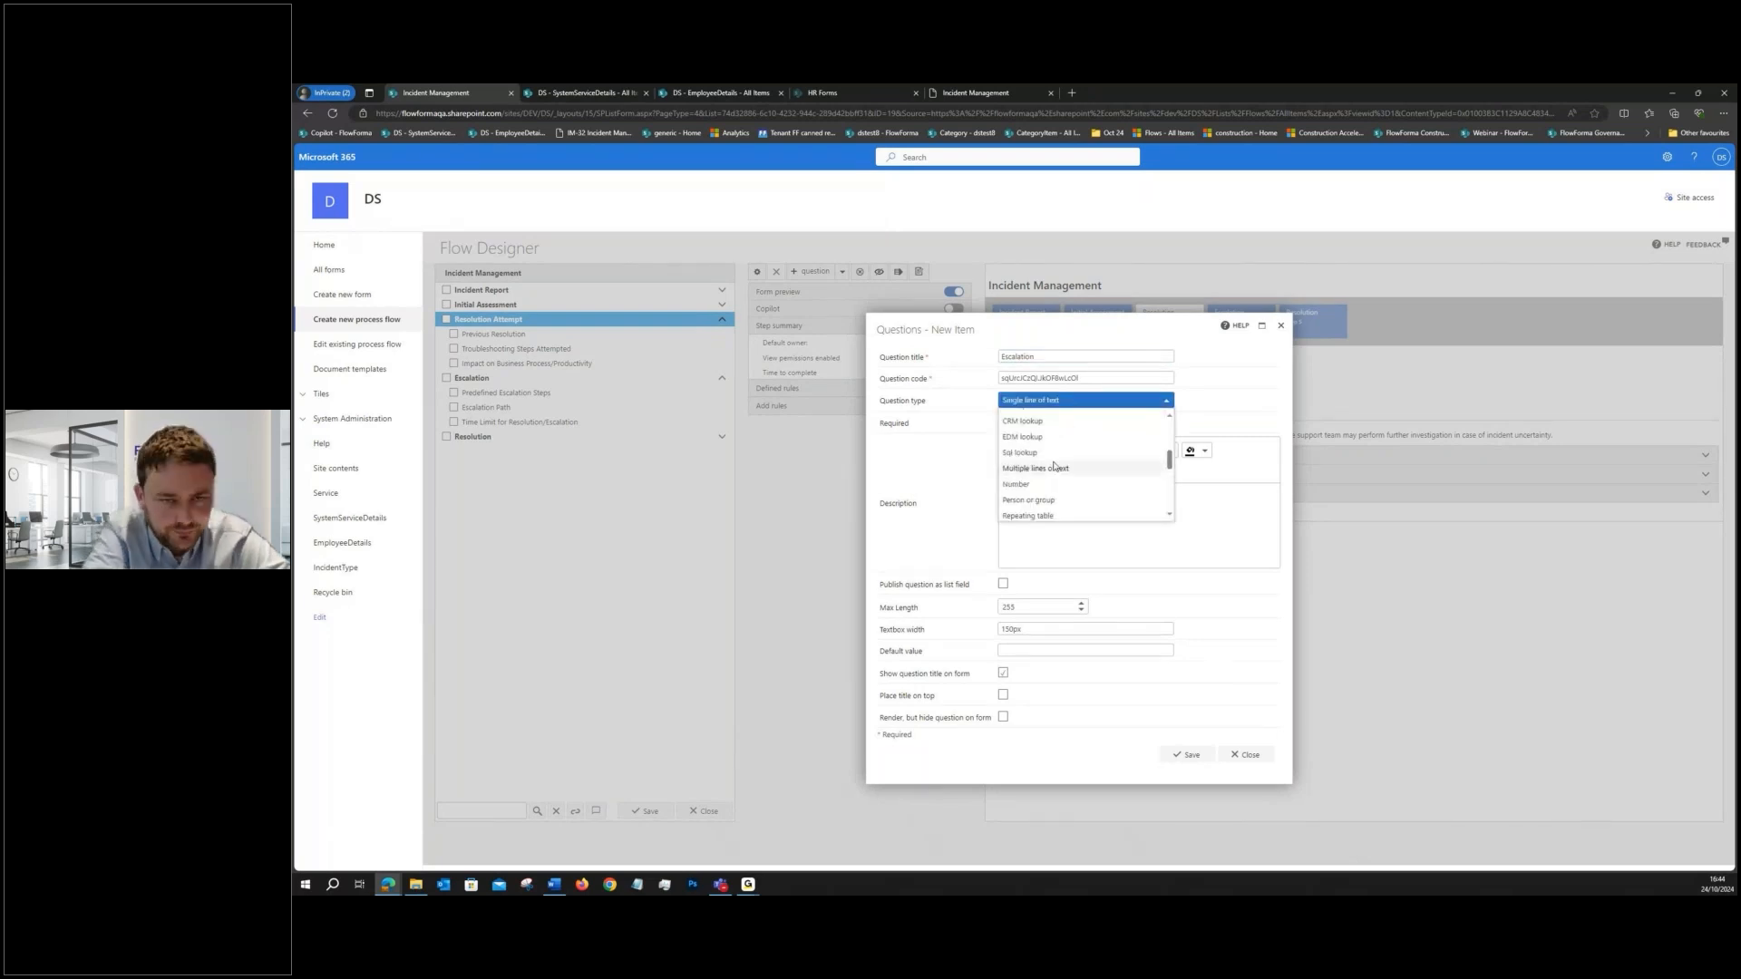
{"action": "left_click", "coordinate": [1036, 467]}
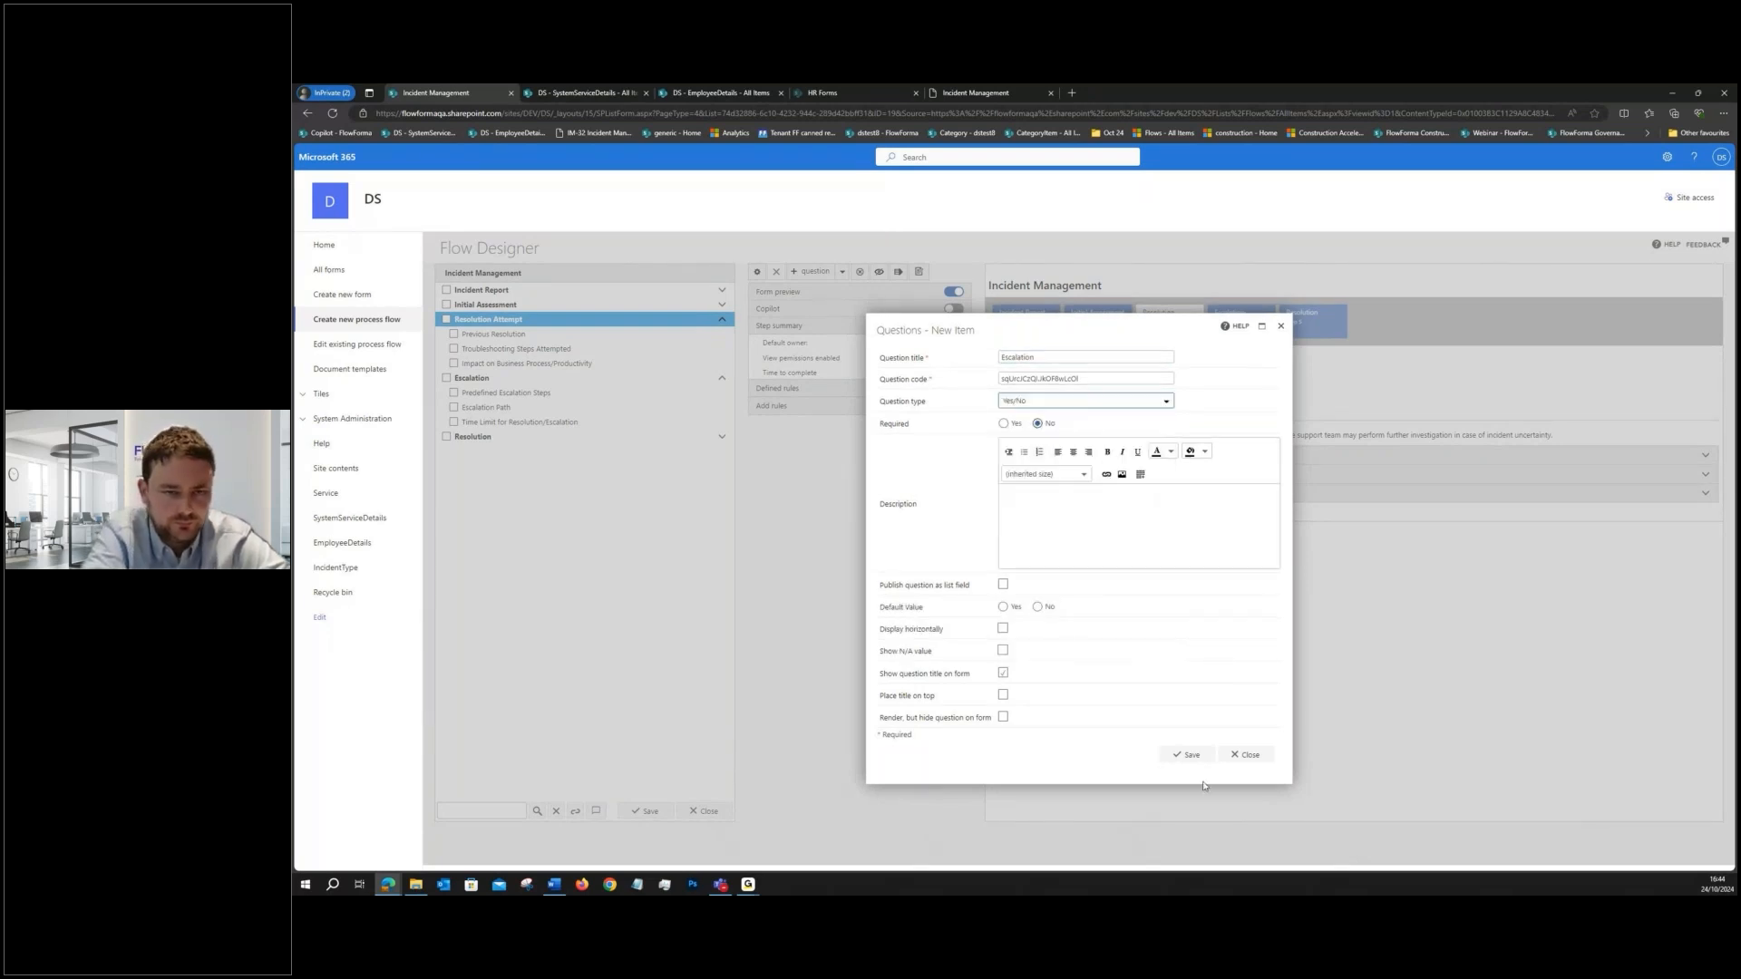
{"action": "left_click", "coordinate": [1189, 754]}
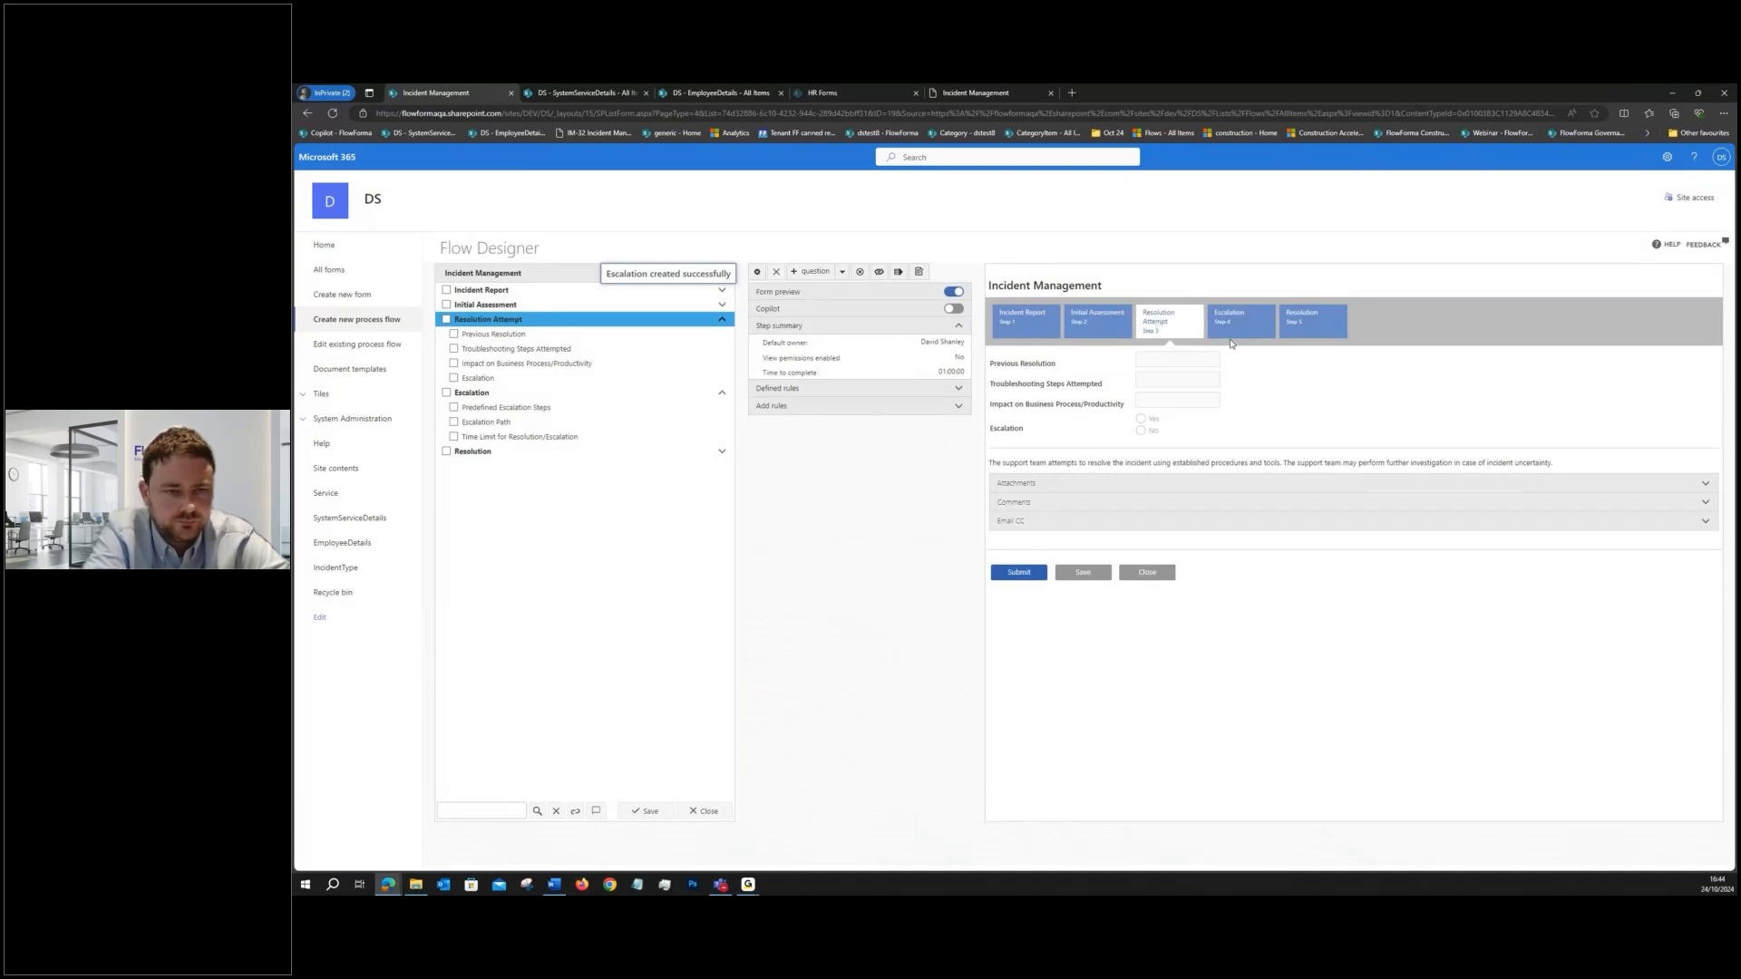
{"action": "left_click", "coordinate": [581, 394]}
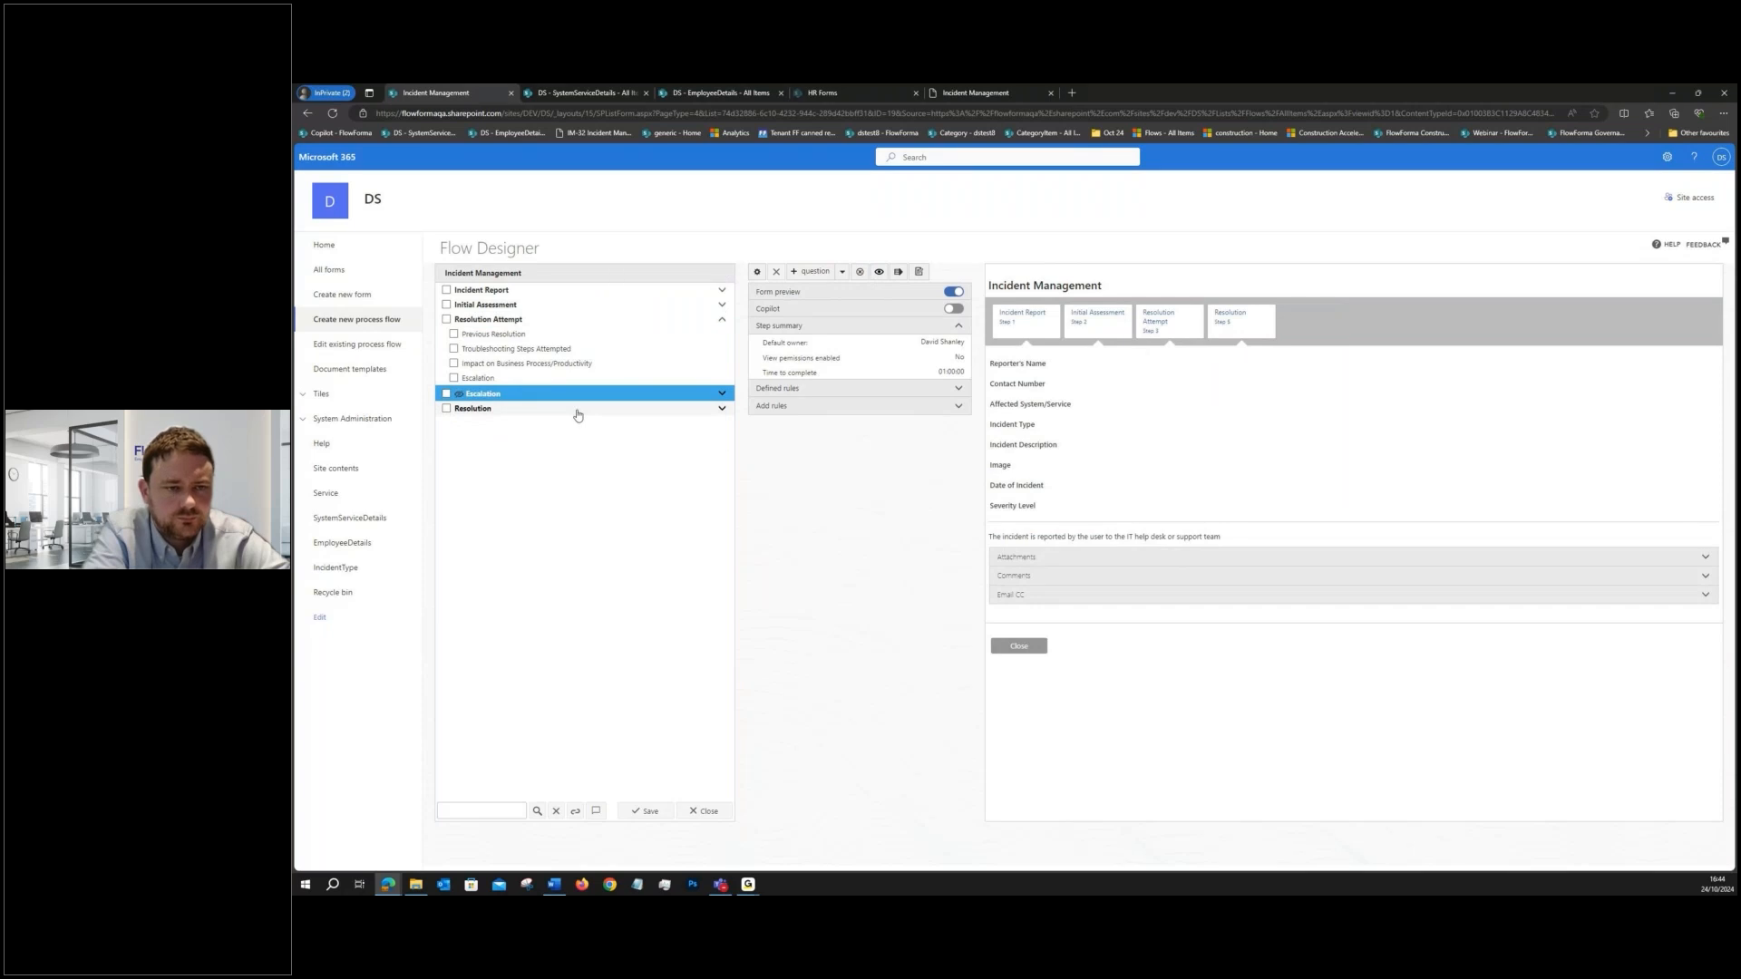
- Add a Hide / Show step rule to Resolution Attempt's Escalation question with the condition that Escalation equals Yes
{"action": "left_click", "coordinate": [533, 379]}
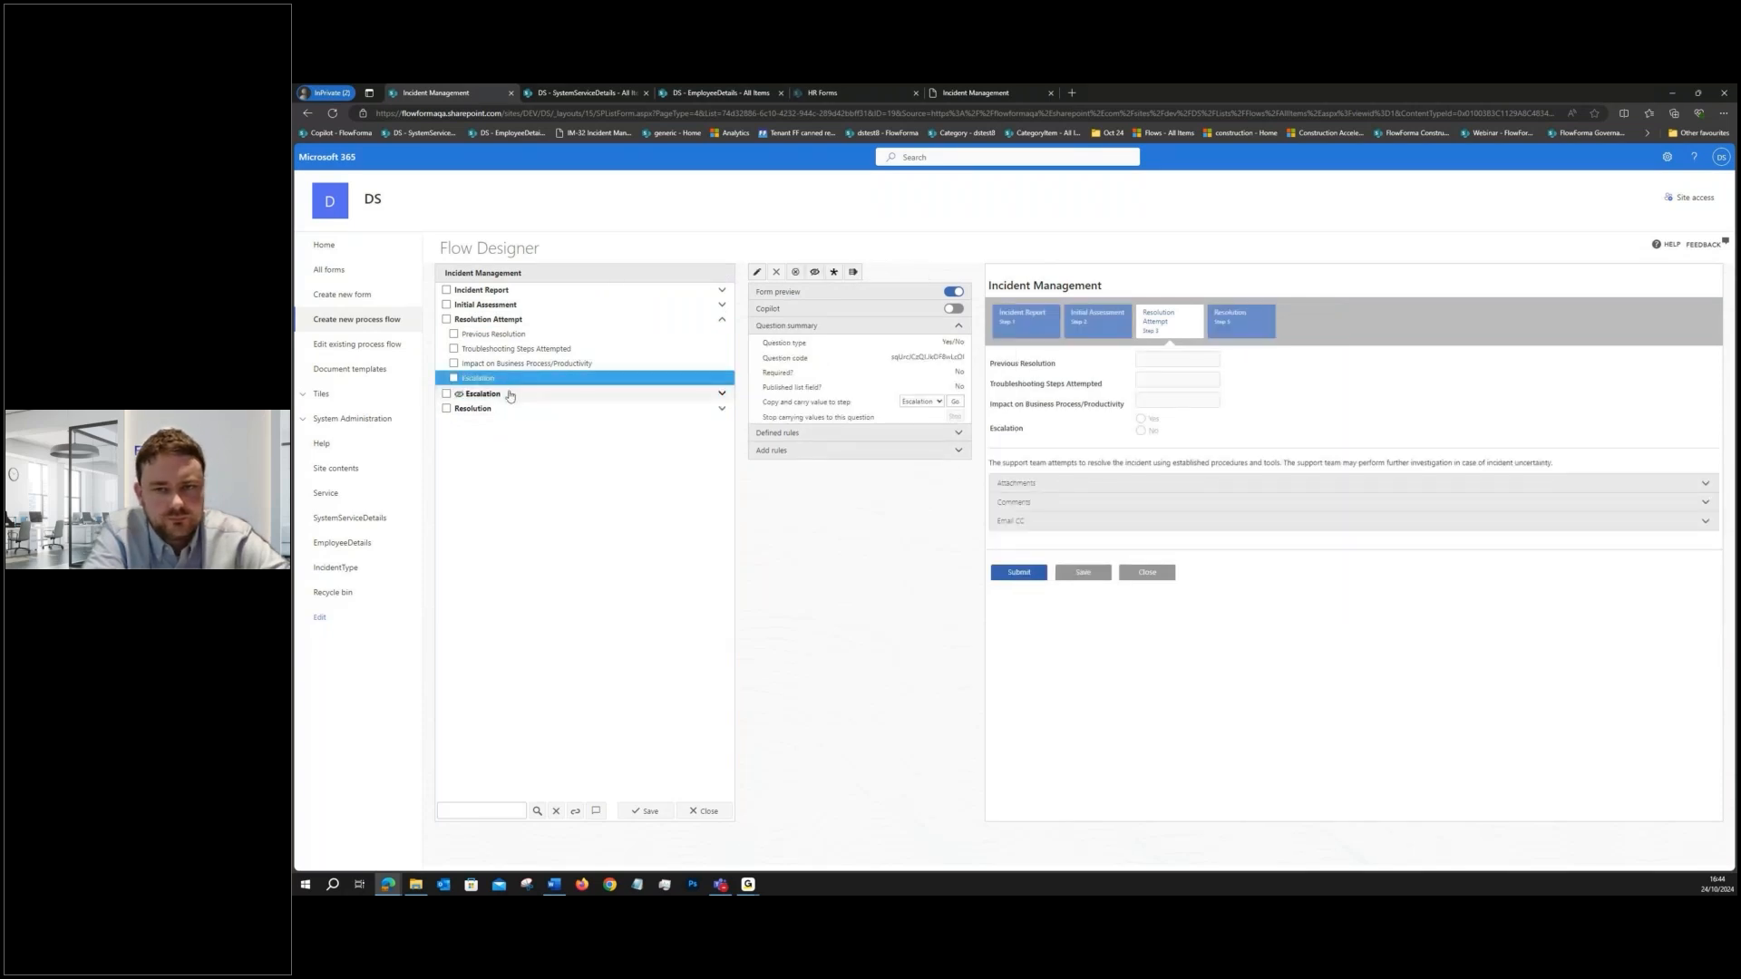
{"action": "left_click", "coordinate": [778, 450]}
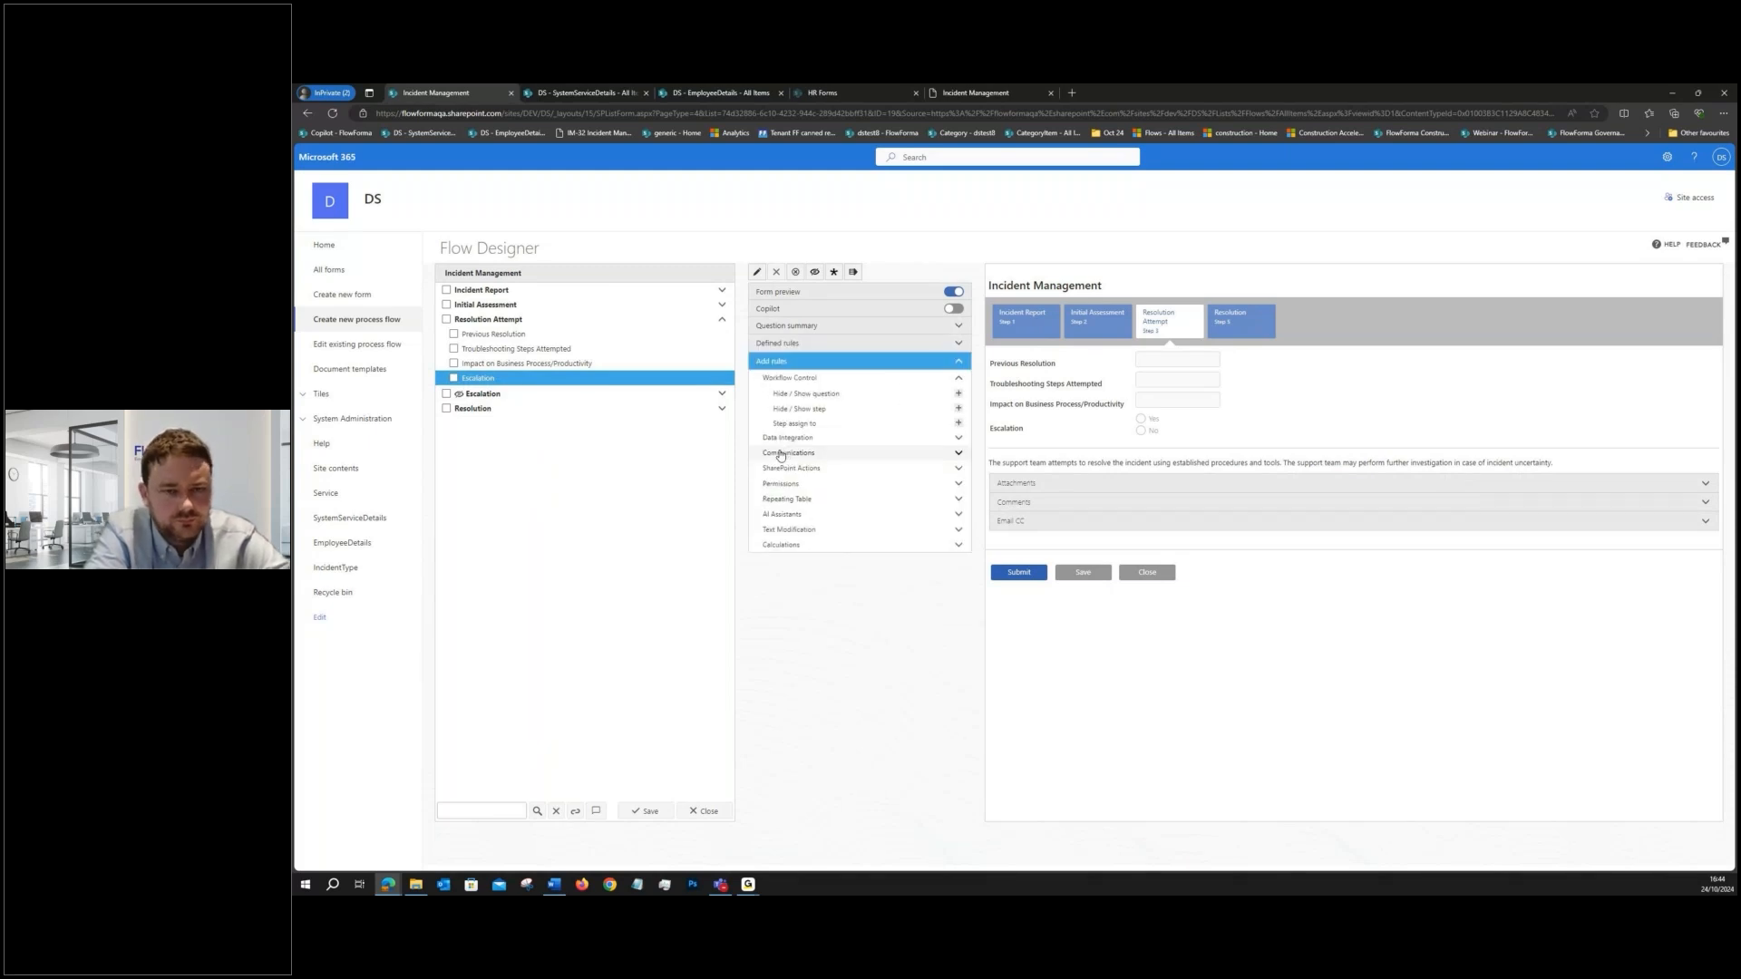
{"action": "left_click", "coordinate": [958, 408]}
{"action": "left_click", "coordinate": [1040, 490]}
{"action": "left_click", "coordinate": [980, 471]}
{"action": "left_click", "coordinate": [885, 526]}
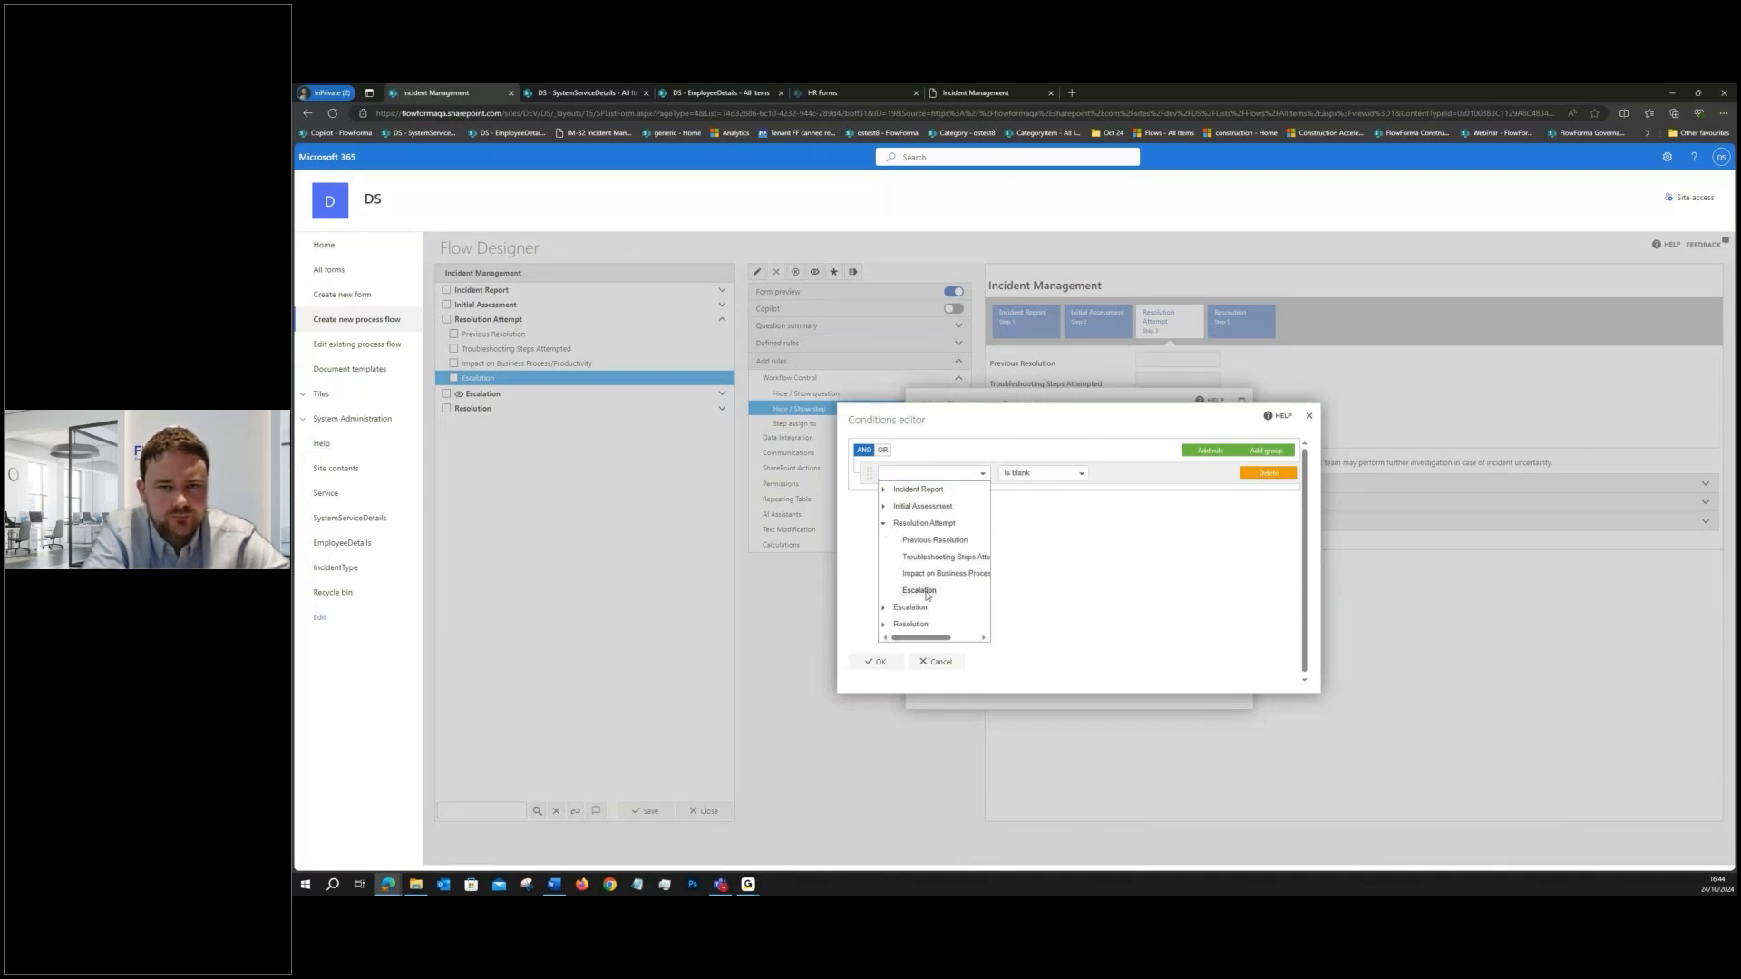
{"action": "left_click", "coordinate": [927, 591]}
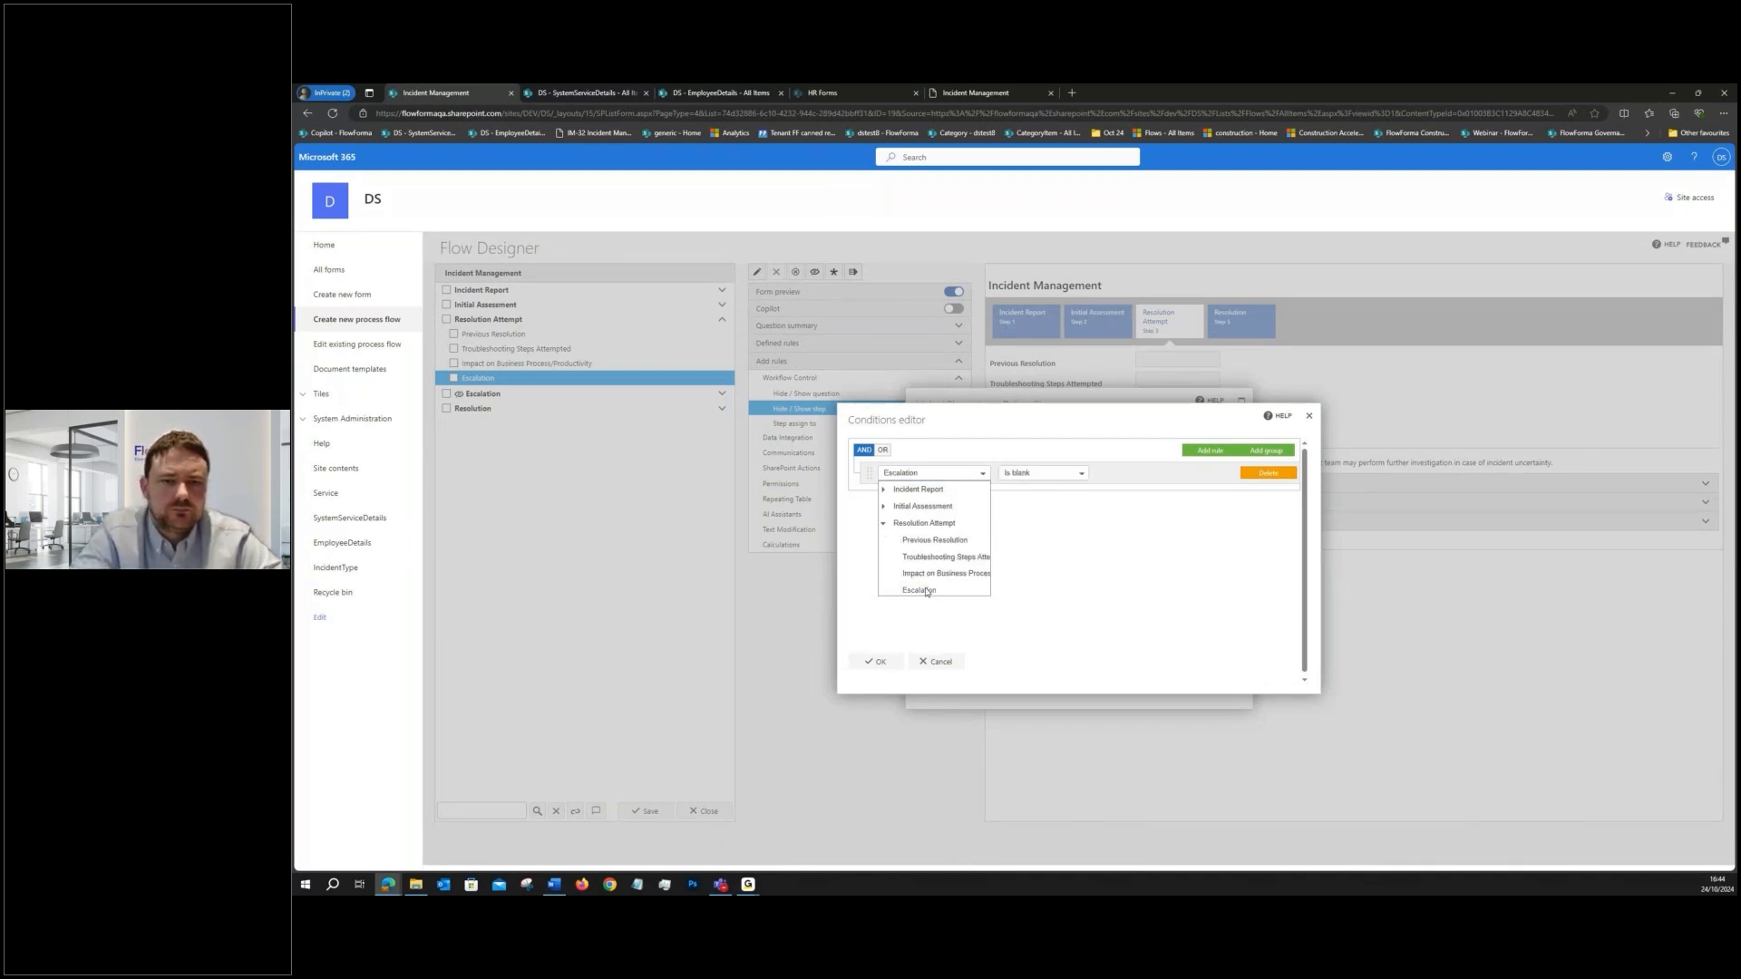
{"action": "left_click", "coordinate": [1049, 479]}
{"action": "left_click", "coordinate": [1025, 496]}
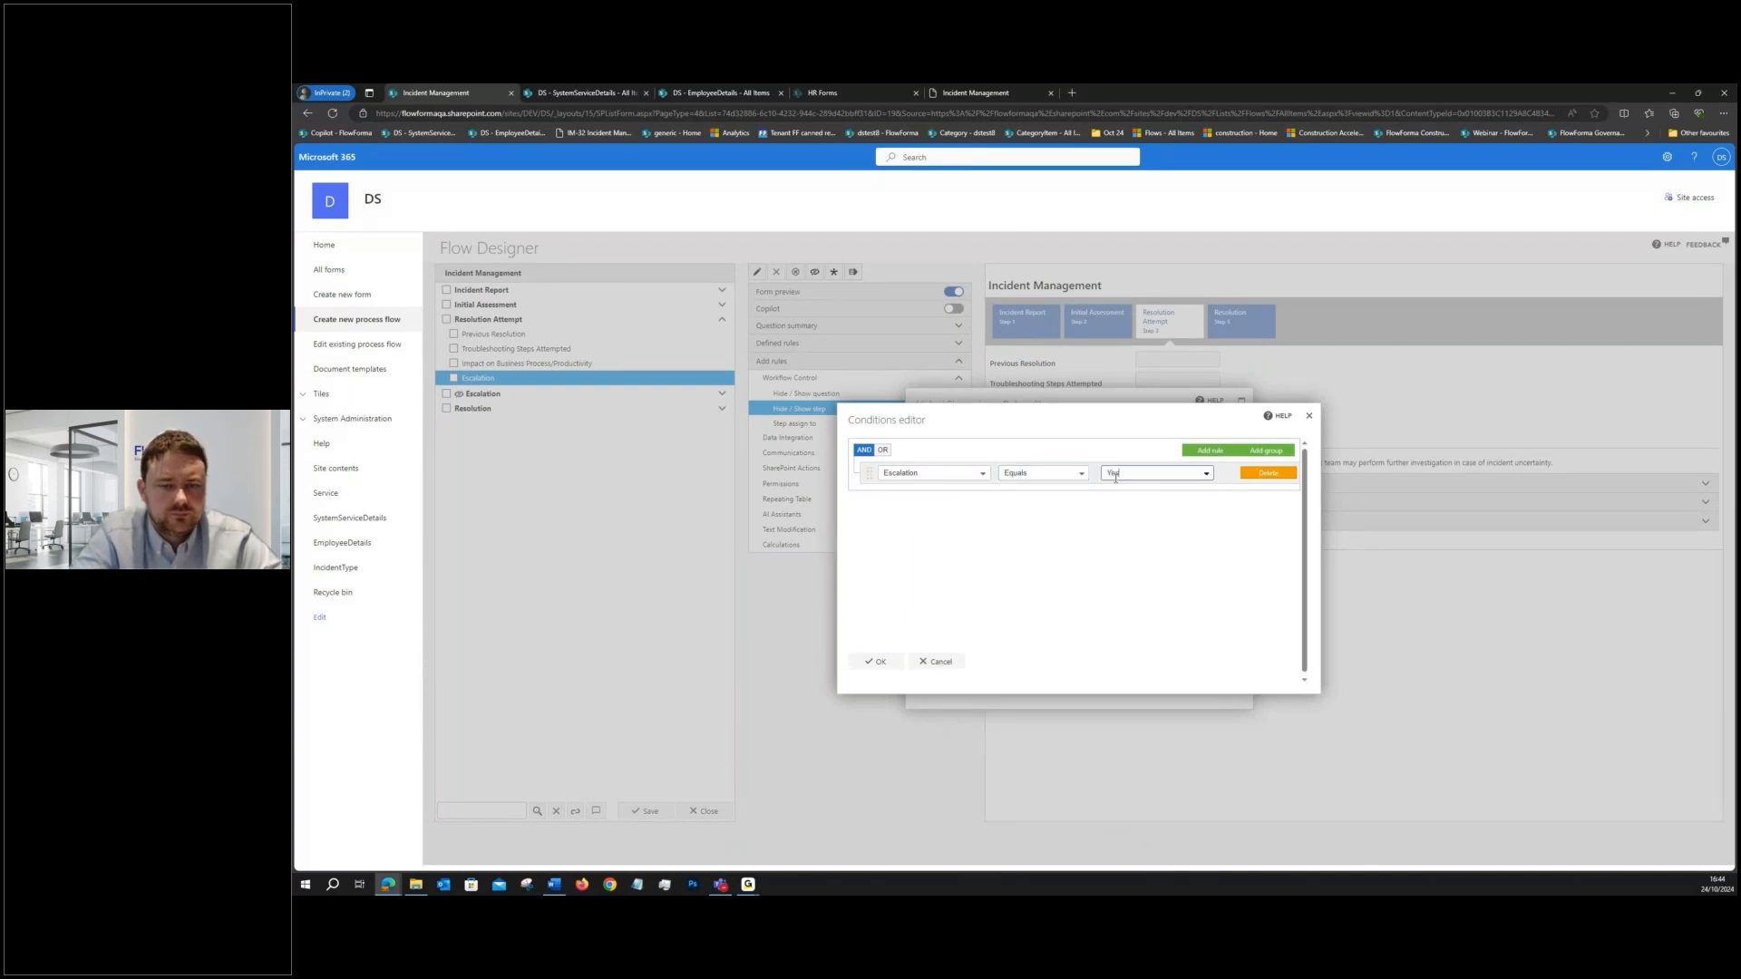
{"action": "left_click", "coordinate": [876, 661]}
- Set the rule's action to Show for the Escalation step and save the rule
{"action": "left_click", "coordinate": [1052, 563]}
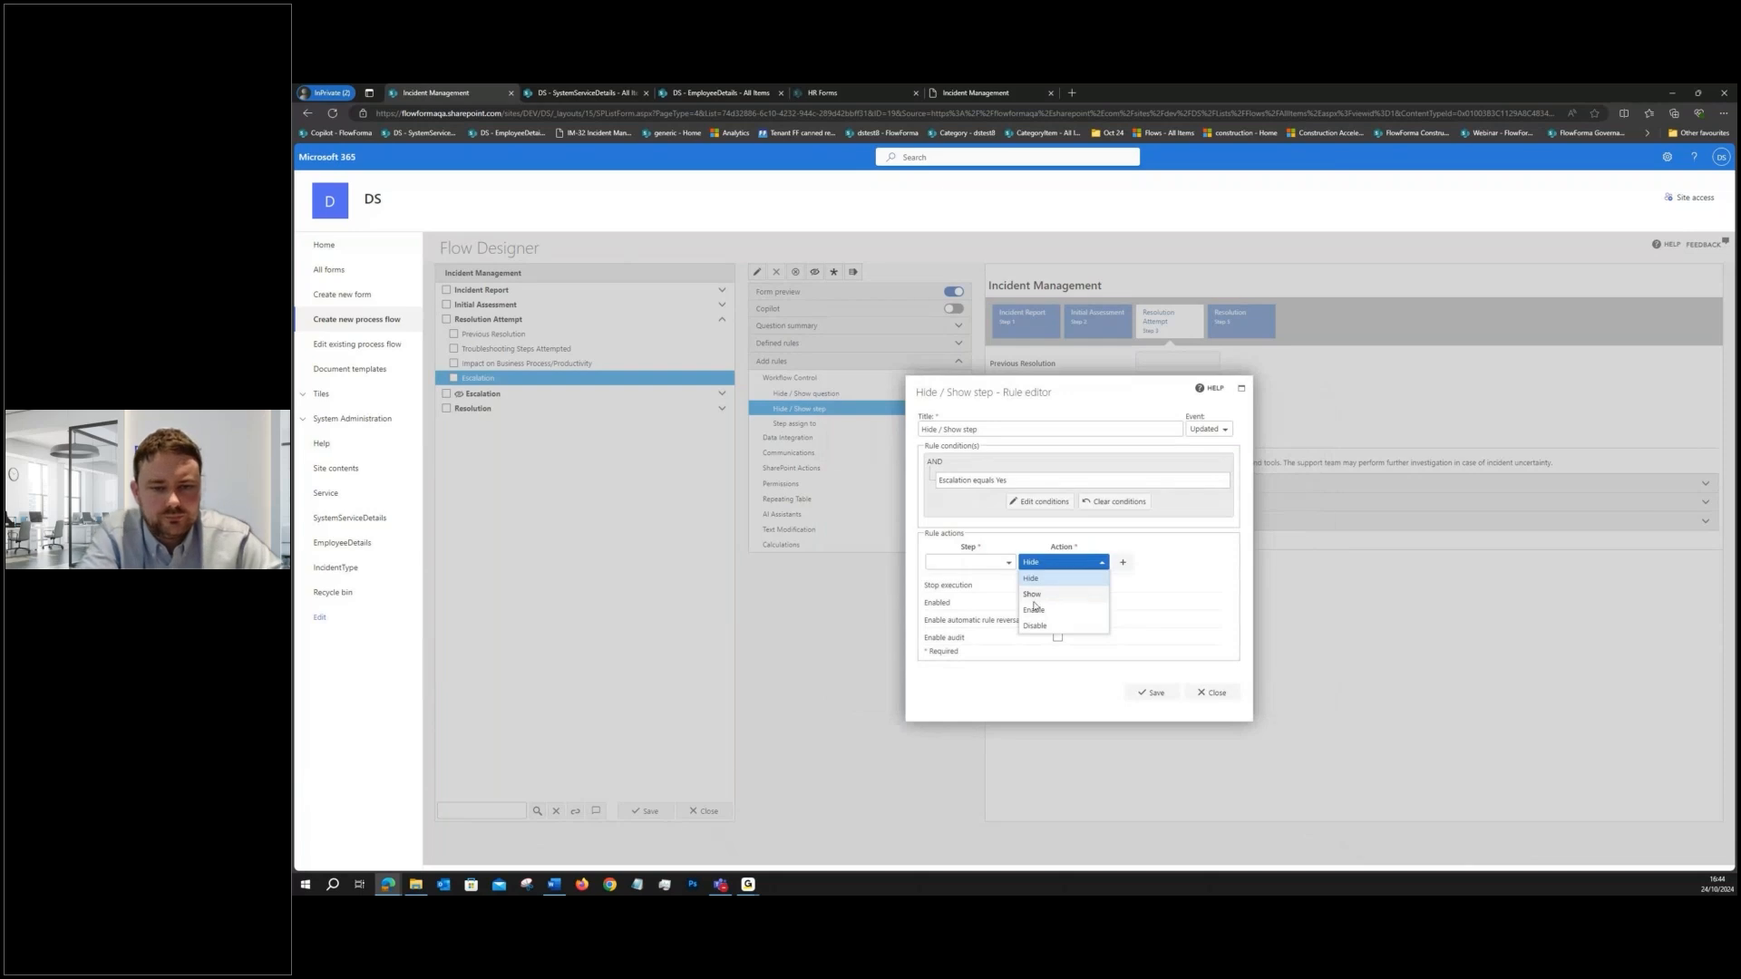
{"action": "left_click", "coordinate": [1033, 595]}
{"action": "left_click", "coordinate": [1005, 564]}
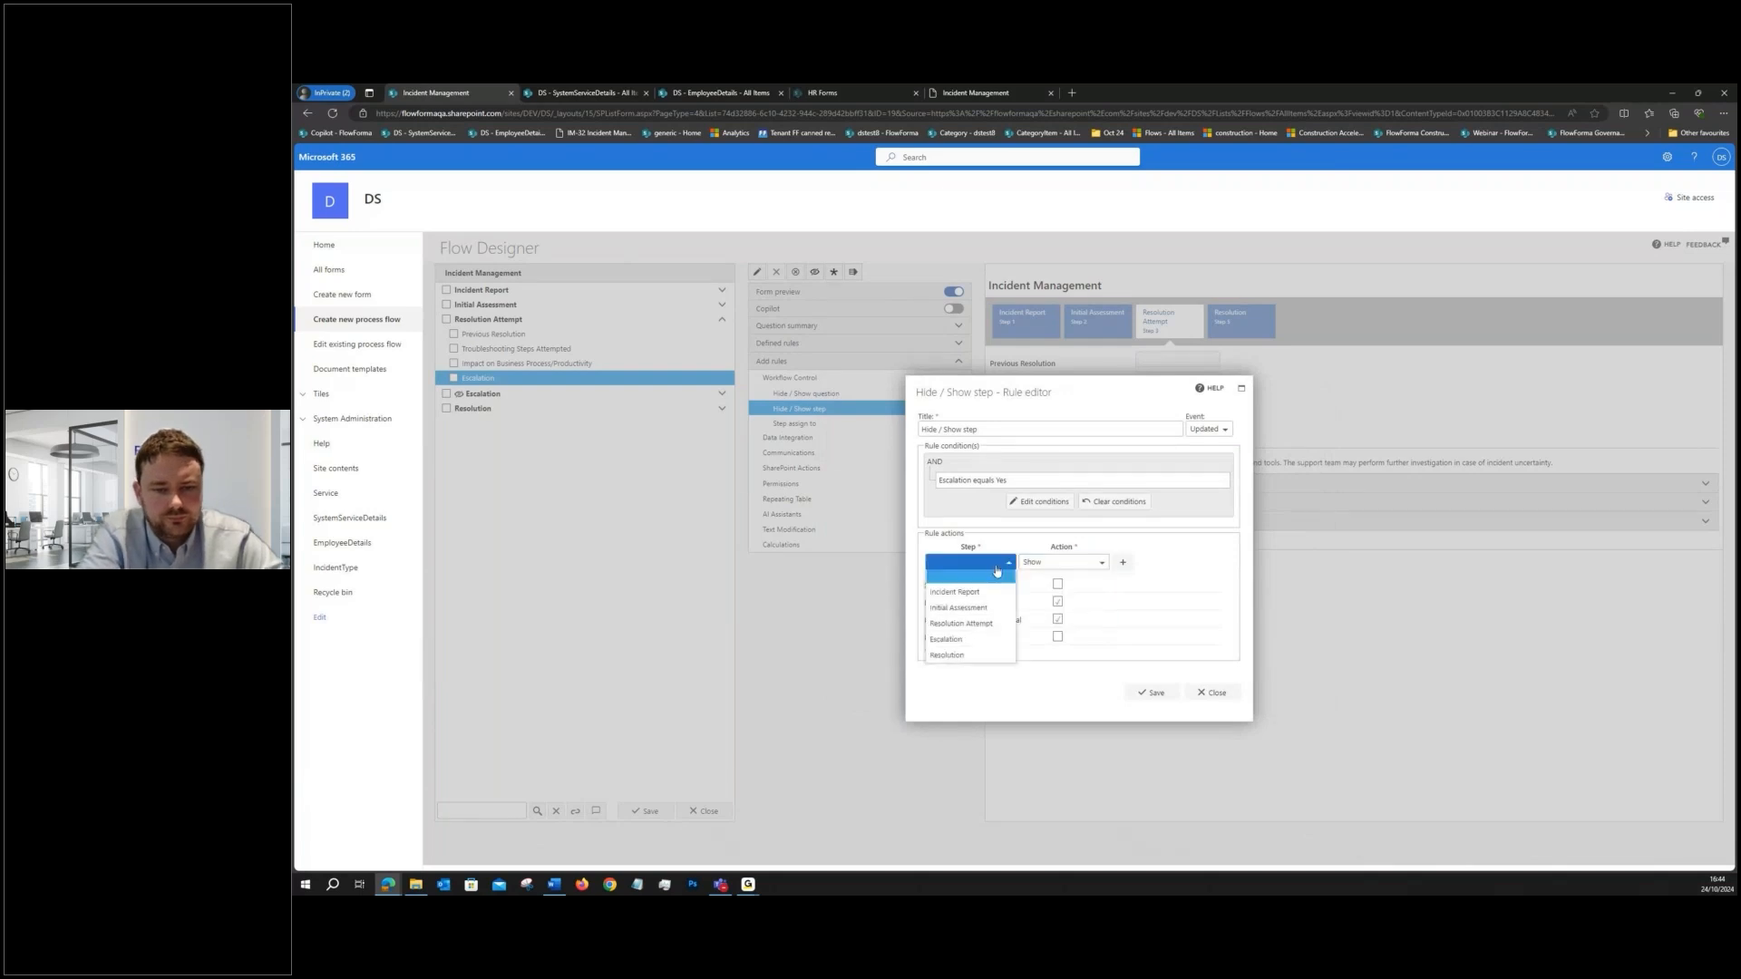
{"action": "left_click", "coordinate": [947, 642]}
{"action": "left_click", "coordinate": [1152, 692]}
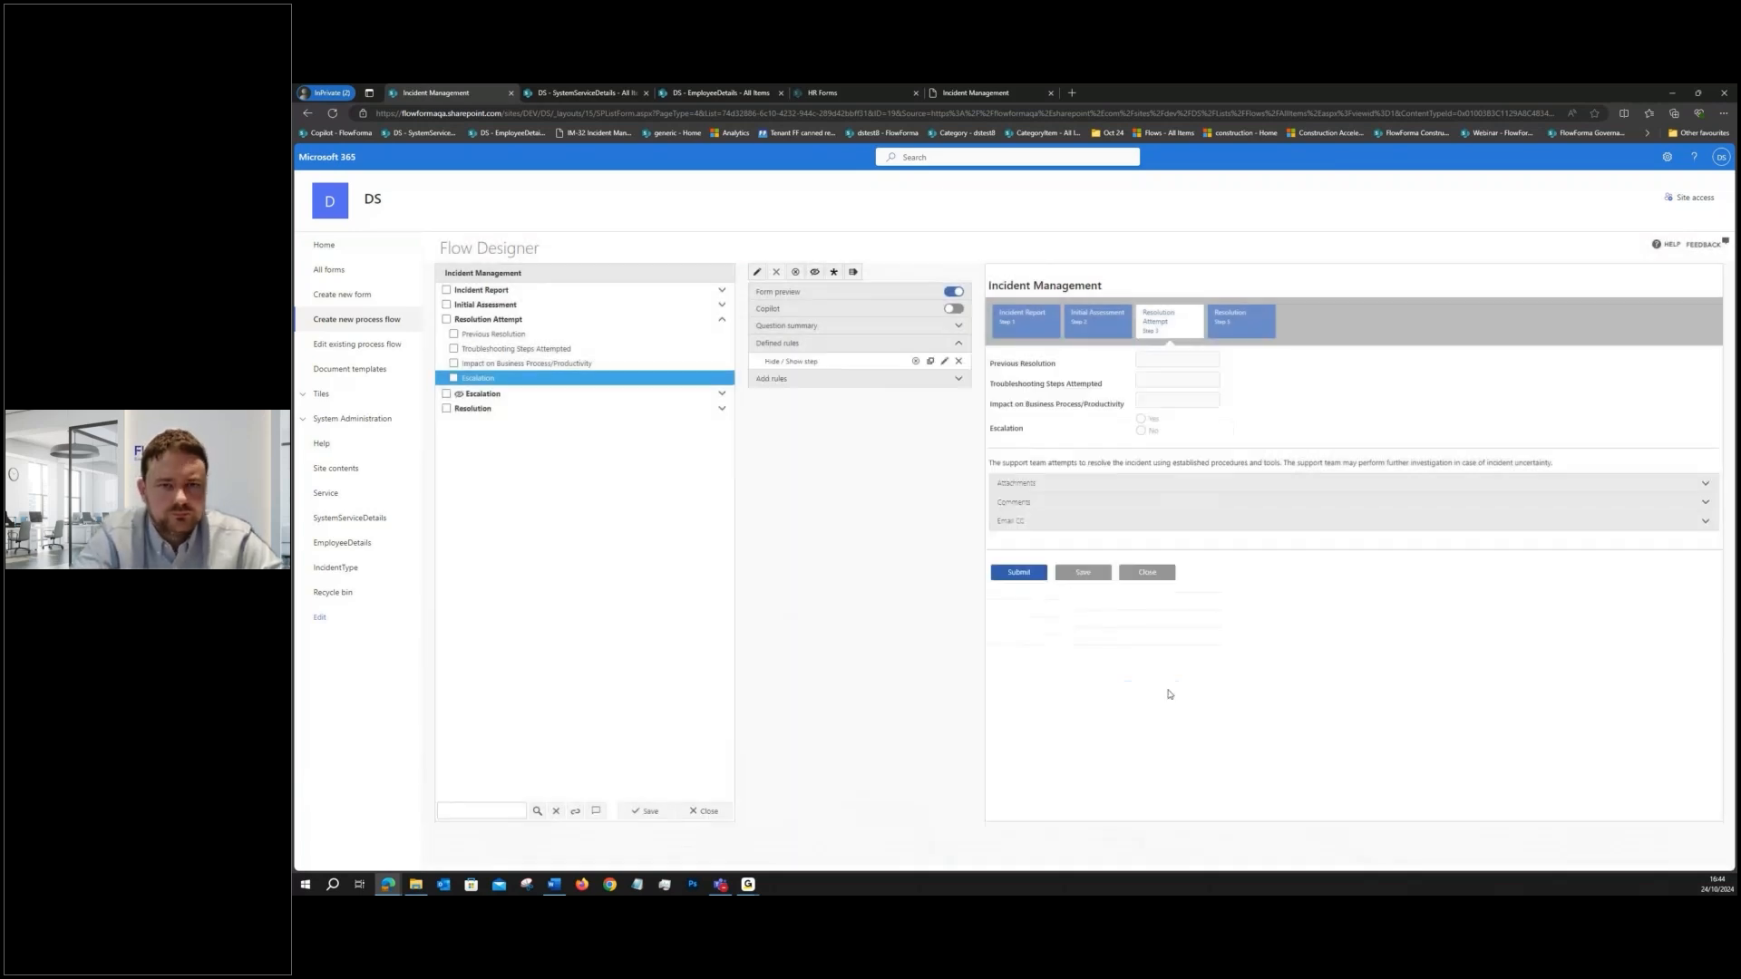
- Open a test form from Resolution Attempt, answer Escalation with Yes and with No to check the step's visibility, and close the form
{"action": "left_click", "coordinate": [543, 322]}
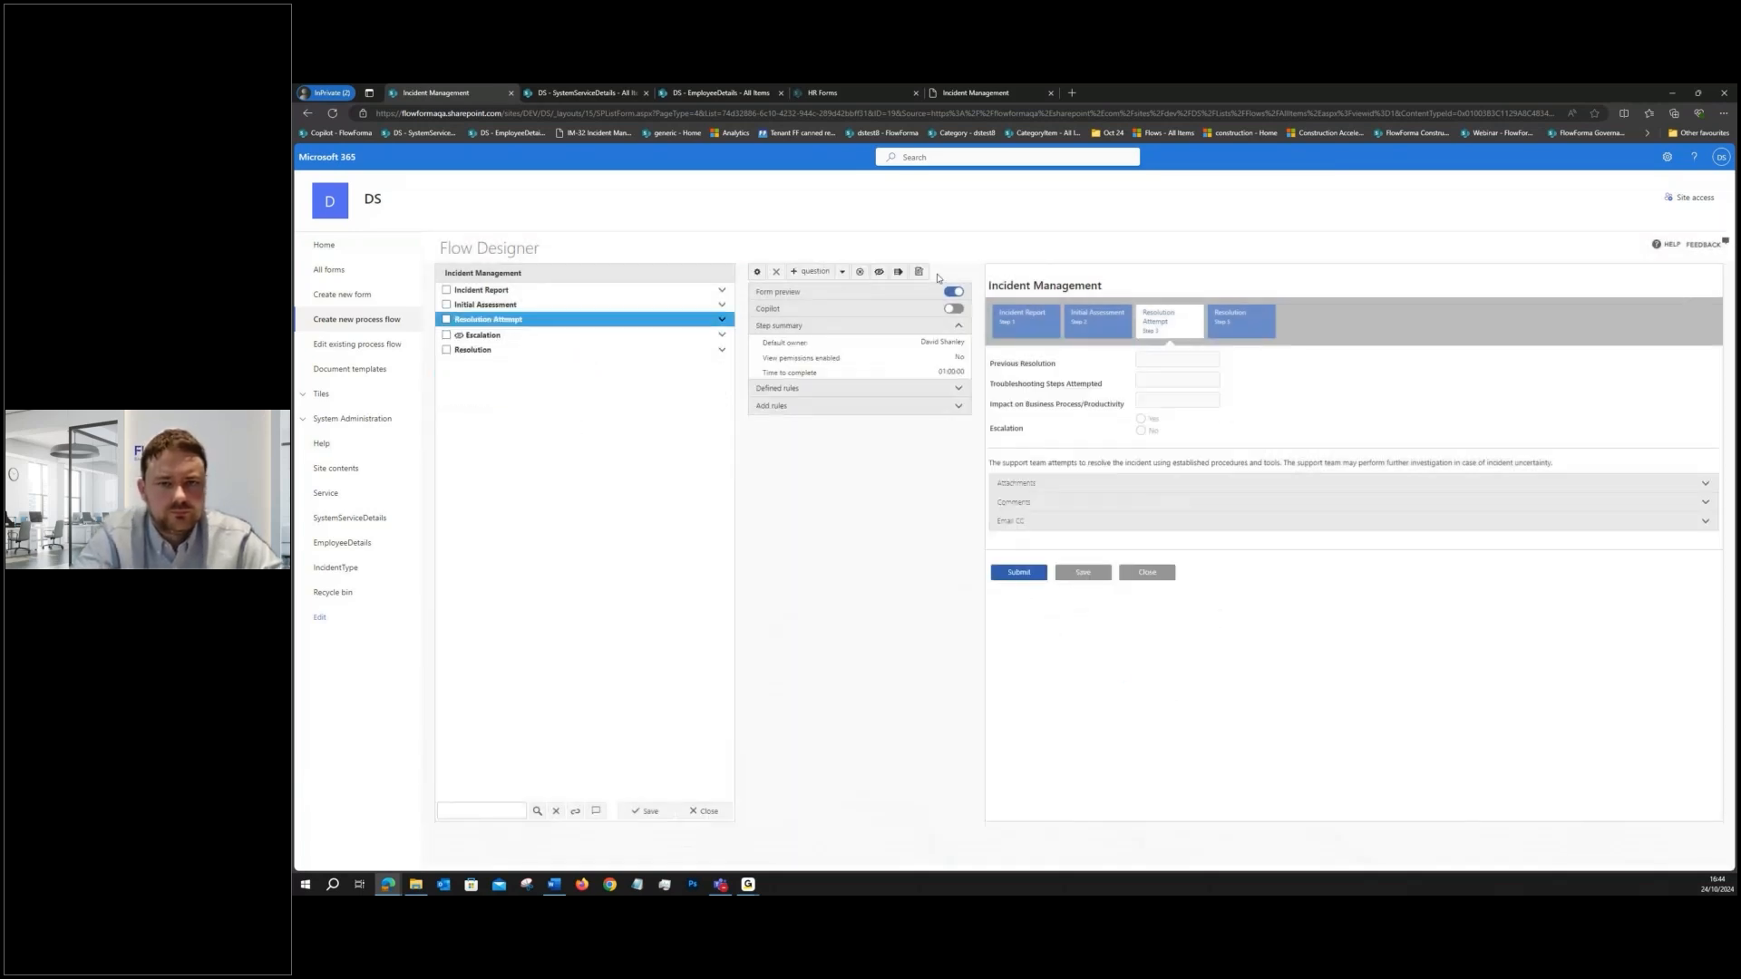
{"action": "left_click", "coordinate": [918, 271]}
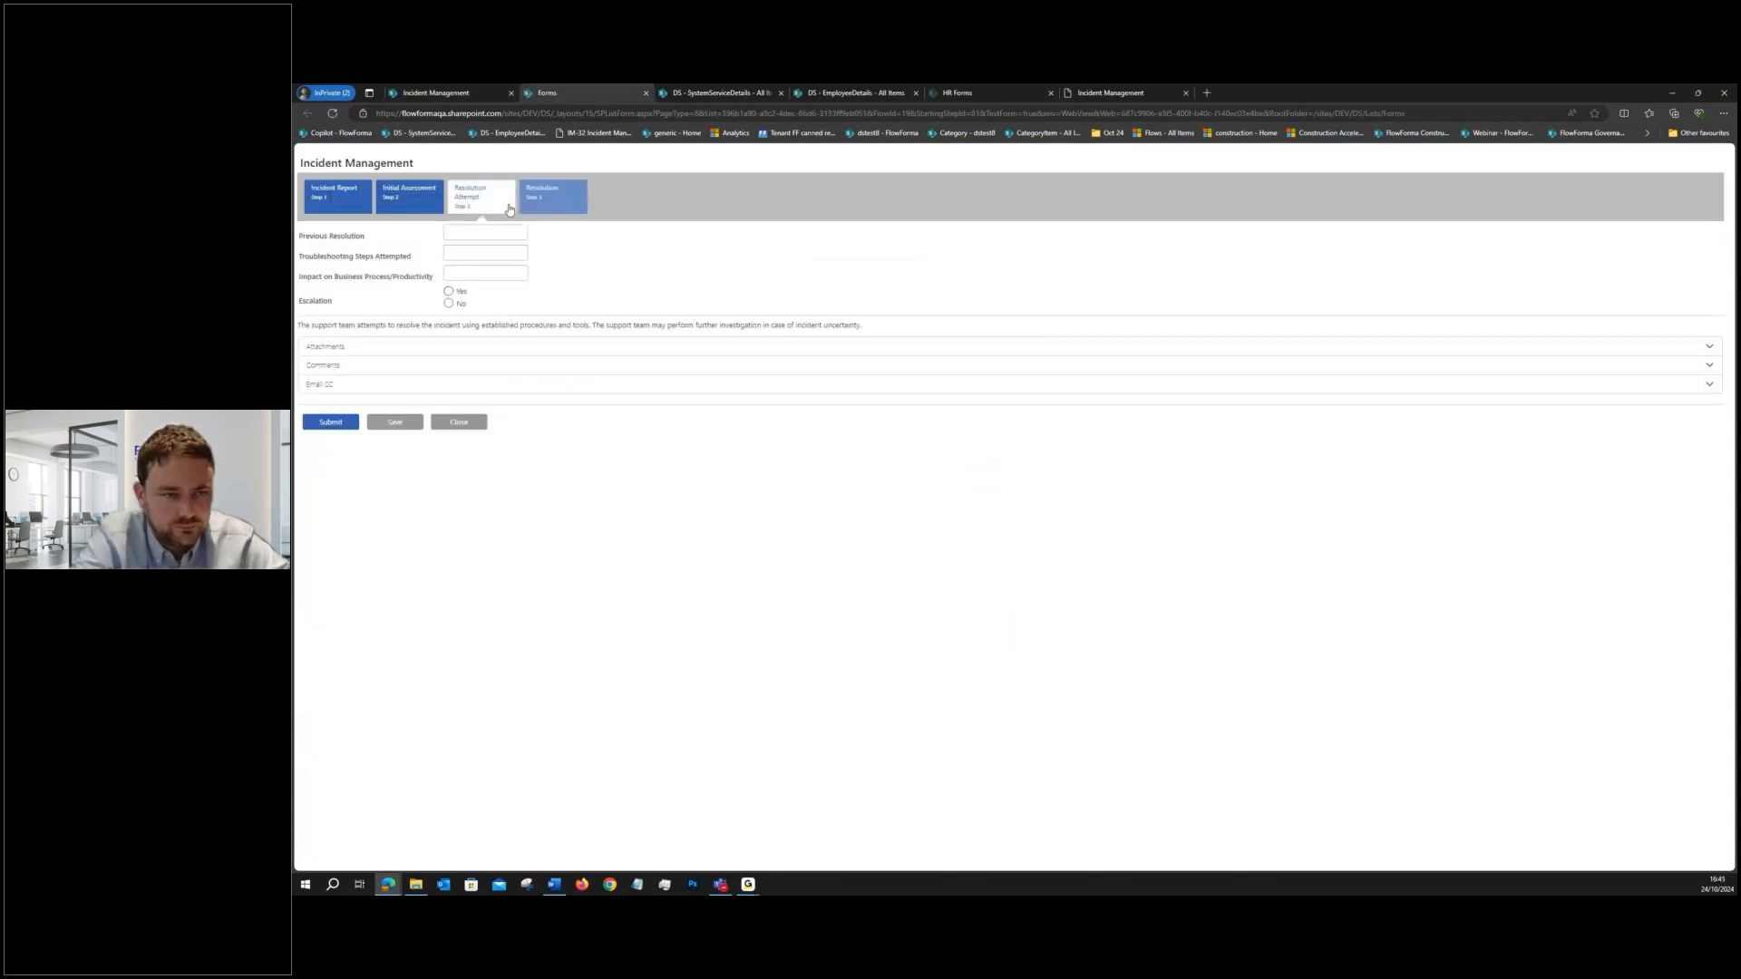
{"action": "left_click", "coordinate": [448, 292]}
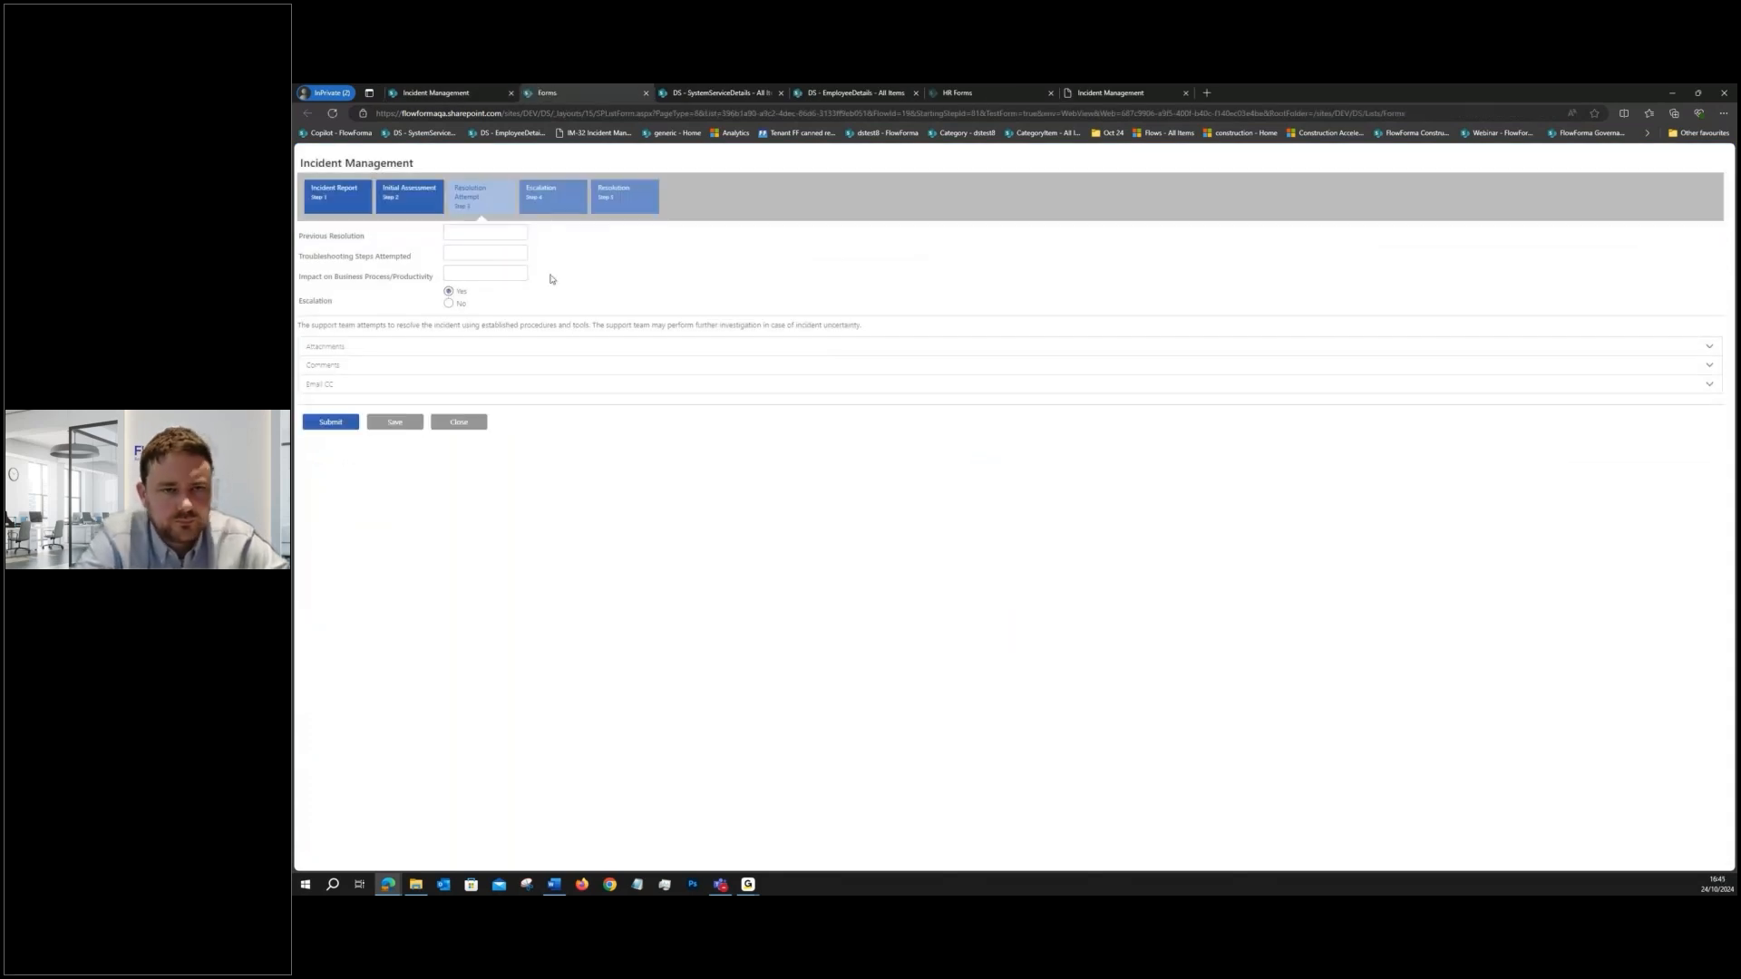
{"action": "left_click", "coordinate": [449, 303]}
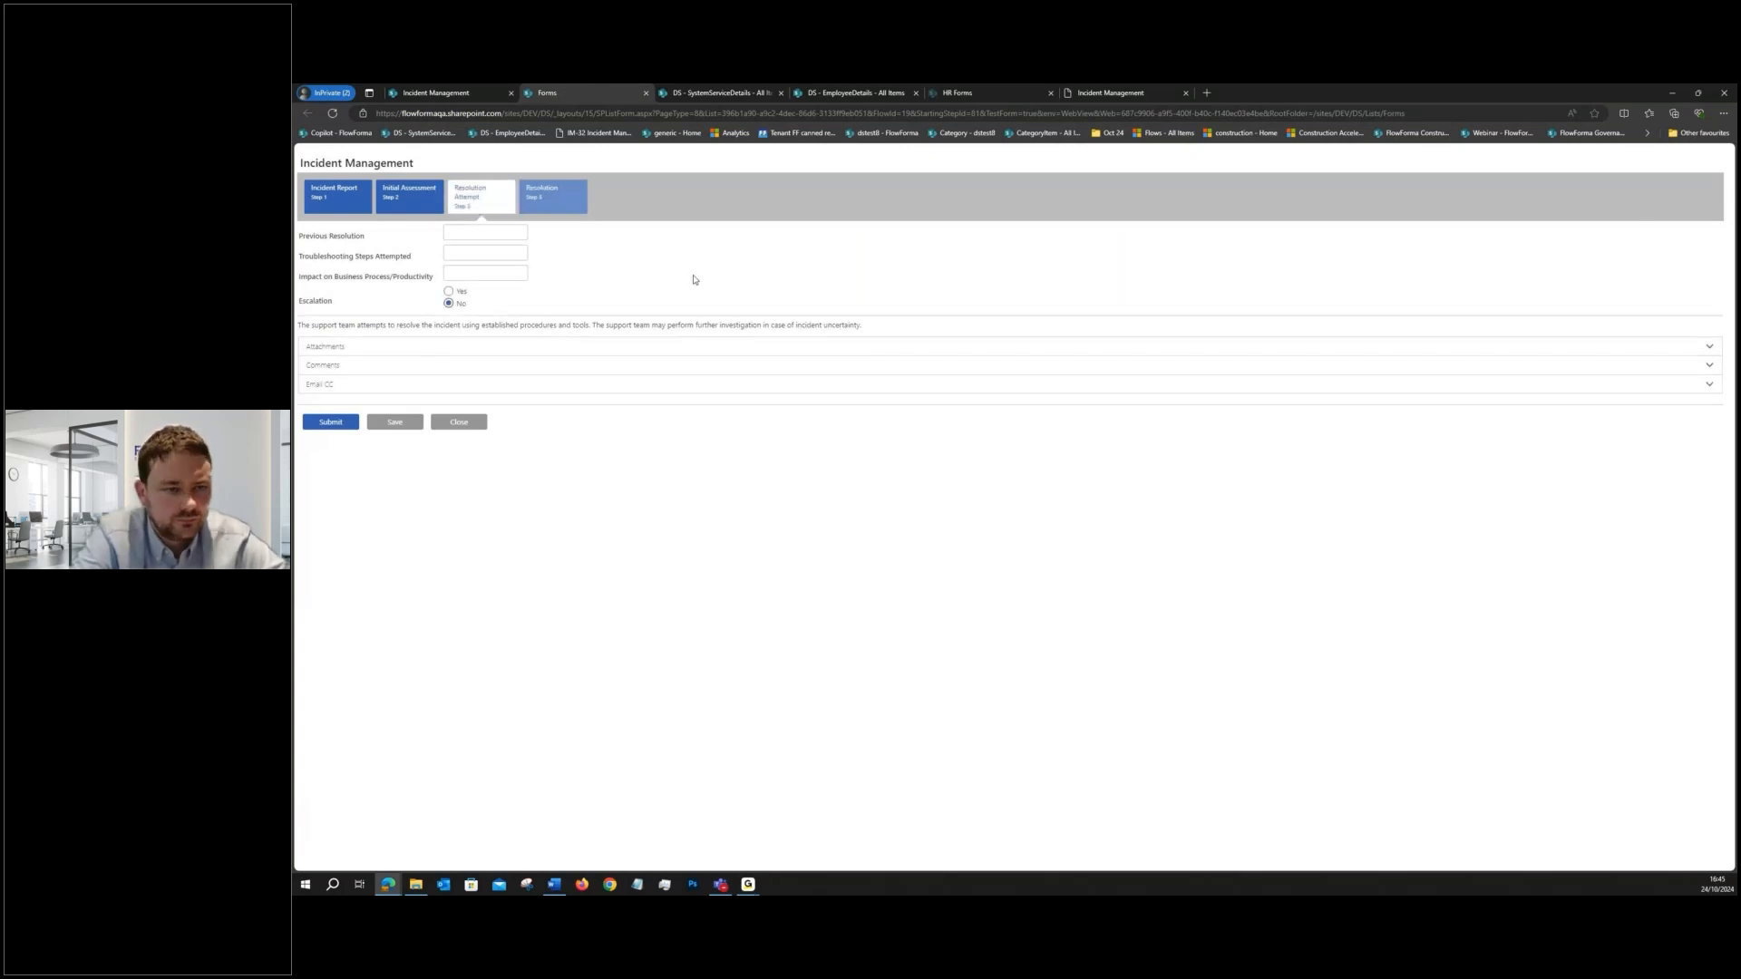
{"action": "left_click", "coordinate": [459, 423]}
{"action": "left_click", "coordinate": [999, 531]}
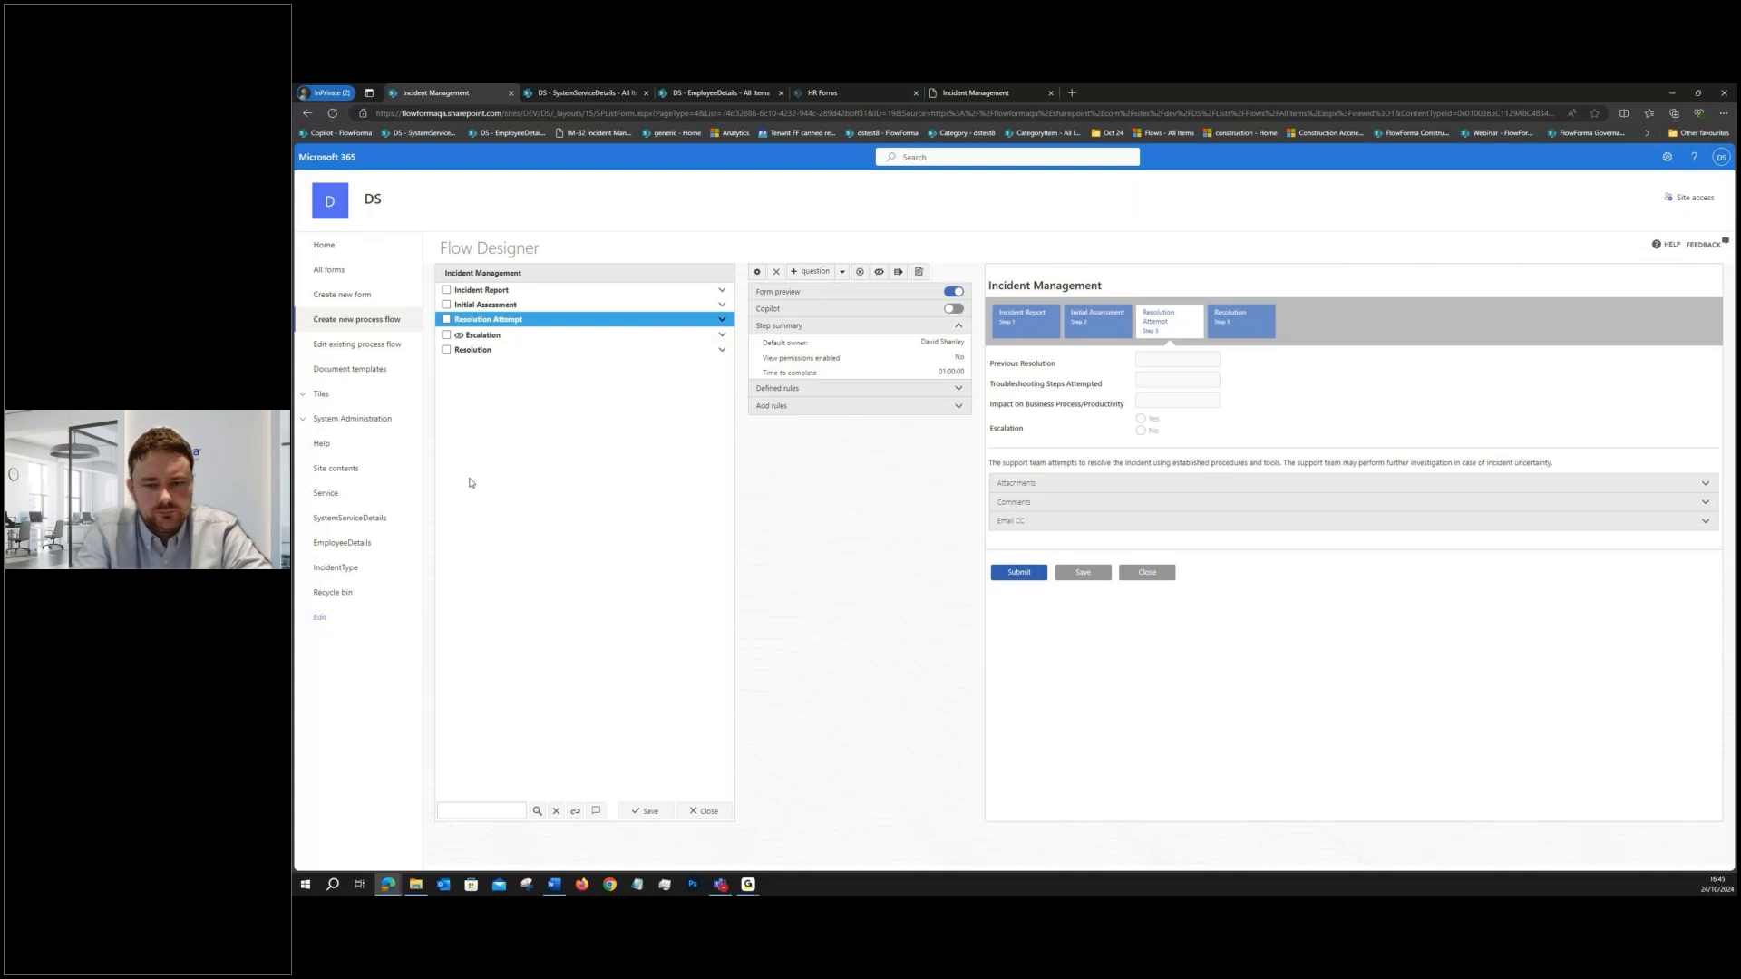
- Switch to the Incident Management document template in Word
{"action": "key", "text": "alt+Tab"}
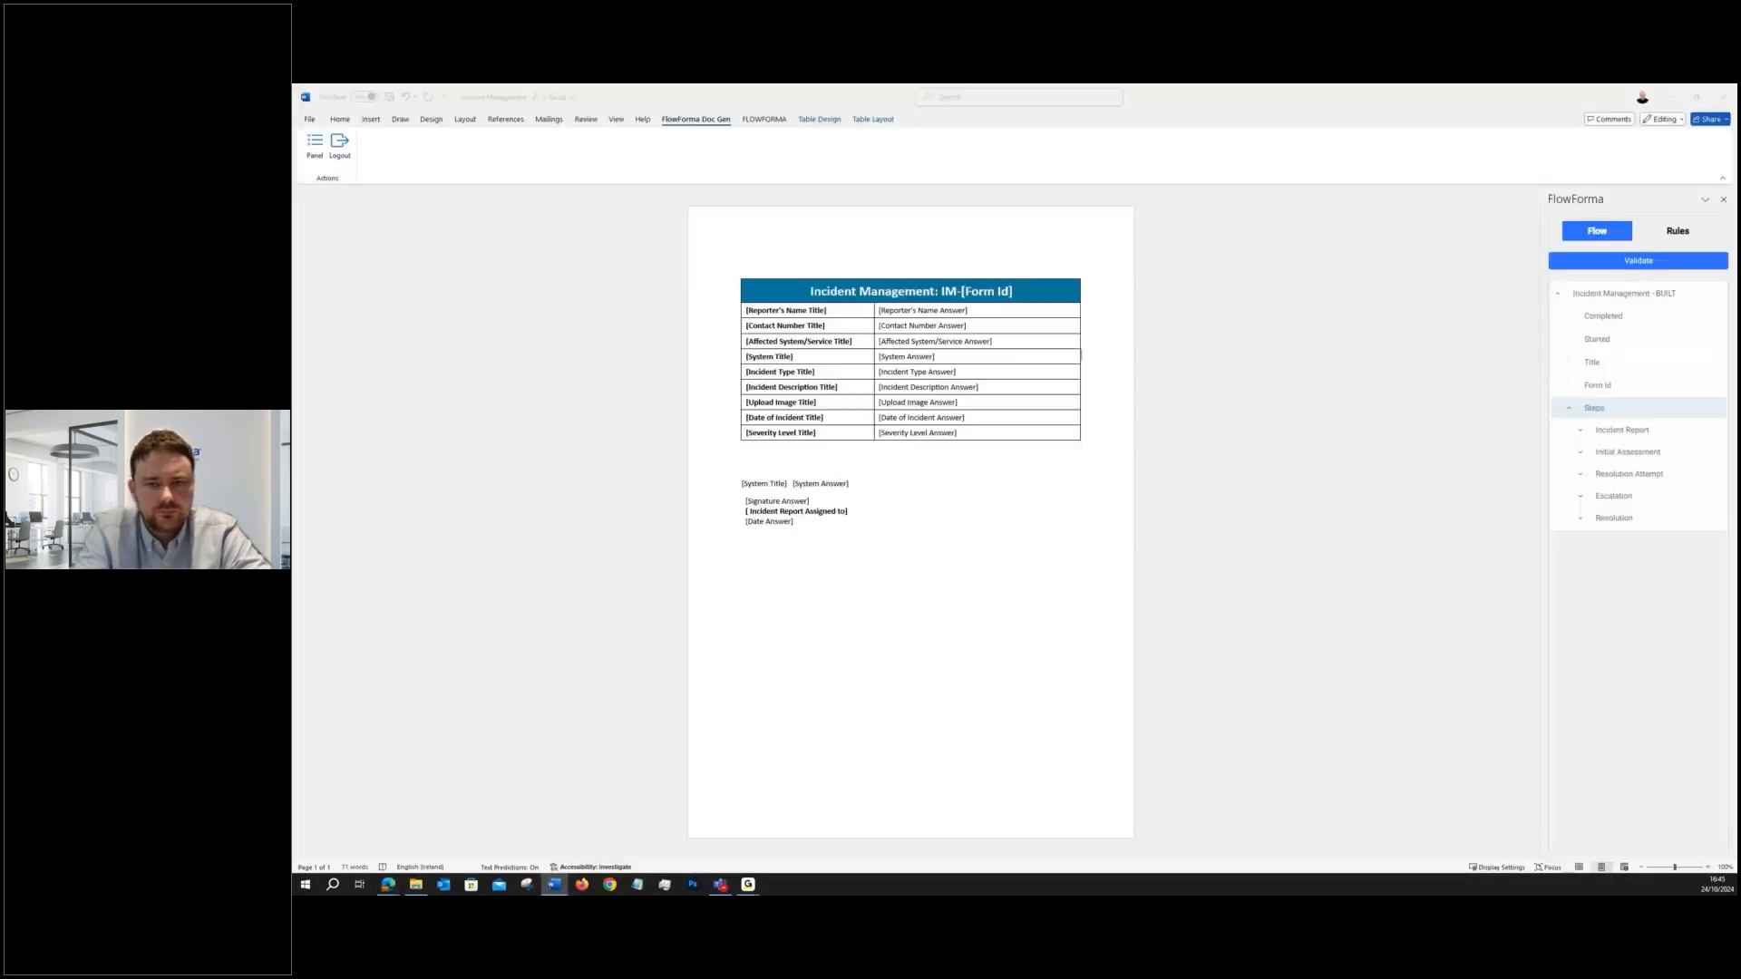
{"action": "key", "text": "alt+Tab"}
{"action": "key", "text": "alt+Tab"}
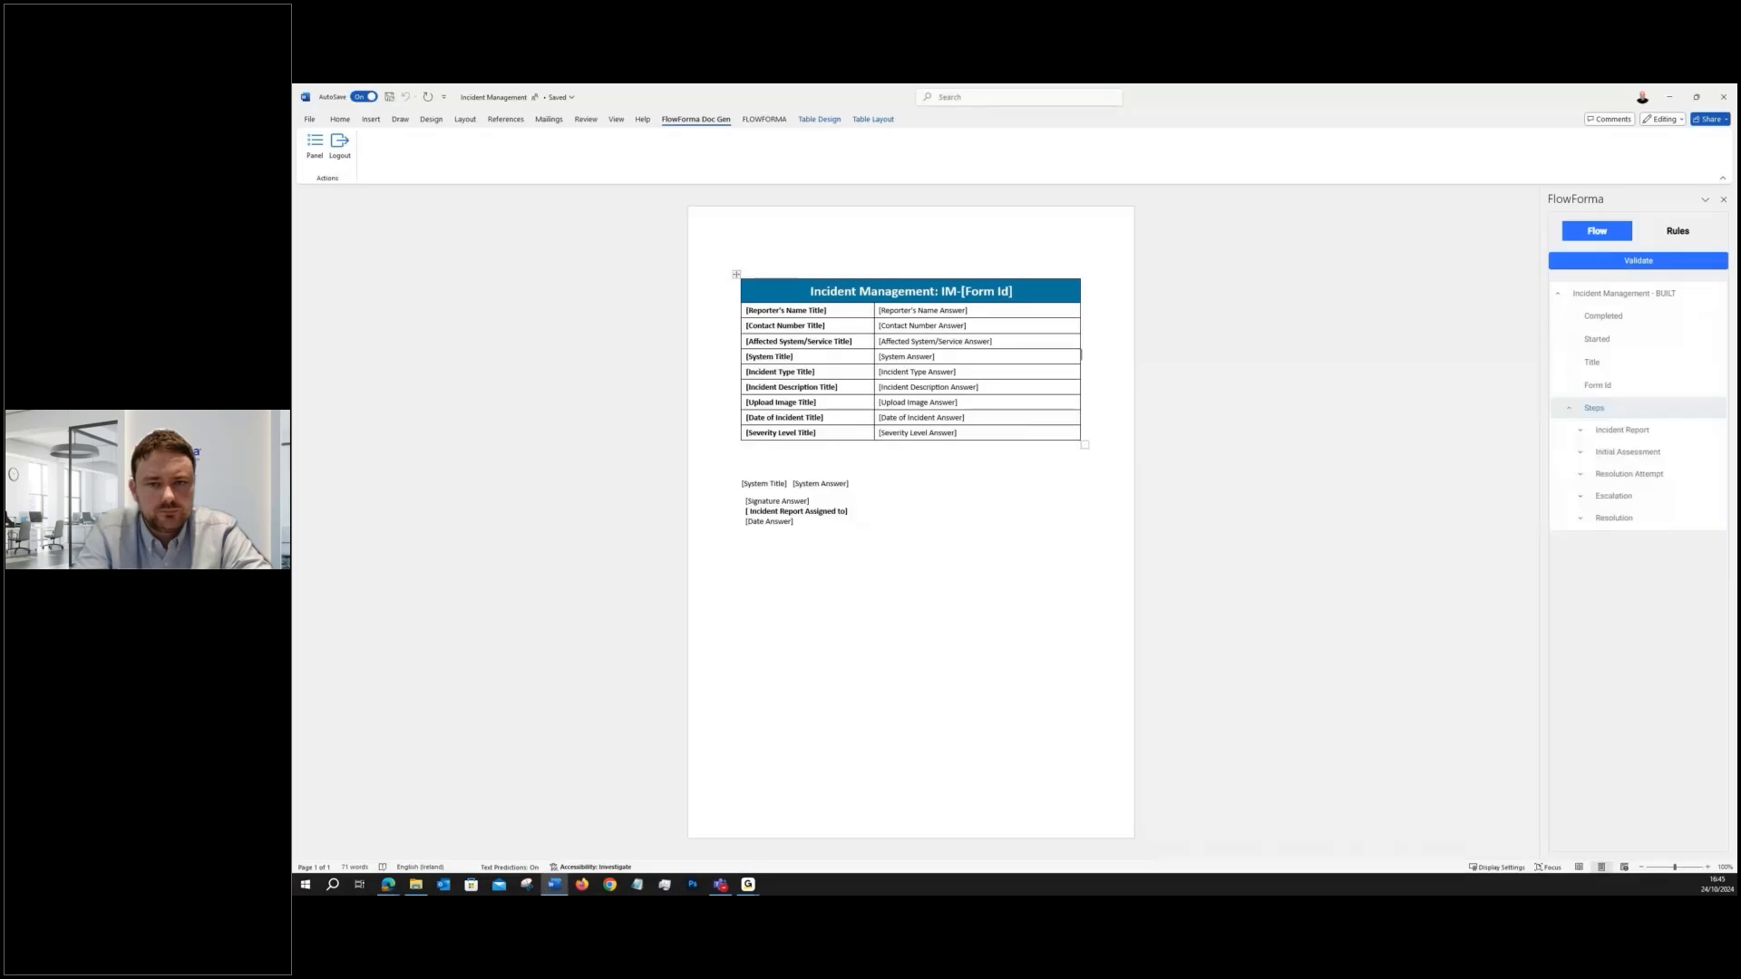
- Move the Reporter's Name Title placeholder into the table heading and put it back in its original cell
{"action": "triple_click", "coordinate": [789, 310]}
{"action": "left_click_drag", "start_coordinate": [789, 310], "coordinate": [809, 291]}
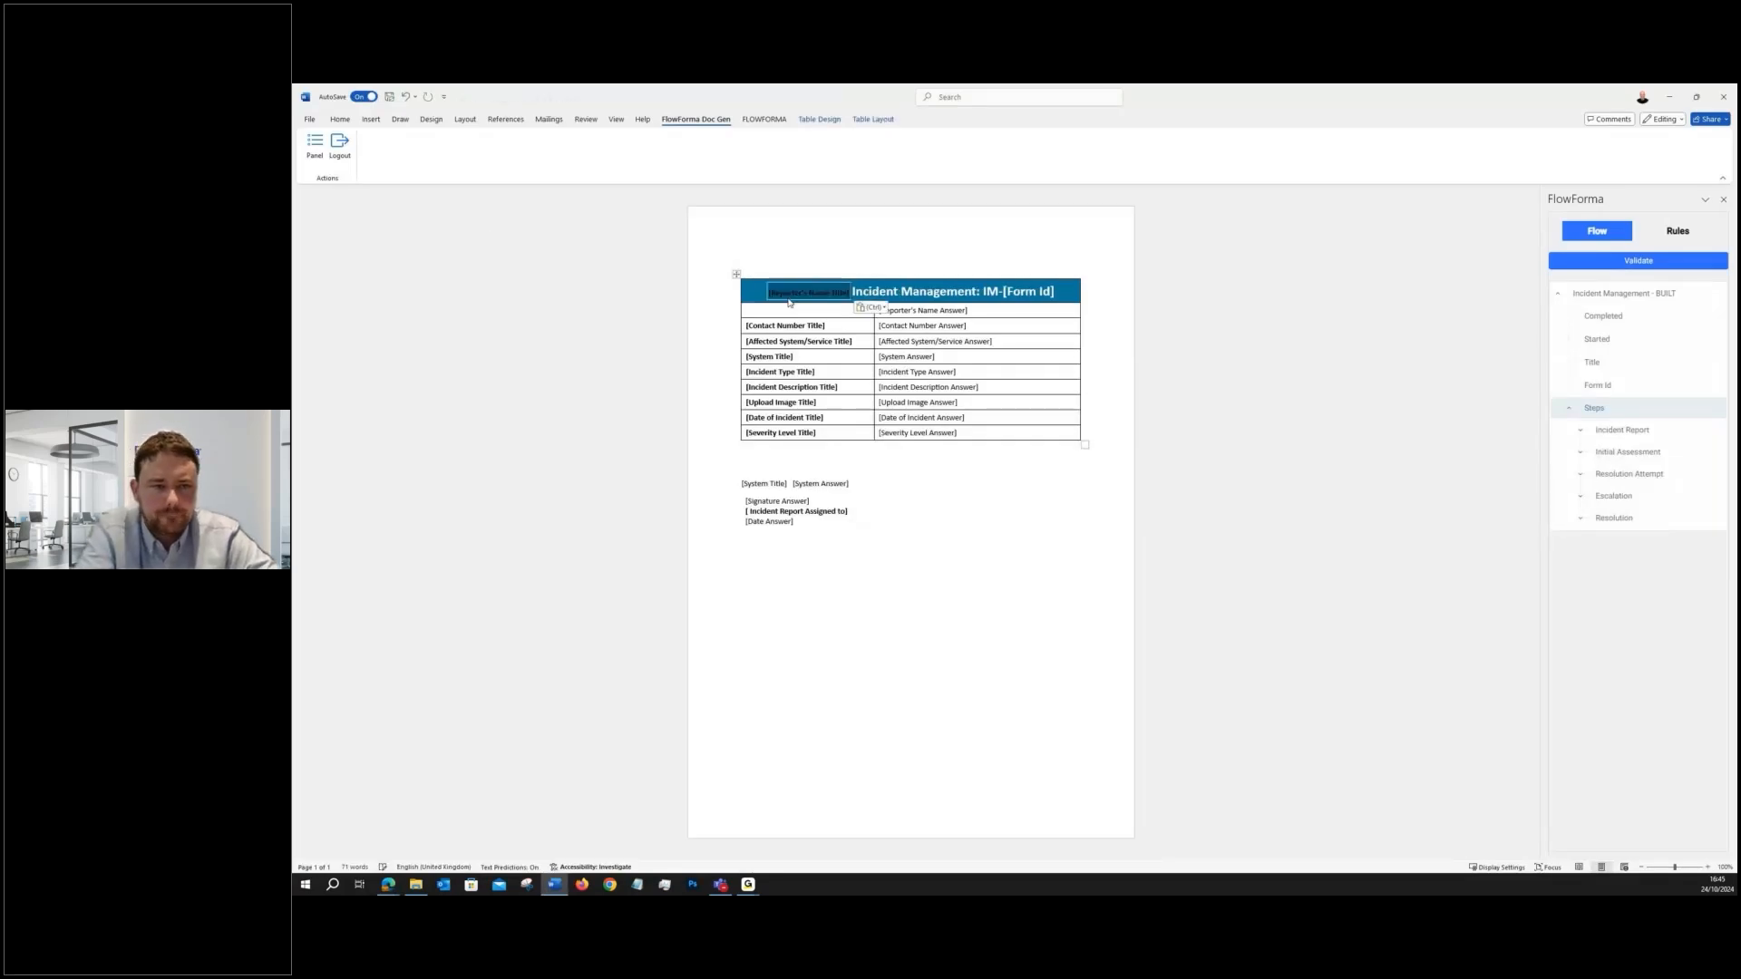
{"action": "left_click", "coordinate": [814, 283]}
{"action": "left_click", "coordinate": [800, 281]}
{"action": "left_click_drag", "start_coordinate": [801, 281], "coordinate": [775, 309]}
{"action": "left_click", "coordinate": [852, 257]}
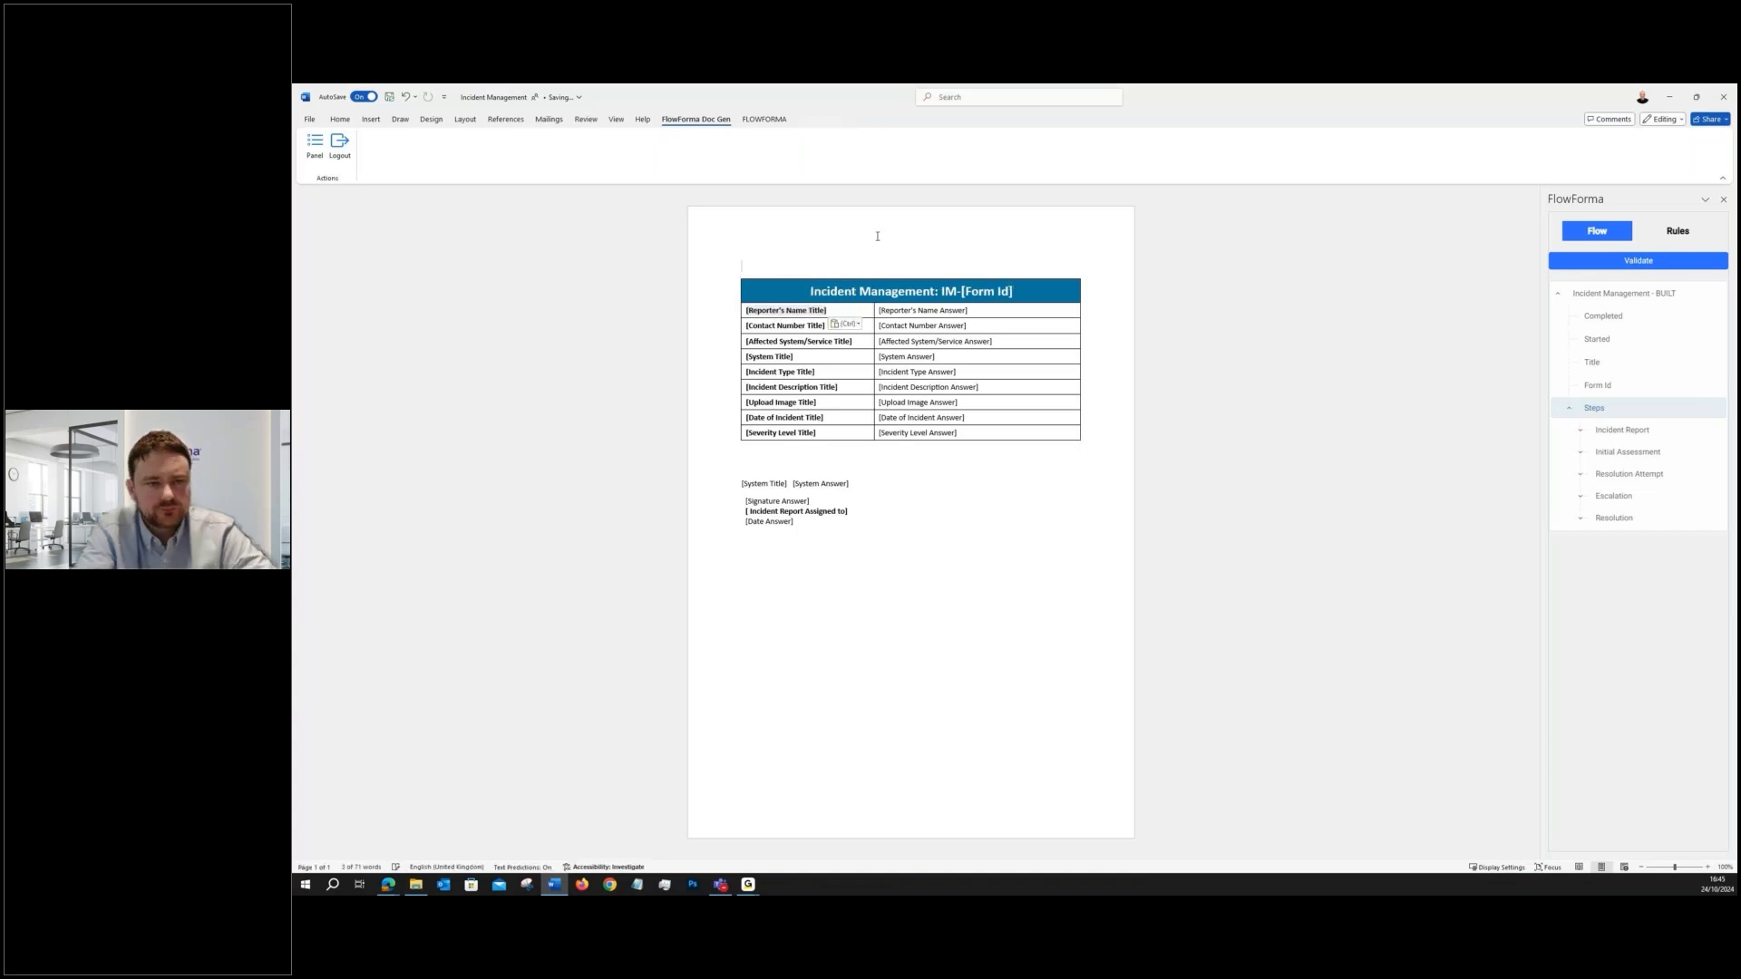
- Expand Incident Report's questions in the FlowForma add-in, then open the System 1 rule to view its condition and close it unchanged
{"action": "left_click", "coordinate": [1580, 430]}
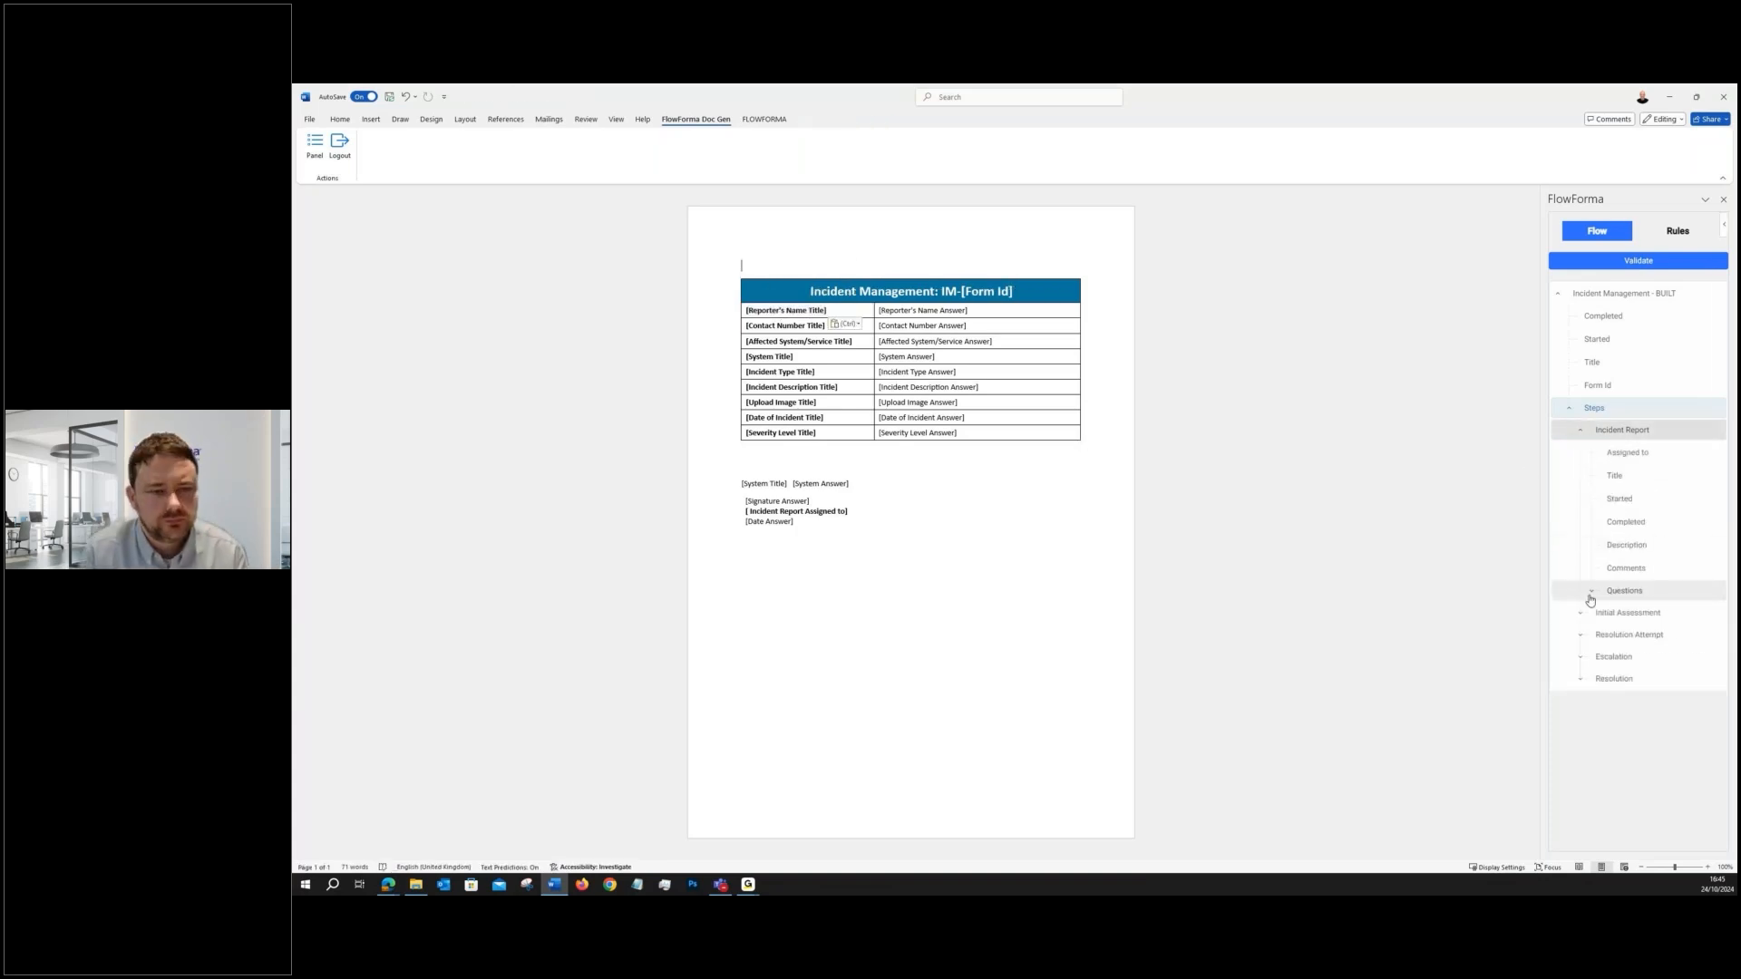
{"action": "left_click", "coordinate": [1586, 591]}
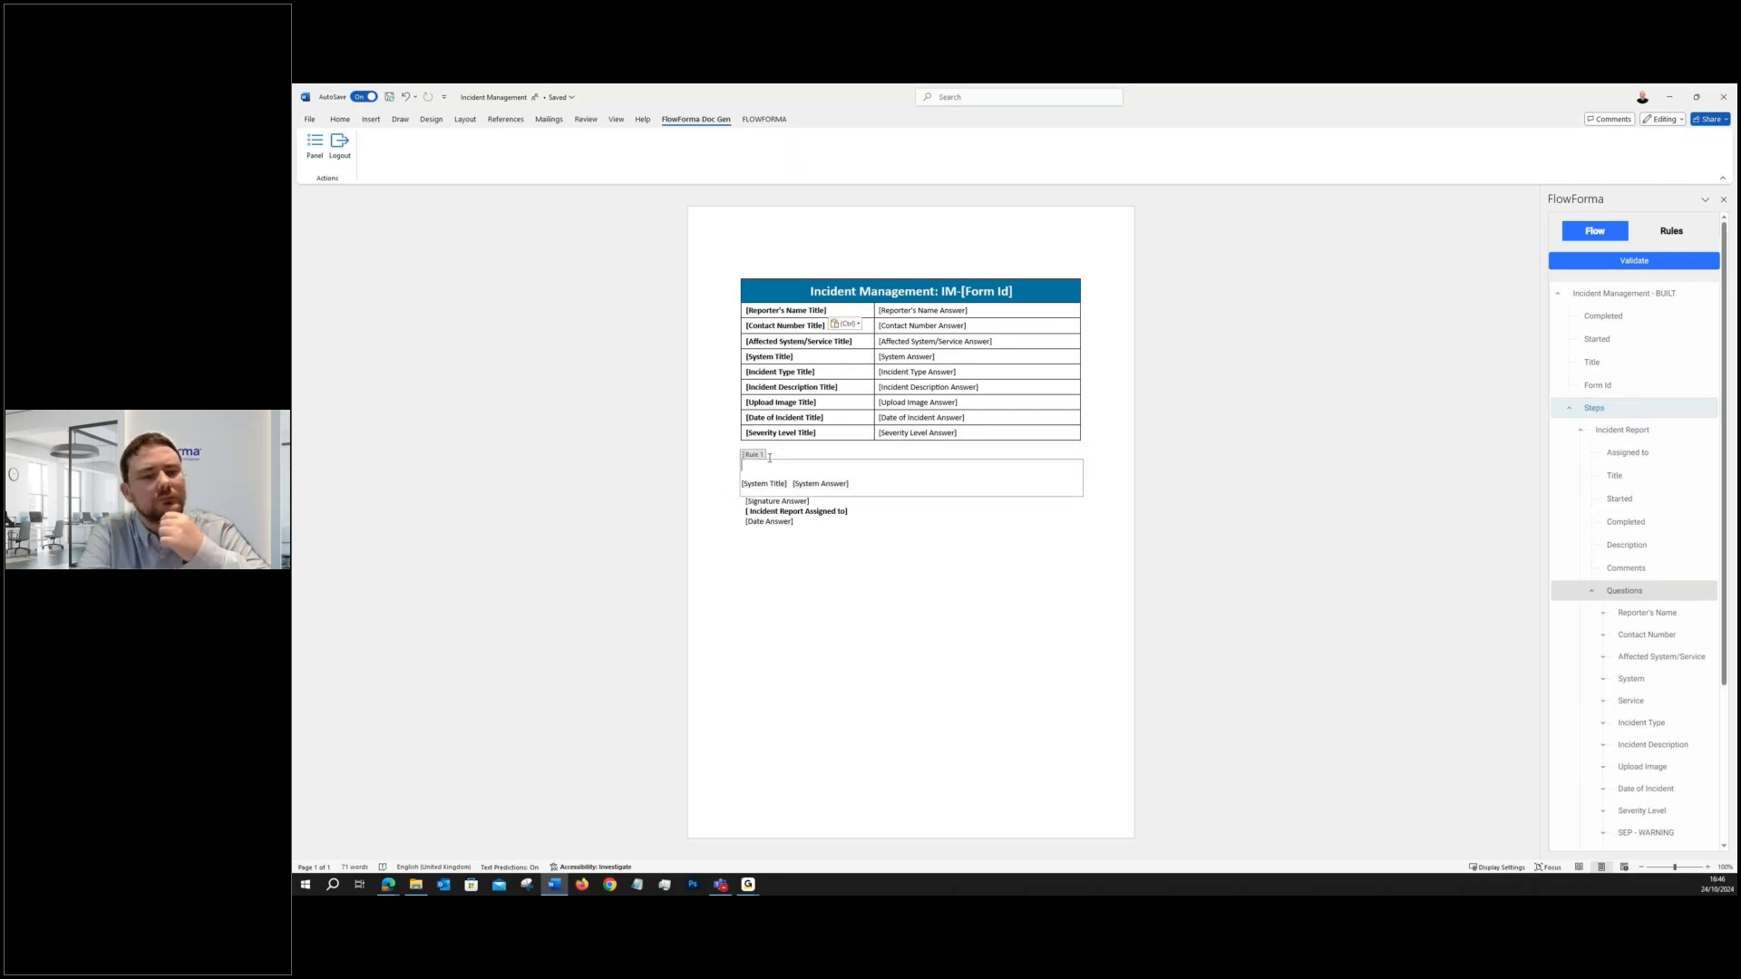
{"action": "left_click", "coordinate": [1671, 230]}
{"action": "left_click", "coordinate": [1676, 286]}
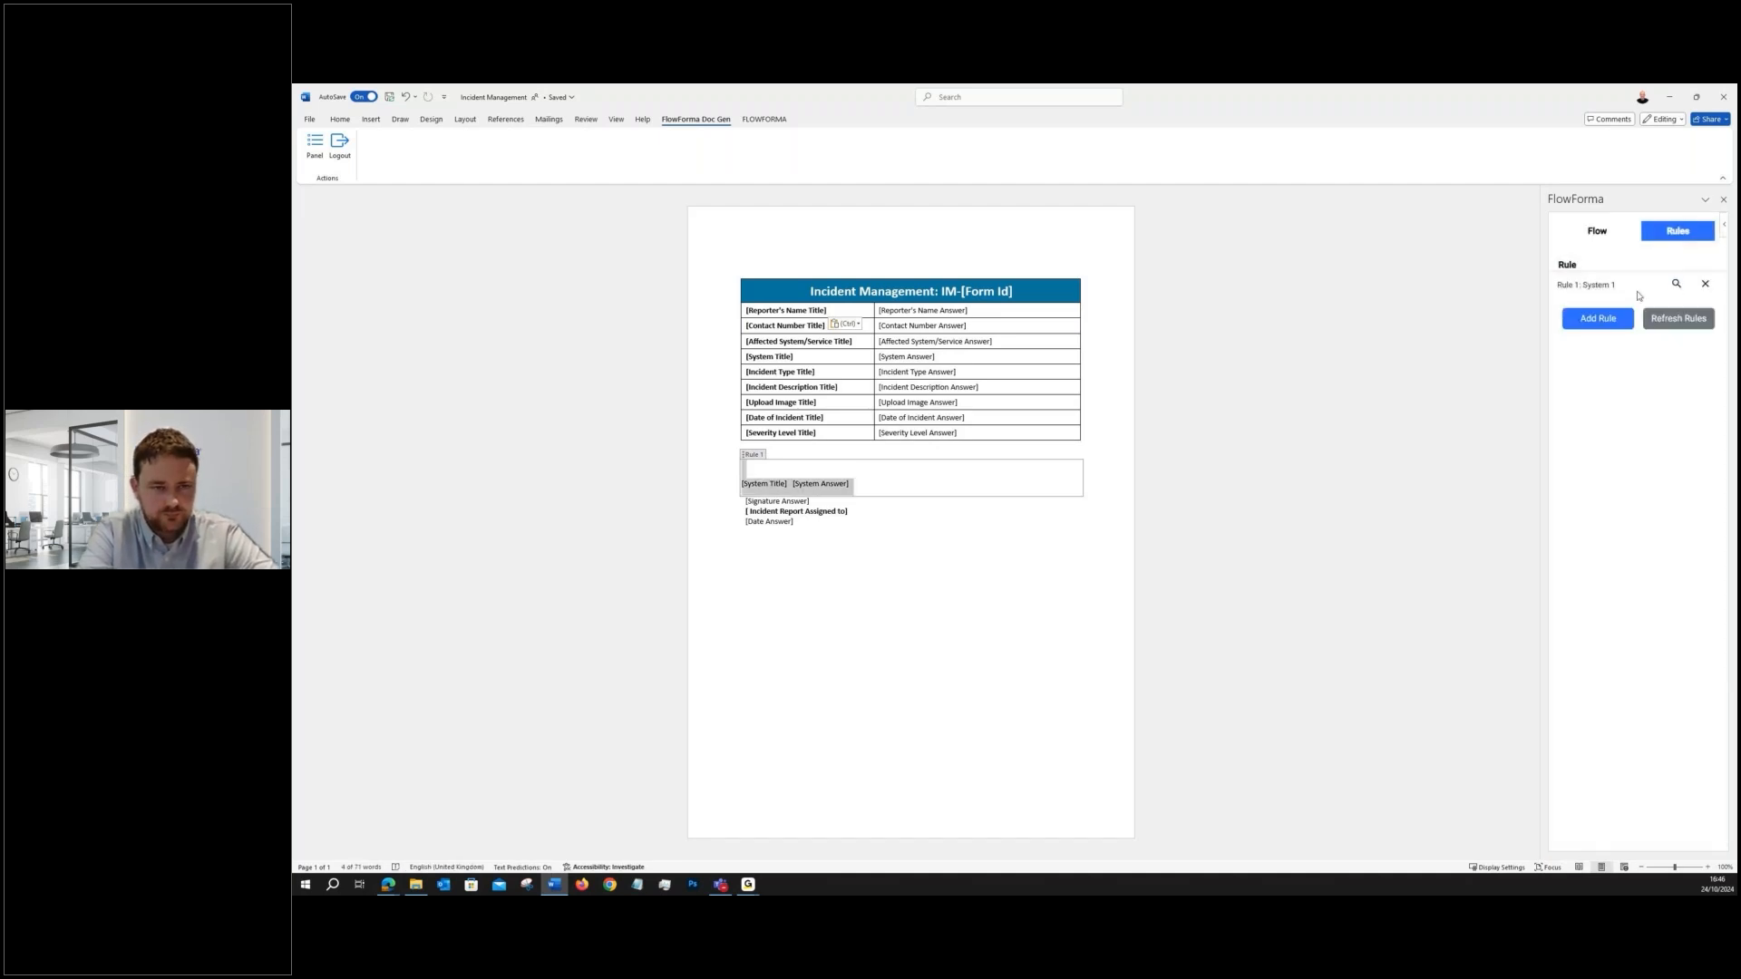
{"action": "left_click", "coordinate": [1568, 290]}
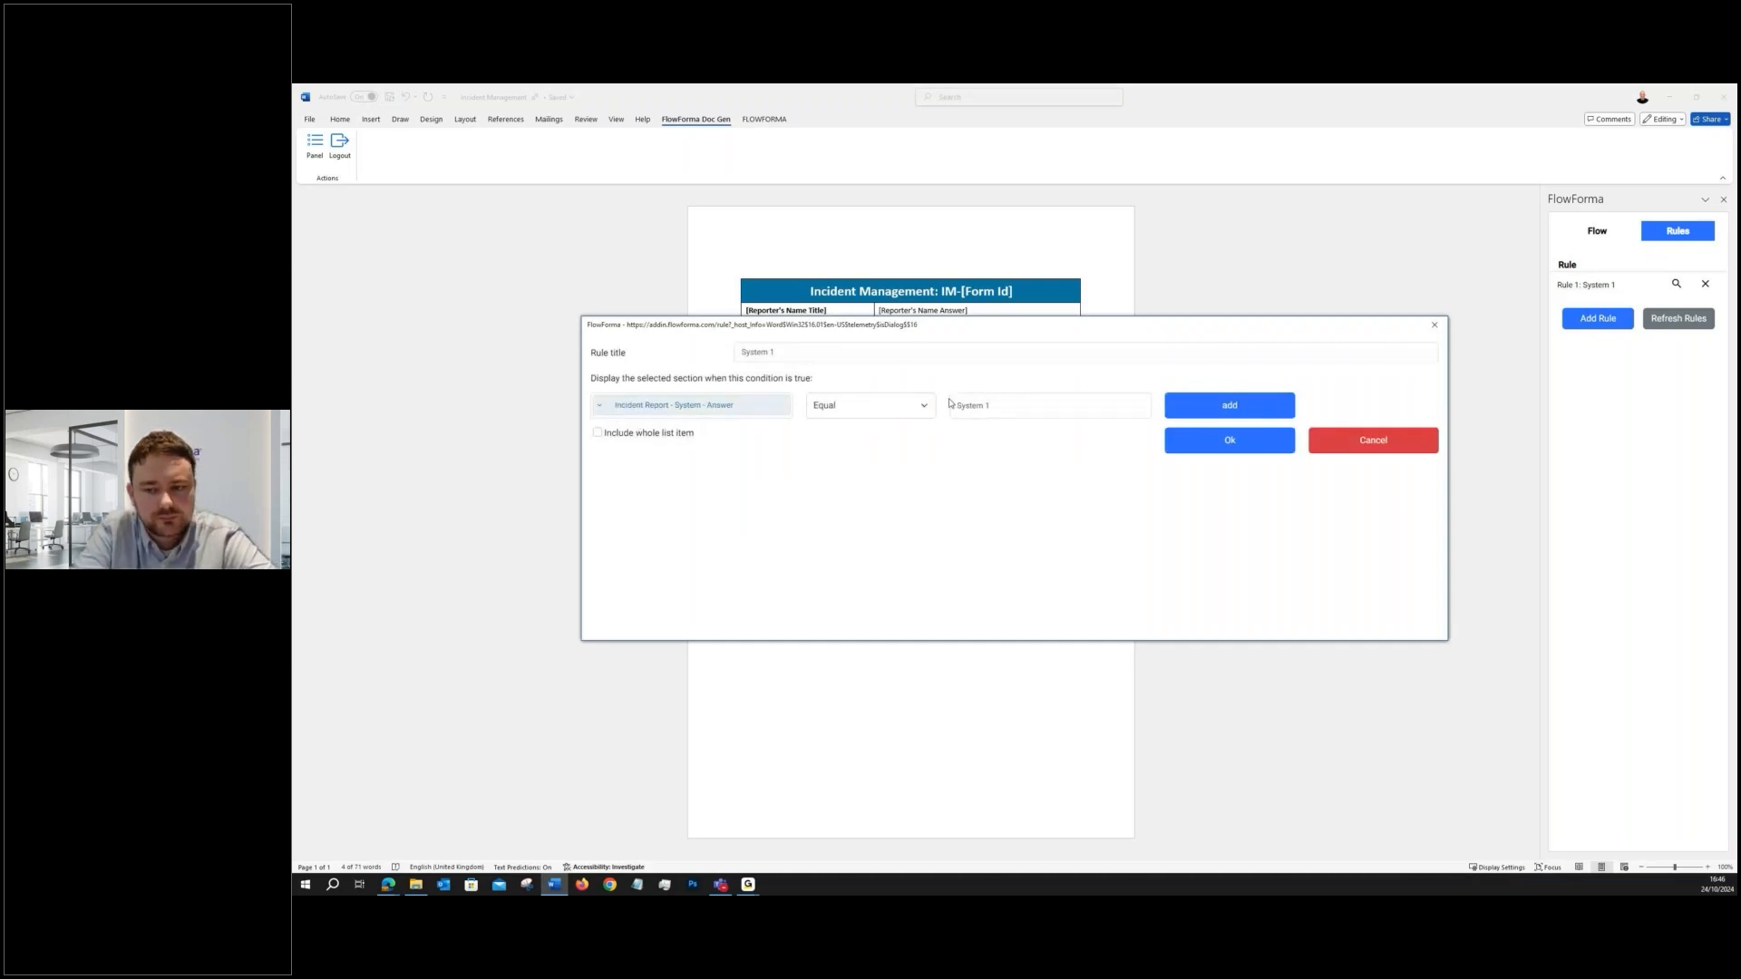
{"action": "left_click", "coordinate": [1434, 325]}
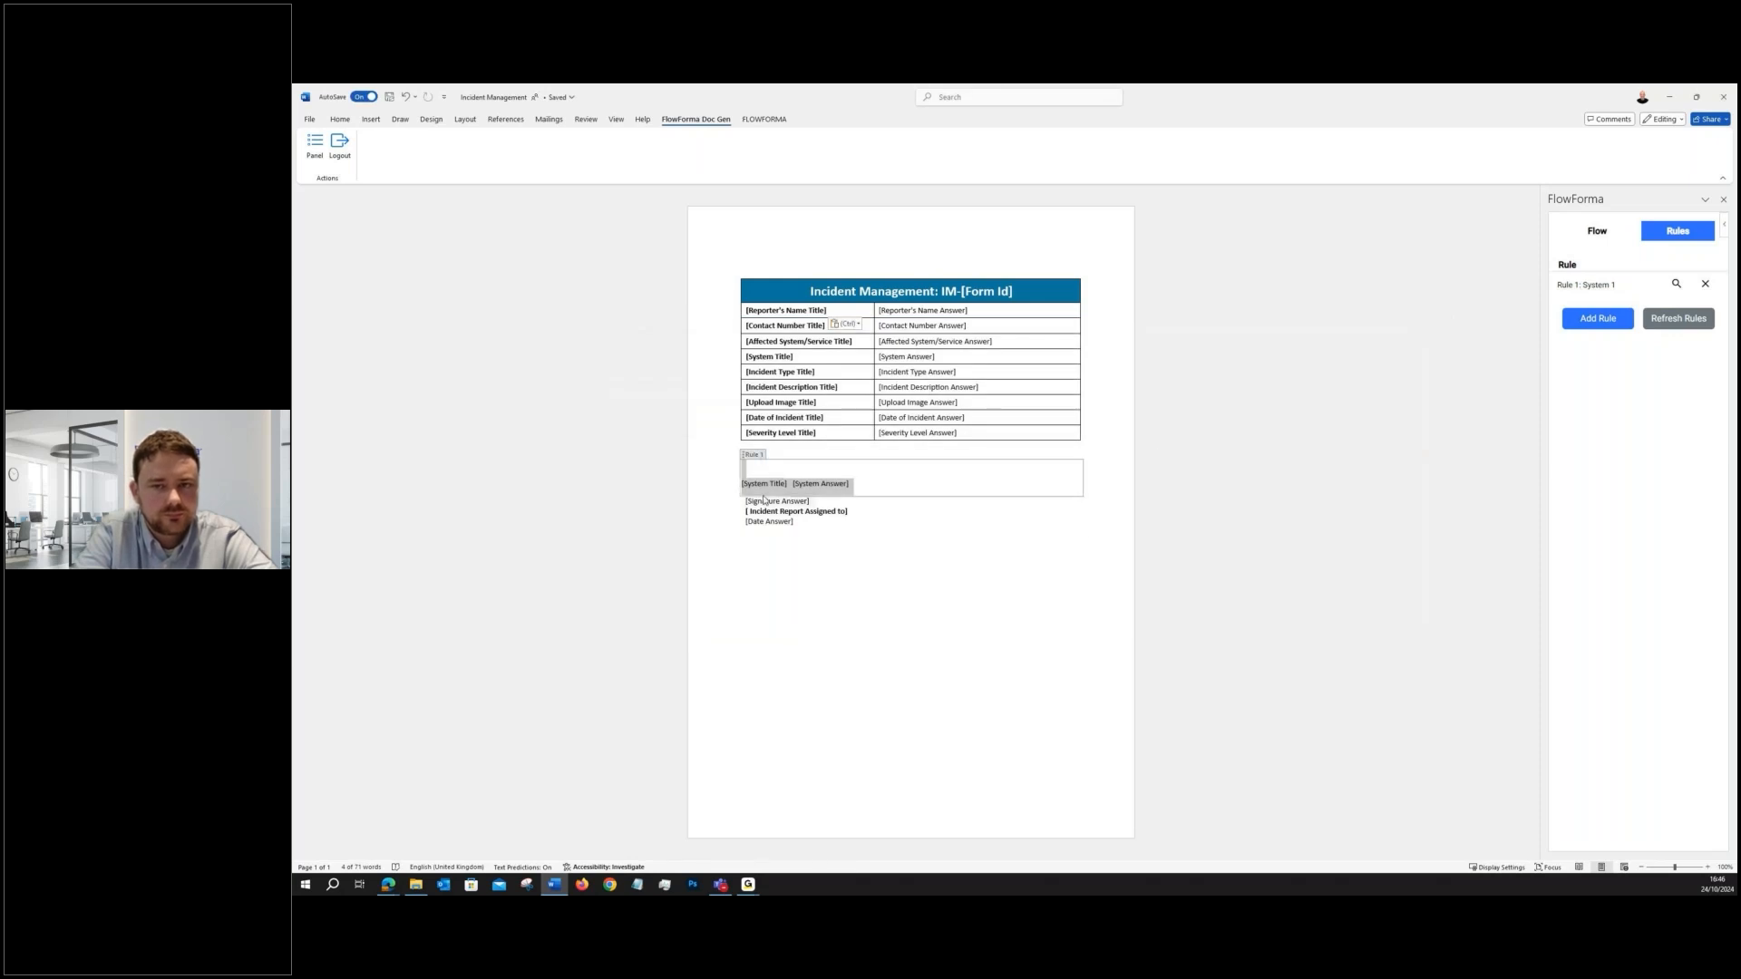
- Switch to the browser and view the generated Incident Management PDF and the defined rules of Incident Report's Severity Level question
{"action": "left_click", "coordinate": [1672, 99]}
{"action": "left_click", "coordinate": [966, 94]}
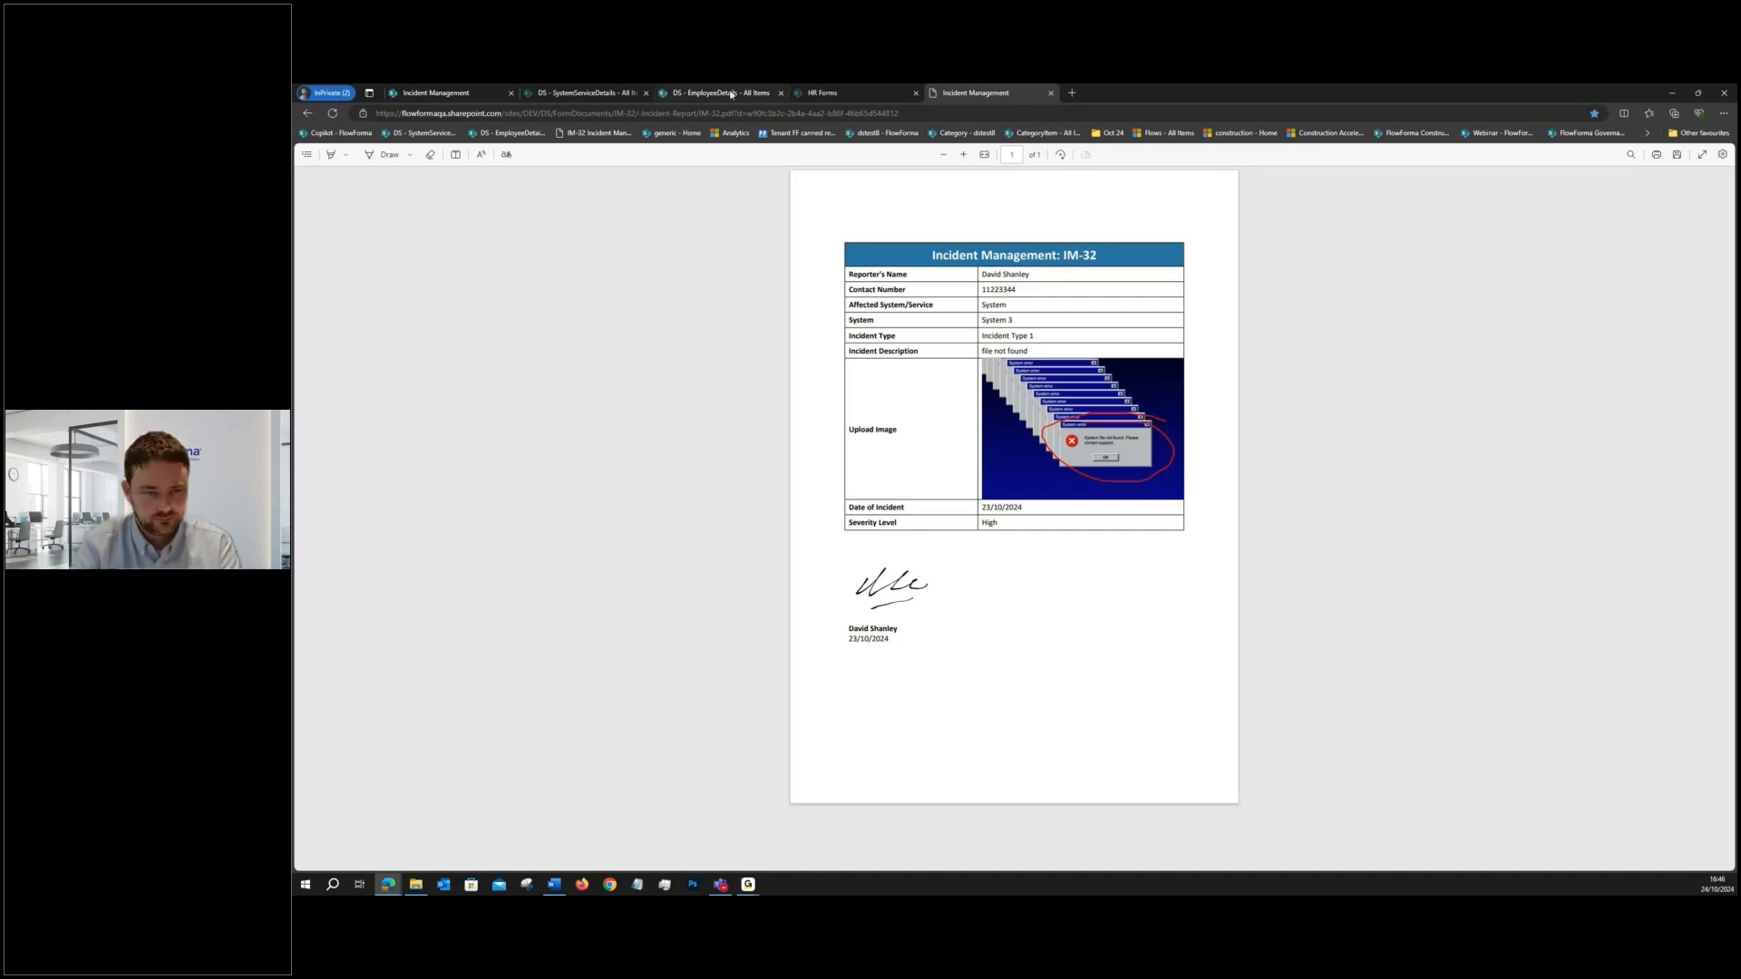
{"action": "left_click", "coordinate": [456, 96]}
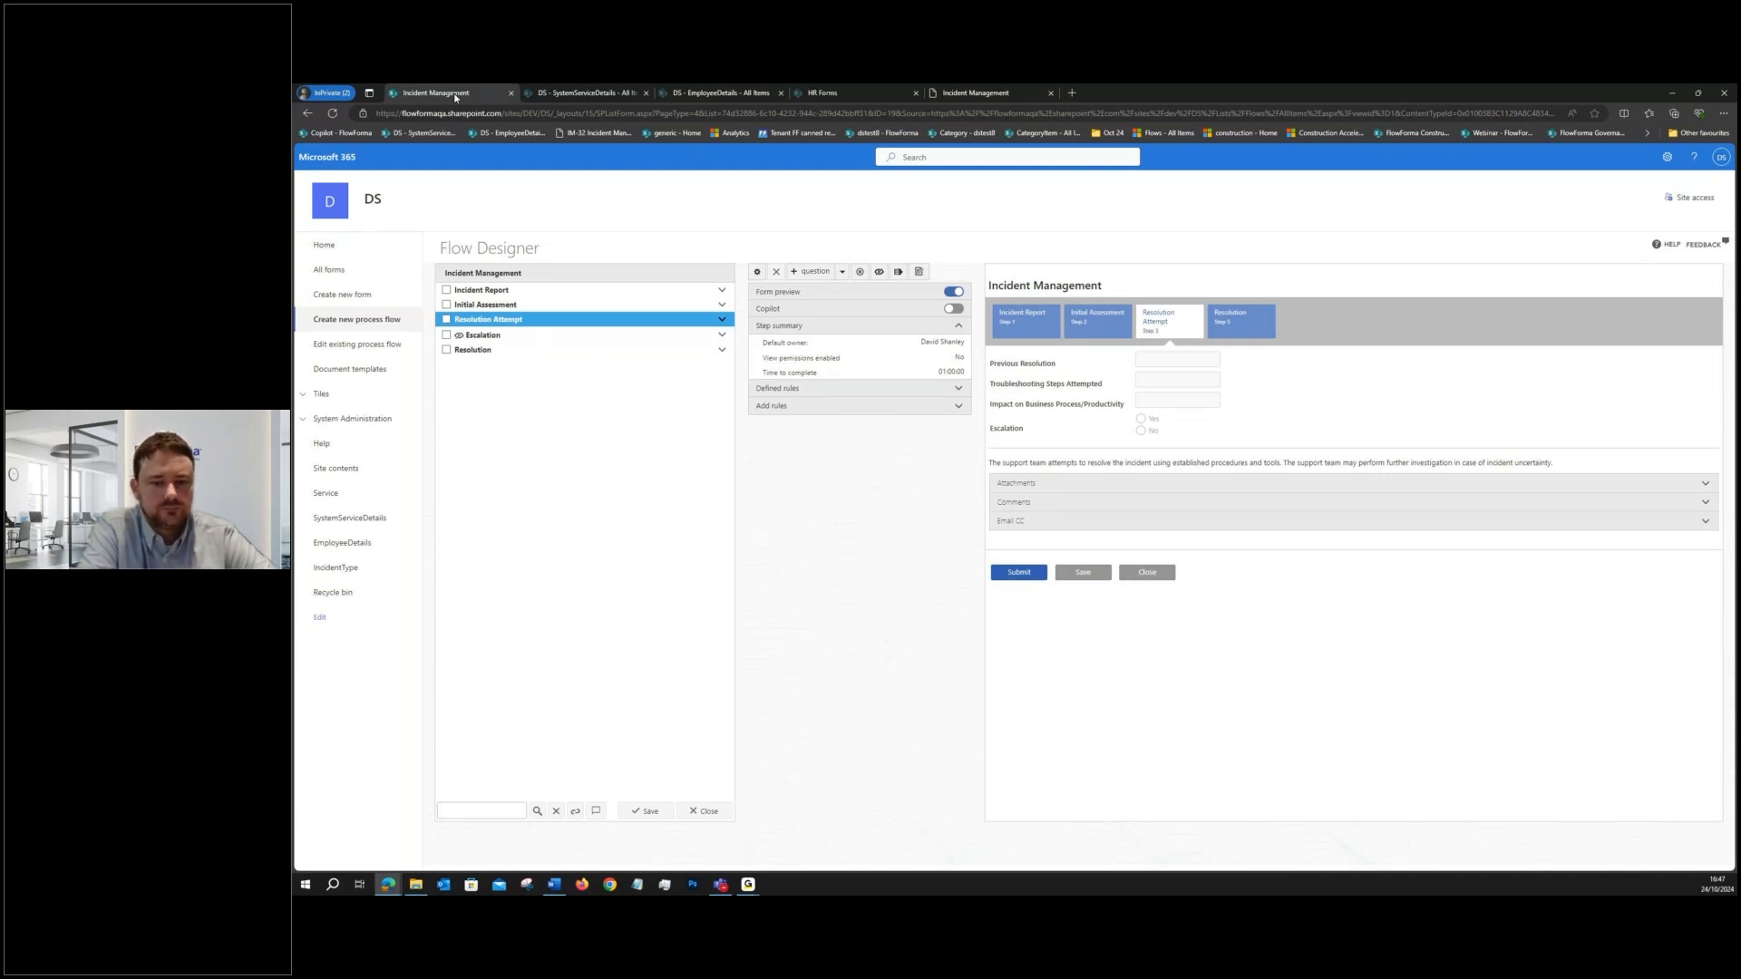
{"action": "left_click", "coordinate": [521, 292]}
{"action": "left_click", "coordinate": [490, 425]}
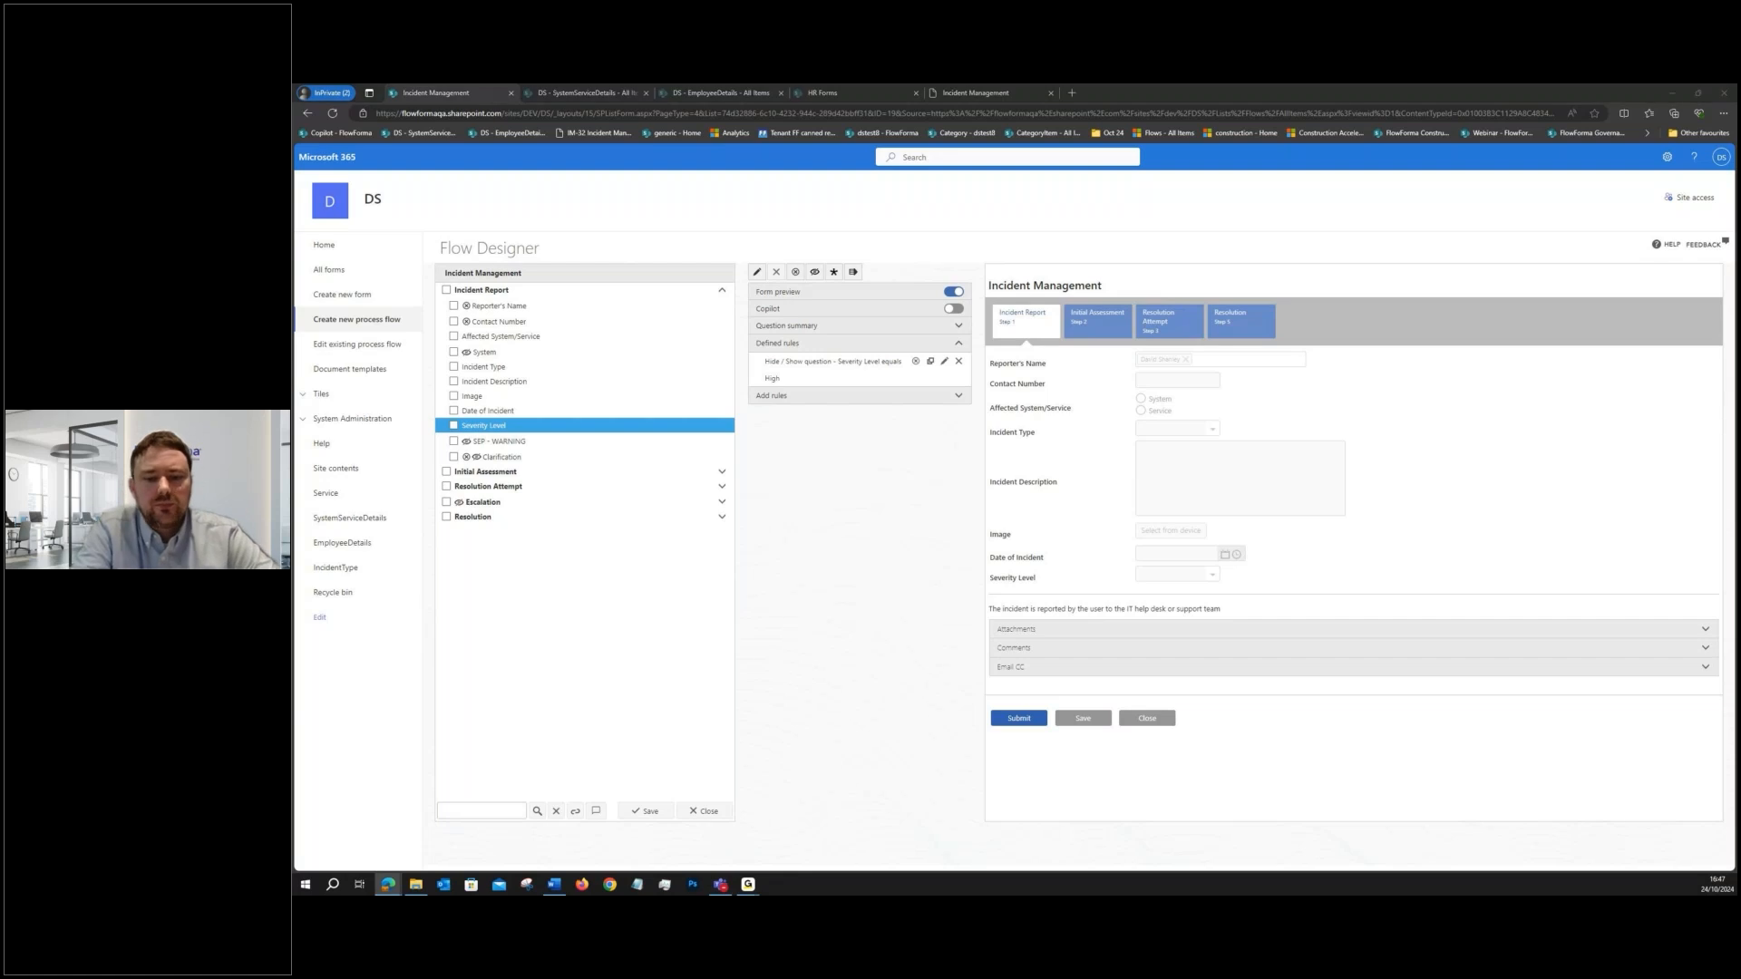
- Bring up the Tenant FF canned reports dashboard and drill into the overdue items for Expenses
{"action": "key", "text": "super+shift+Left"}
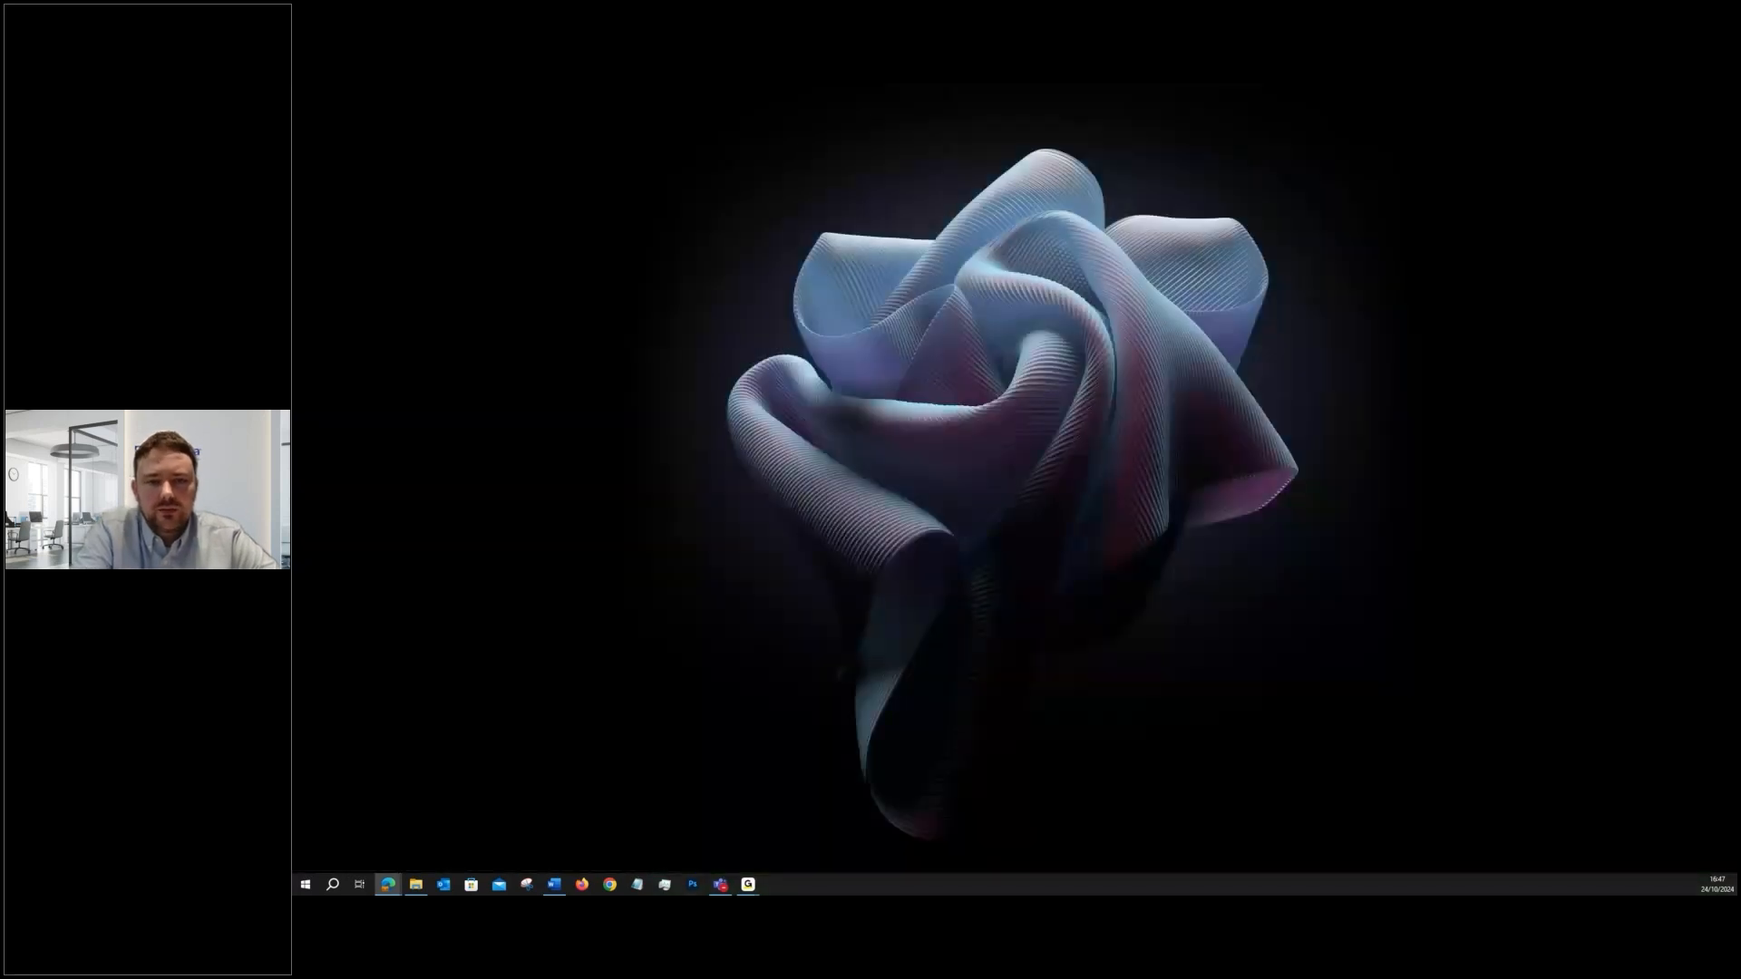
{"action": "key", "text": "super+shift+Right"}
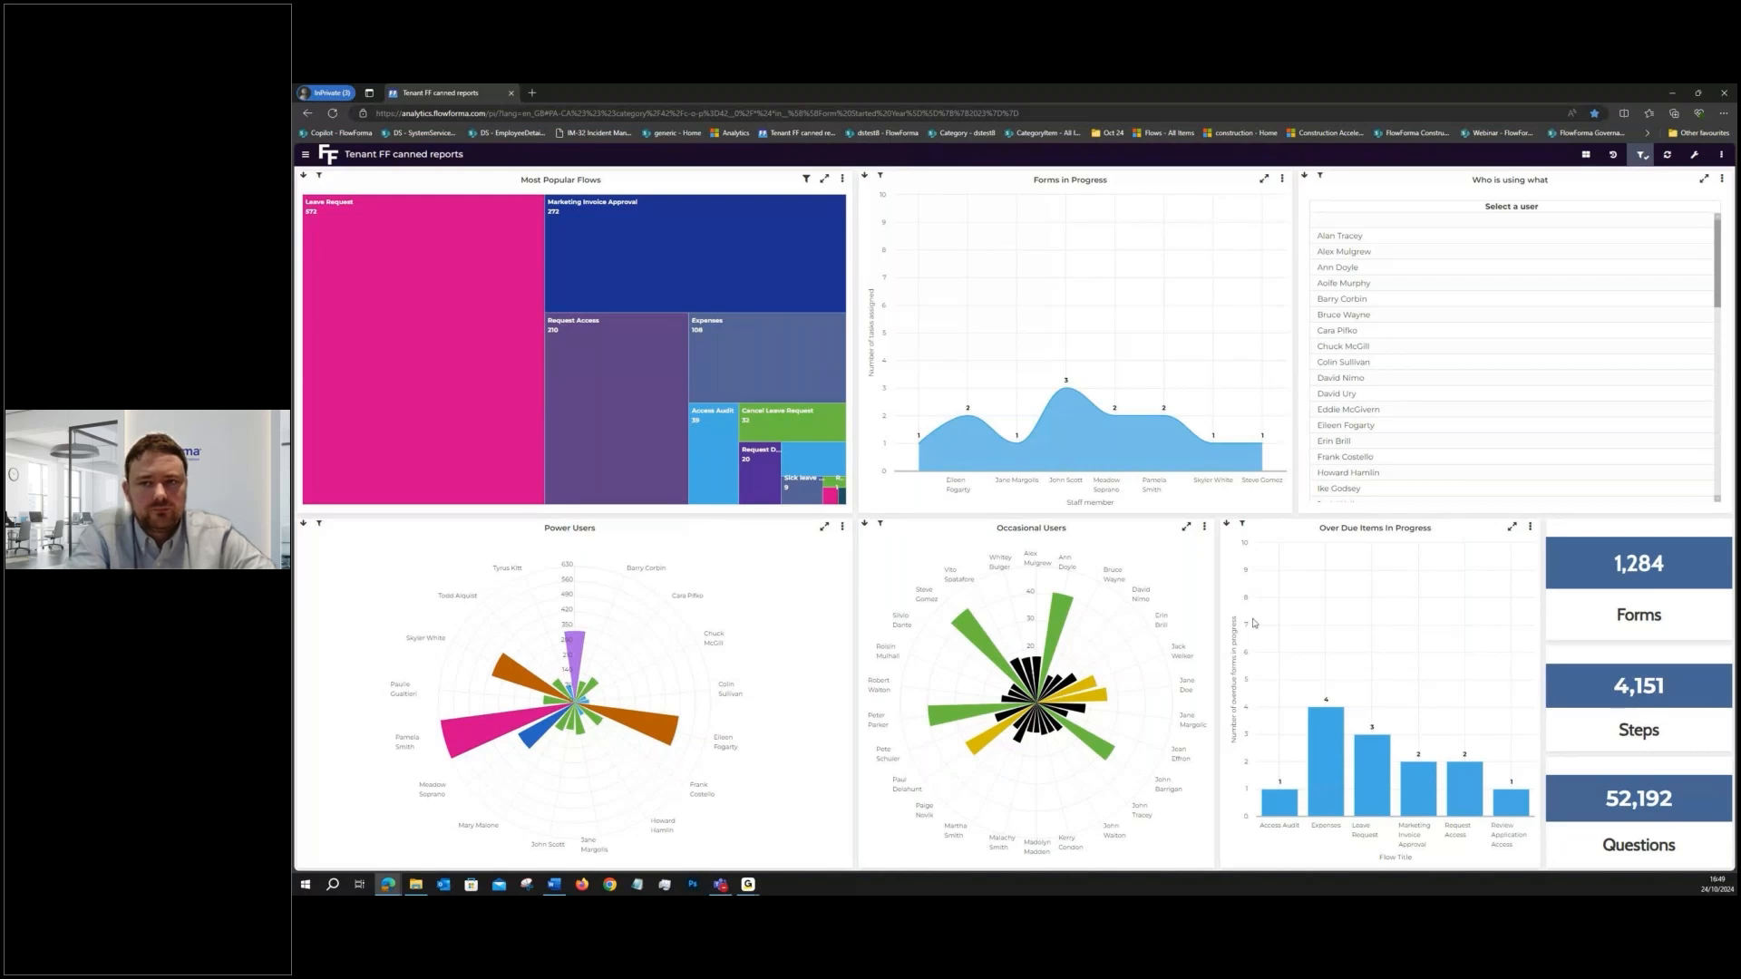
{"action": "mouse_move", "coordinate": [1323, 739]}
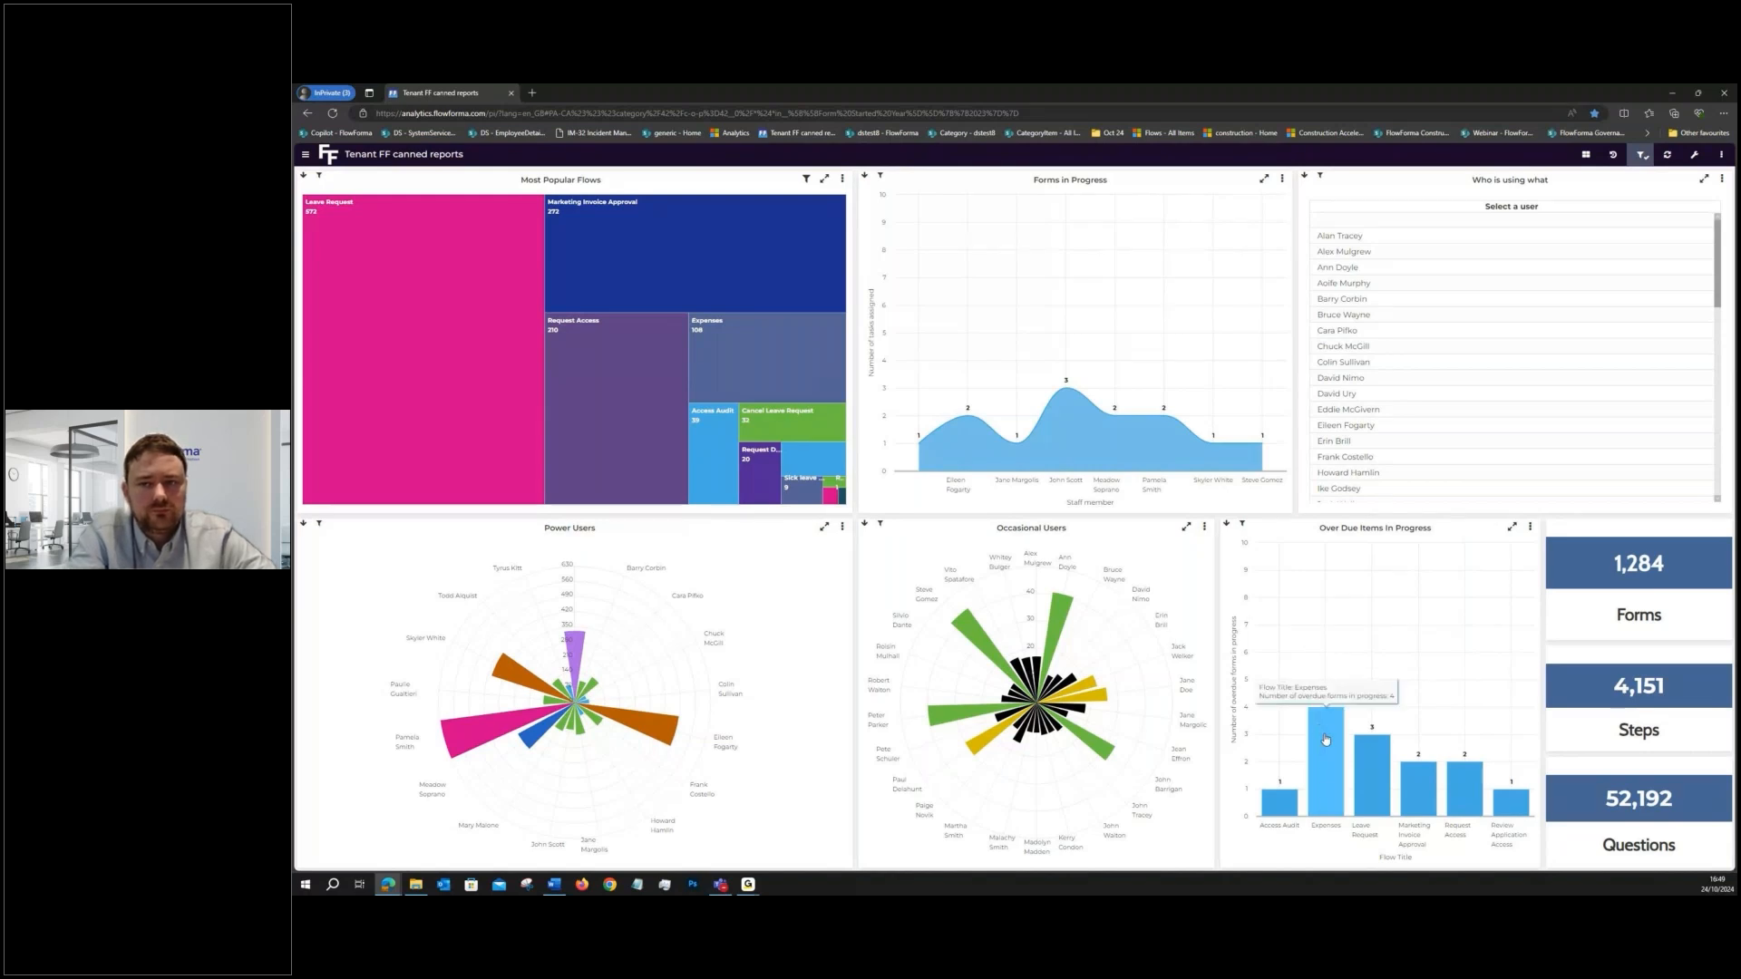
{"action": "left_click", "coordinate": [1325, 739]}
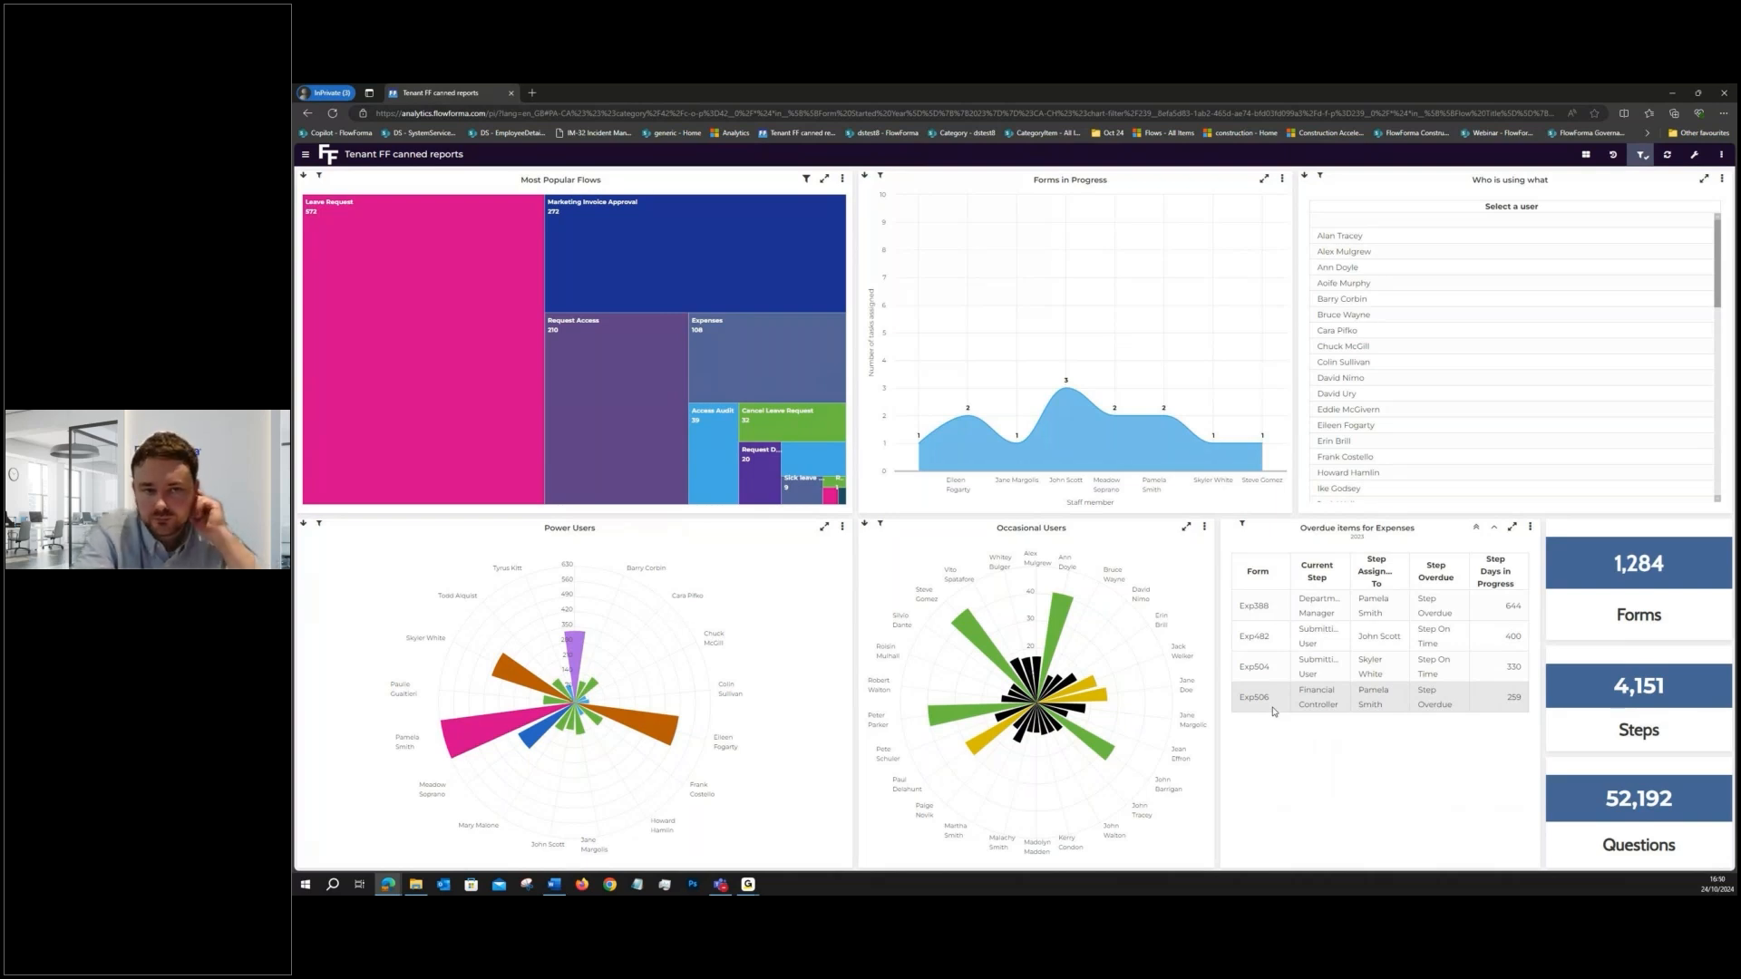
- Drill into the Leave Request flow's usage pattern and its forms created in 2023-Oct, and return to the Most Popular Flows overview
{"action": "mouse_move", "coordinate": [458, 318]}
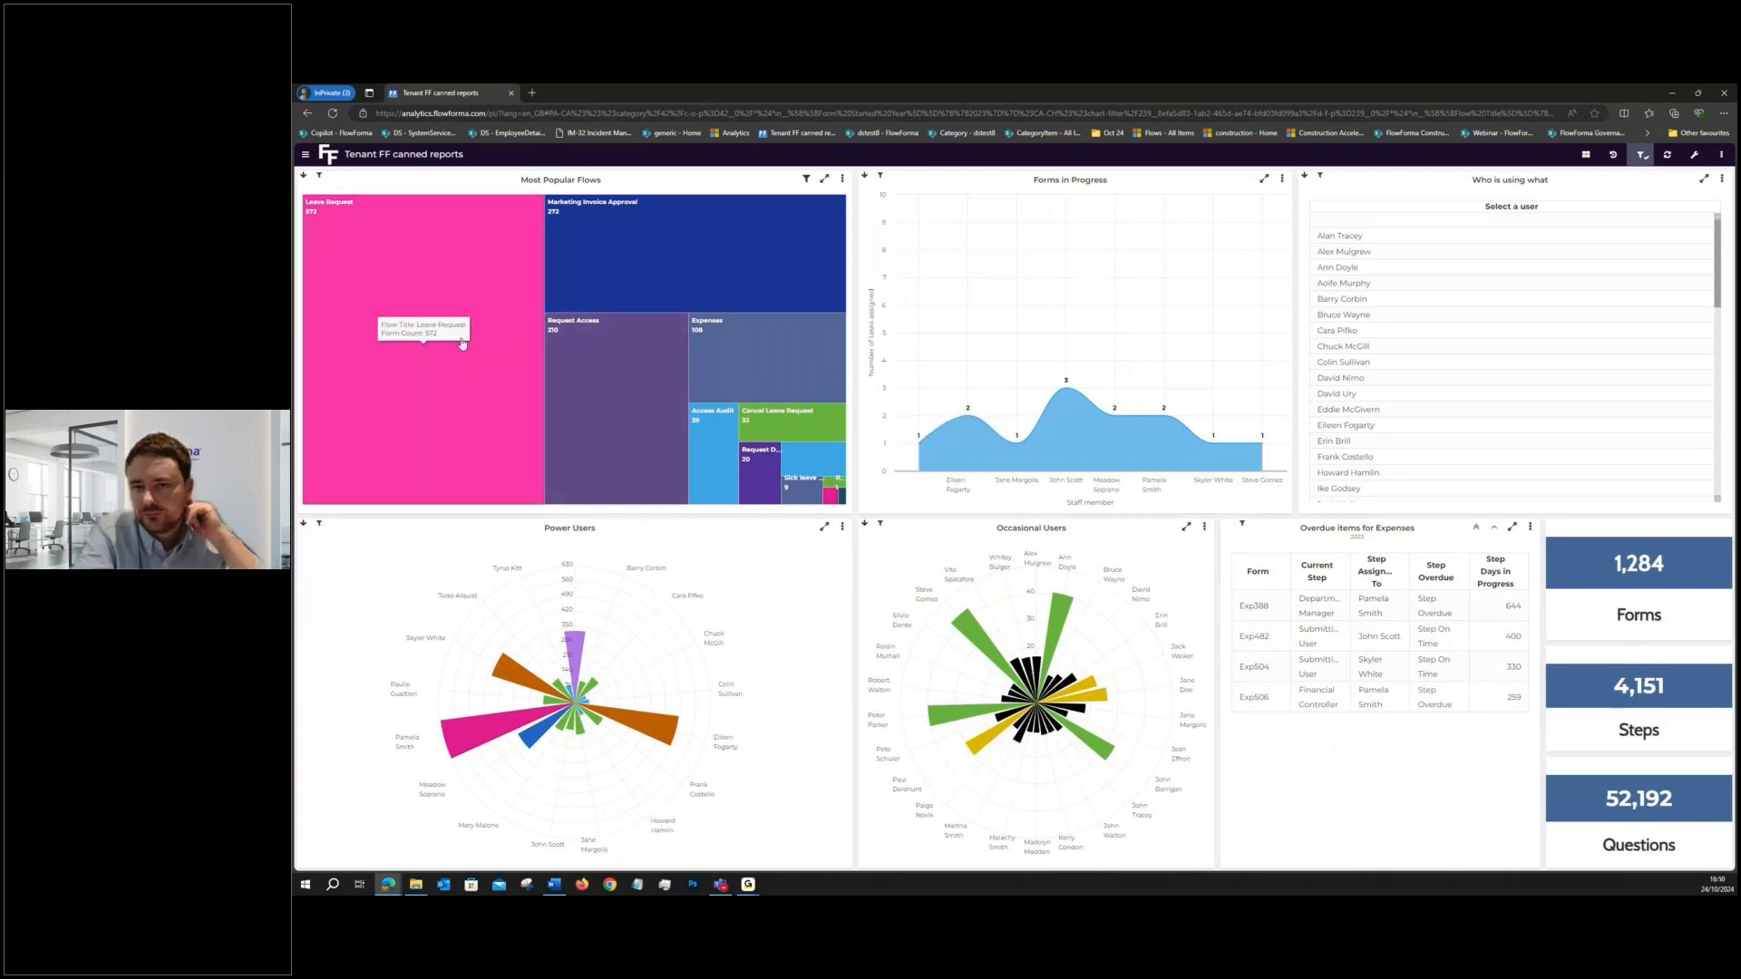
{"action": "left_click", "coordinate": [412, 277]}
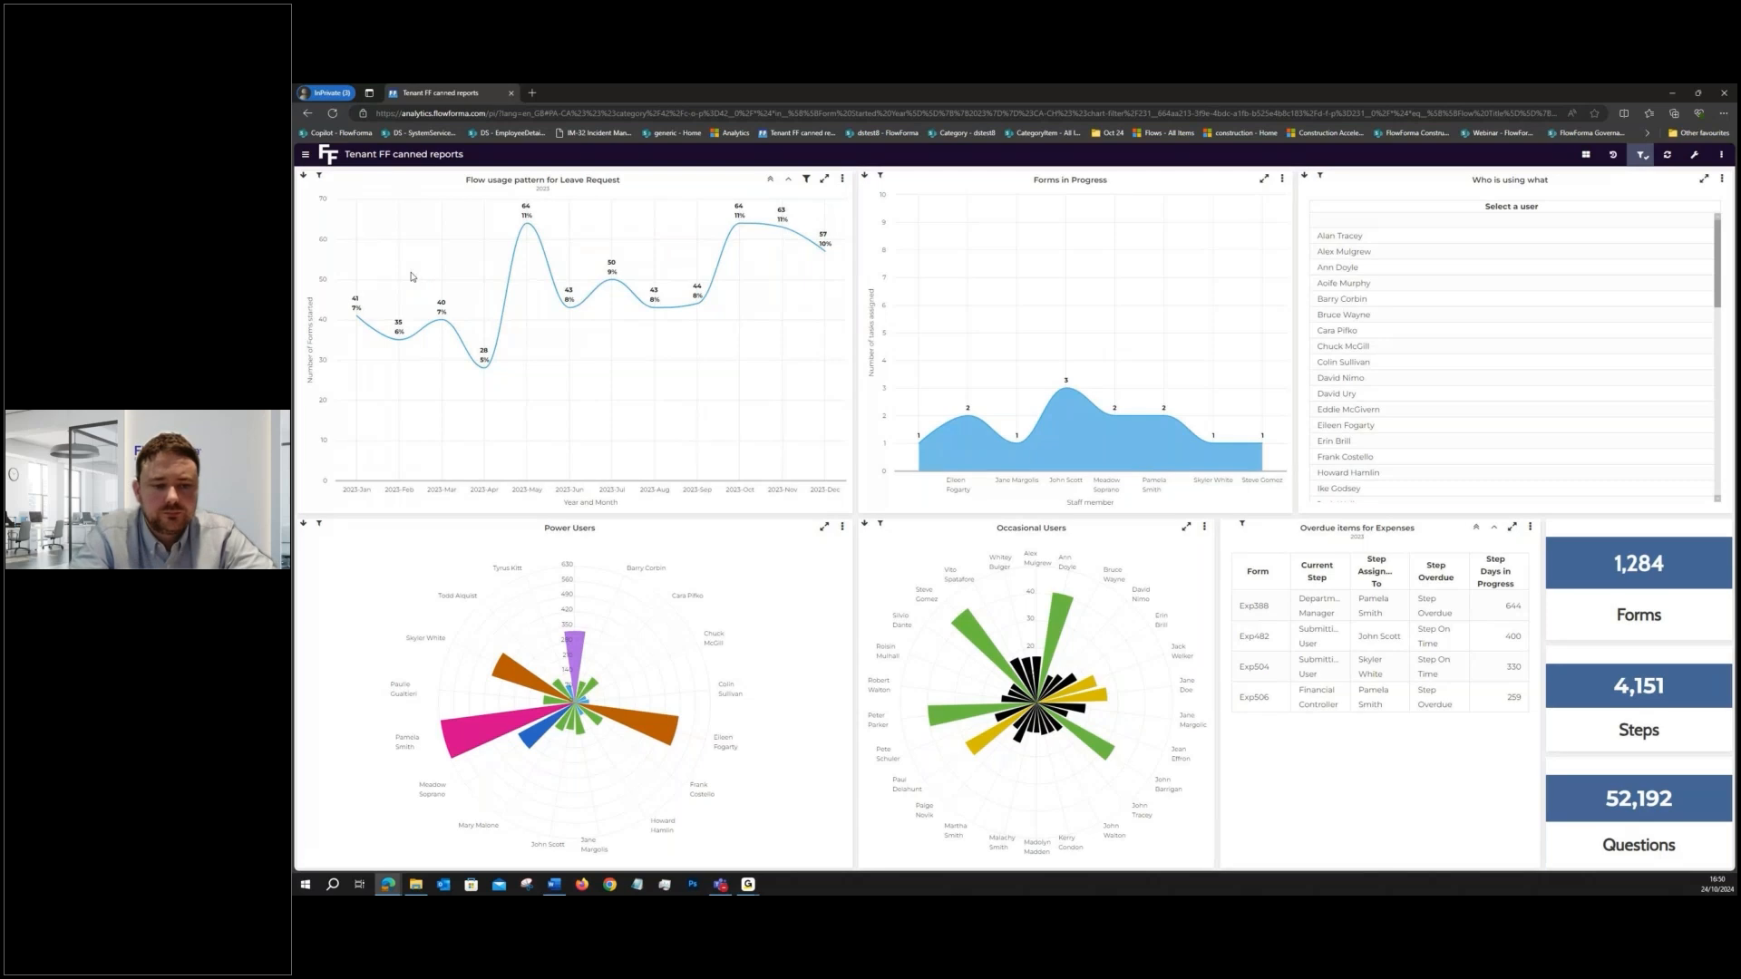
{"action": "mouse_move", "coordinate": [516, 231]}
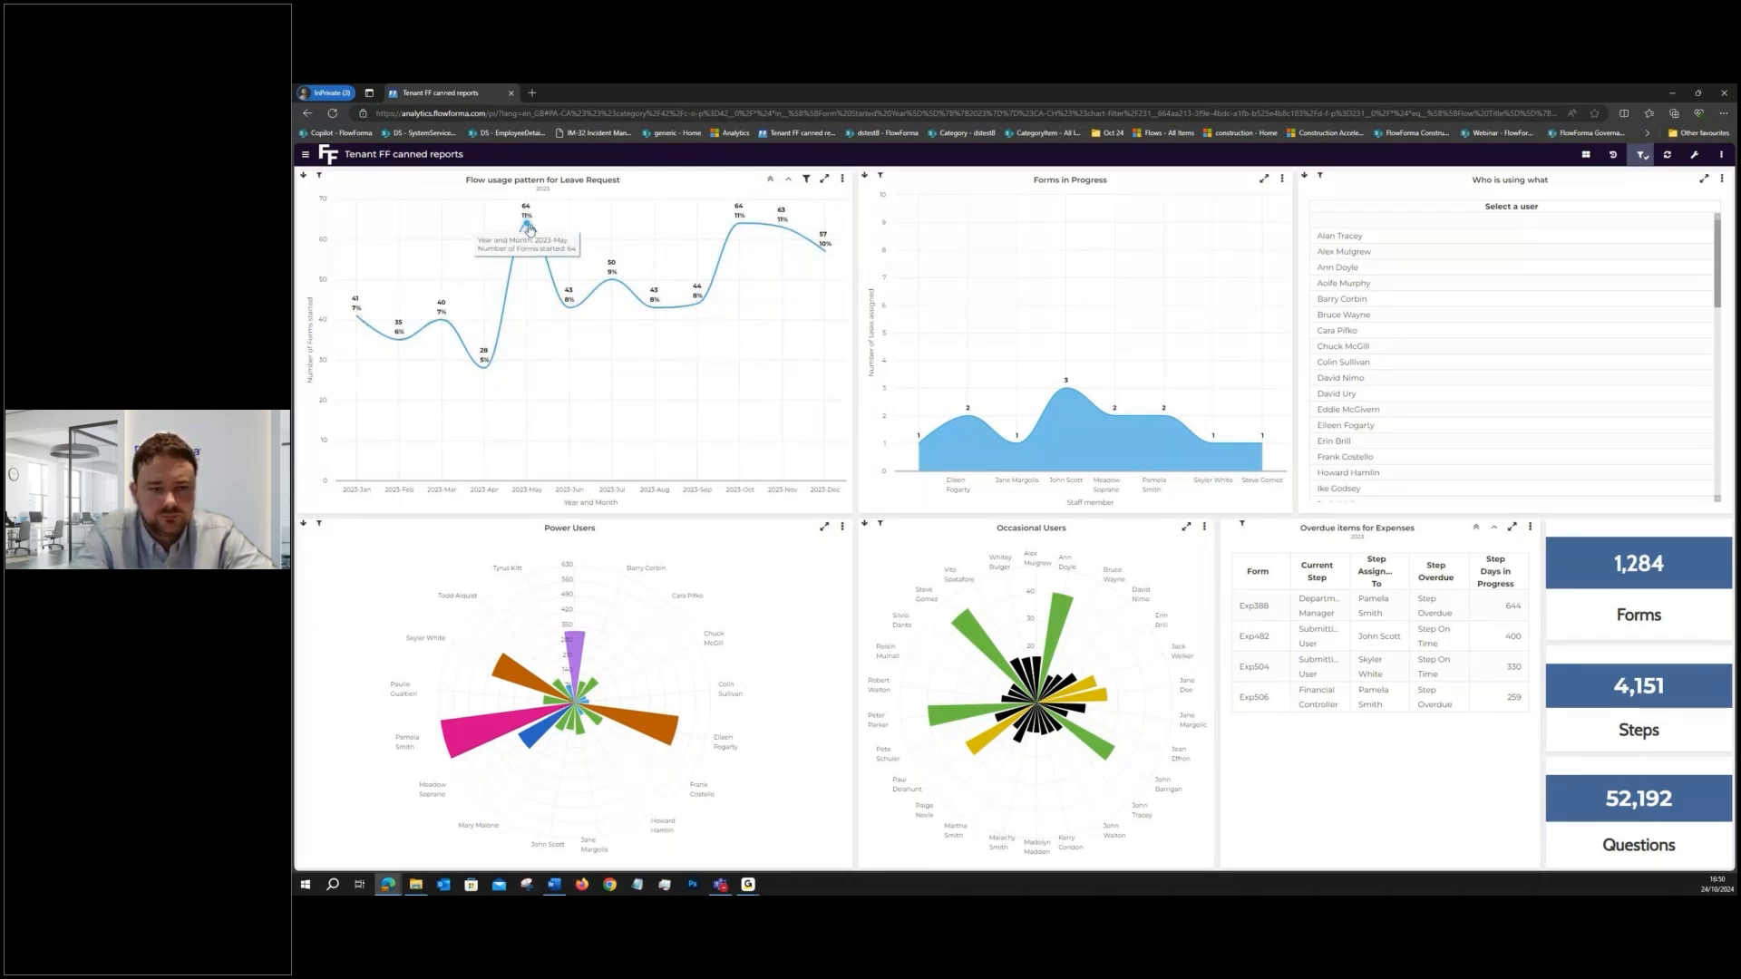
{"action": "mouse_move", "coordinate": [591, 296]}
{"action": "mouse_move", "coordinate": [739, 226]}
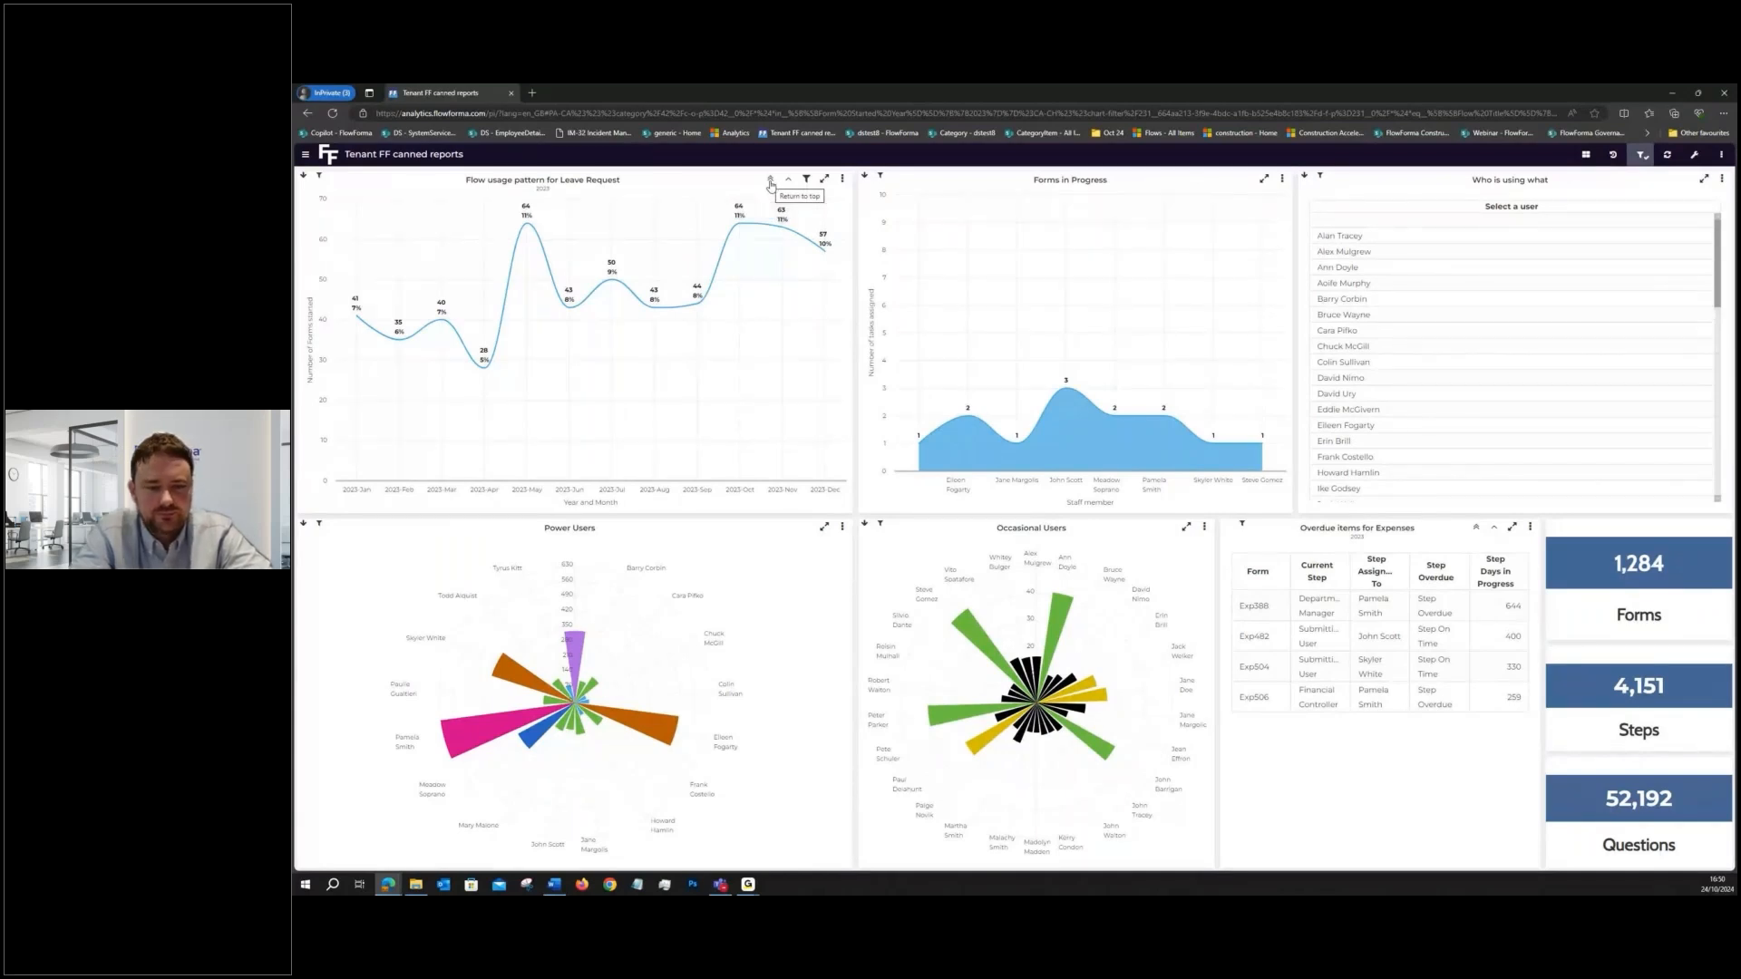
{"action": "left_click", "coordinate": [740, 223]}
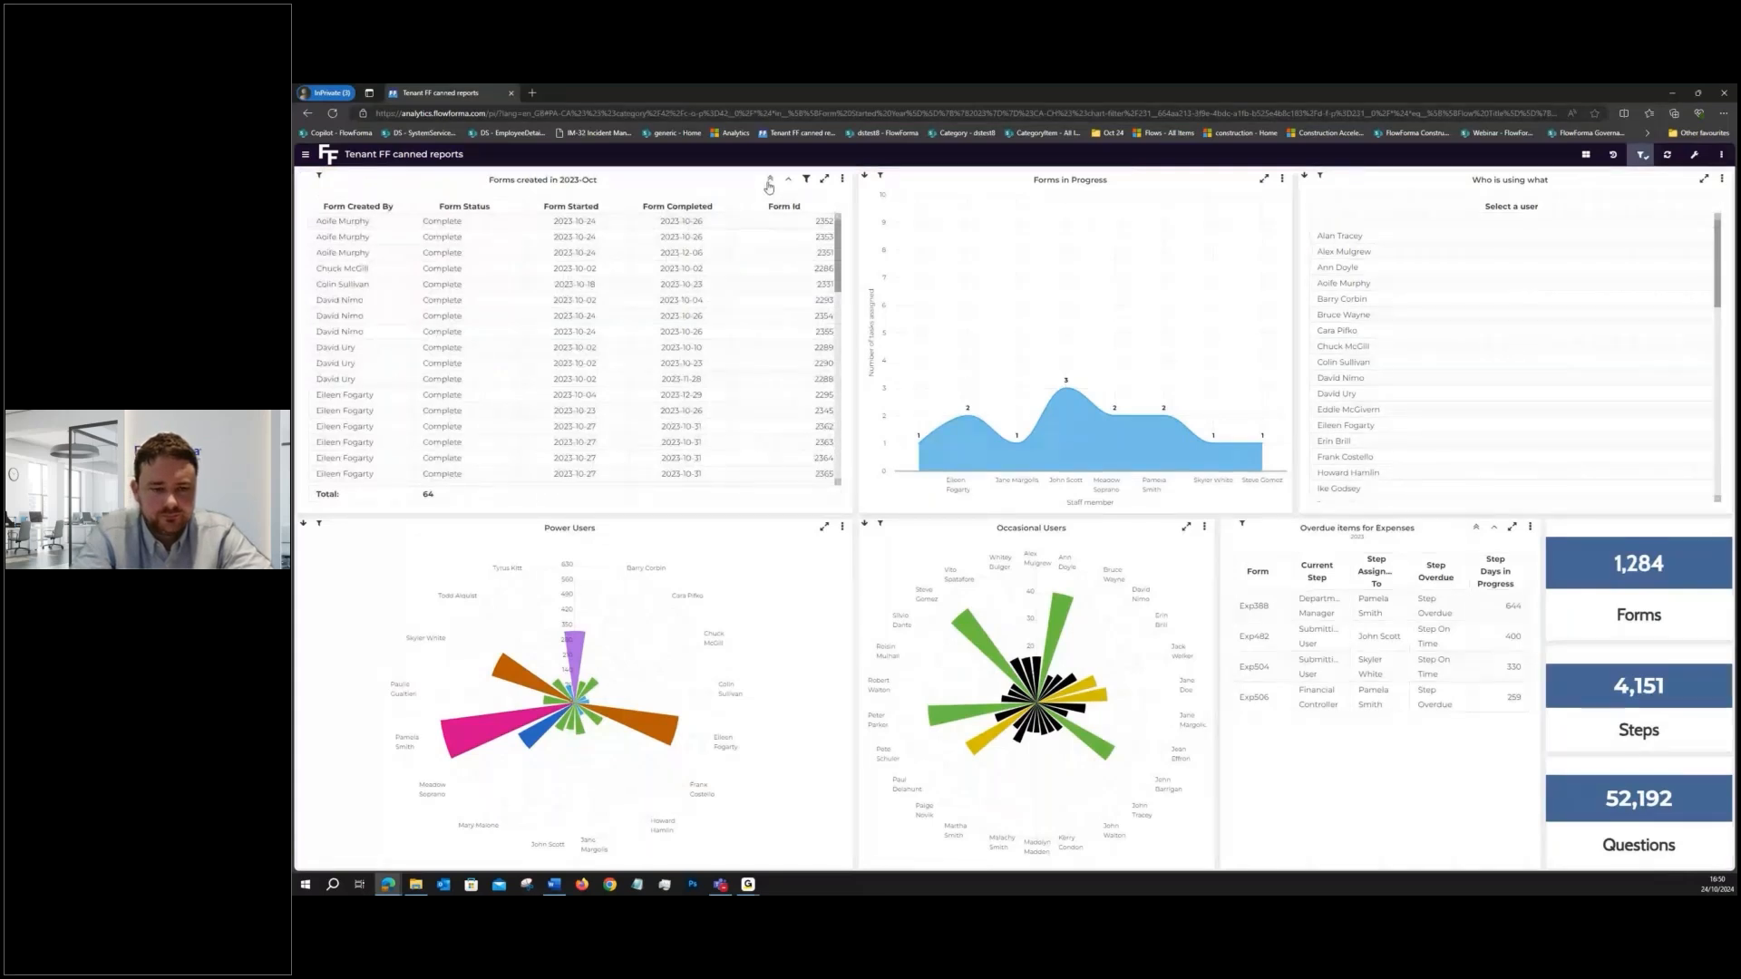
{"action": "left_click", "coordinate": [769, 180]}
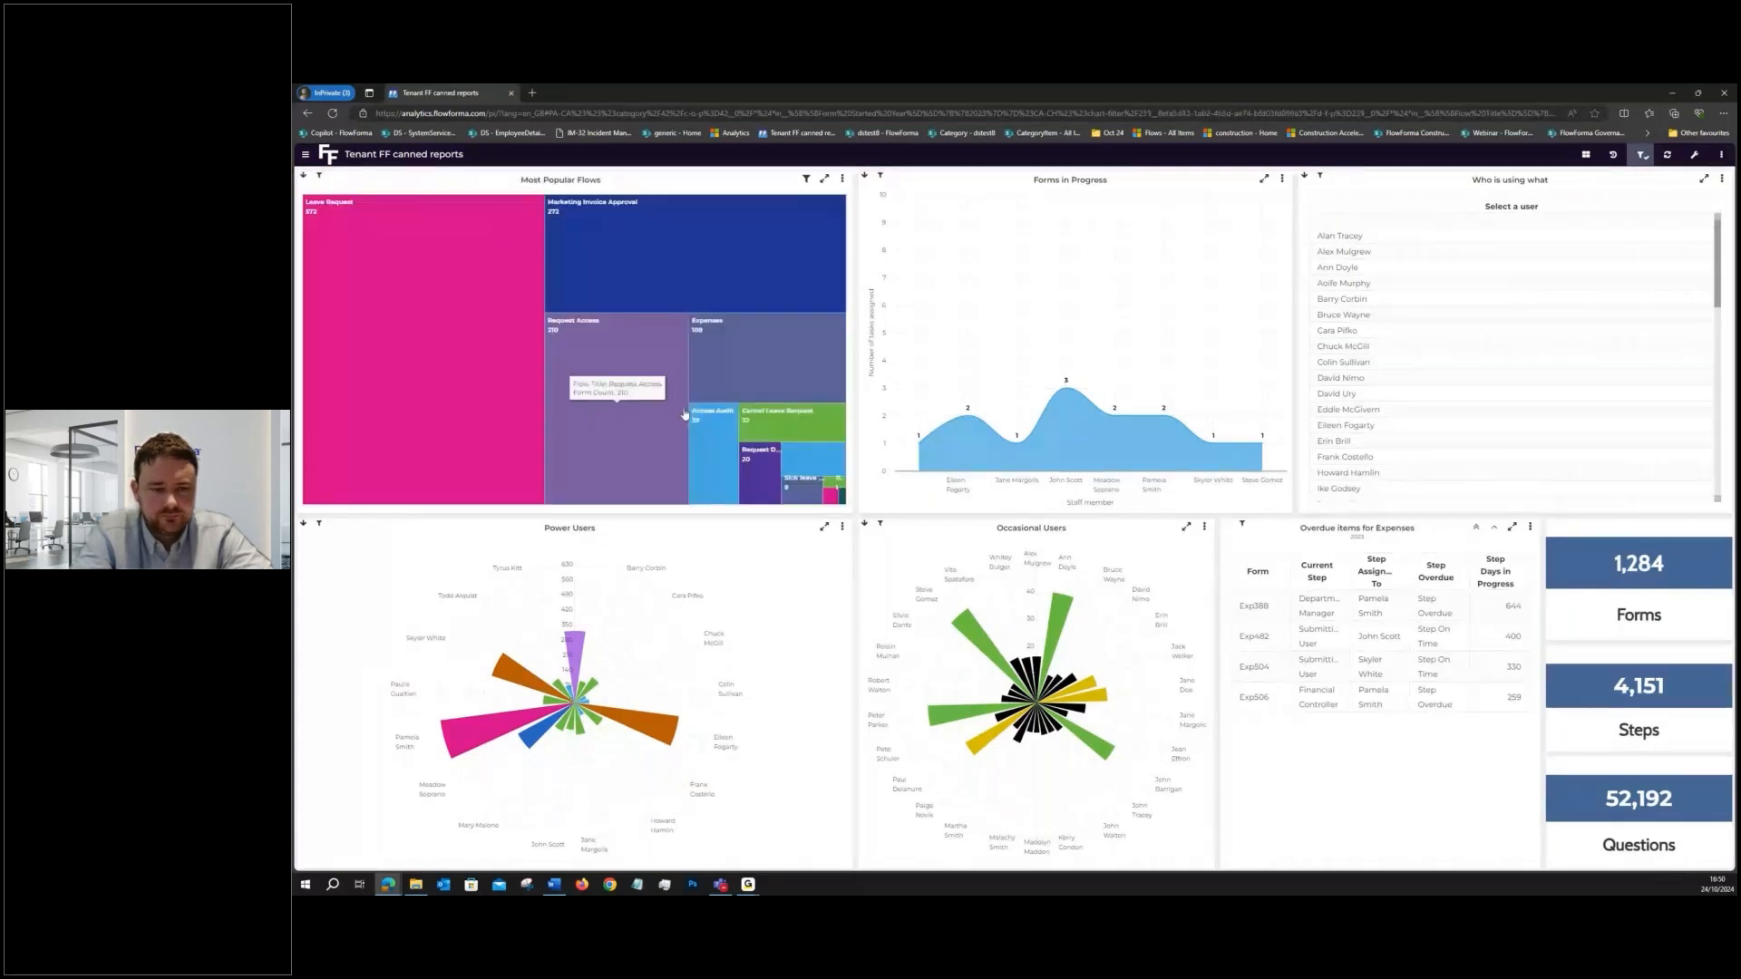
- Drill into the Sick leave Request flow's usage pattern, check its monthly points, and show its forms created in 2023-Oct
{"action": "left_click", "coordinate": [815, 483]}
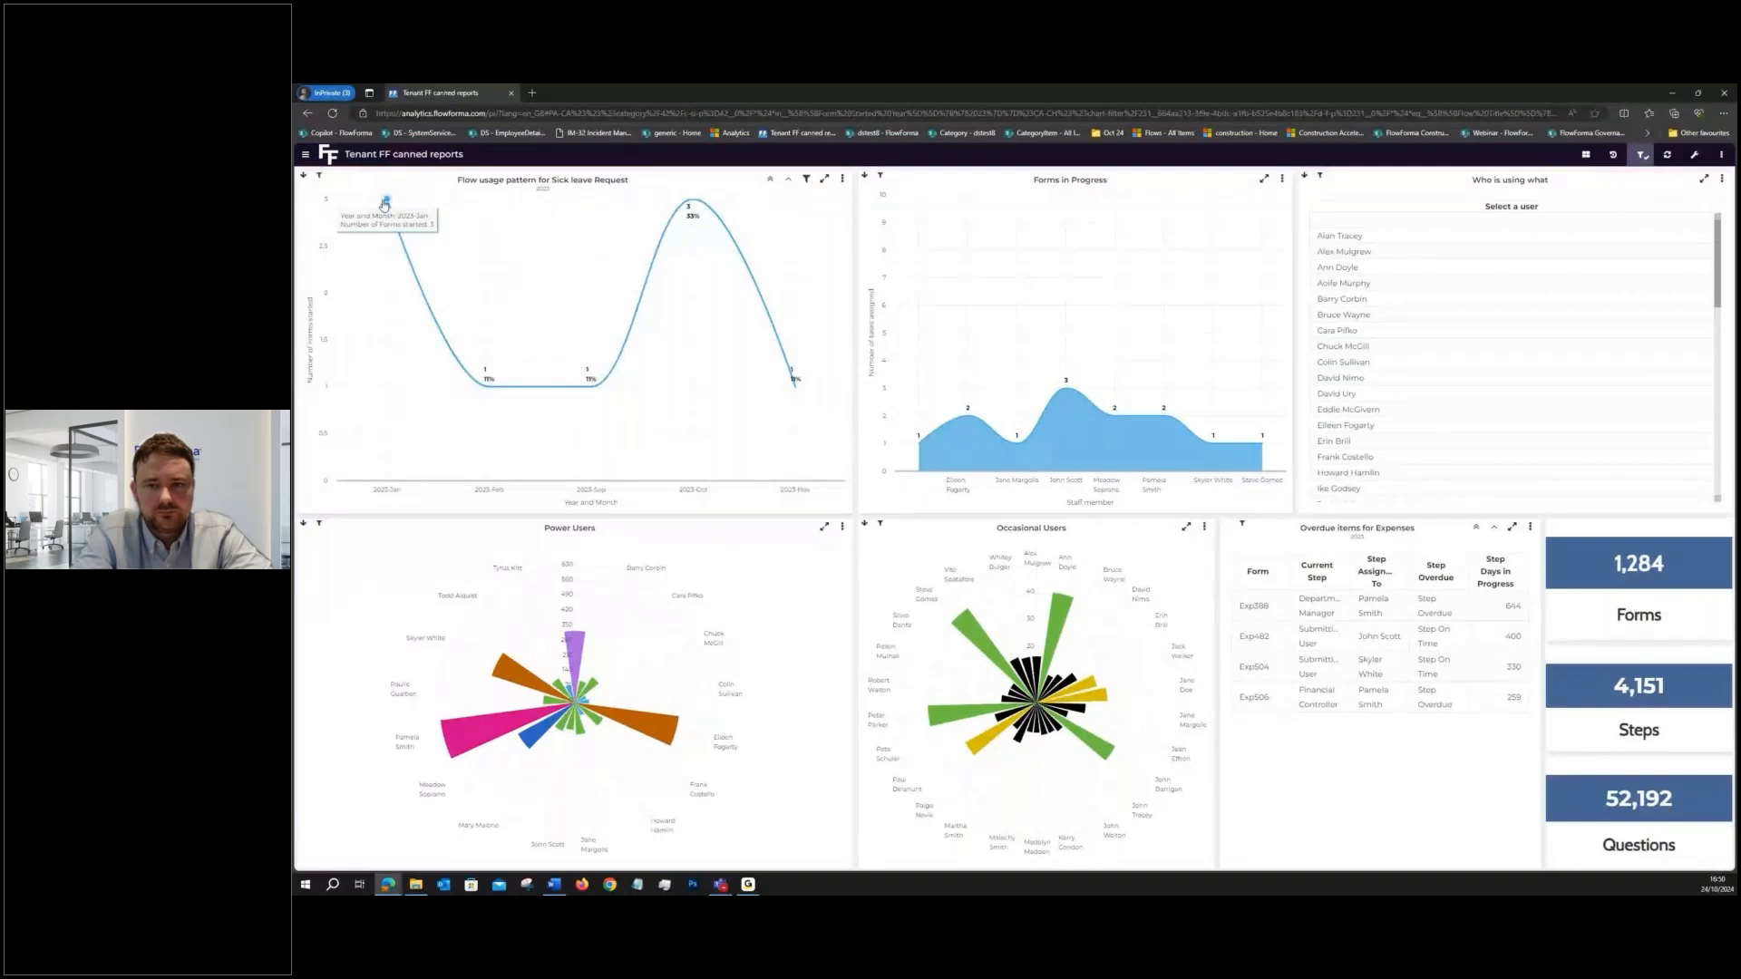
{"action": "mouse_move", "coordinate": [577, 392]}
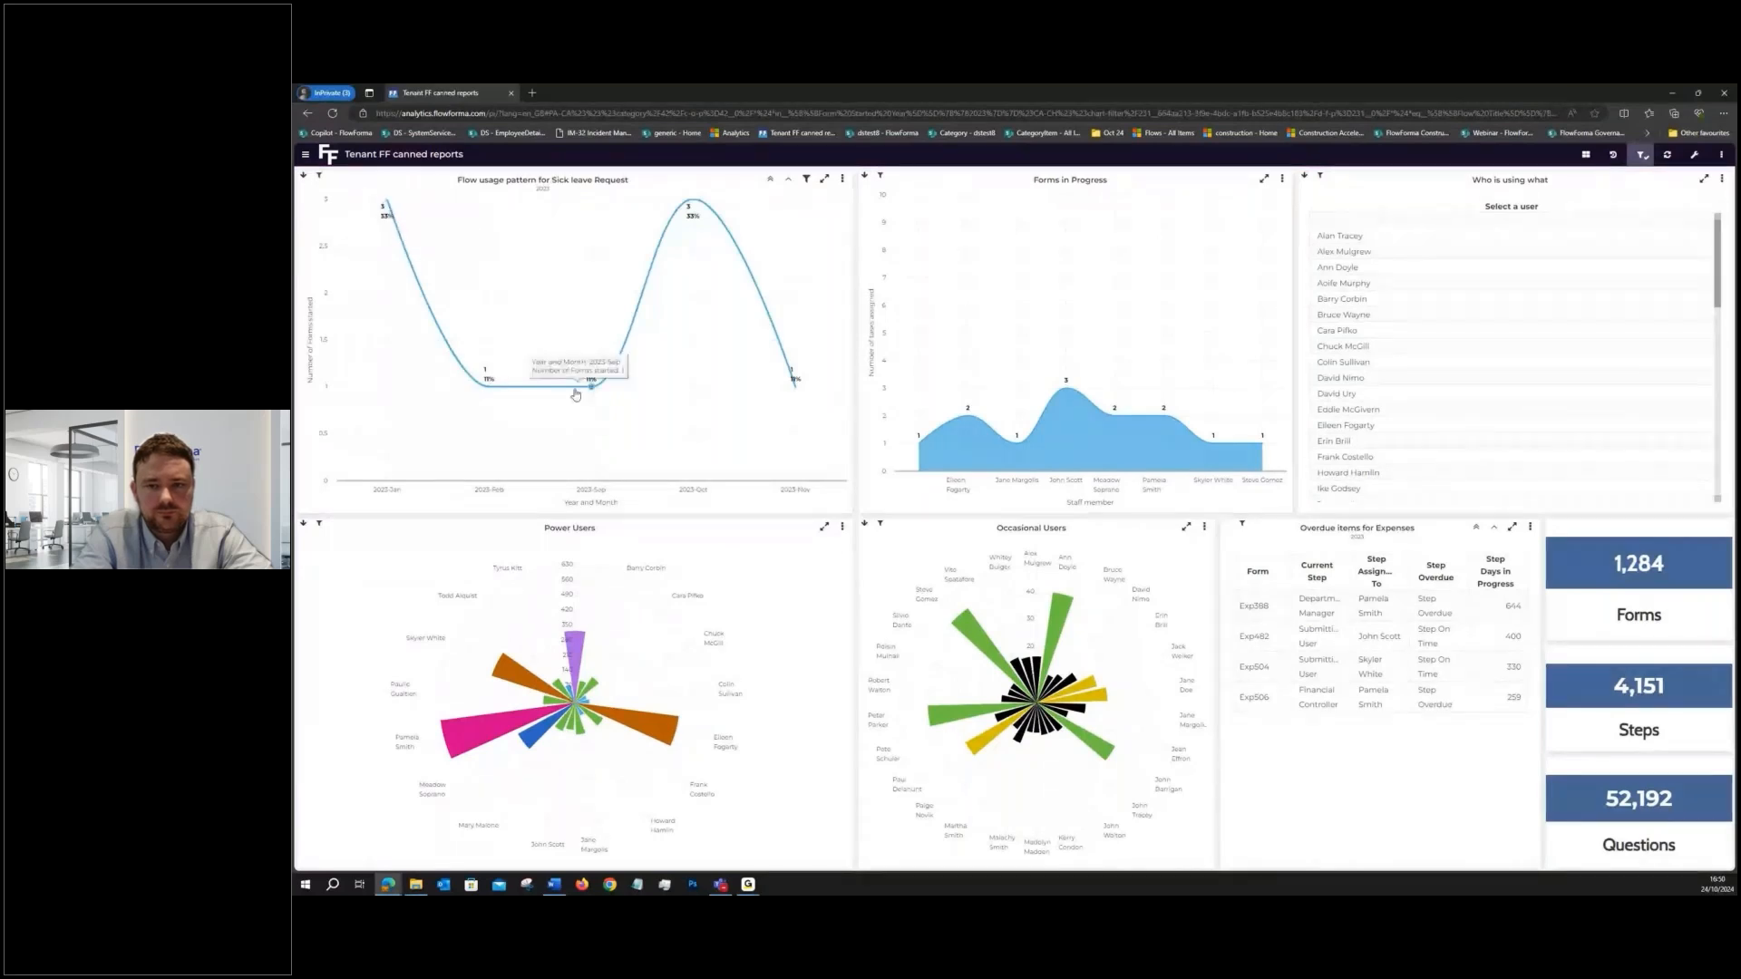
{"action": "mouse_move", "coordinate": [694, 225]}
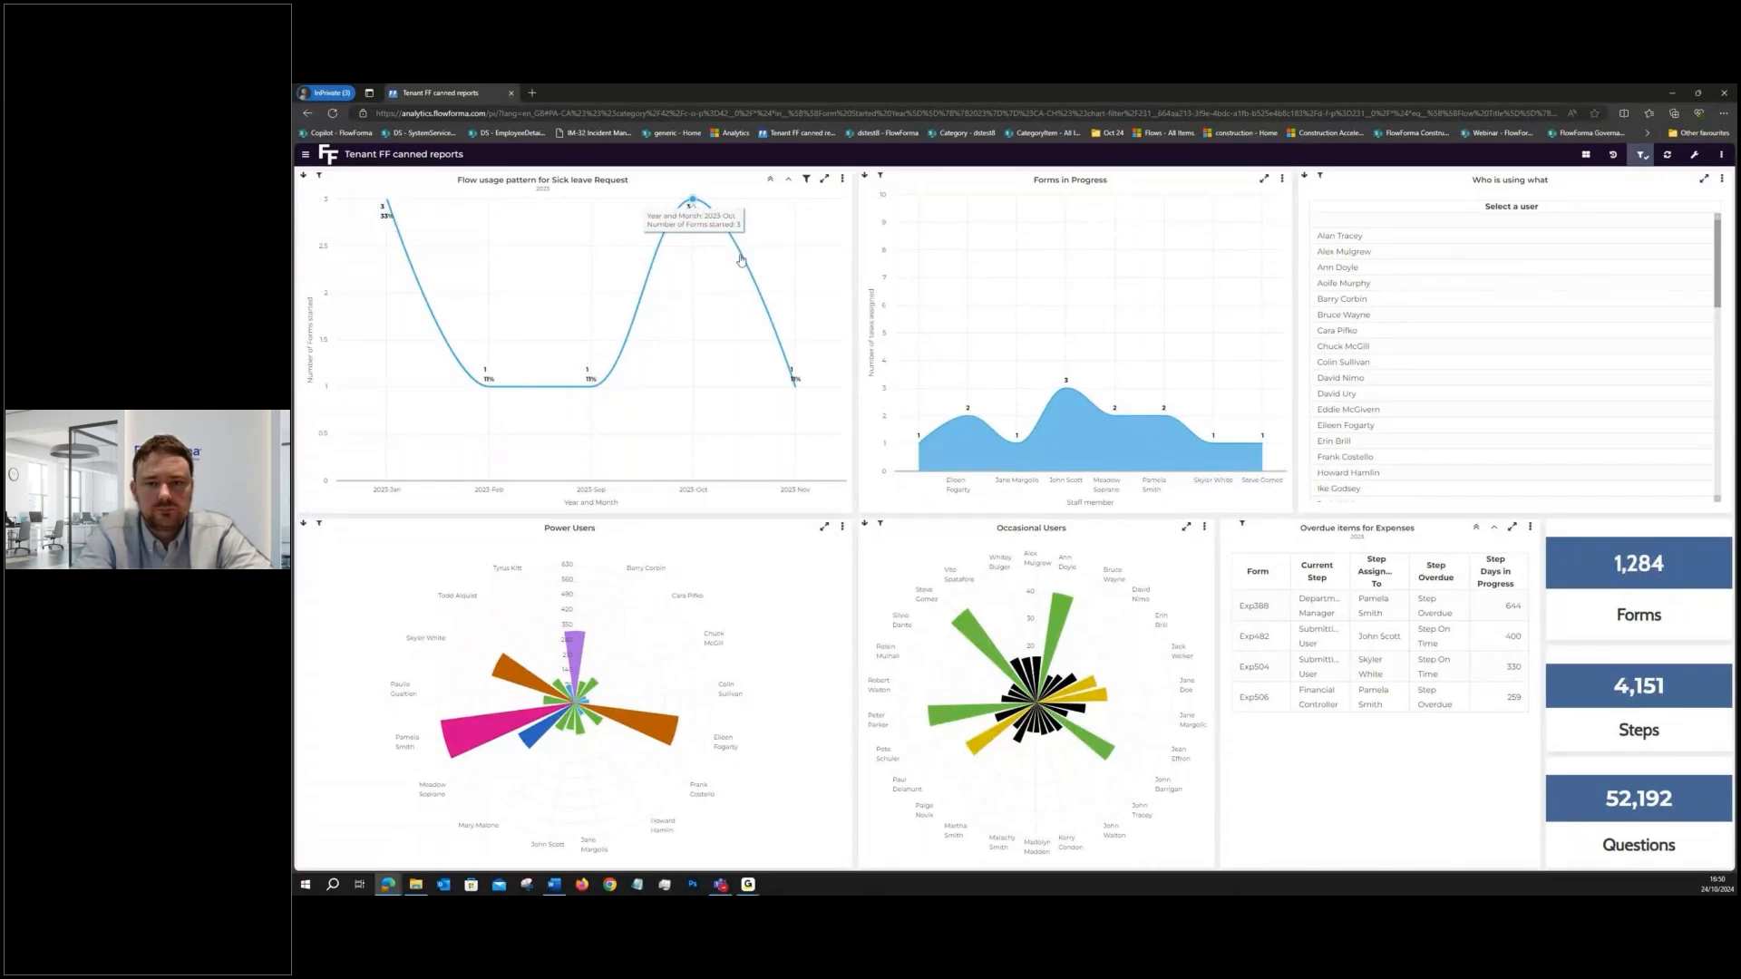
{"action": "mouse_move", "coordinate": [751, 286]}
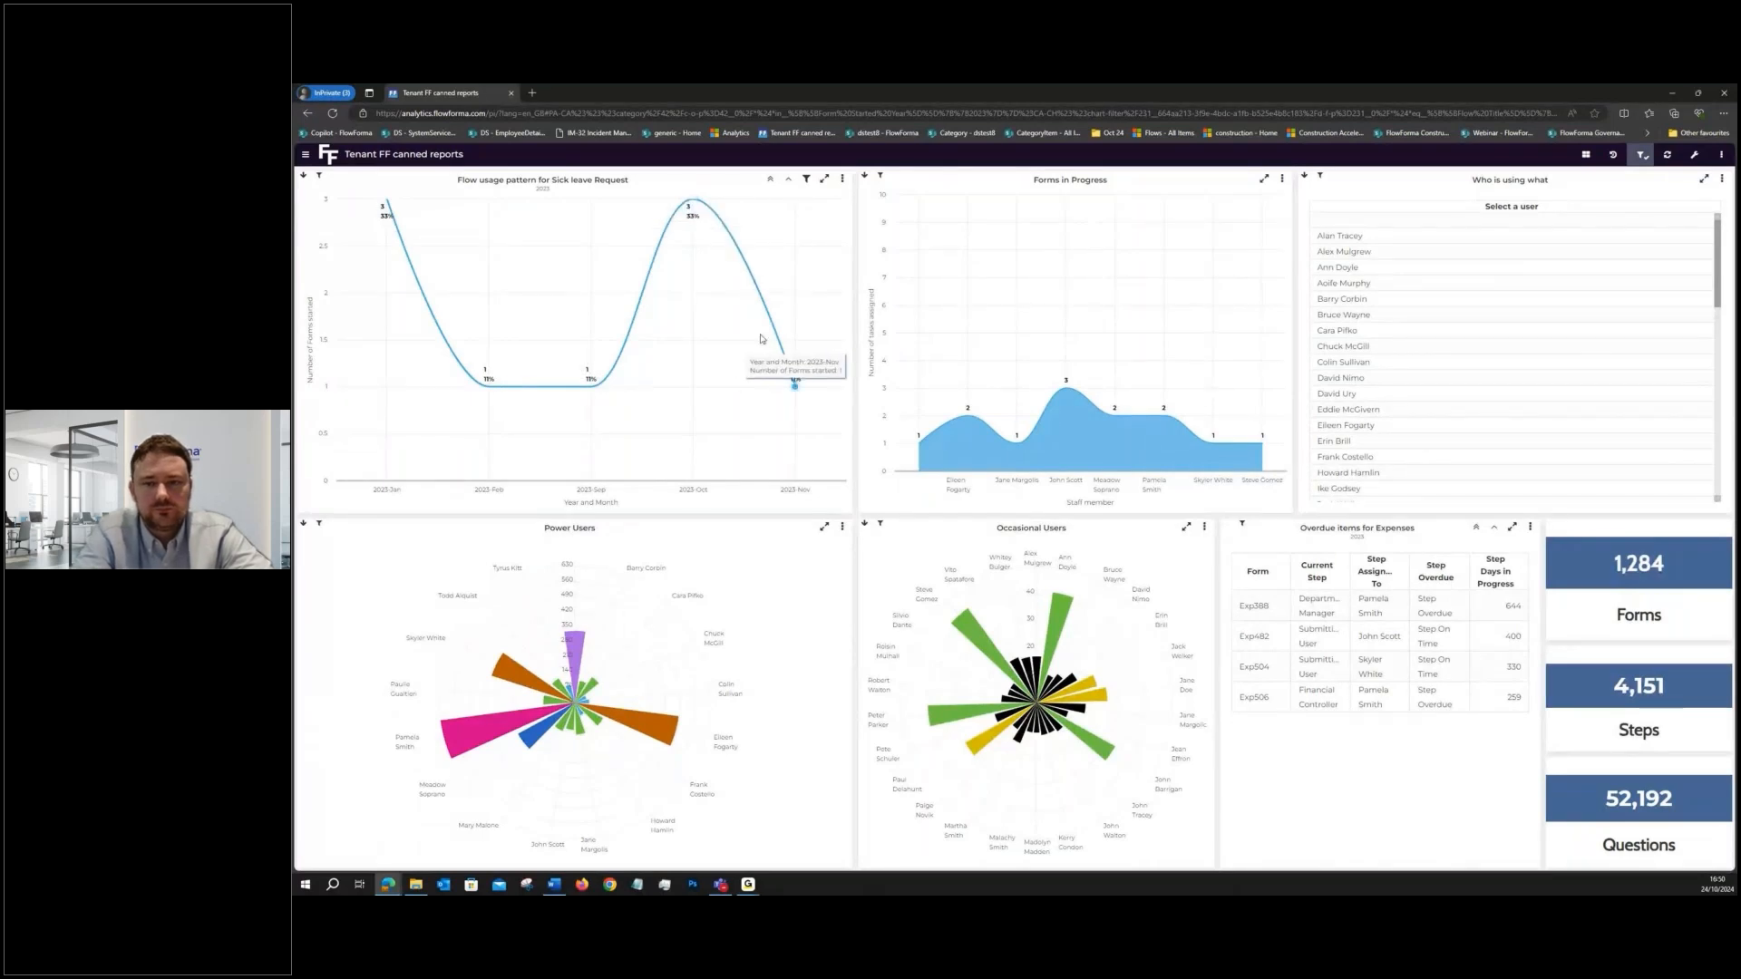
{"action": "mouse_move", "coordinate": [738, 335]}
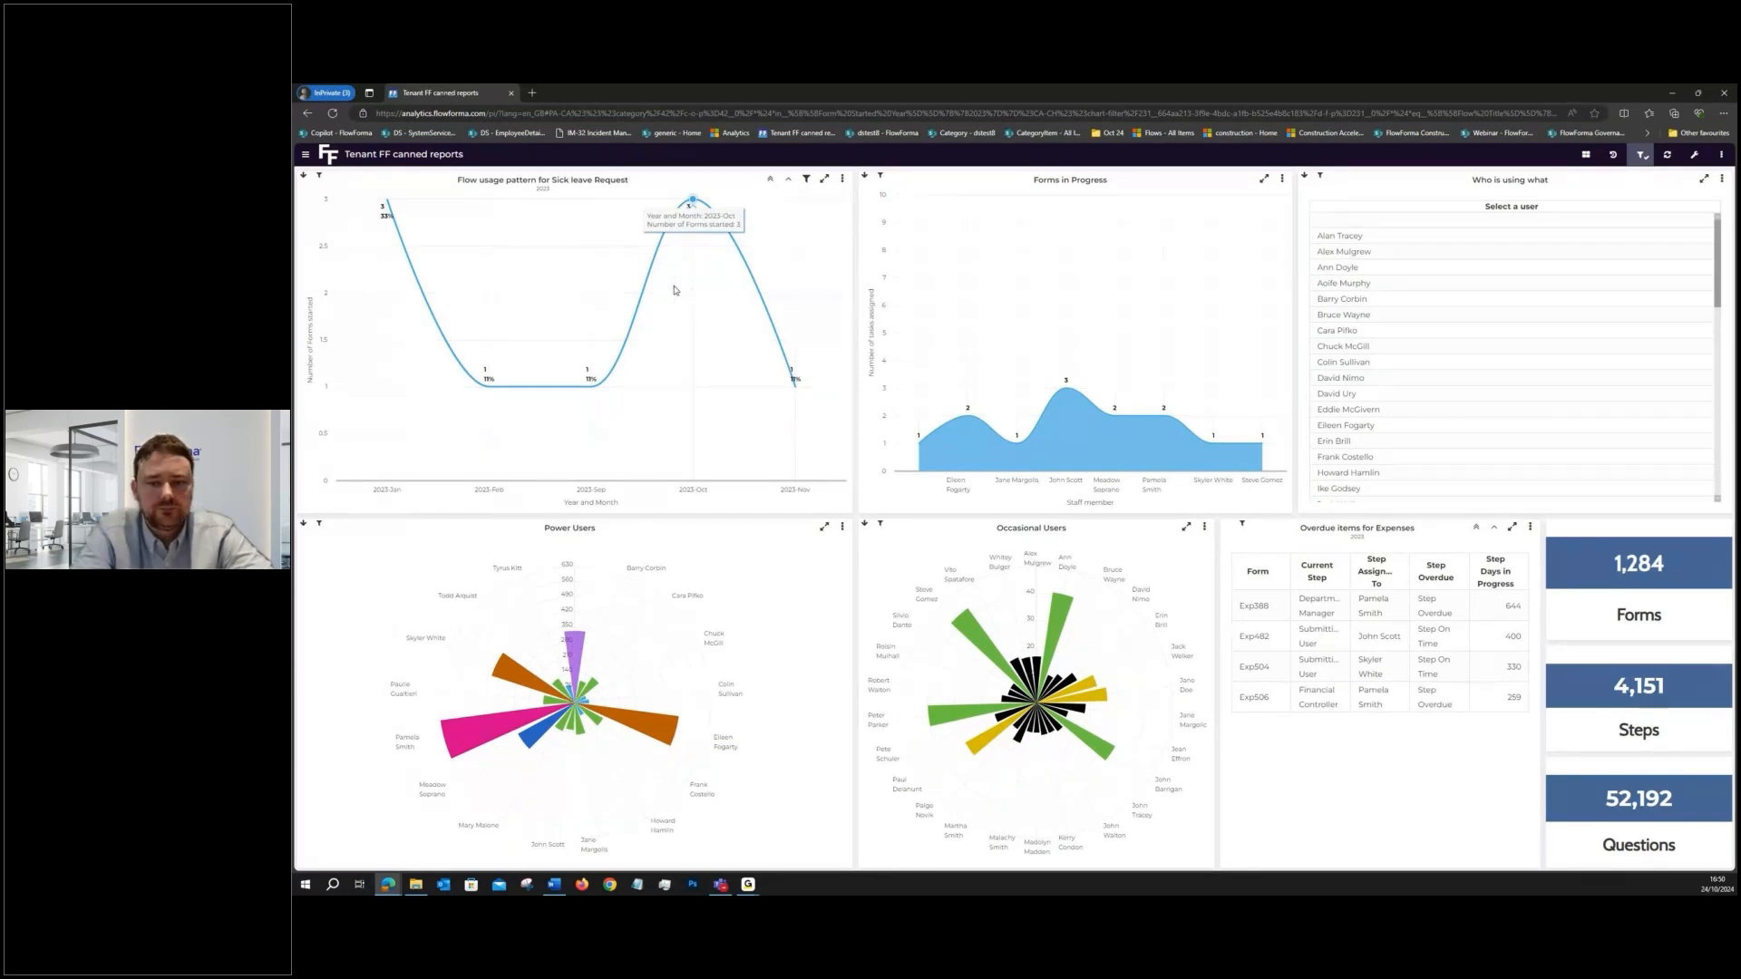
{"action": "left_click", "coordinate": [673, 225]}
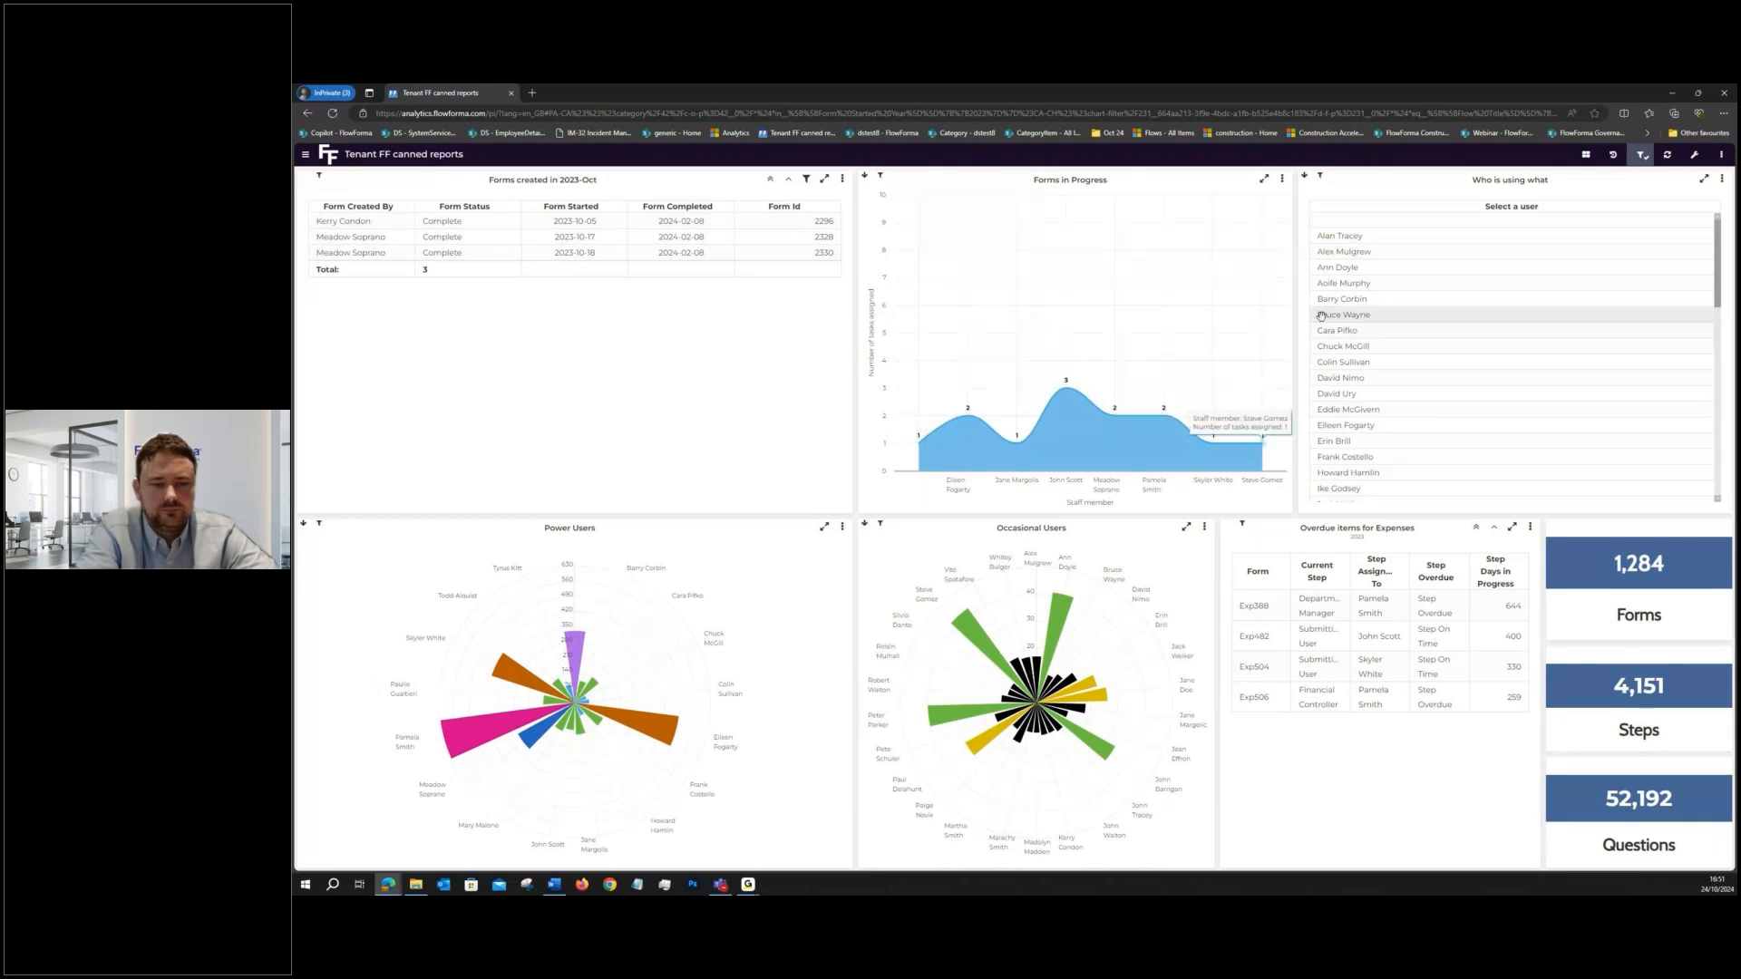
- Show the flows in use by the third user listed under Who is using what, and inspect the Leave Request bar
{"action": "double_click", "coordinate": [1335, 268]}
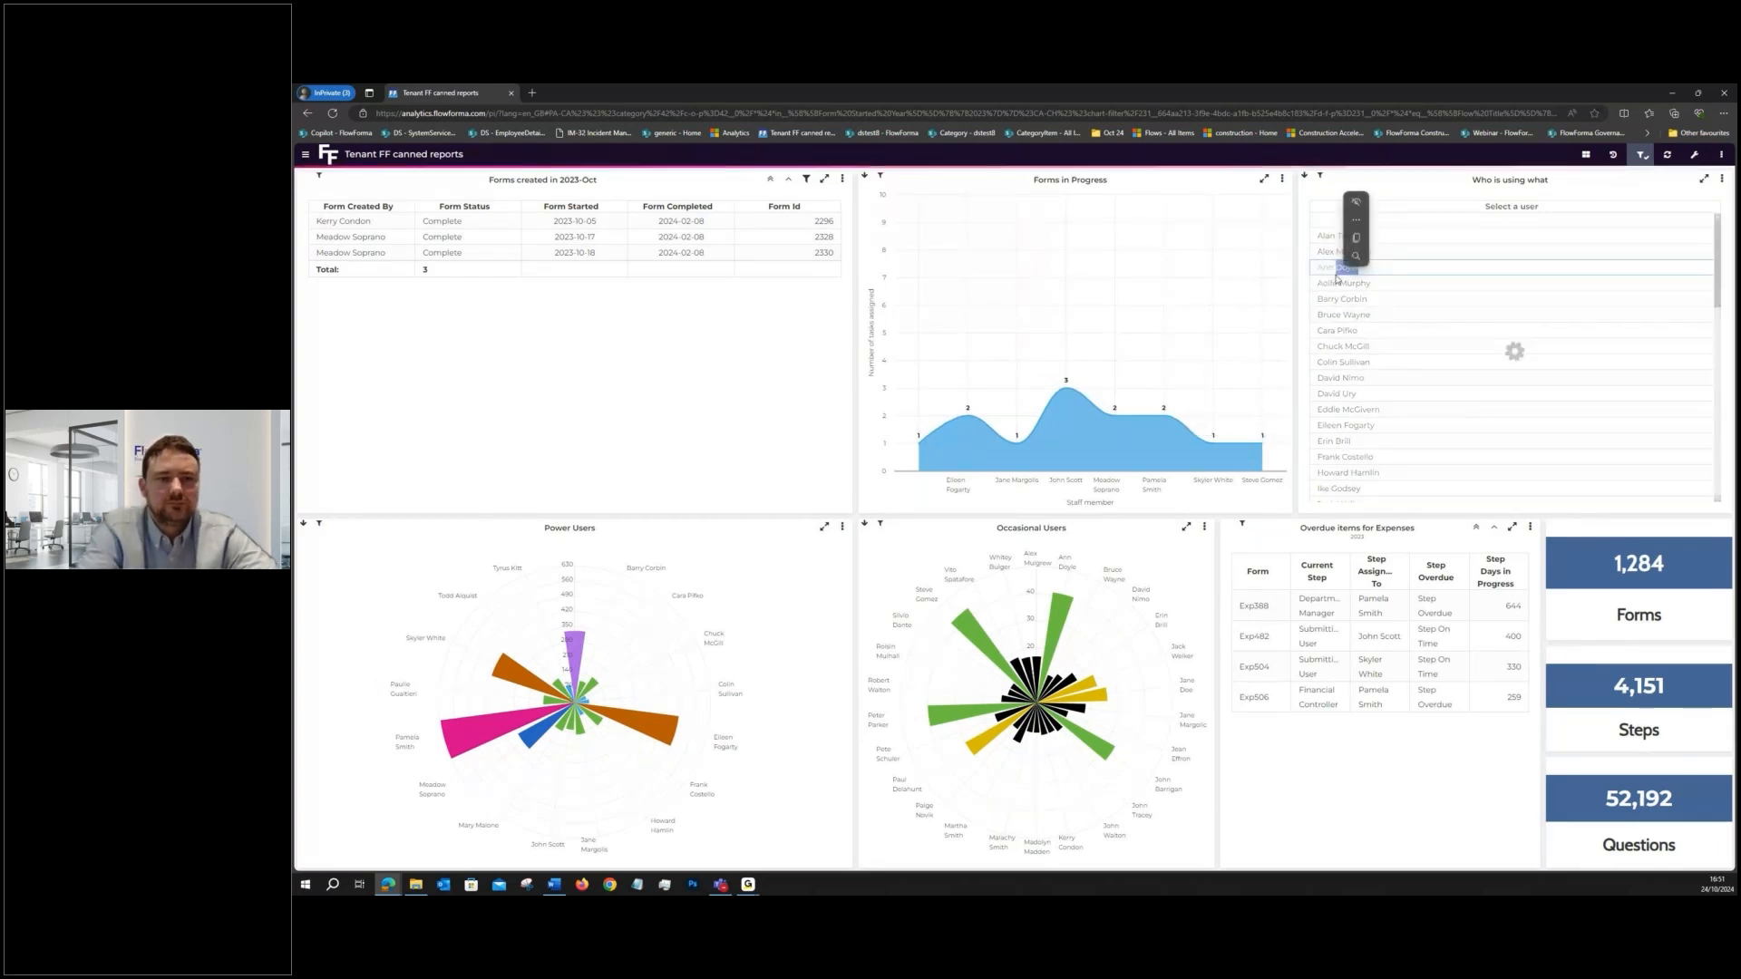
{"action": "mouse_move", "coordinate": [1516, 383]}
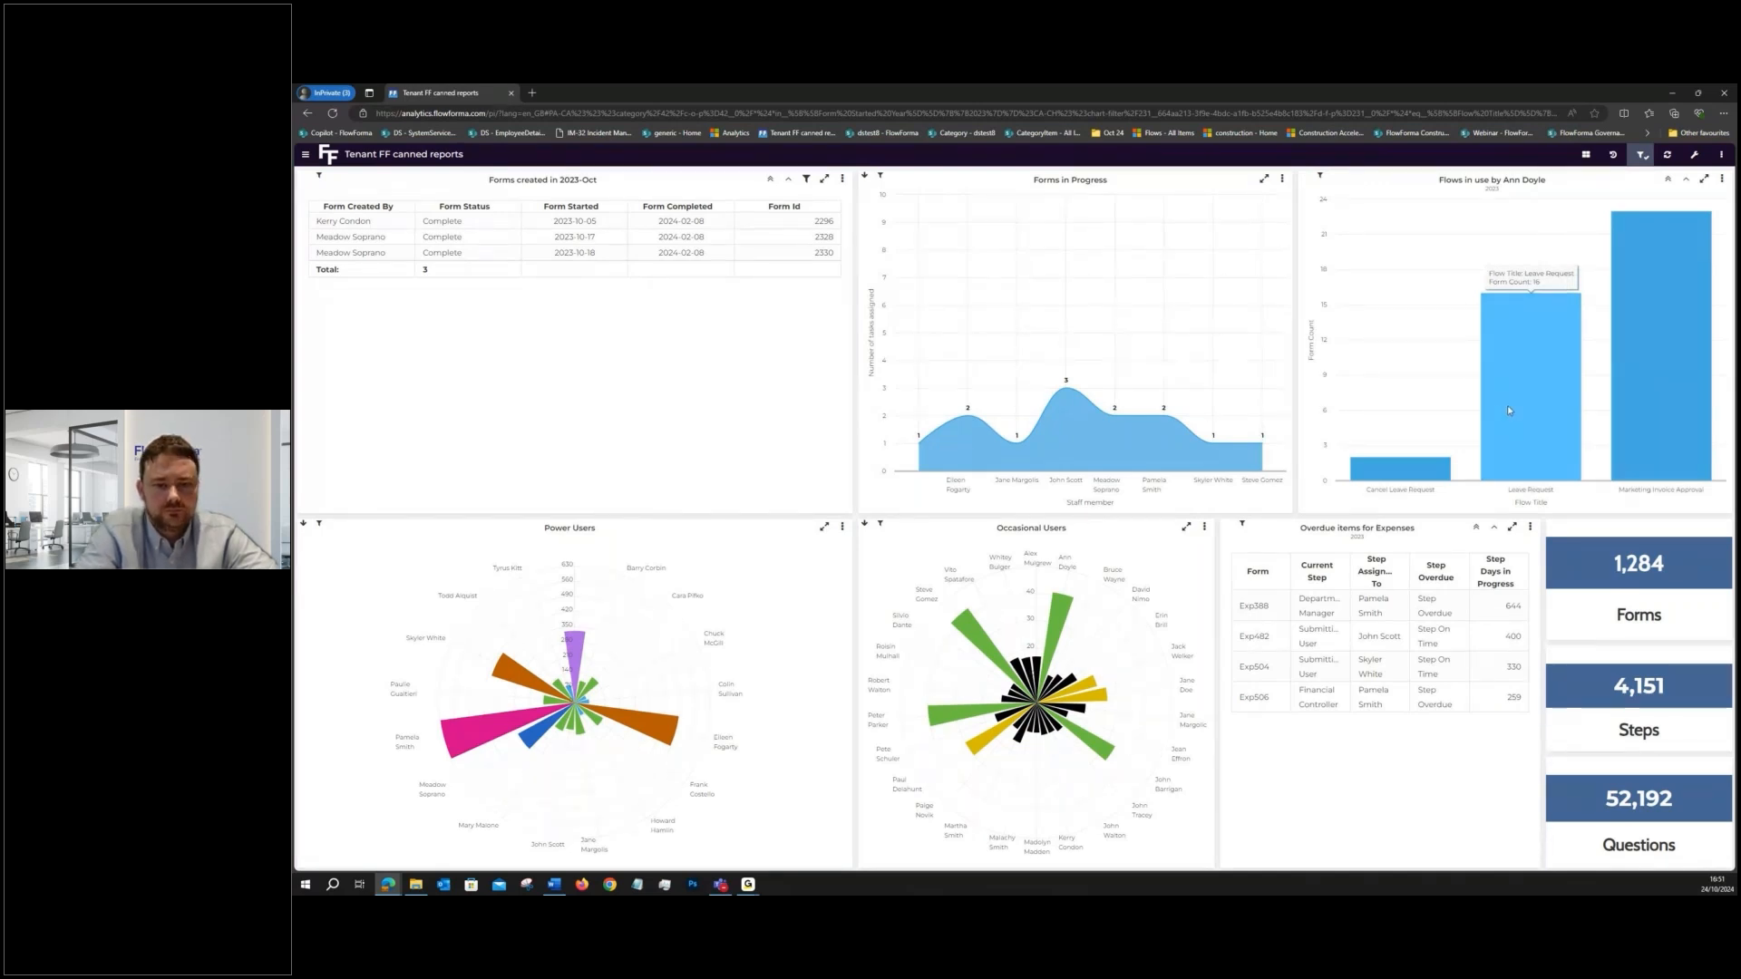
- Add the Over Due Items In Progress report below Forms in Progress by splitting its panel top and bottom, and drill into Expenses
{"action": "left_click", "coordinate": [1283, 179]}
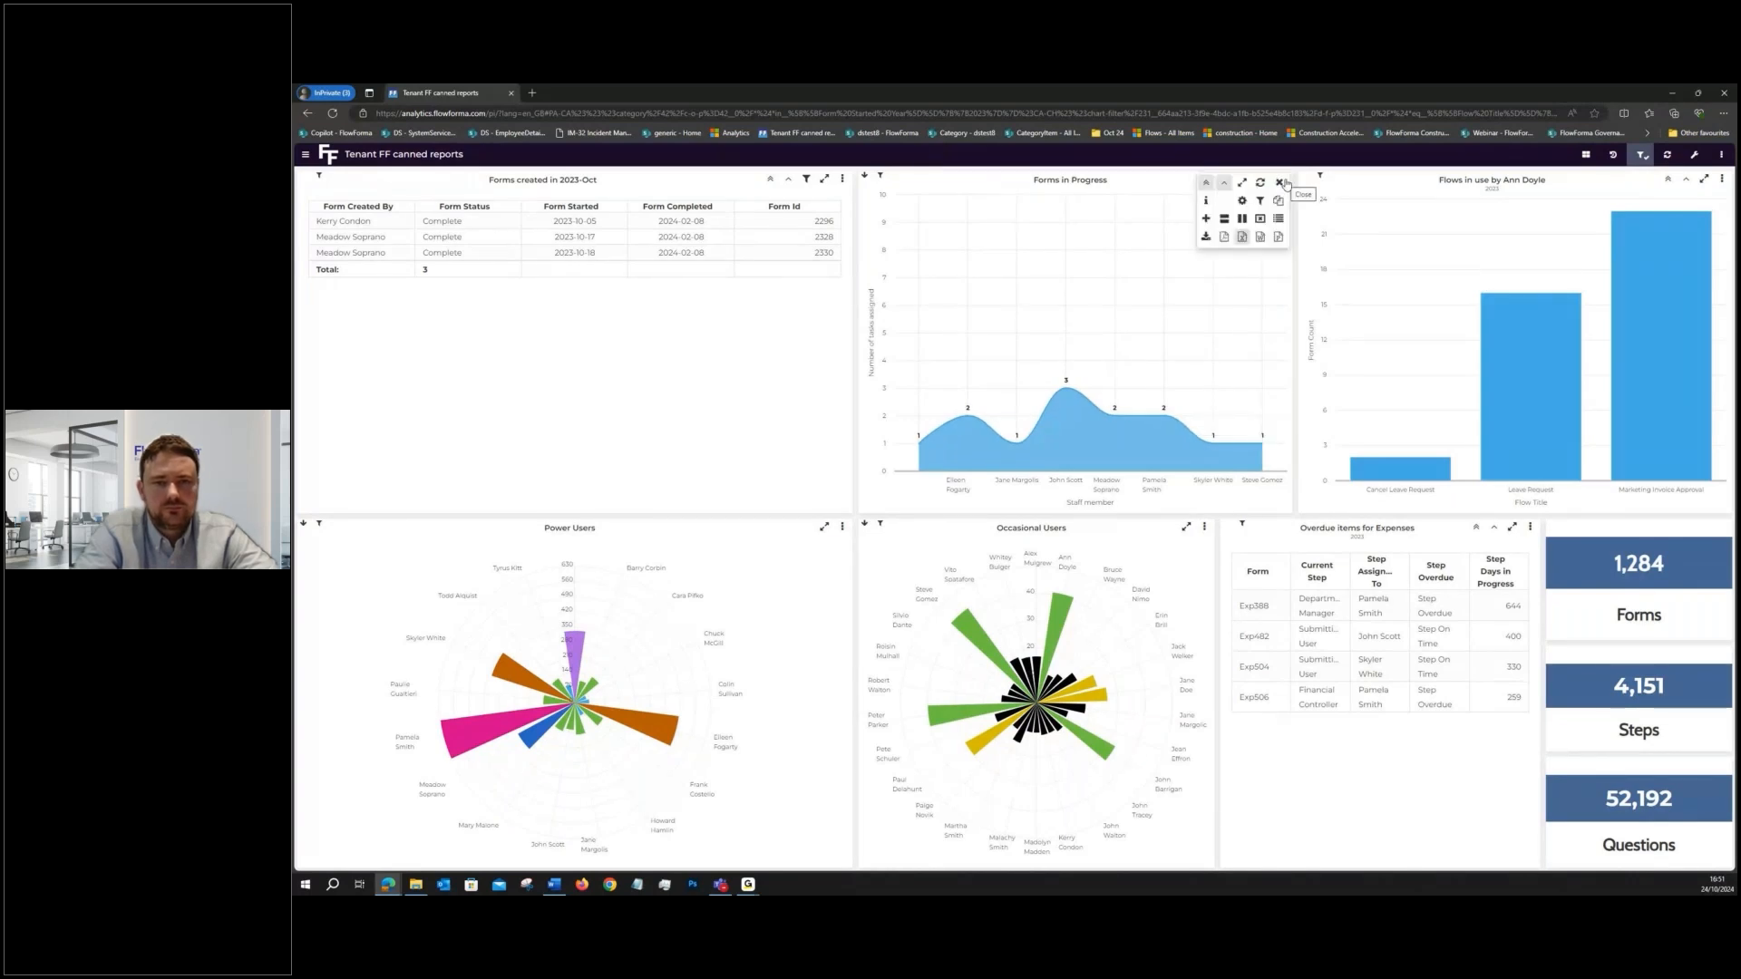
{"action": "left_click", "coordinate": [1224, 221]}
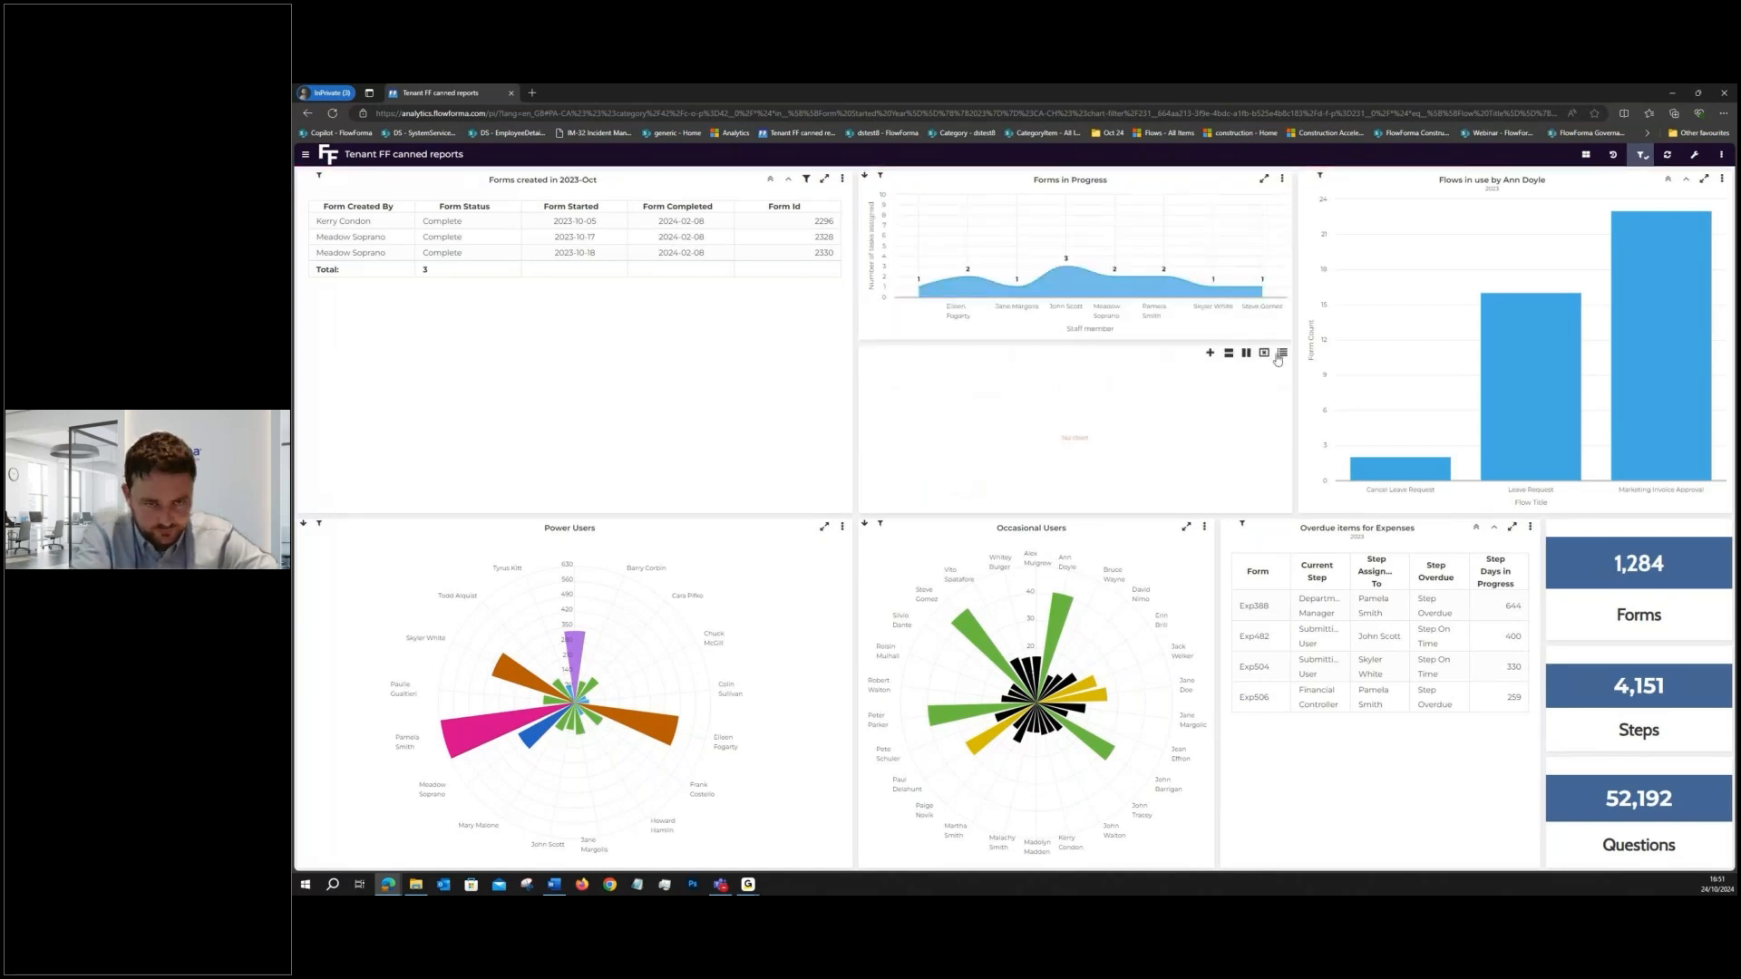
{"action": "left_click", "coordinate": [1281, 354]}
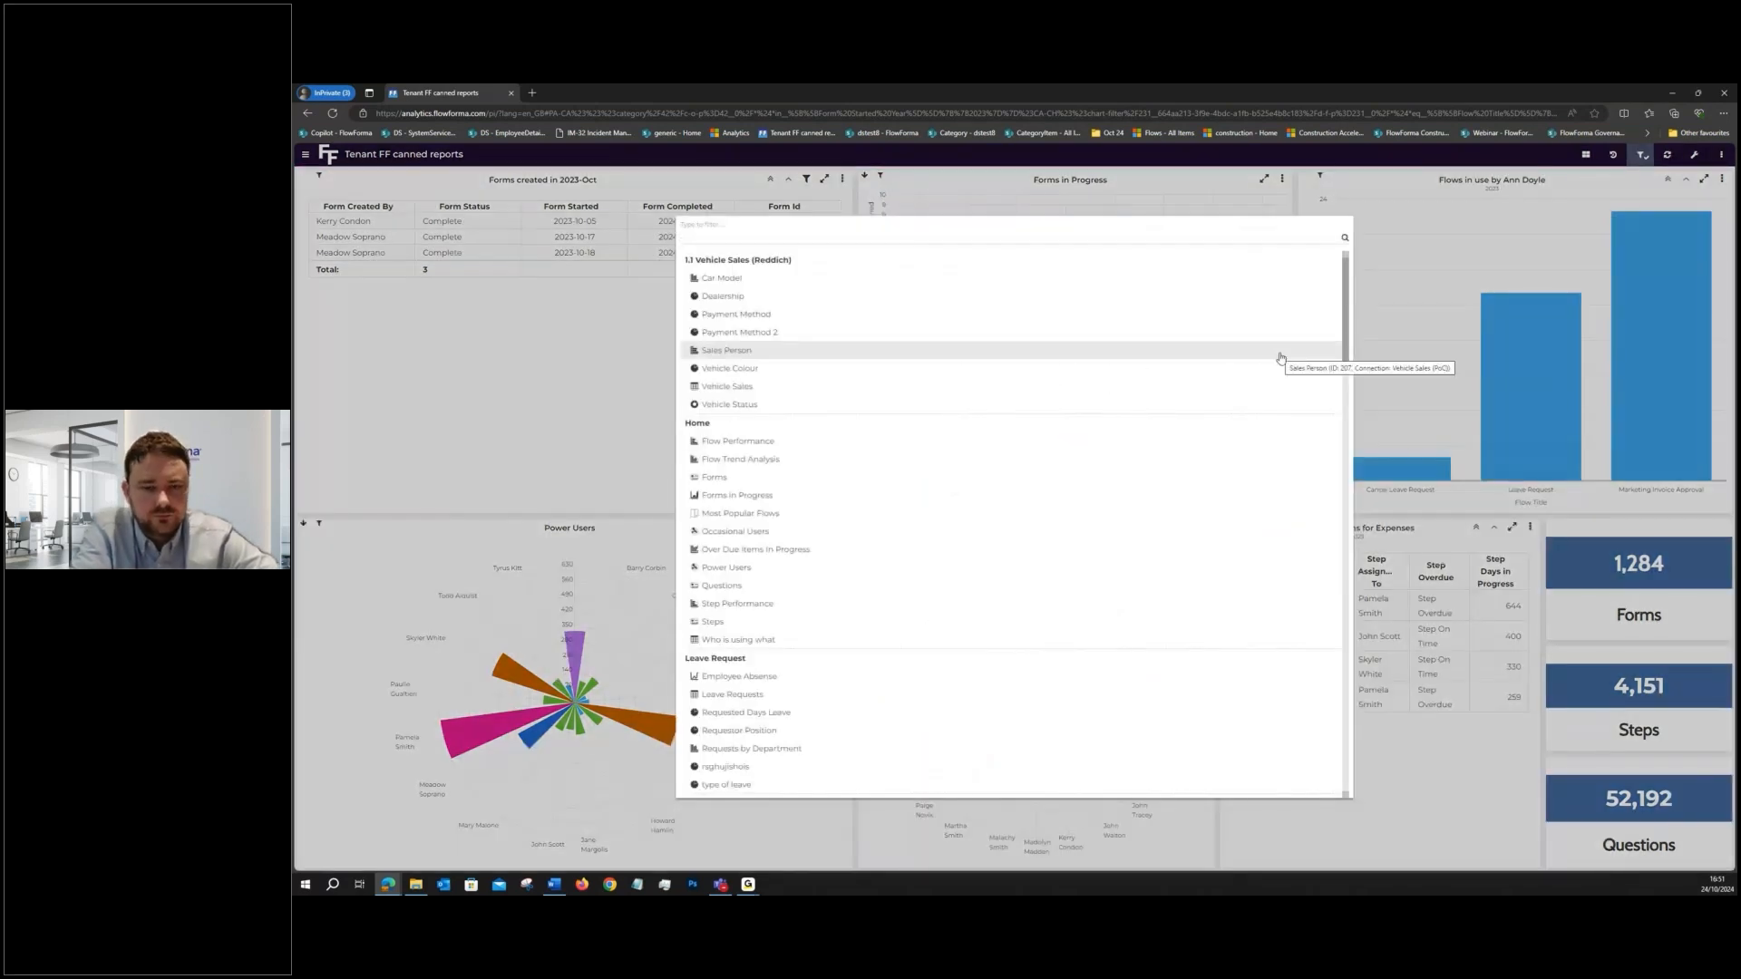
{"action": "left_click", "coordinate": [785, 547]}
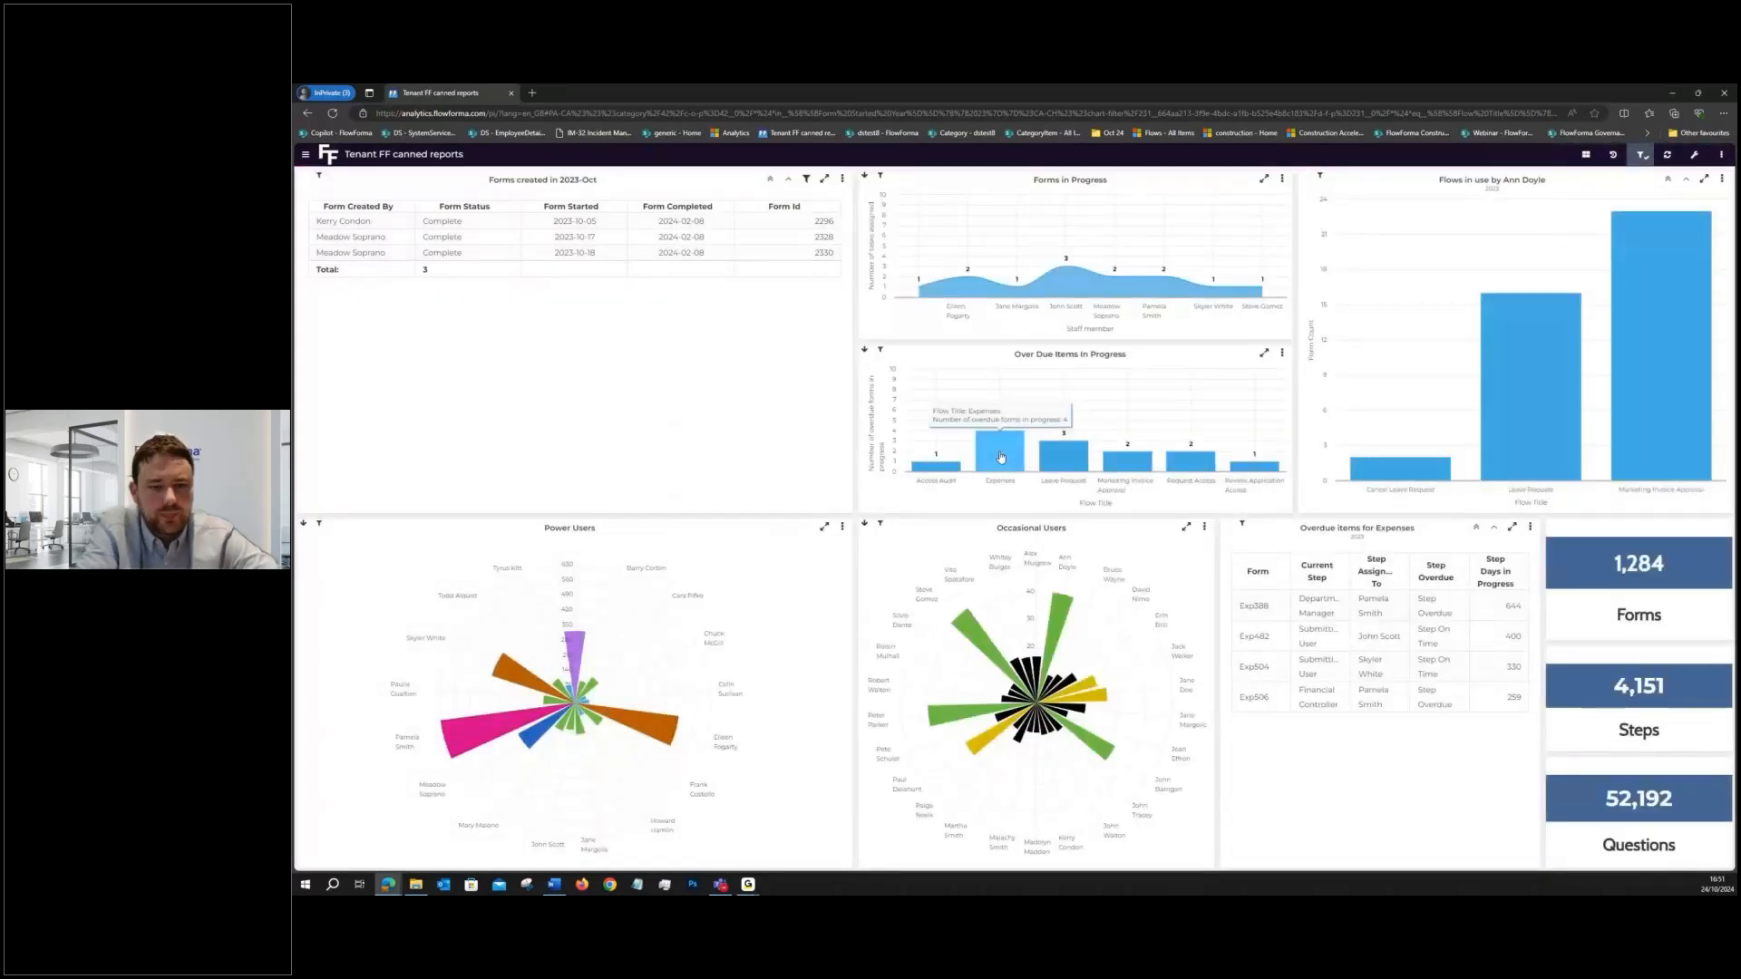
{"action": "left_click", "coordinate": [1000, 454]}
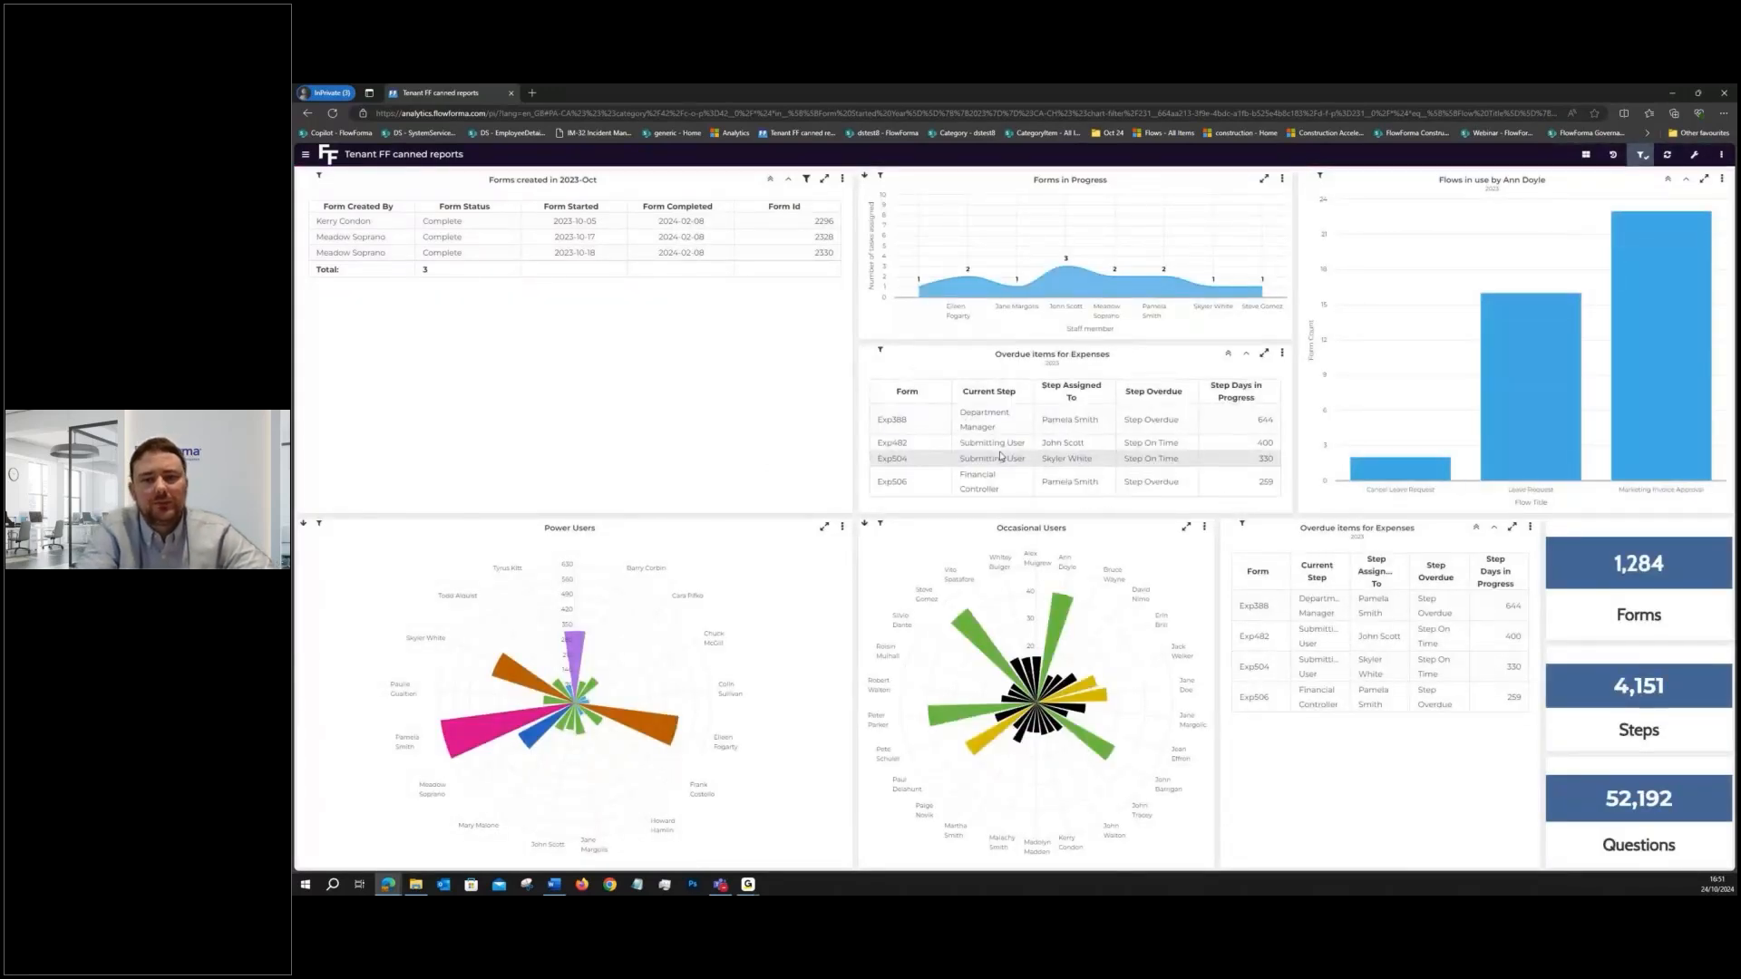